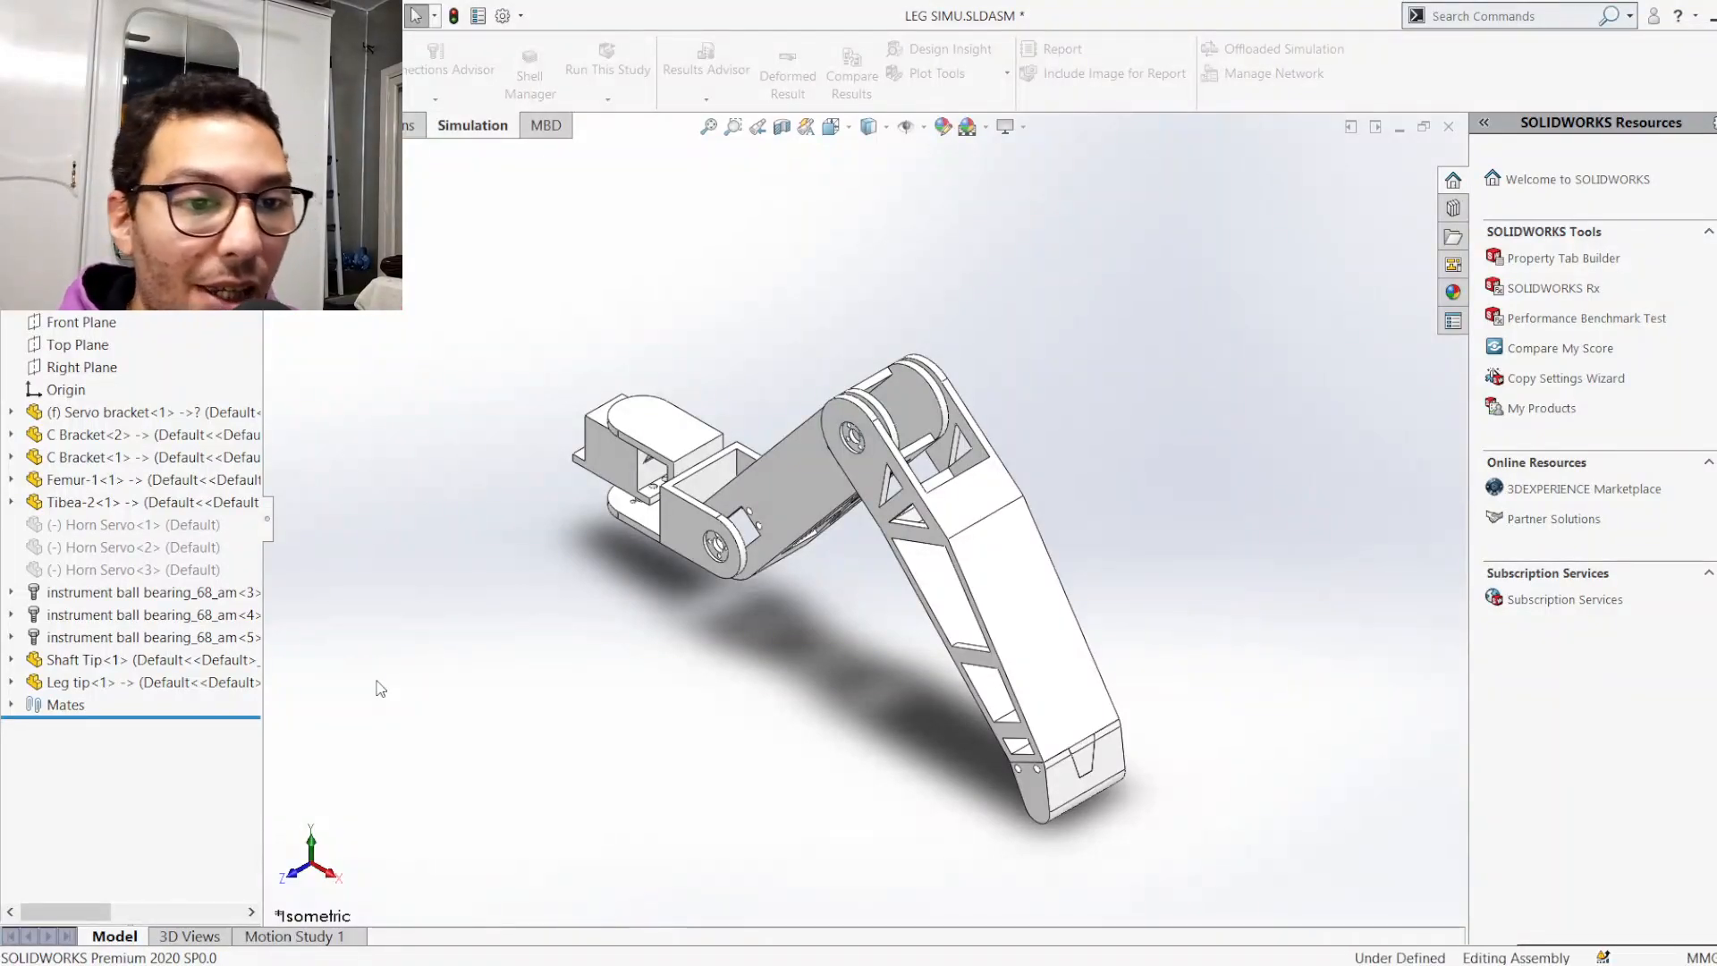
# Switch to the Leg Assembly document and examine the servo mounted at the joint between the femur and the tibia
pyautogui.hotkey('ctrl', 'Tab')
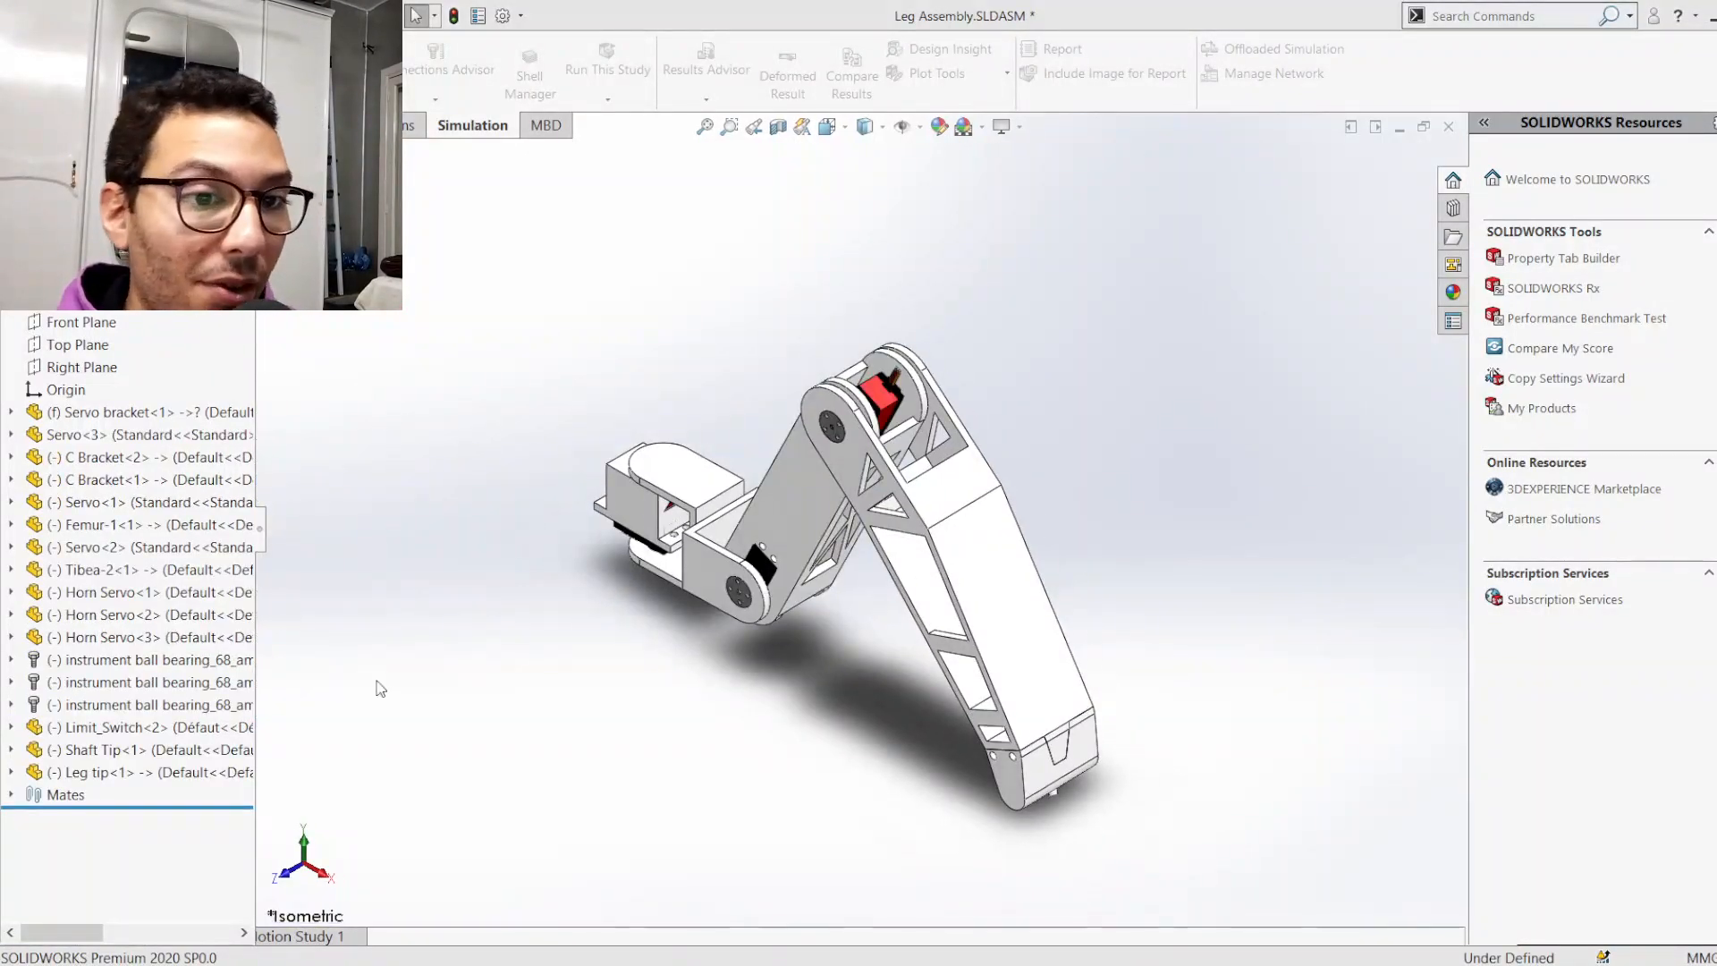
pyautogui.scroll(-5, 858, 455)
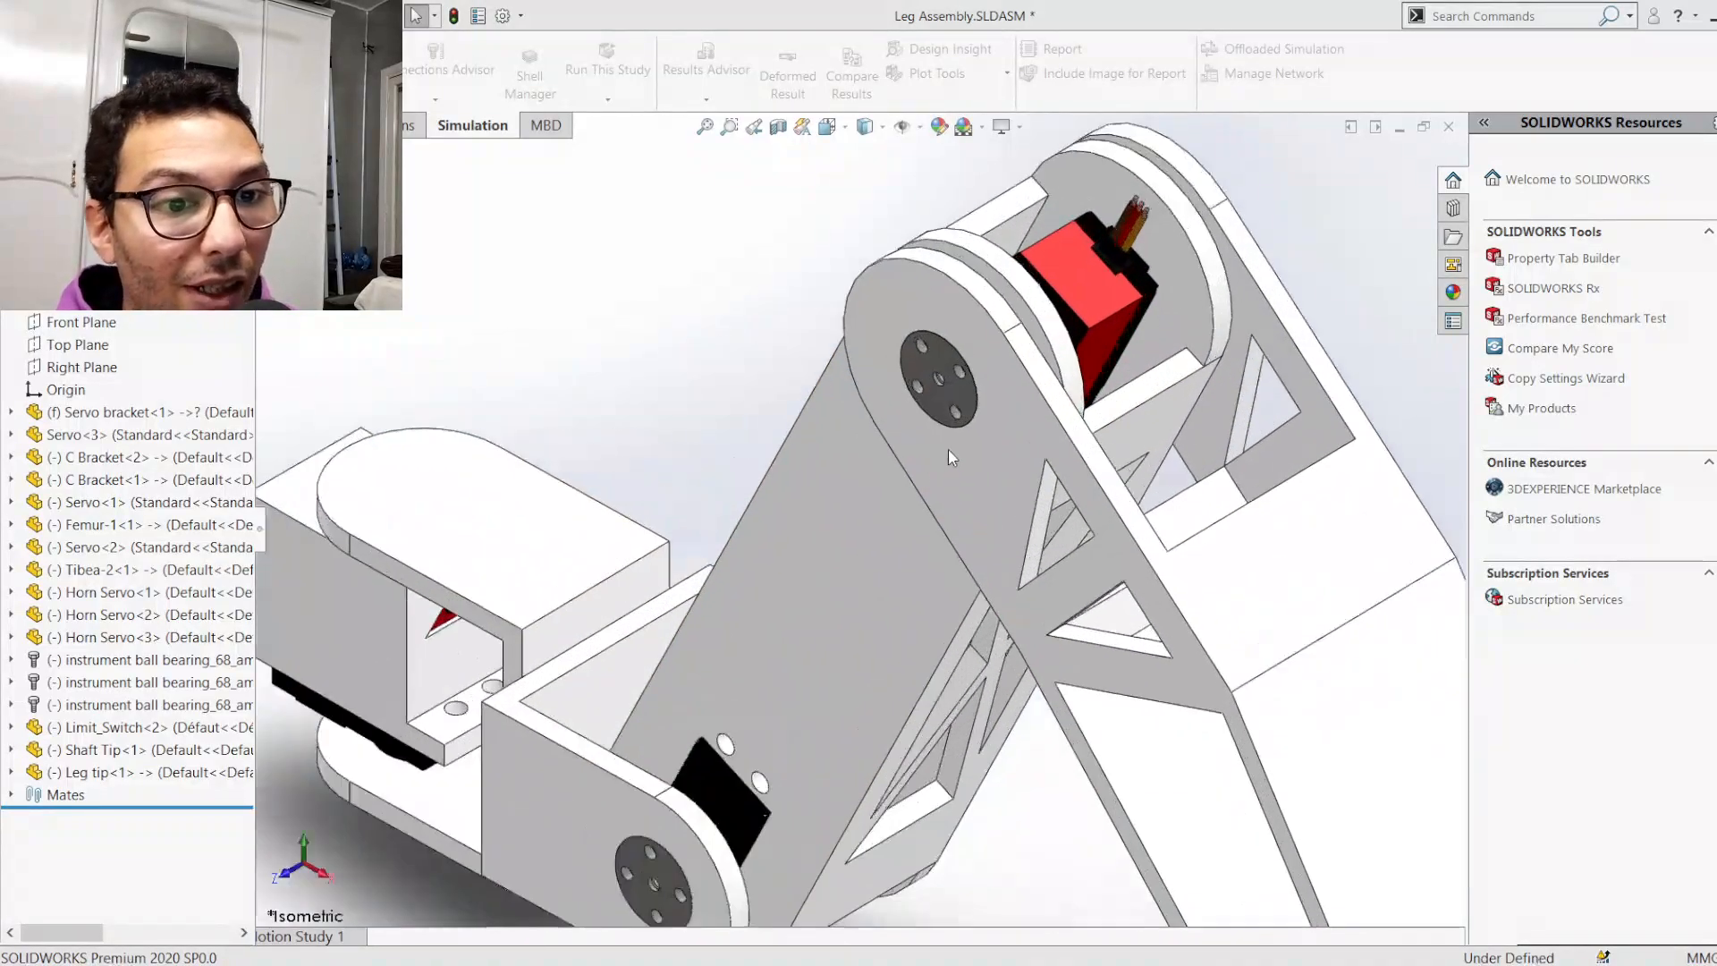
pyautogui.scroll(4, 953, 390)
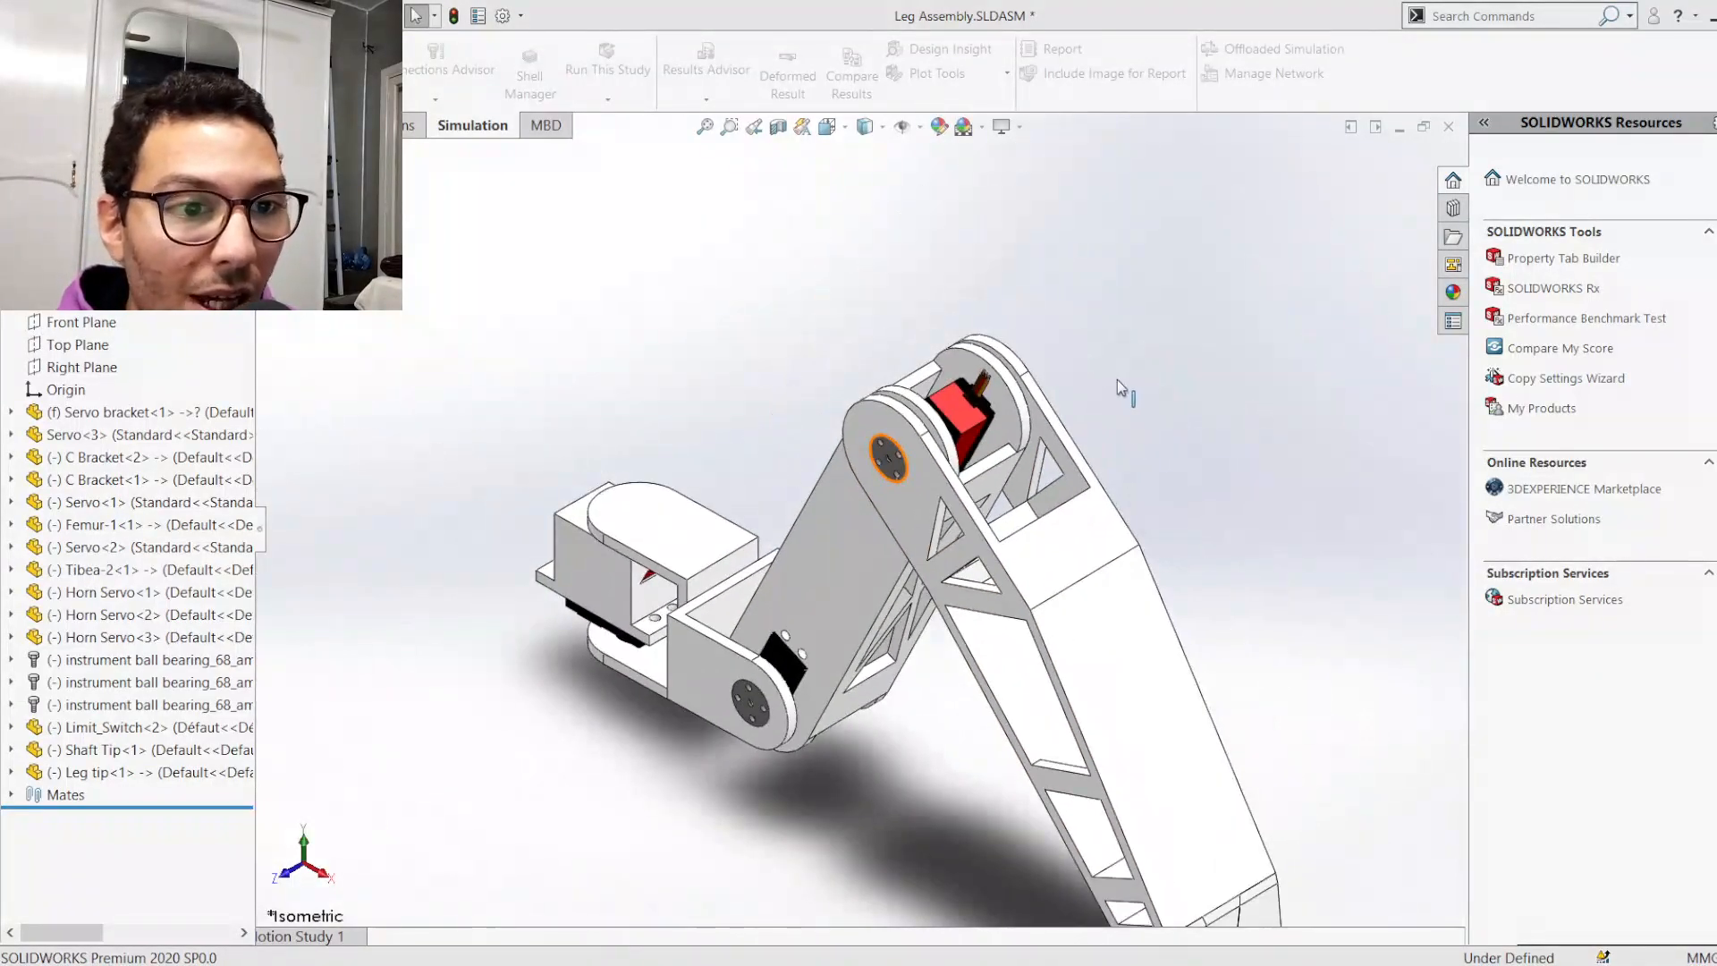
pyautogui.moveTo(1118, 381); pyautogui.dragTo(898, 438, button='middle')
pyautogui.scroll(-5, 1038, 400)
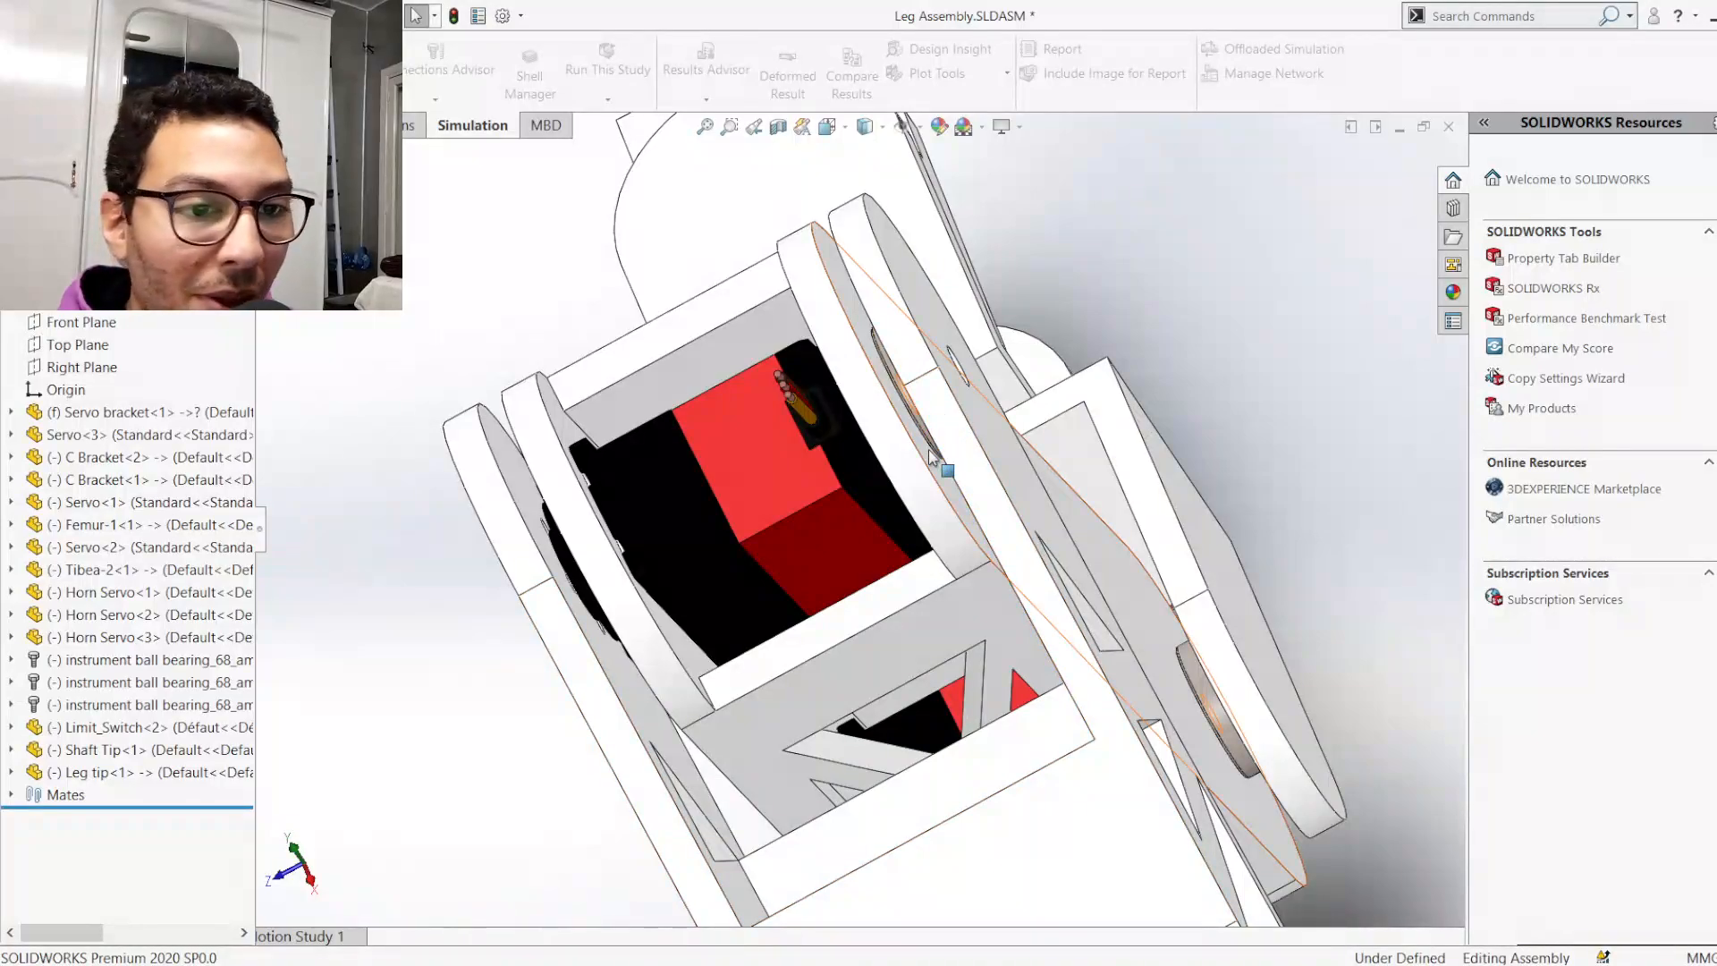
pyautogui.moveTo(930, 456); pyautogui.dragTo(989, 560, button='middle')
pyautogui.scroll(3, 991, 581)
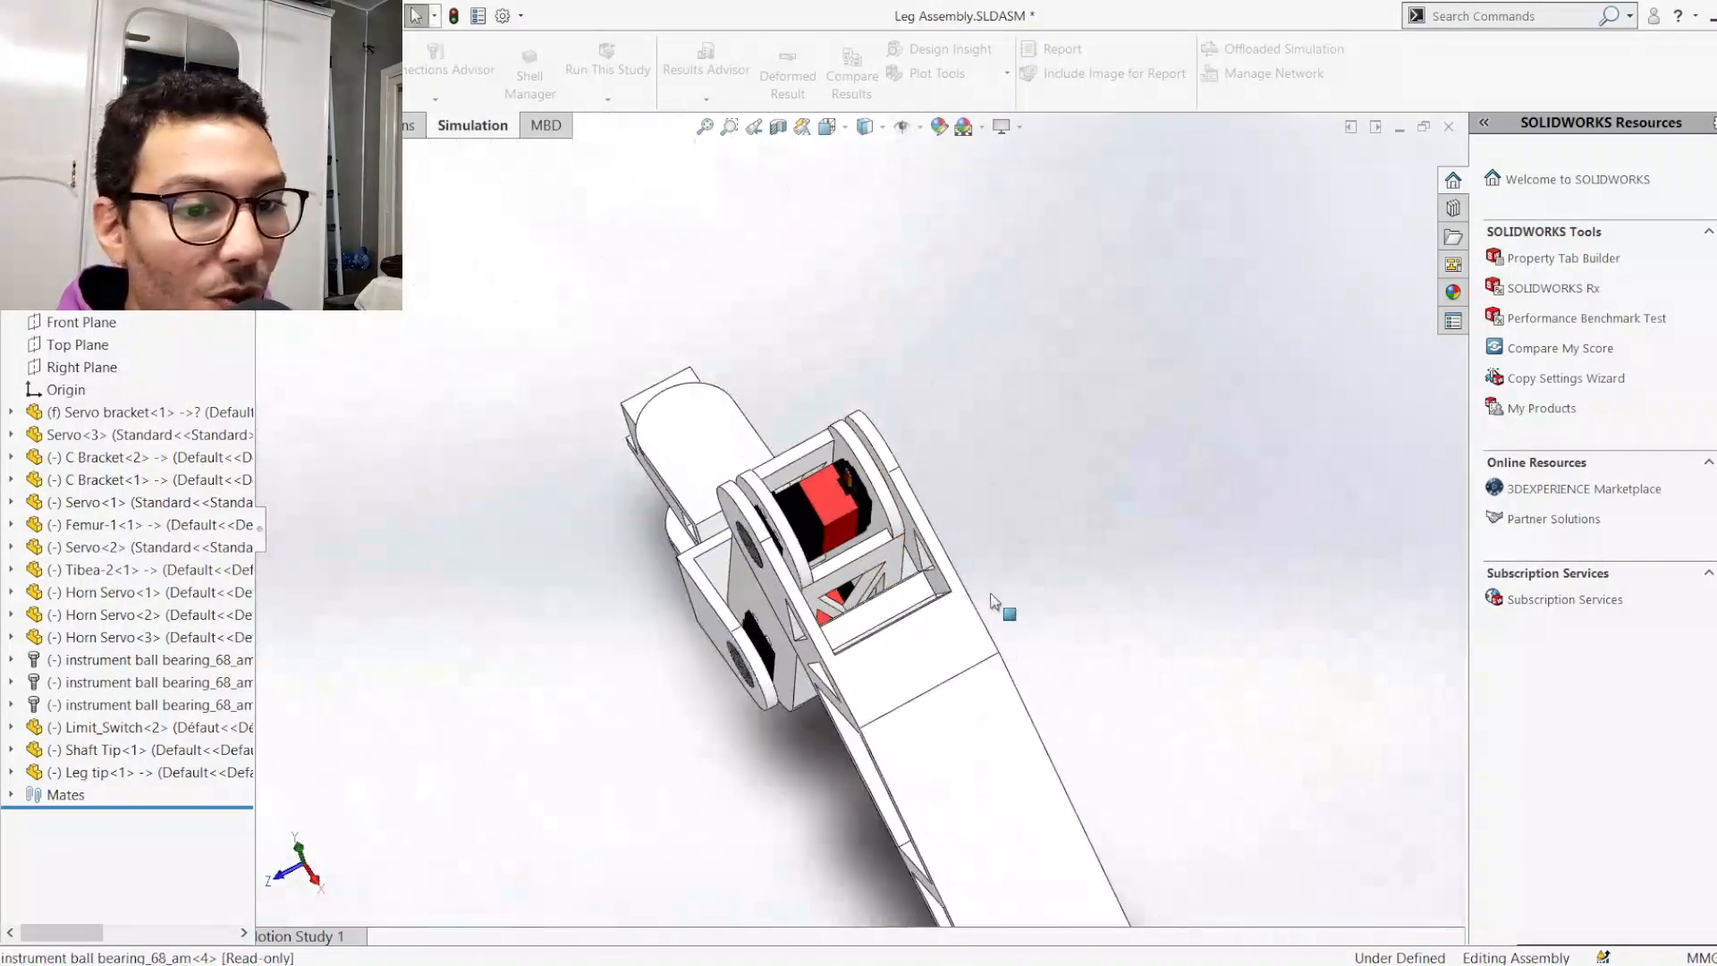
pyautogui.hotkey('ctrl', '8')
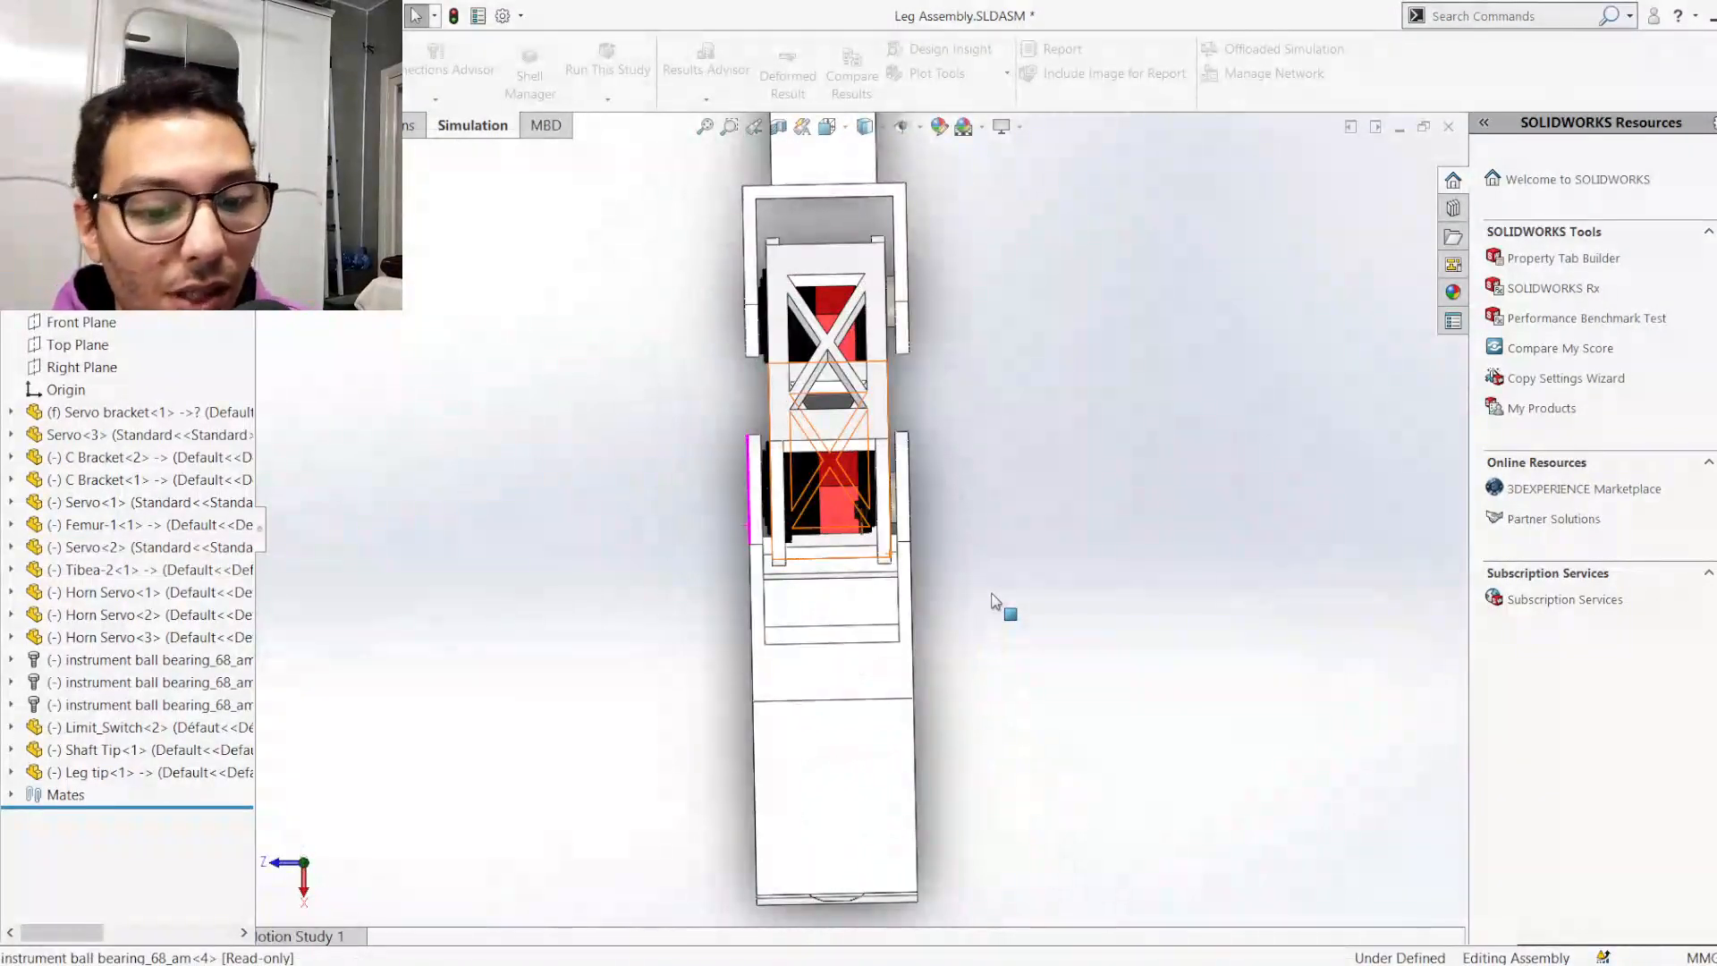
pyautogui.hotkey('ctrl', '7')
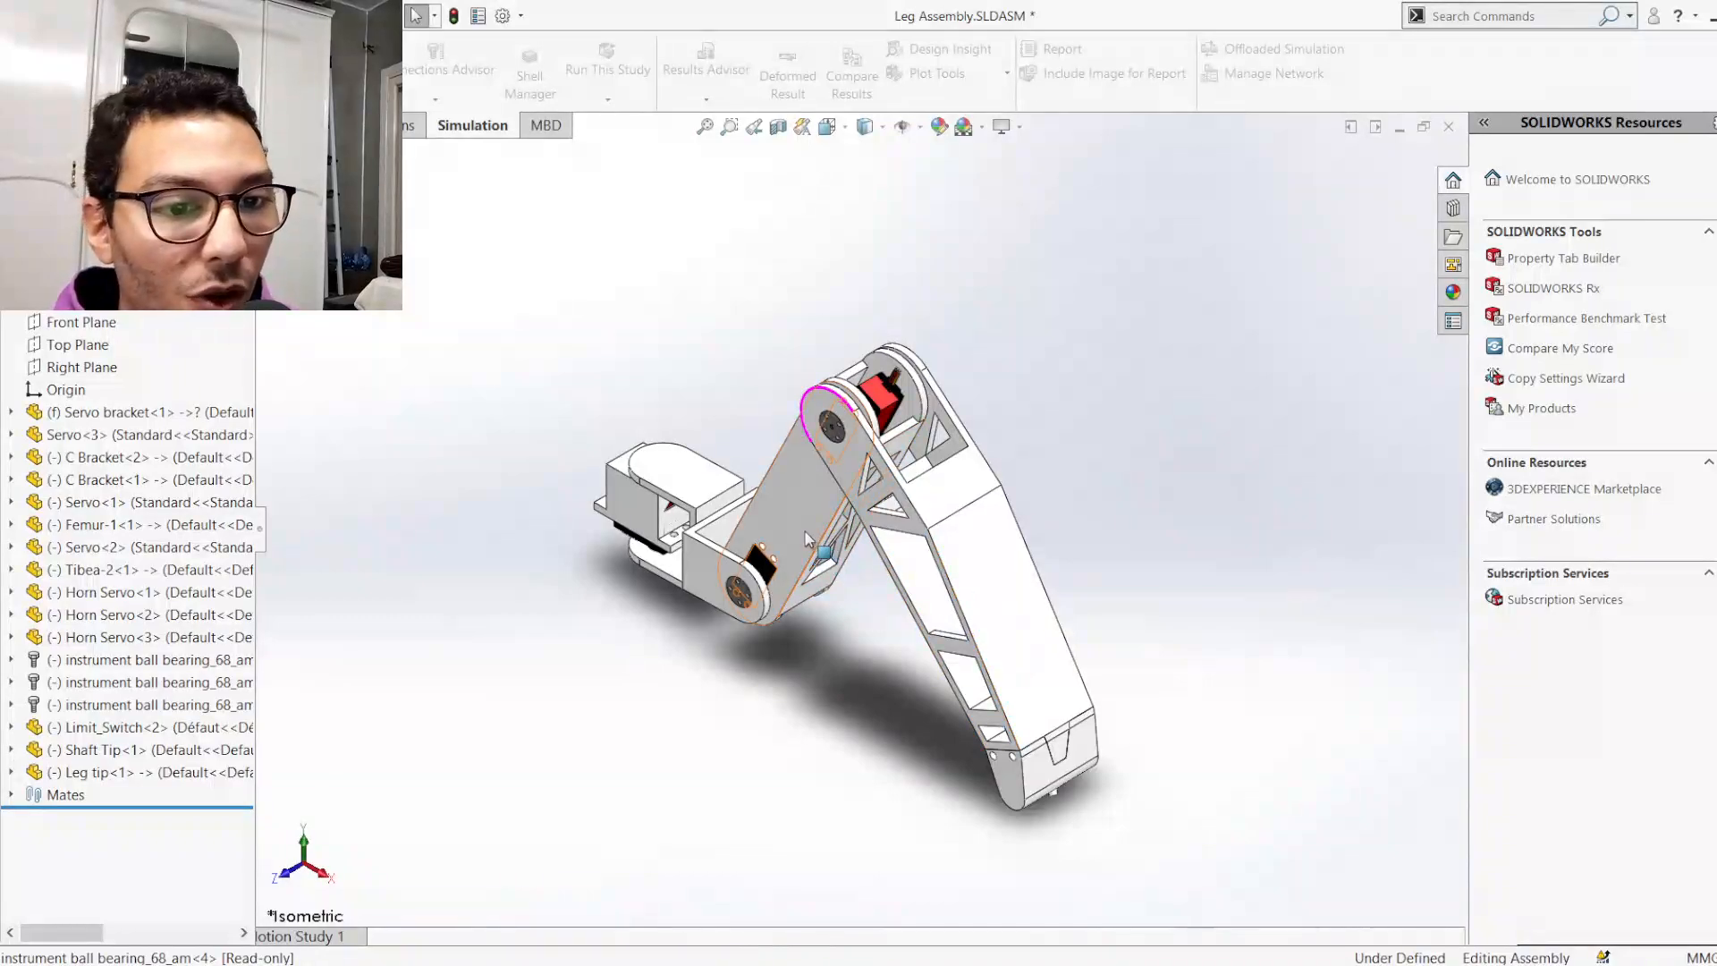
# Swing the femur downward, the tibia outward and the C bracket slightly about their joints to demonstrate the leg's movement
pyautogui.moveTo(709, 426); pyautogui.dragTo(766, 462)
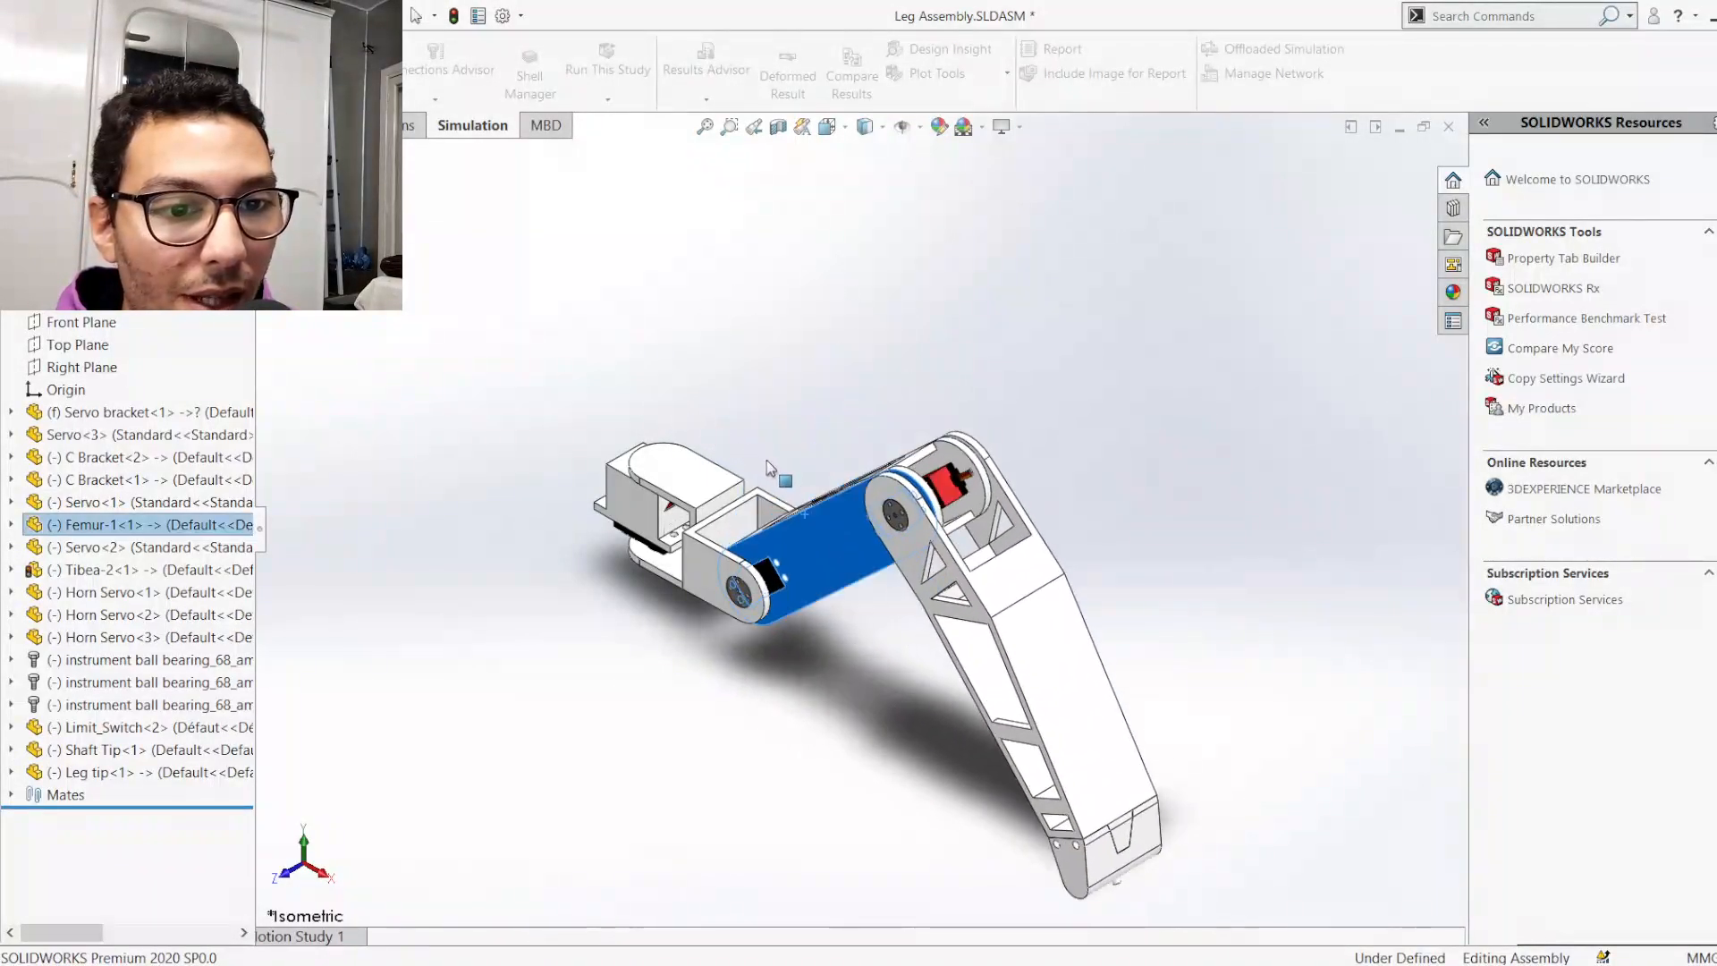
pyautogui.click(1107, 693)
pyautogui.moveTo(1138, 590); pyautogui.dragTo(1124, 500)
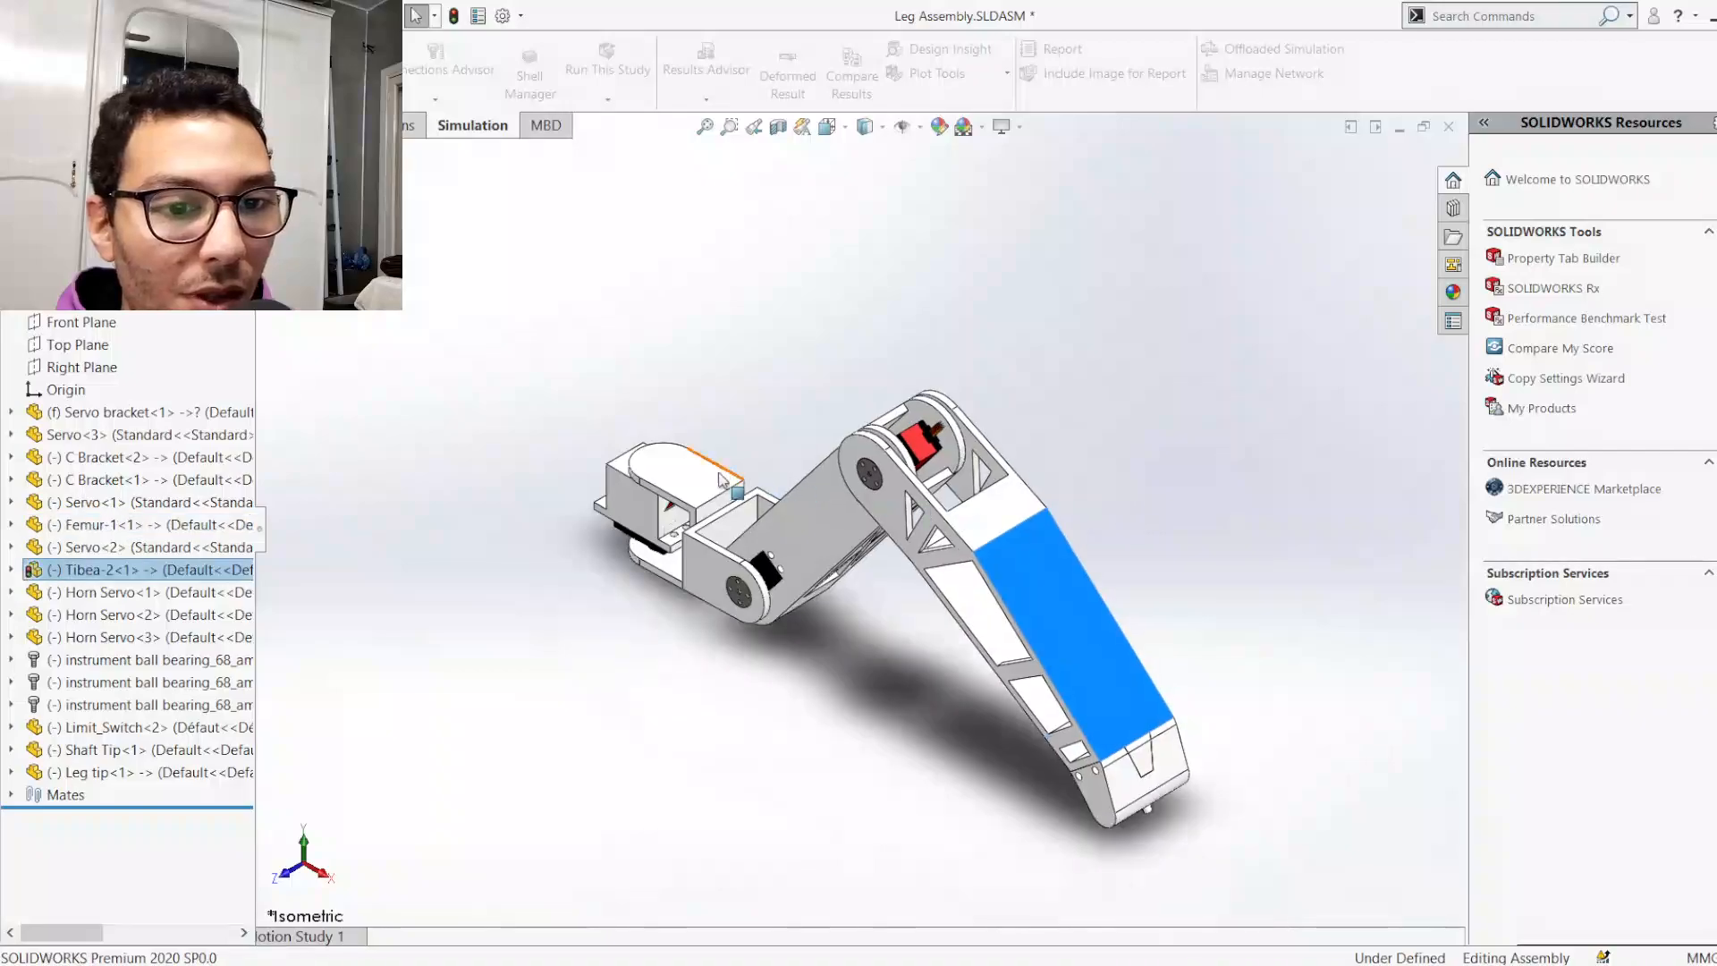
pyautogui.moveTo(749, 459); pyautogui.dragTo(805, 454)
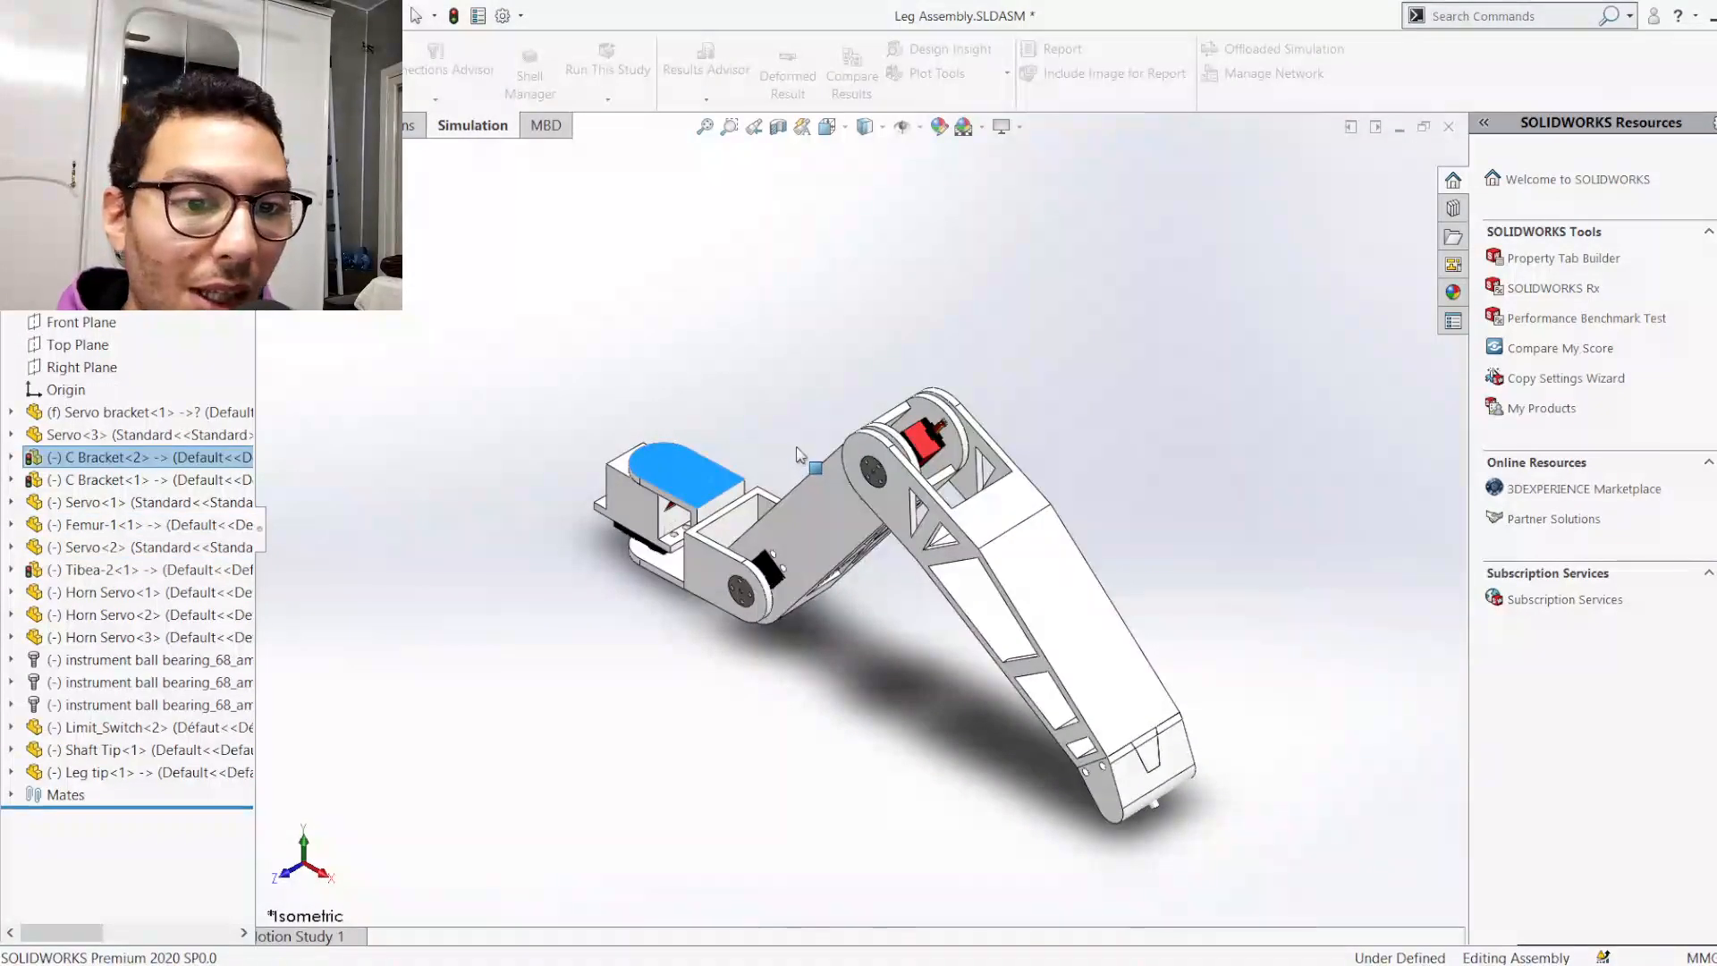
pyautogui.click(693, 761)
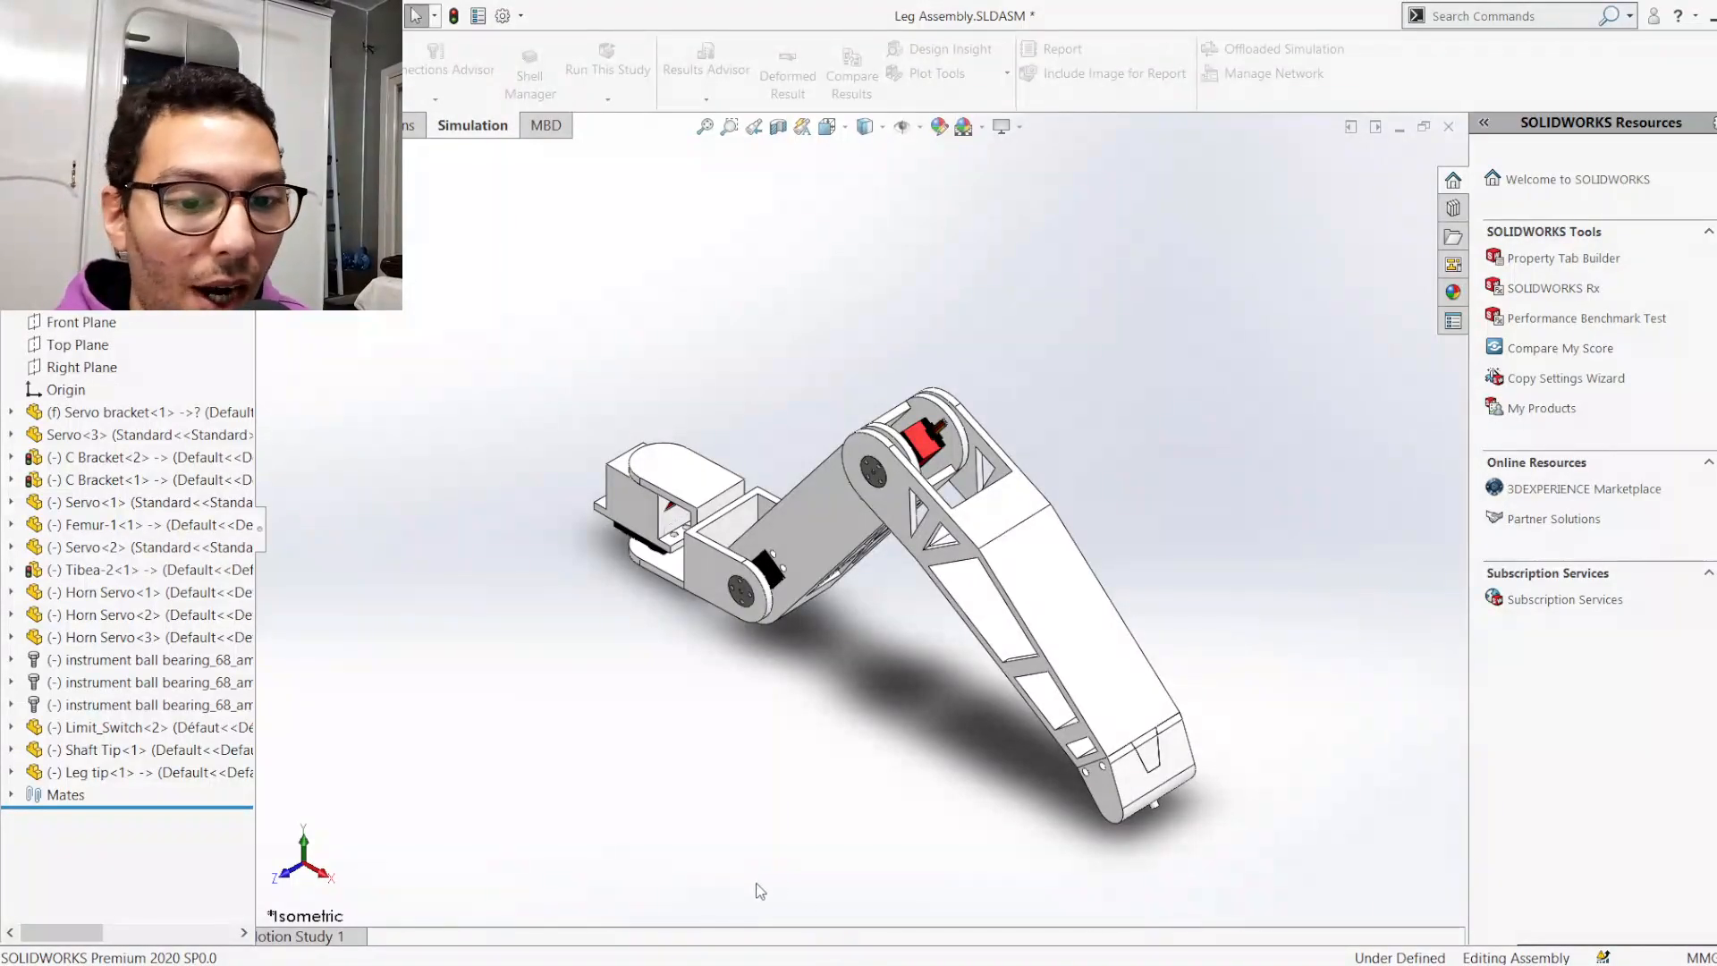
pyautogui.click(829, 881)
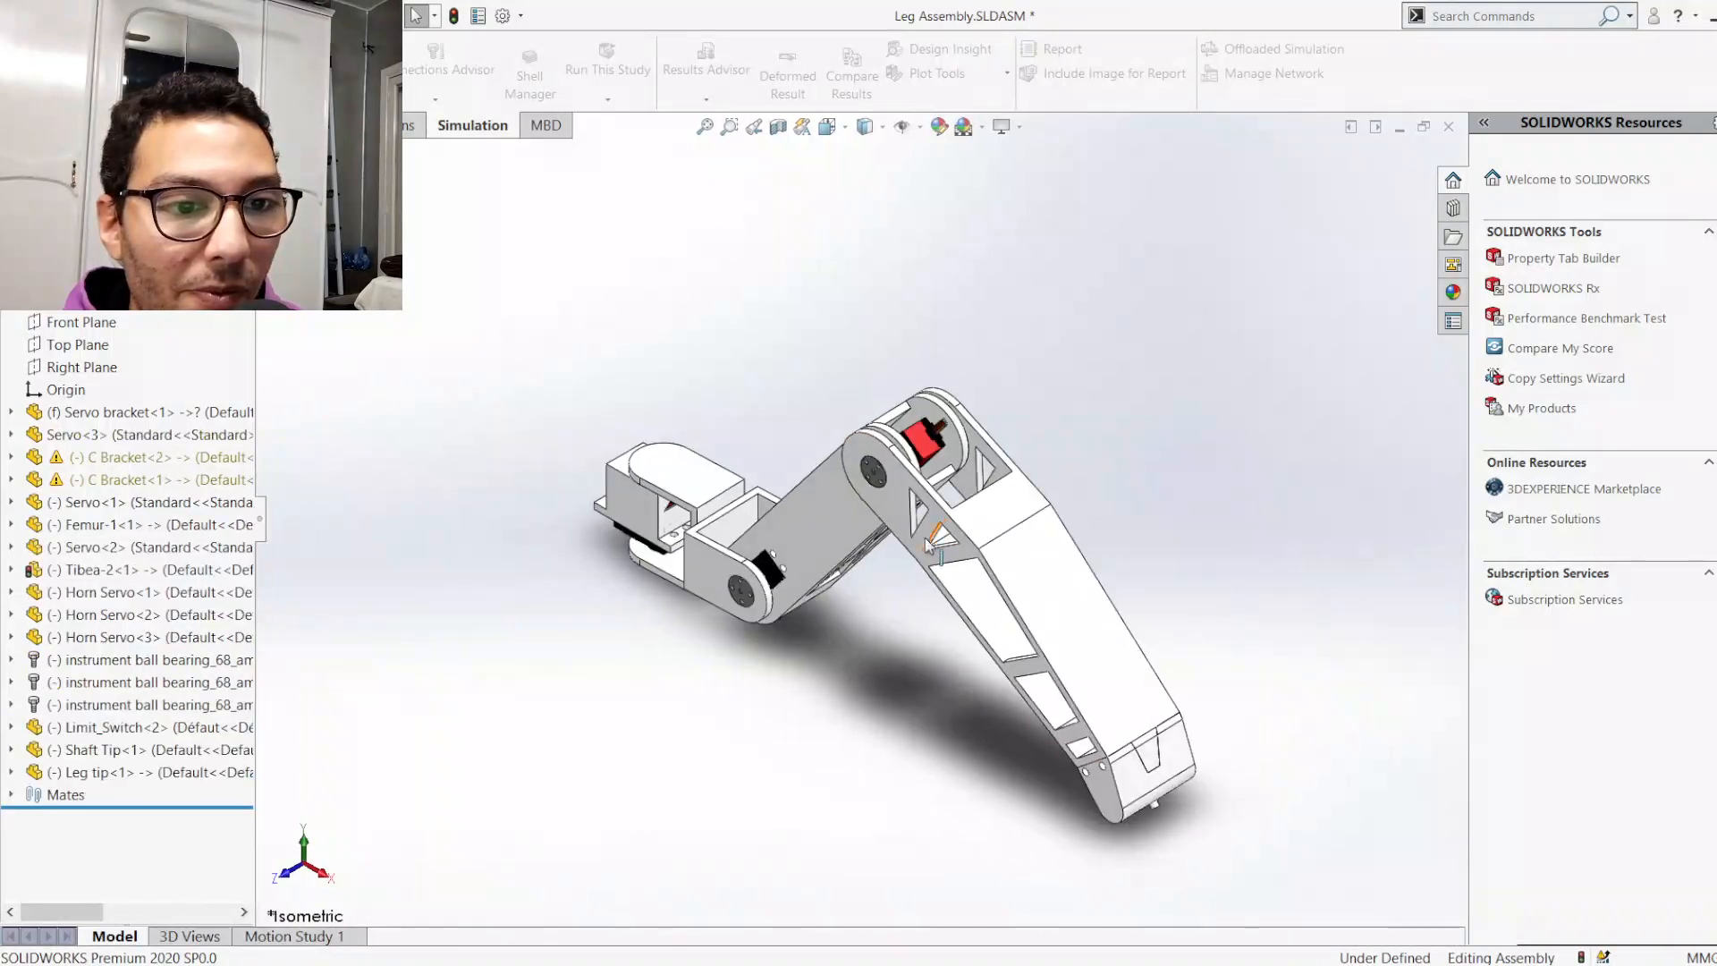
# Hide Tibea-2 and Horn Servo<2>, and examine the splined output shaft of the servo beneath them
pyautogui.scroll(-4, 876, 495)
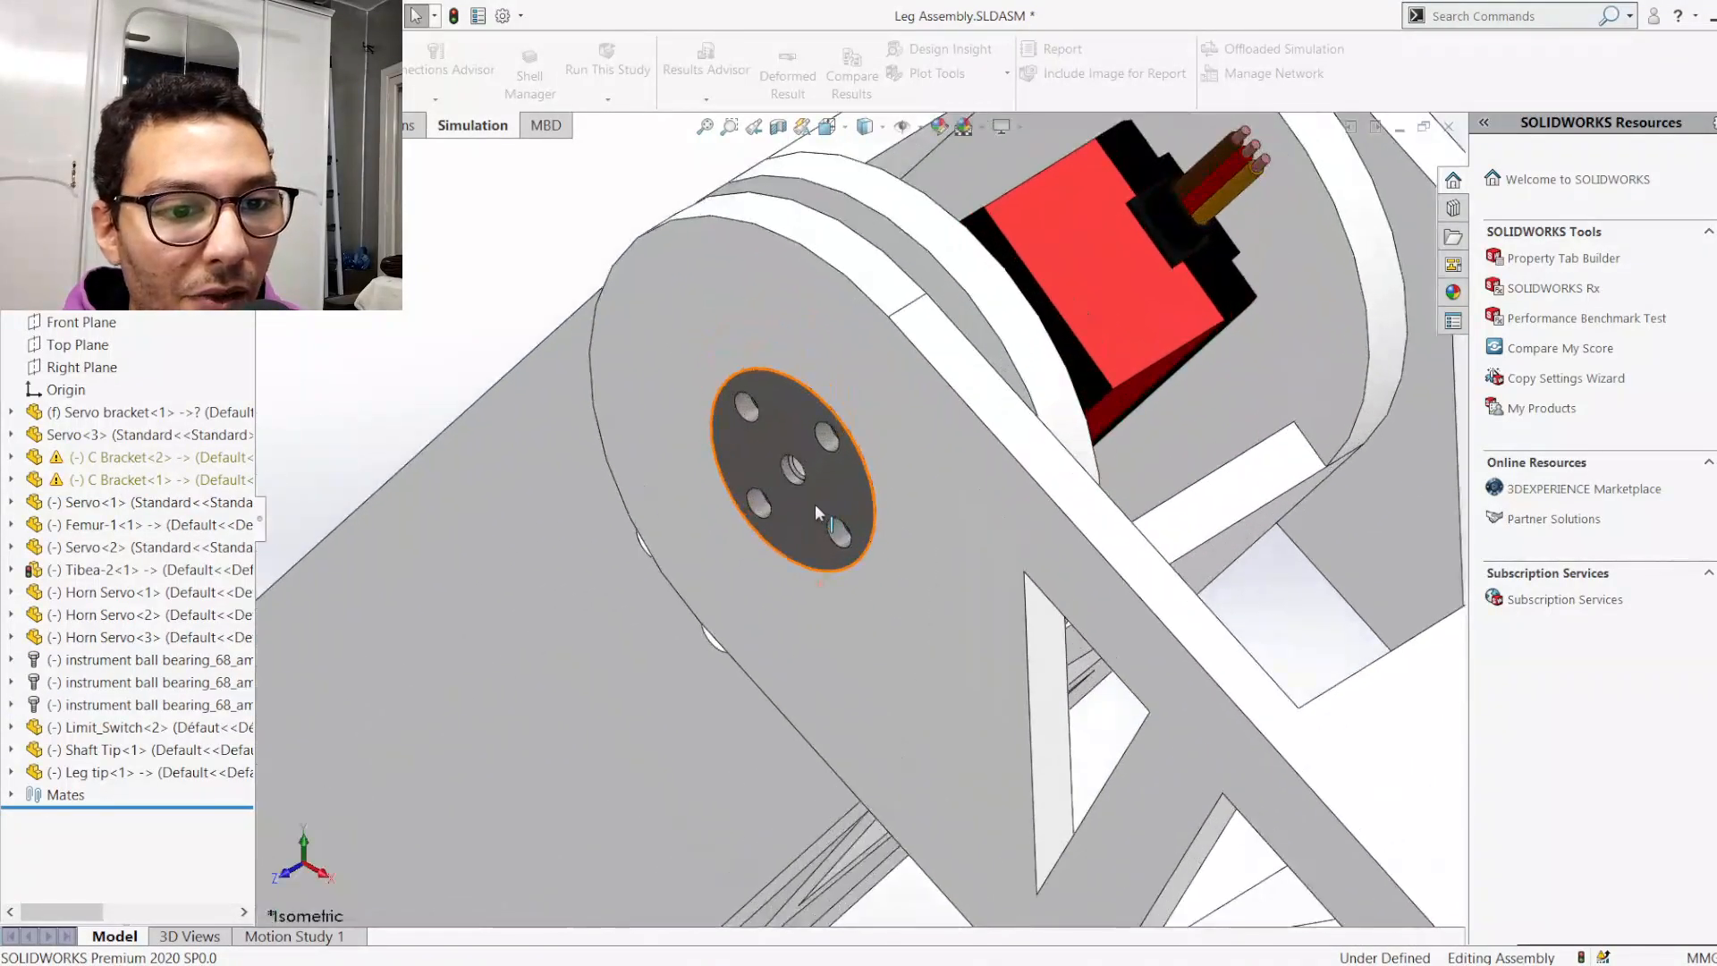
pyautogui.scroll(-2, 813, 510)
pyautogui.click(1033, 437)
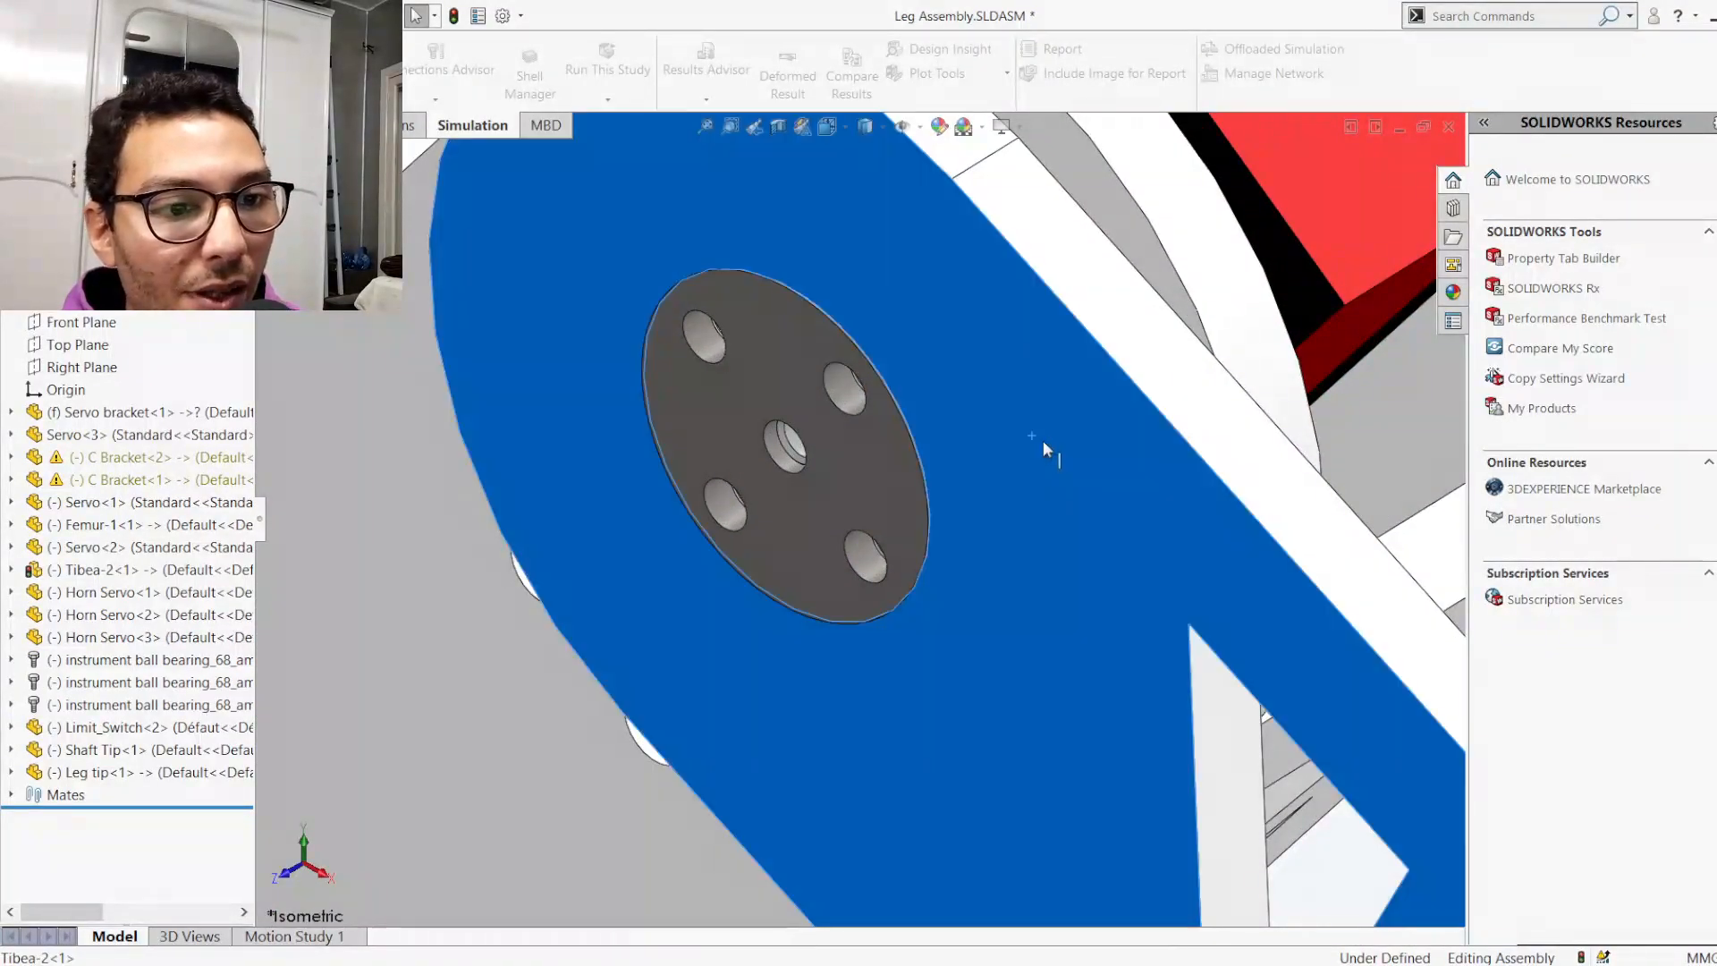
pyautogui.click(1146, 321)
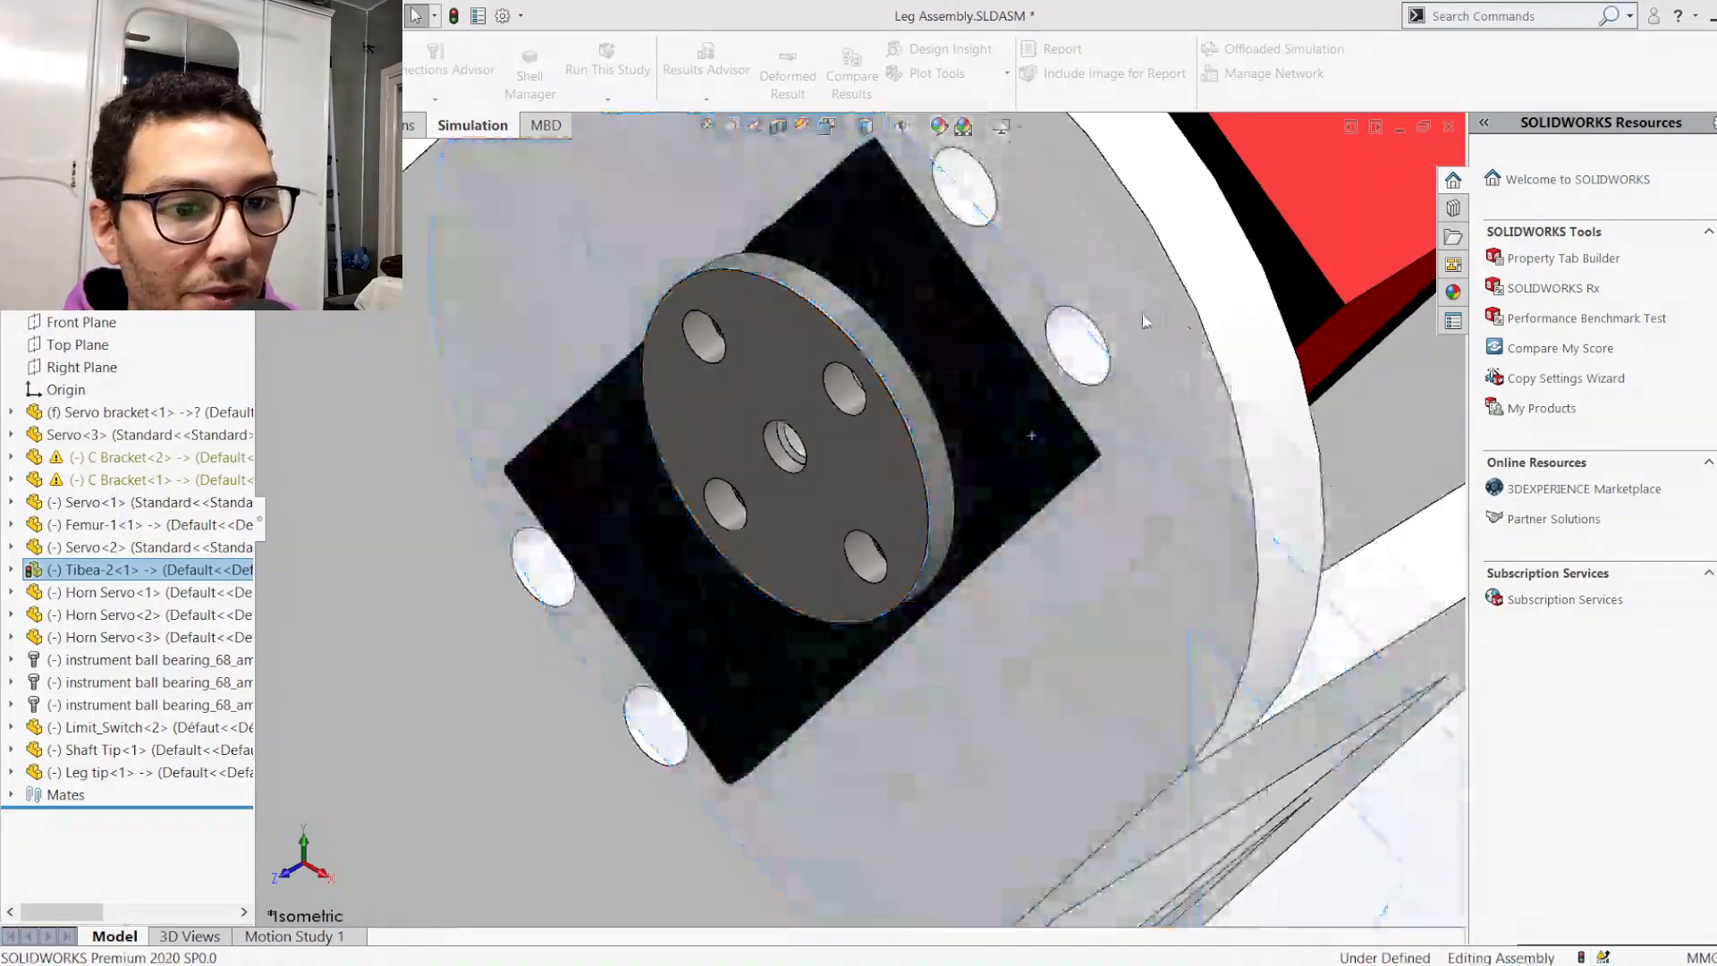
pyautogui.click(887, 459)
pyautogui.click(1012, 294)
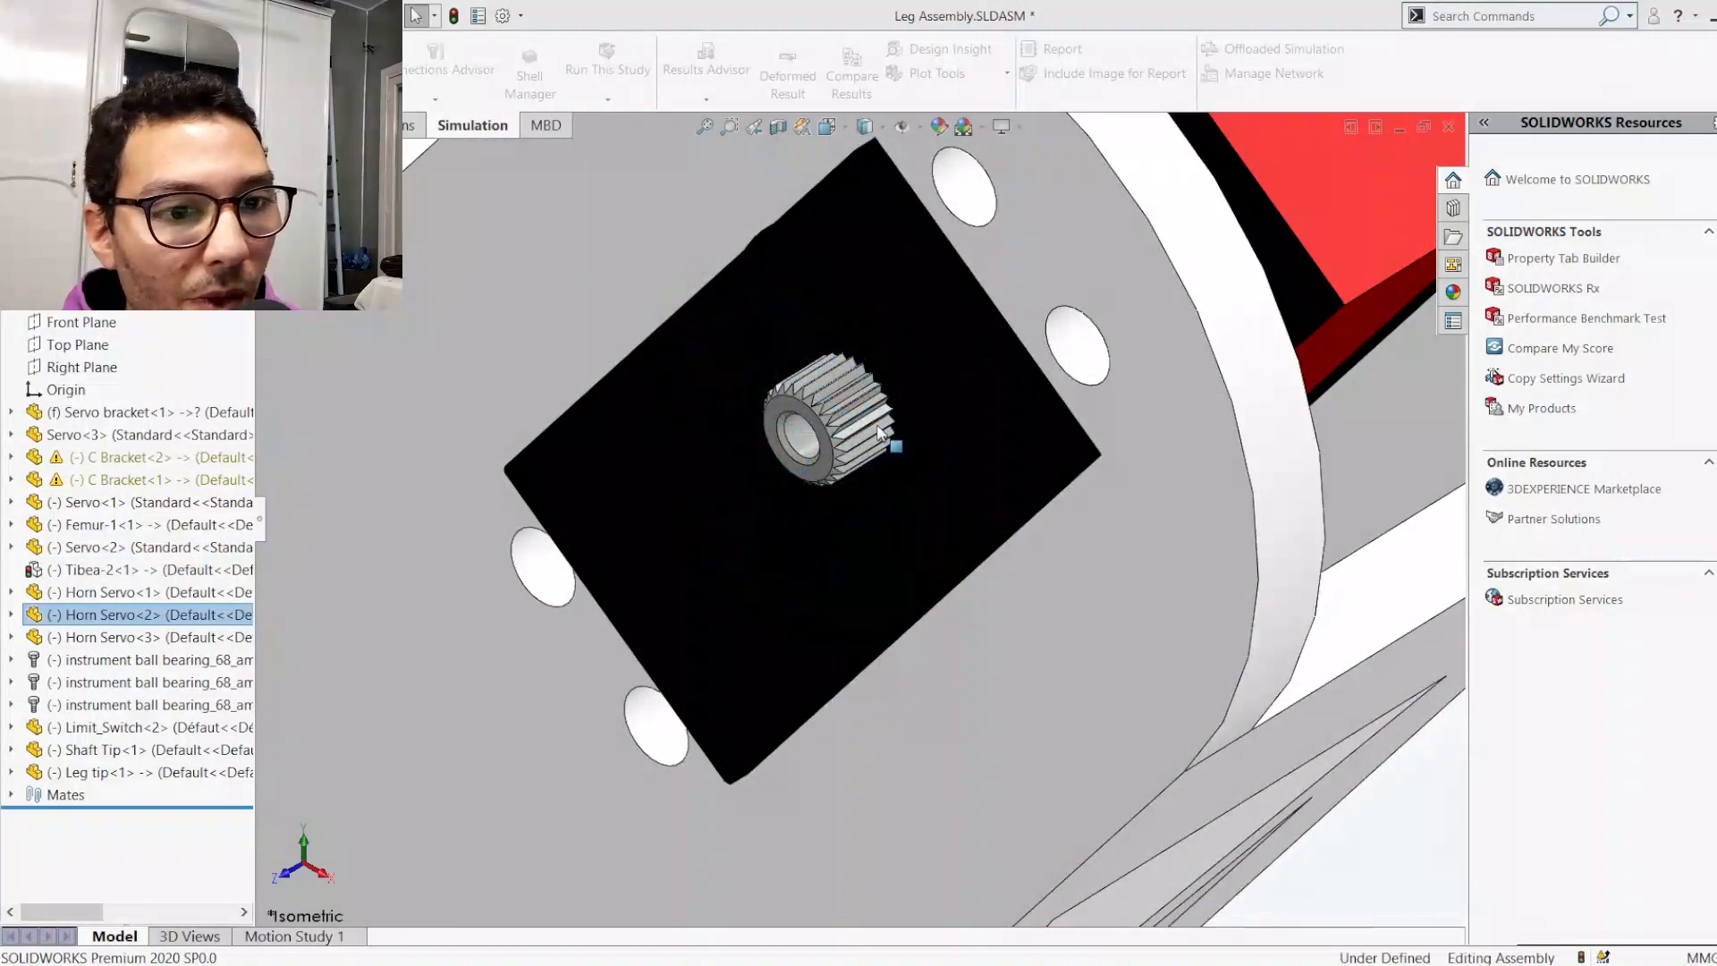
pyautogui.scroll(-3, 871, 437)
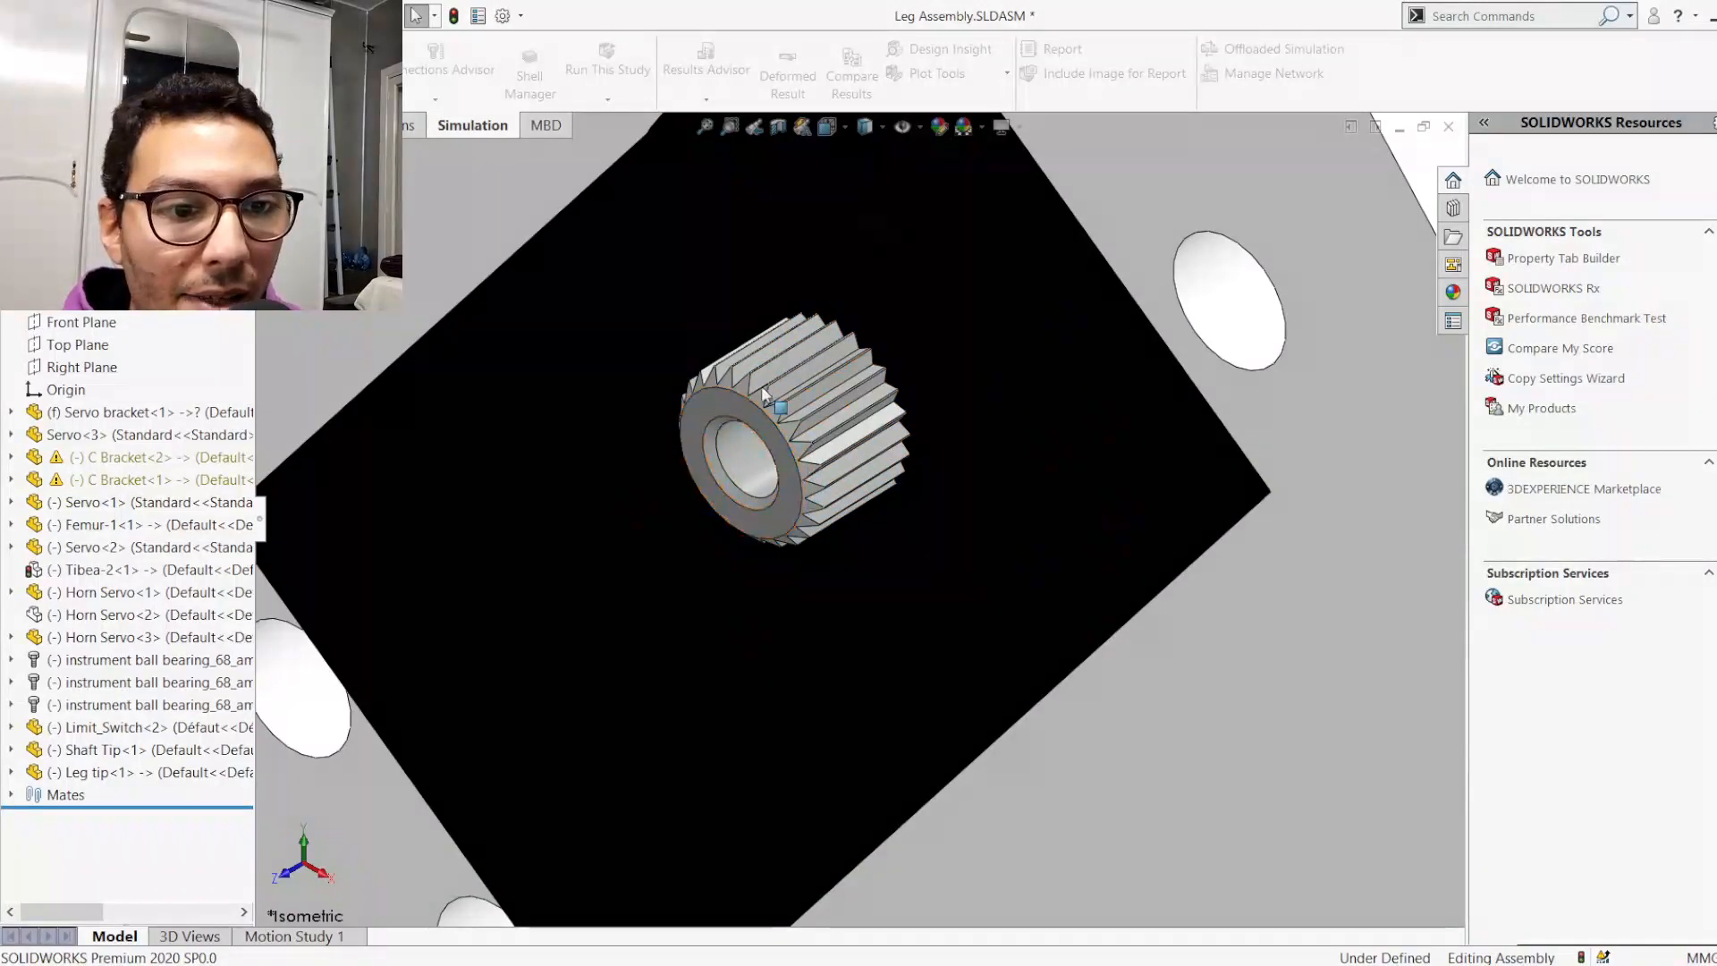
pyautogui.scroll(-5, 717, 438)
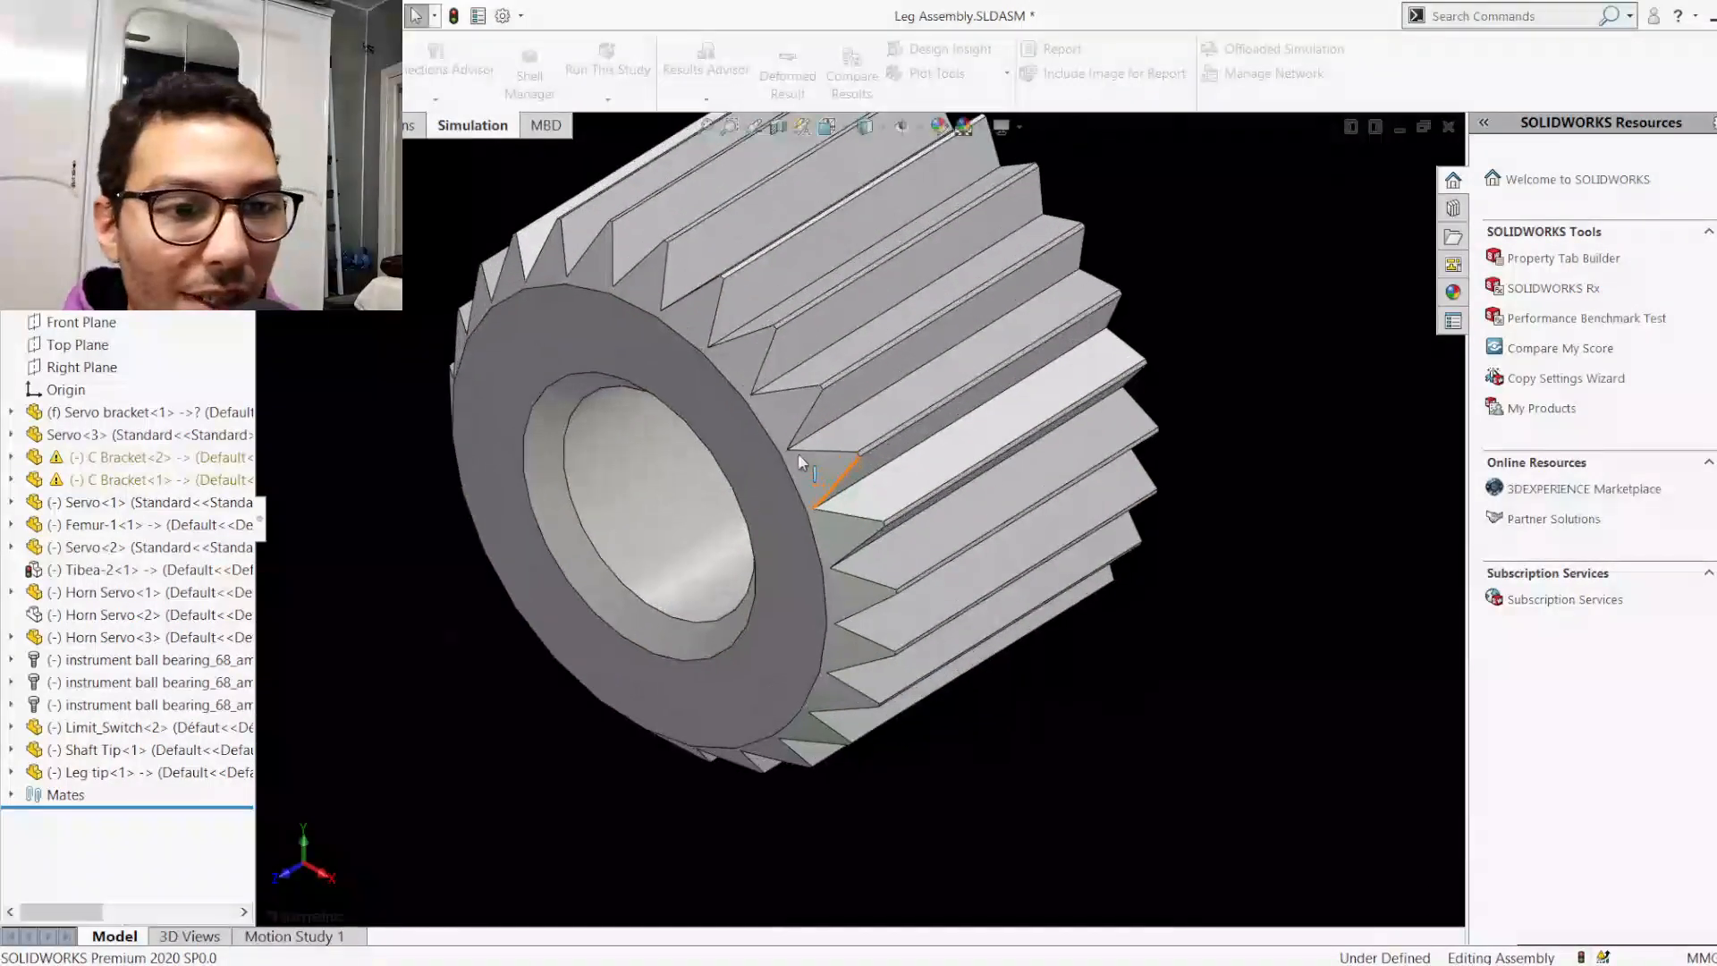
pyautogui.scroll(-3, 857, 368)
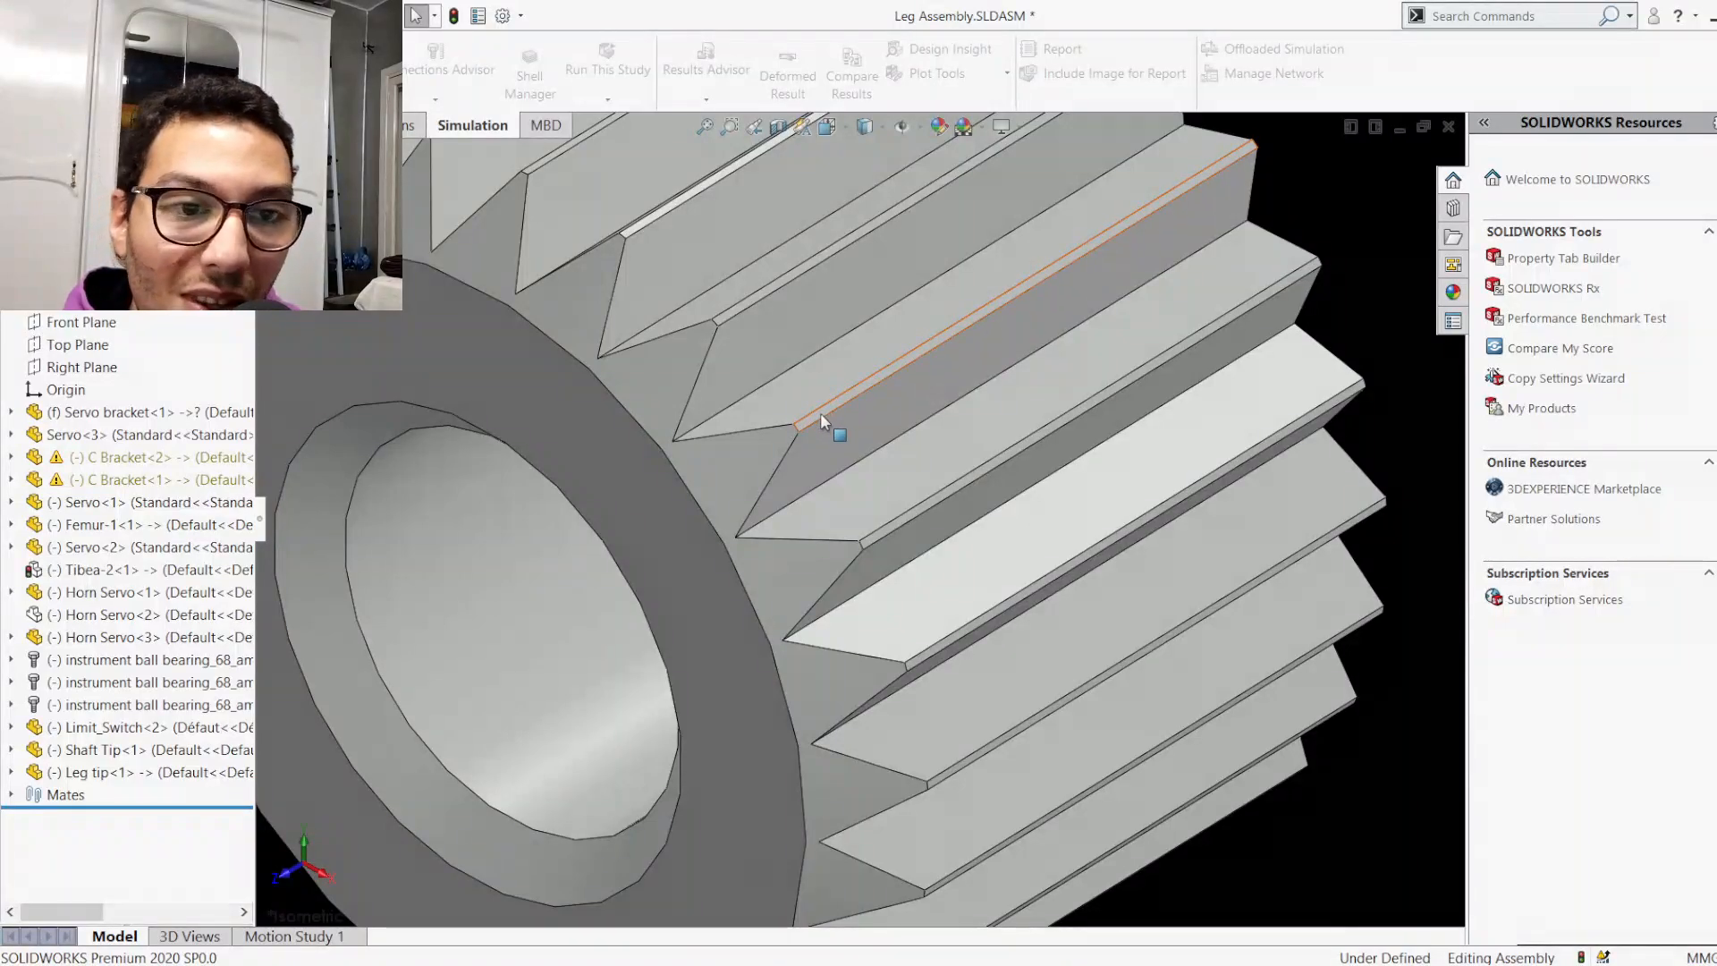
pyautogui.scroll(10, 821, 420)
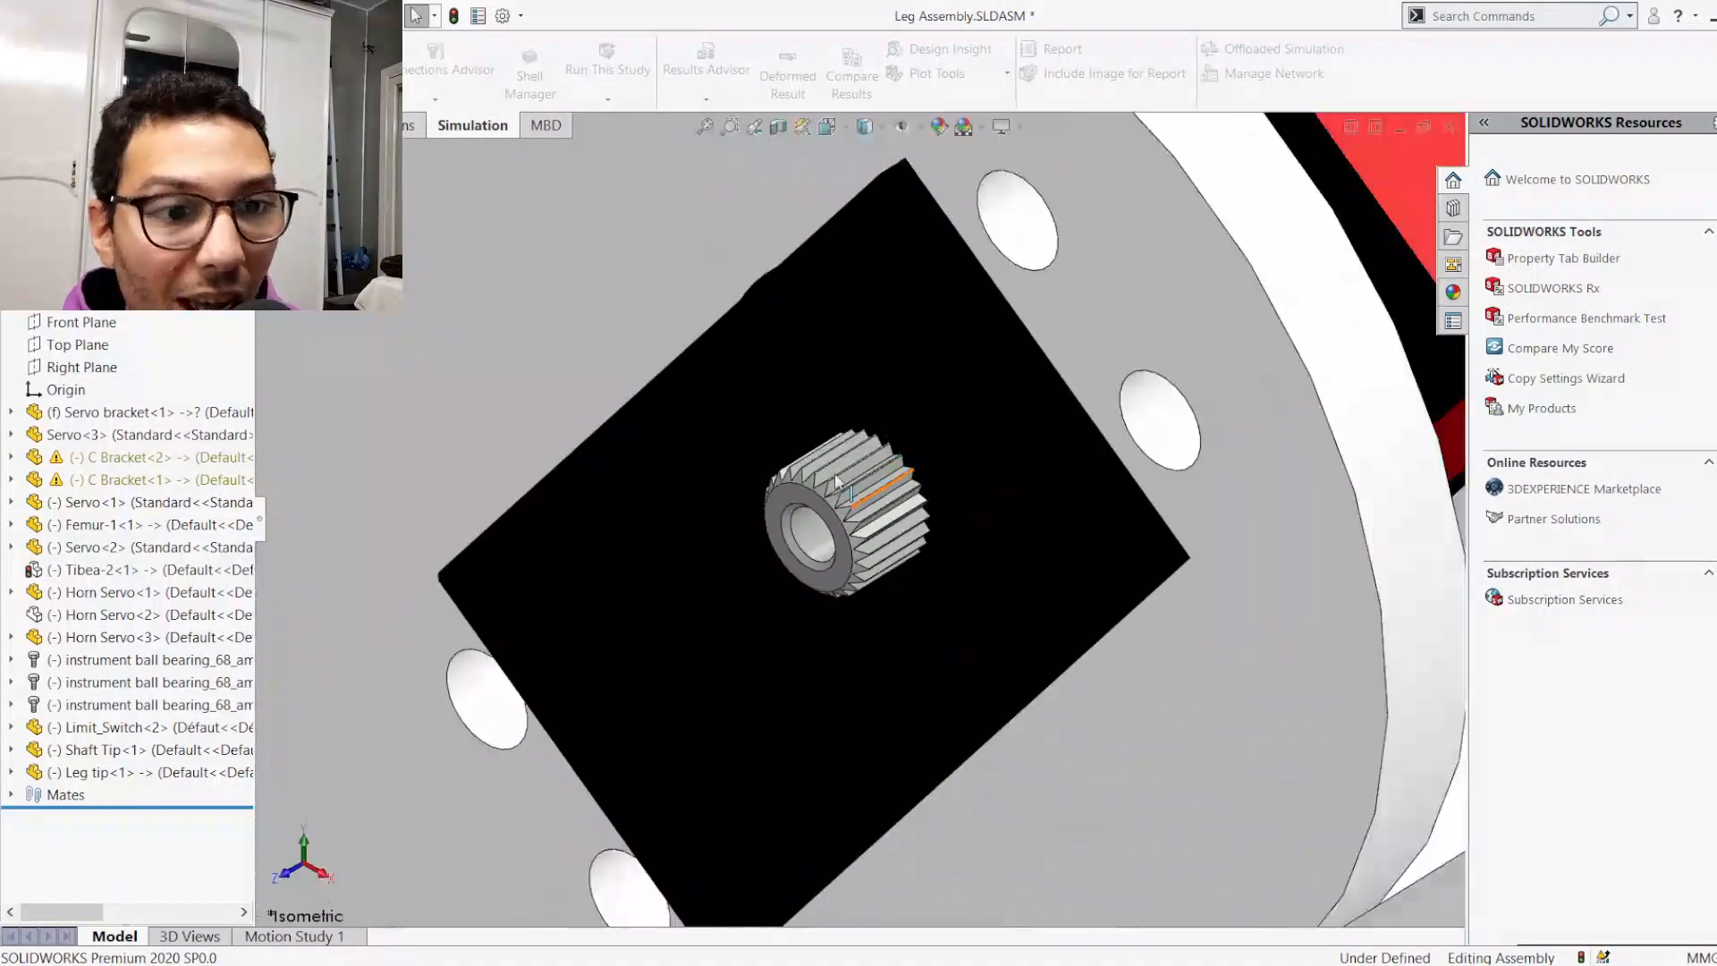
pyautogui.scroll(5, 836, 480)
# Isolate the servo horn by hiding Femur-1 and Servo<2> and showing Horn Servo<2>
pyautogui.click(834, 355)
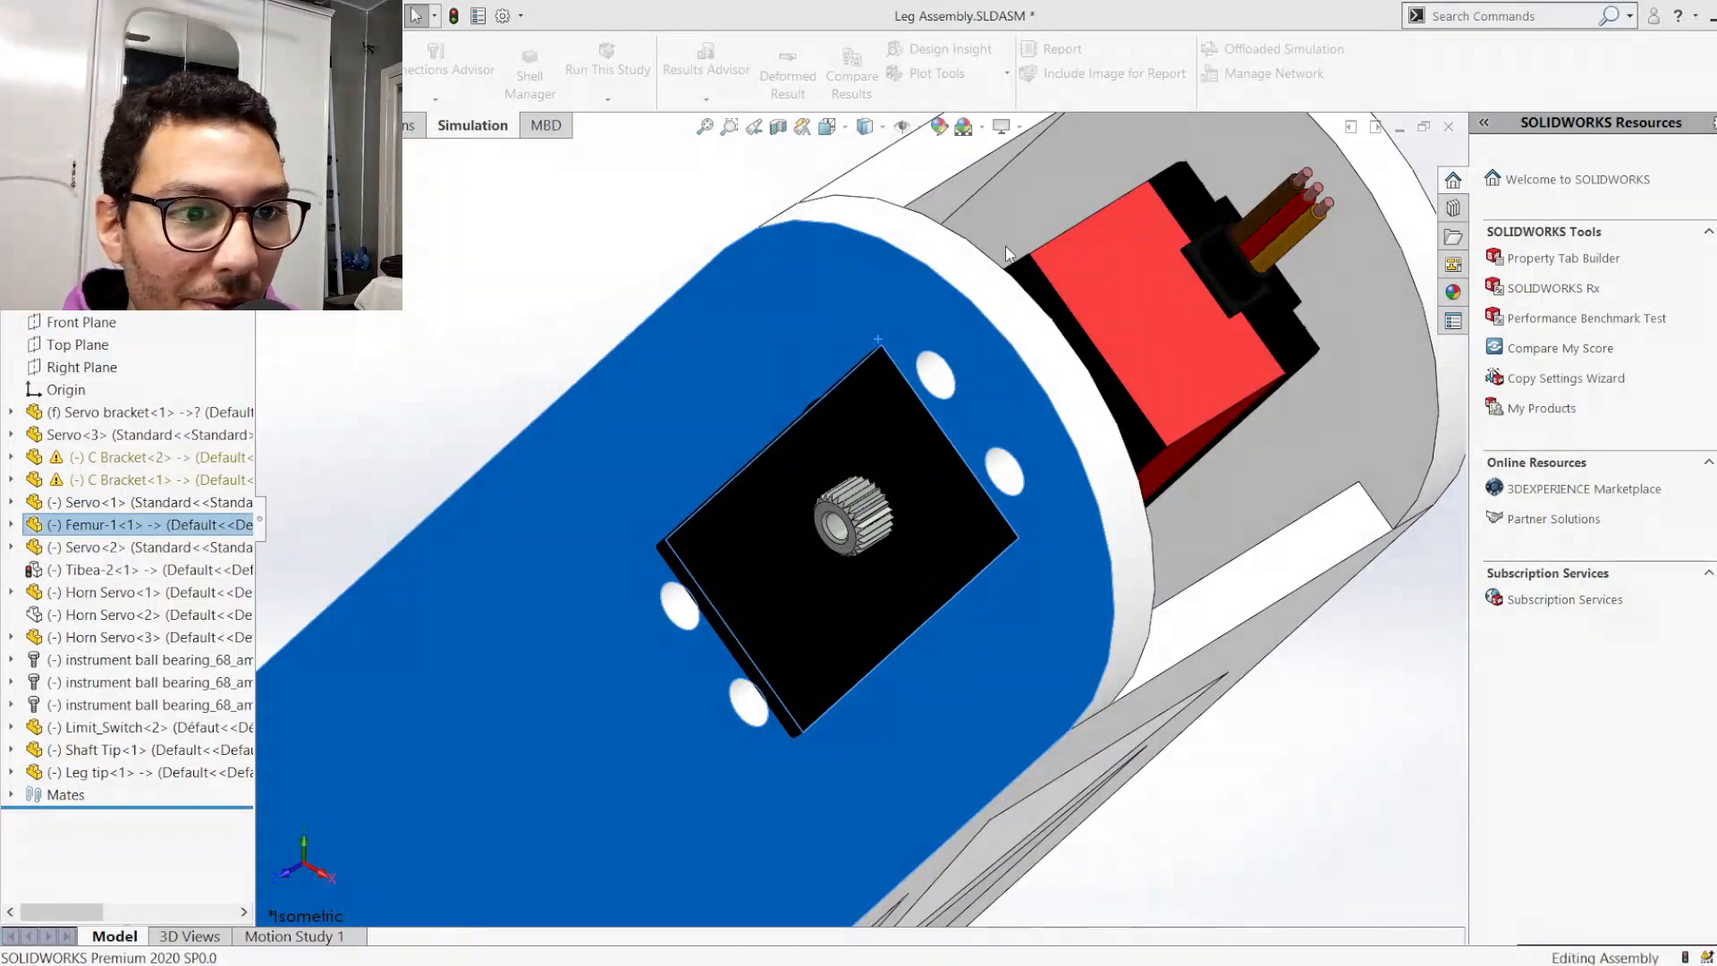
pyautogui.press('Tab')
pyautogui.click(996, 388)
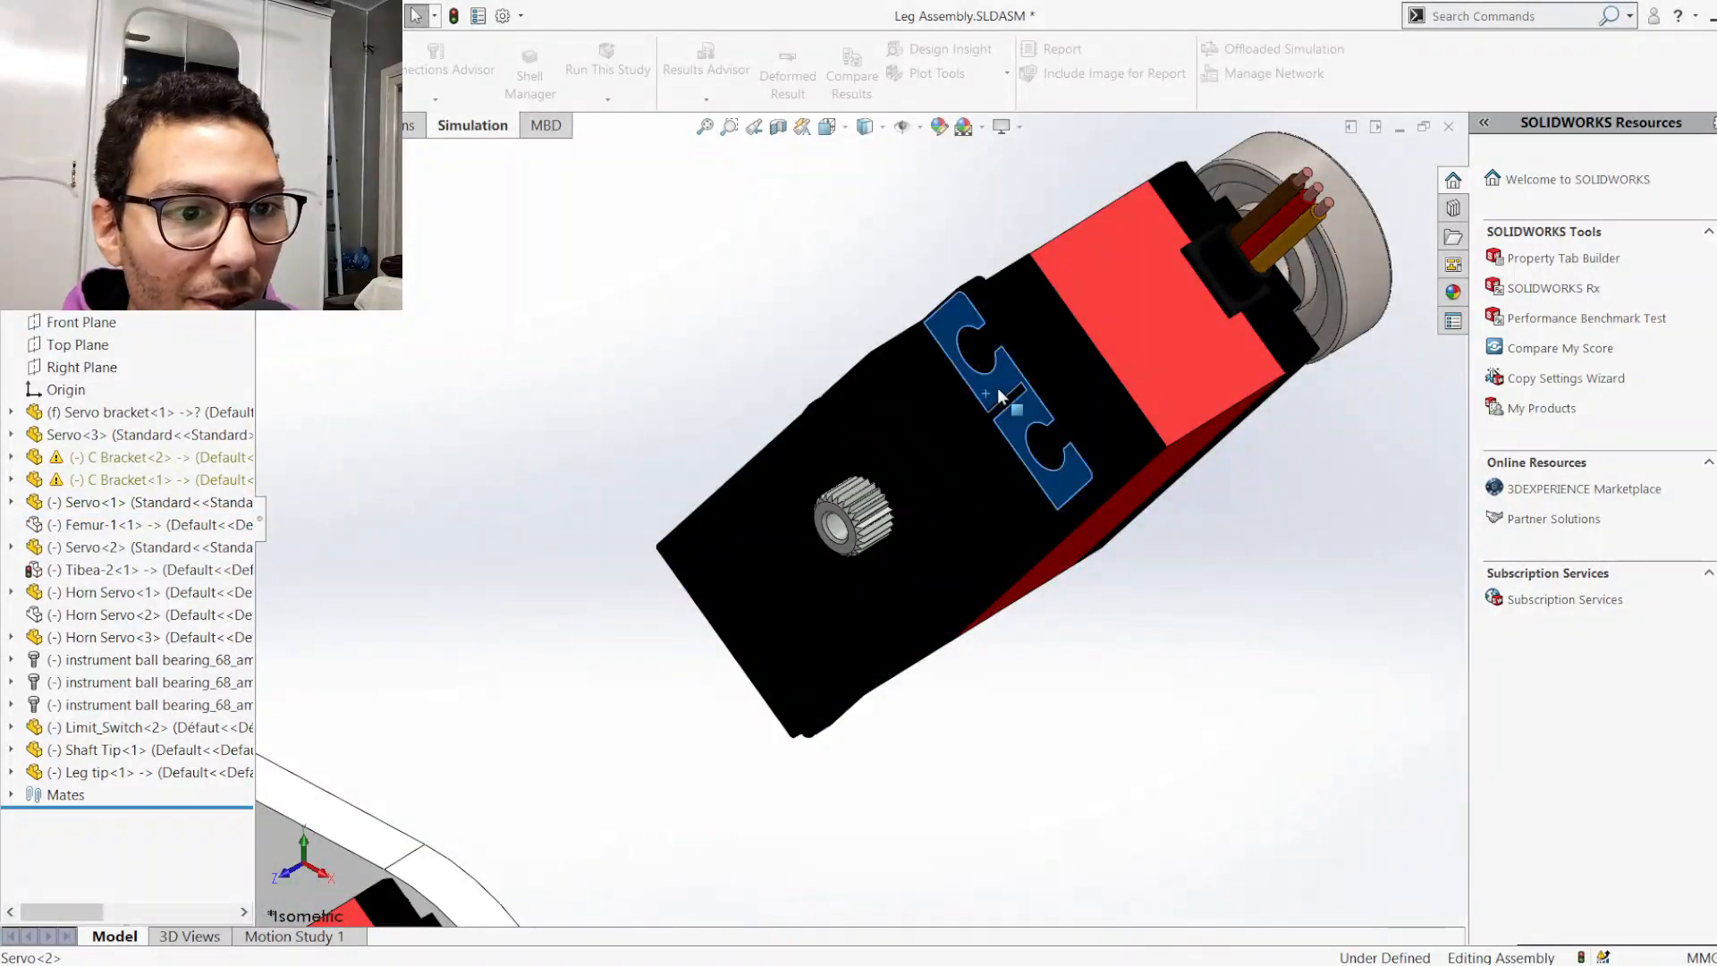
pyautogui.press('Tab')
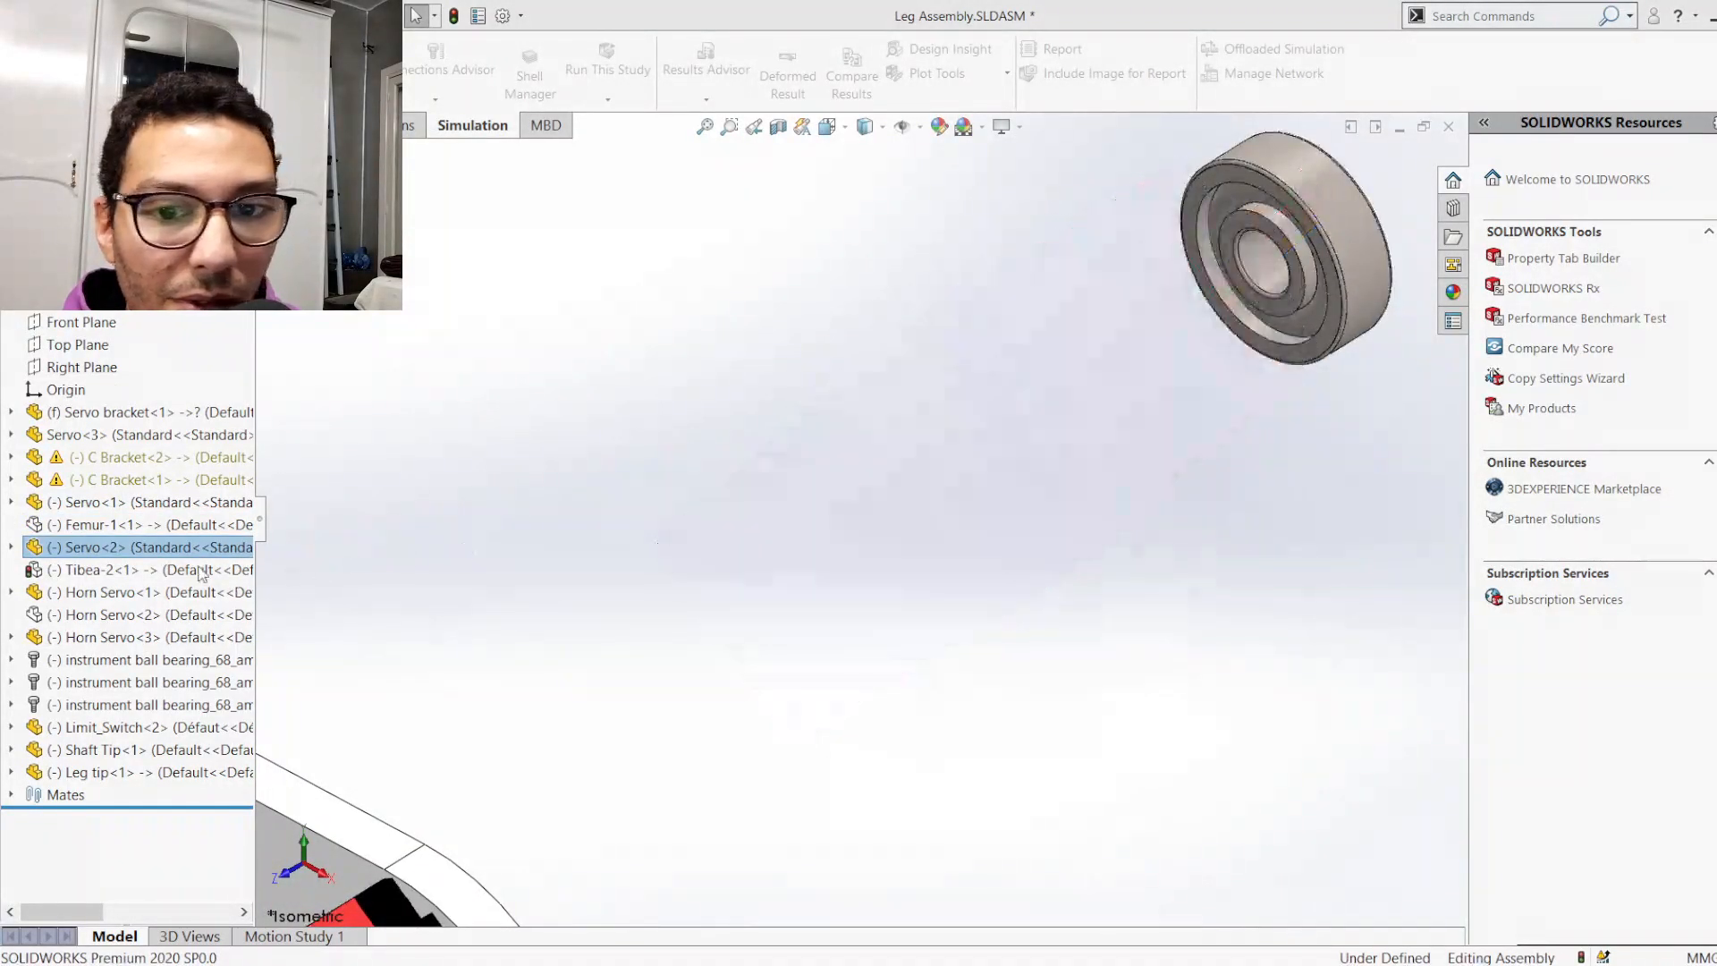
pyautogui.click(122, 615)
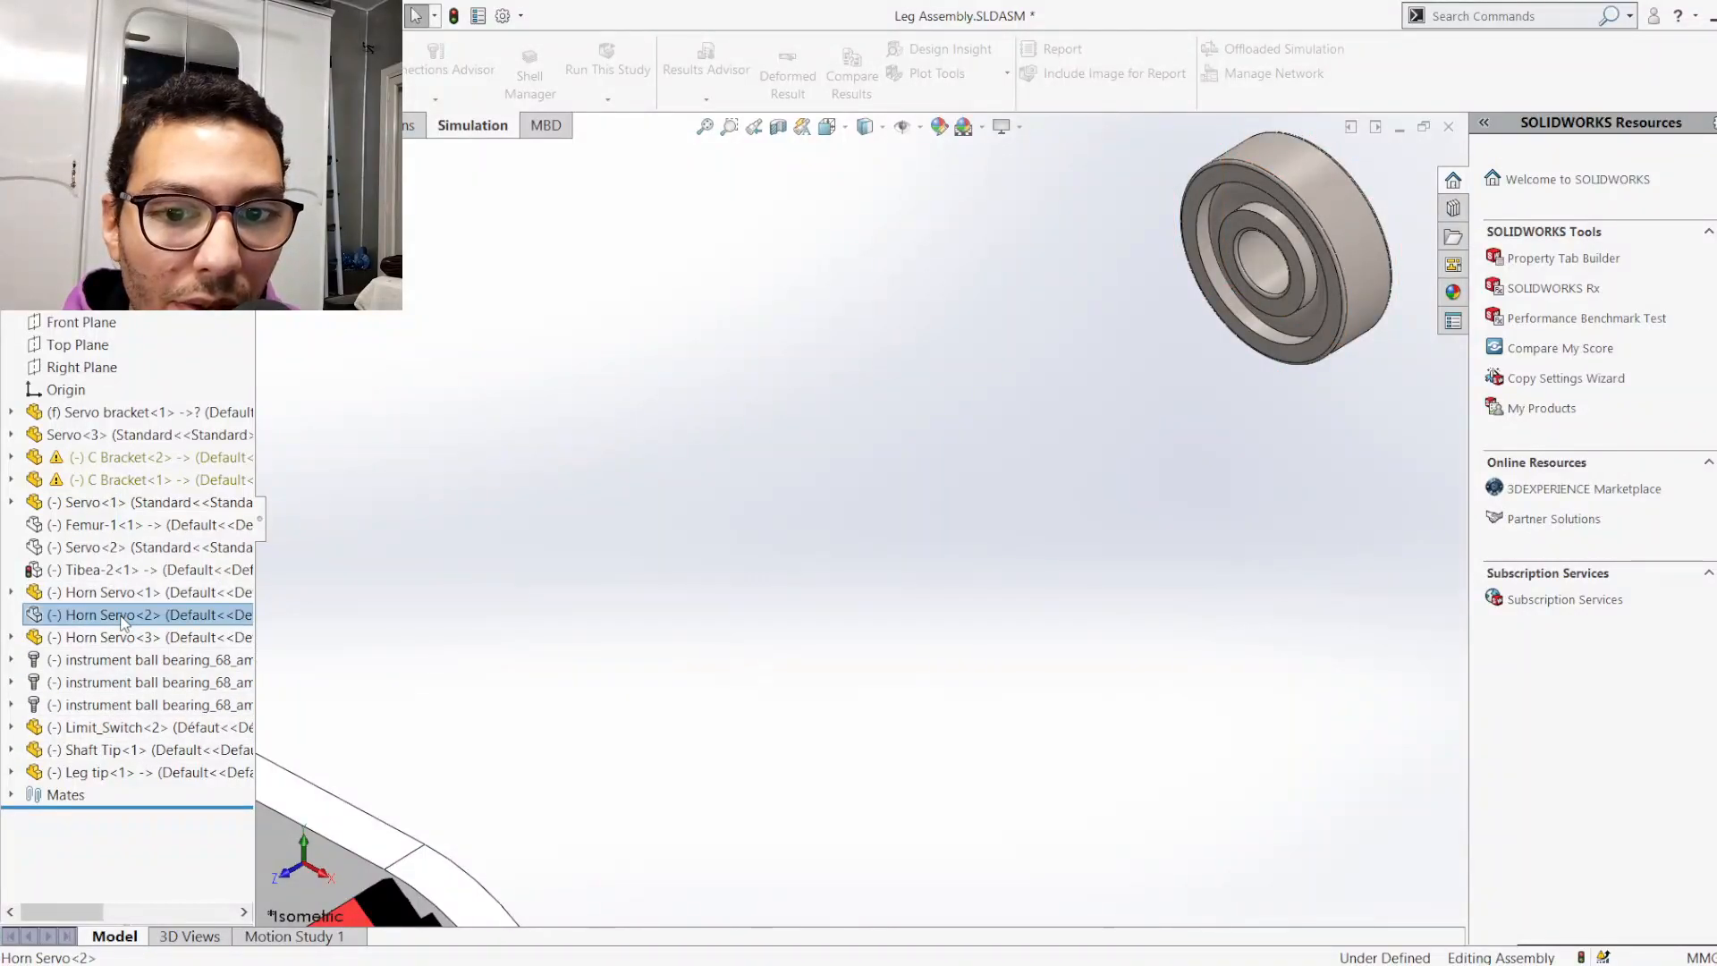
pyautogui.click(226, 367)
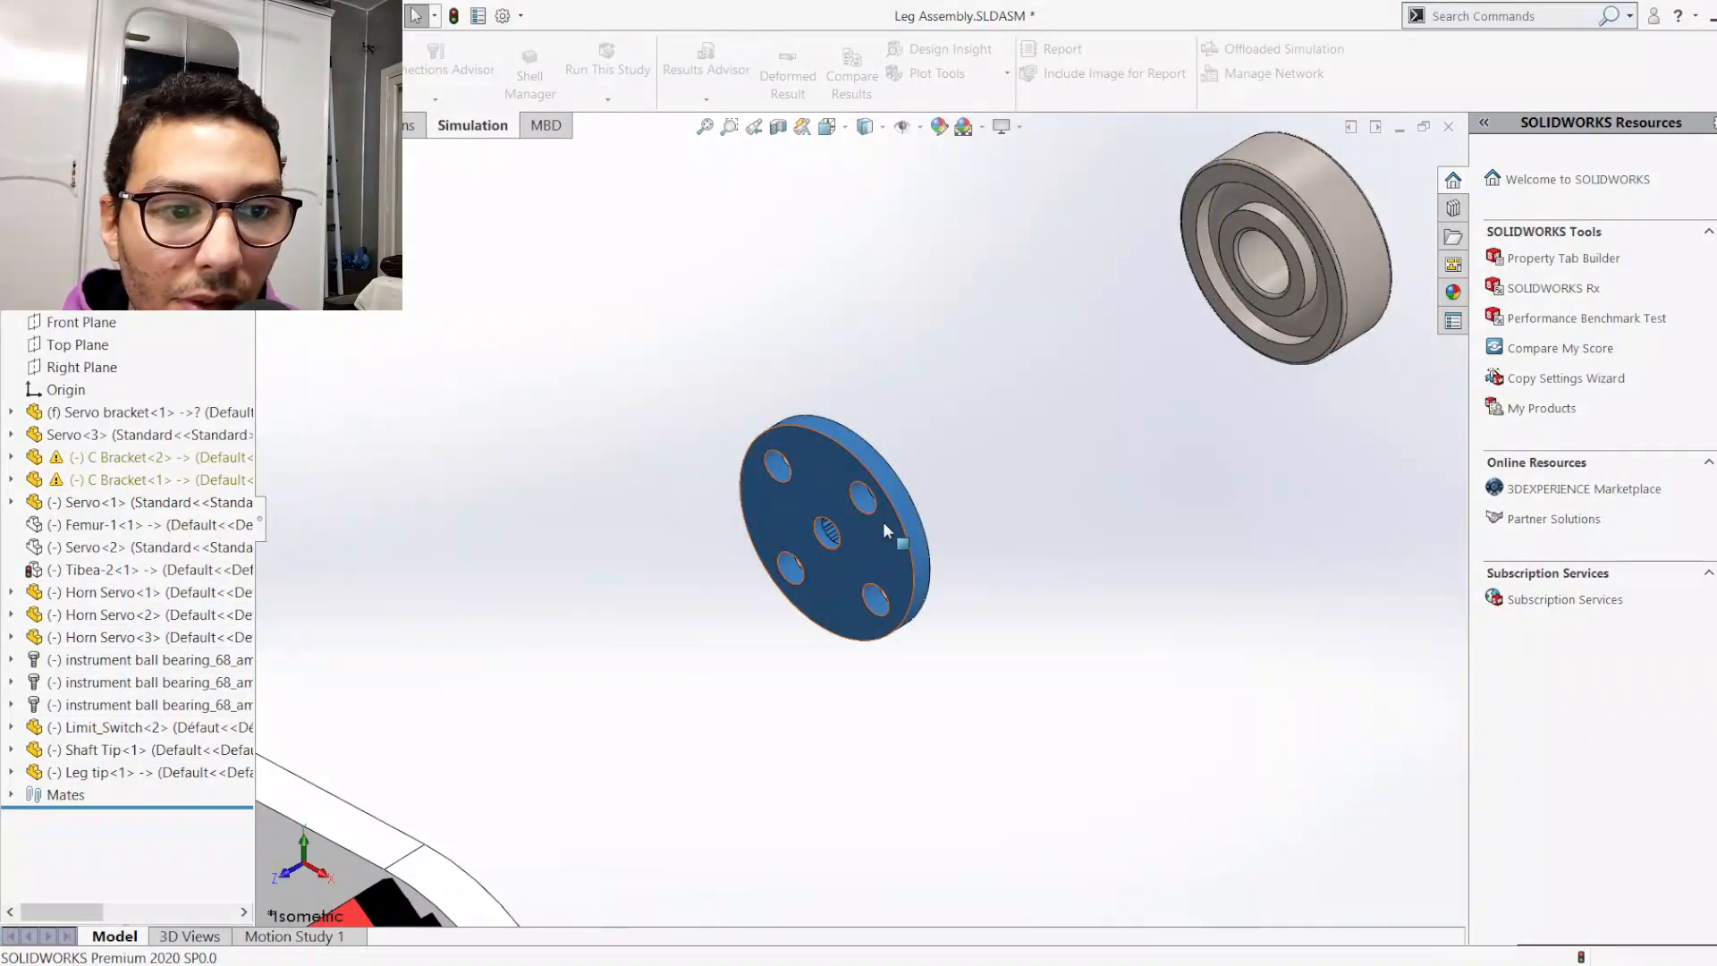
# Examine the internal spline teeth in the central bore of Horn Servo<2>
pyautogui.moveTo(884, 524); pyautogui.dragTo(760, 672, button='middle')
pyautogui.scroll(-12, 969, 476)
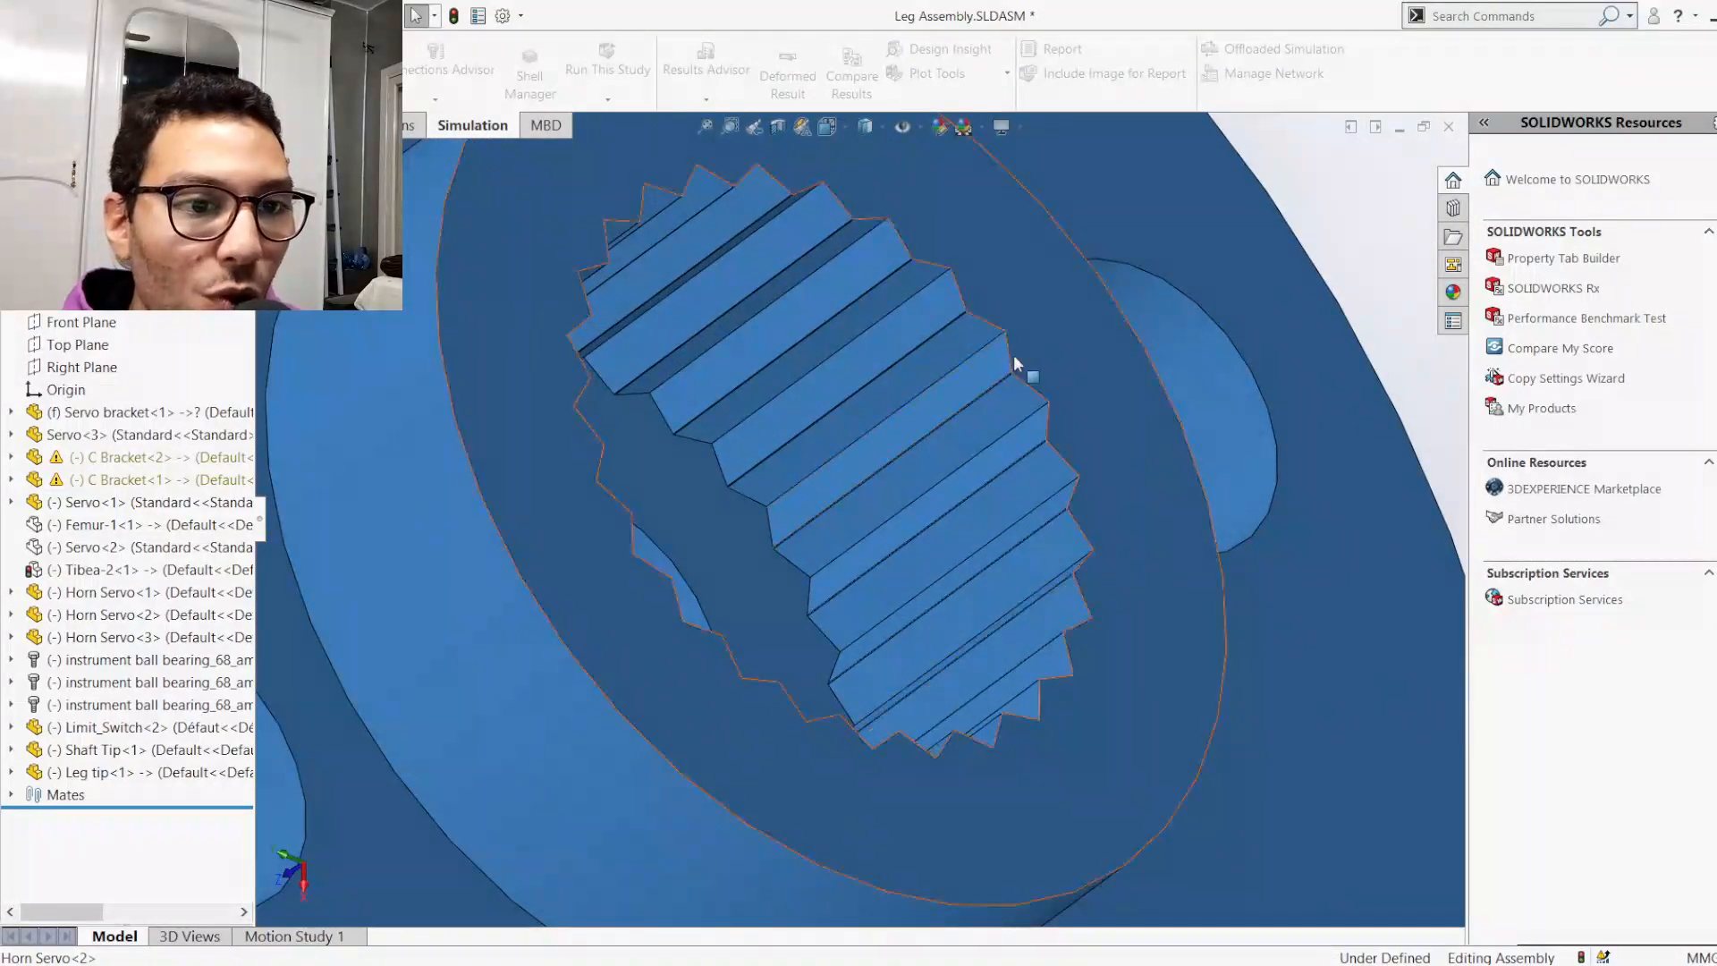
pyautogui.moveTo(1015, 363); pyautogui.dragTo(776, 298, button='middle')
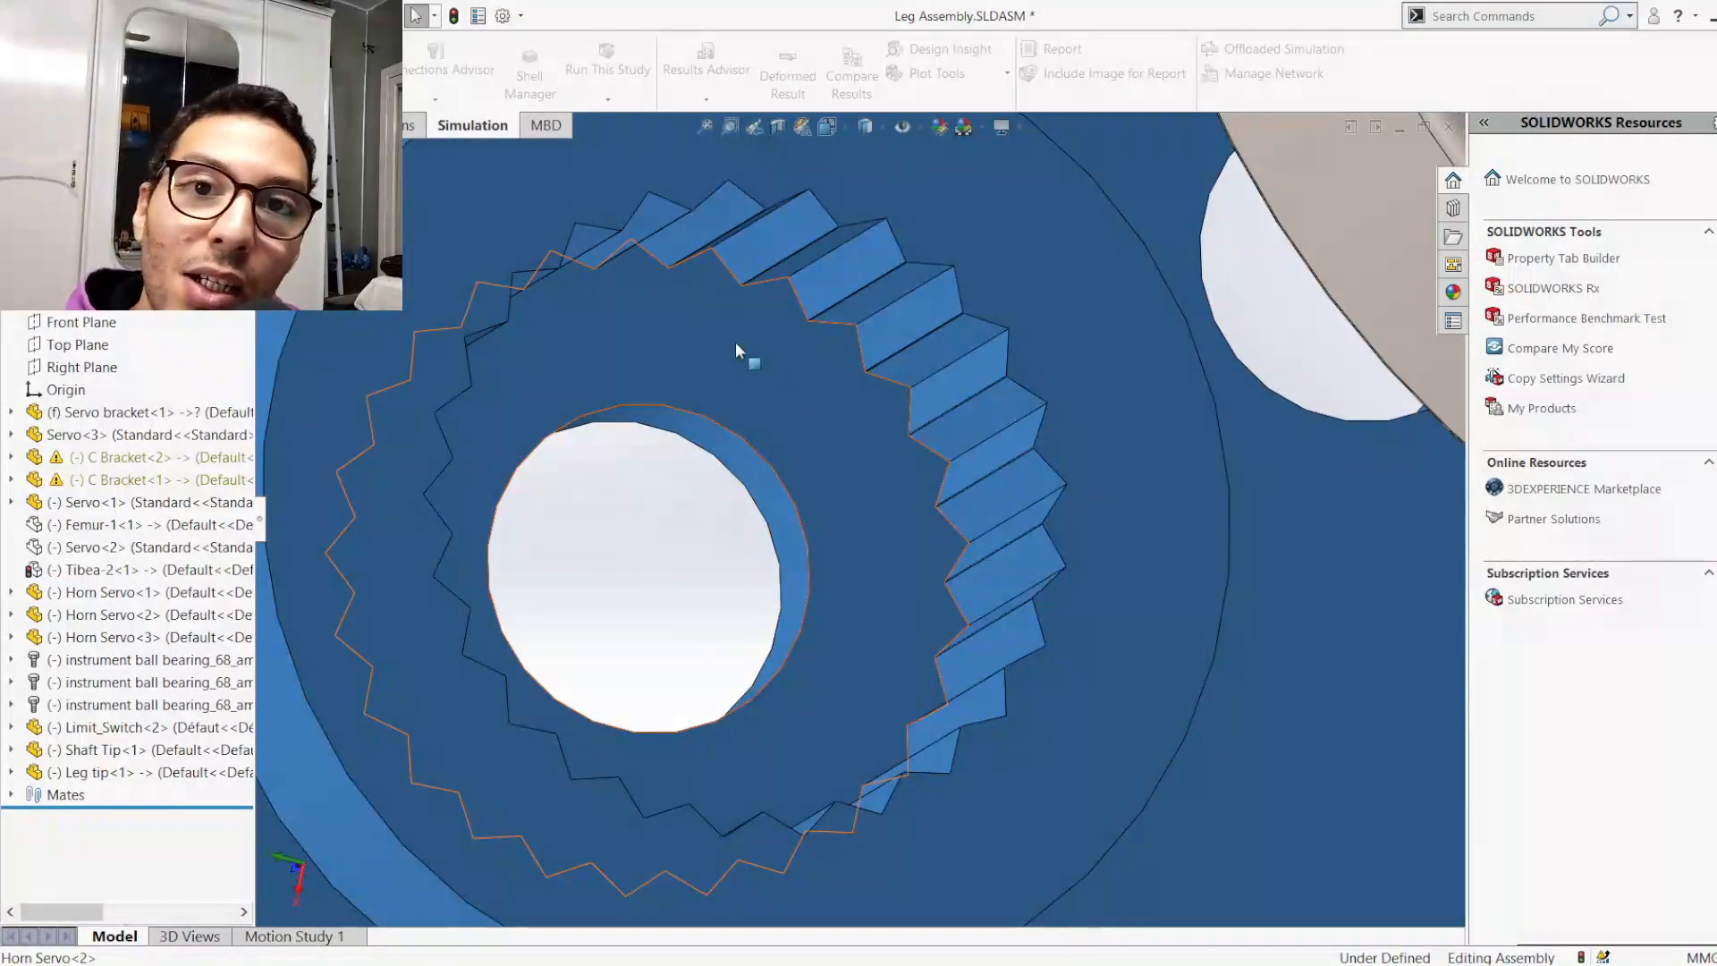
pyautogui.scroll(-6, 791, 330)
pyautogui.scroll(-5, 811, 225)
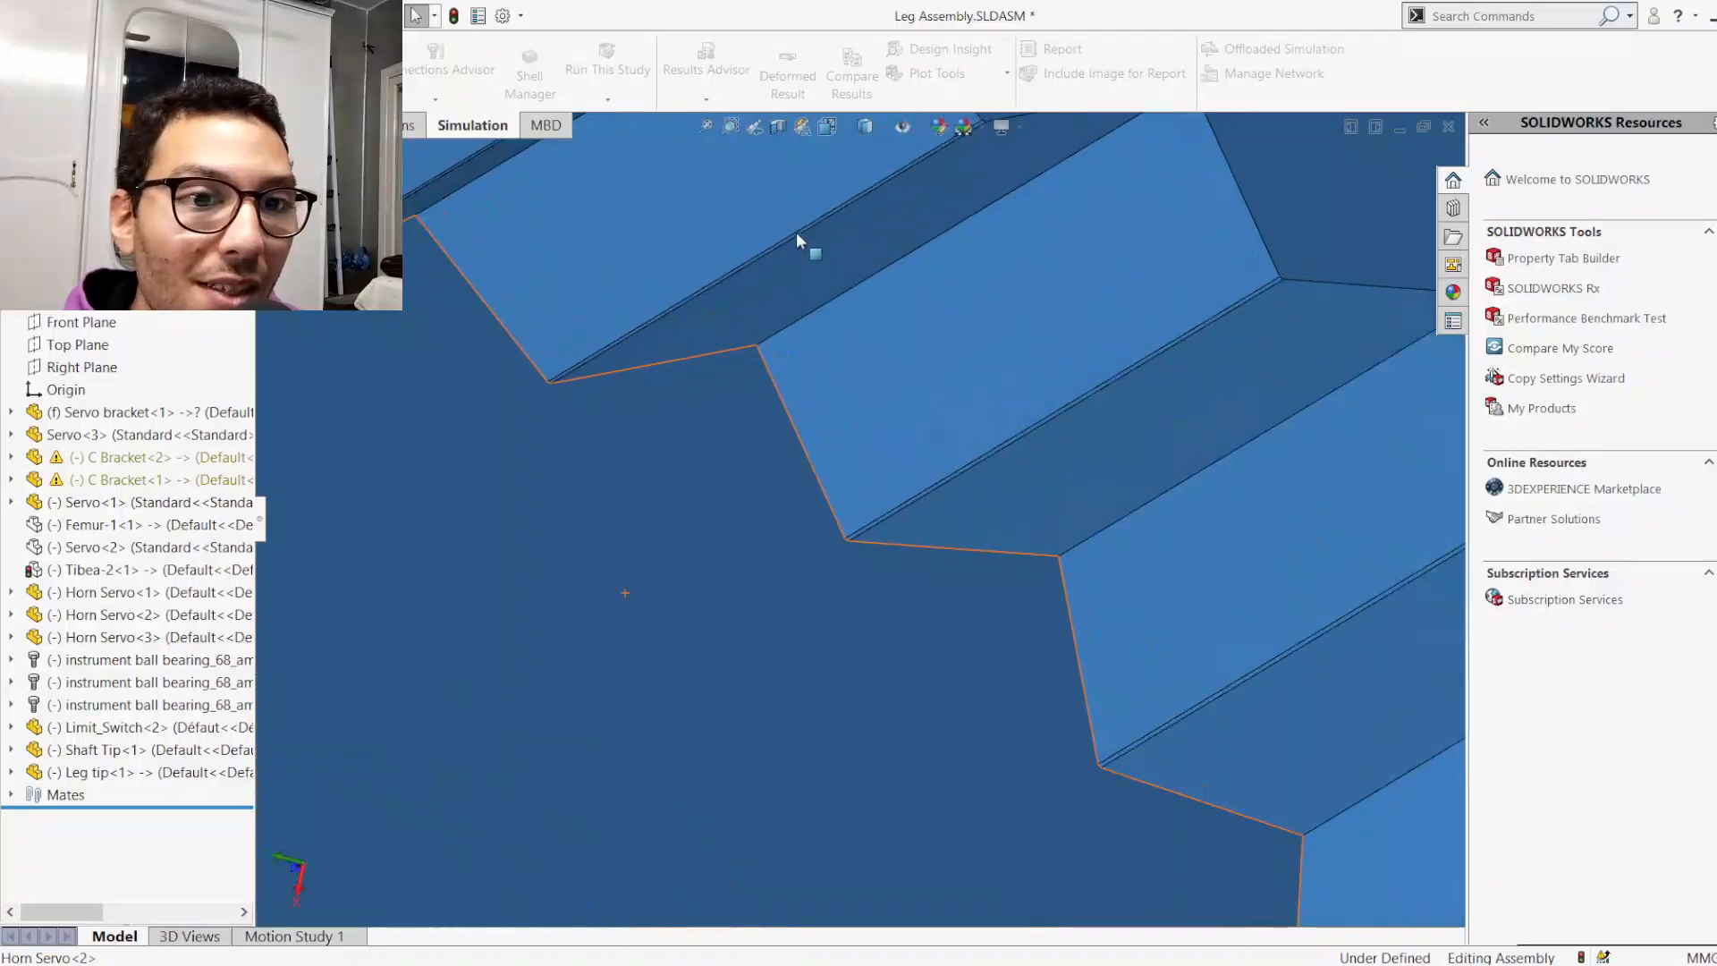
pyautogui.scroll(8, 724, 393)
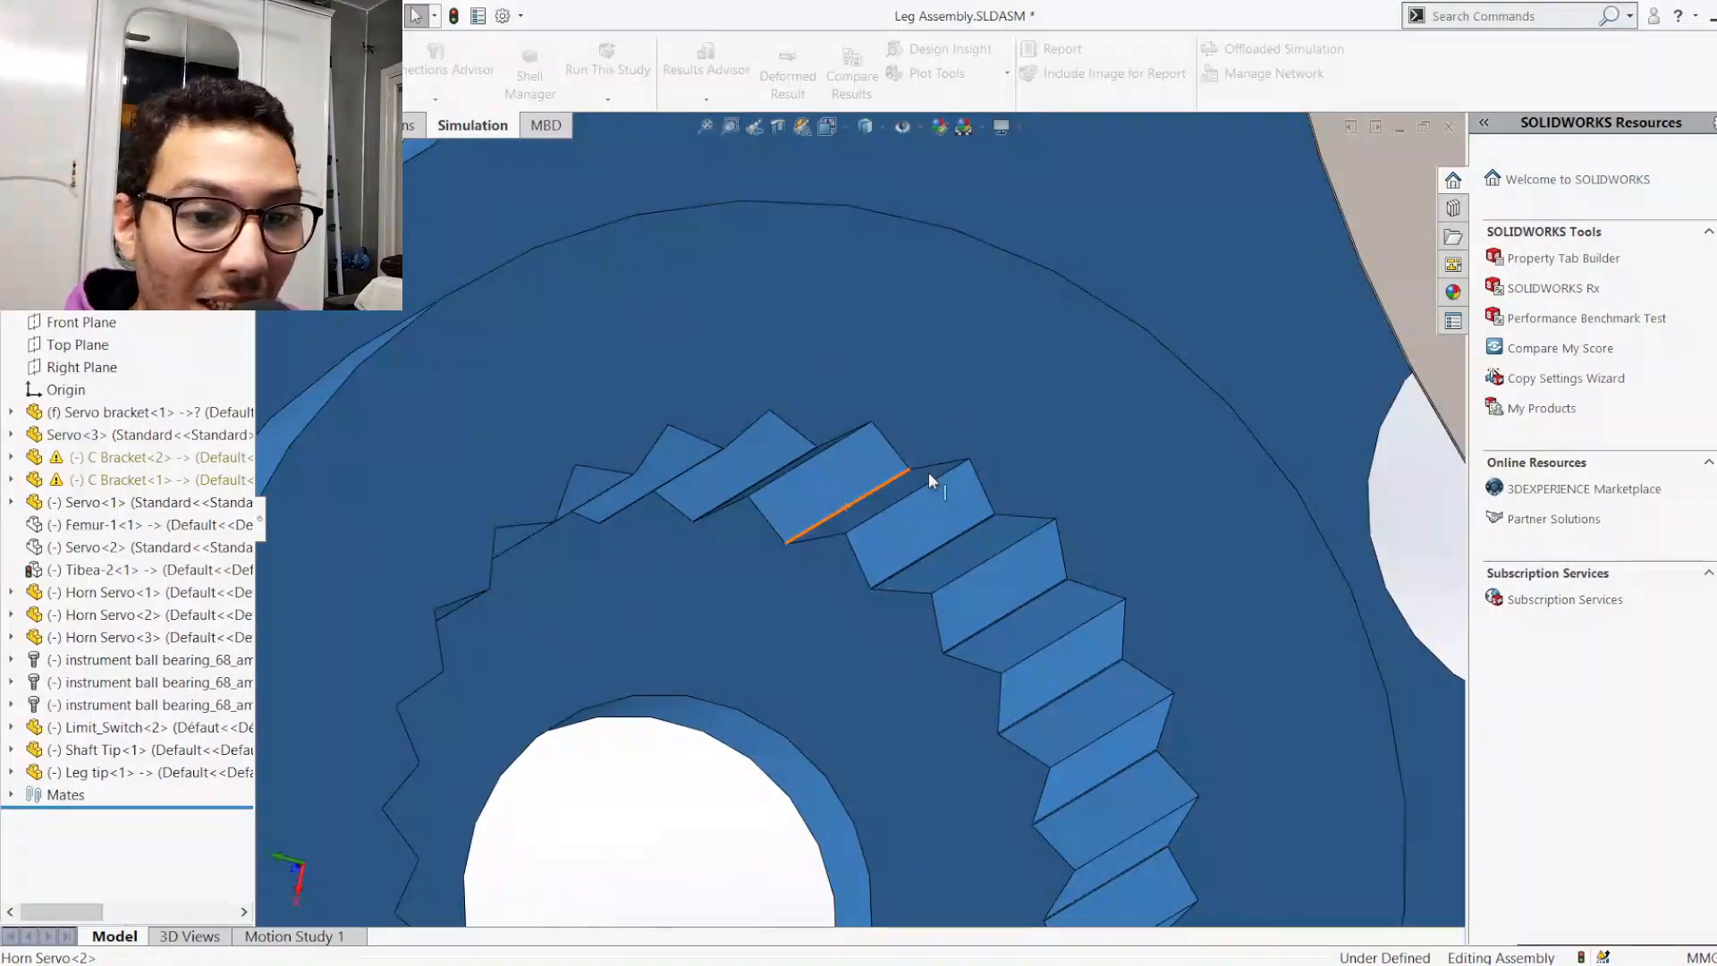
pyautogui.scroll(-1, 854, 500)
pyautogui.scroll(-3, 859, 502)
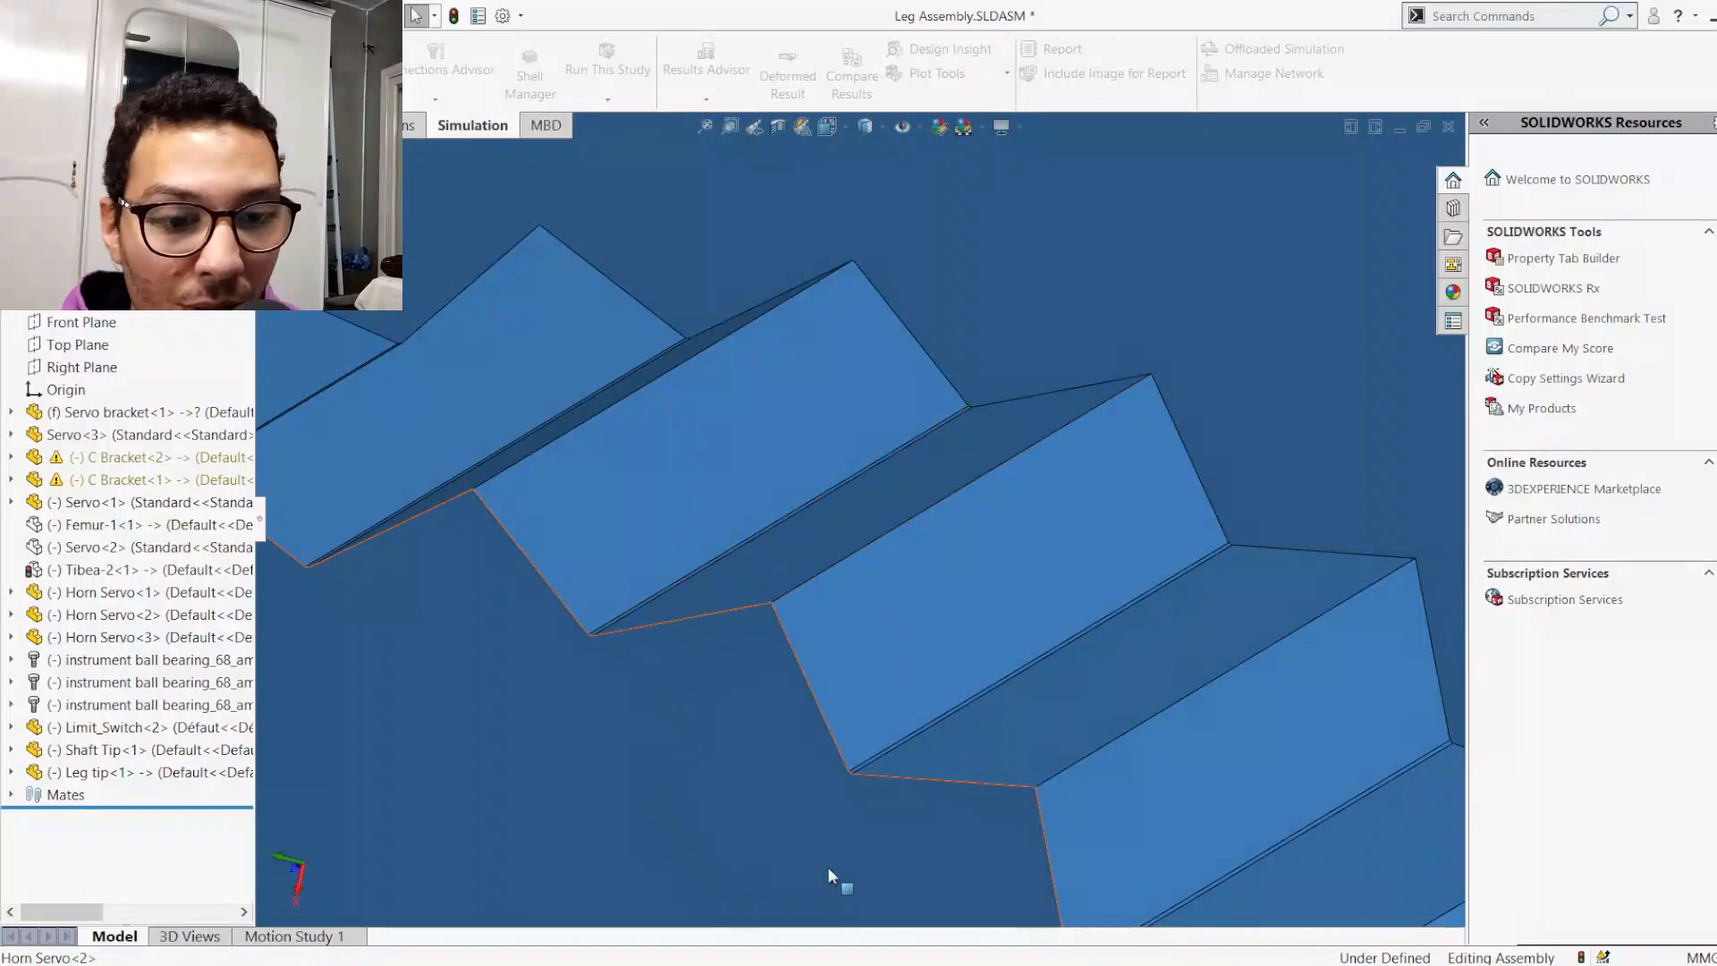
# Show Tibea-2, Servo<2> and Femur-1 in the isometric view, and rebuild the assembly
pyautogui.hotkey('ctrl', '7')
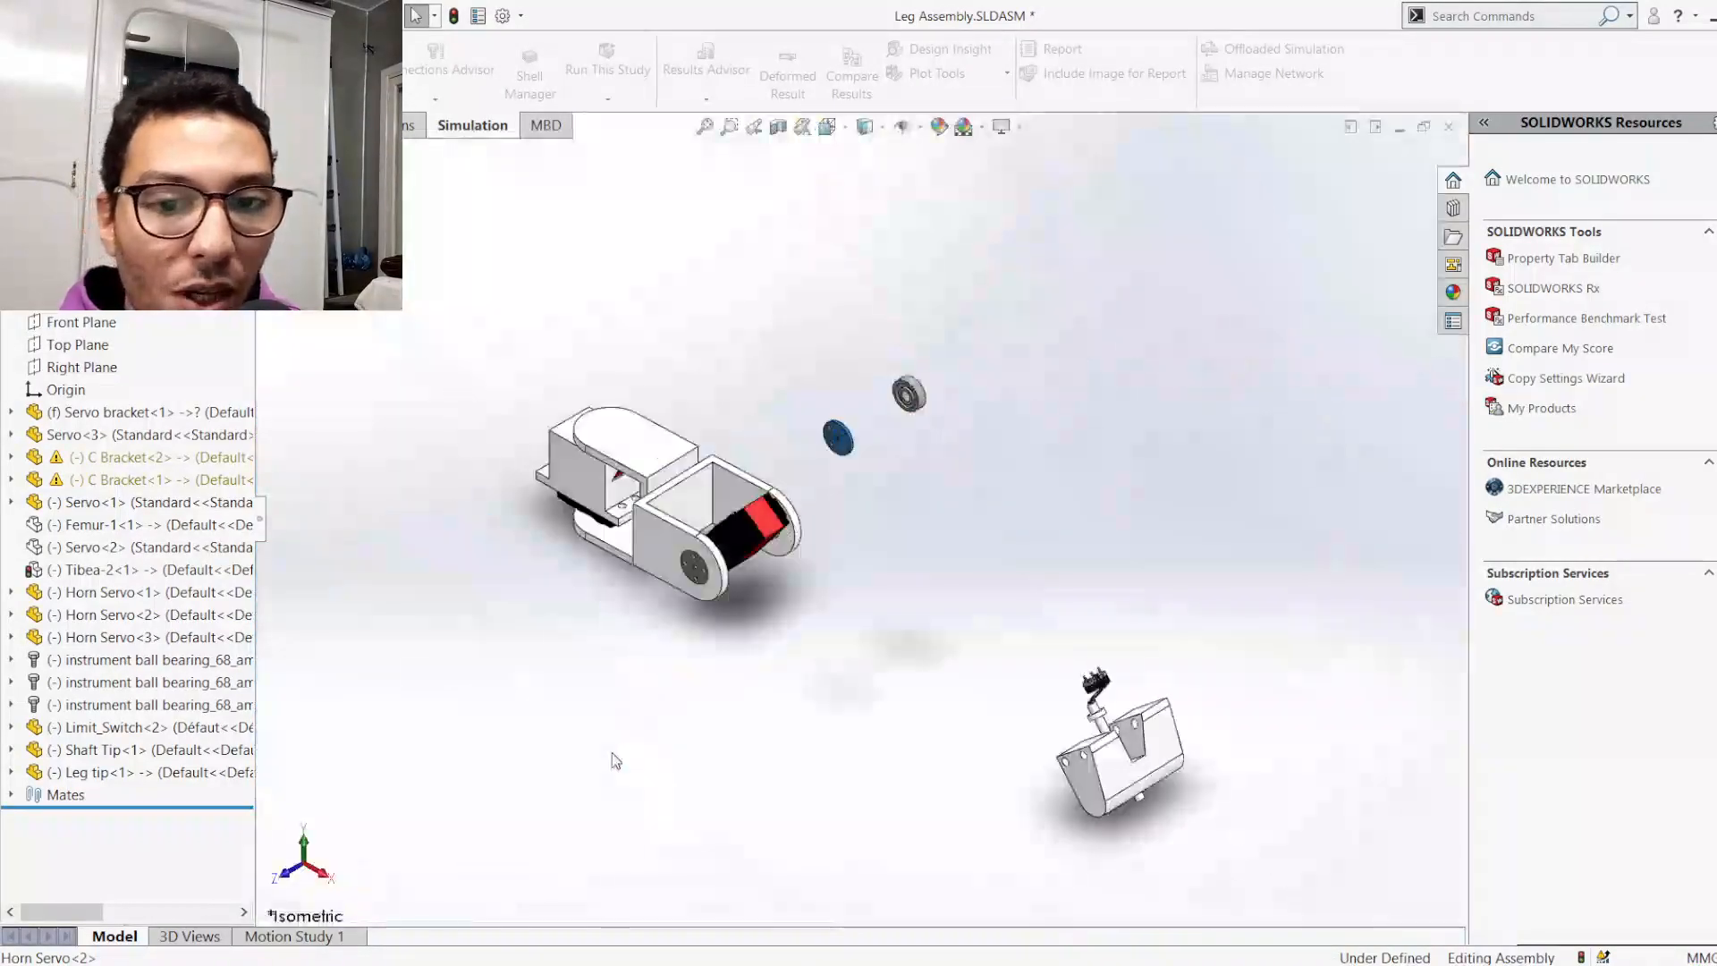
pyautogui.click(70, 572)
pyautogui.keyDown('ctrl'); pyautogui.click(71, 547); pyautogui.keyUp('ctrl')
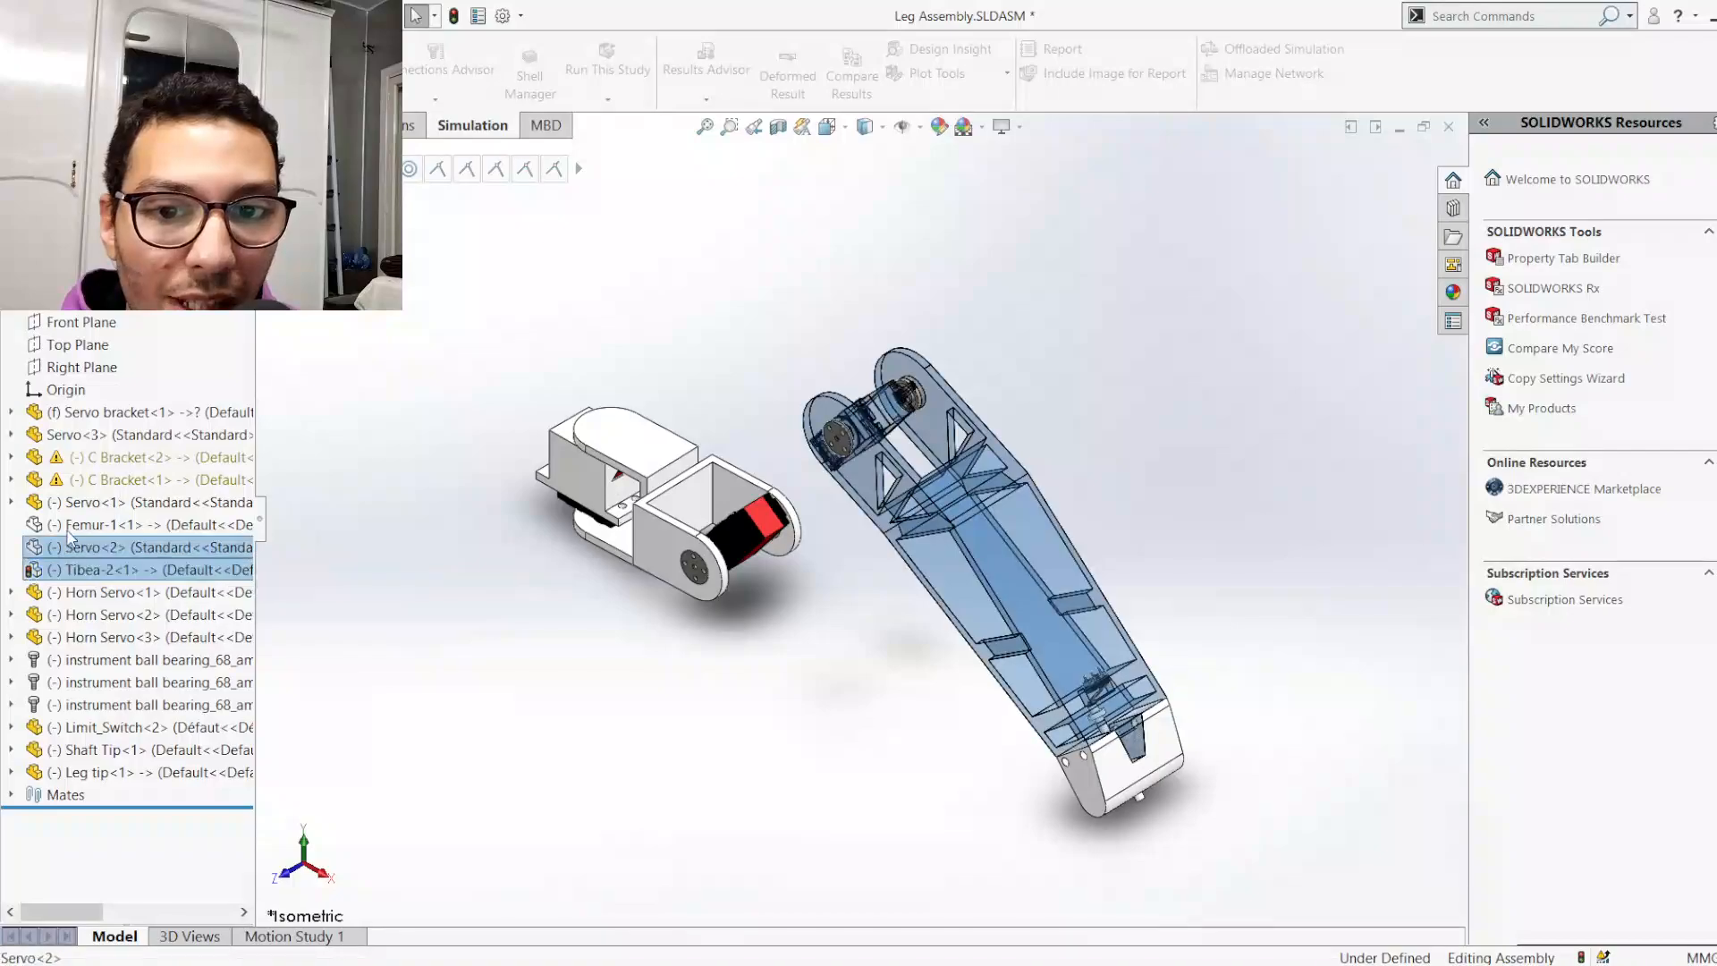
pyautogui.keyDown('ctrl'); pyautogui.click(71, 528); pyautogui.keyUp('ctrl')
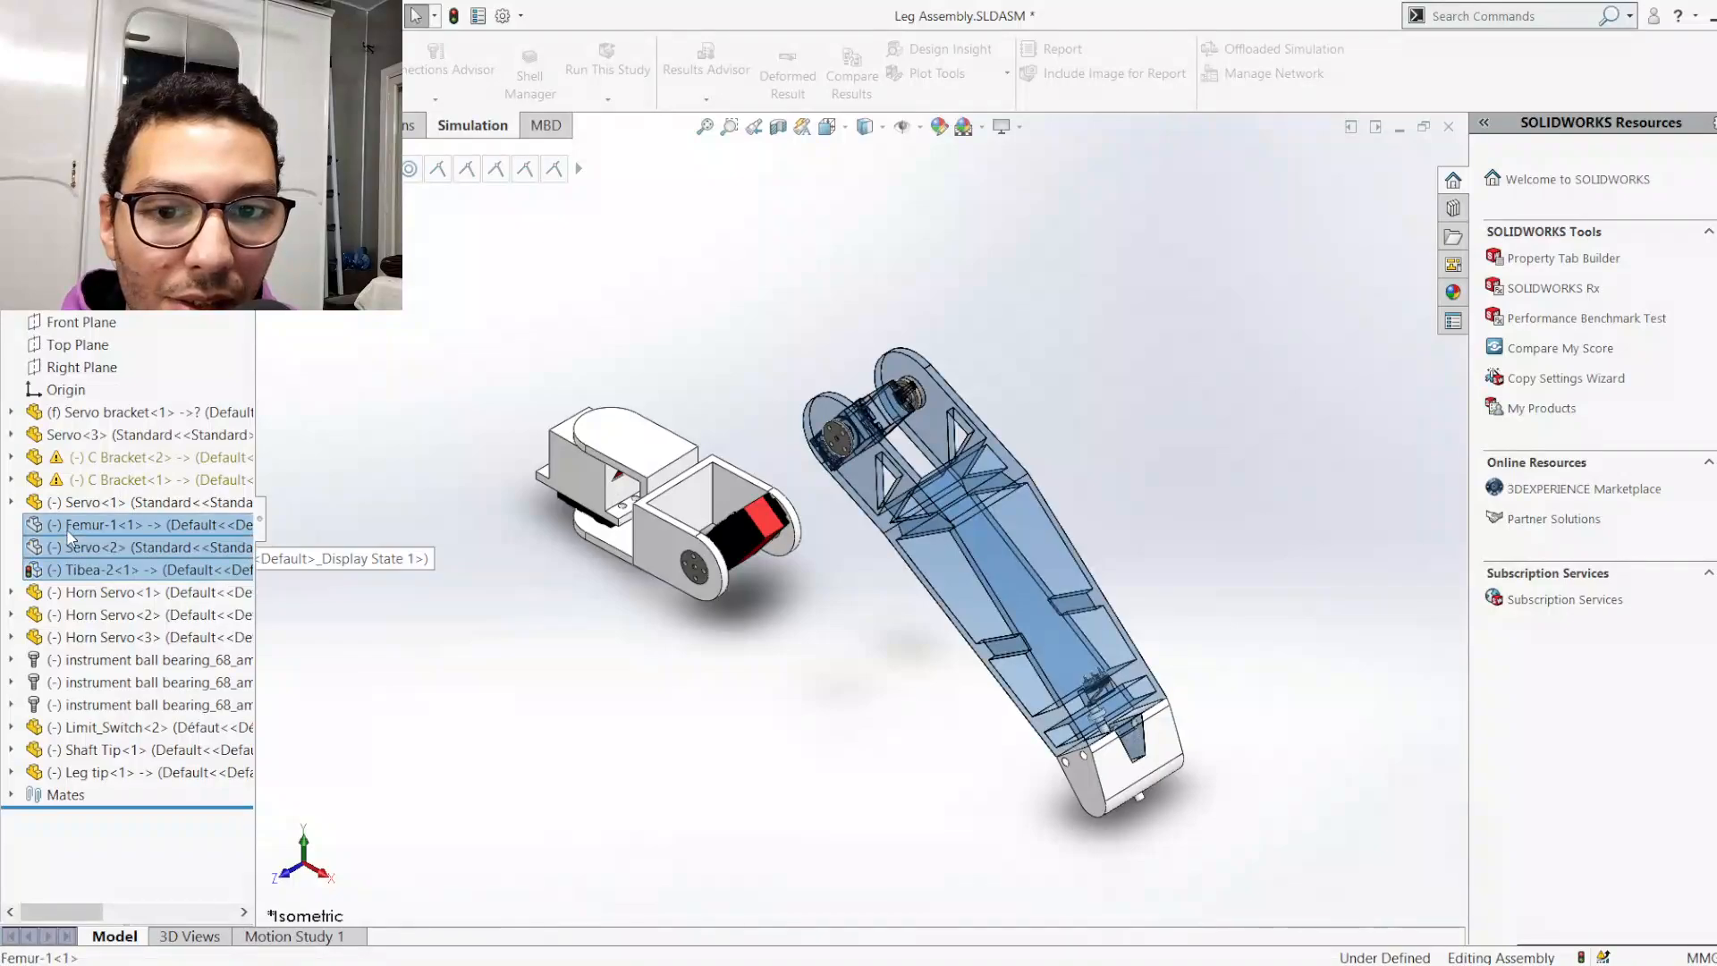
pyautogui.click(152, 483)
pyautogui.click(695, 675)
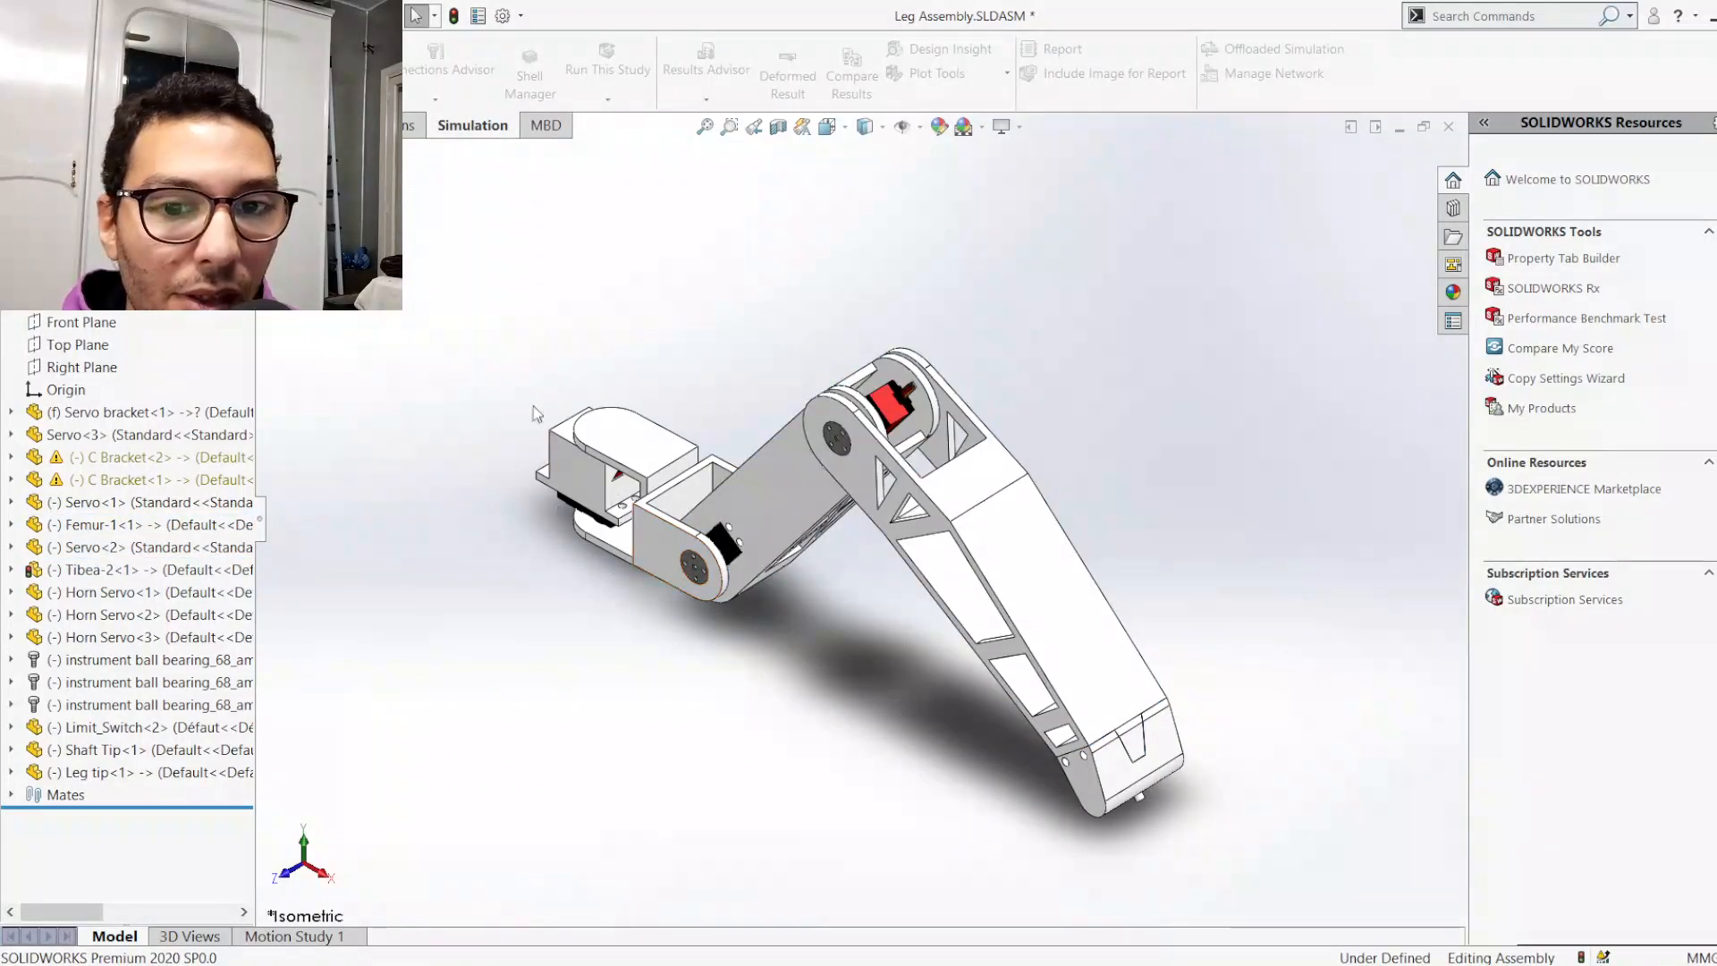
pyautogui.click(453, 16)
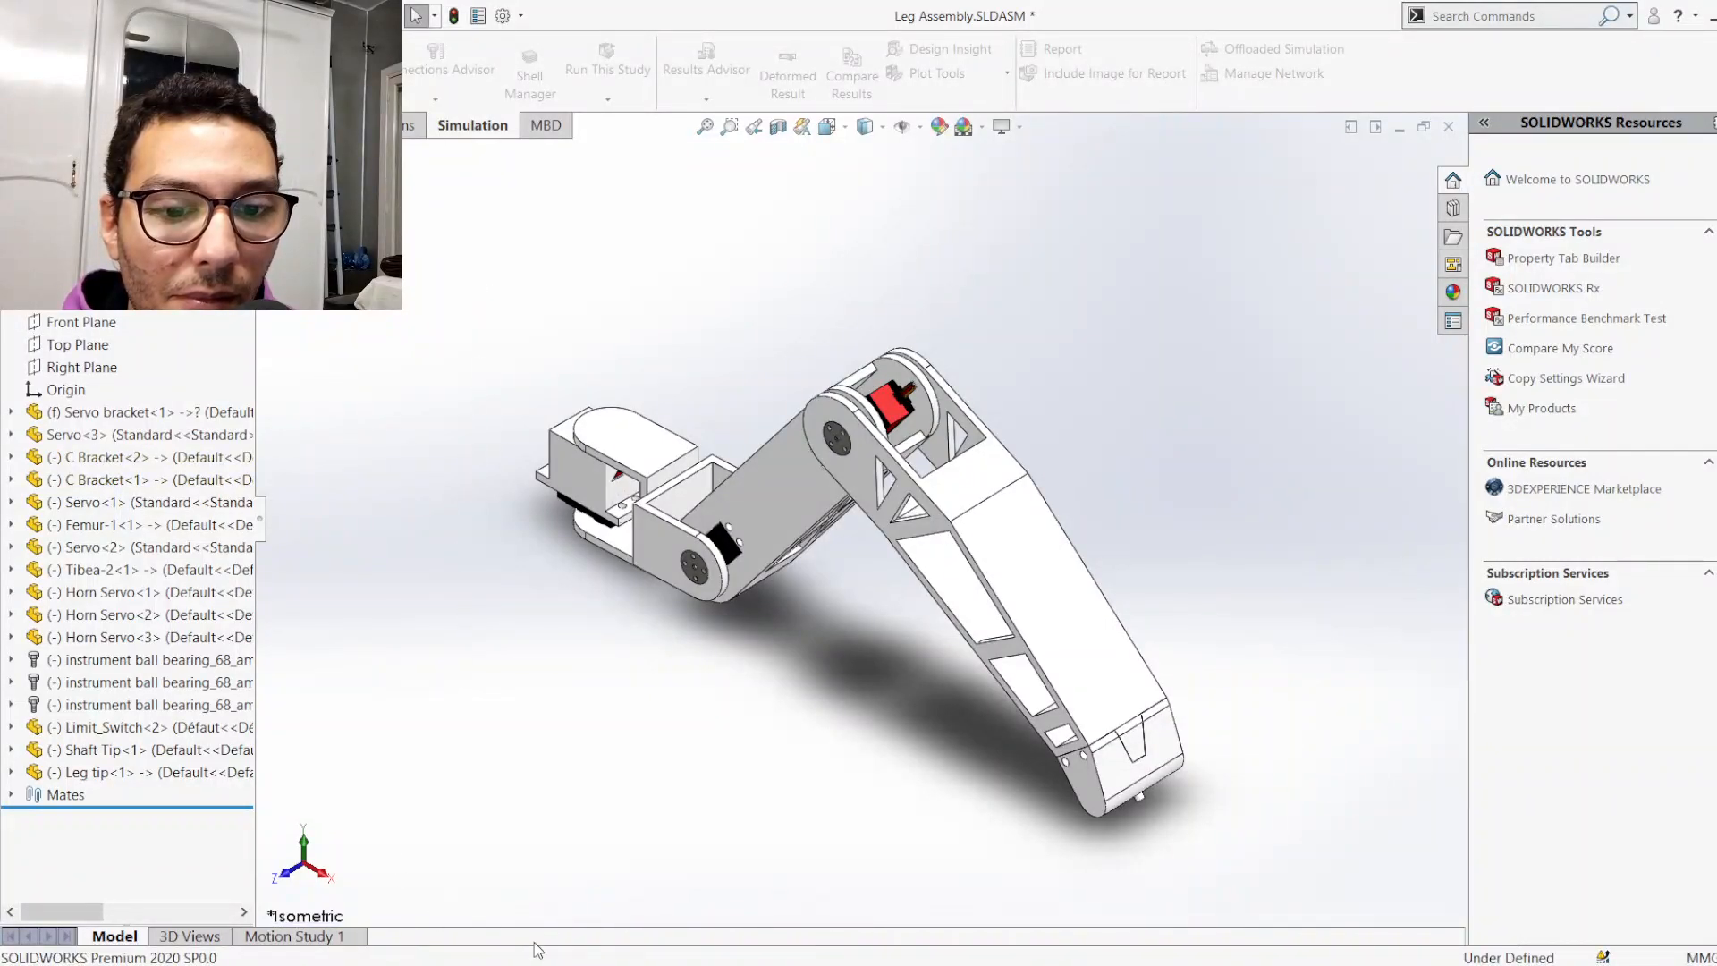
# Switch to the LEG SIMU assembly and create a static simulation study named One Leg
pyautogui.click(867, 941)
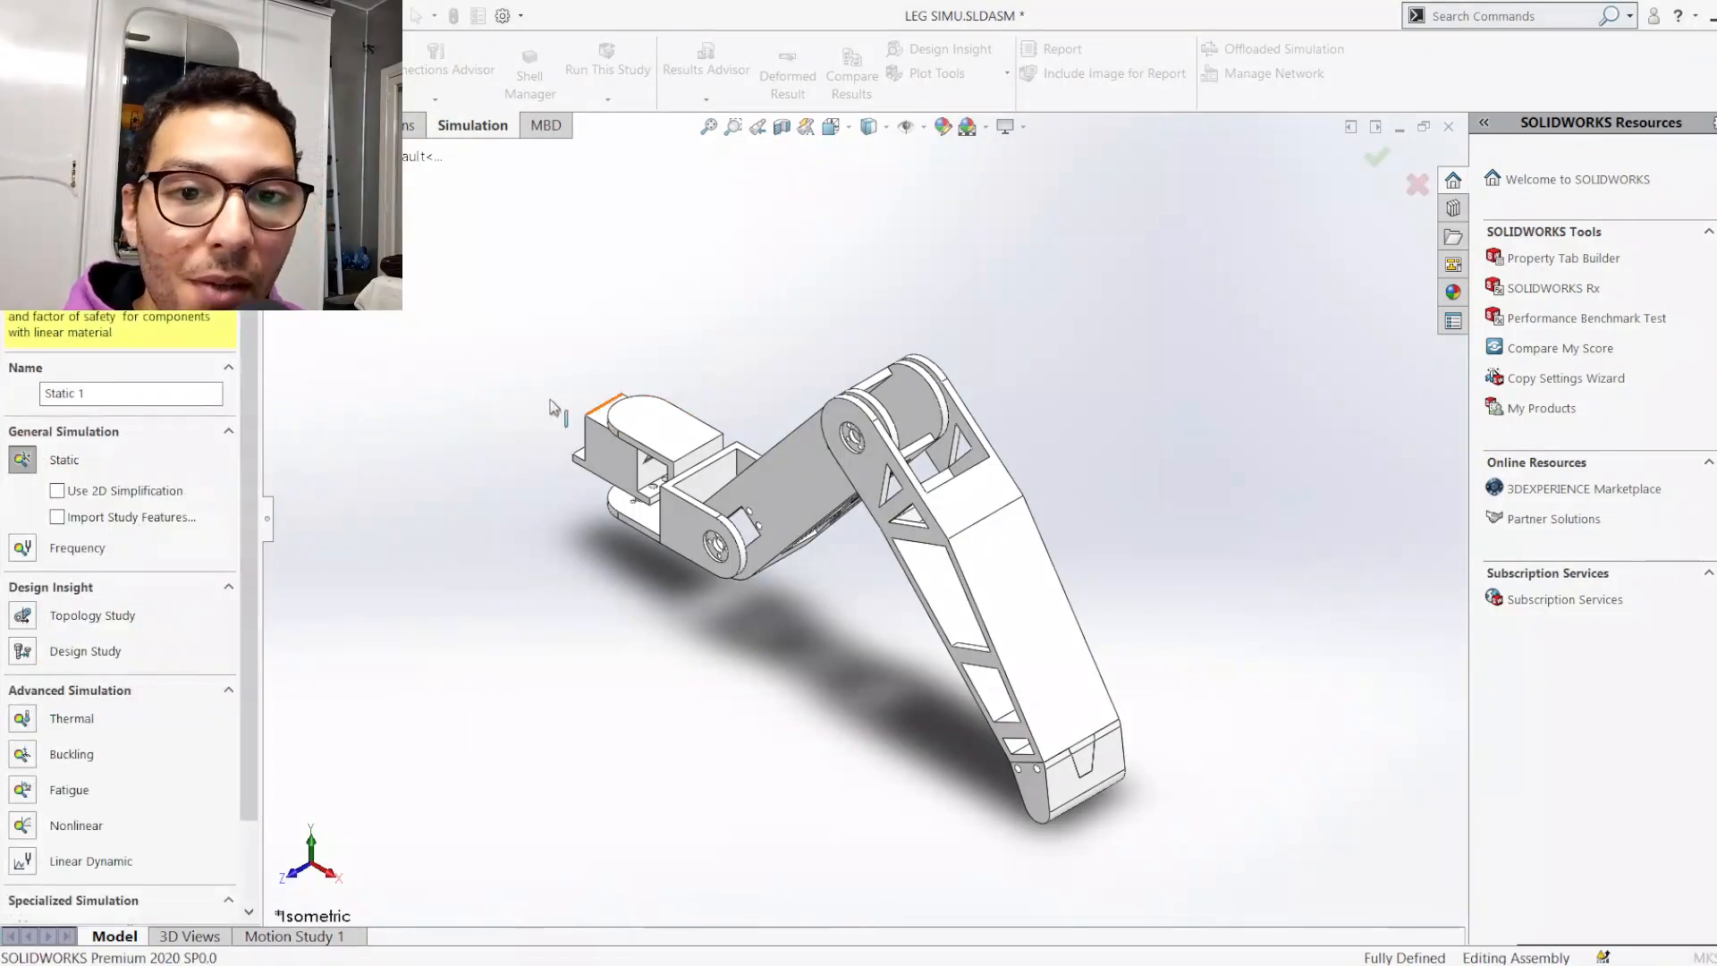
pyautogui.moveTo(113, 397); pyautogui.dragTo(43, 395)
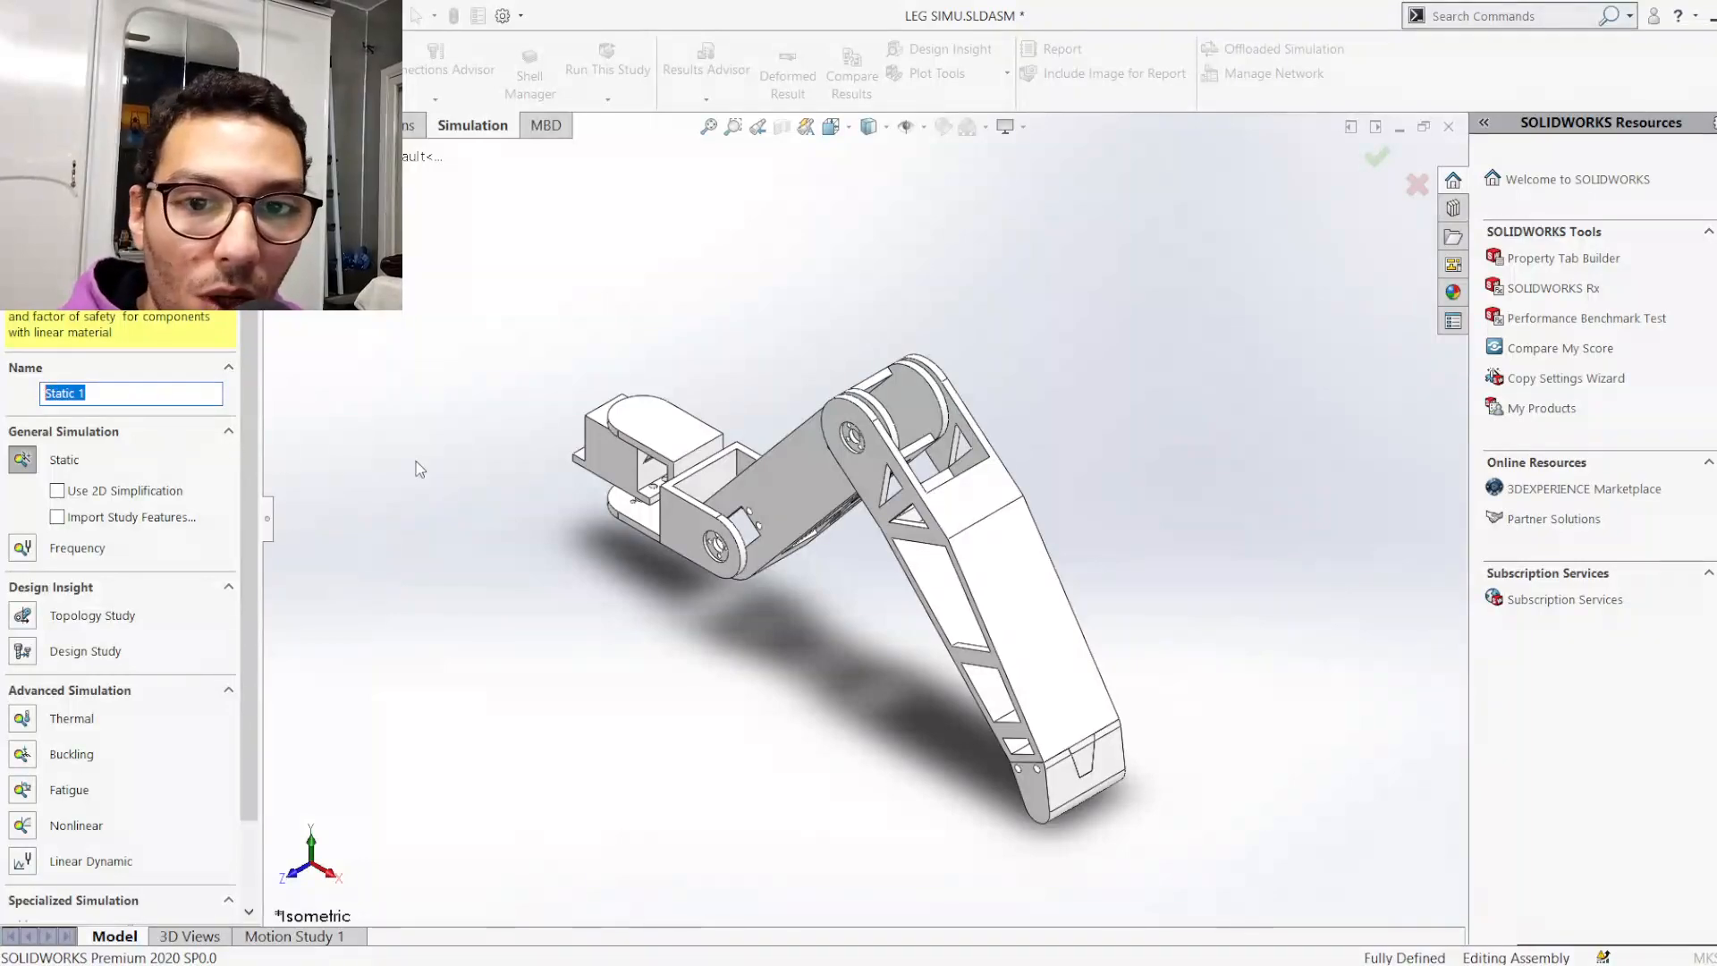
pyautogui.write('O')
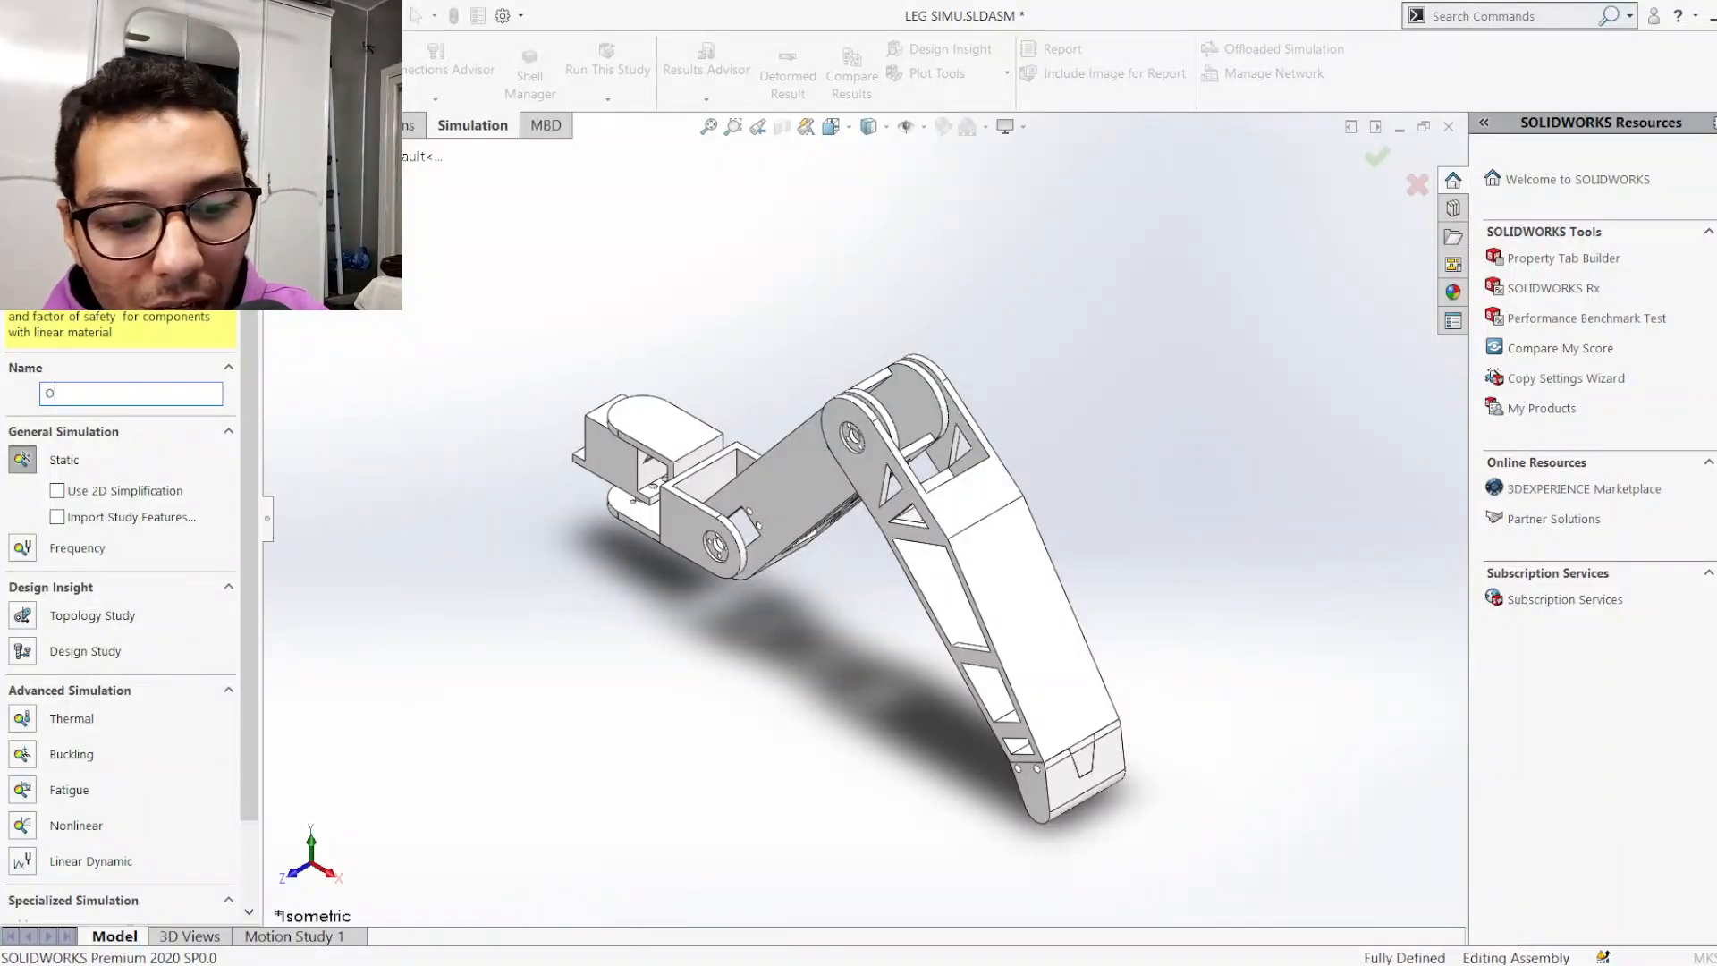
pyautogui.write('ne Leg')
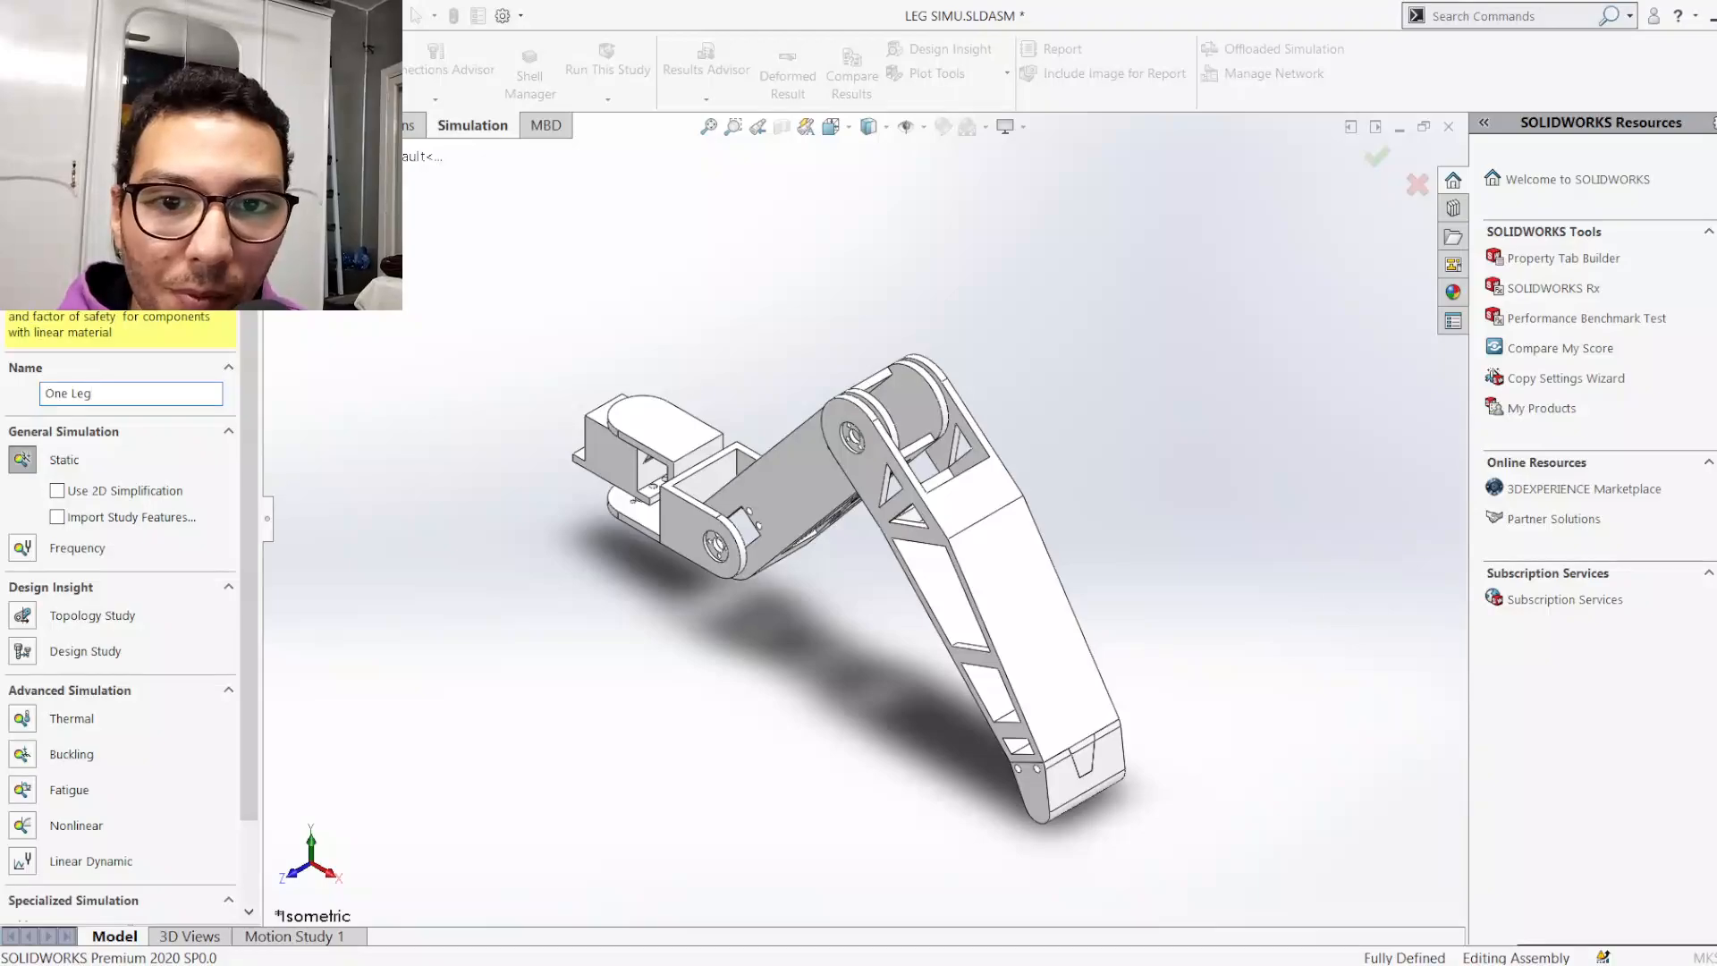
pyautogui.press('Return')
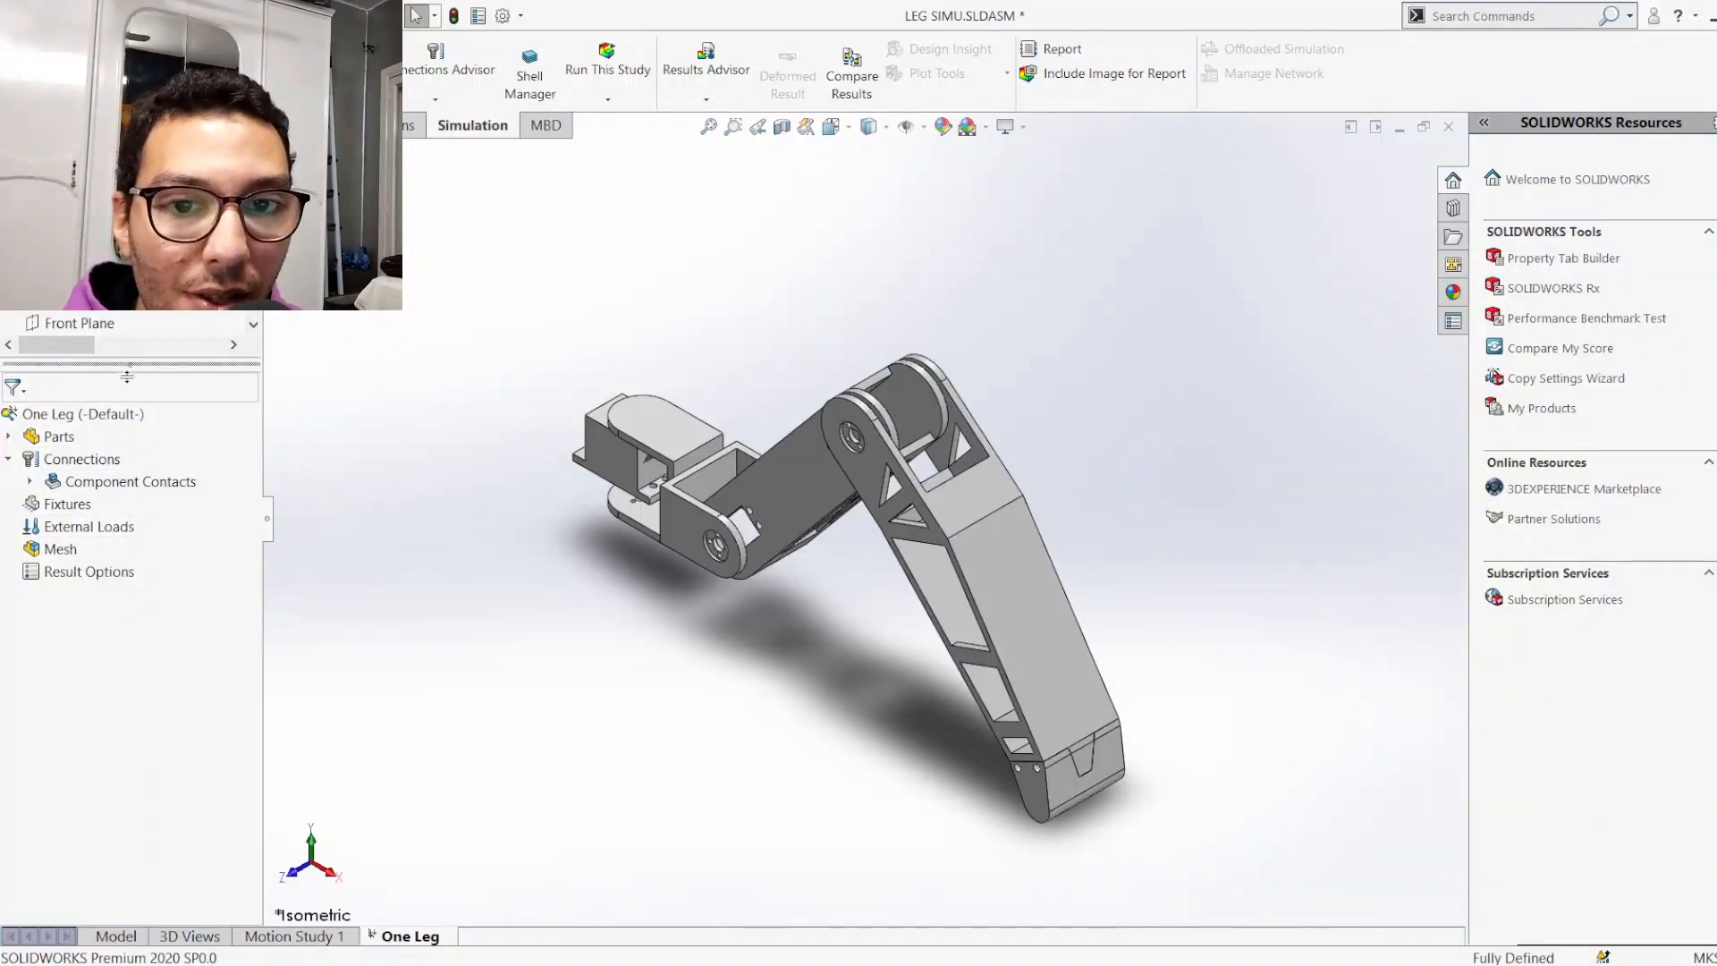
# Examine the parts and their assigned materials in the One Leg study against the component tree of the LEG SIMU model
pyautogui.moveTo(127, 376); pyautogui.dragTo(130, 503)
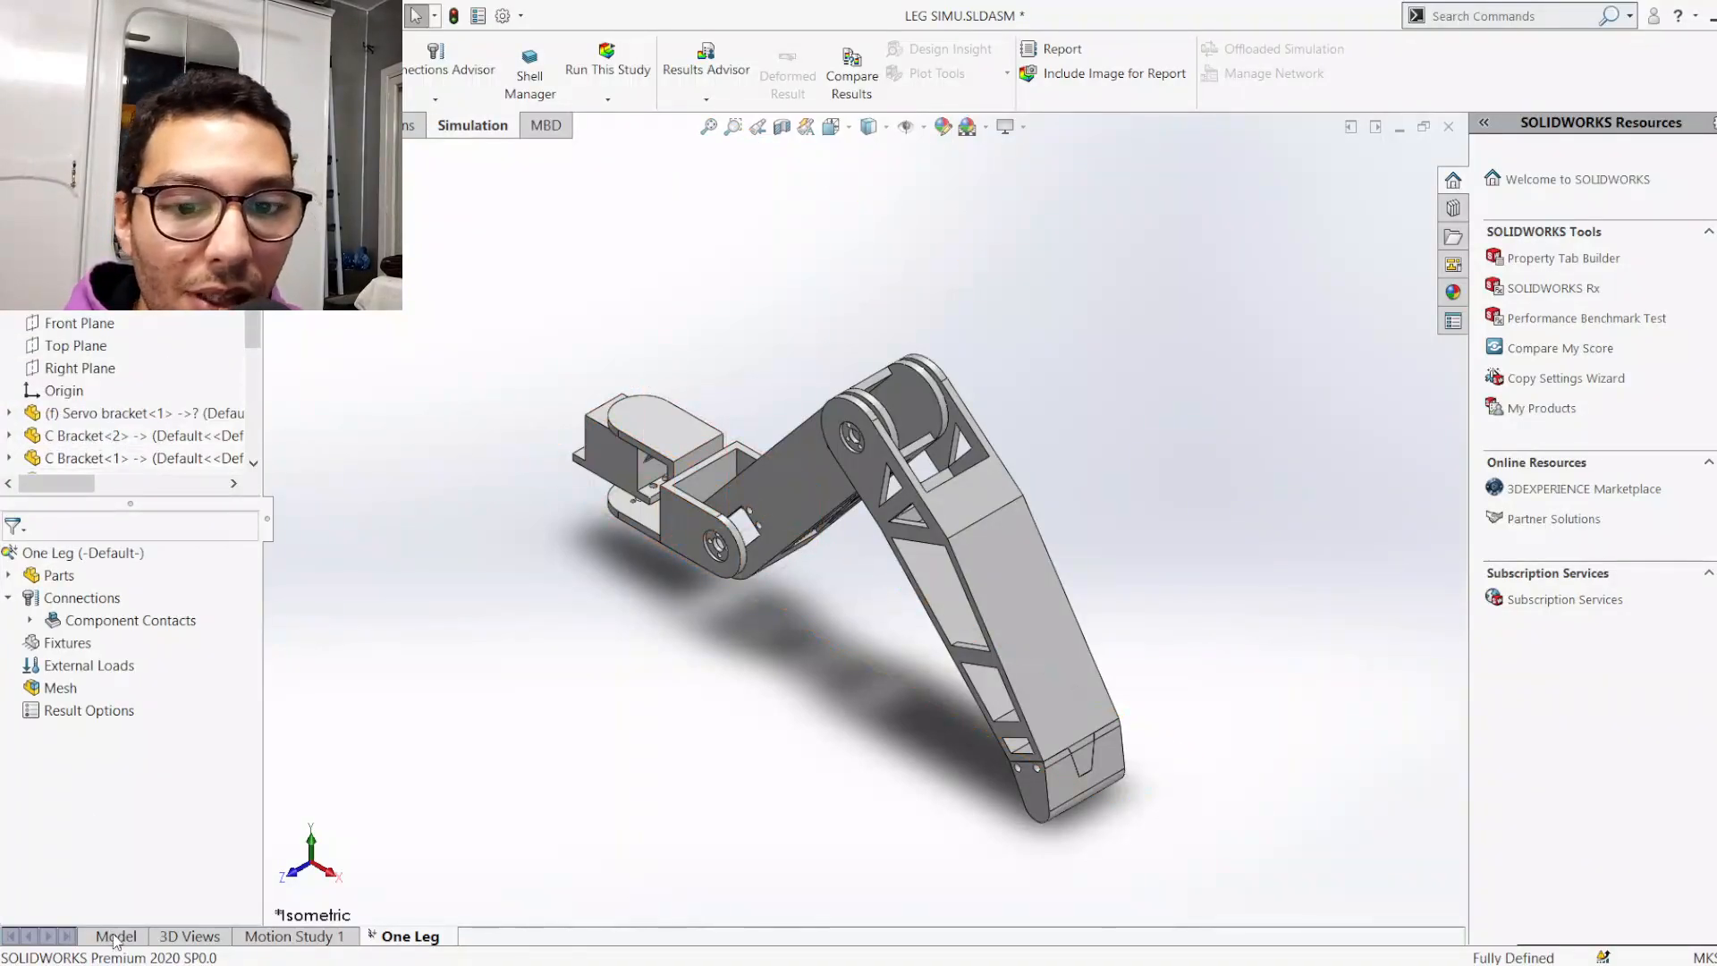
pyautogui.click(9, 575)
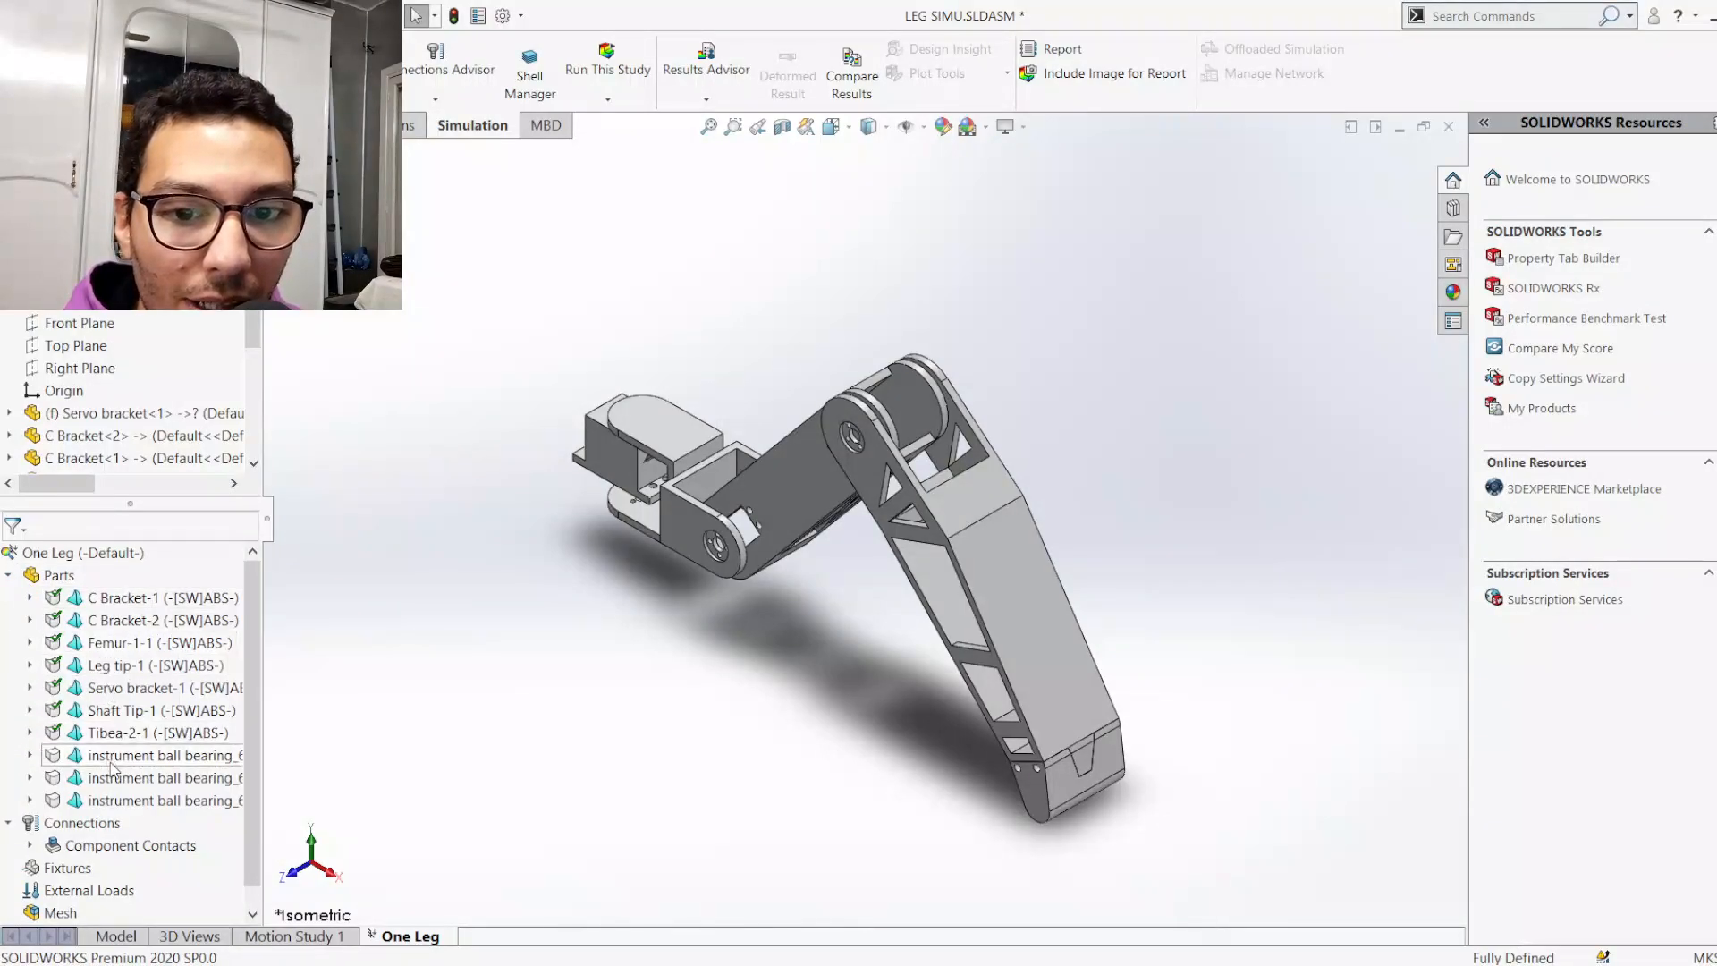
pyautogui.click(128, 605)
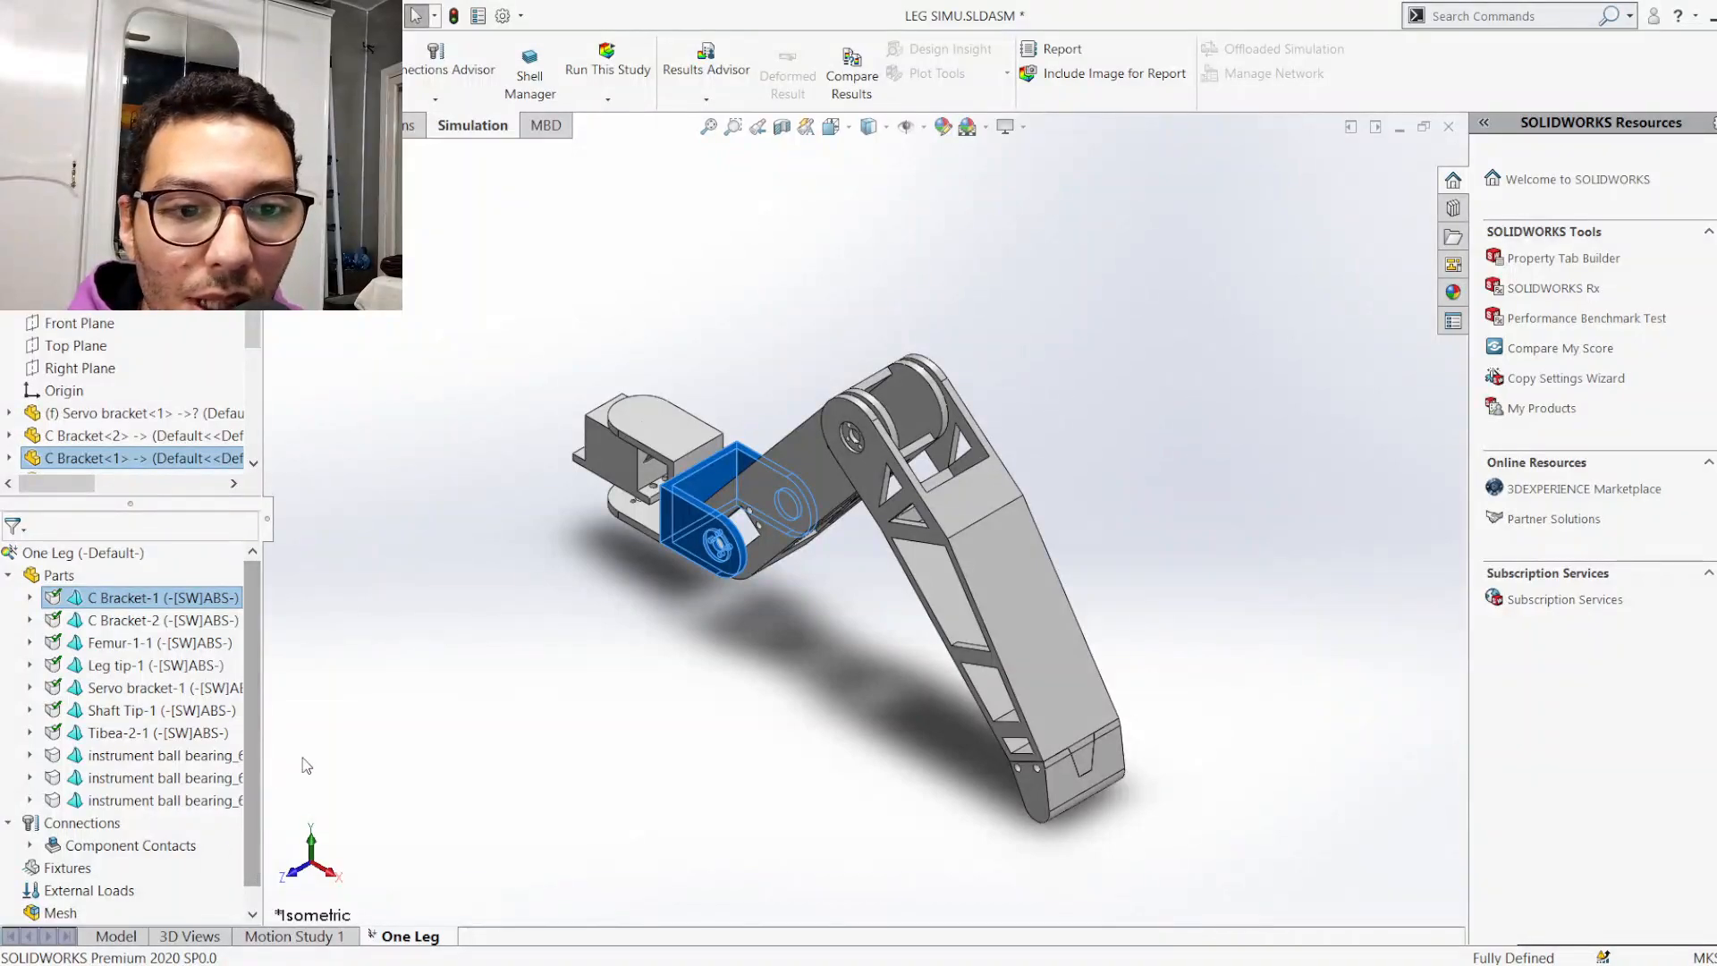
pyautogui.click(566, 713)
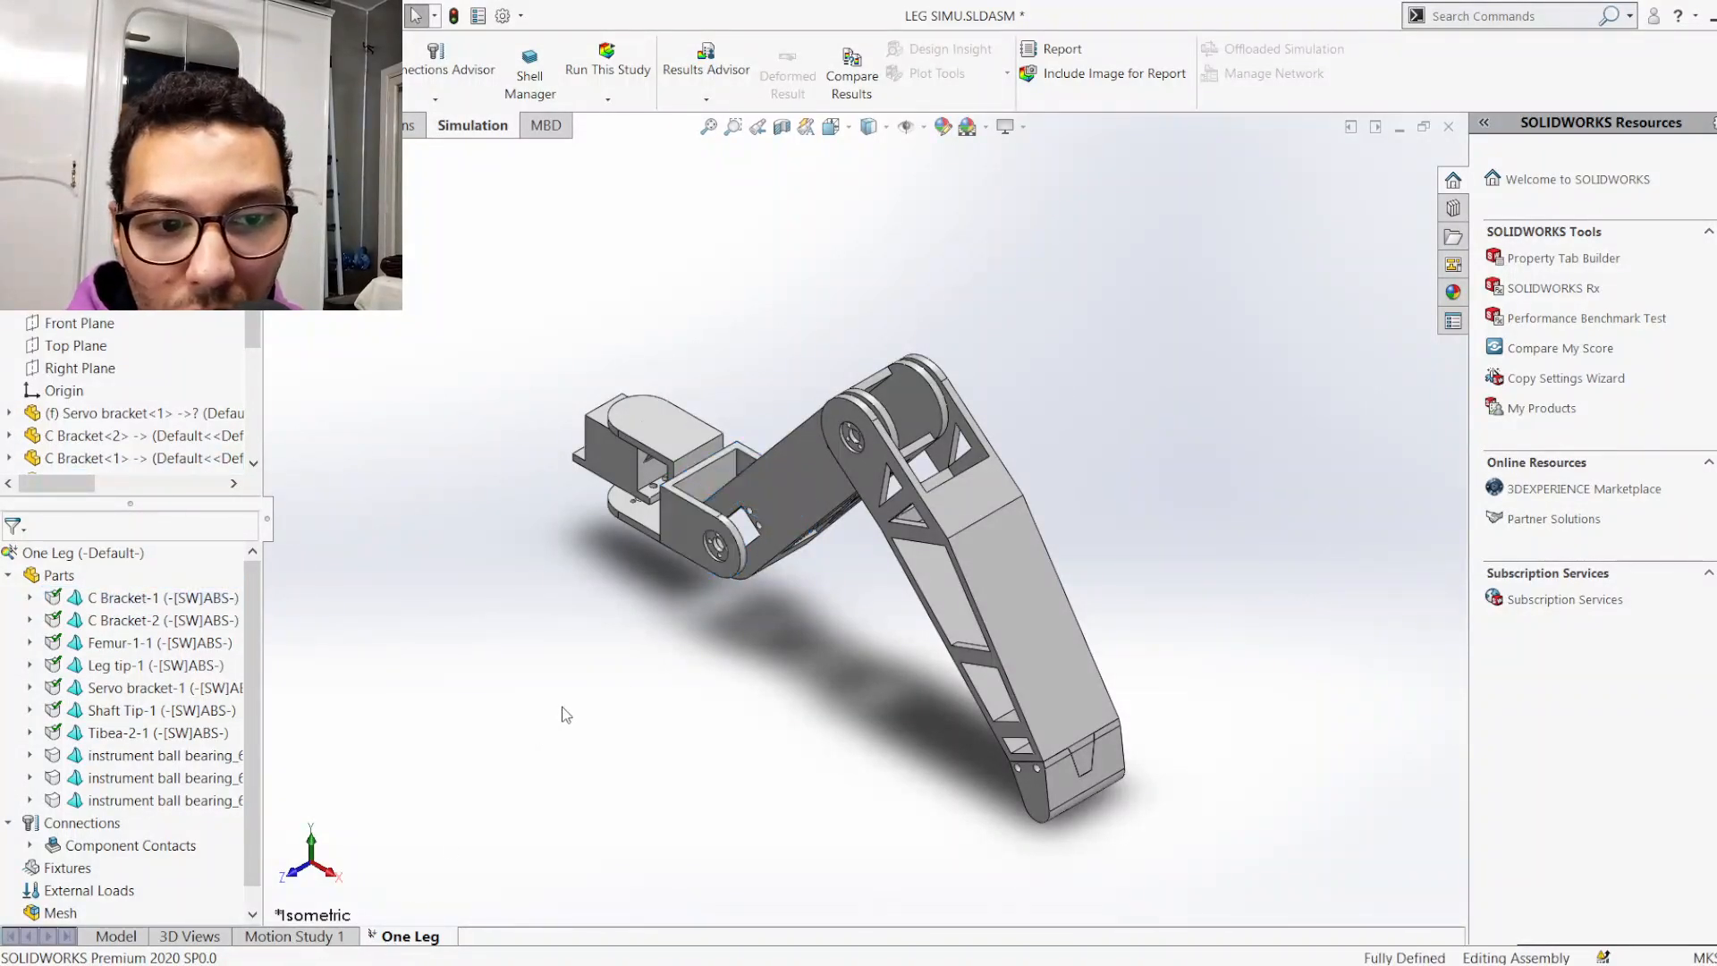
pyautogui.click(101, 936)
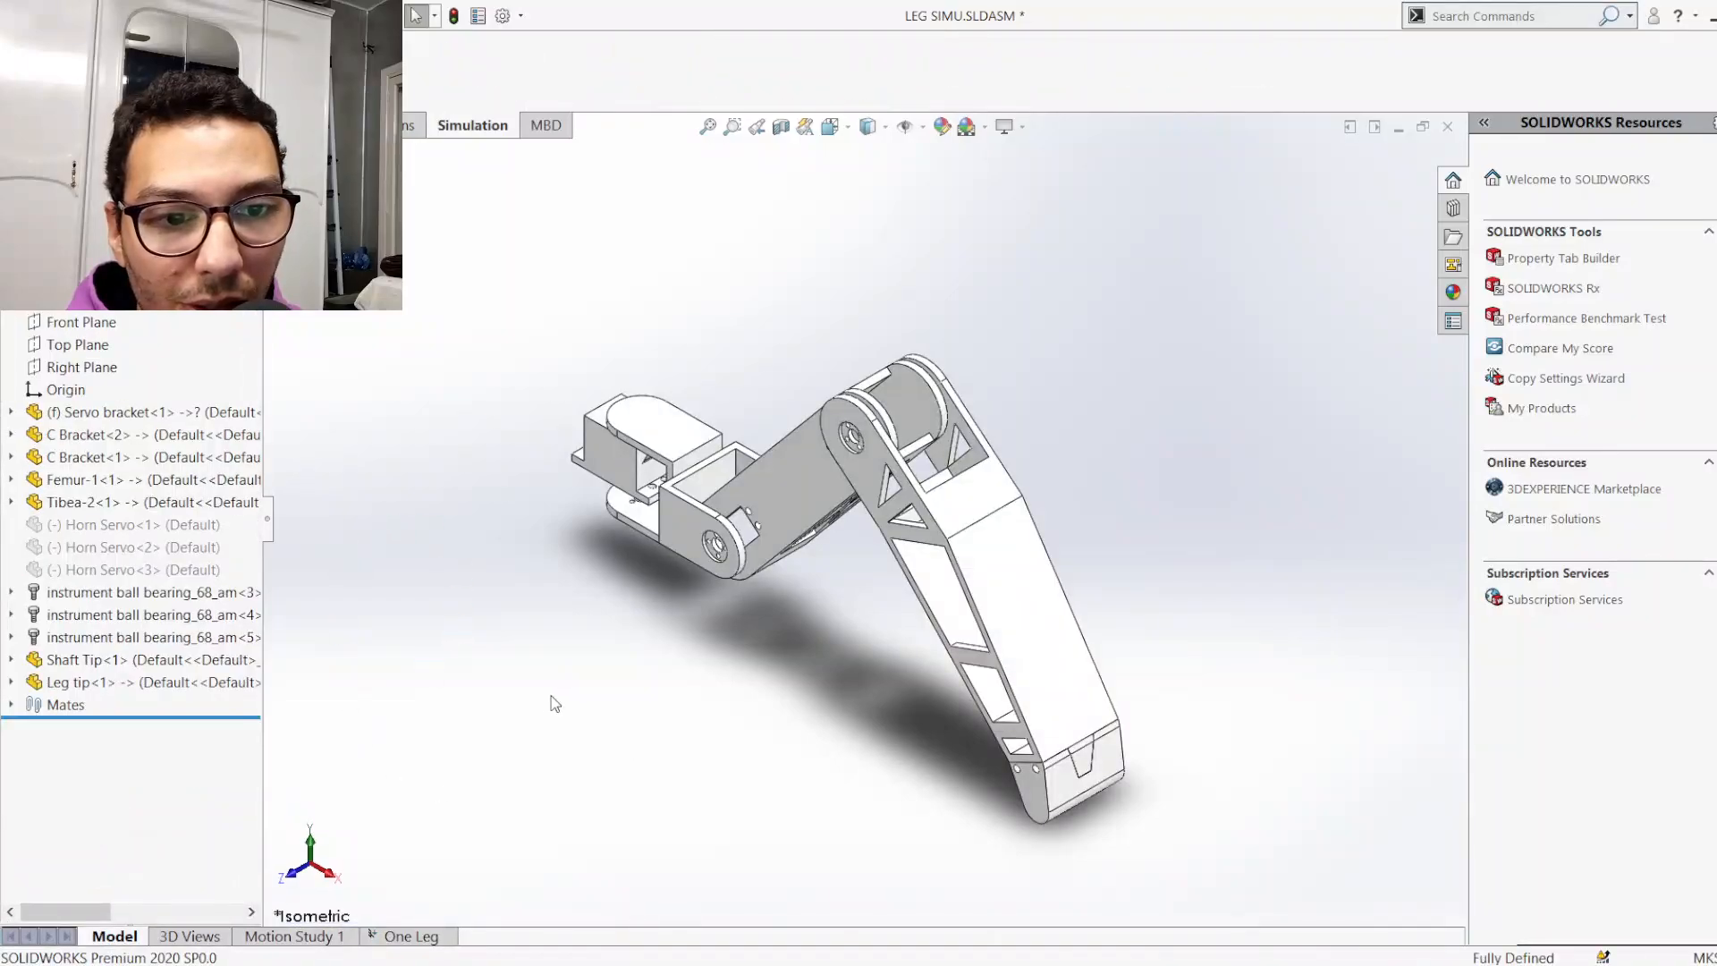
pyautogui.click(412, 937)
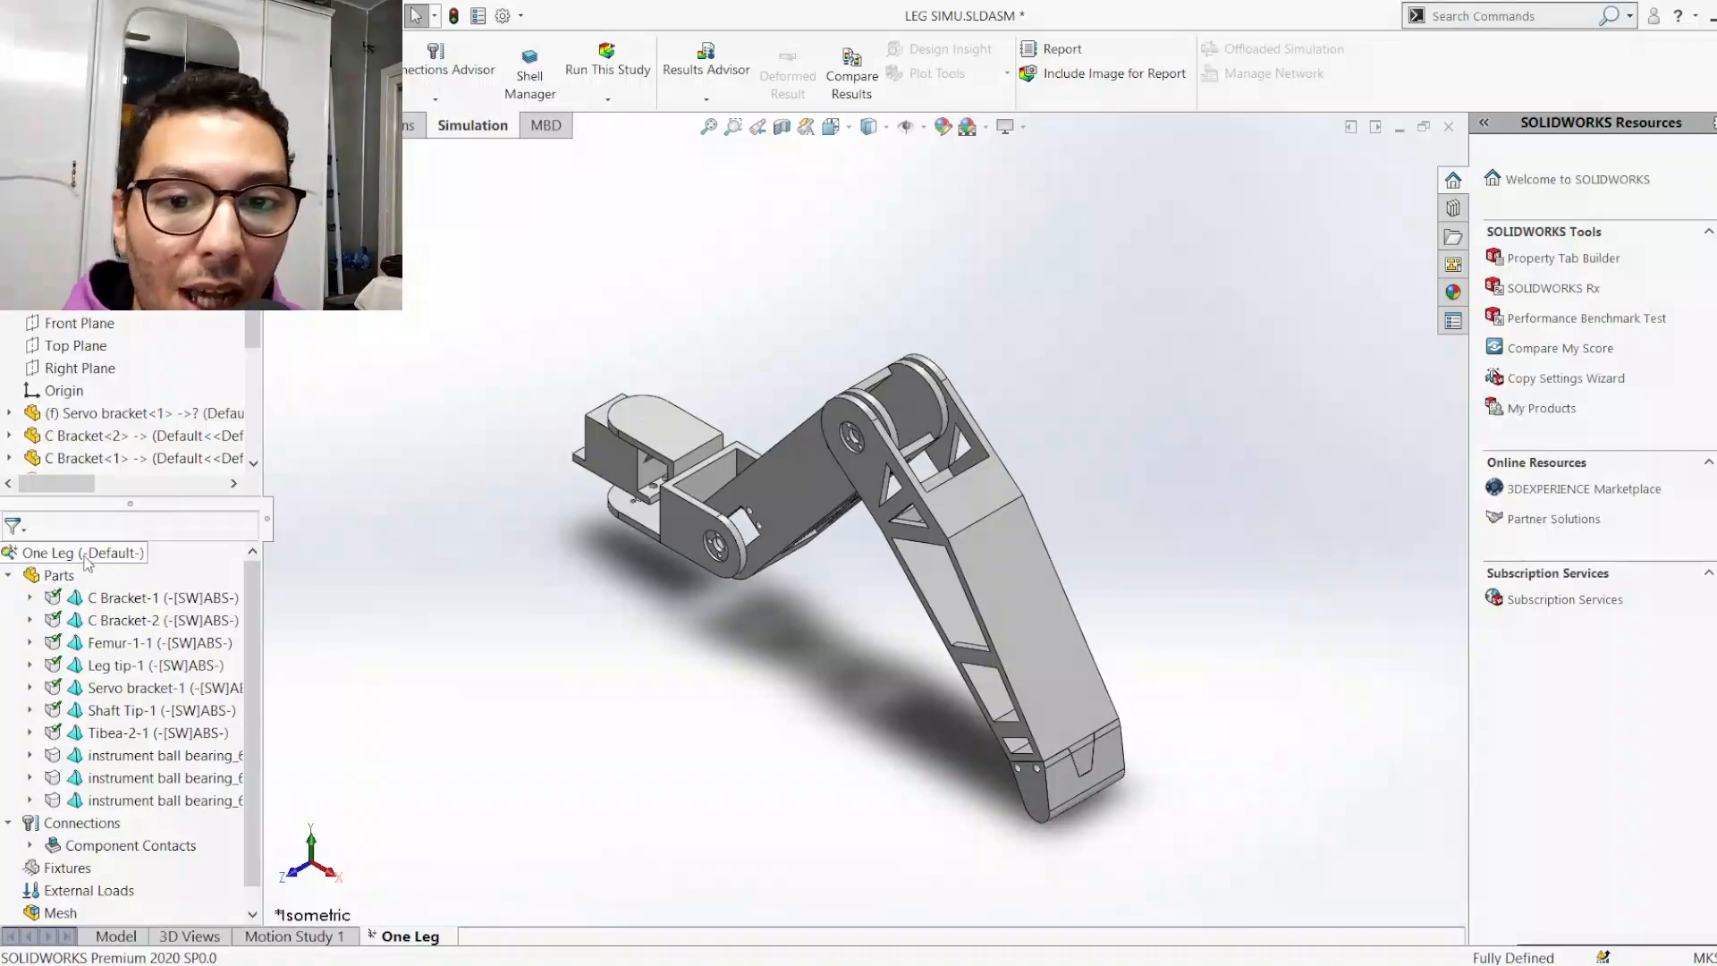
pyautogui.click(9, 575)
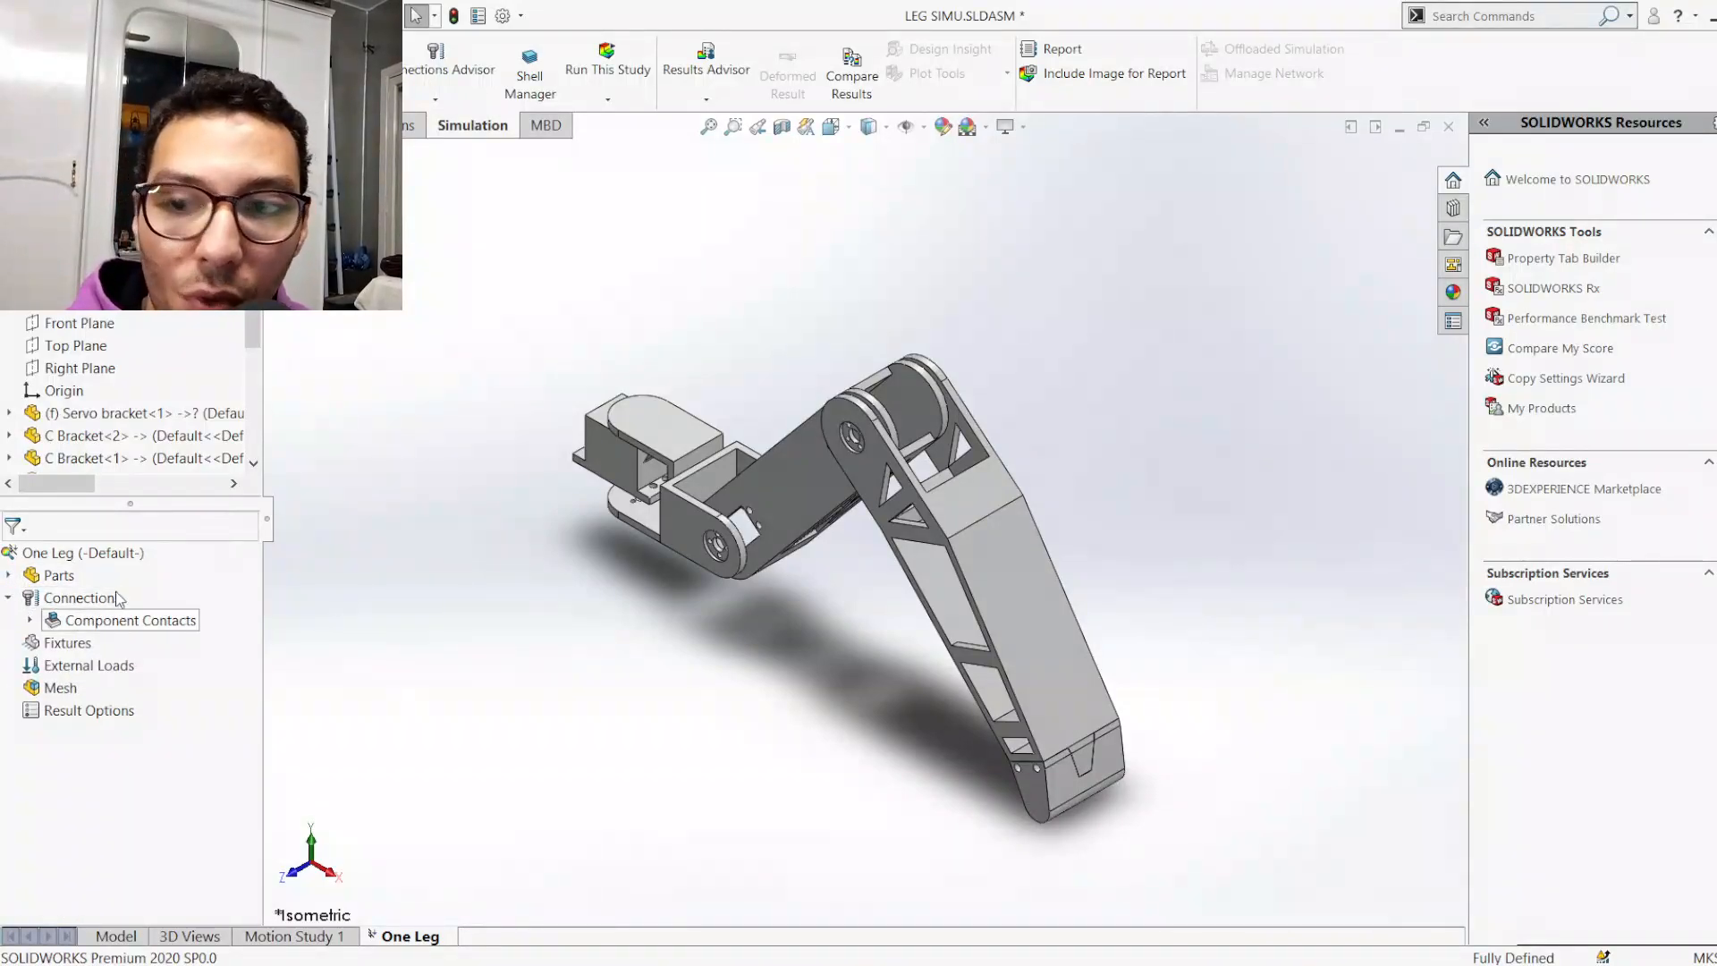
# Start a mesh for the One Leg study, enable its mesh parameters in millimetres and set the global element size to 3 mm
pyautogui.click(57, 691)
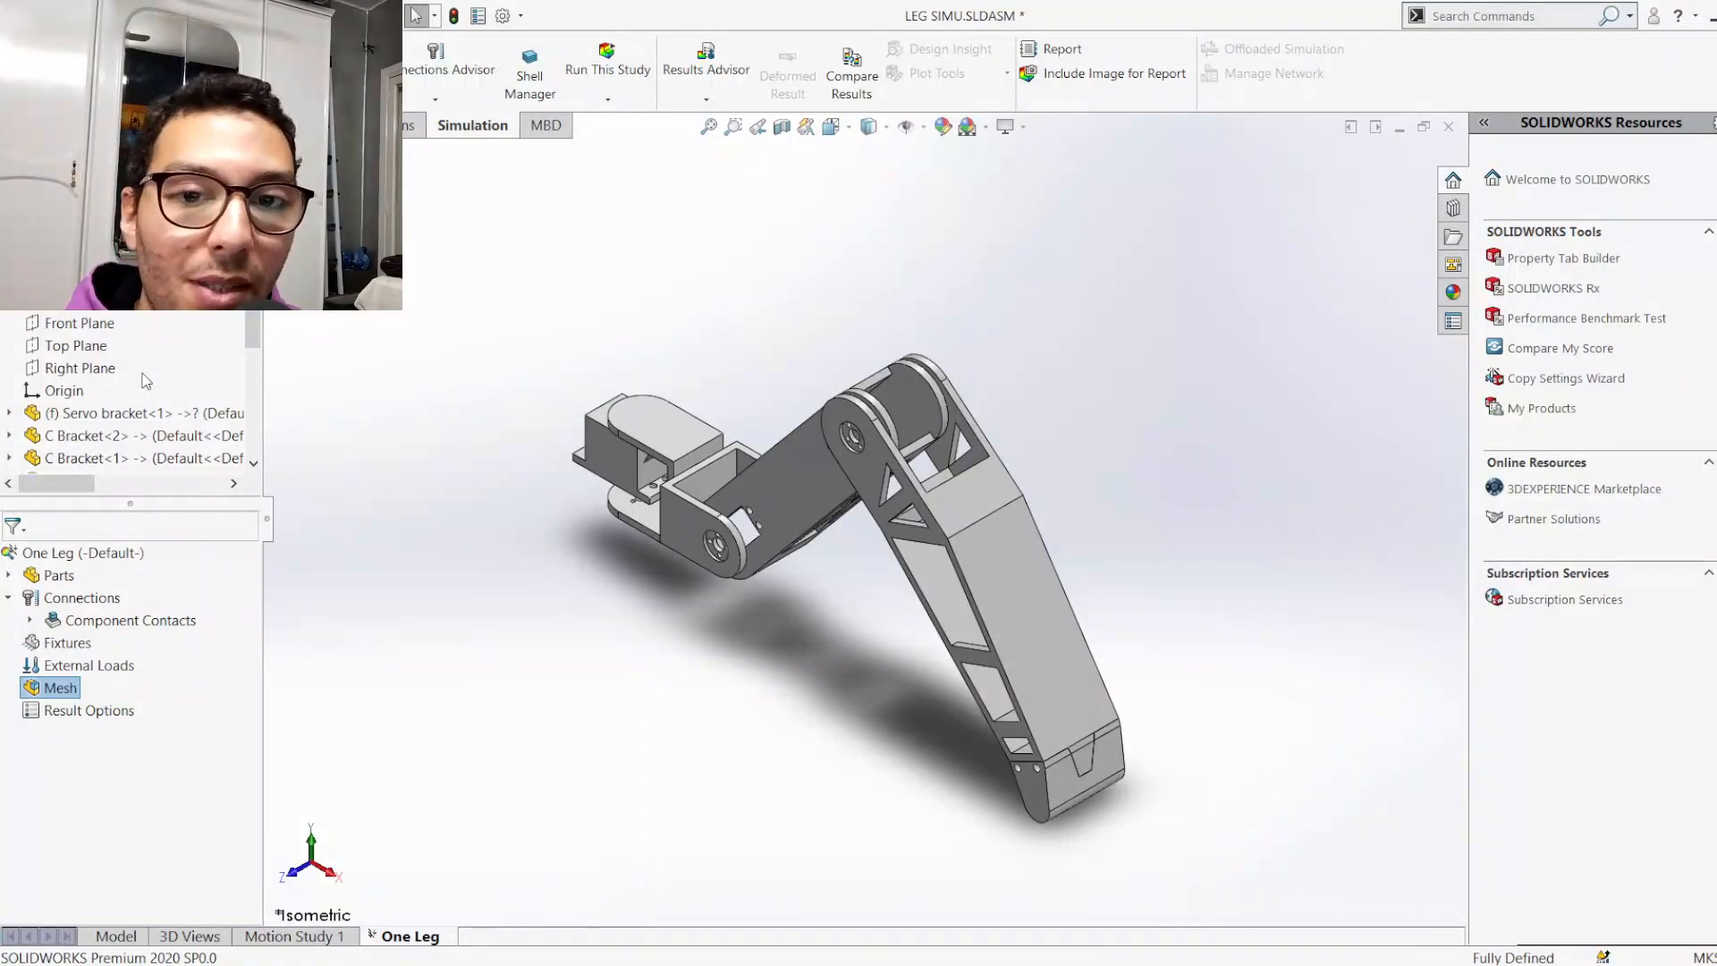
pyautogui.hotkey('ctrl', 's')
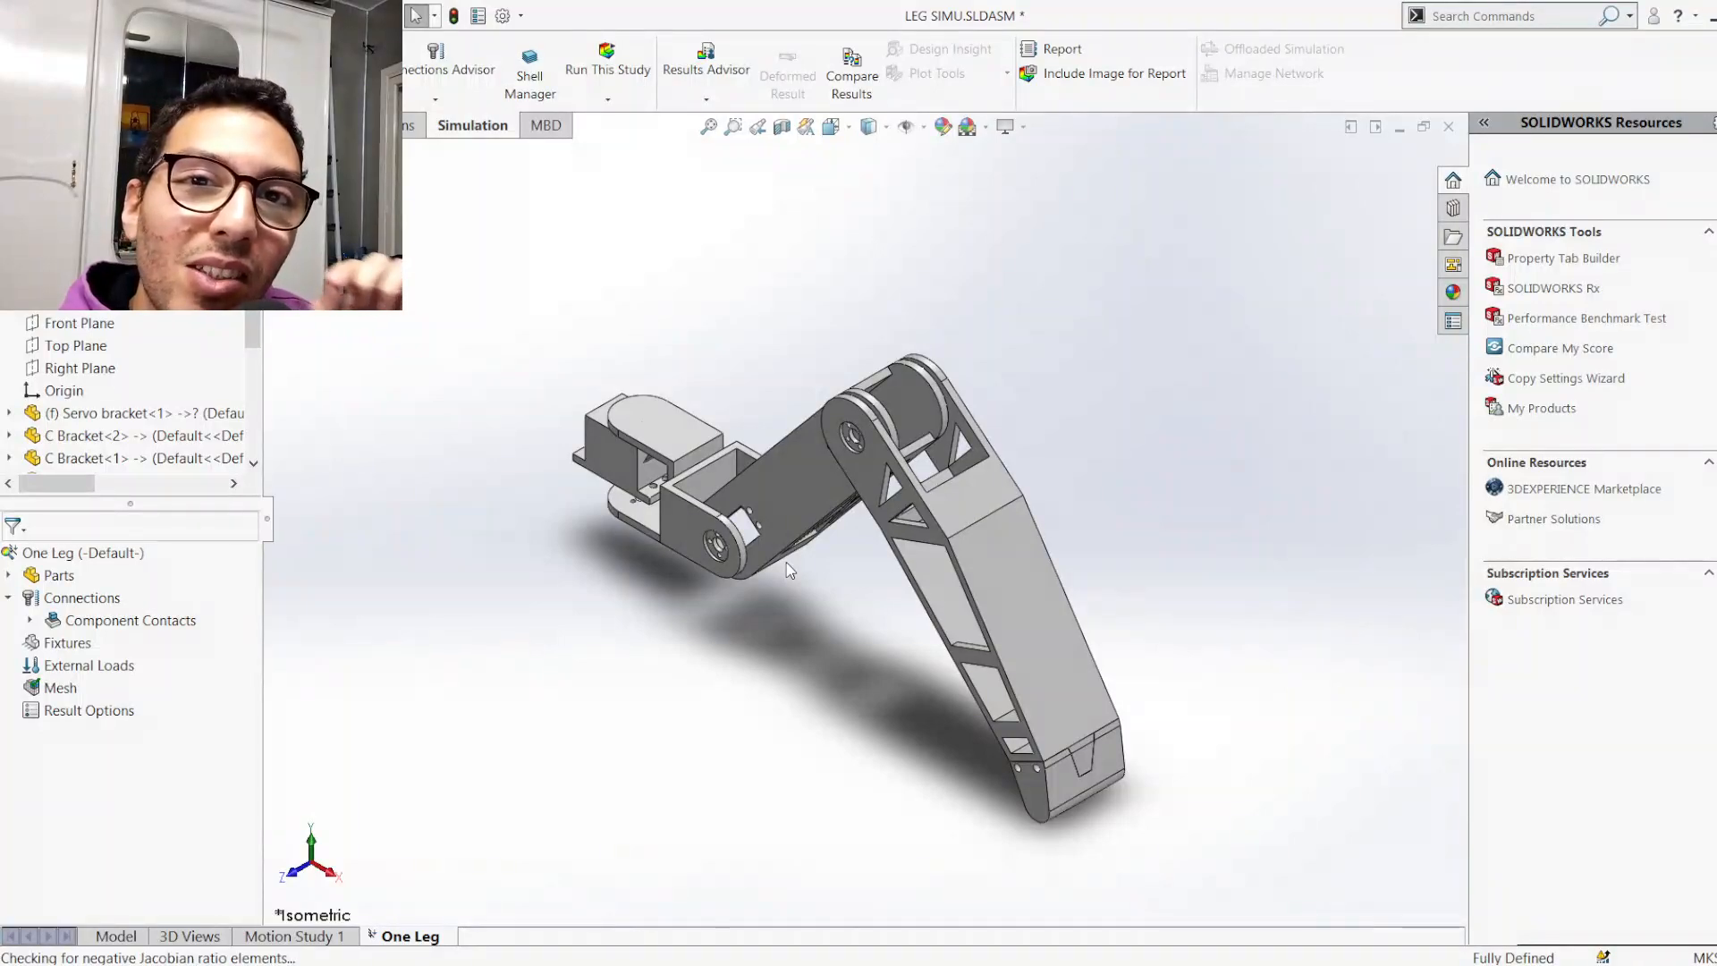
pyautogui.click(72, 690)
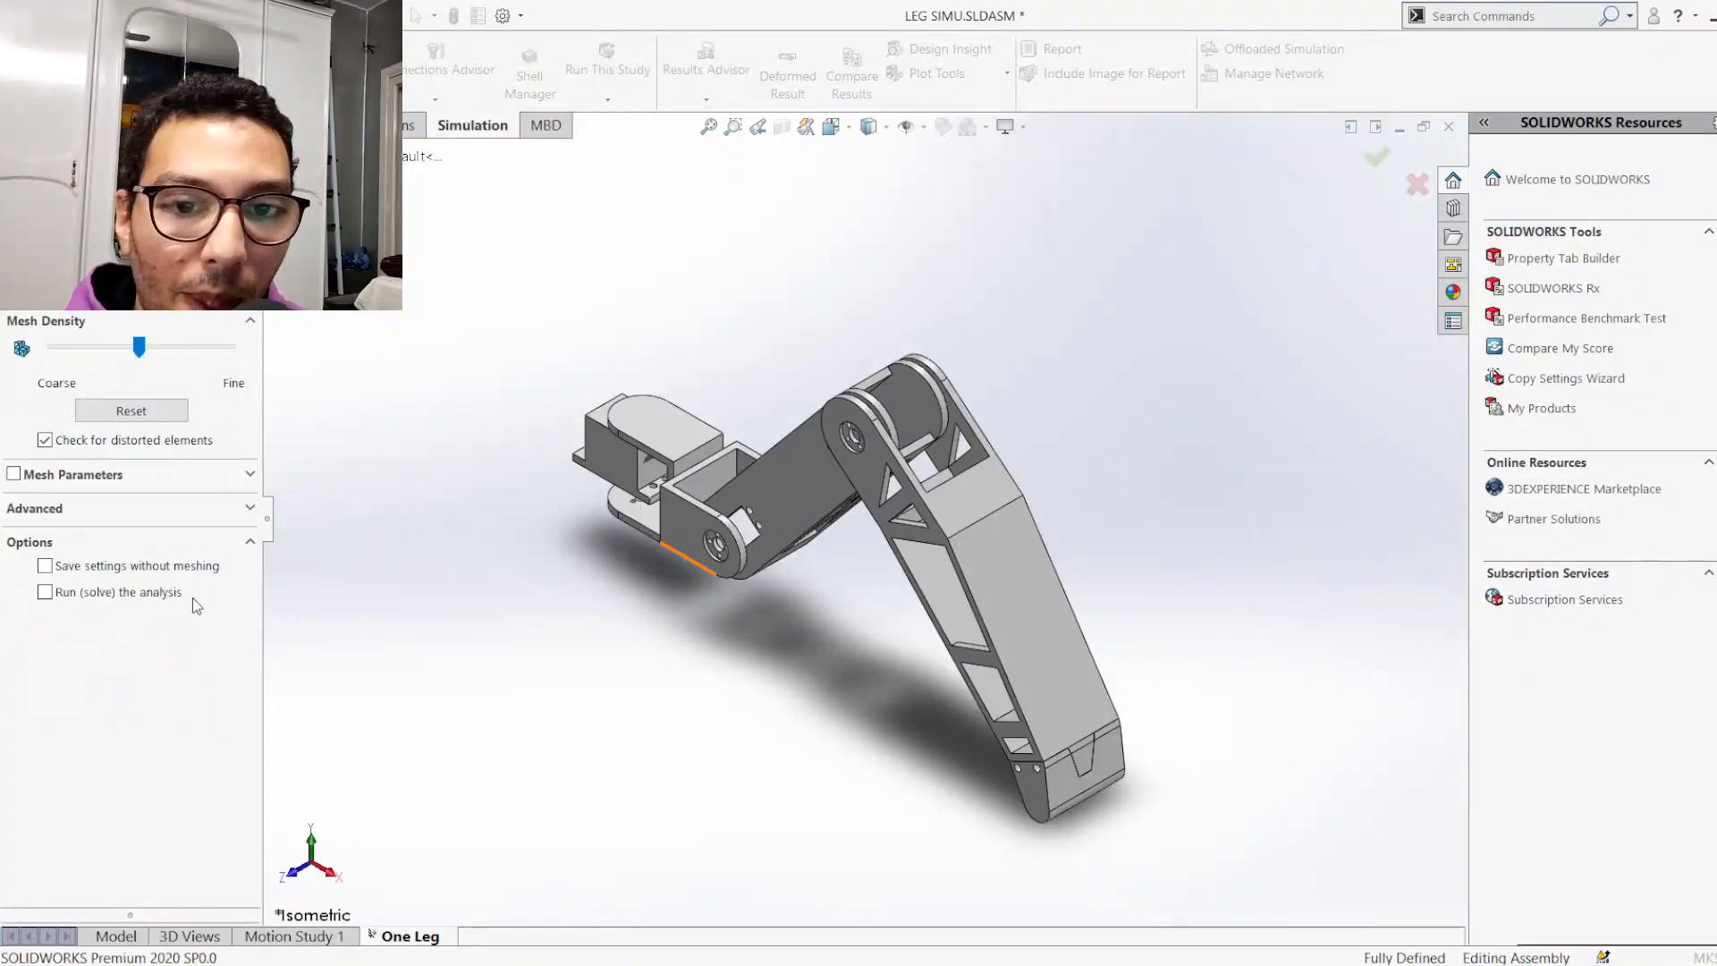
pyautogui.click(15, 474)
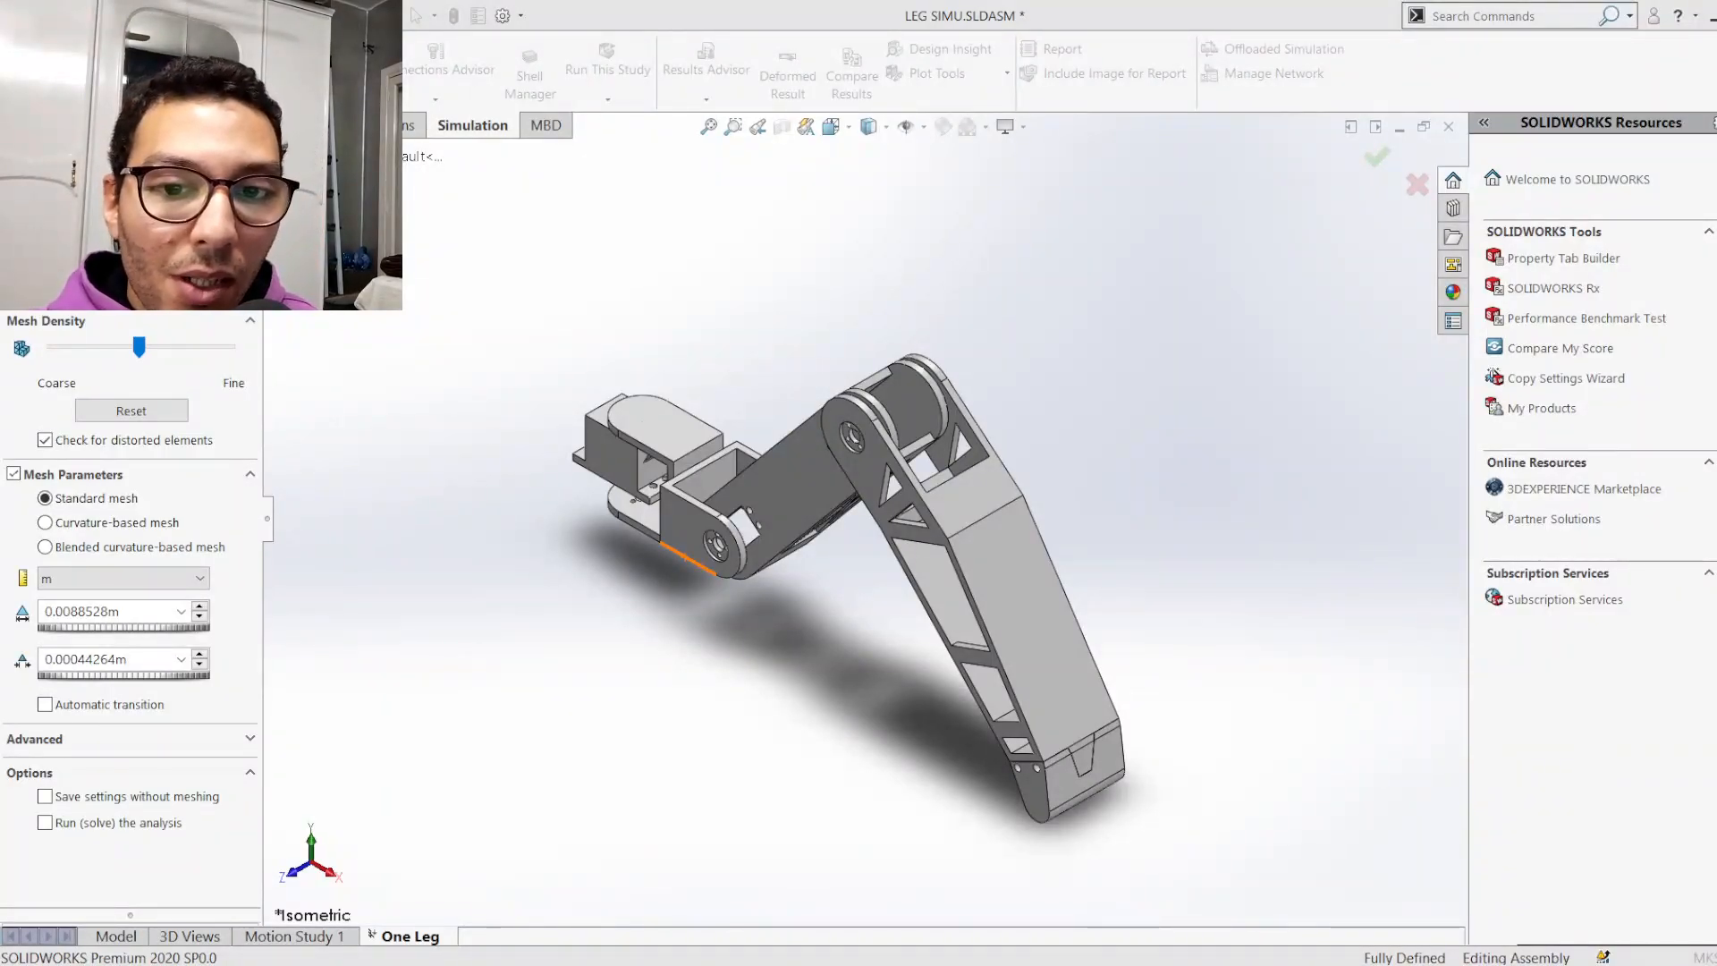
pyautogui.click(81, 602)
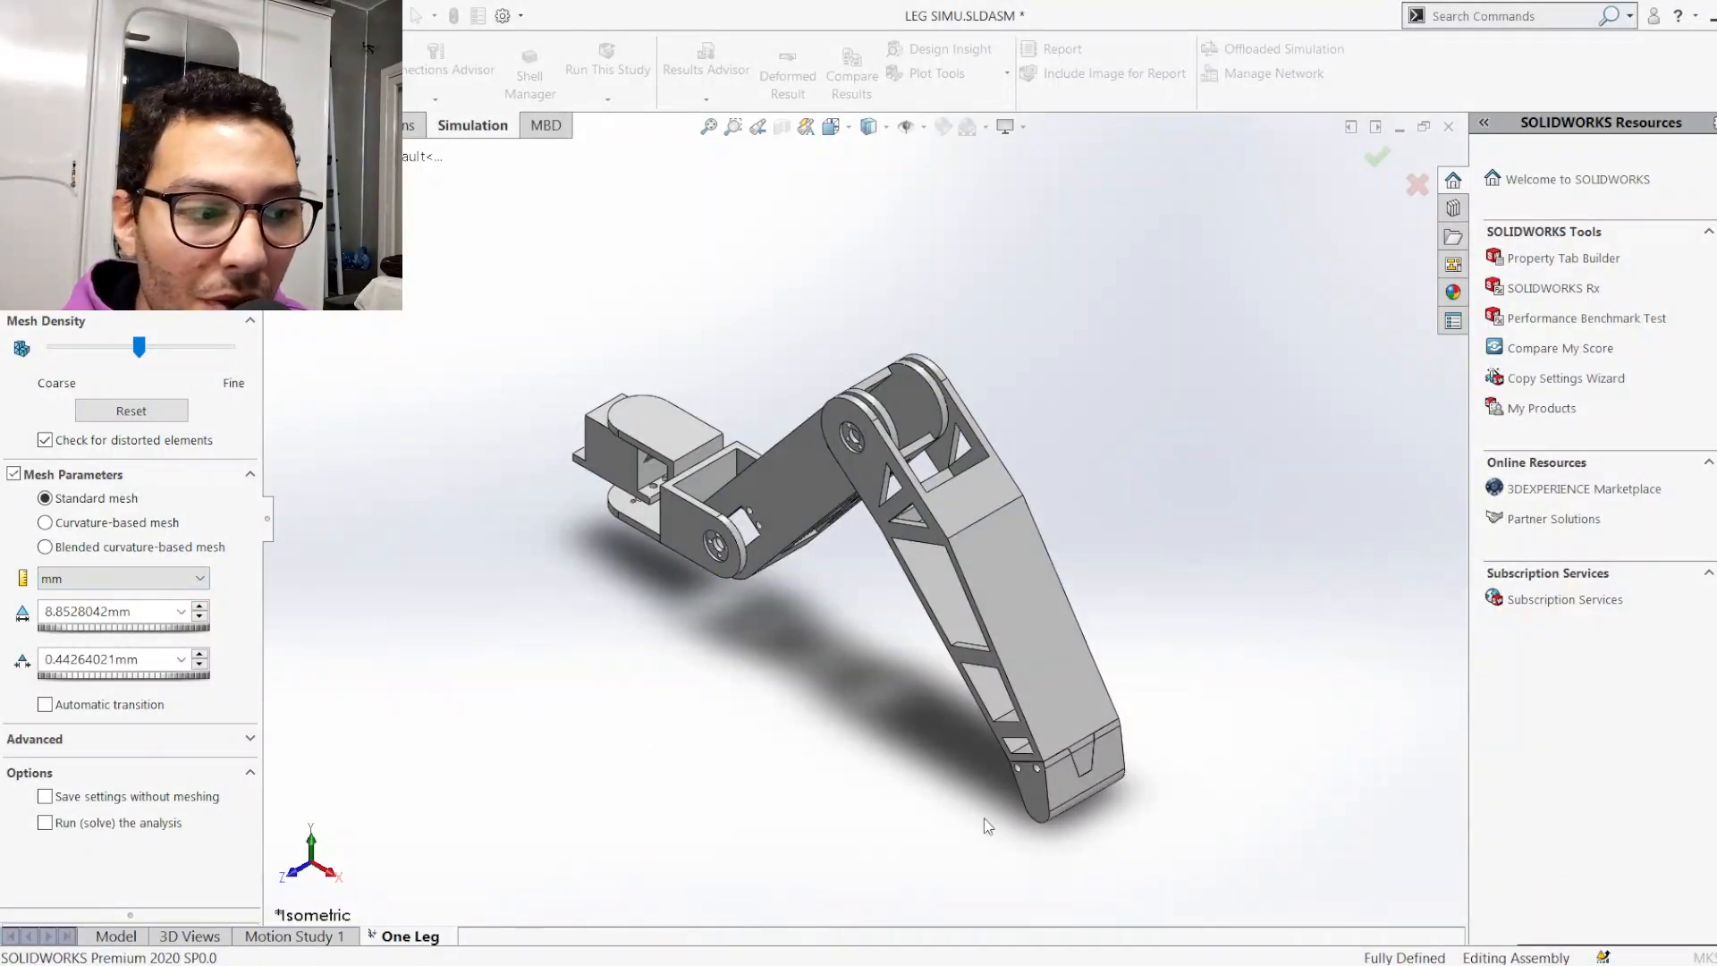
pyautogui.doubleClick(121, 611)
pyautogui.write('3')
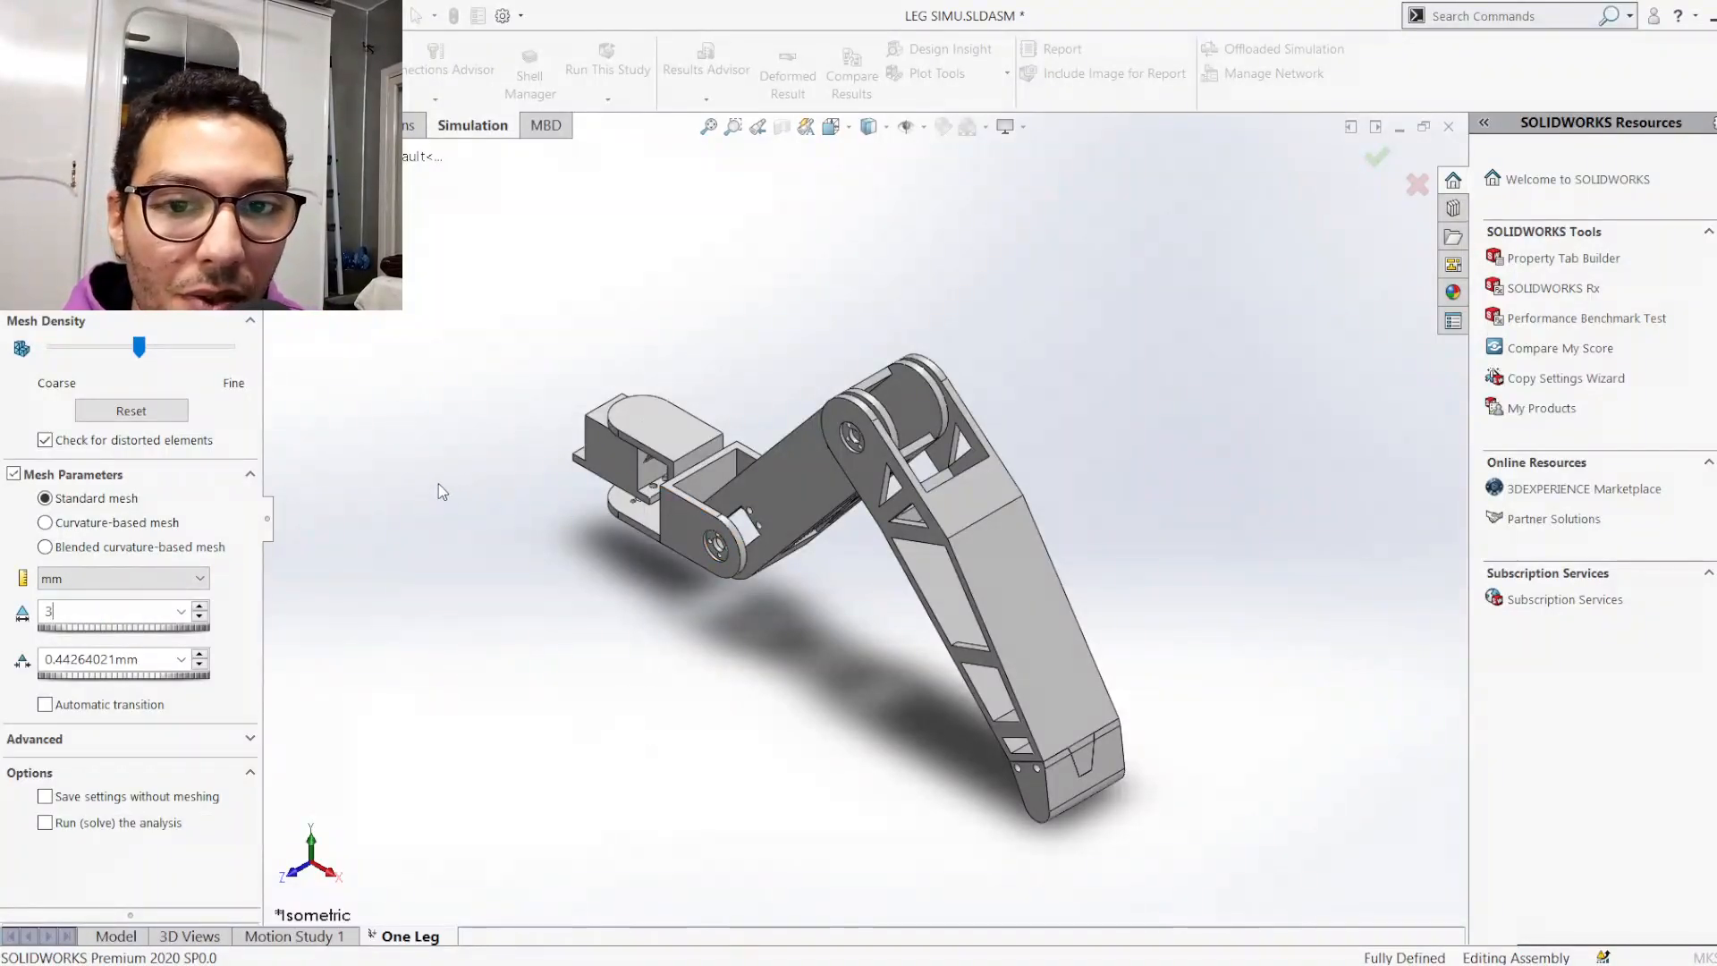
pyautogui.press('Return')
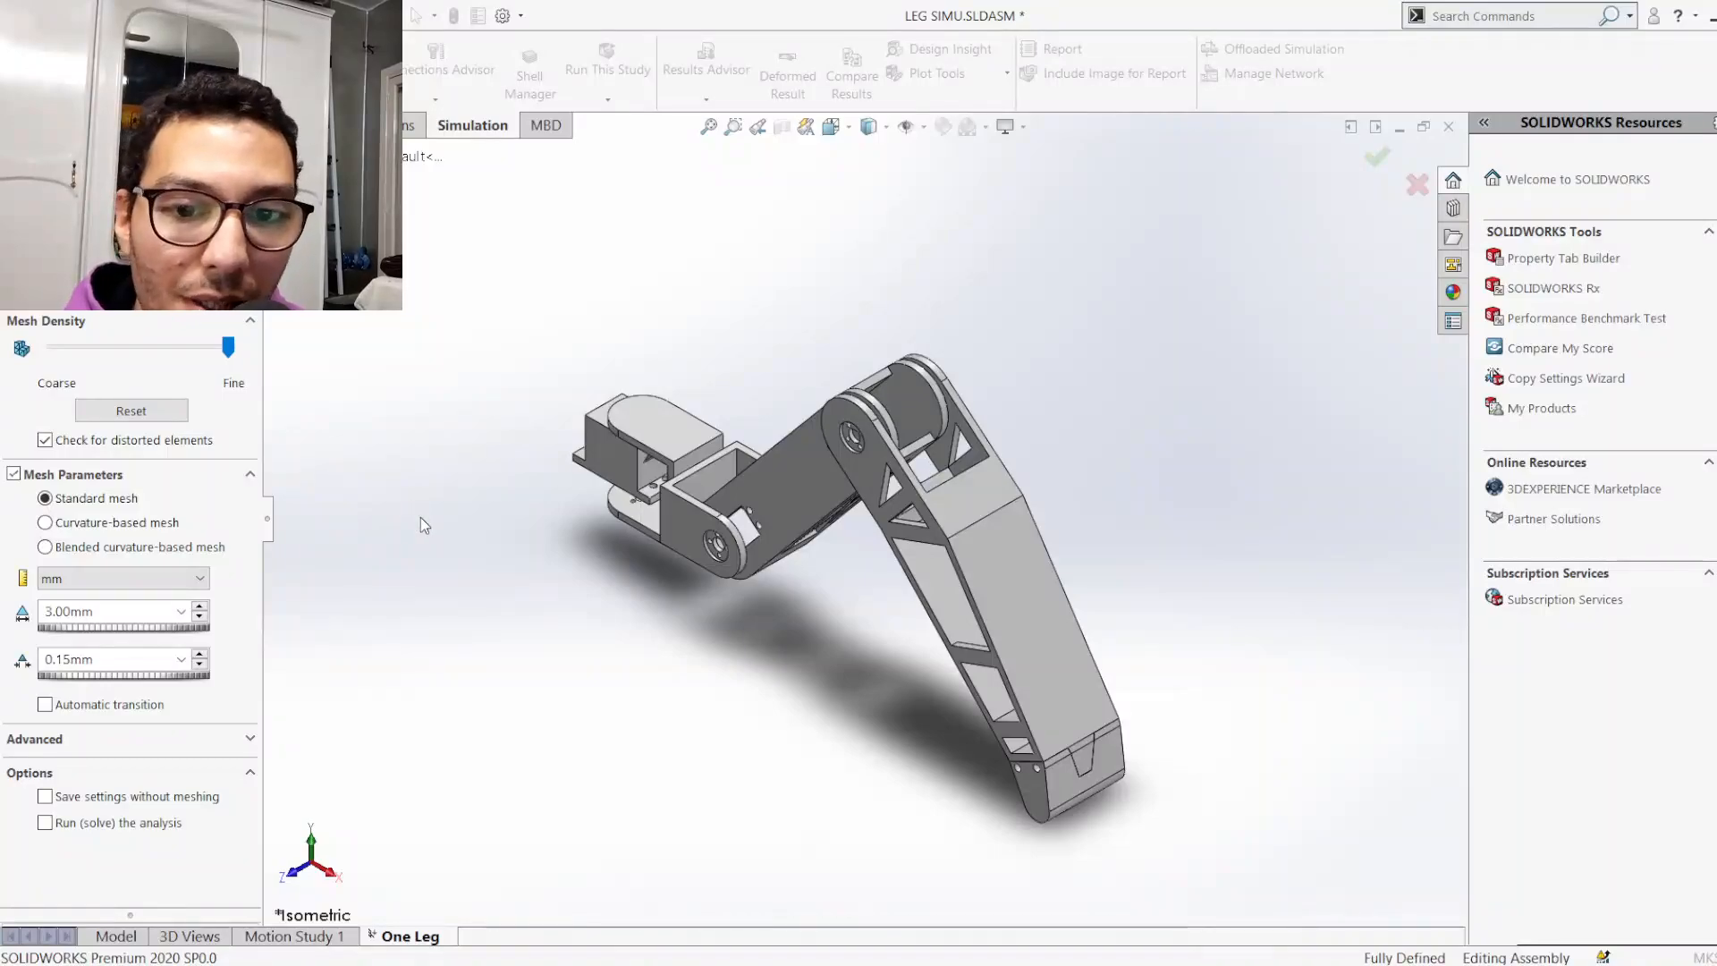
# Examine the thin side wall and circular recess with screw holes at the leg's knee joint for the mesh size
pyautogui.scroll(-5, 868, 399)
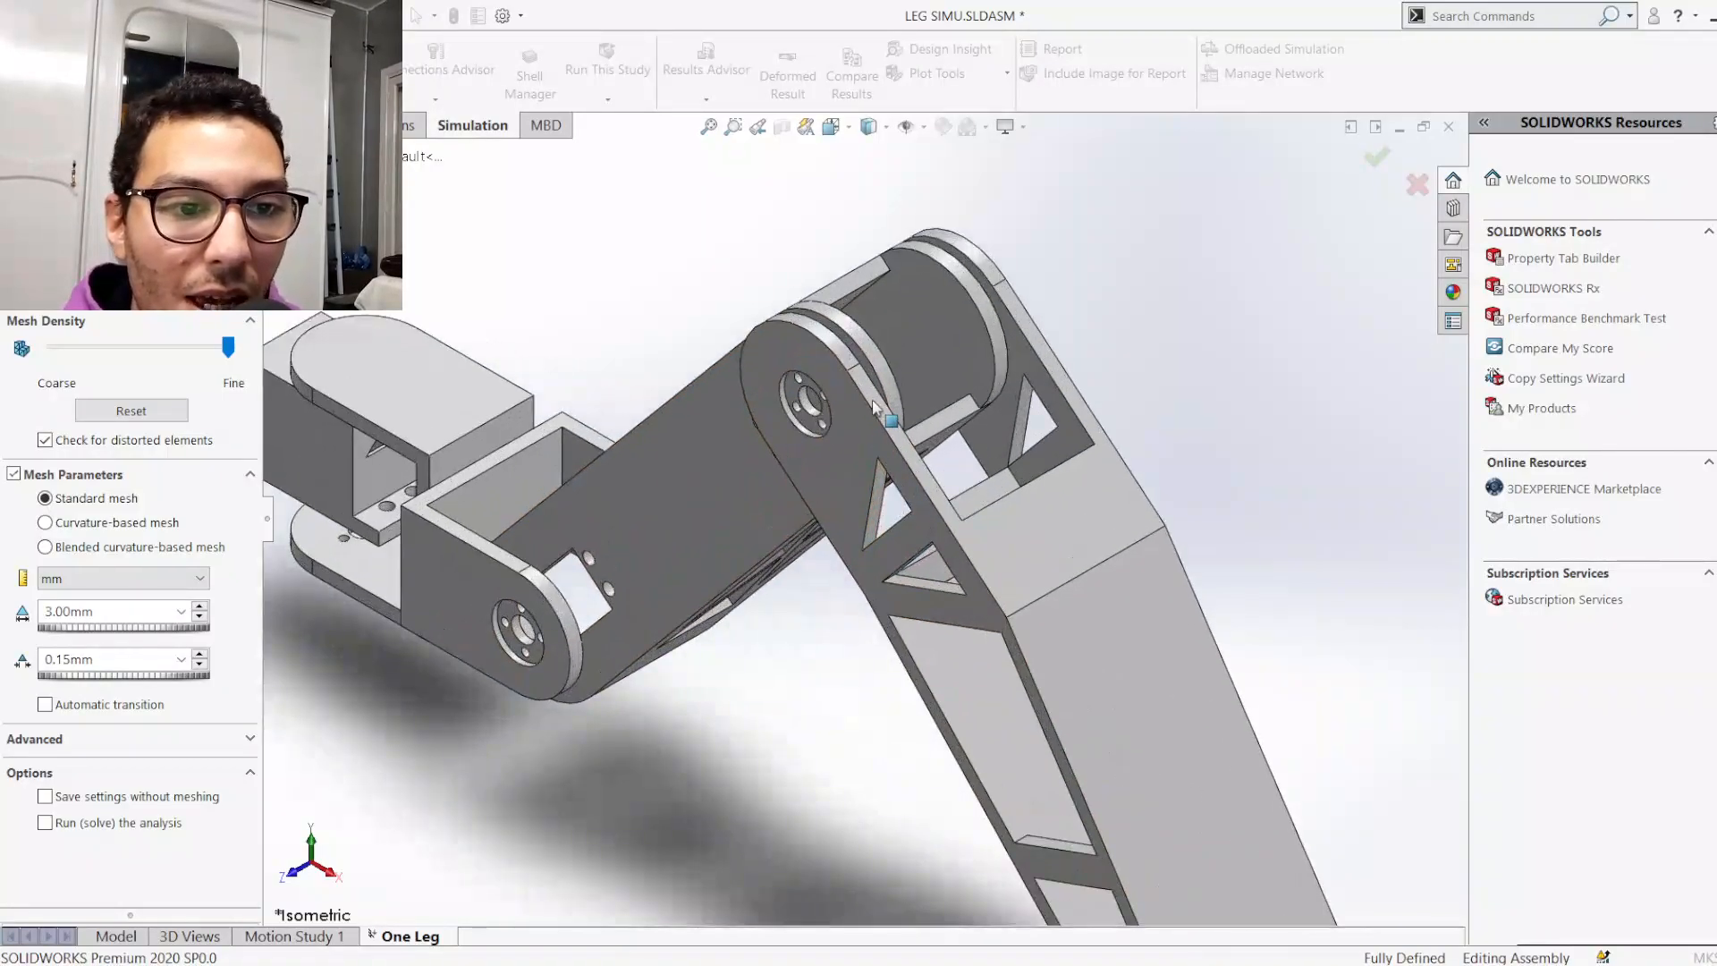
pyautogui.scroll(-2, 868, 400)
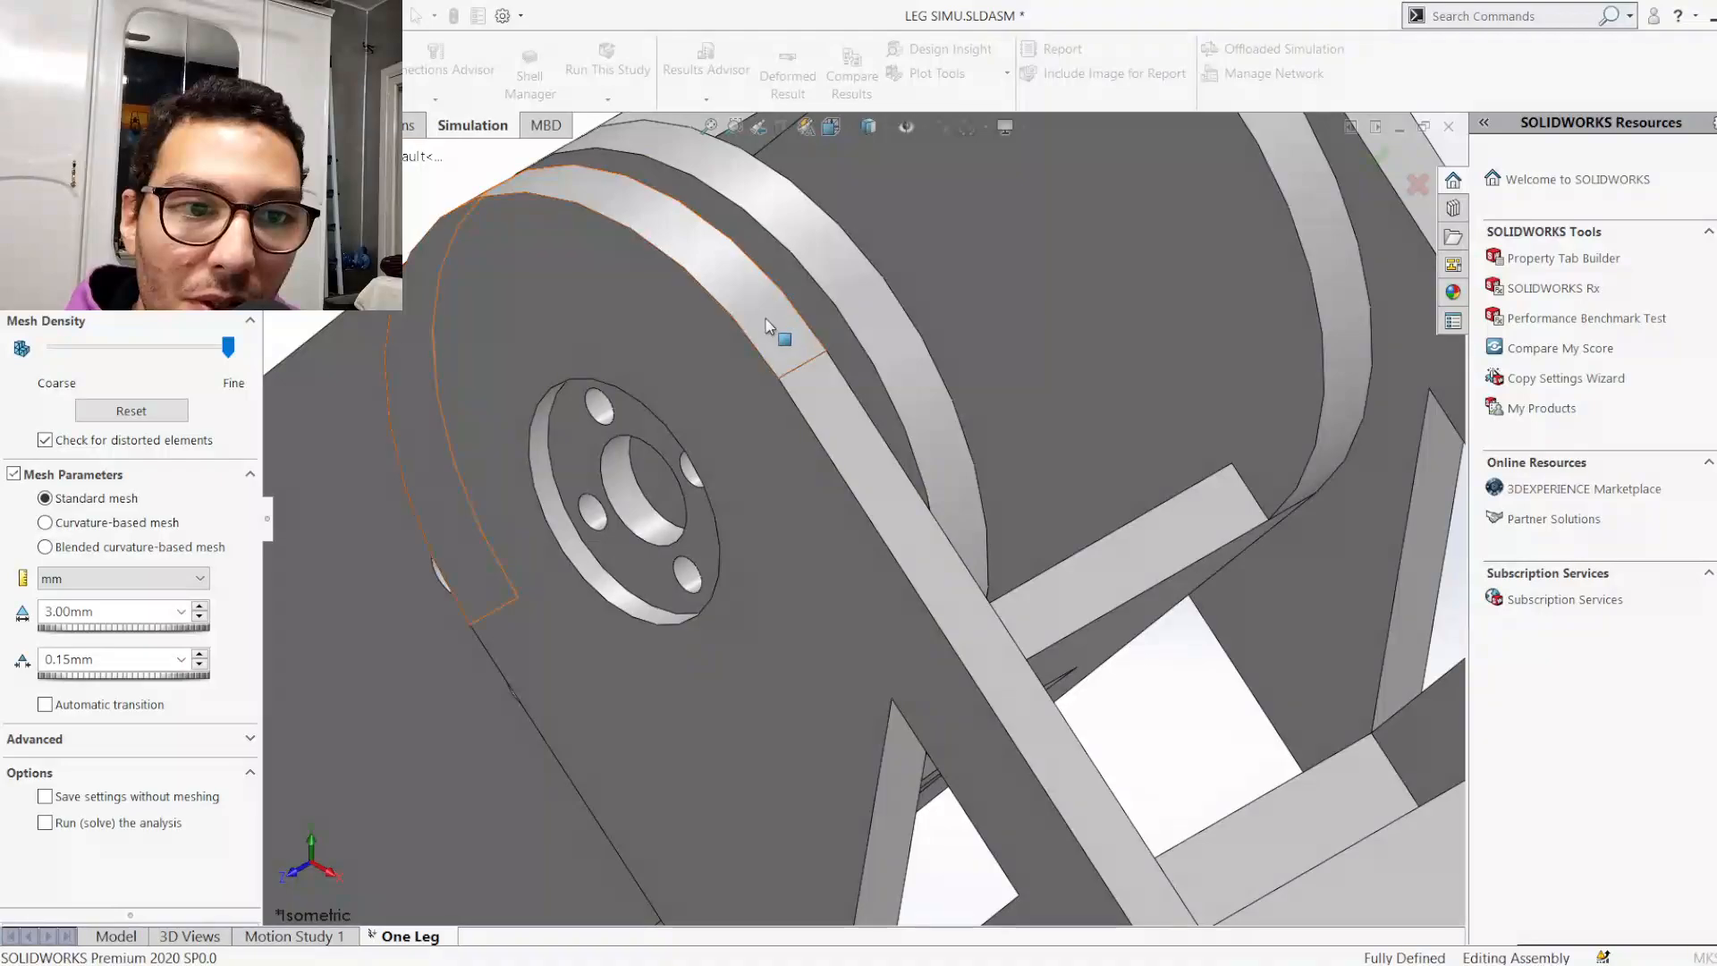
pyautogui.click(70, 613)
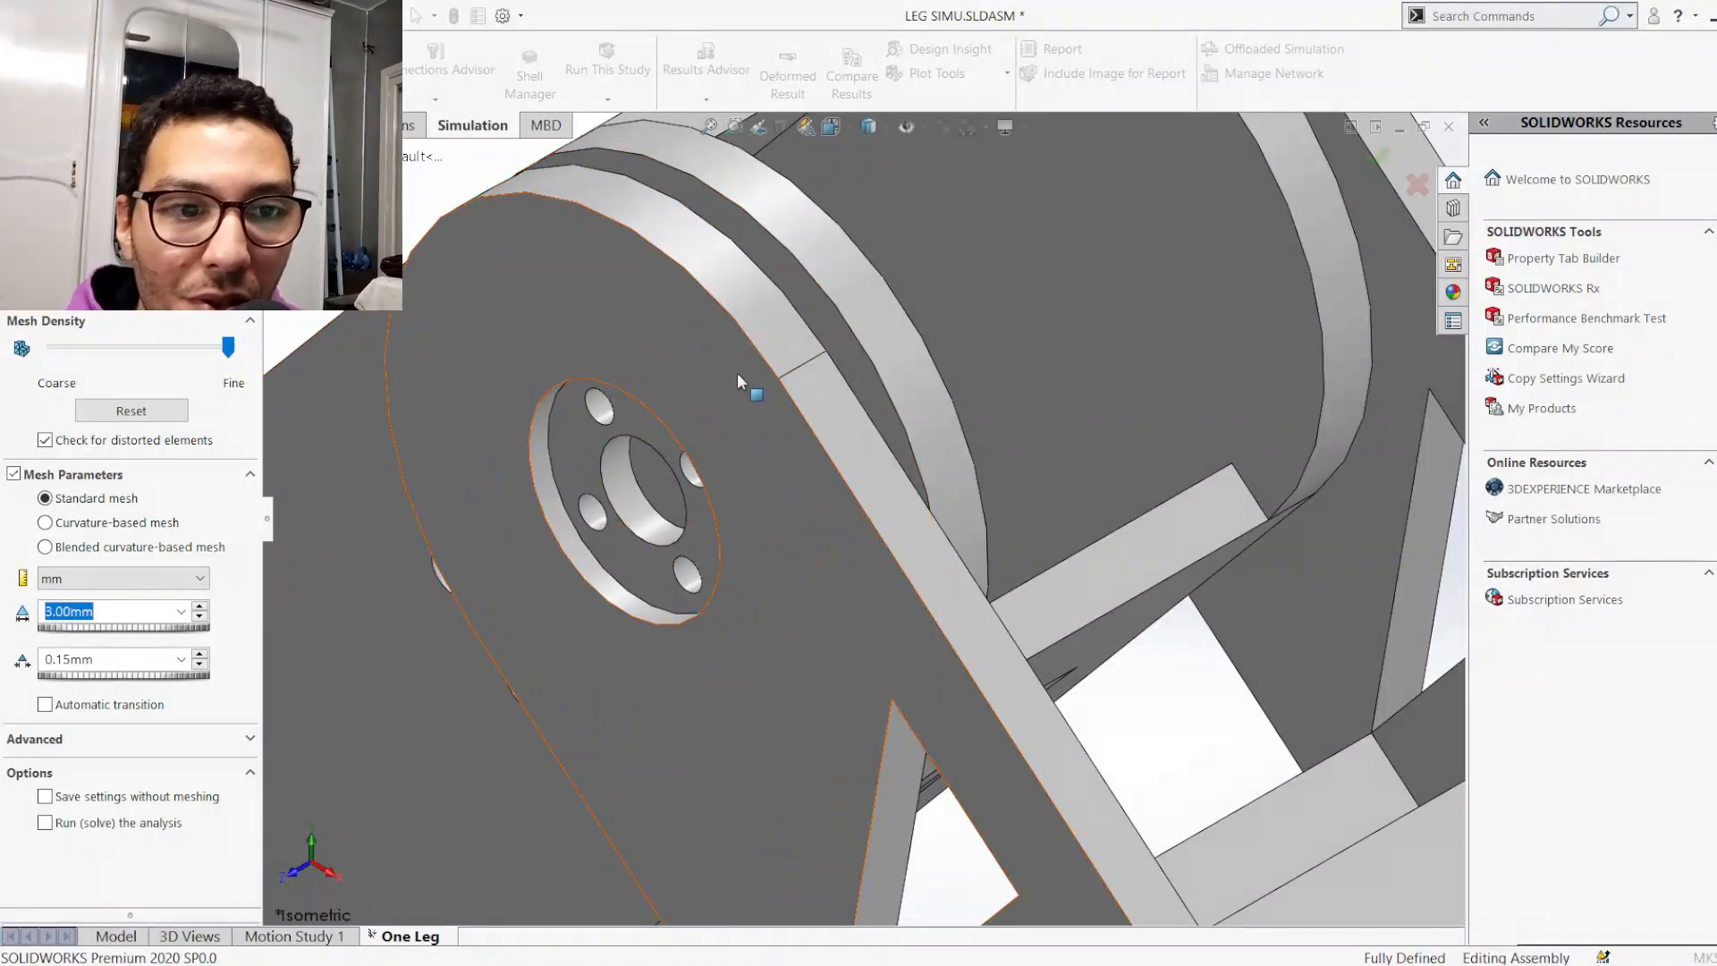
pyautogui.scroll(-2, 755, 354)
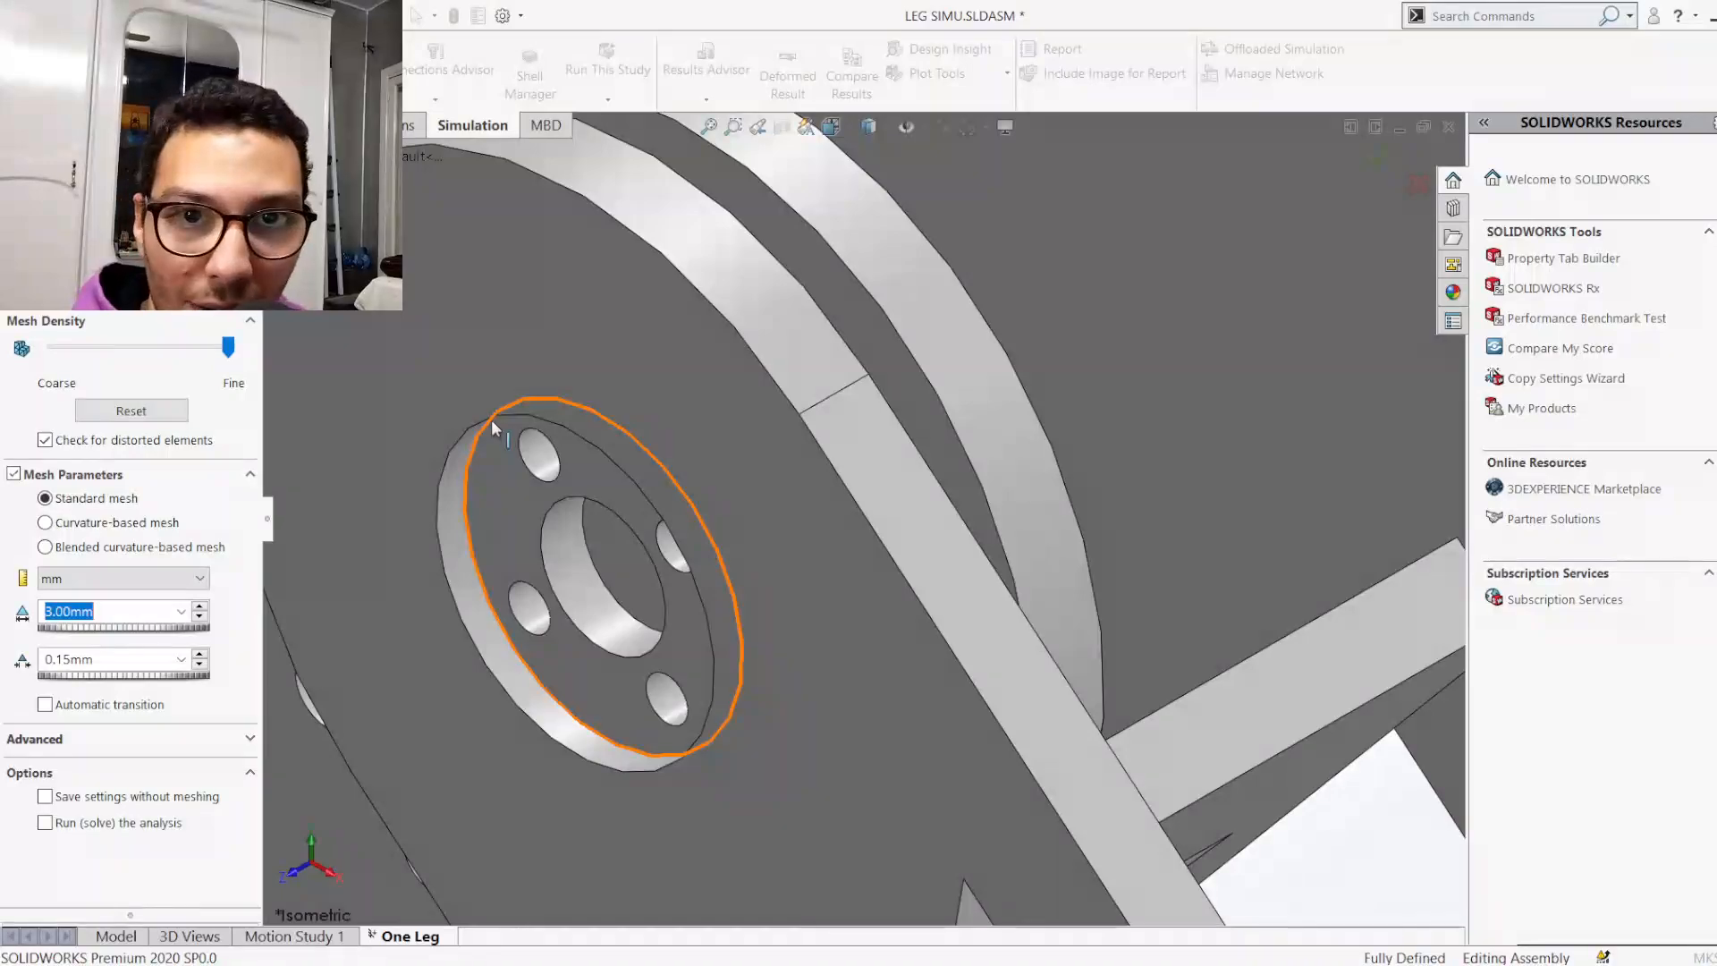
# Try a medium mesh density, restore the 3 mm global element size and generate the leg mesh
pyautogui.click(136, 351)
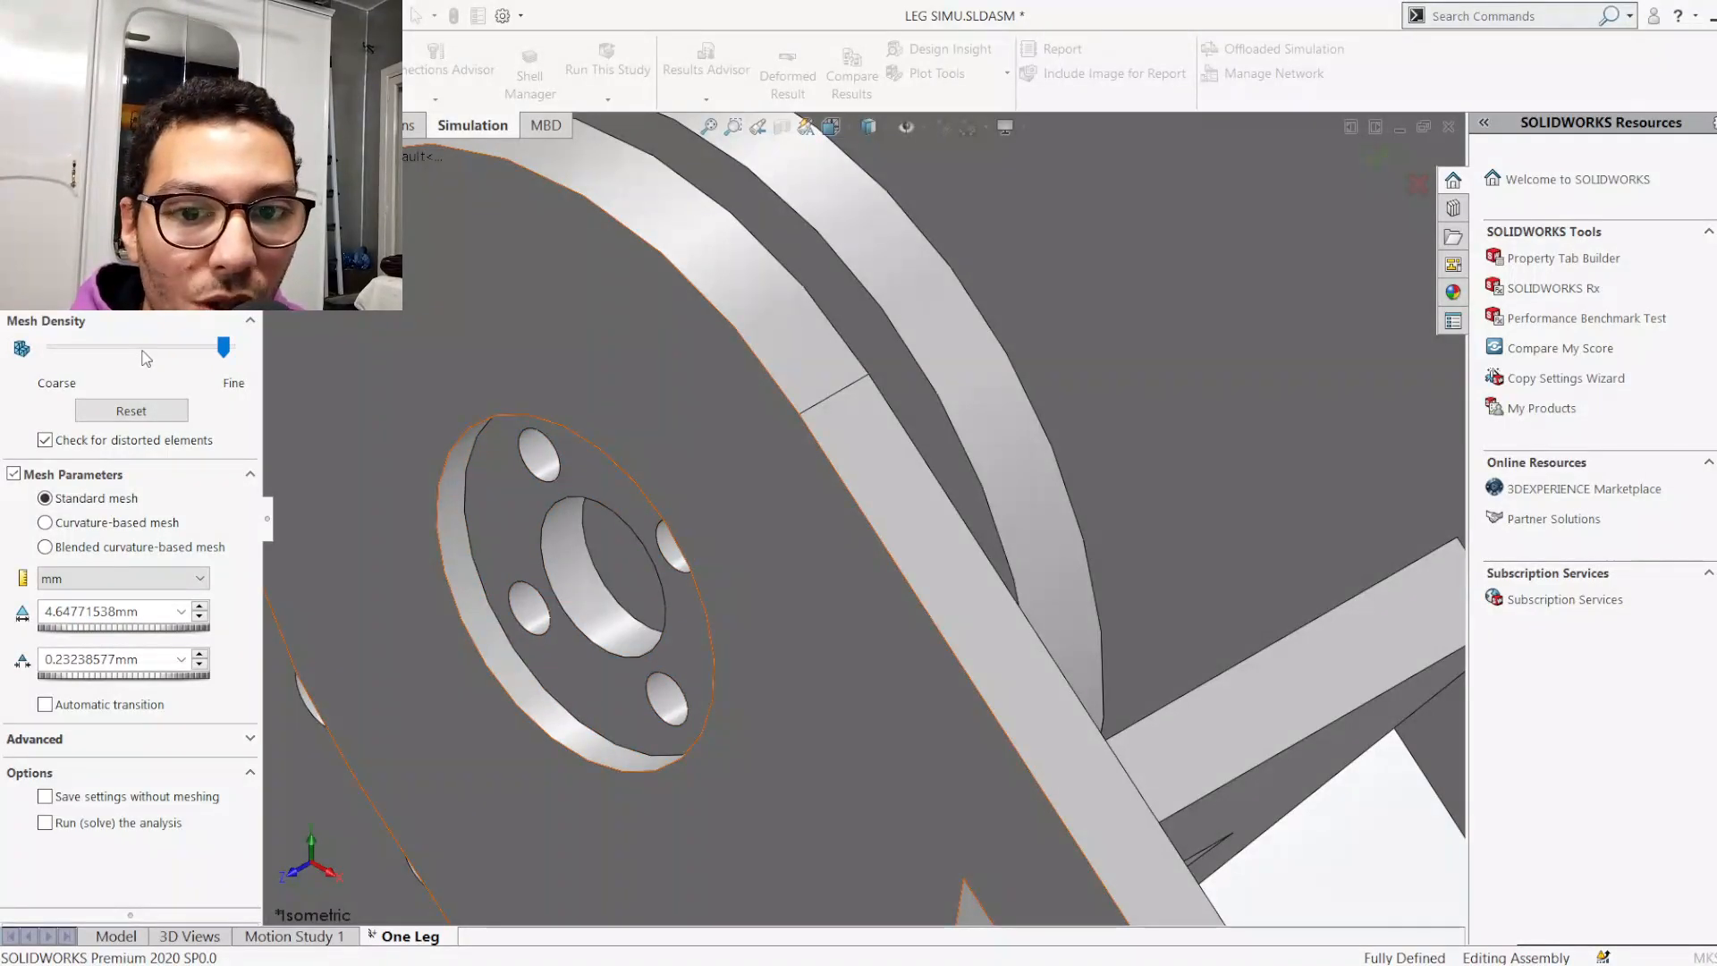
pyautogui.click(146, 351)
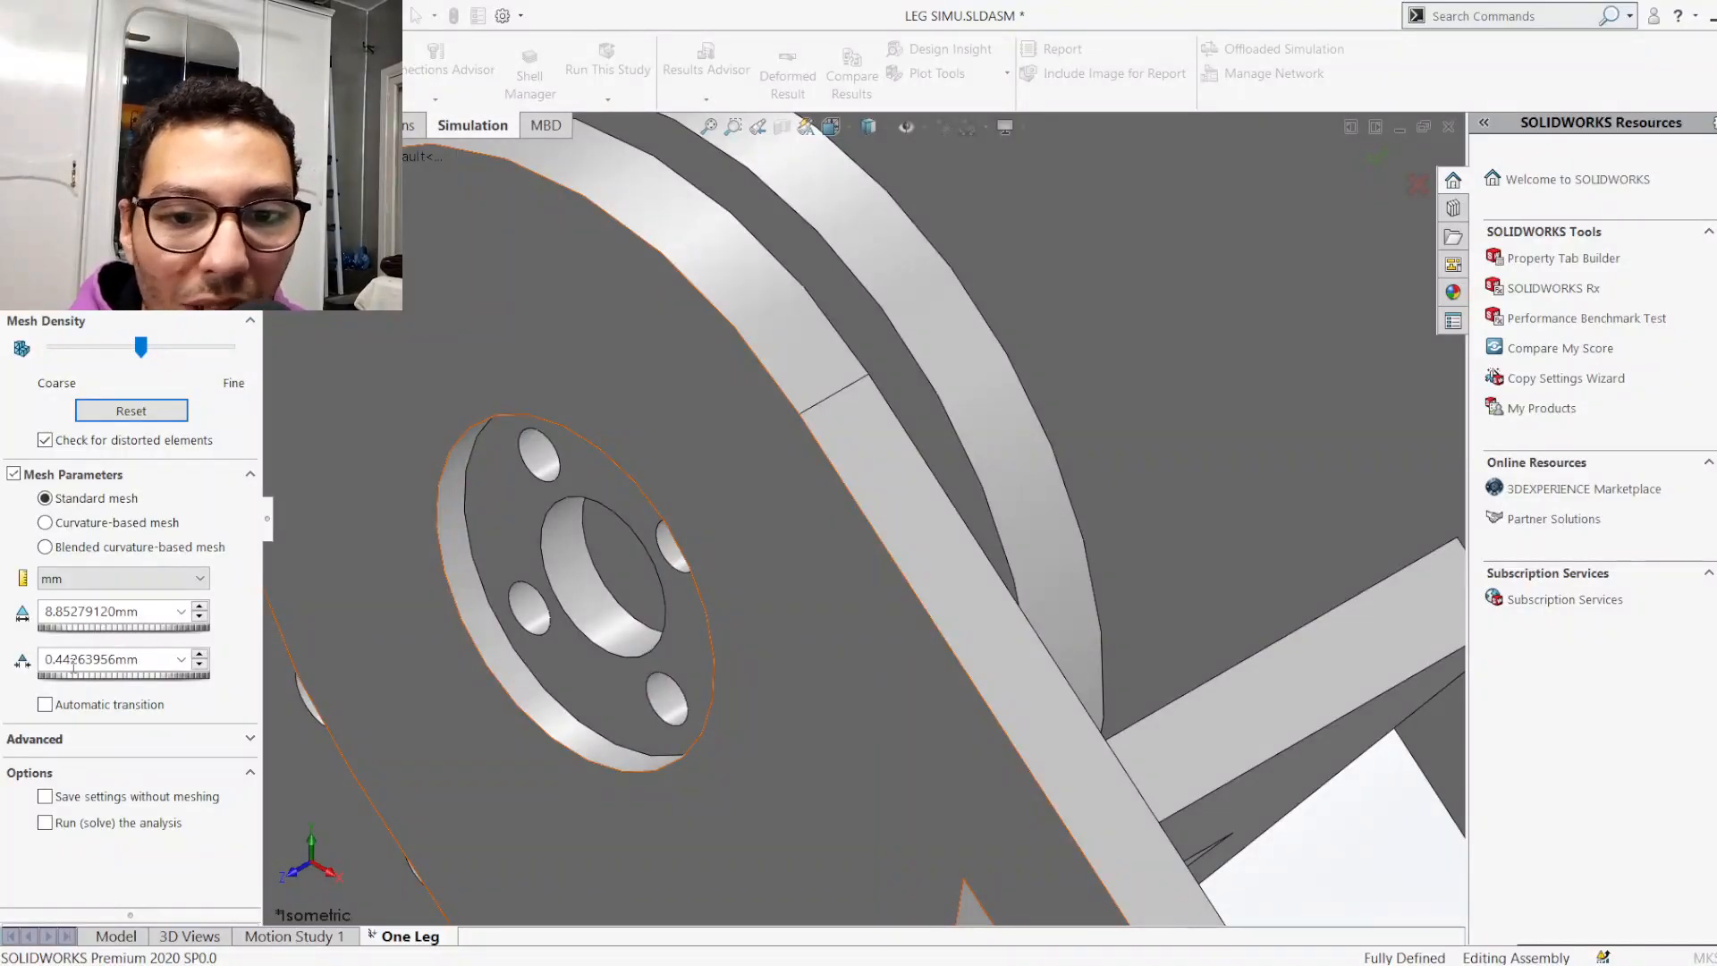
pyautogui.scroll(10, 700, 581)
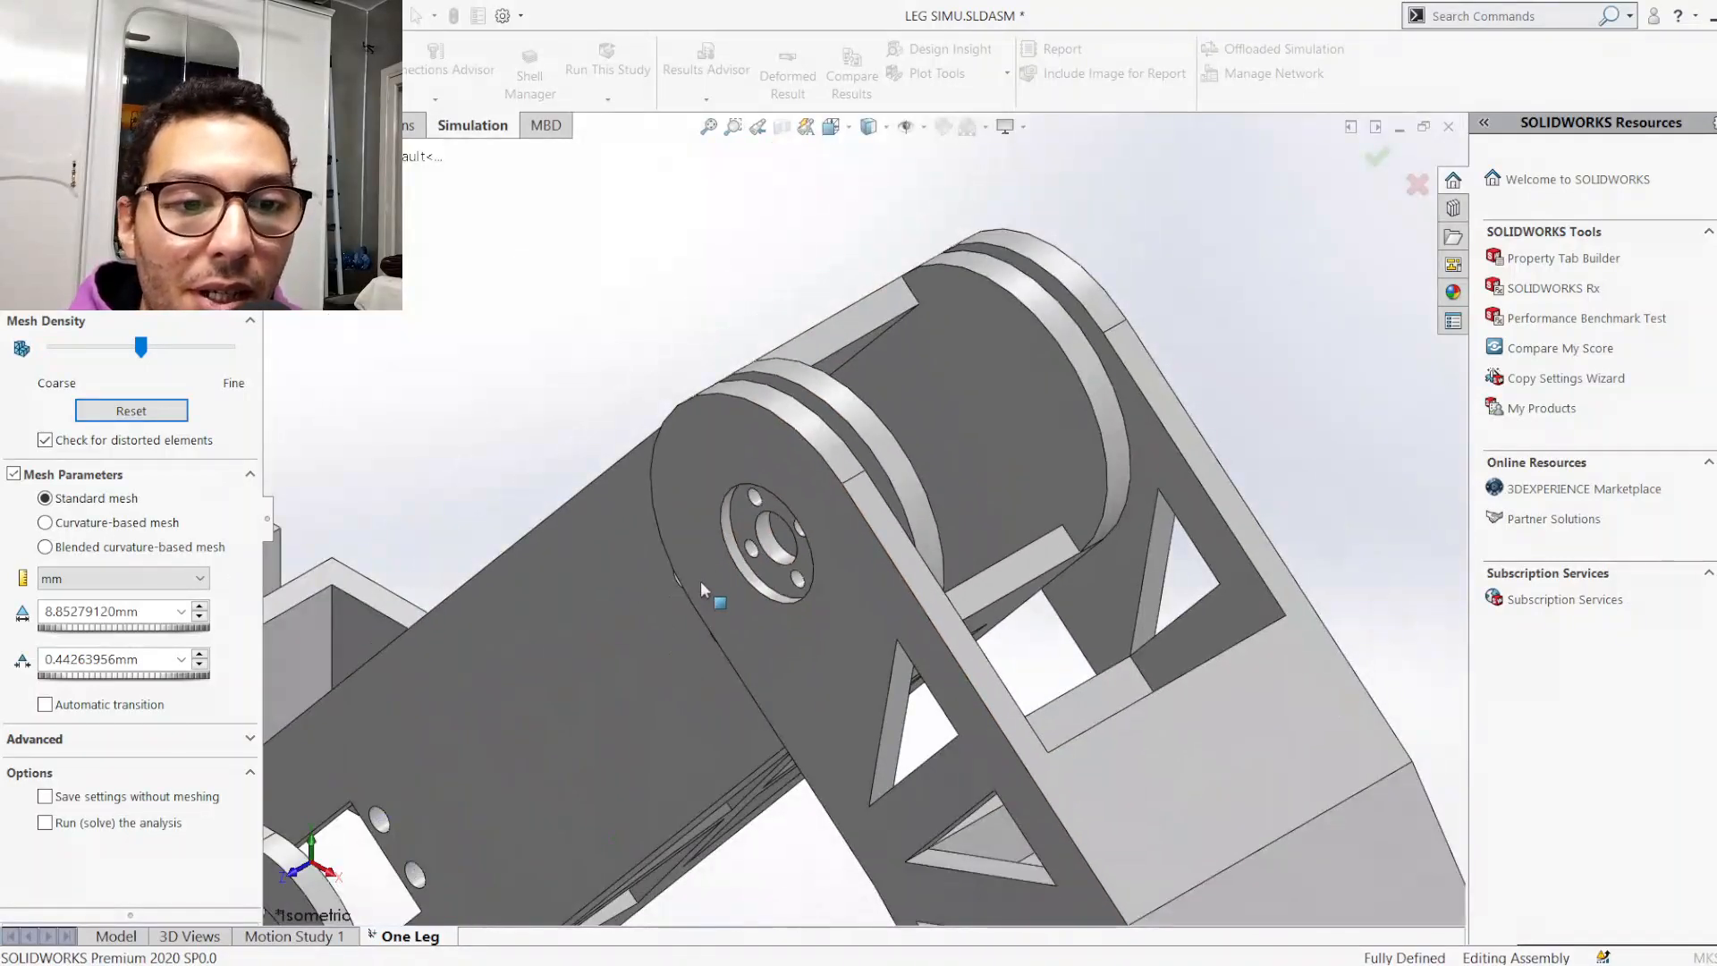
pyautogui.doubleClick(137, 618)
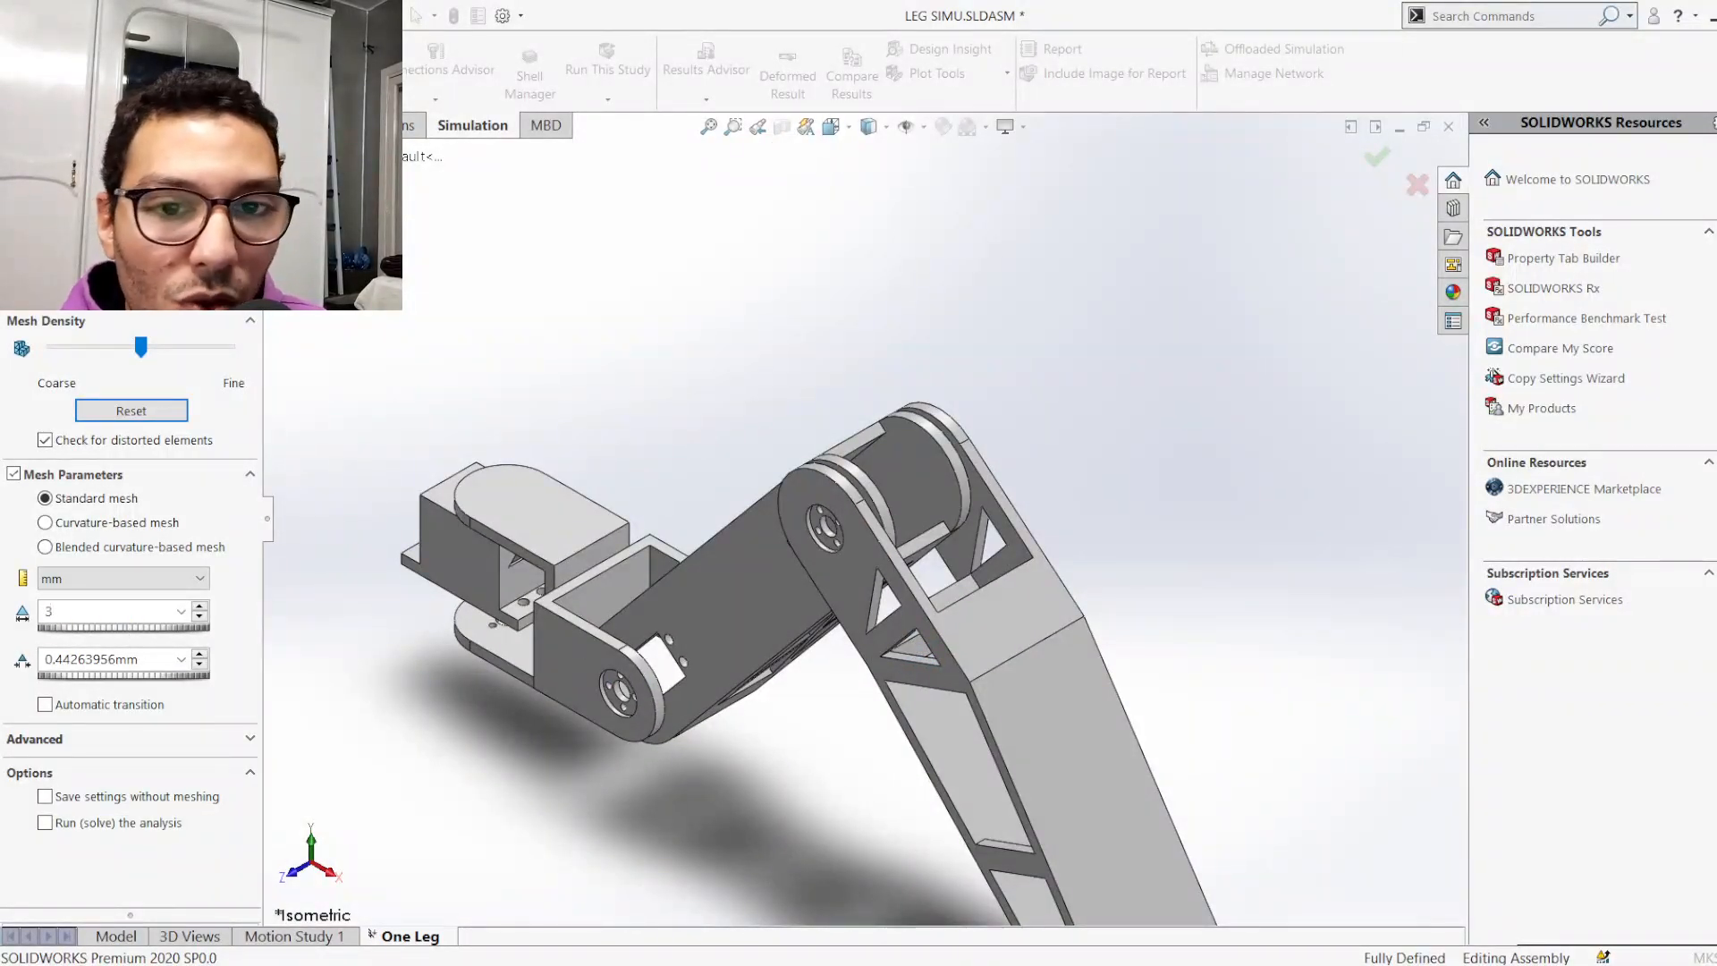
pyautogui.moveTo(141, 347); pyautogui.dragTo(234, 349)
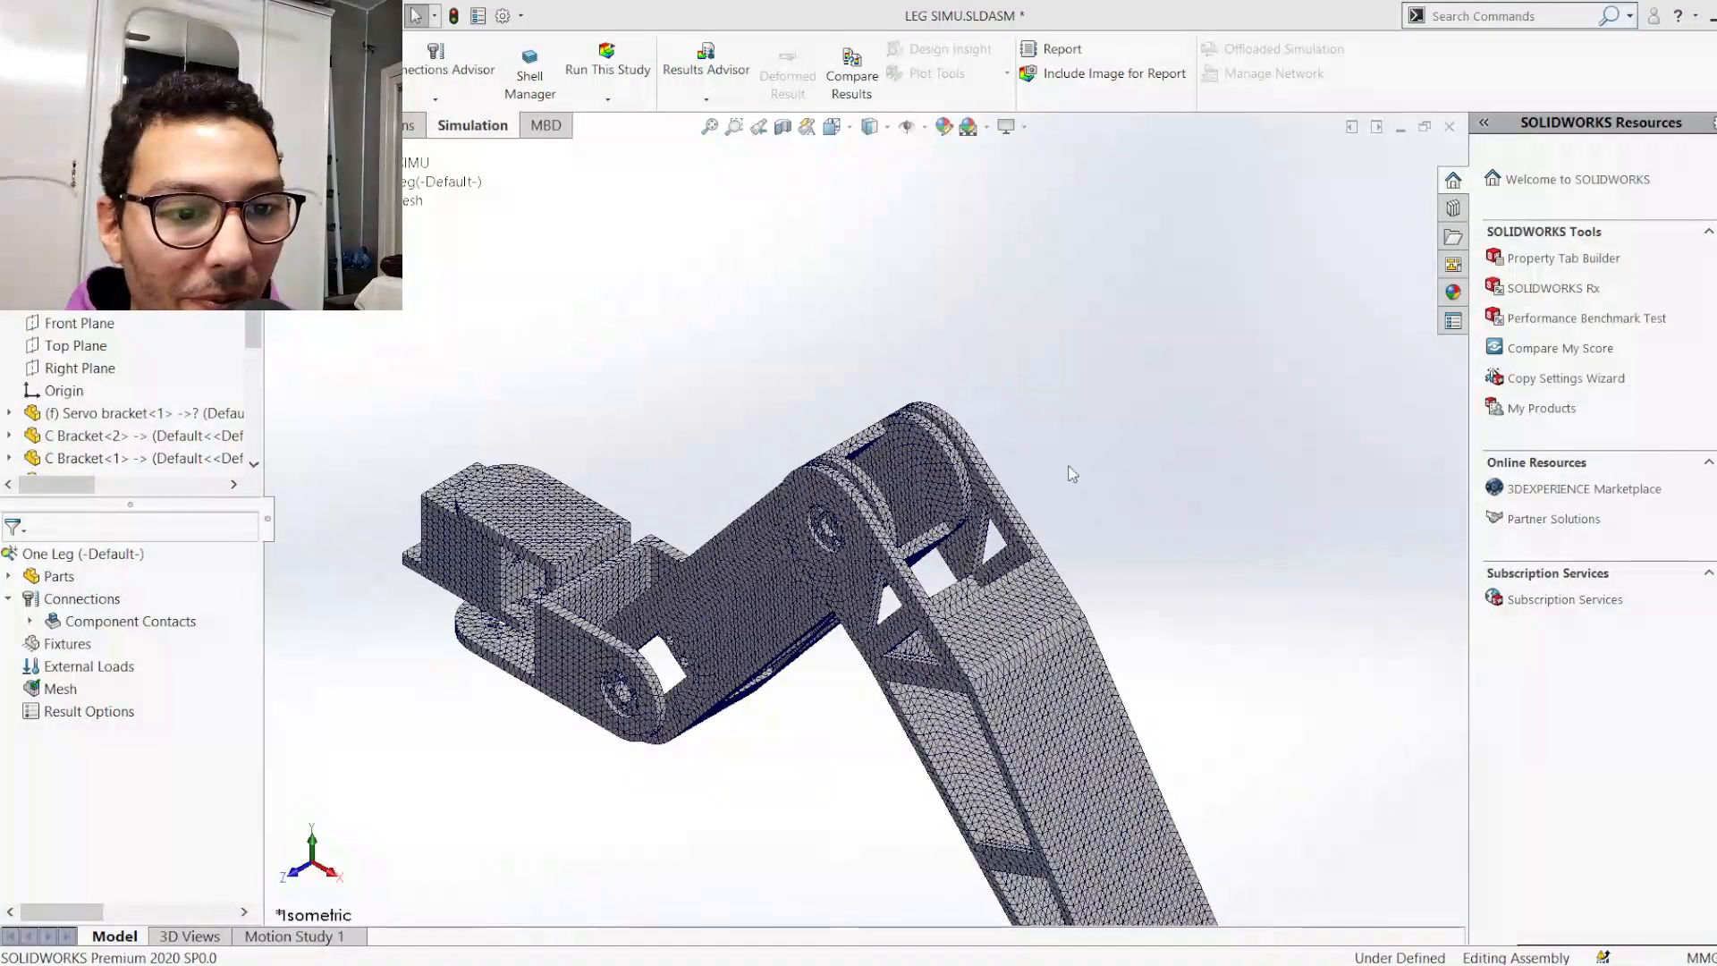
# View the complete six-legged robot in Assem1 and return to the One Leg study of LEG SIMU
pyautogui.hotkey('ctrl', 'Tab')
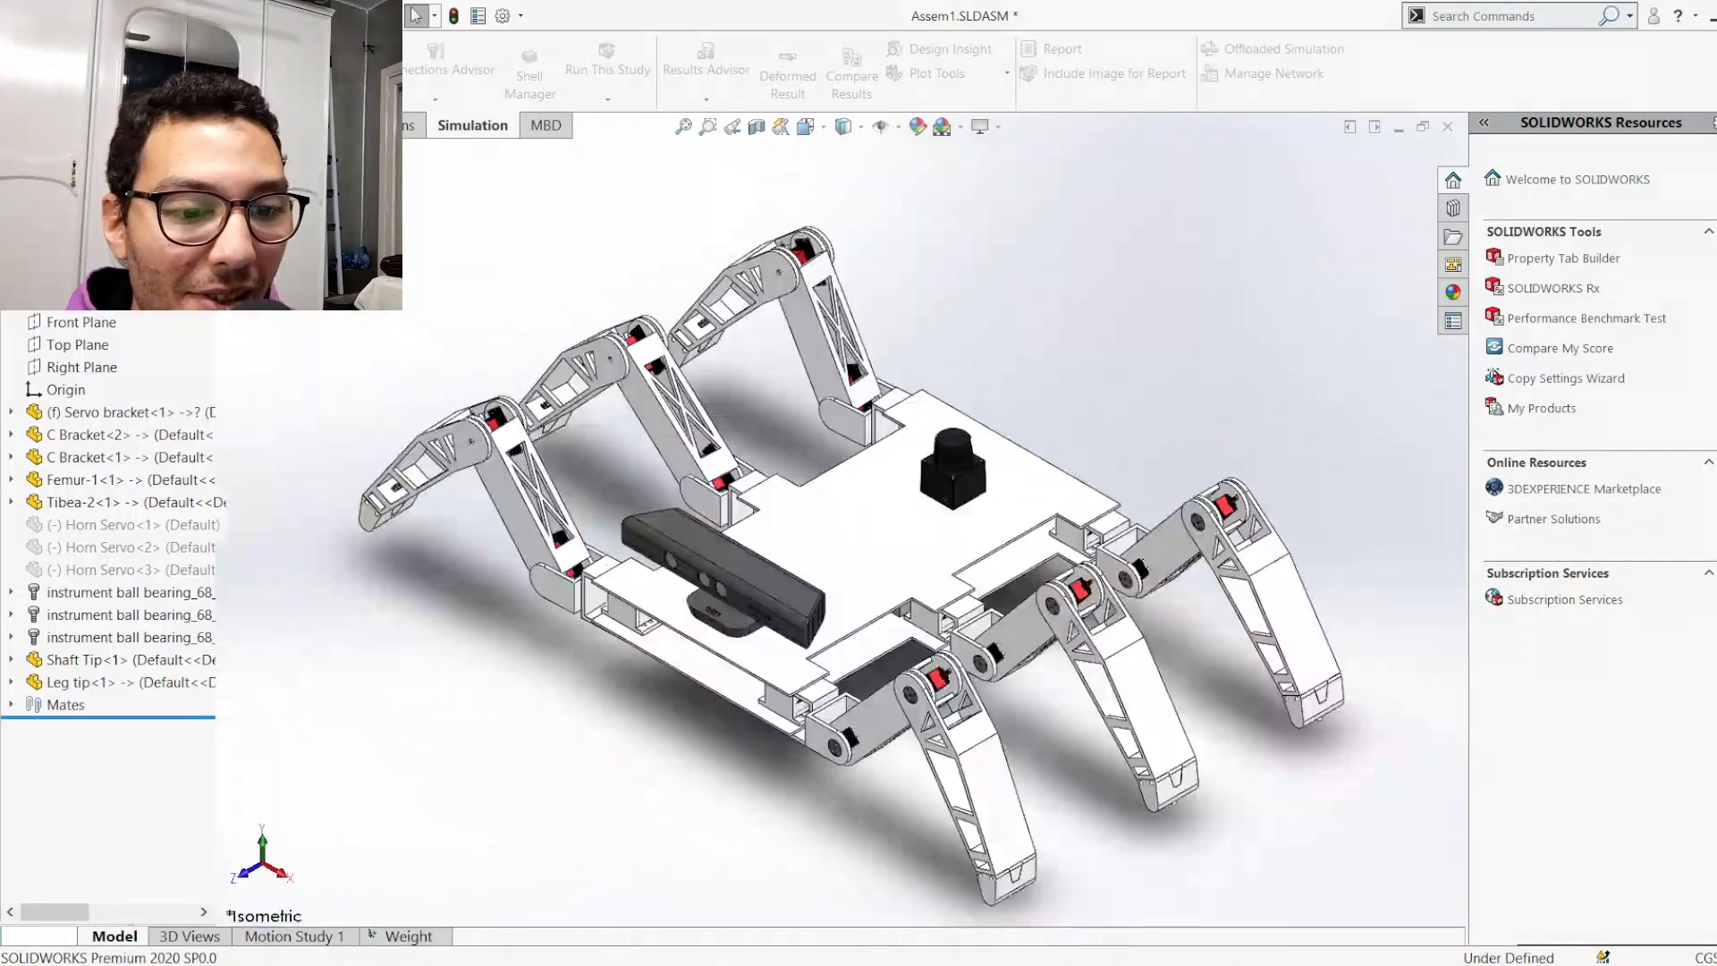
pyautogui.moveTo(849, 964)
pyautogui.click(776, 900)
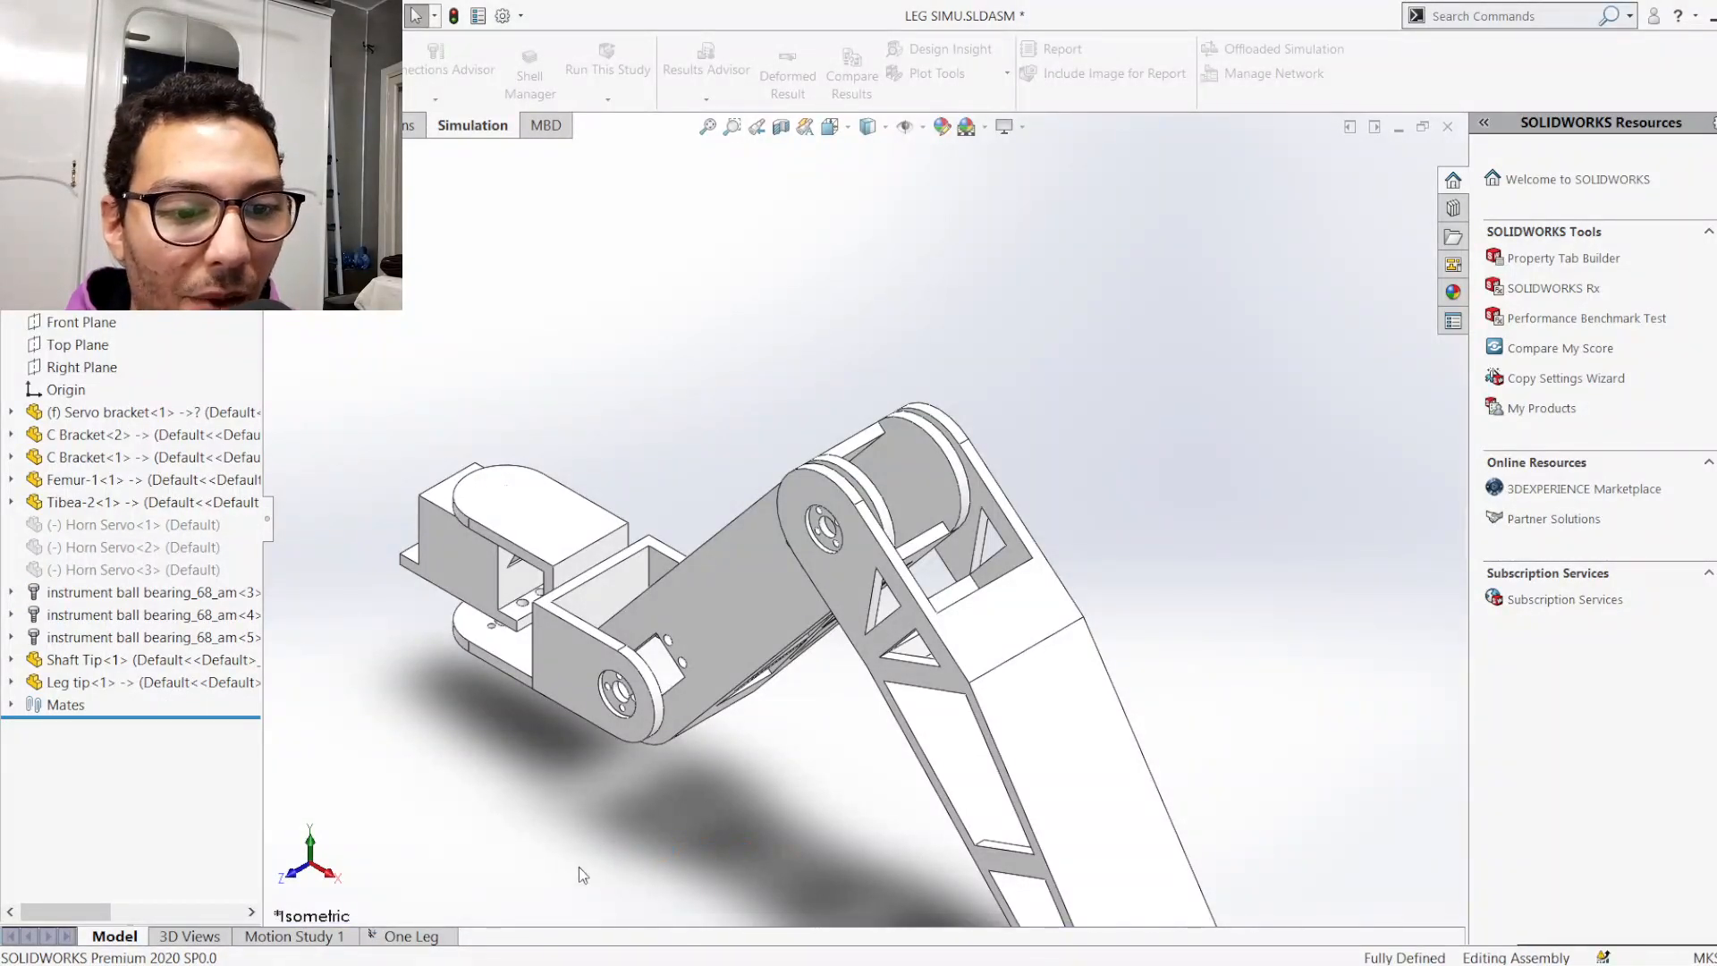
pyautogui.click(397, 937)
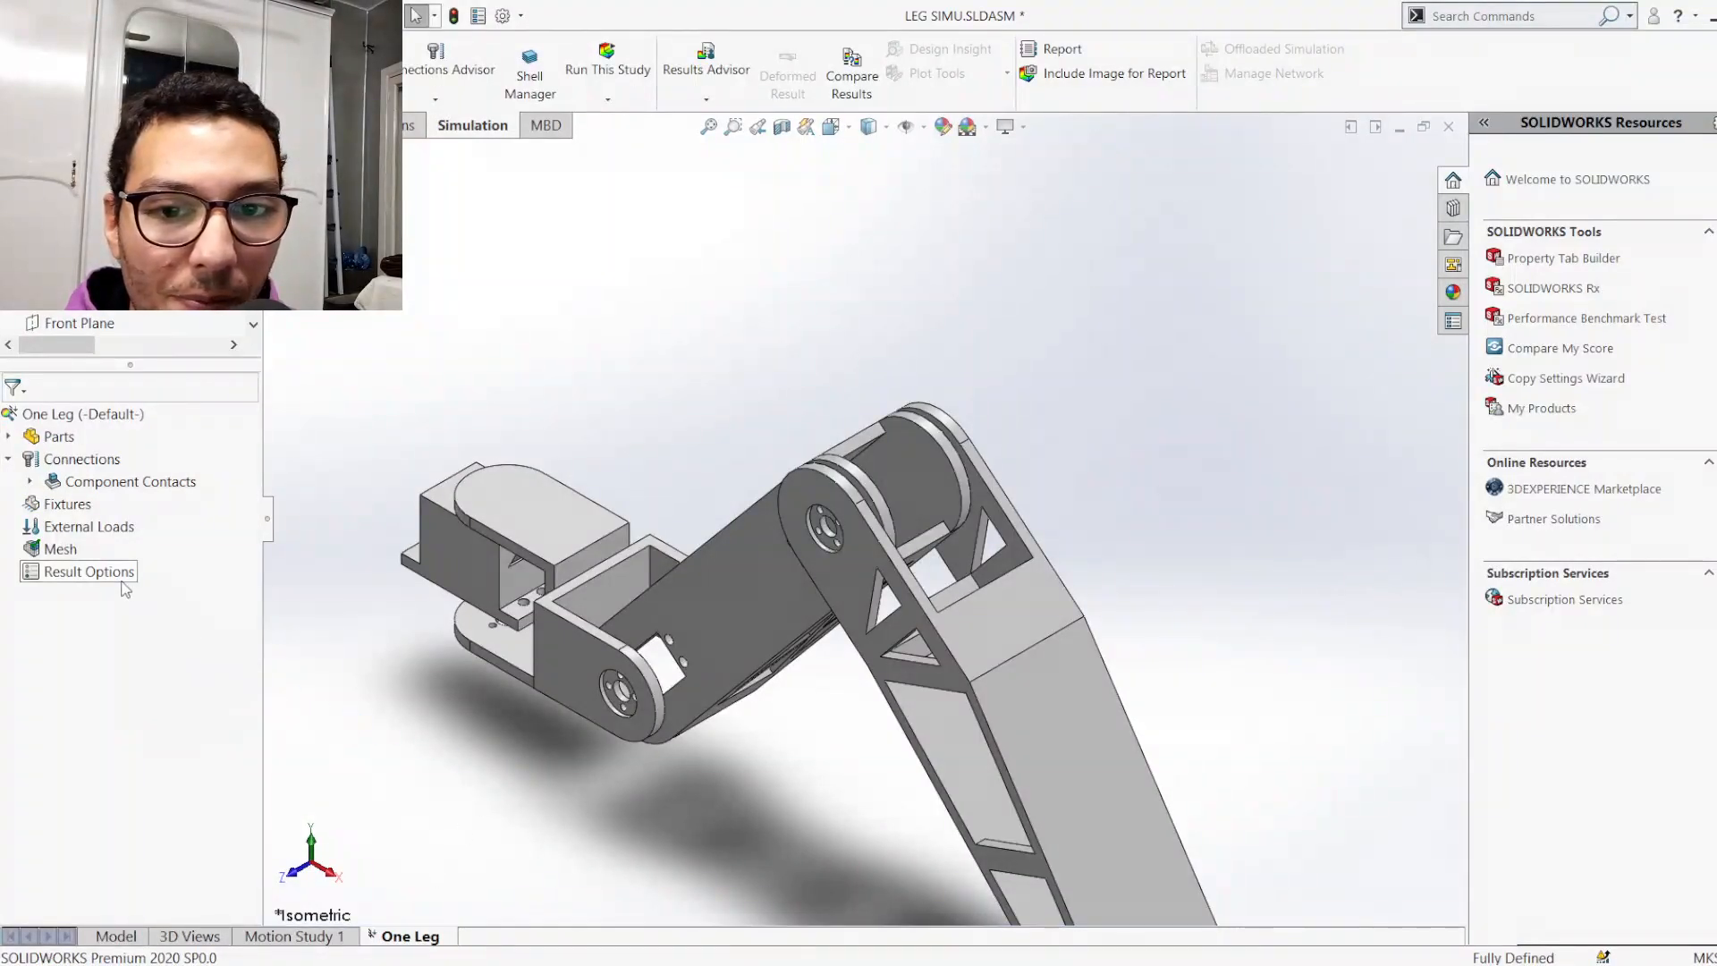
# Generate the One Leg mesh with the fine density setting and examine its triangular elements along the knee joint's edge
pyautogui.click(62, 552)
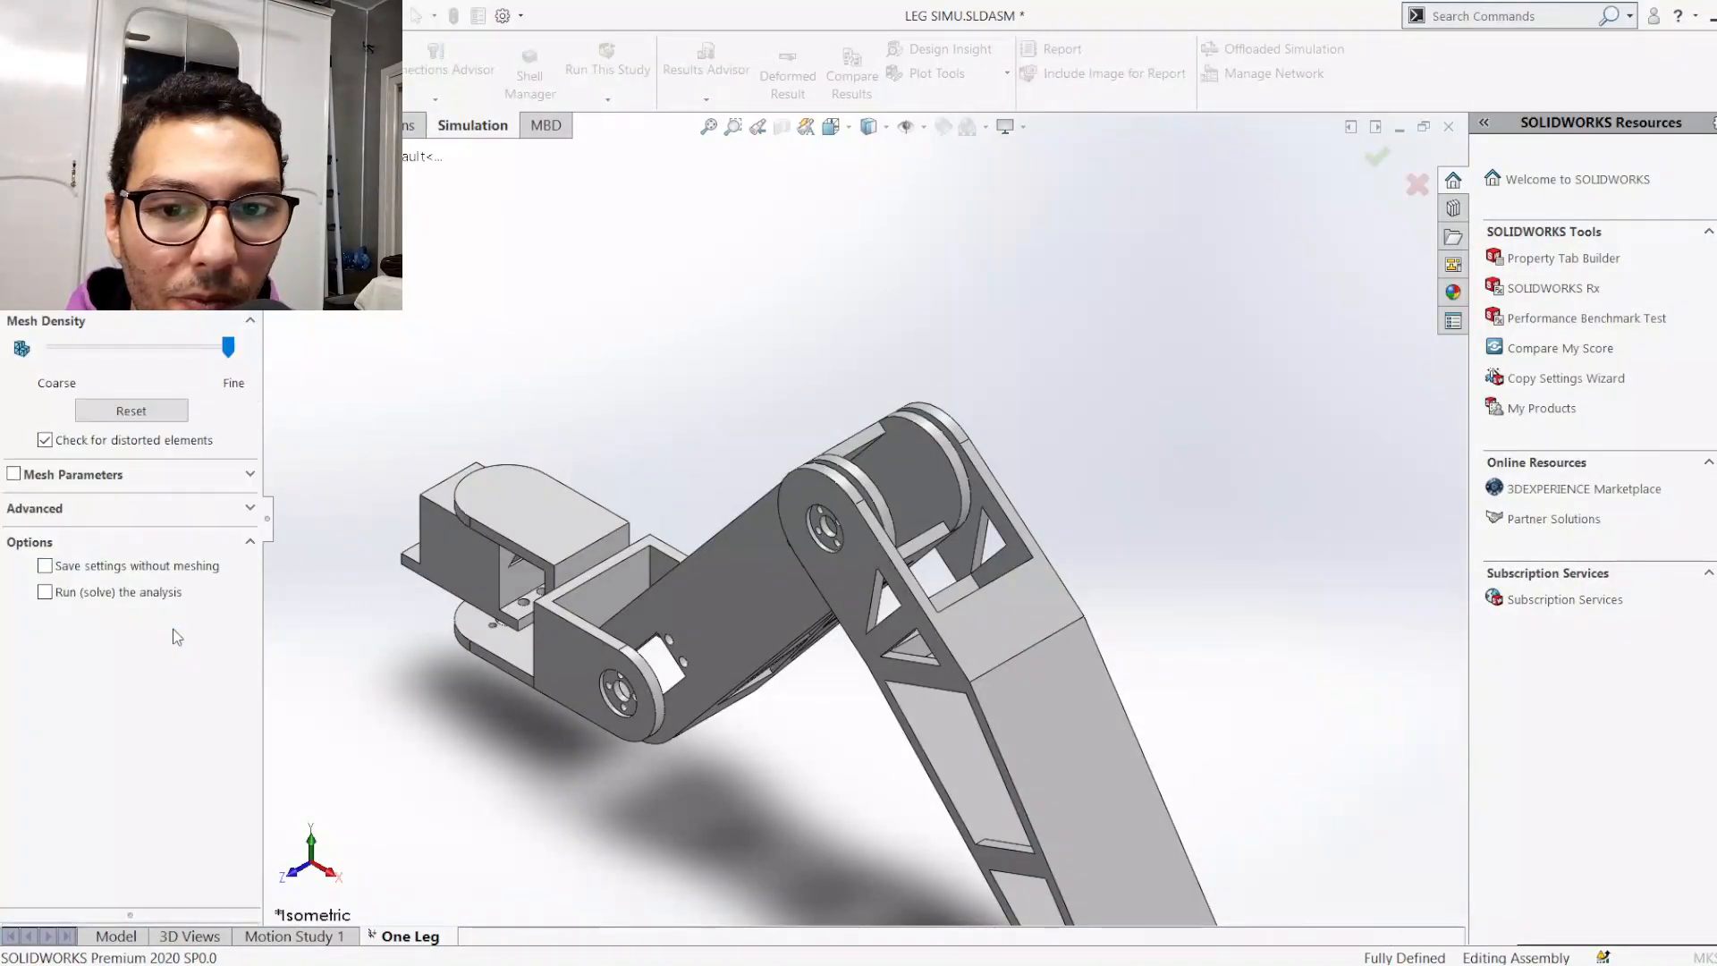
pyautogui.click(16, 215)
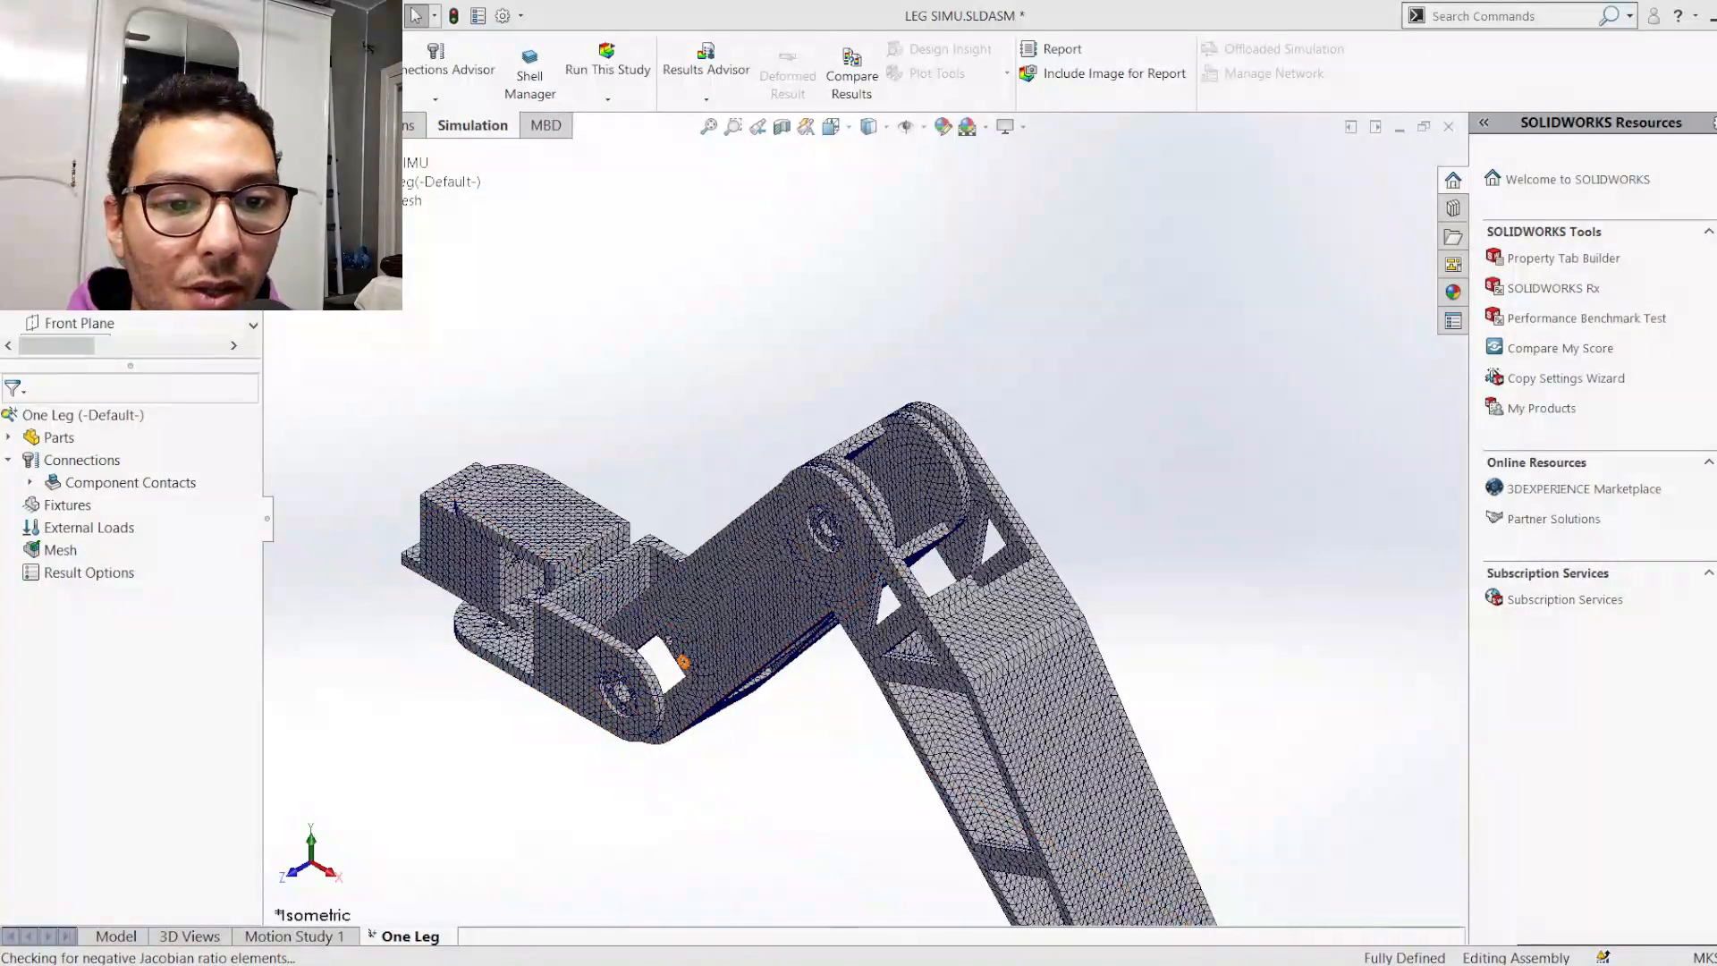
pyautogui.scroll(-10, 859, 537)
pyautogui.scroll(-10, 858, 519)
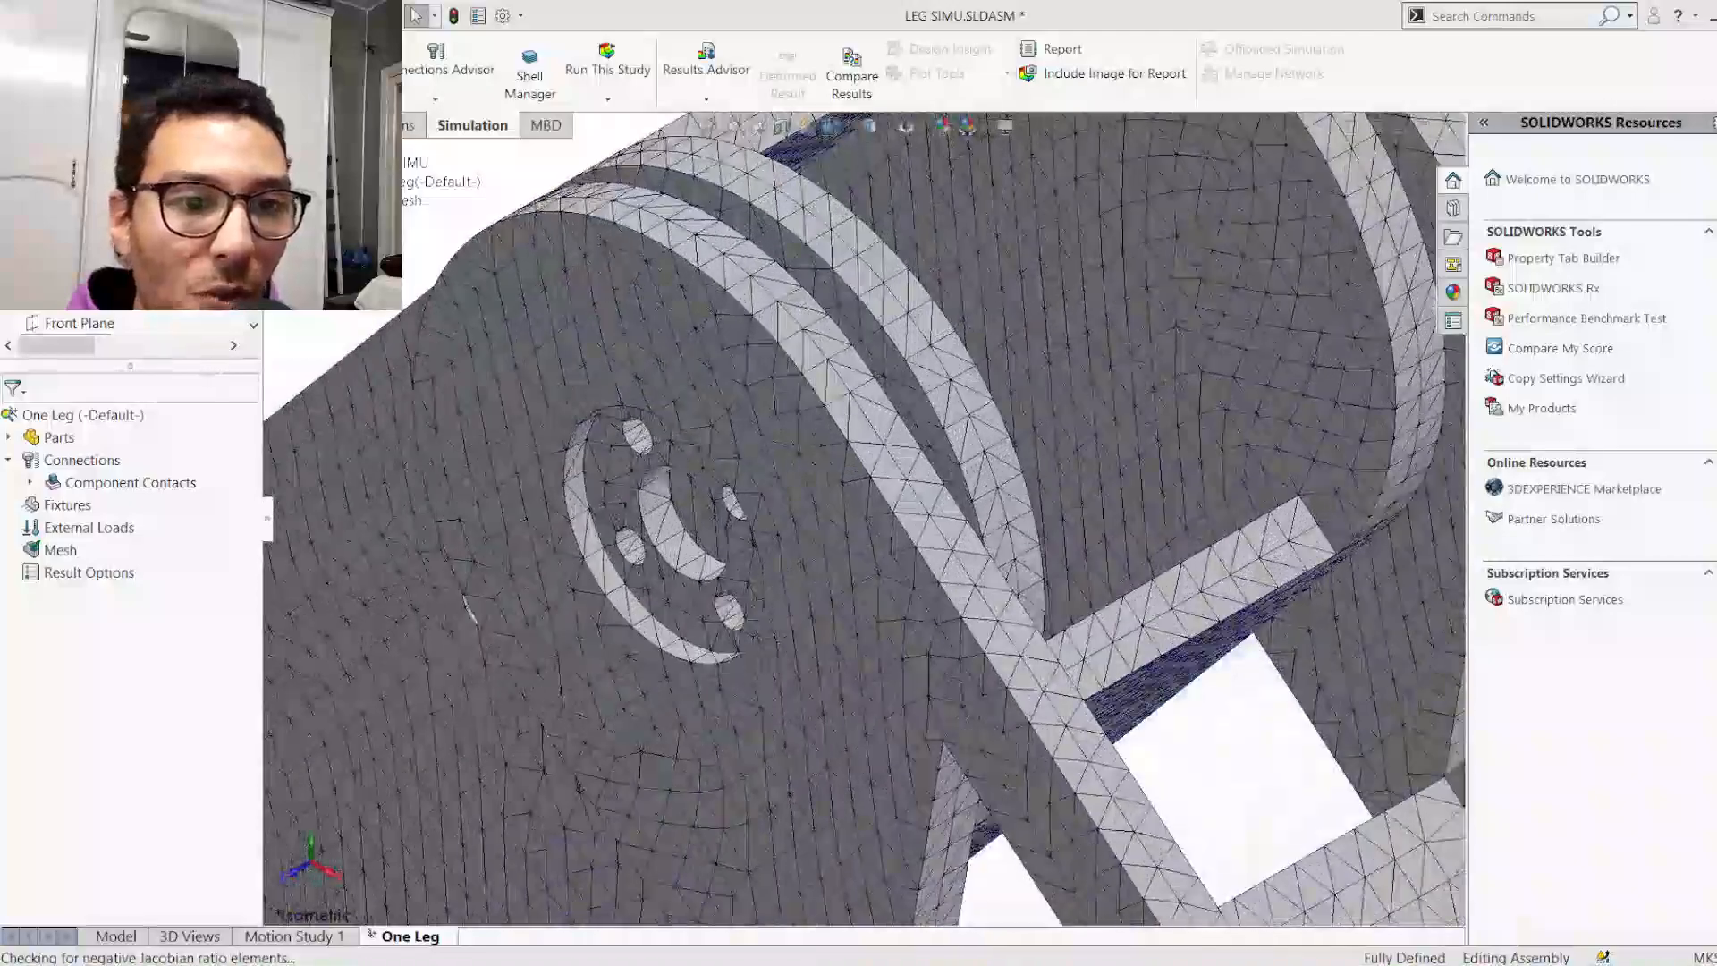
pyautogui.scroll(-3, 859, 519)
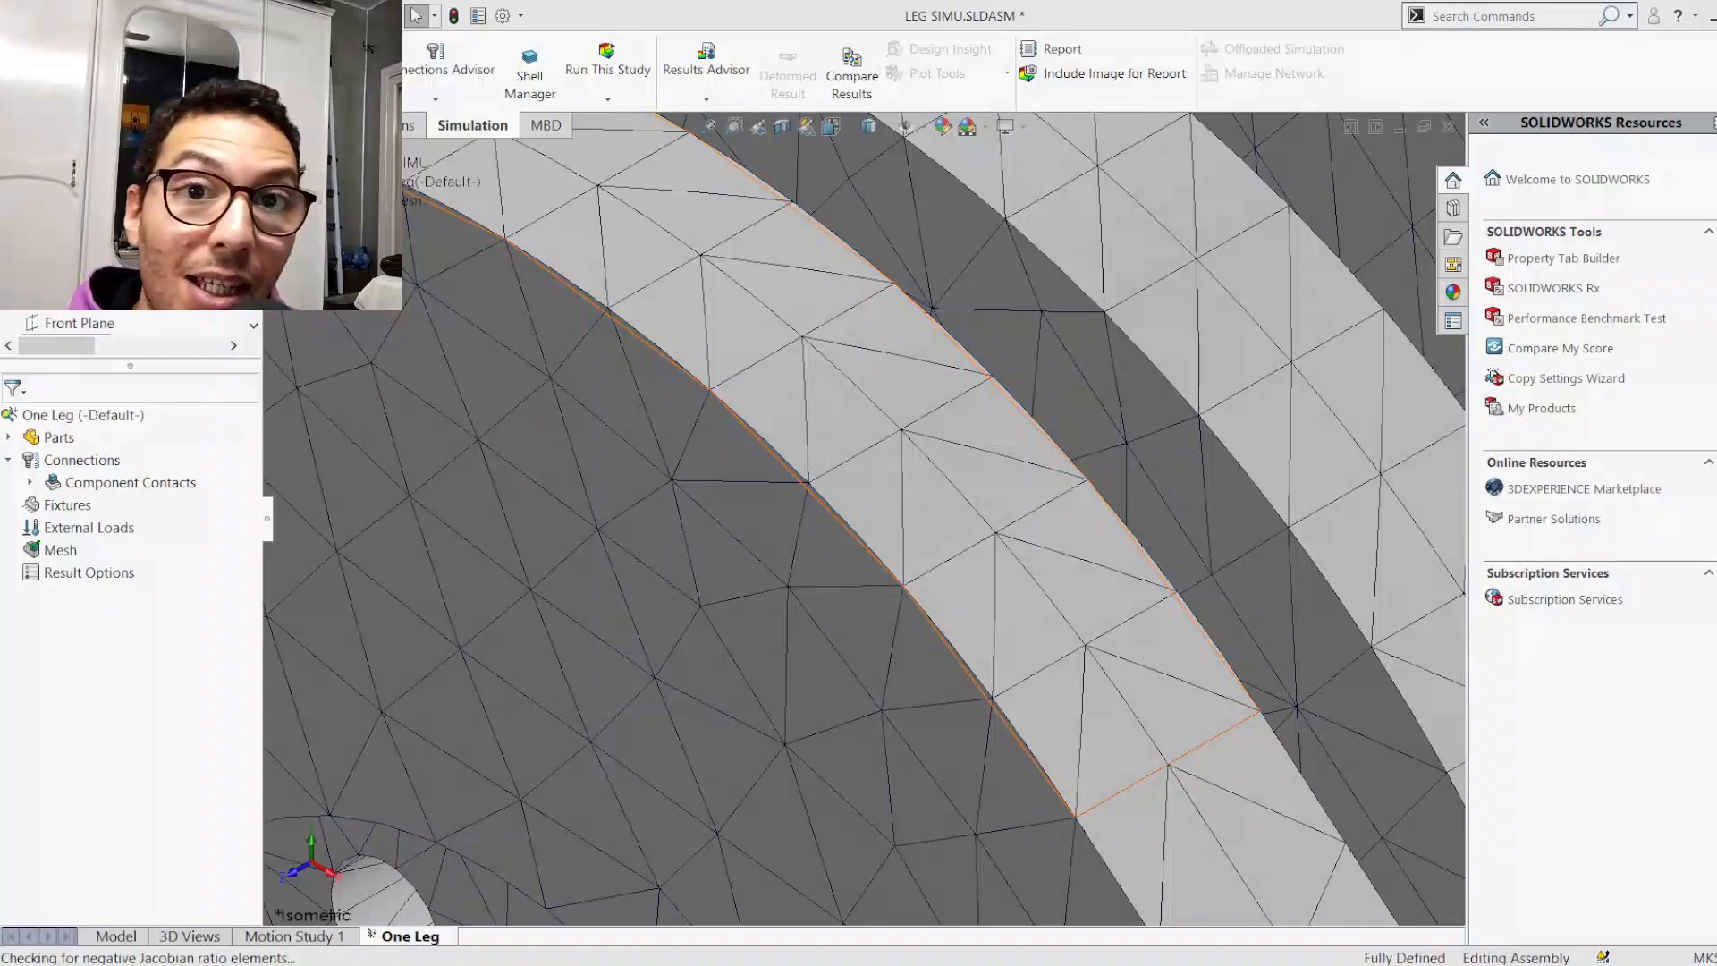
# Examine the fine mesh around the knee joint's circular recess, its screw holes and the central bore
pyautogui.scroll(2, 858, 519)
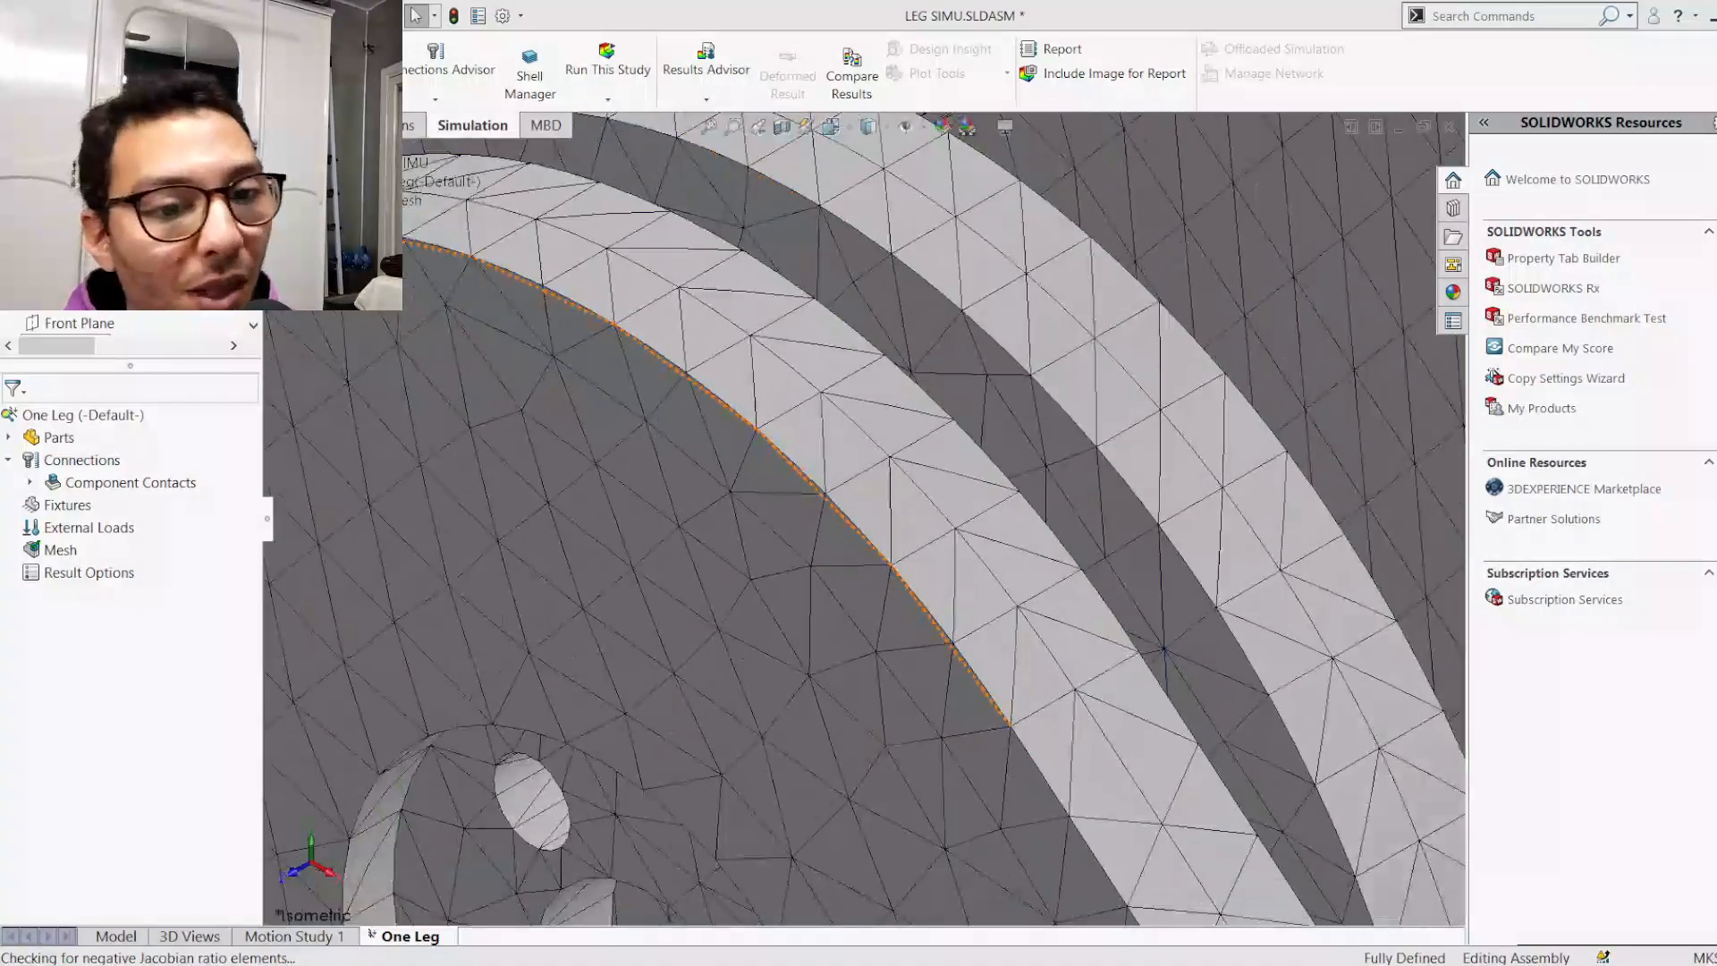
pyautogui.scroll(6, 876, 518)
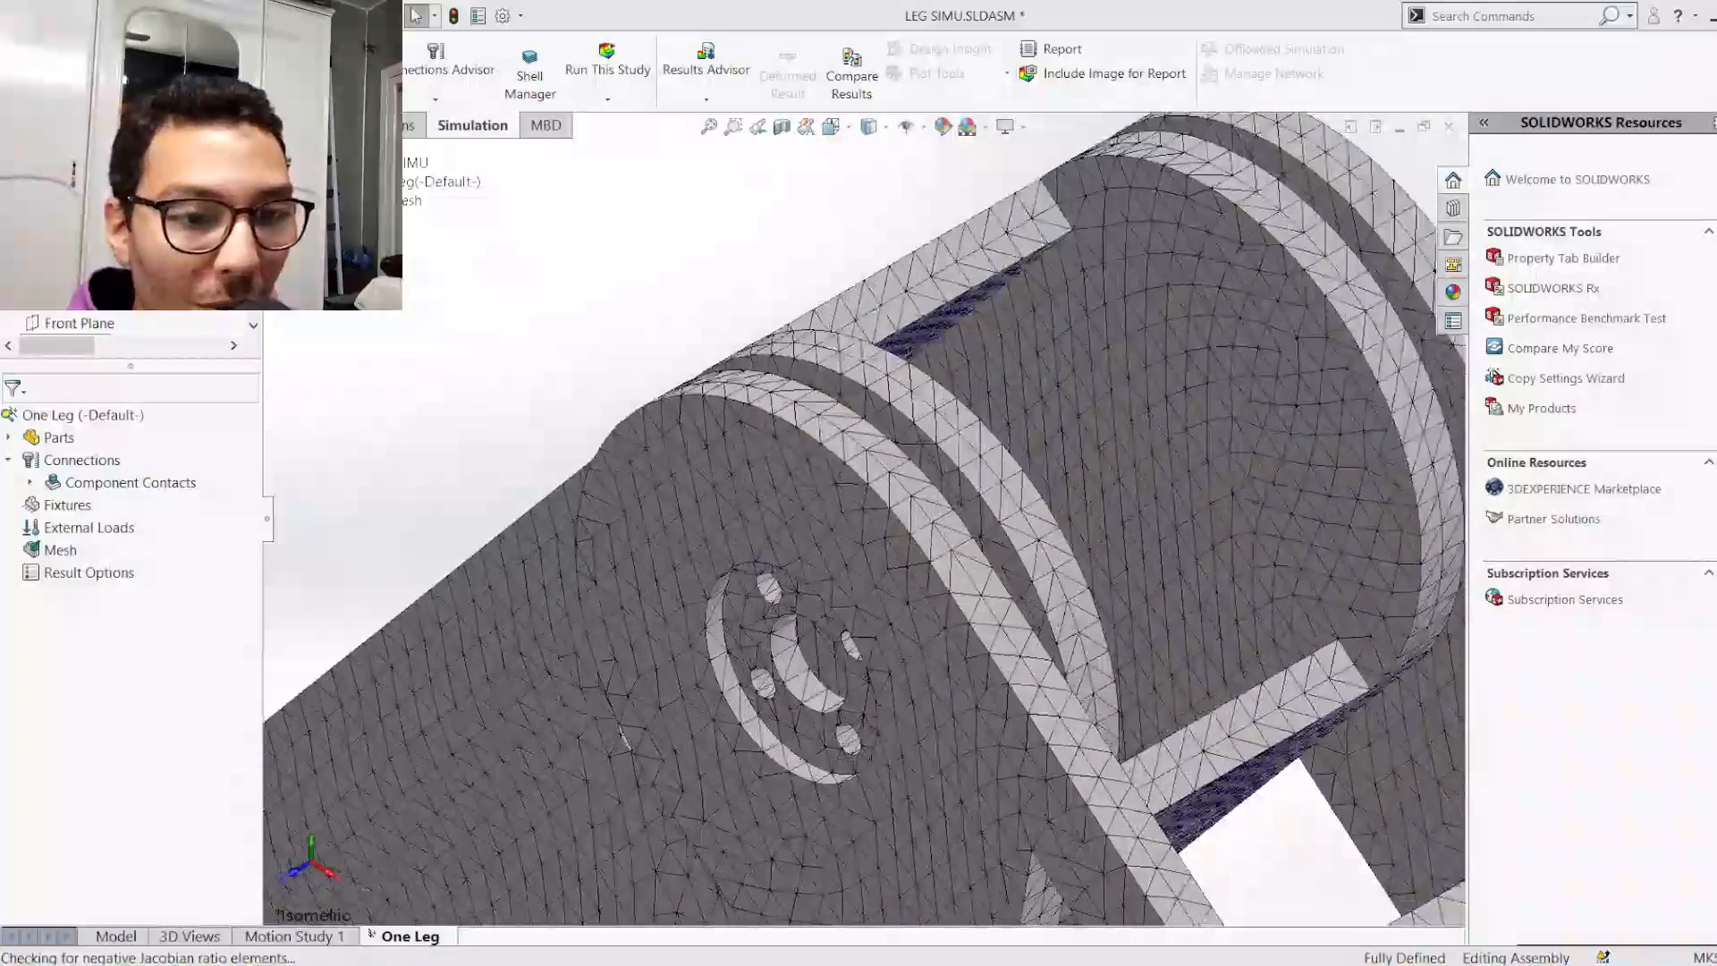
pyautogui.scroll(-6, 809, 639)
pyautogui.scroll(8, 859, 518)
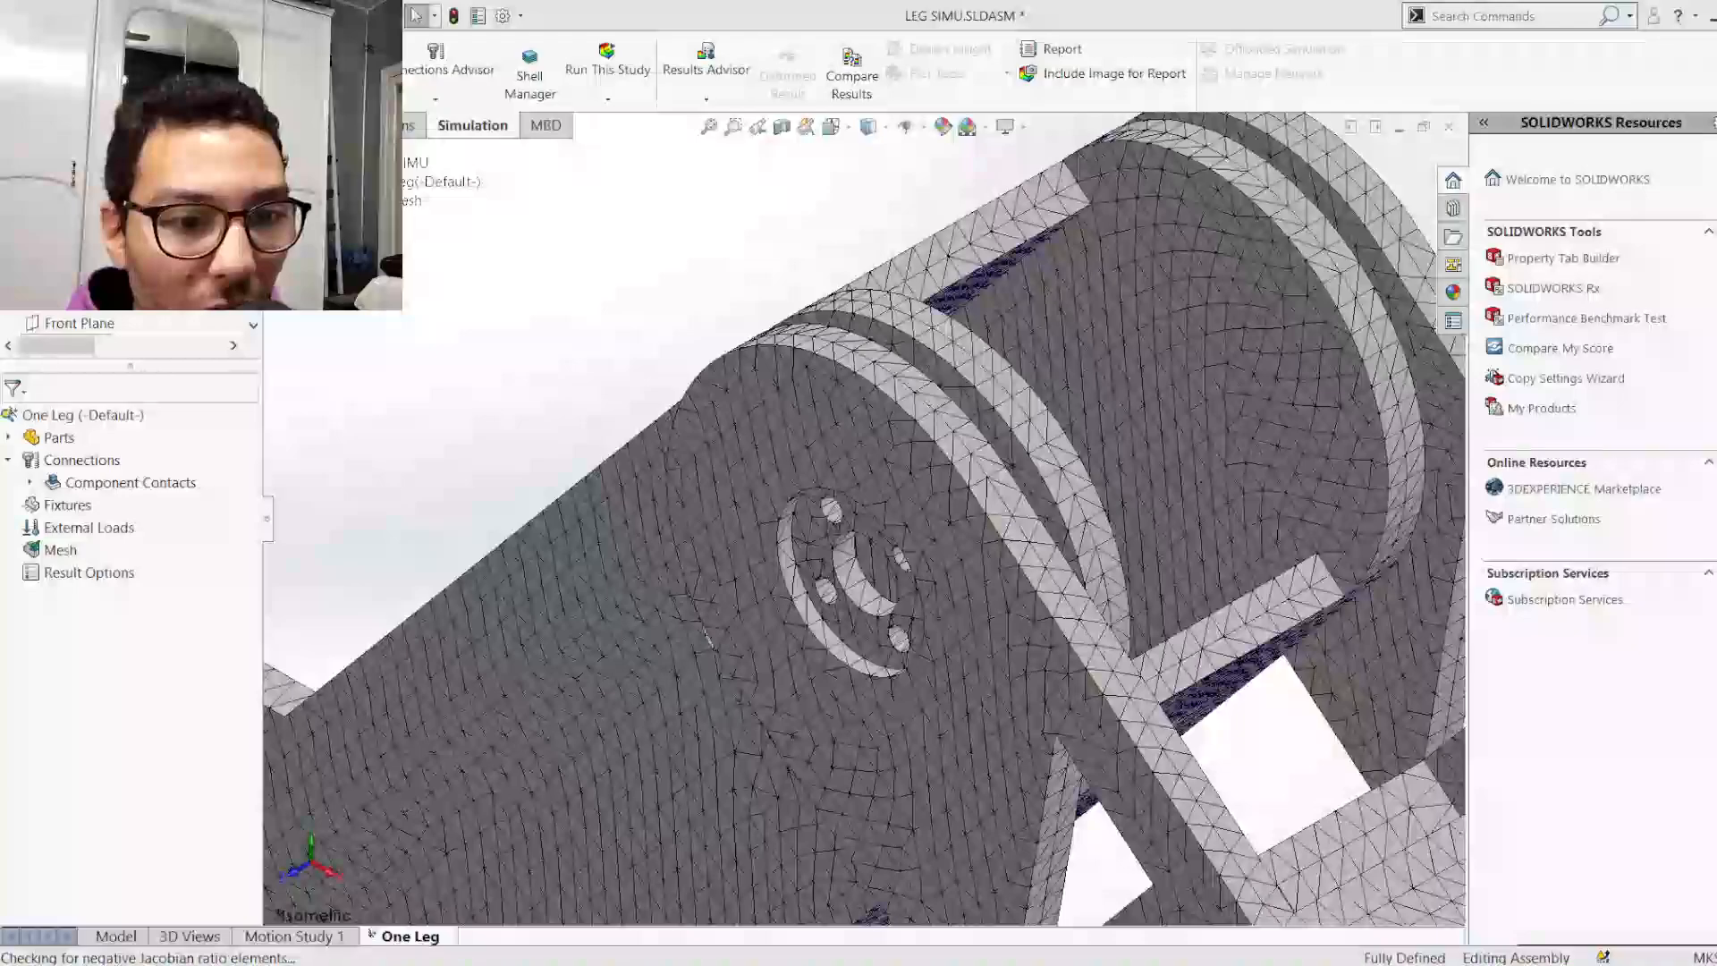
pyautogui.scroll(-3, 858, 518)
pyautogui.scroll(-8, 809, 500)
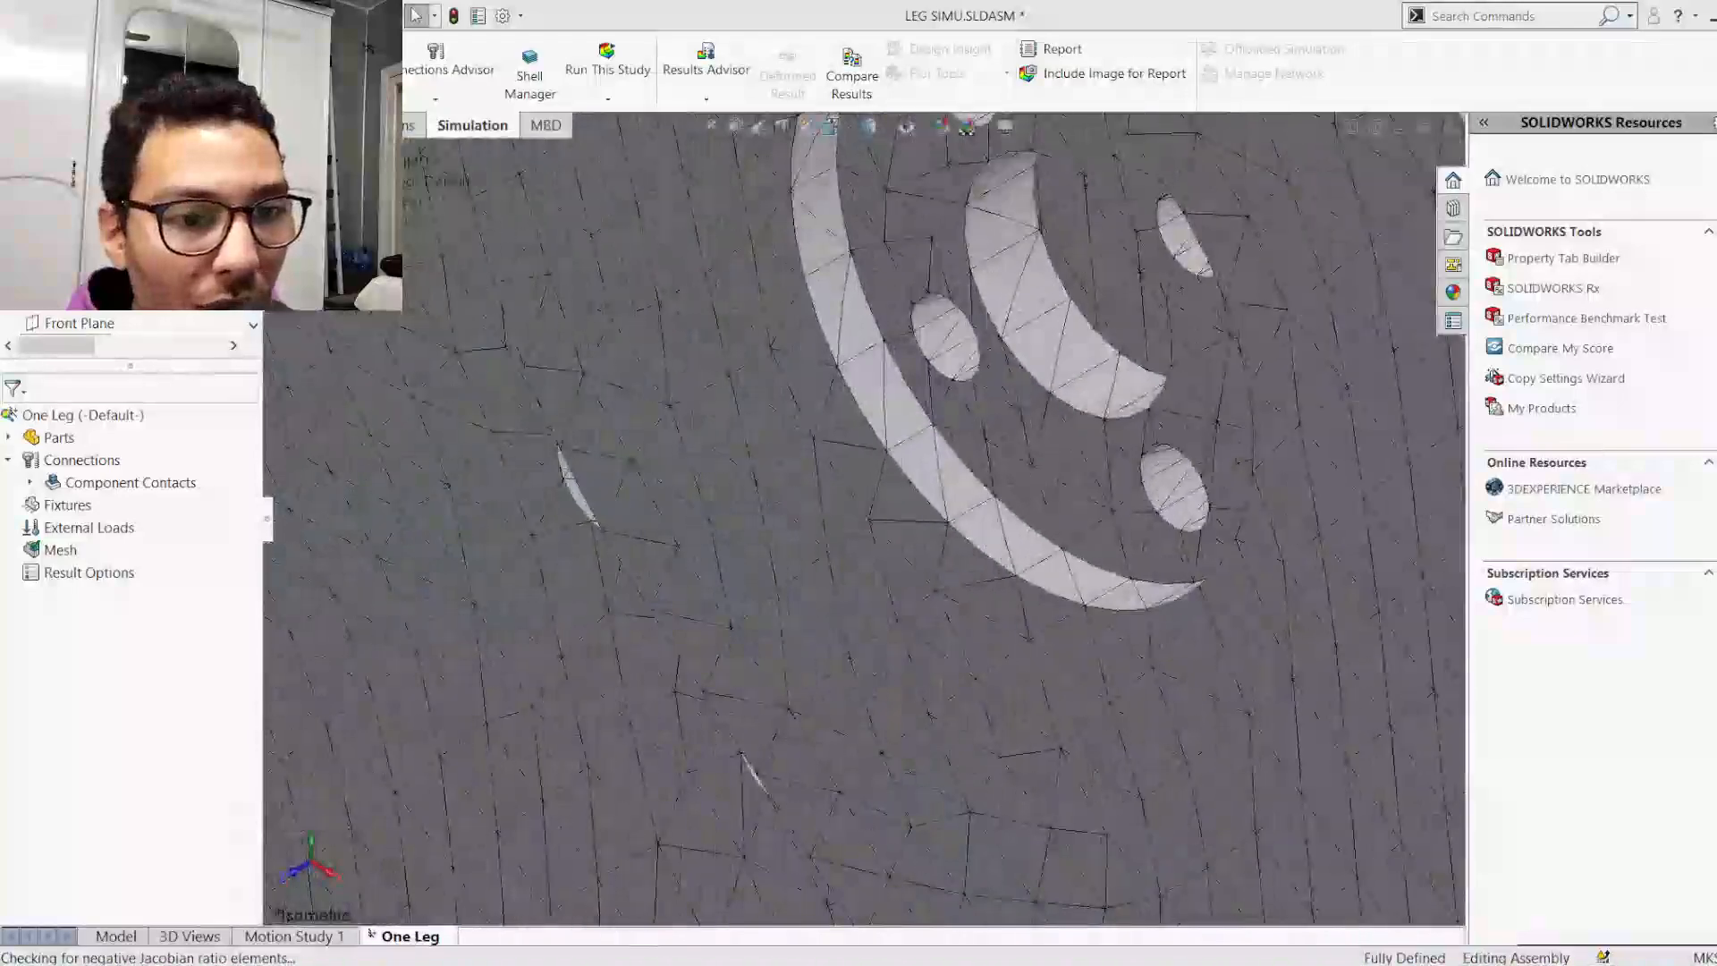
pyautogui.scroll(5, 849, 492)
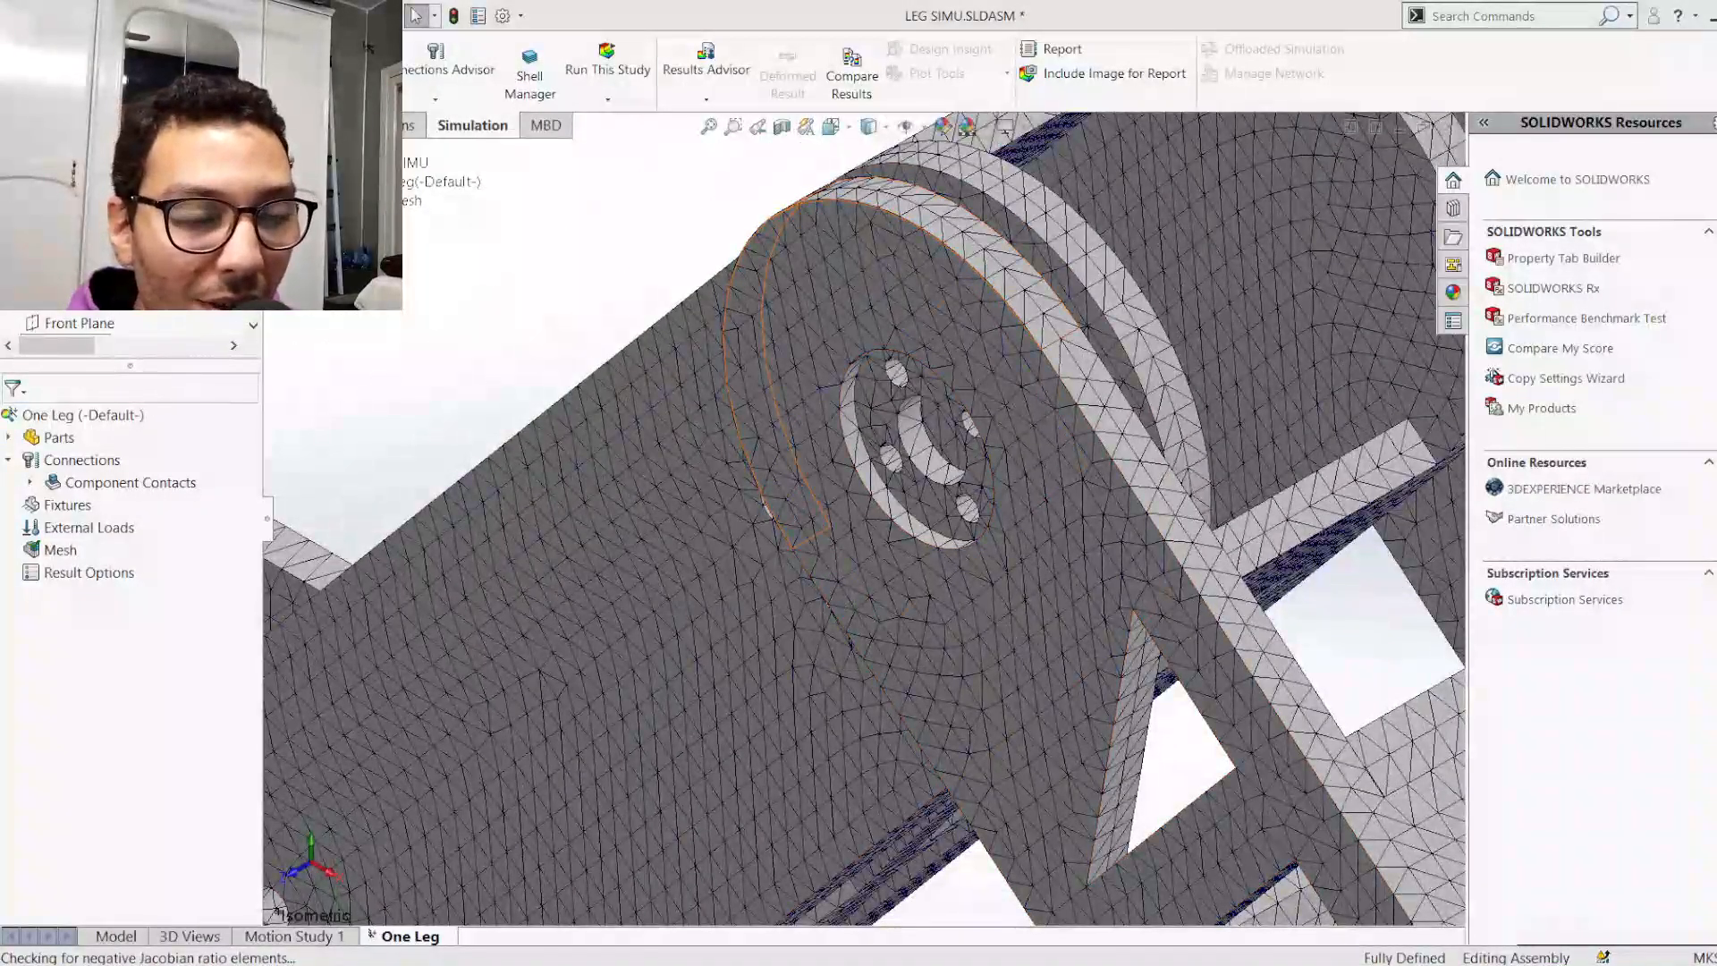
pyautogui.scroll(-6, 915, 370)
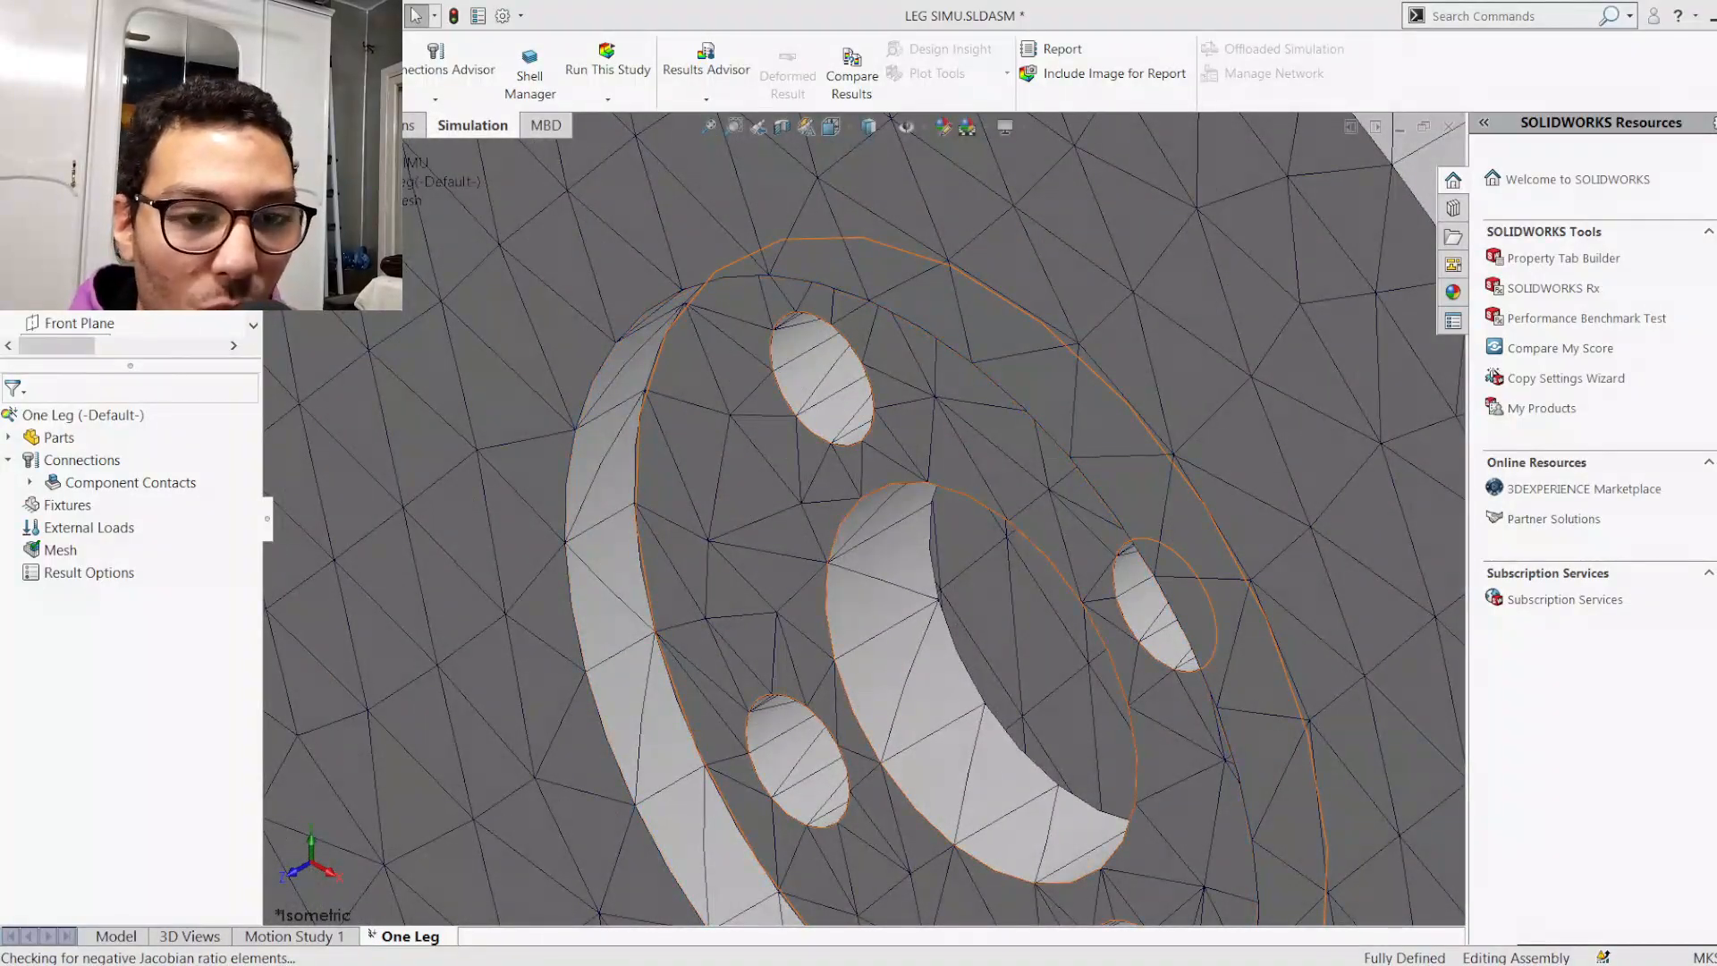
pyautogui.scroll(8, 864, 519)
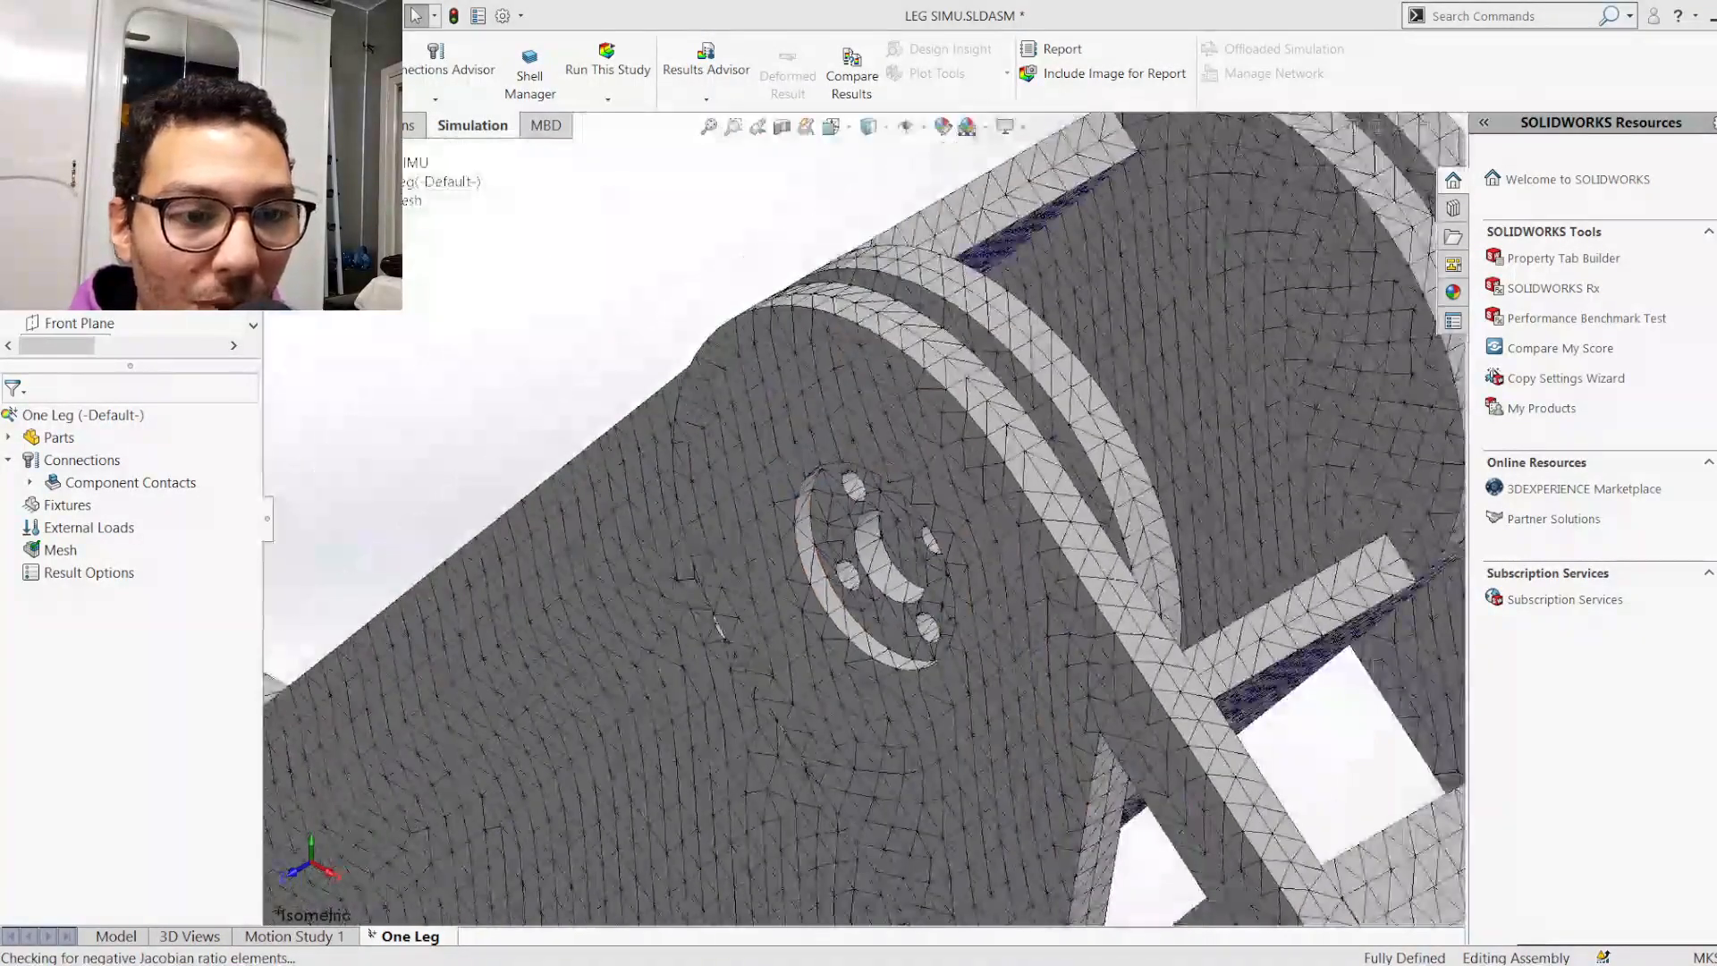
pyautogui.scroll(-5, 845, 494)
pyautogui.scroll(-6, 875, 486)
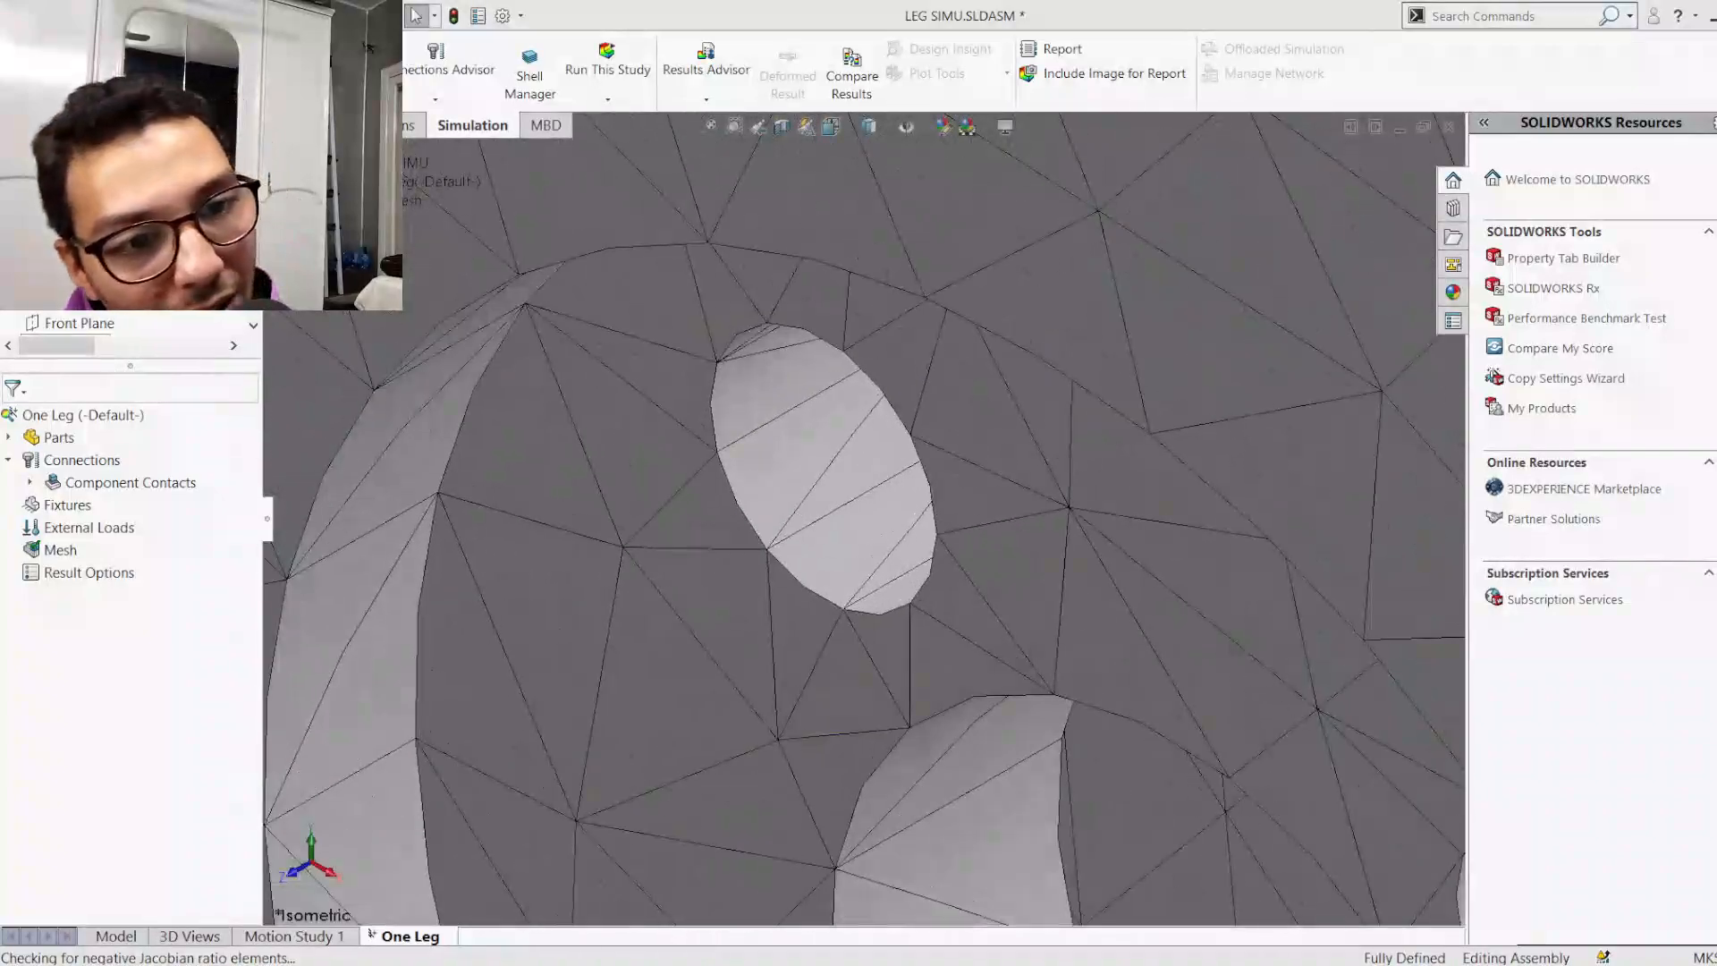
pyautogui.scroll(10, 858, 501)
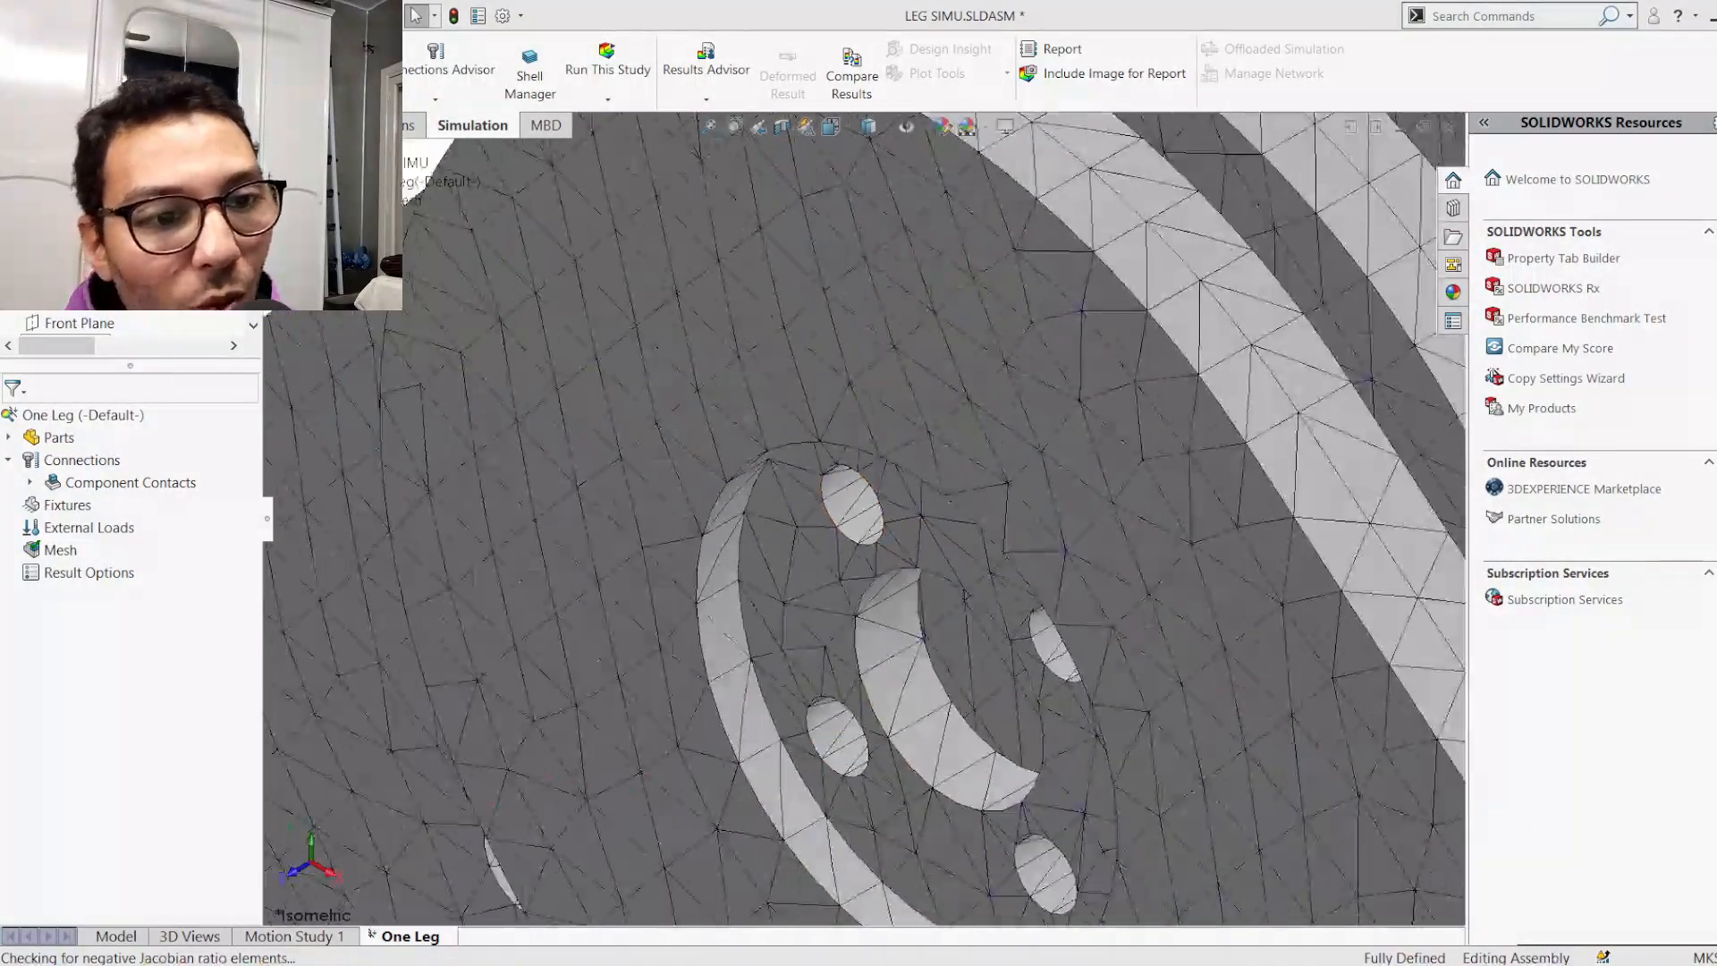
pyautogui.scroll(-3, 749, 771)
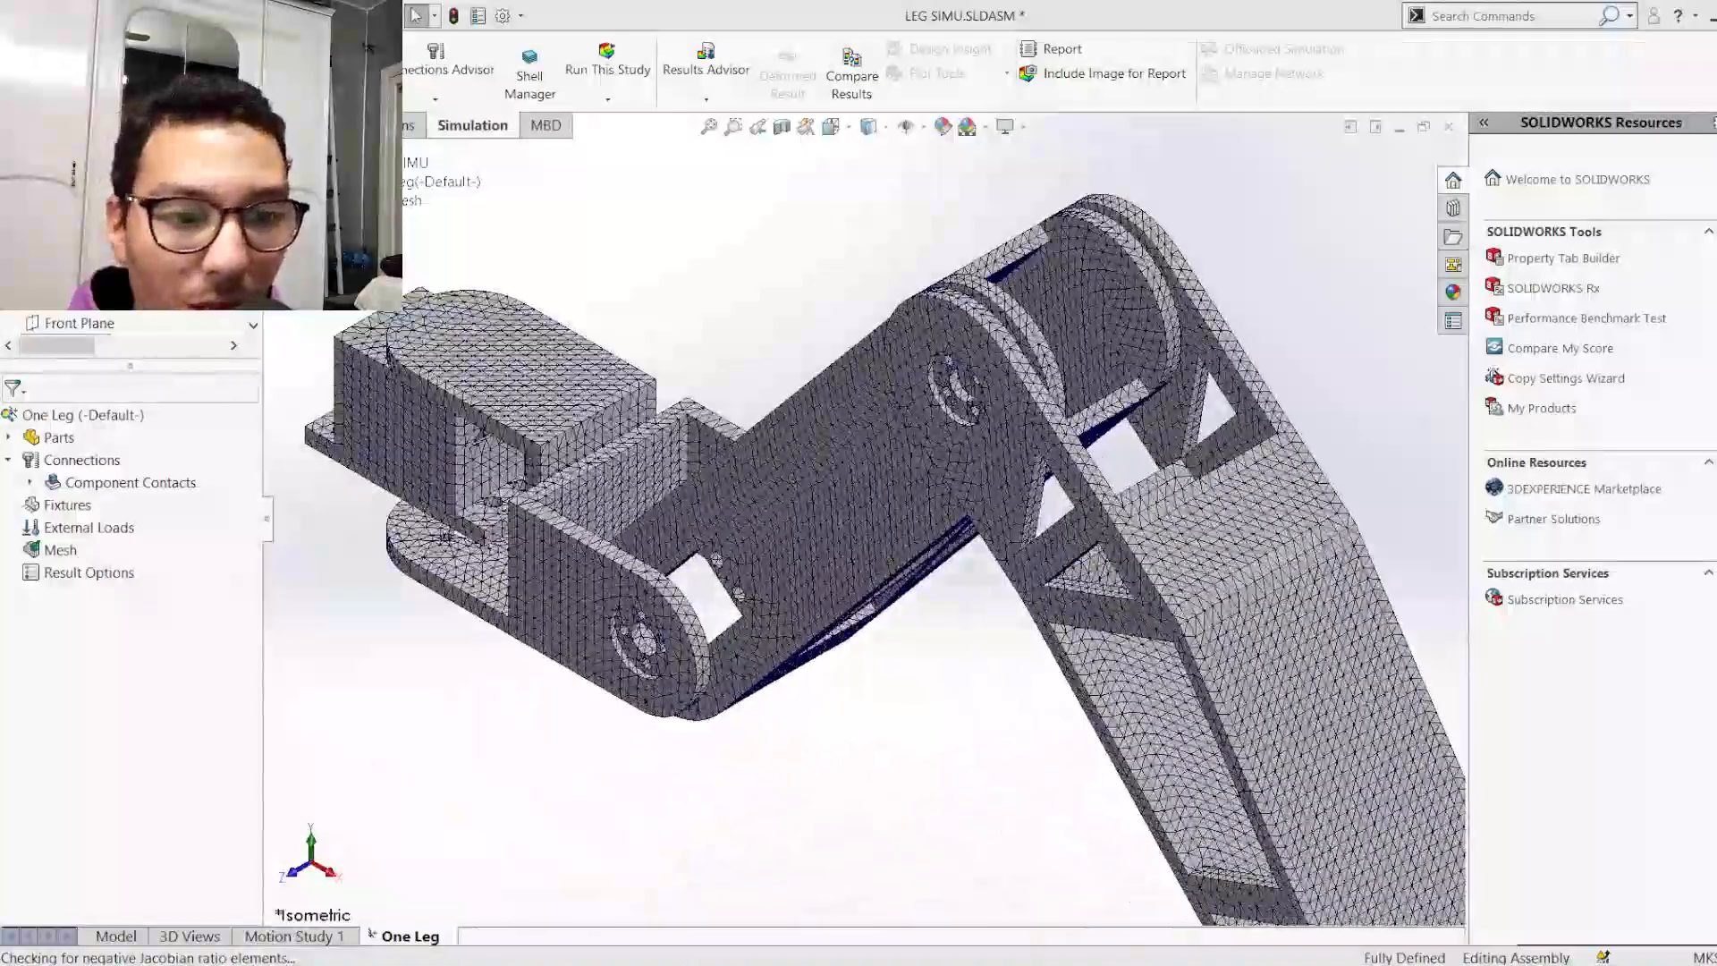
# Examine the mesh on the lower leg's tip and over the complete leg
pyautogui.scroll(3, 720, 599)
pyautogui.scroll(-3, 1038, 733)
pyautogui.scroll(3, 831, 232)
pyautogui.scroll(-6, 1091, 773)
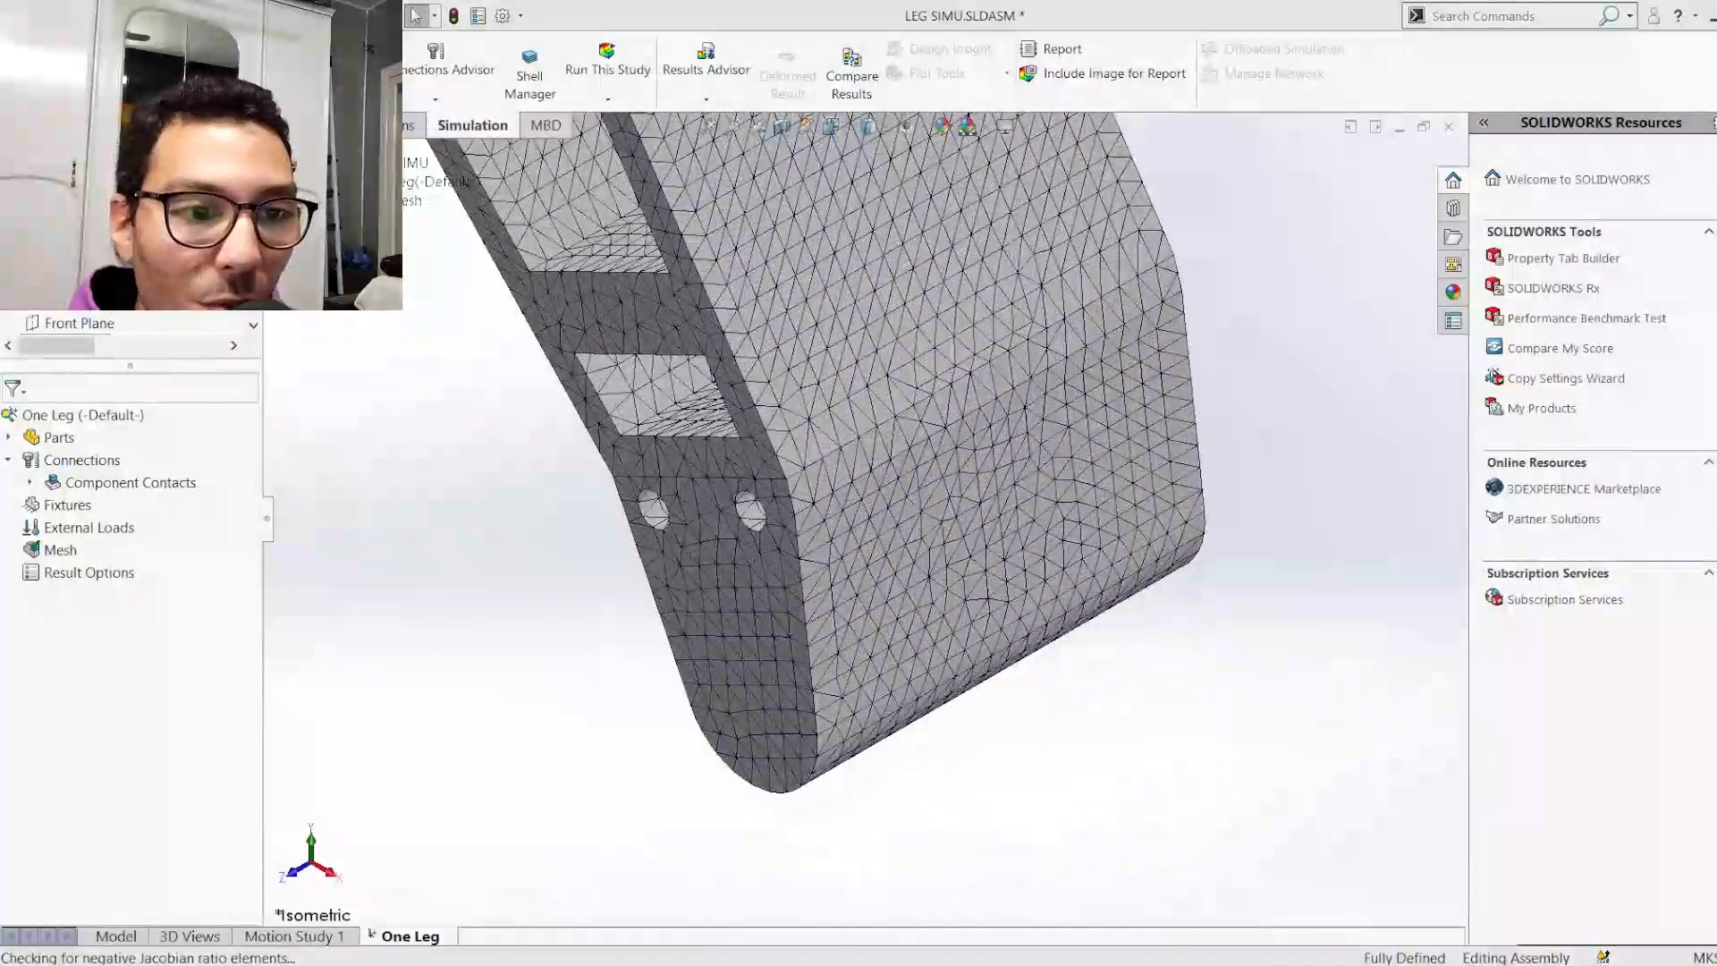
pyautogui.scroll(8, 805, 429)
pyautogui.scroll(-5, 594, 251)
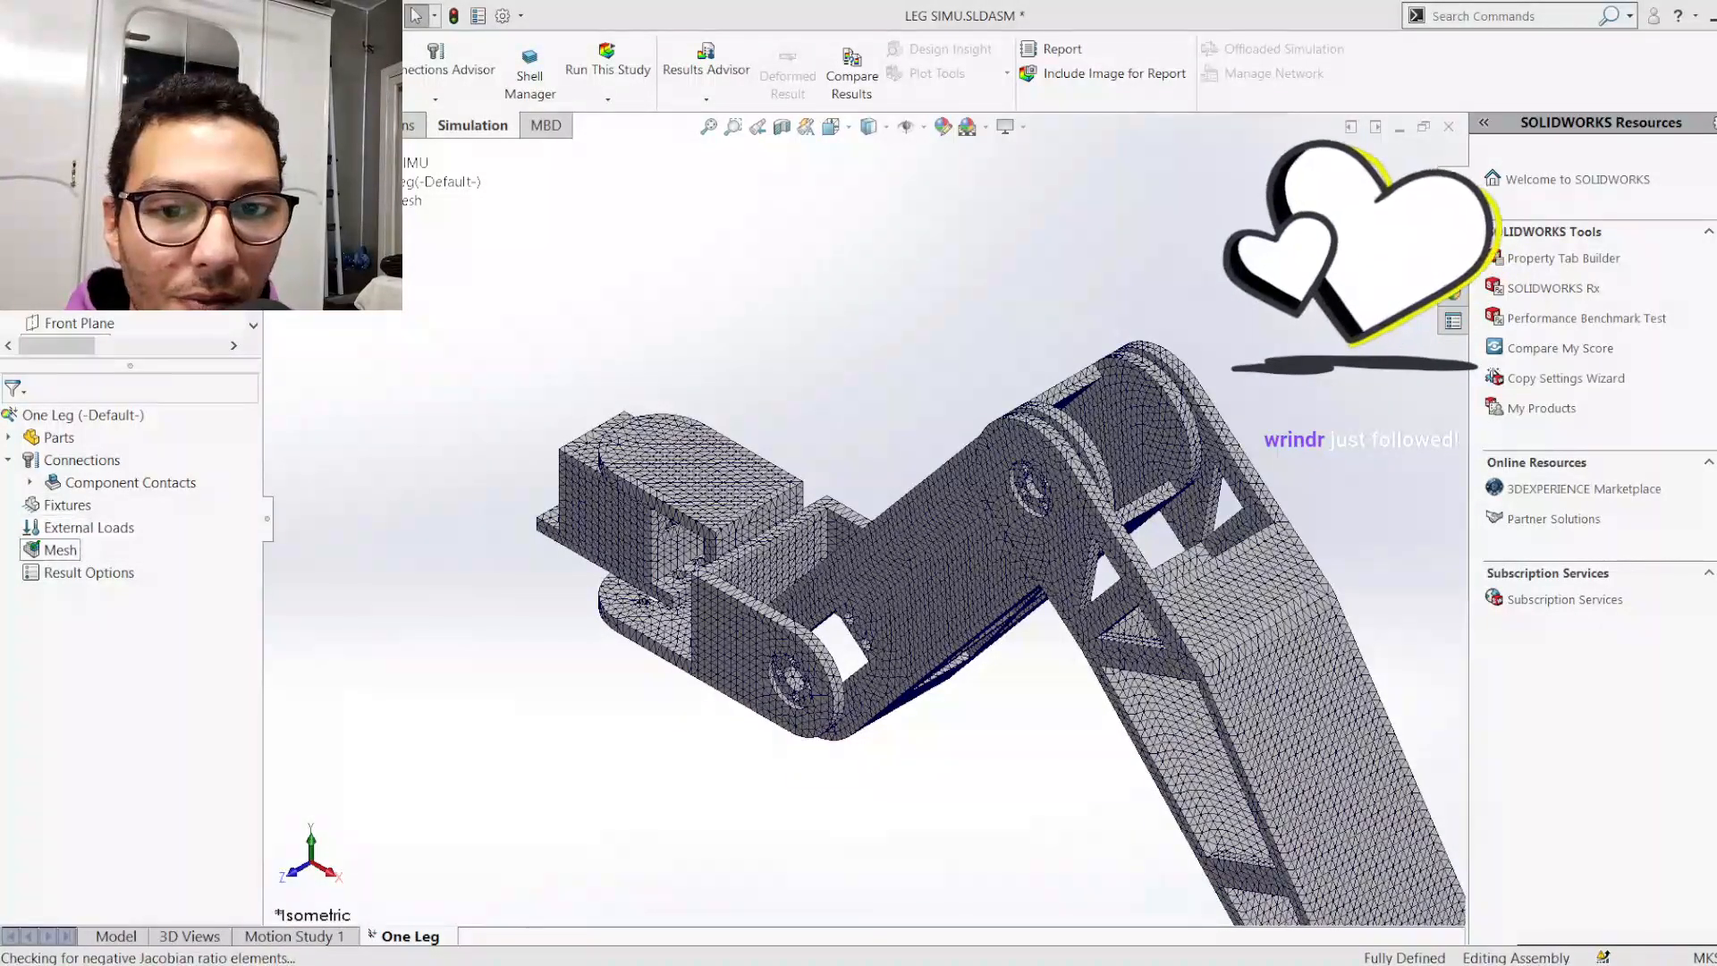
pyautogui.scroll(6, 872, 519)
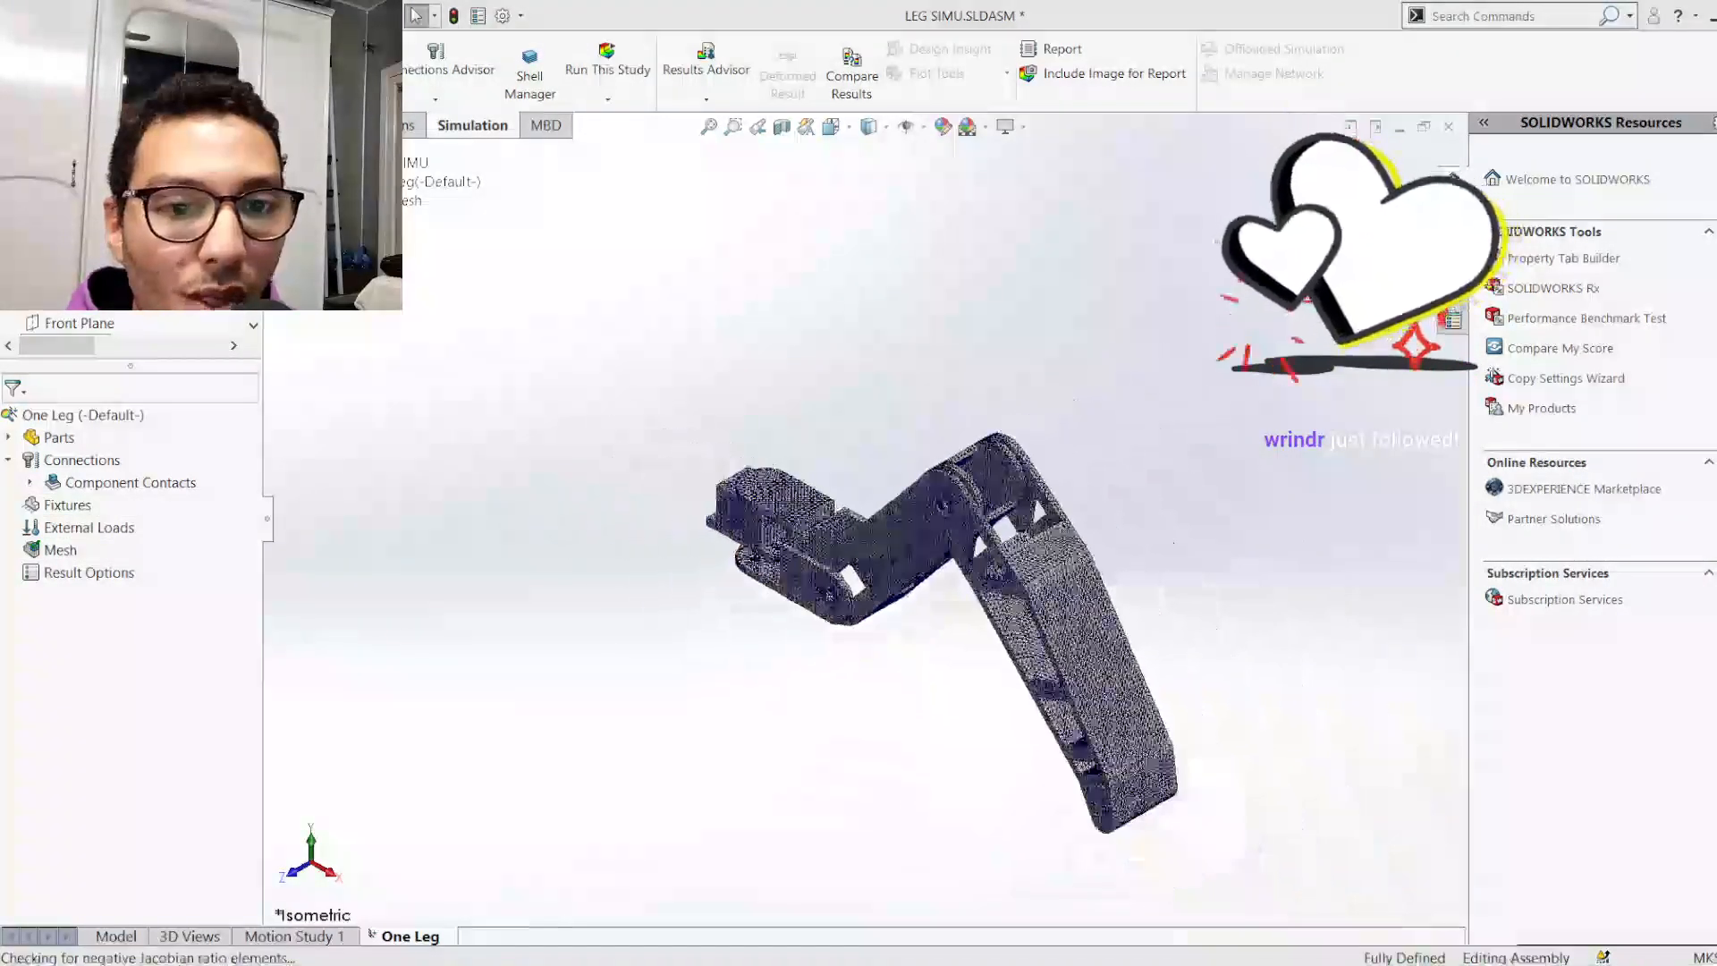
pyautogui.scroll(-3, 997, 705)
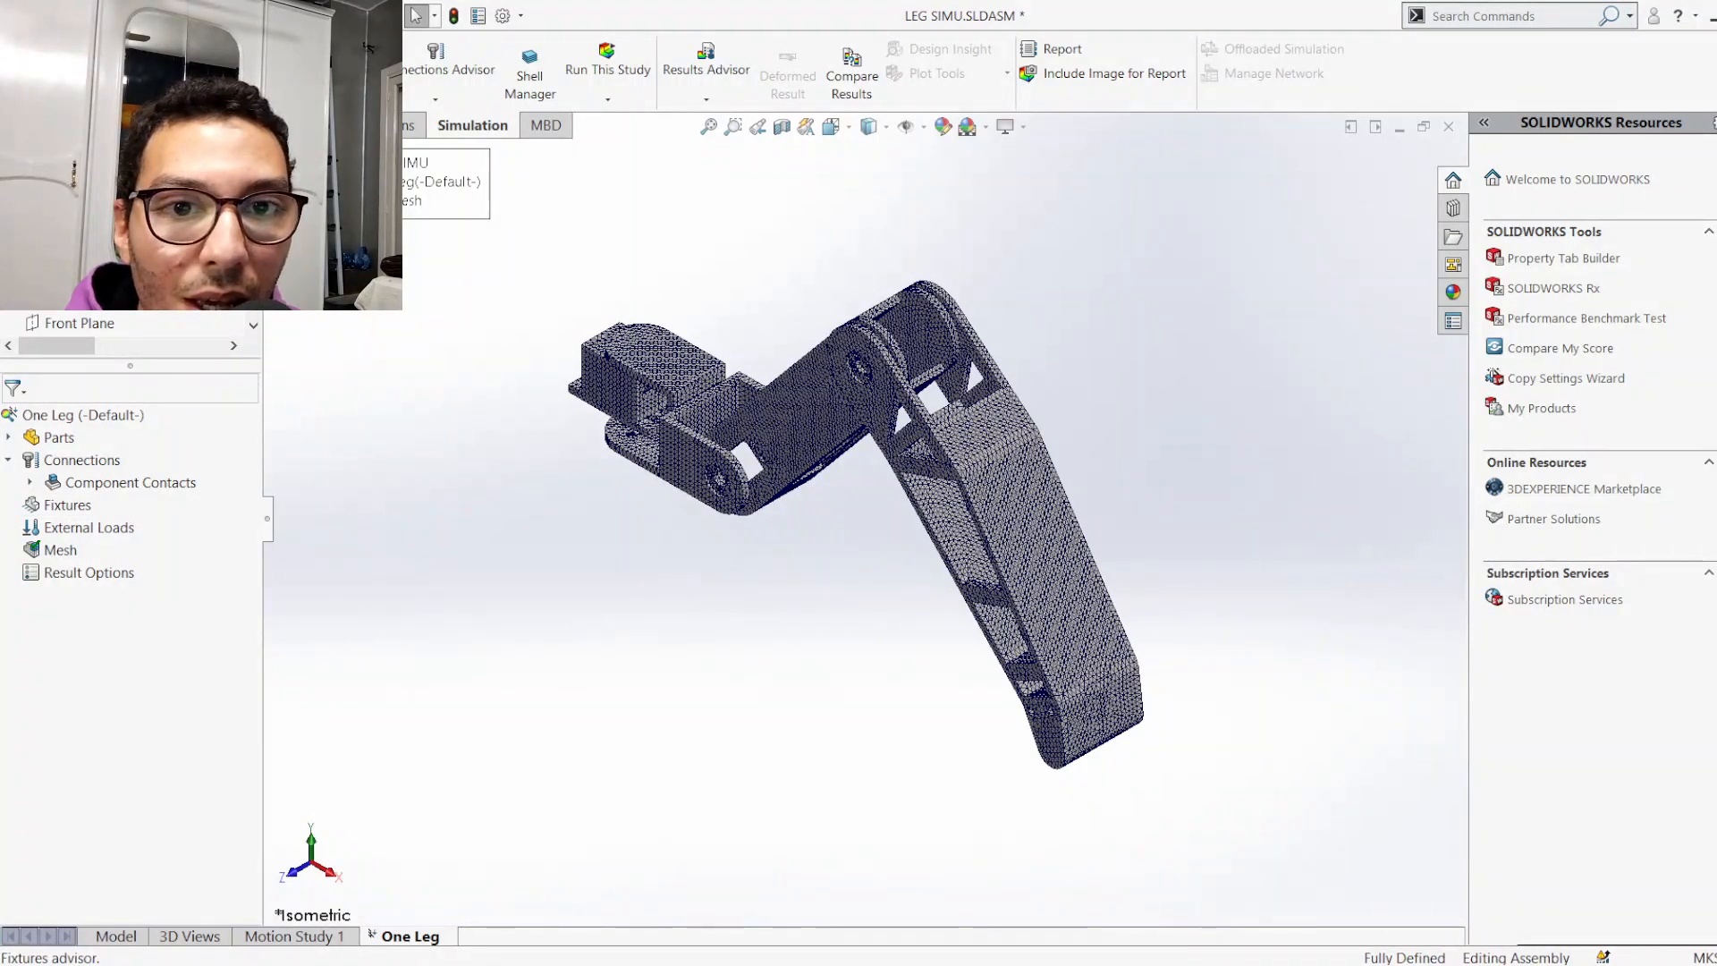
# Apply a Fixed Geometry fixture to the rounded bottom face of the leg tip
pyautogui.click(192, 141)
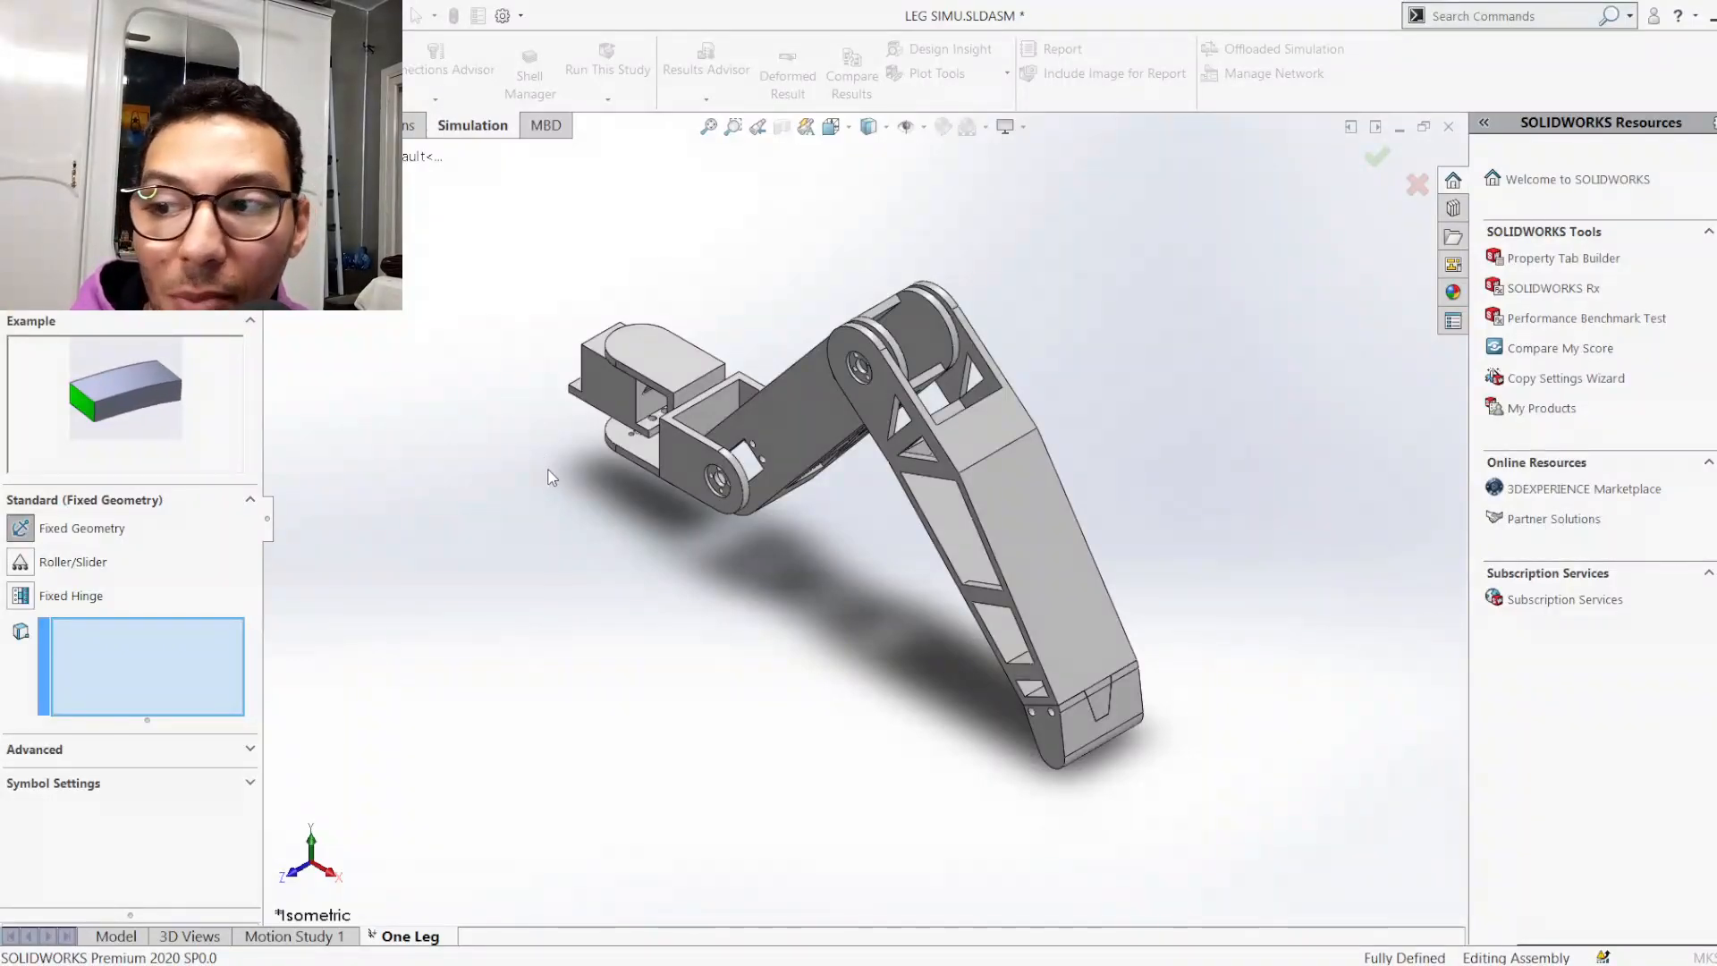
pyautogui.click(653, 476)
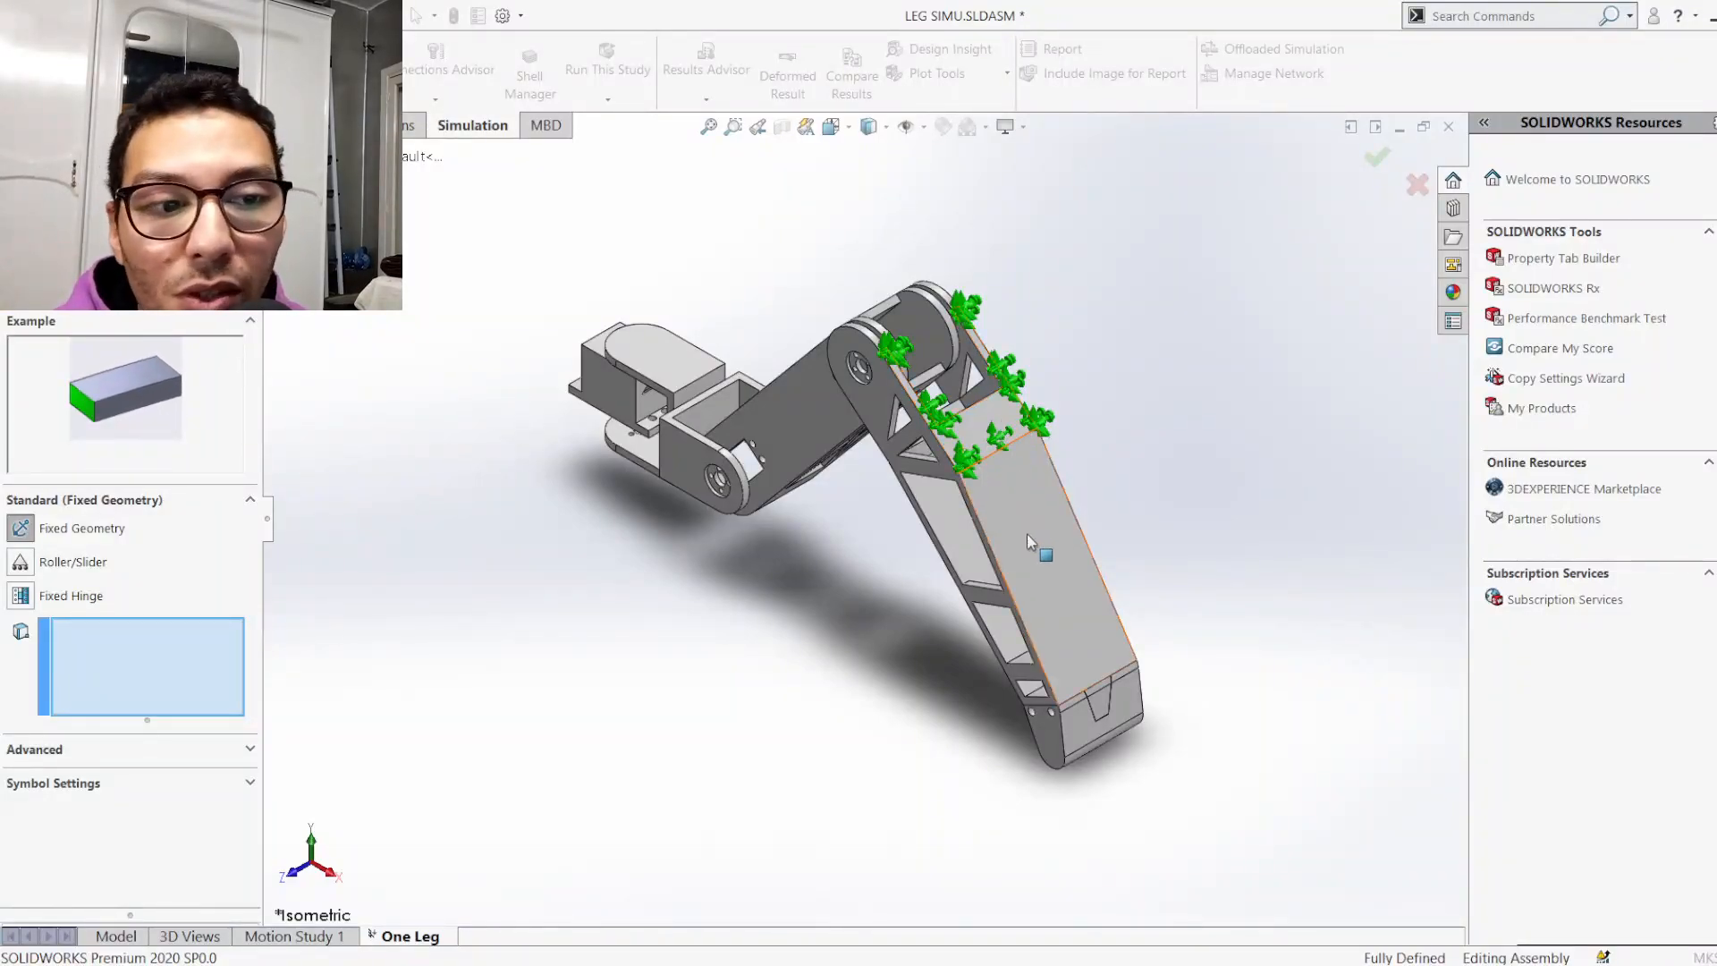
pyautogui.moveTo(1123, 819); pyautogui.dragTo(1006, 590, button='middle')
pyautogui.scroll(-6, 1004, 594)
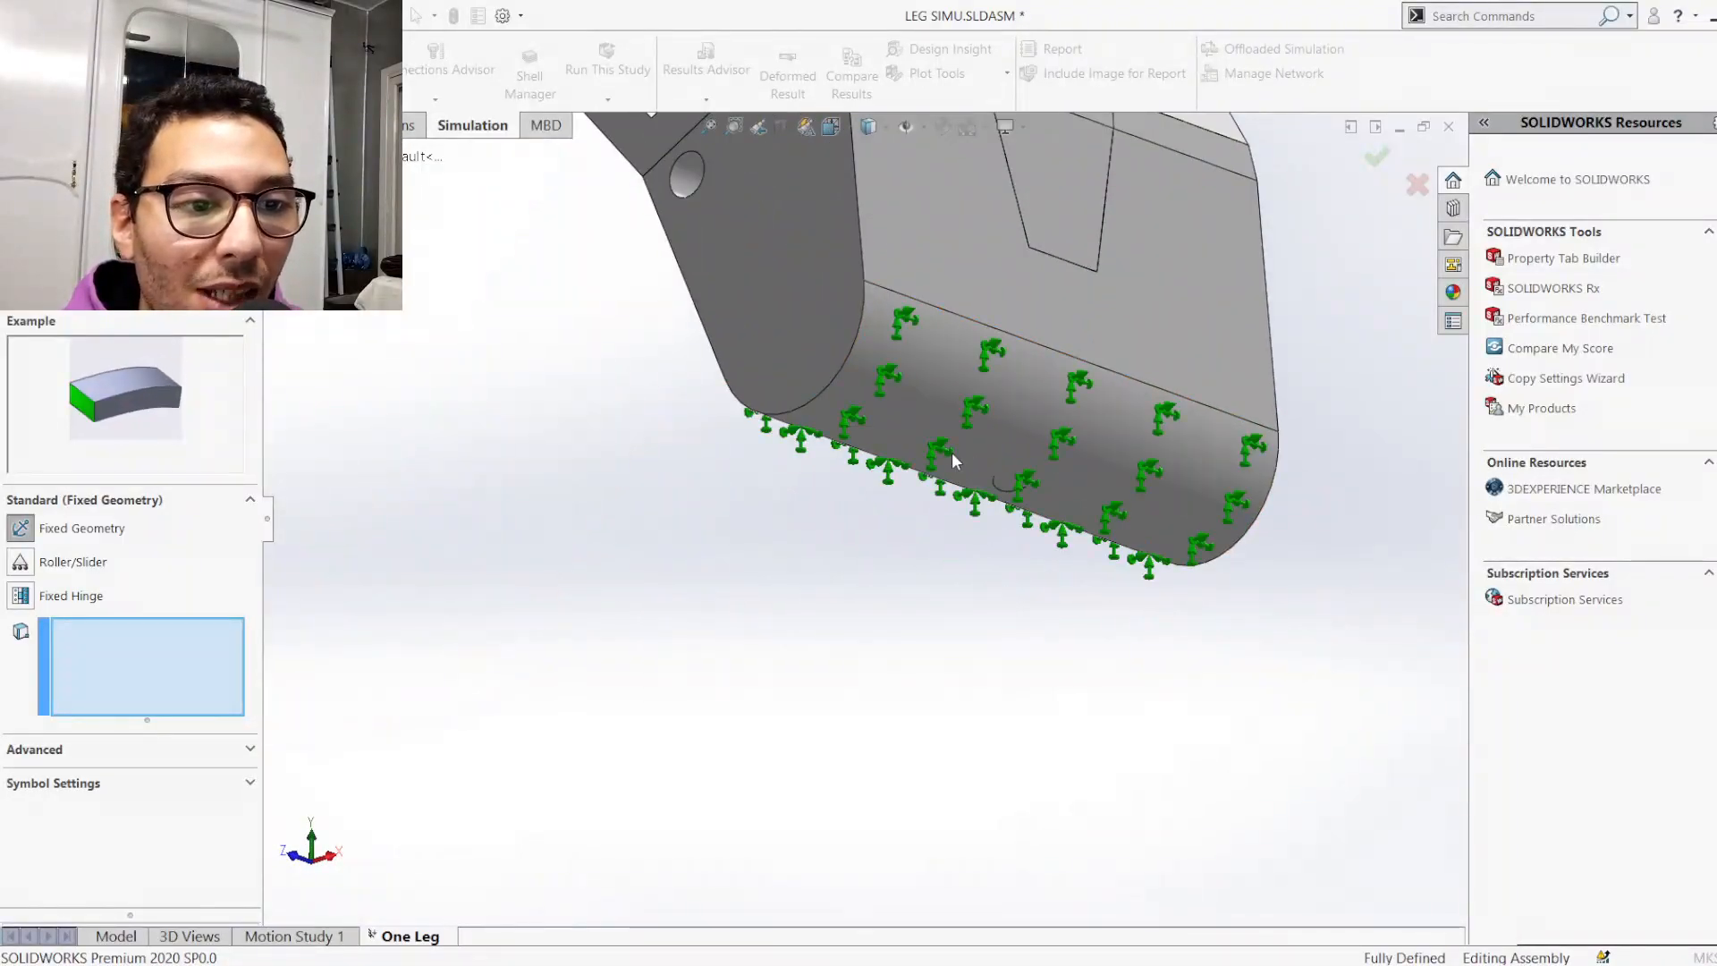
pyautogui.click(948, 402)
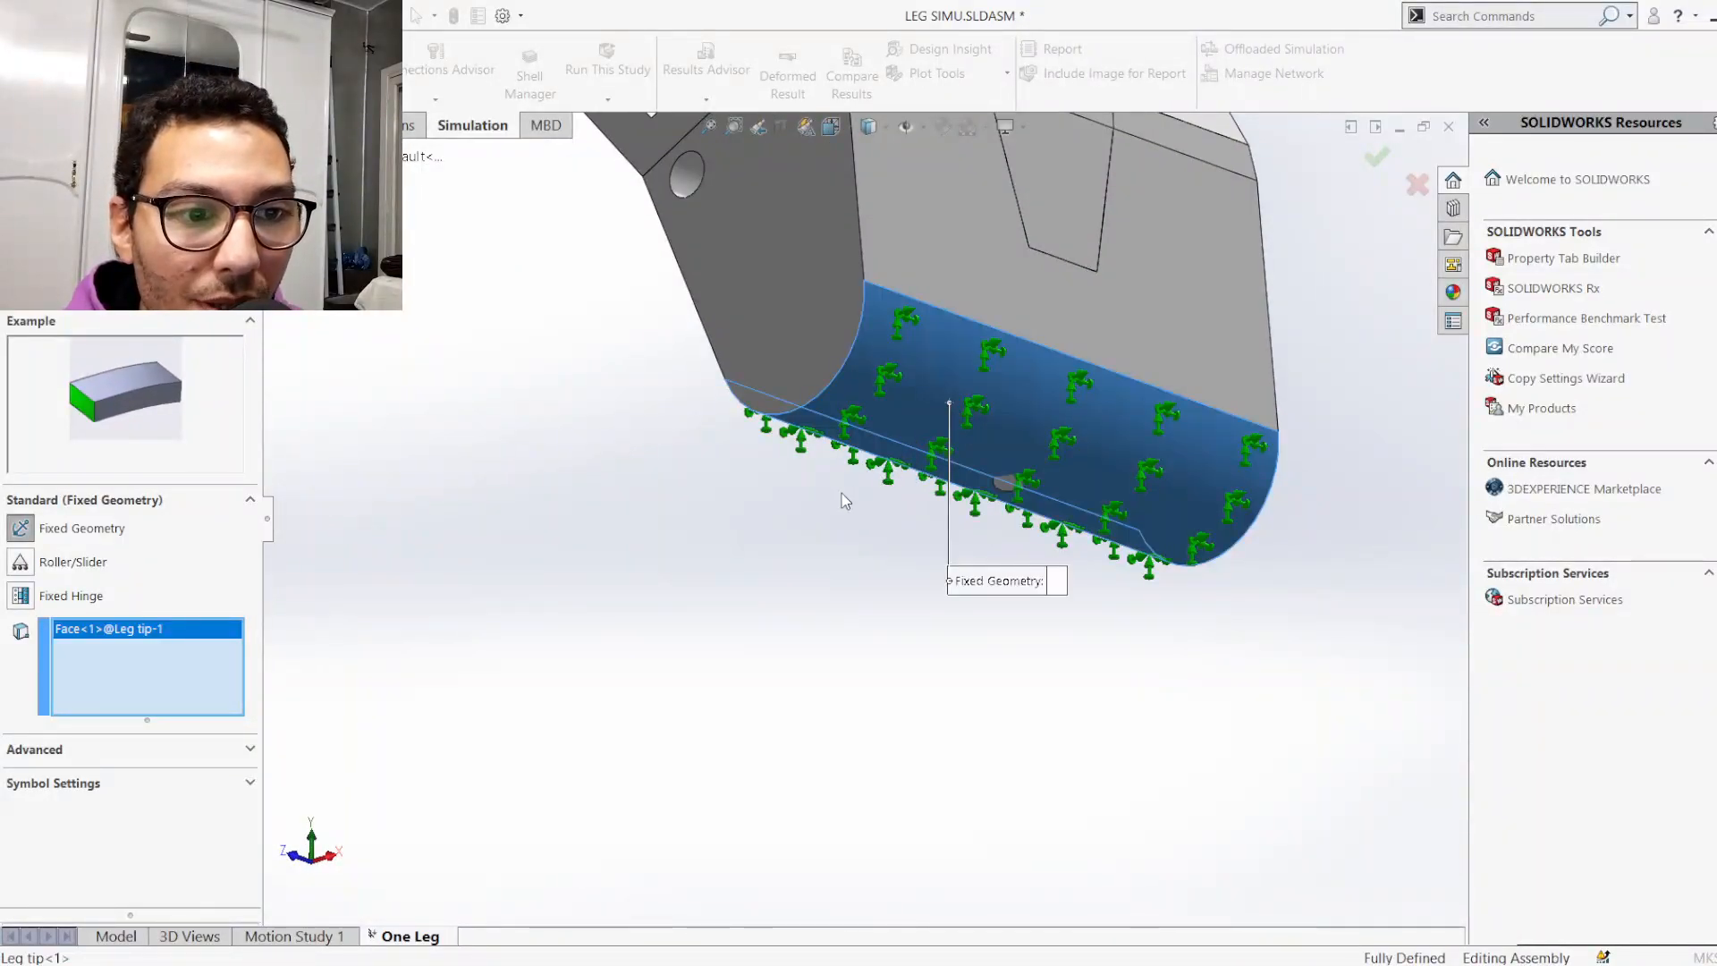
pyautogui.scroll(8, 814, 405)
pyautogui.scroll(-5, 814, 405)
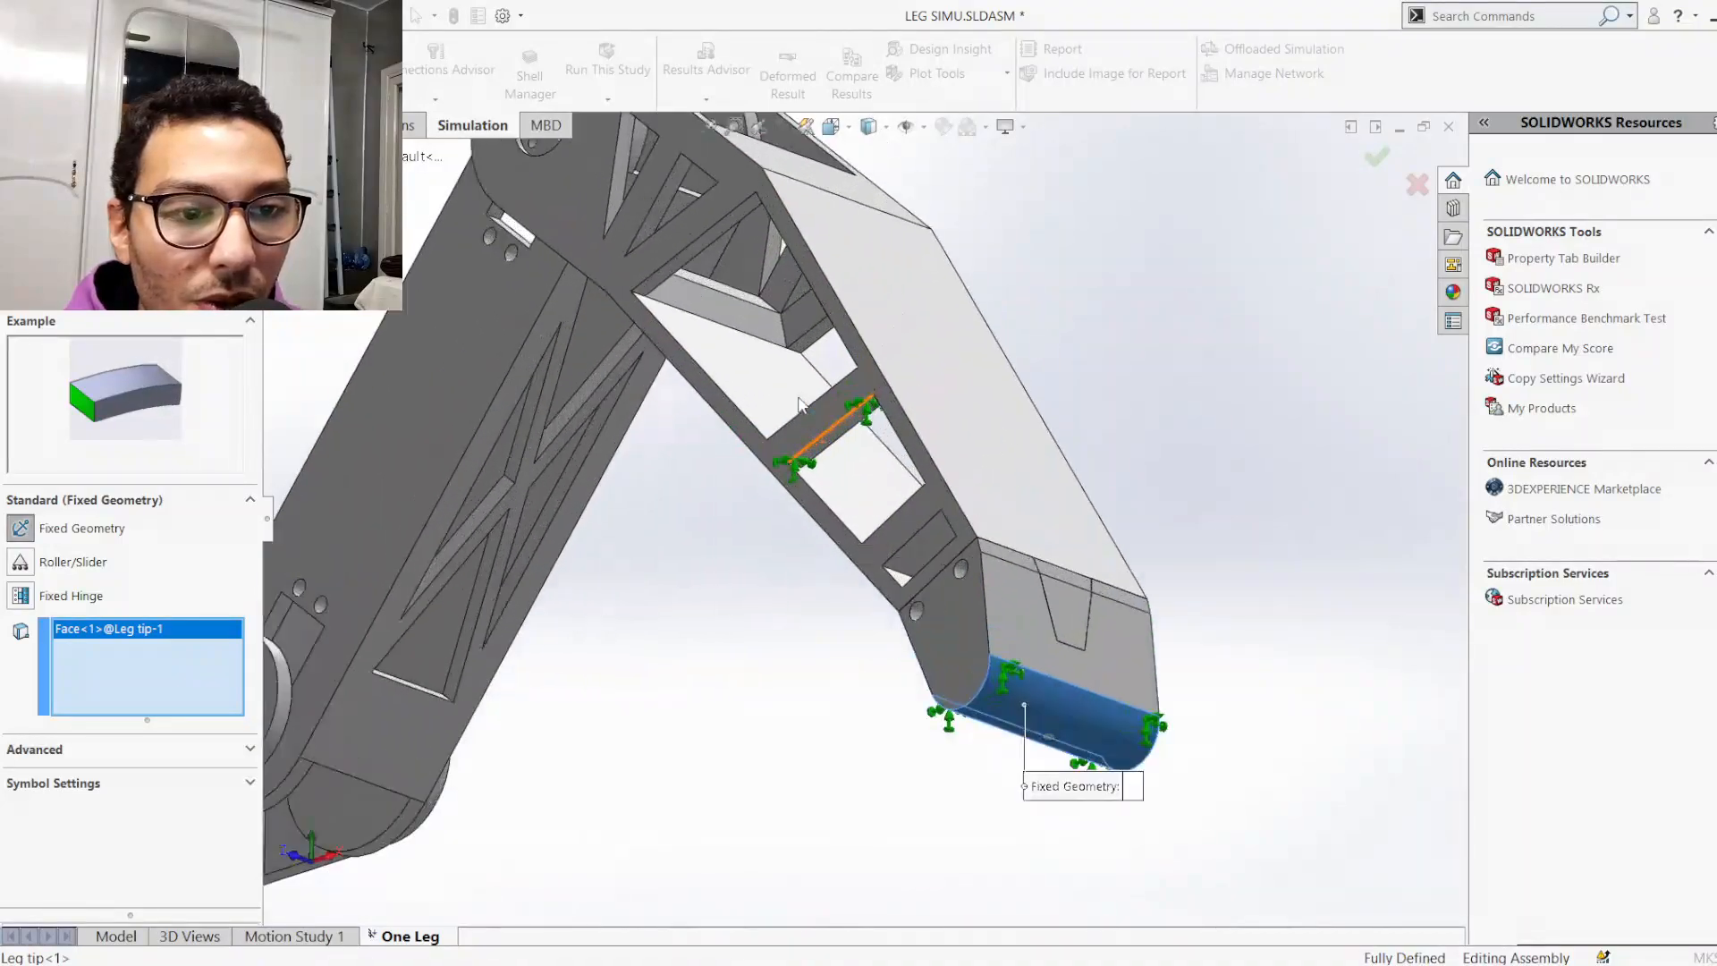
pyautogui.scroll(5, 678, 483)
pyautogui.click(580, 626)
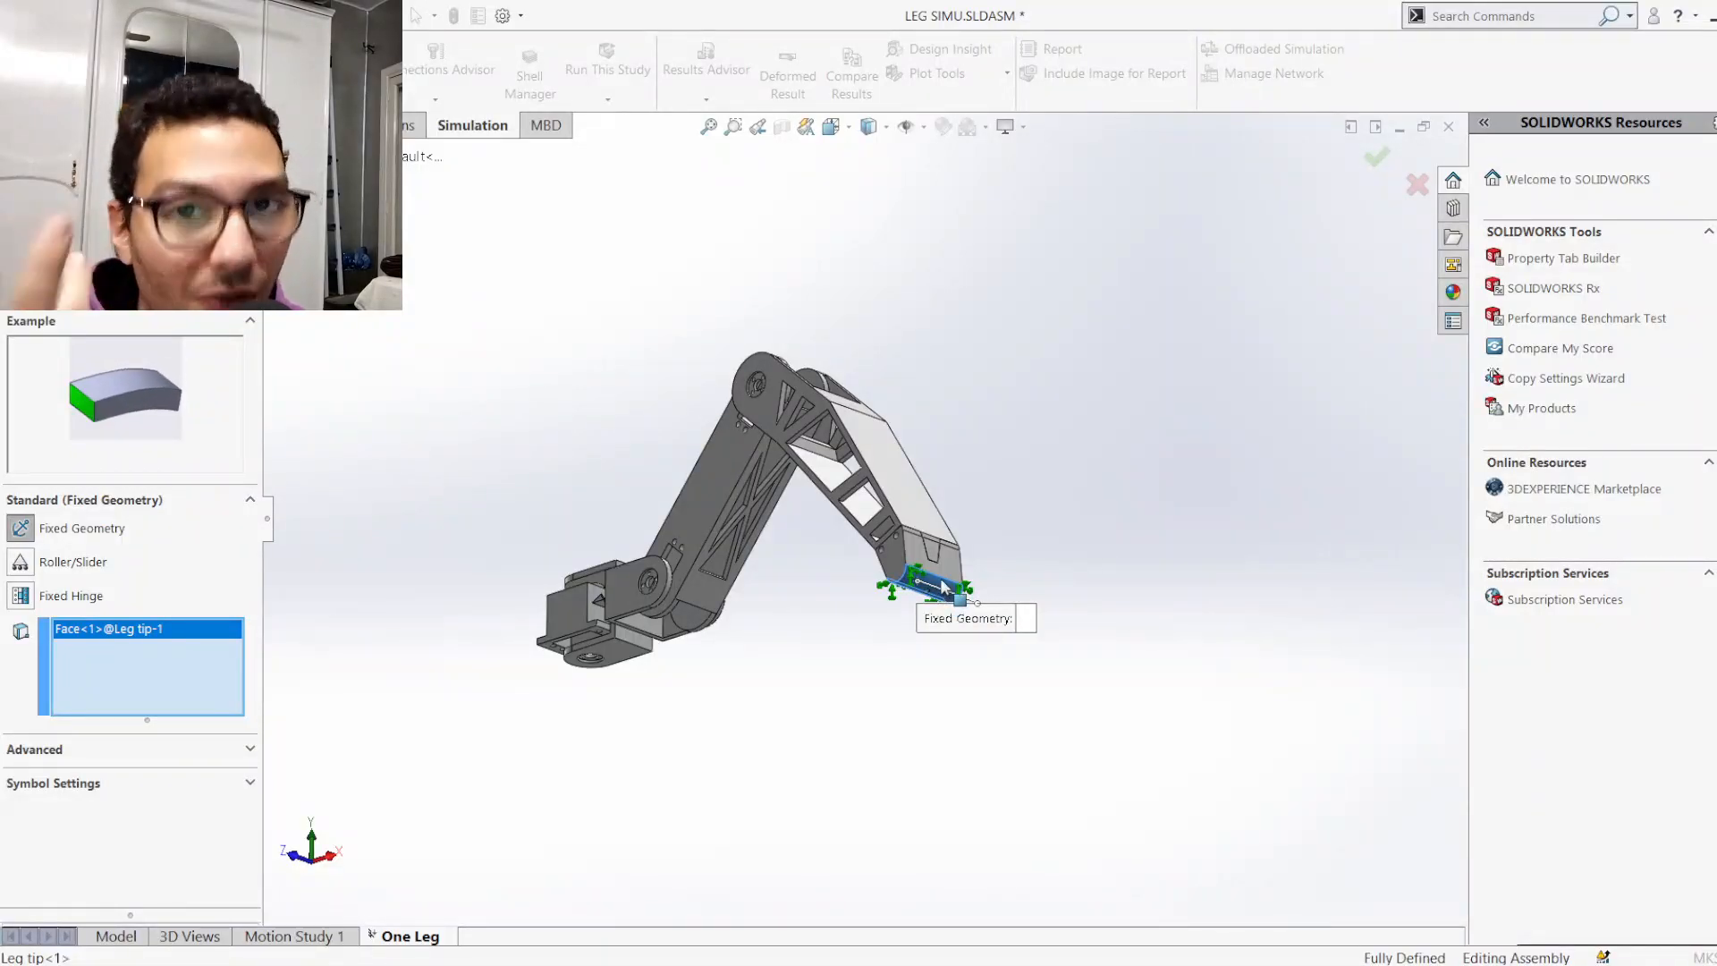
pyautogui.hotkey('ctrl', '7')
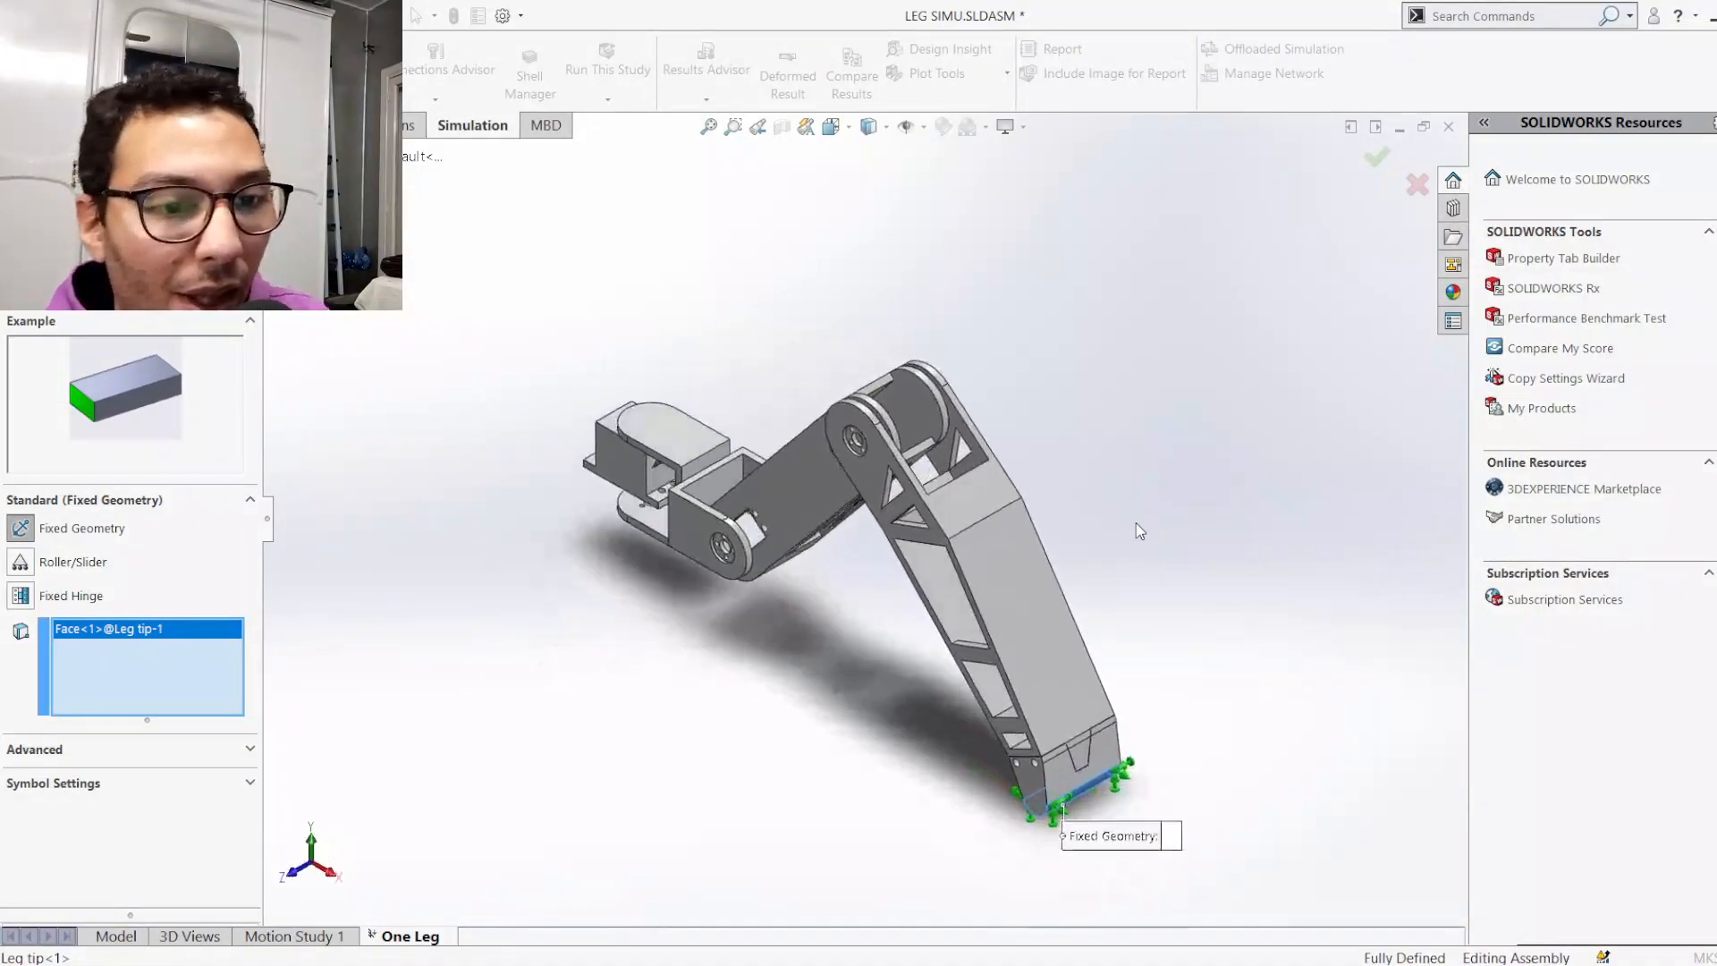
pyautogui.press('Return')
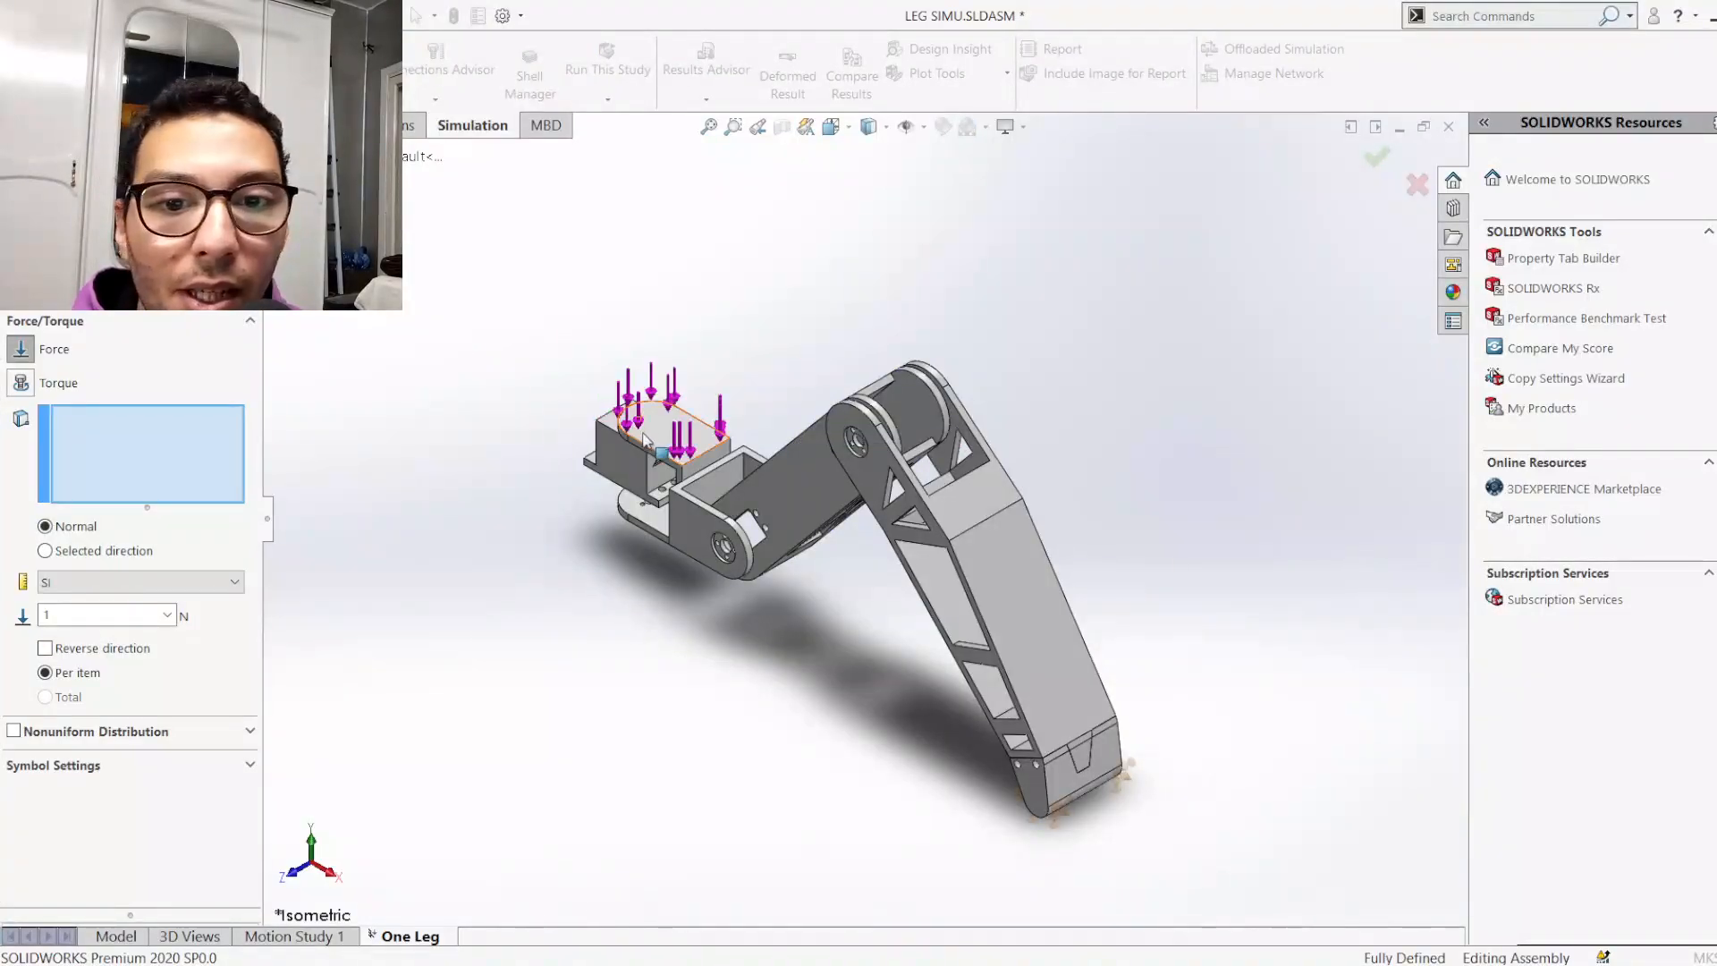
# Examine the servo bracket and hip joint faces at the leg's upper end as locations for the force load
pyautogui.scroll(-5, 694, 454)
pyautogui.moveTo(694, 454); pyautogui.dragTo(561, 367, button='middle')
pyautogui.scroll(-3, 561, 367)
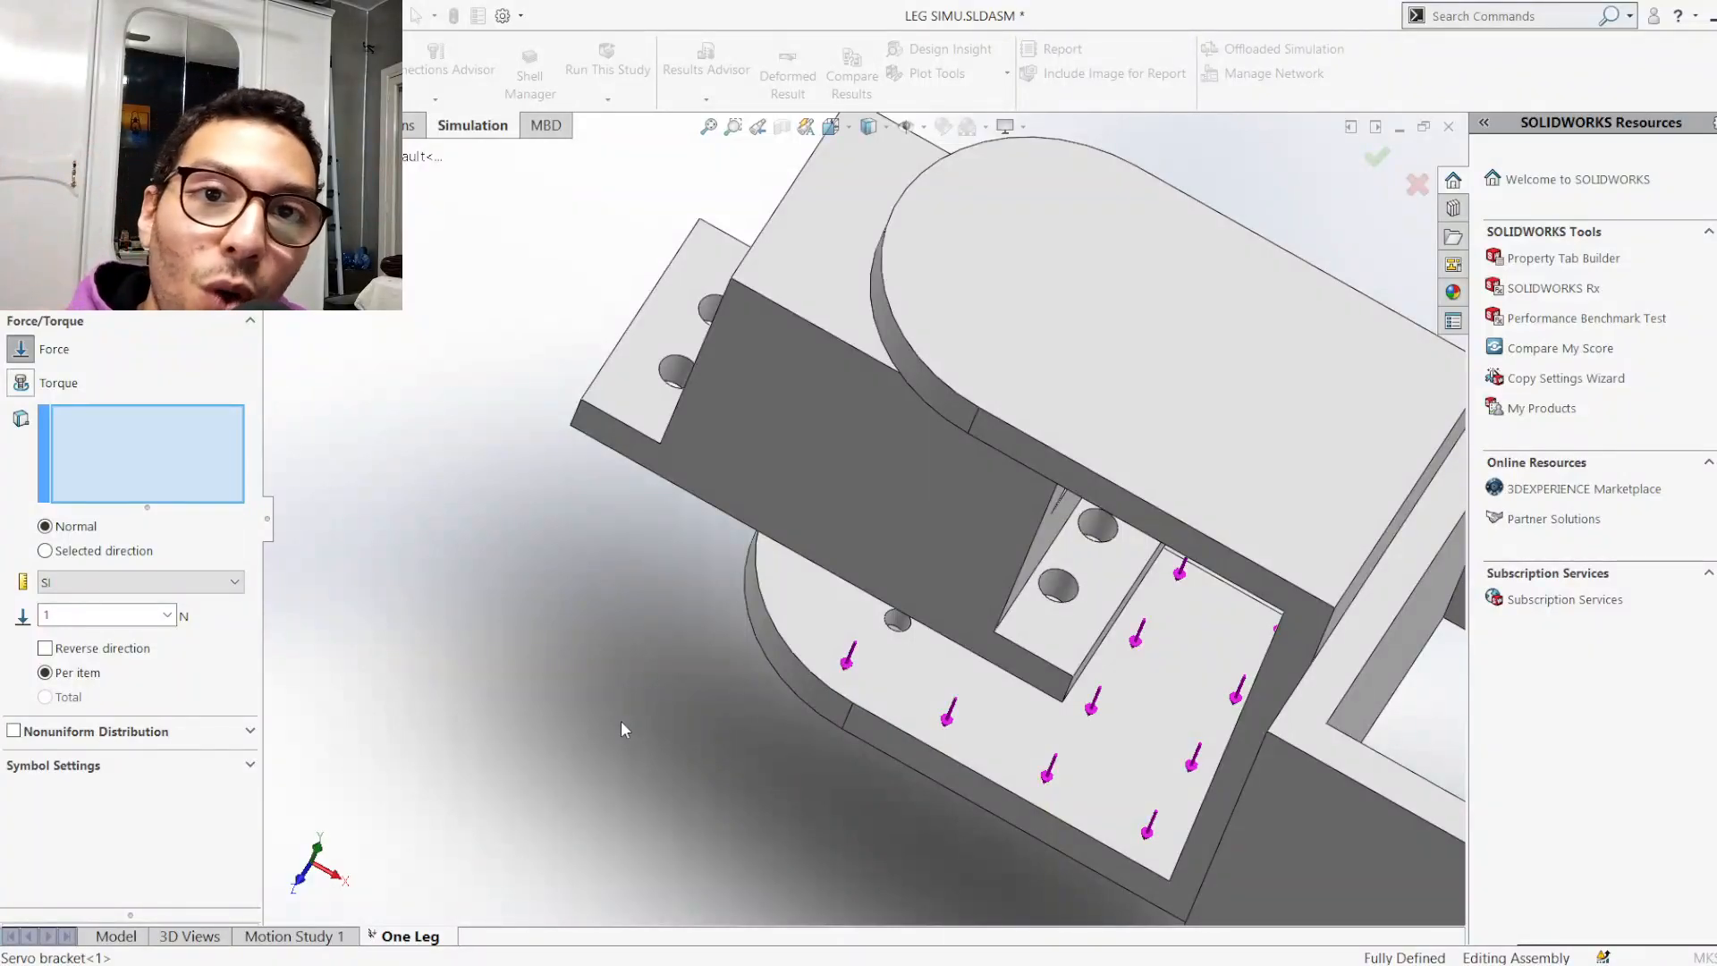
pyautogui.scroll(5, 621, 724)
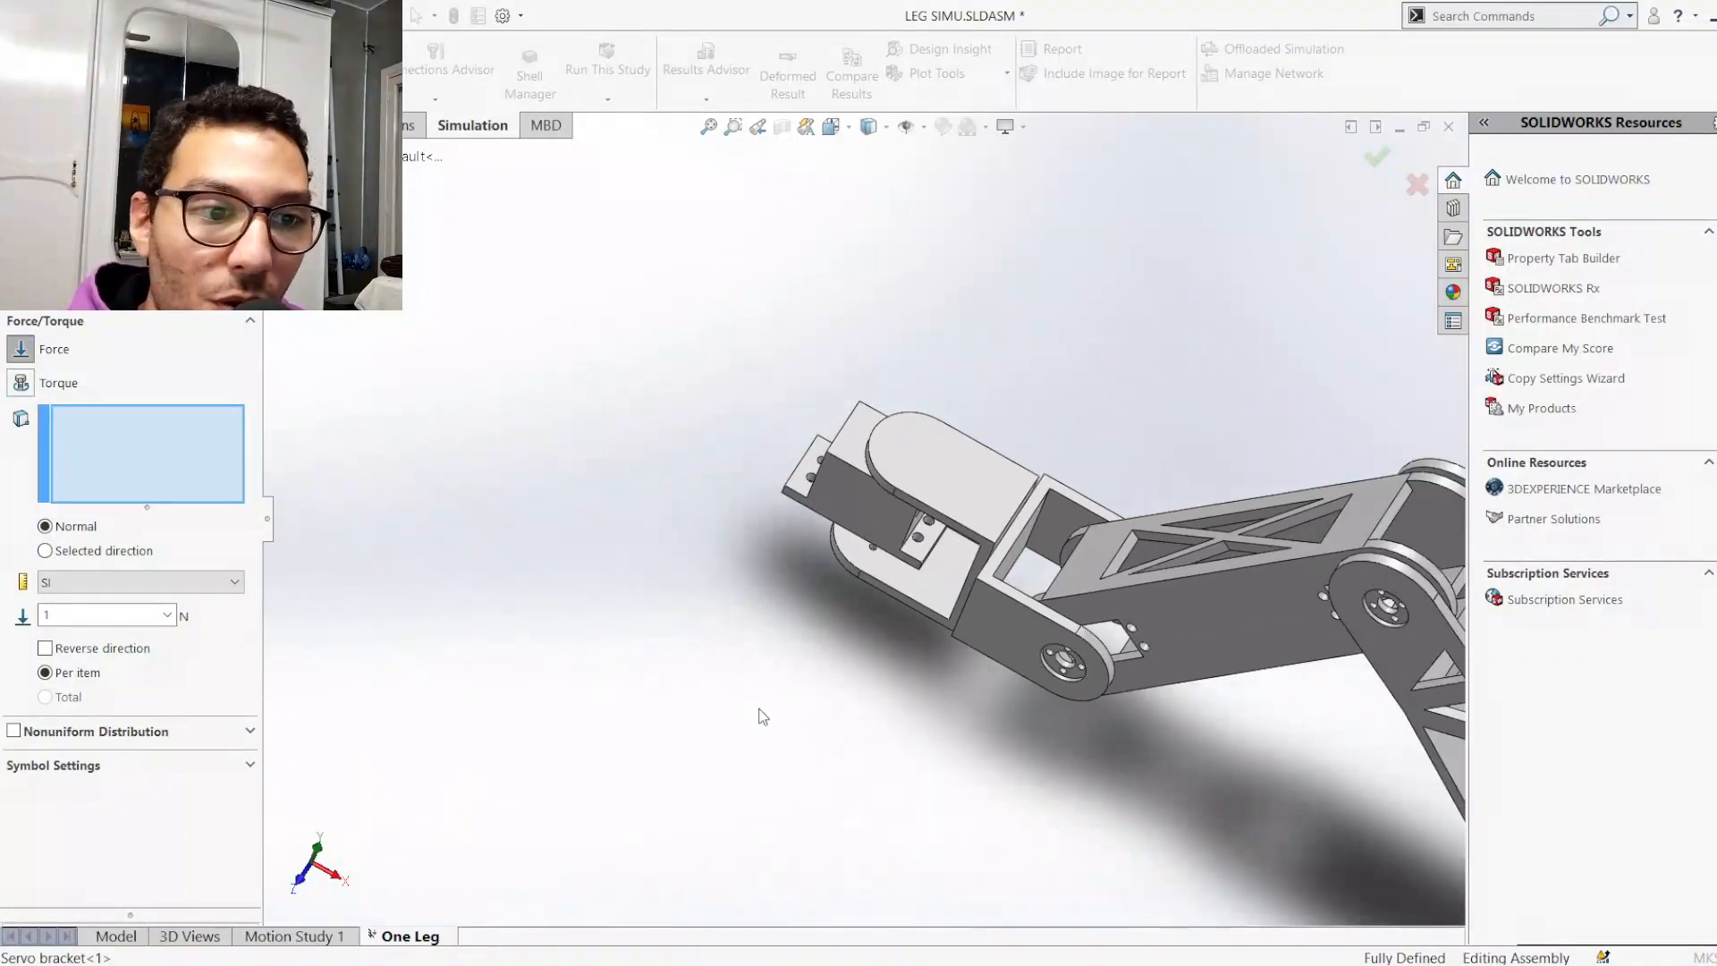
pyautogui.scroll(3, 766, 632)
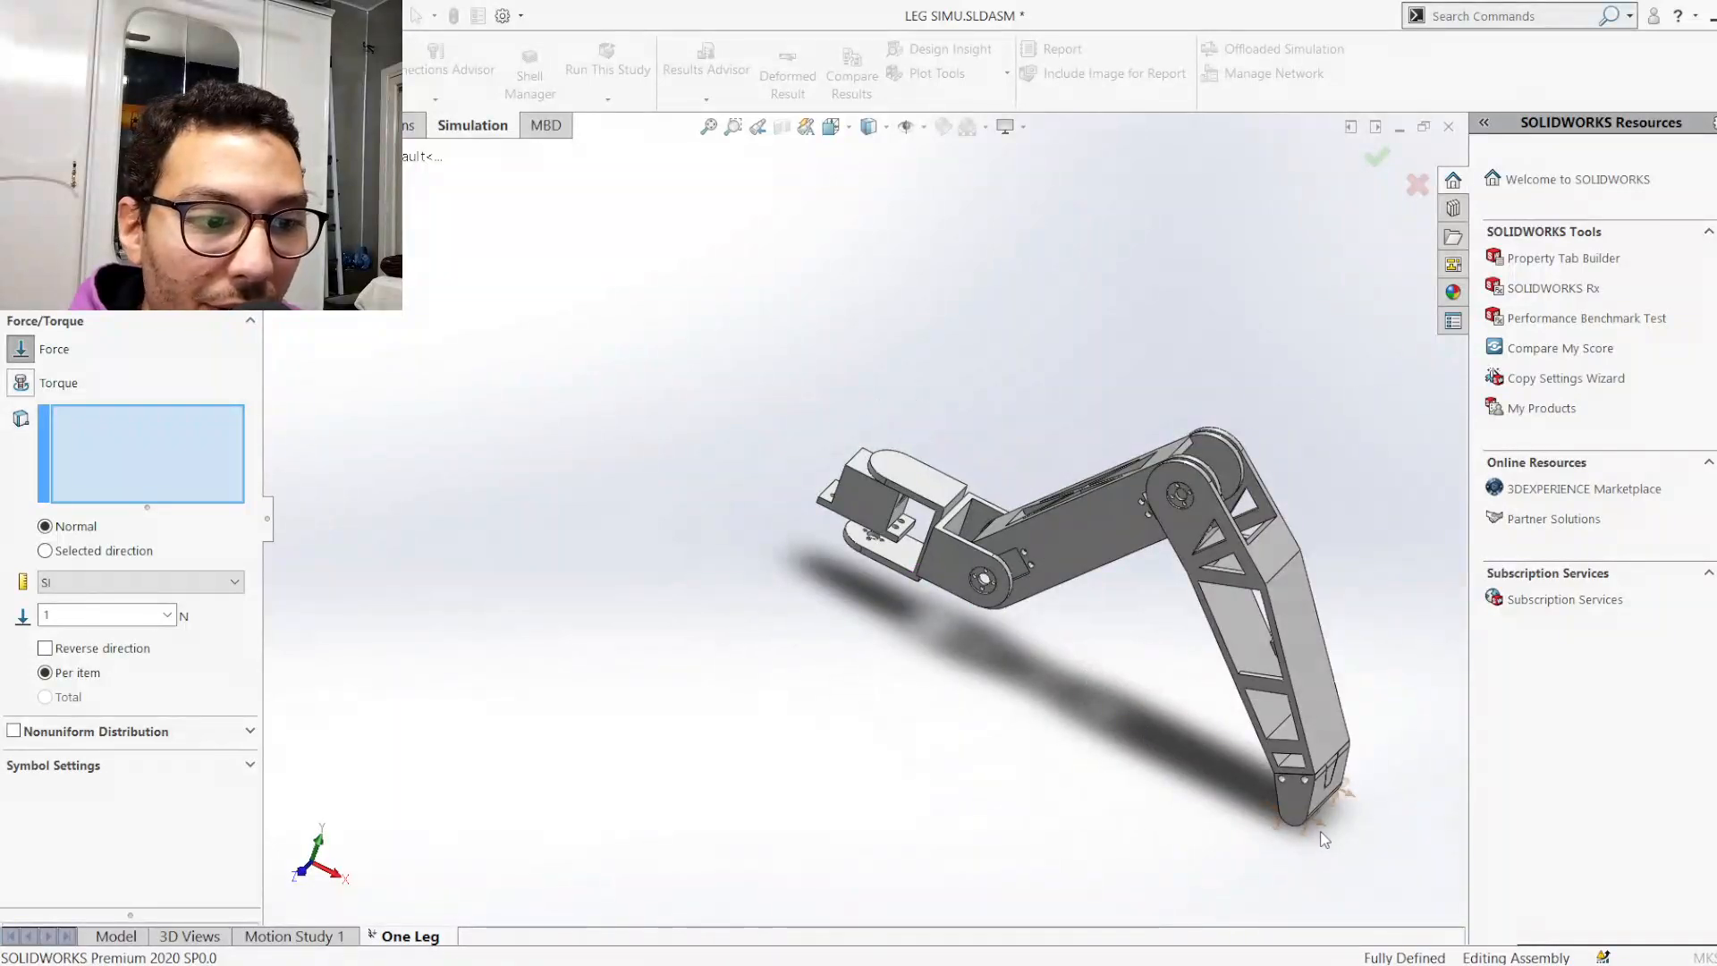
pyautogui.scroll(2, 910, 516)
pyautogui.scroll(-3, 910, 516)
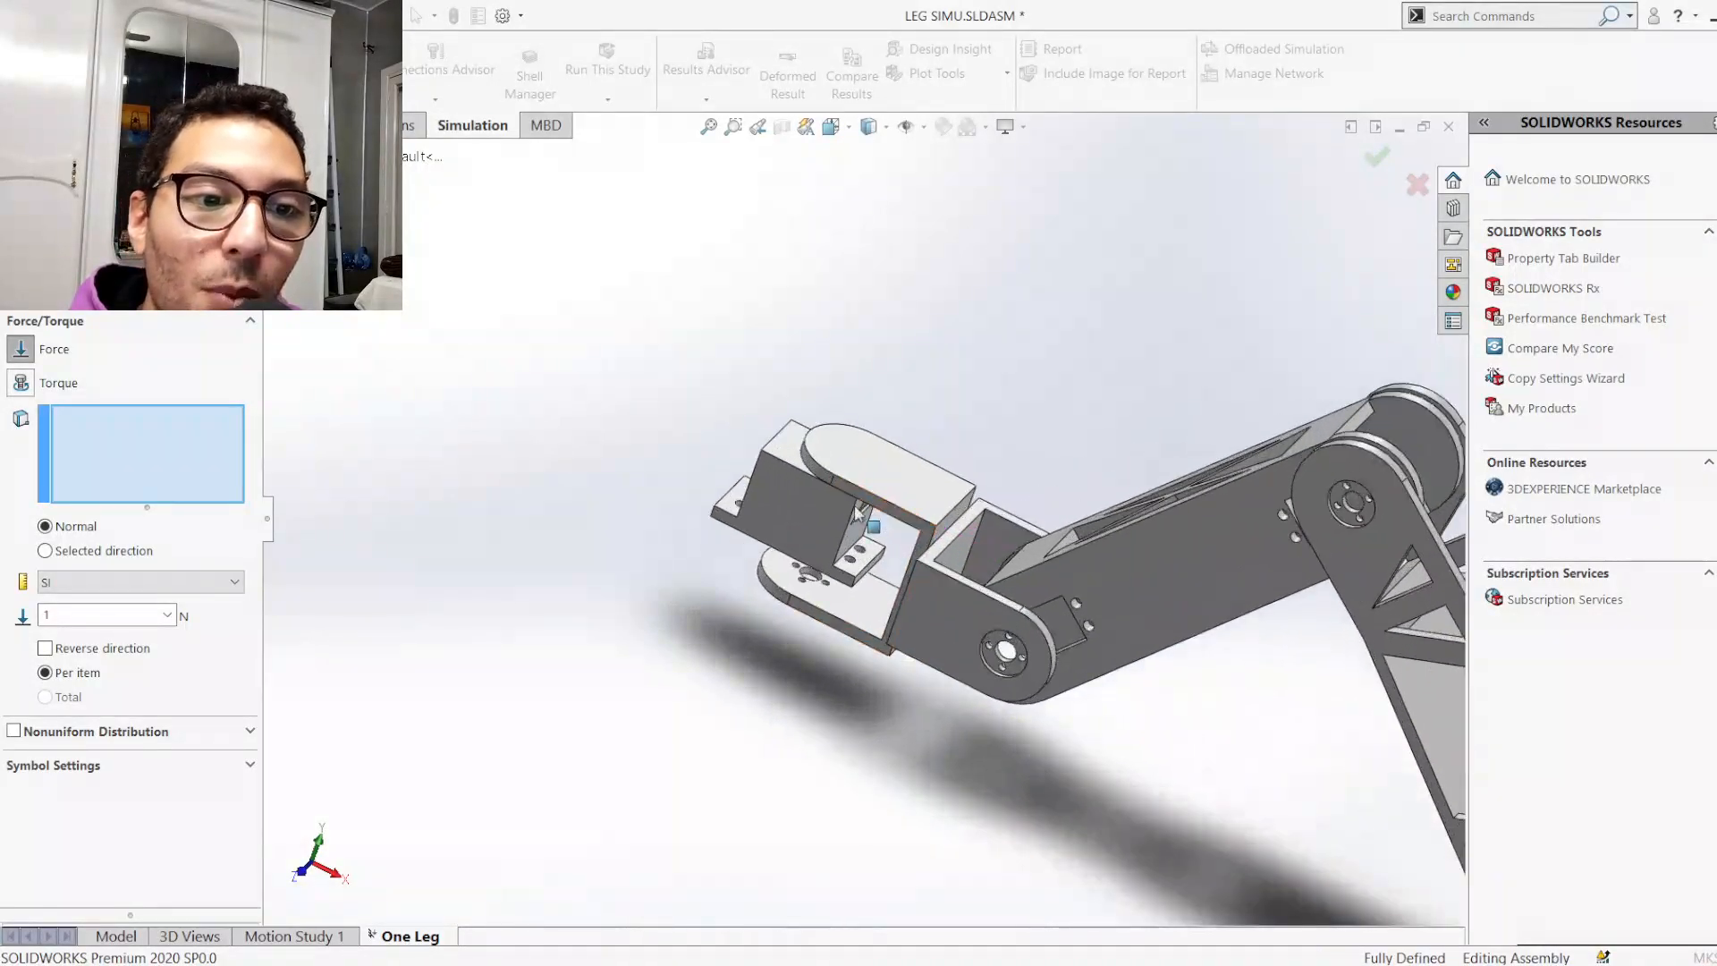
pyautogui.scroll(-3, 731, 499)
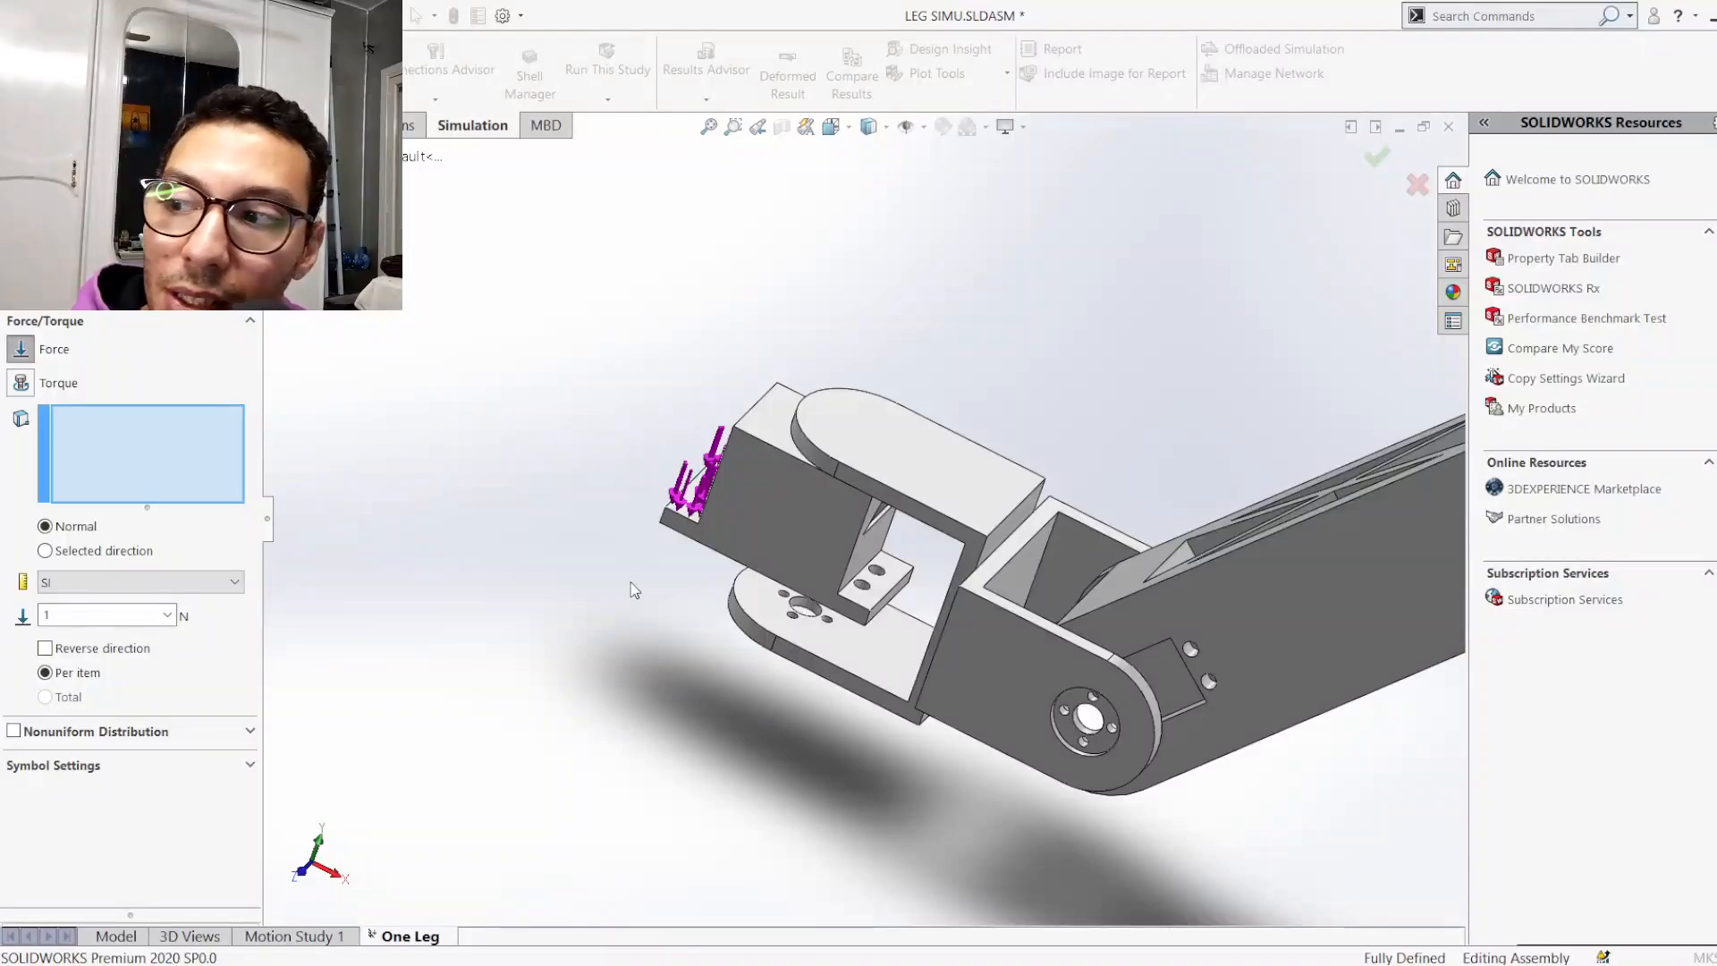
pyautogui.click(796, 498)
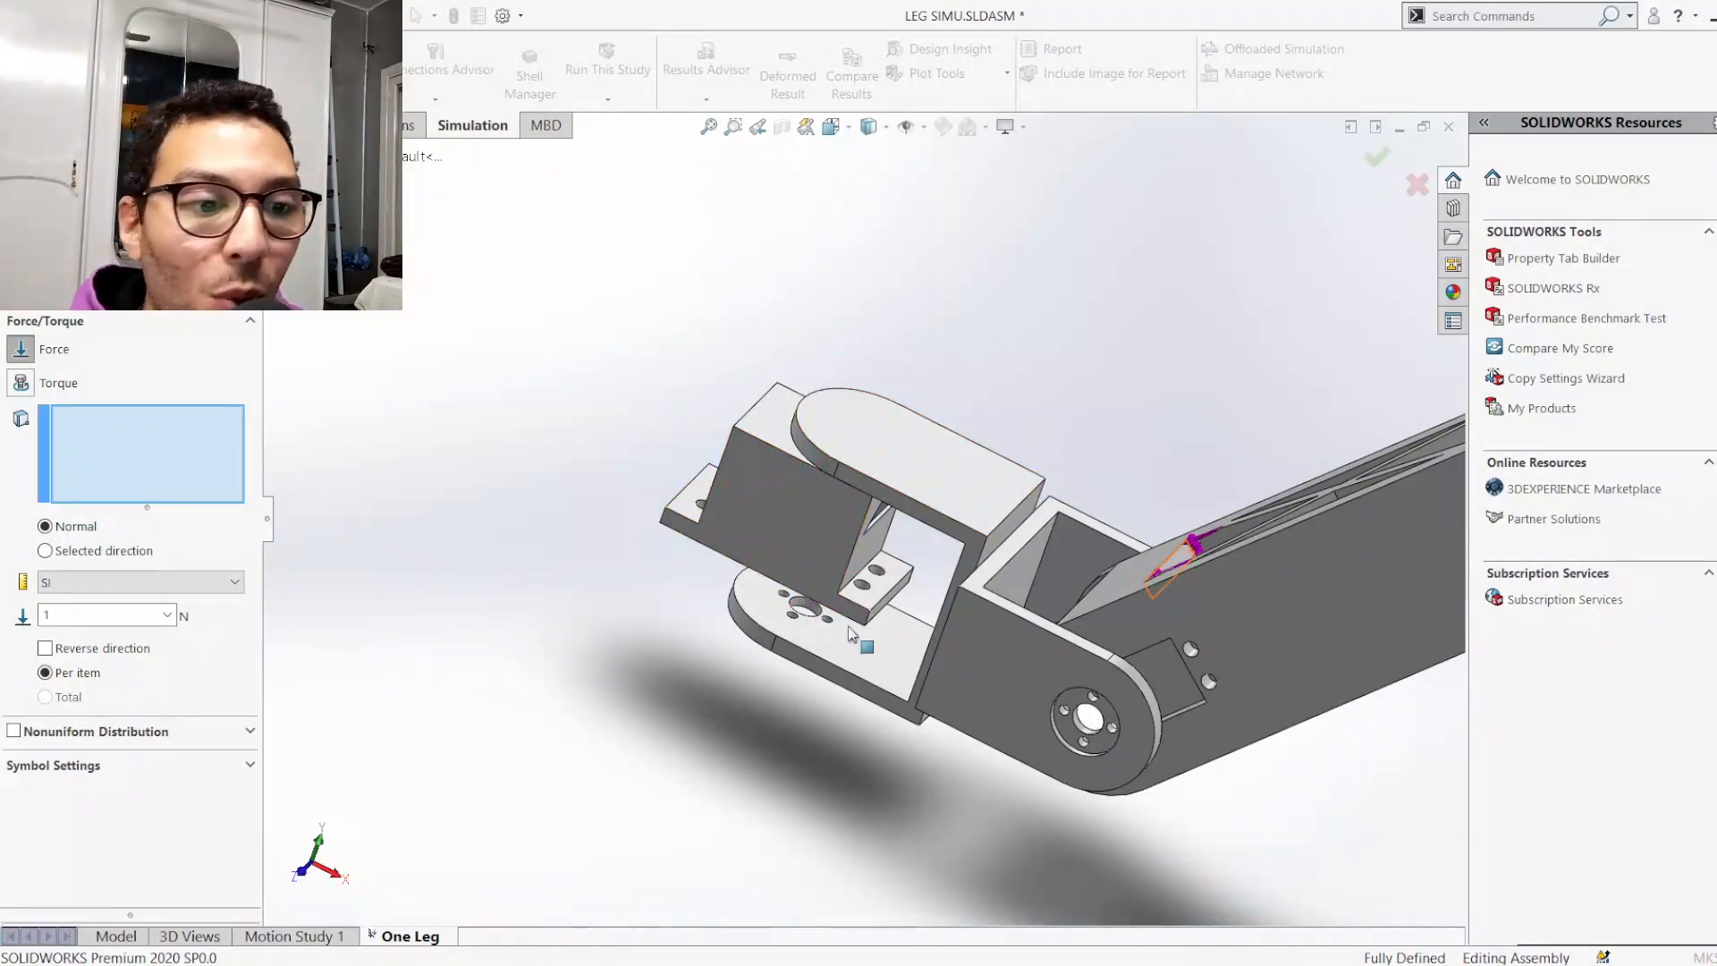
# Examine the screw holes in the servo bracket's mounting flanges as candidate faces for the force
pyautogui.scroll(-8, 849, 632)
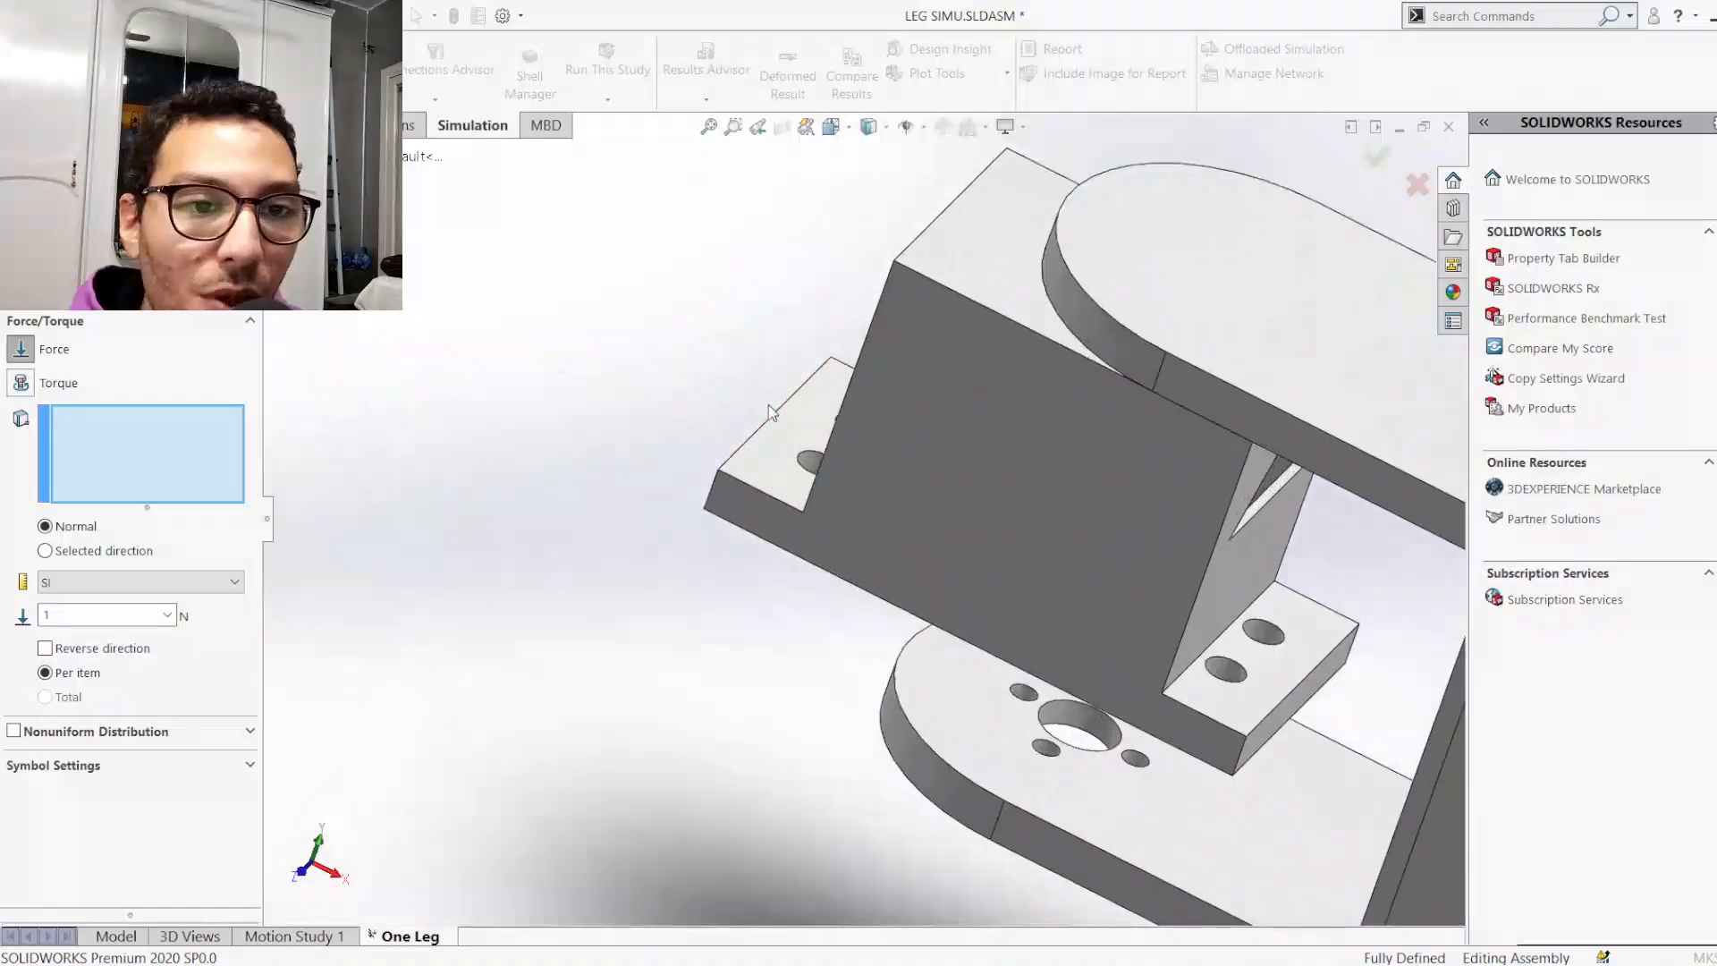
pyautogui.scroll(-2, 854, 488)
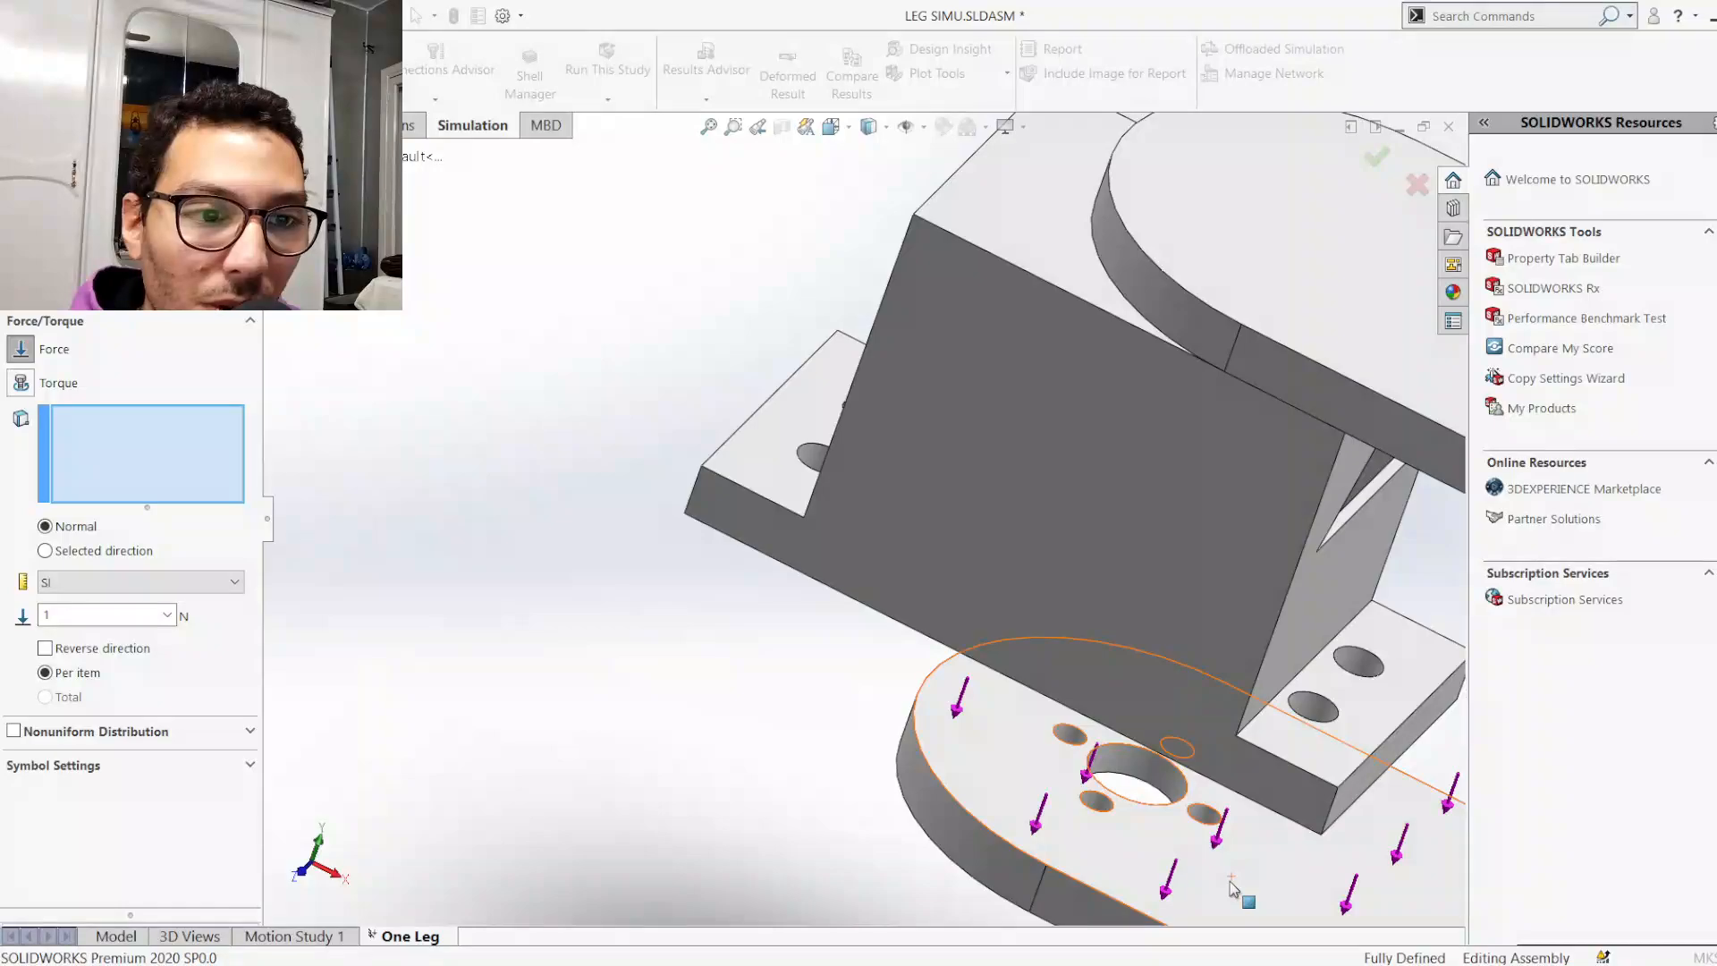
pyautogui.moveTo(1229, 885); pyautogui.dragTo(1310, 713, button='middle')
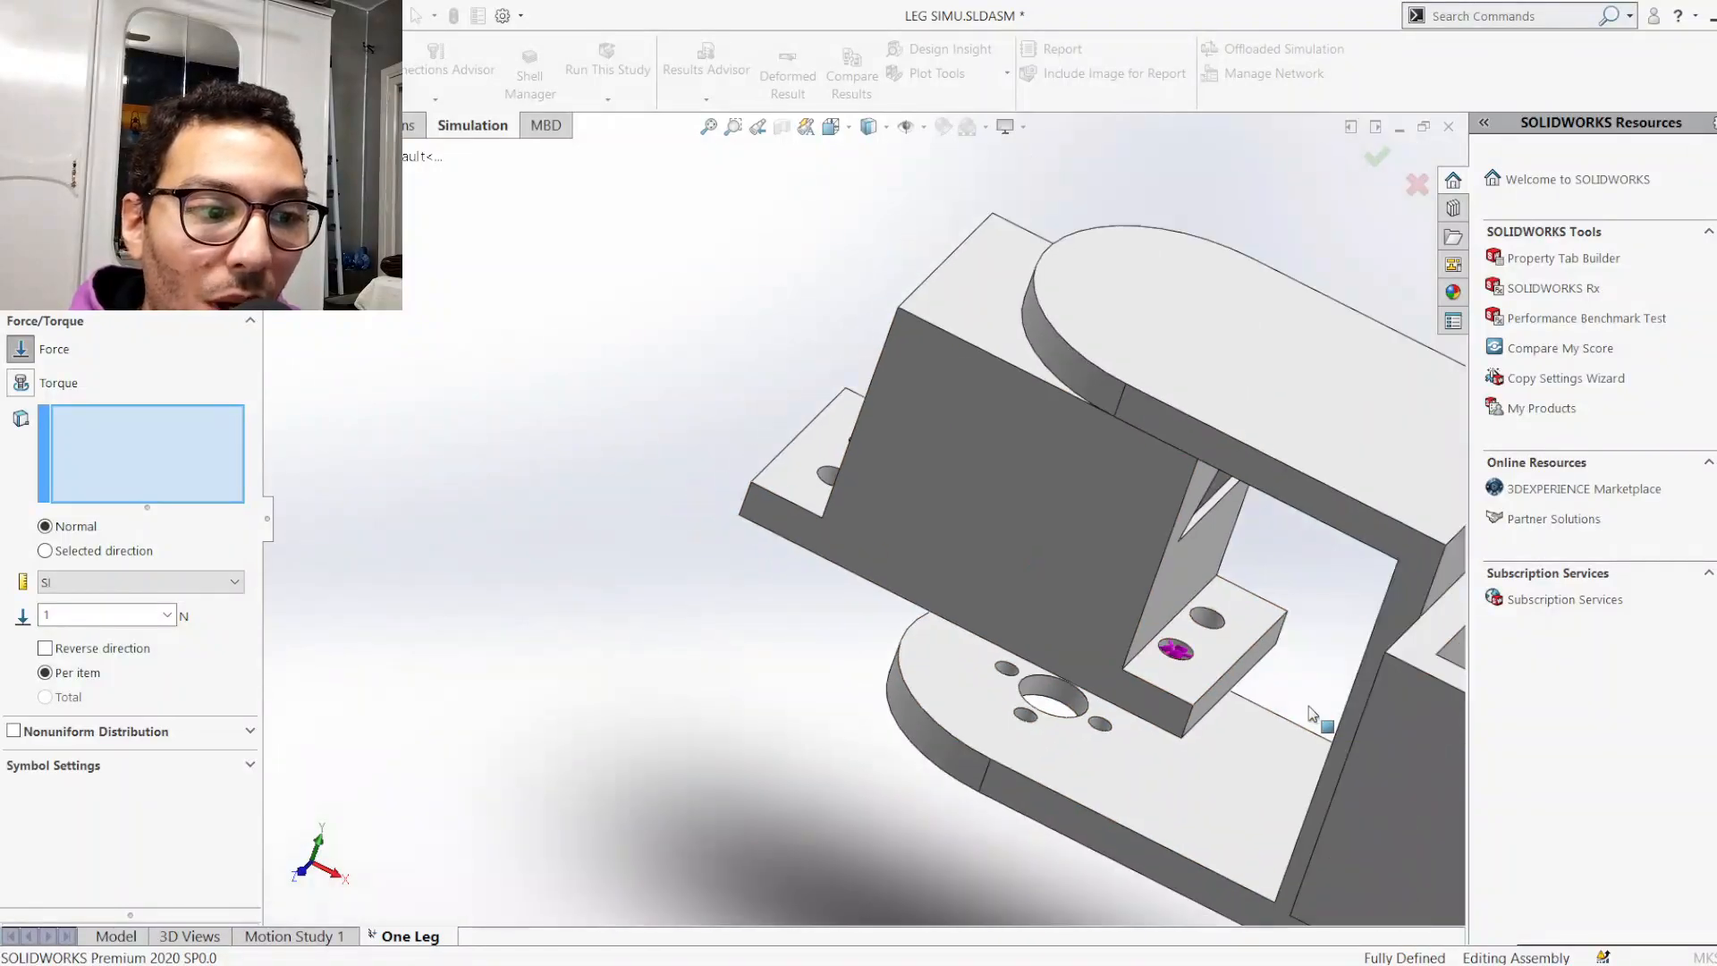
pyautogui.scroll(-5, 1187, 615)
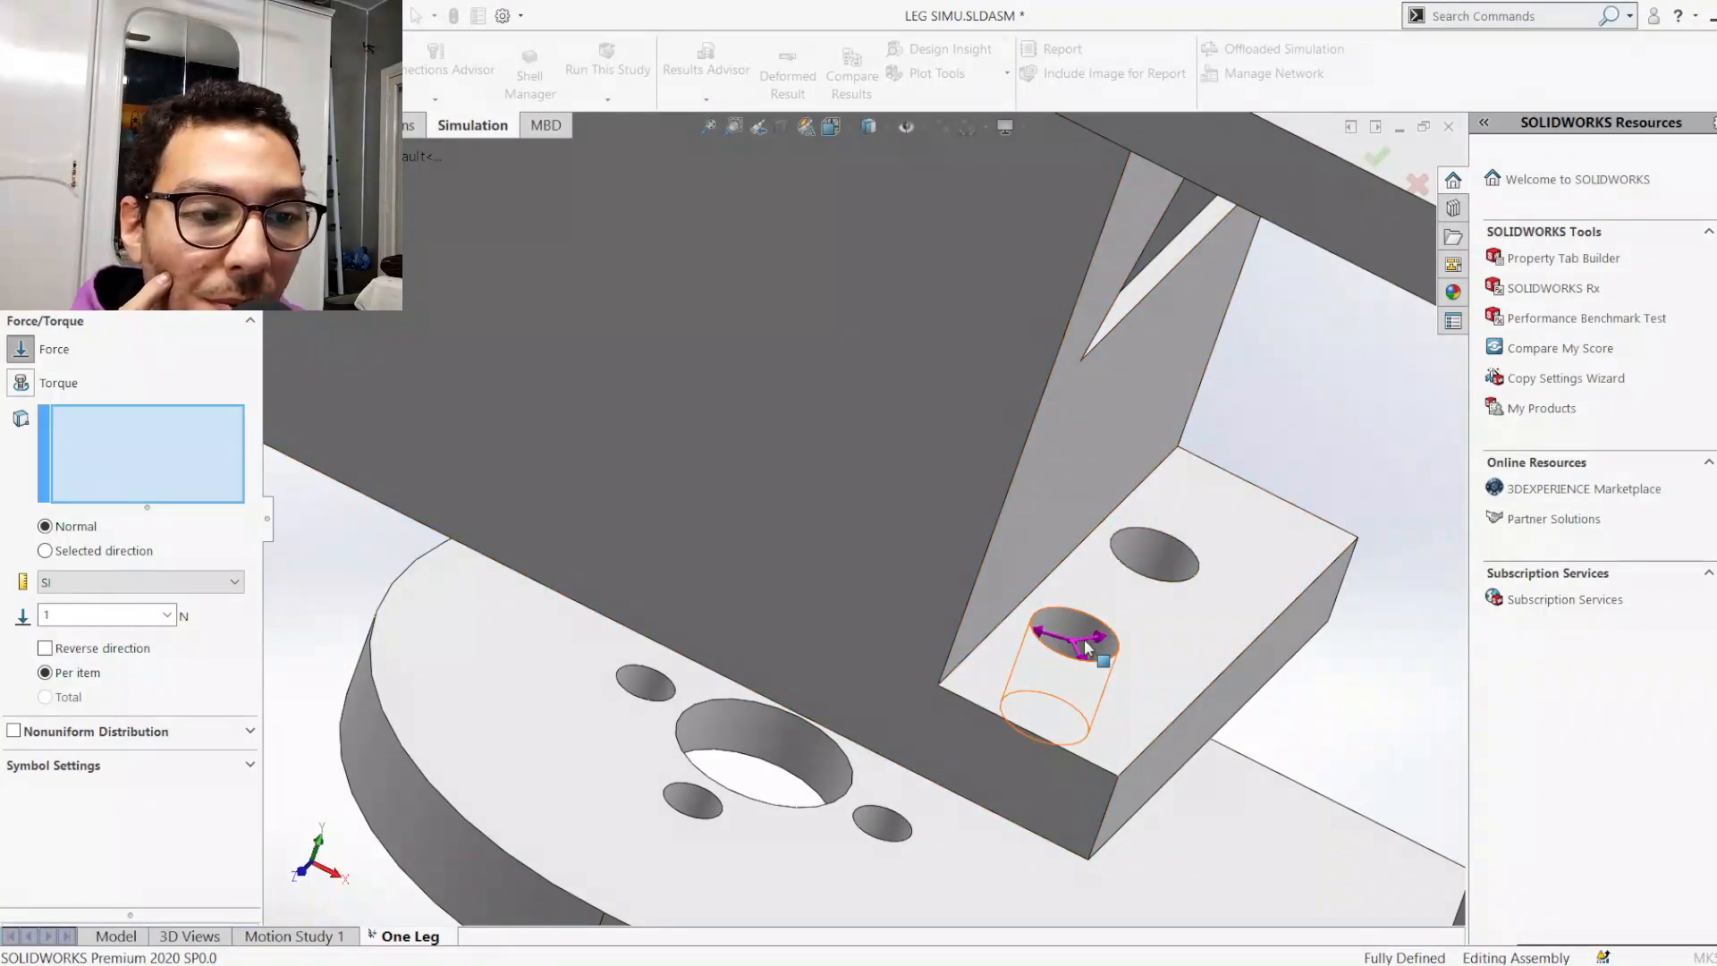
pyautogui.moveTo(1084, 640); pyautogui.dragTo(1078, 701, button='middle')
pyautogui.scroll(-3, 1081, 662)
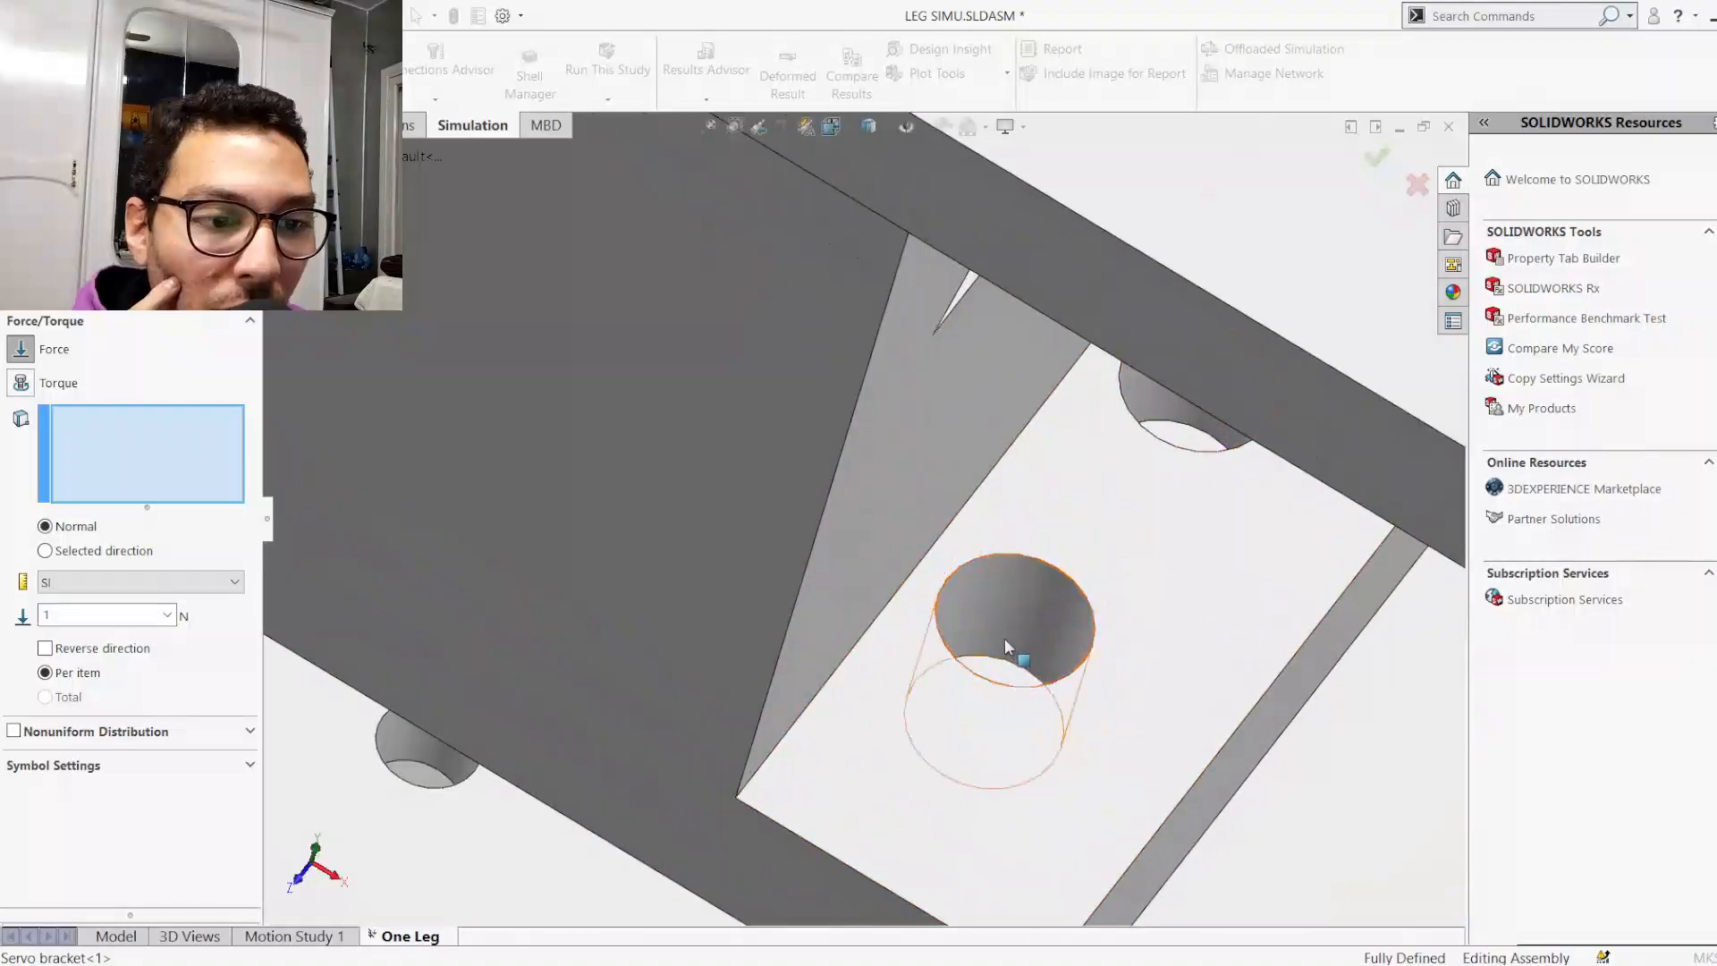
pyautogui.scroll(-2, 1008, 636)
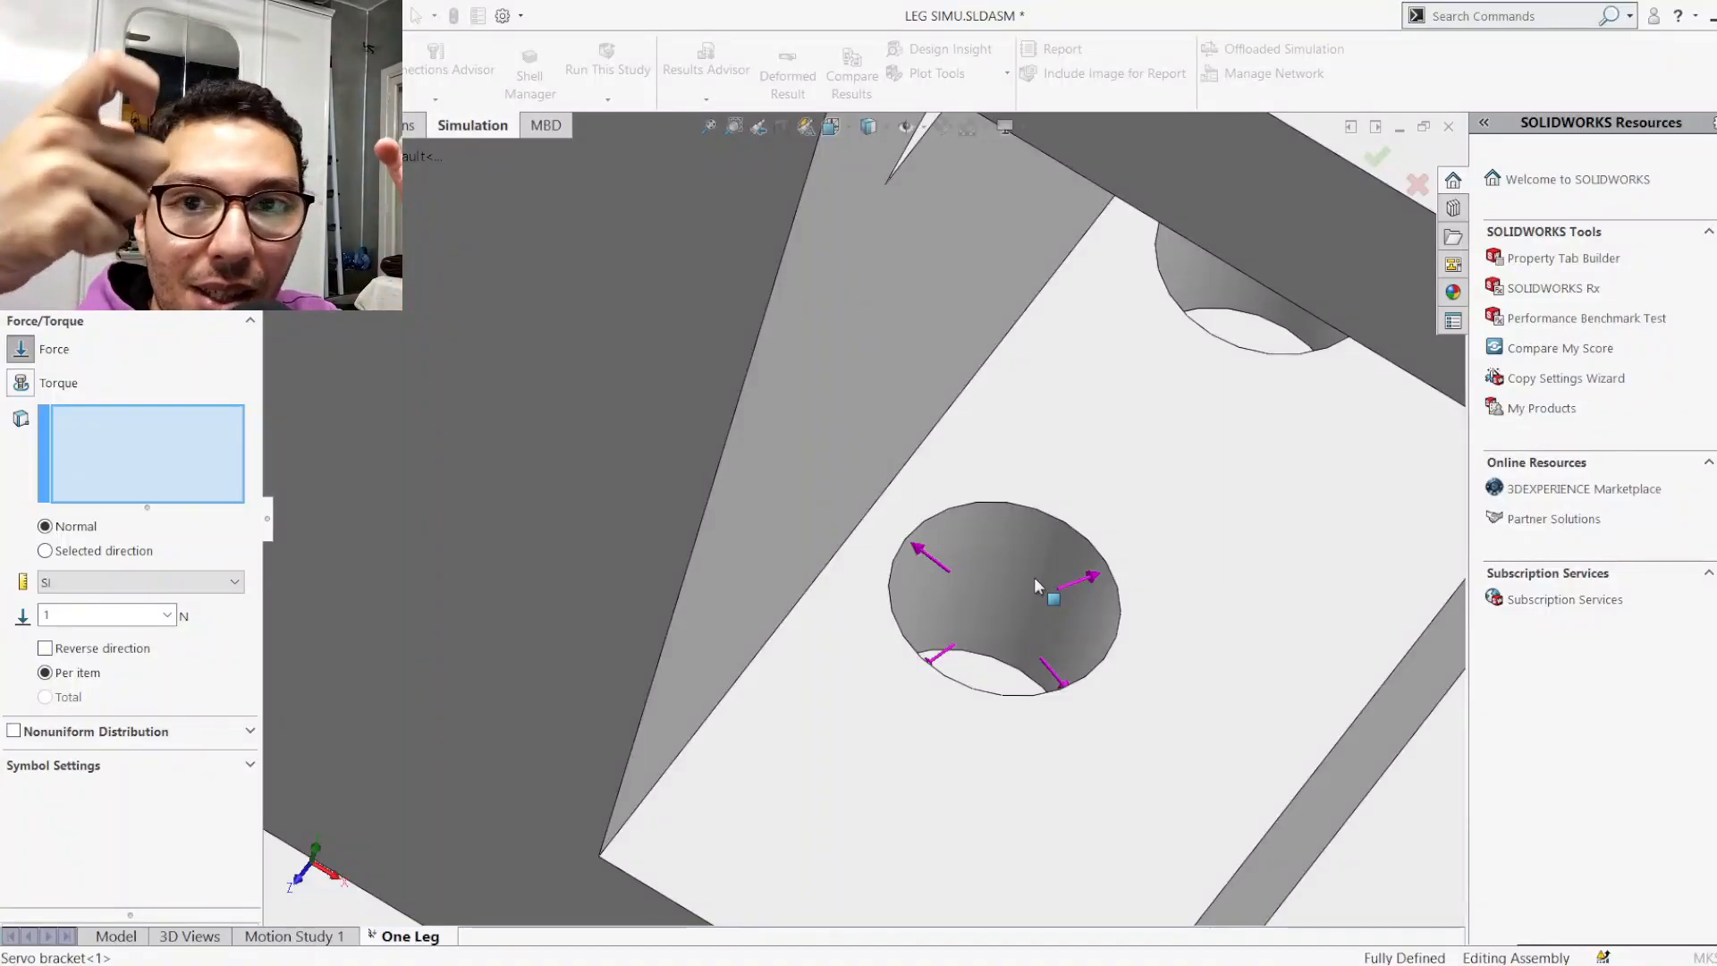
pyautogui.scroll(3, 1034, 577)
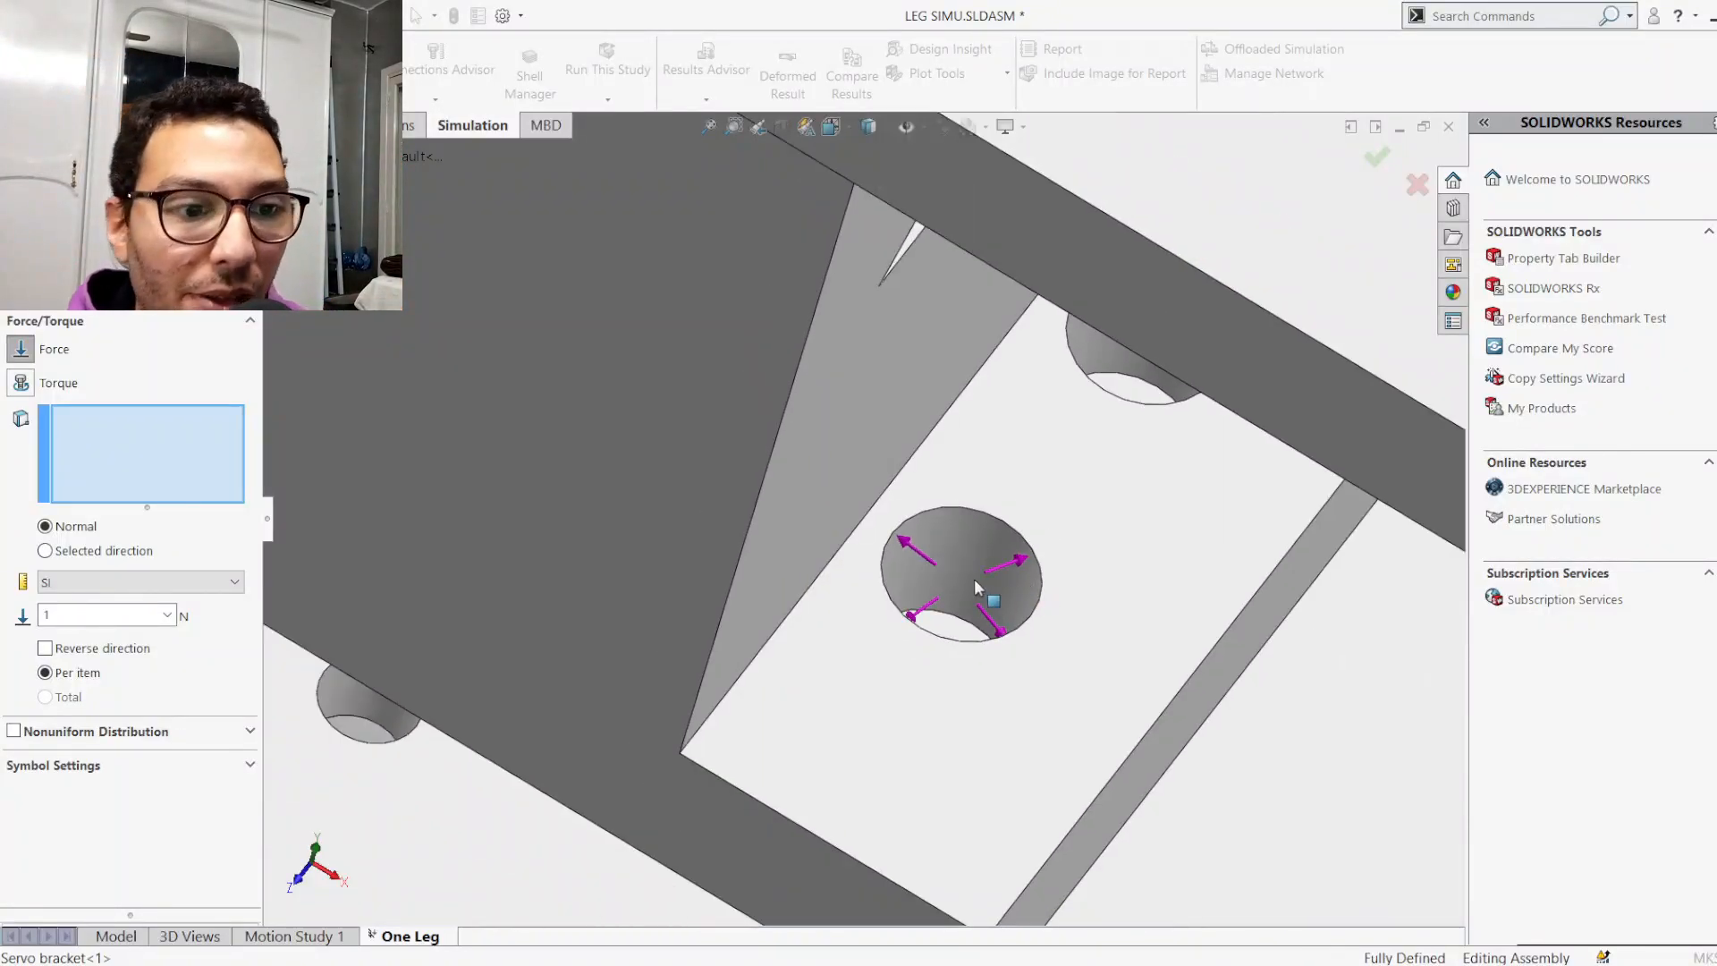
# Select the cylindrical faces of the four screw holes in the servo bracket's two mounting flanges for the force load
pyautogui.click(948, 561)
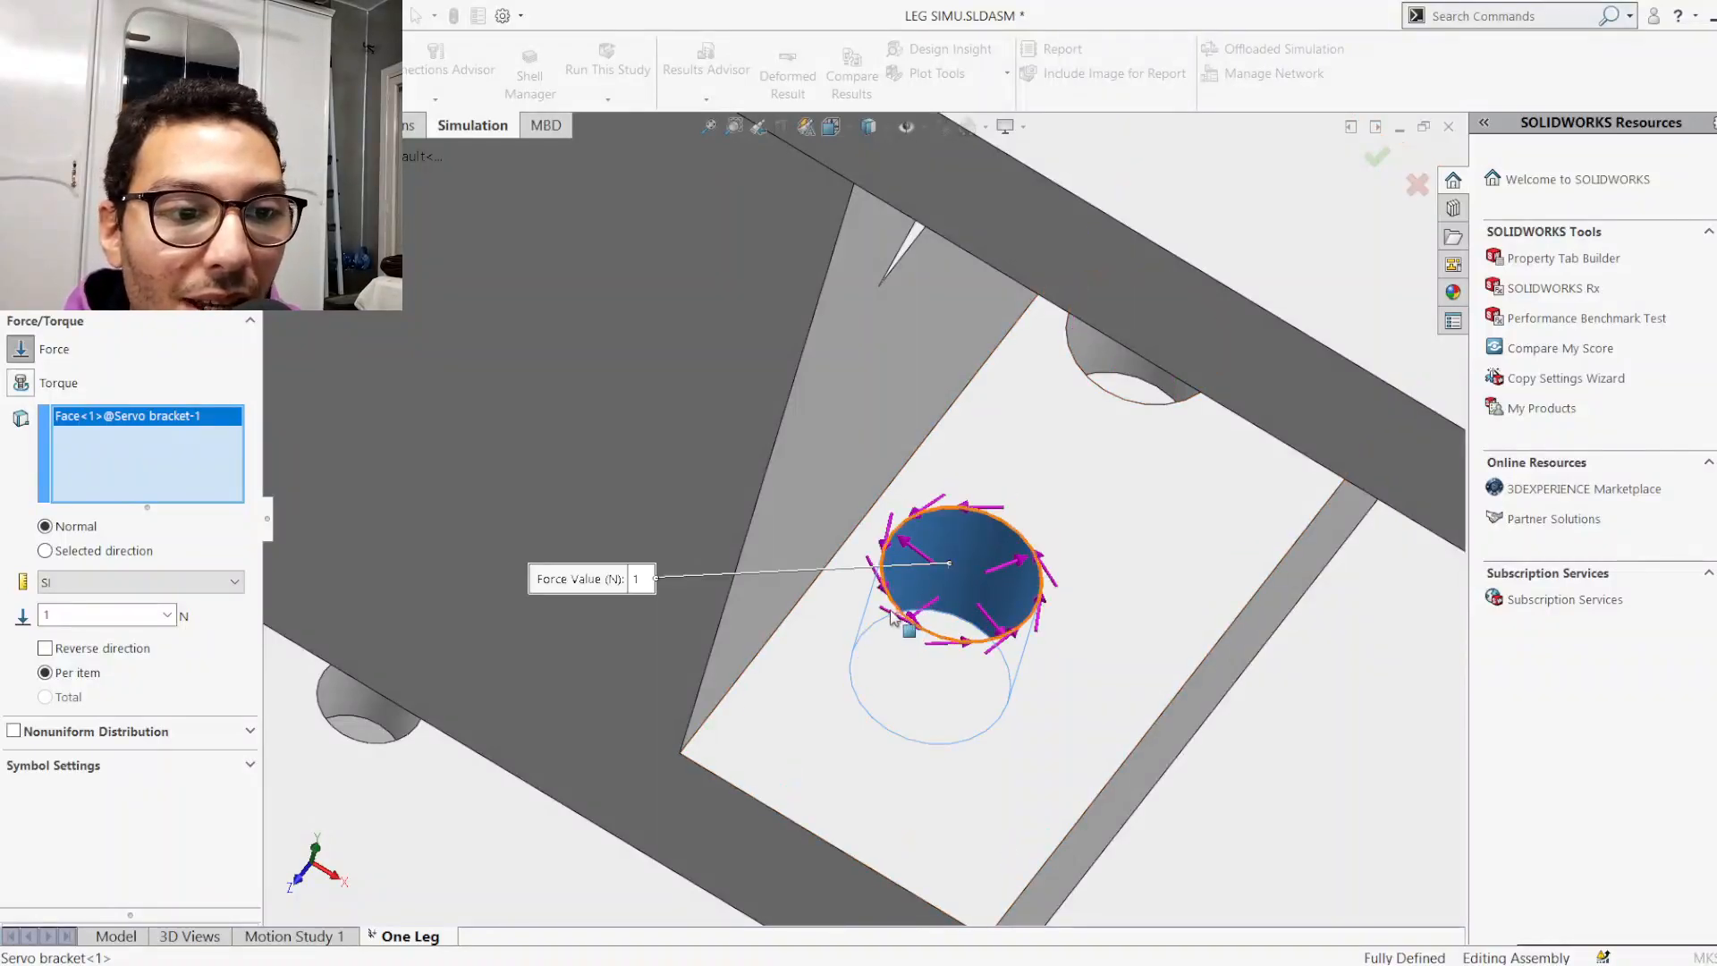
pyautogui.click(1093, 351)
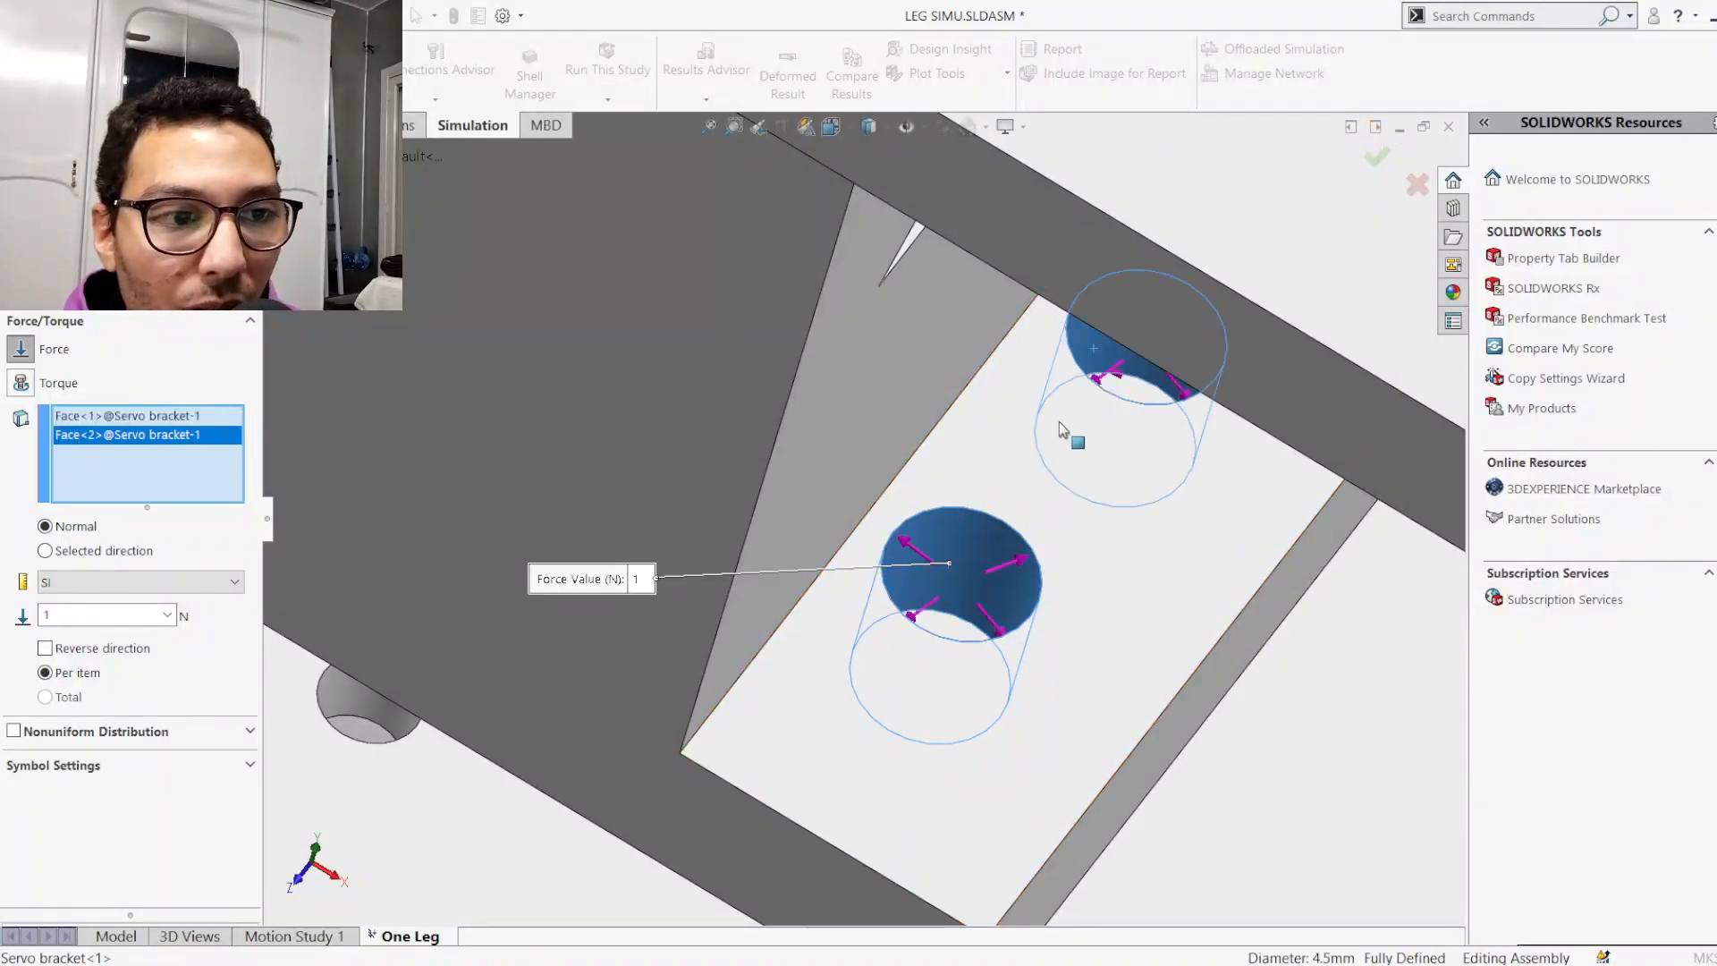
pyautogui.scroll(5, 939, 483)
pyautogui.scroll(-4, 485, 422)
pyautogui.scroll(3, 506, 335)
pyautogui.scroll(-3, 508, 340)
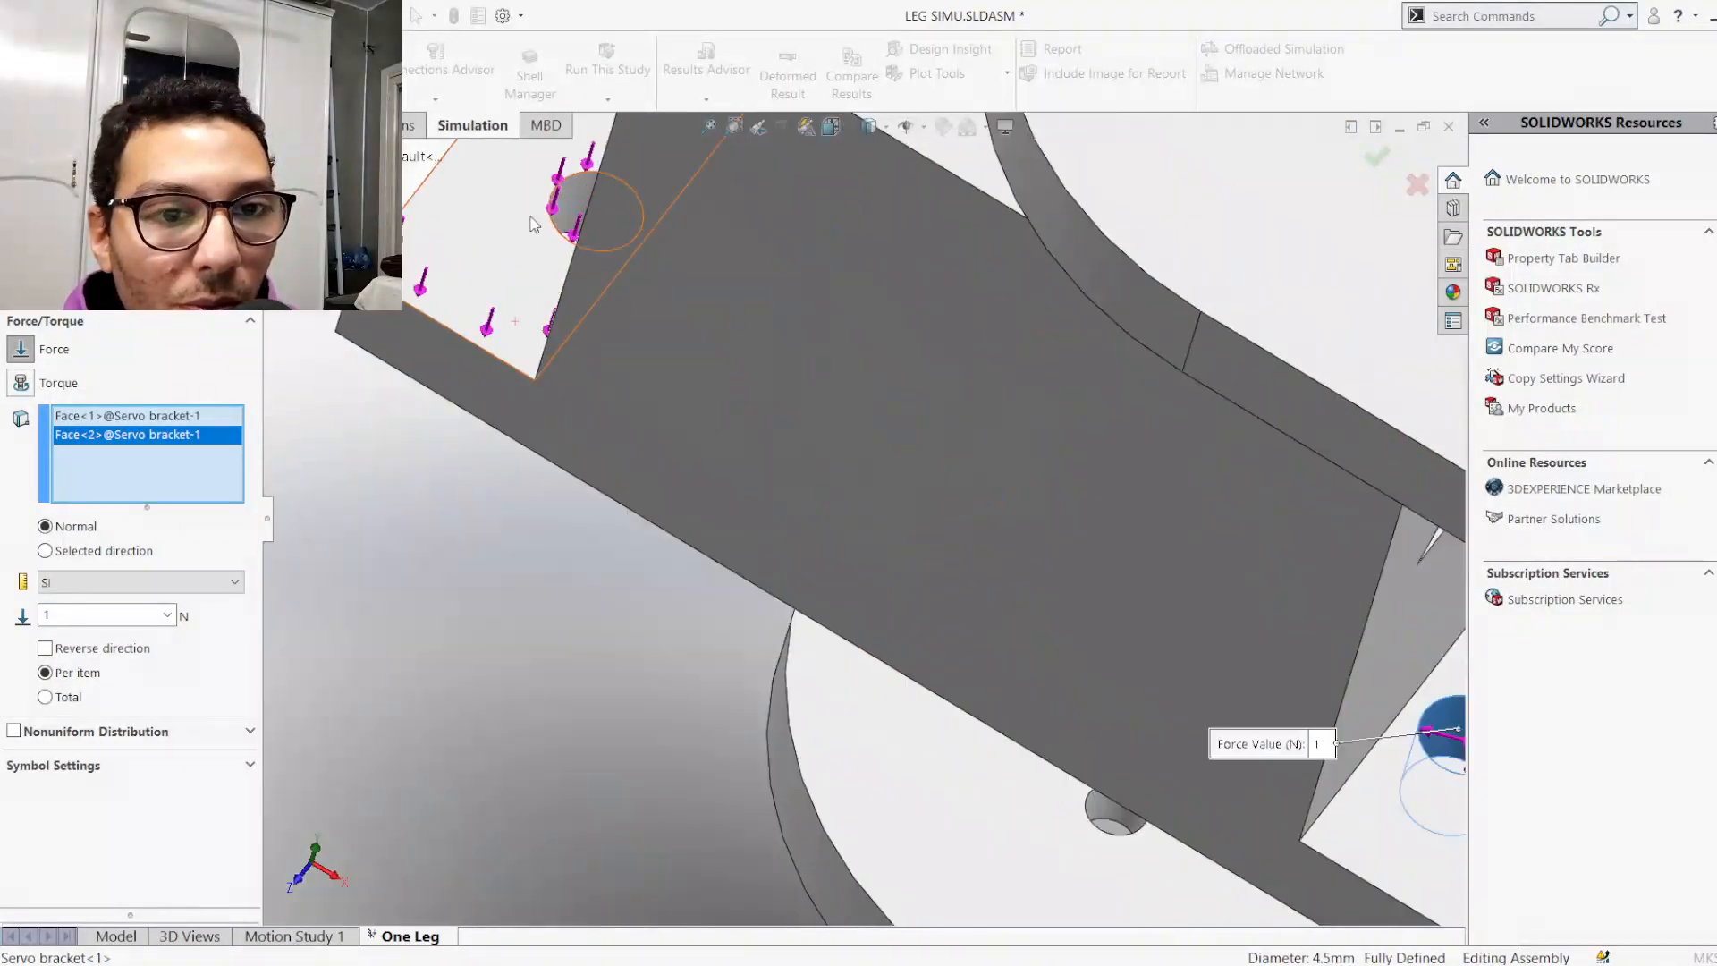
pyautogui.click(582, 207)
pyautogui.scroll(4, 715, 331)
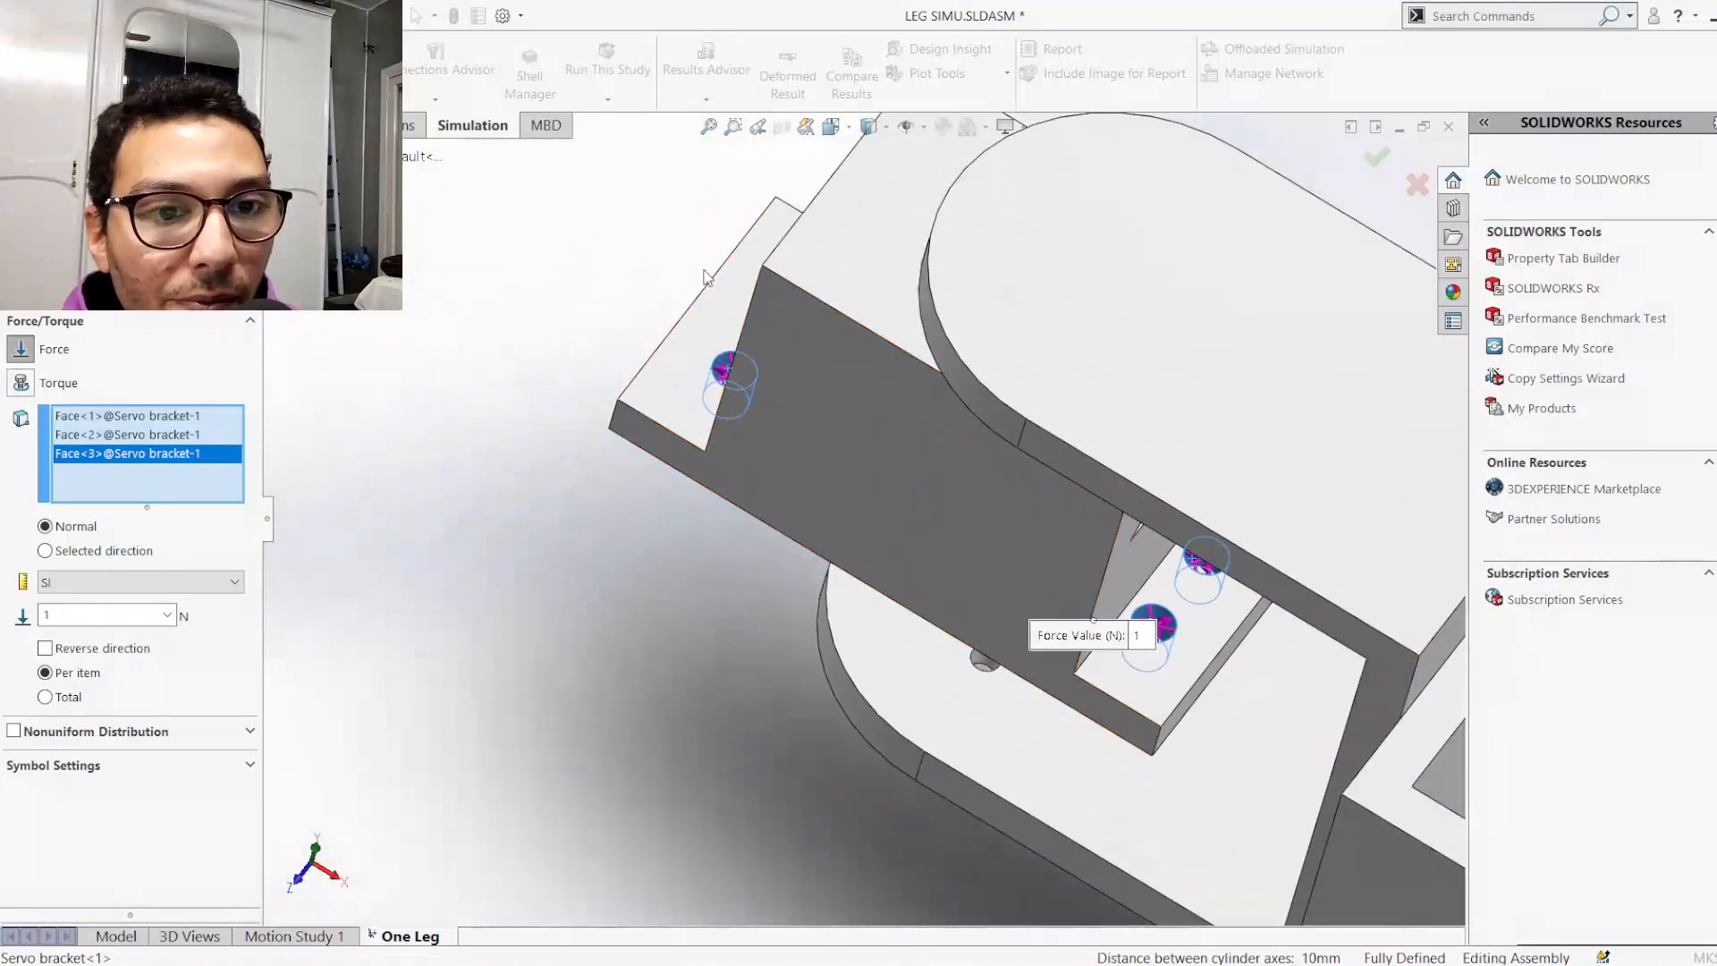
pyautogui.click(796, 329)
pyautogui.scroll(-5, 800, 338)
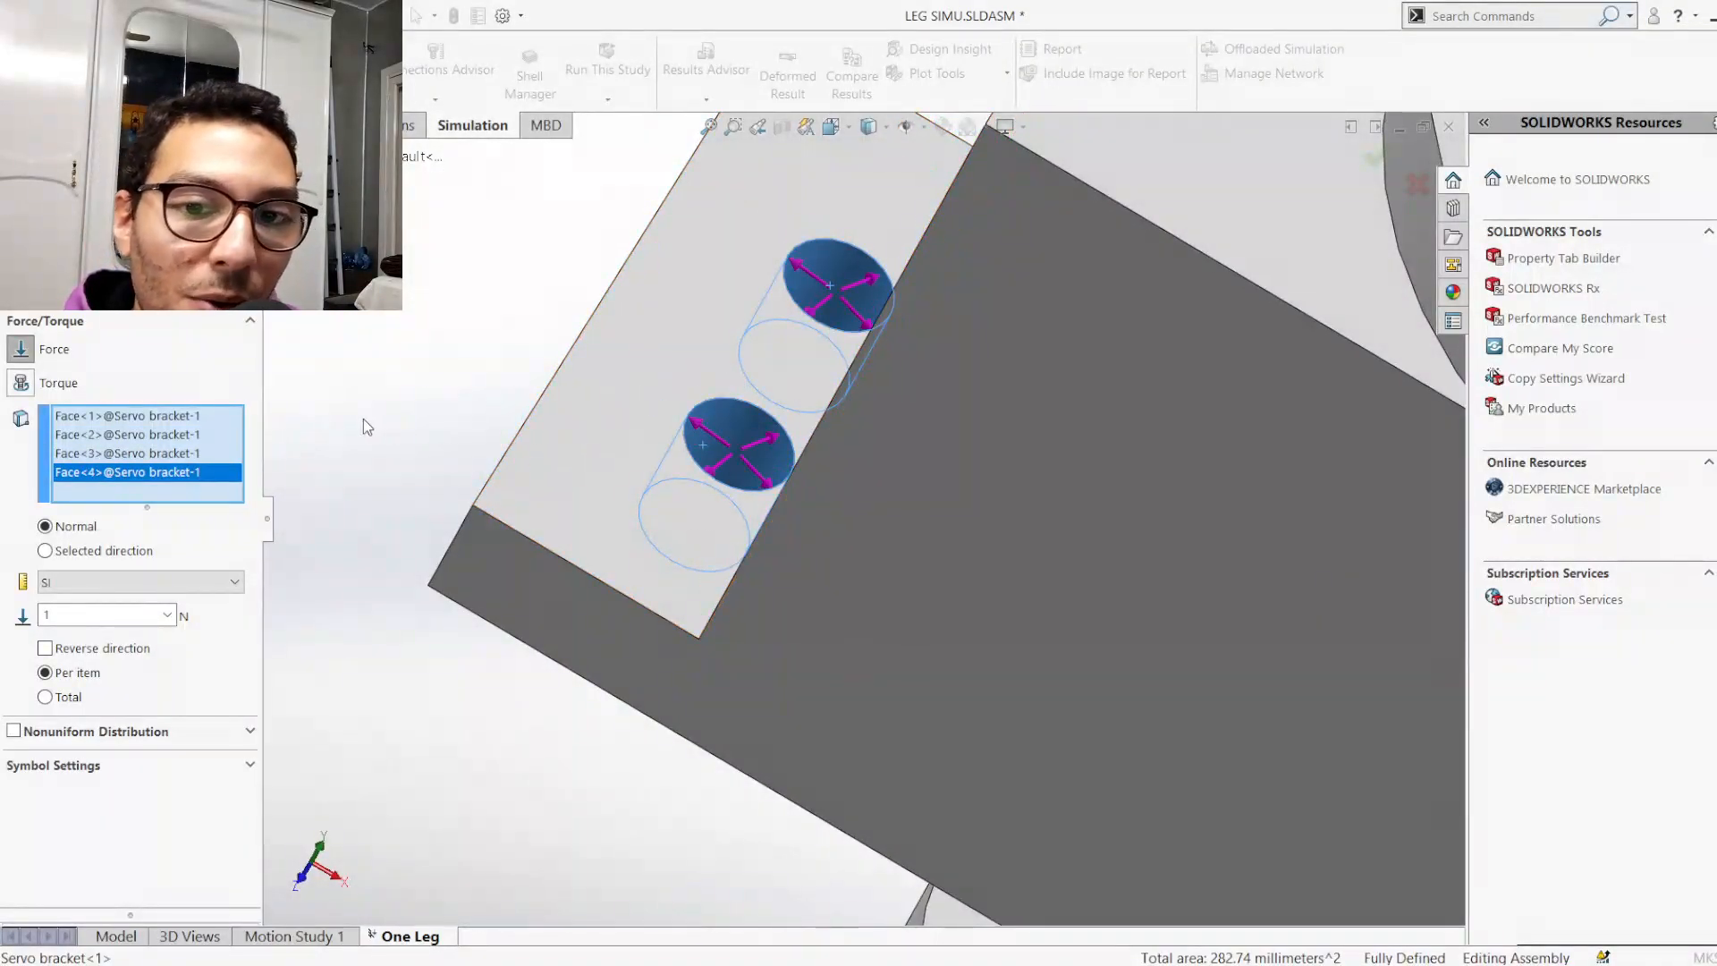
# Set the normal force on the four screw hole faces to 1.5 N per item
pyautogui.doubleClick(52, 613)
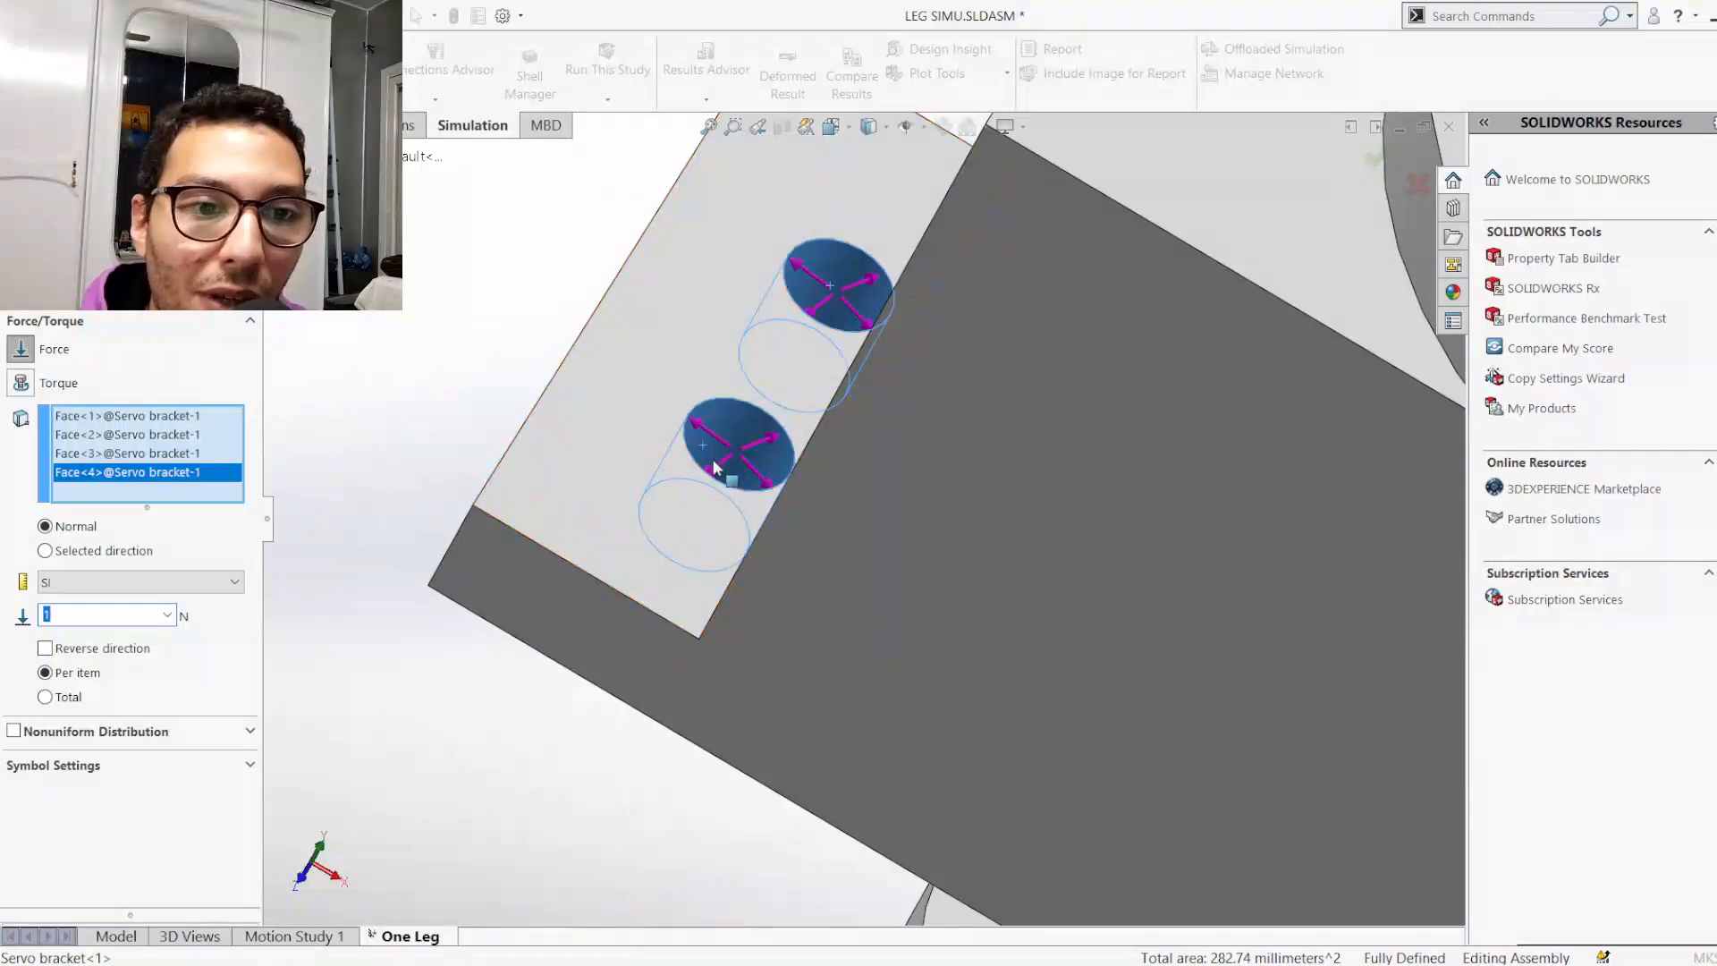
pyautogui.scroll(5, 753, 454)
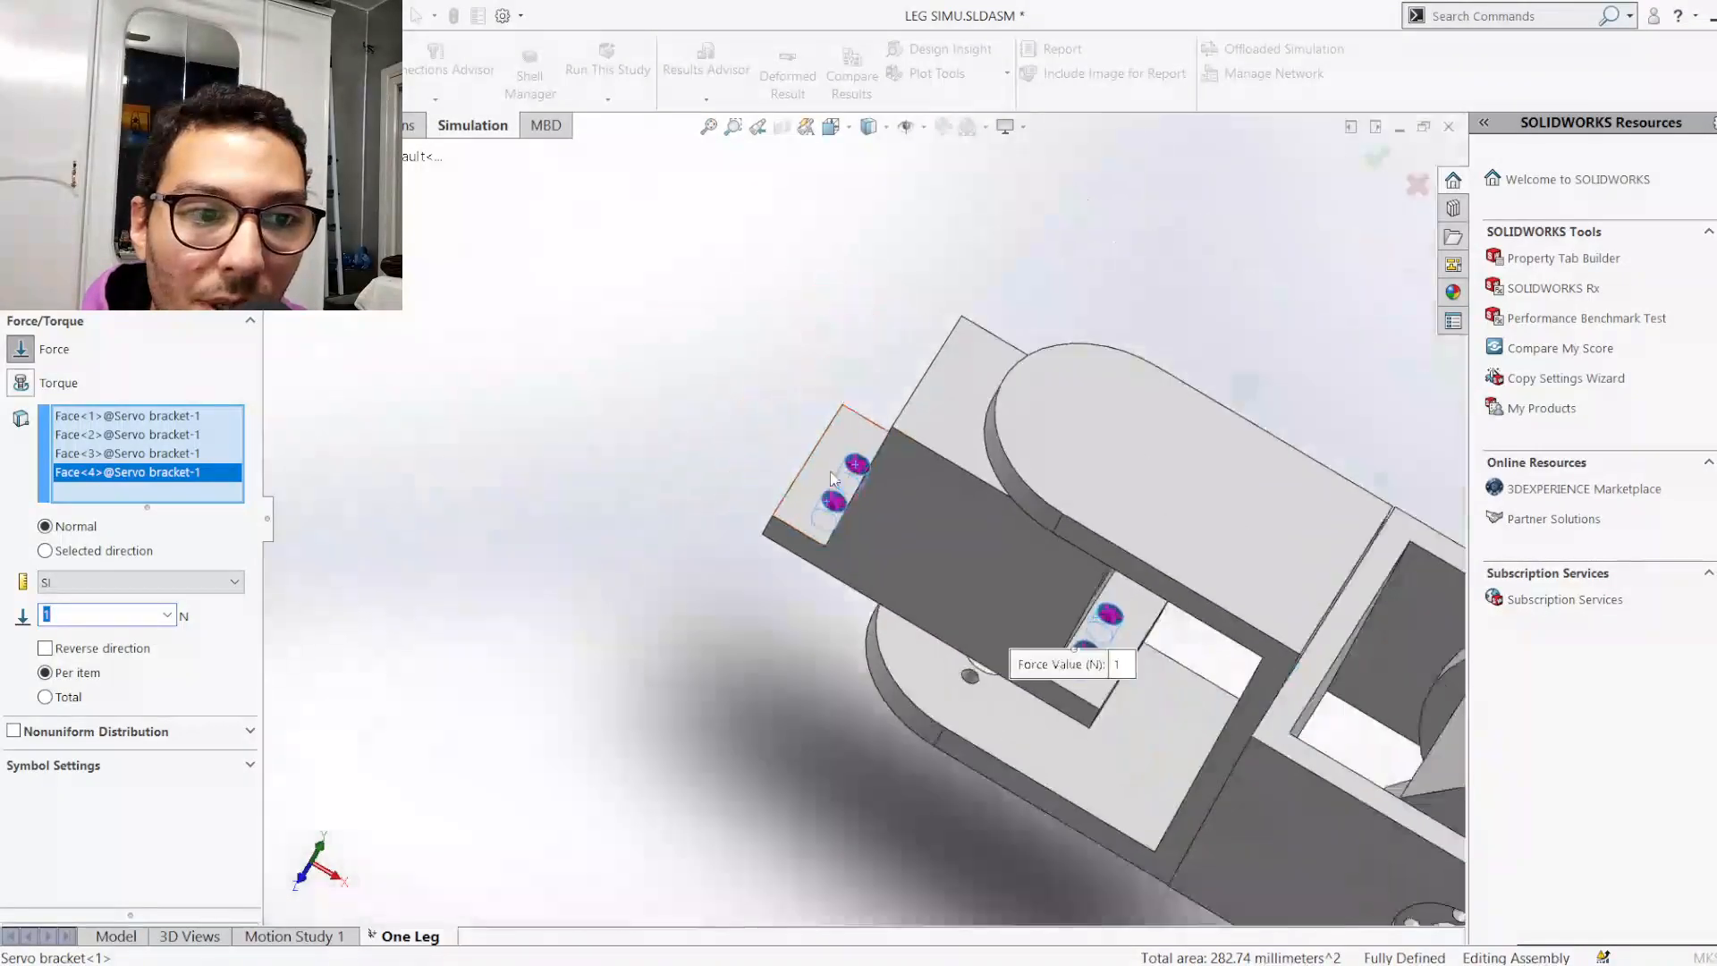
pyautogui.scroll(3, 1252, 635)
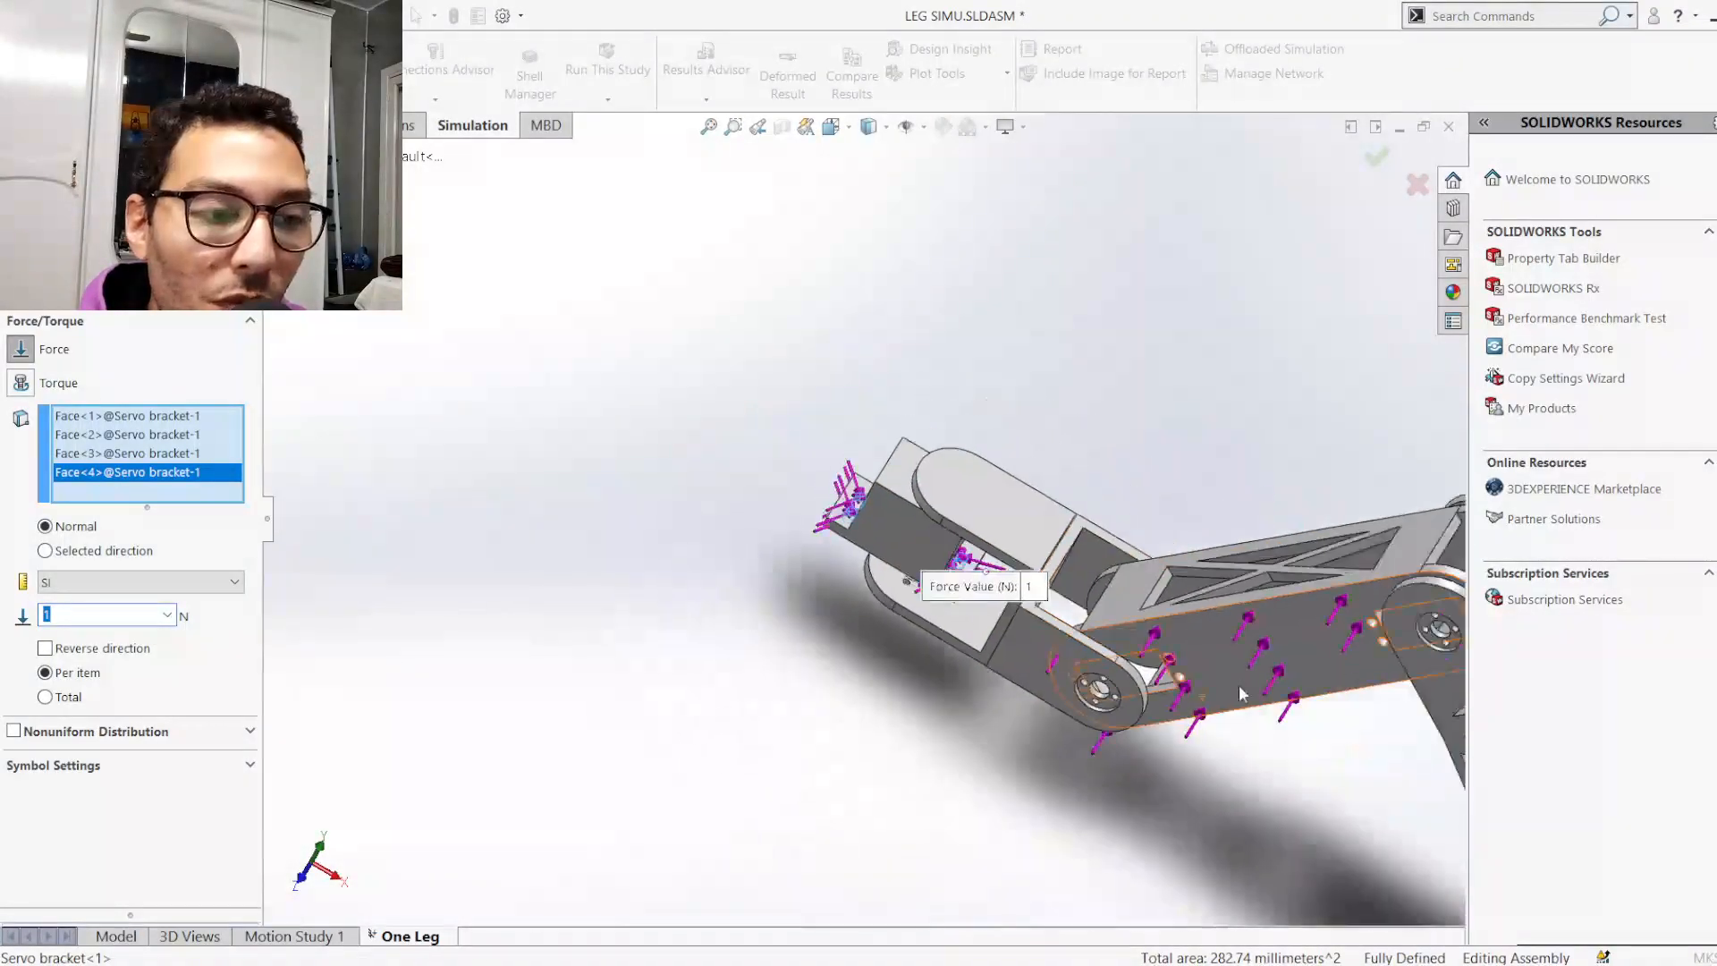
pyautogui.scroll(-4, 814, 484)
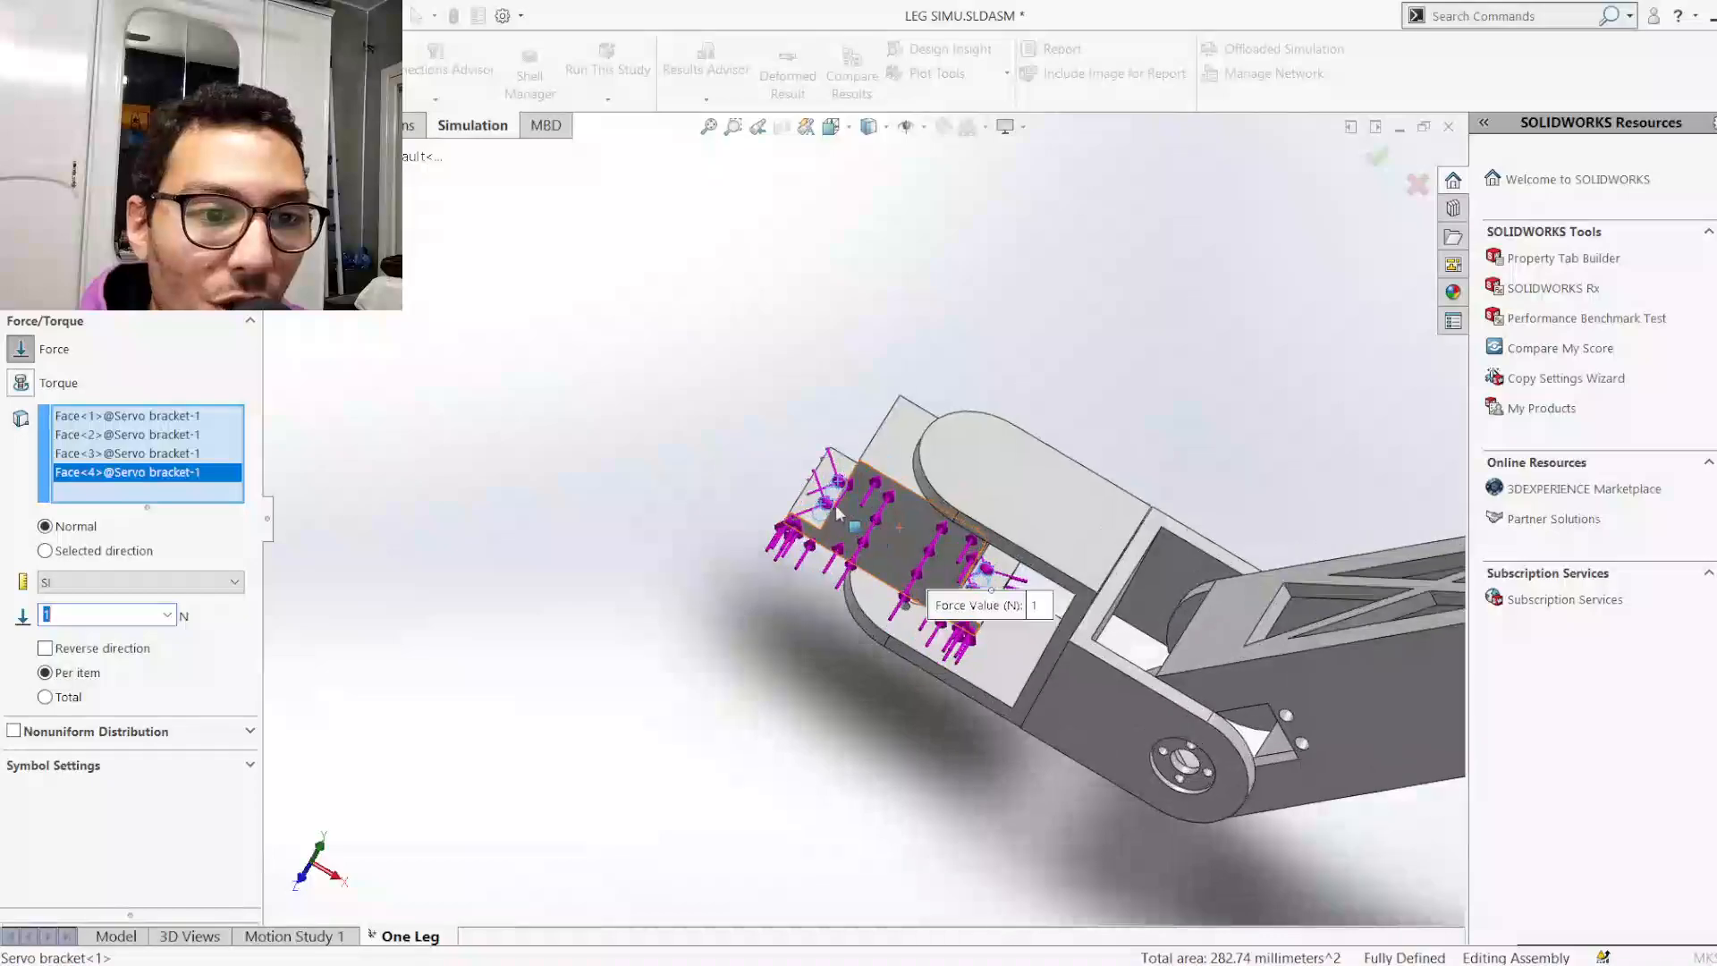
pyautogui.scroll(-5, 813, 484)
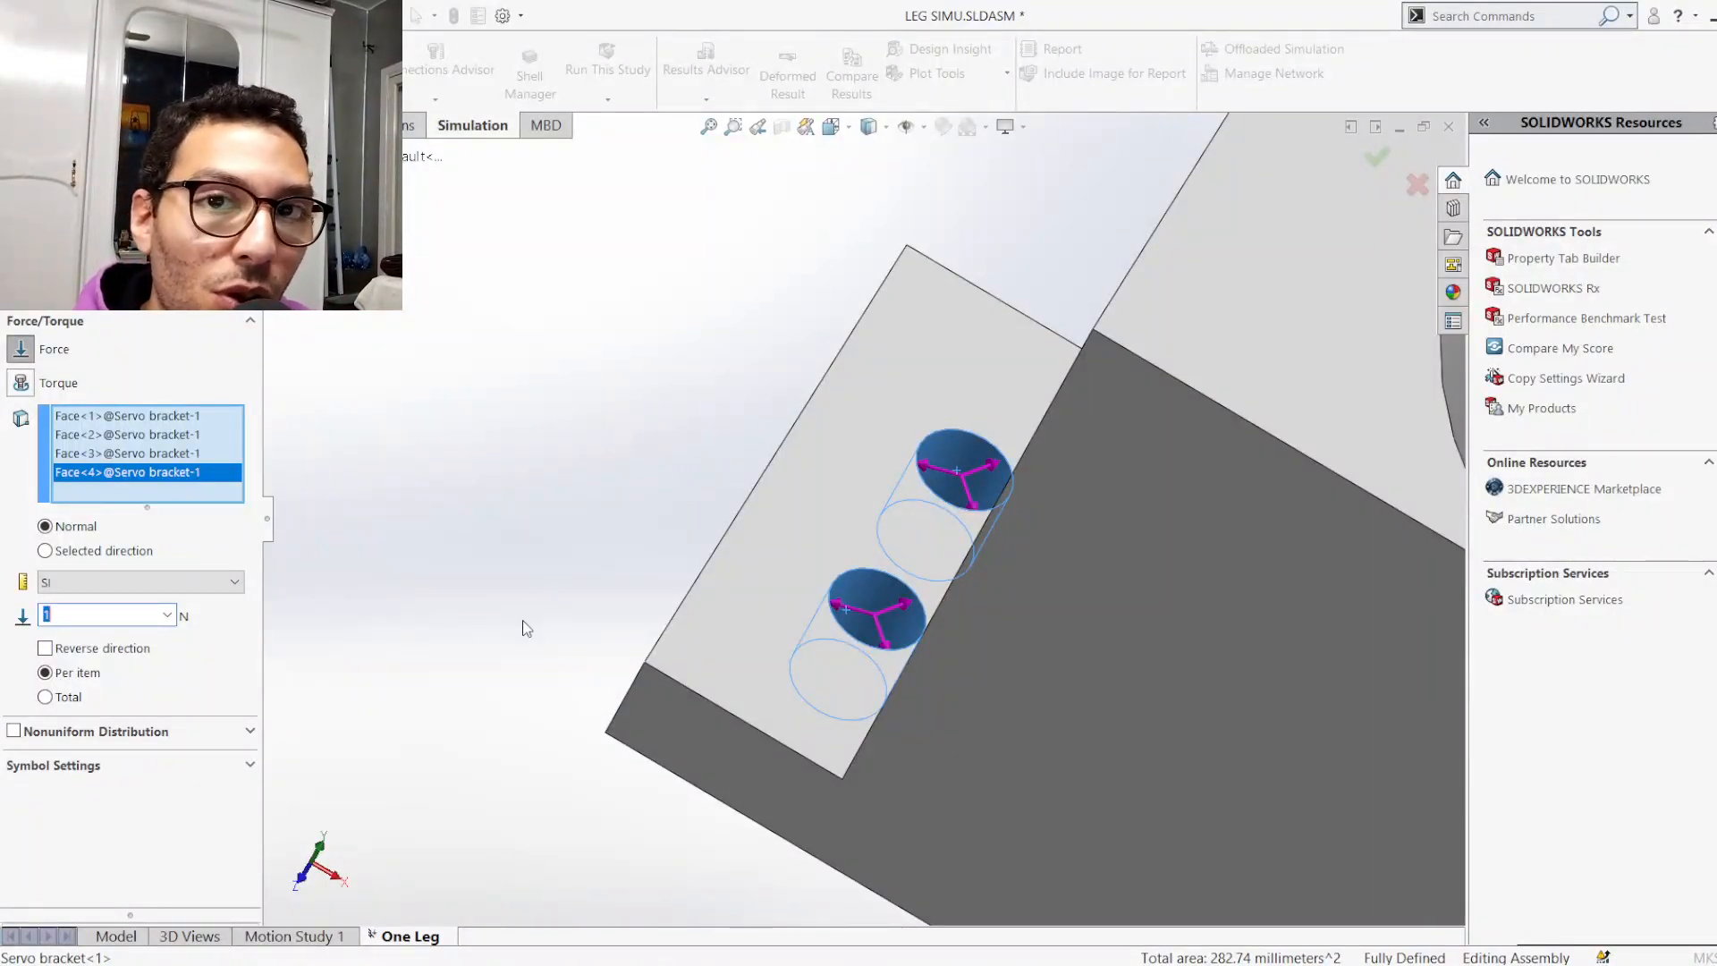
pyautogui.hotkey('alt', 'Tab')
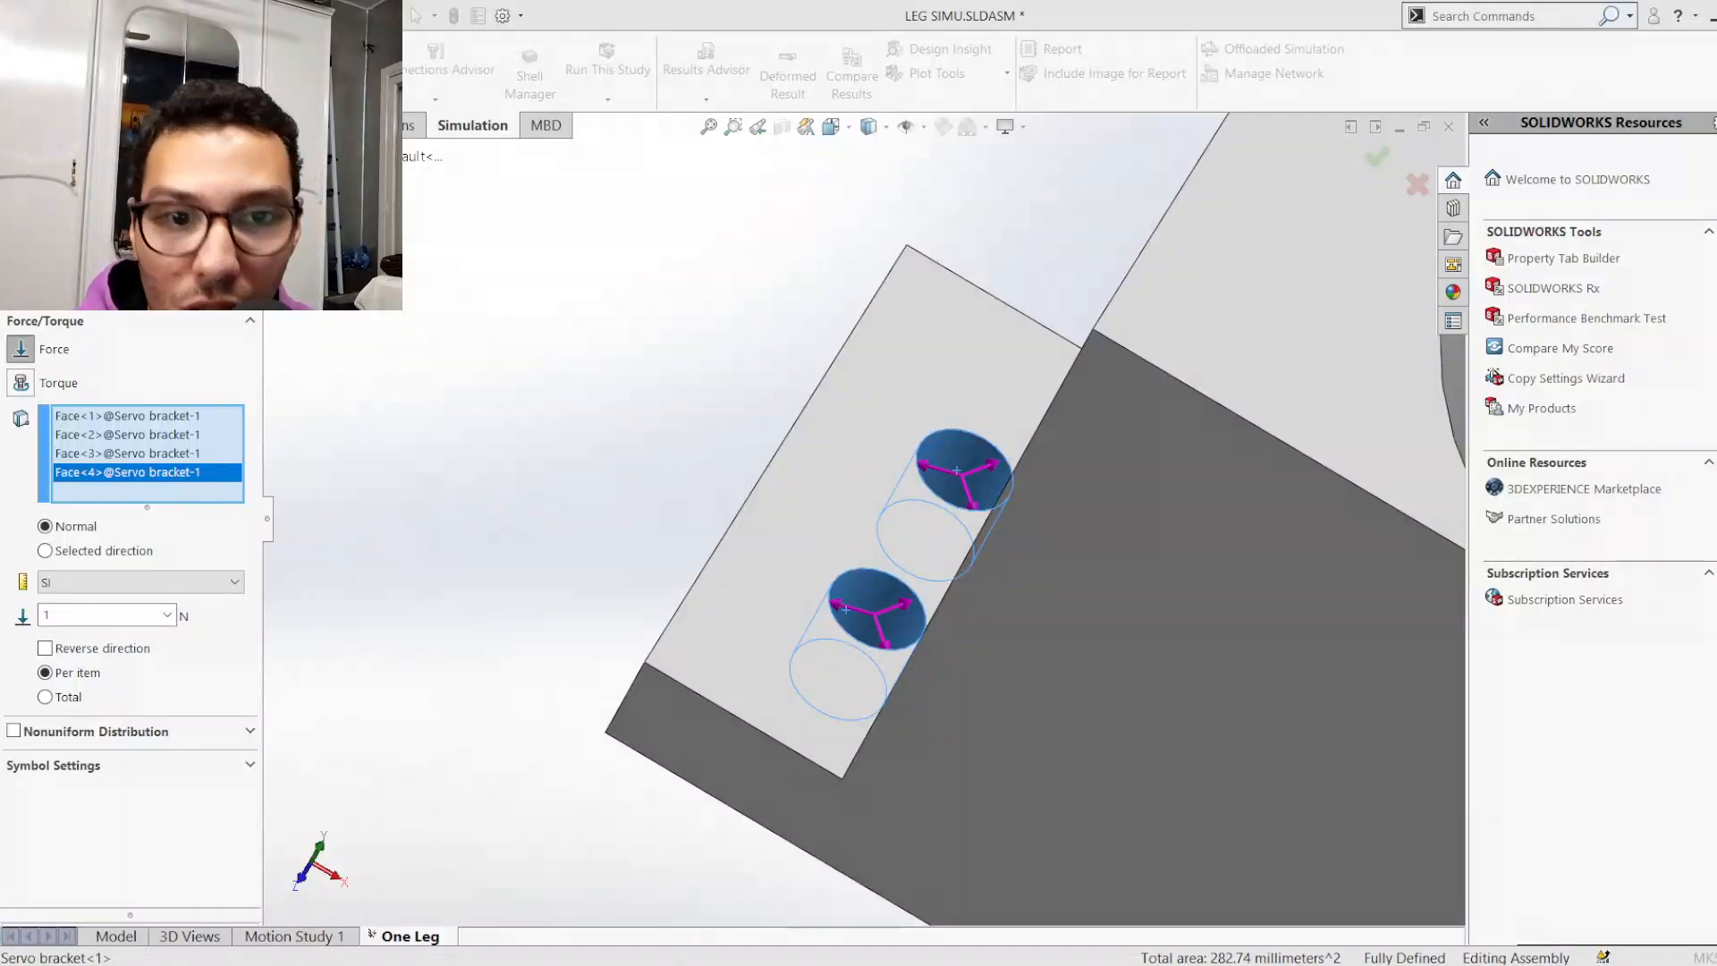
pyautogui.click(86, 611)
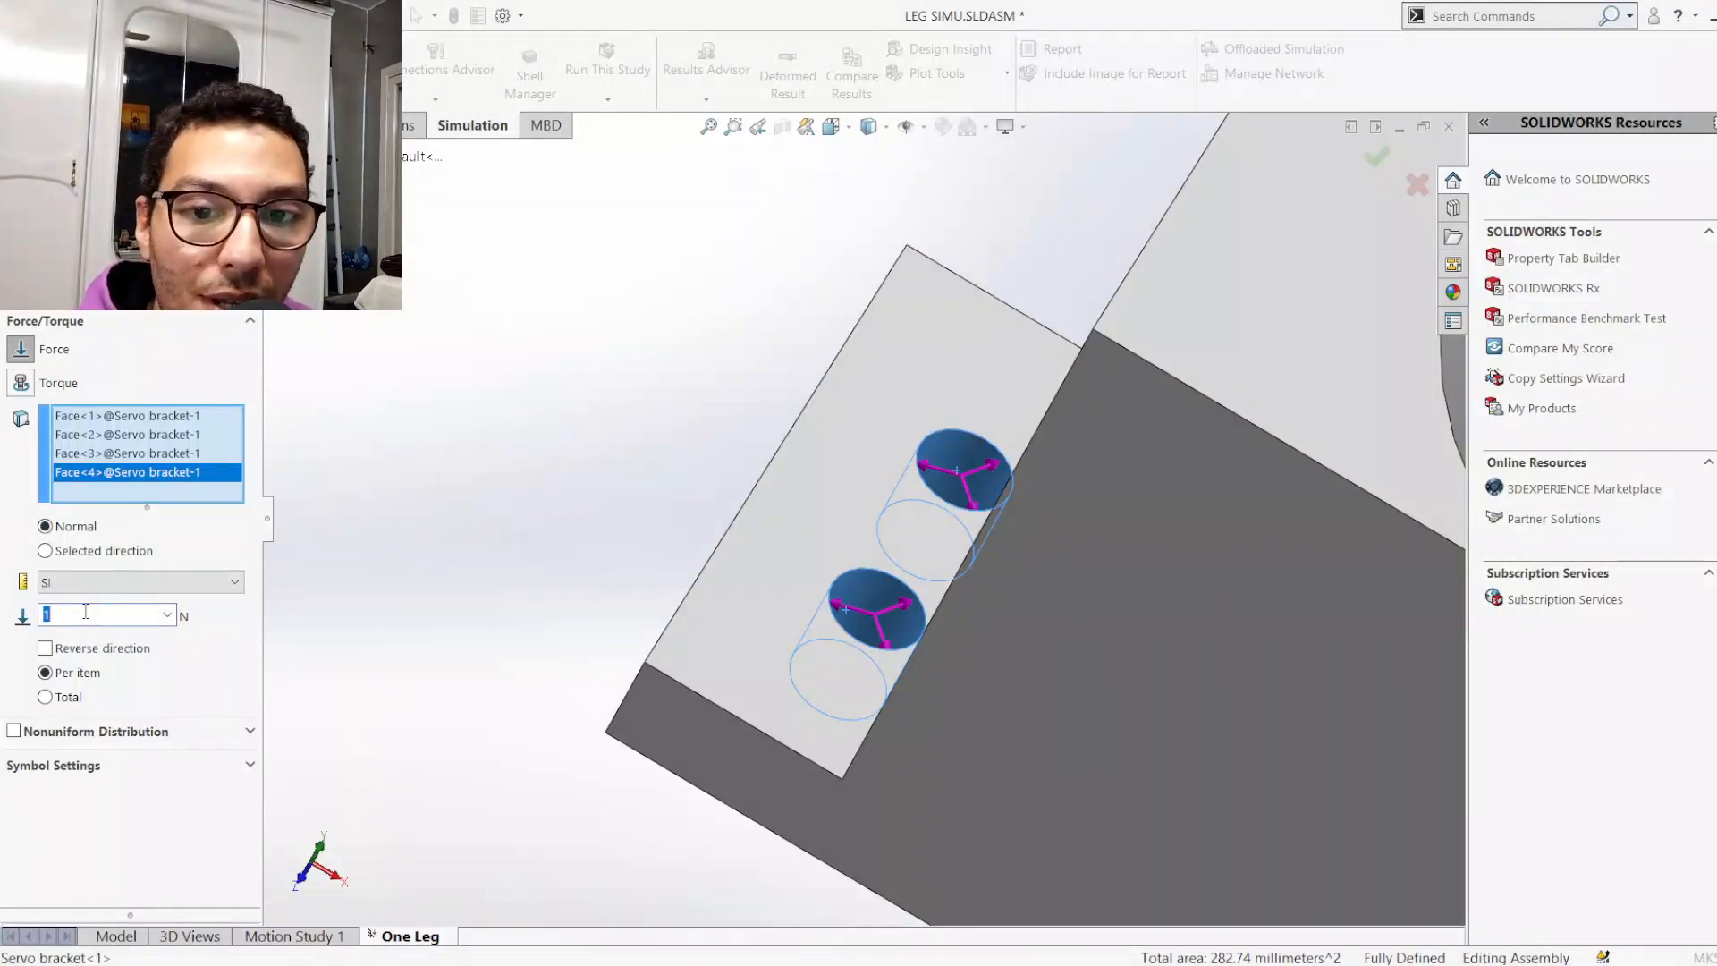
pyautogui.write('1')
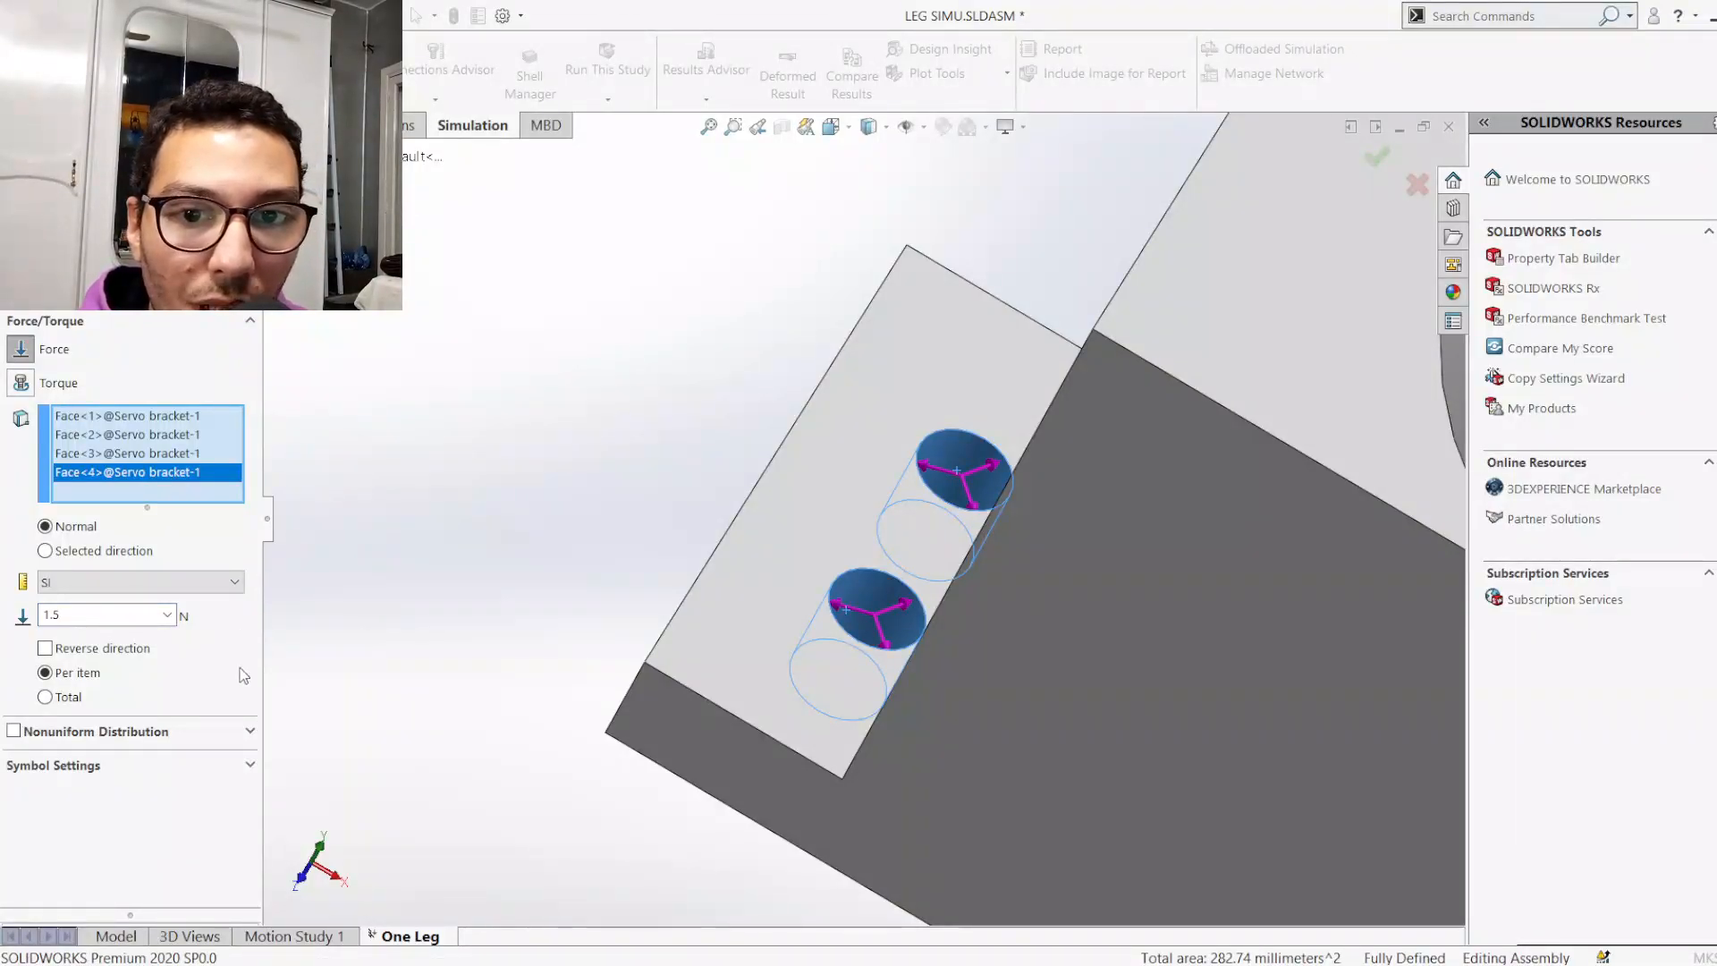
# Examine the force load's nonuniform distribution options and symbol settings
pyautogui.click(246, 731)
pyautogui.moveTo(251, 693); pyautogui.dragTo(259, 811)
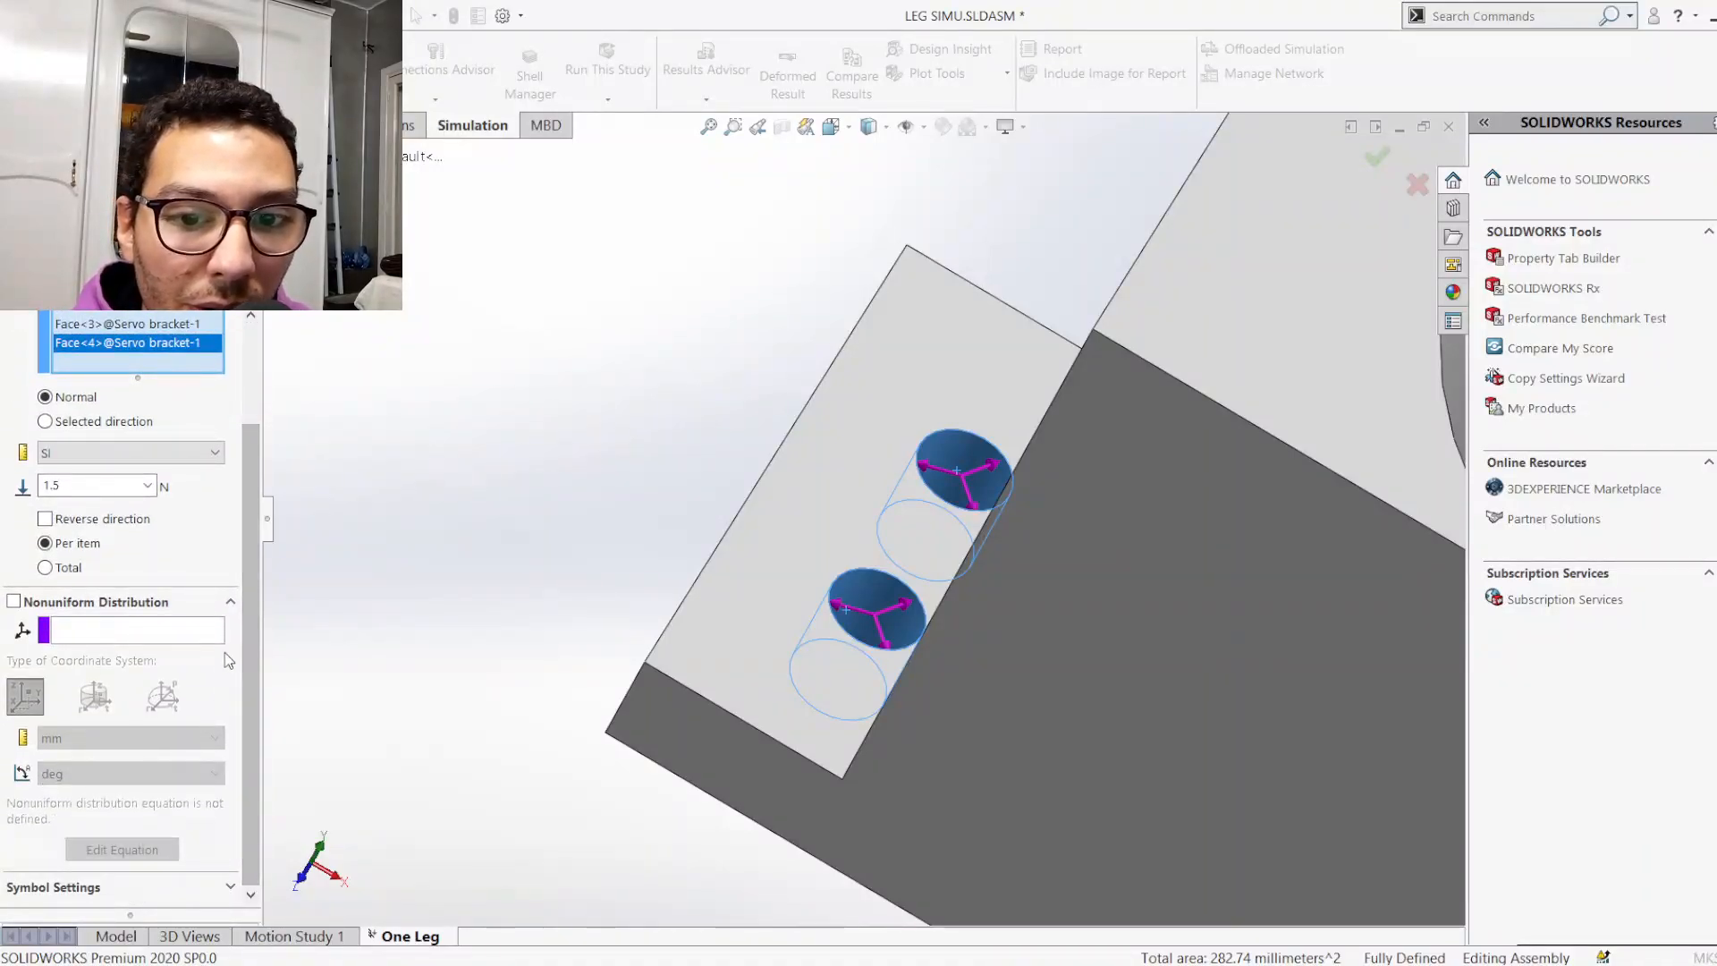
pyautogui.click(229, 604)
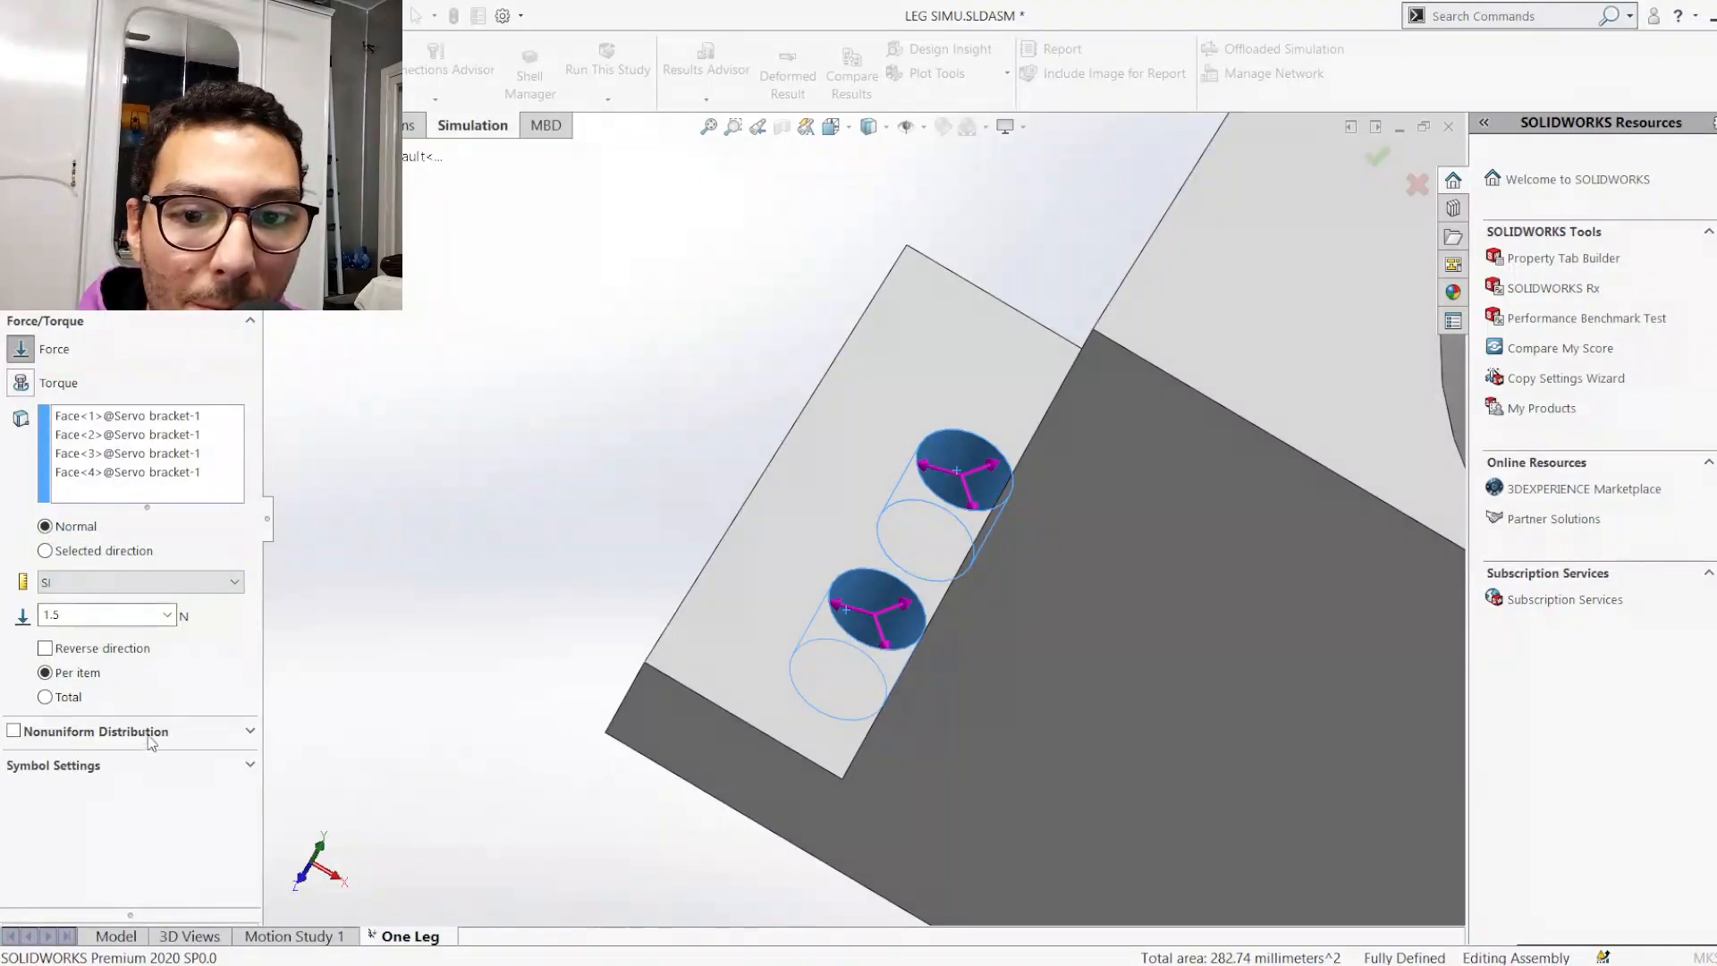
pyautogui.click(245, 773)
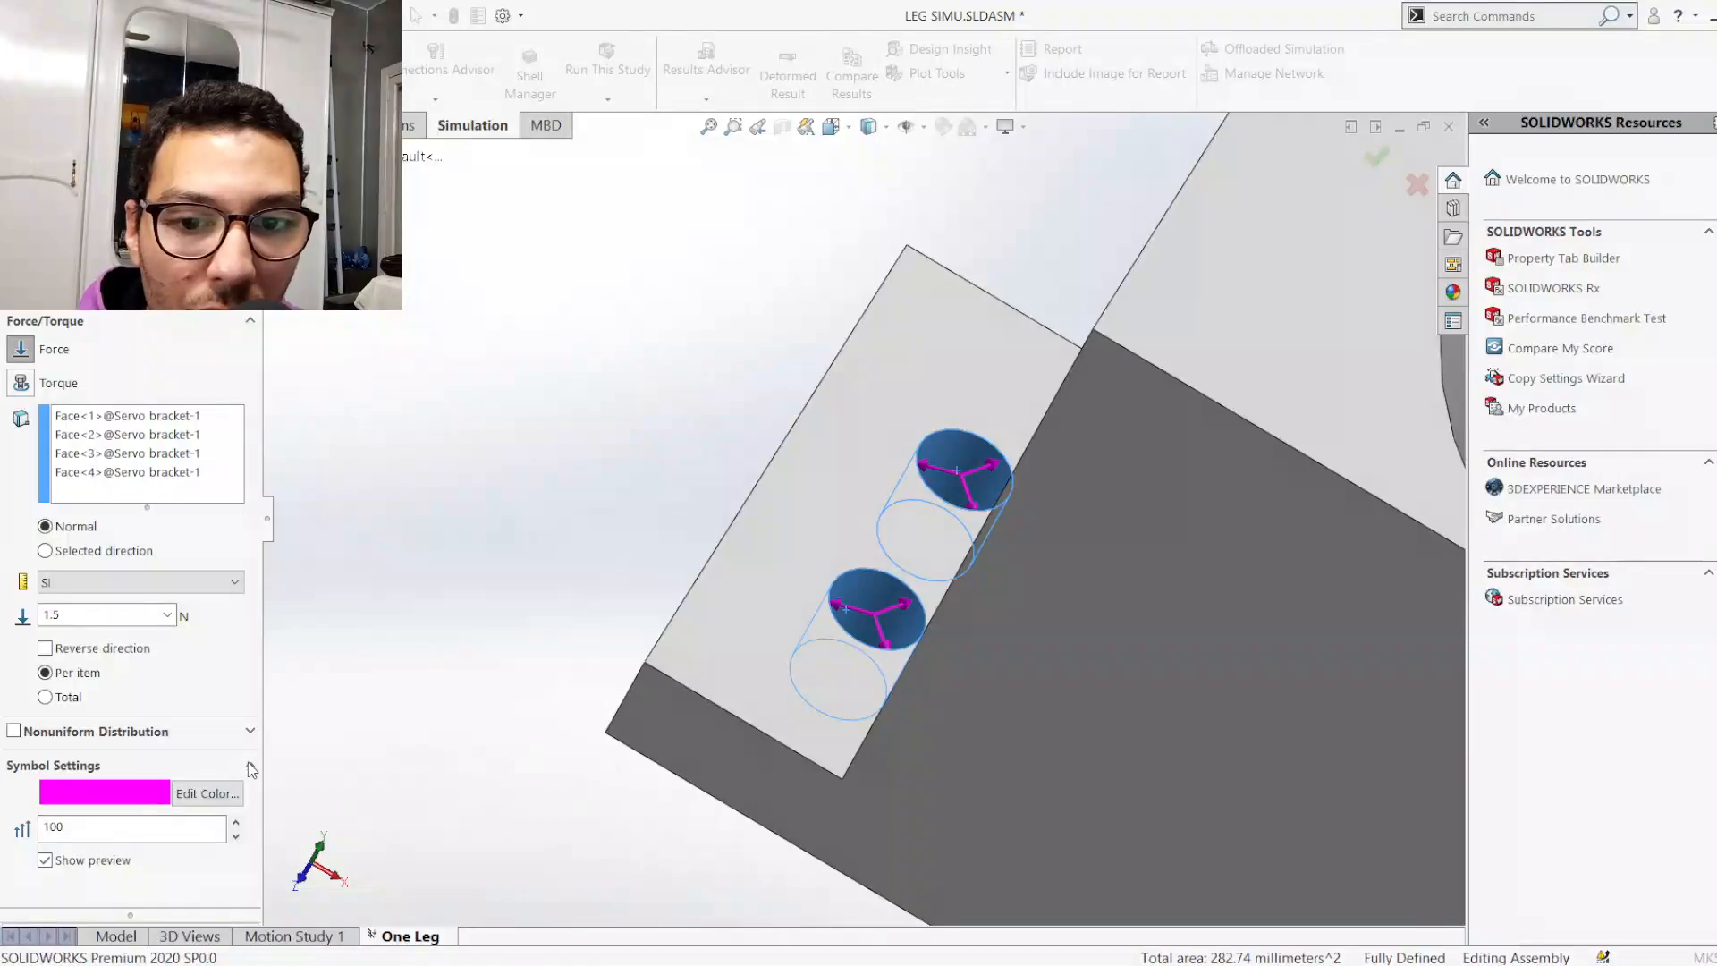
pyautogui.click(251, 767)
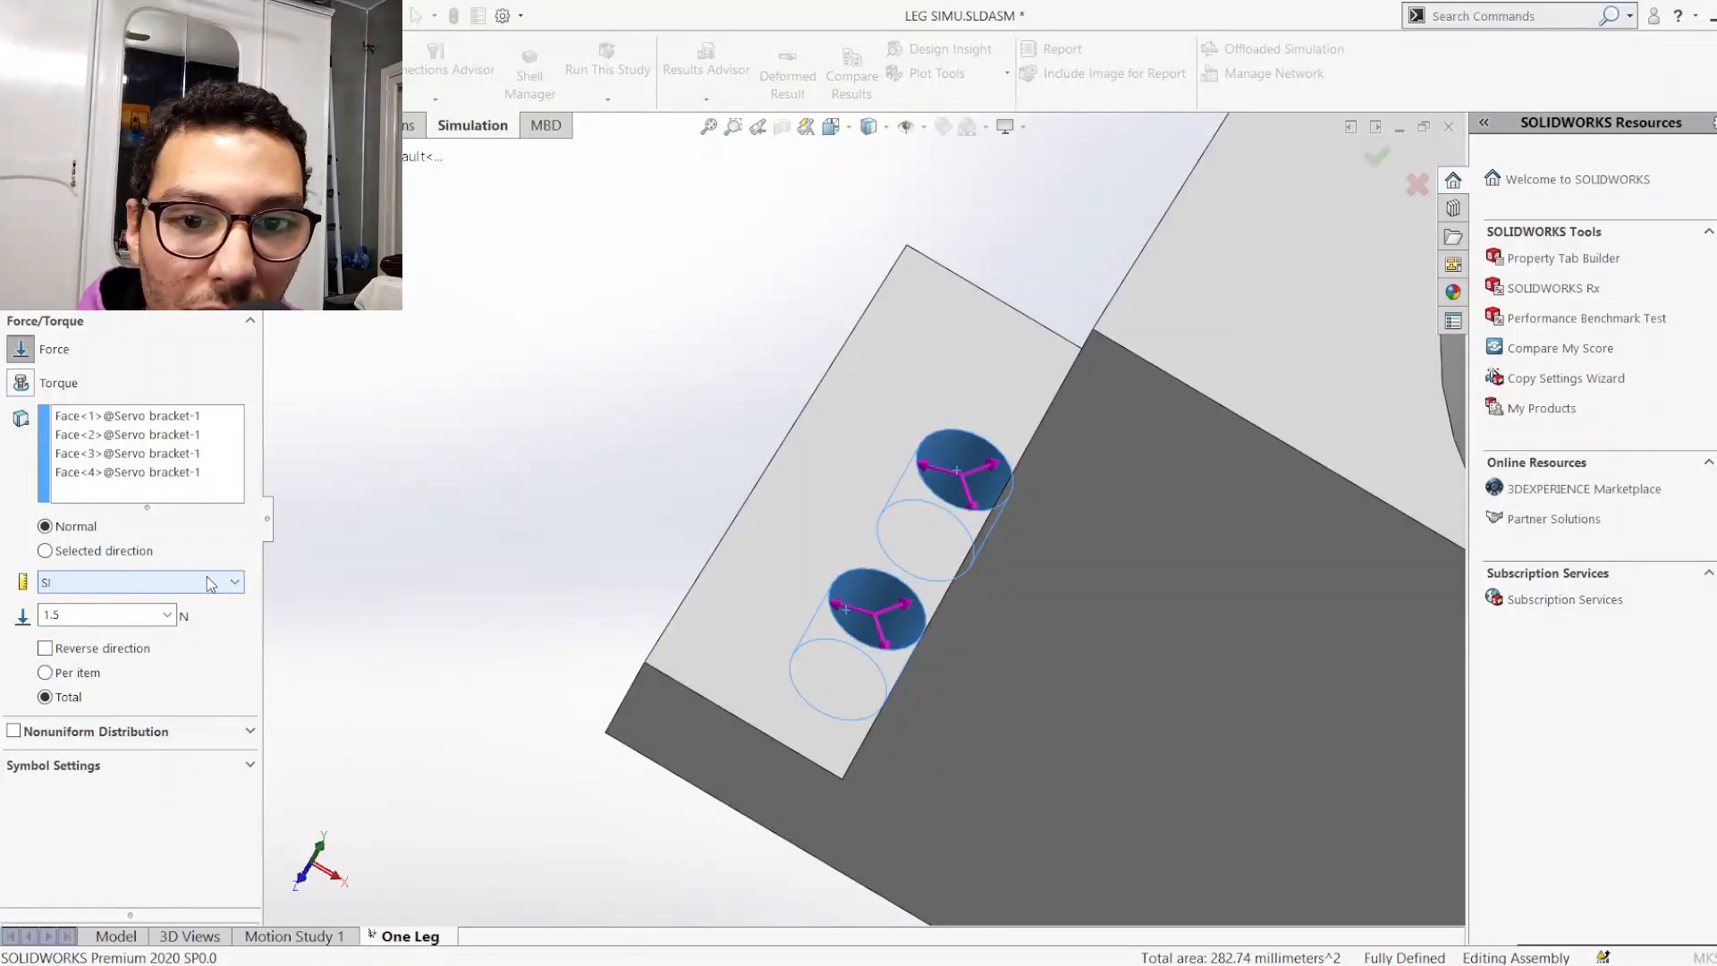
# Define the force as a total load in a selected direction, with the servo bracket's large flat face as the direction reference
pyautogui.click(127, 552)
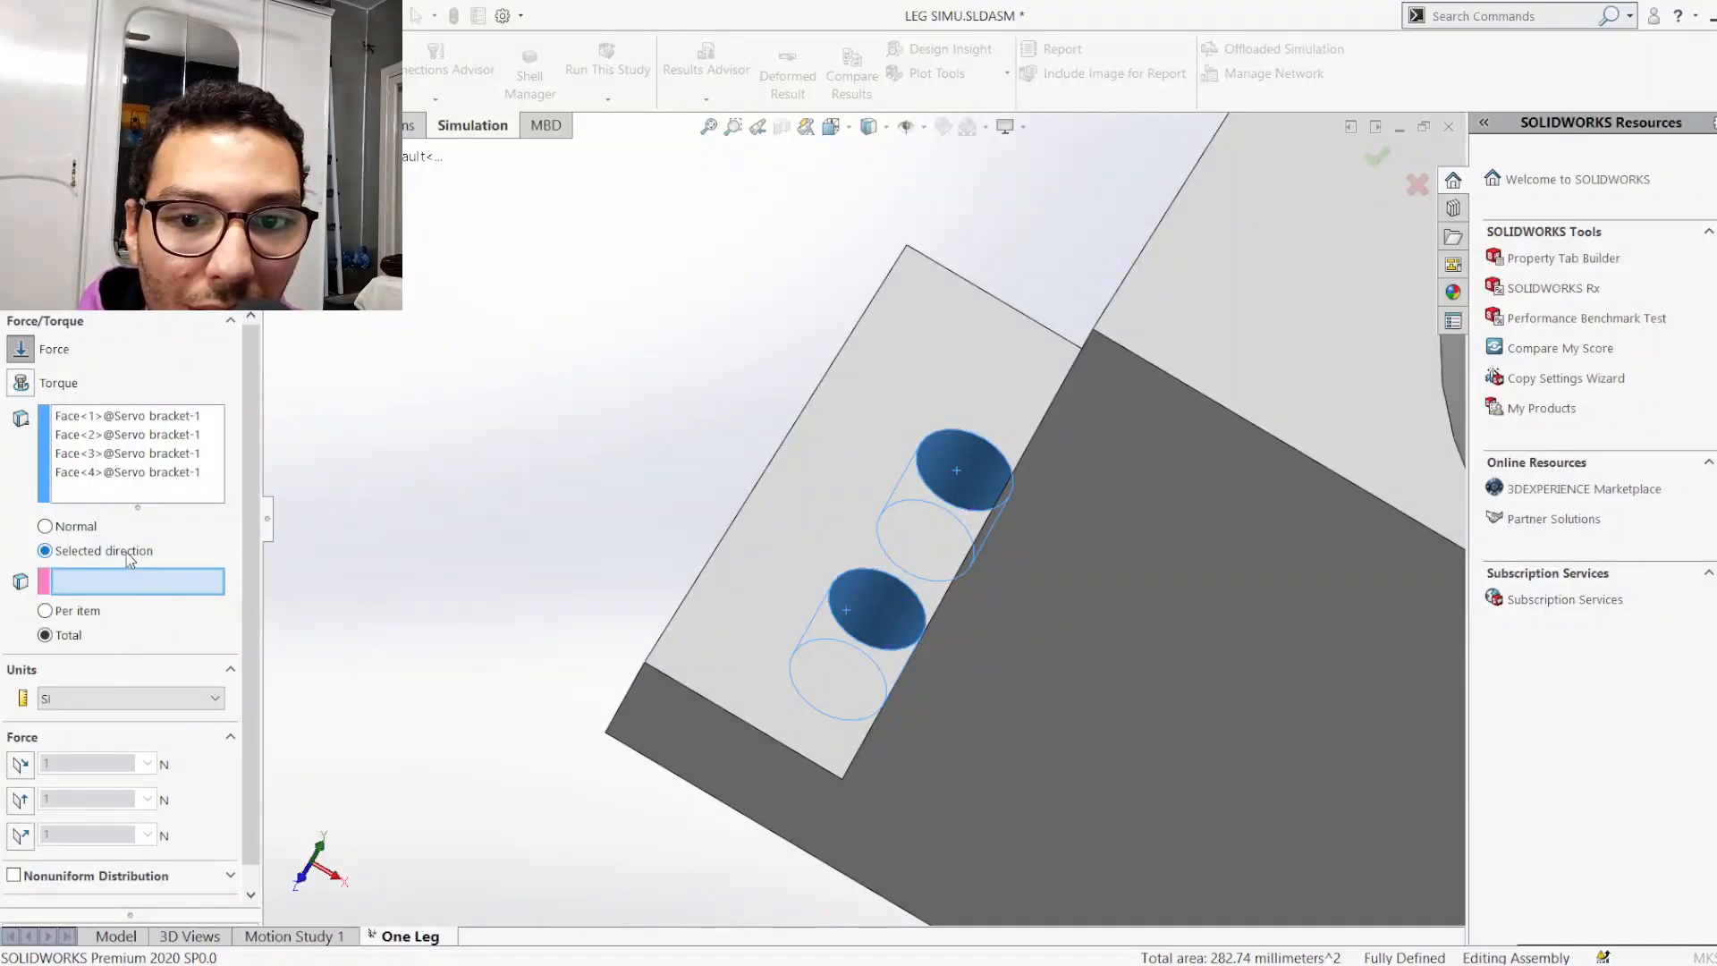
pyautogui.scroll(4, 751, 649)
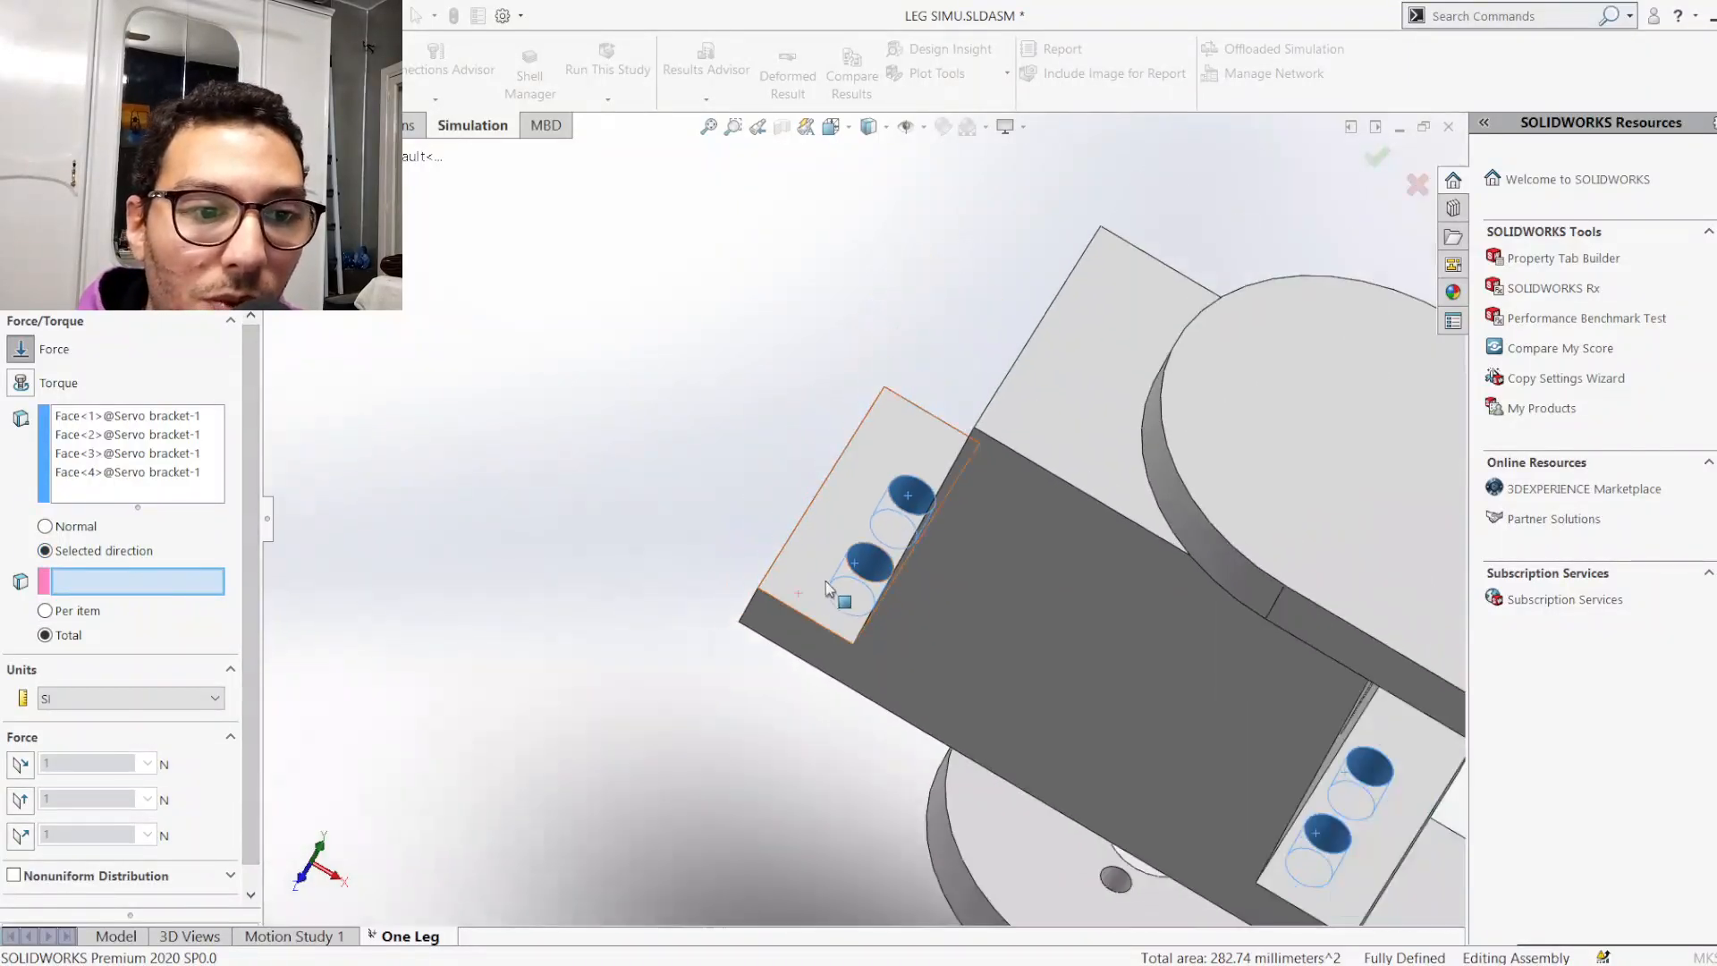
pyautogui.scroll(-2, 898, 669)
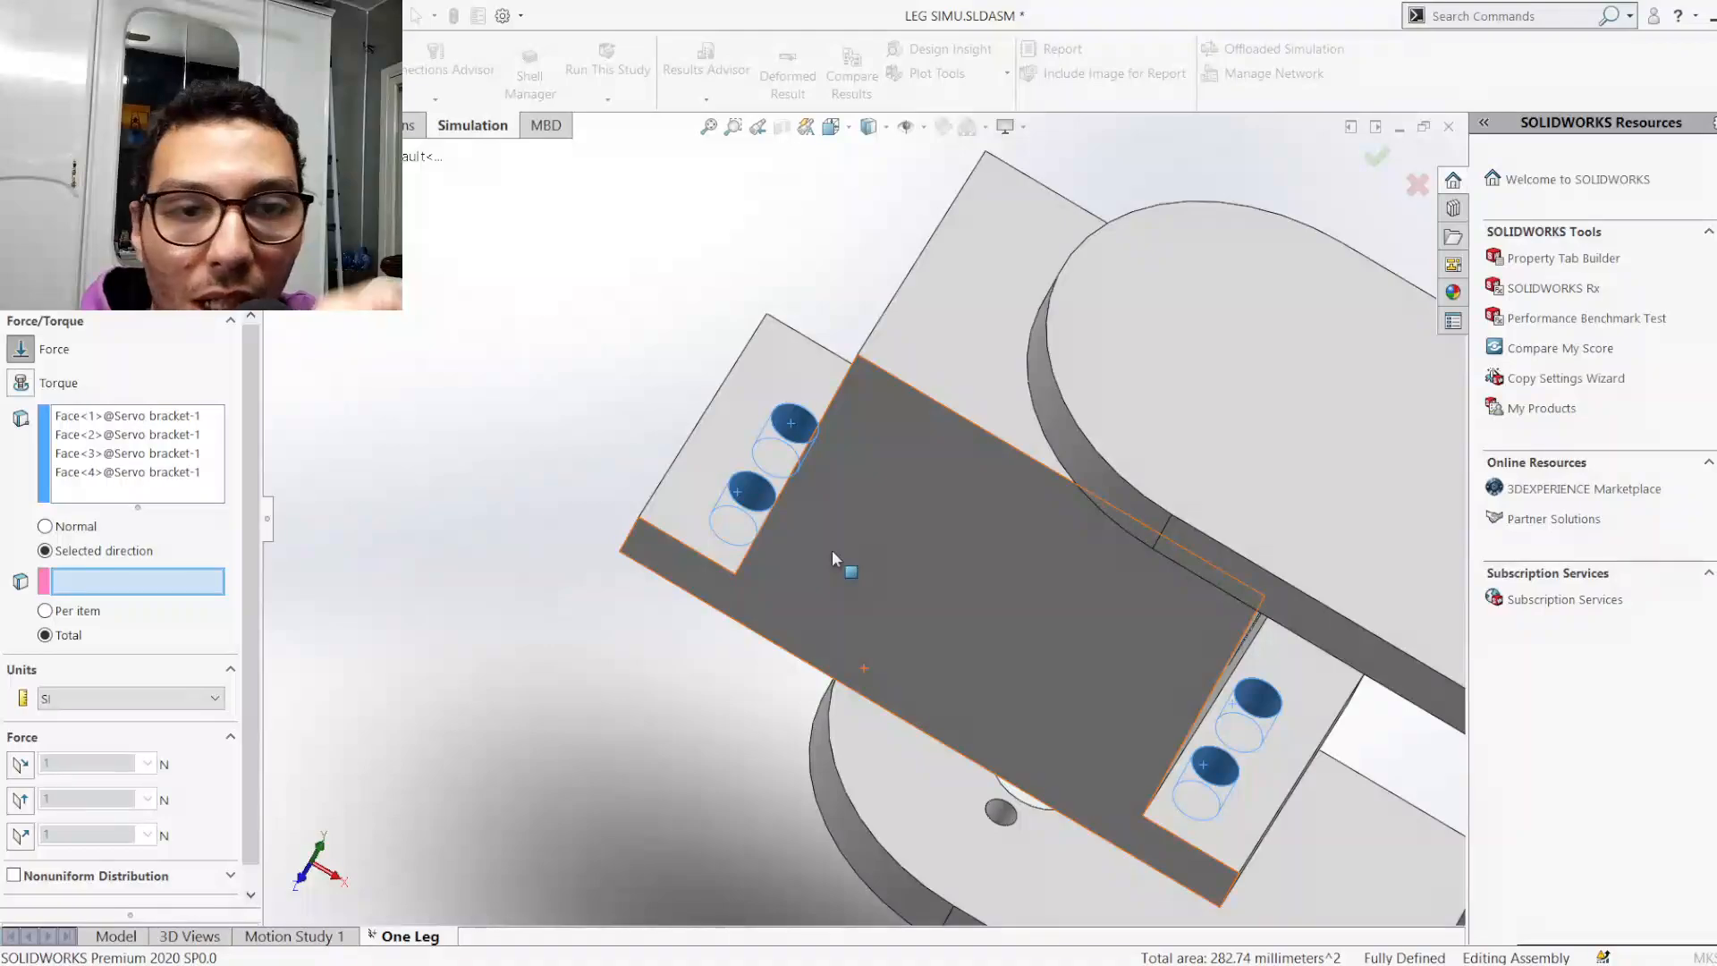
pyautogui.click(885, 555)
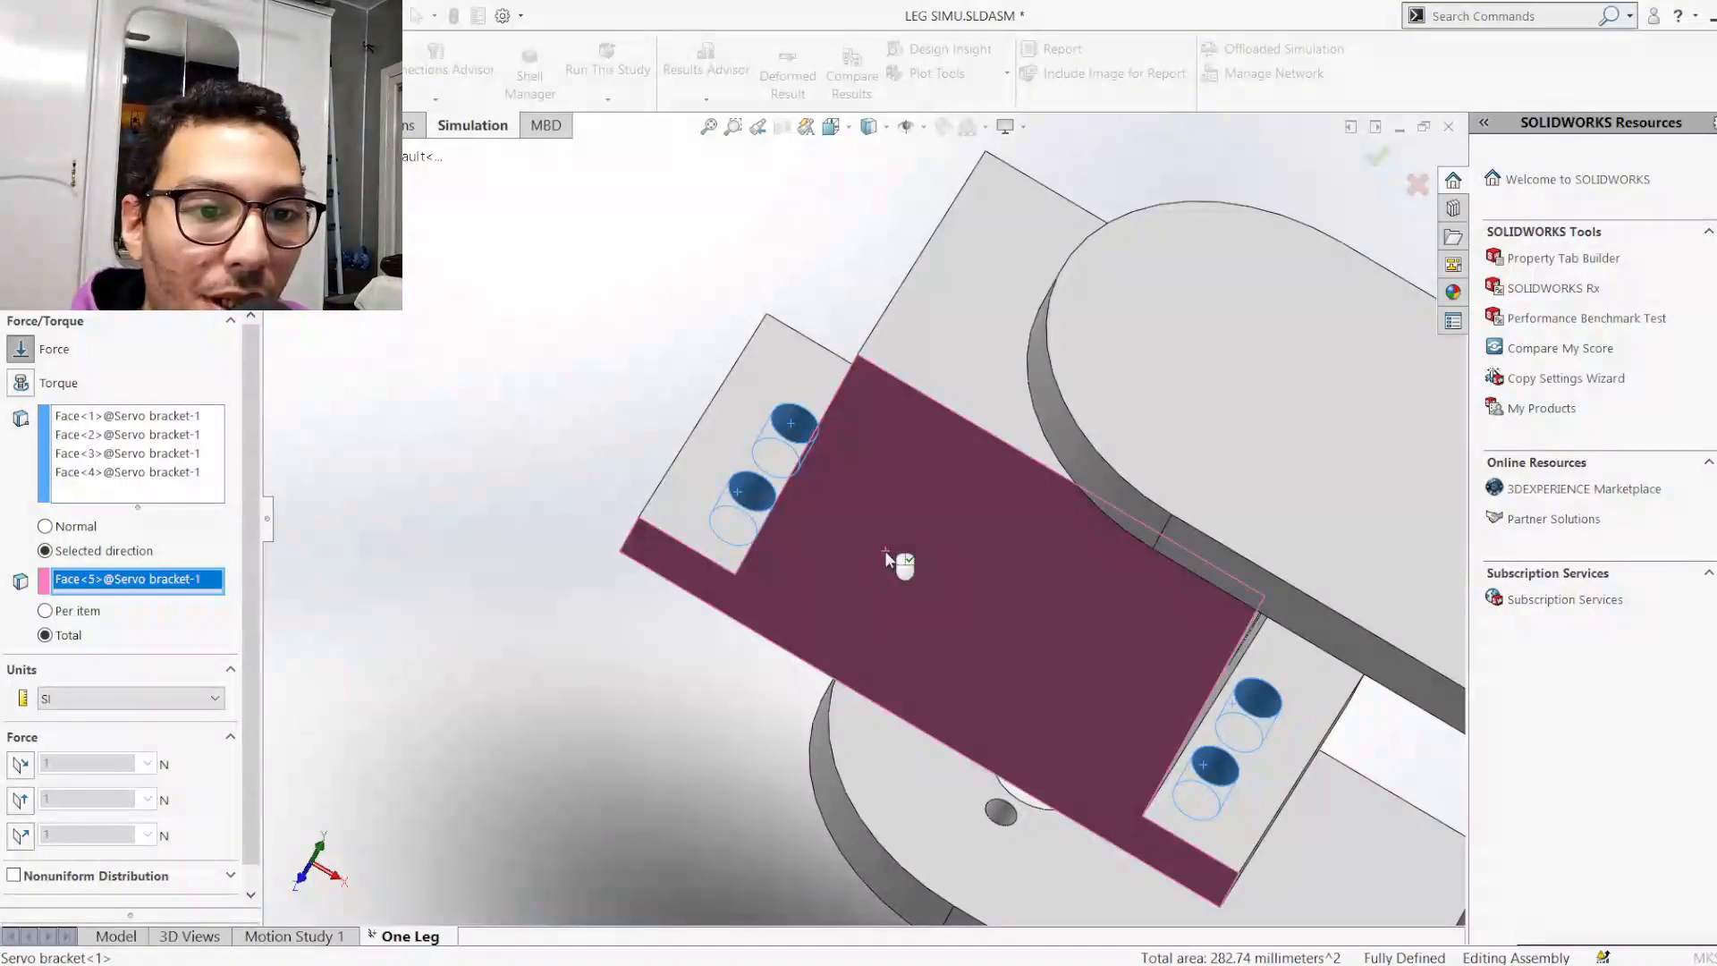
pyautogui.scroll(-1, 249, 669)
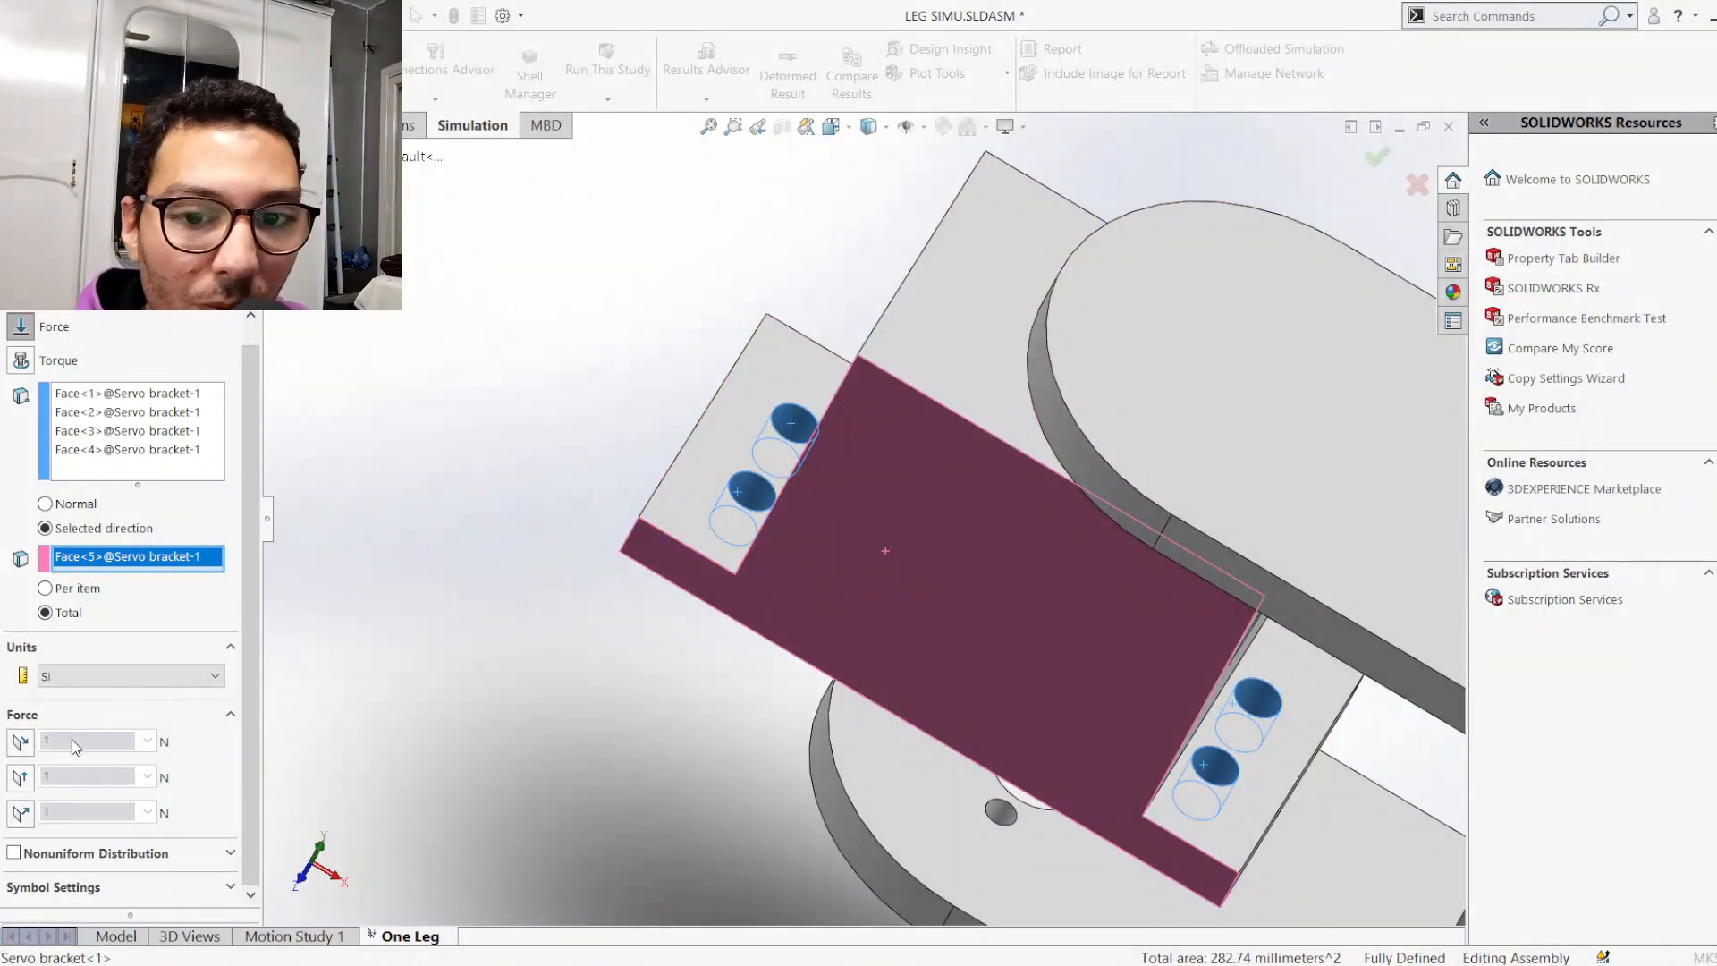
# Try the force component along plane direction 1 and check its arrows at the flange holes
pyautogui.click(20, 743)
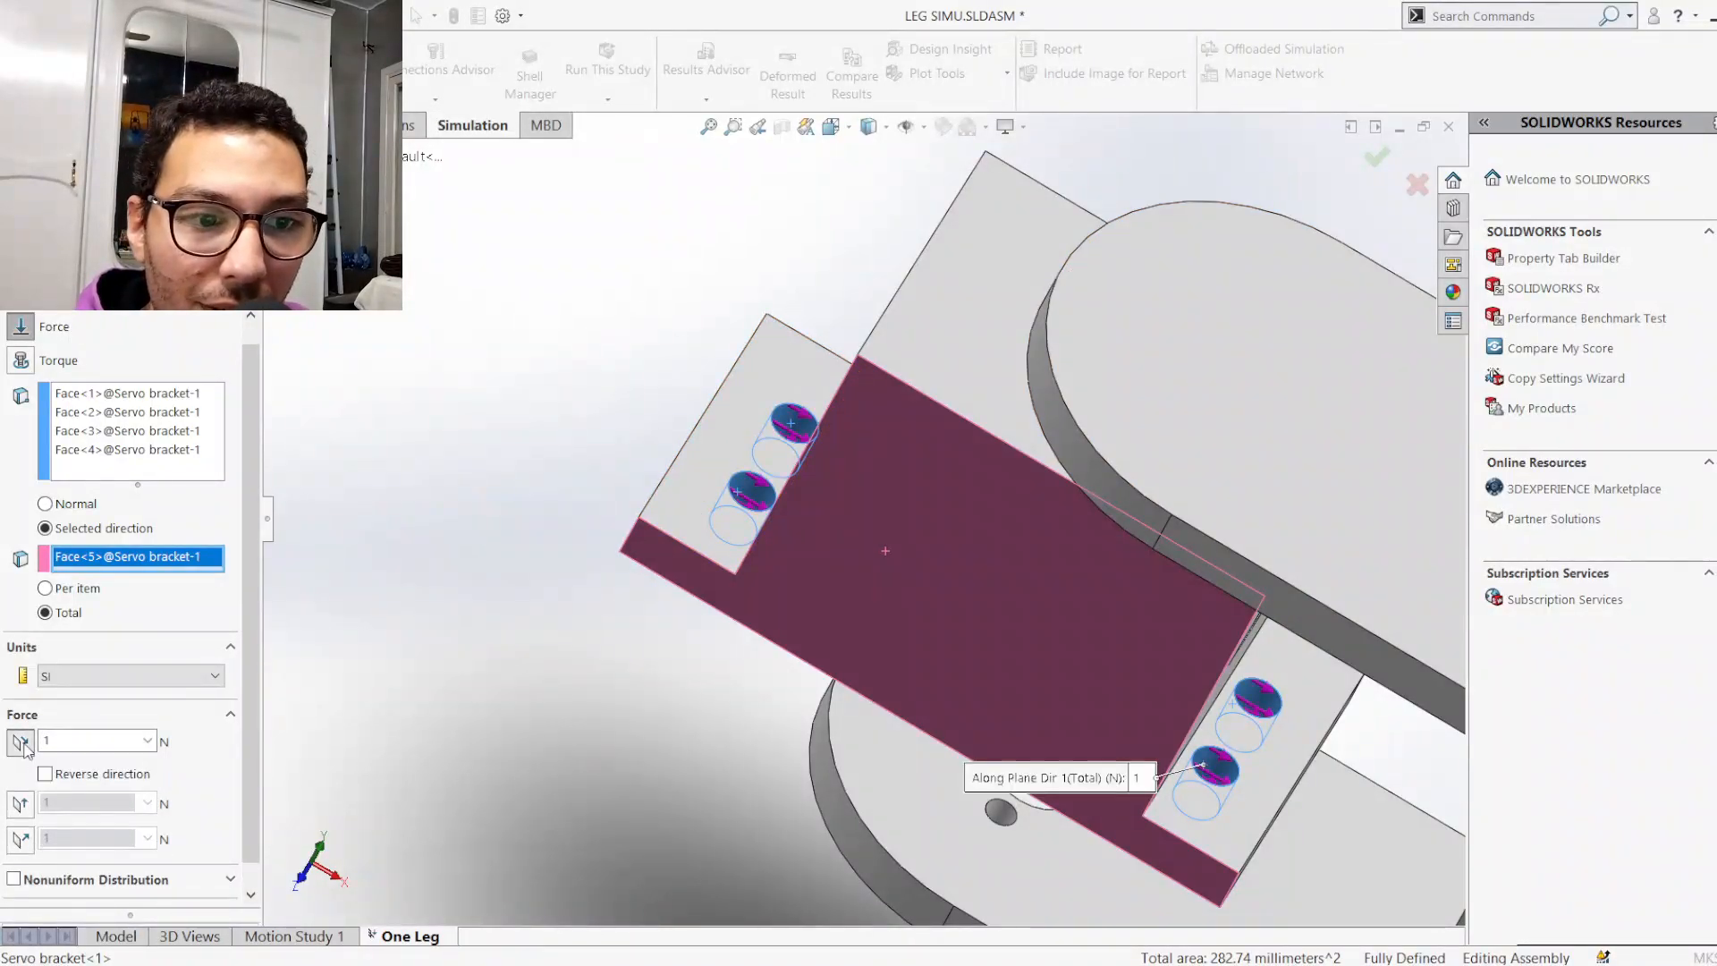
pyautogui.scroll(-5, 679, 688)
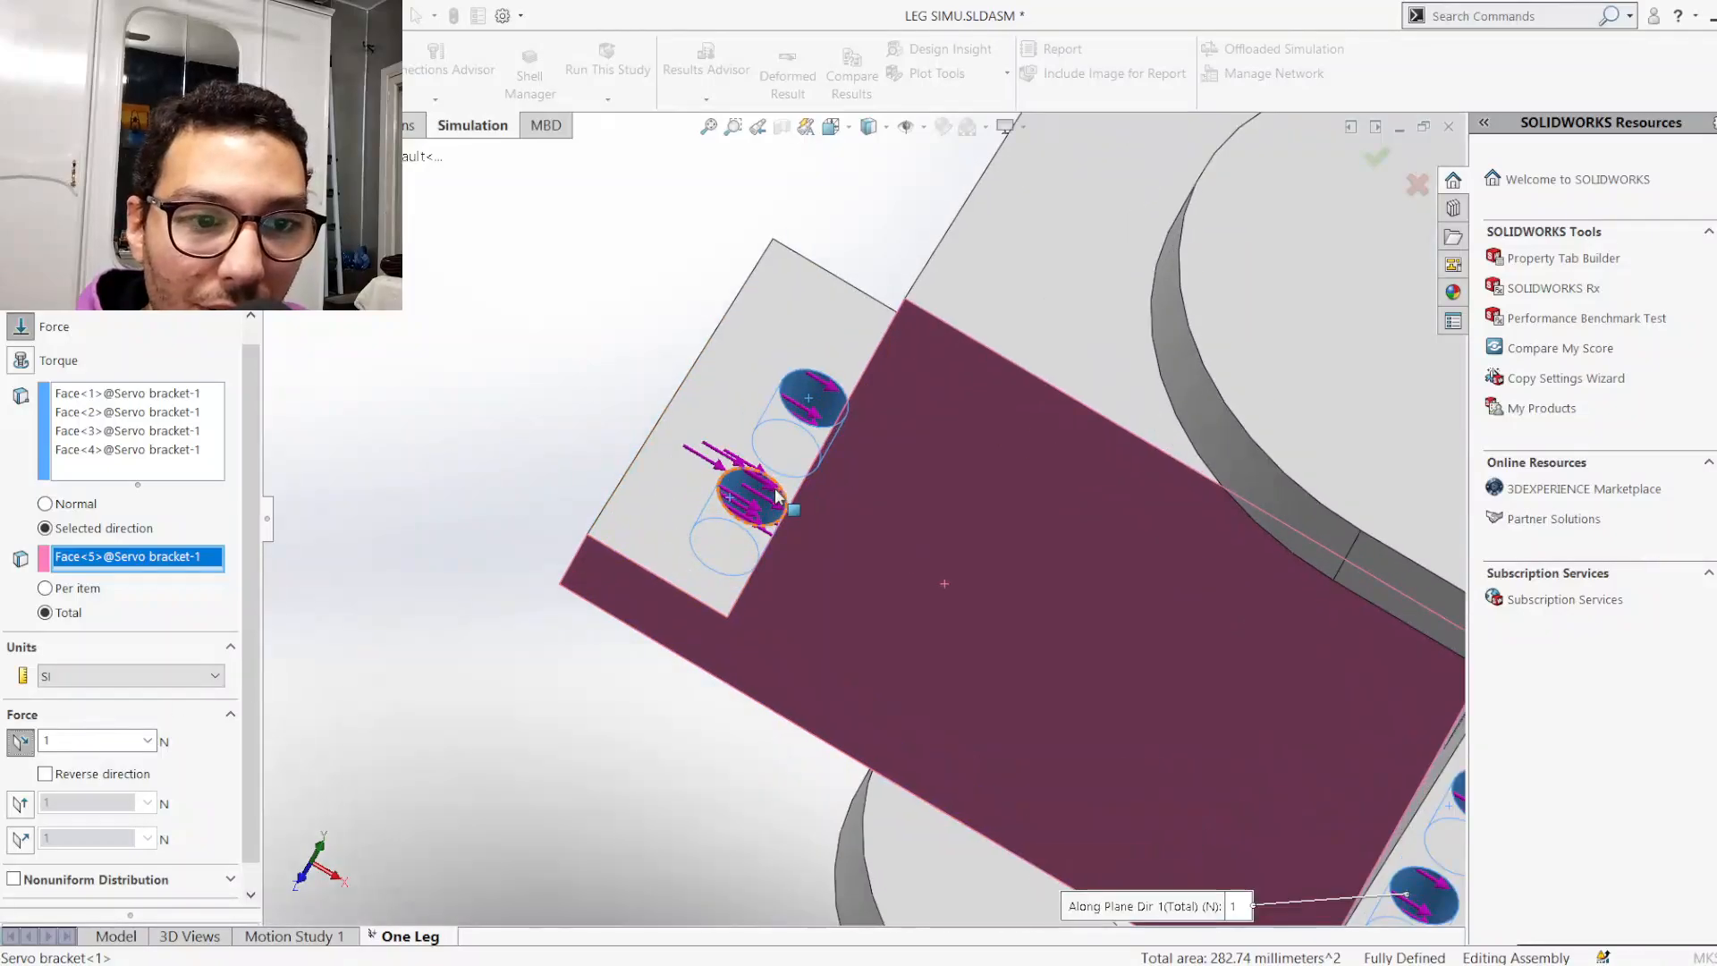
pyautogui.scroll(-2, 713, 524)
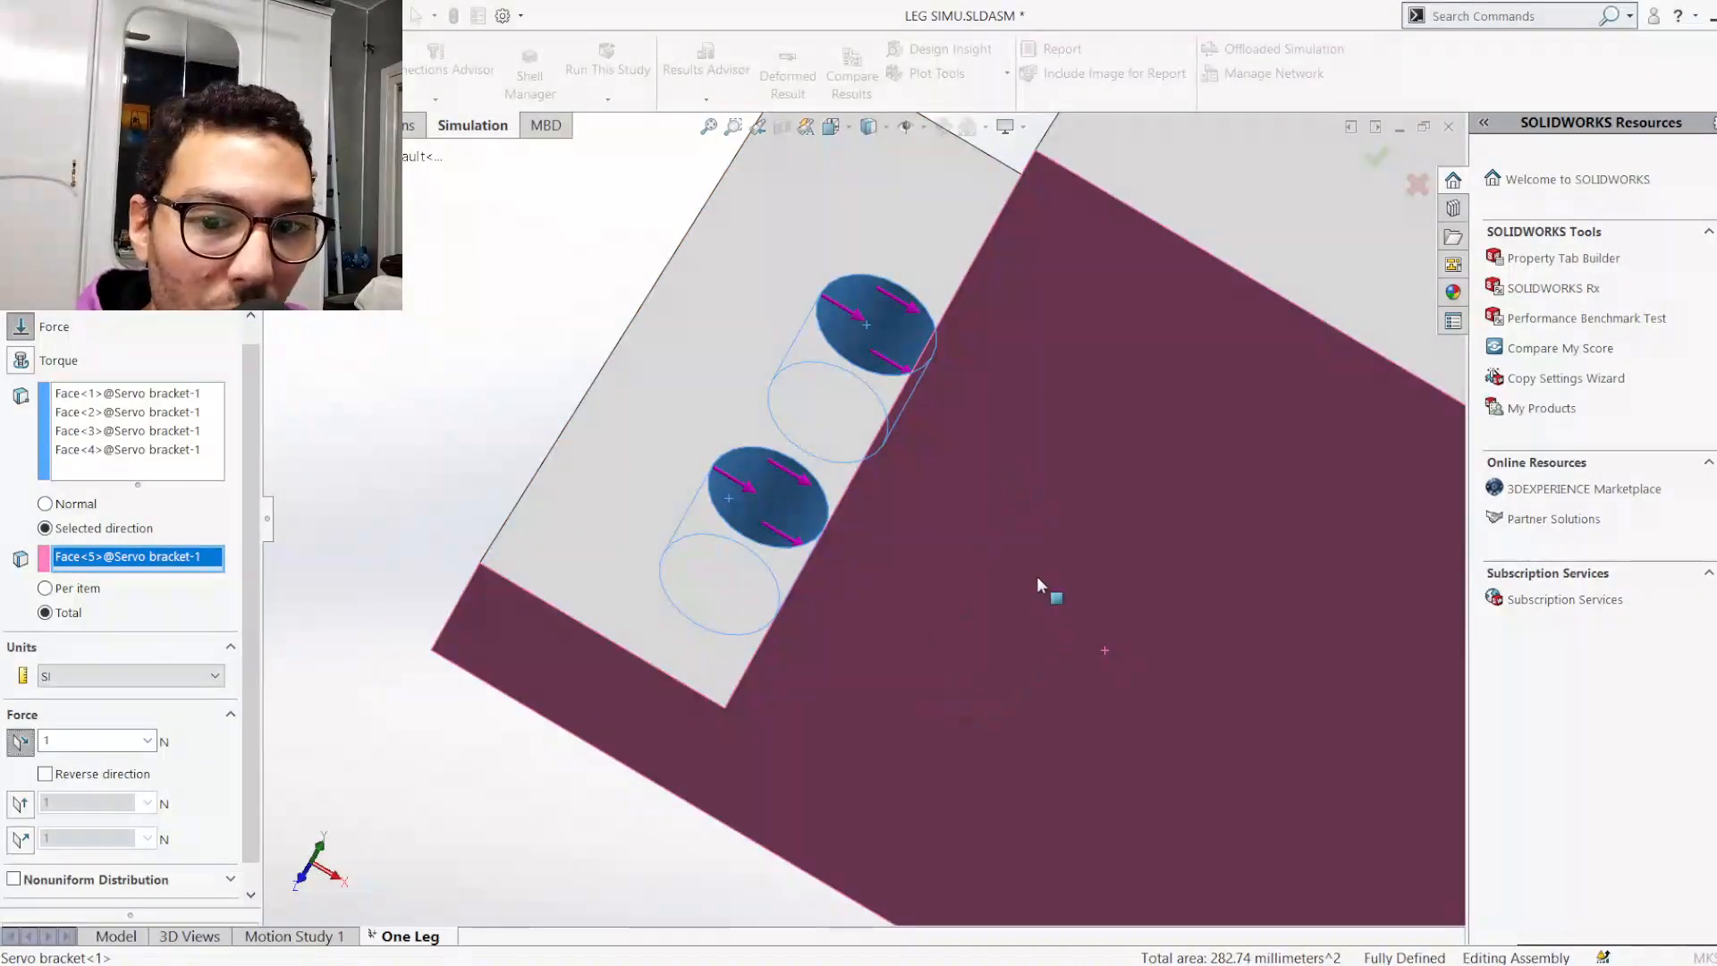
pyautogui.click(21, 741)
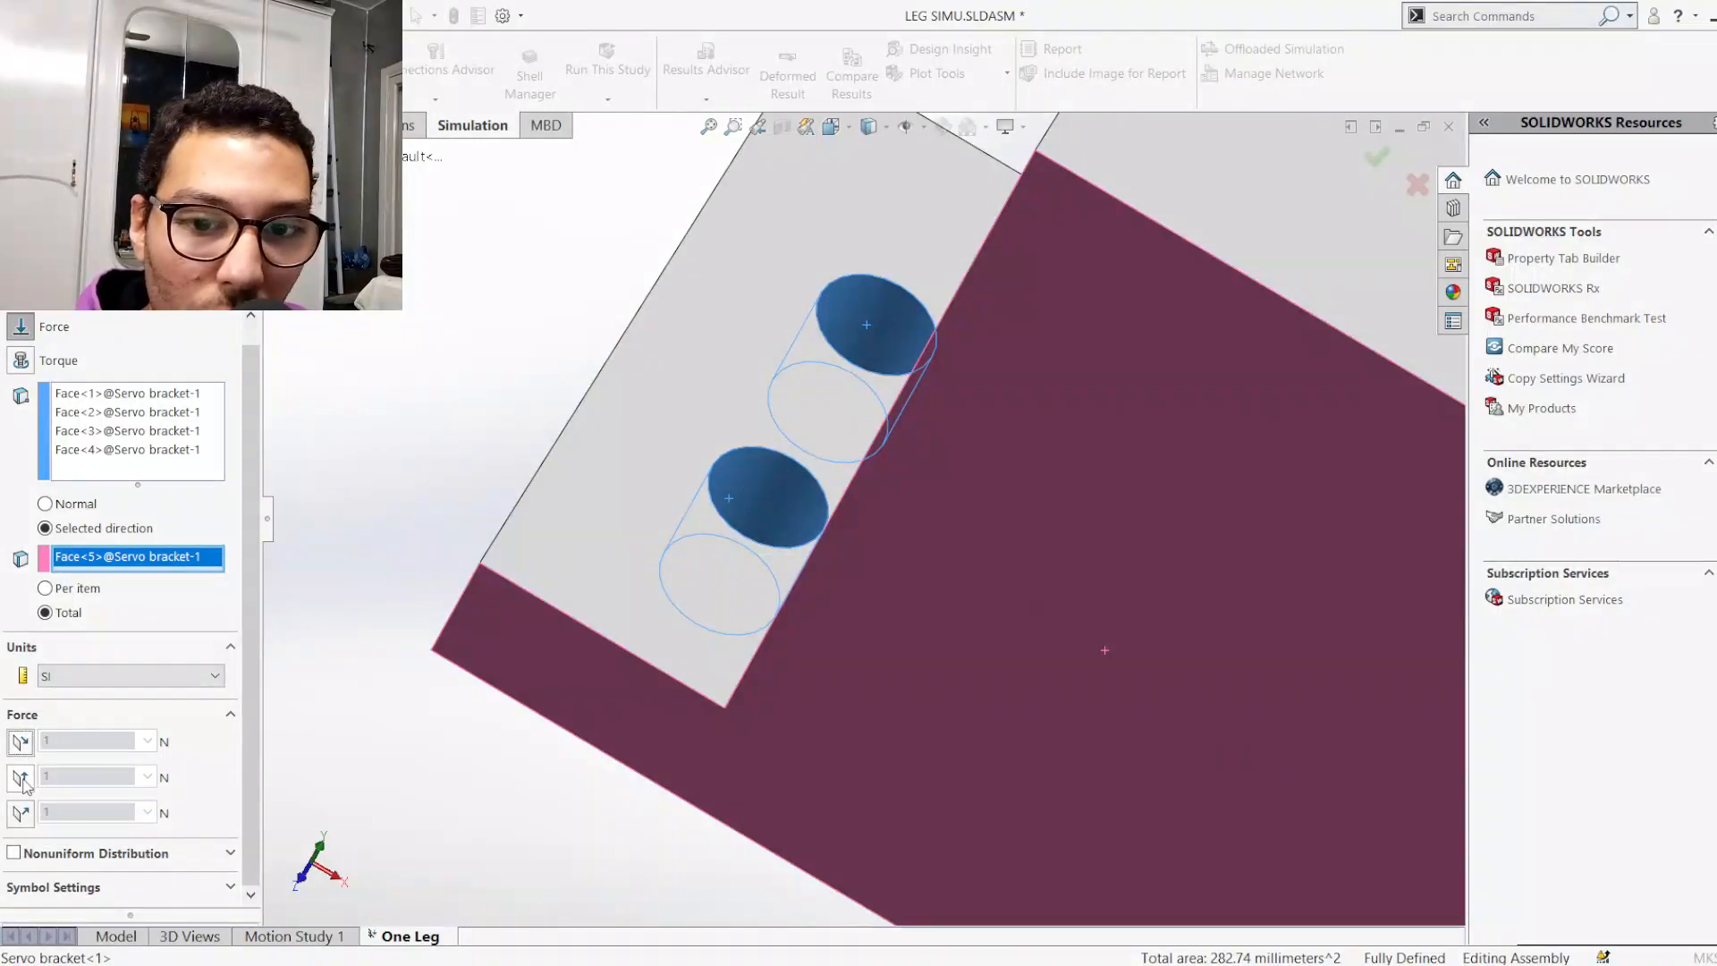
# Apply a total force of 1.5 N along plane direction 2 of the reference face to the four screw holes
pyautogui.click(21, 778)
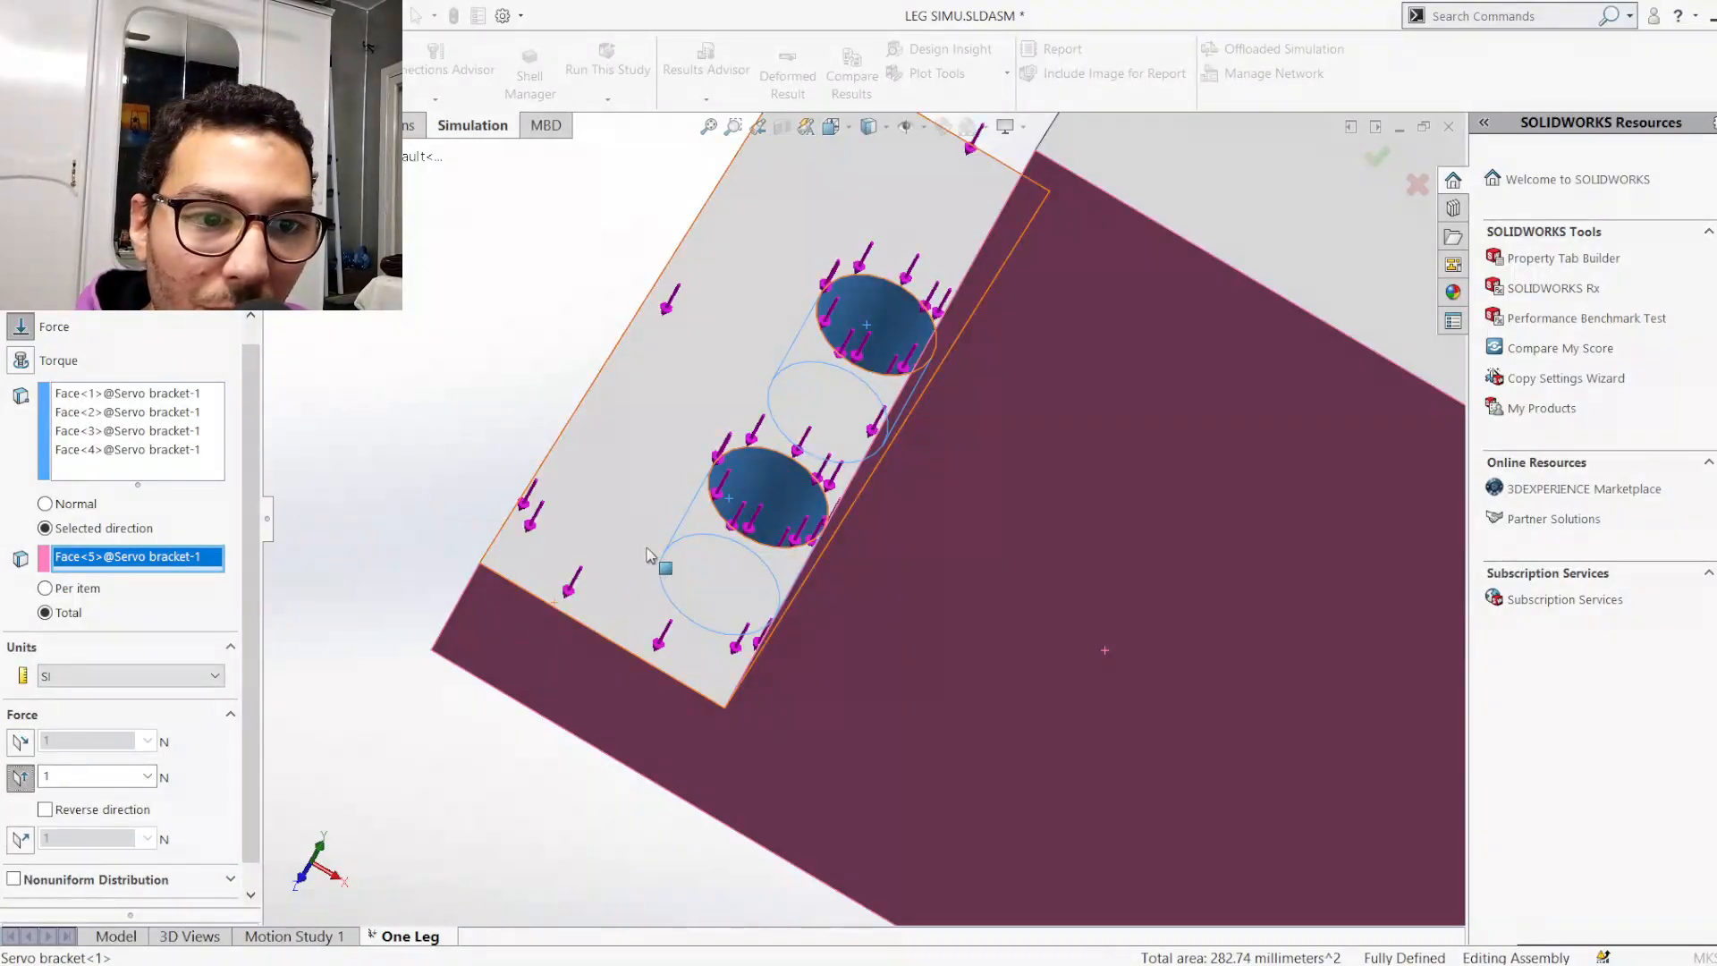
pyautogui.scroll(-5, 599, 402)
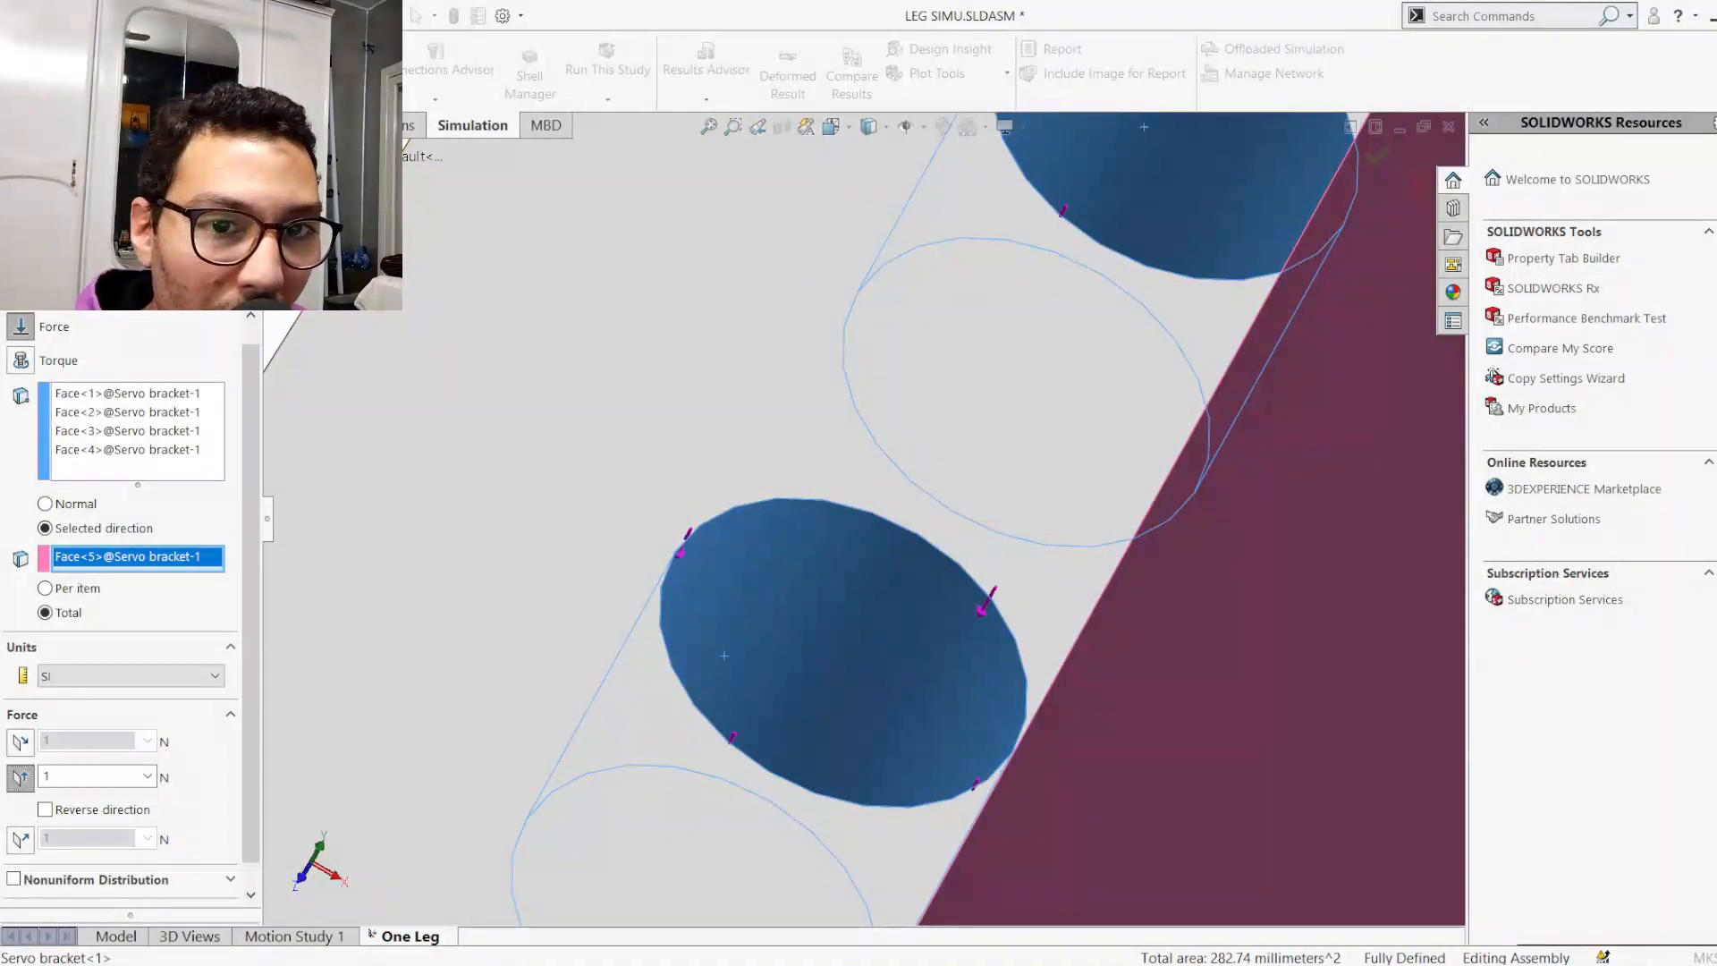
pyautogui.scroll(6, 613, 509)
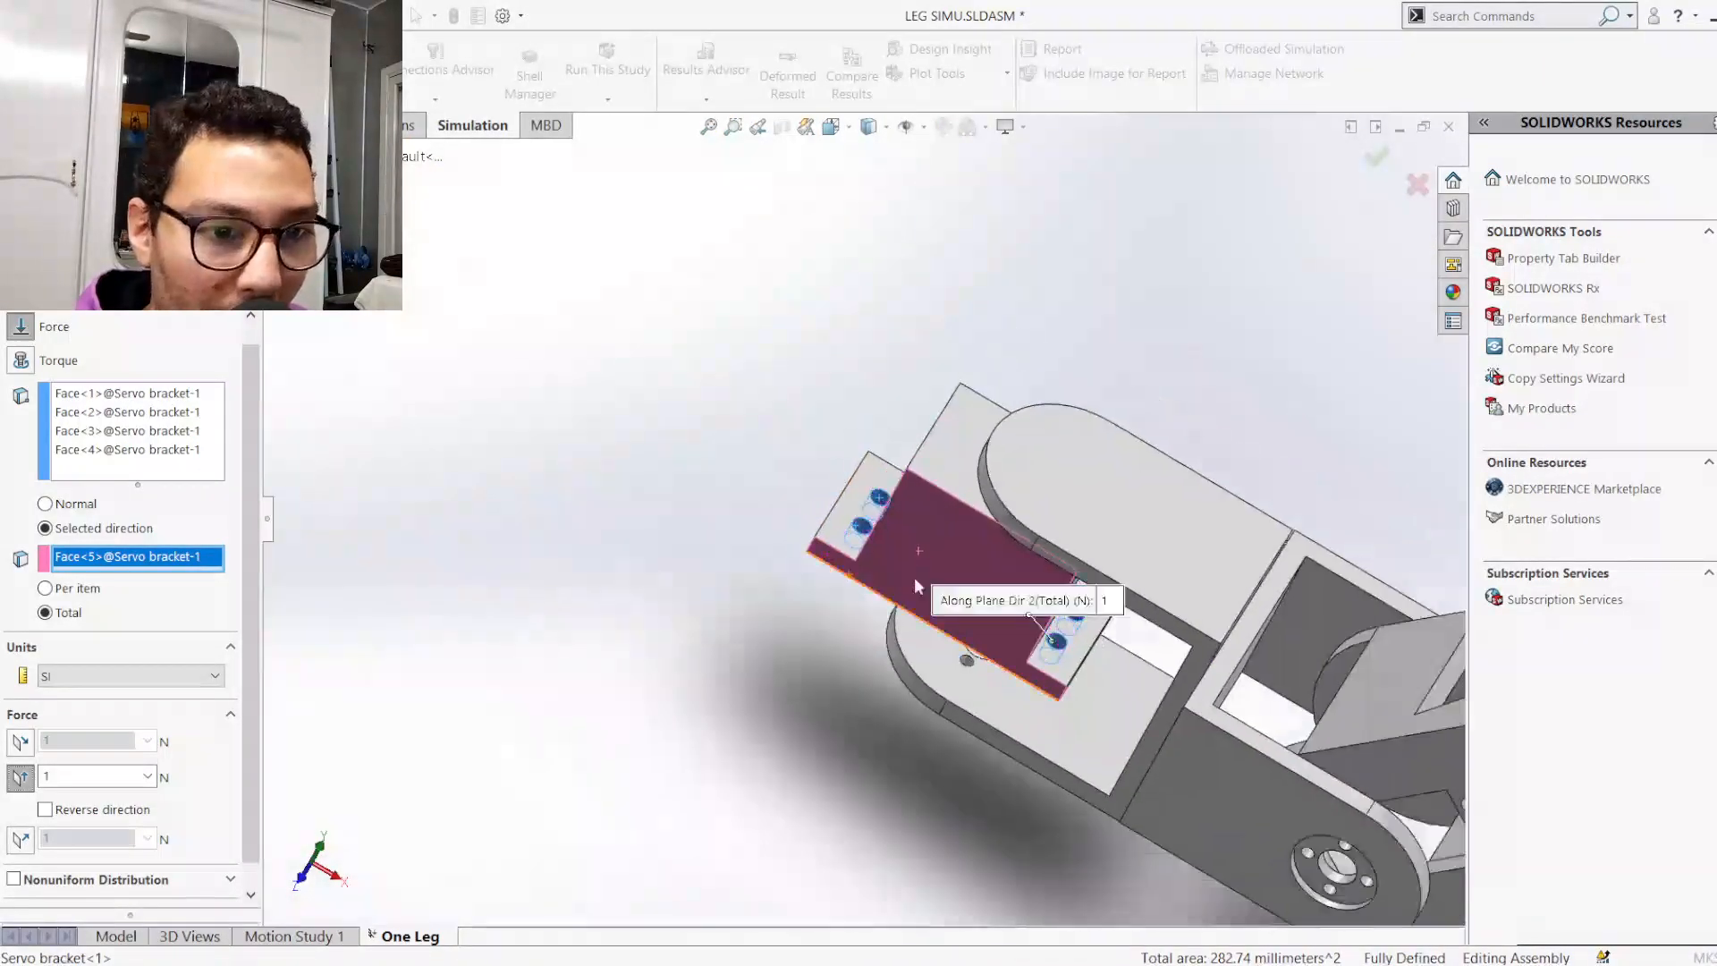
pyautogui.scroll(1, 914, 576)
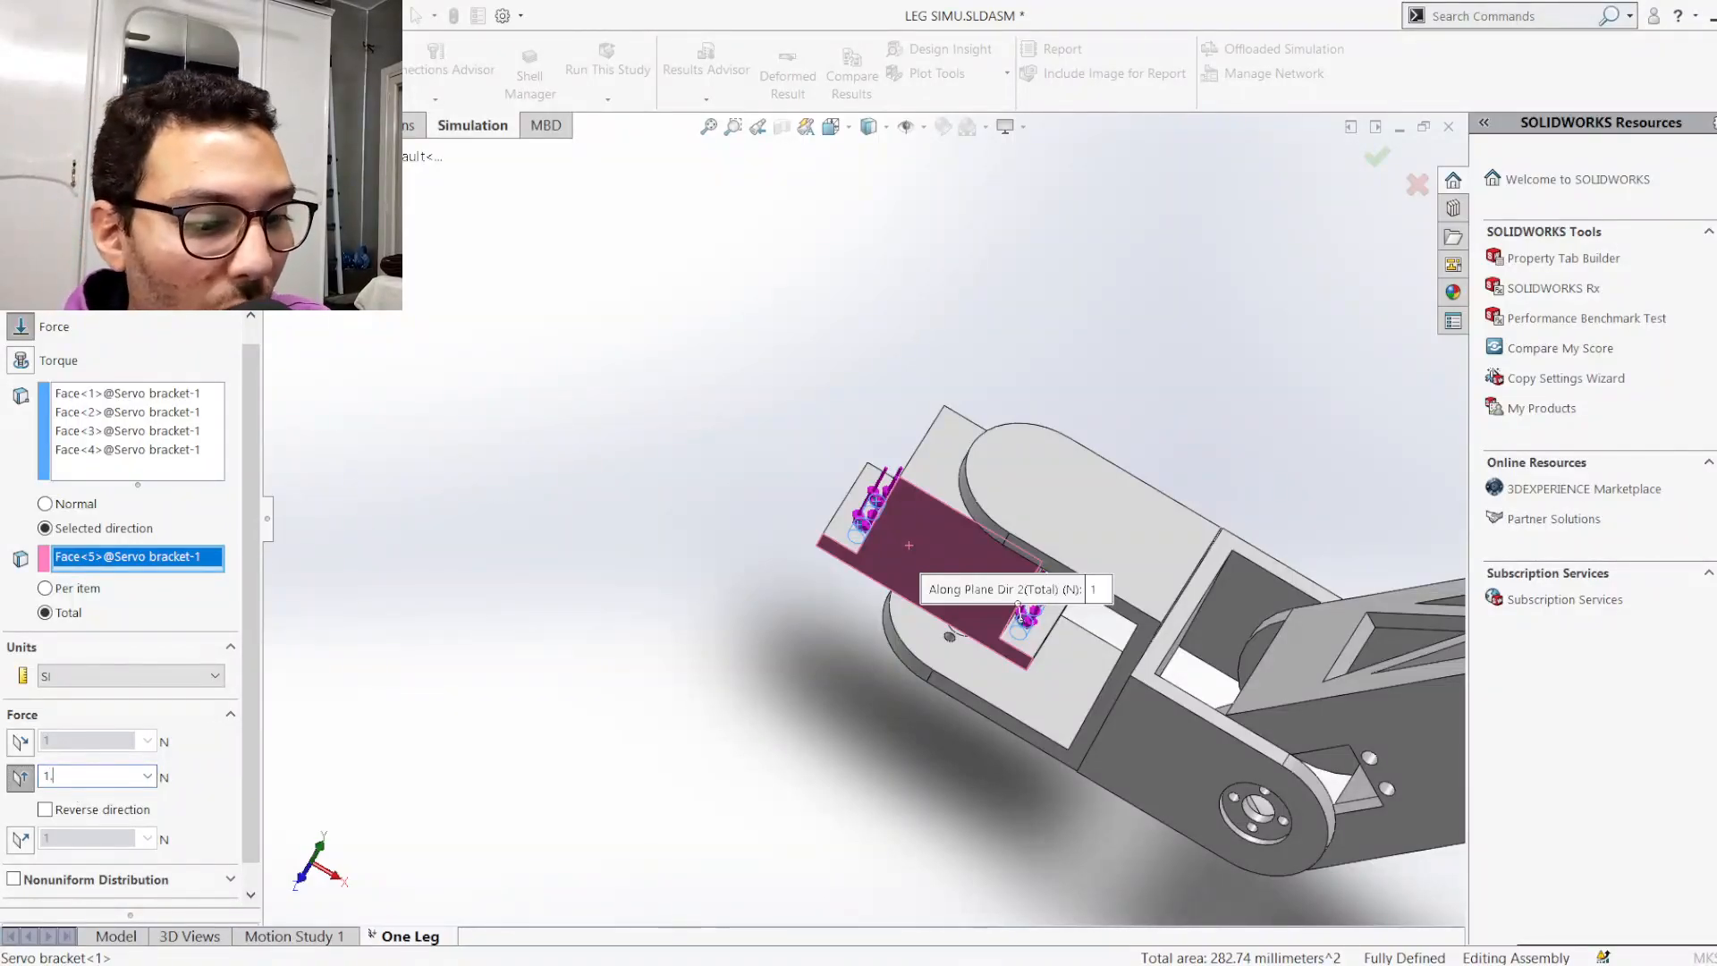
pyautogui.write('.5')
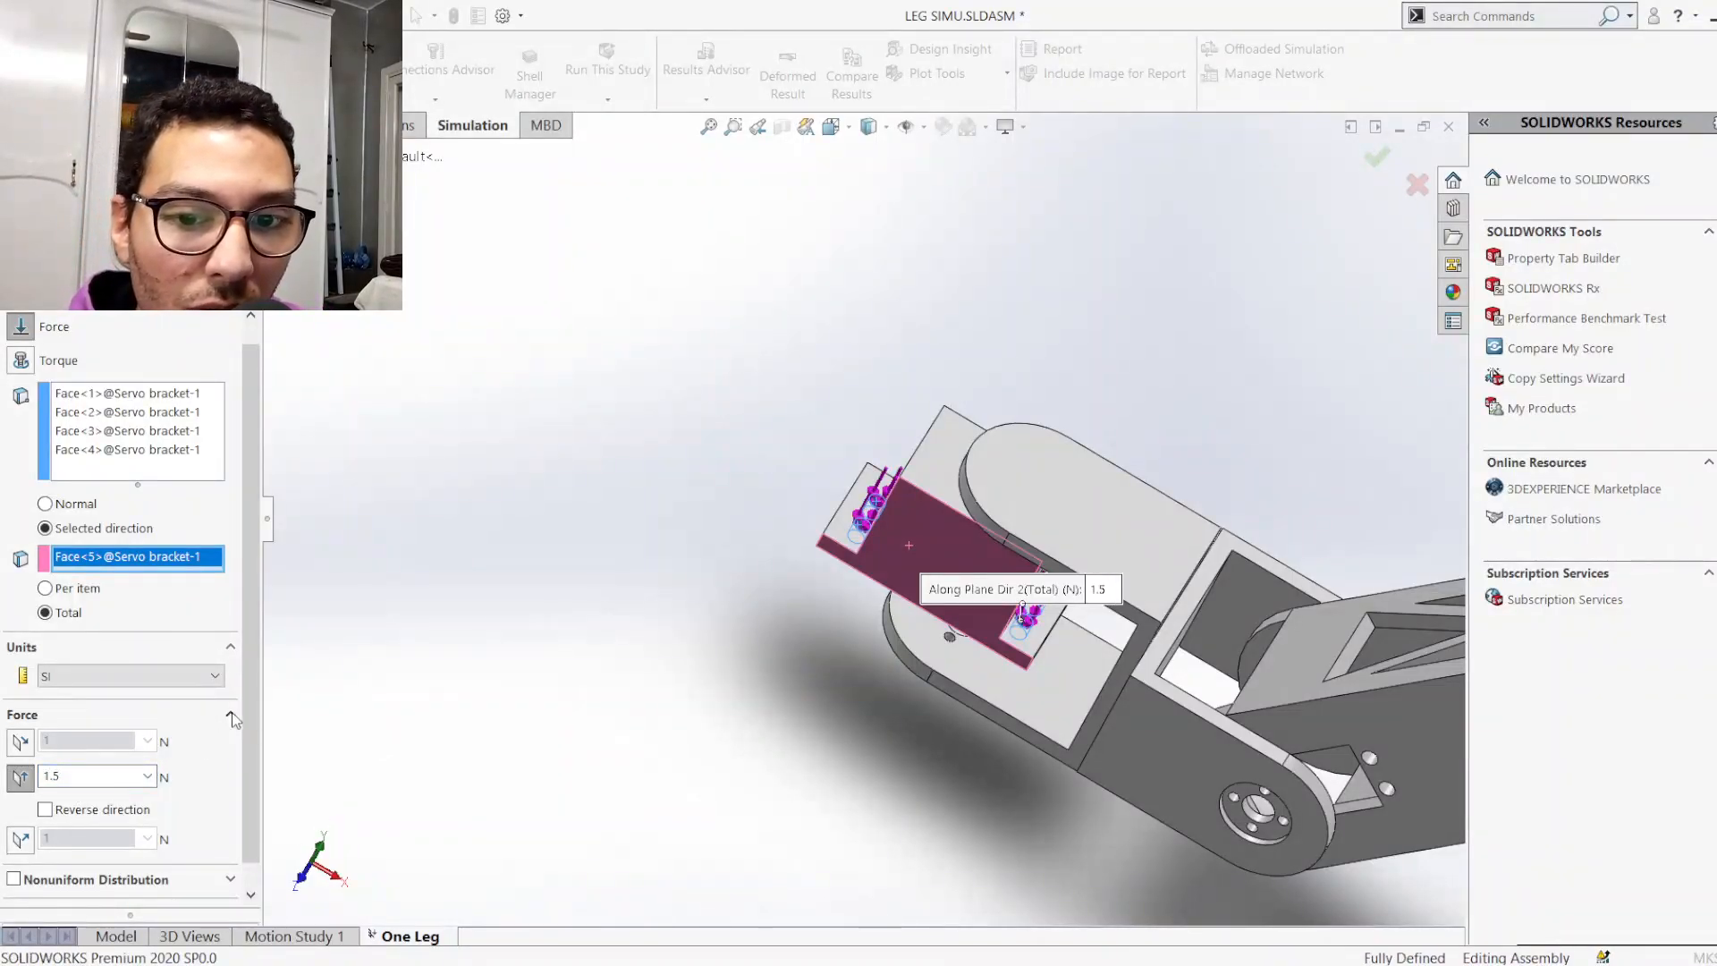
pyautogui.scroll(-5, 882, 543)
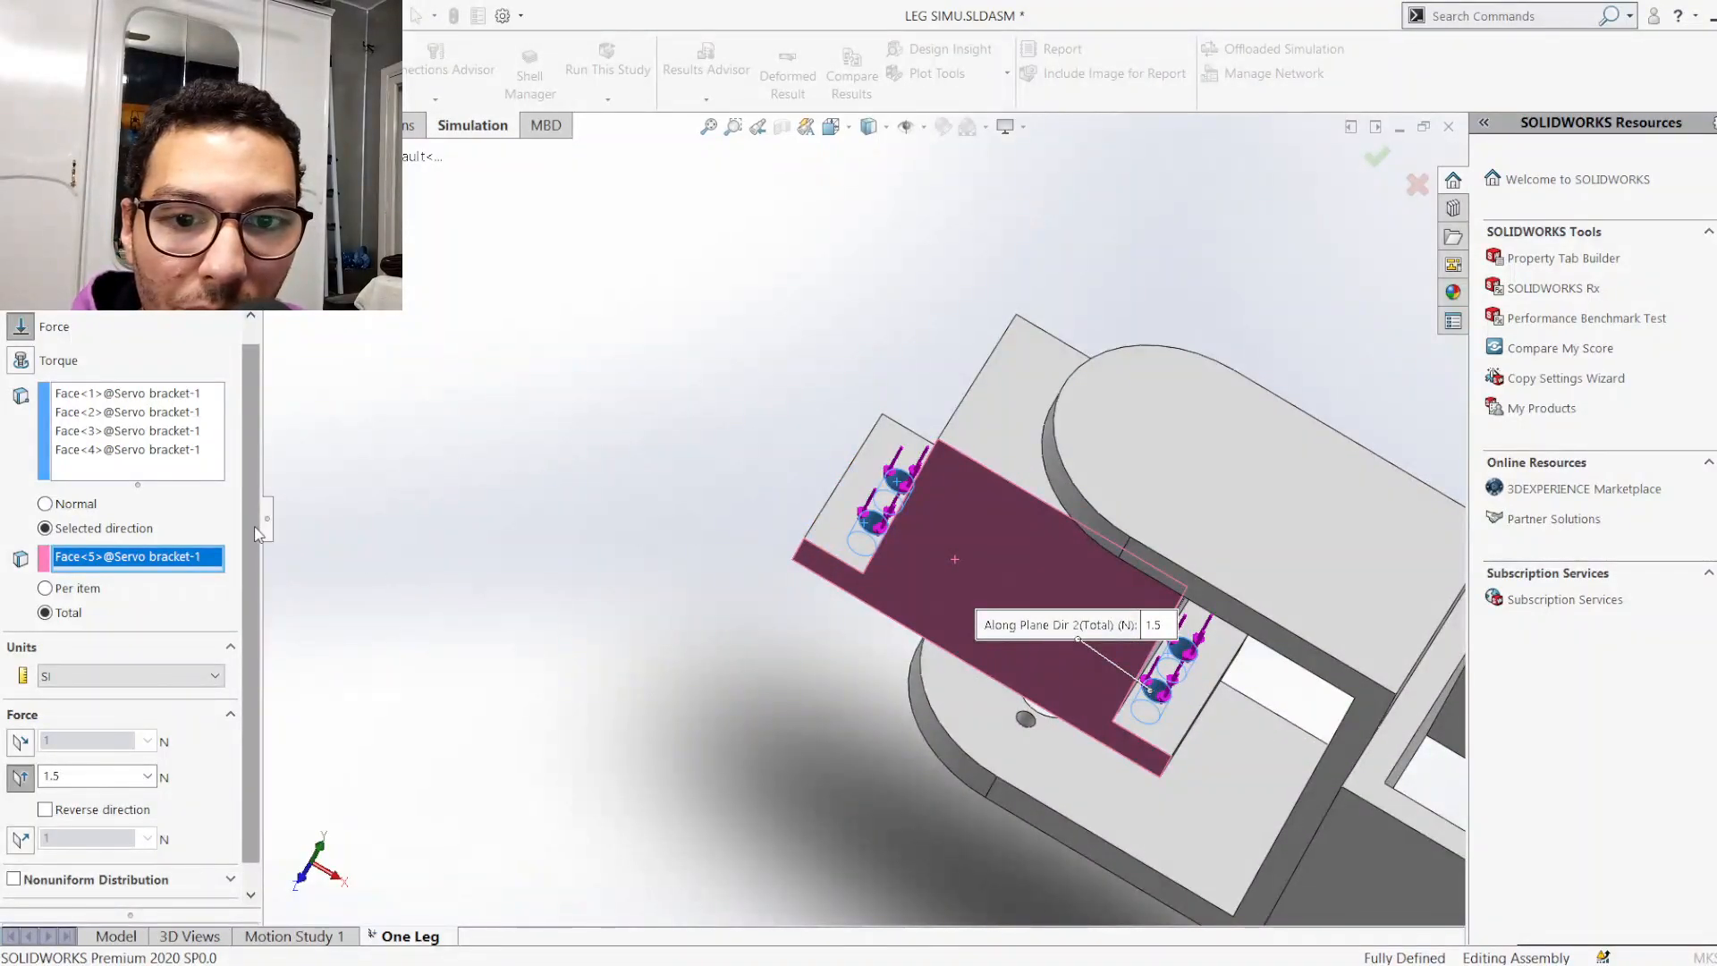
pyautogui.scroll(-1, 255, 534)
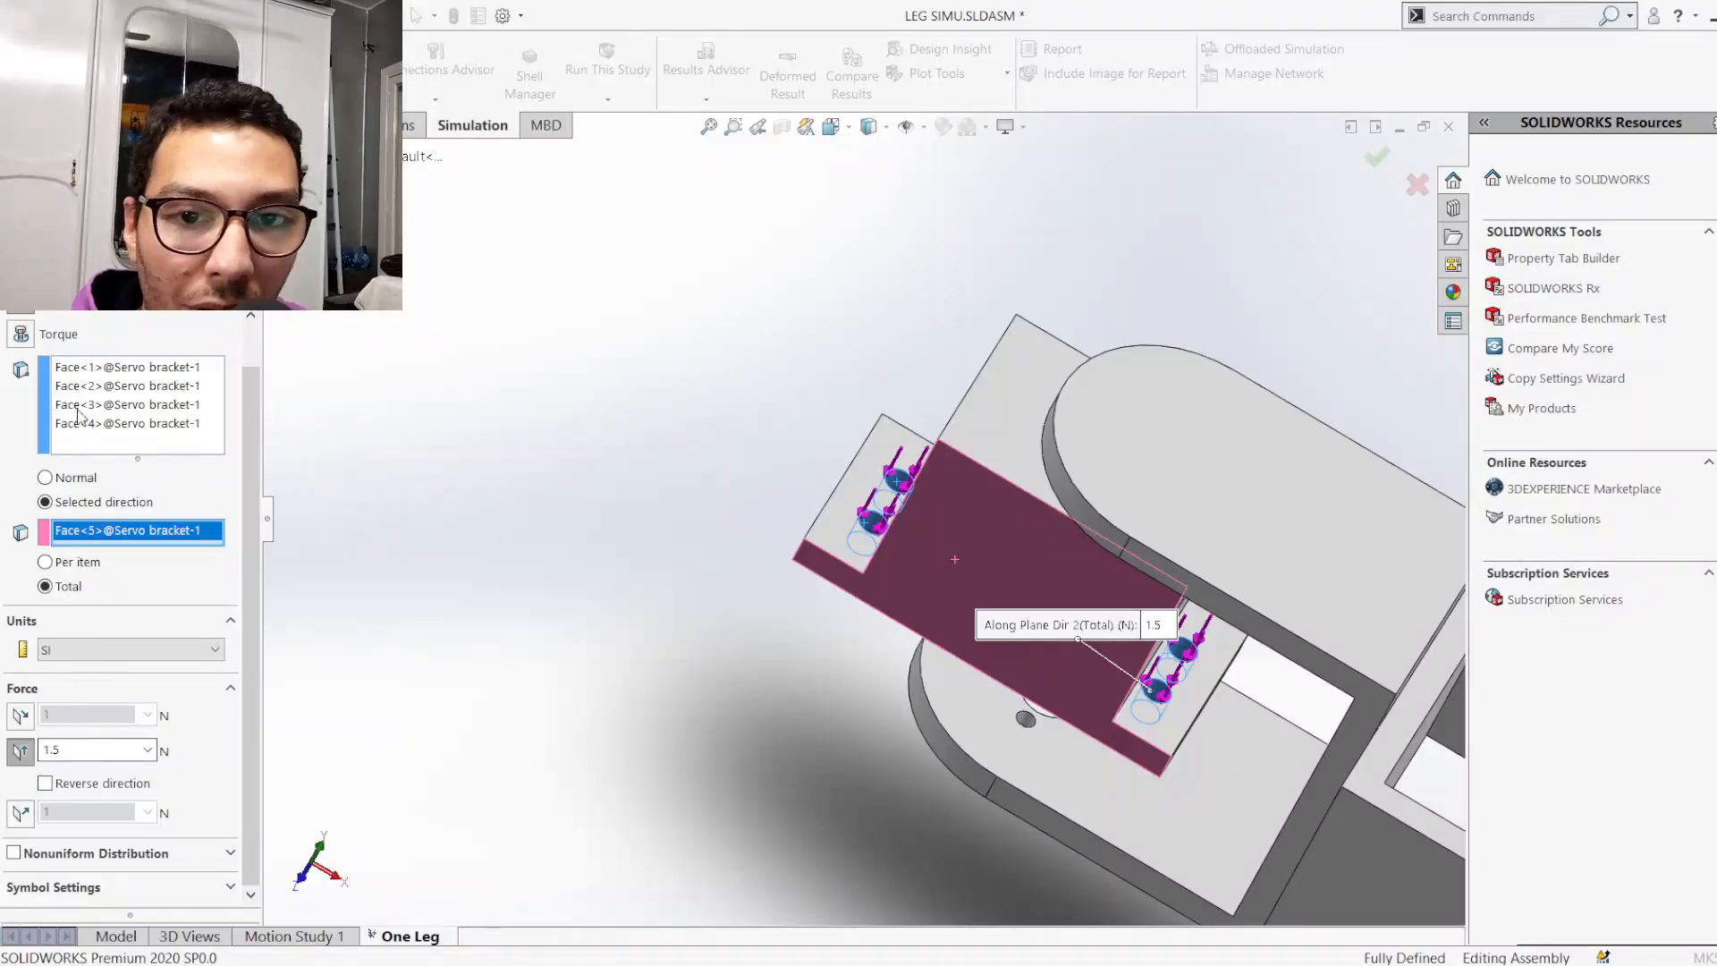
pyautogui.click(16, 209)
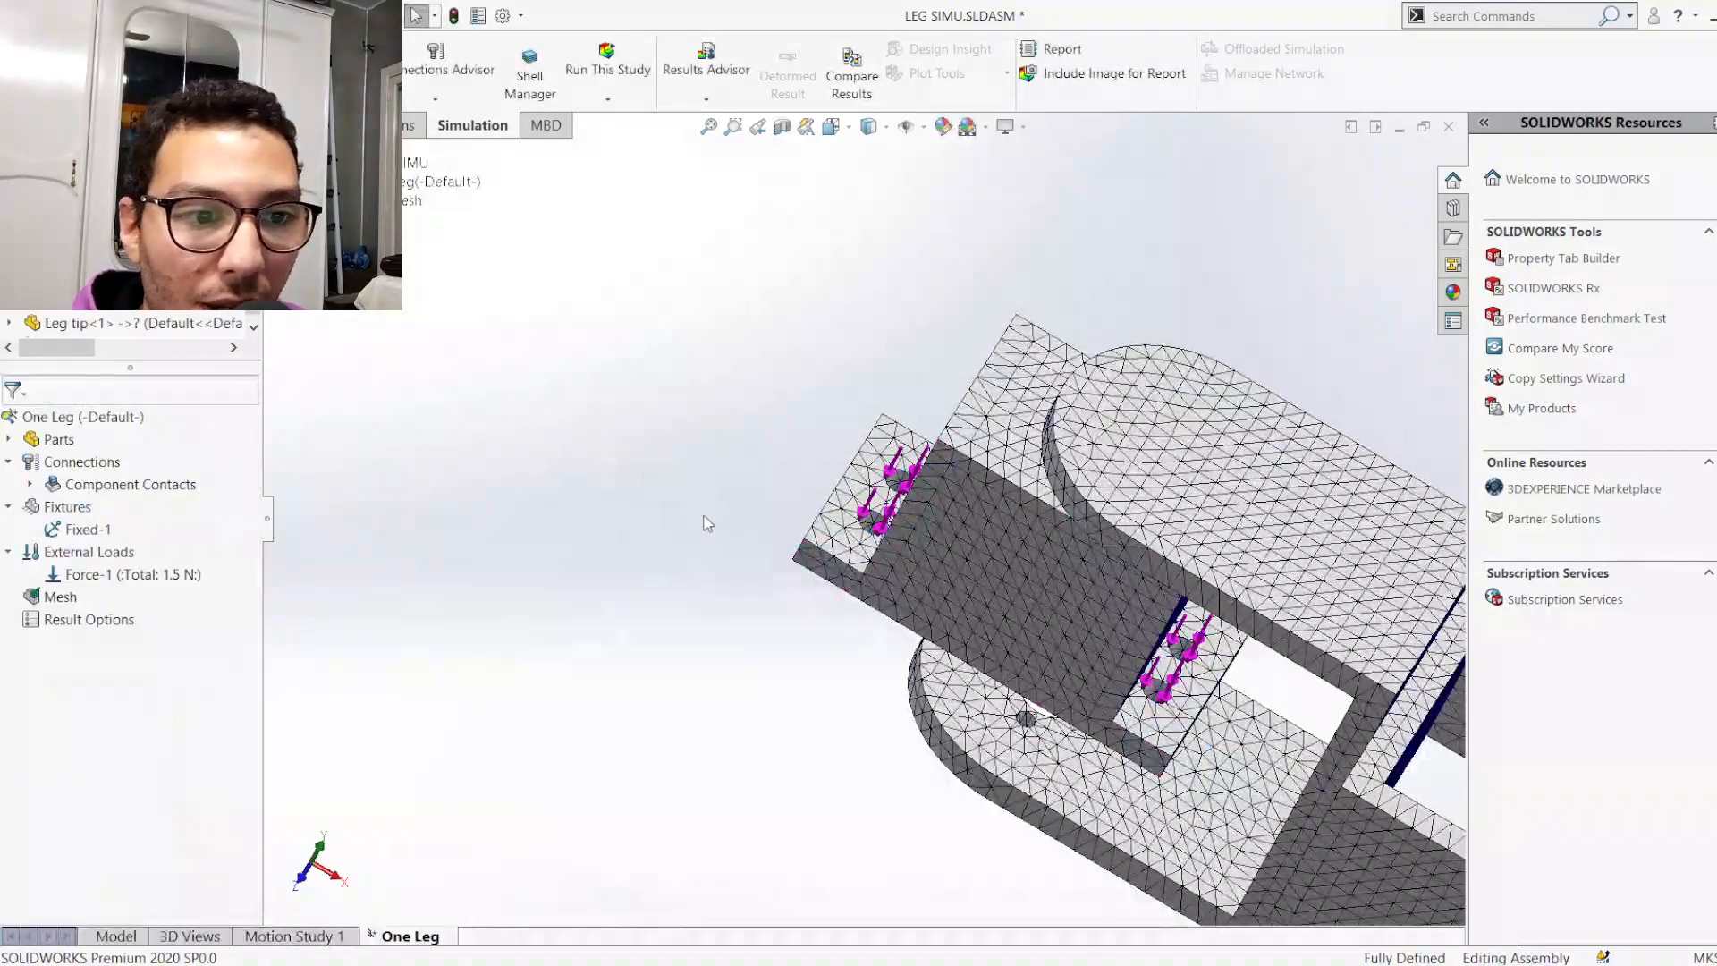
pyautogui.scroll(2, 705, 520)
pyautogui.hotkey('ctrl', '7')
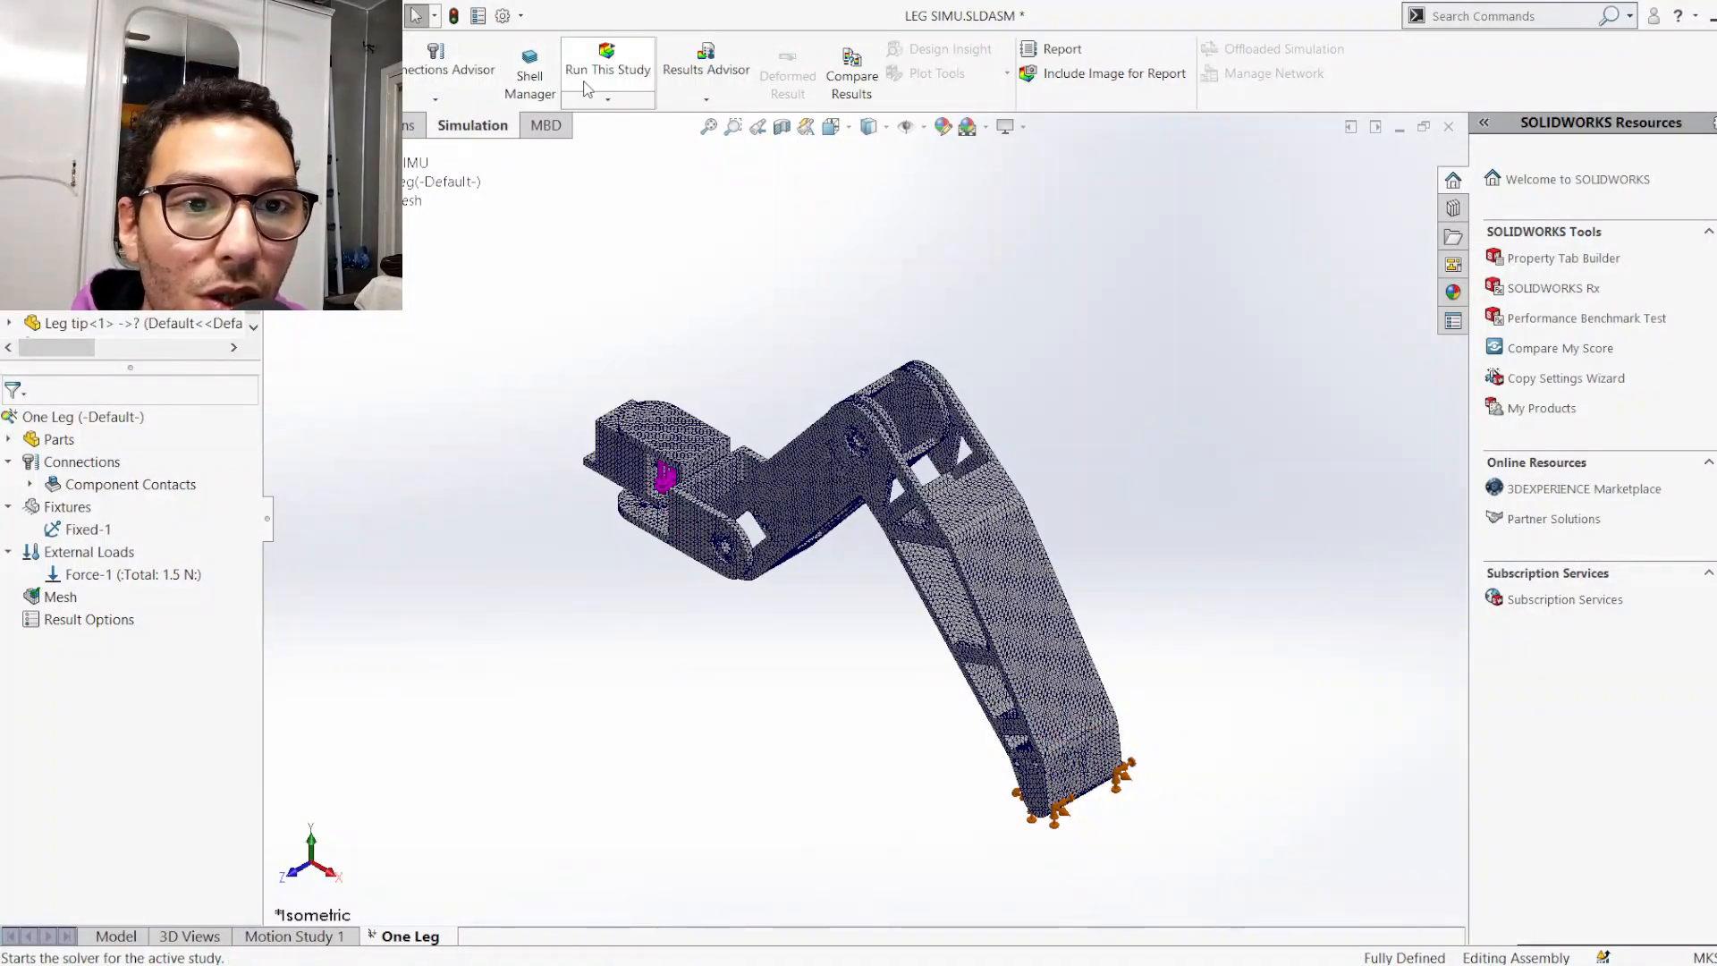
# Try running the One Leg study and inspect the mesh around the leg joints, ending in the isometric view
pyautogui.click(607, 76)
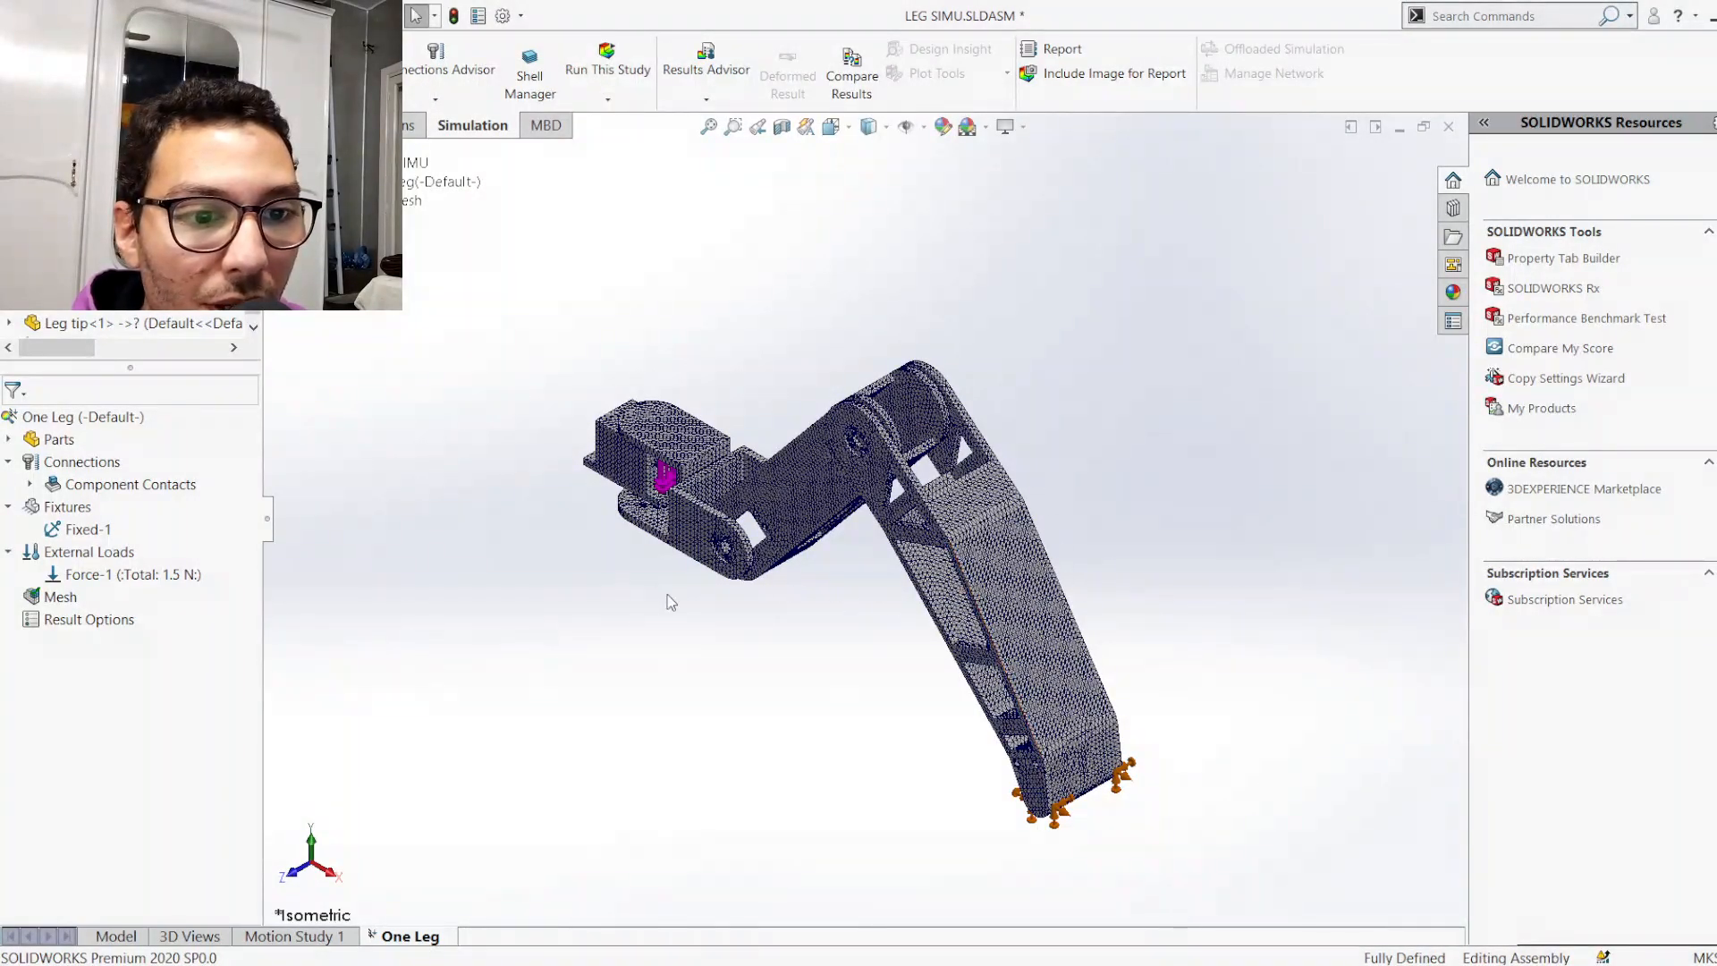
pyautogui.scroll(-5, 882, 440)
pyautogui.scroll(-4, 882, 442)
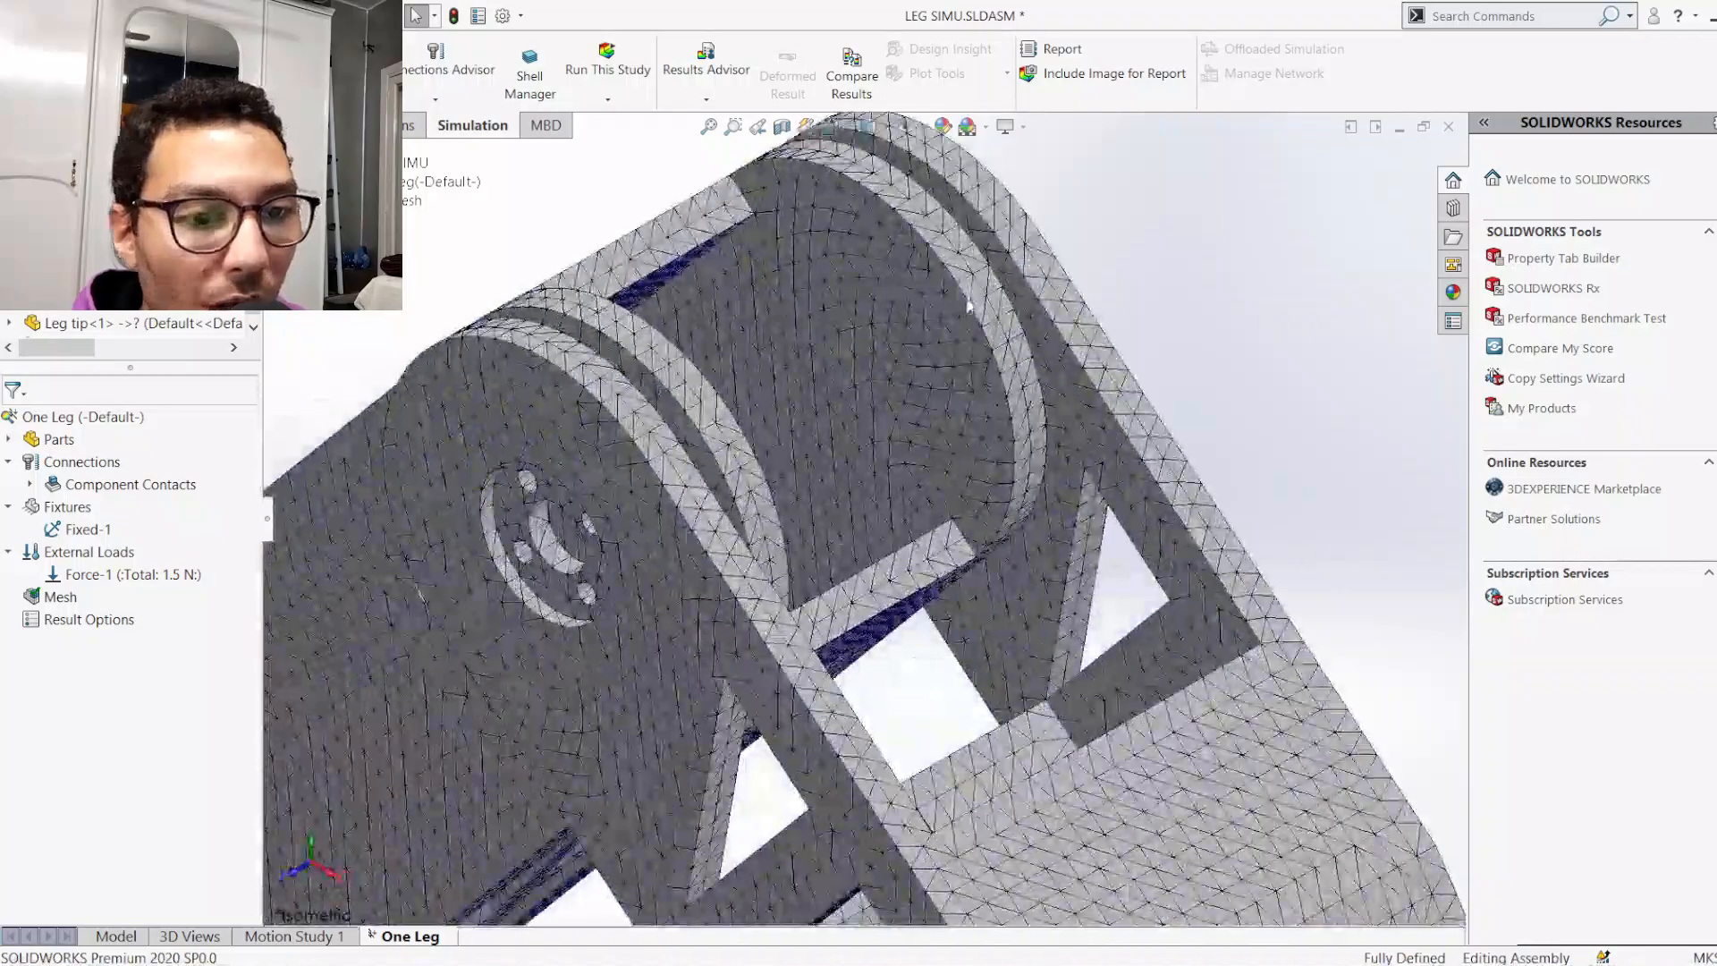
pyautogui.moveTo(1022, 285); pyautogui.dragTo(961, 383, button='middle')
pyautogui.scroll(4, 1026, 340)
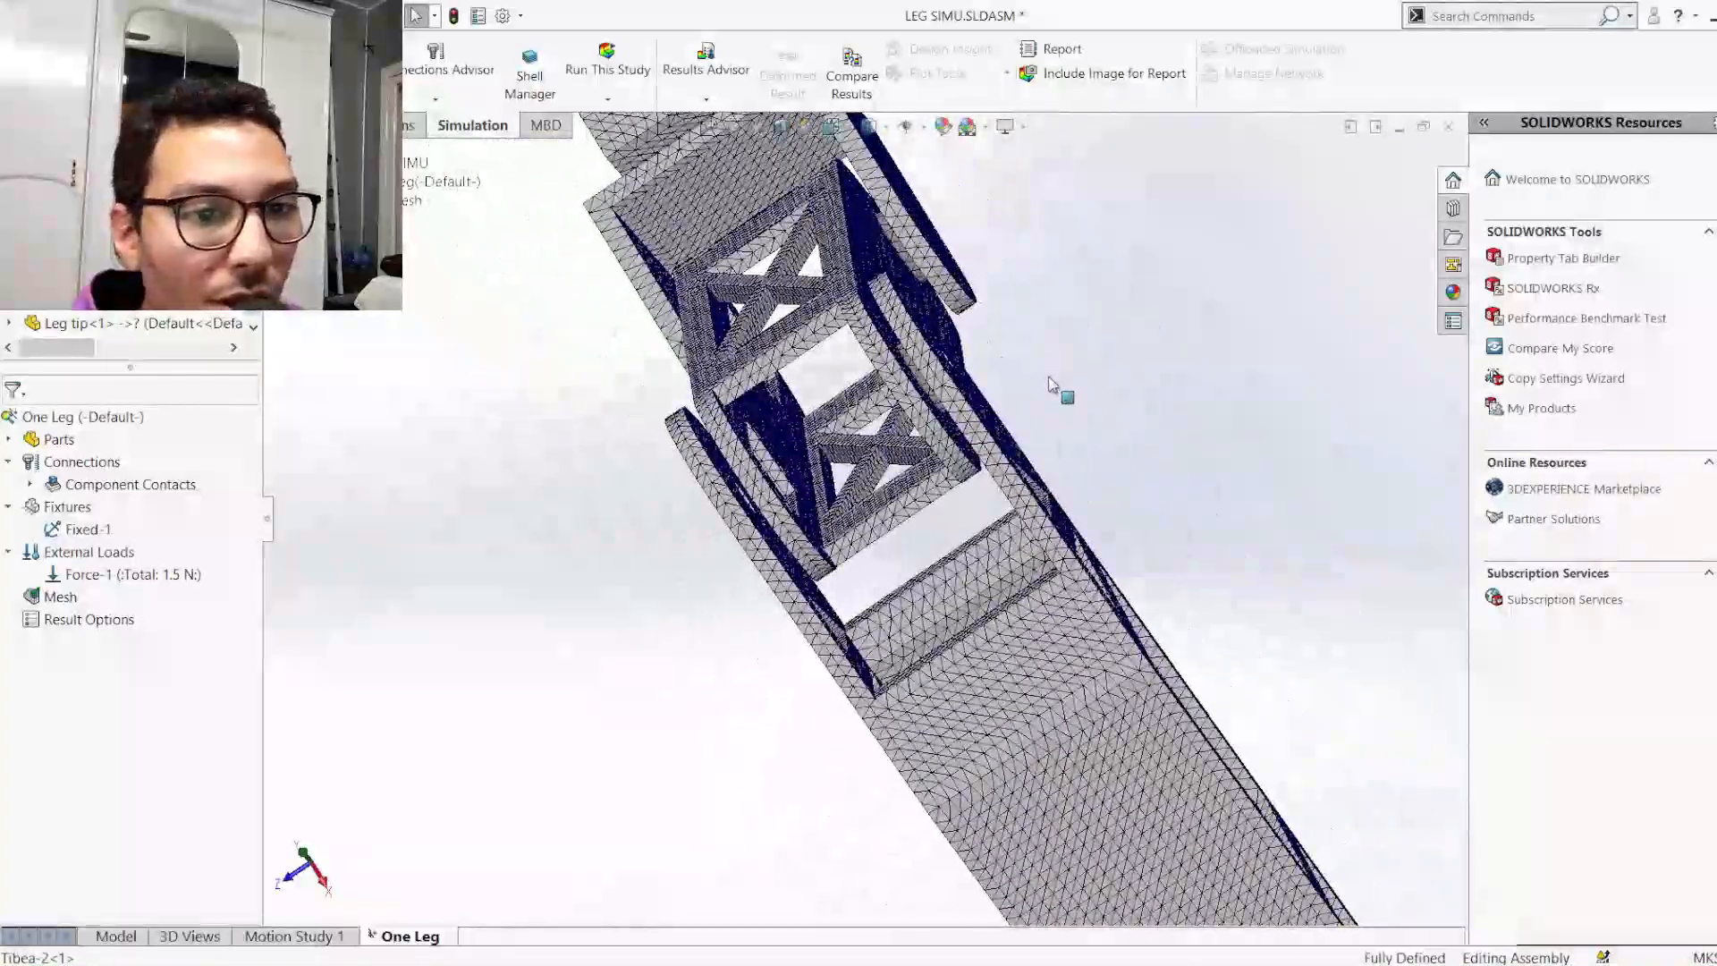
pyautogui.hotkey('ctrl', '7')
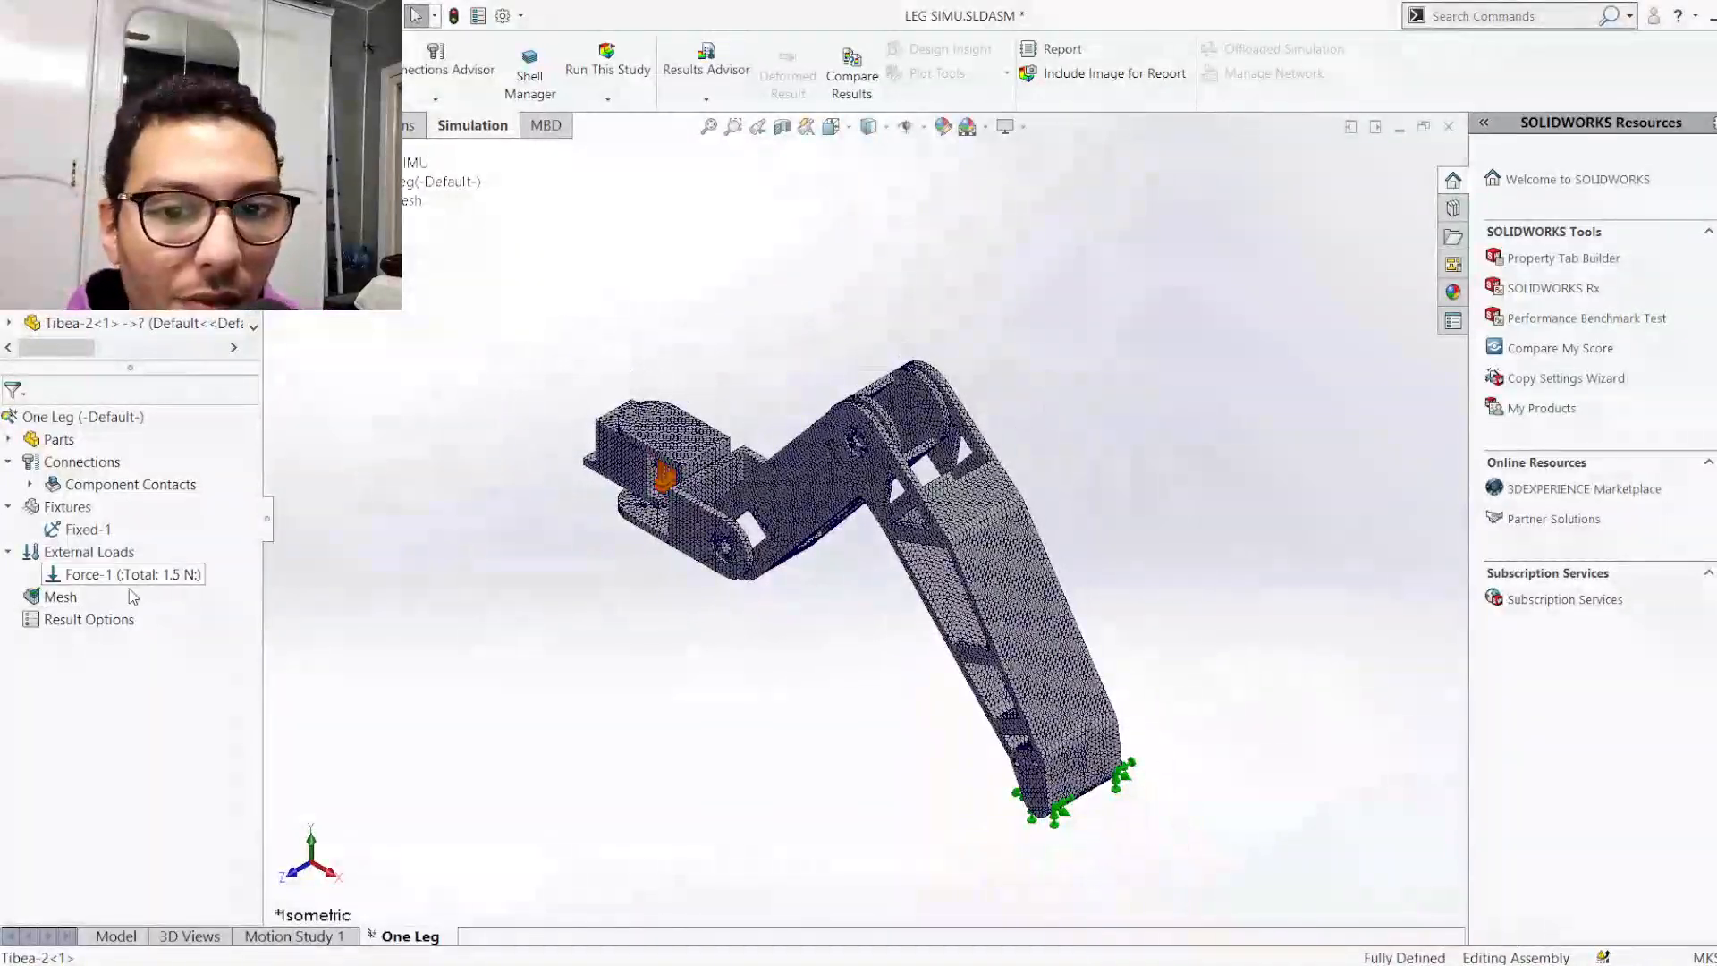
# Assign Acrylic (Medium-high impact) to both C brackets, the femur, leg tip, servo bracket, shaft tip and Tibea-2 parts of the study
pyautogui.click(8, 439)
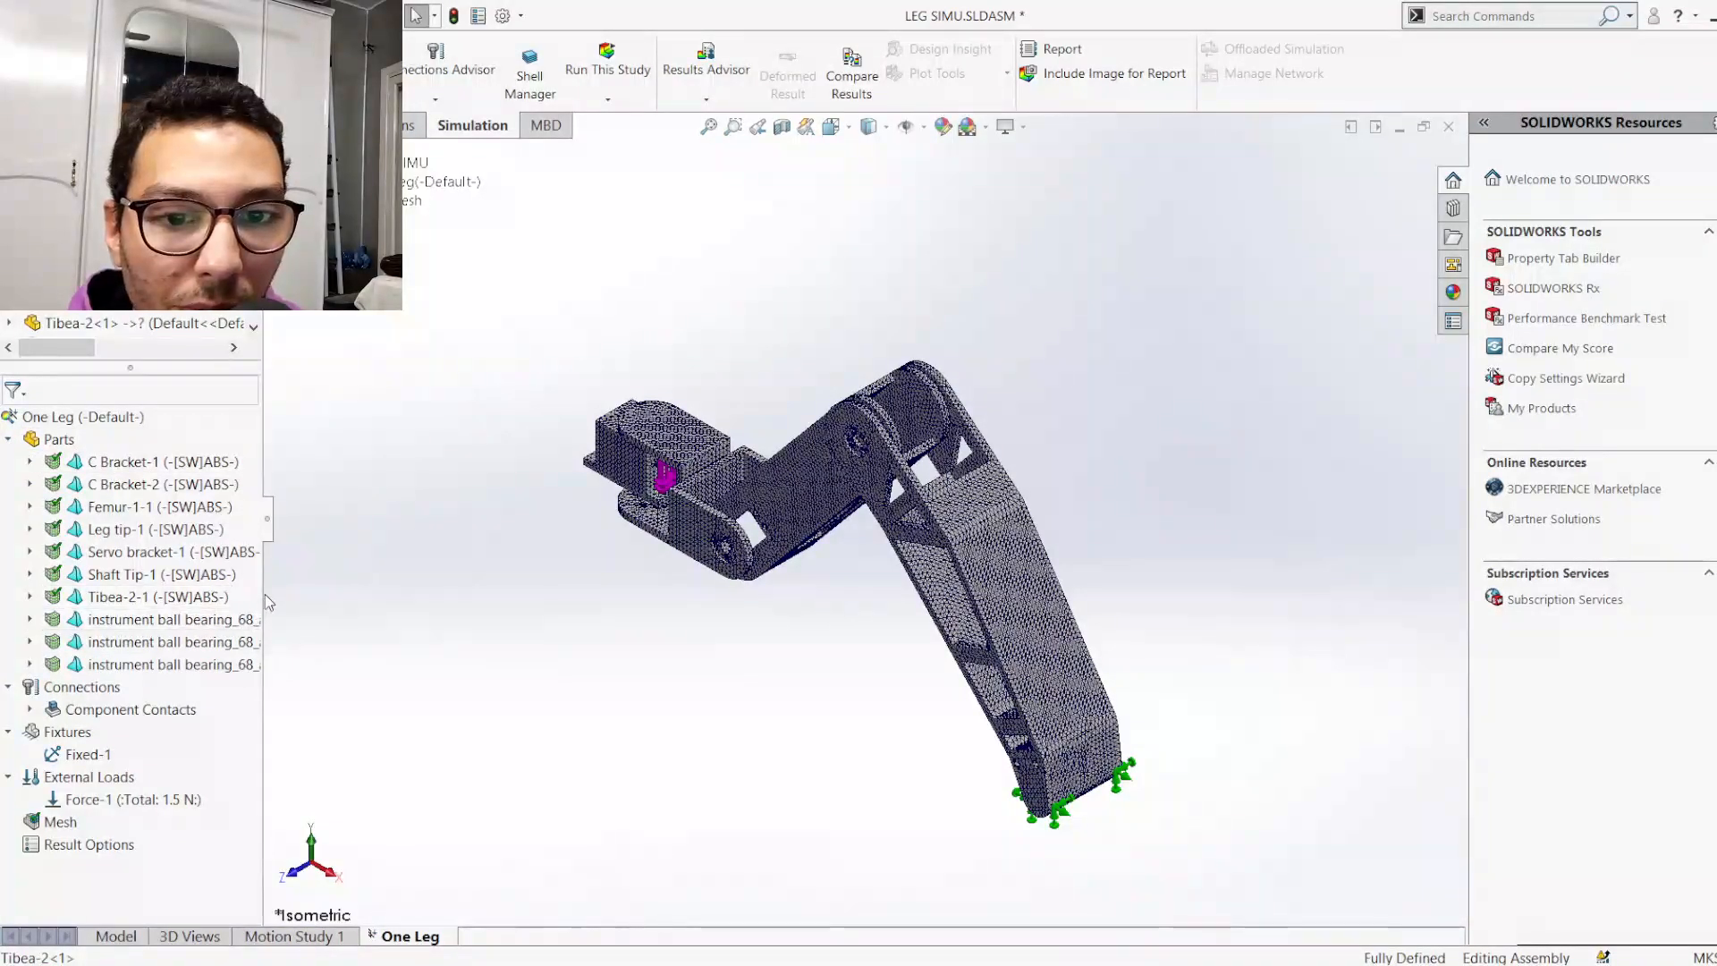
pyautogui.moveTo(265, 601); pyautogui.dragTo(359, 585)
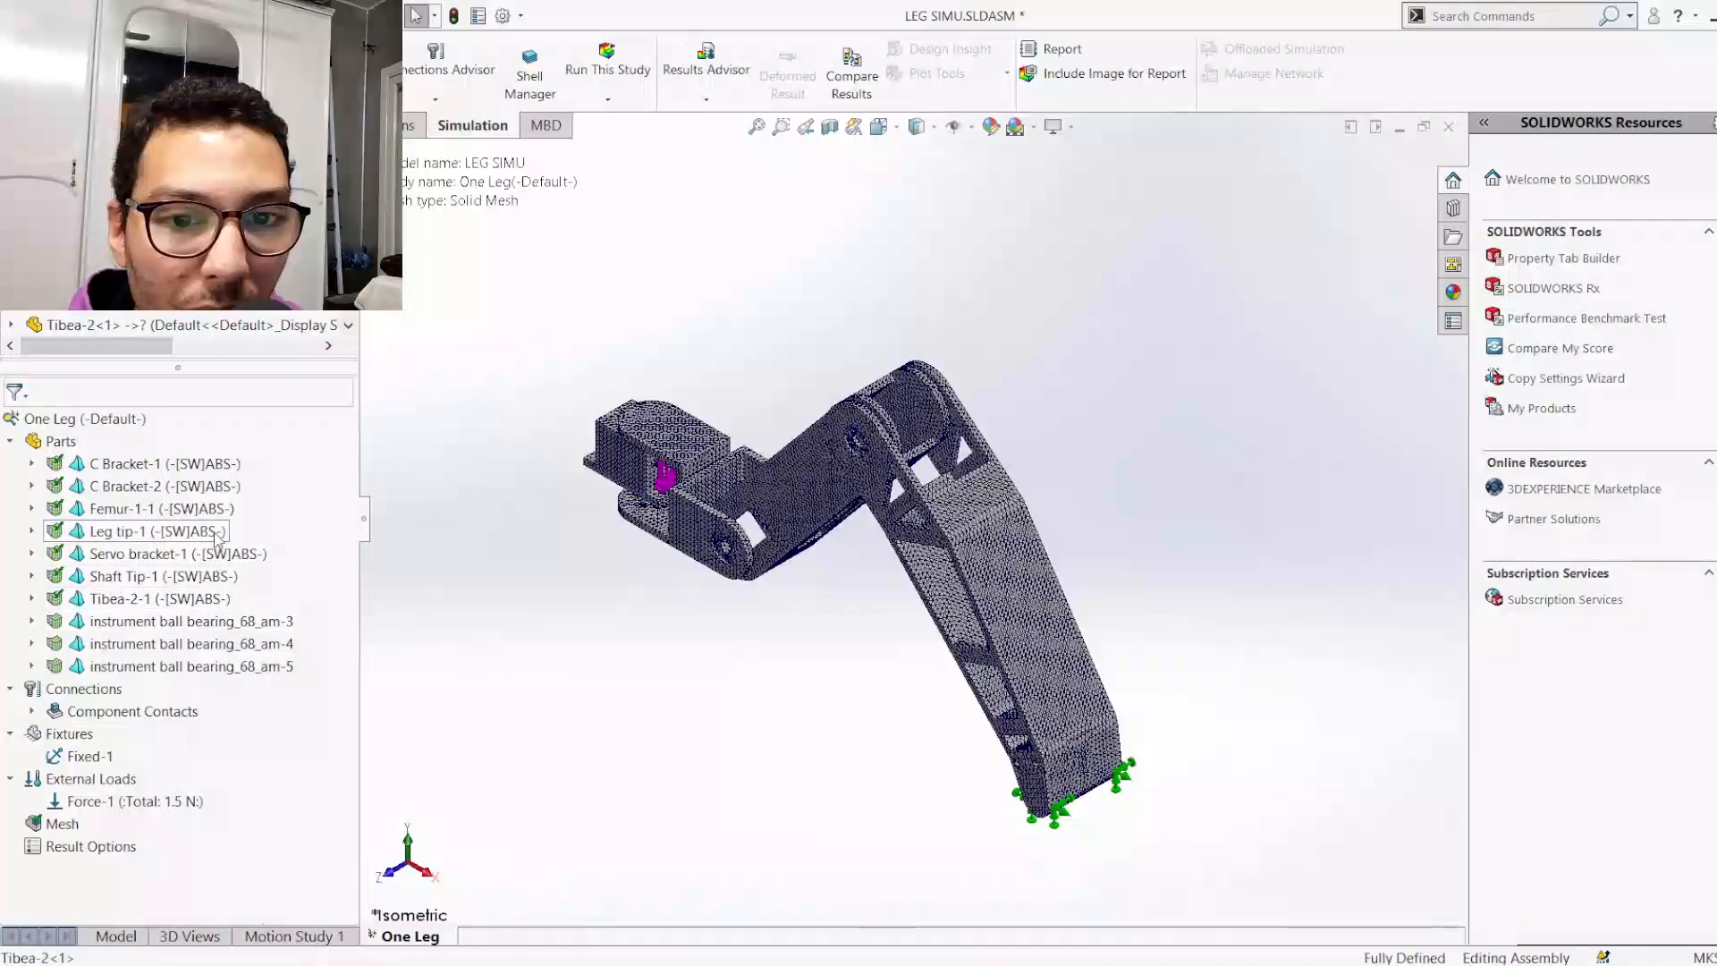
pyautogui.click(215, 467)
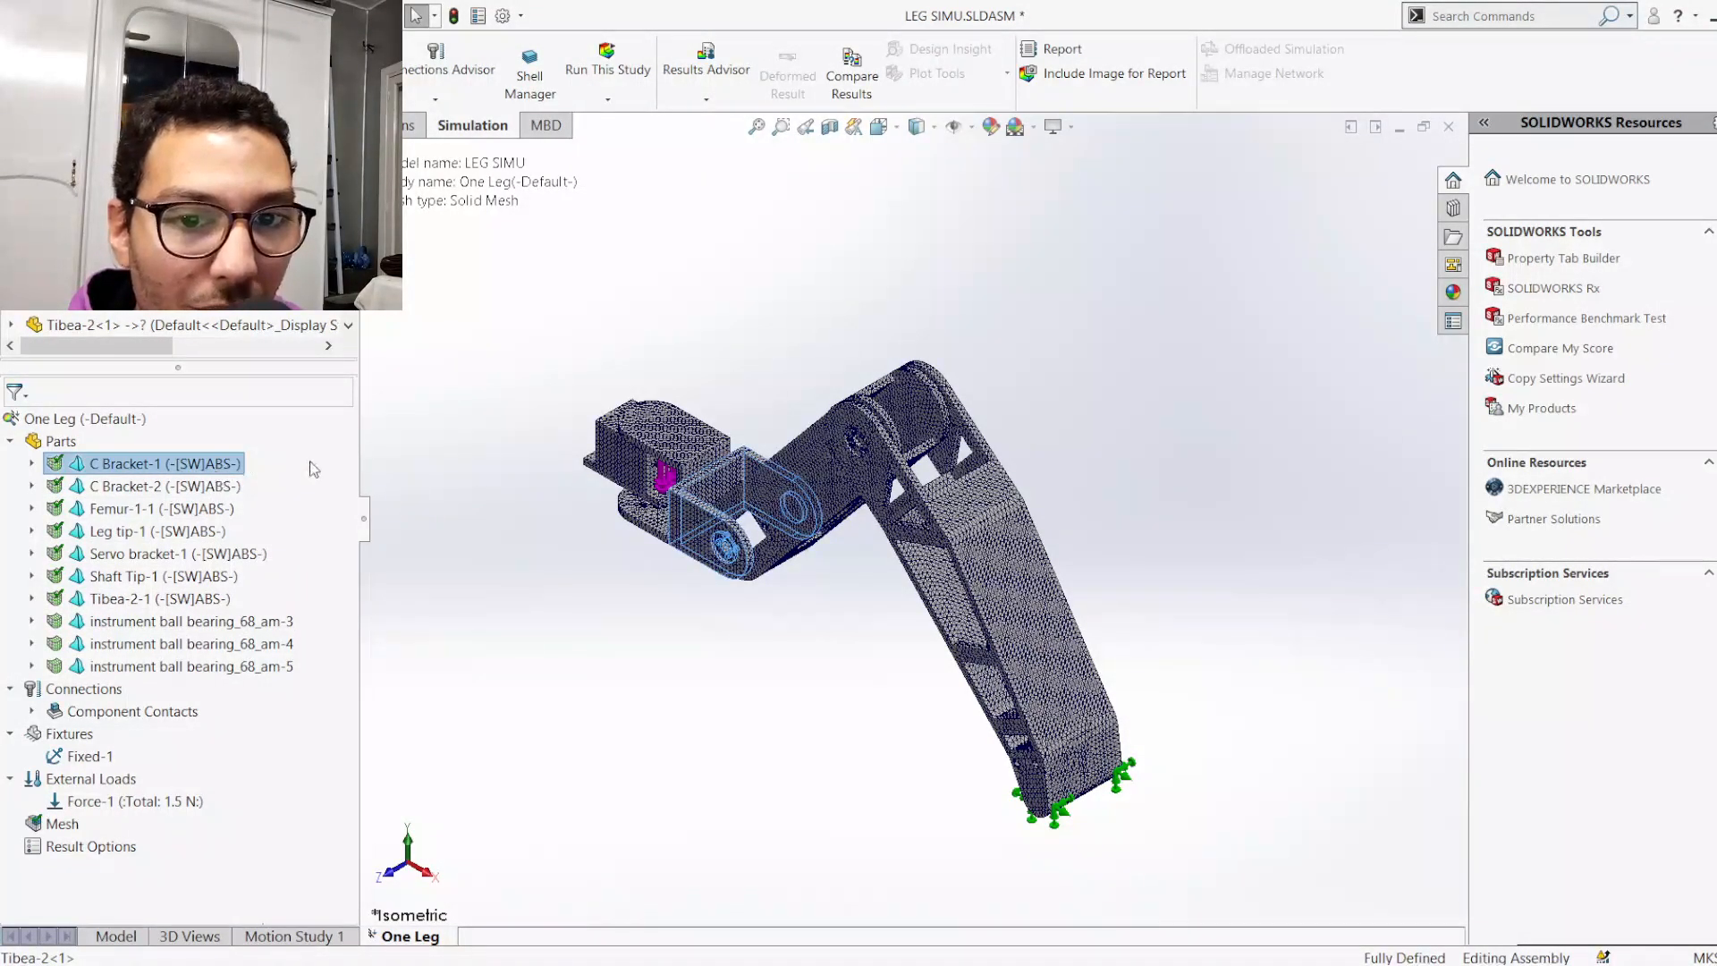
pyautogui.click(480, 484)
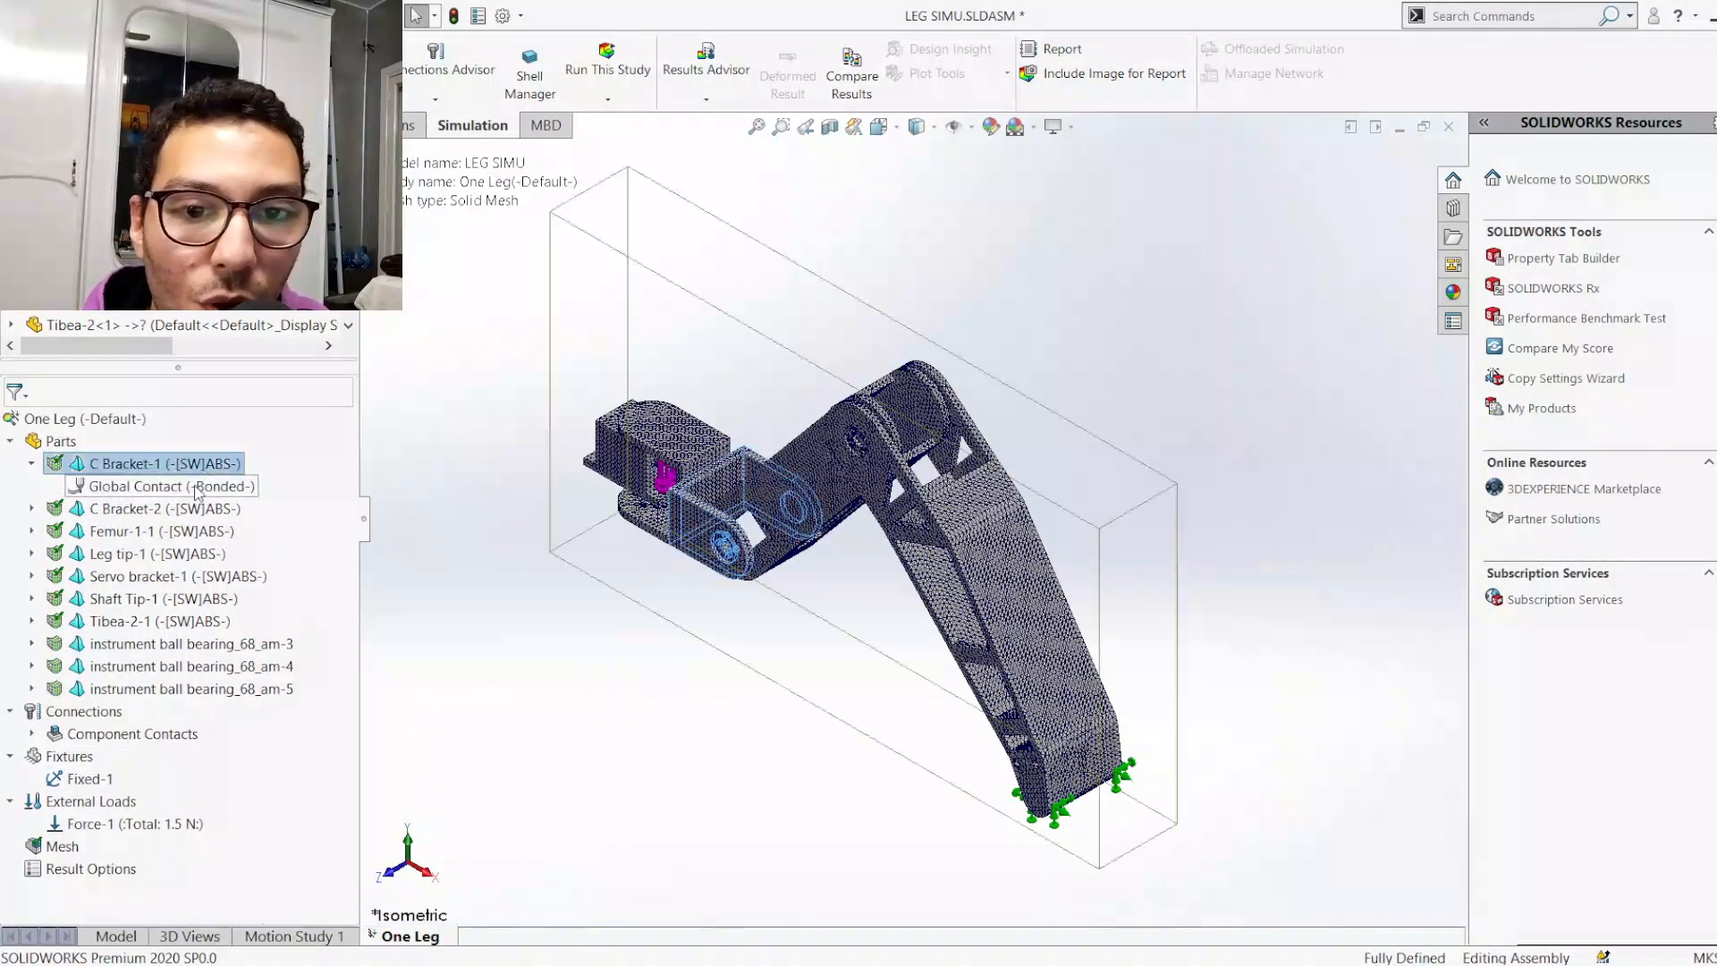
pyautogui.keyDown('ctrl'); pyautogui.click(129, 509); pyautogui.keyUp('ctrl')
pyautogui.keyDown('ctrl'); pyautogui.click(127, 531); pyautogui.keyUp('ctrl')
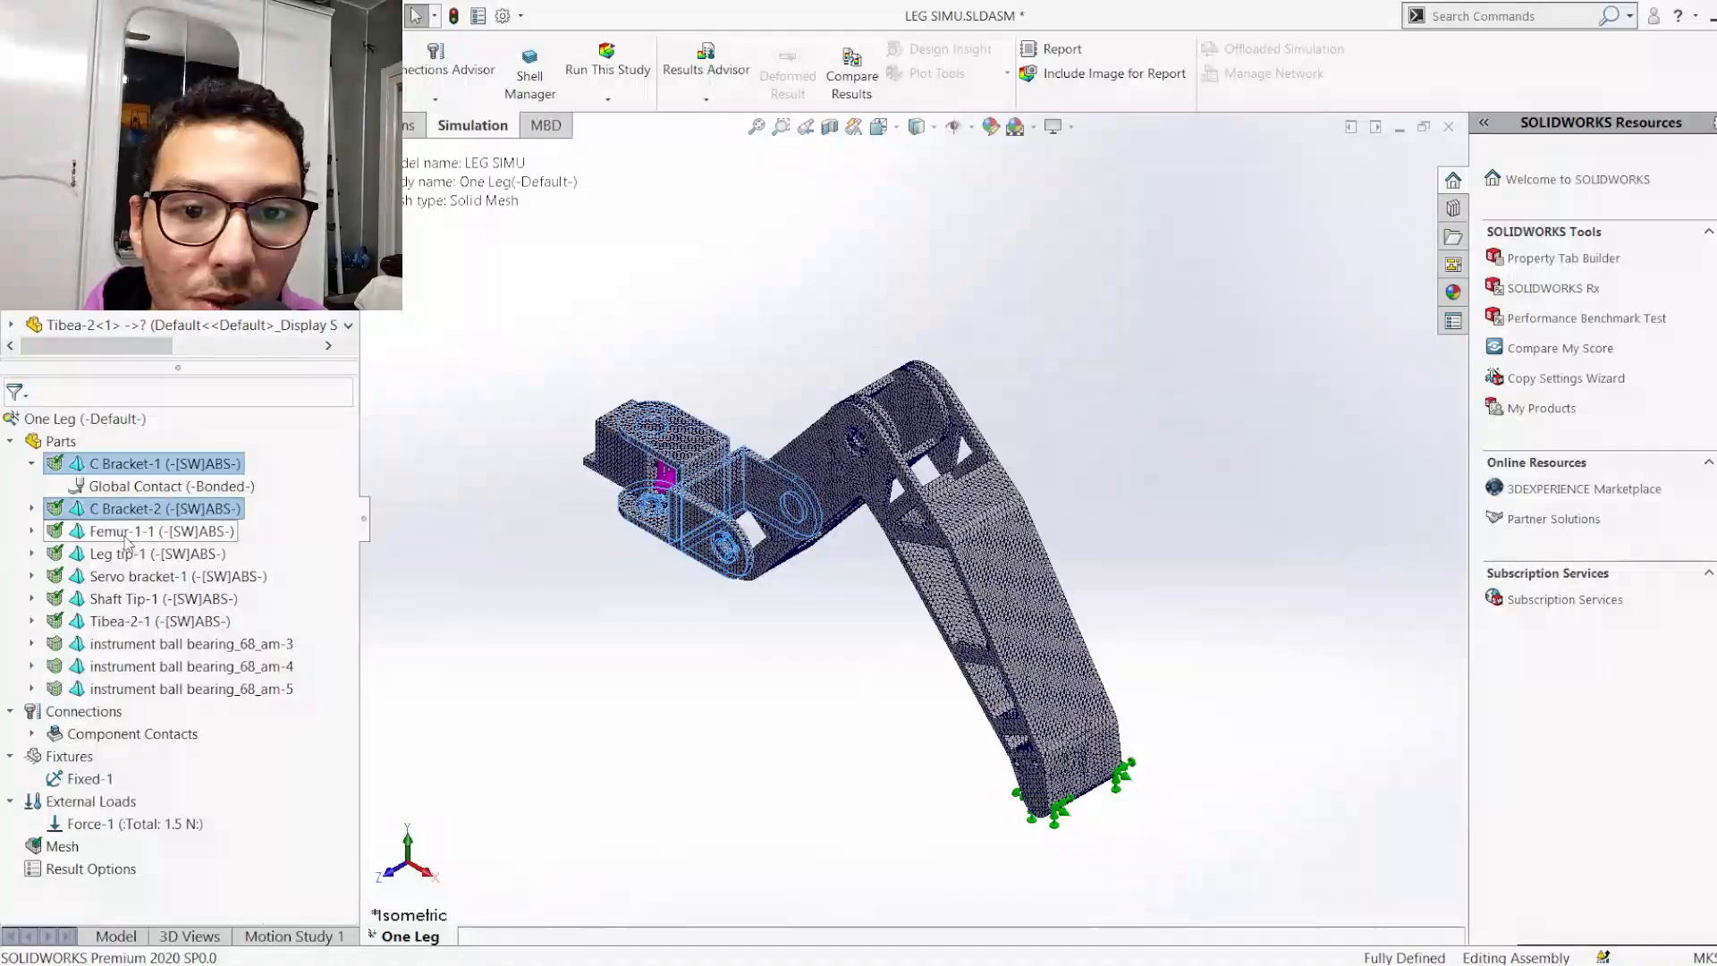
pyautogui.keyDown('ctrl'); pyautogui.click(127, 555); pyautogui.keyUp('ctrl')
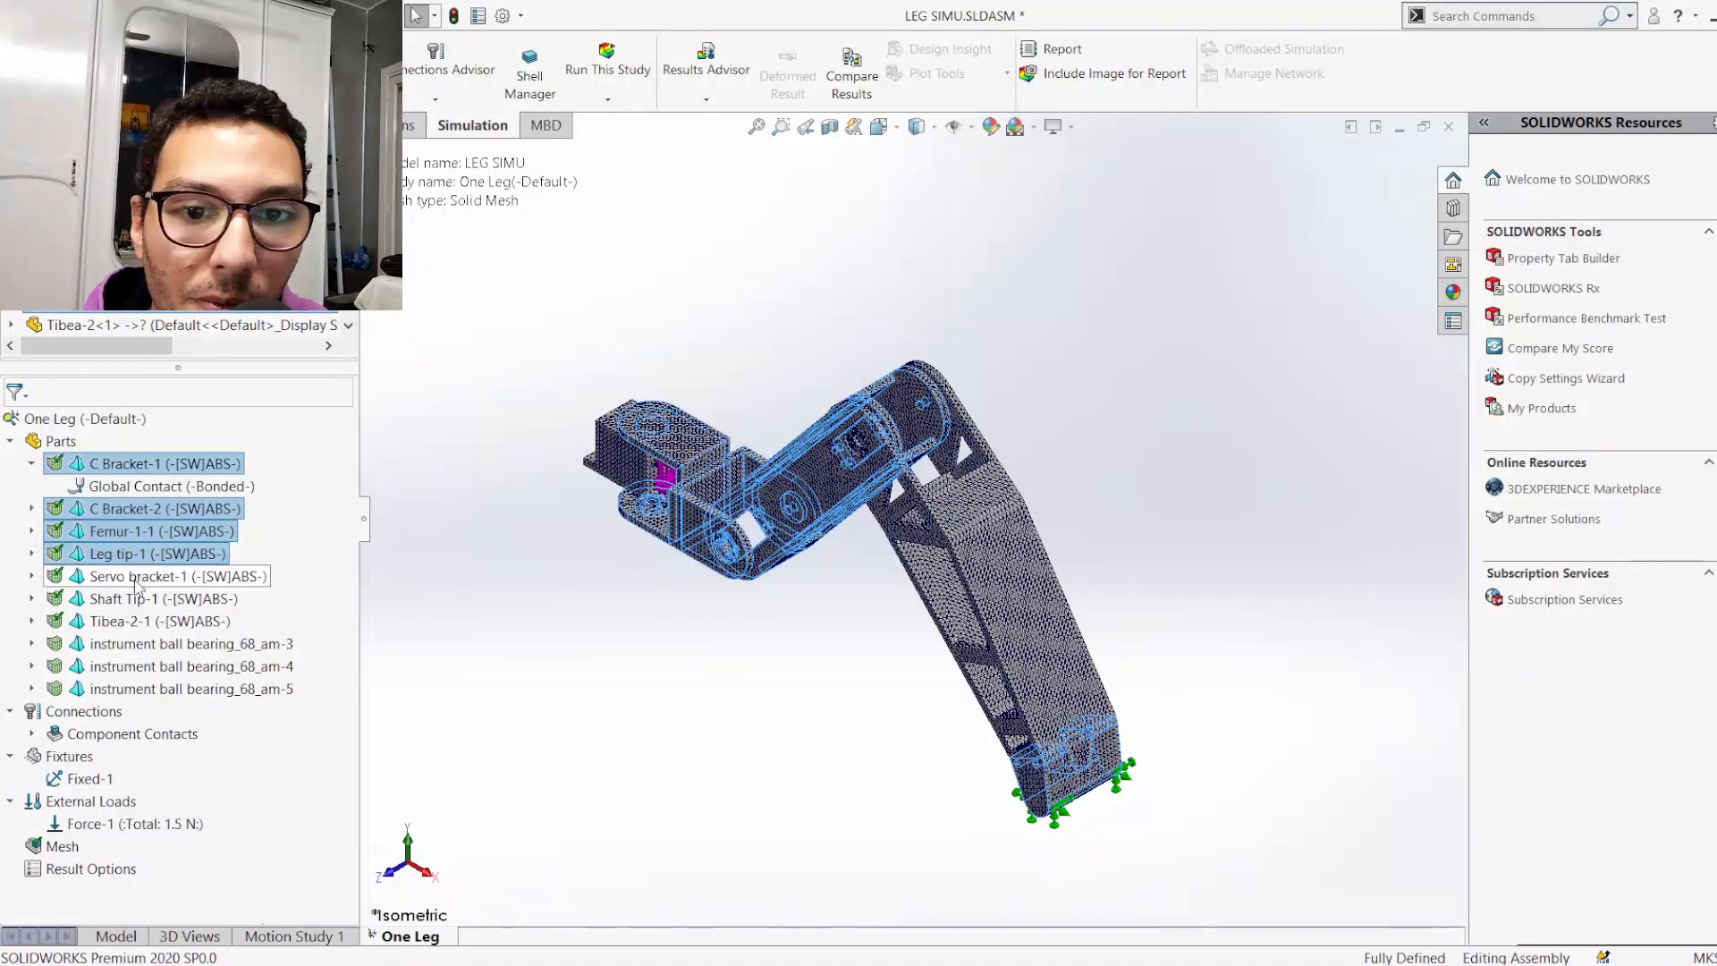
pyautogui.keyDown('ctrl'); pyautogui.click(132, 577); pyautogui.keyUp('ctrl')
pyautogui.keyDown('ctrl'); pyautogui.click(139, 600); pyautogui.keyUp('ctrl')
pyautogui.keyDown('ctrl'); pyautogui.click(143, 623); pyautogui.keyUp('ctrl')
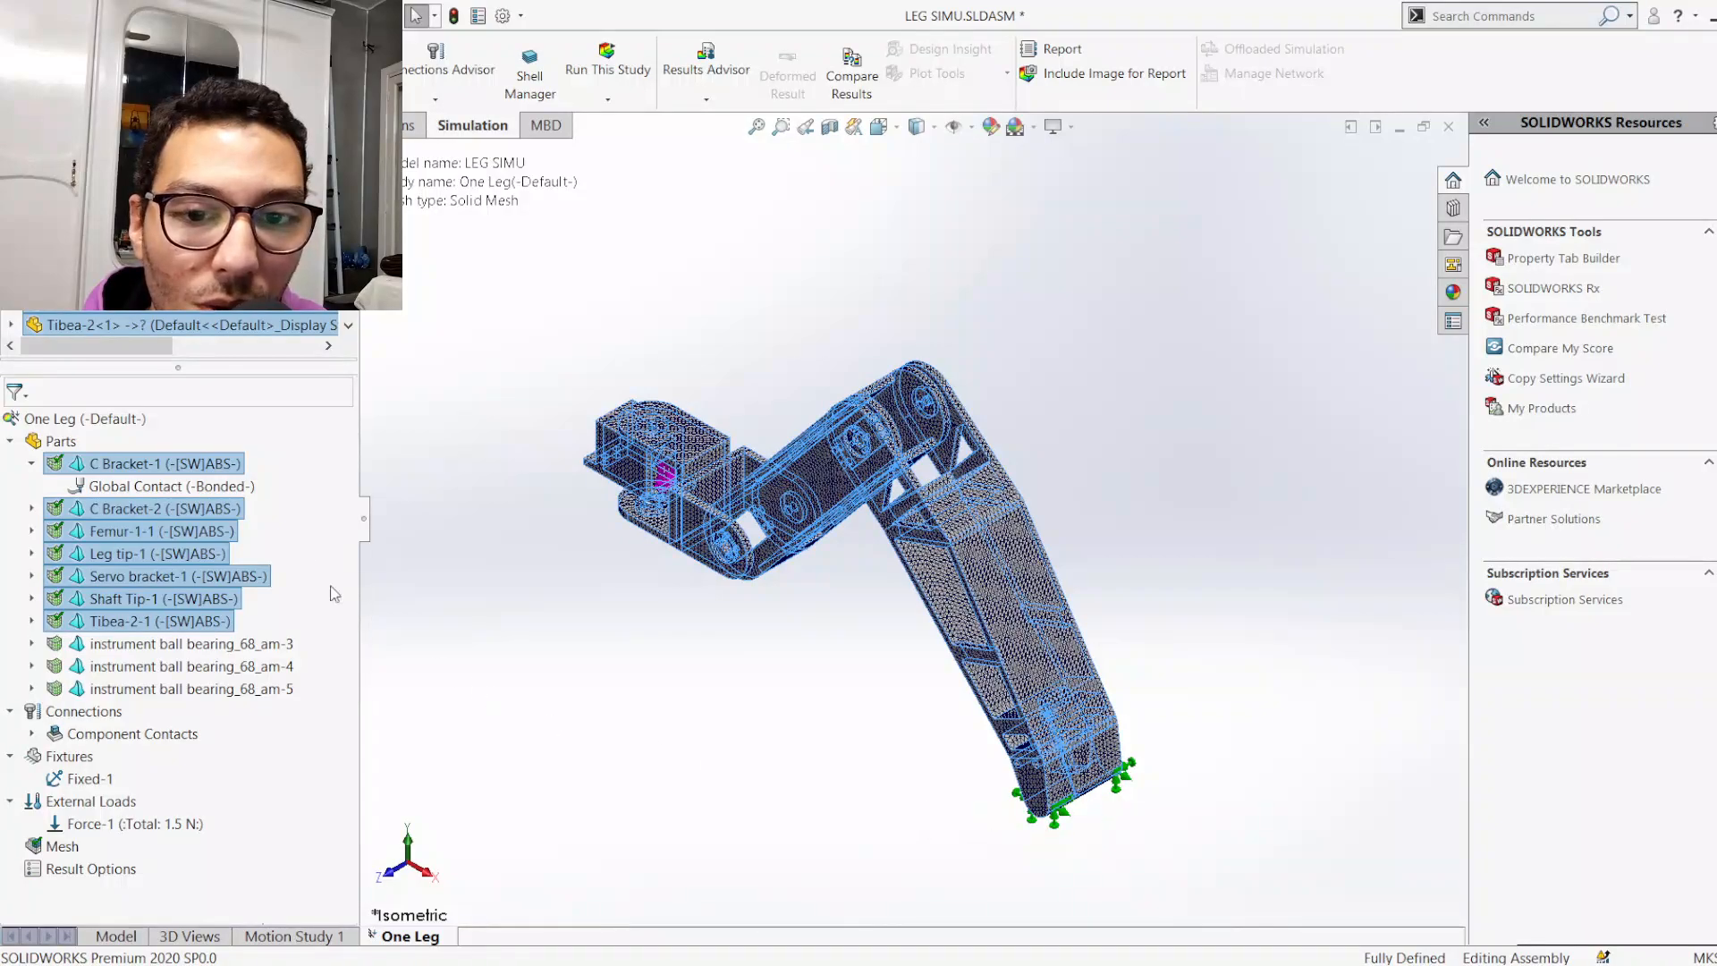
pyautogui.click(442, 551)
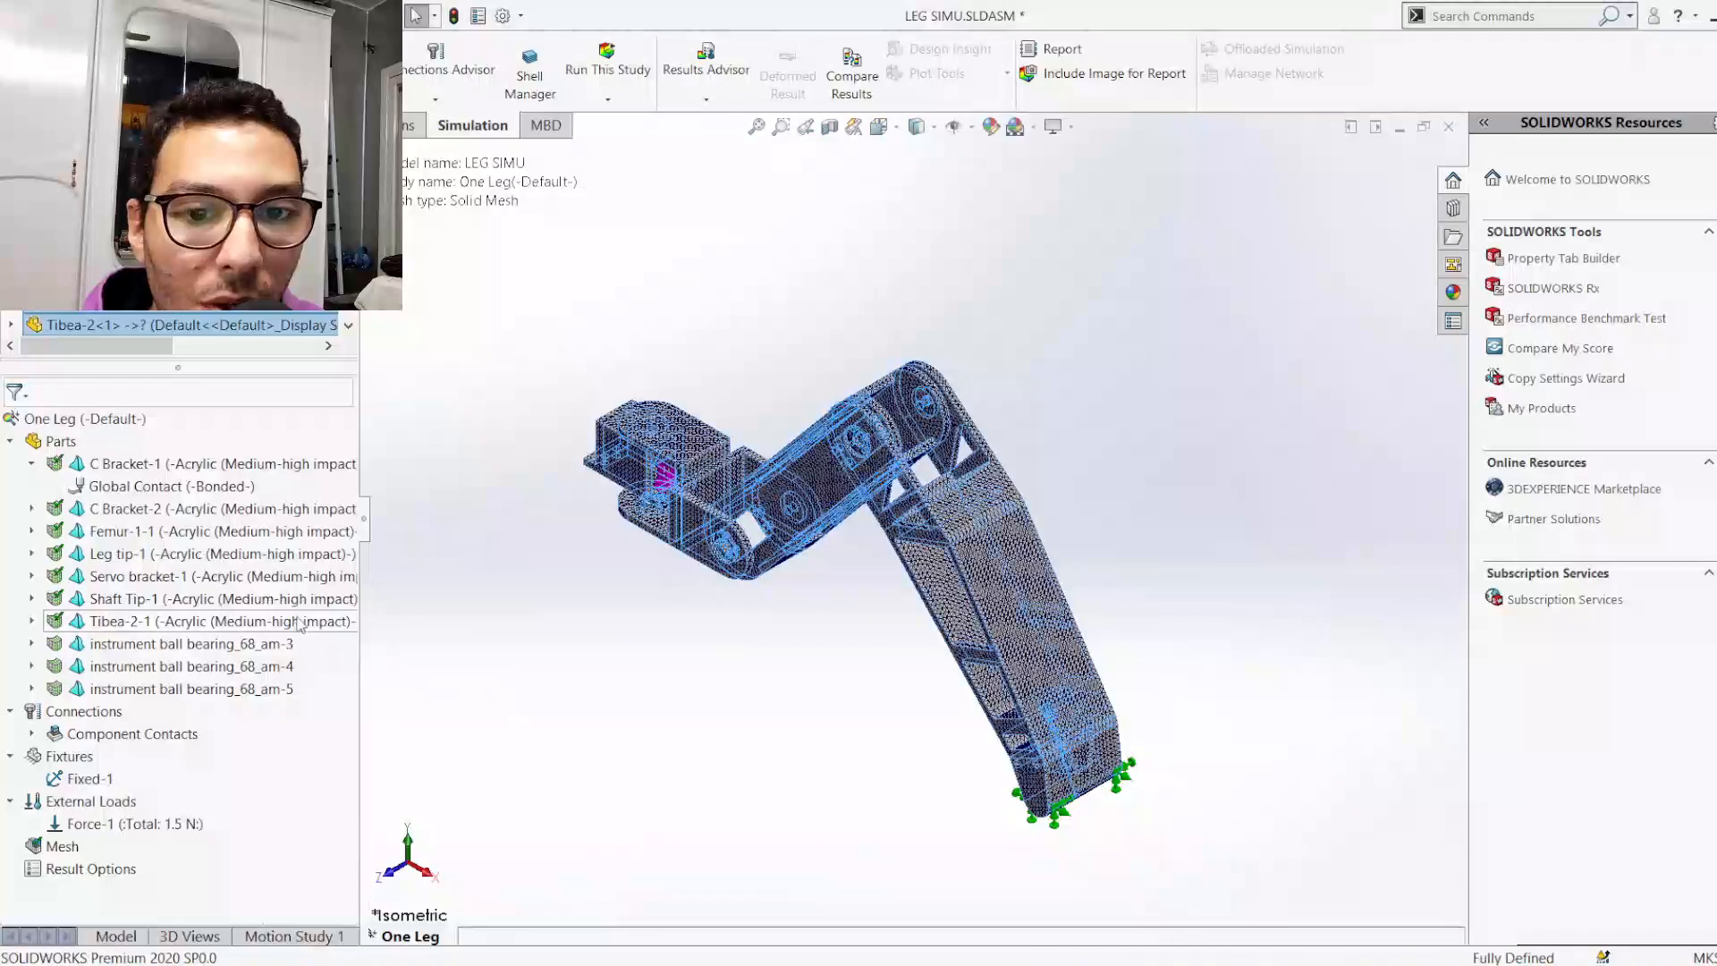
# Assign a chrome material to the three instrument ball bearings
pyautogui.click(204, 649)
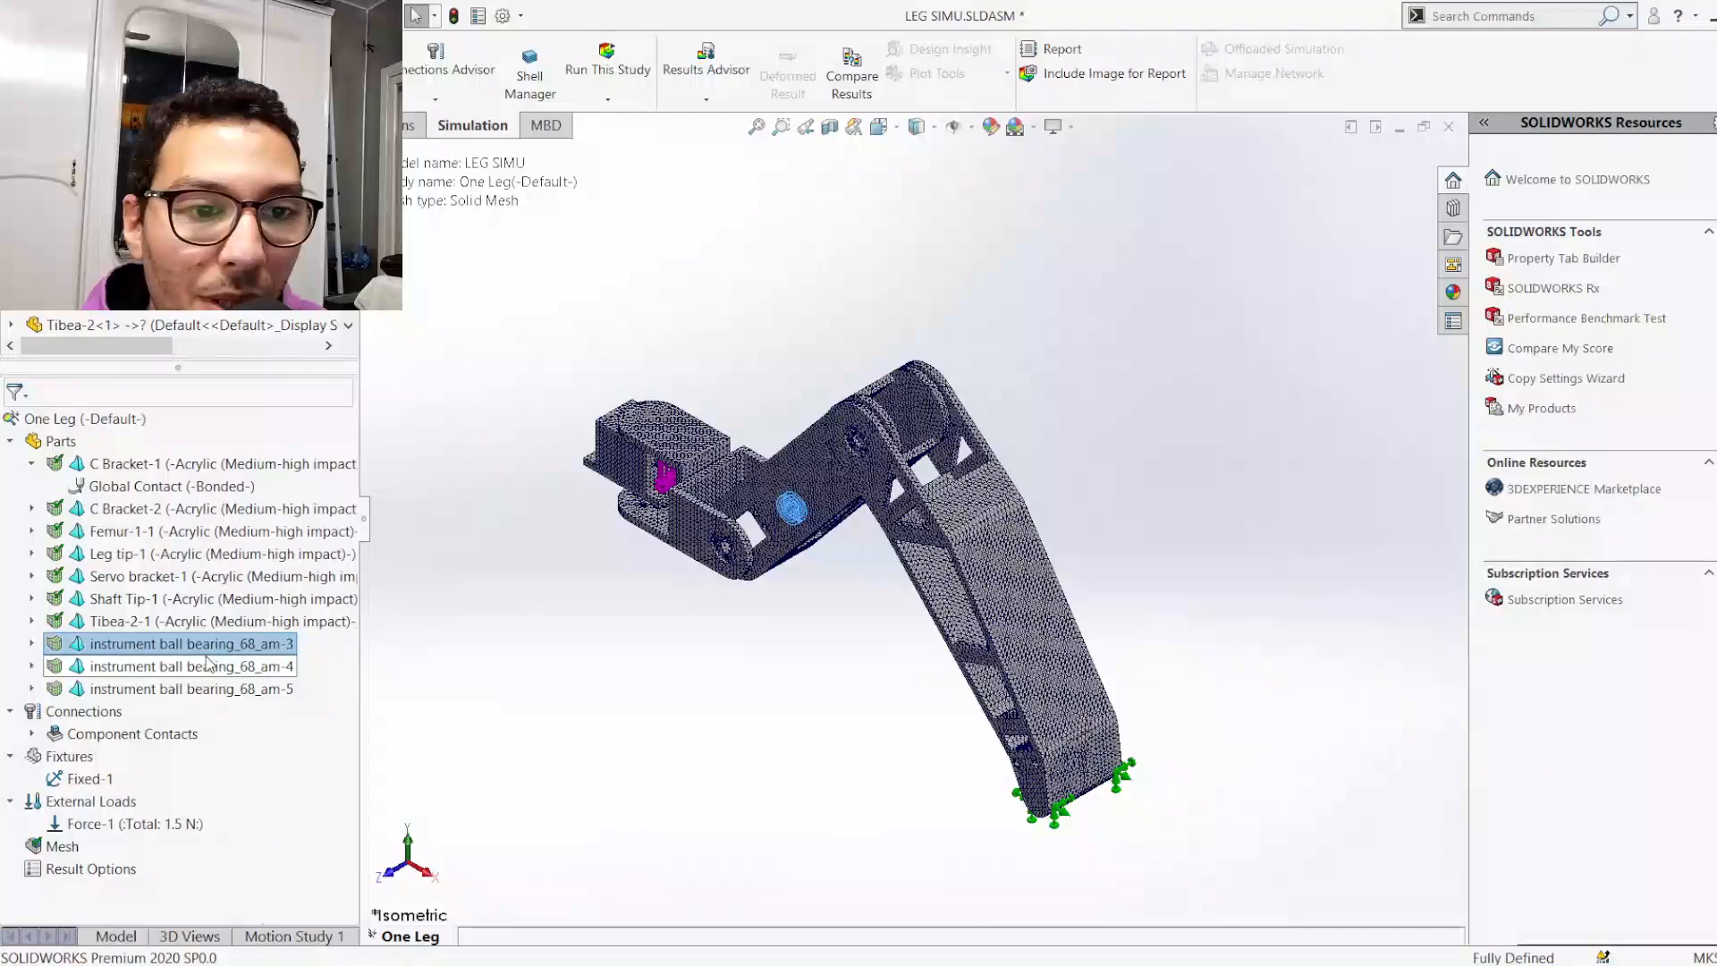
pyautogui.keyDown('ctrl'); pyautogui.click(207, 666); pyautogui.keyUp('ctrl')
pyautogui.keyDown('ctrl'); pyautogui.click(209, 689); pyautogui.keyUp('ctrl')
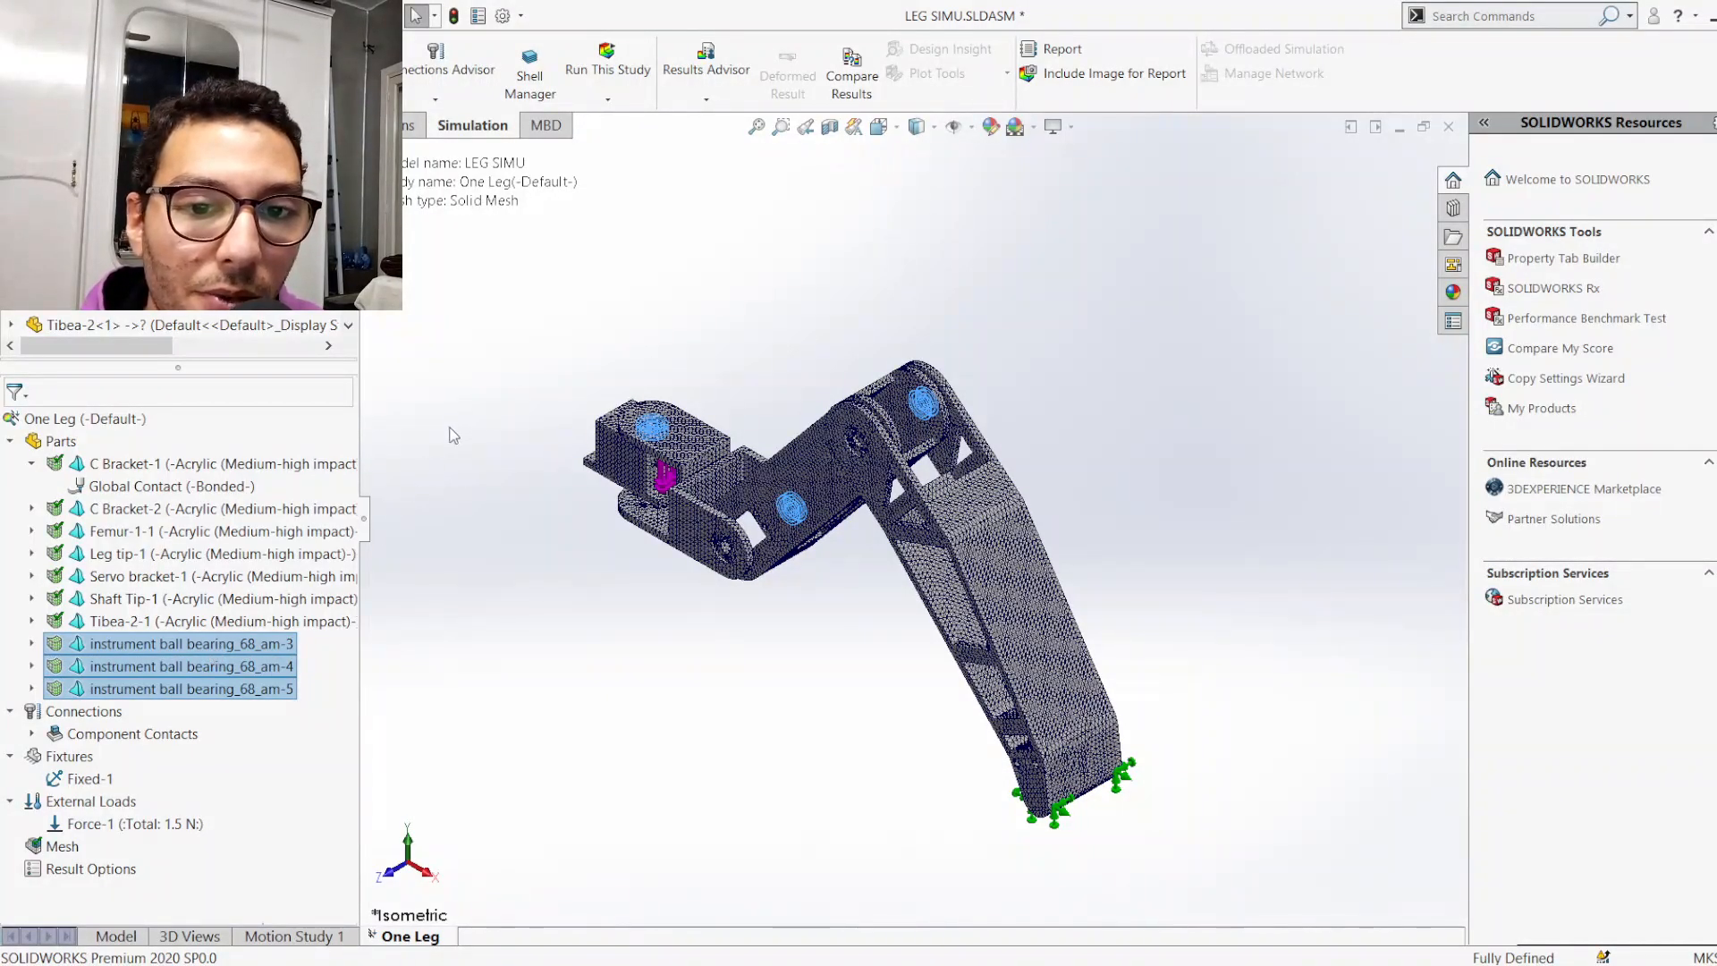
pyautogui.click(288, 666)
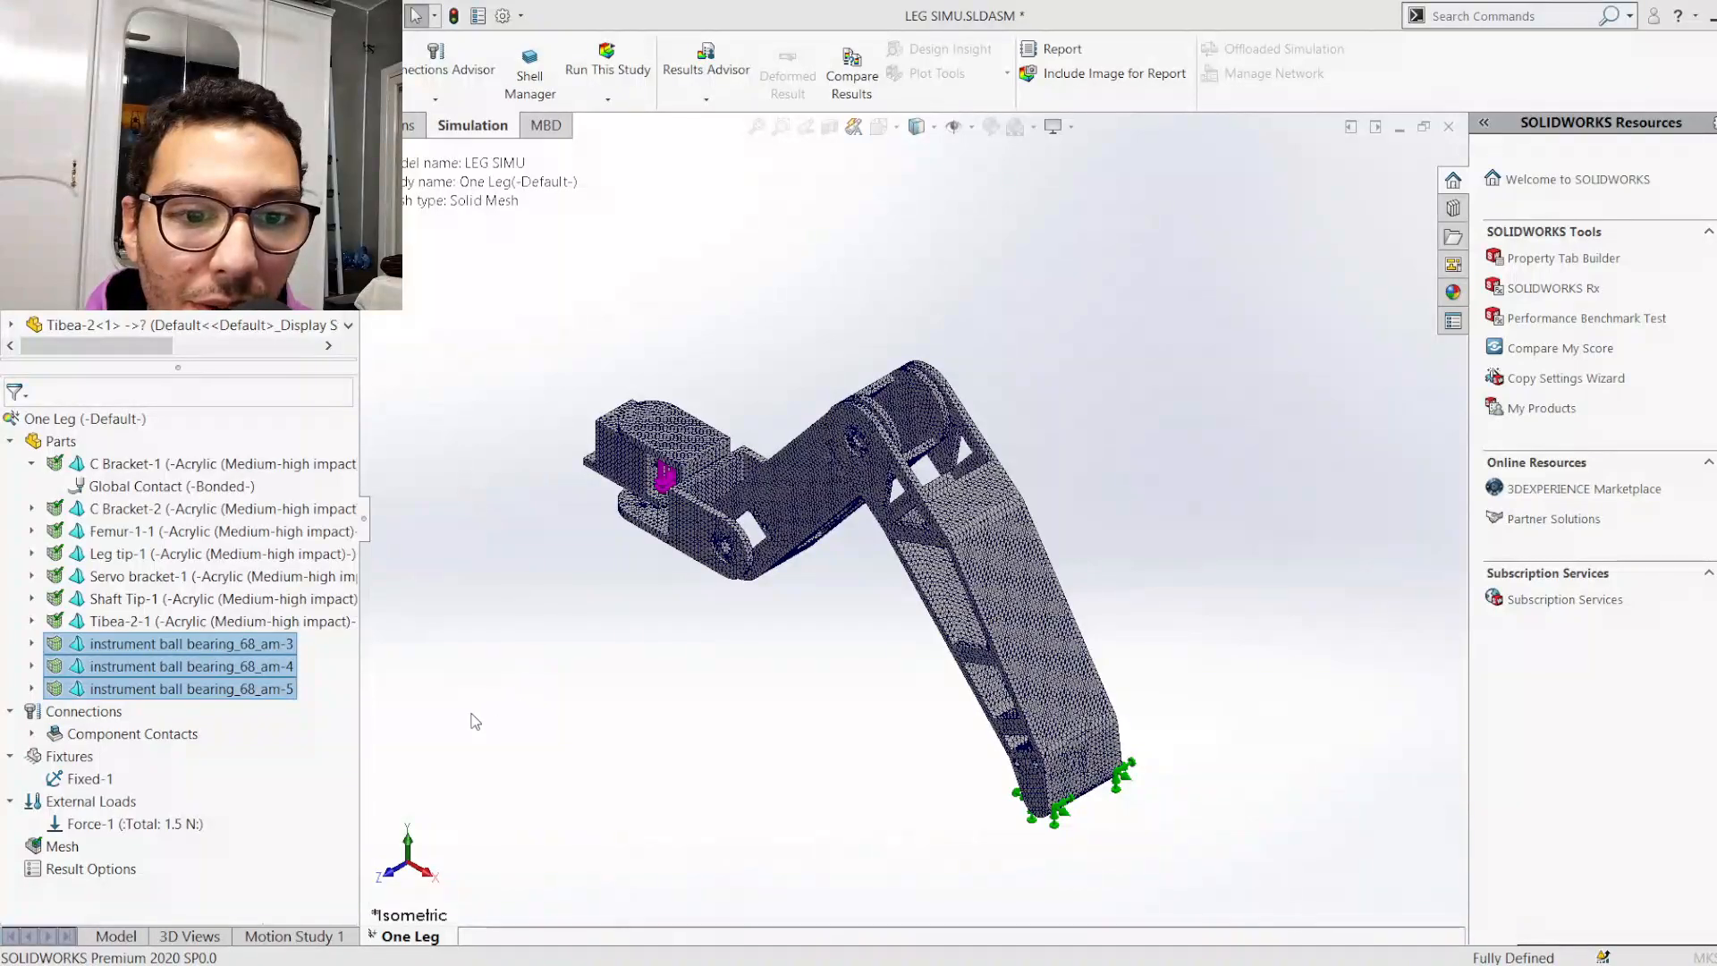
pyautogui.click(475, 721)
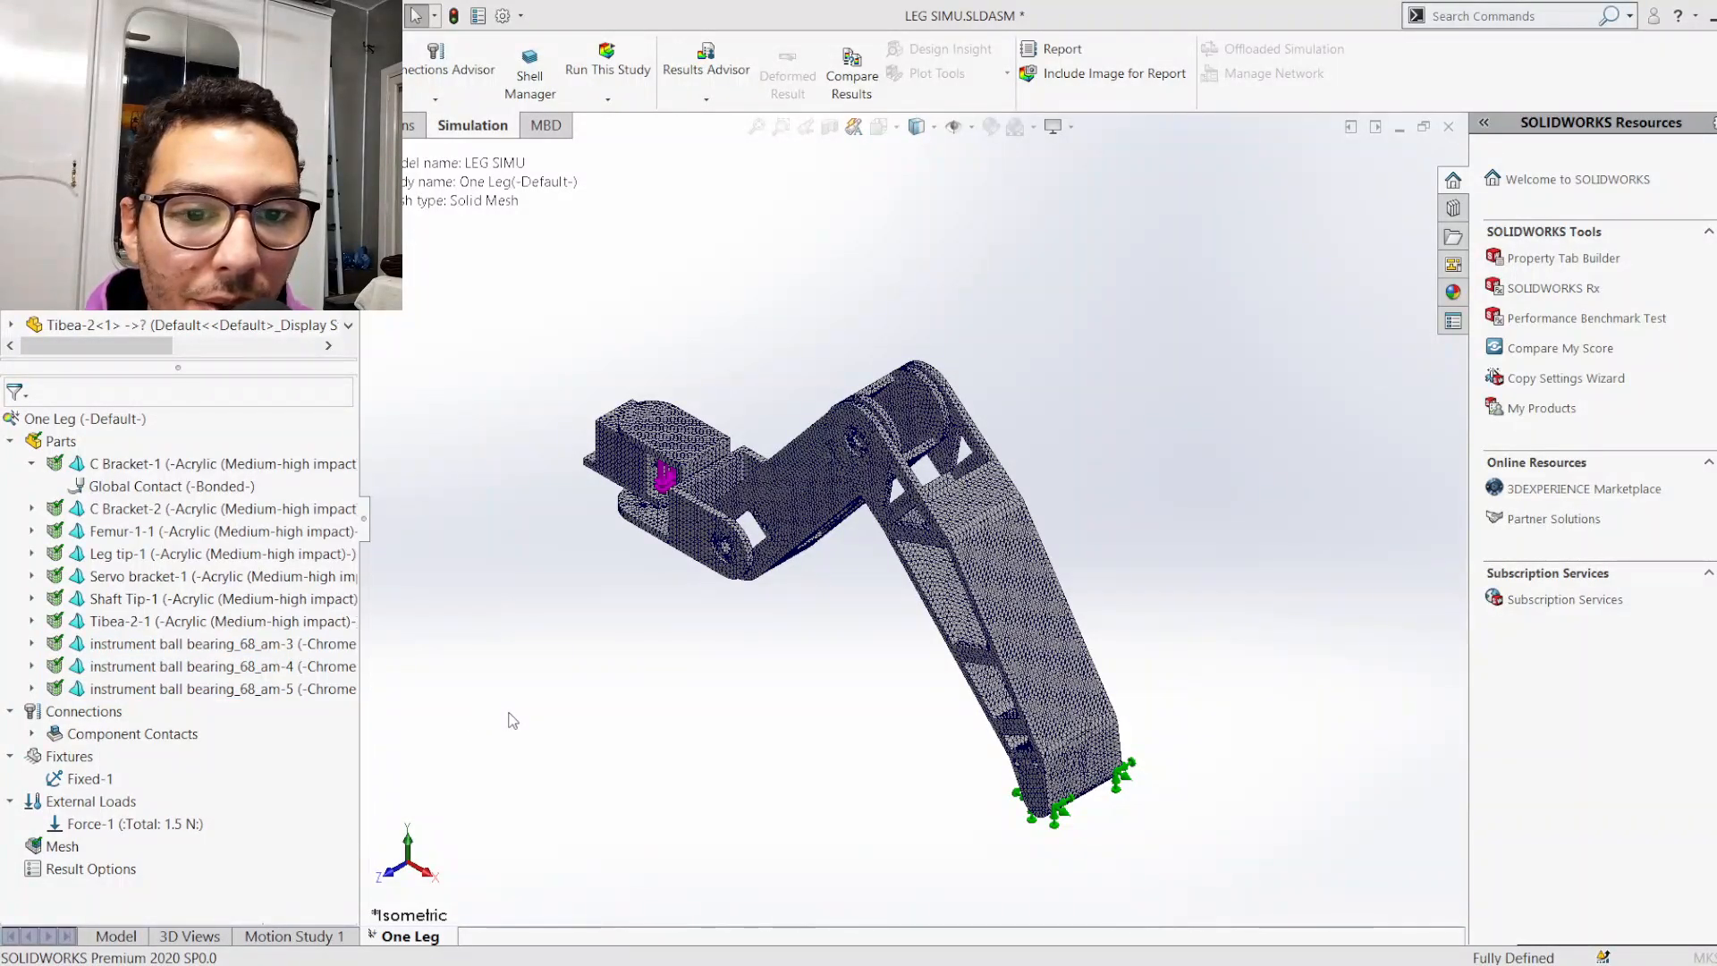
# Collapse the study's parts list, run the One Leg study and check the force arrows at the servo bracket
pyautogui.click(9, 441)
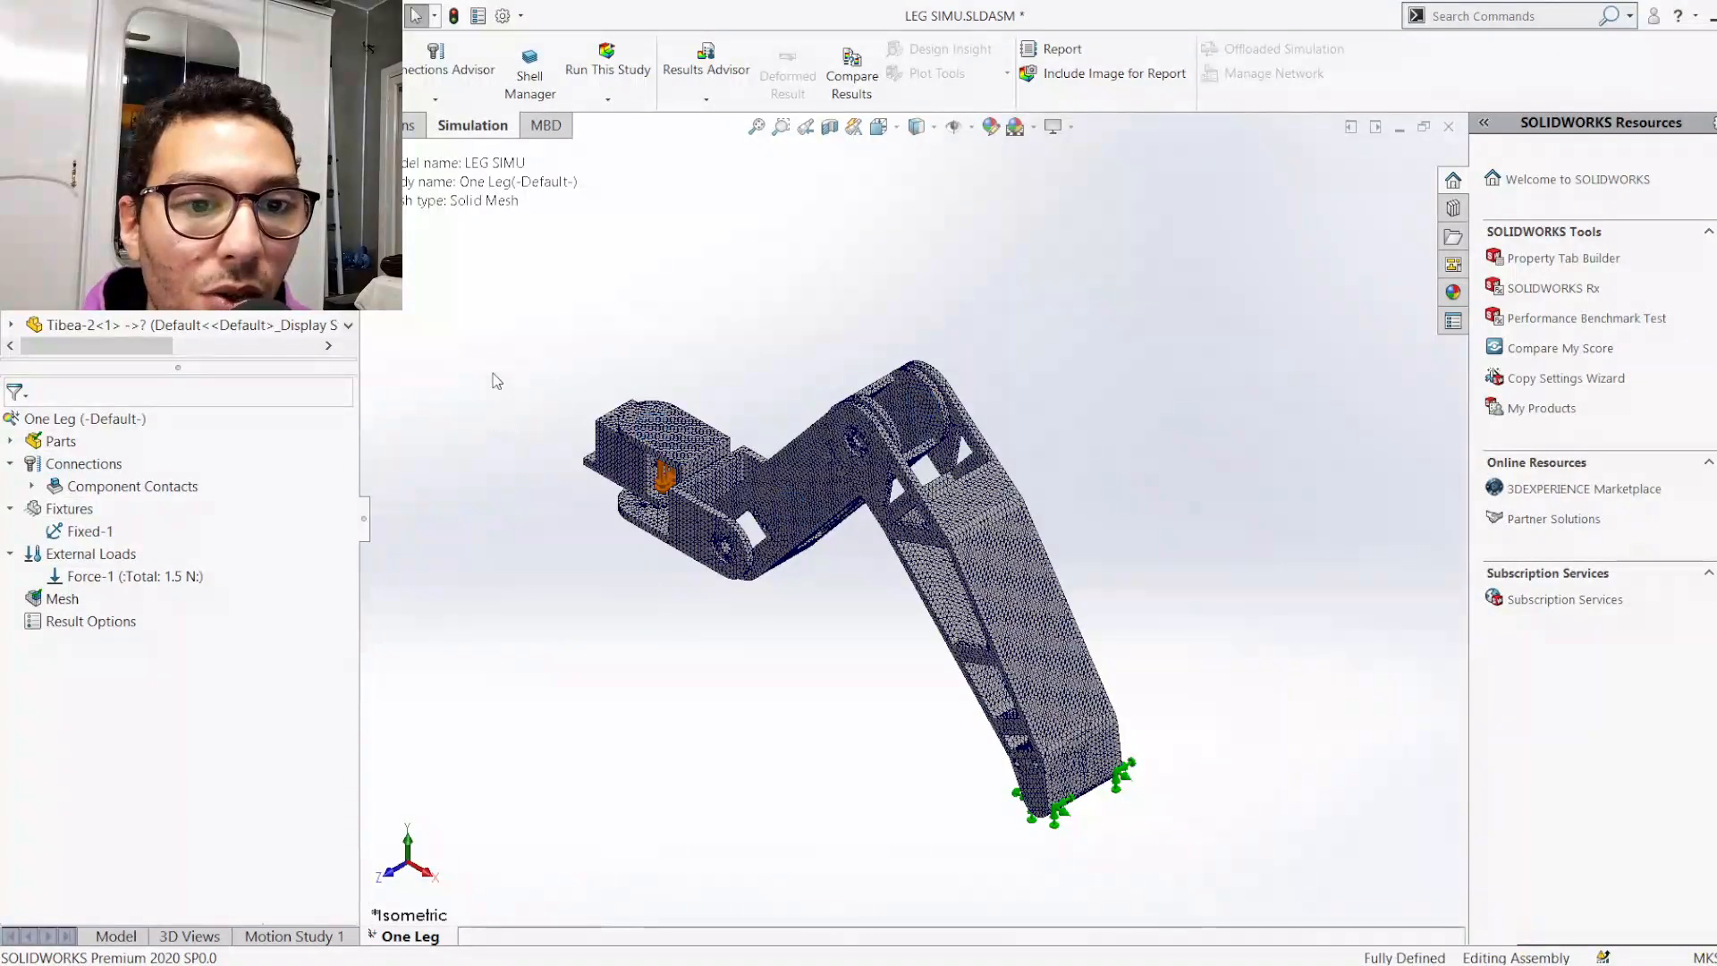
pyautogui.click(607, 63)
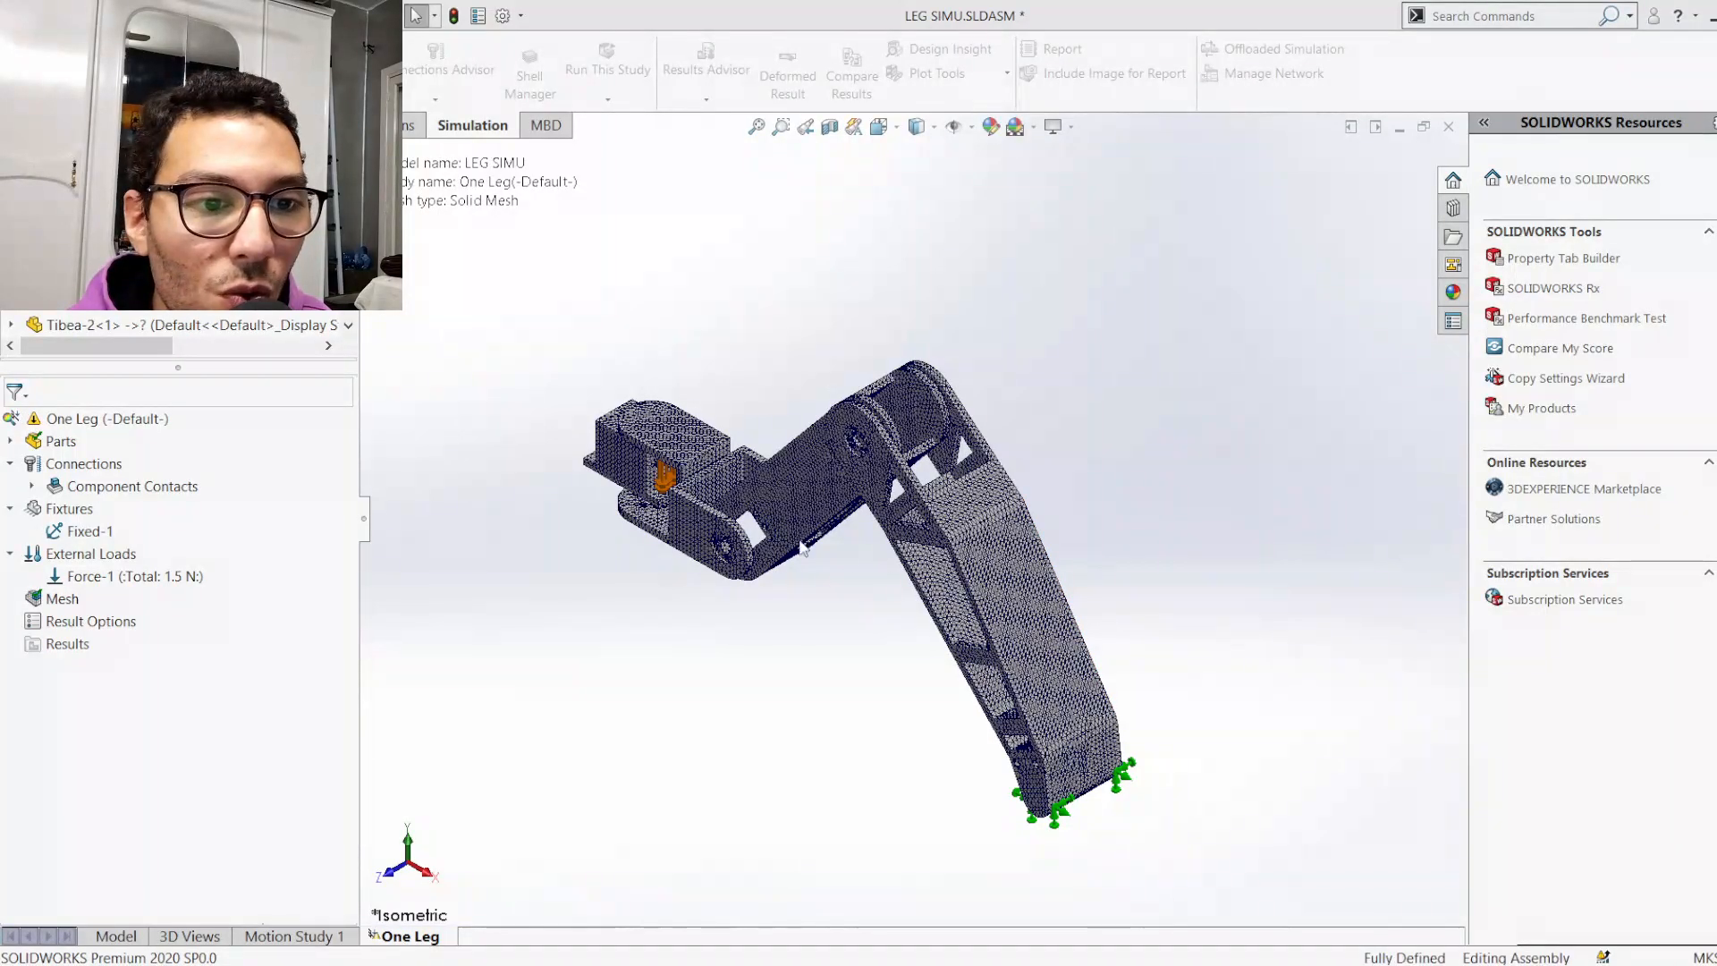
pyautogui.scroll(-3, 702, 469)
pyautogui.scroll(-4, 702, 470)
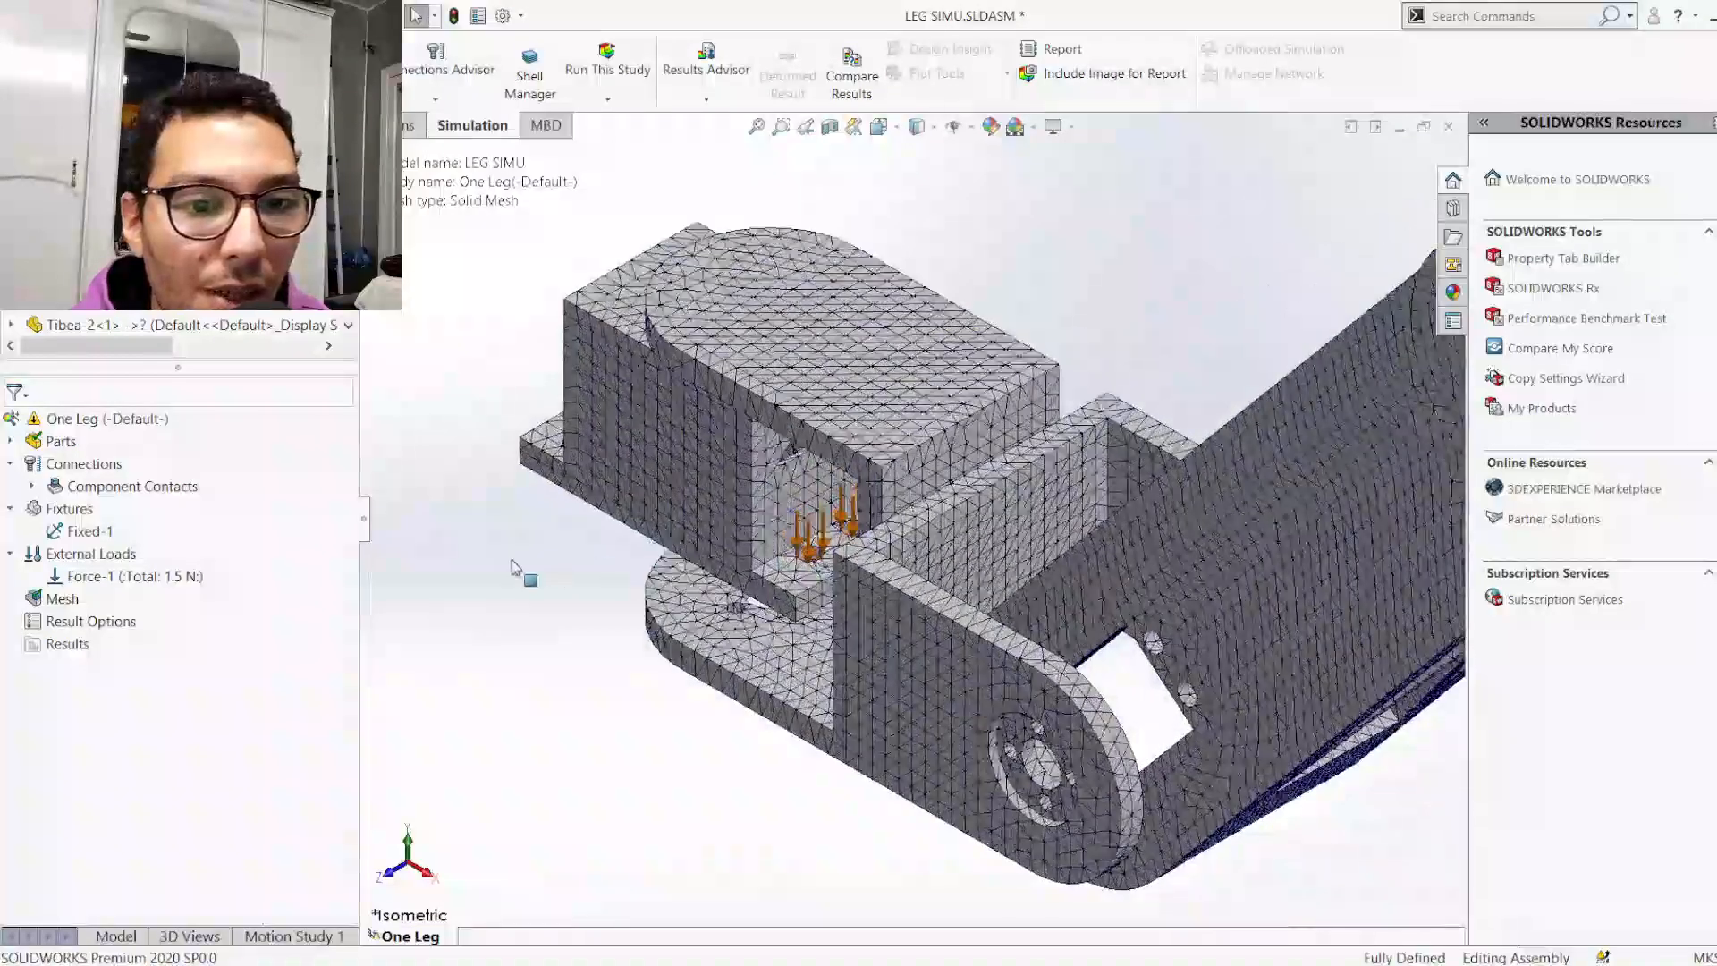
# Edit the 1.5 N force and remove all four servo bracket screw-hole faces from its loaded faces
pyautogui.click(128, 579)
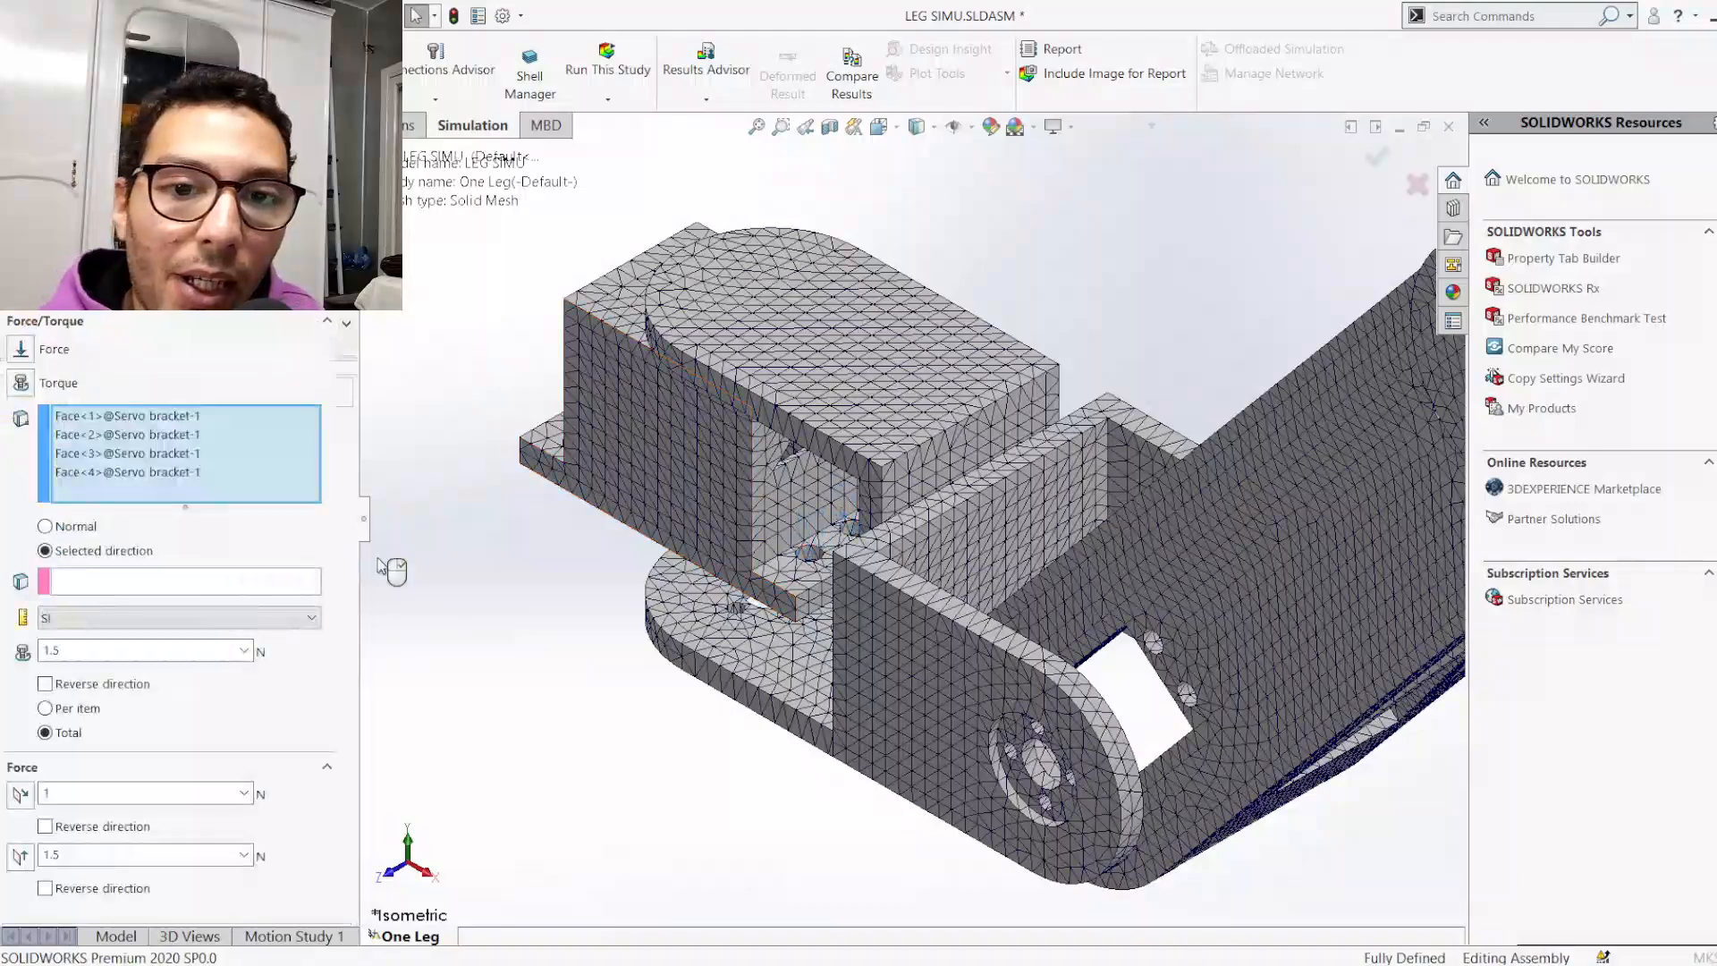
pyautogui.click(271, 580)
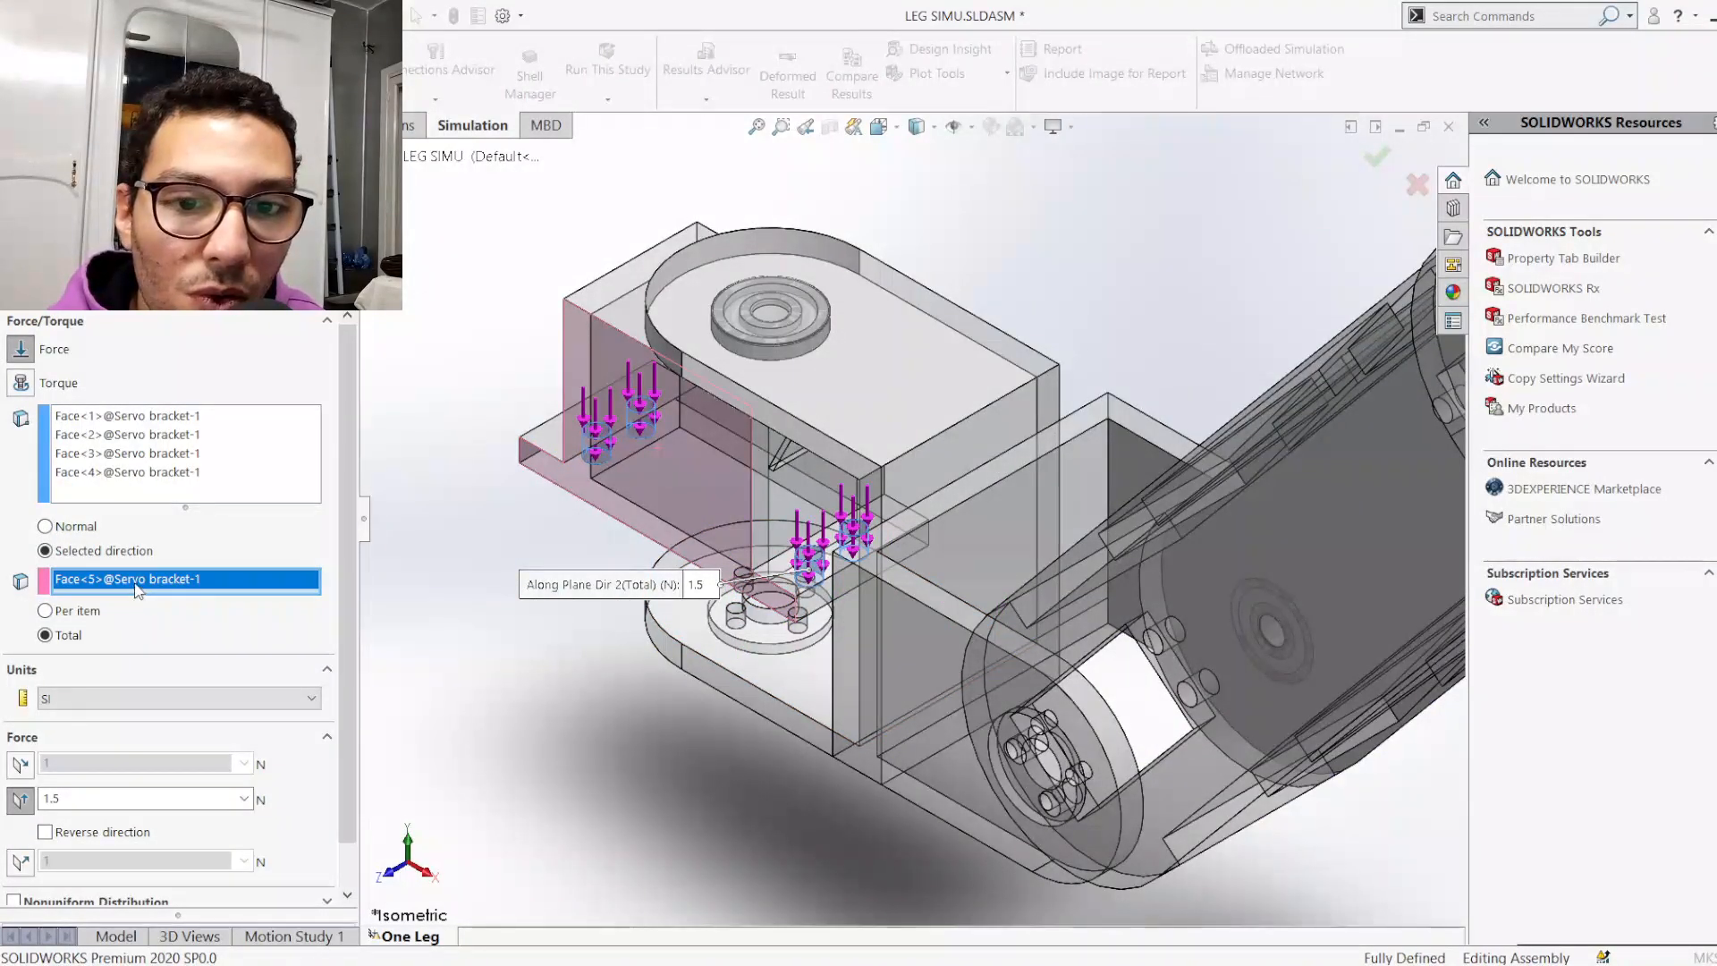
pyautogui.click(121, 472)
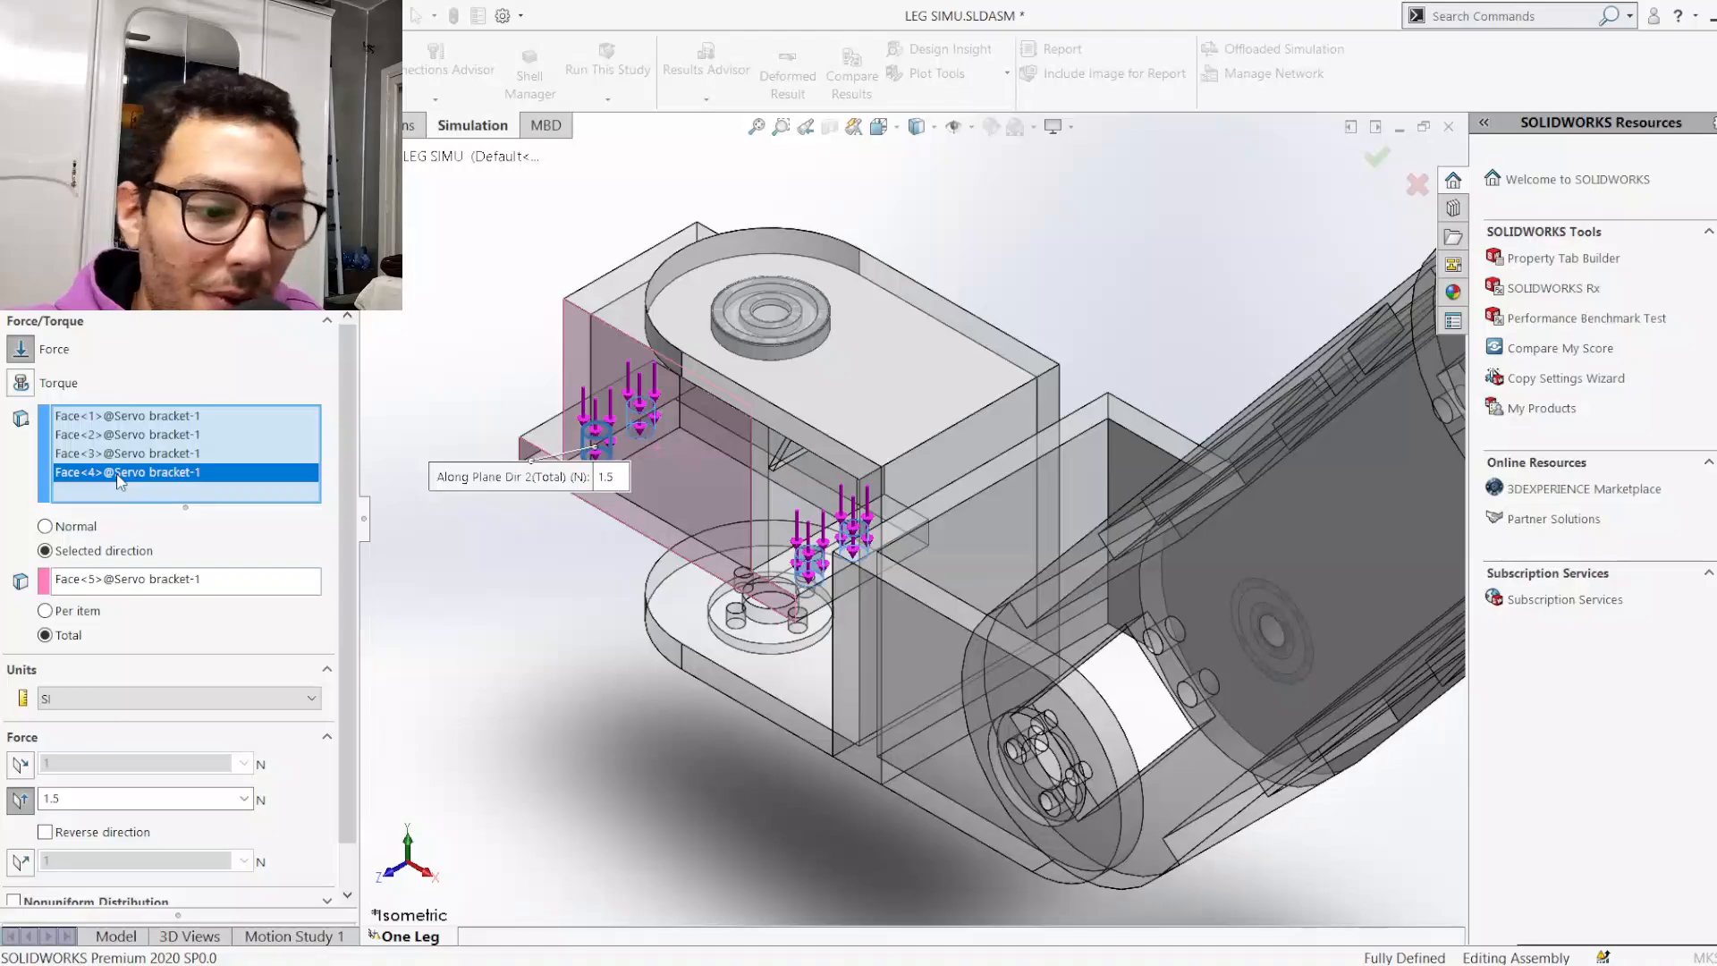
pyautogui.press('Delete')
pyautogui.click(116, 458)
pyautogui.press('Delete')
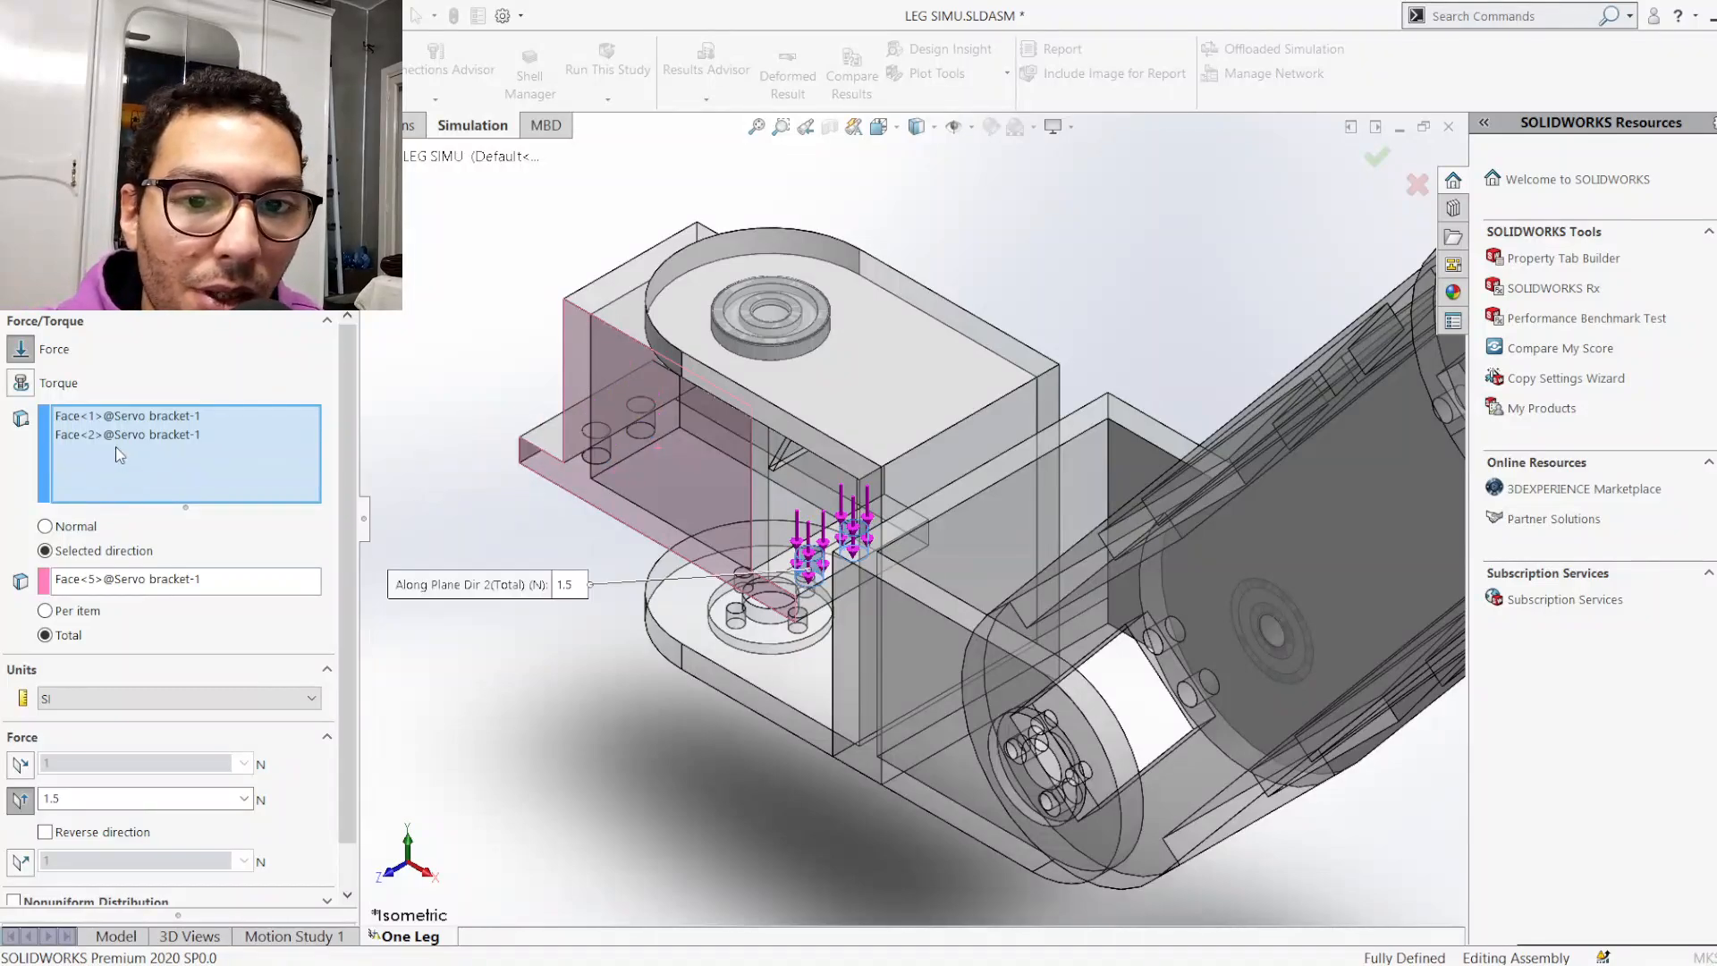
pyautogui.click(121, 436)
pyautogui.press('Delete')
pyautogui.click(123, 416)
pyautogui.press('Delete')
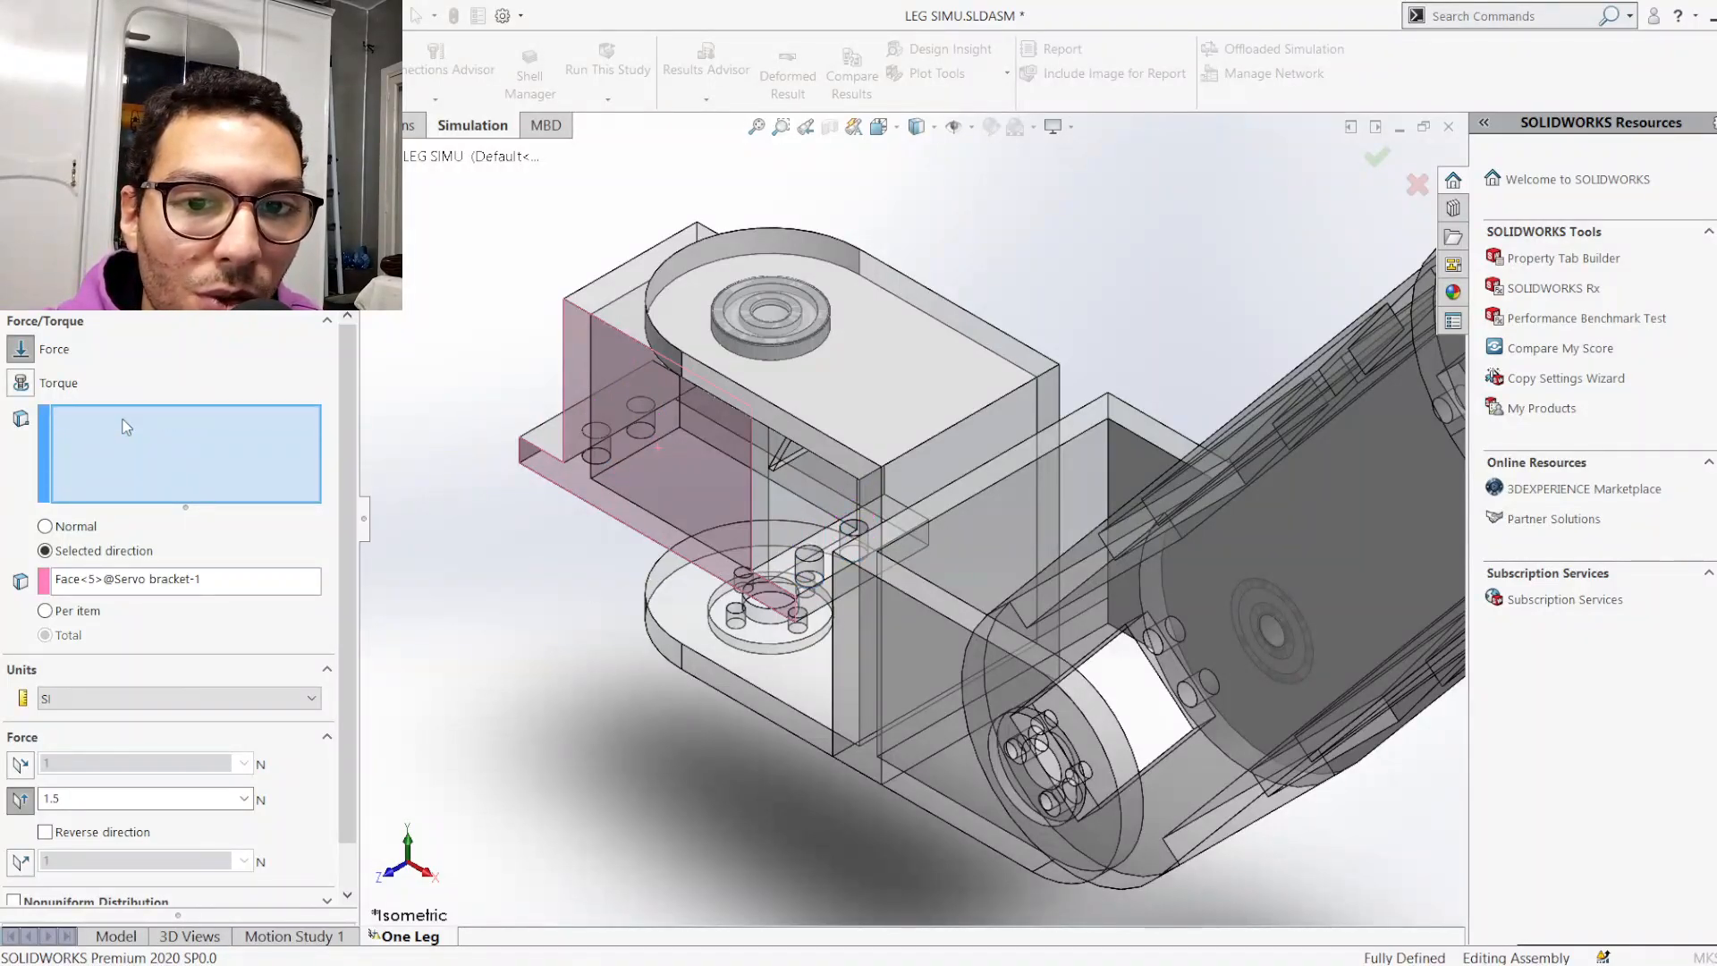
# Apply the 1.5 N total force to the upper faces of the servo bracket's two mounting flanges
pyautogui.scroll(-4, 608, 399)
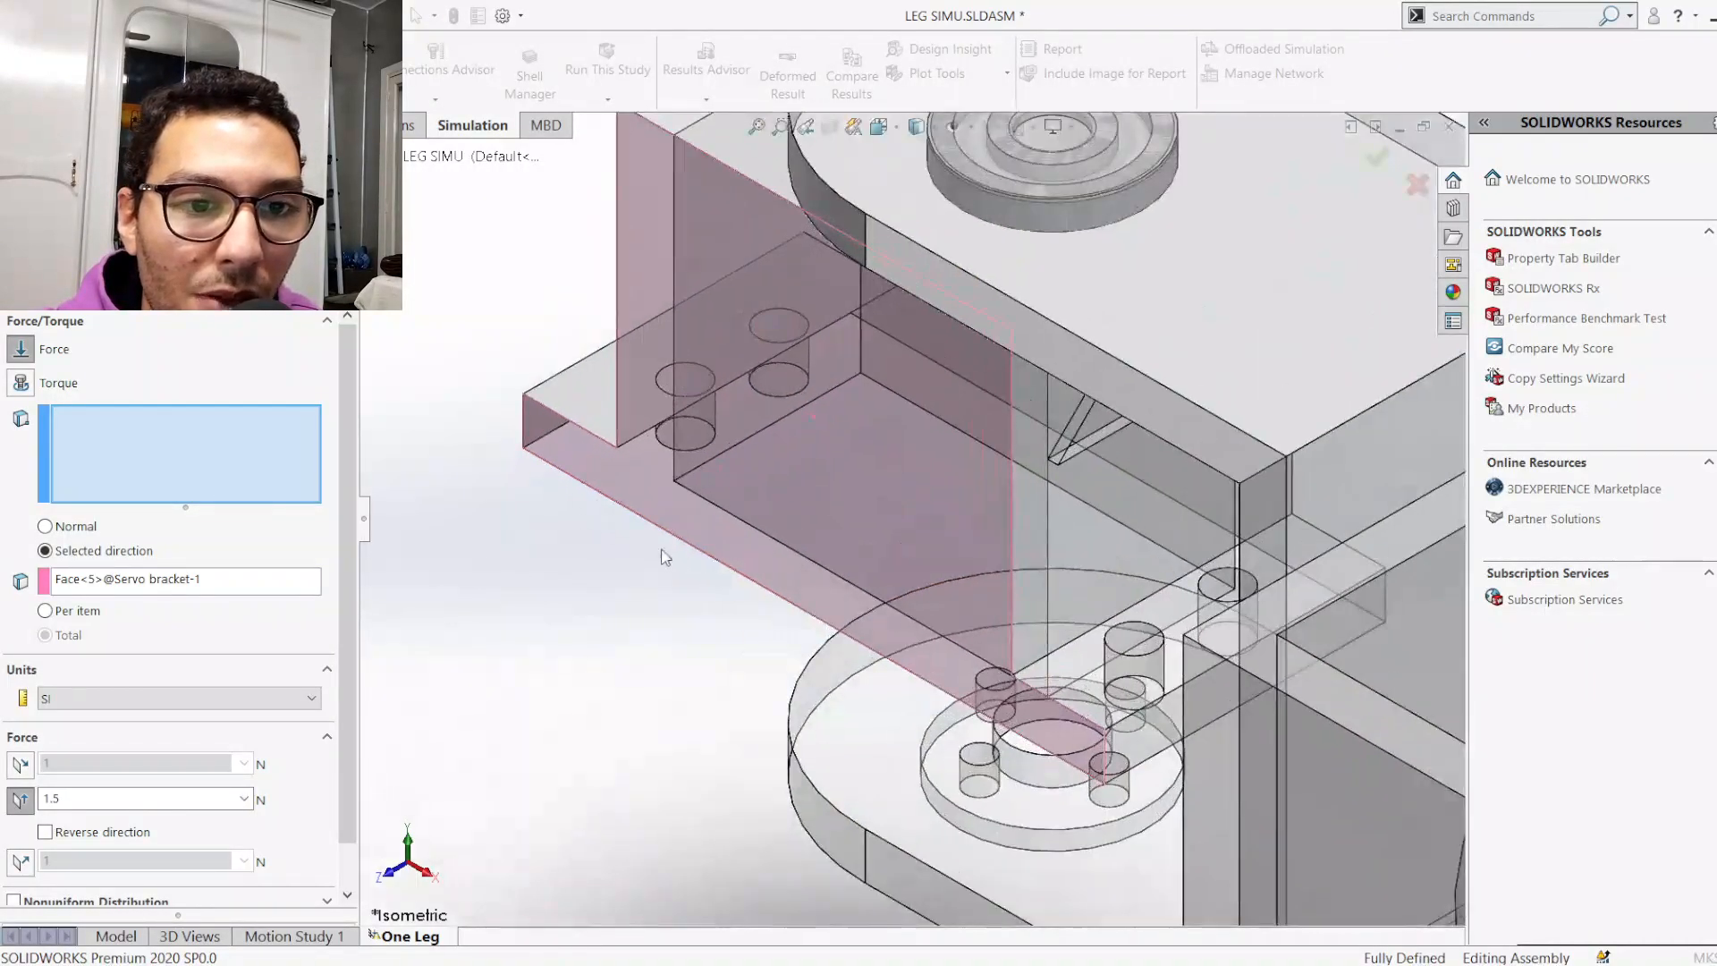
pyautogui.click(1182, 700)
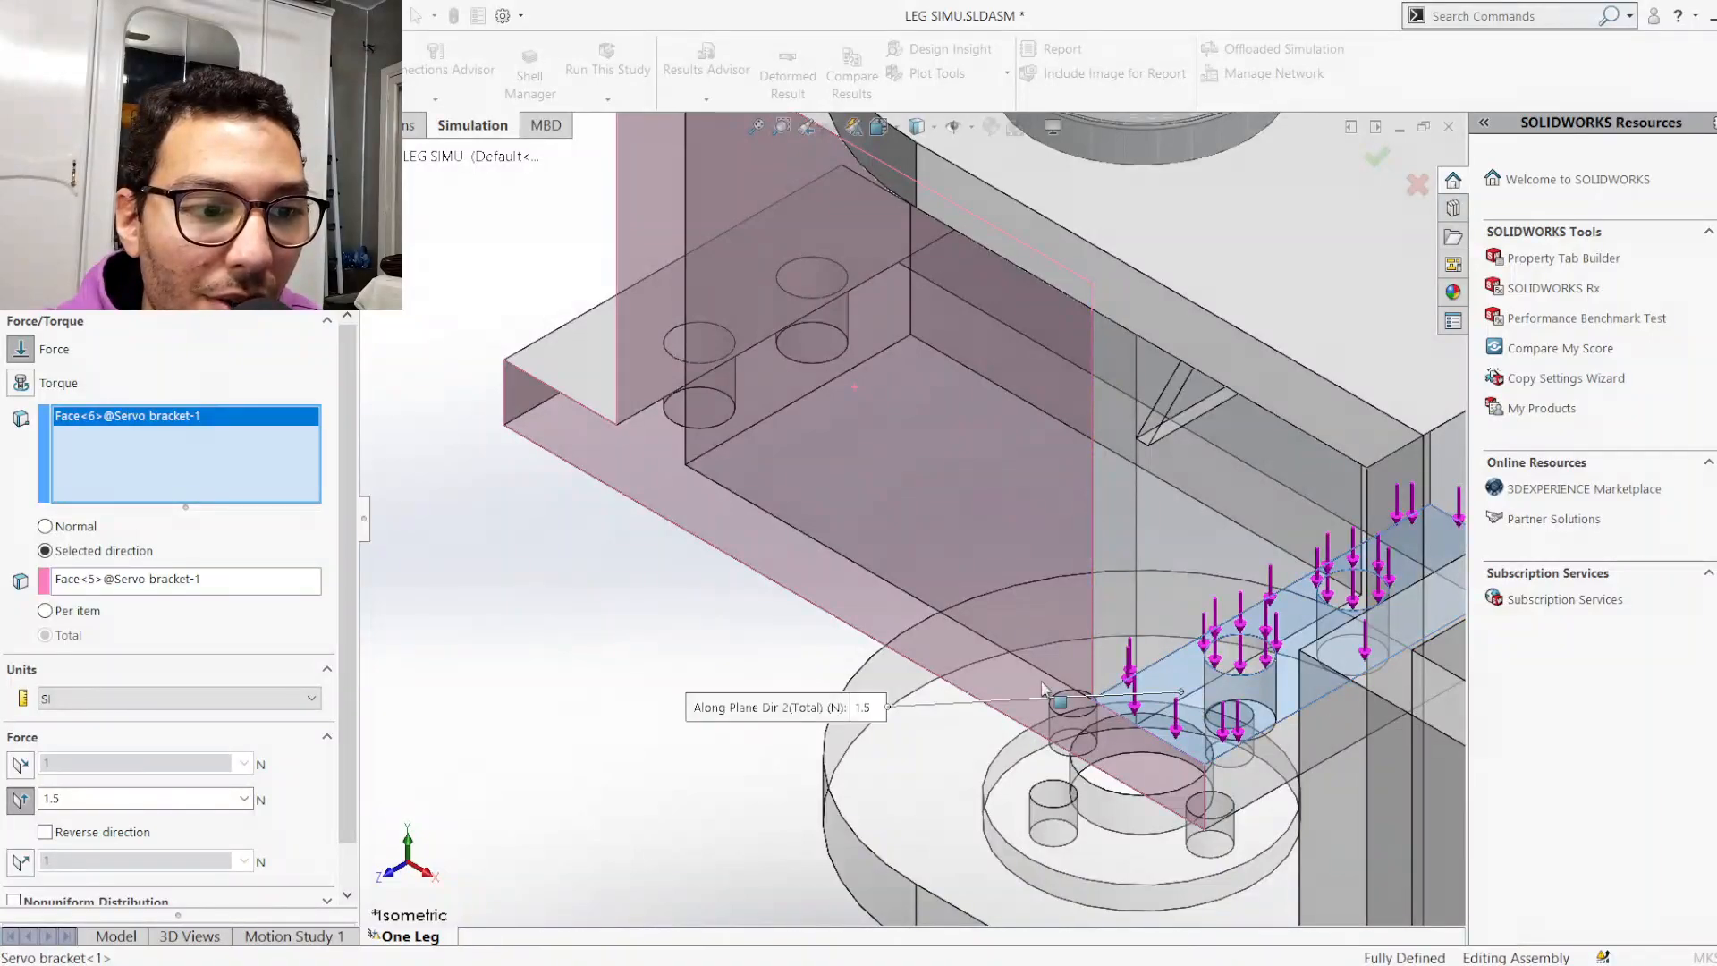
pyautogui.click(599, 376)
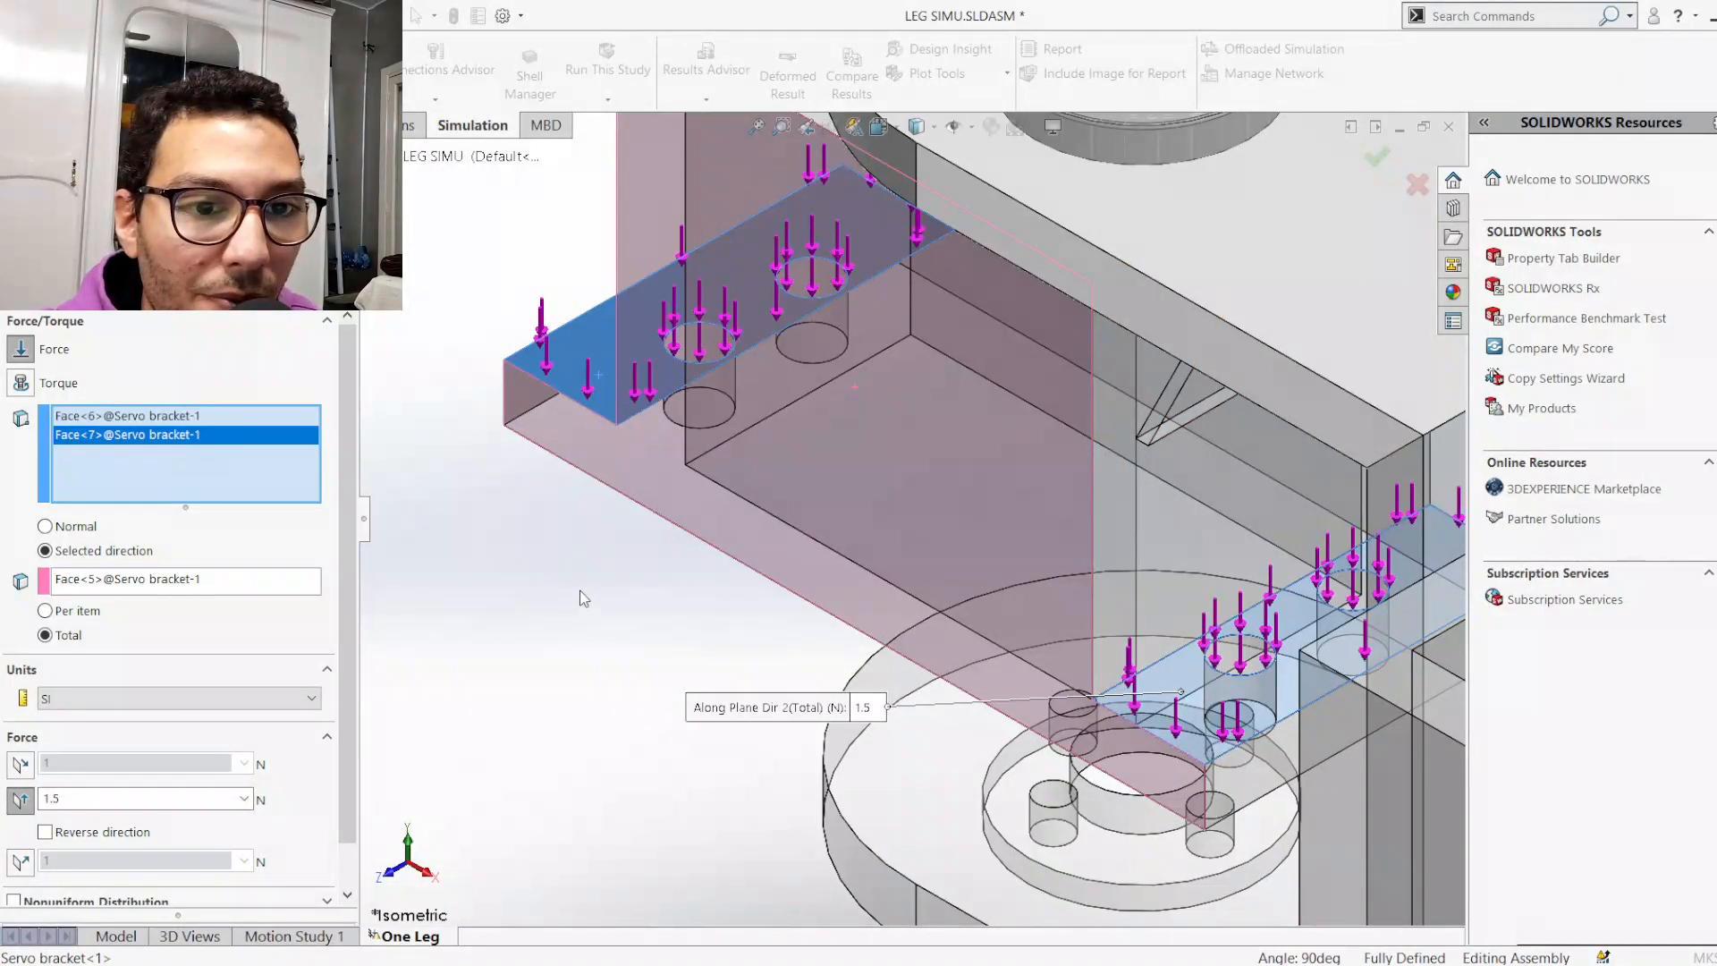
pyautogui.click(18, 226)
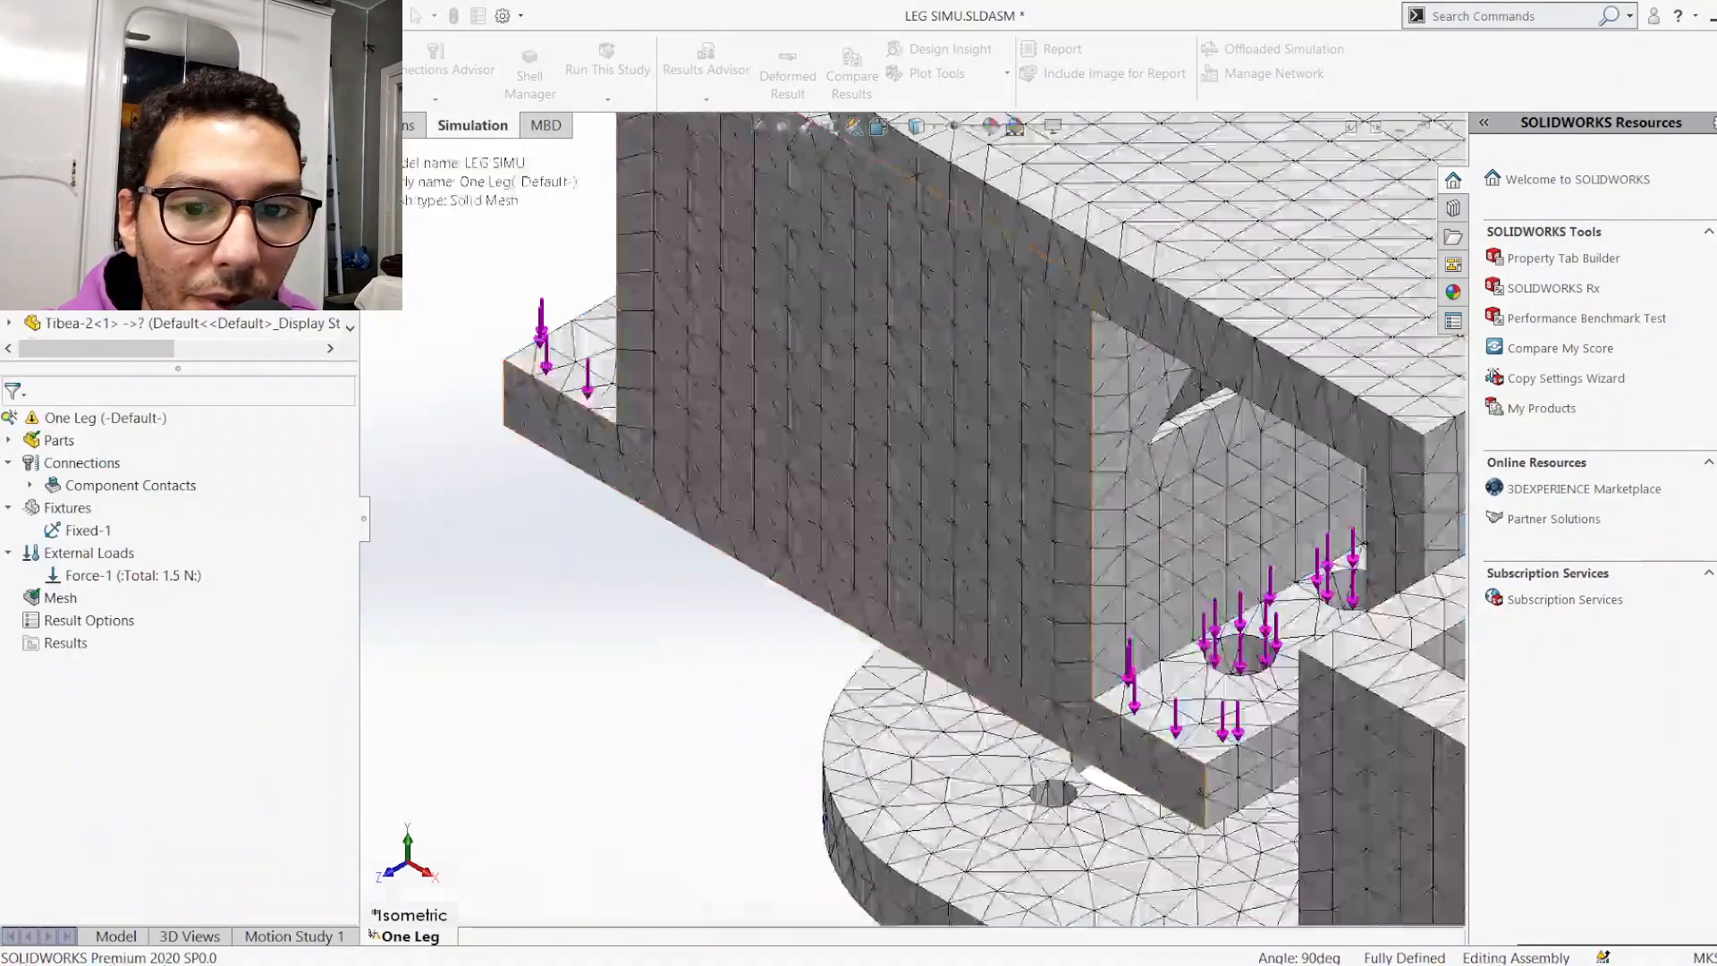
# Rerun the One Leg study with the force on the flange faces
pyautogui.scroll(1, 630, 713)
pyautogui.scroll(5, 634, 708)
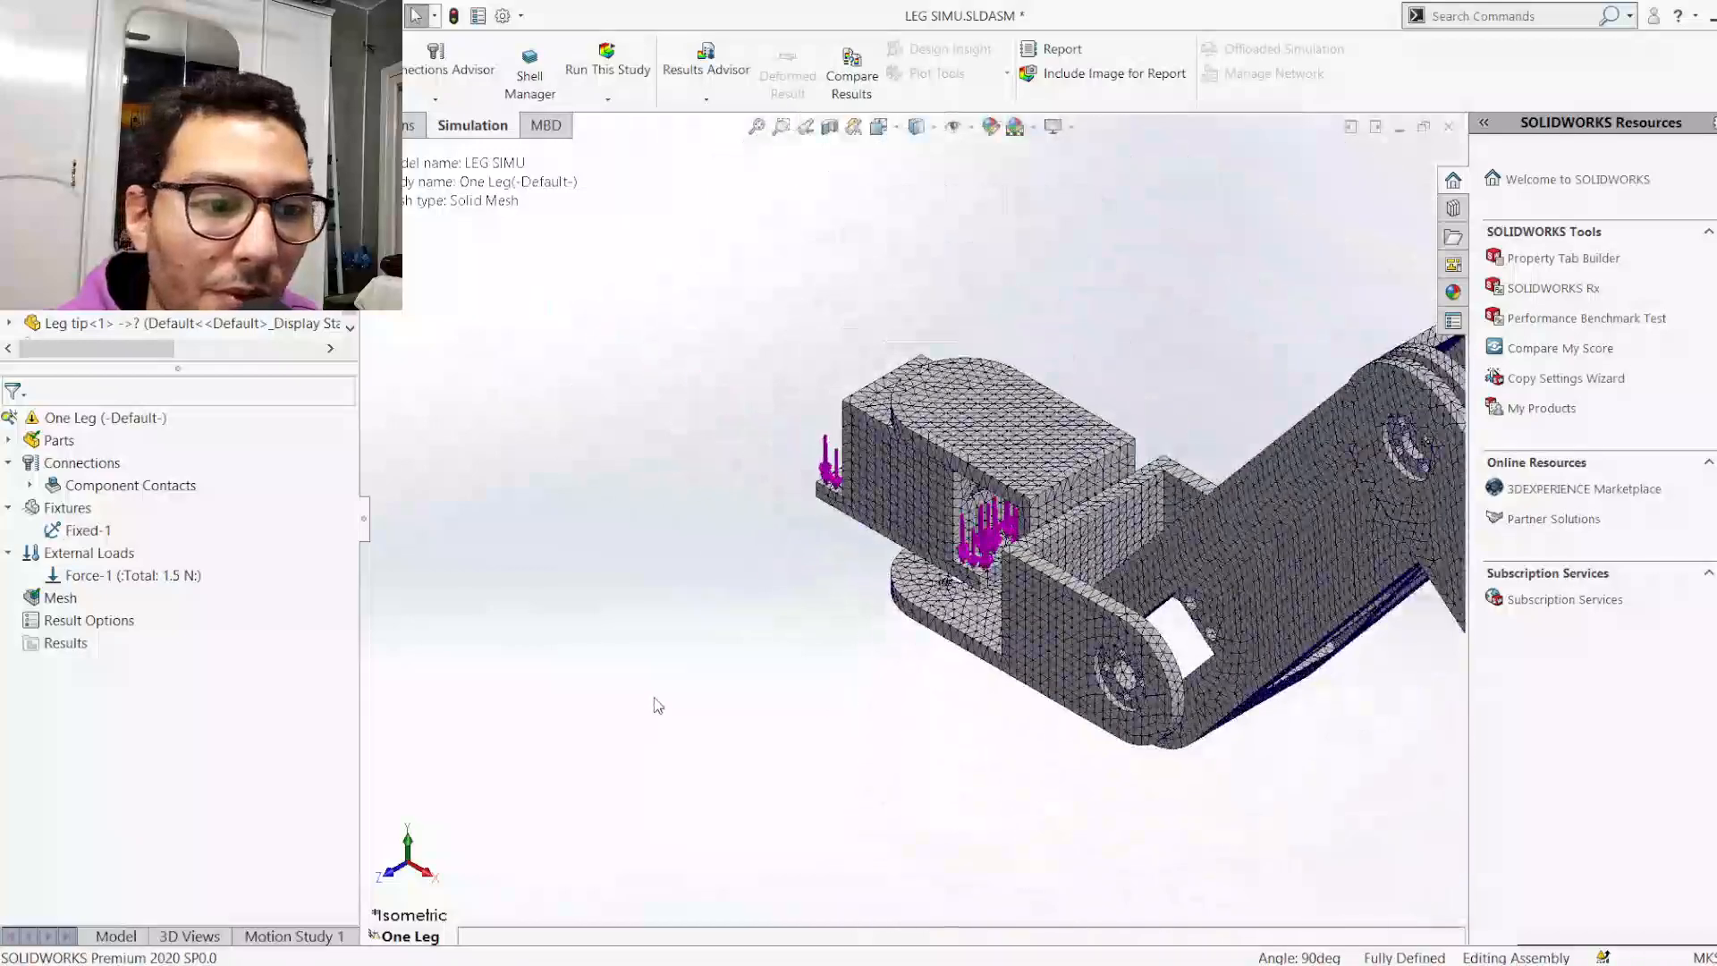
pyautogui.scroll(3, 656, 702)
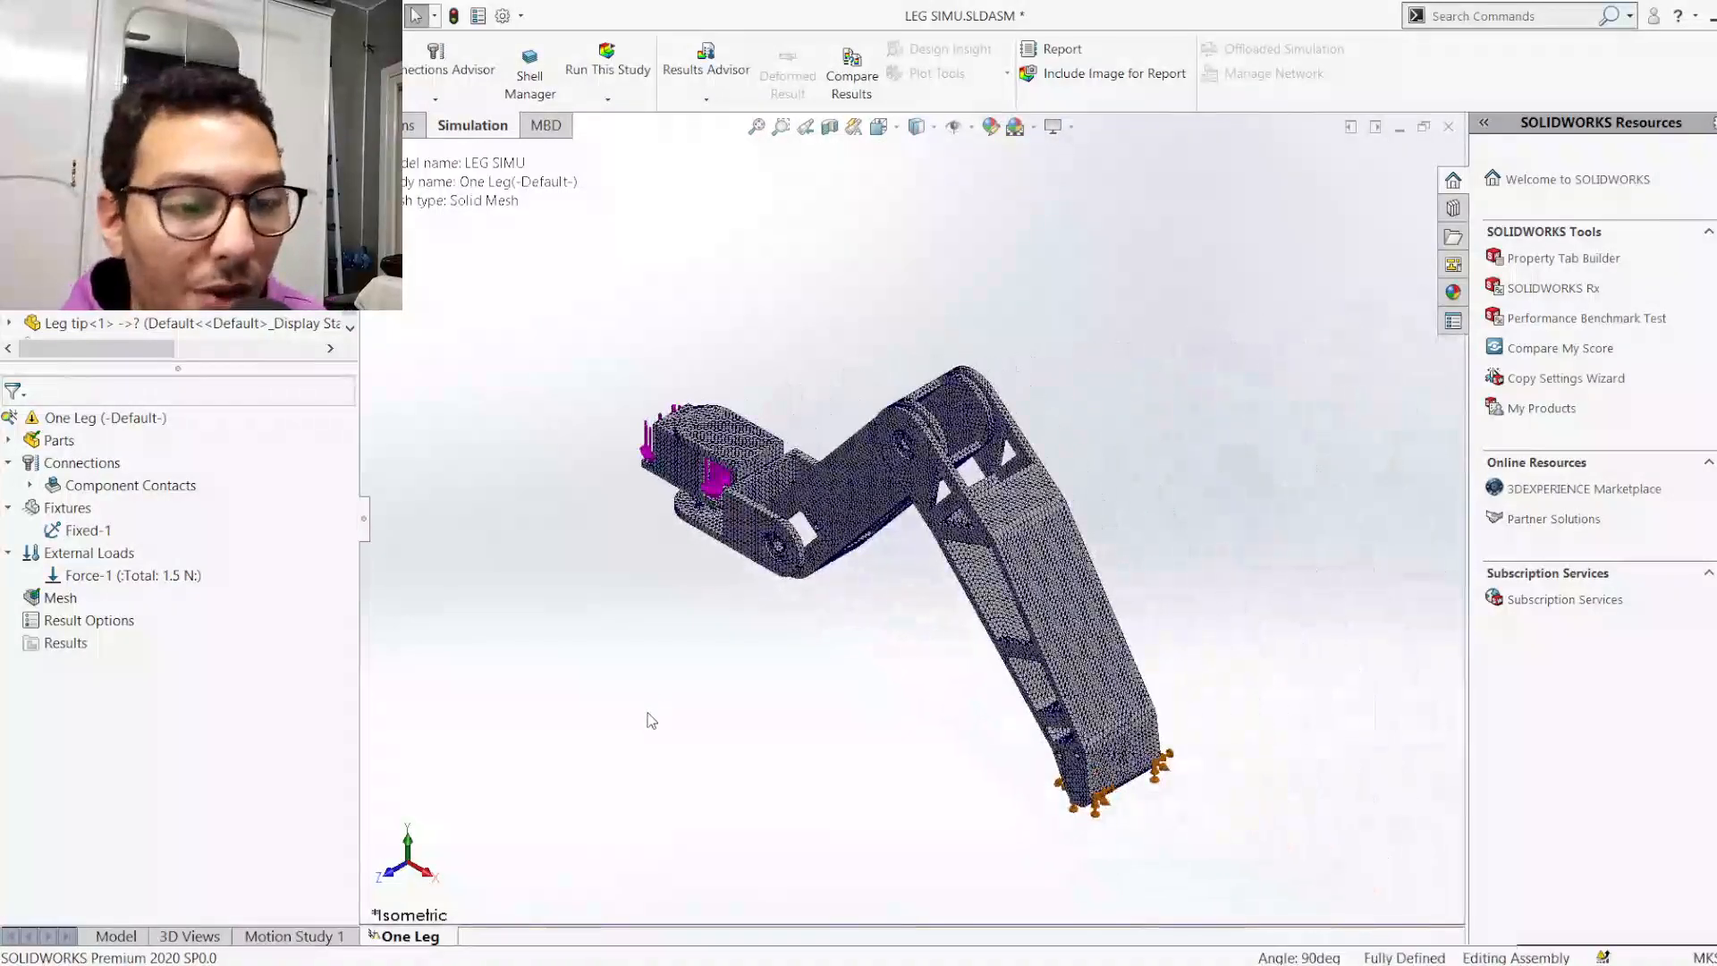
pyautogui.click(607, 62)
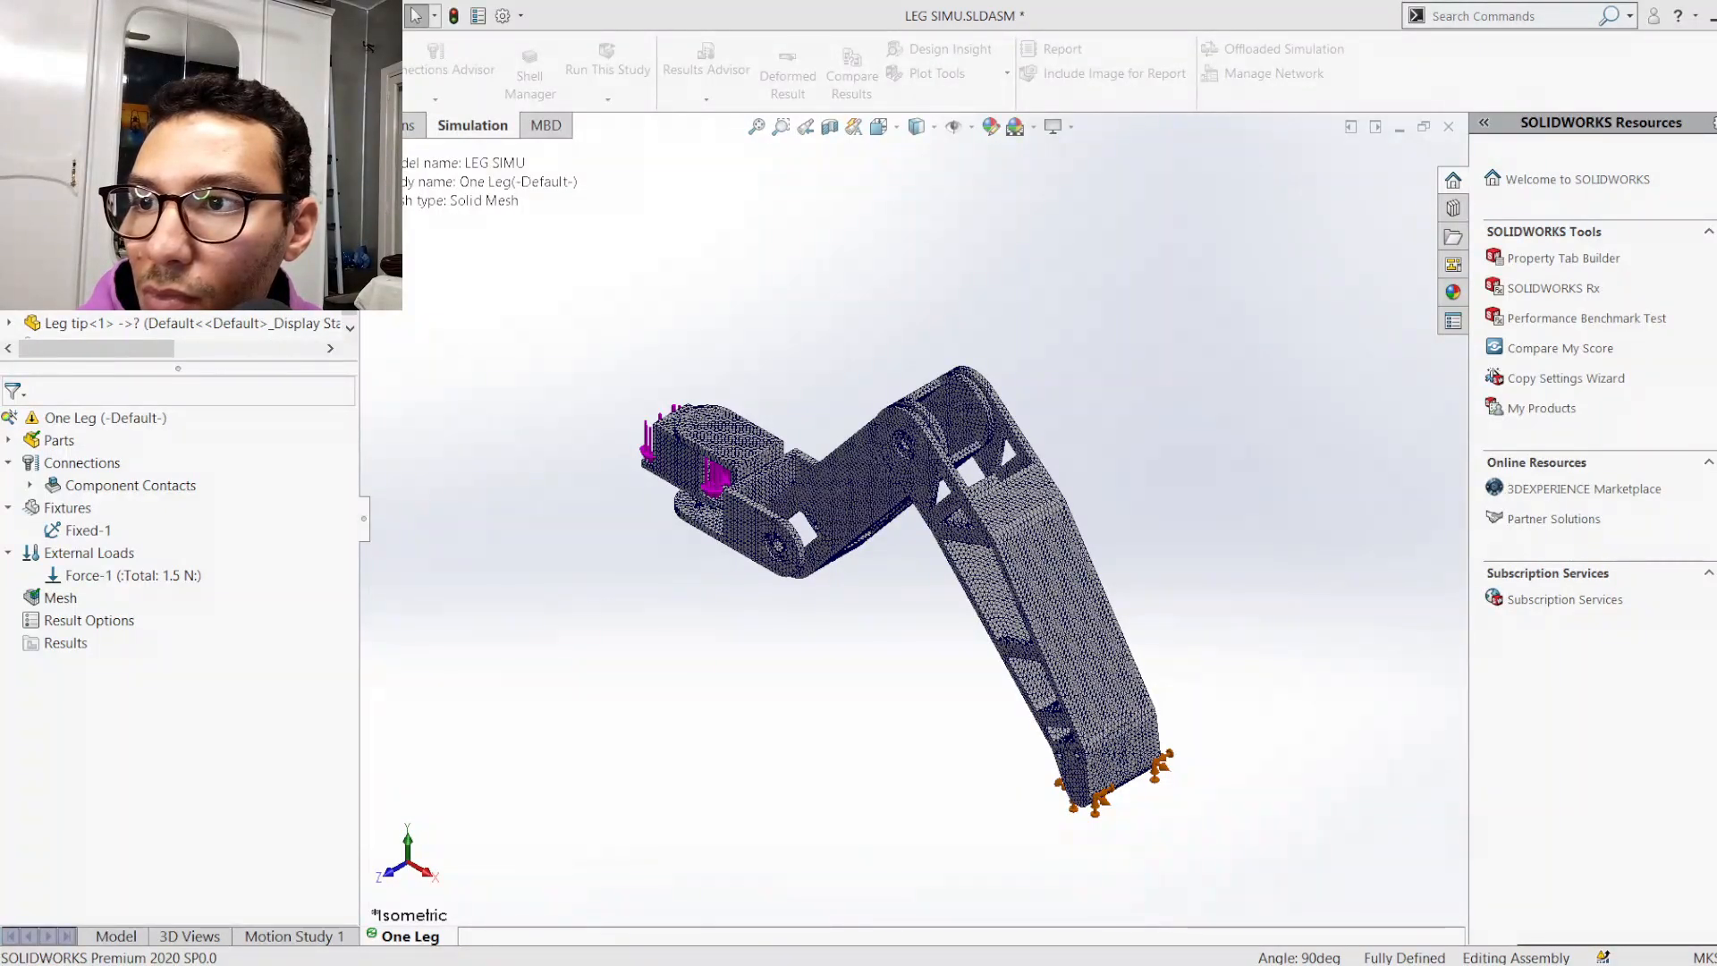
pyautogui.hotkey('alt', 'Tab')
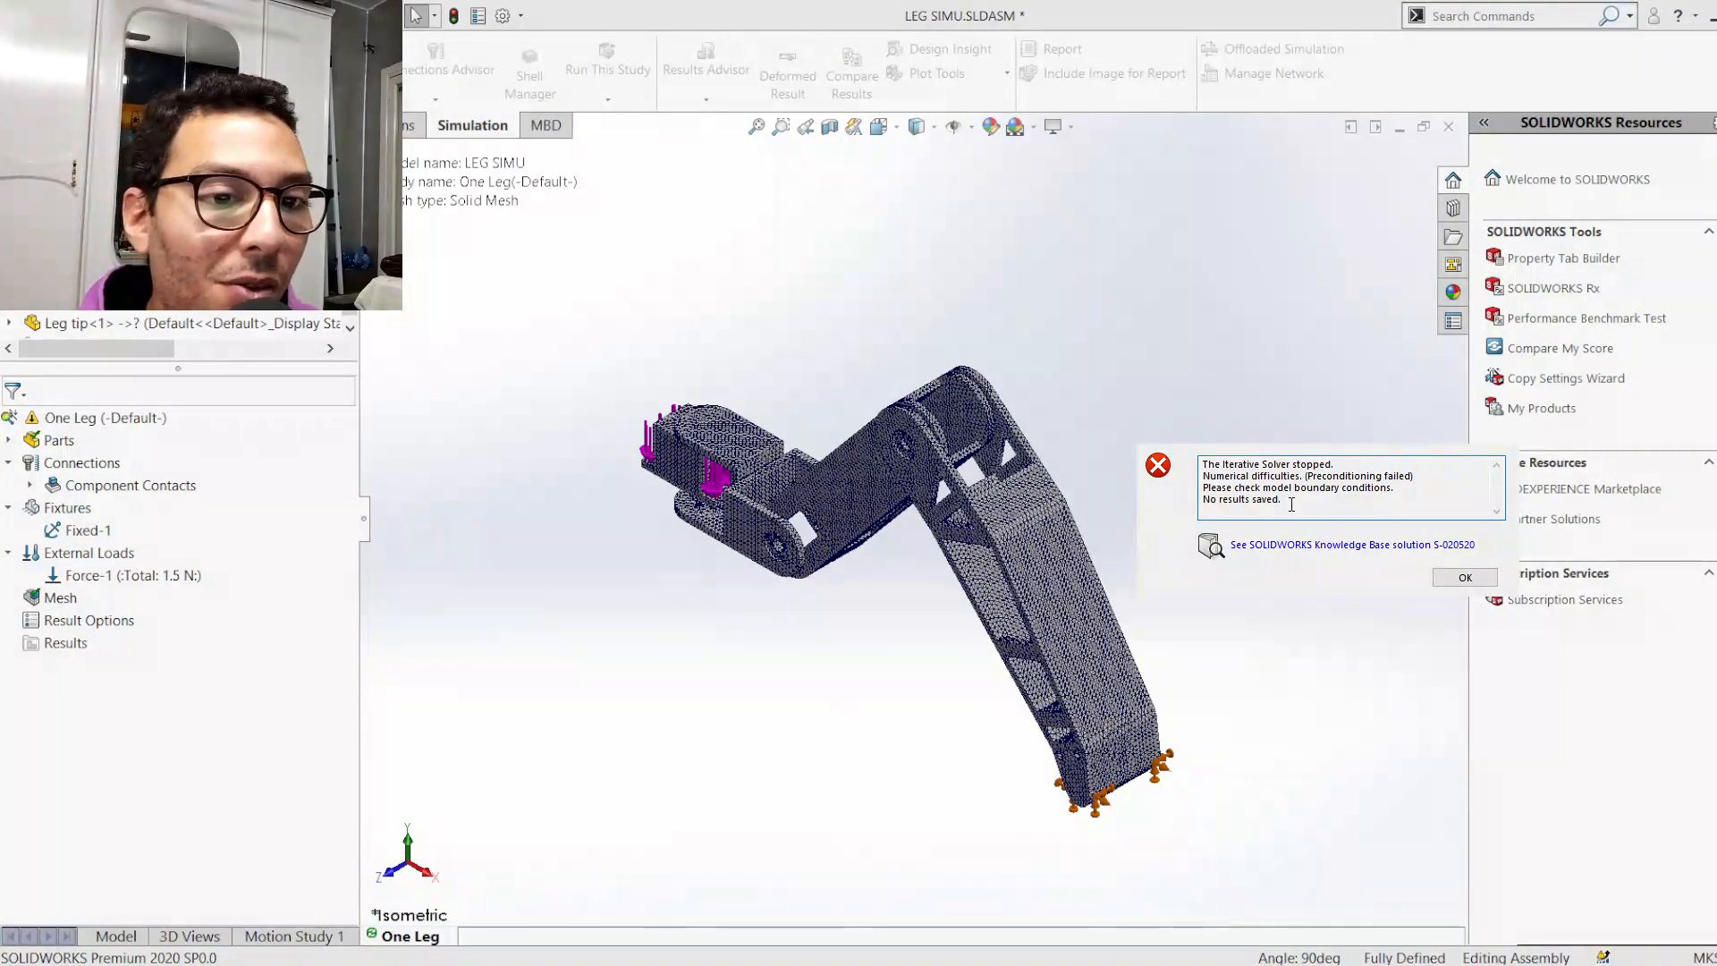
pyautogui.click(1465, 577)
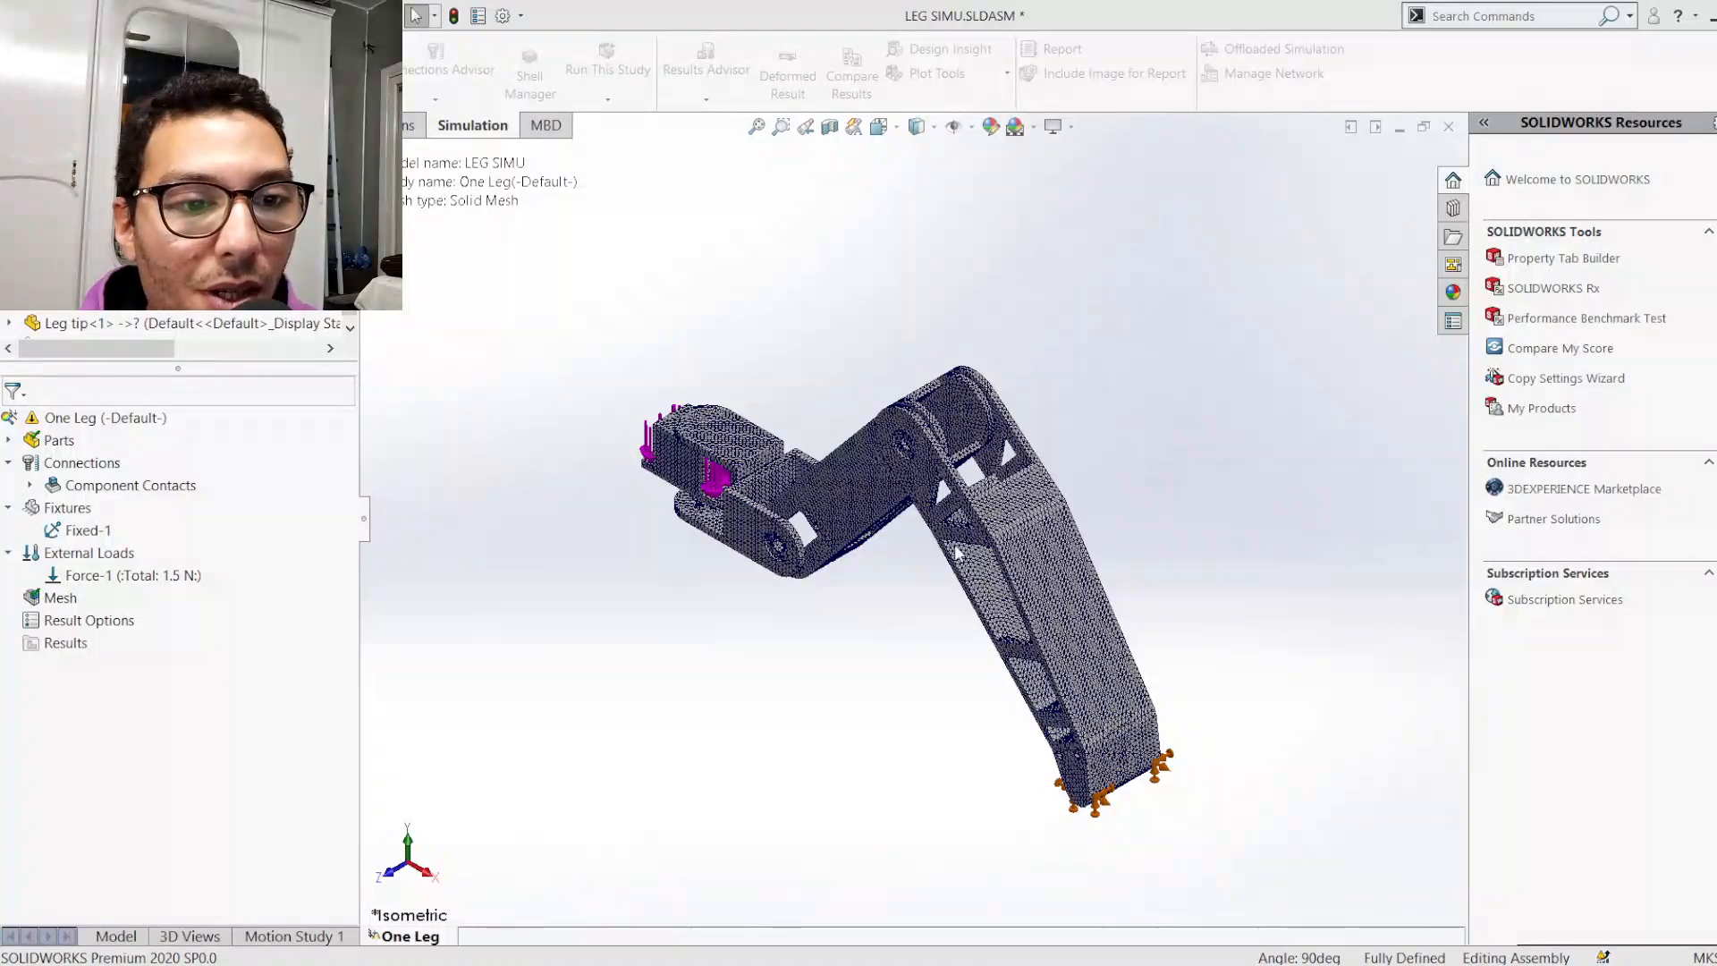
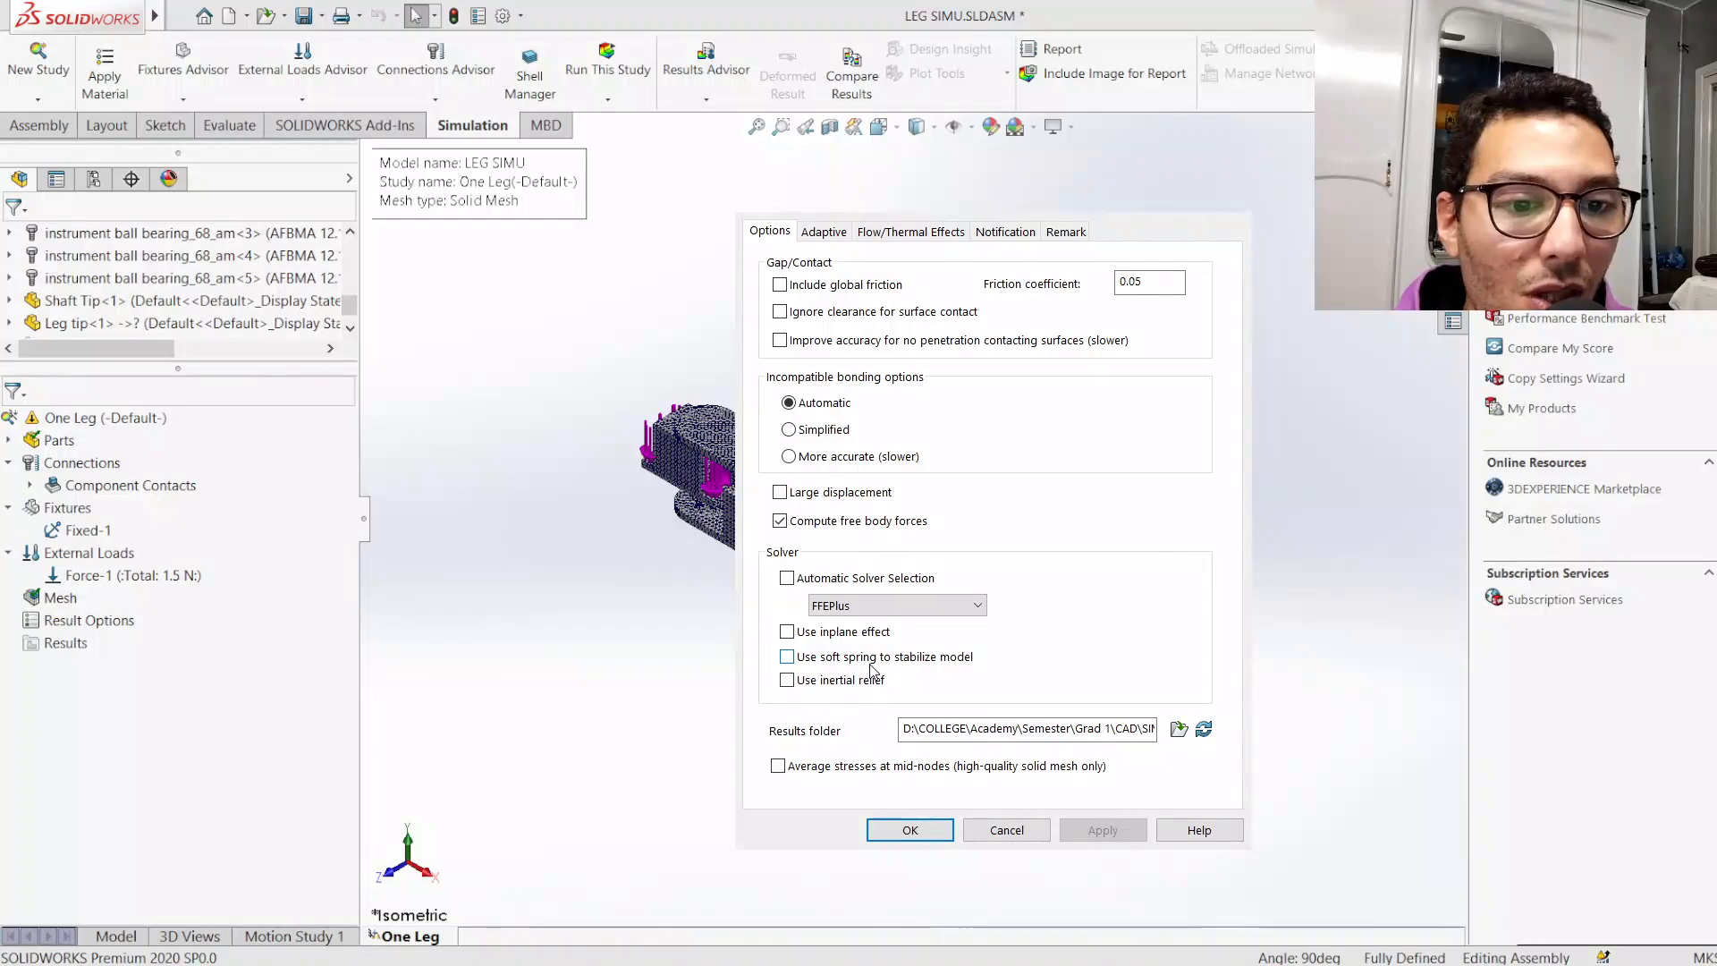
# Enable soft spring to stabilize the model and large displacement in the One Leg study's static options
pyautogui.click(883, 660)
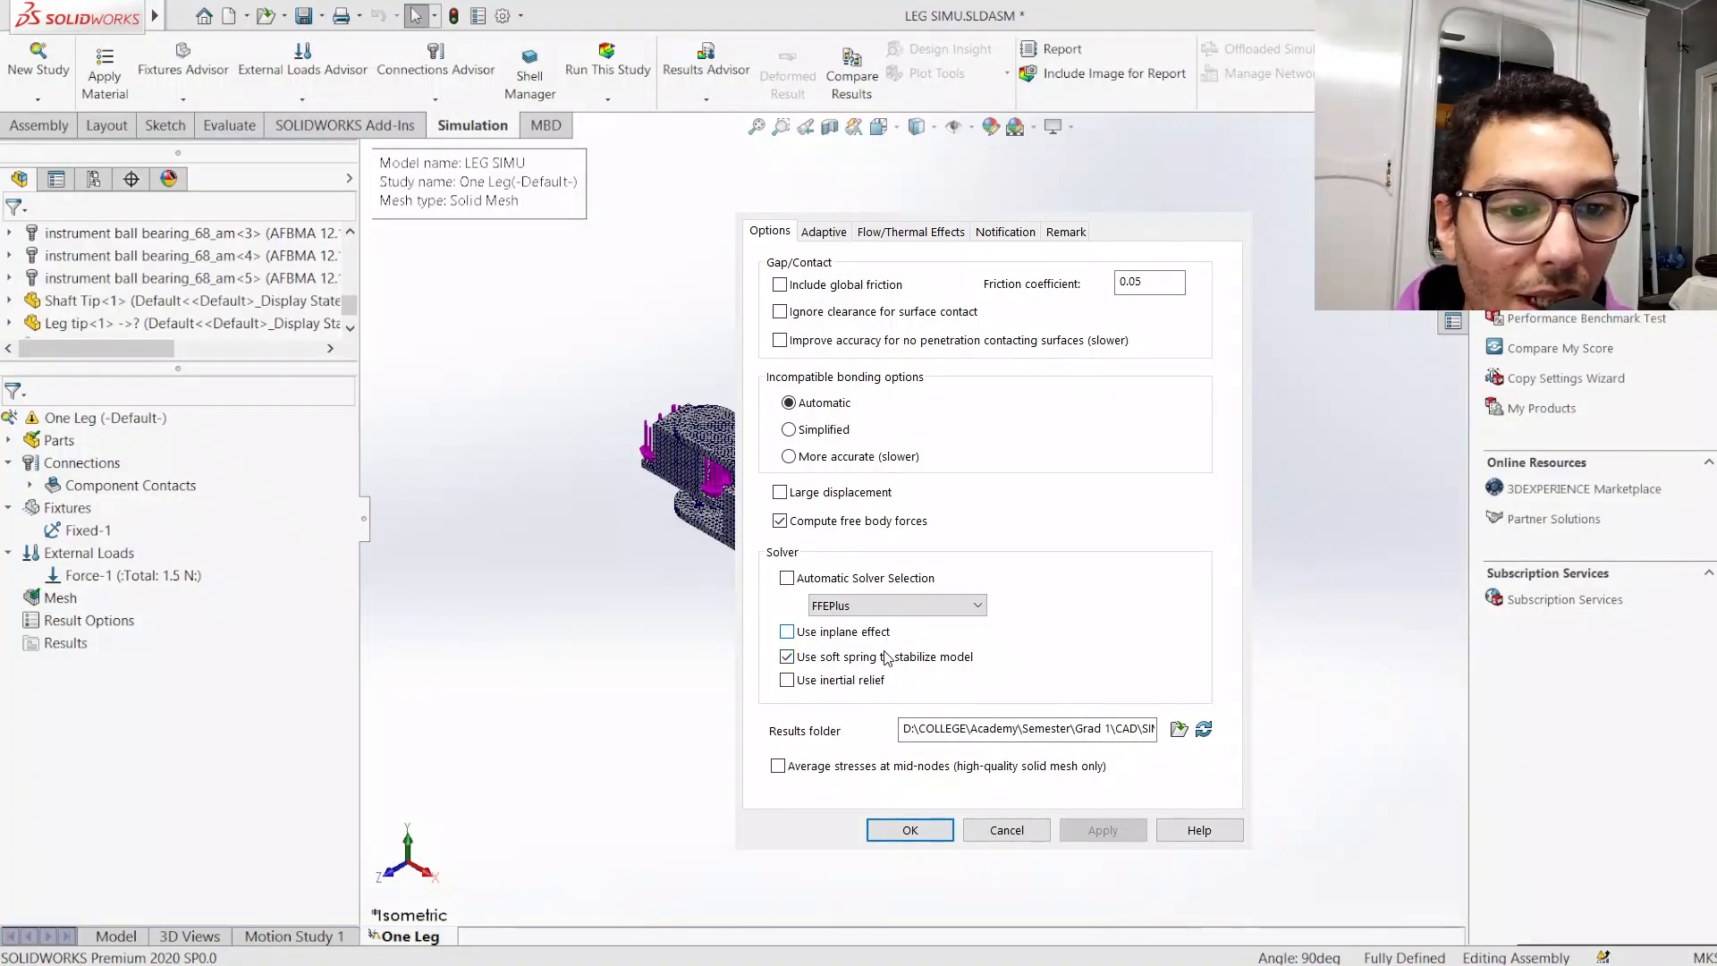
pyautogui.click(806, 495)
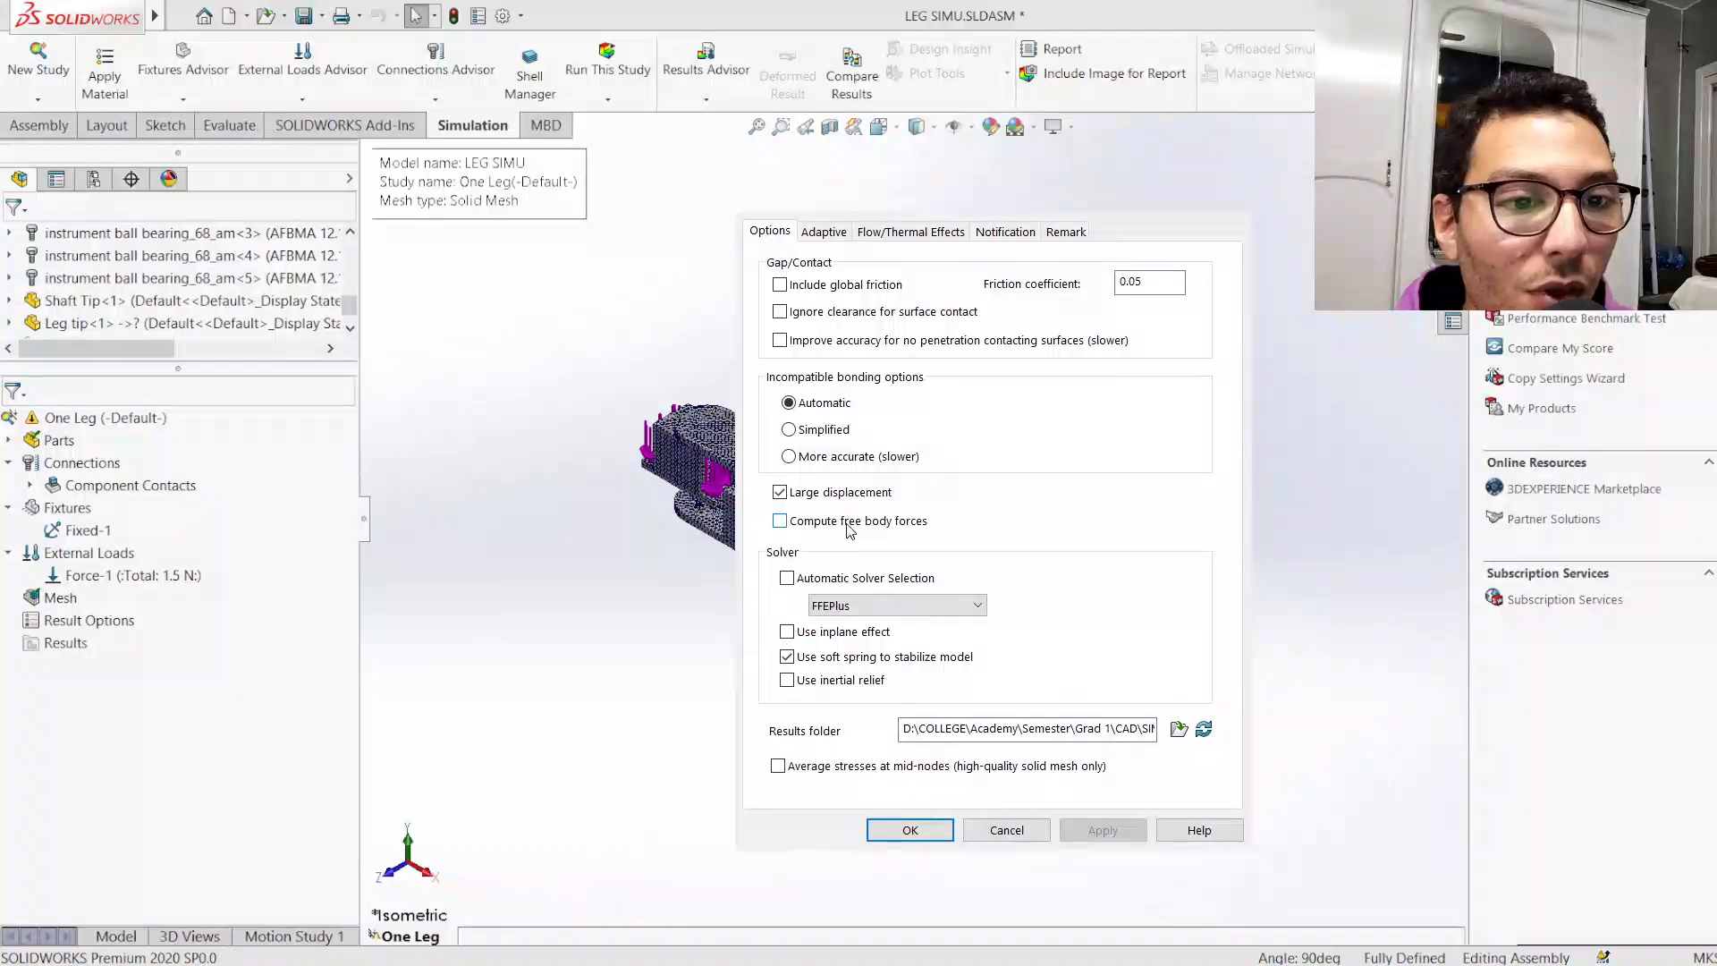
pyautogui.click(909, 831)
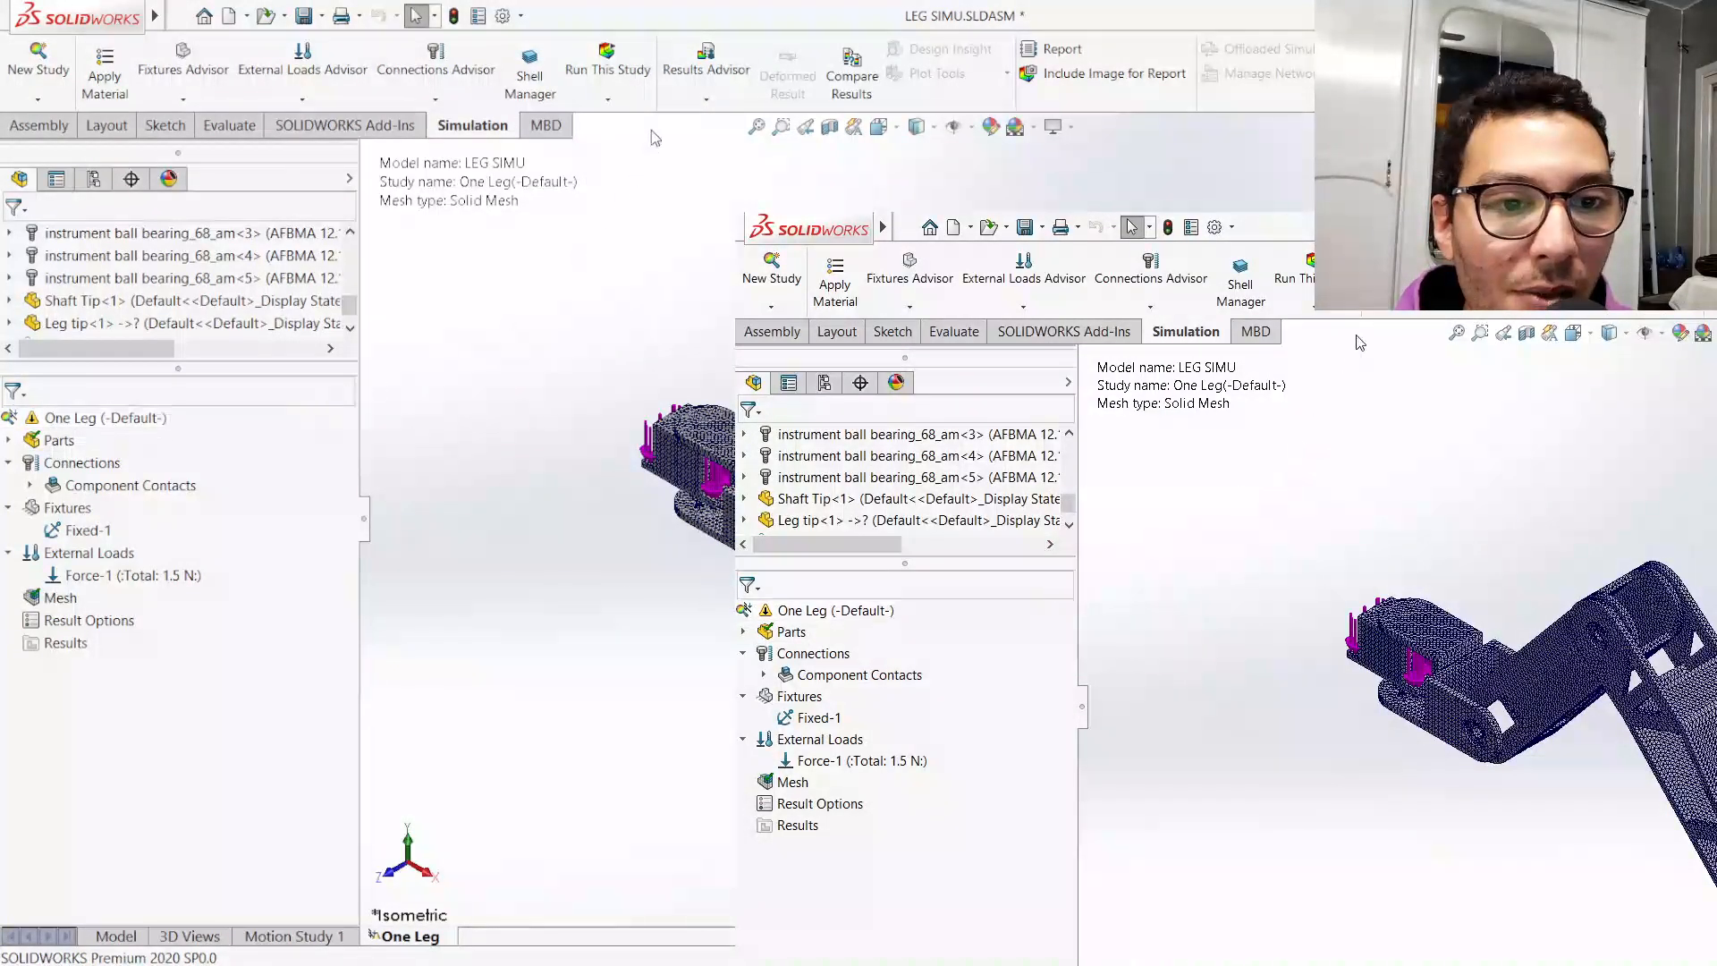
pyautogui.click(641, 81)
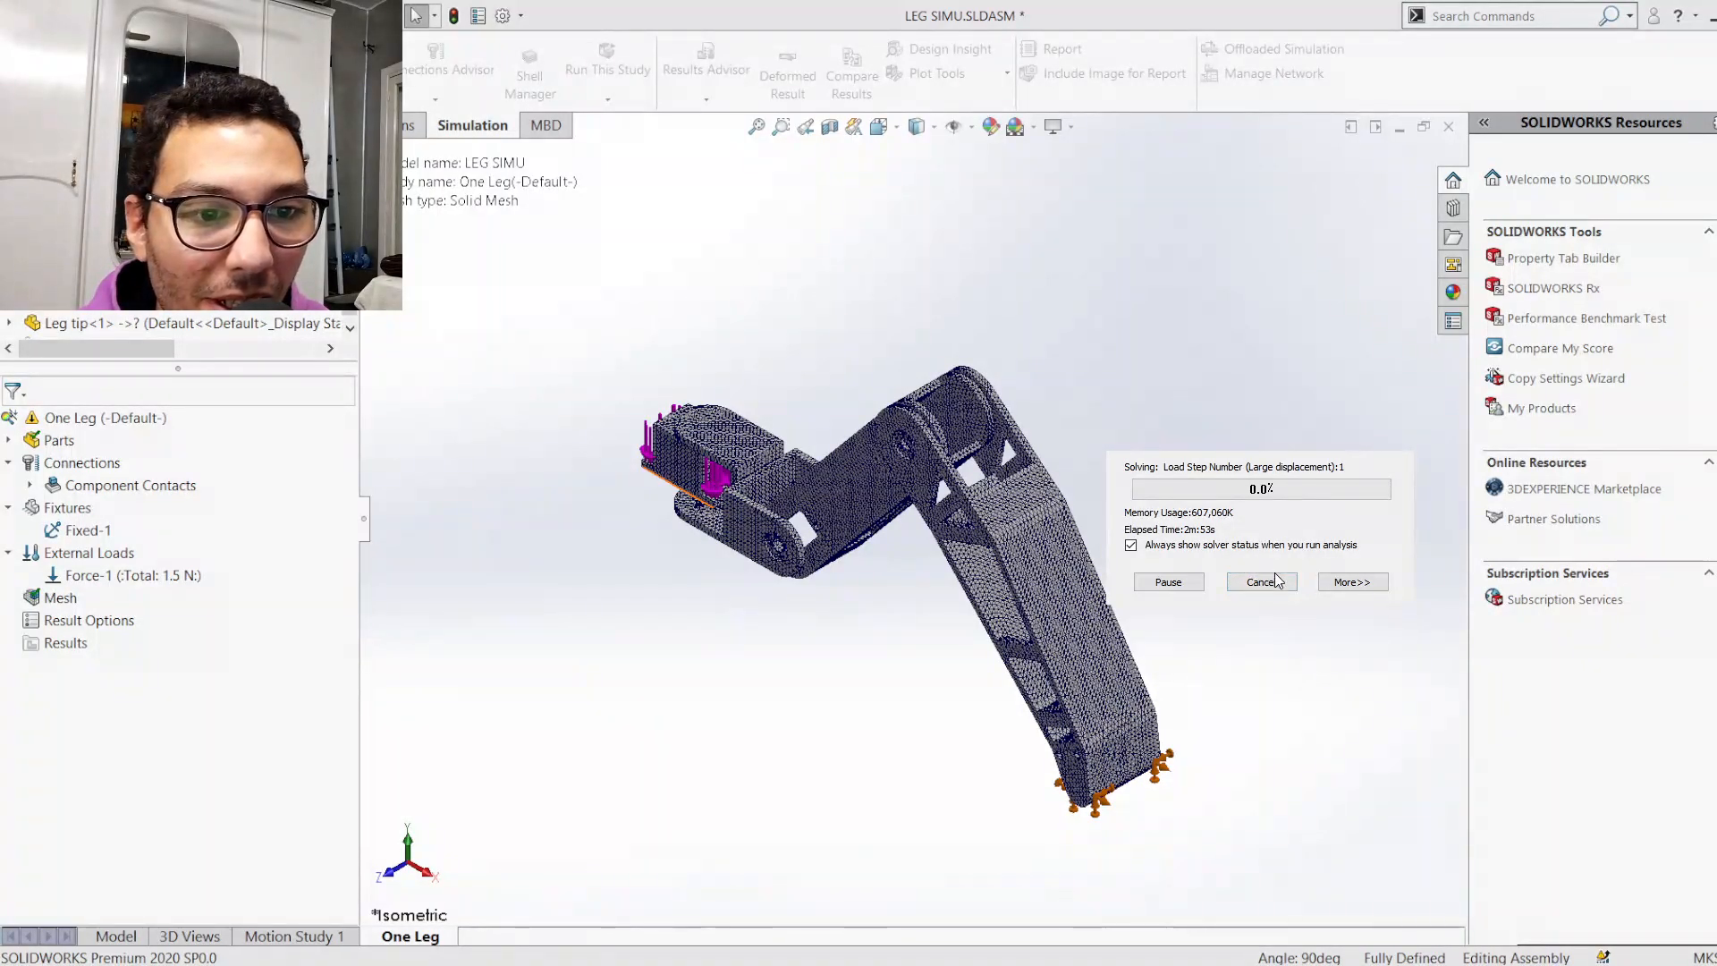
pyautogui.click(1263, 583)
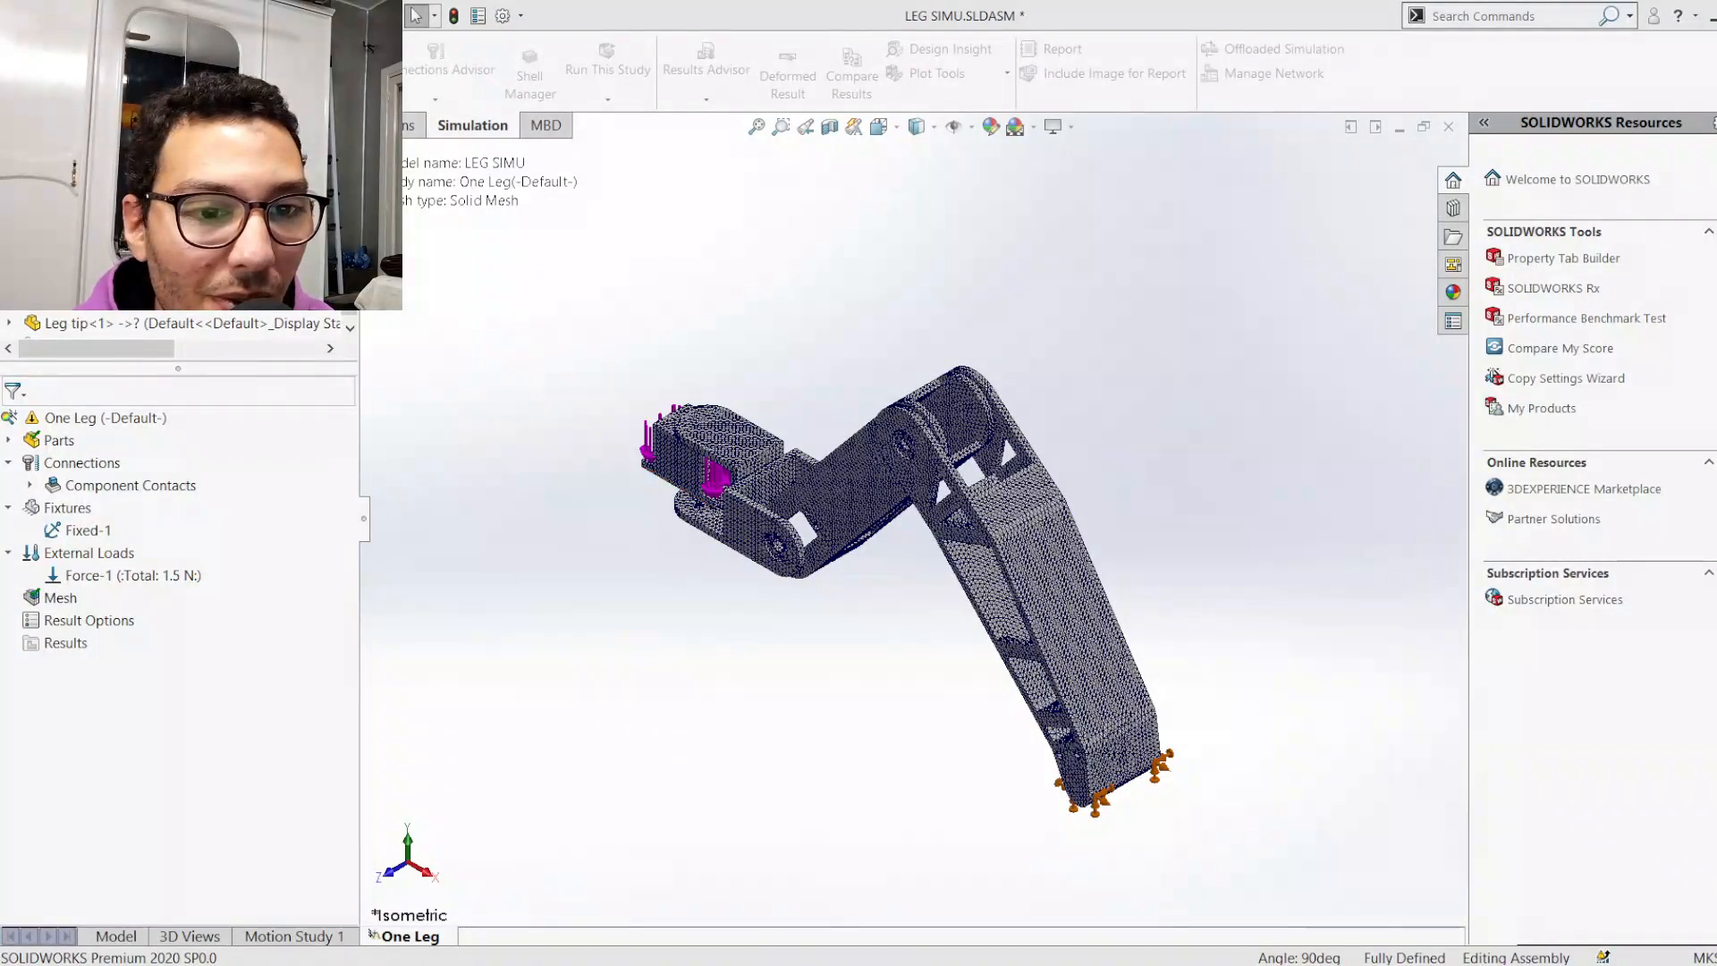
pyautogui.click(1297, 575)
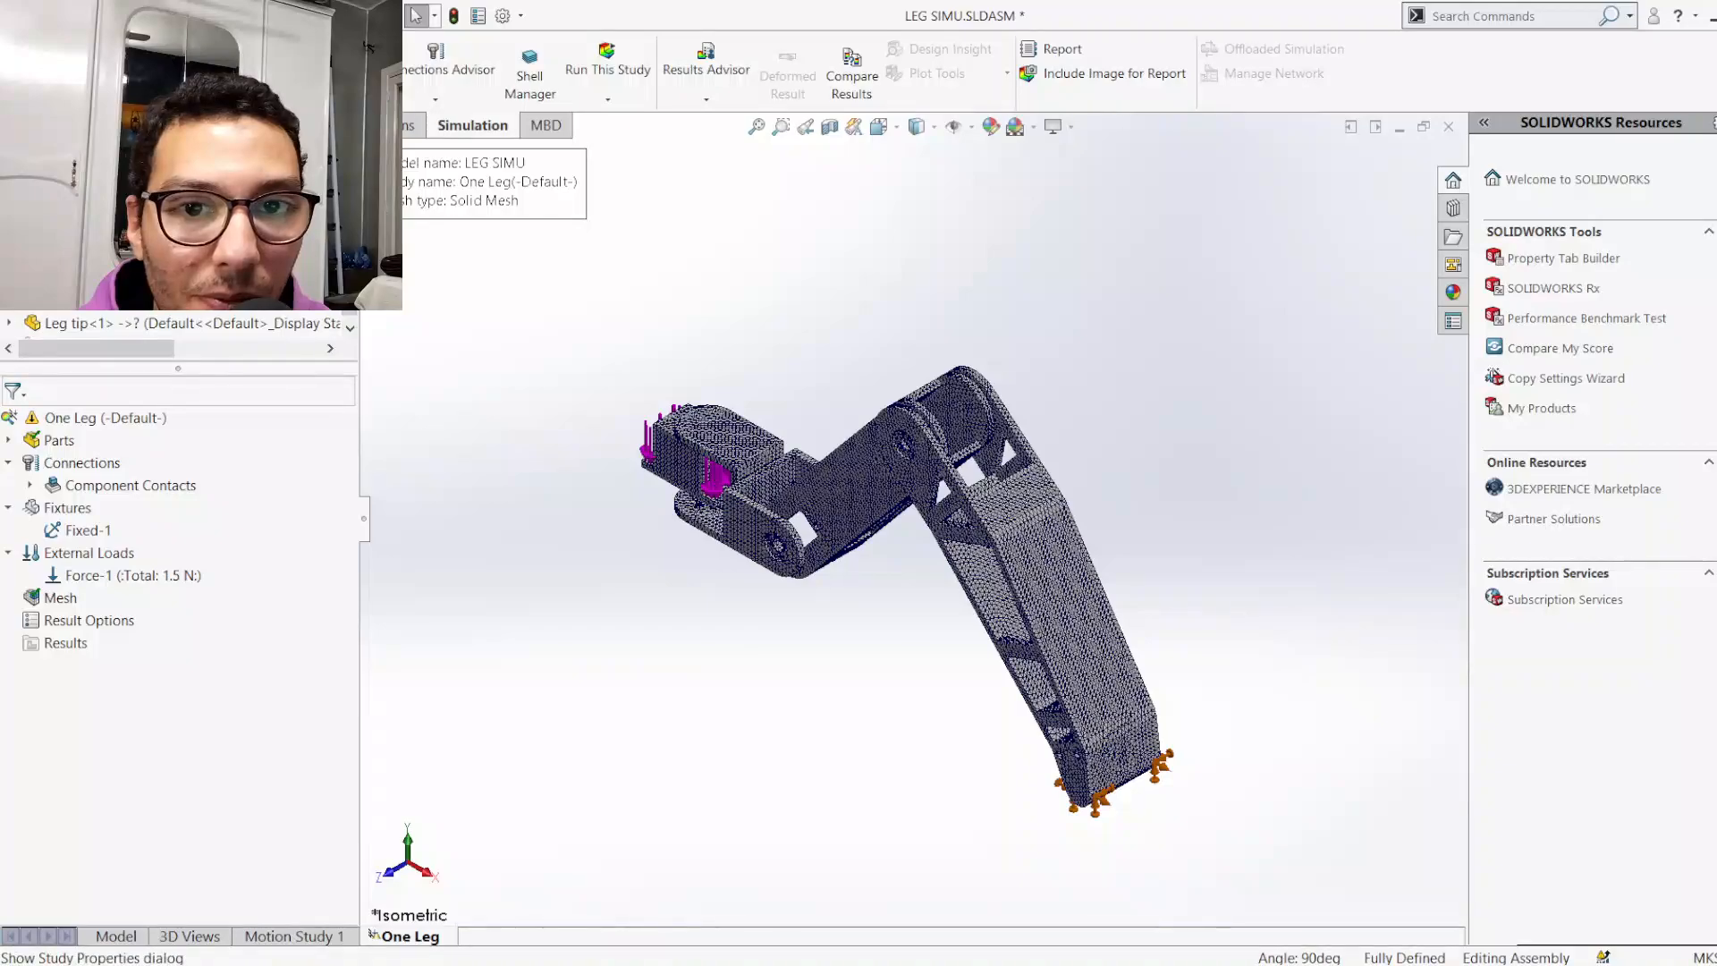
# Set the study to compute free body forces instead of large displacement and rerun One Leg
pyautogui.click(266, 341)
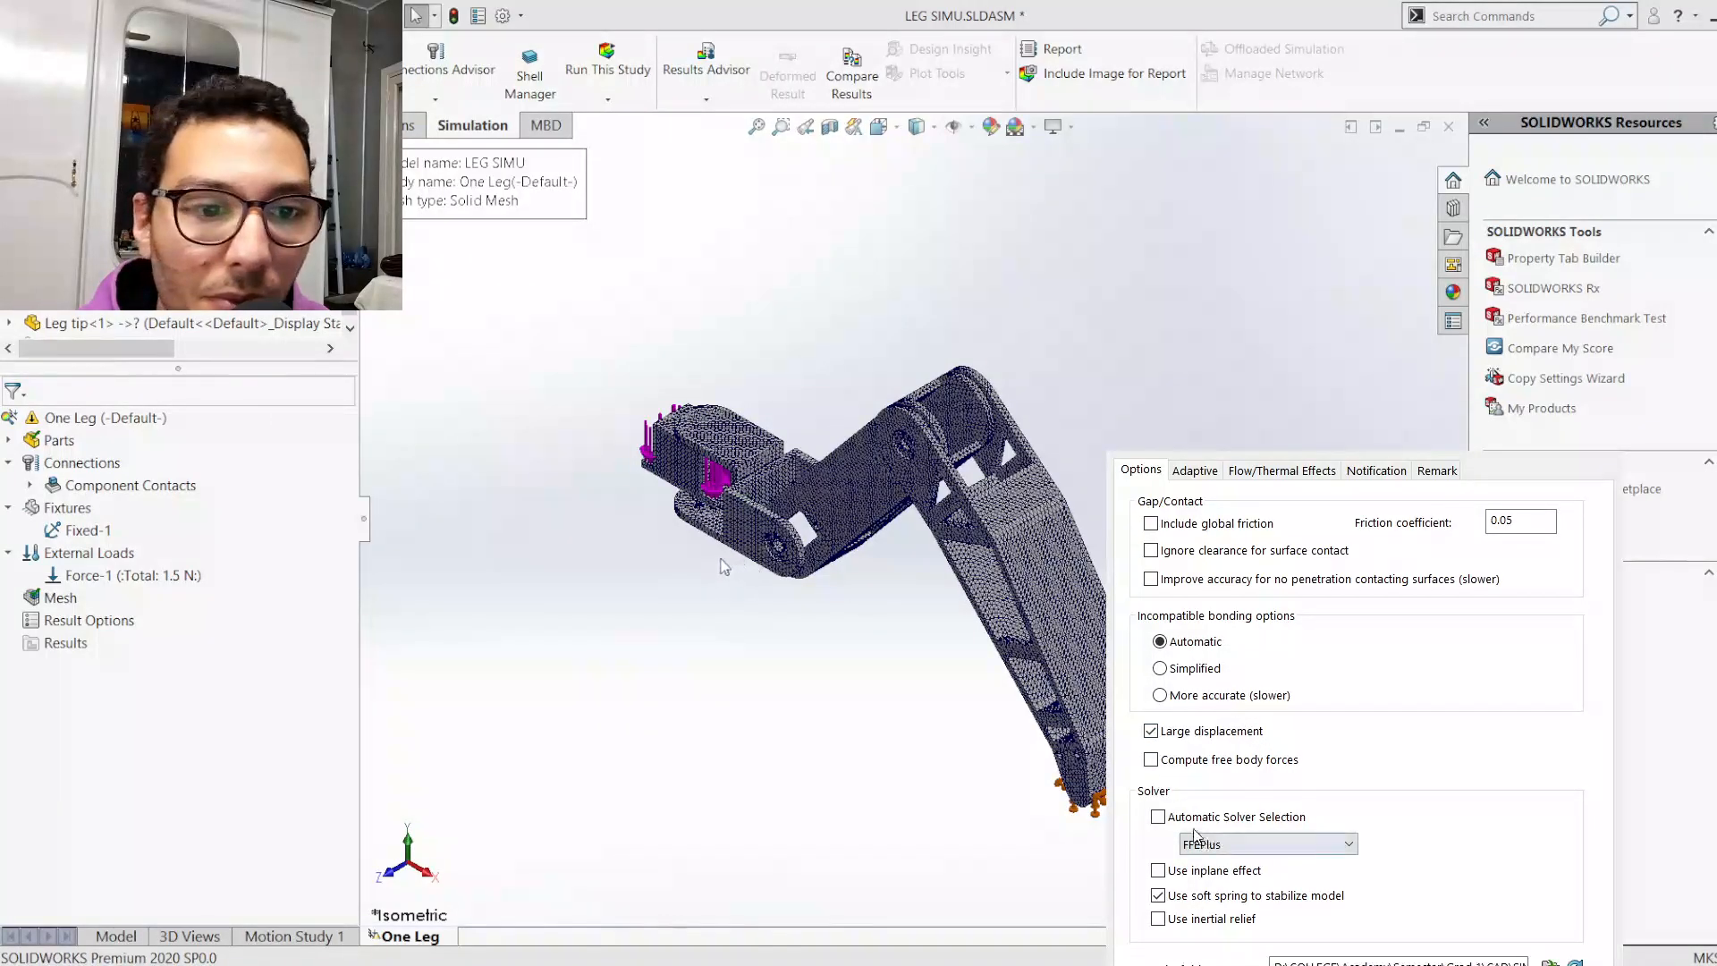
pyautogui.click(1151, 759)
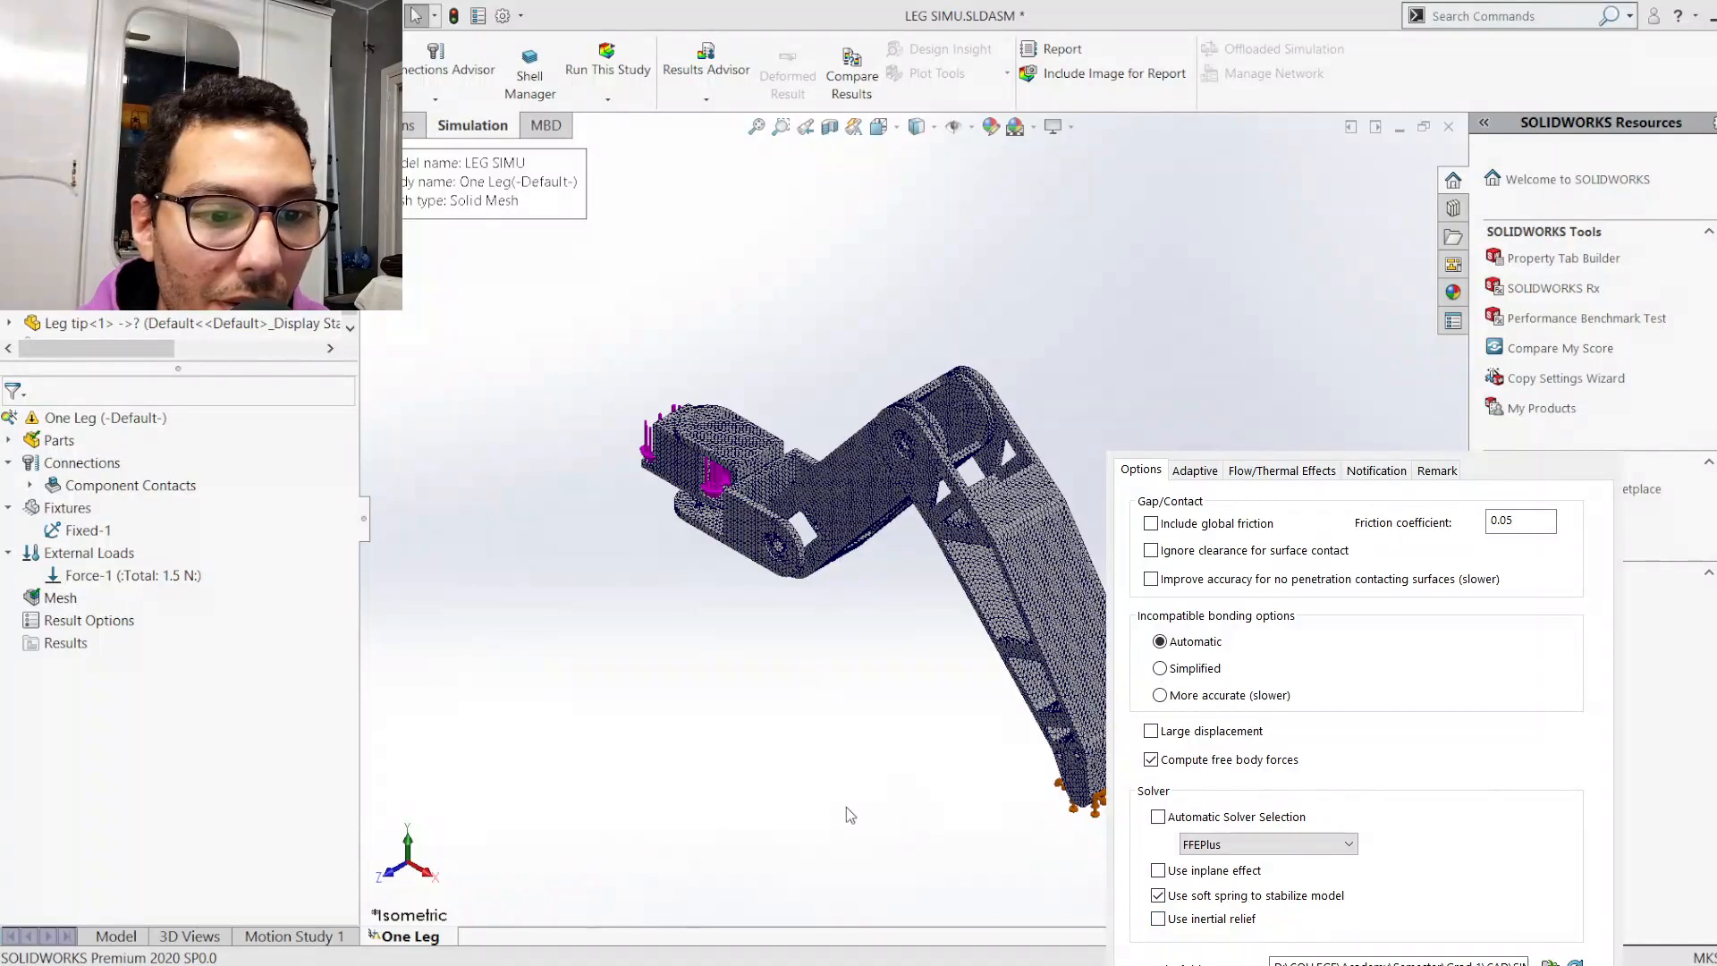
pyautogui.press('Return')
pyautogui.click(606, 71)
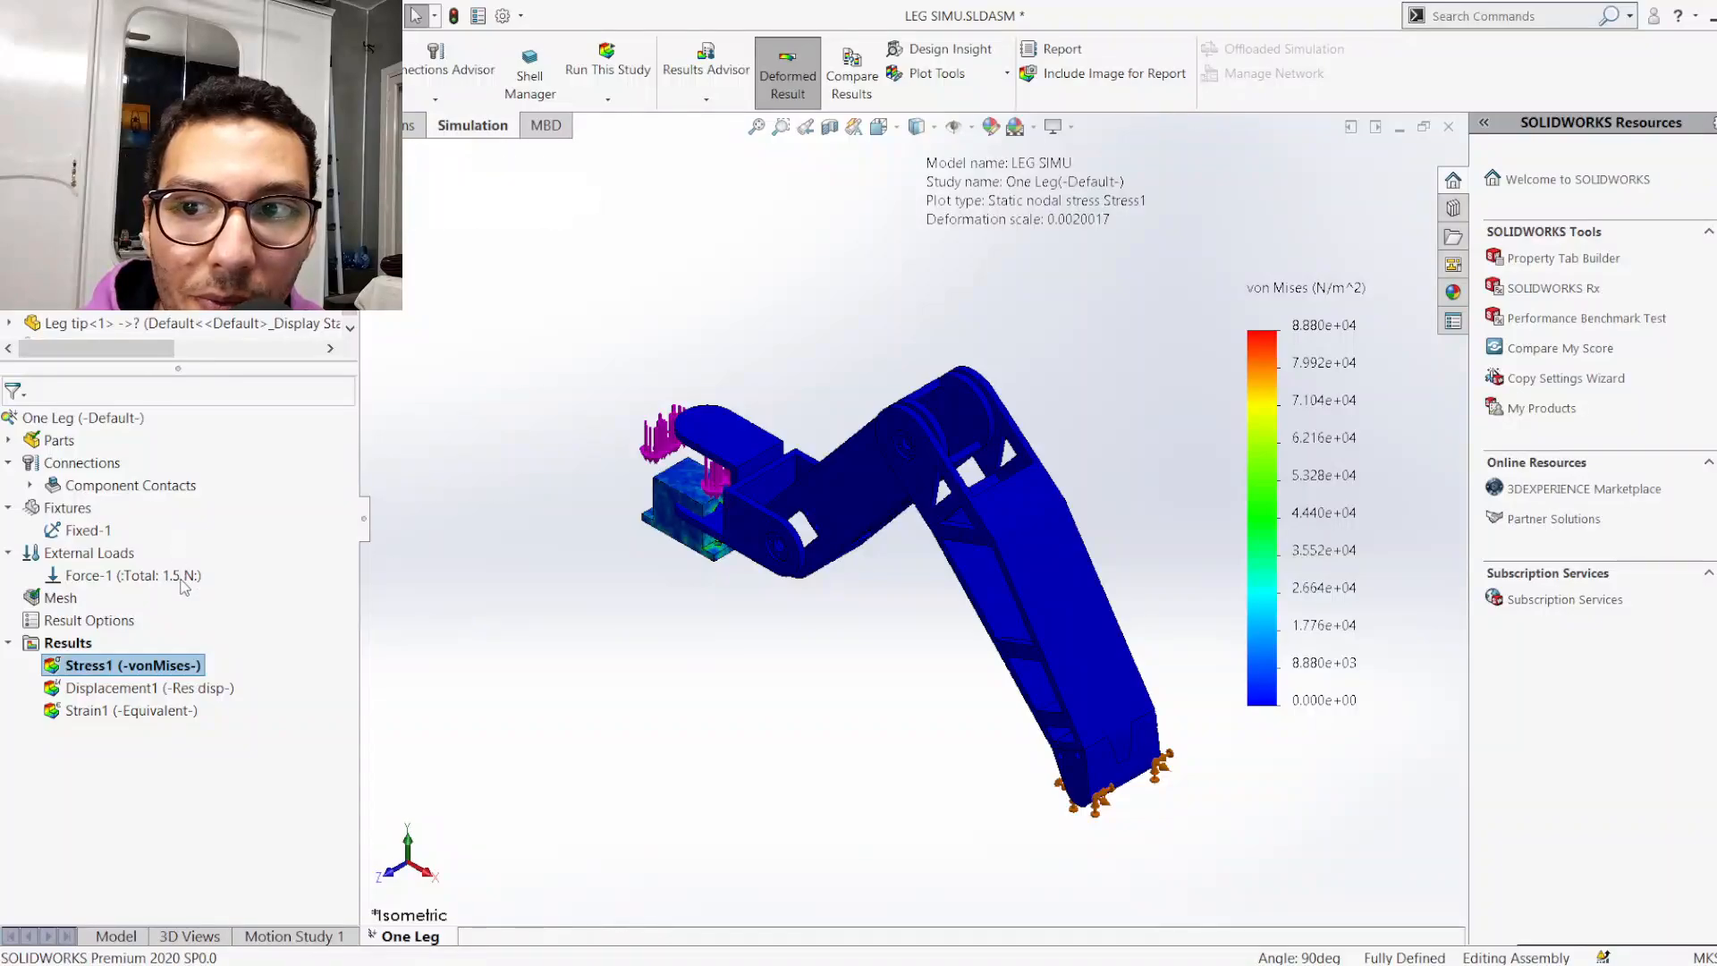
# Show the maximum annotation on the von Mises stress plot and set its number format to floating
pyautogui.click(184, 740)
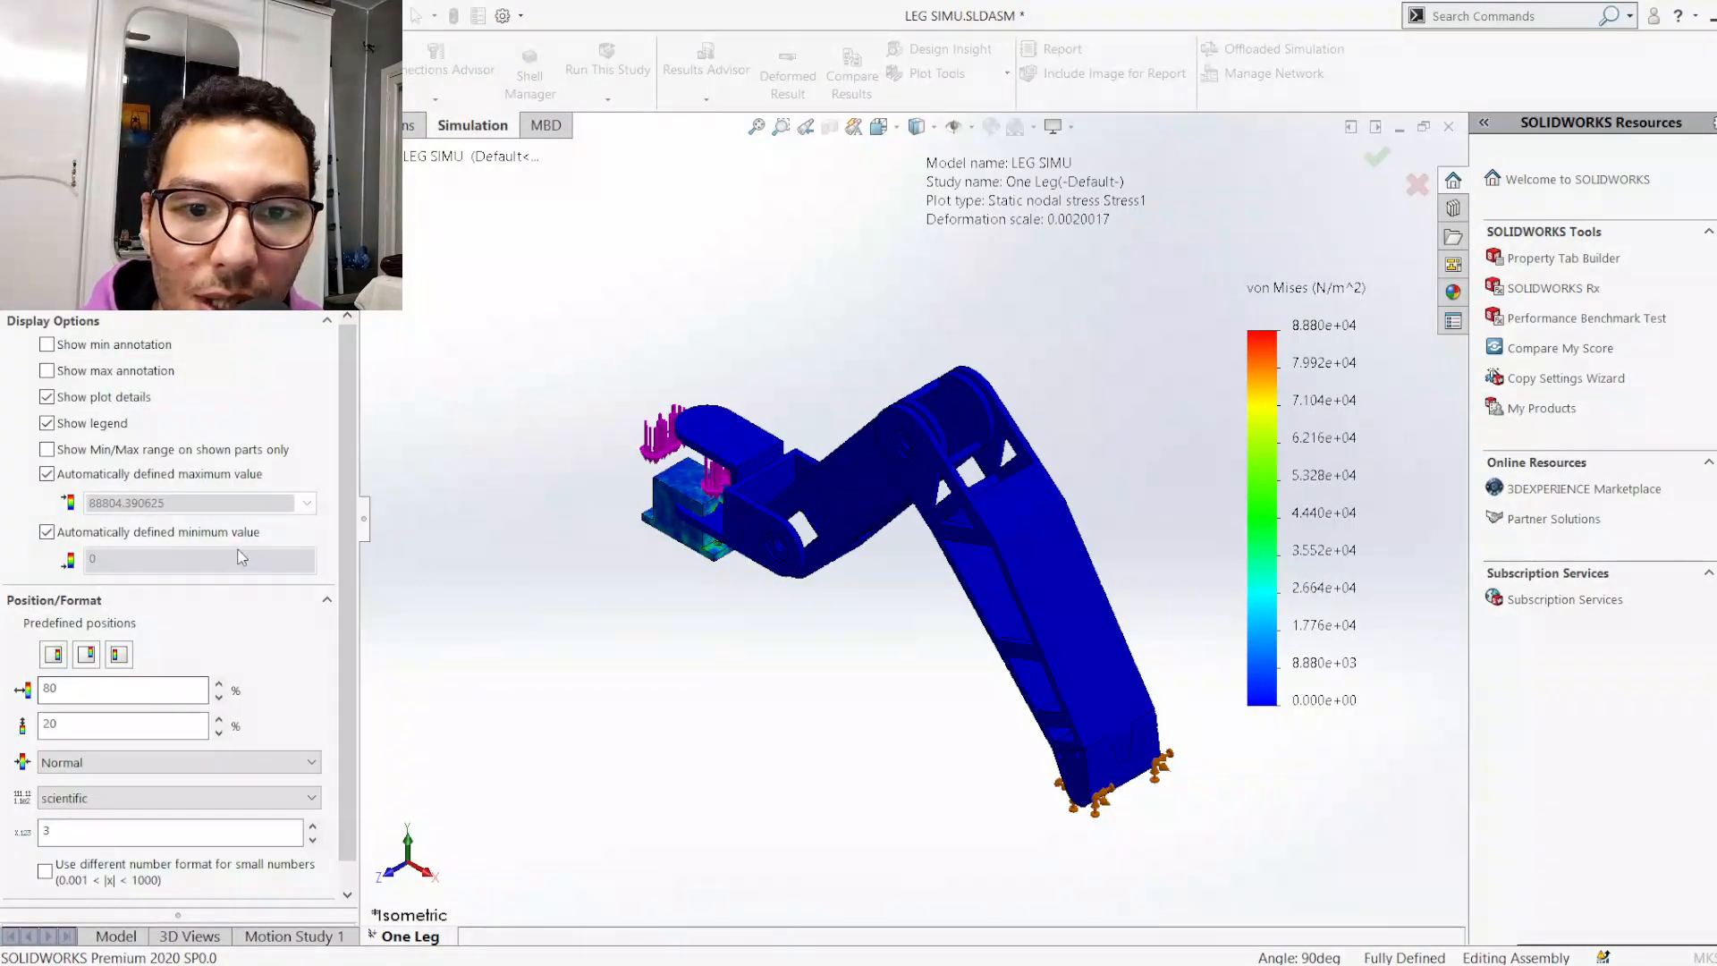
pyautogui.click(95, 374)
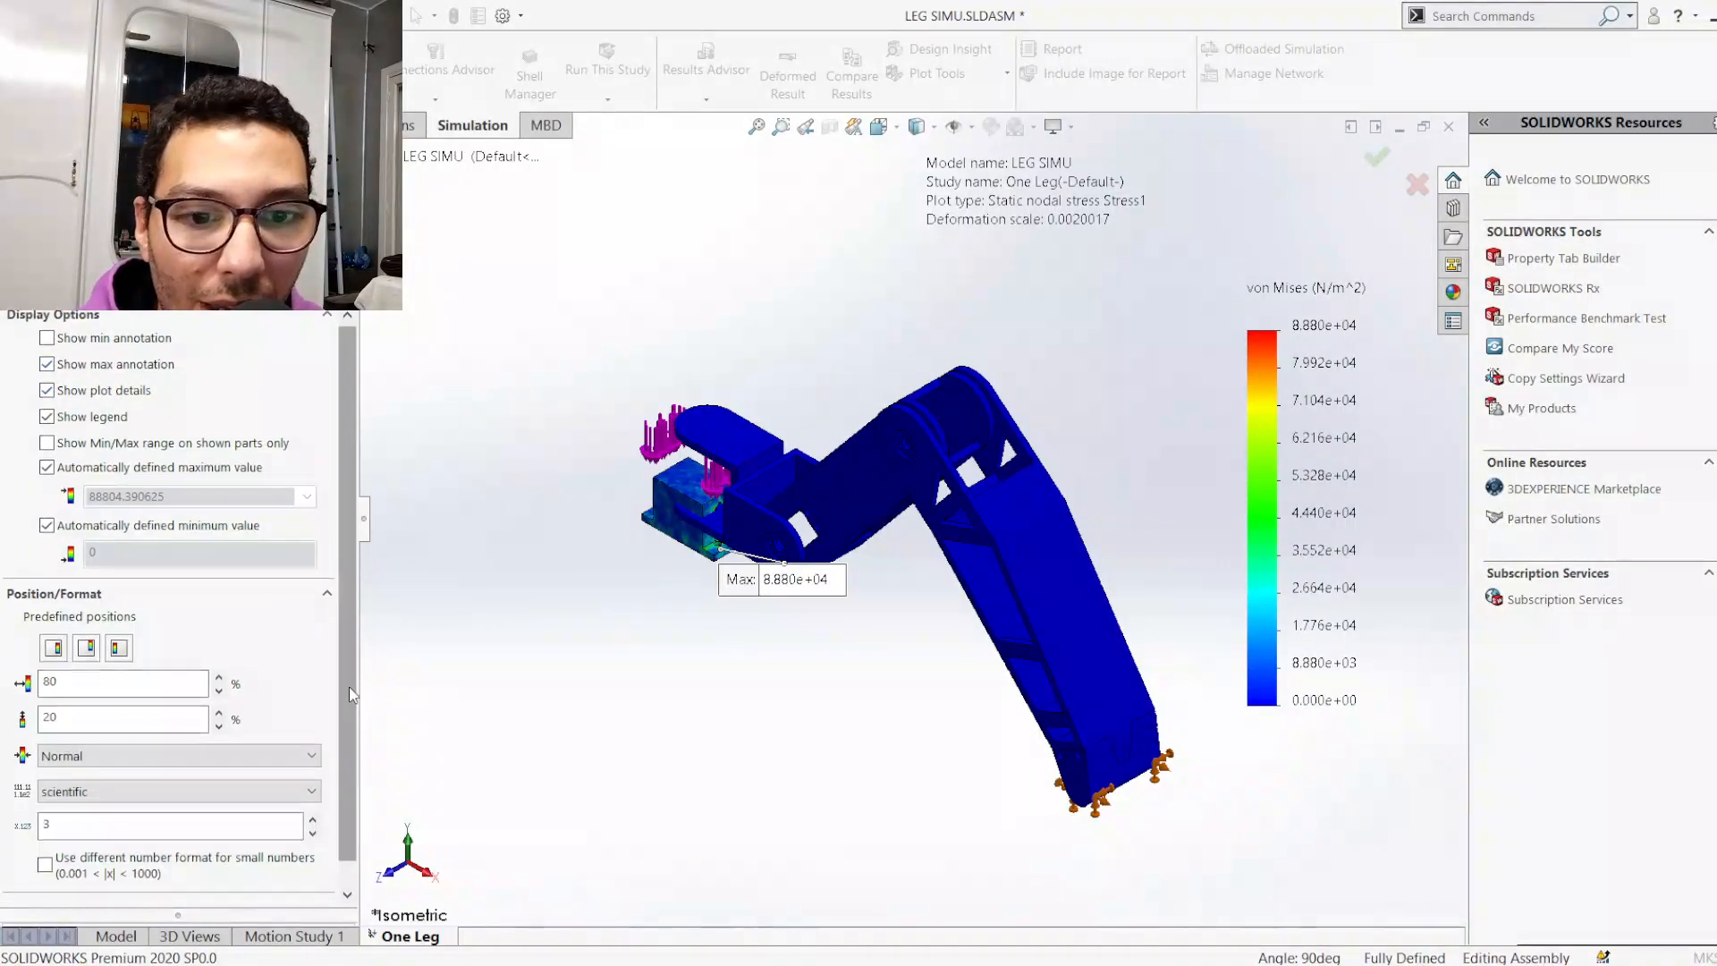
pyautogui.scroll(-1, 349, 687)
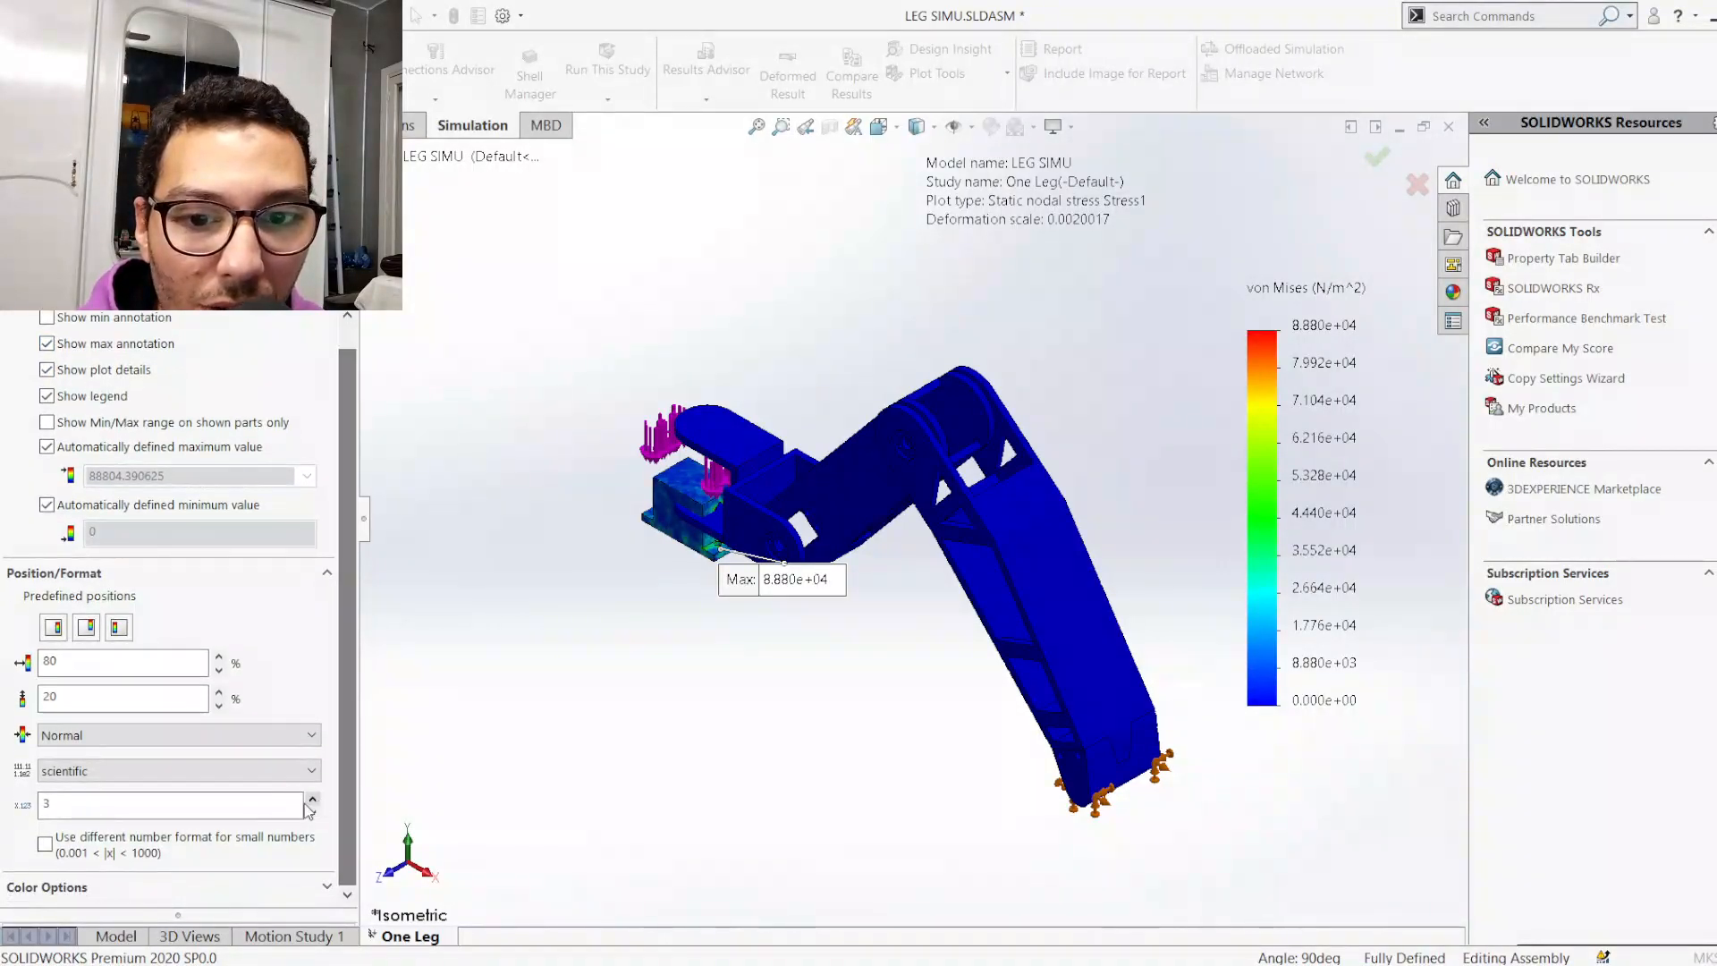
pyautogui.click(94, 771)
pyautogui.click(75, 808)
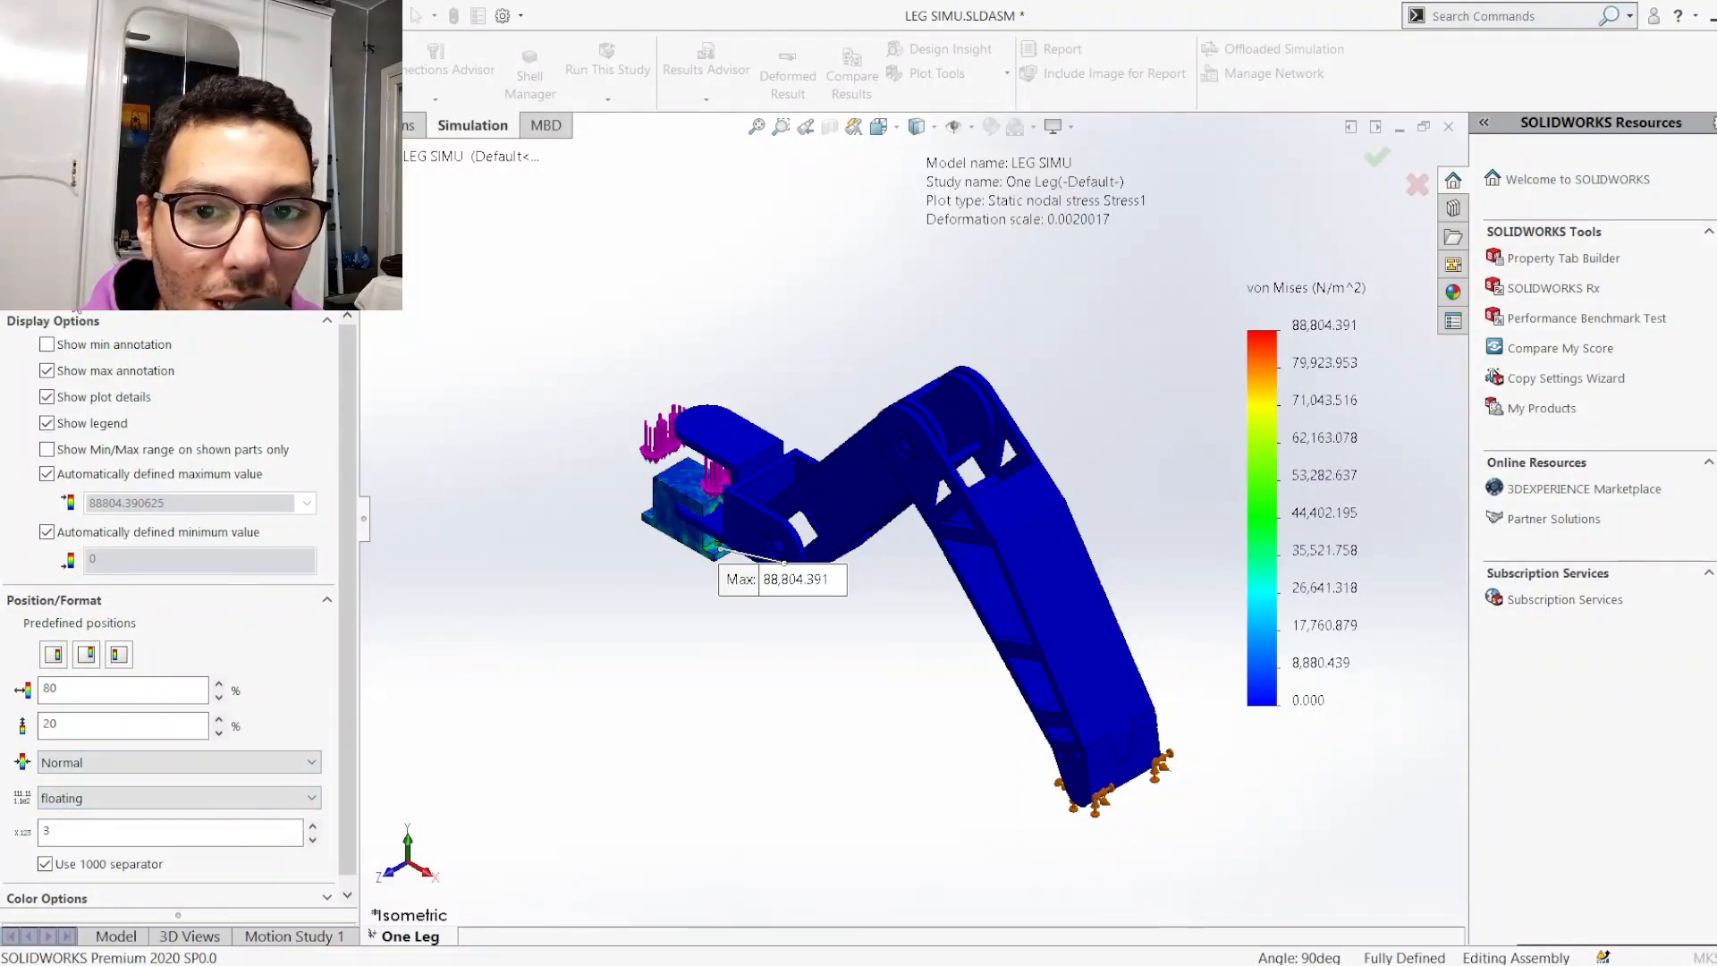
# Set the stress plot's units to N/mm^2 (MPa) and inspect the maximum stress location near the bracket flange hole
pyautogui.click(55, 282)
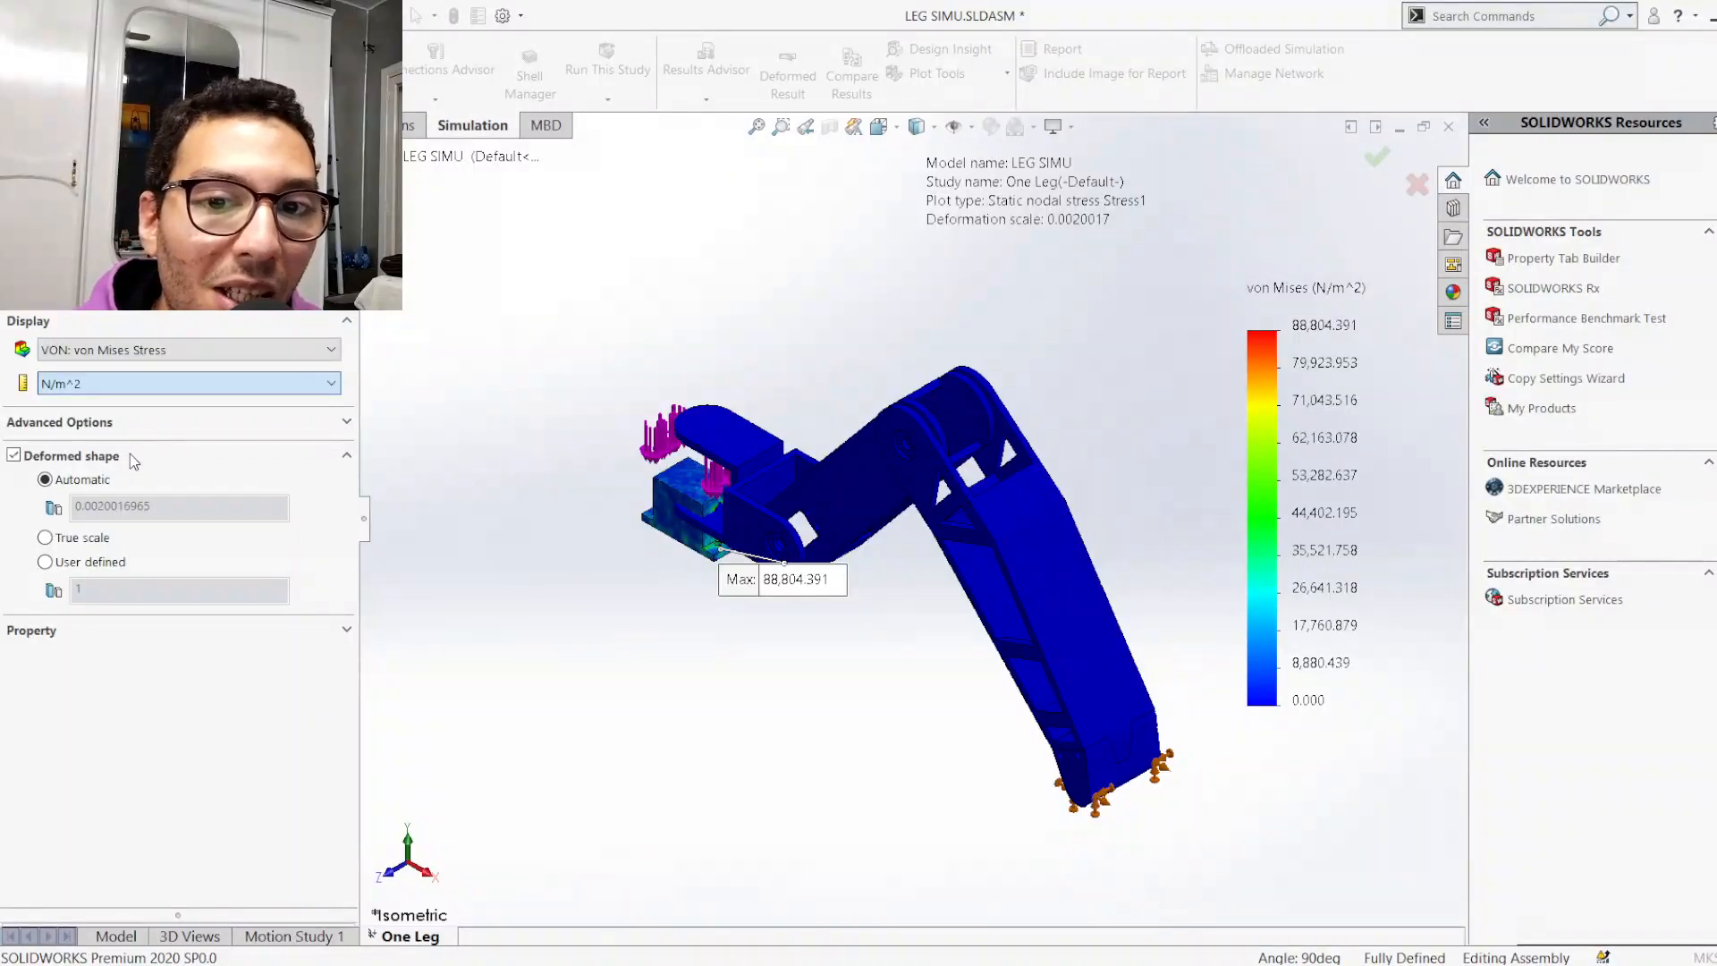
pyautogui.press('Down')
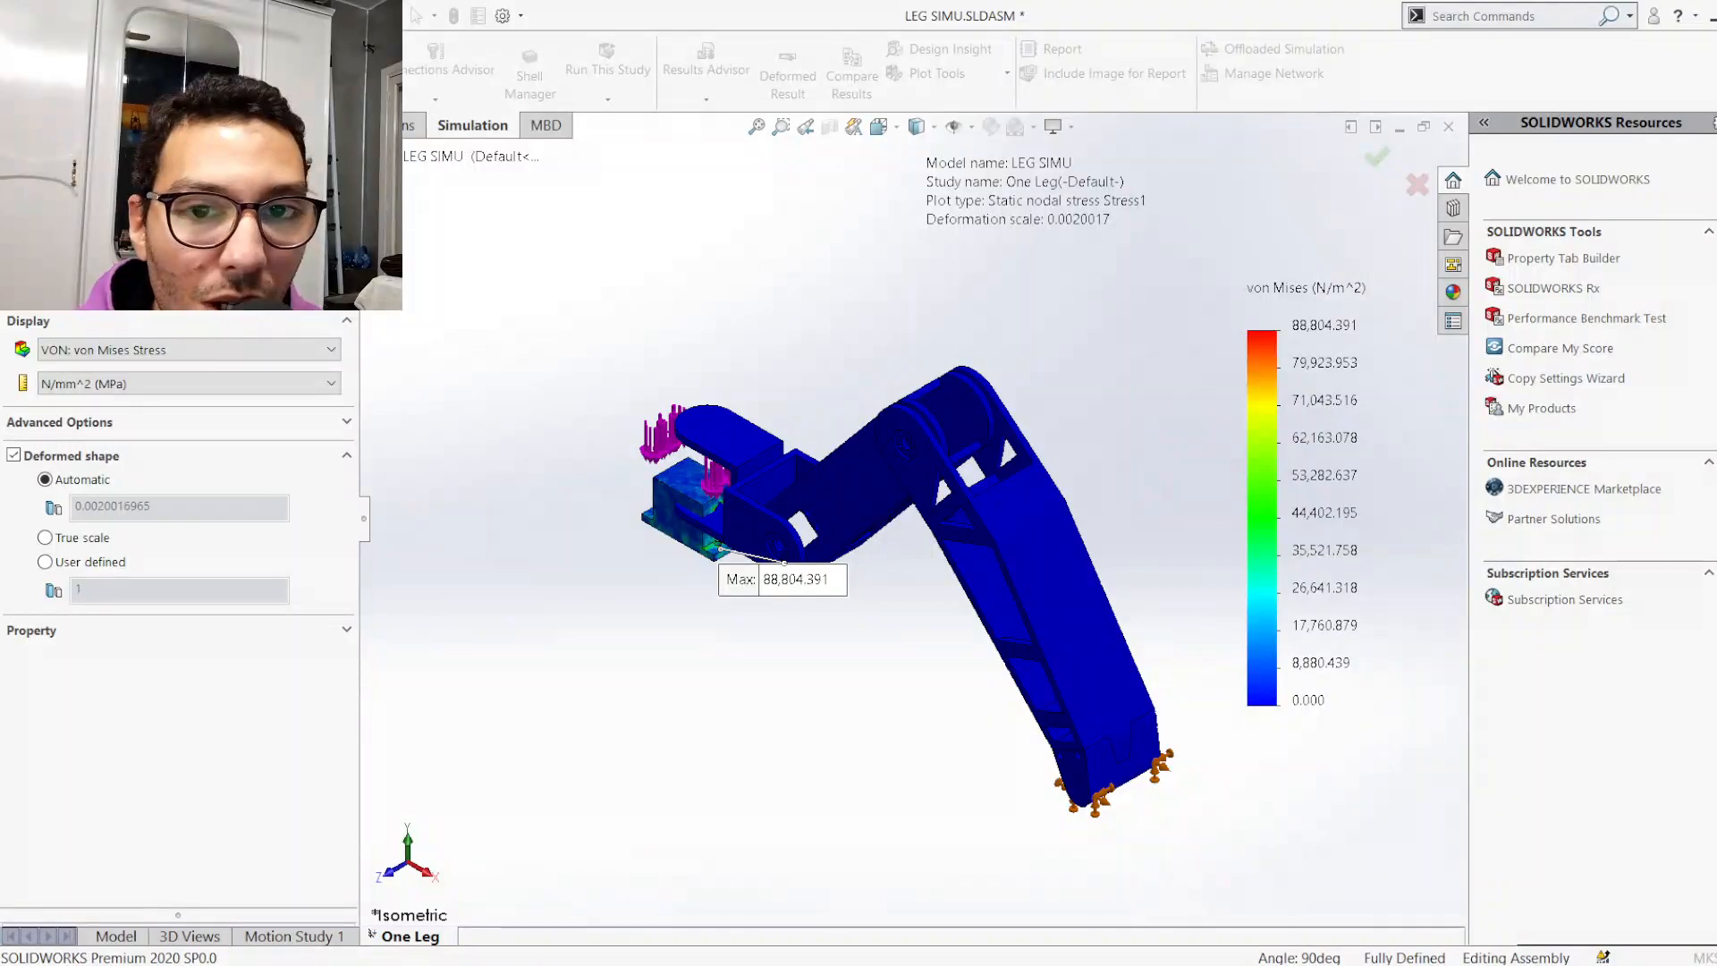
pyautogui.press('Return')
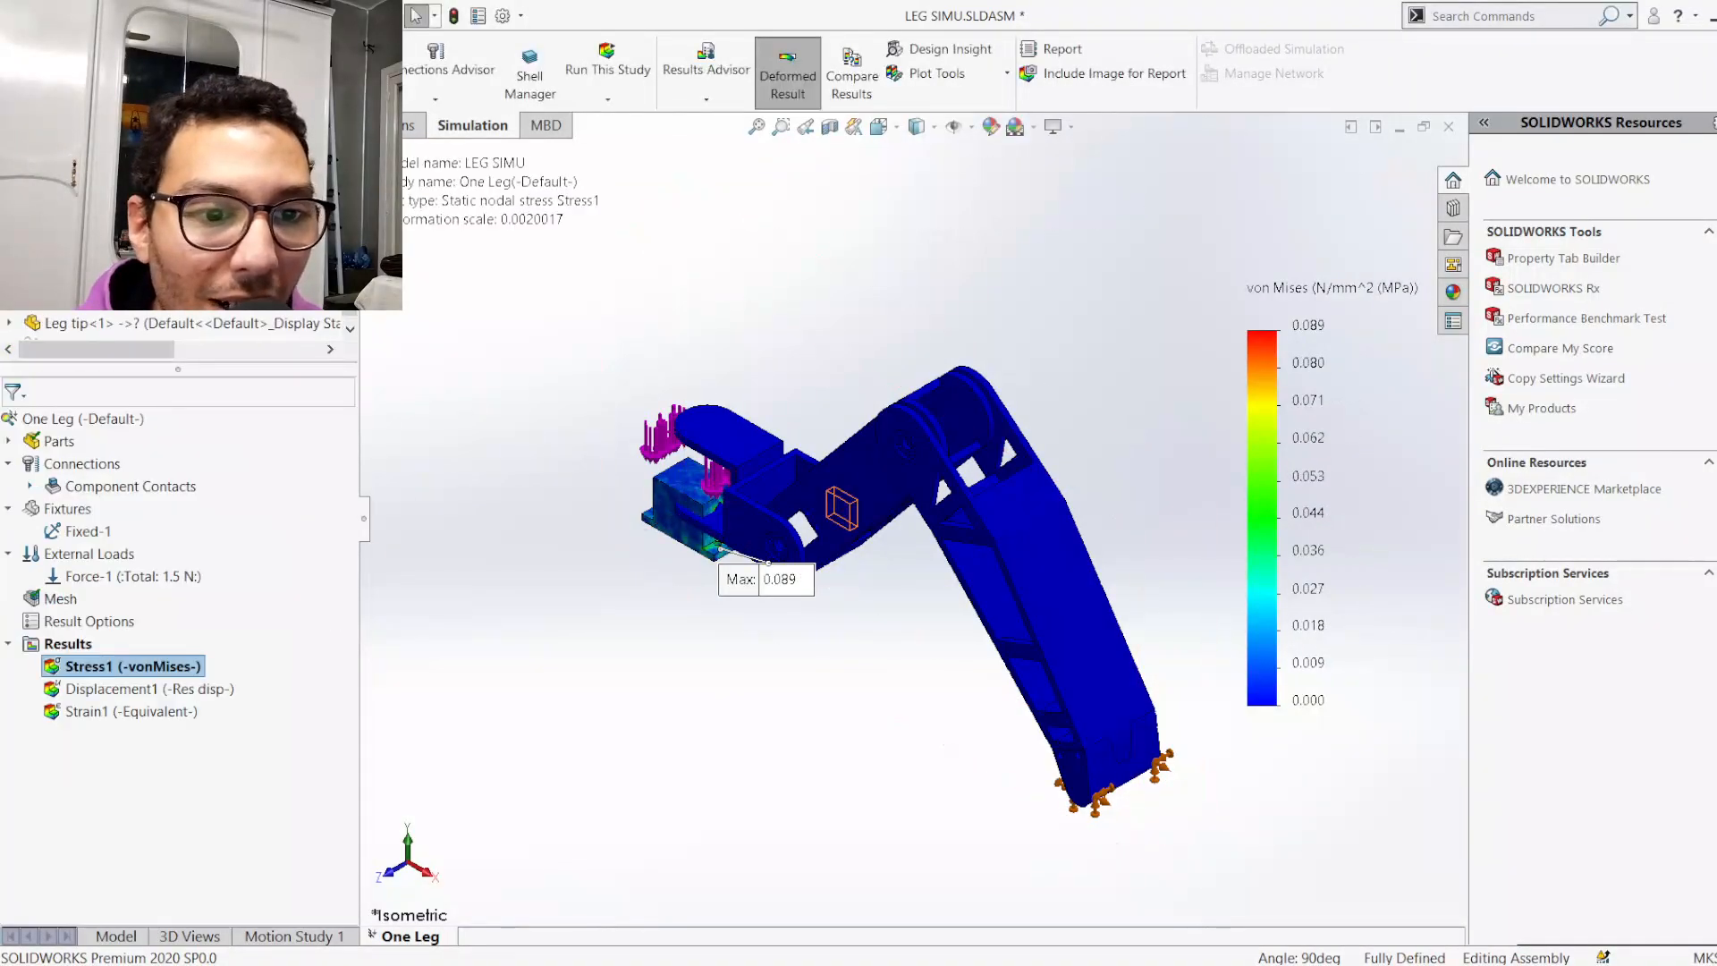
pyautogui.scroll(-8, 738, 559)
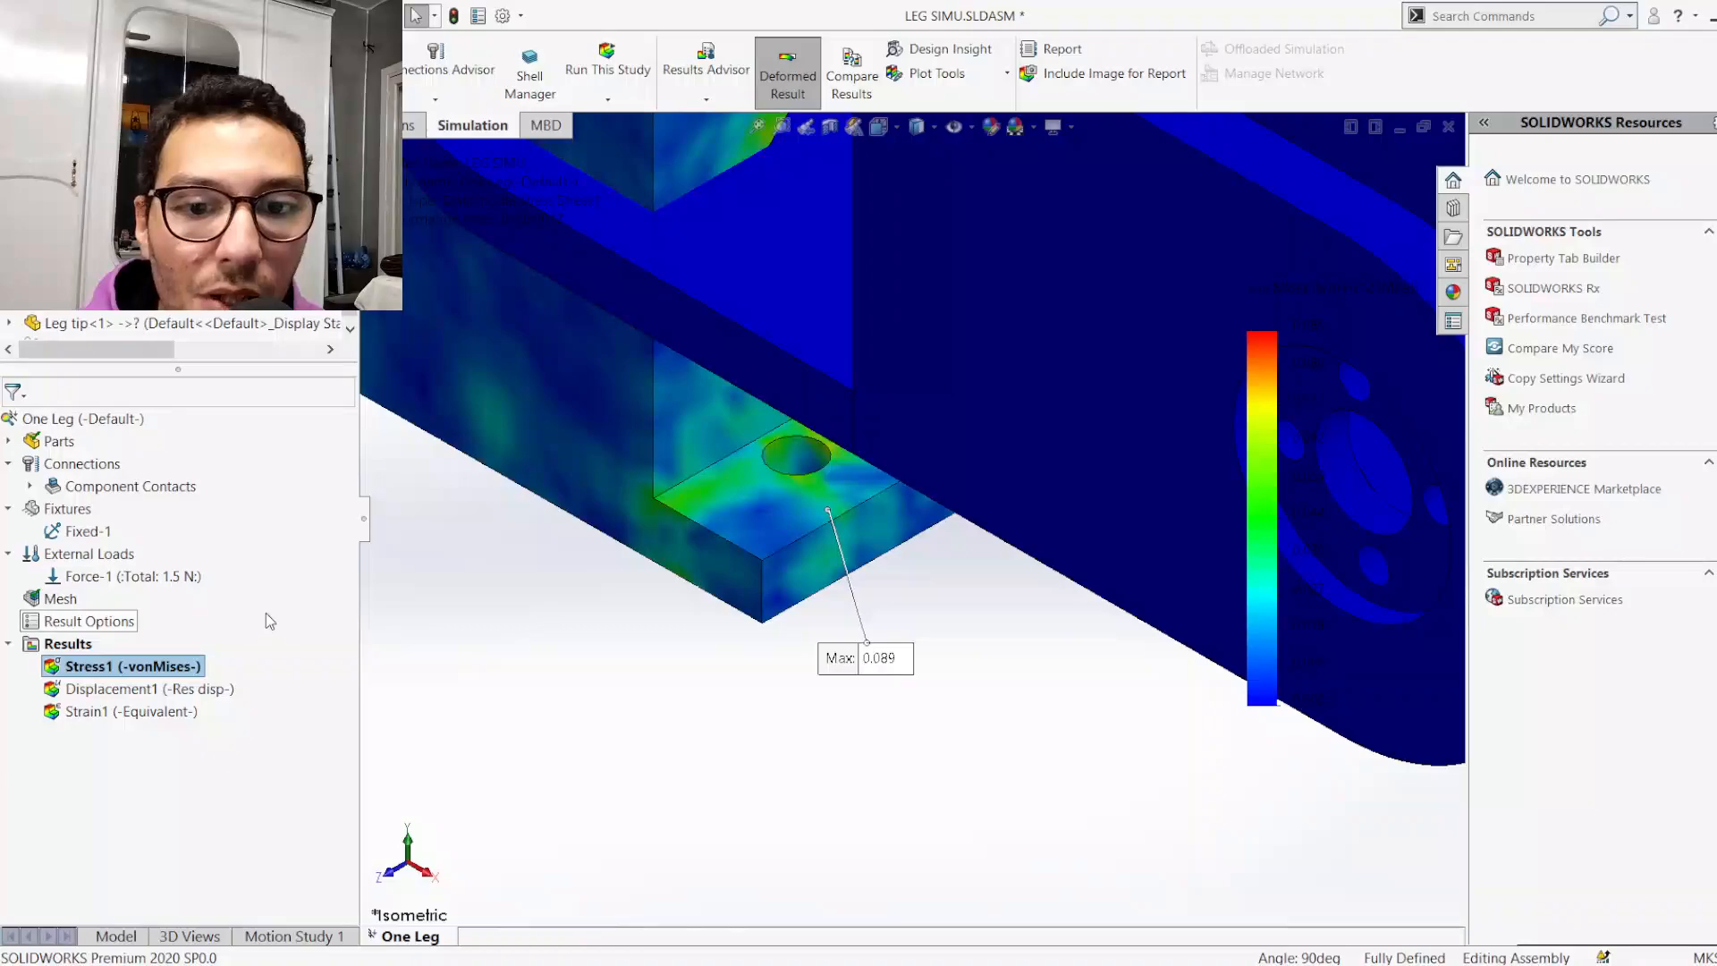
# Show the maximum annotation on the resultant displacement plot with floating number format, keeping mm as its unit
pyautogui.click(159, 688)
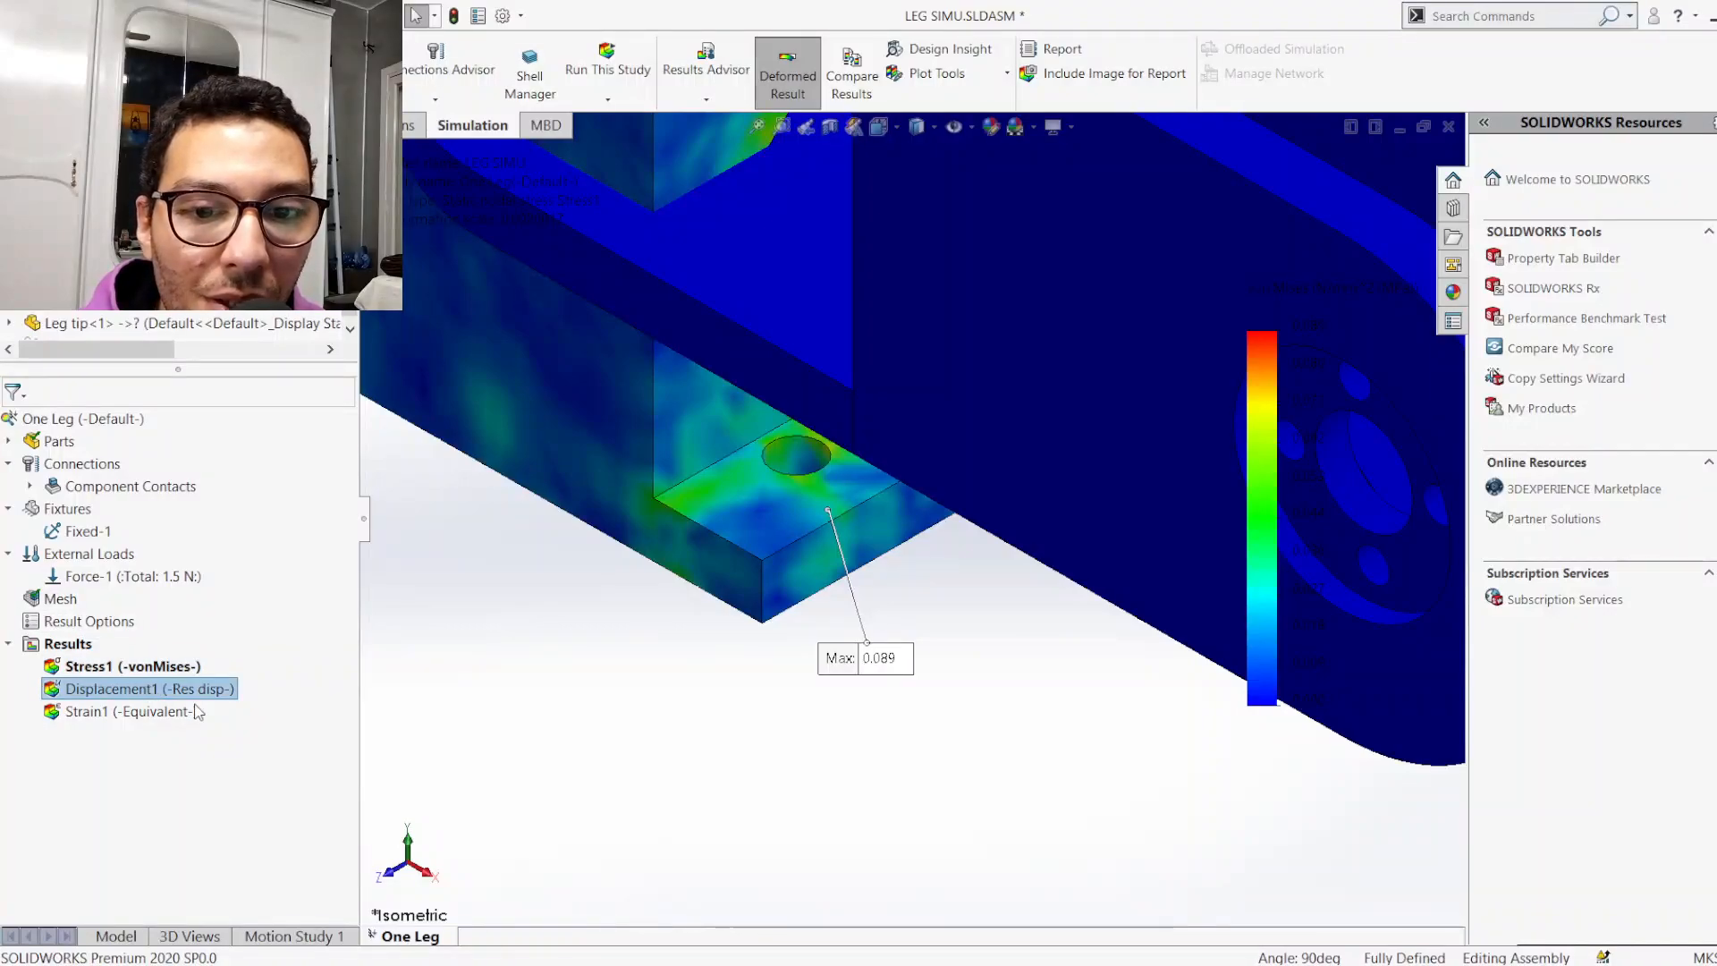
pyautogui.click(226, 759)
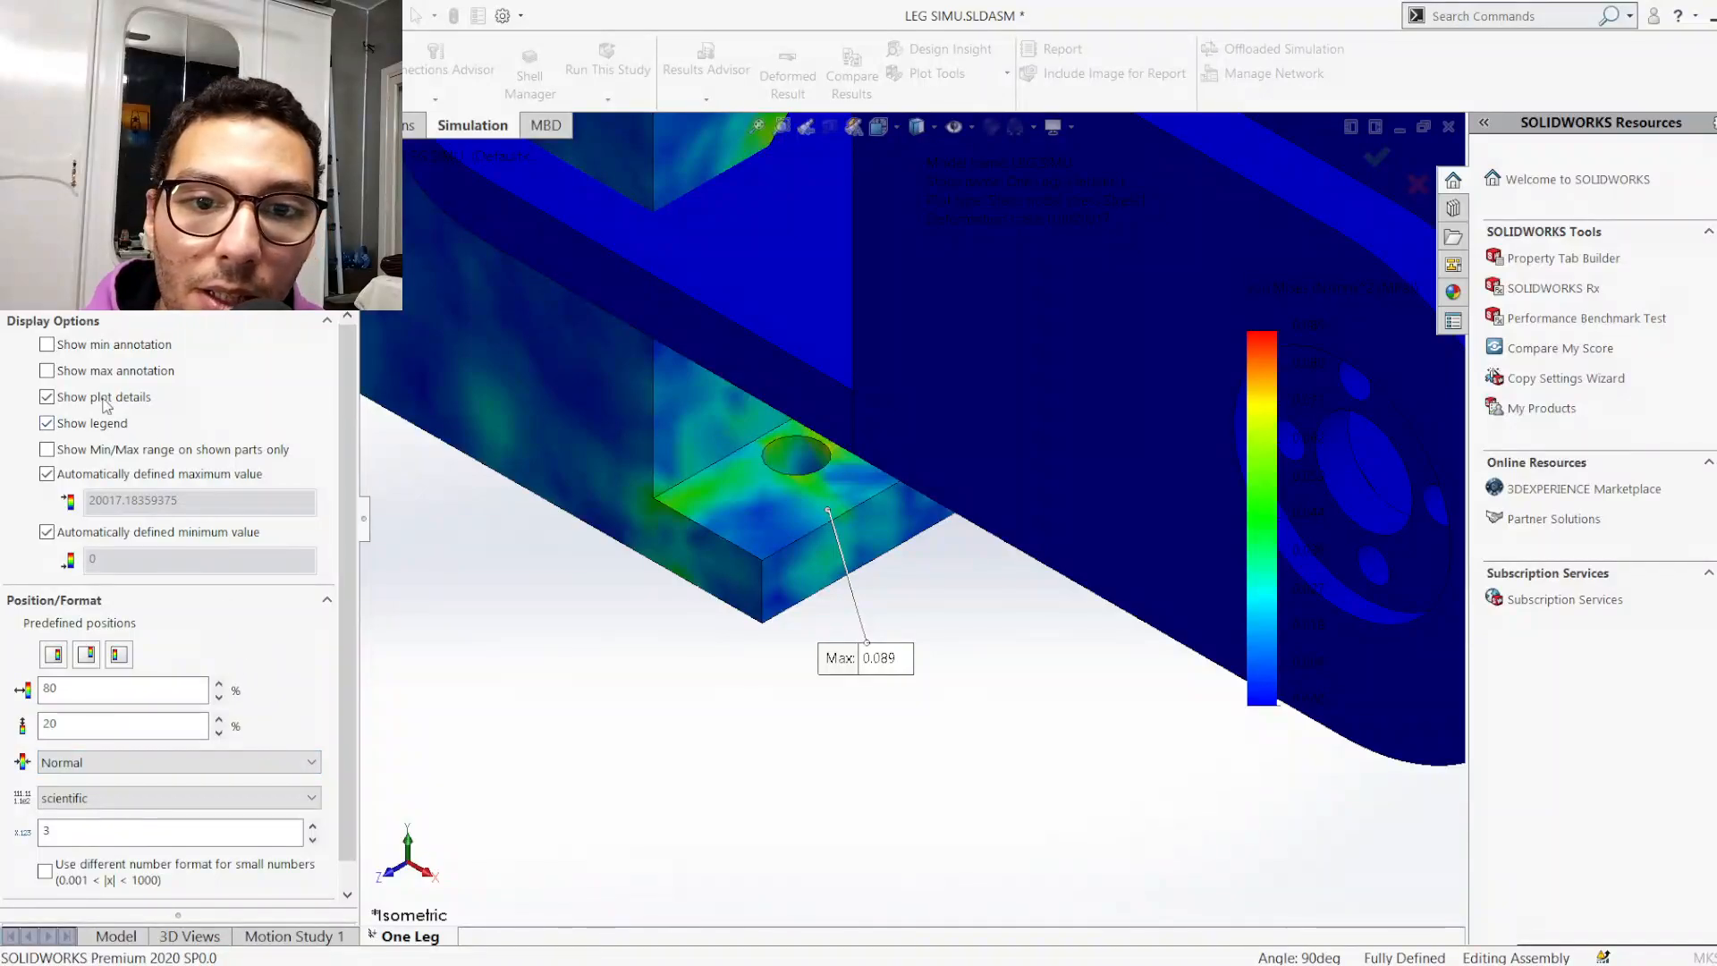
pyautogui.click(46, 370)
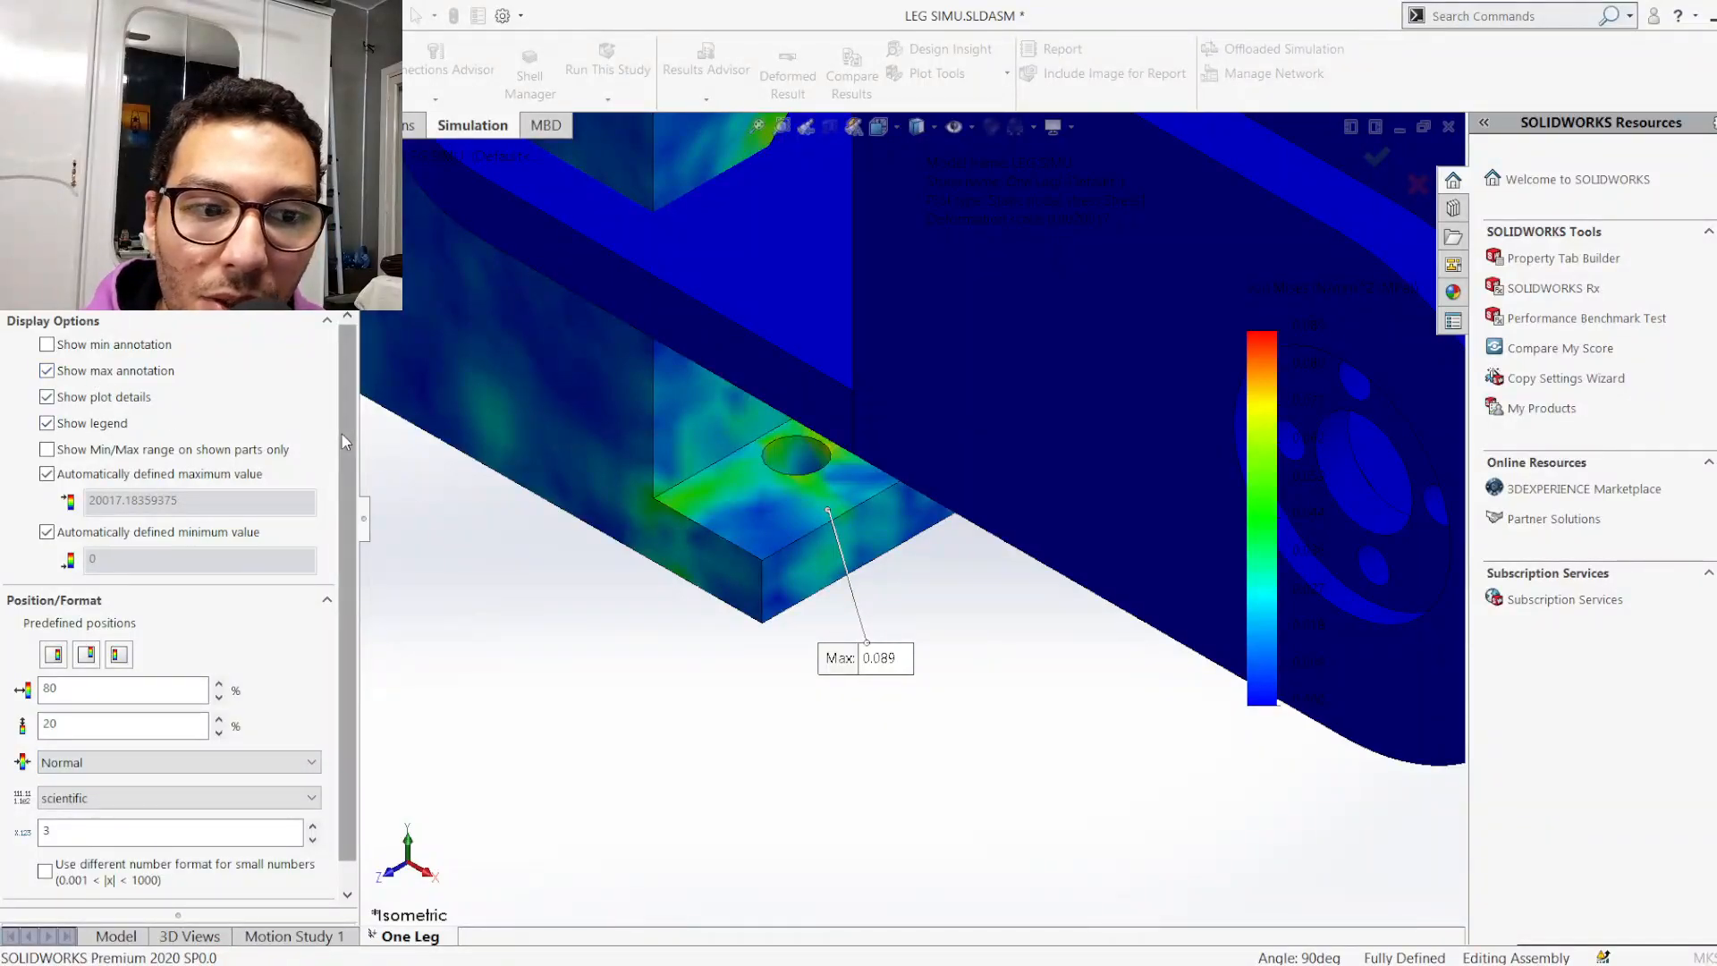
pyautogui.scroll(-1, 341, 434)
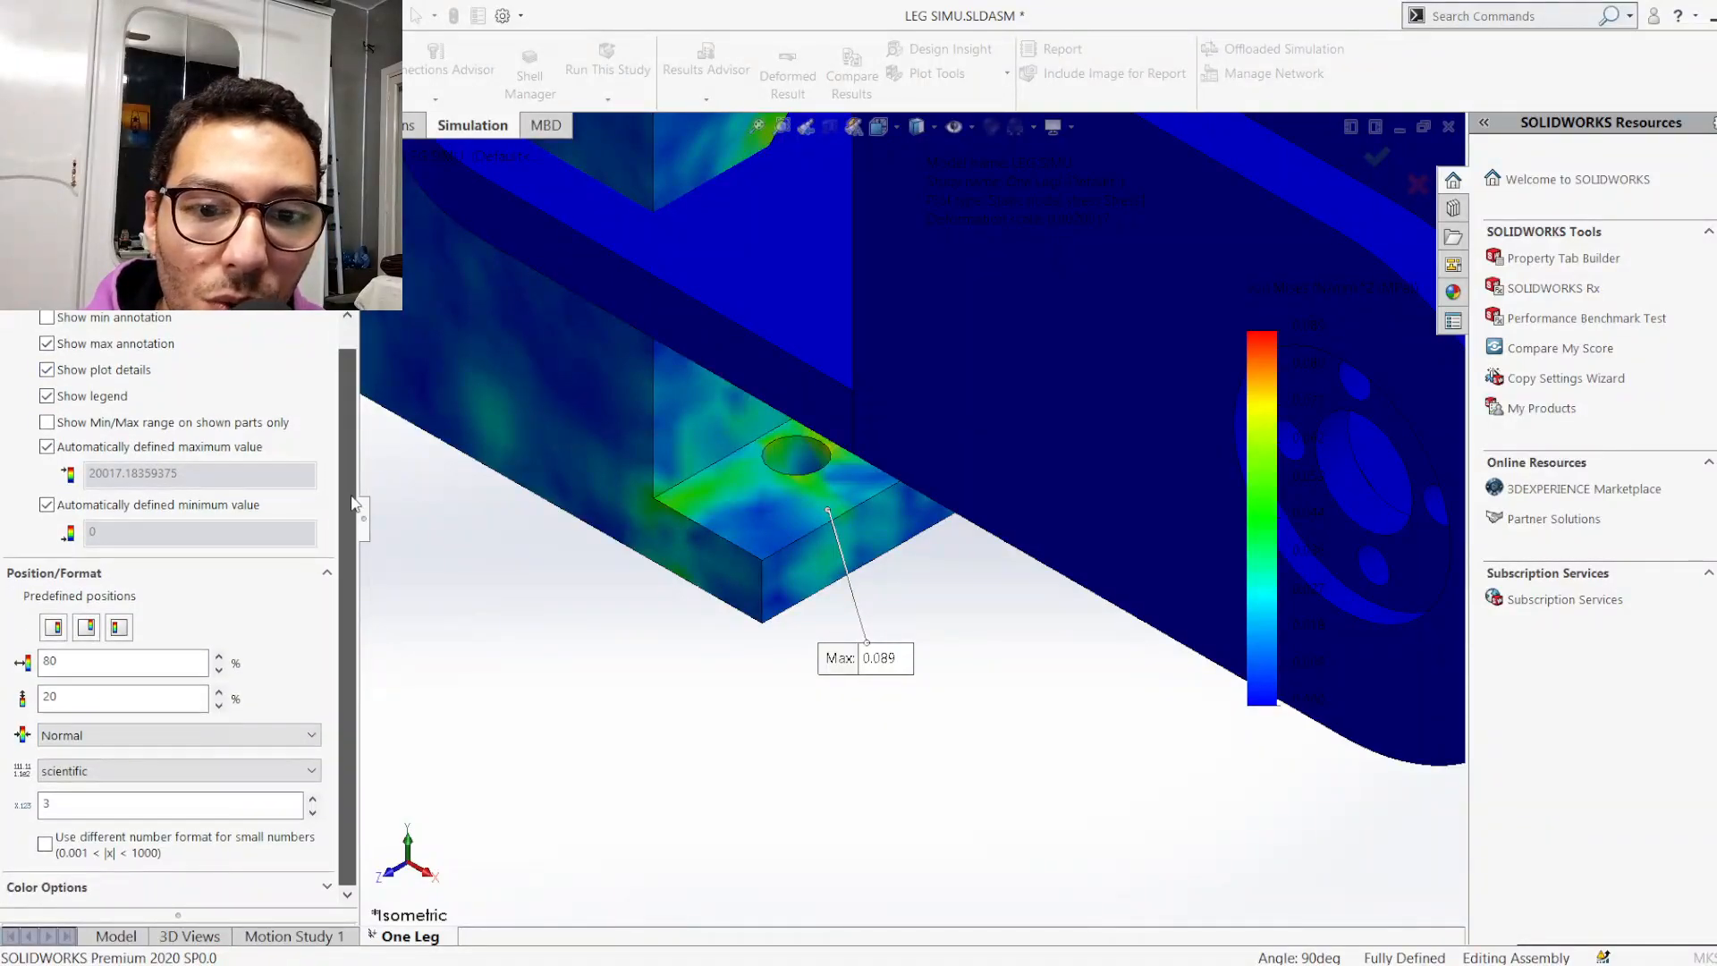
pyautogui.click(111, 765)
pyautogui.click(87, 812)
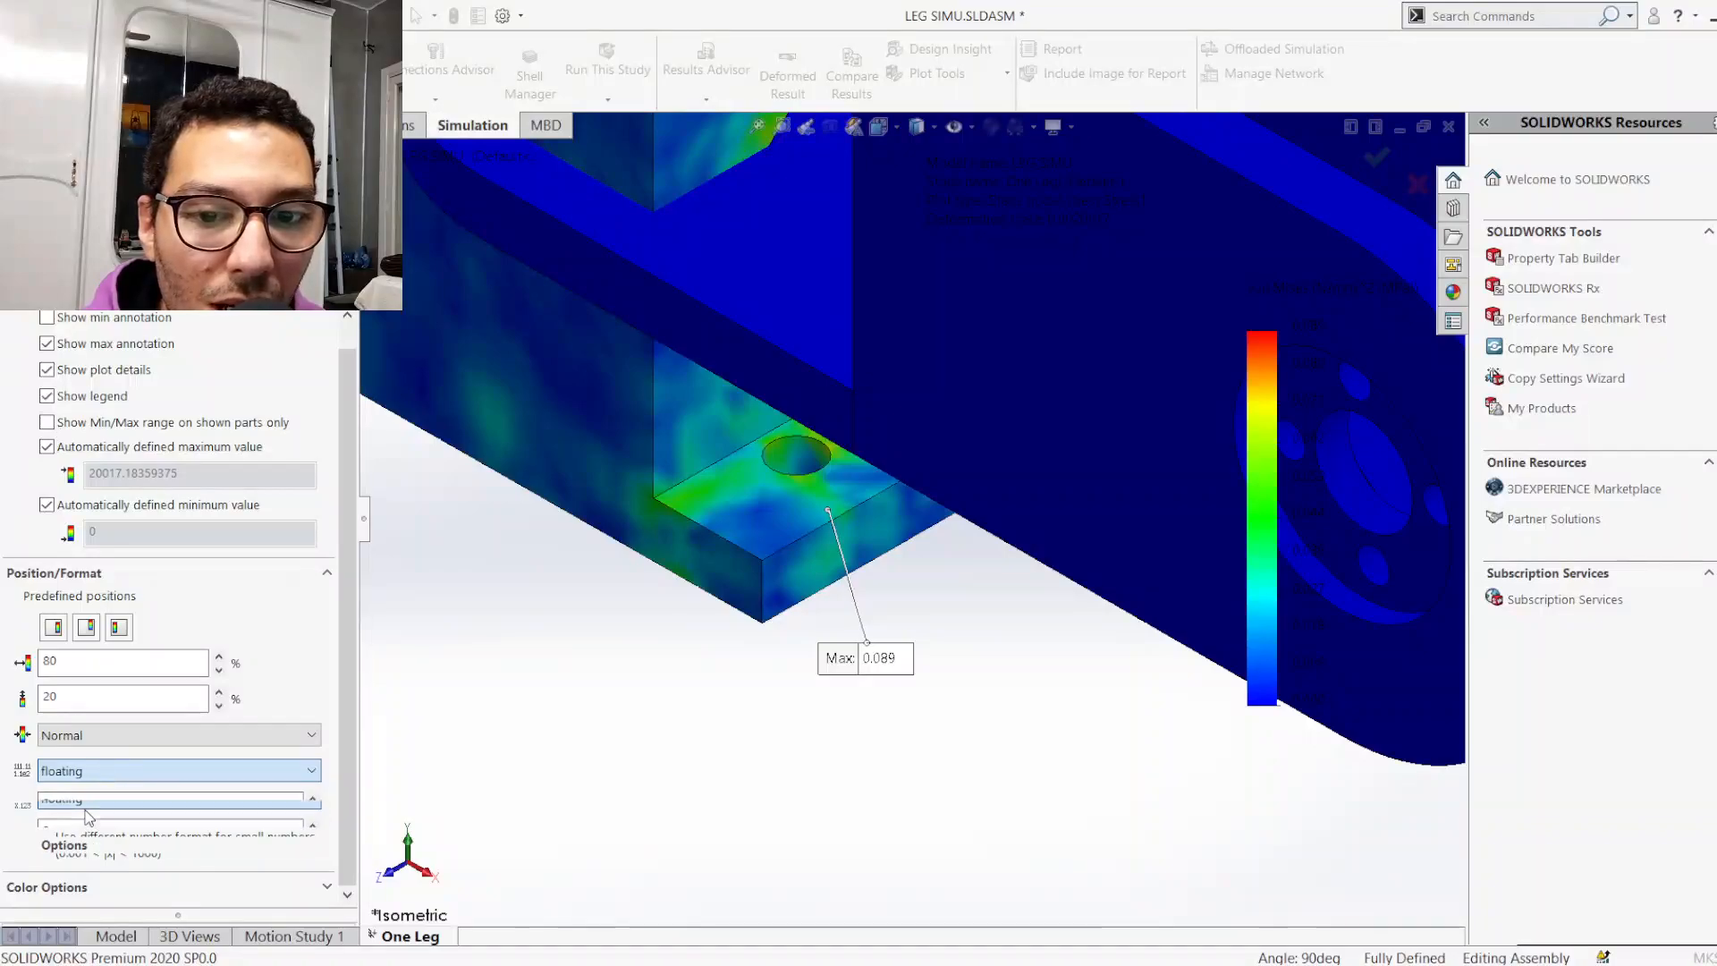
pyautogui.click(61, 284)
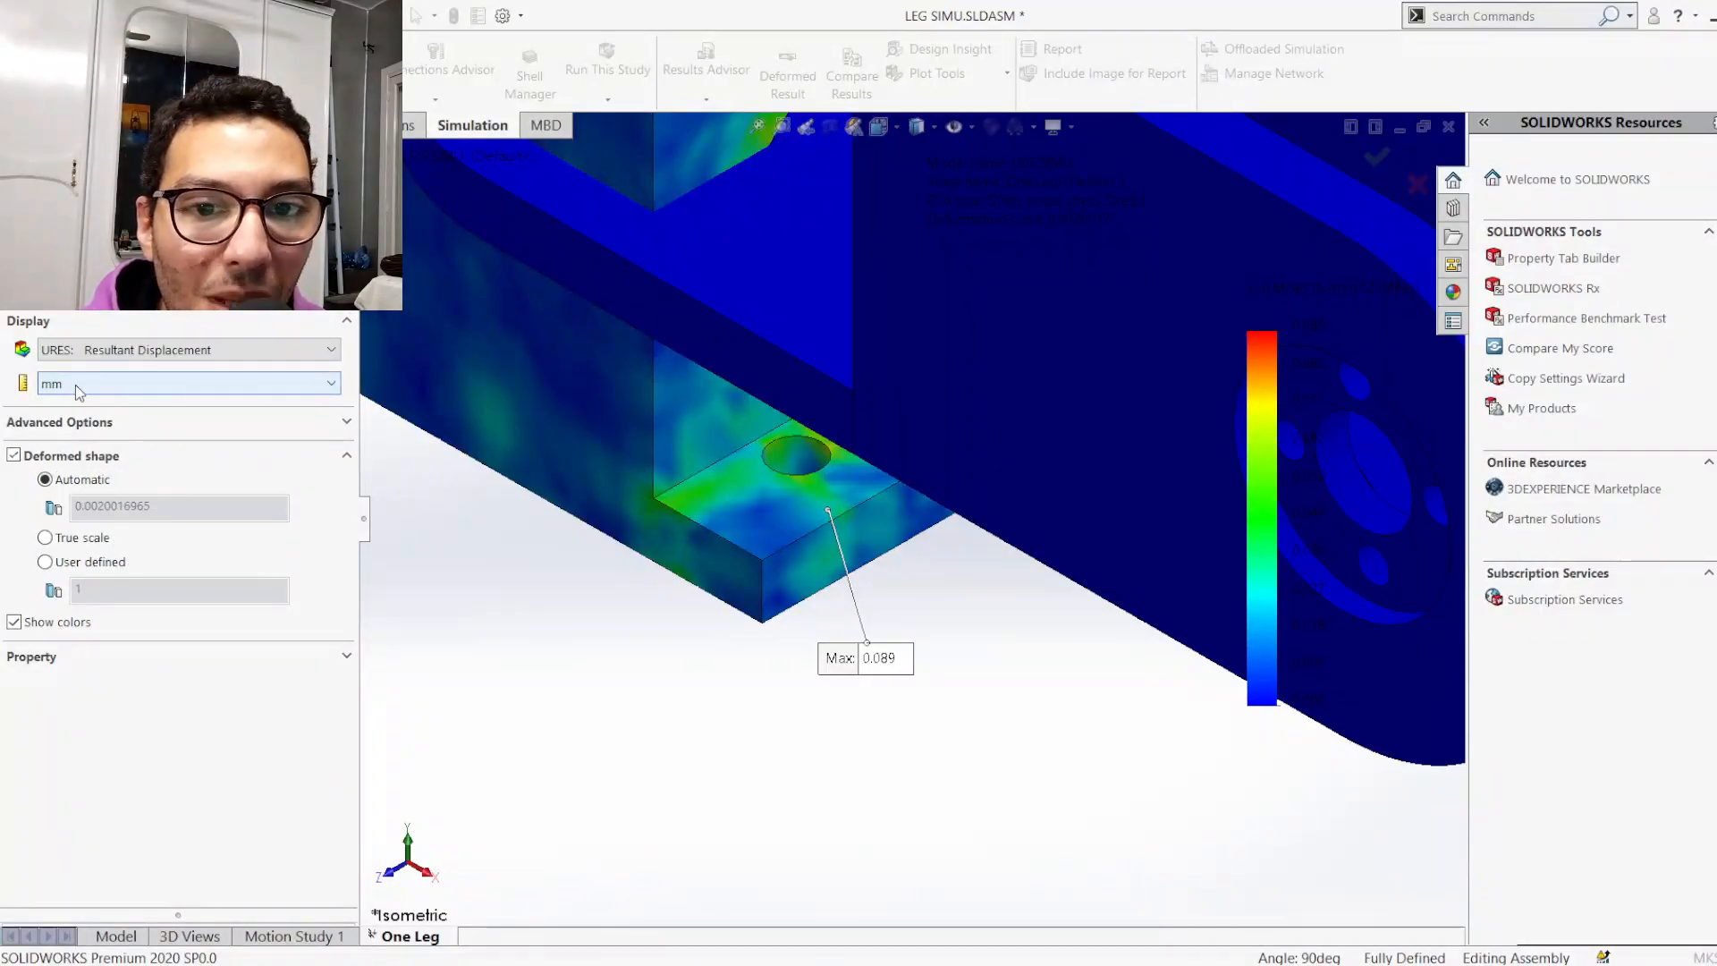
pyautogui.click(17, 195)
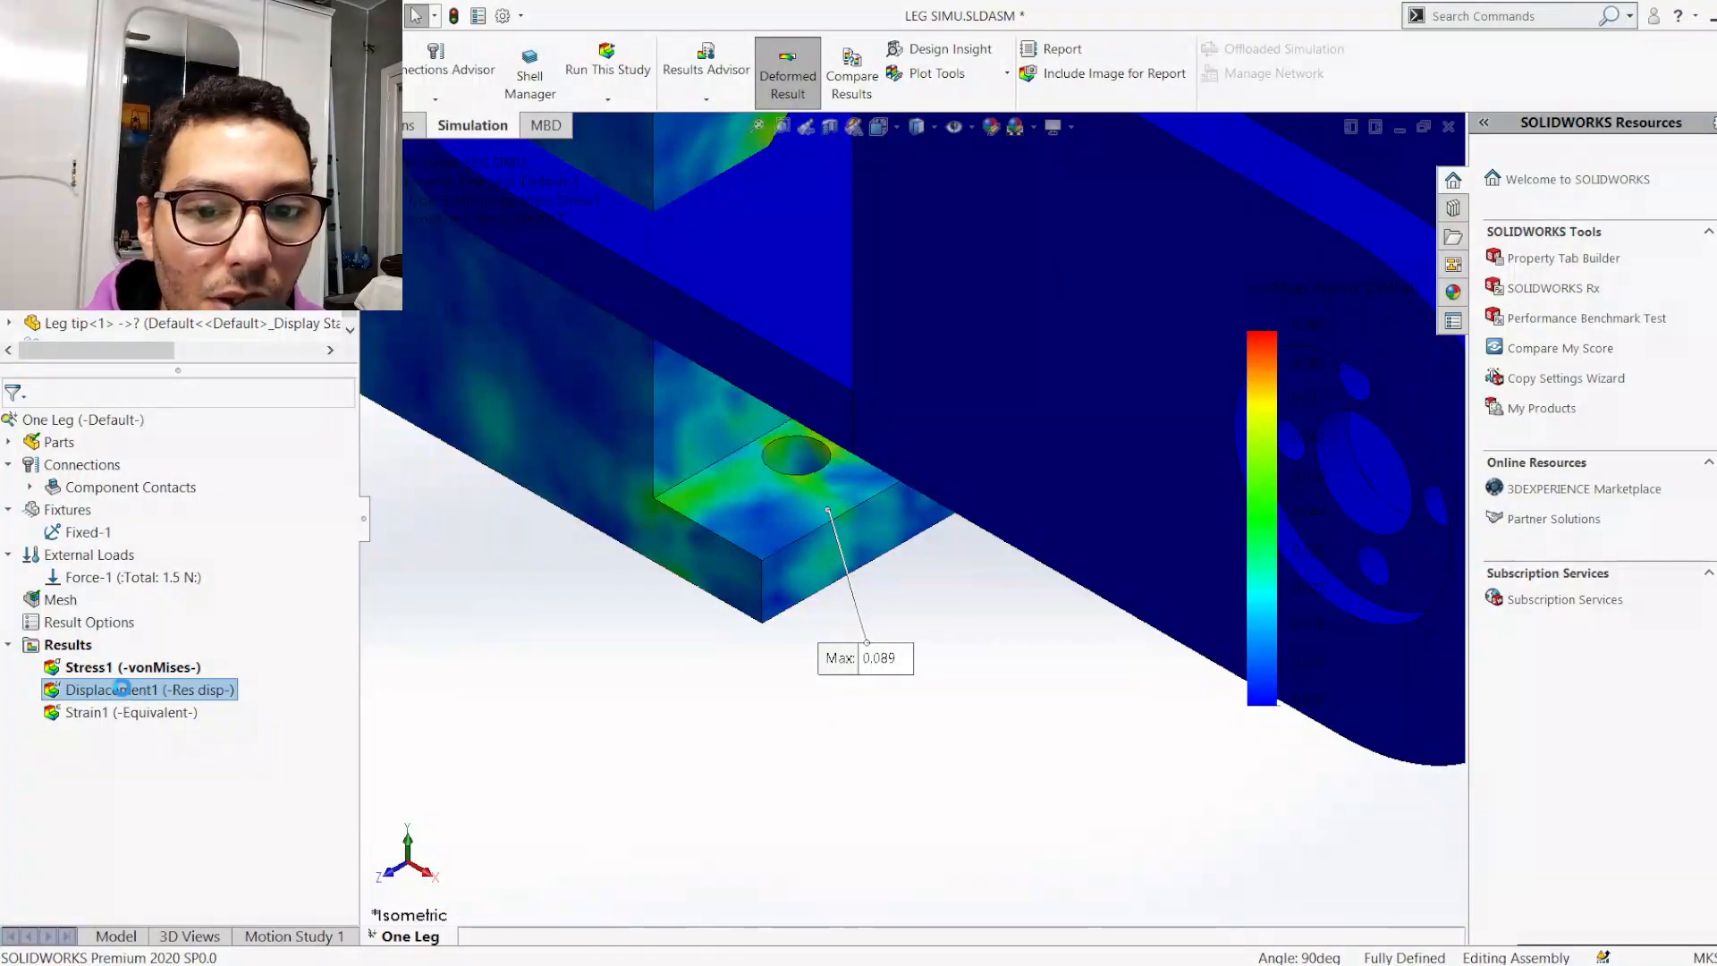
# Examine the displacement plot around the loaded servo bracket and the adjoining leg link
pyautogui.scroll(6, 875, 451)
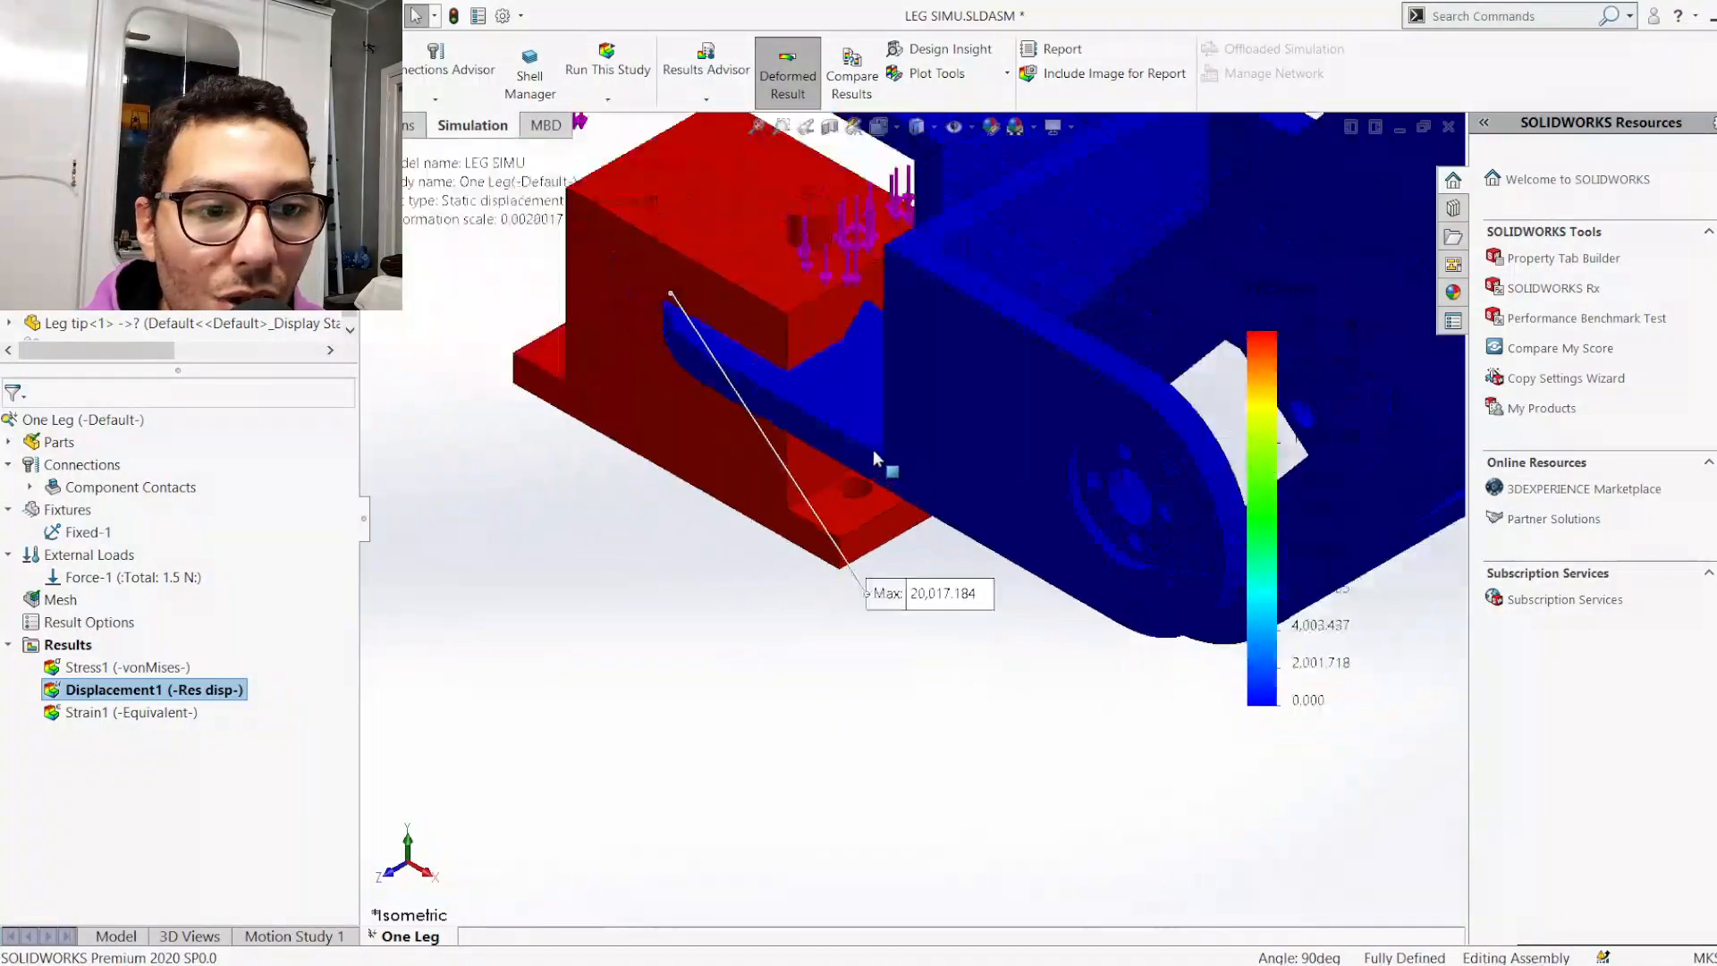
pyautogui.scroll(-5, 901, 413)
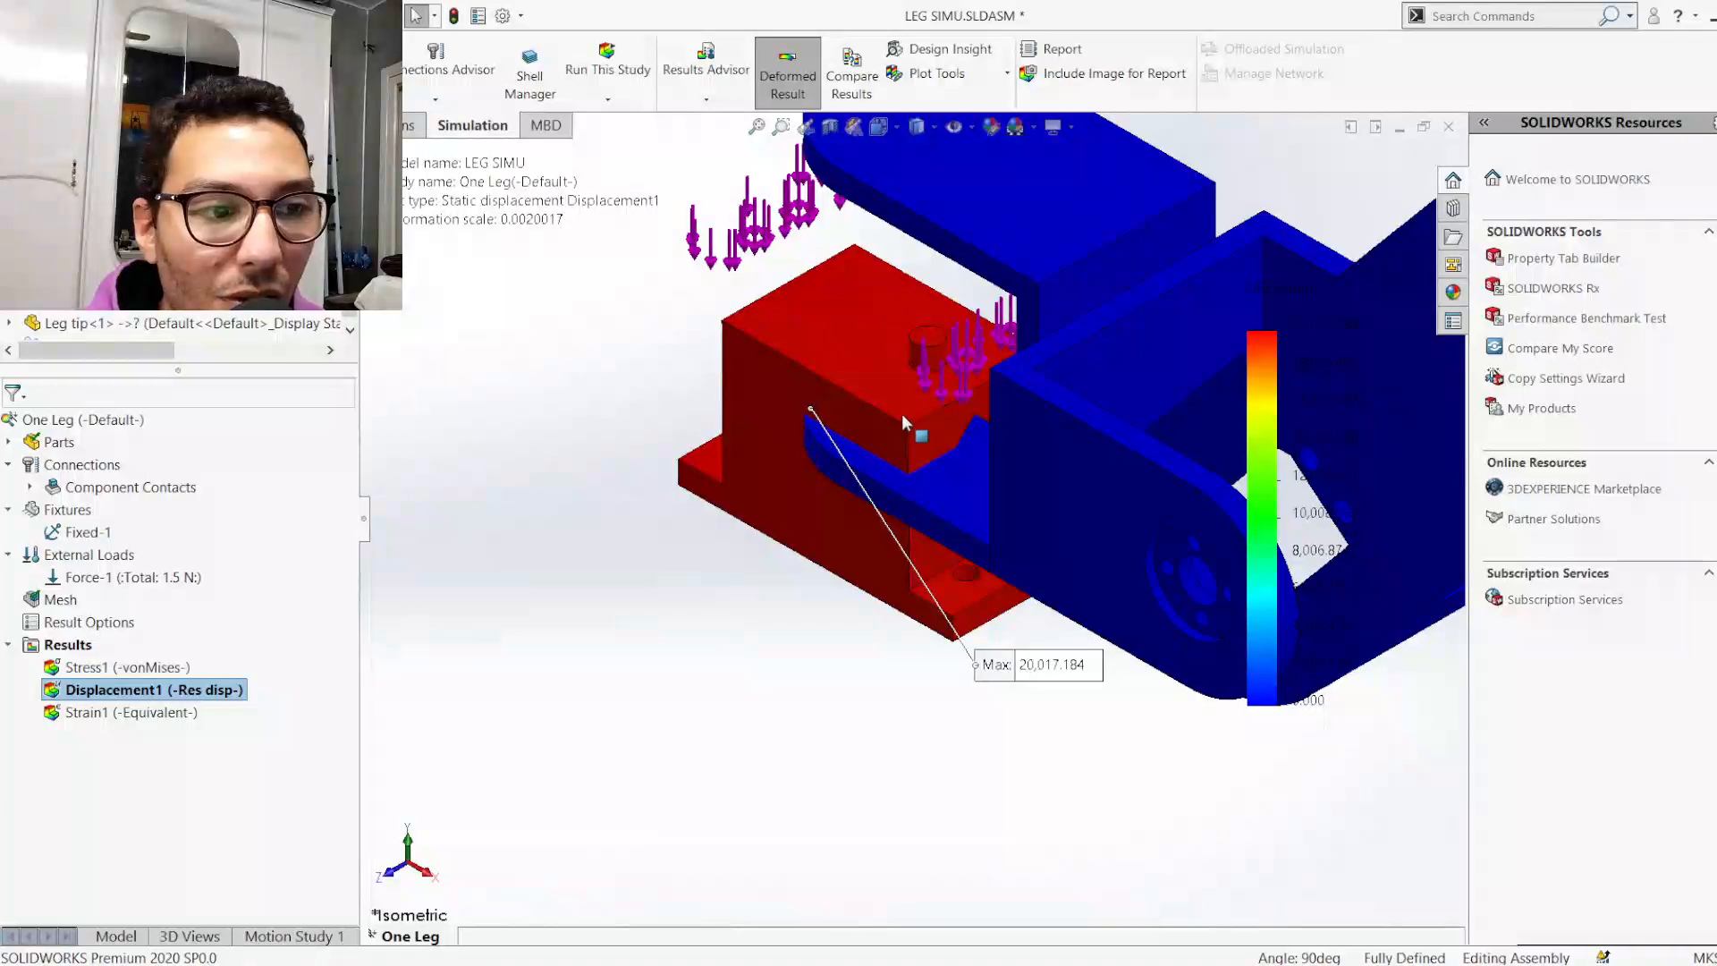
pyautogui.scroll(-3, 847, 431)
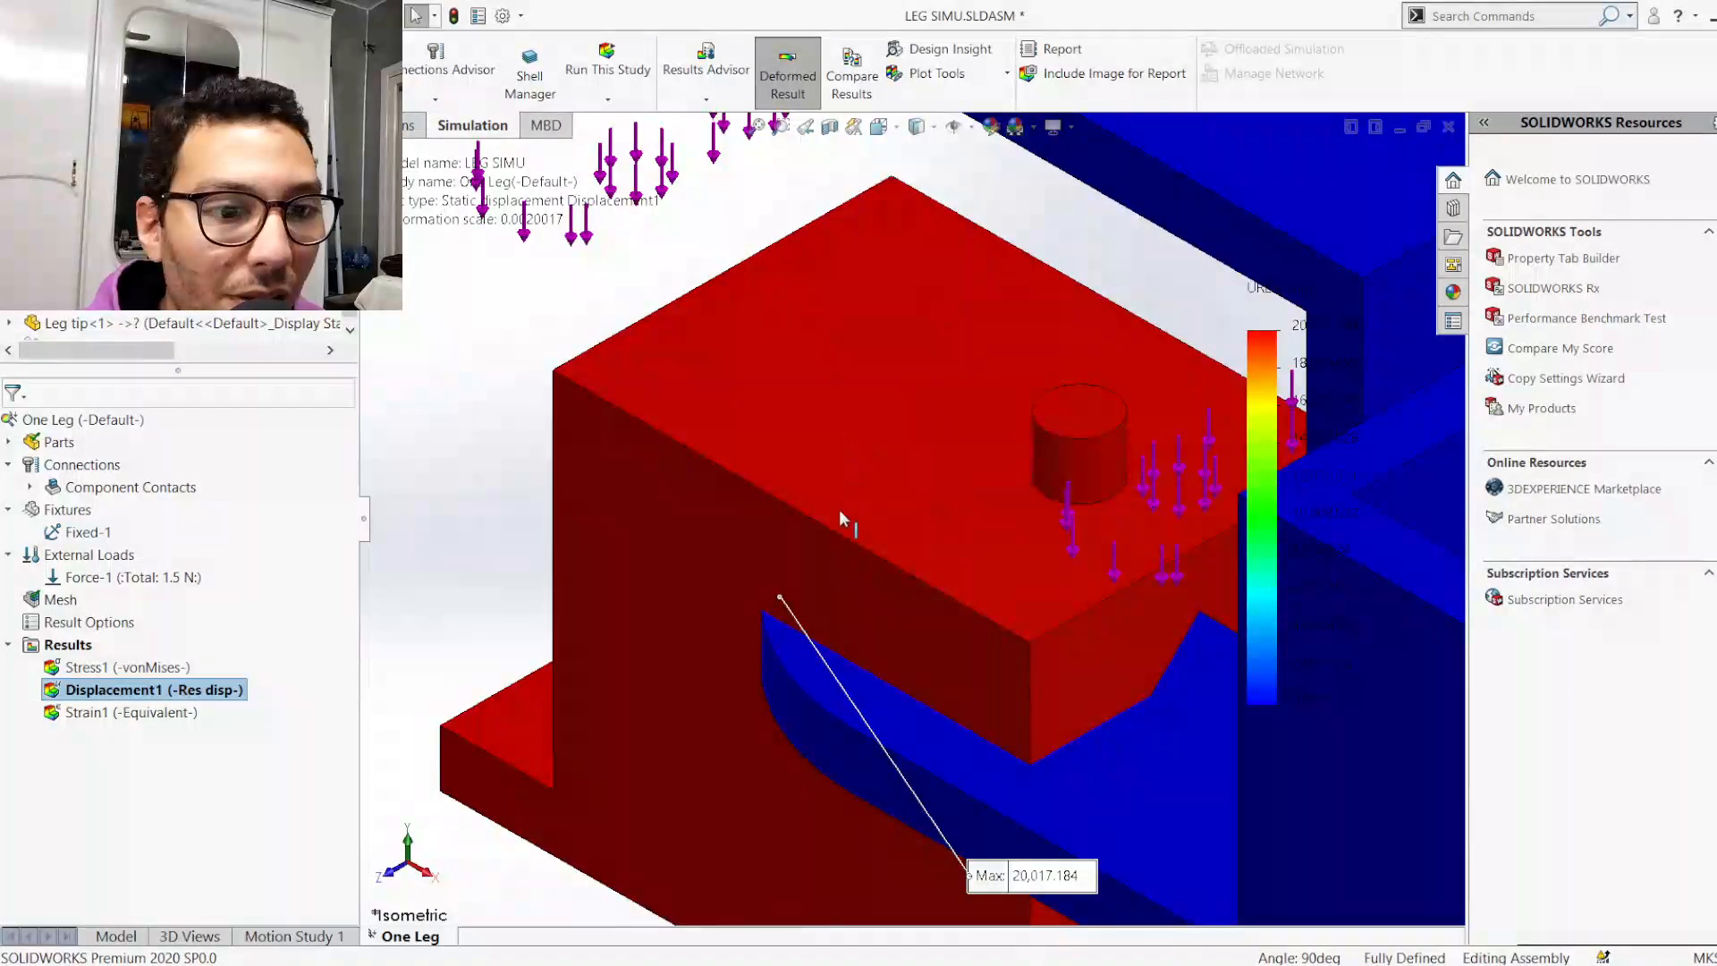
pyautogui.scroll(6, 839, 515)
pyautogui.scroll(1, 839, 514)
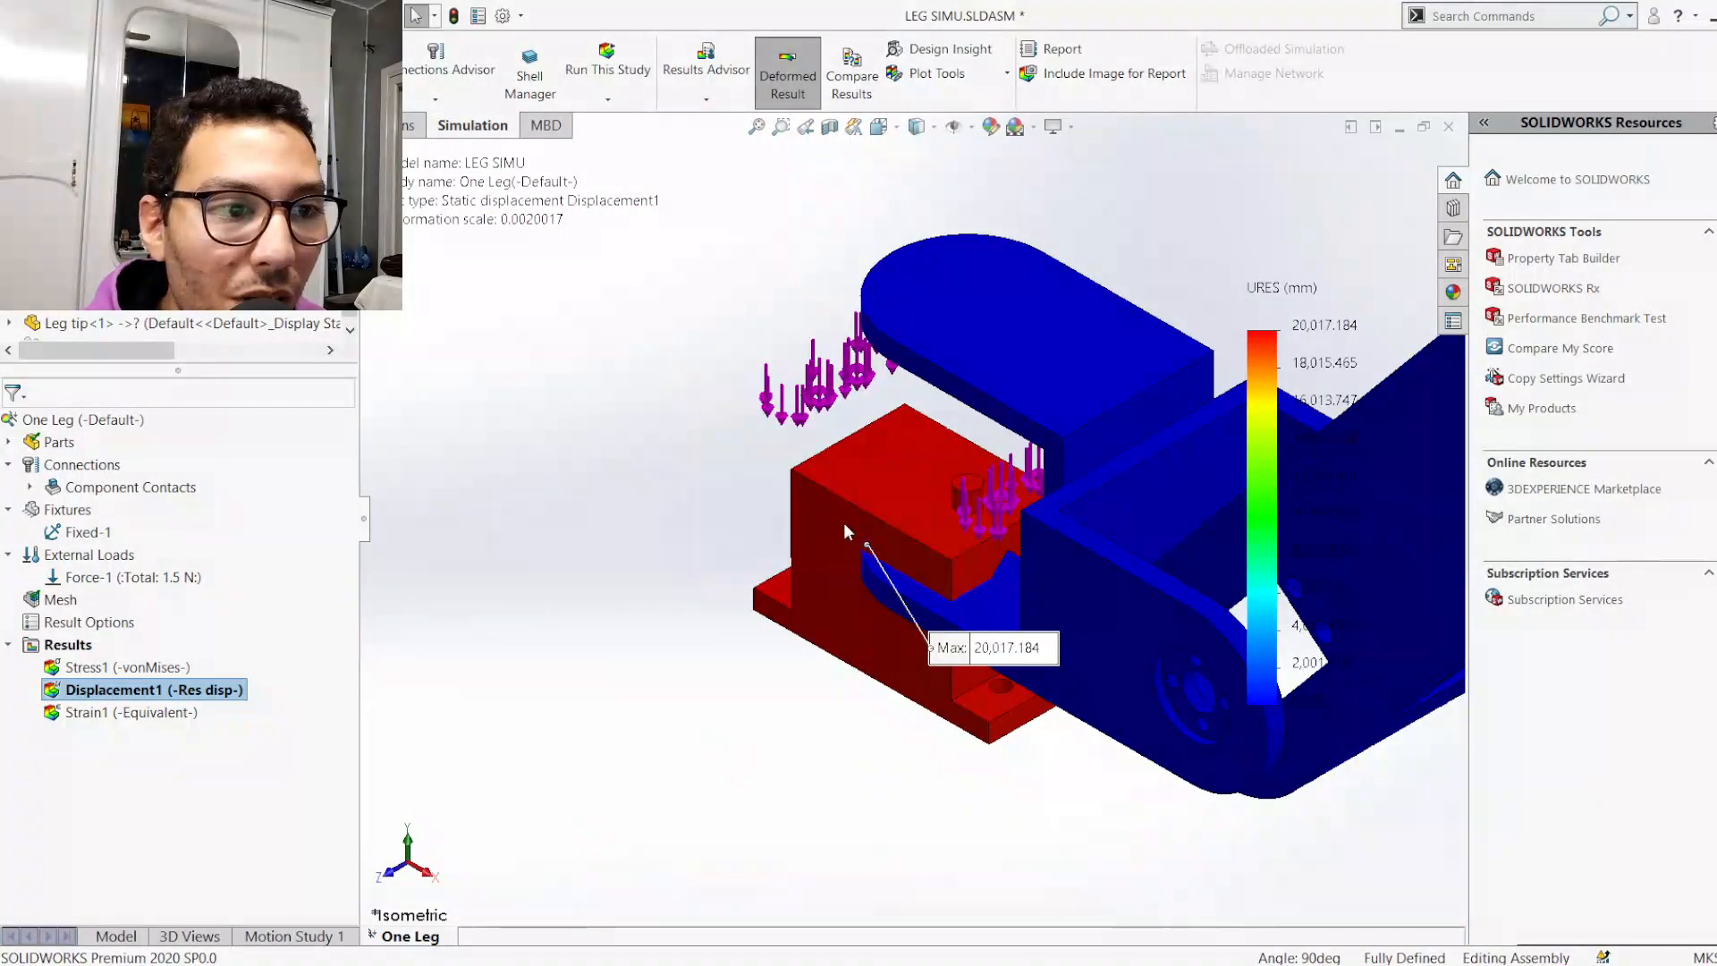
pyautogui.scroll(-1, 844, 525)
pyautogui.scroll(-3, 898, 562)
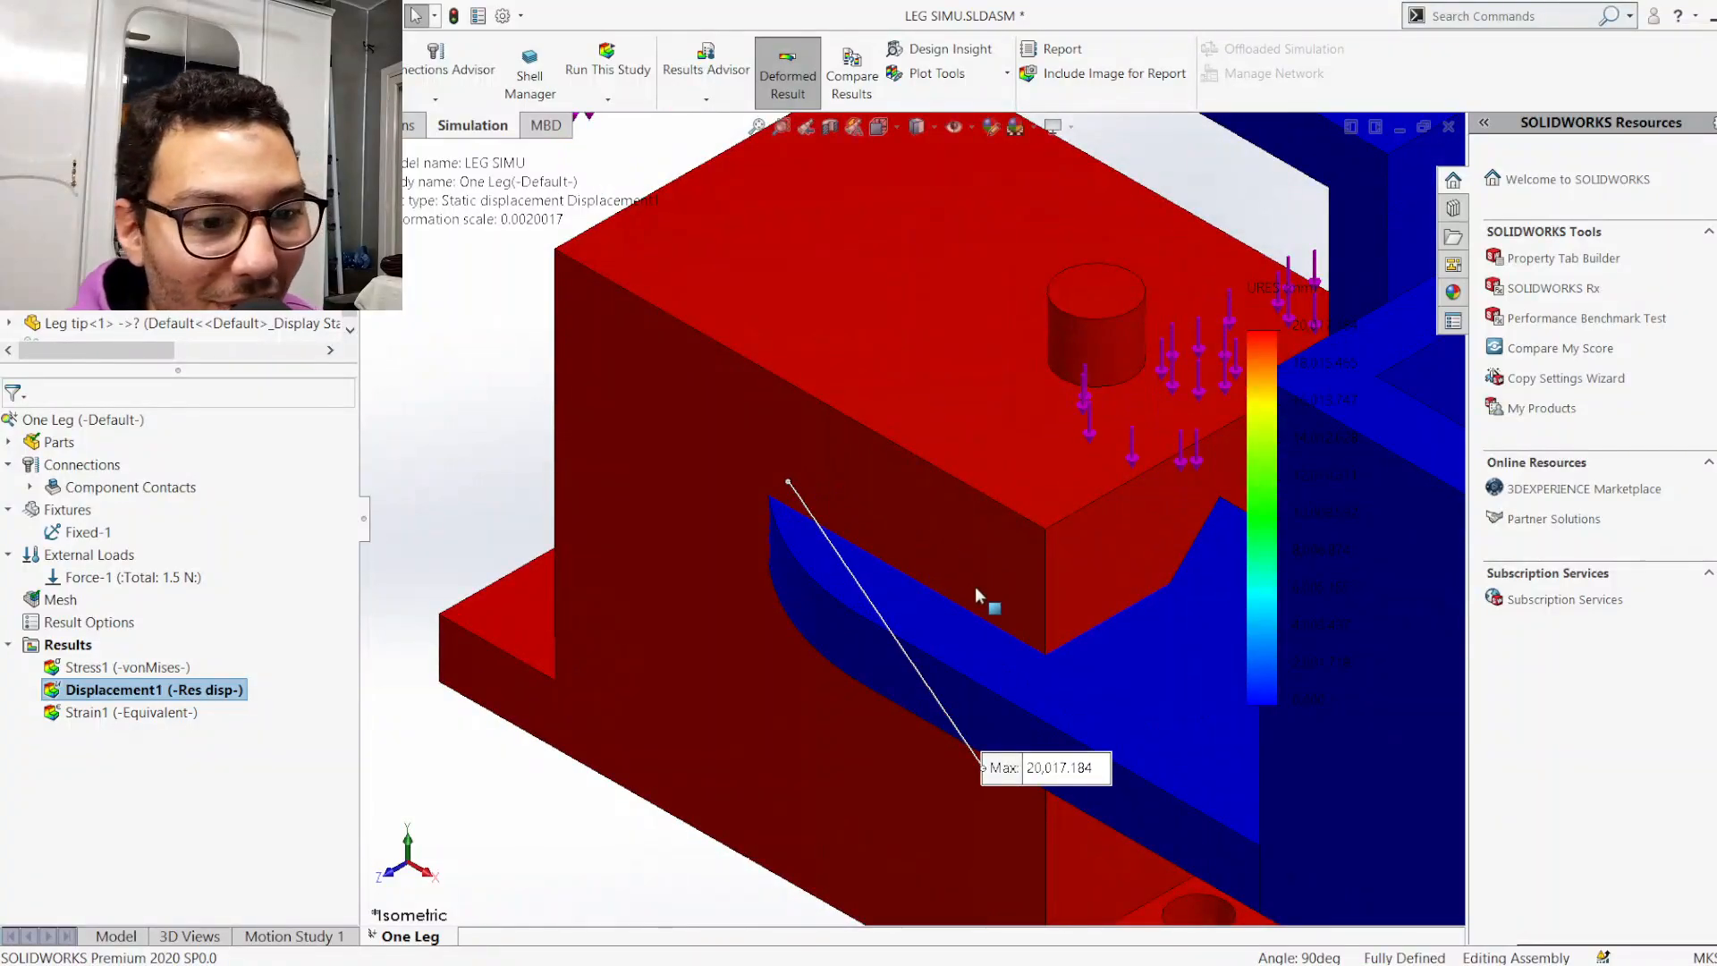
pyautogui.scroll(4, 978, 579)
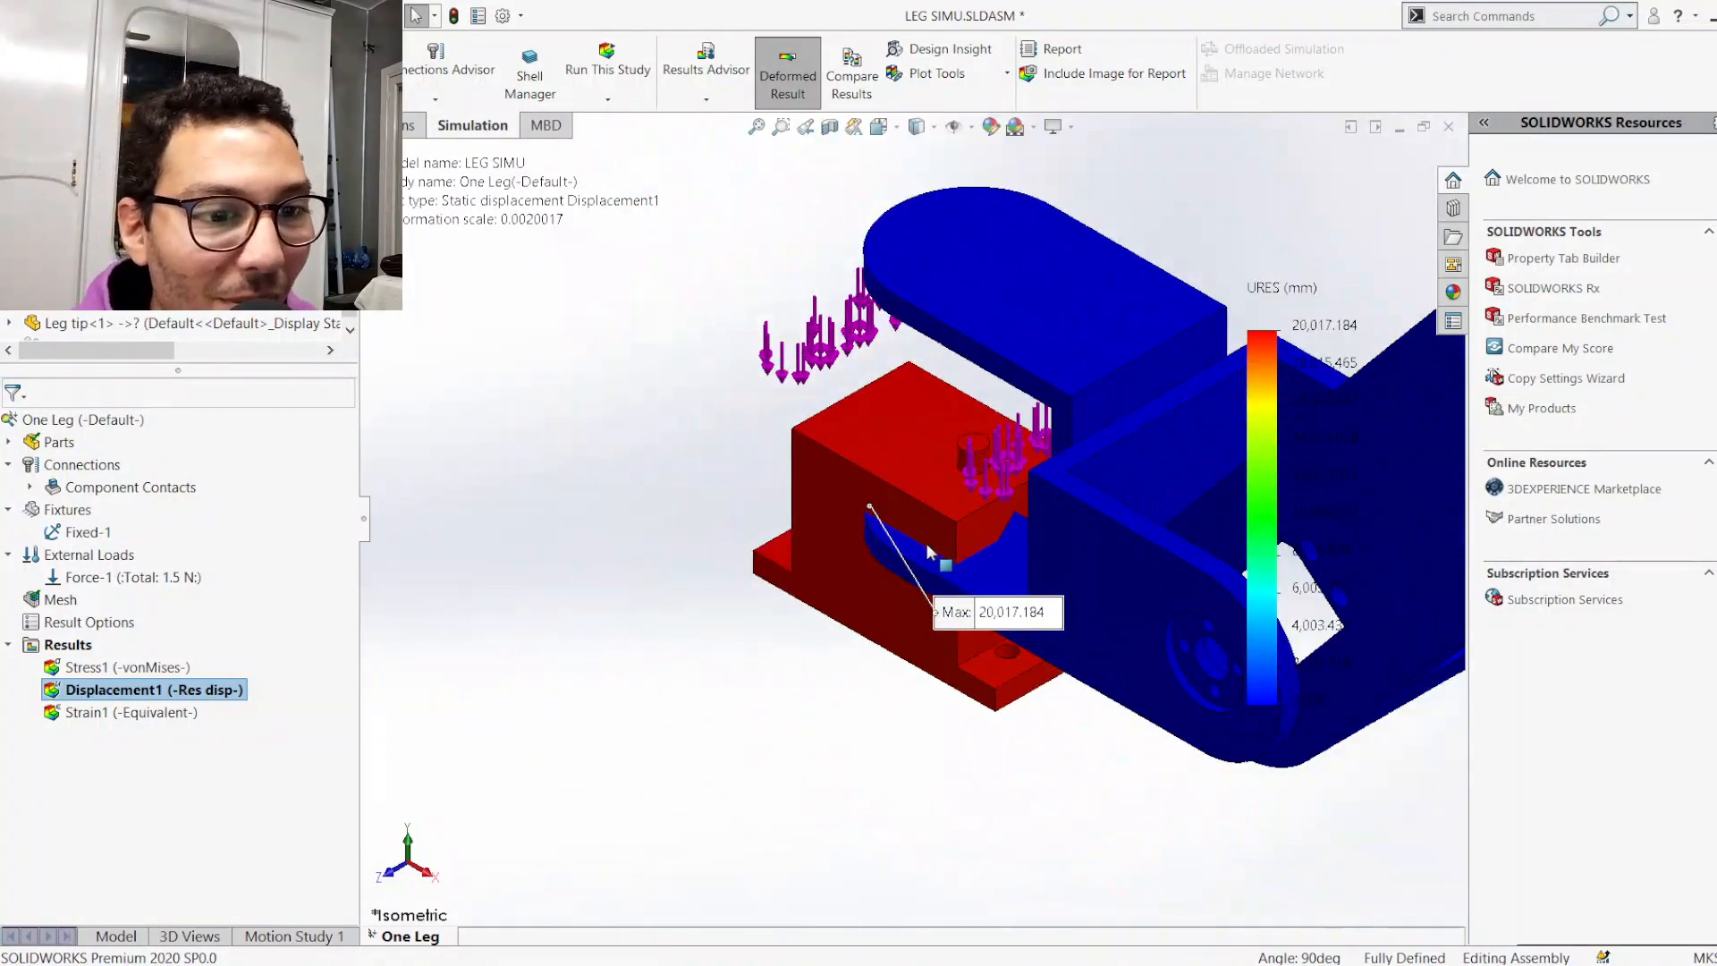
pyautogui.scroll(-1, 930, 548)
pyautogui.scroll(-2, 948, 412)
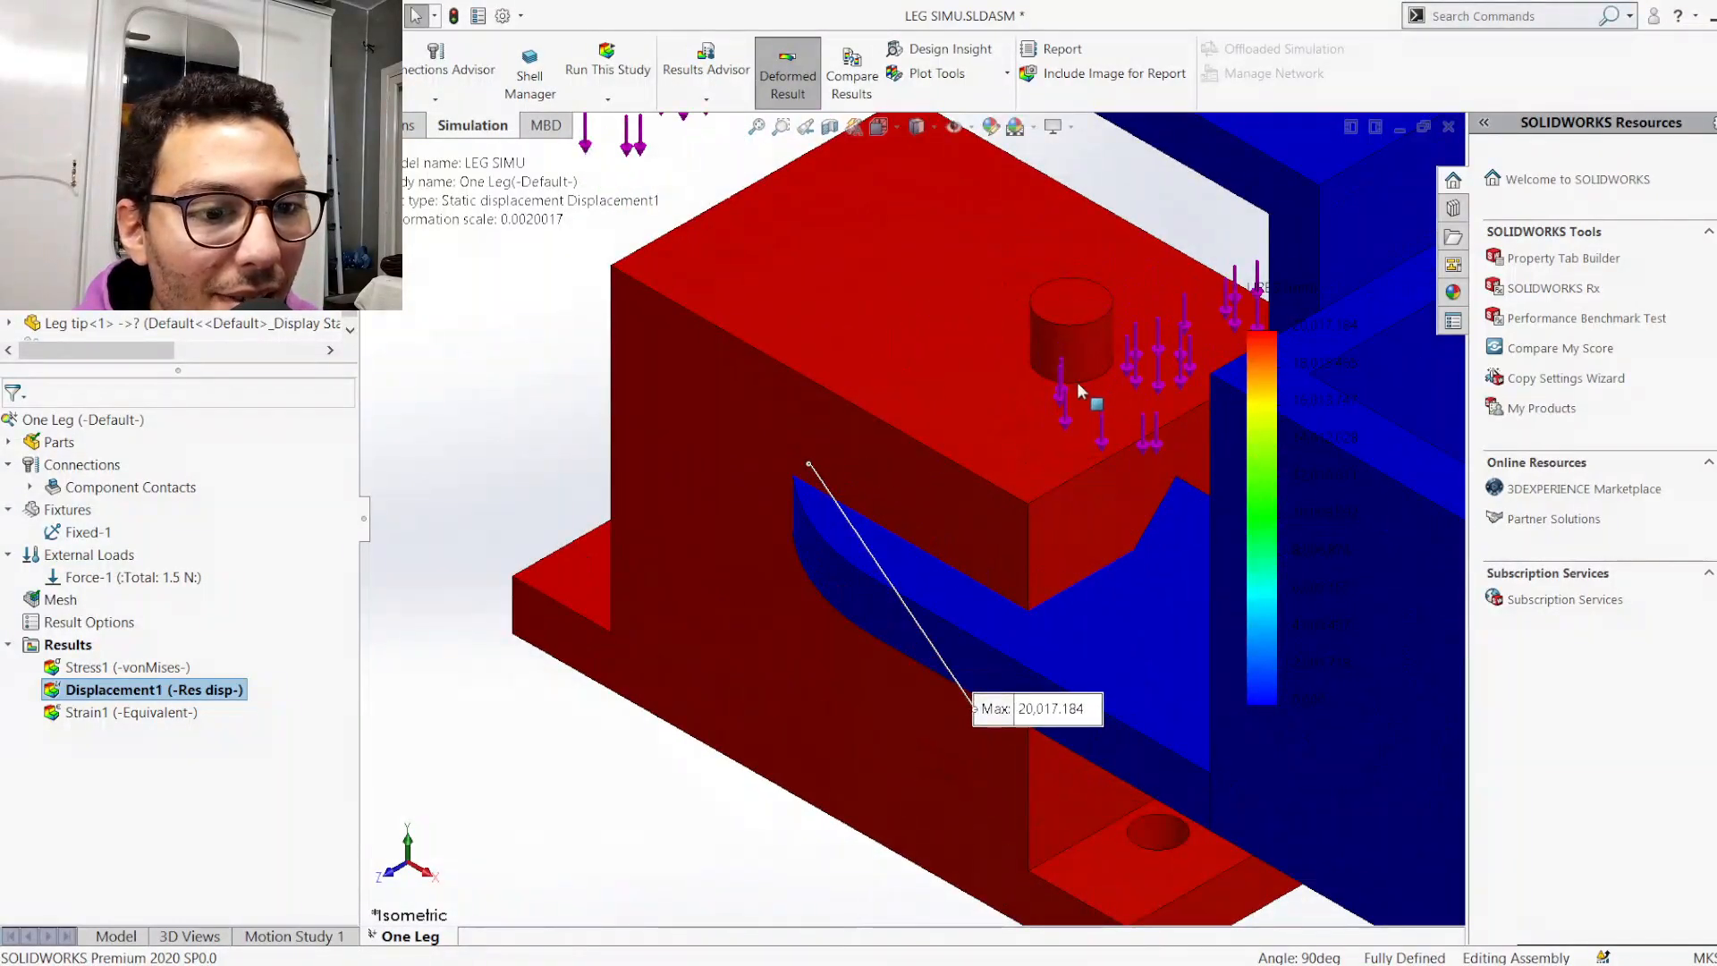
pyautogui.scroll(5, 1076, 427)
pyautogui.scroll(-2, 1120, 529)
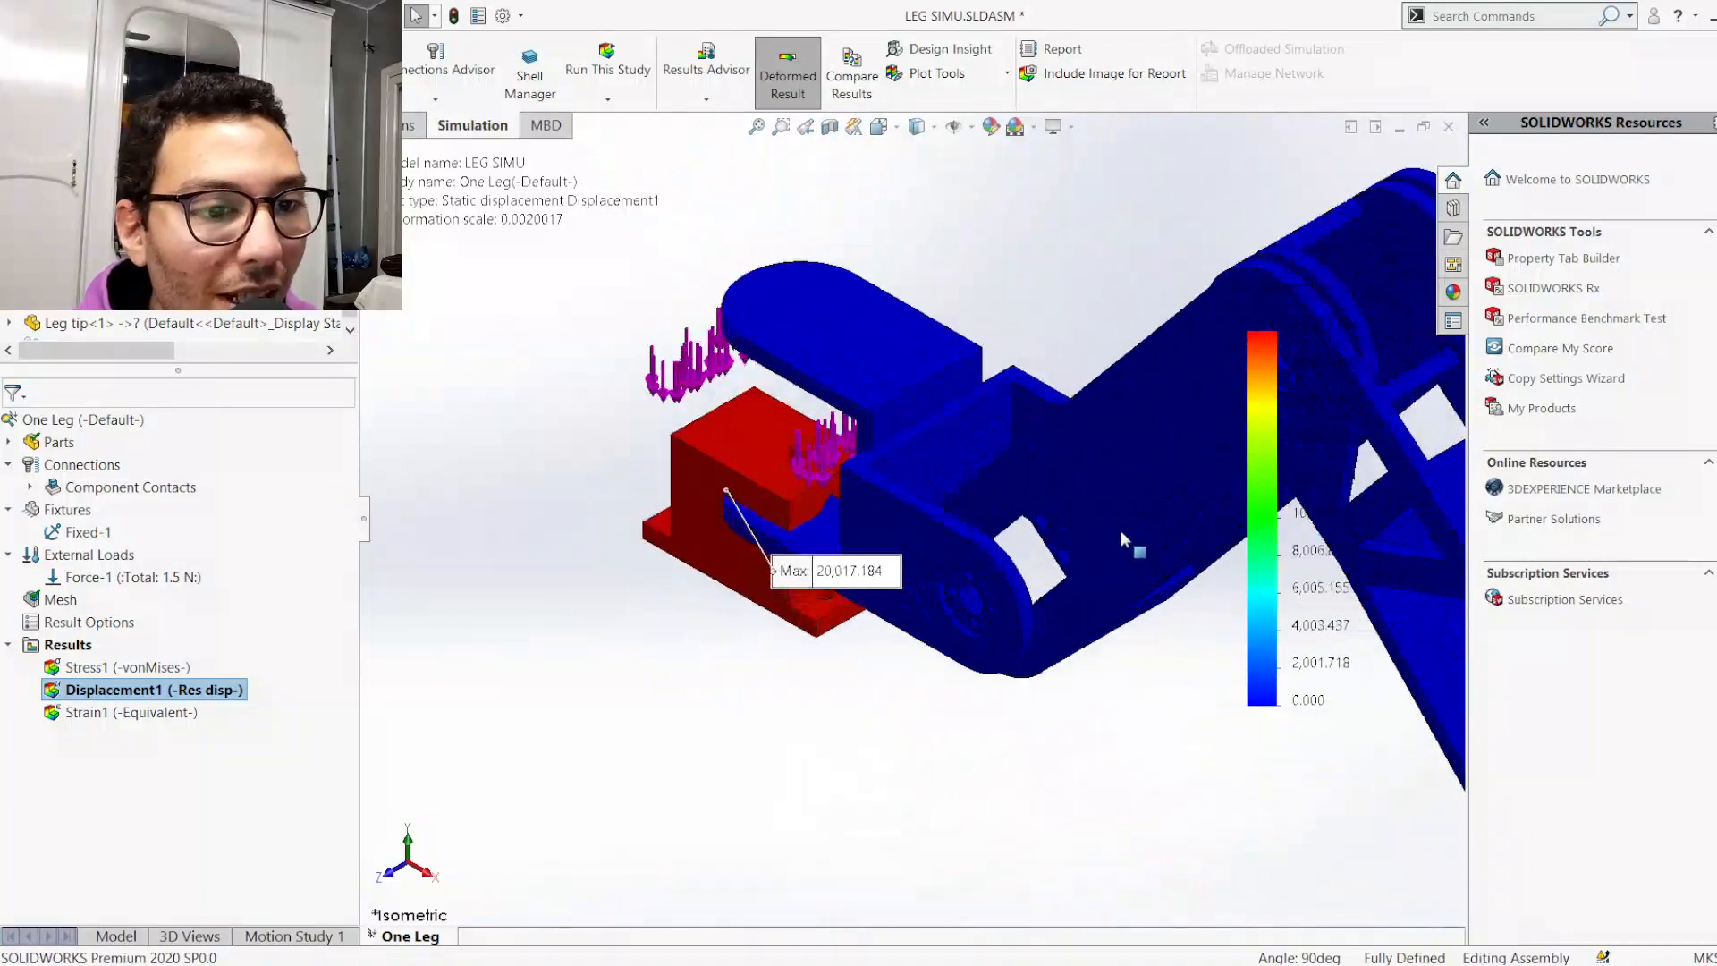
pyautogui.scroll(-3, 783, 393)
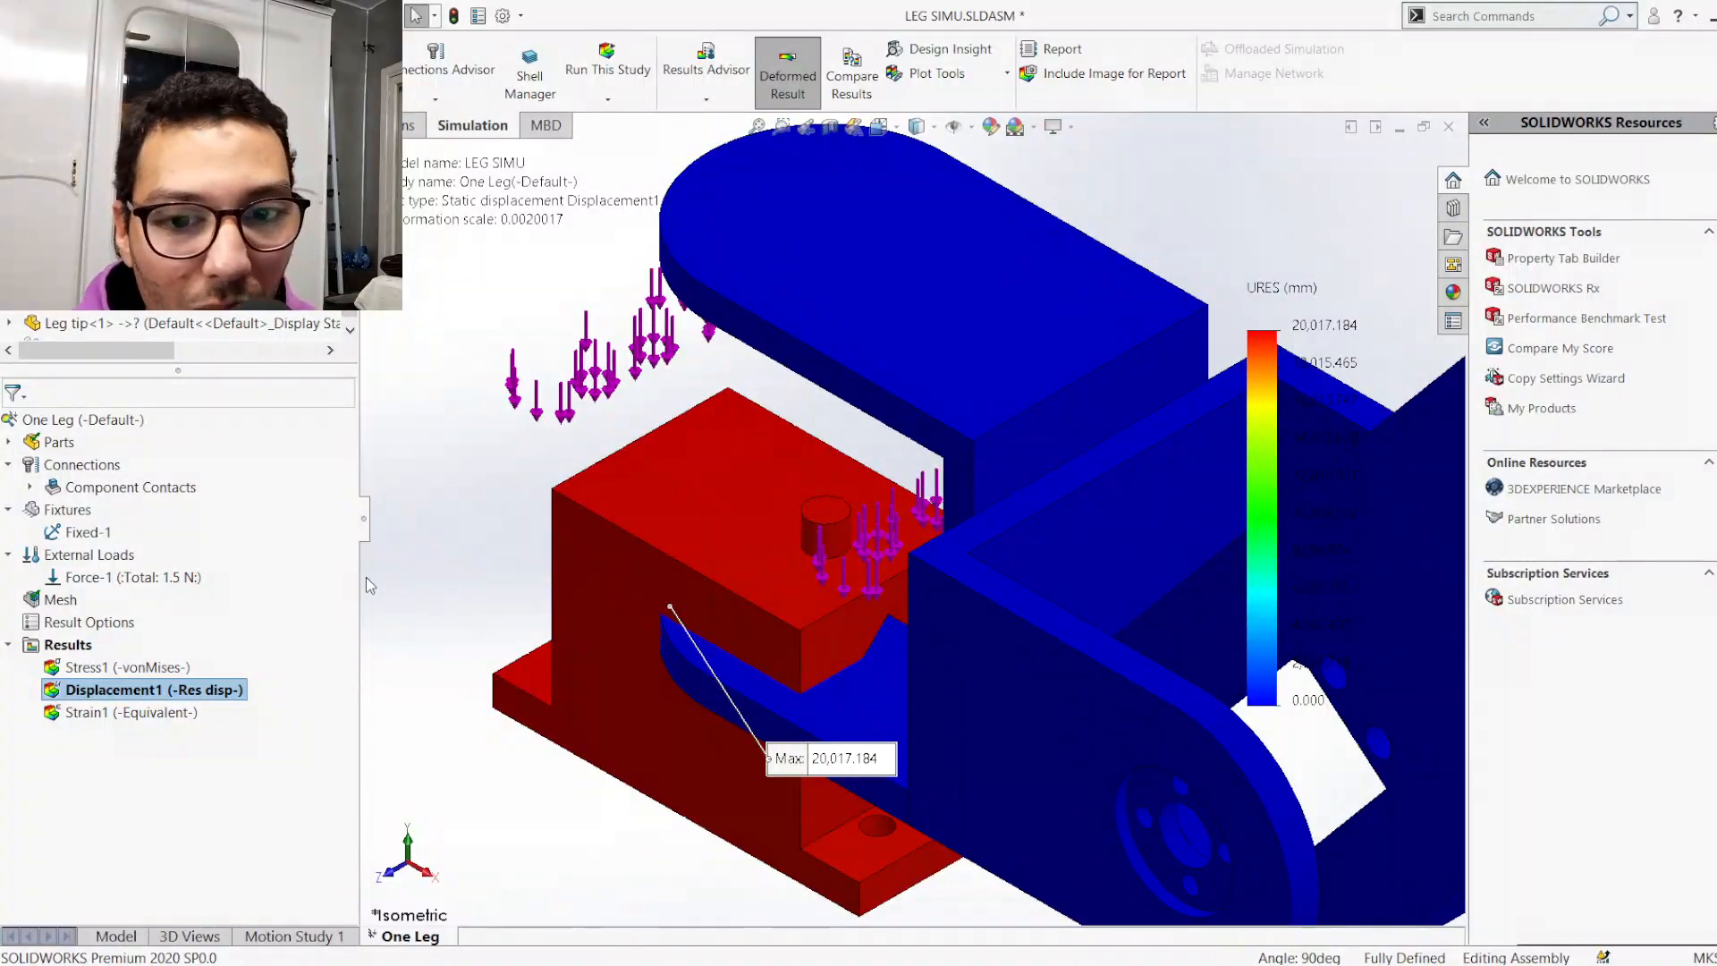
# Show the maximum annotation on the equivalent strain plot and set its number format to floating
pyautogui.click(108, 715)
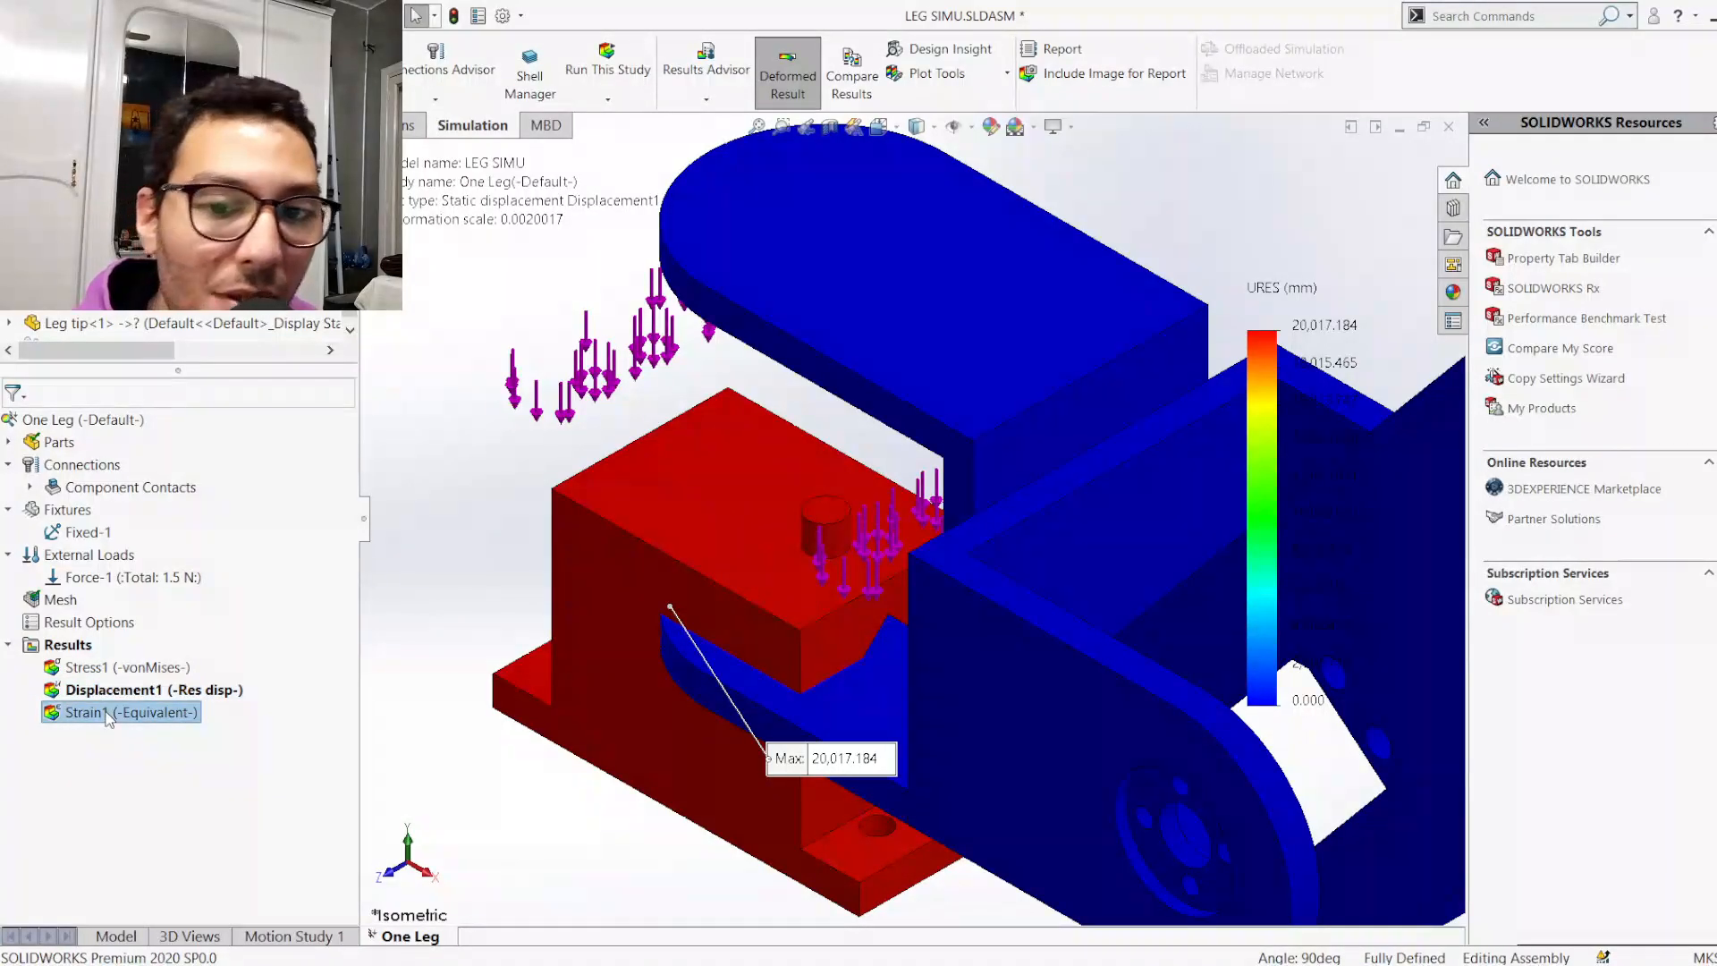
pyautogui.click(135, 806)
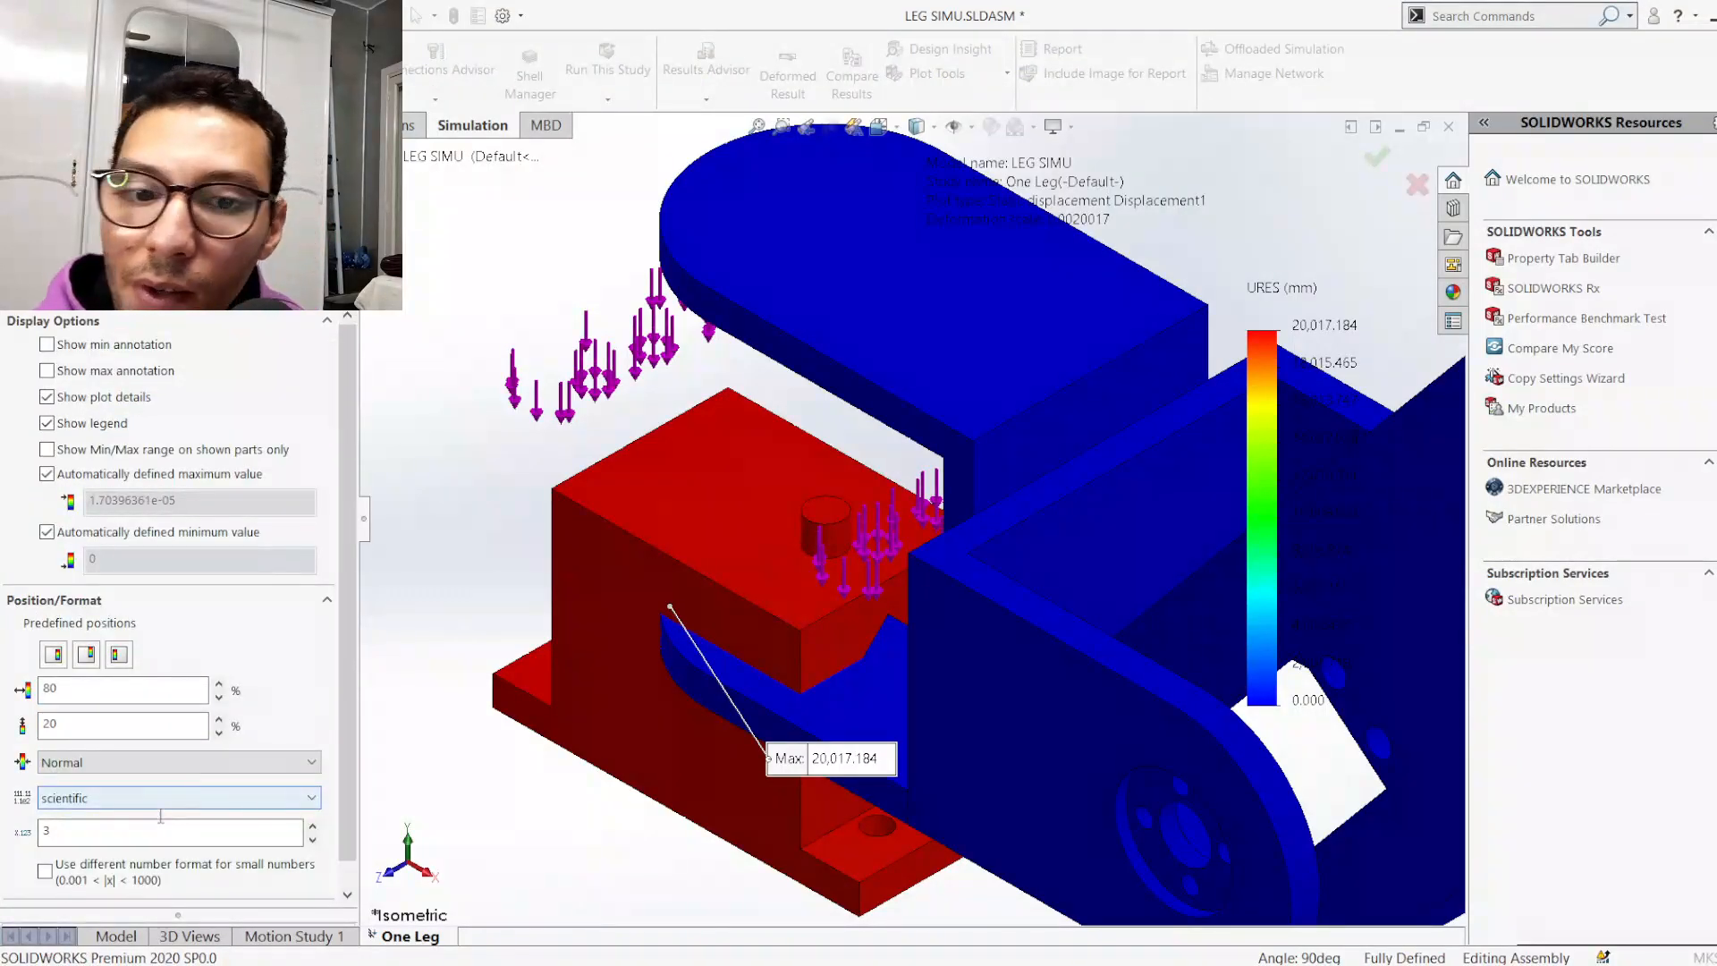
pyautogui.click(133, 803)
pyautogui.click(90, 835)
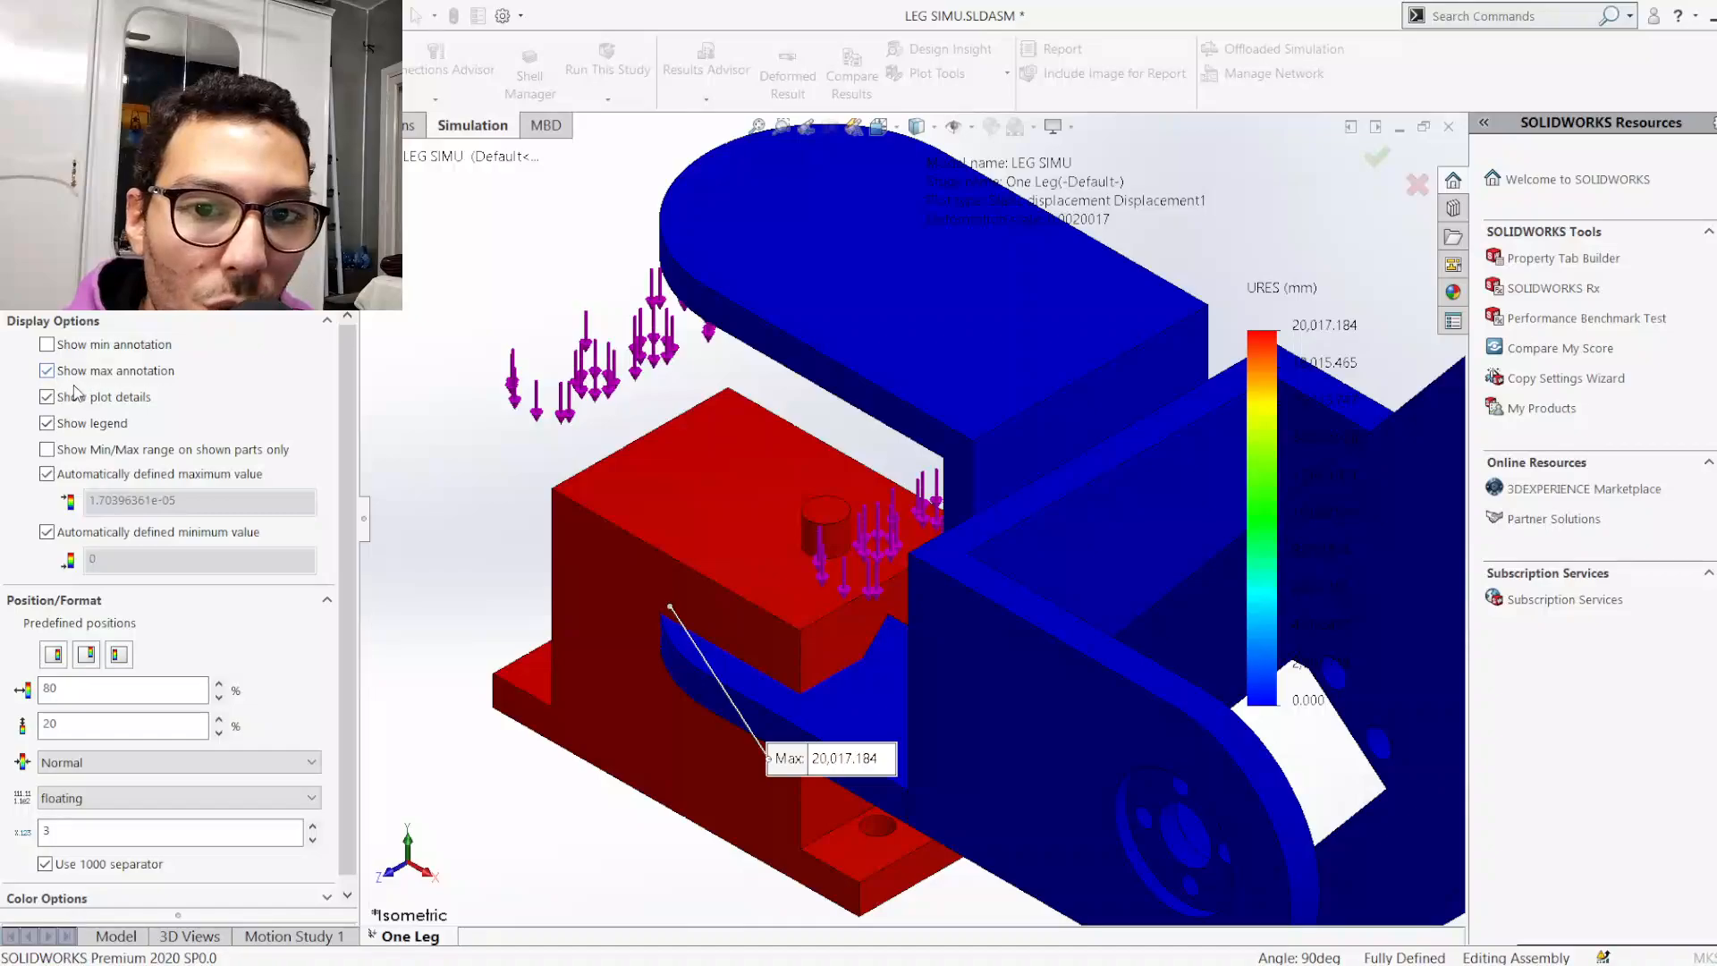
pyautogui.click(57, 282)
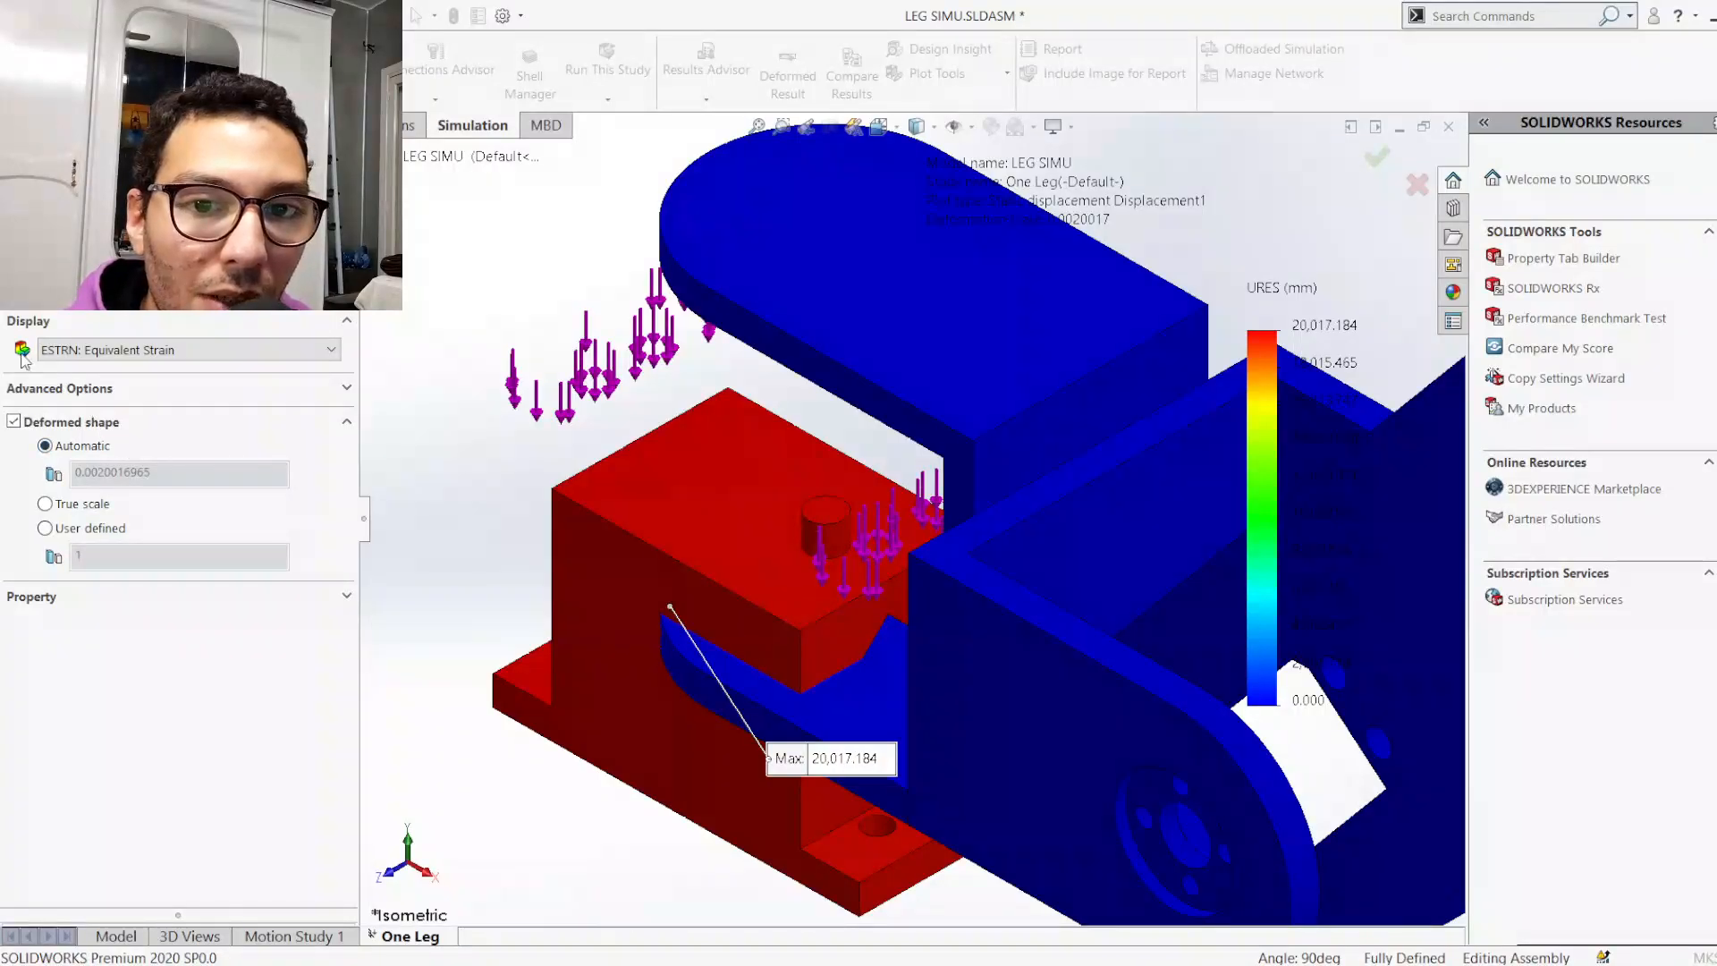
pyautogui.click(43, 213)
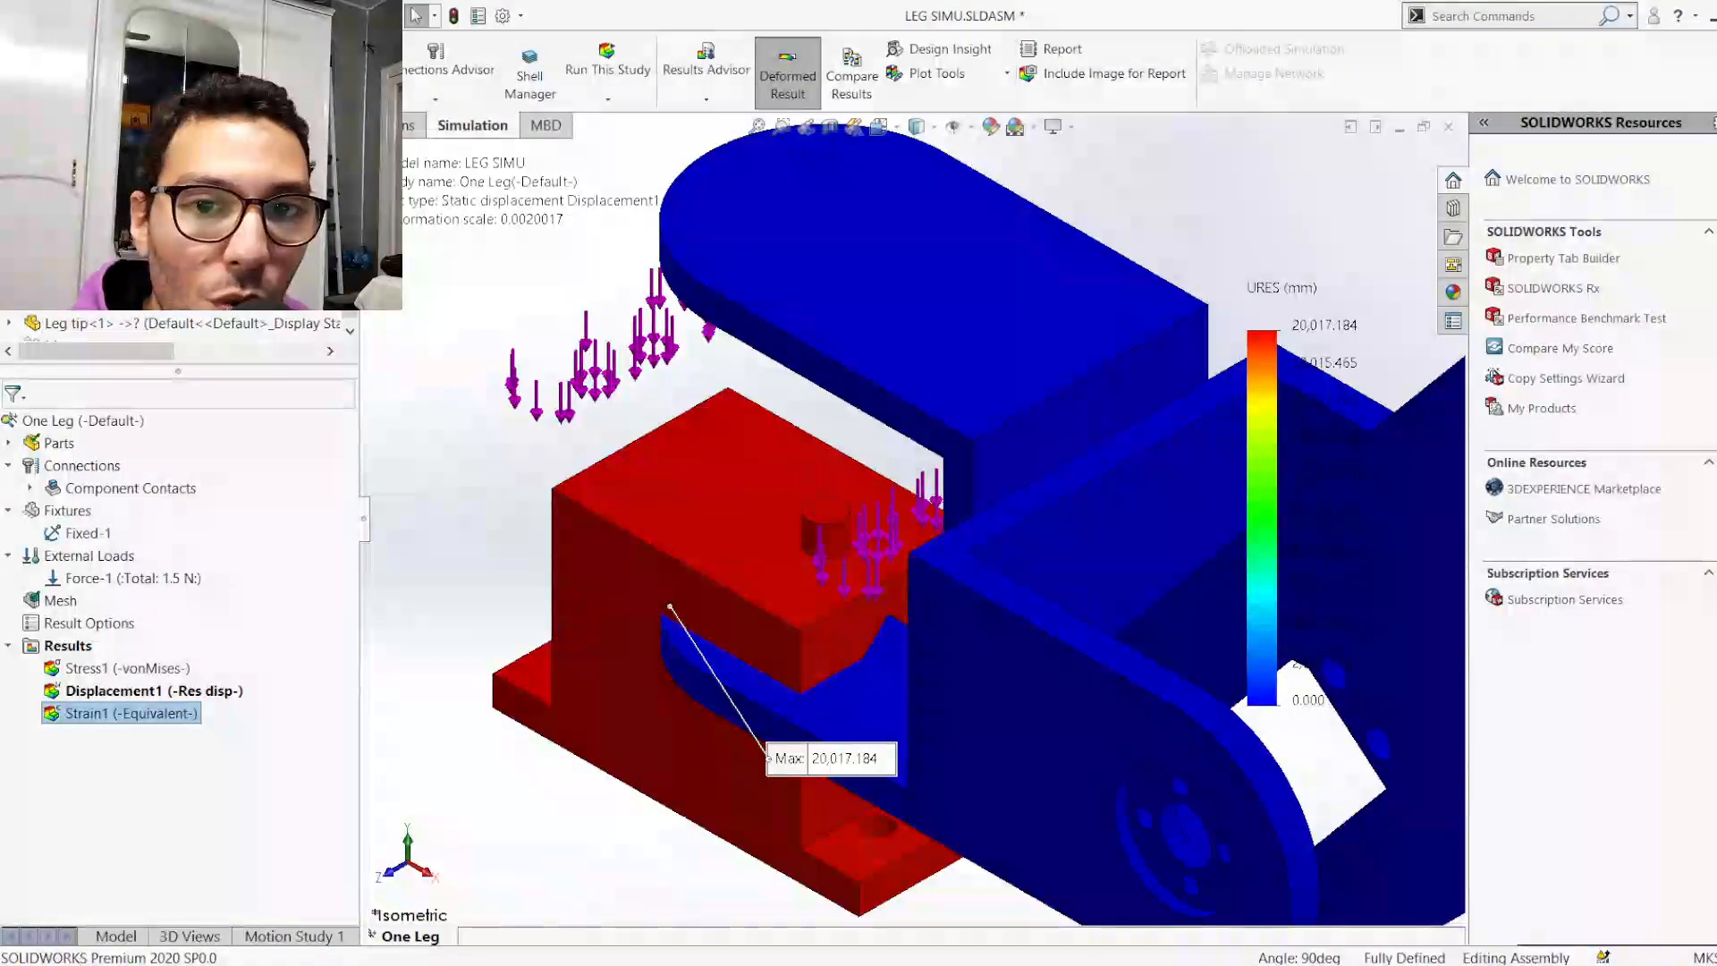
pyautogui.click(168, 792)
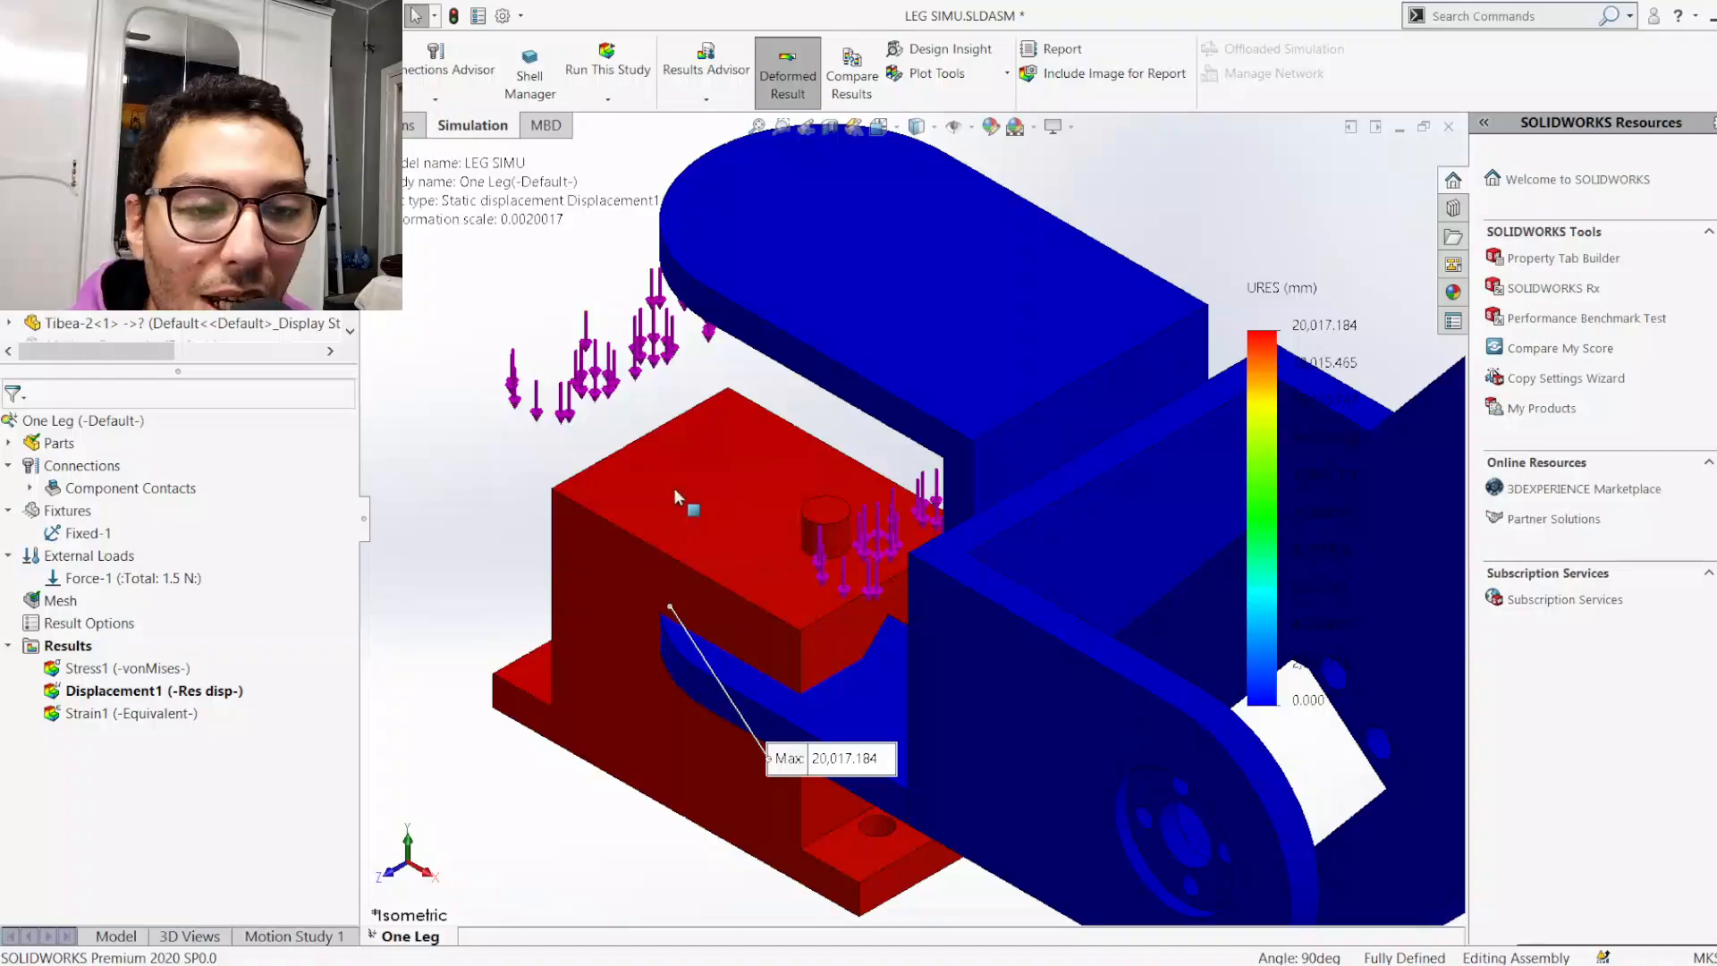
# Add a factor of safety plot to the results for all bodies using the Automatic failure criterion
pyautogui.scroll(10, 707, 486)
pyautogui.scroll(-1, 1043, 556)
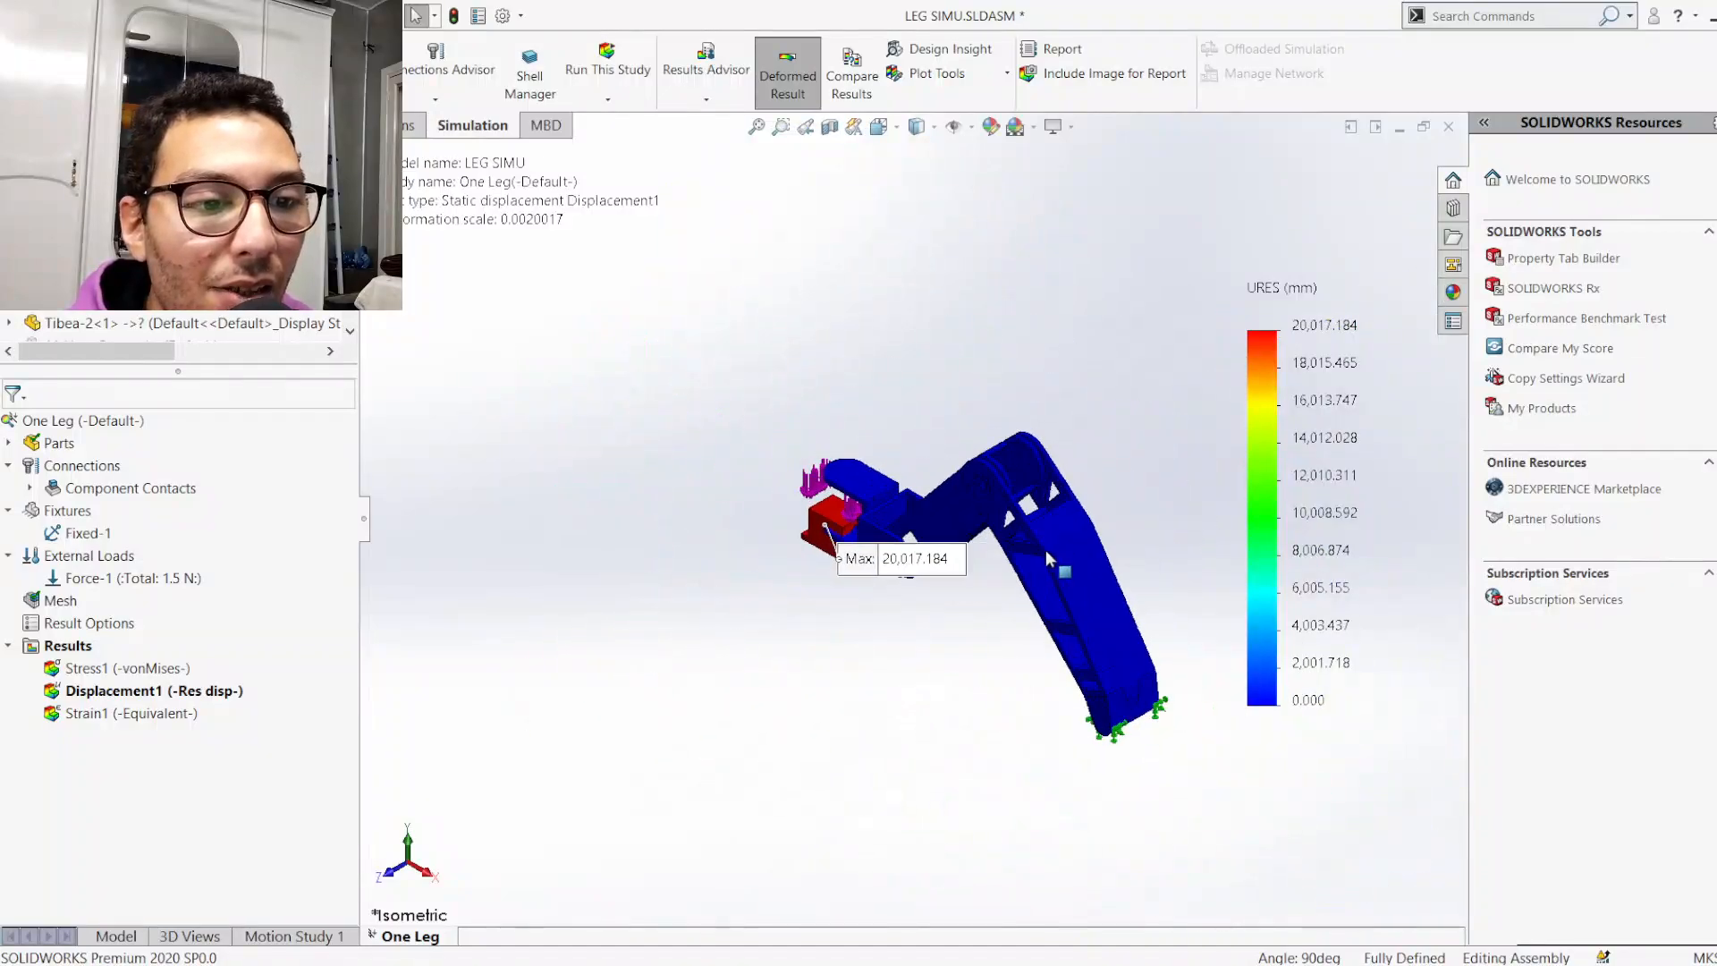
pyautogui.scroll(-1, 1046, 545)
pyautogui.scroll(1, 956, 748)
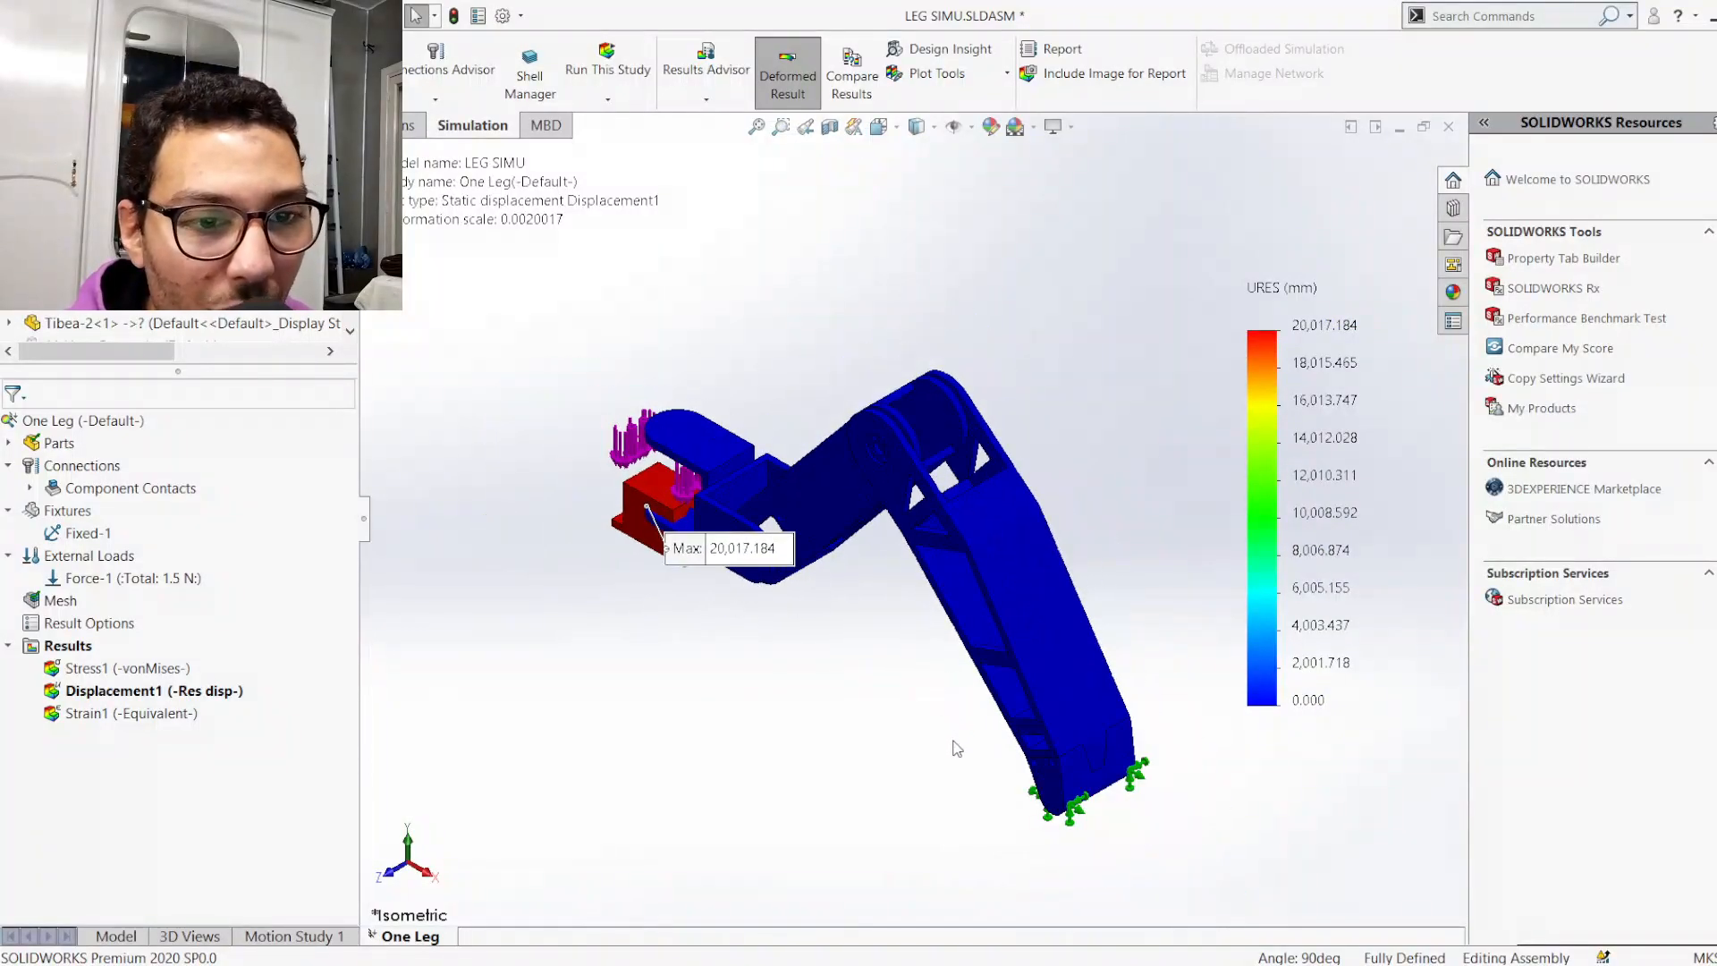
pyautogui.scroll(-1, 959, 769)
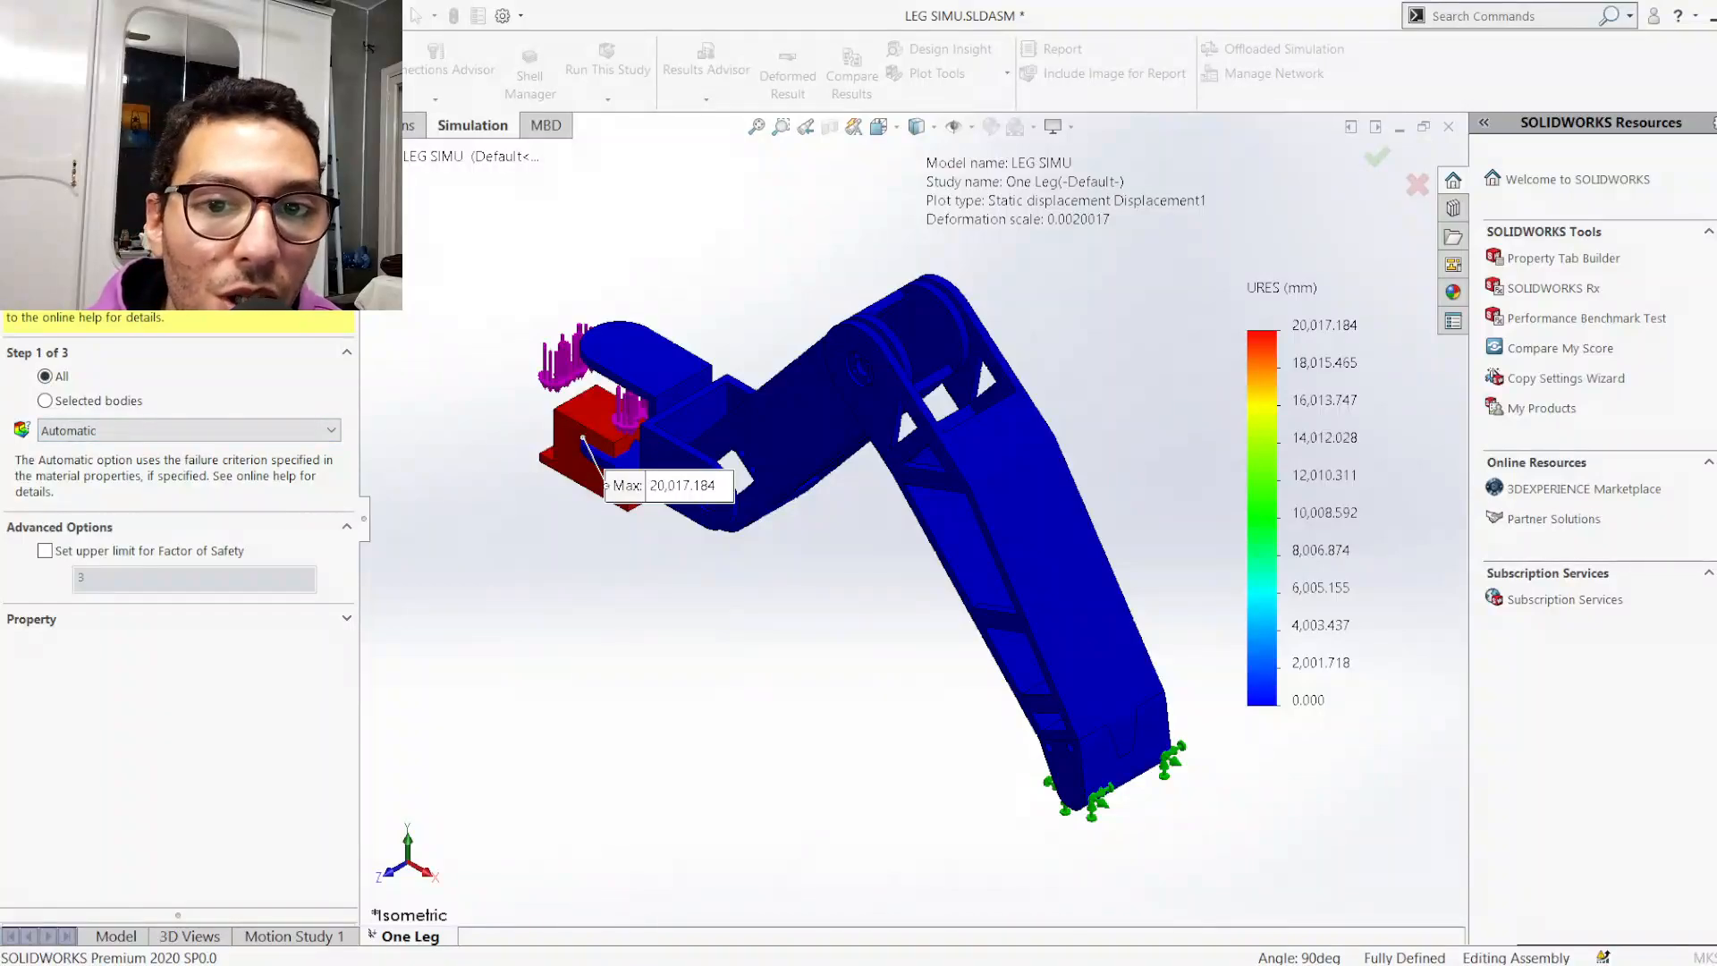
pyautogui.press('Return')
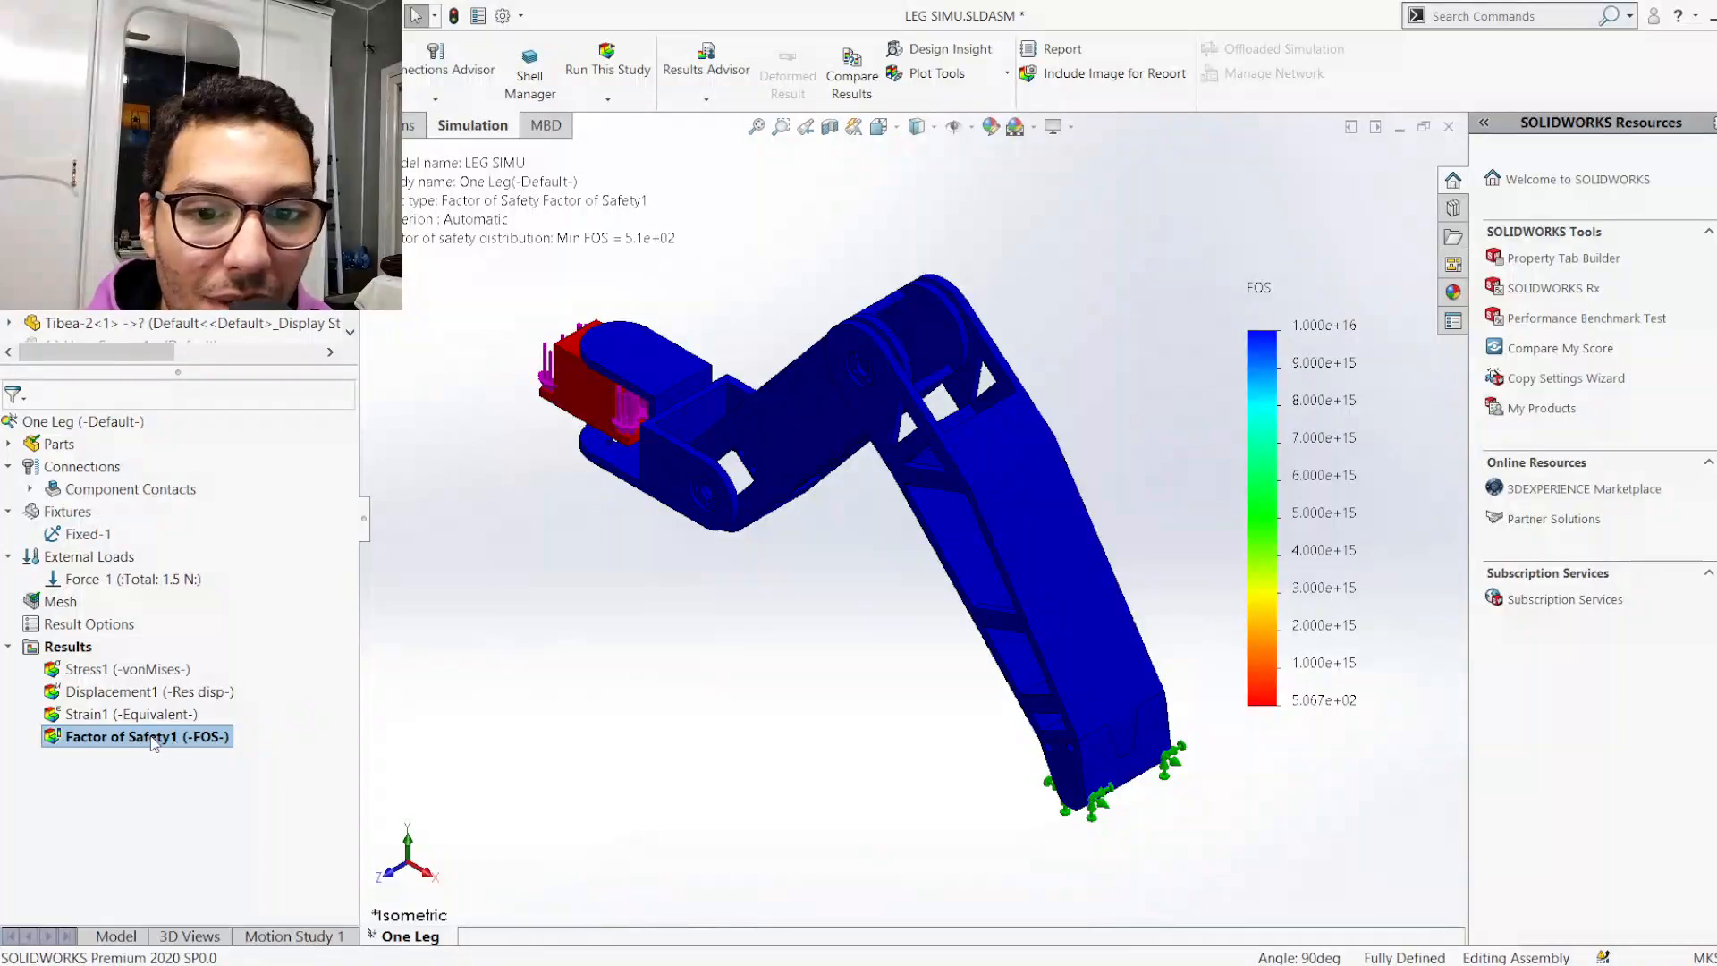
# Set the factor of safety plot's number format to floating and show its minimum annotation
pyautogui.click(211, 408)
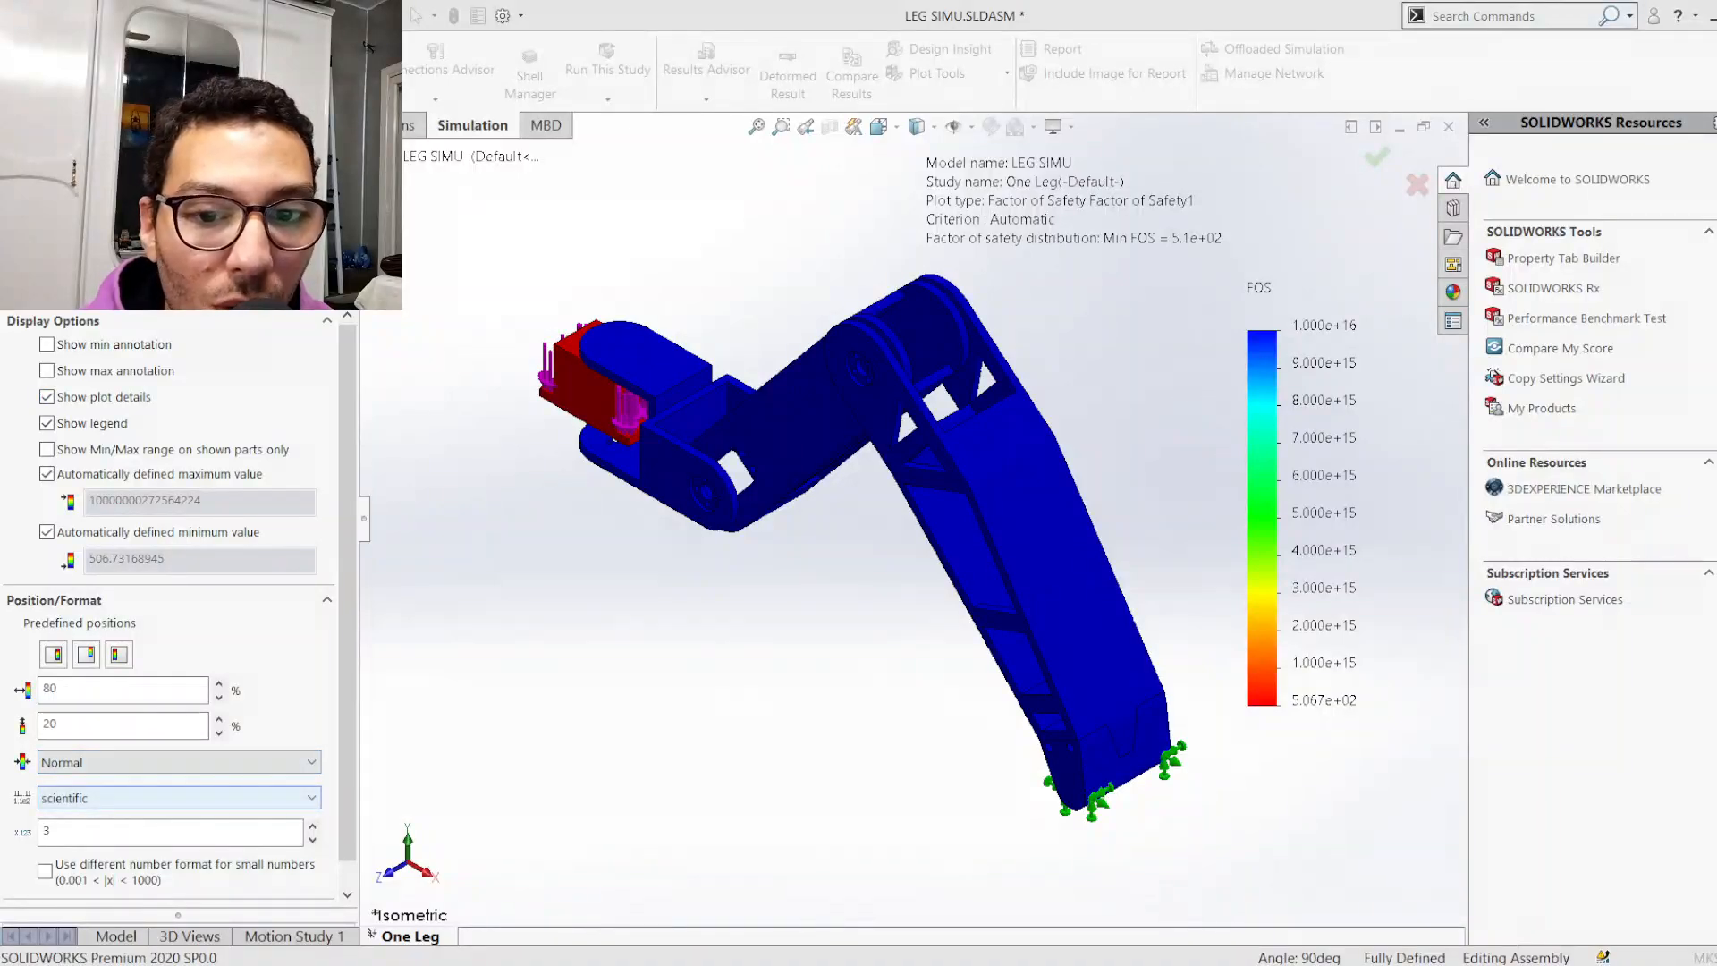
pyautogui.click(93, 793)
pyautogui.click(72, 835)
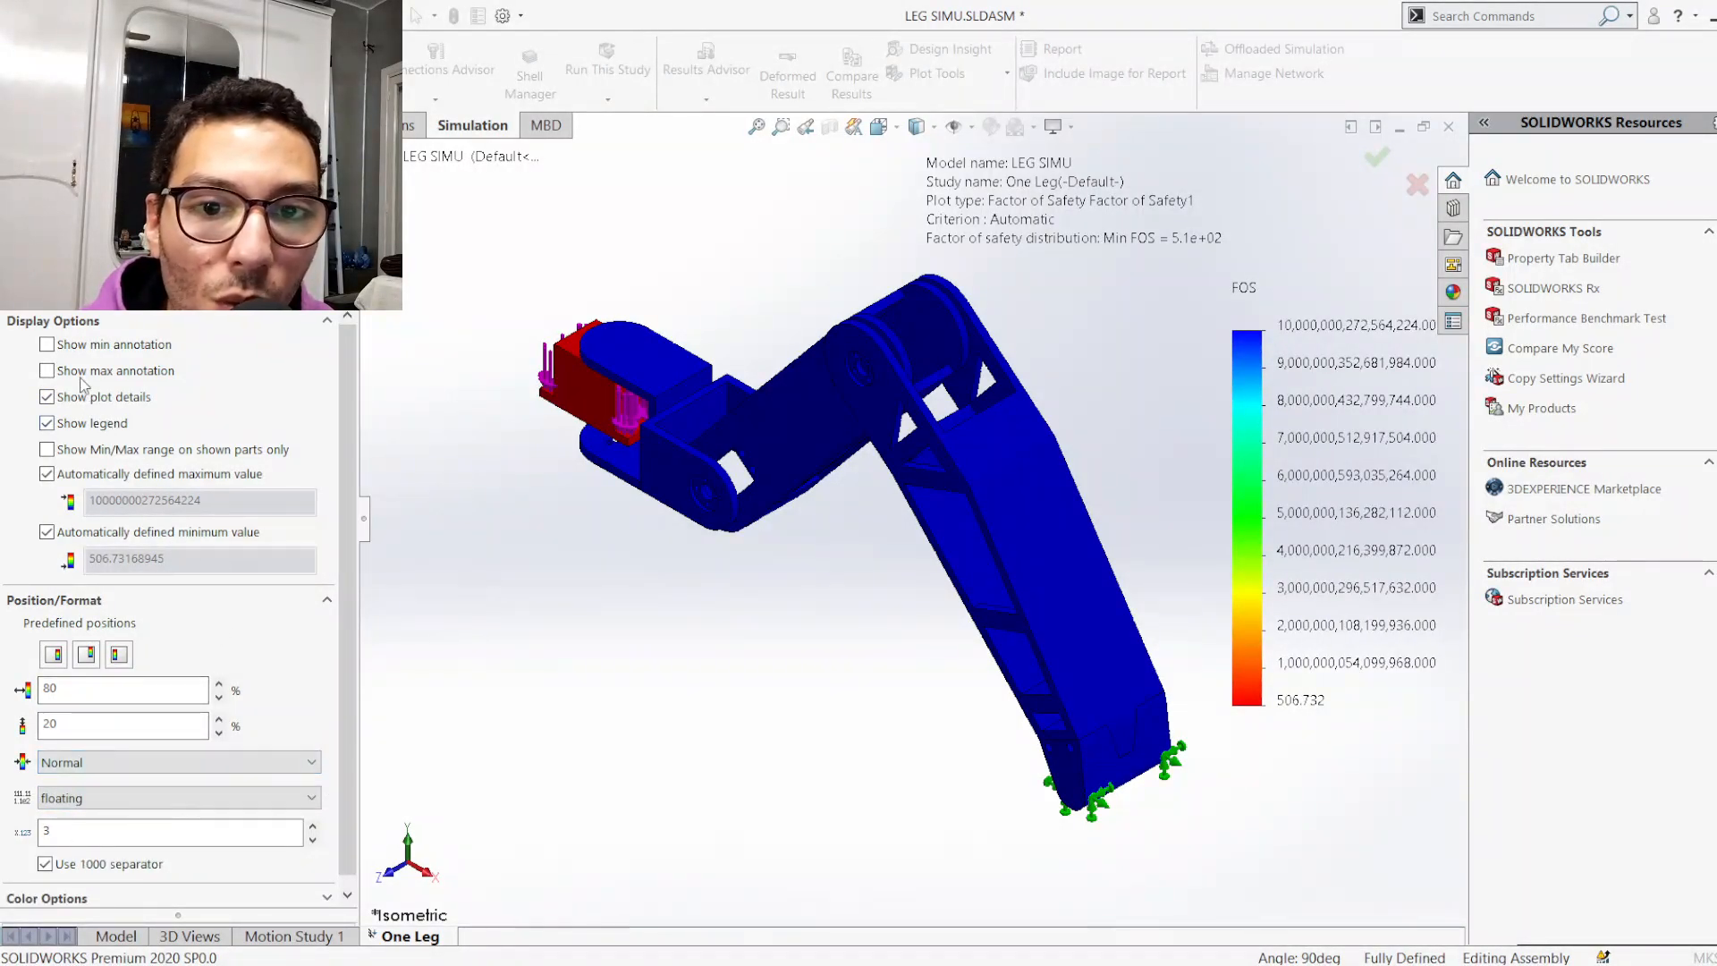
pyautogui.click(97, 348)
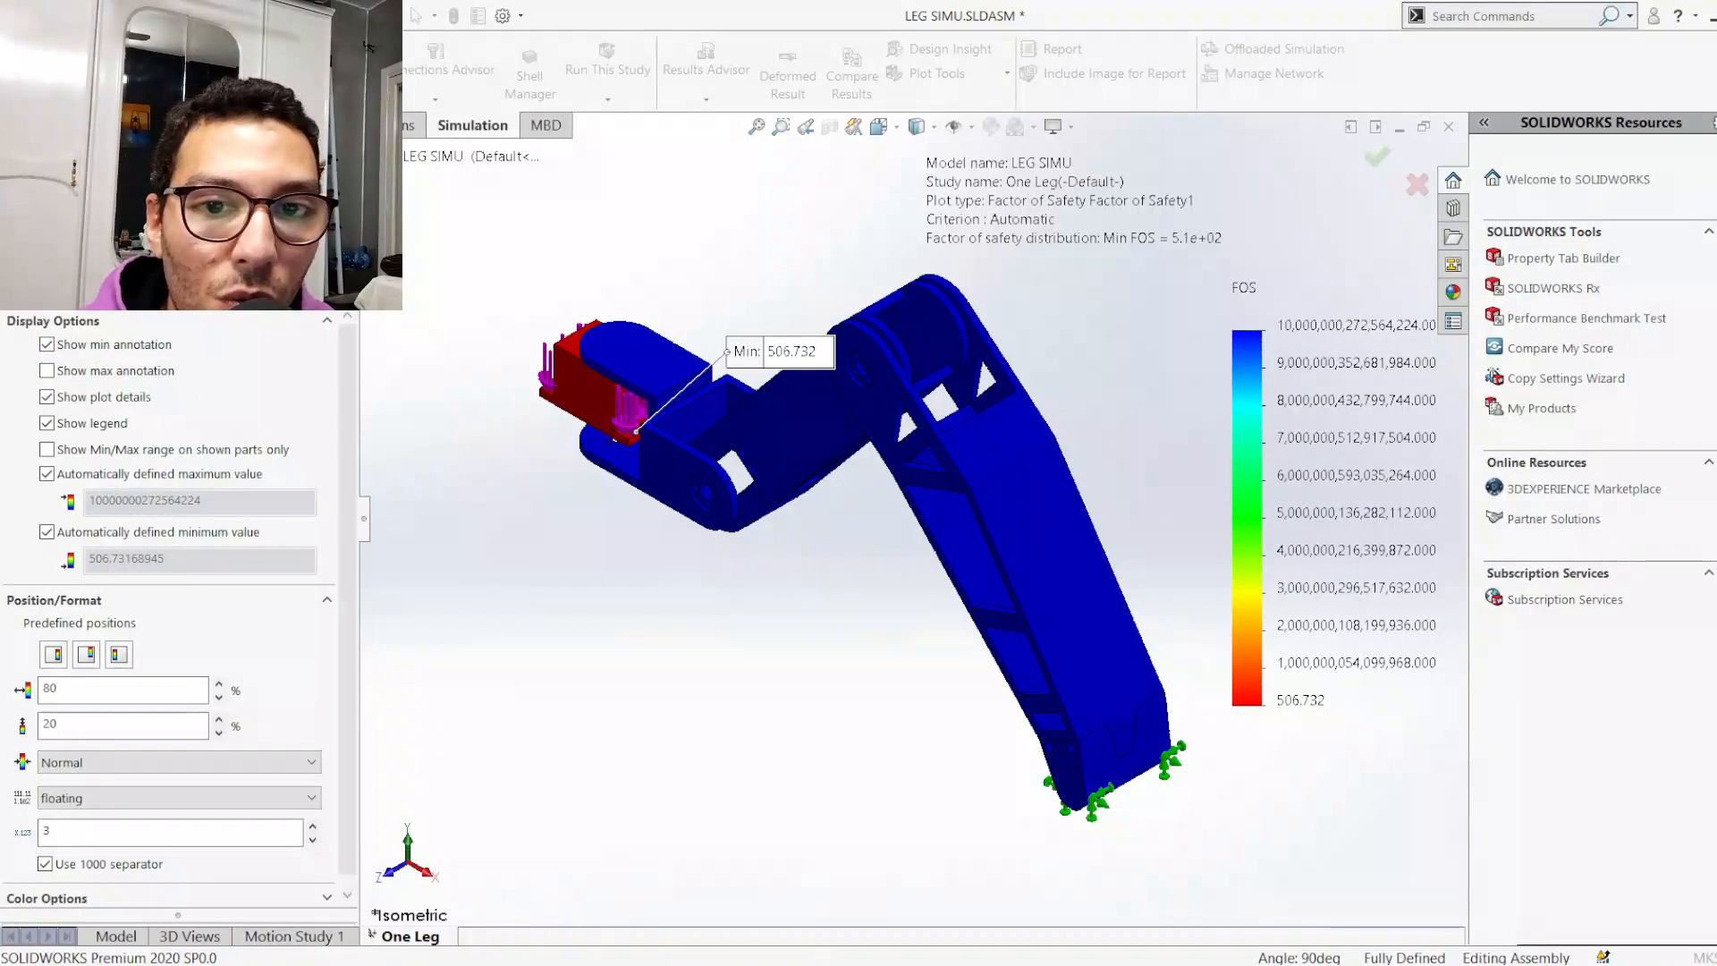
pyautogui.click(268, 288)
pyautogui.click(160, 288)
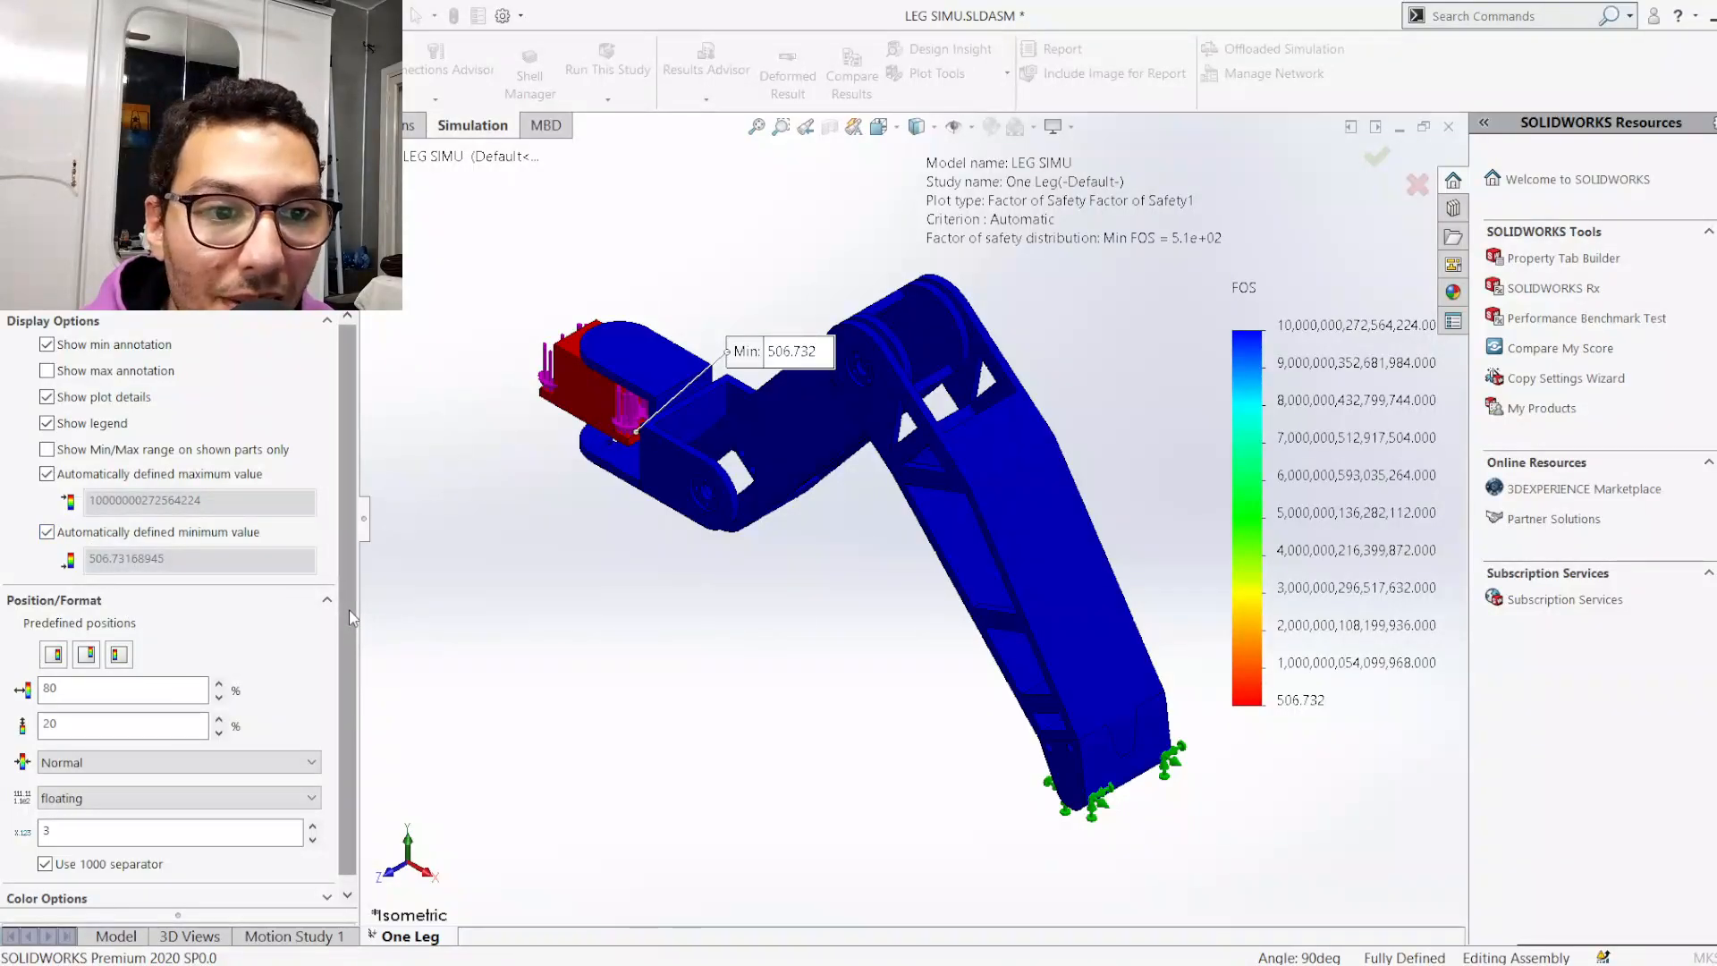
# Move the minimum annotation closer to the servo bracket and inspect the factor of safety distribution over the whole leg
pyautogui.scroll(-1, 348, 610)
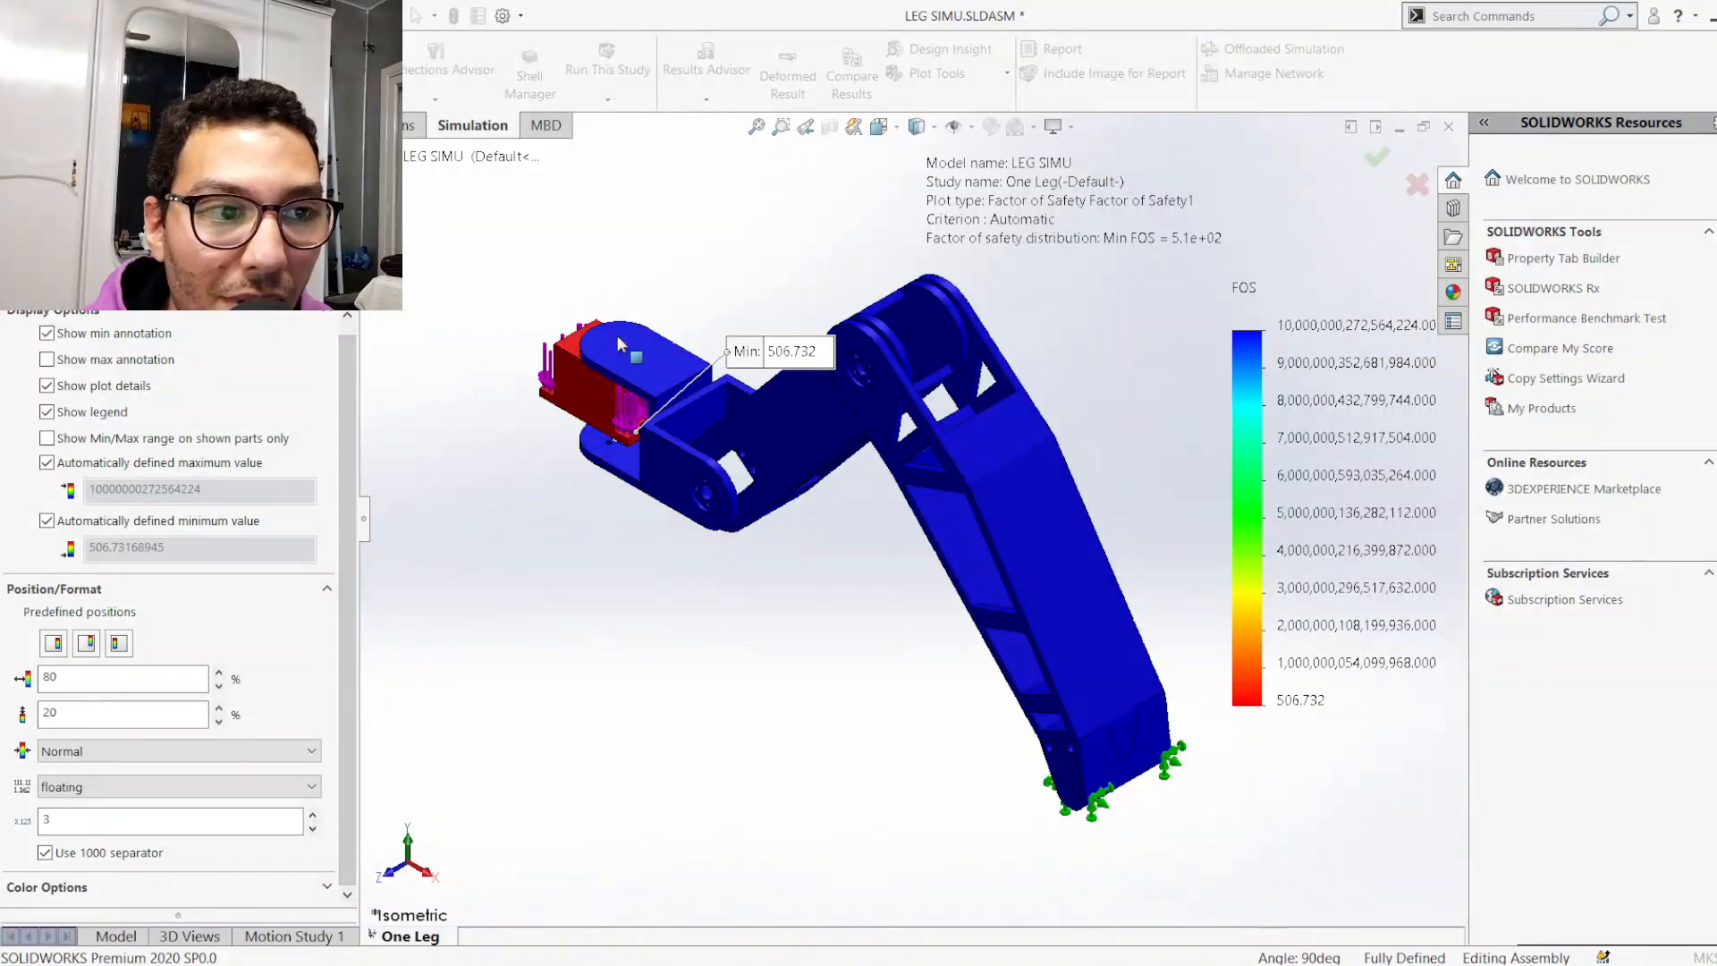
pyautogui.scroll(-2, 617, 342)
pyautogui.scroll(-3, 619, 374)
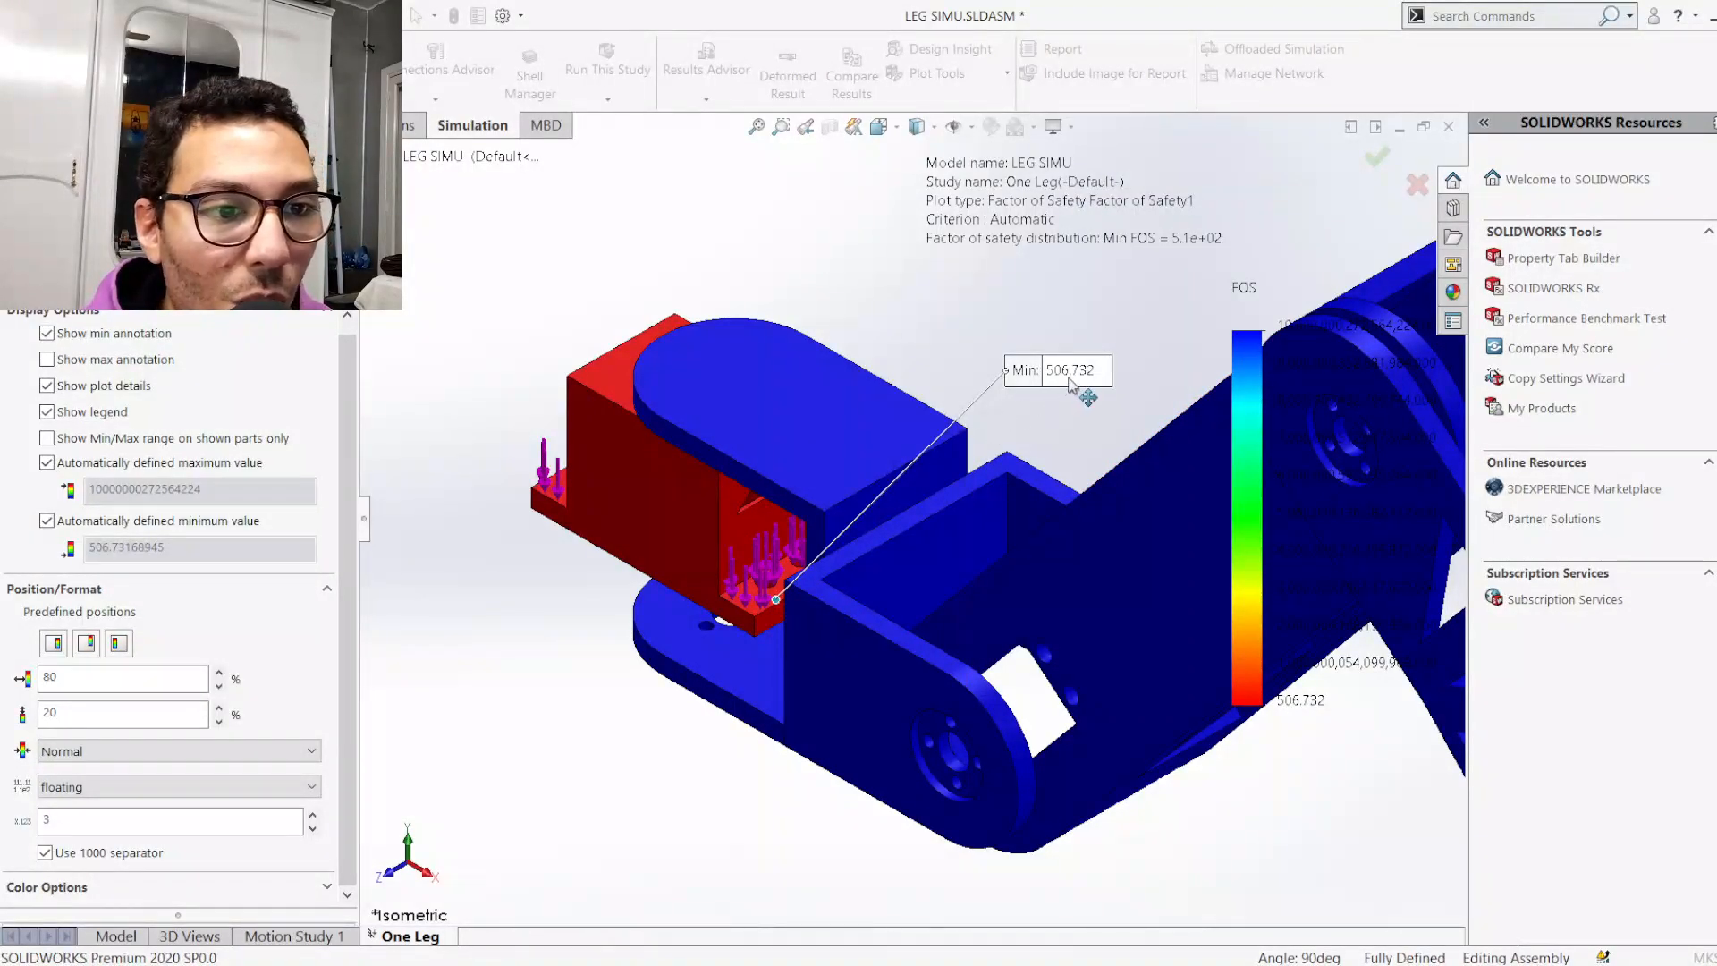
pyautogui.moveTo(1028, 393)
pyautogui.mouseDown()
pyautogui.moveTo(805, 420)
pyautogui.moveTo(646, 586)
pyautogui.moveTo(605, 499)
pyautogui.moveTo(786, 384)
pyautogui.moveTo(920, 352)
pyautogui.moveTo(991, 361)
pyautogui.mouseUp()
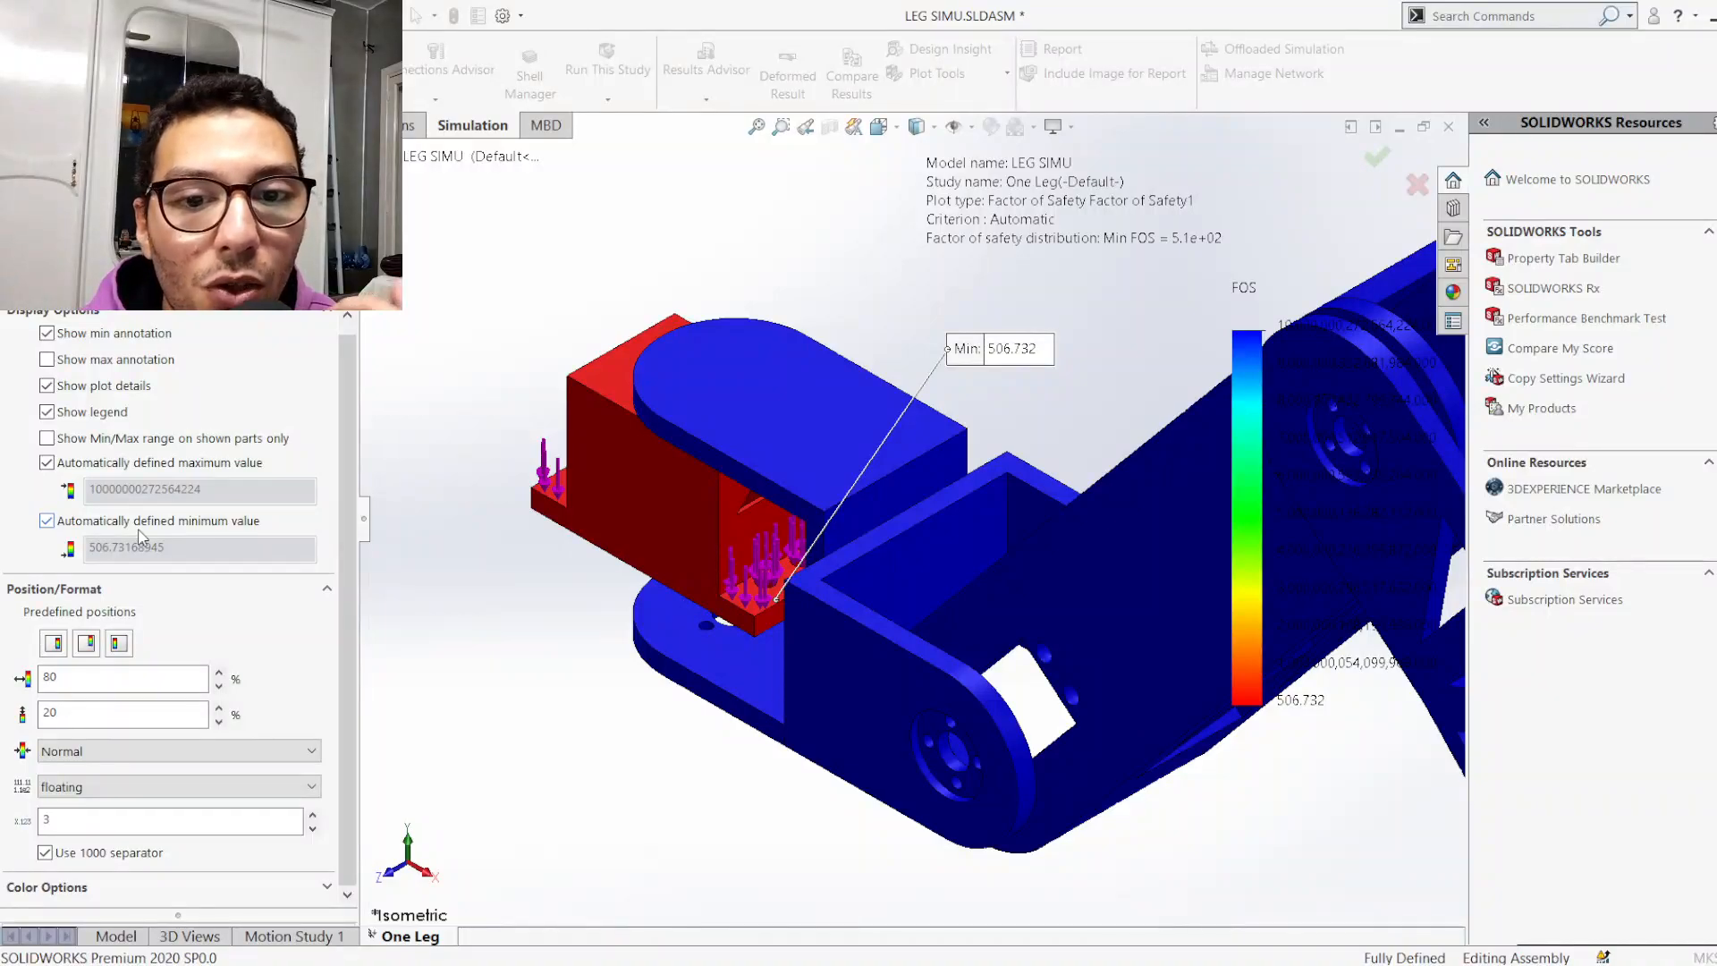
pyautogui.scroll(-5, 966, 441)
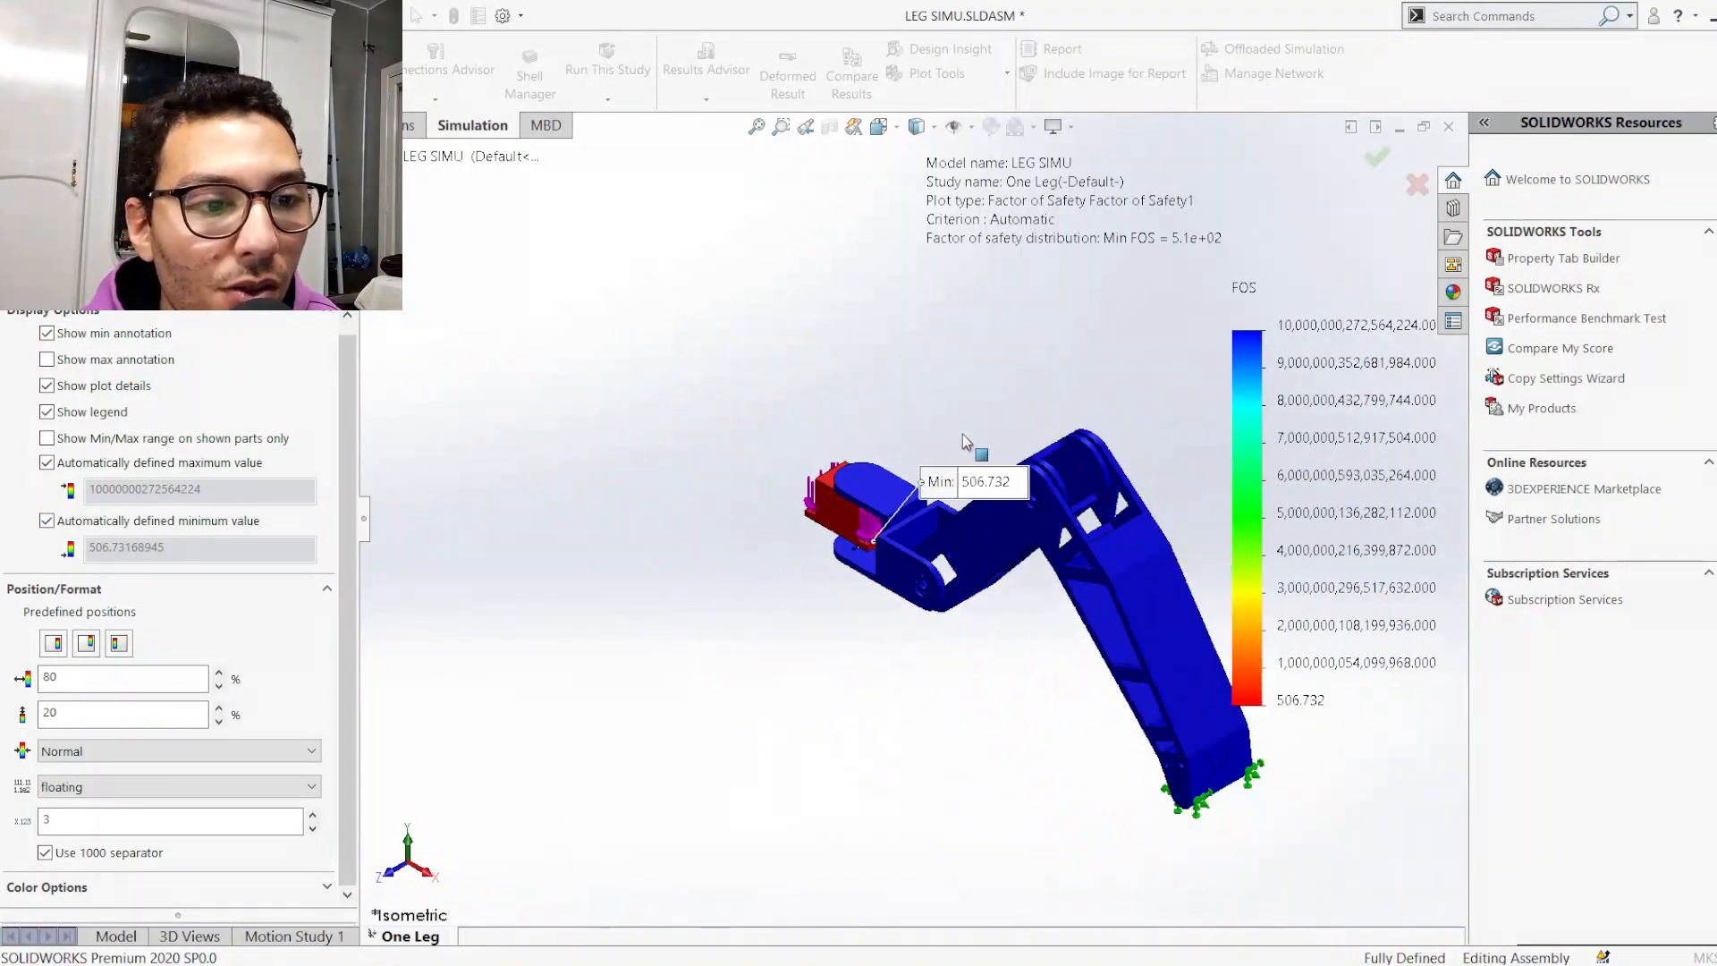
pyautogui.scroll(-2, 964, 441)
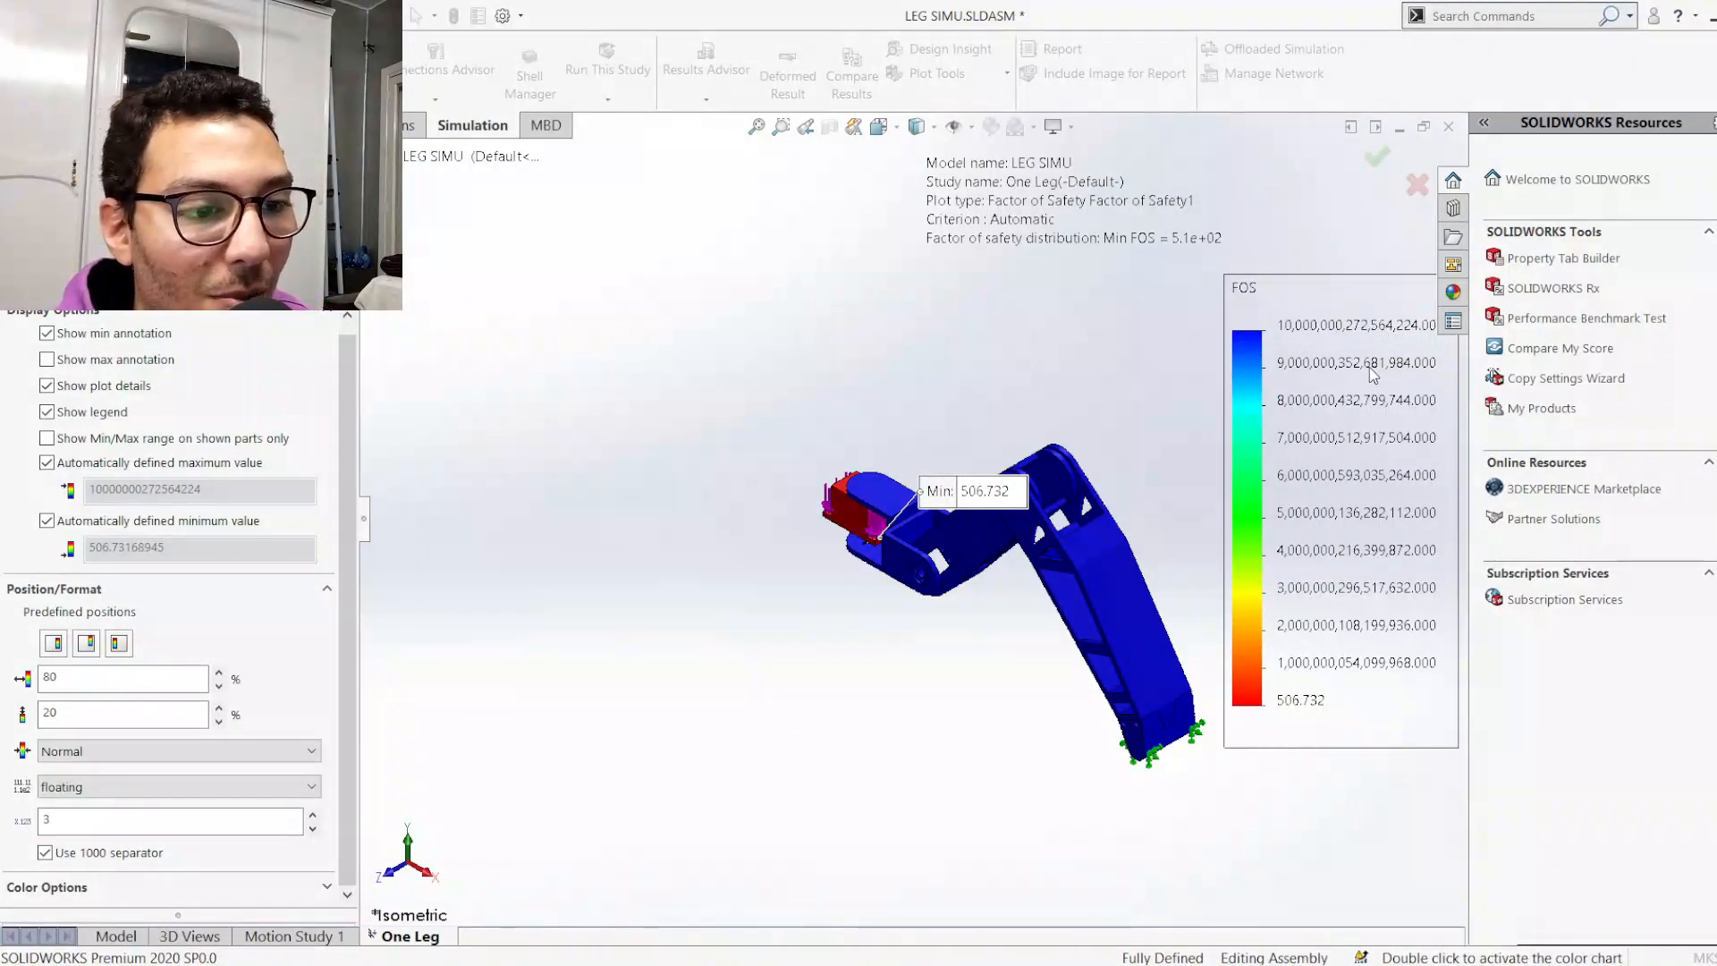
pyautogui.scroll(-3, 1332, 414)
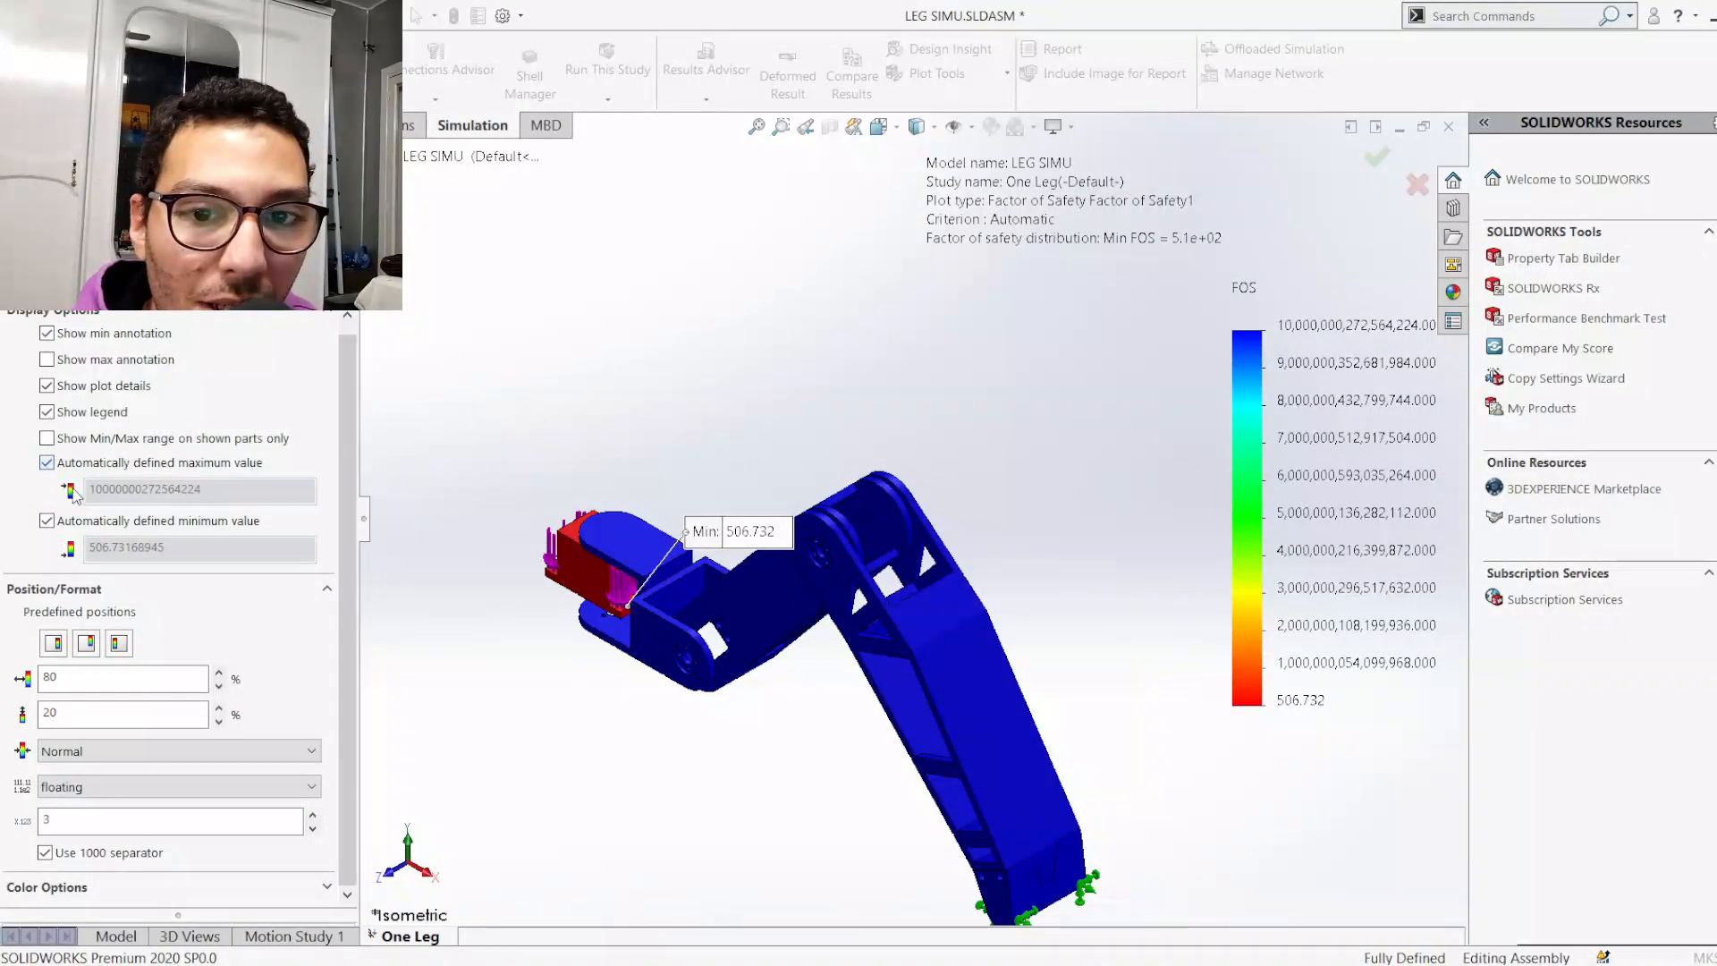
# Turn off the automatically defined maximum for the factor of safety plot and try 10 as the maximum value
pyautogui.click(47, 462)
pyautogui.doubleClick(146, 529)
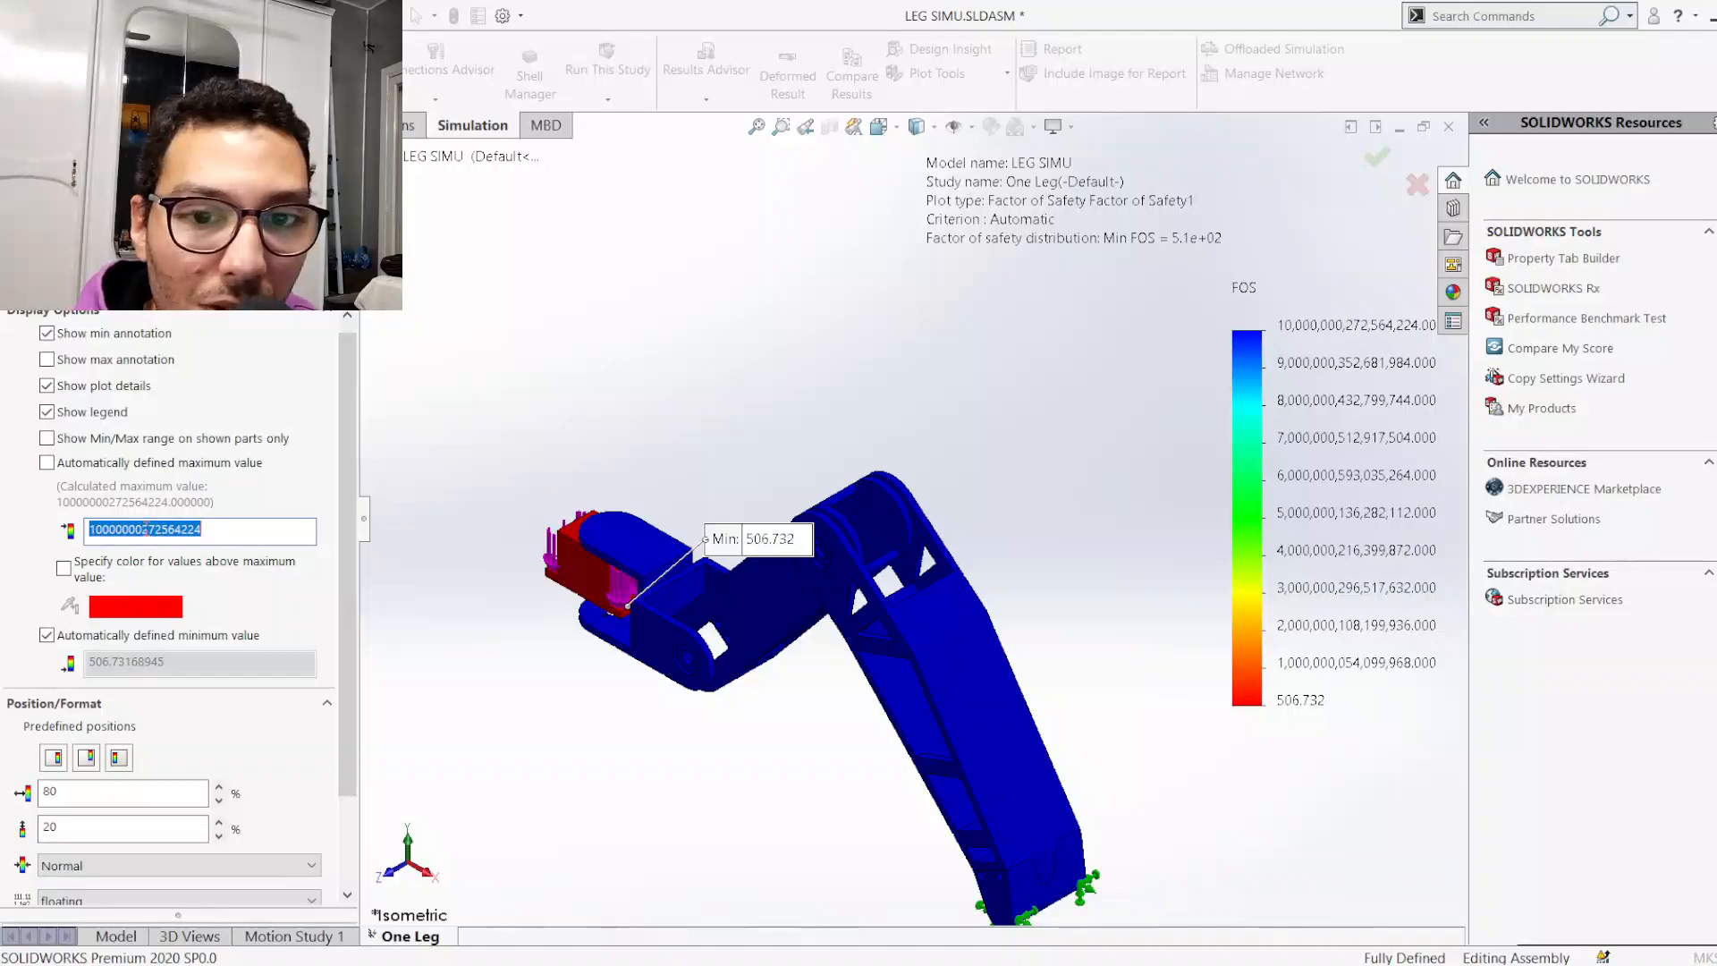
pyautogui.write('10')
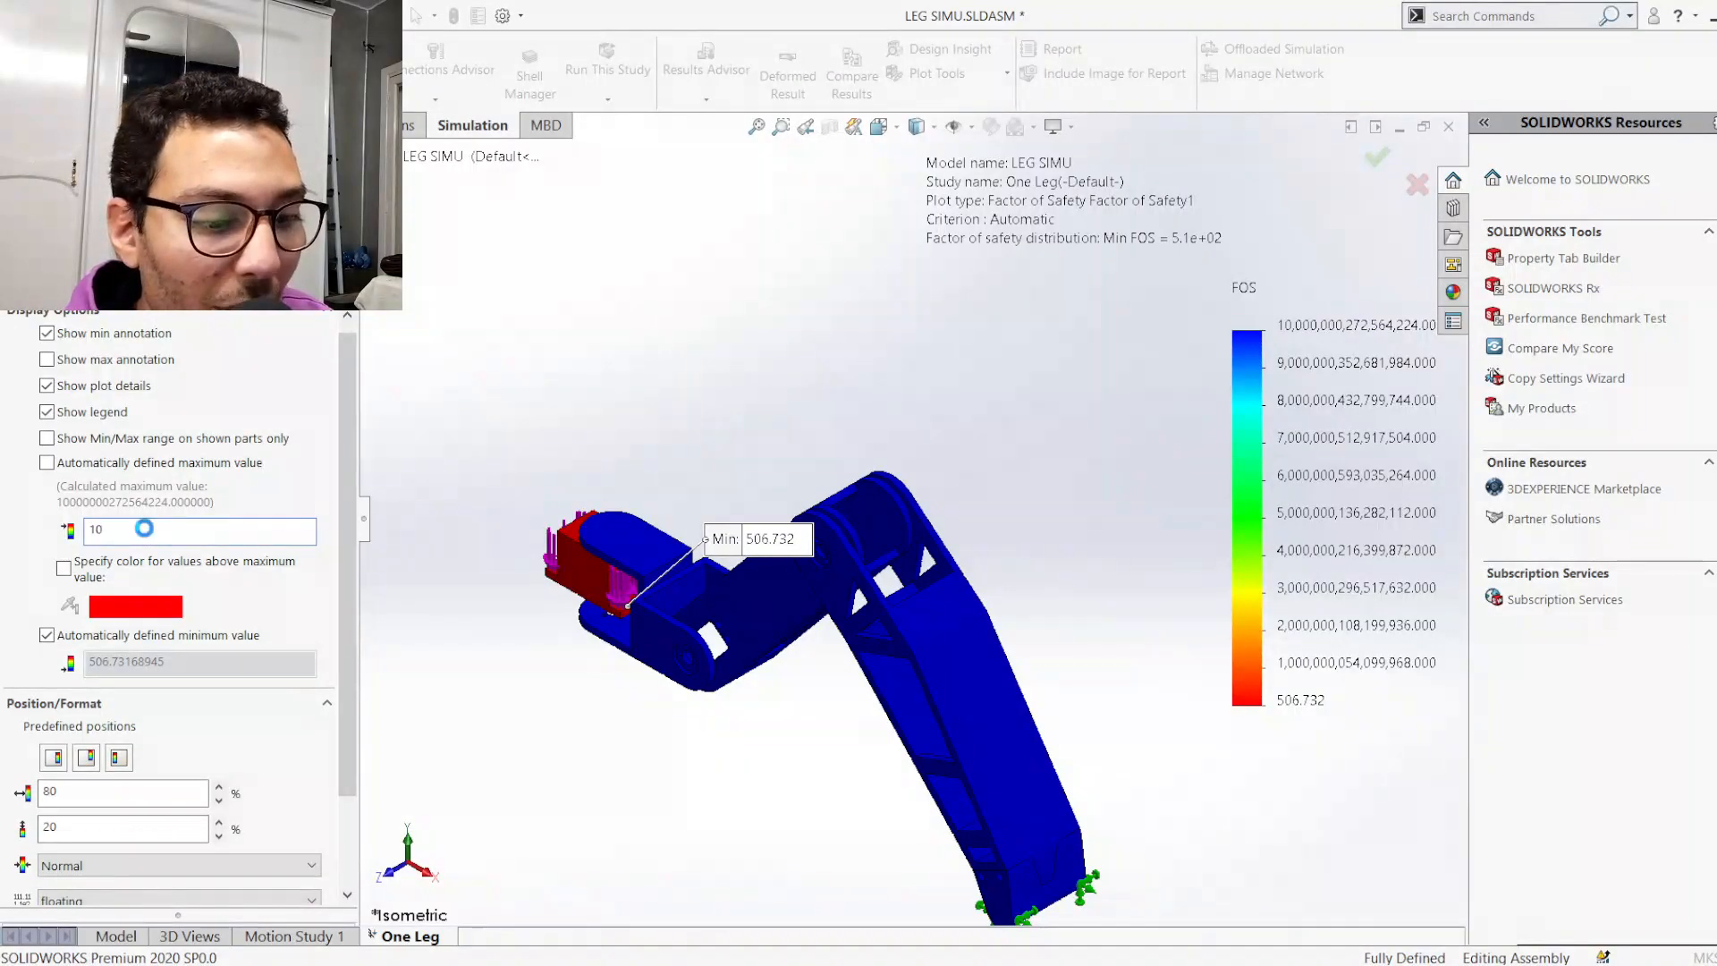
pyautogui.press('Return')
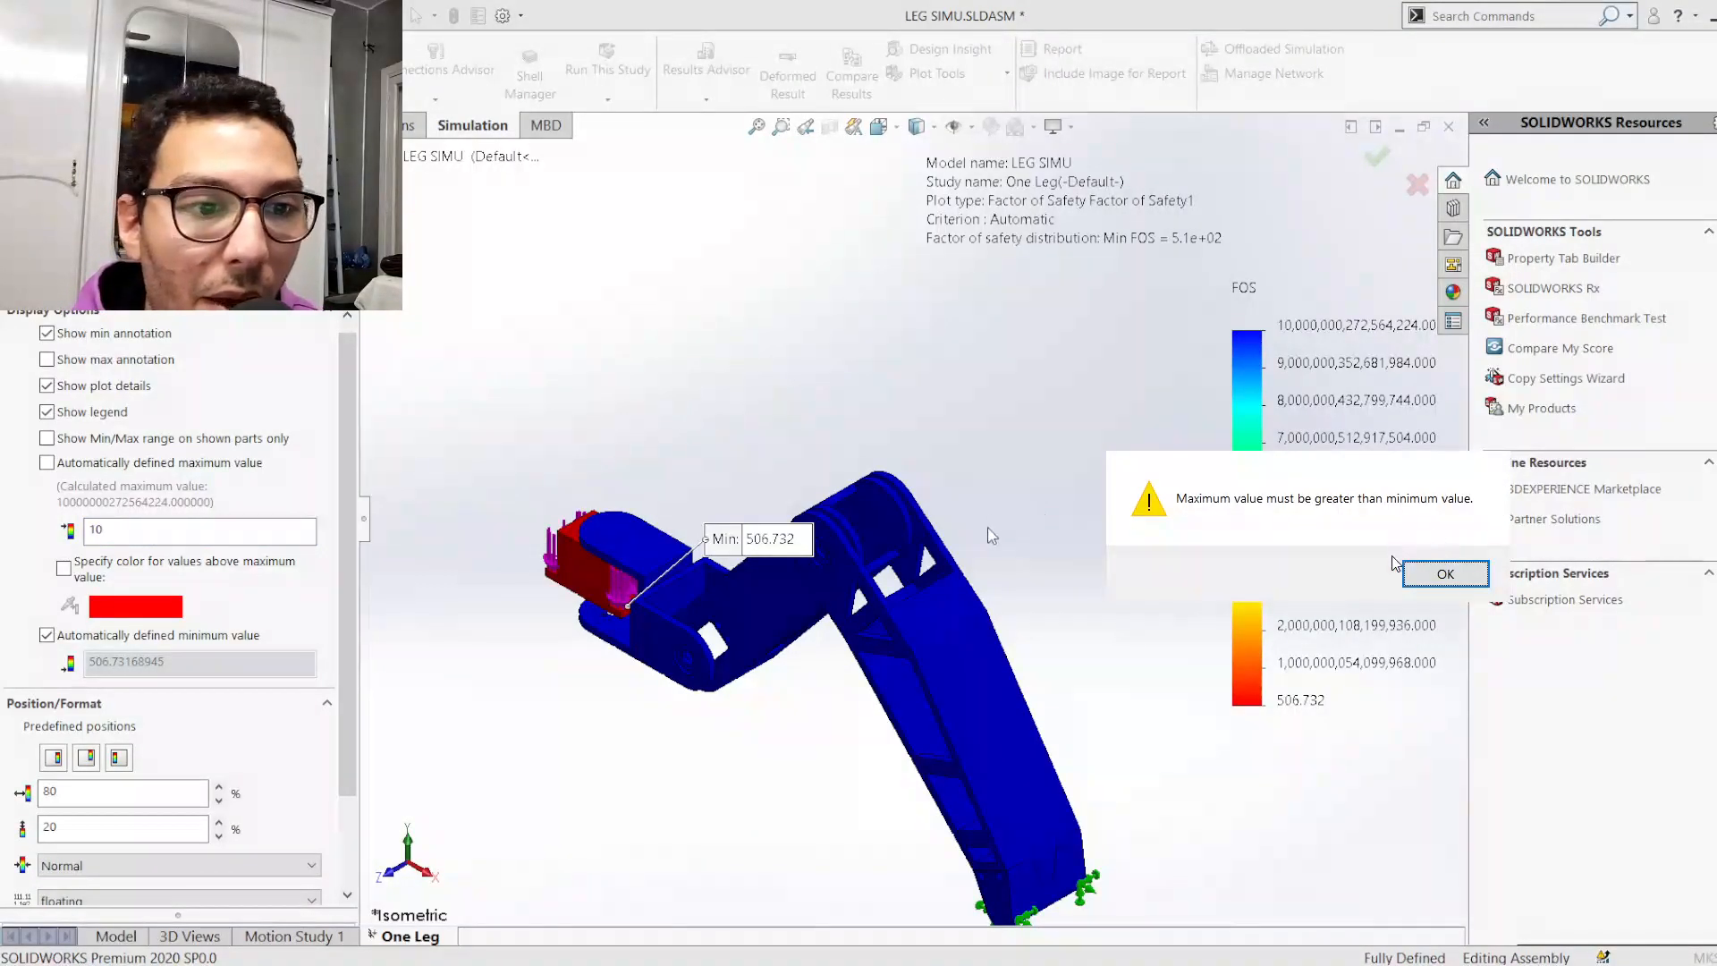
pyautogui.click(1433, 579)
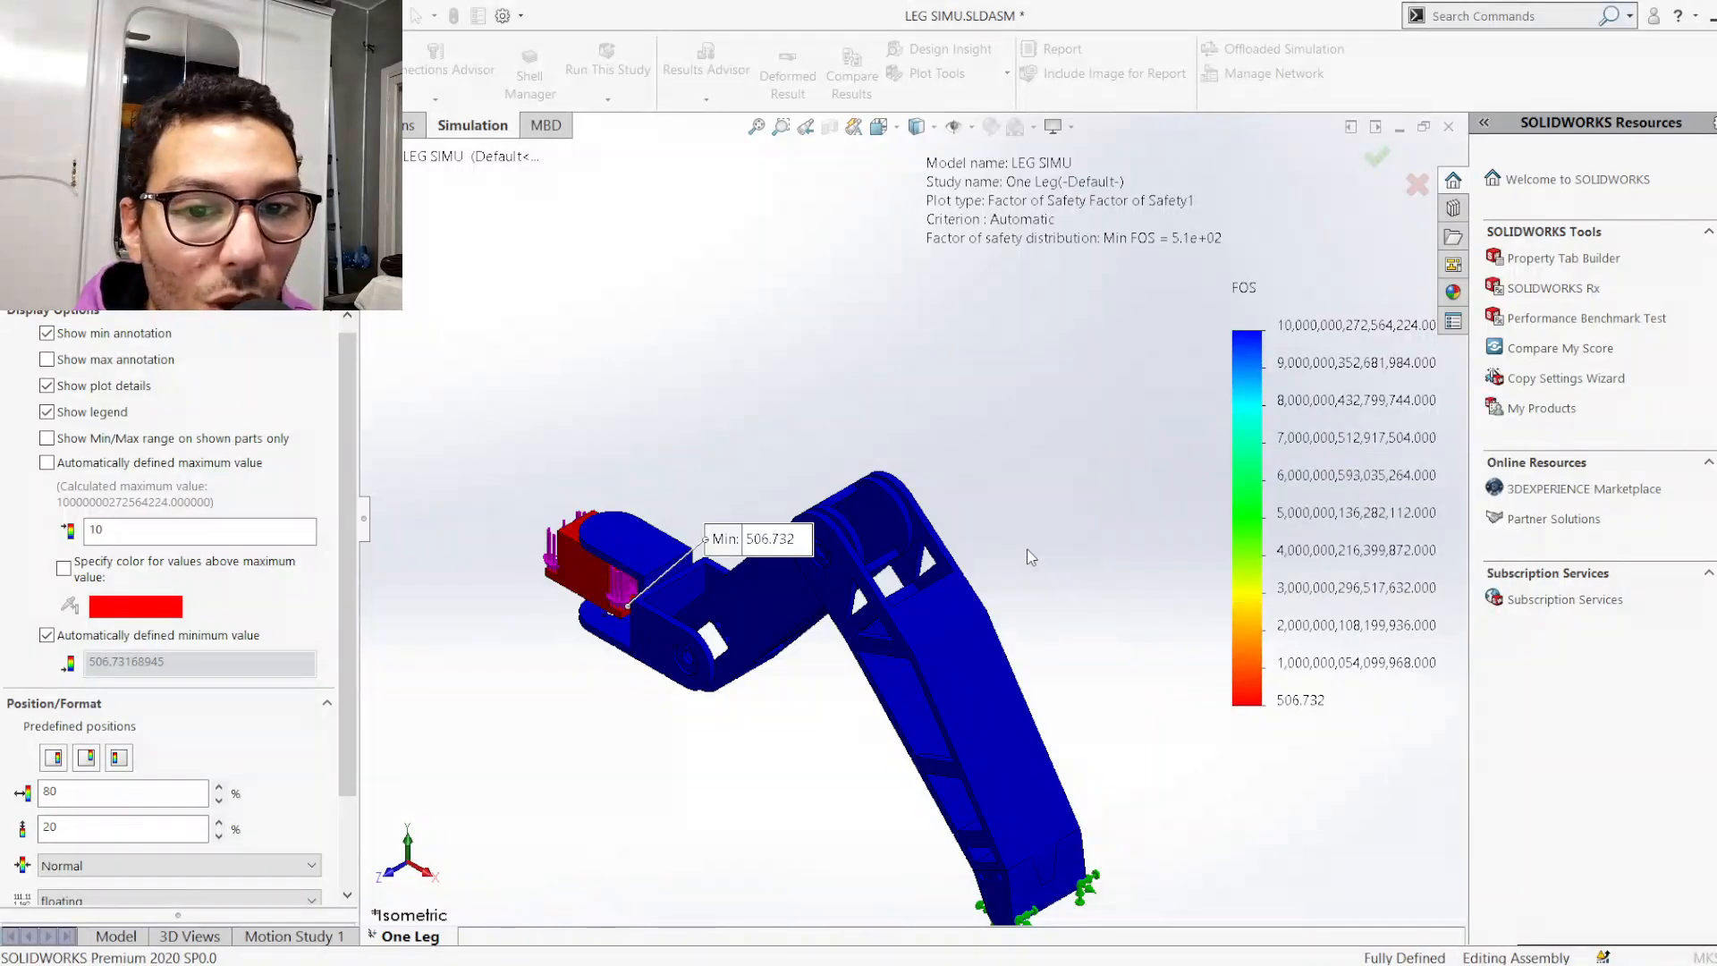
# Set the factor of safety plot's maximum to 510, inspect the minimum location at the loaded servo flange and accept the plot settings
pyautogui.doubleClick(180, 529)
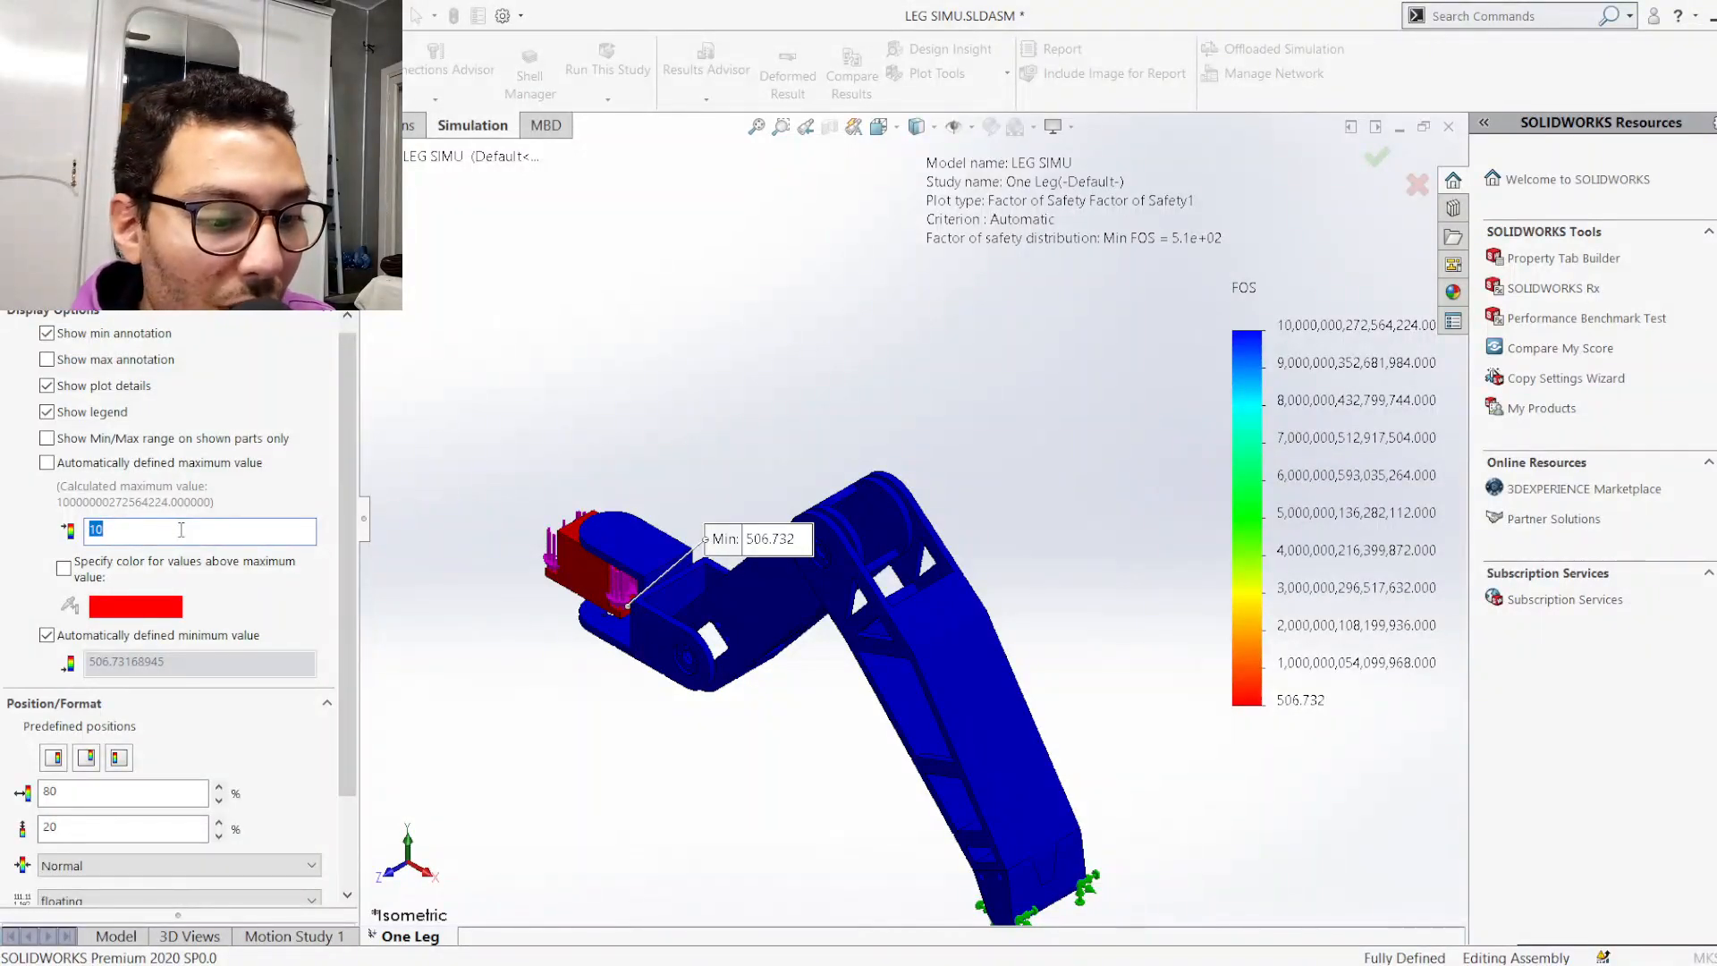
pyautogui.write('51')
pyautogui.press('Return')
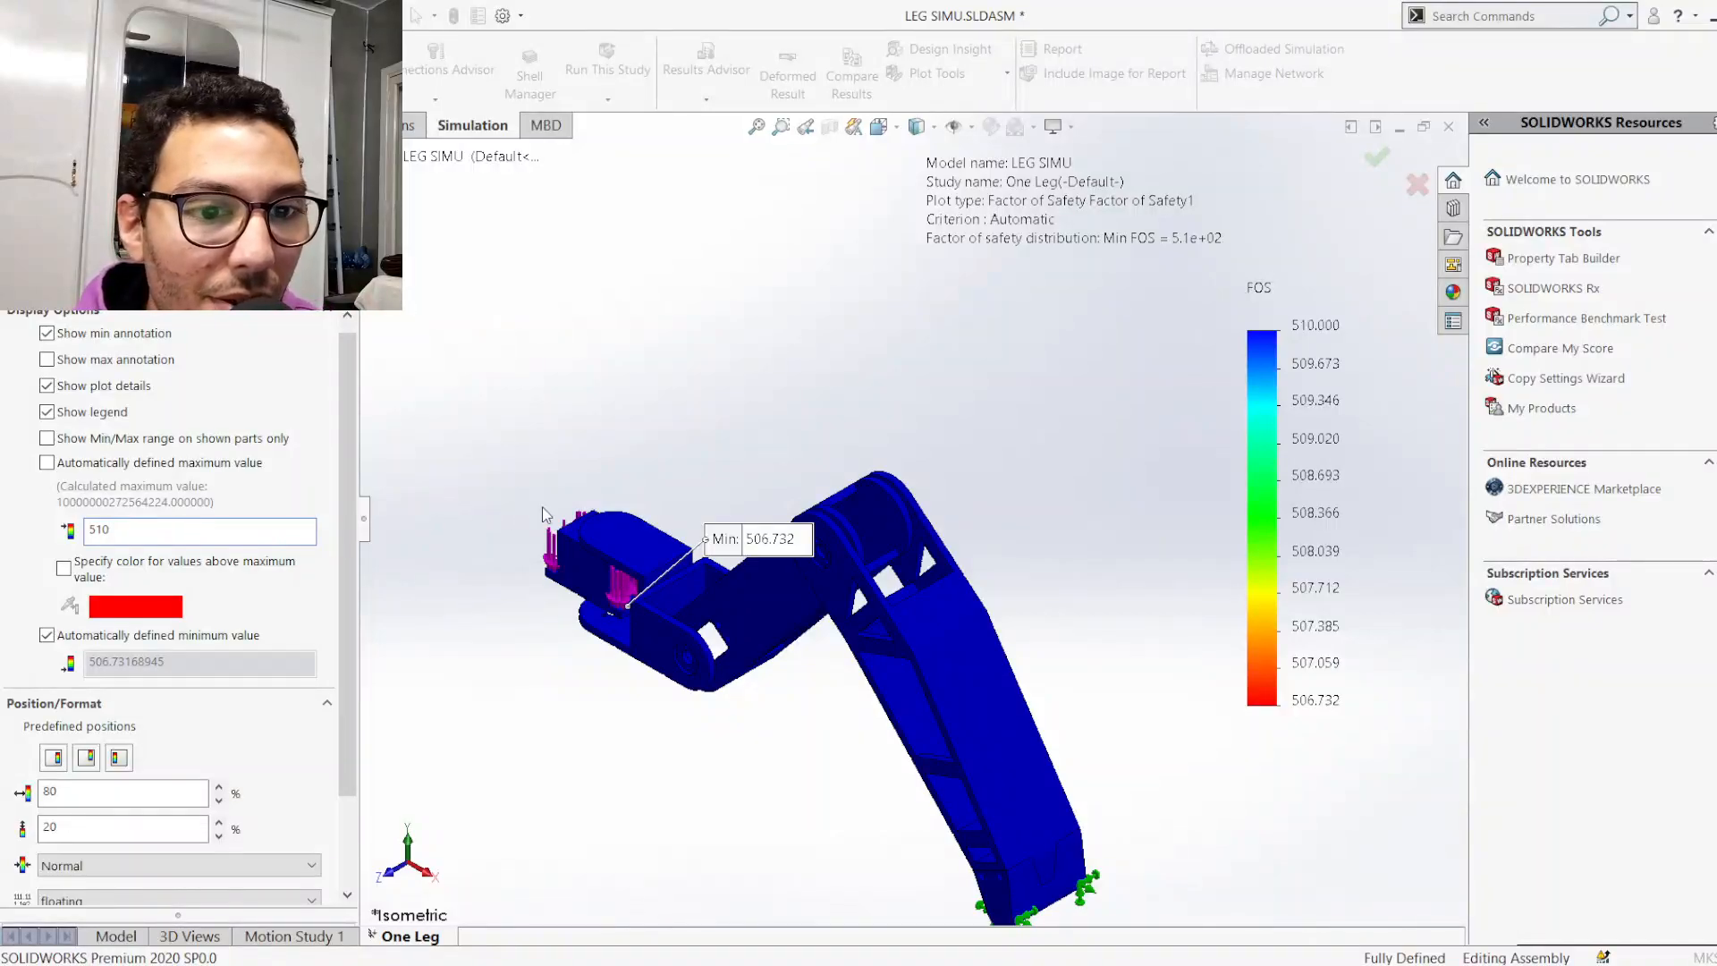
pyautogui.scroll(-3, 646, 626)
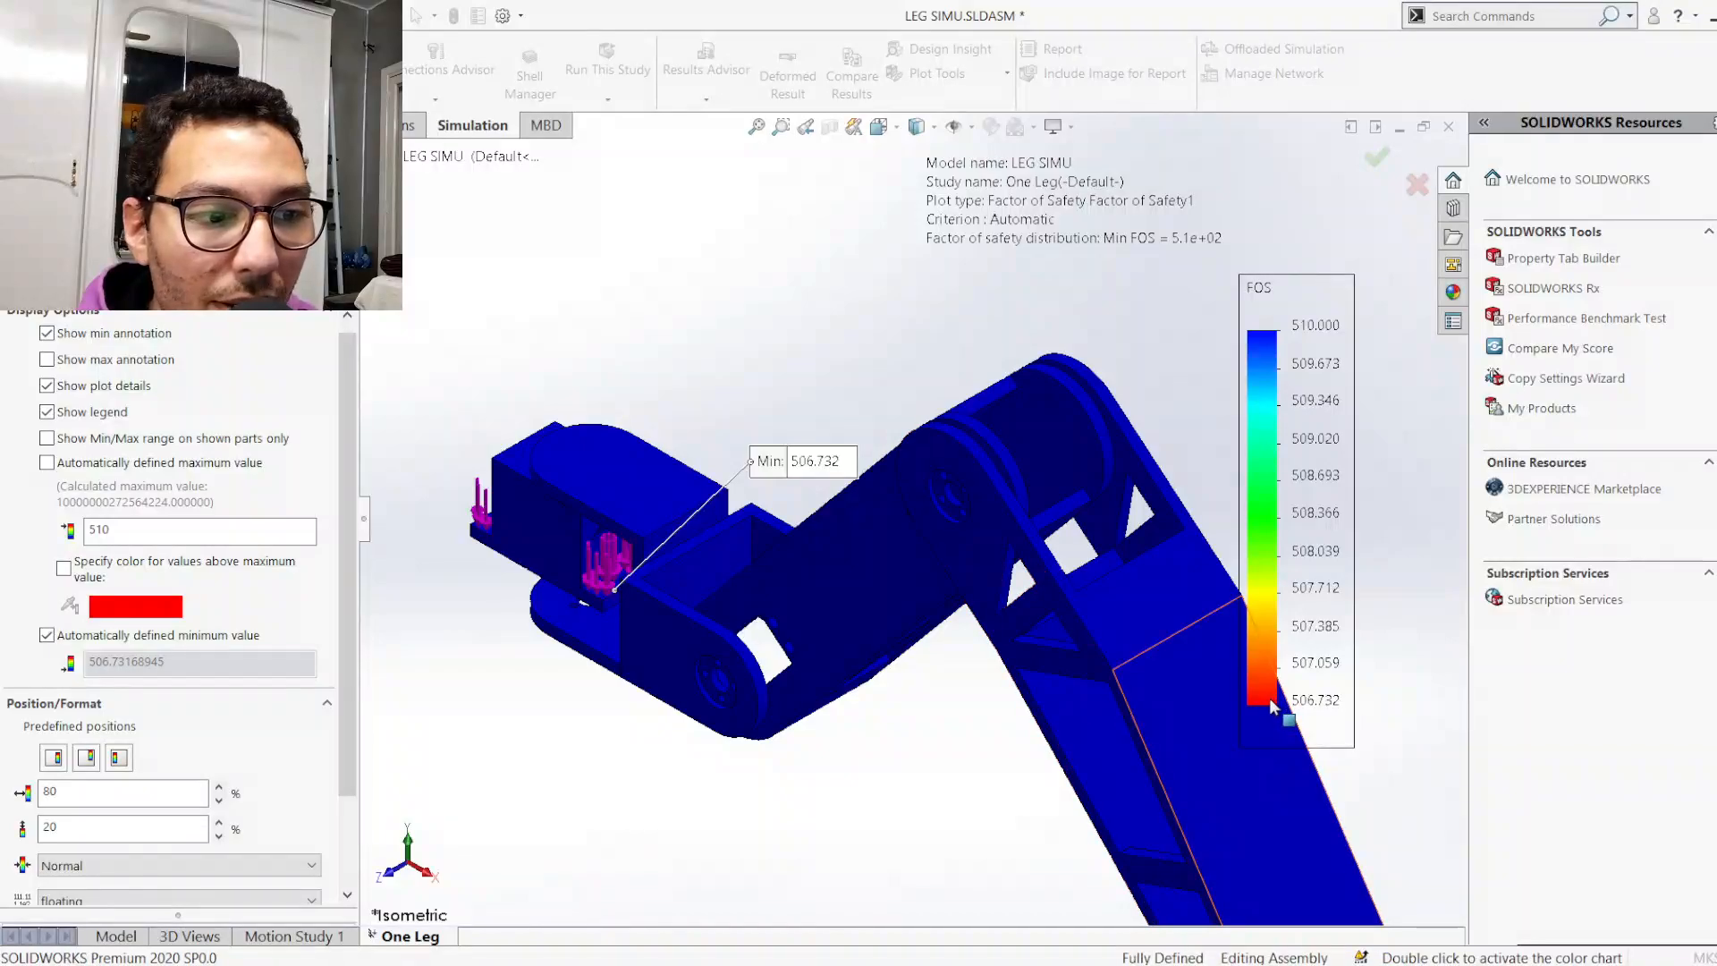
pyautogui.scroll(-5, 745, 598)
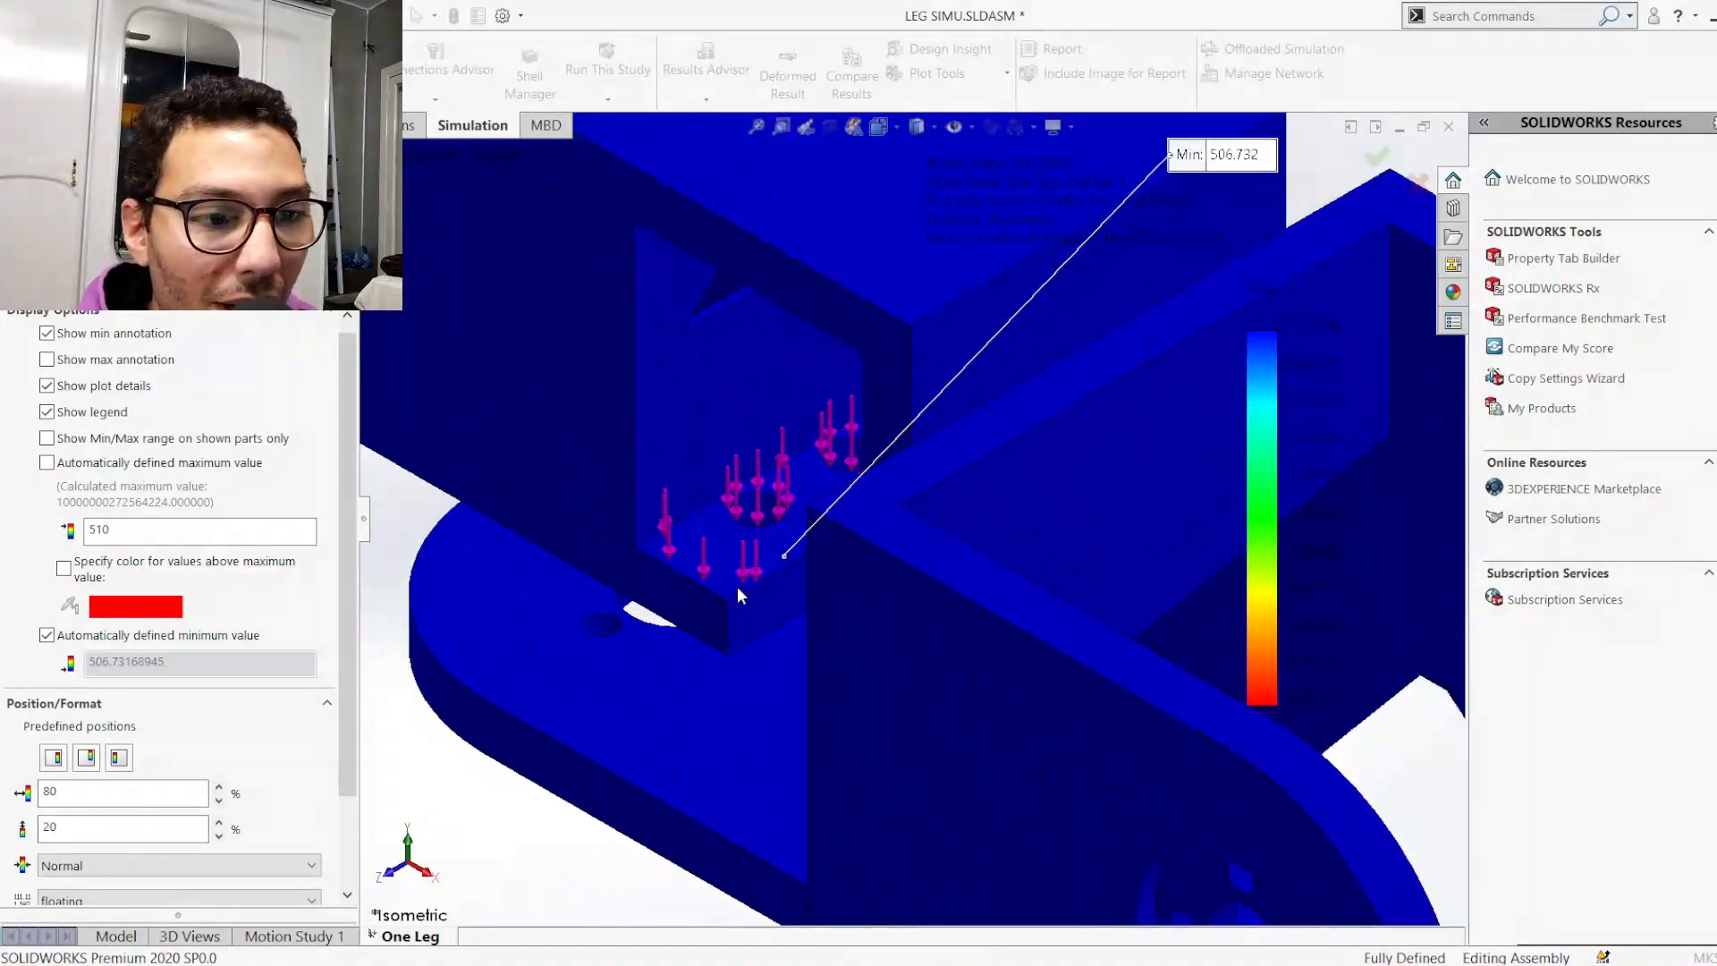
pyautogui.scroll(-4, 742, 585)
pyautogui.scroll(6, 886, 536)
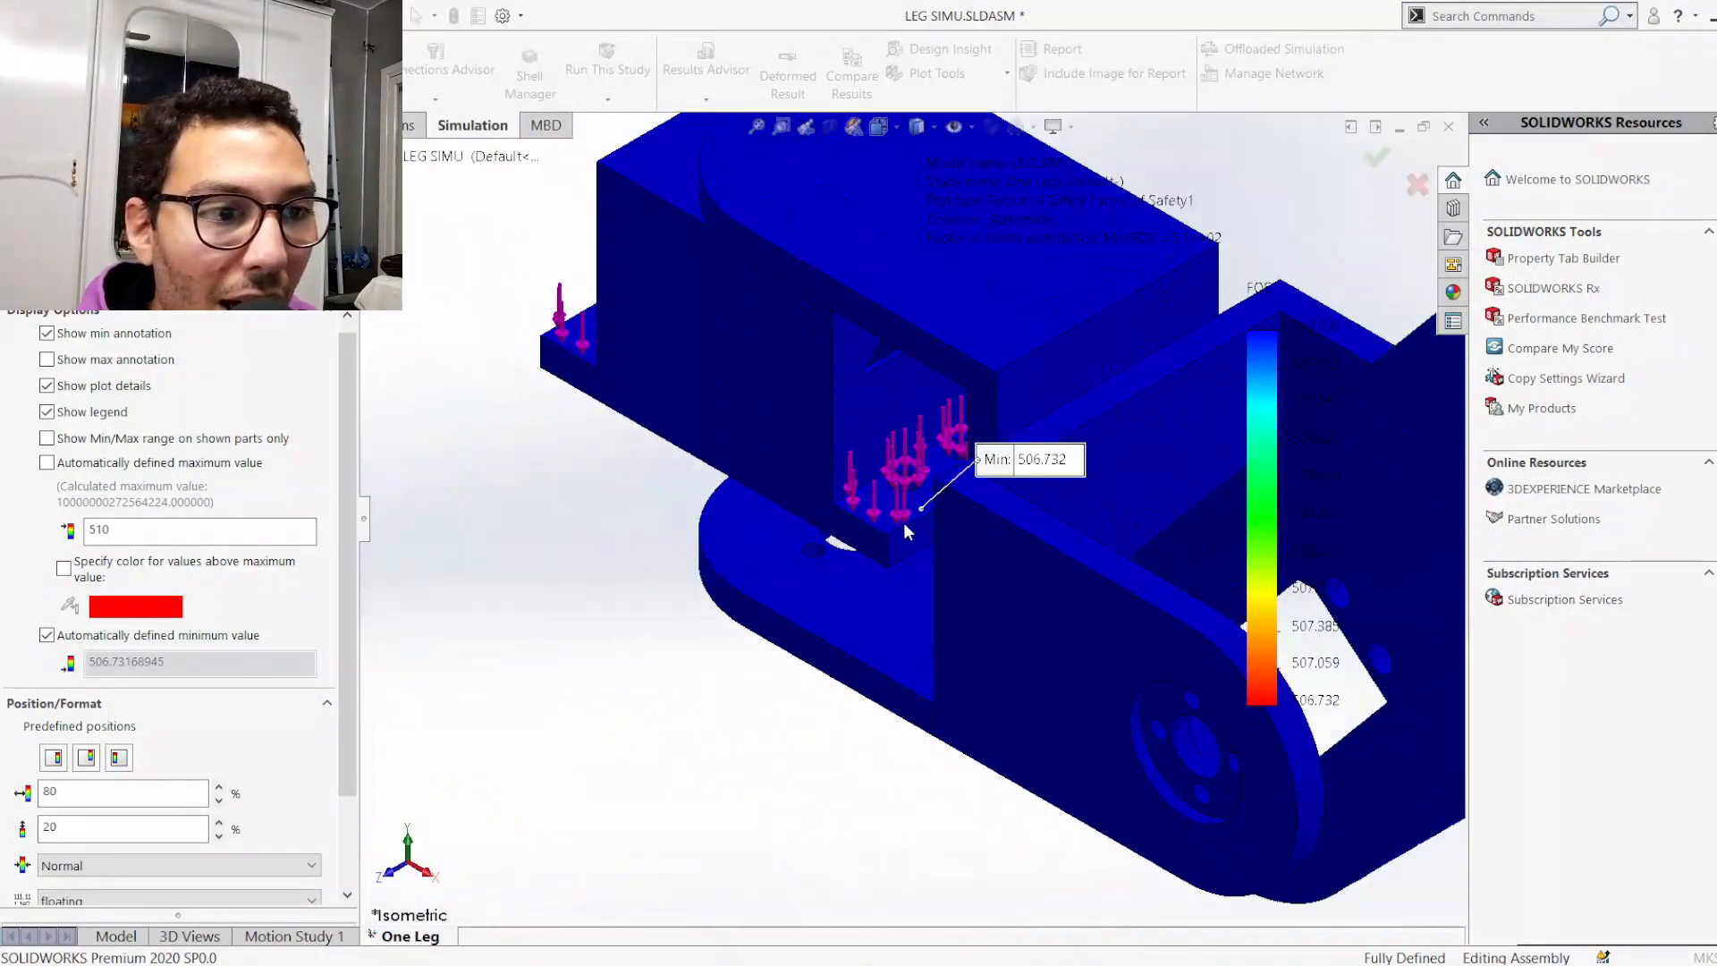
pyautogui.scroll(5, 903, 530)
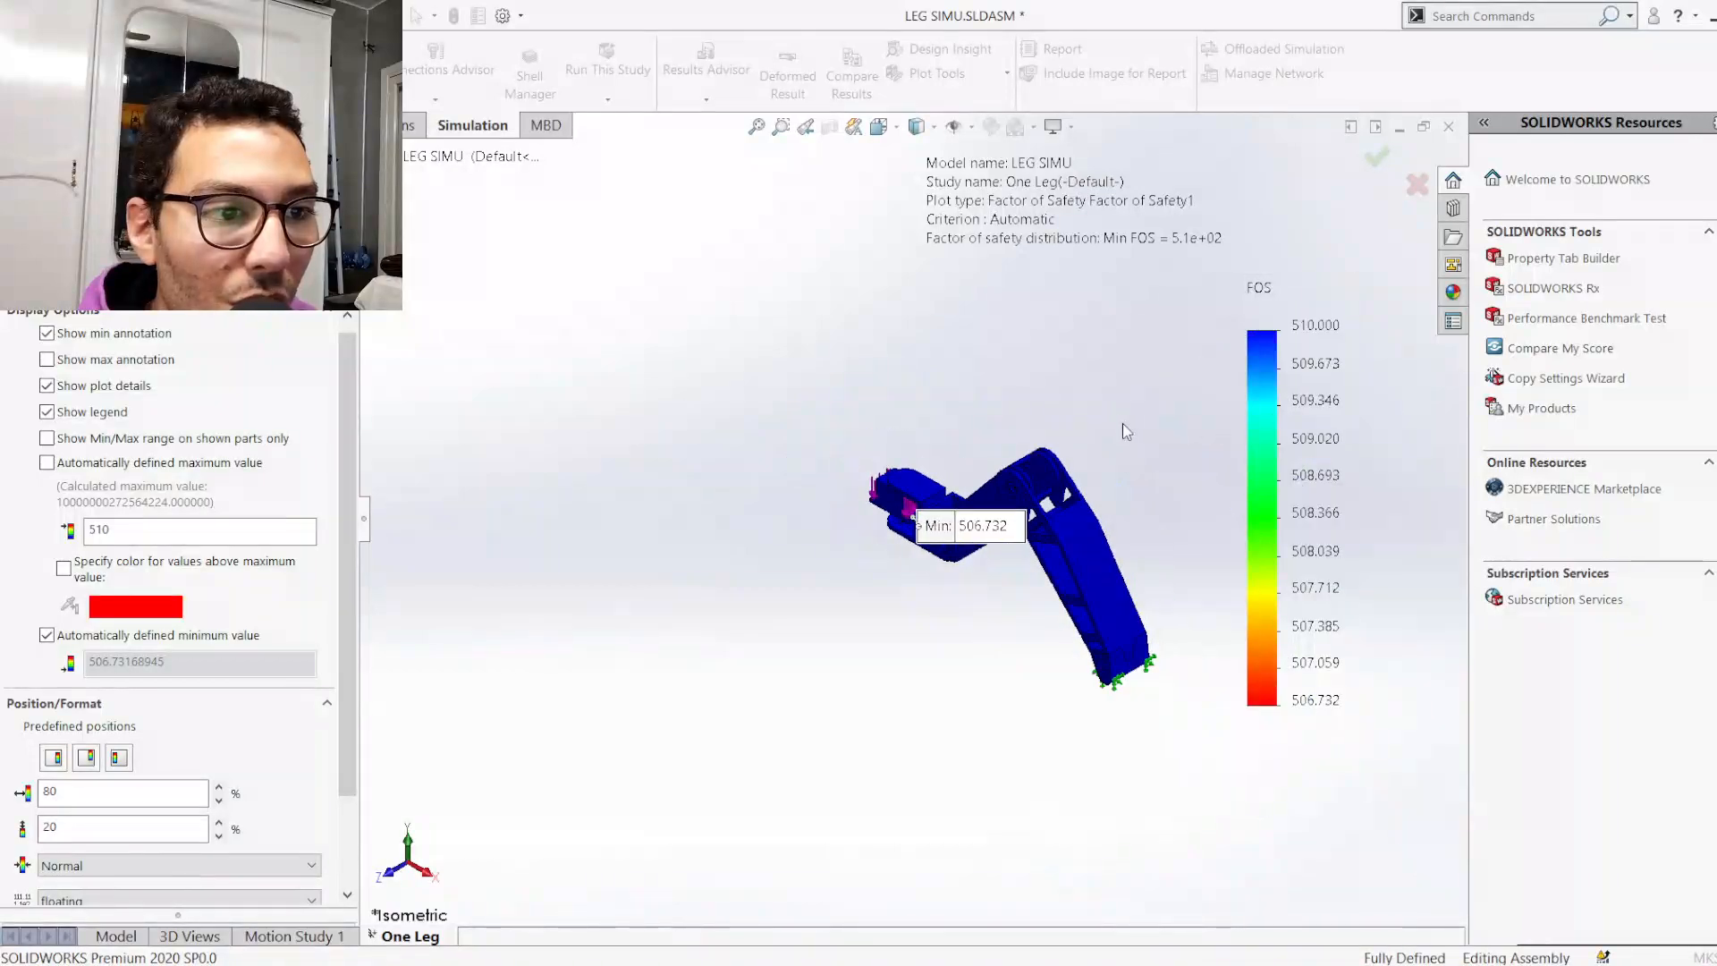
pyautogui.scroll(-3, 1123, 432)
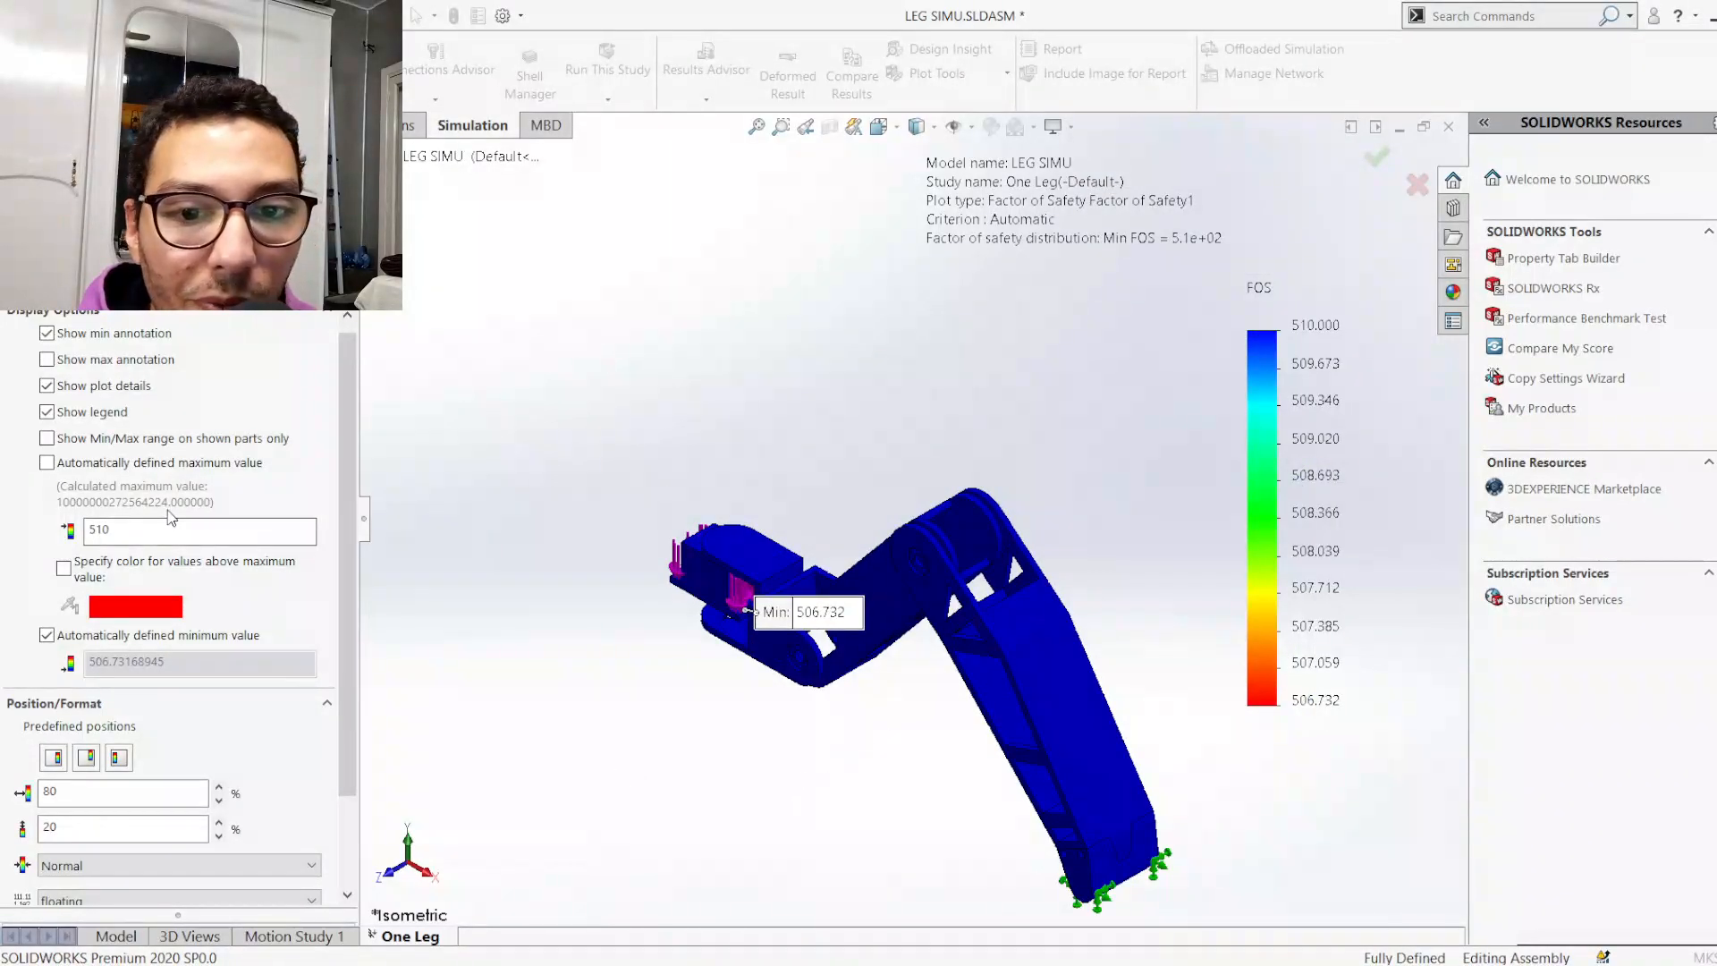
pyautogui.click(18, 210)
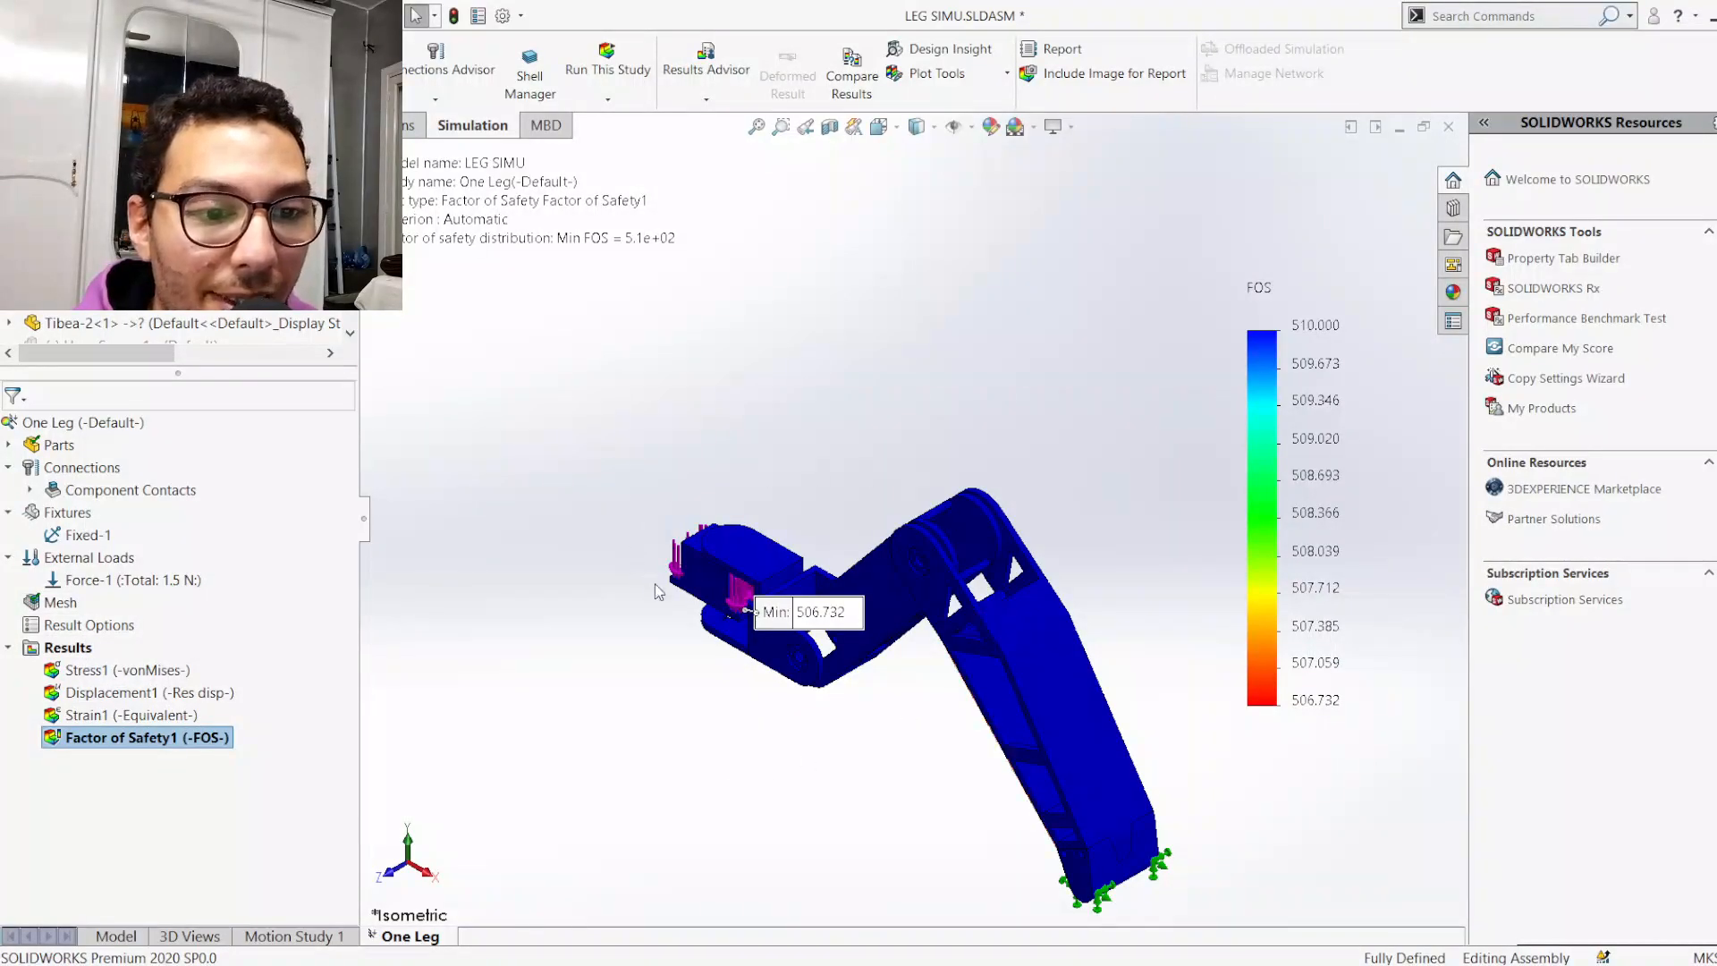
pyautogui.scroll(-2, 898, 669)
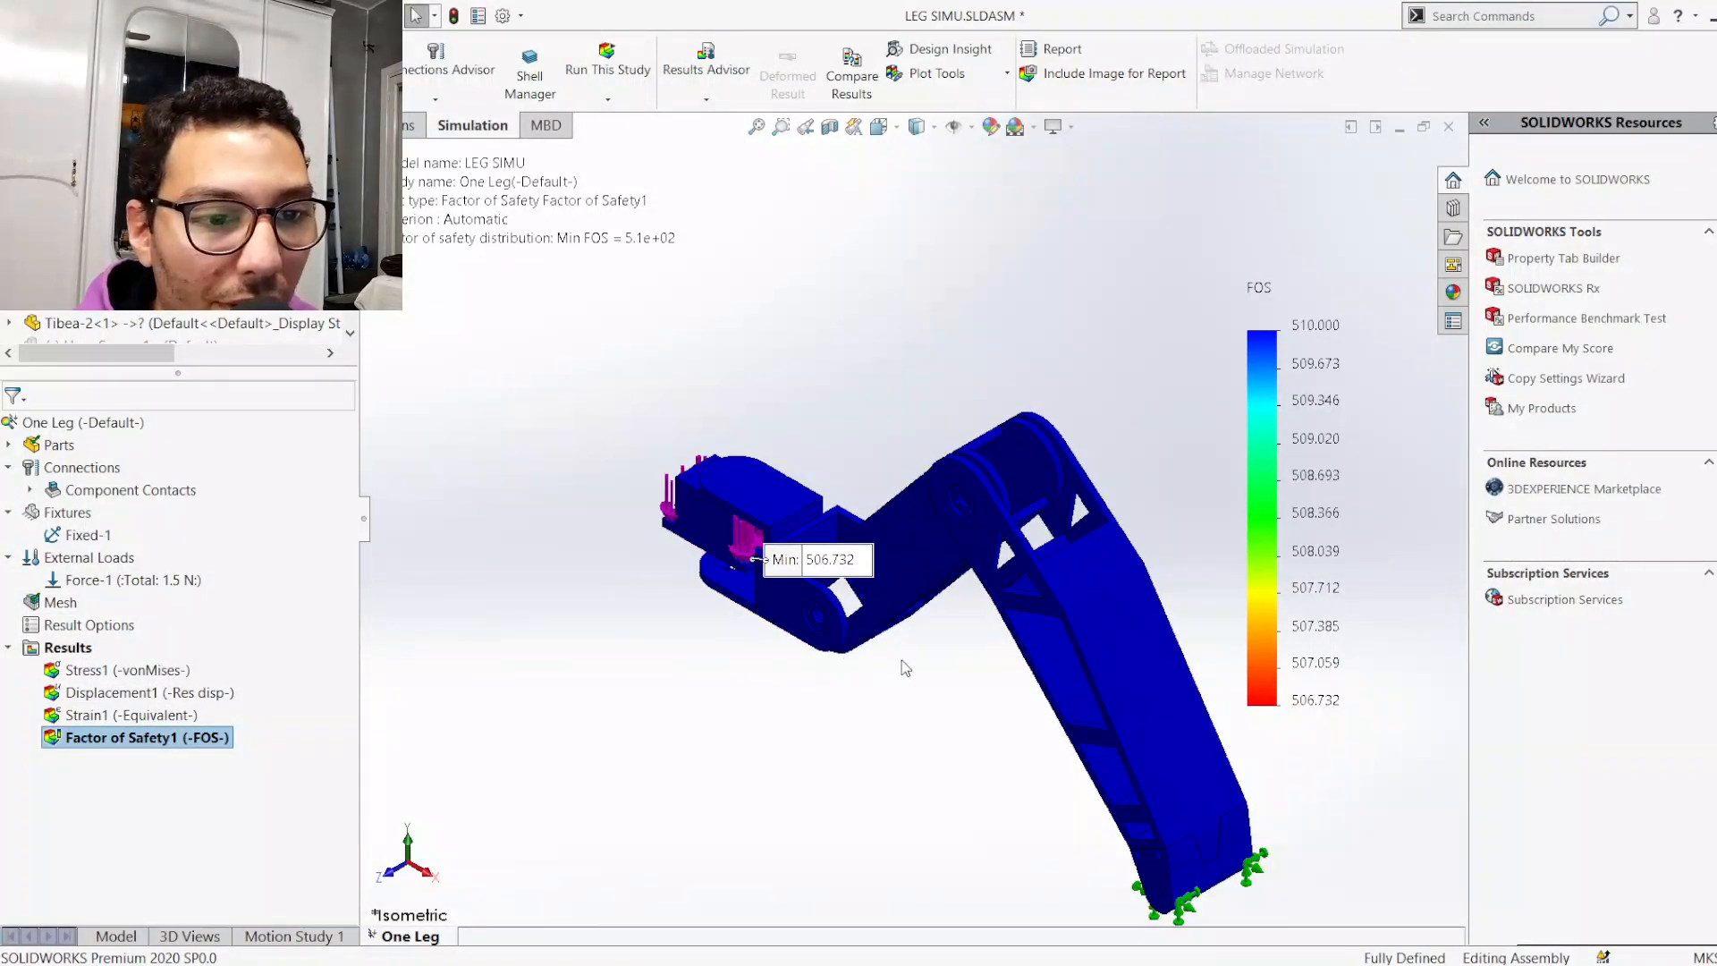
pyautogui.scroll(2, 903, 661)
pyautogui.scroll(-2, 946, 622)
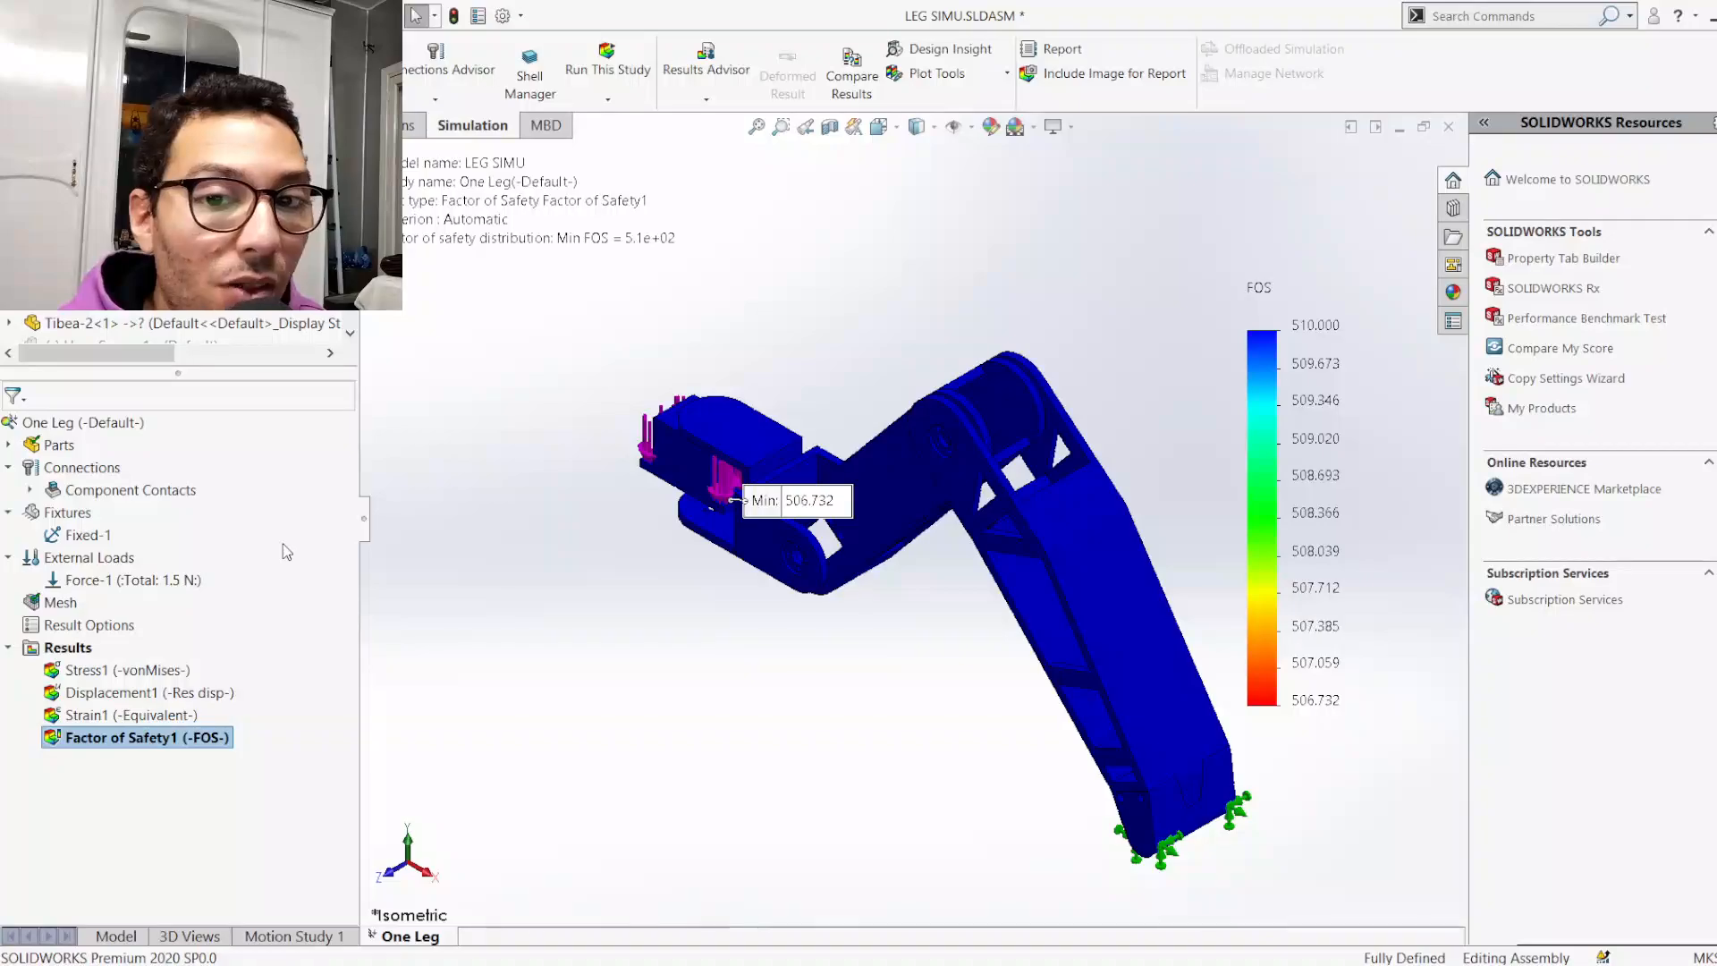
pyautogui.scroll(-3, 1005, 563)
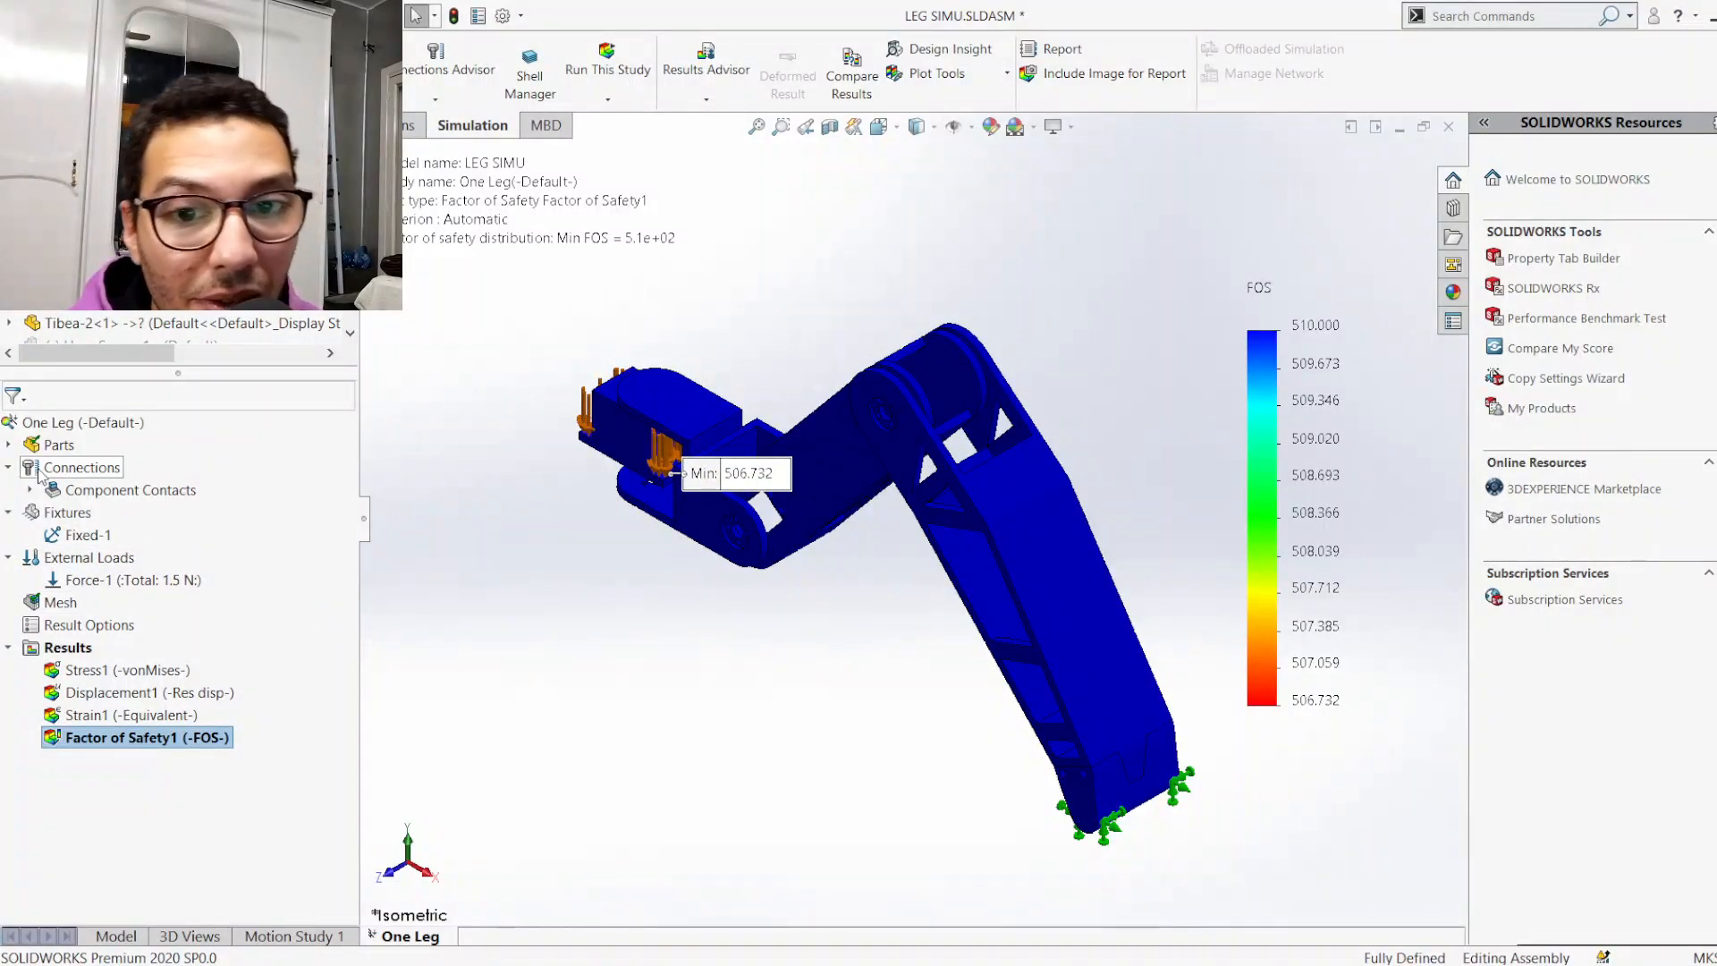
# Change the material of the seven acrylic leg parts, from C Bracket-1 to Tibea-2, to AISI 1020 steel, leaving the bearings out
pyautogui.click(10, 445)
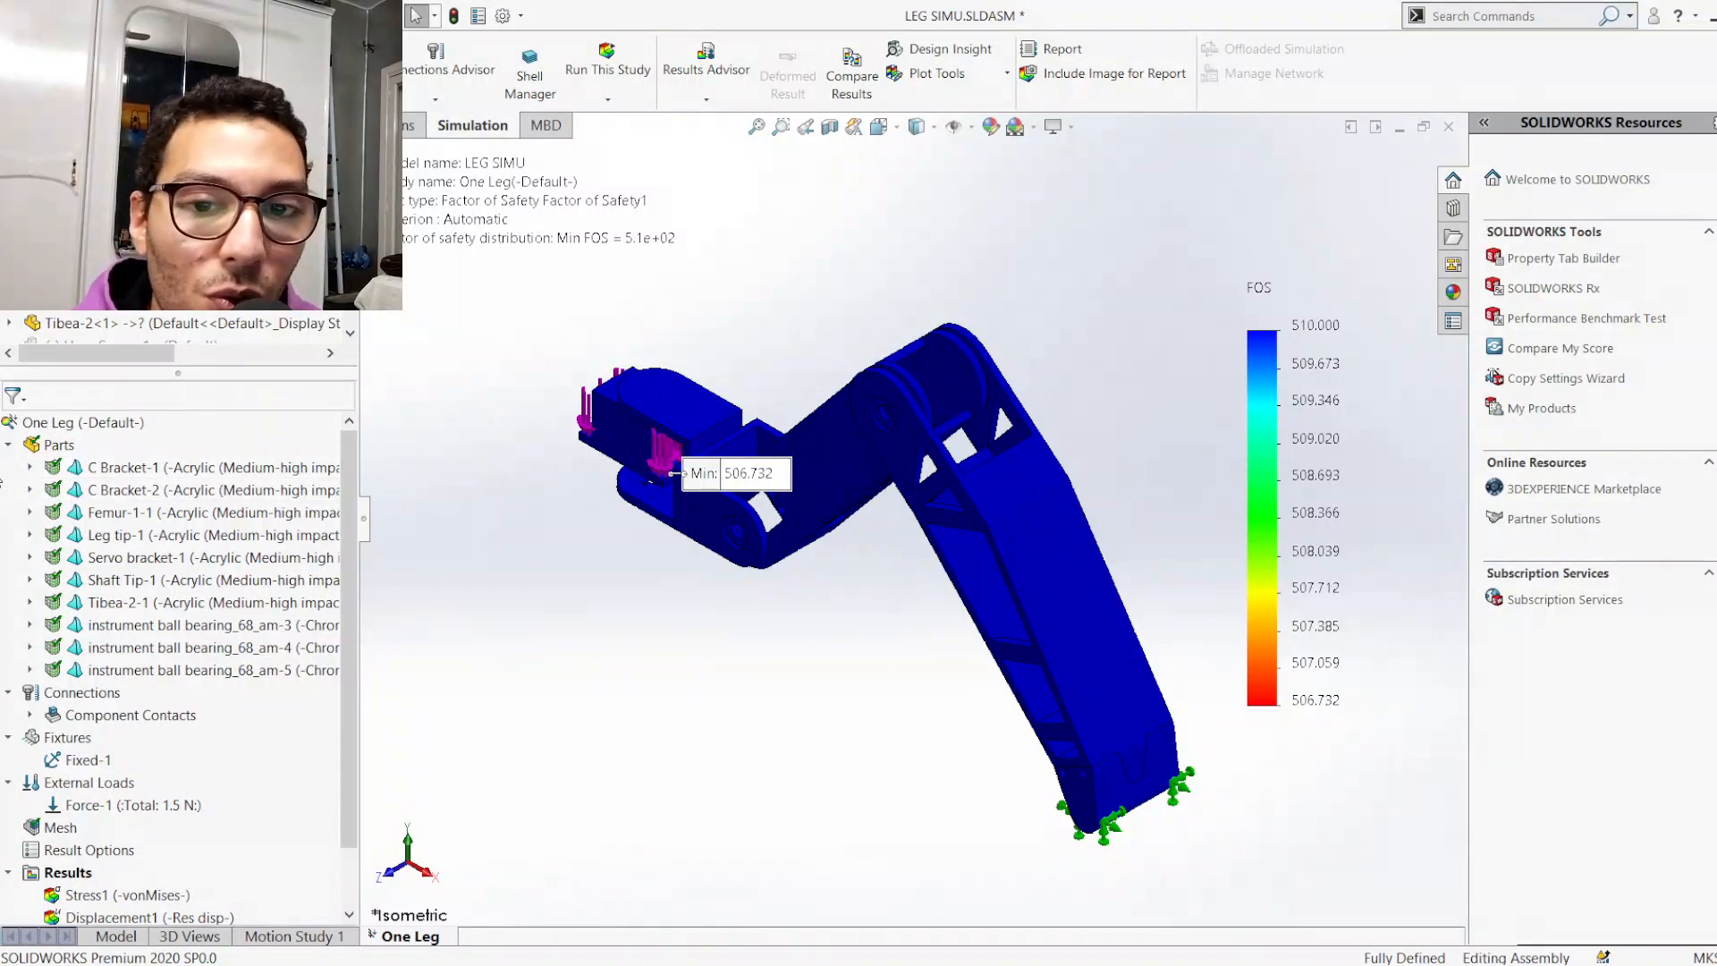
pyautogui.moveTo(10, 463); pyautogui.dragTo(161, 612)
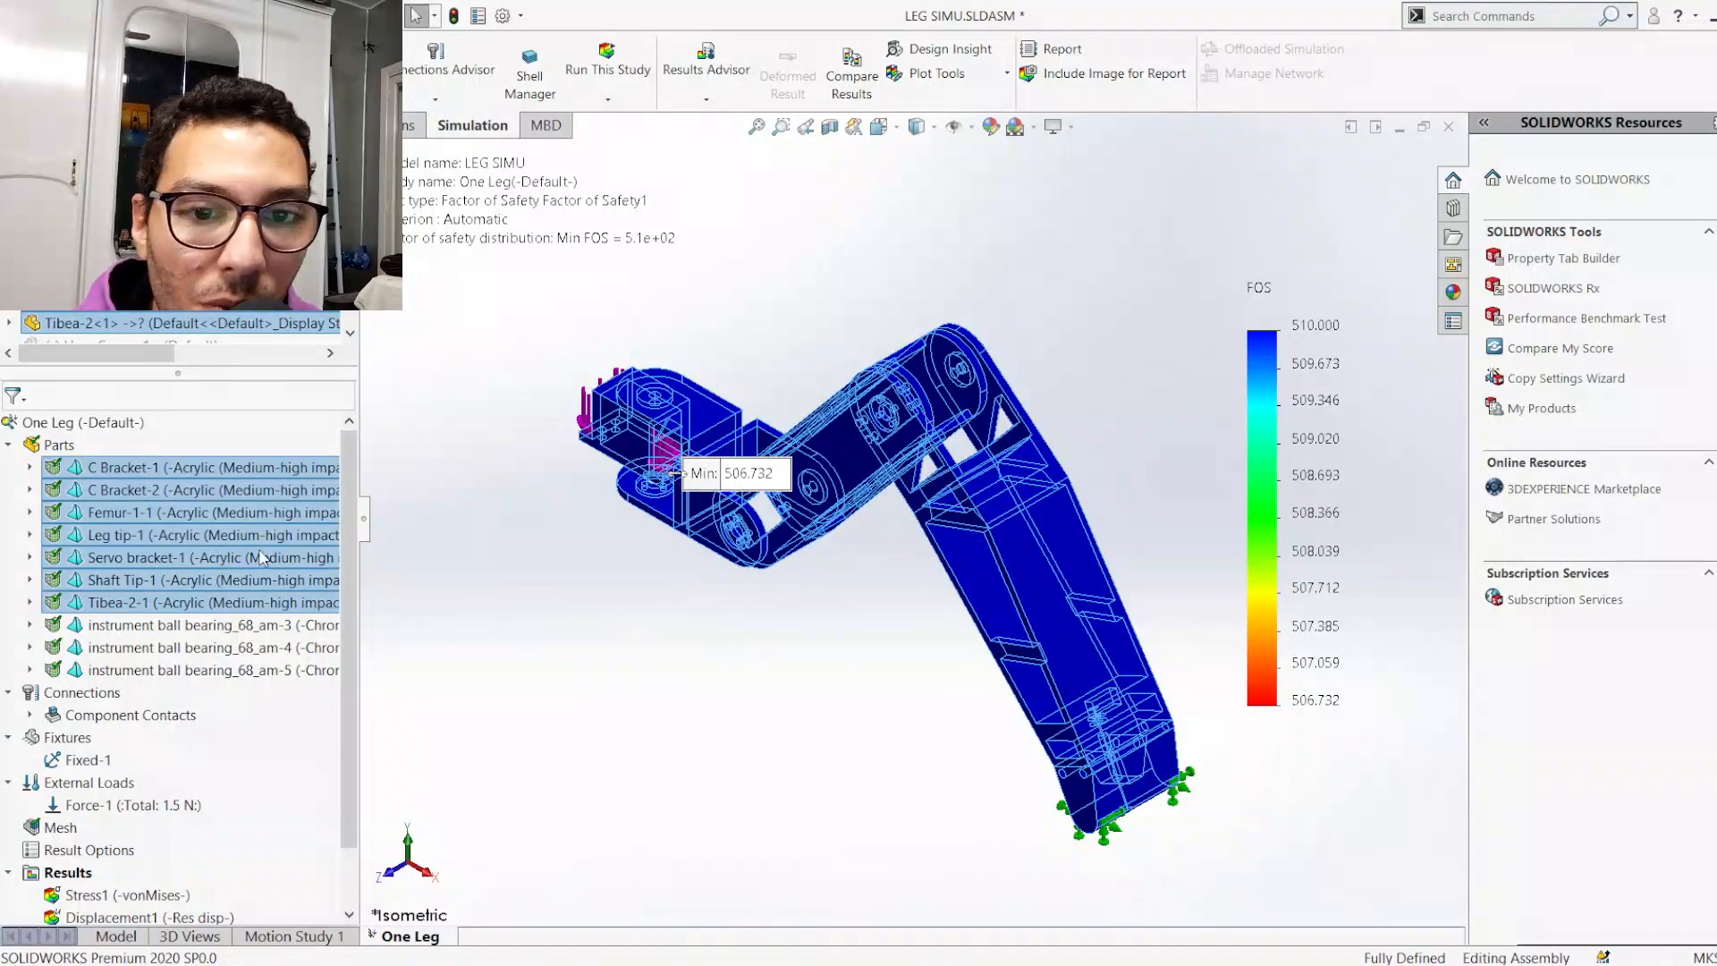
pyautogui.click(474, 566)
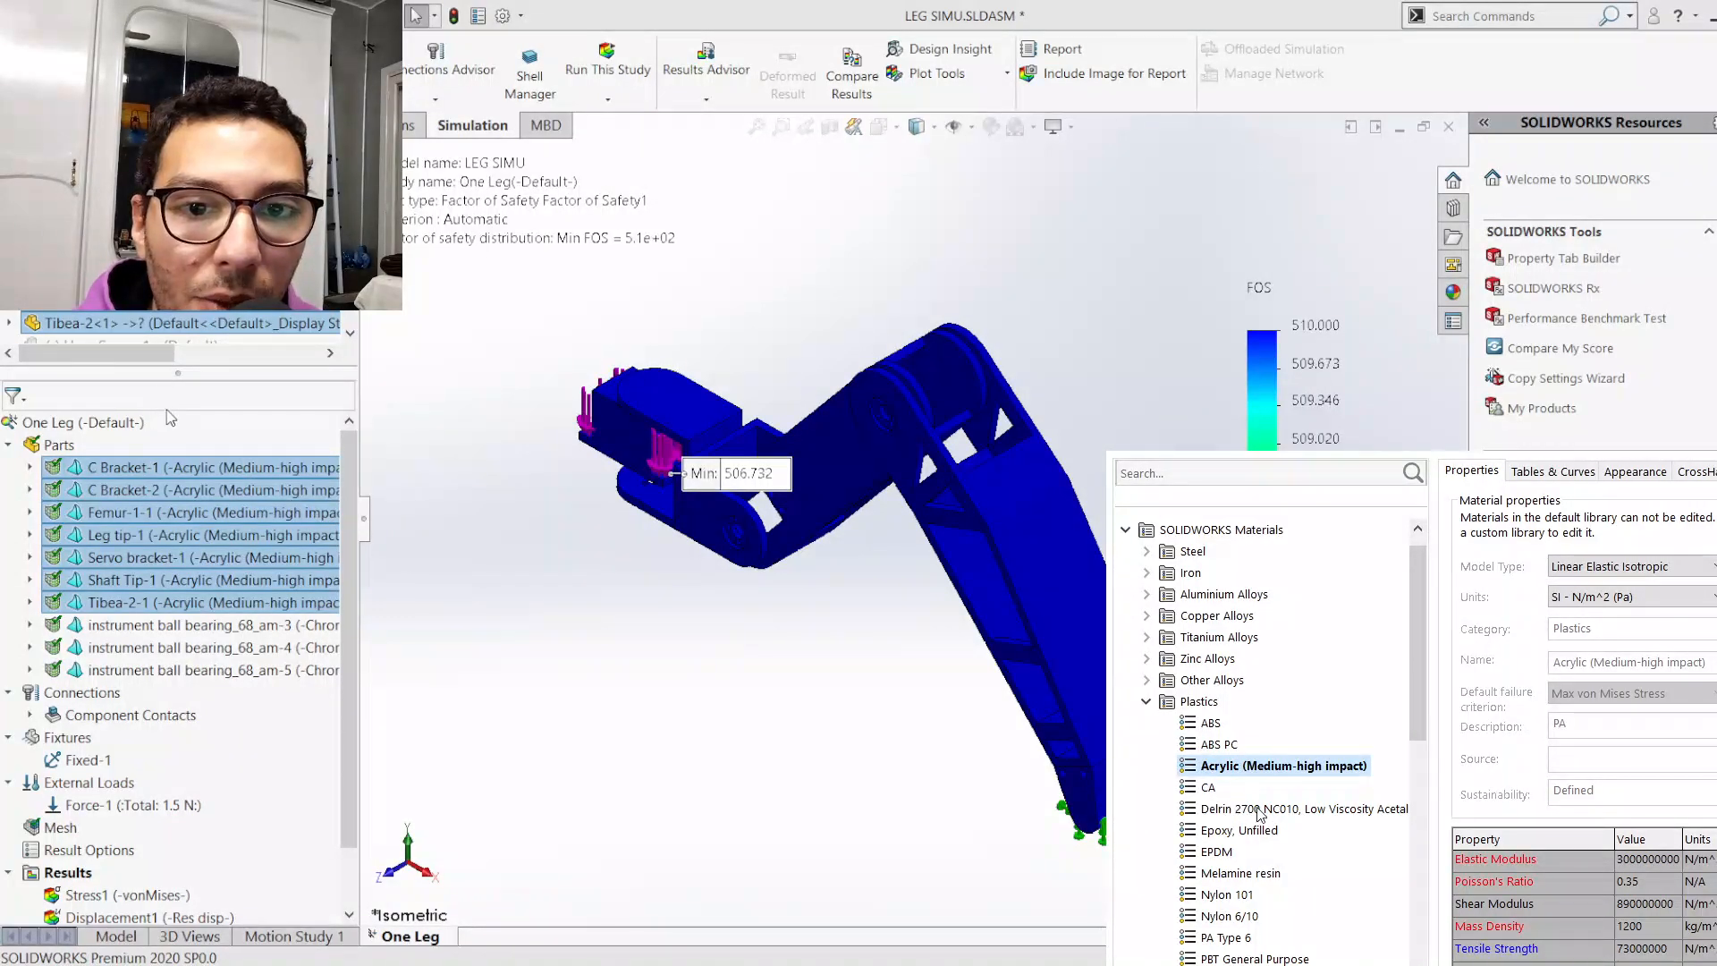
pyautogui.scroll(-5, 1248, 818)
pyautogui.scroll(-8, 1268, 835)
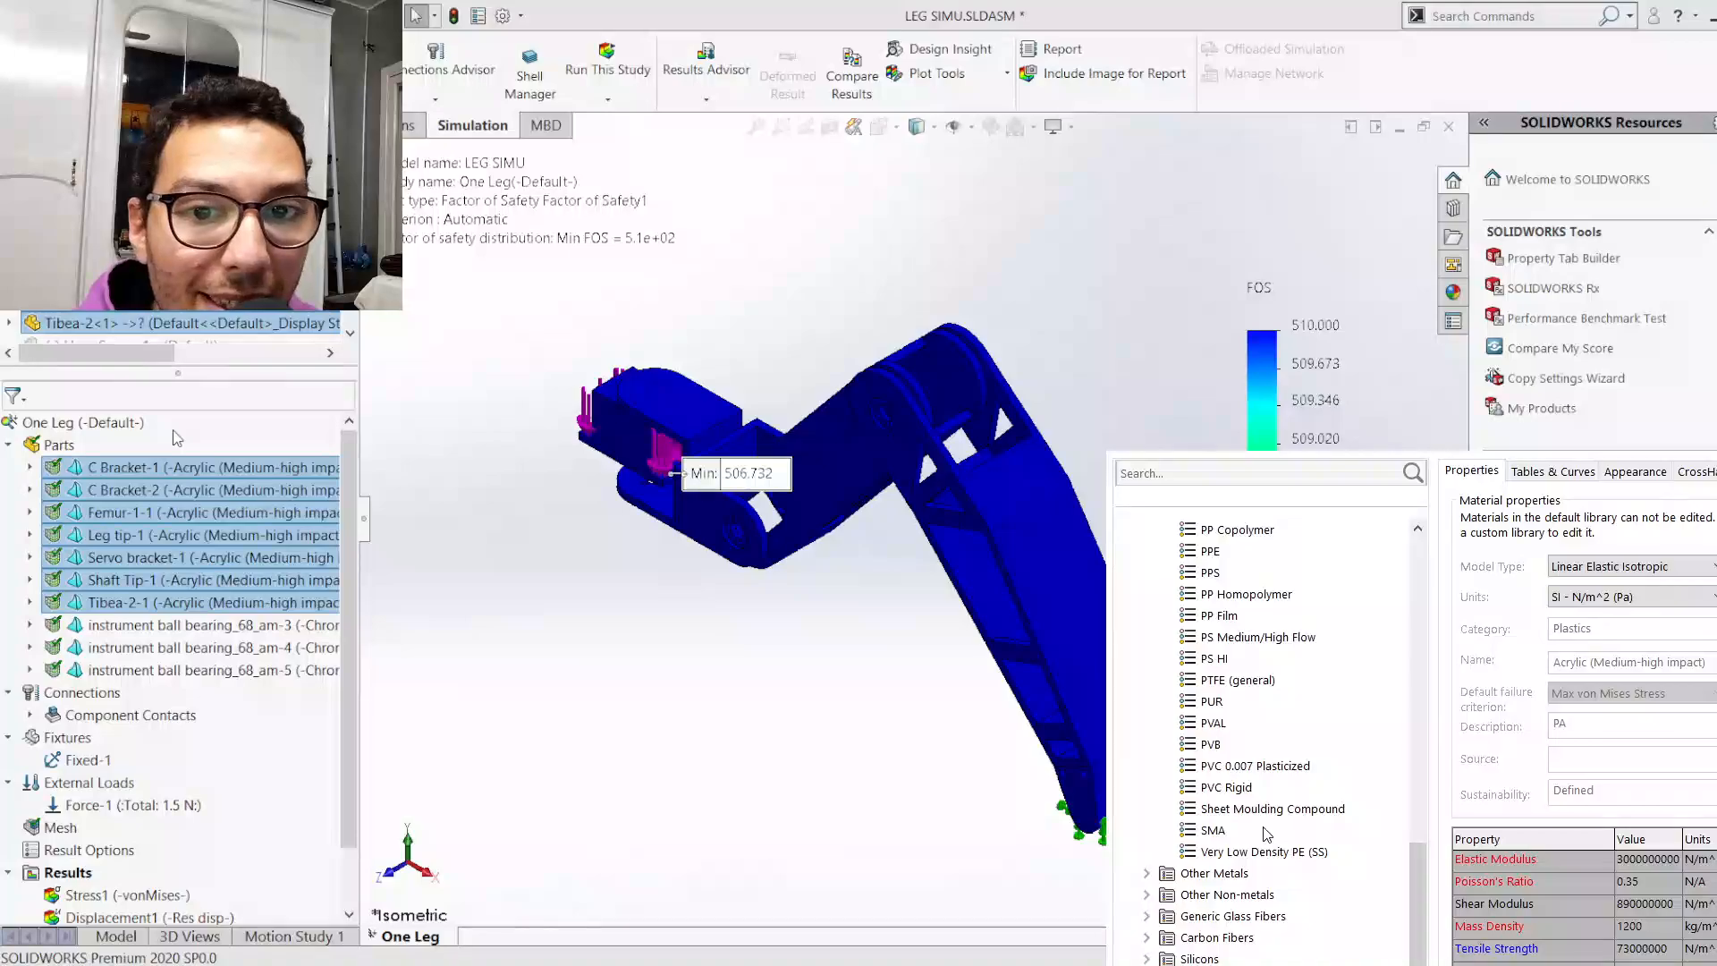
pyautogui.scroll(5, 1267, 835)
pyautogui.scroll(10, 1267, 834)
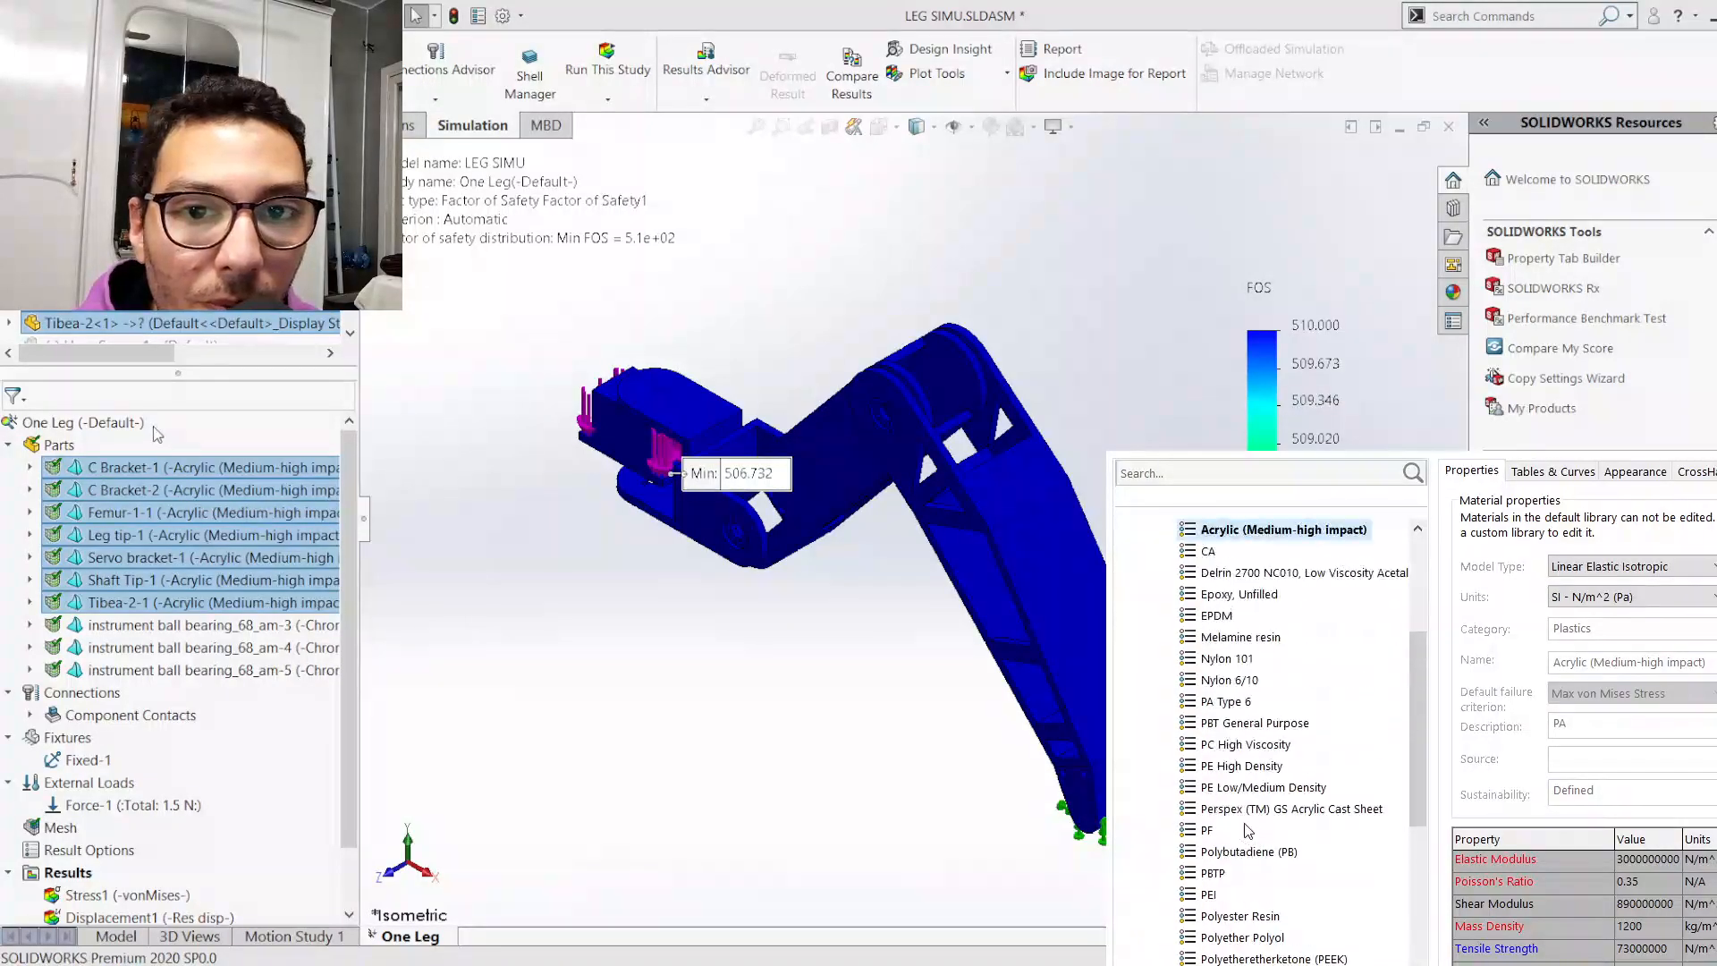
pyautogui.click(1145, 666)
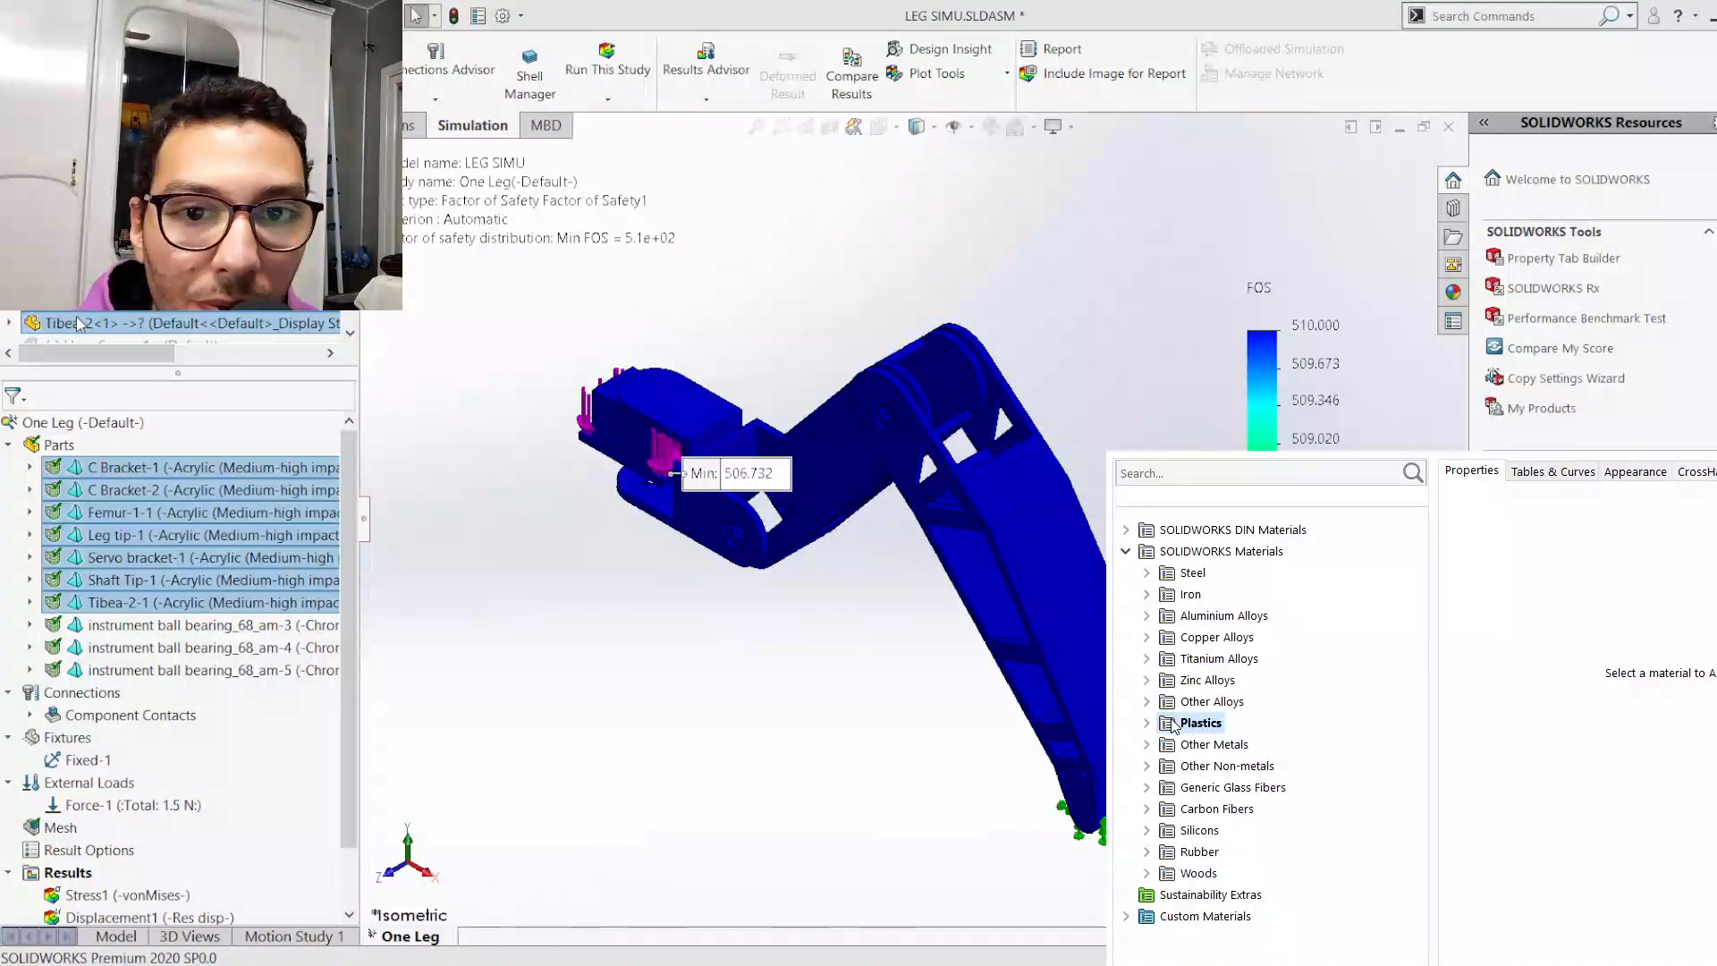
pyautogui.click(1147, 574)
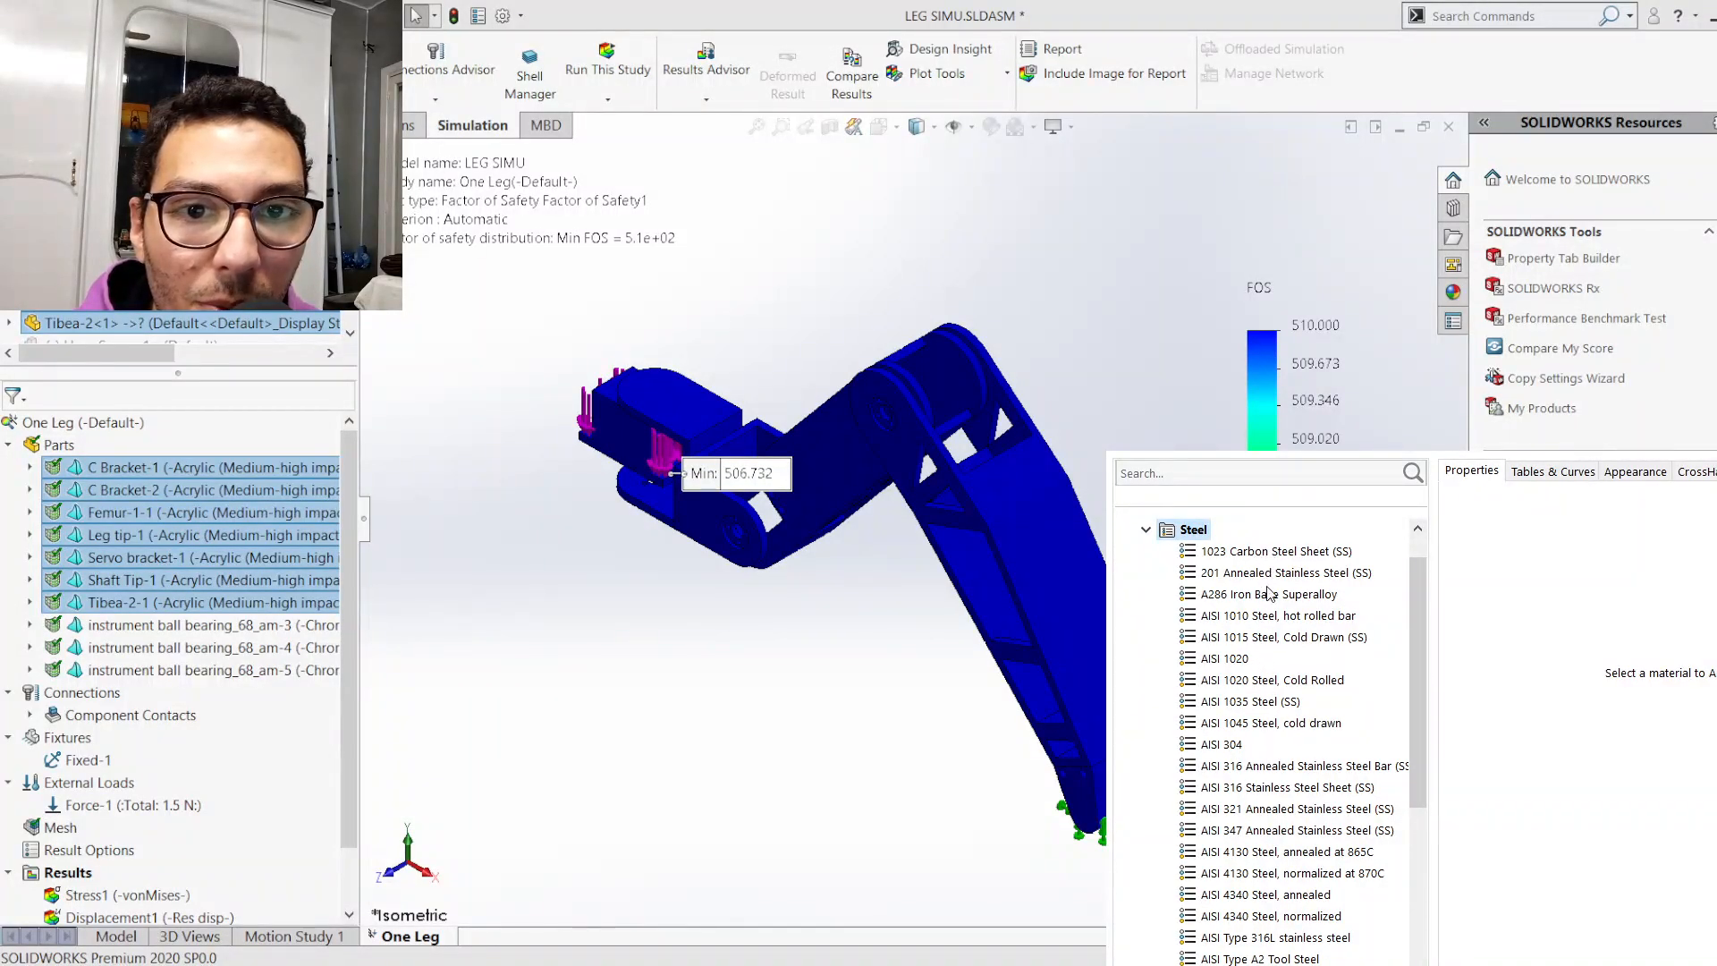
pyautogui.click(1231, 662)
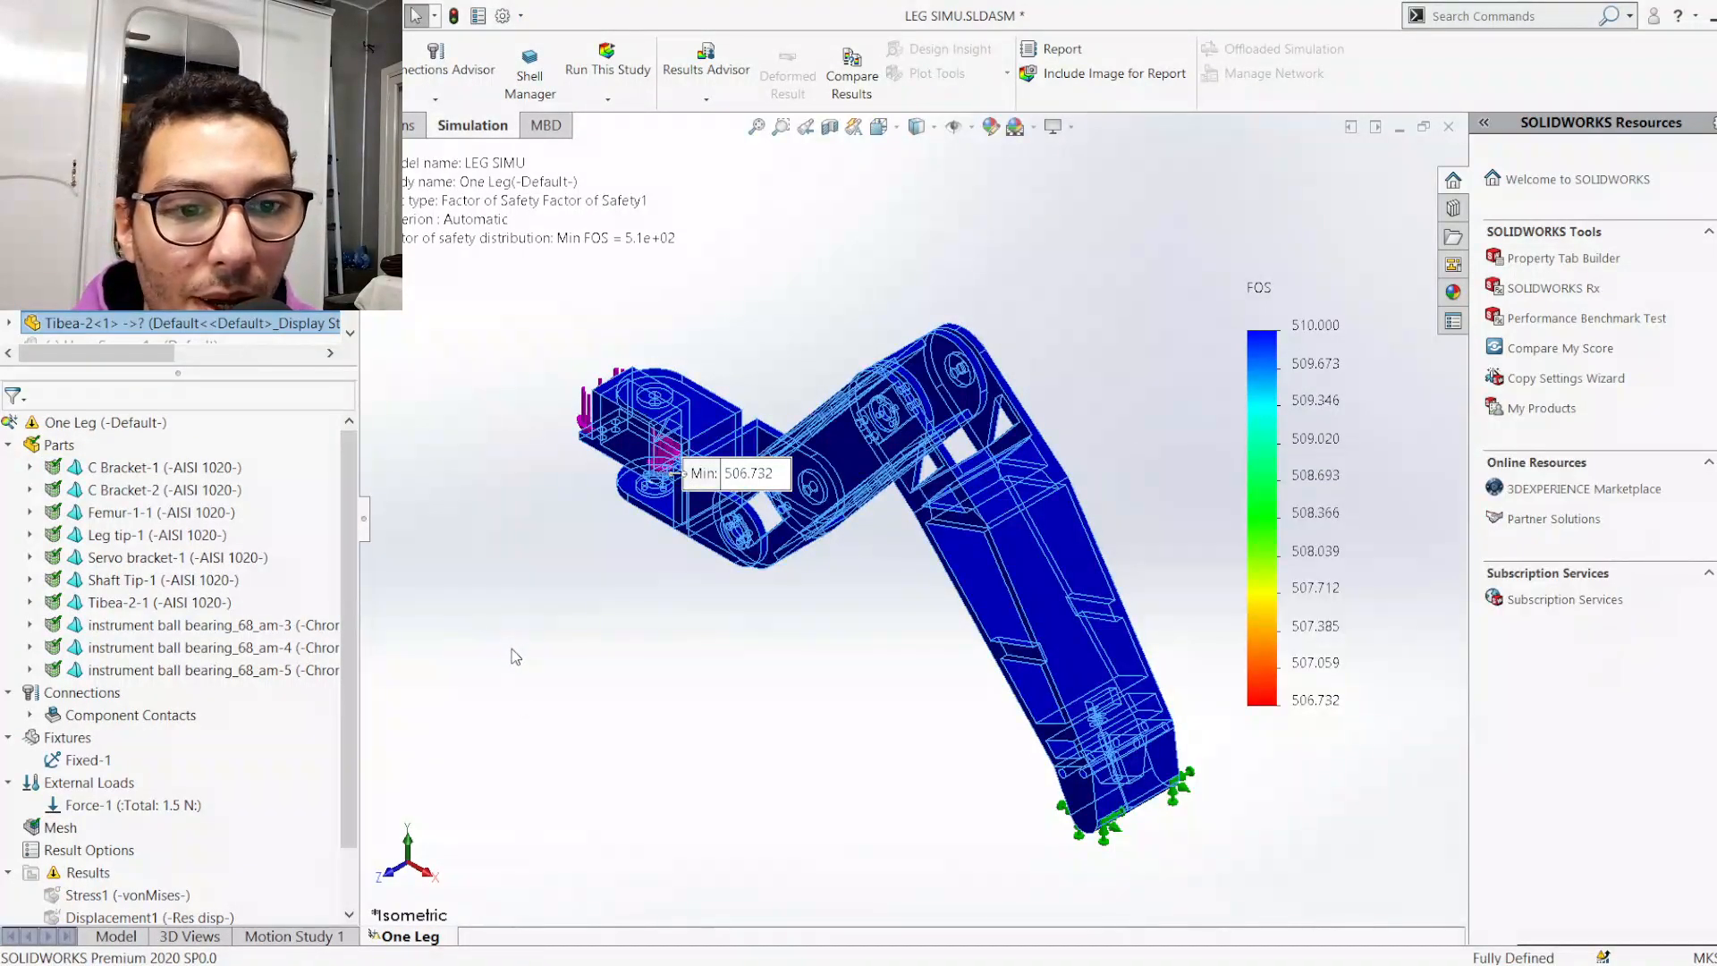
pyautogui.click(9, 446)
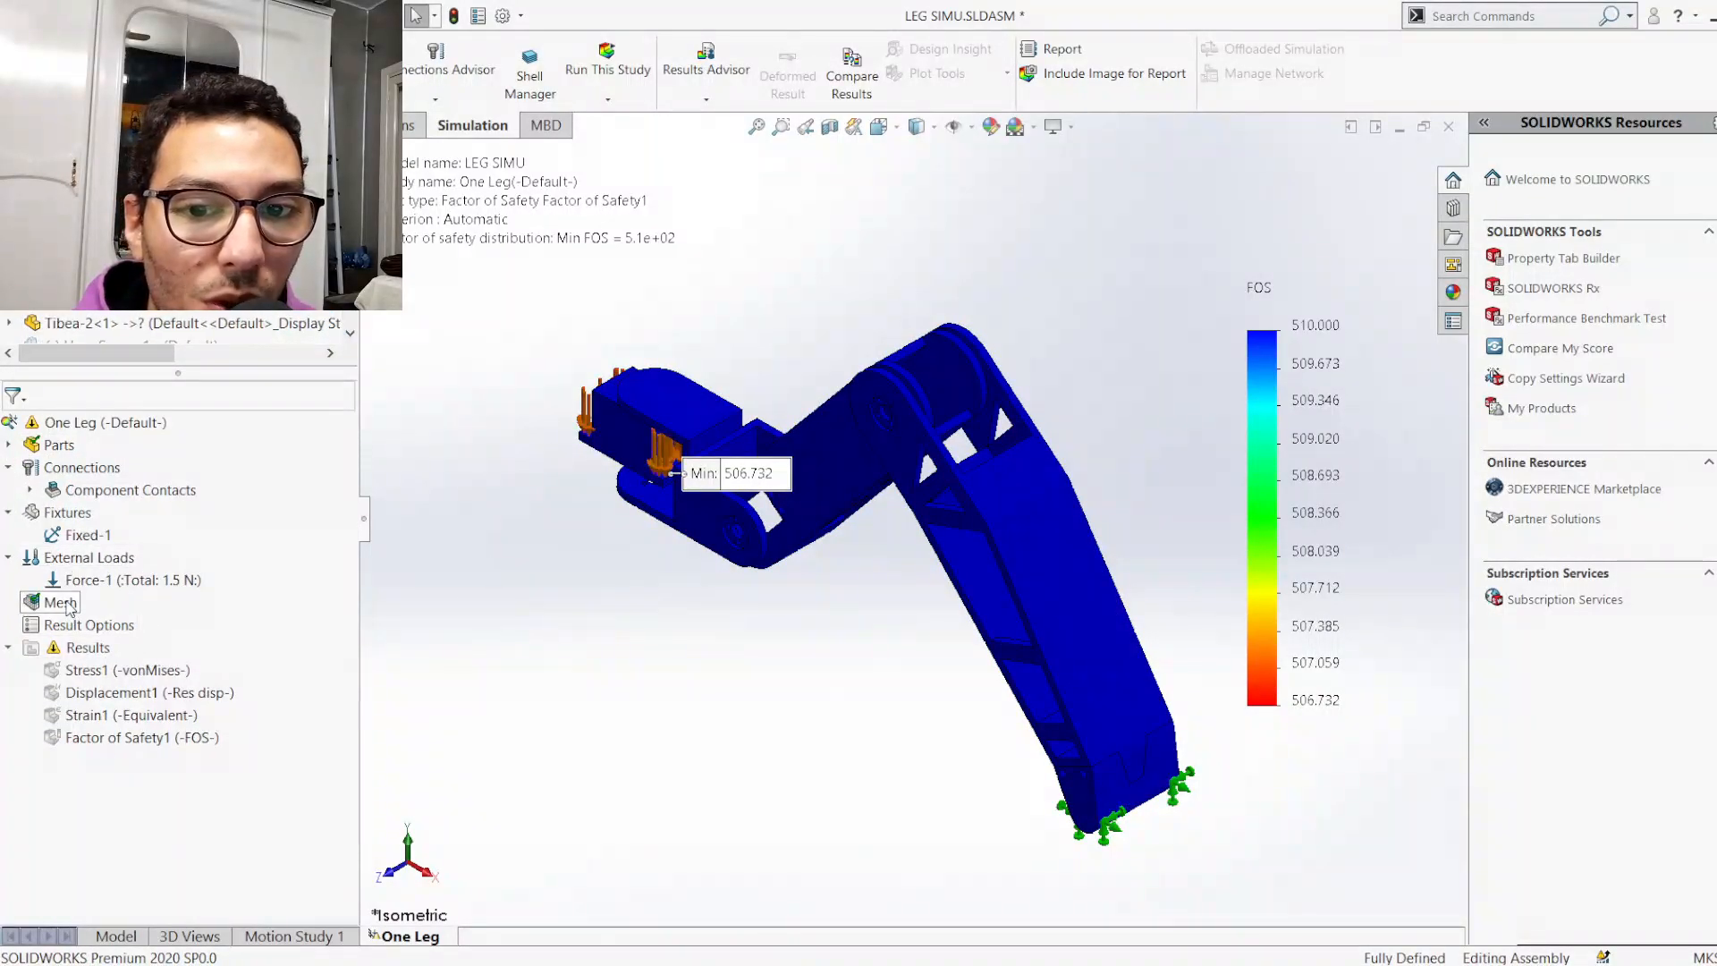
# Try to solve the study with the new material, read the whole excessive displacements message, continue, and cancel the solution
pyautogui.click(59, 602)
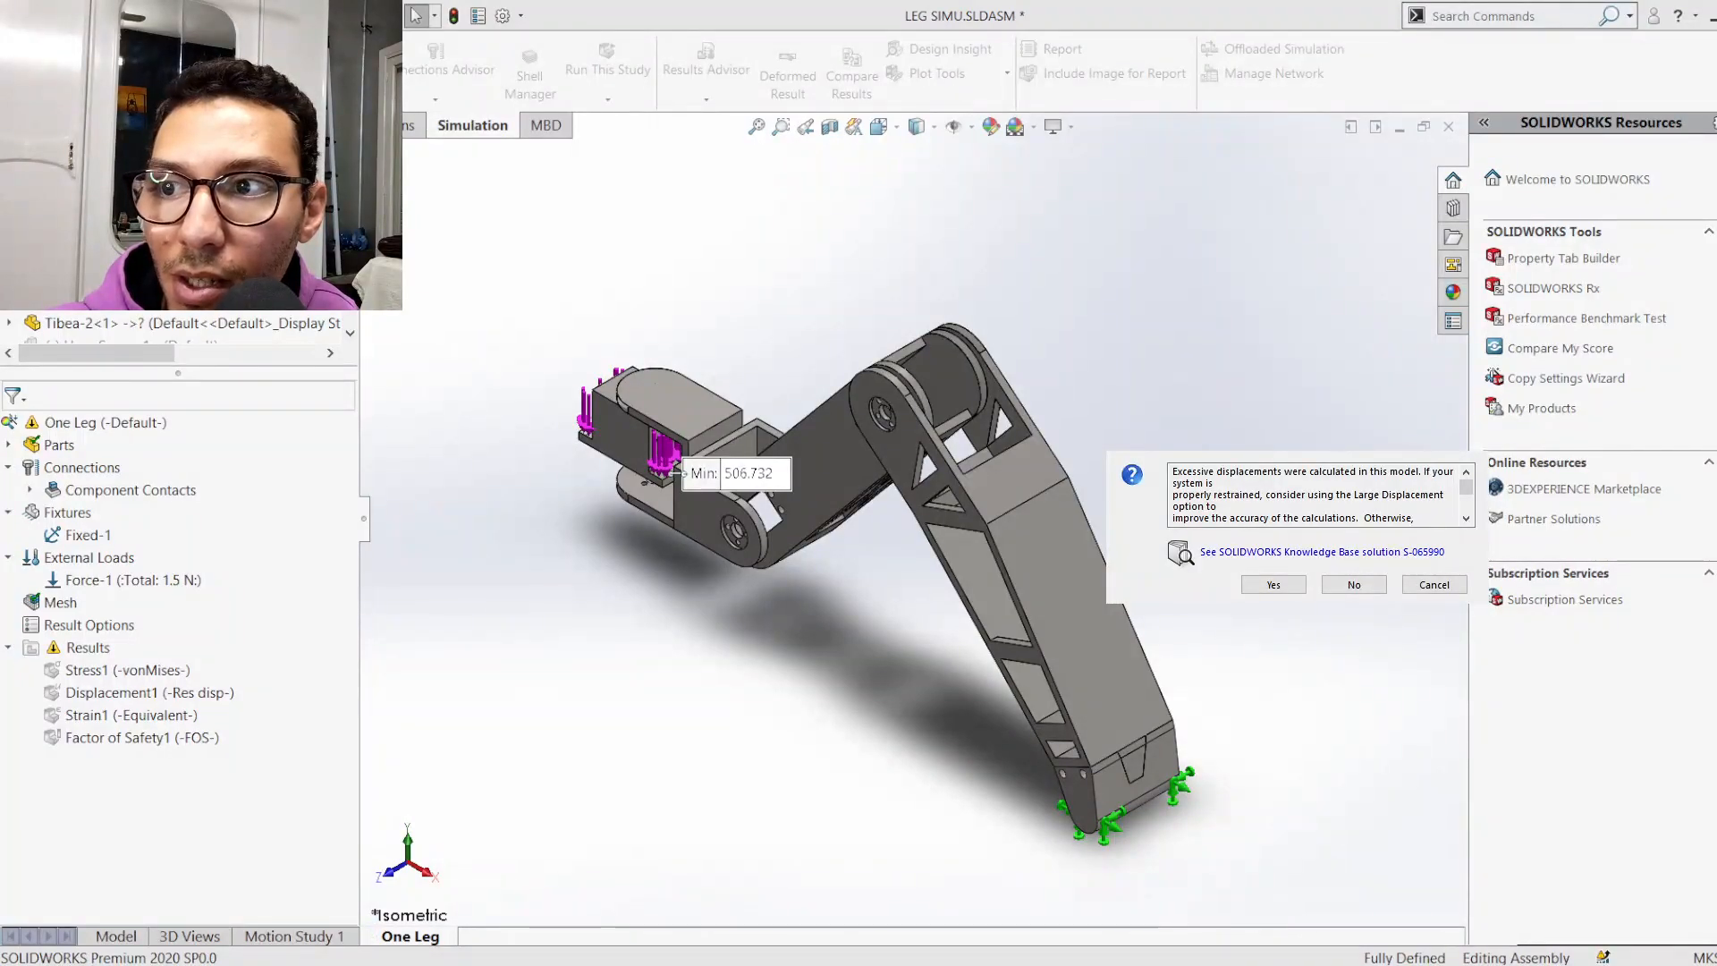
pyautogui.click(1229, 489)
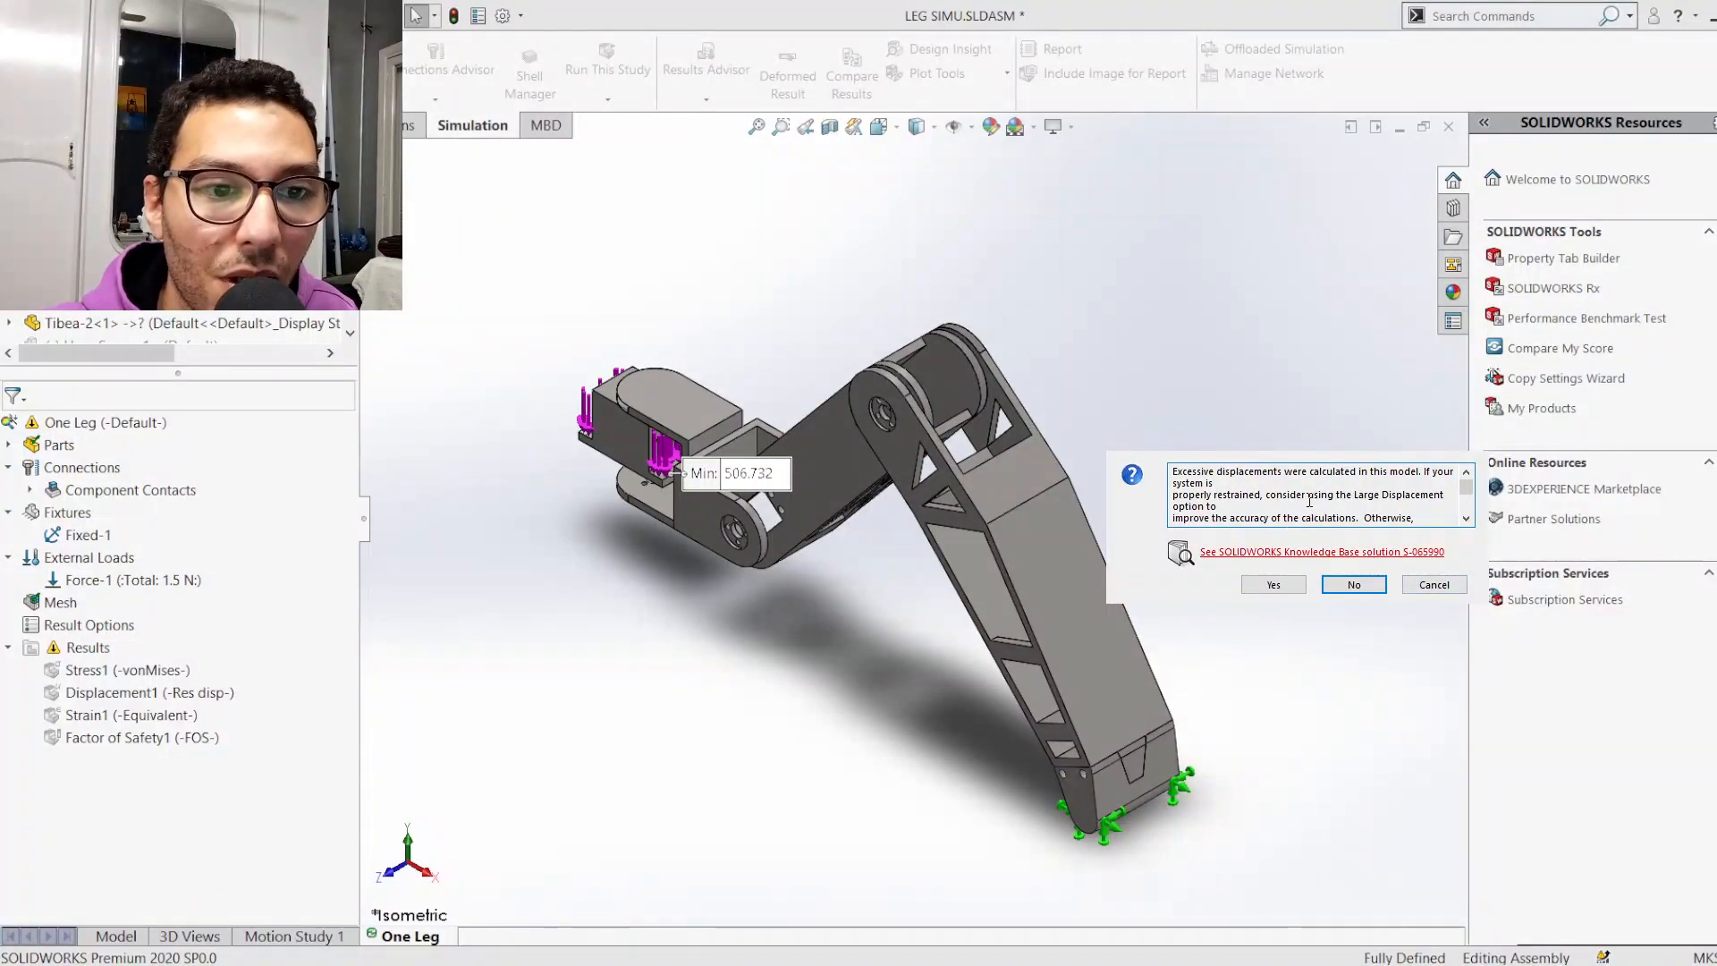
pyautogui.scroll(-1, 1309, 499)
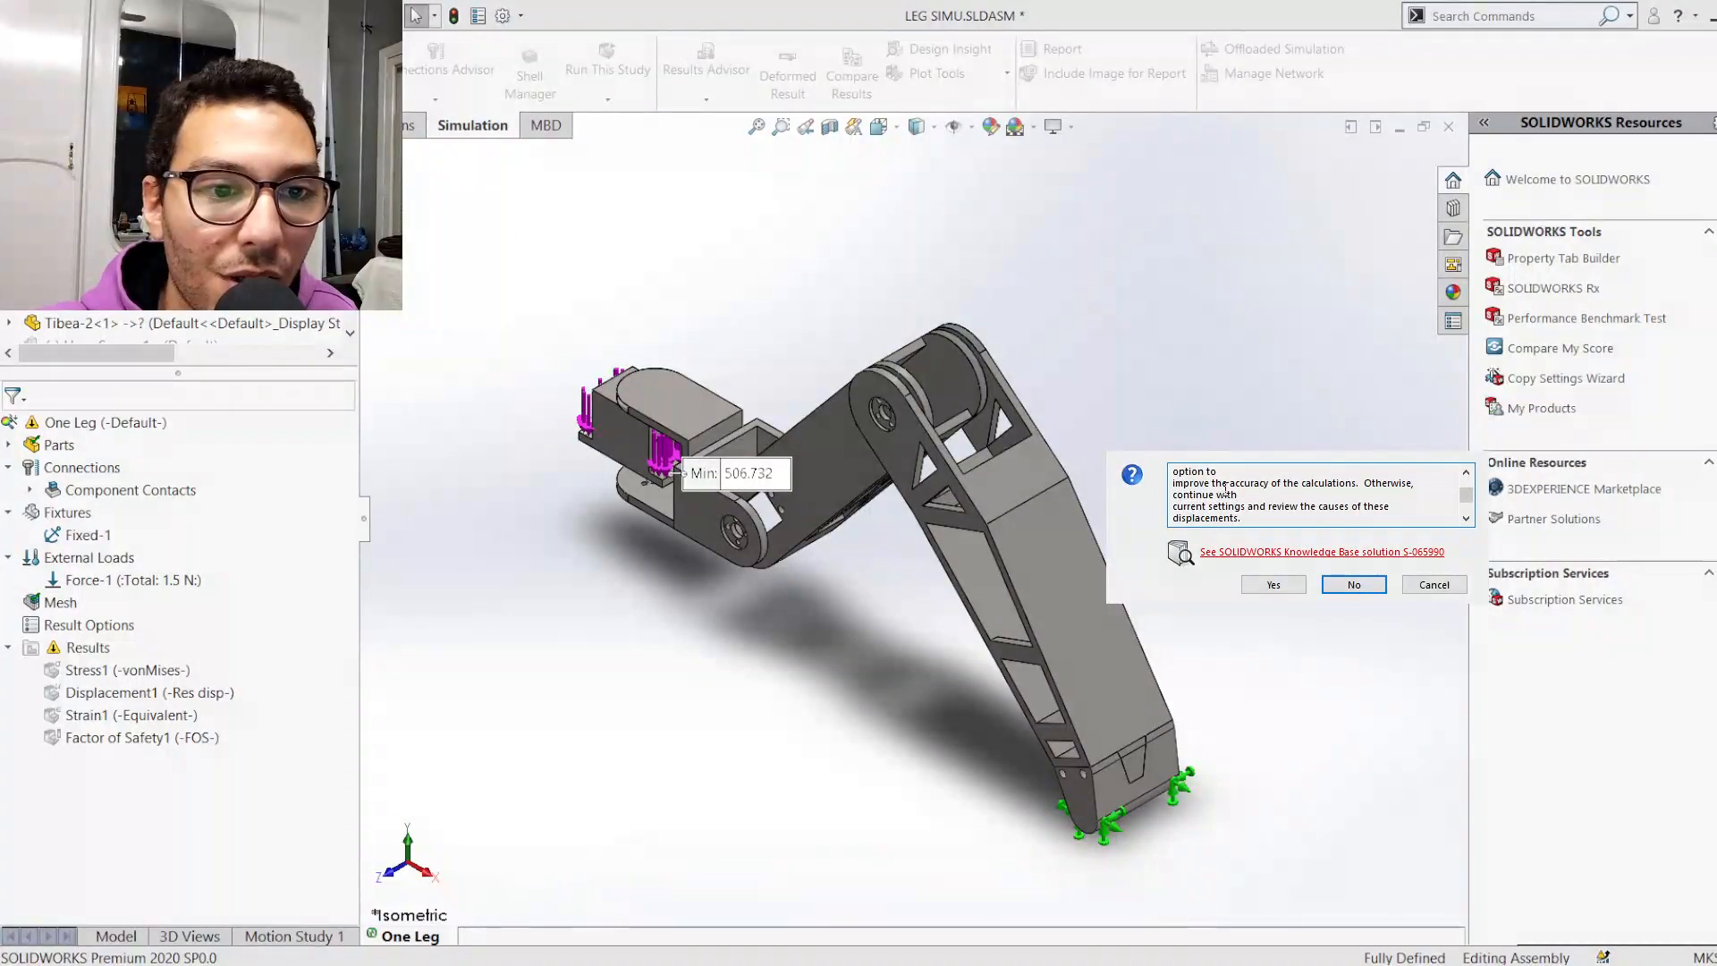
pyautogui.scroll(-1, 1293, 514)
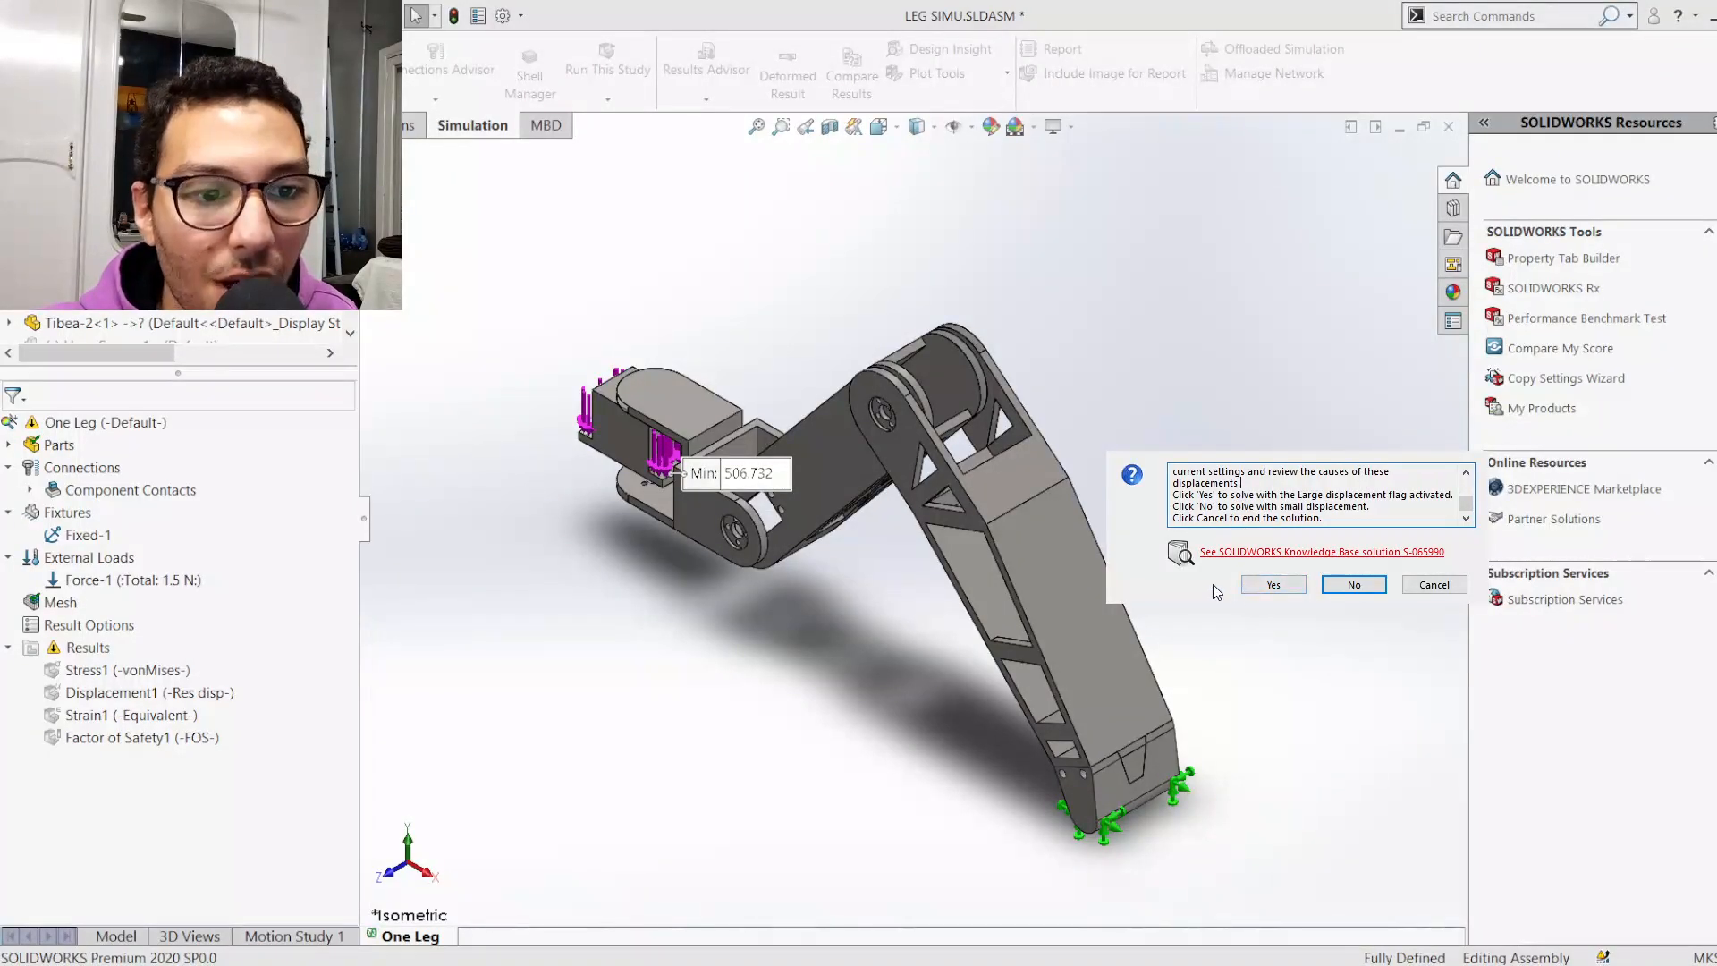
pyautogui.click(1354, 584)
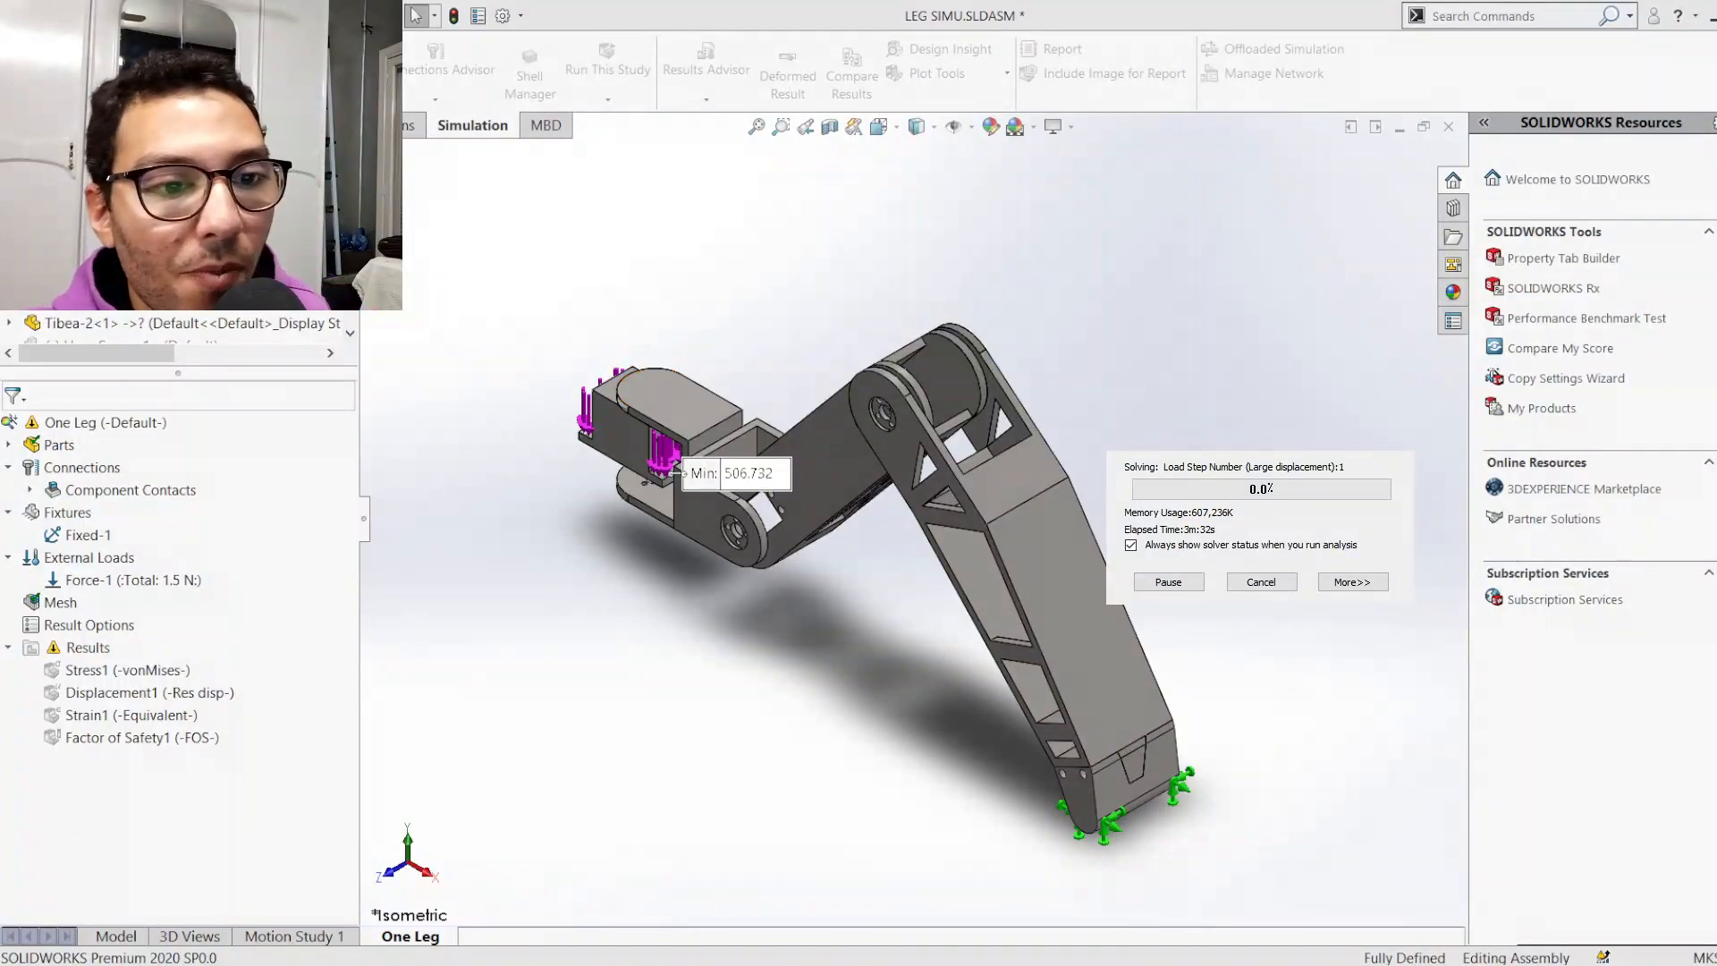
pyautogui.click(1261, 582)
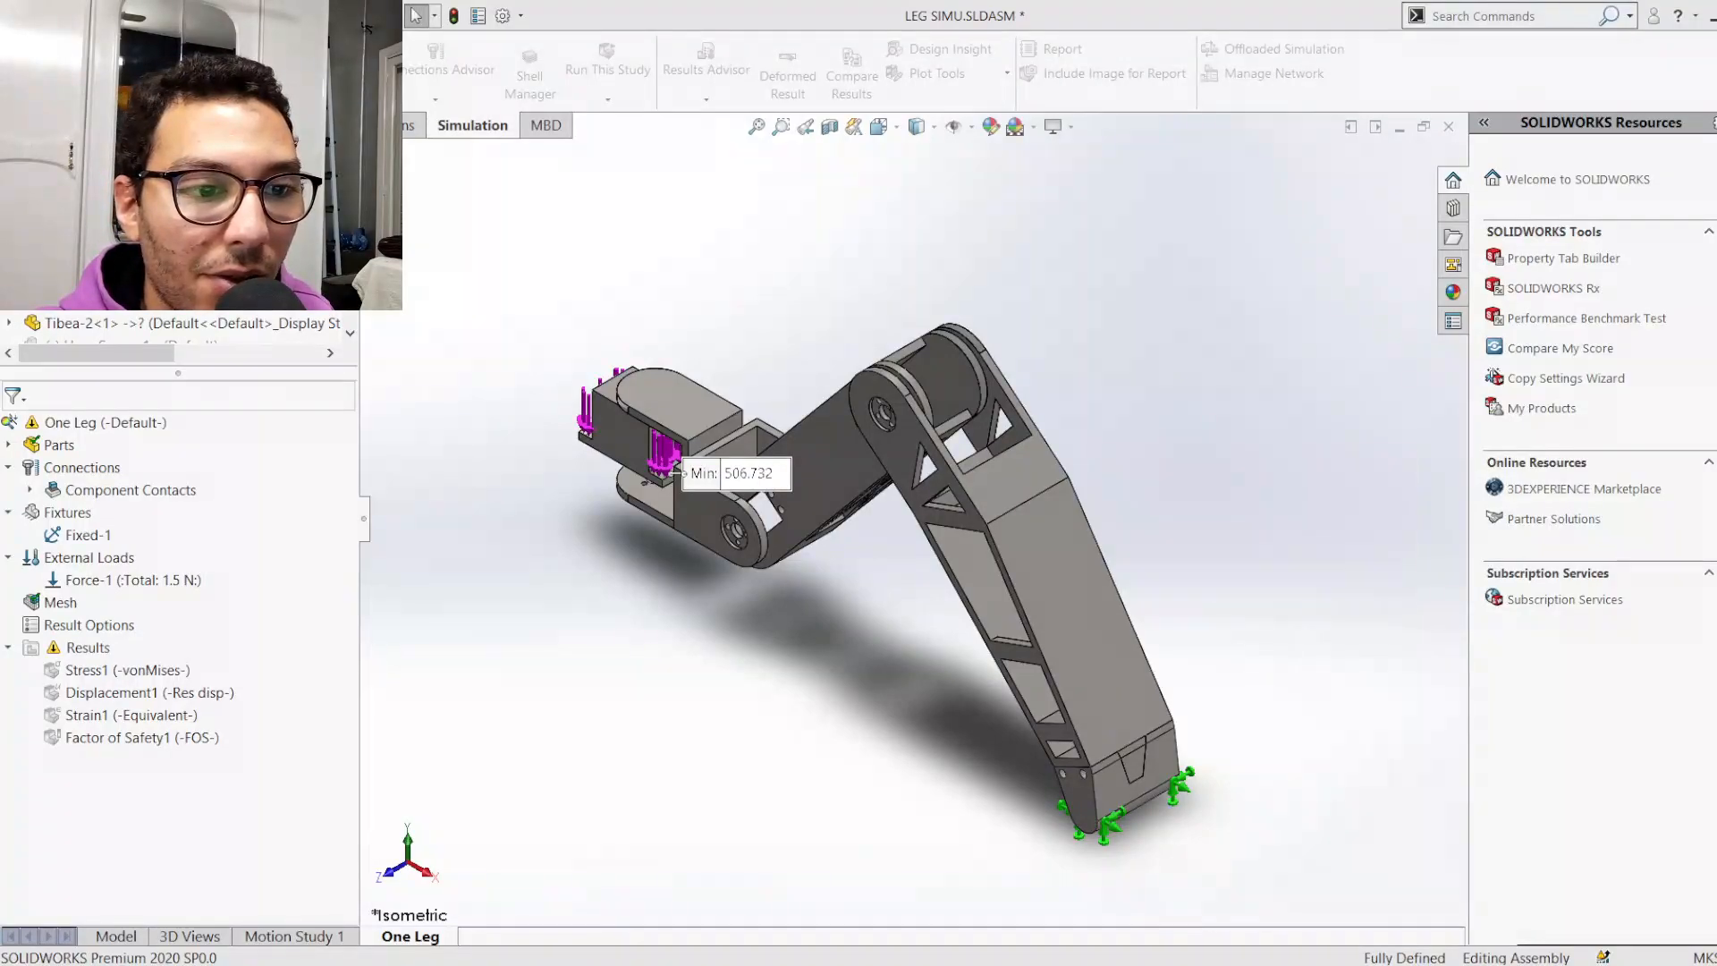
pyautogui.press('Return')
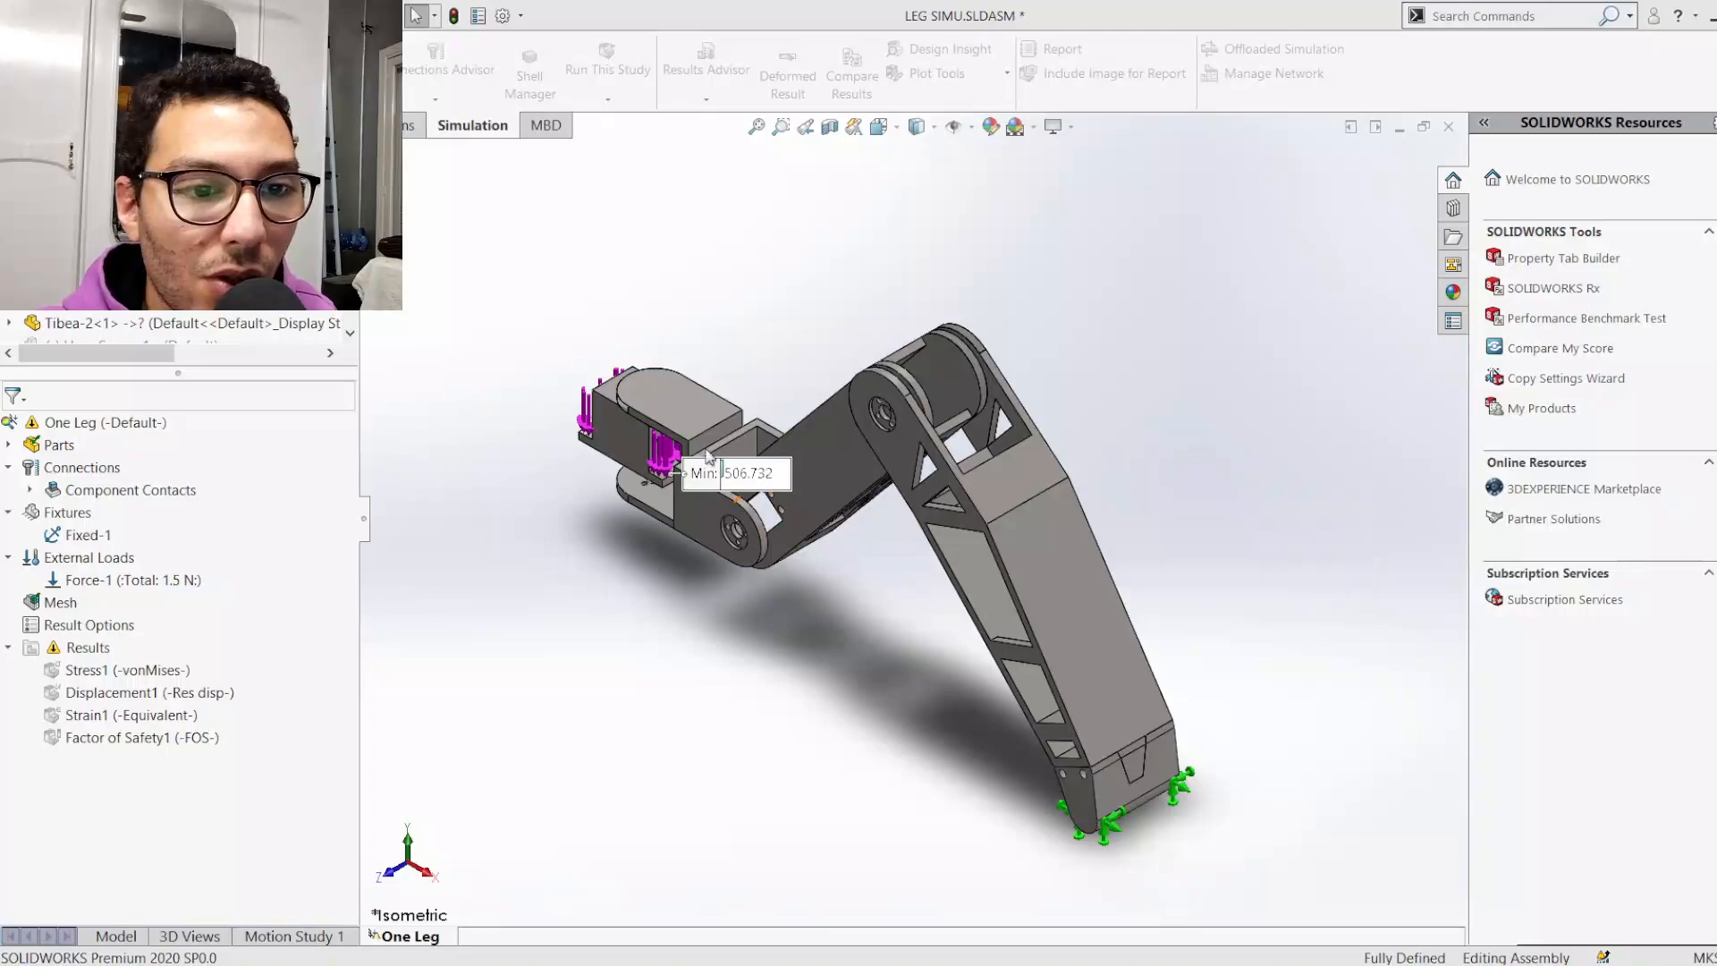
# Edit the Force-1 load and remove both servo bracket faces from its loaded faces
pyautogui.click(114, 582)
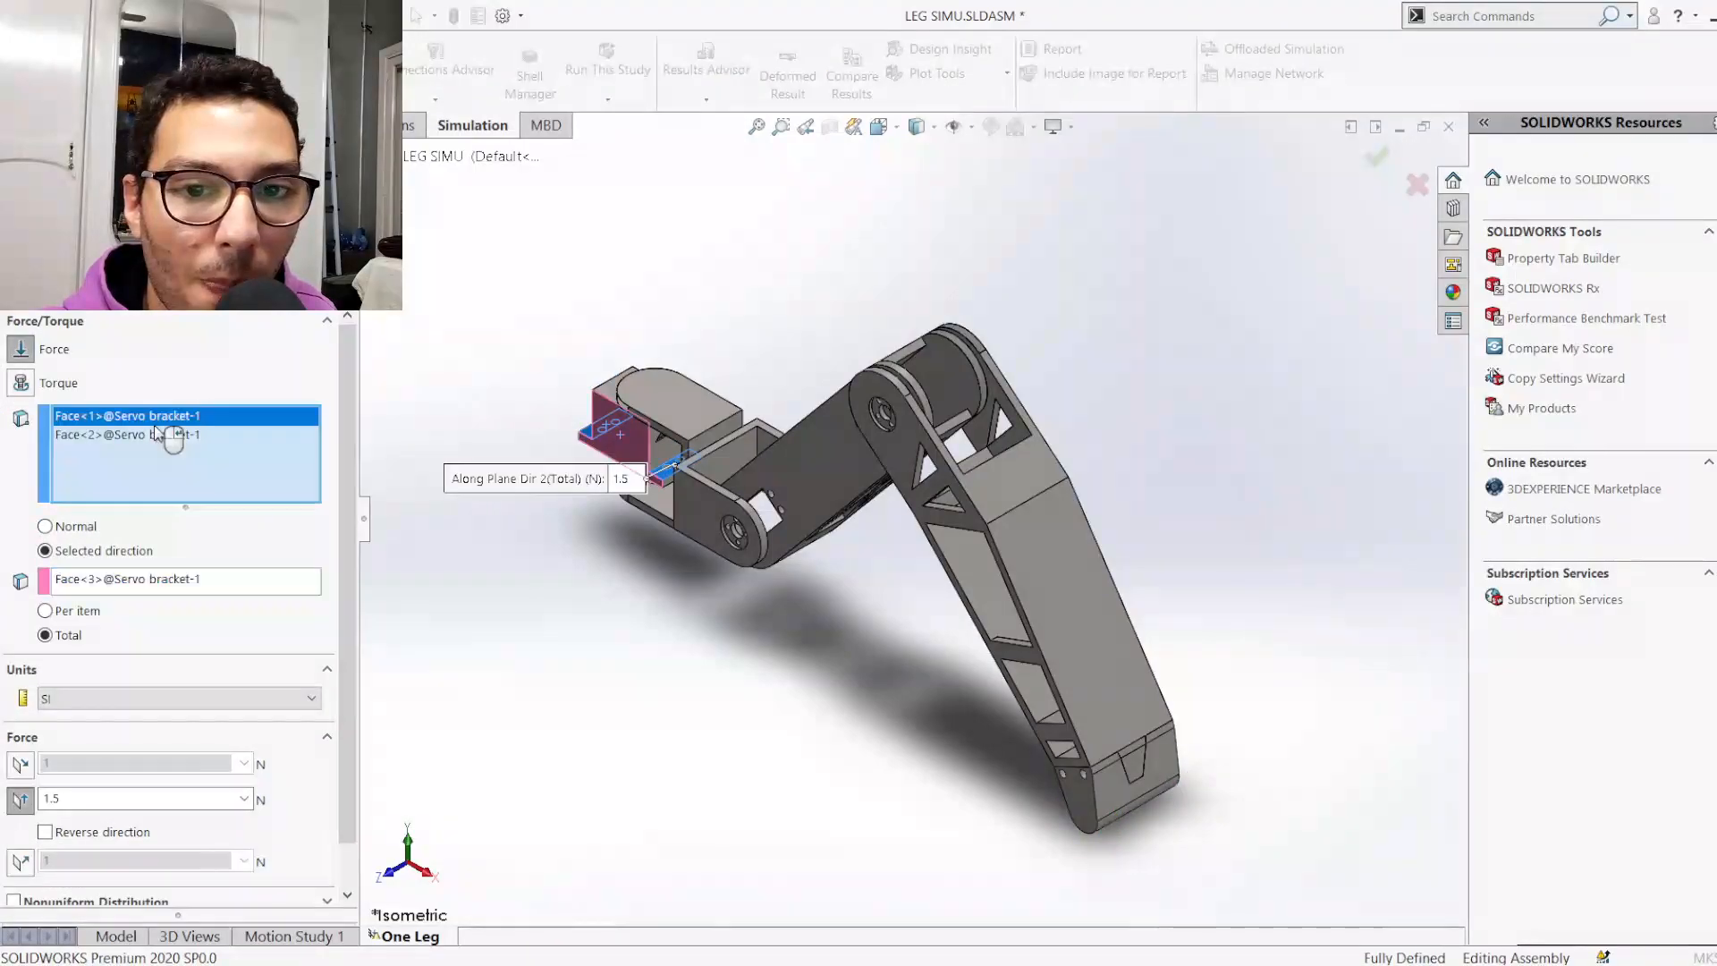
pyautogui.press('Delete')
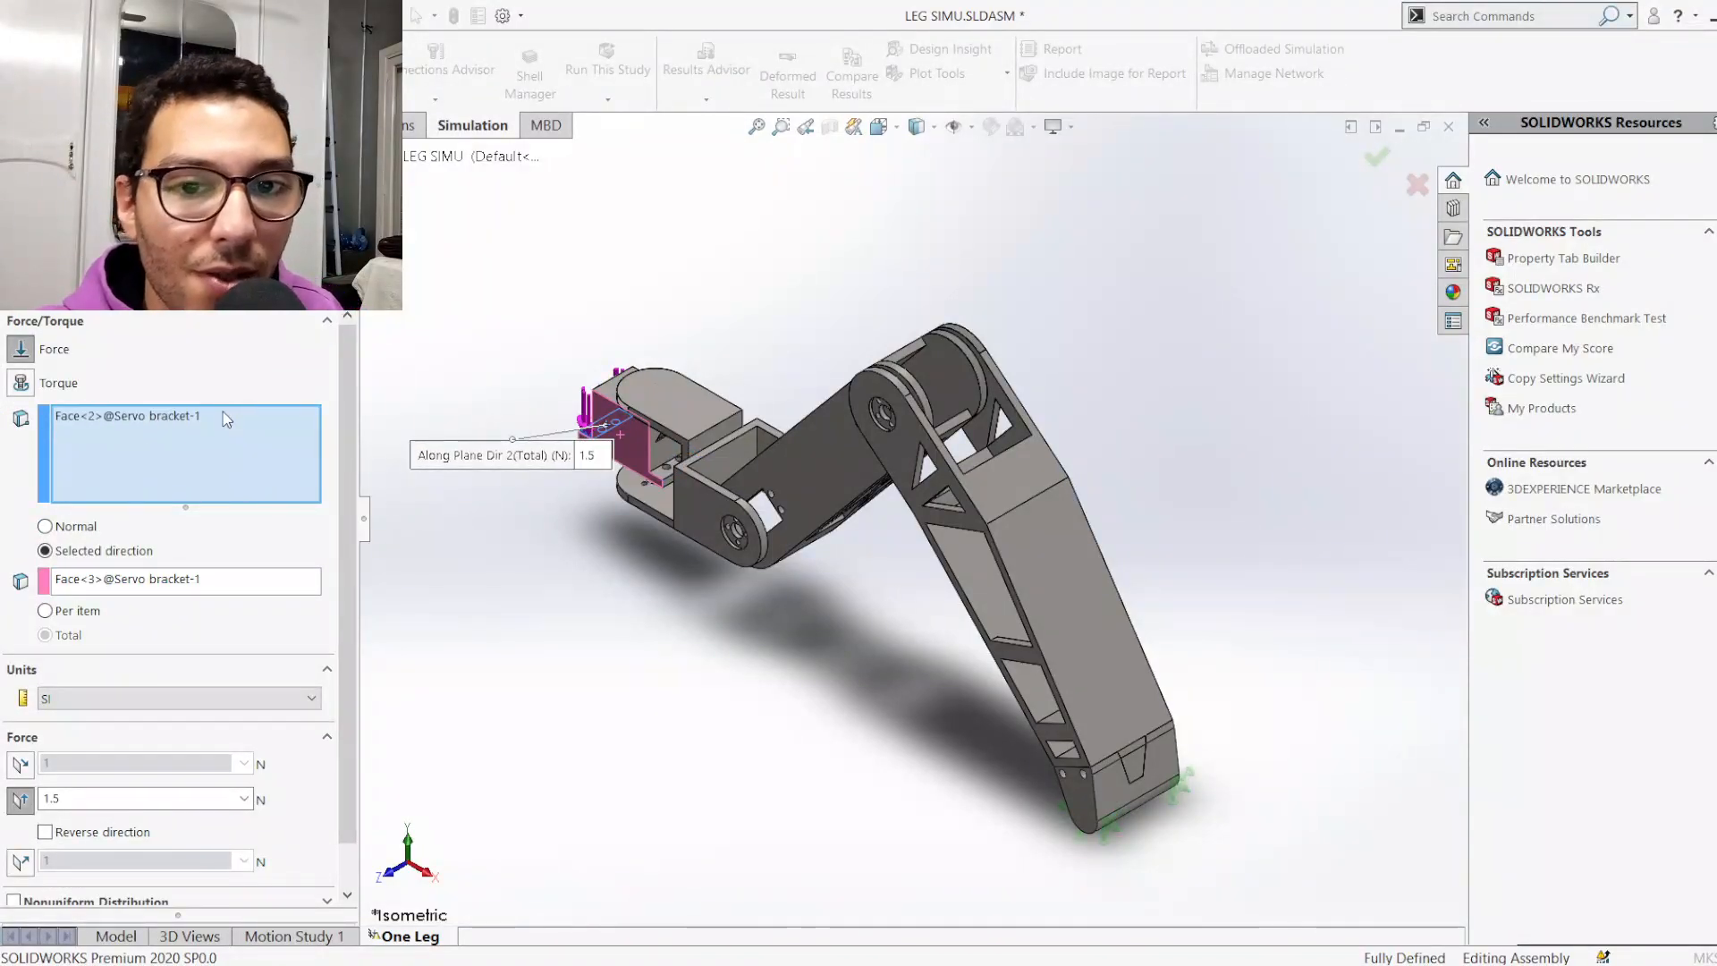
pyautogui.click(227, 416)
pyautogui.press('Delete')
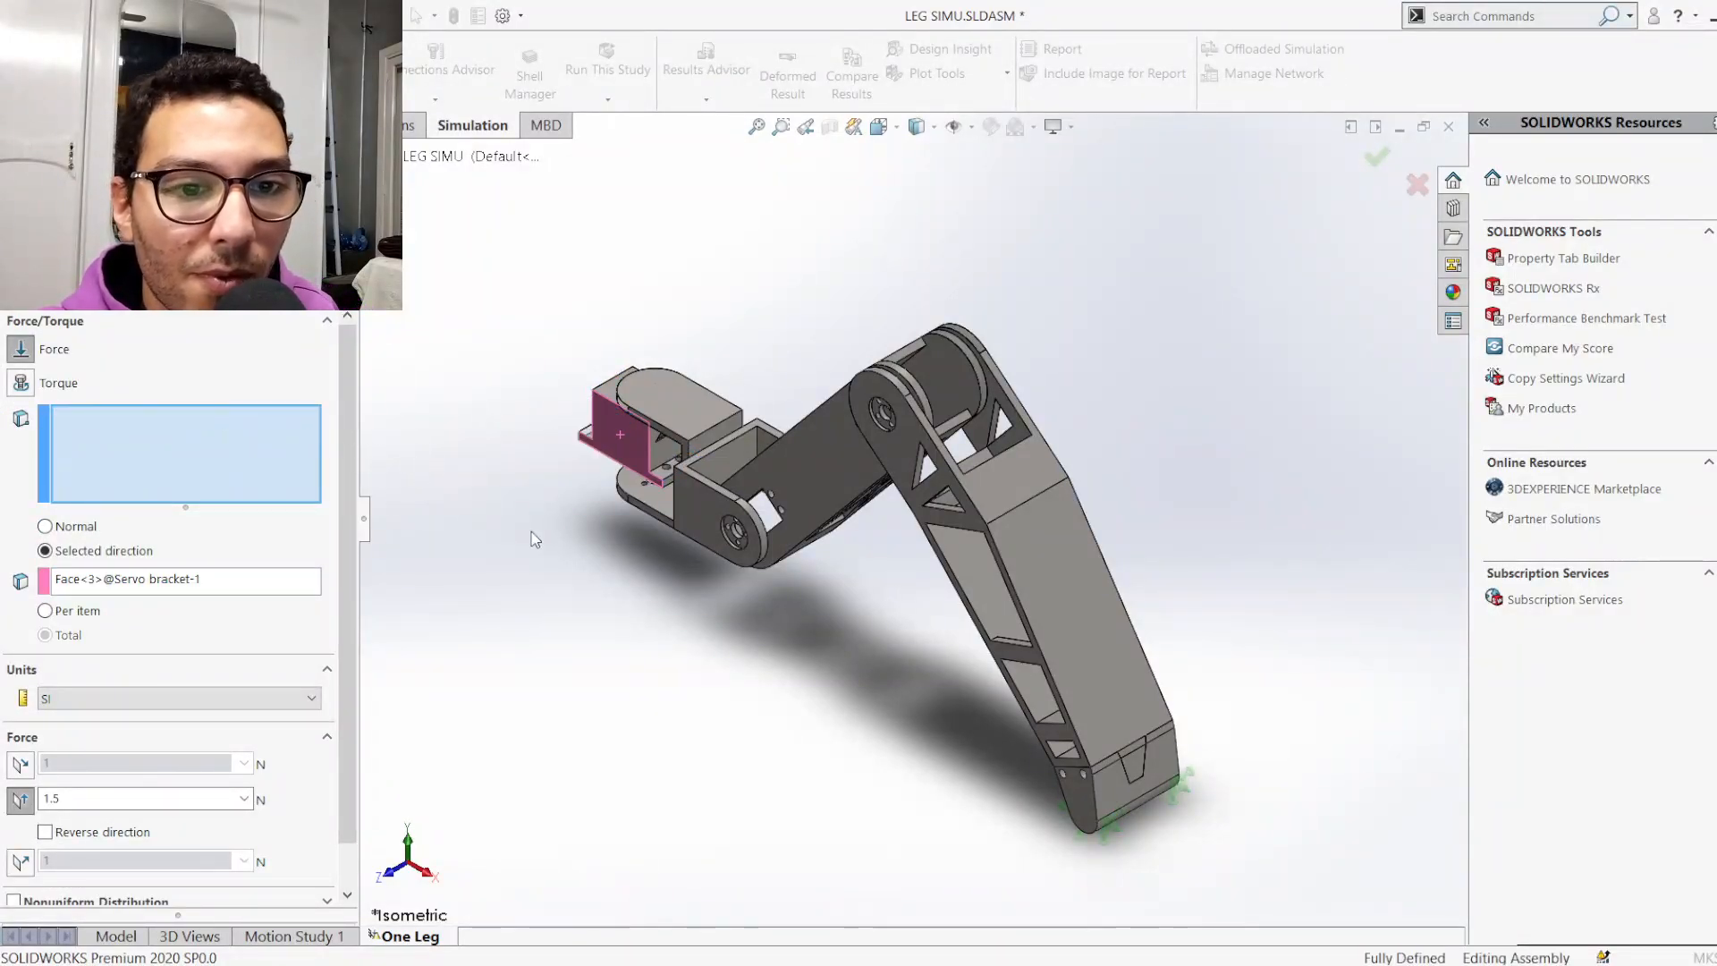
# Try the outer face of C Bracket-2's upper flange as the loaded face of the force
pyautogui.scroll(-5, 626, 412)
pyautogui.click(818, 405)
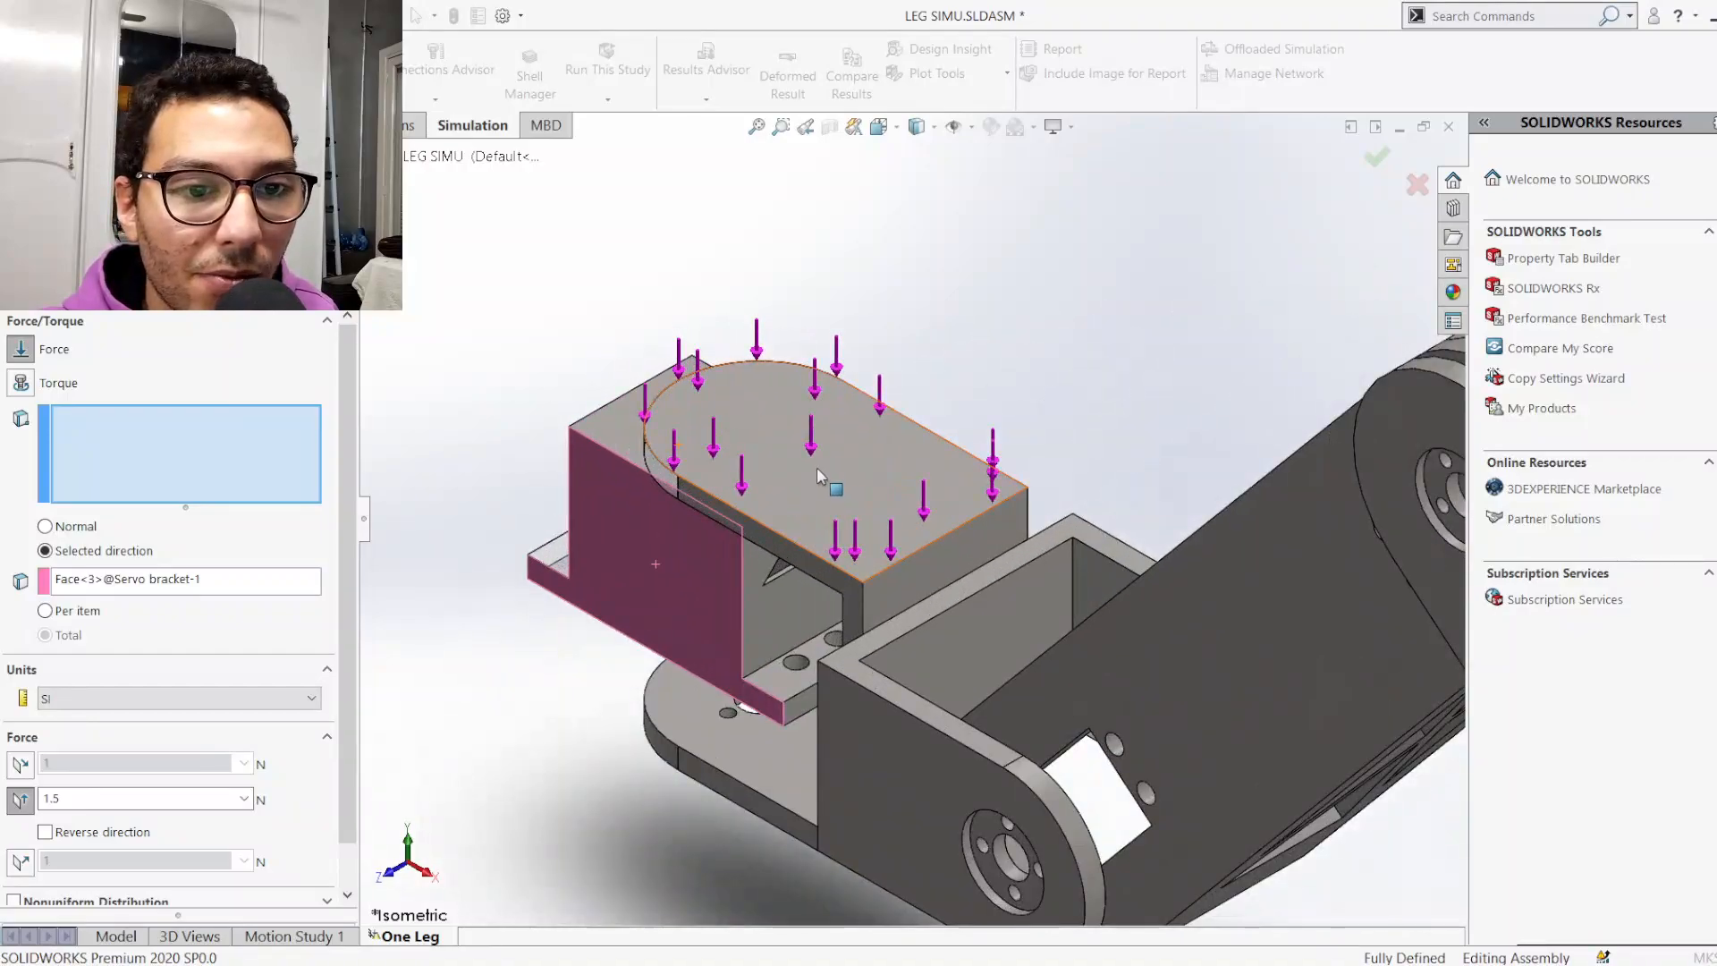
pyautogui.click(802, 440)
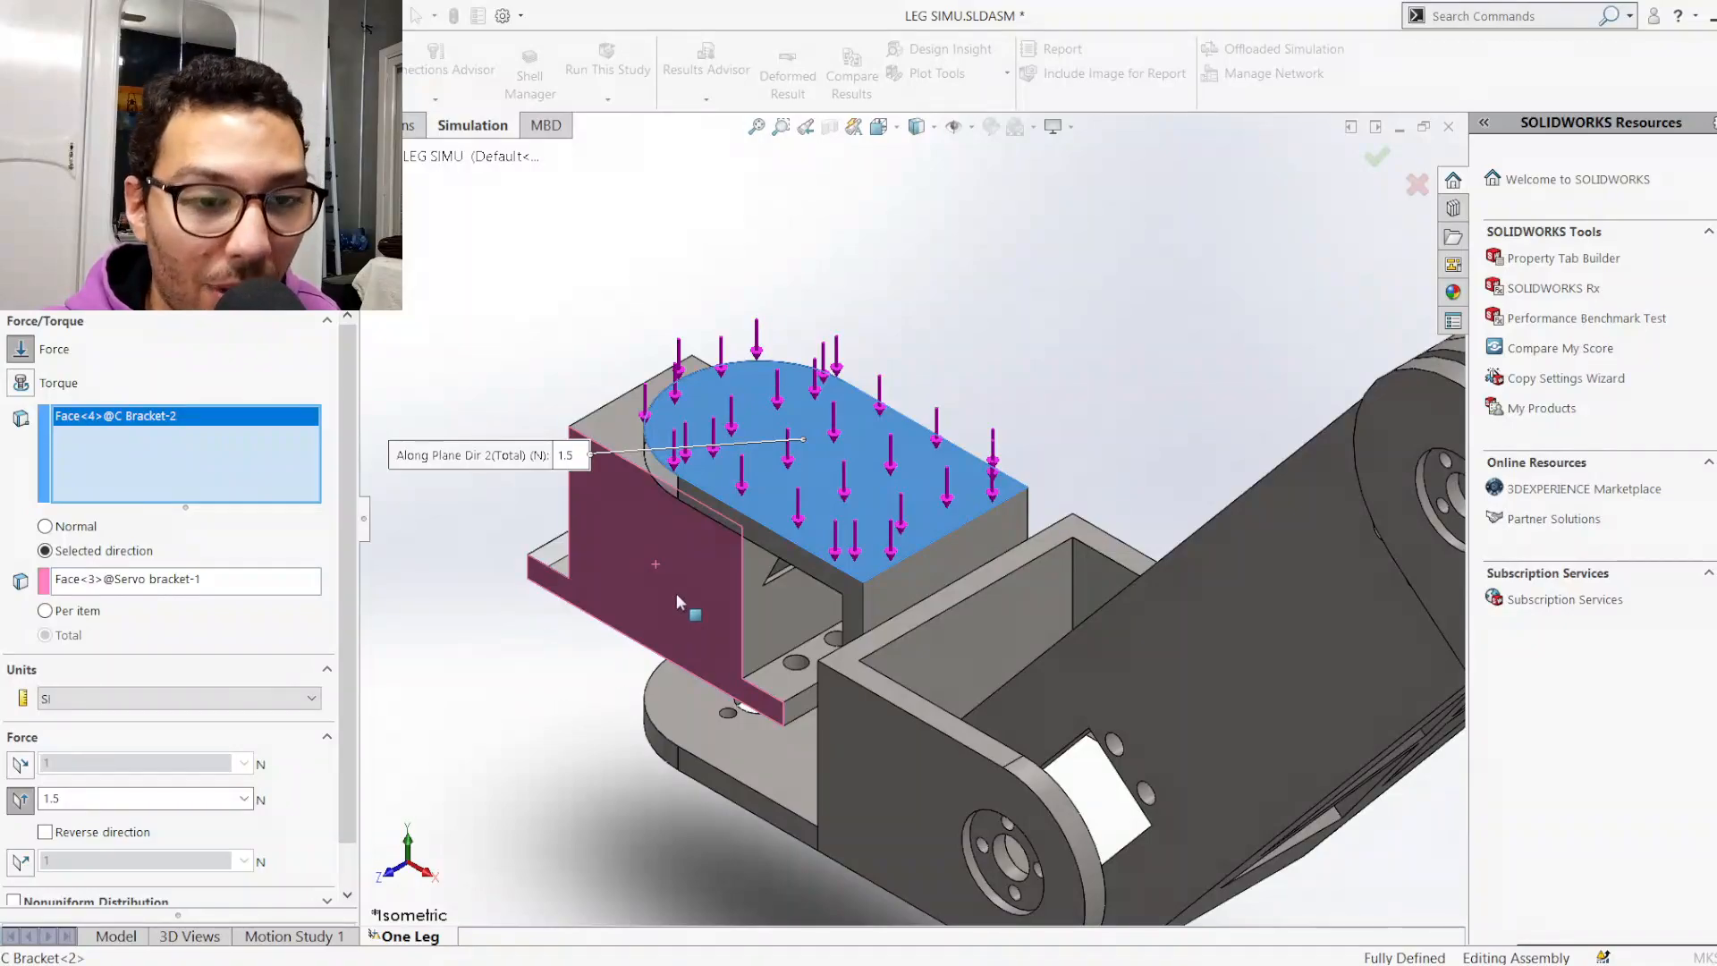
# Add the inner face of C Bracket-2's lower flange, below the servo bracket, to the force's loaded faces
pyautogui.scroll(-3, 559, 701)
pyautogui.scroll(-2, 652, 698)
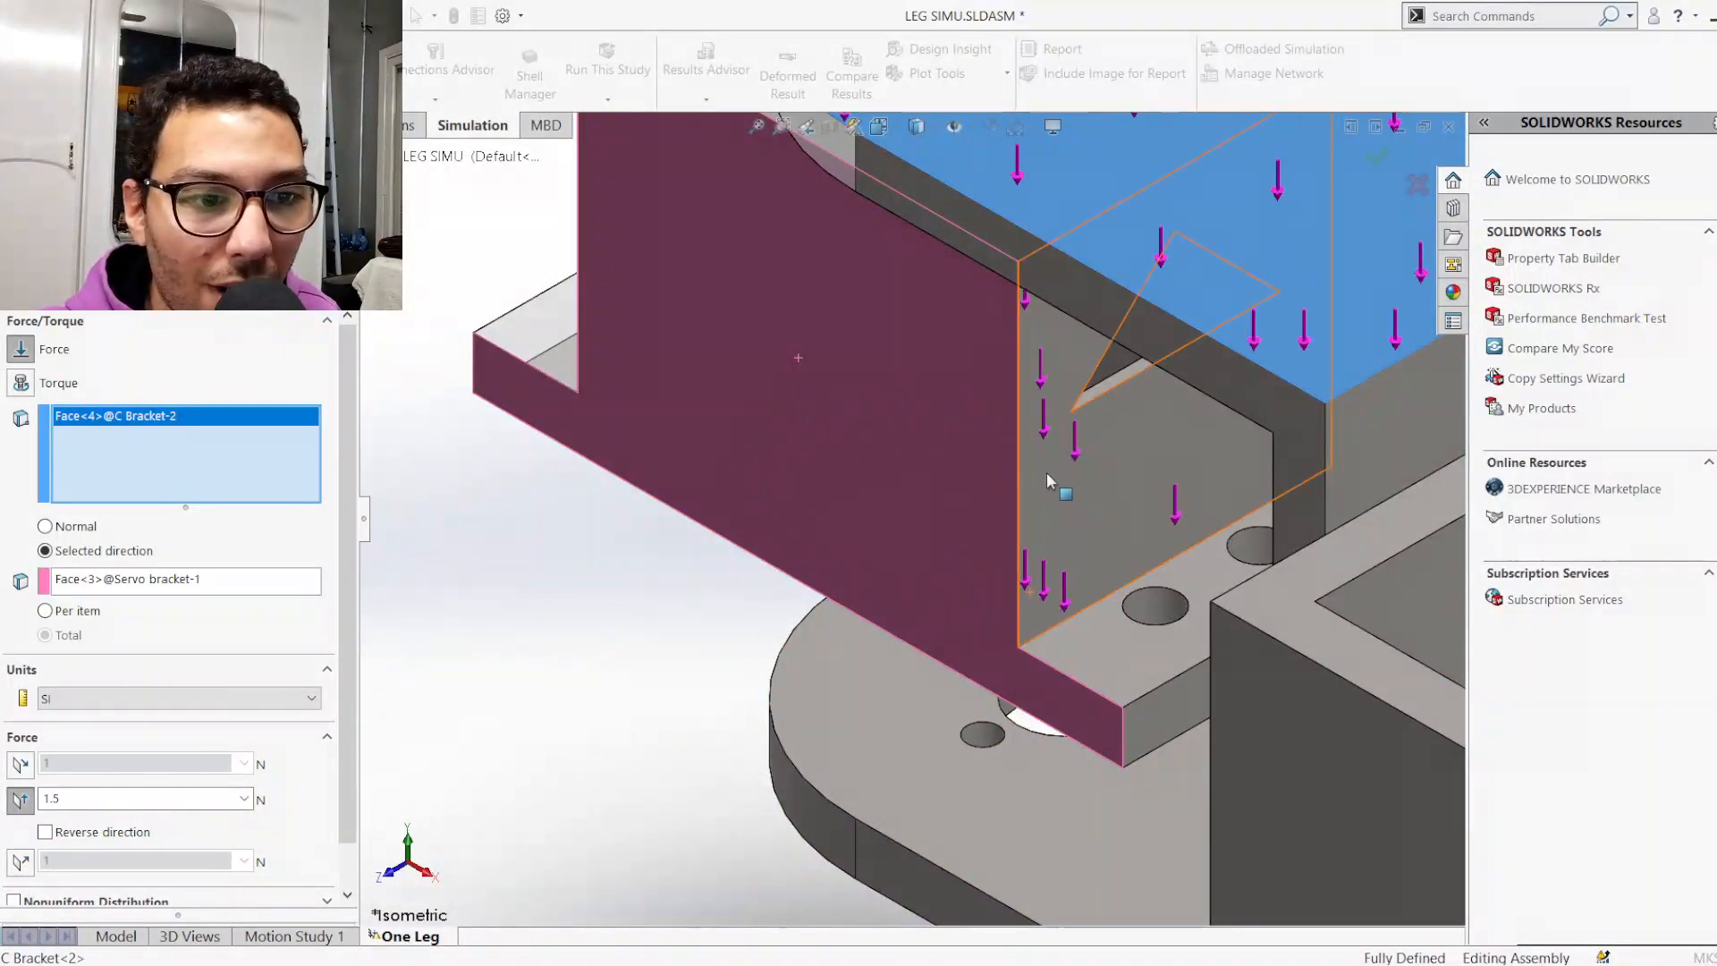
pyautogui.scroll(3, 1032, 705)
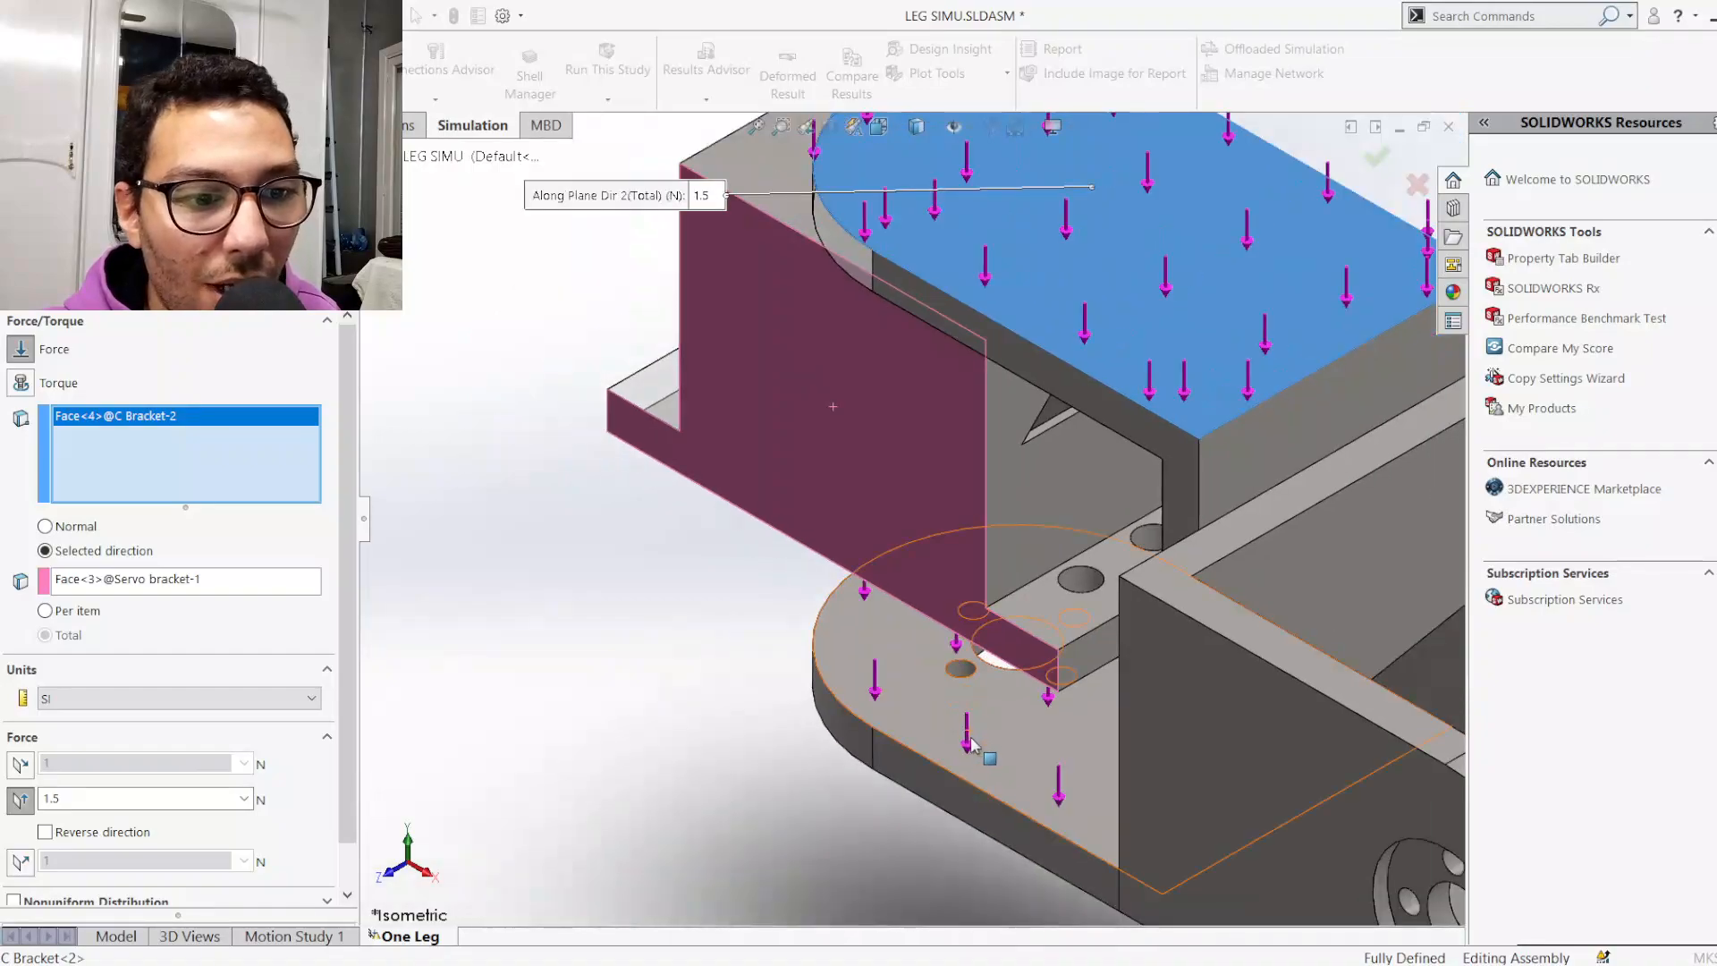
pyautogui.scroll(-5, 1032, 701)
pyautogui.moveTo(1032, 705); pyautogui.dragTo(1062, 633, button='middle')
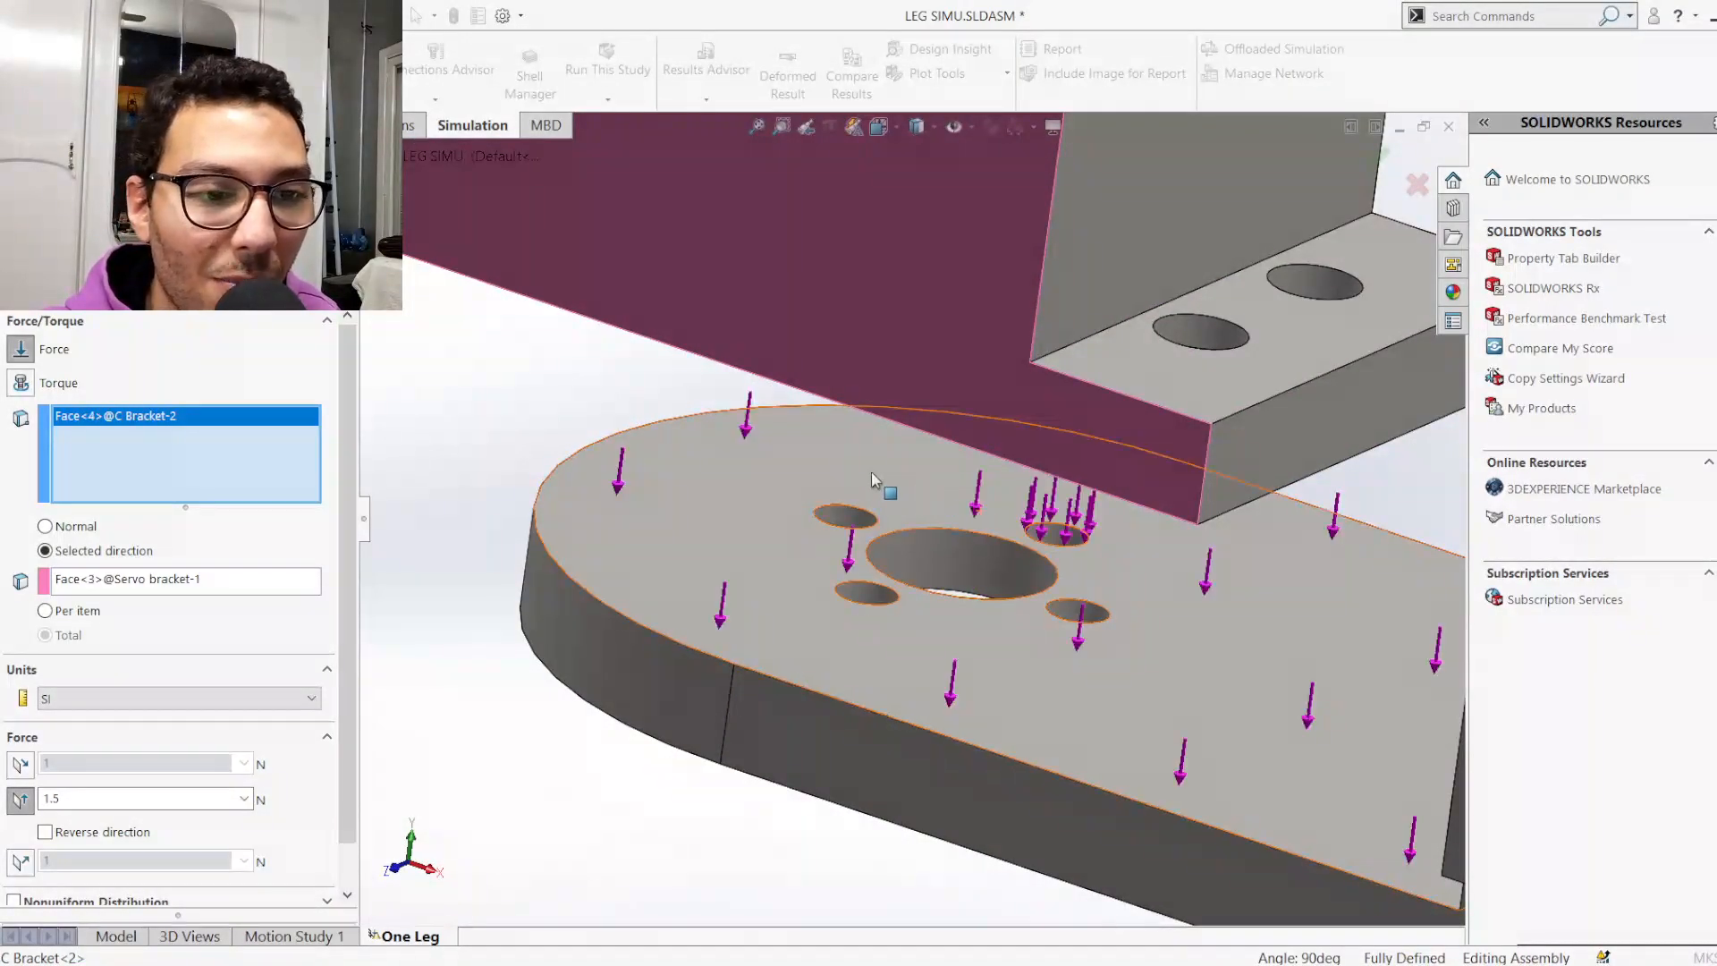
pyautogui.click(728, 563)
pyautogui.scroll(-3, 728, 572)
pyautogui.moveTo(727, 572); pyautogui.dragTo(1016, 380, button='middle')
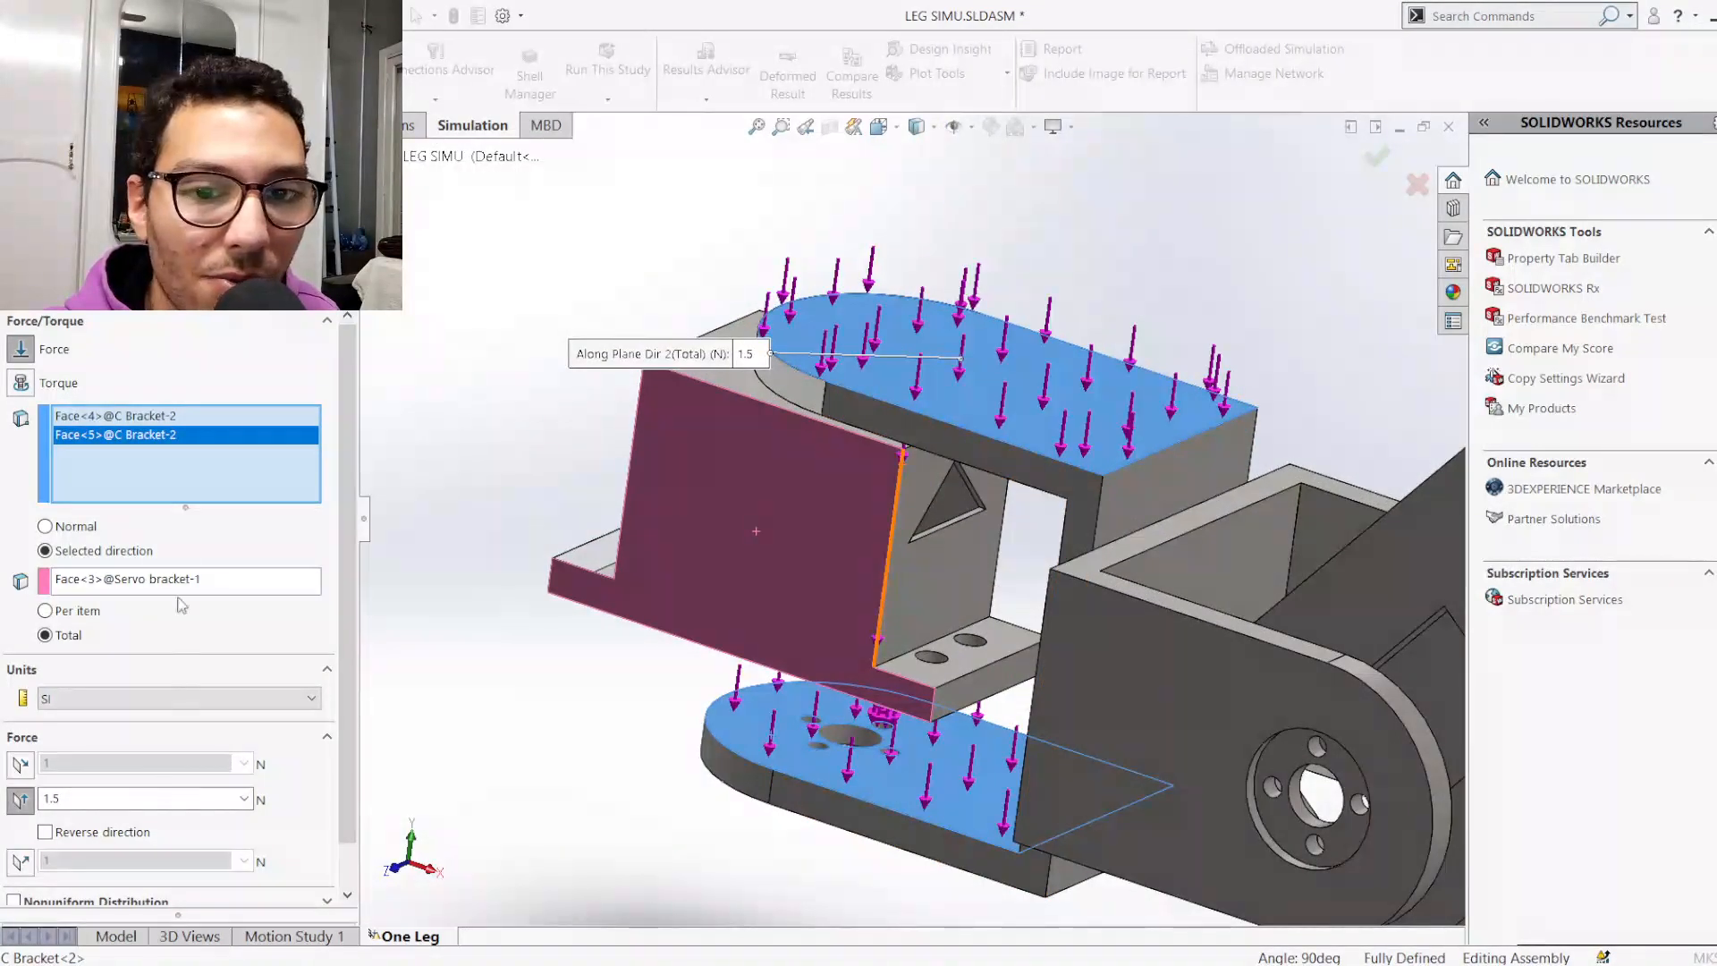
# Remove the upper flange face of C Bracket-2 from the force and accept the load
pyautogui.click(131, 417)
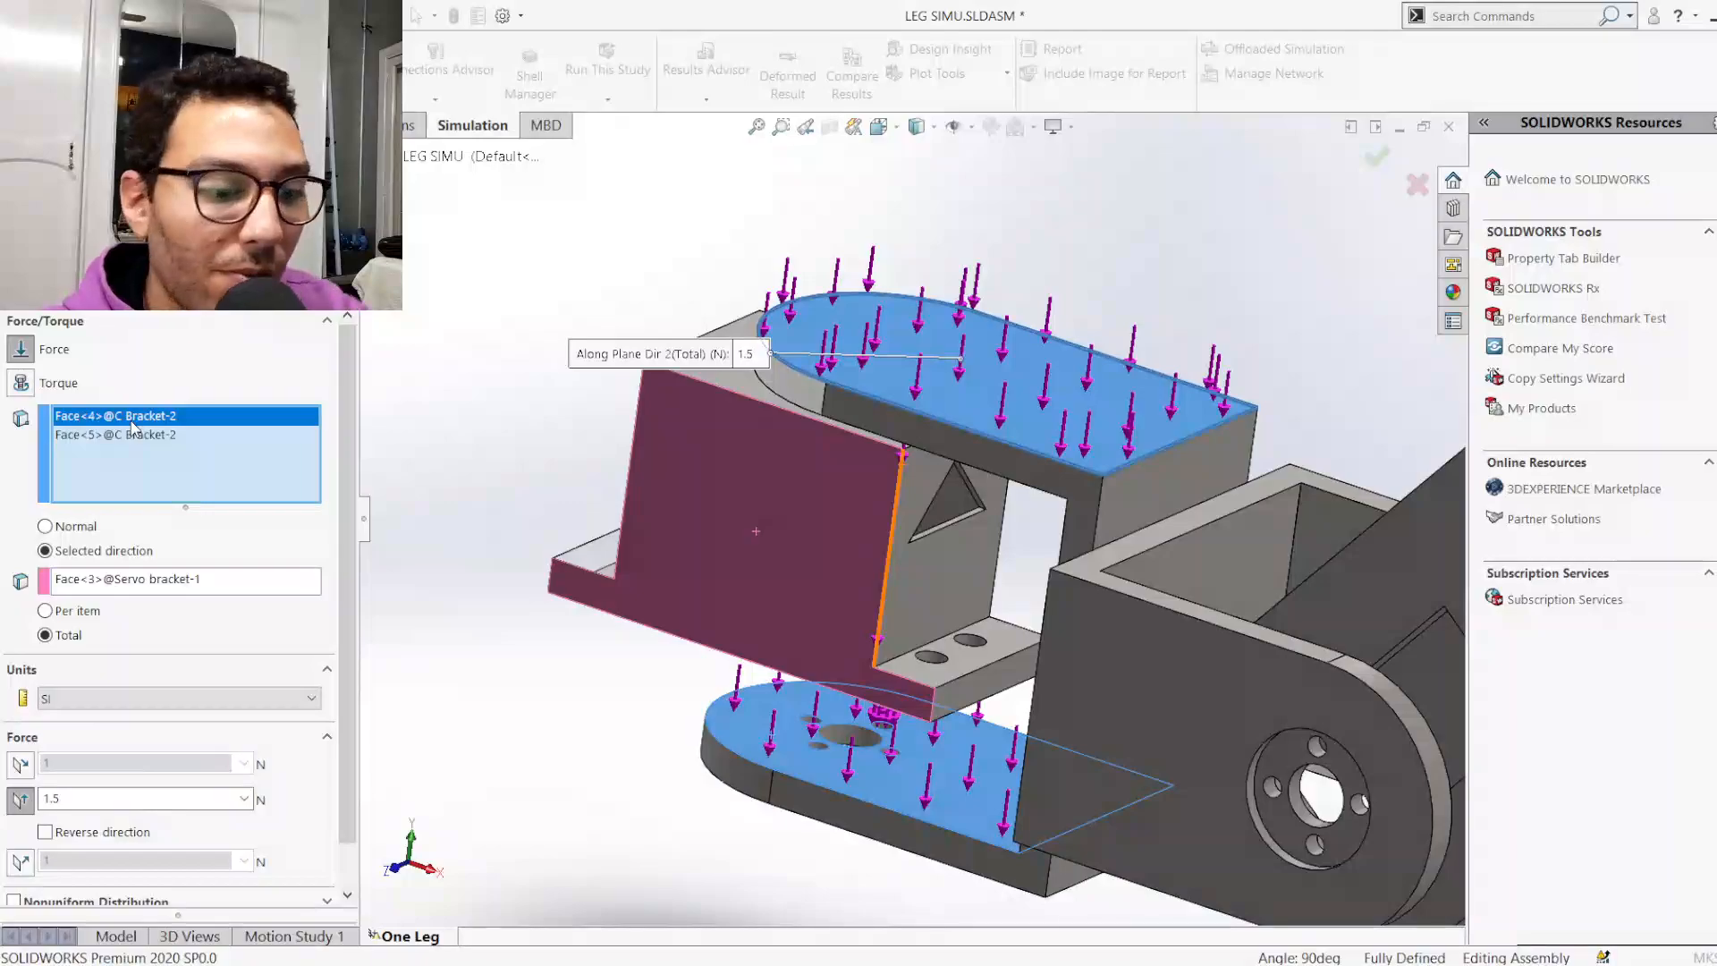
pyautogui.press('Delete')
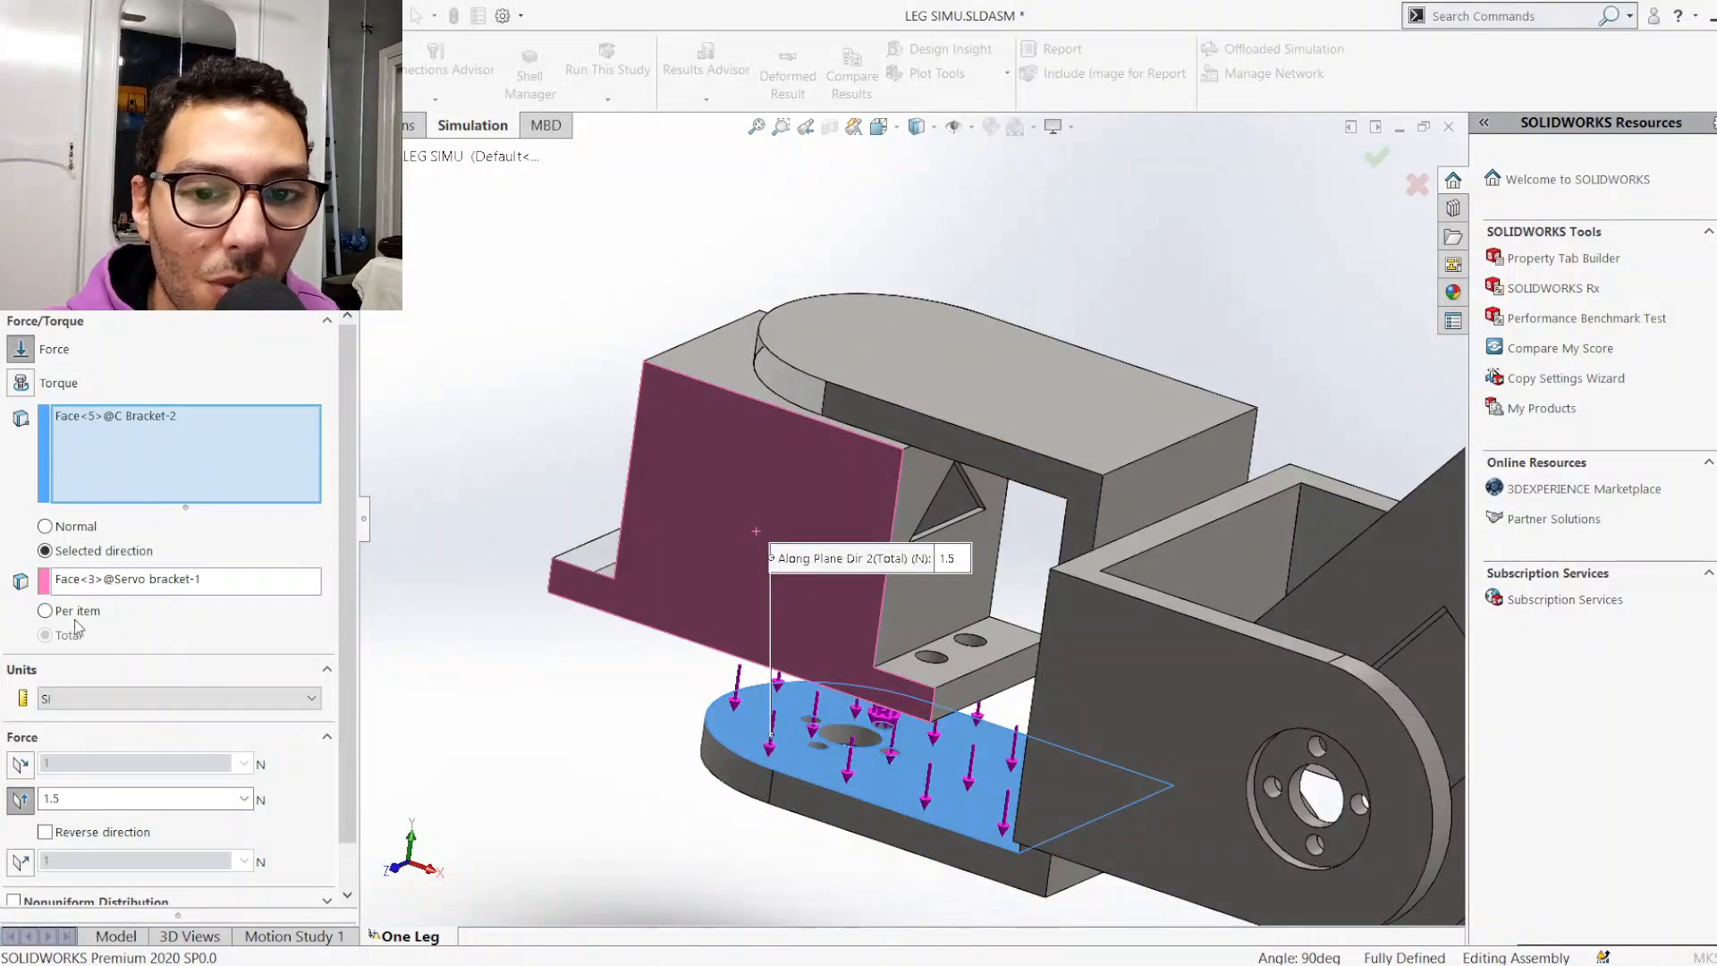
pyautogui.scroll(-3, 331, 597)
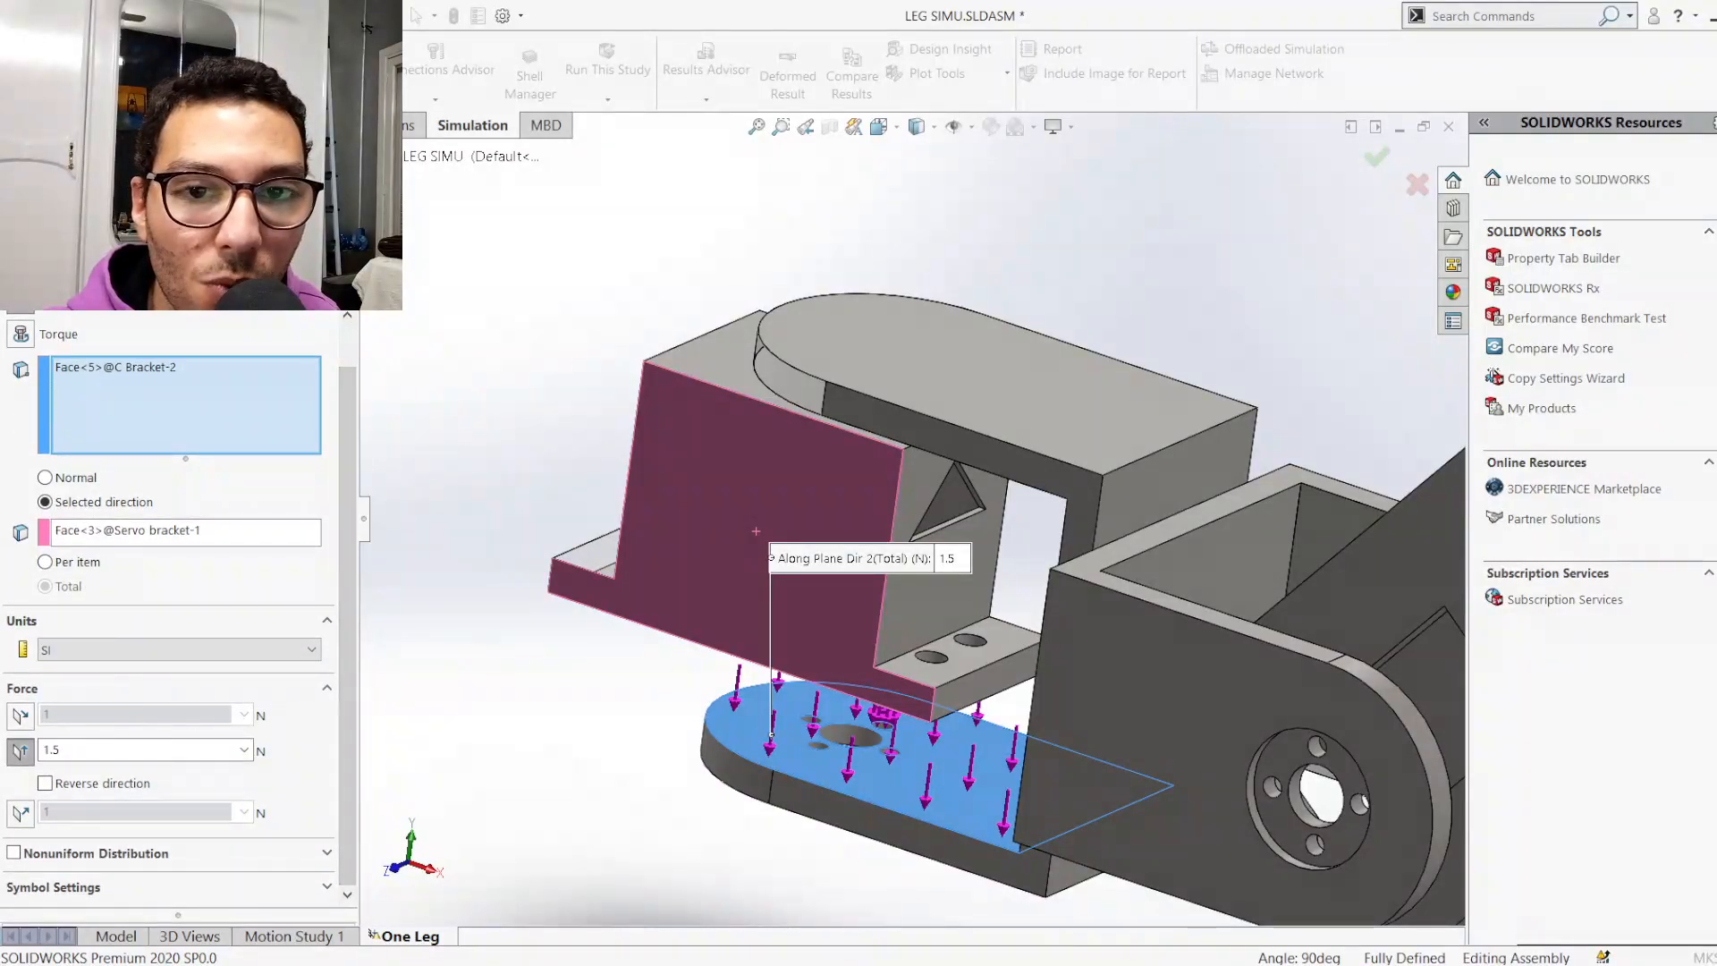
pyautogui.press('Return')
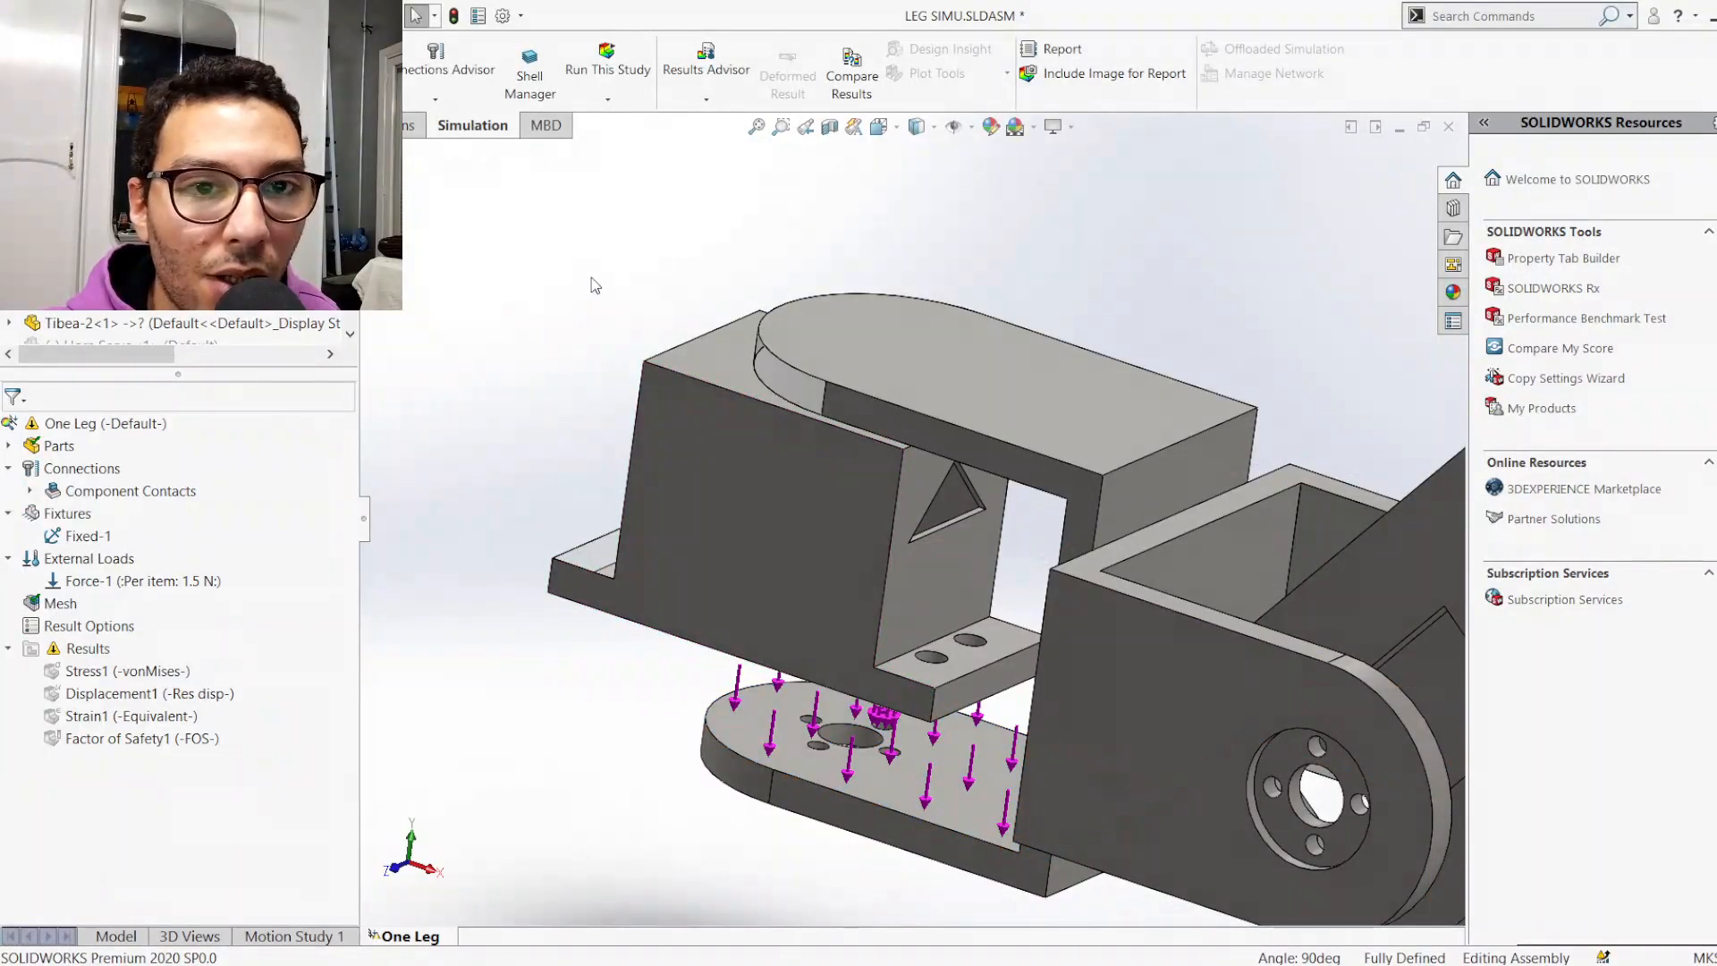
# Rerun the One Leg study and examine the von Mises stress around the upper joint, the loaded C bracket and the leg
pyautogui.click(585, 69)
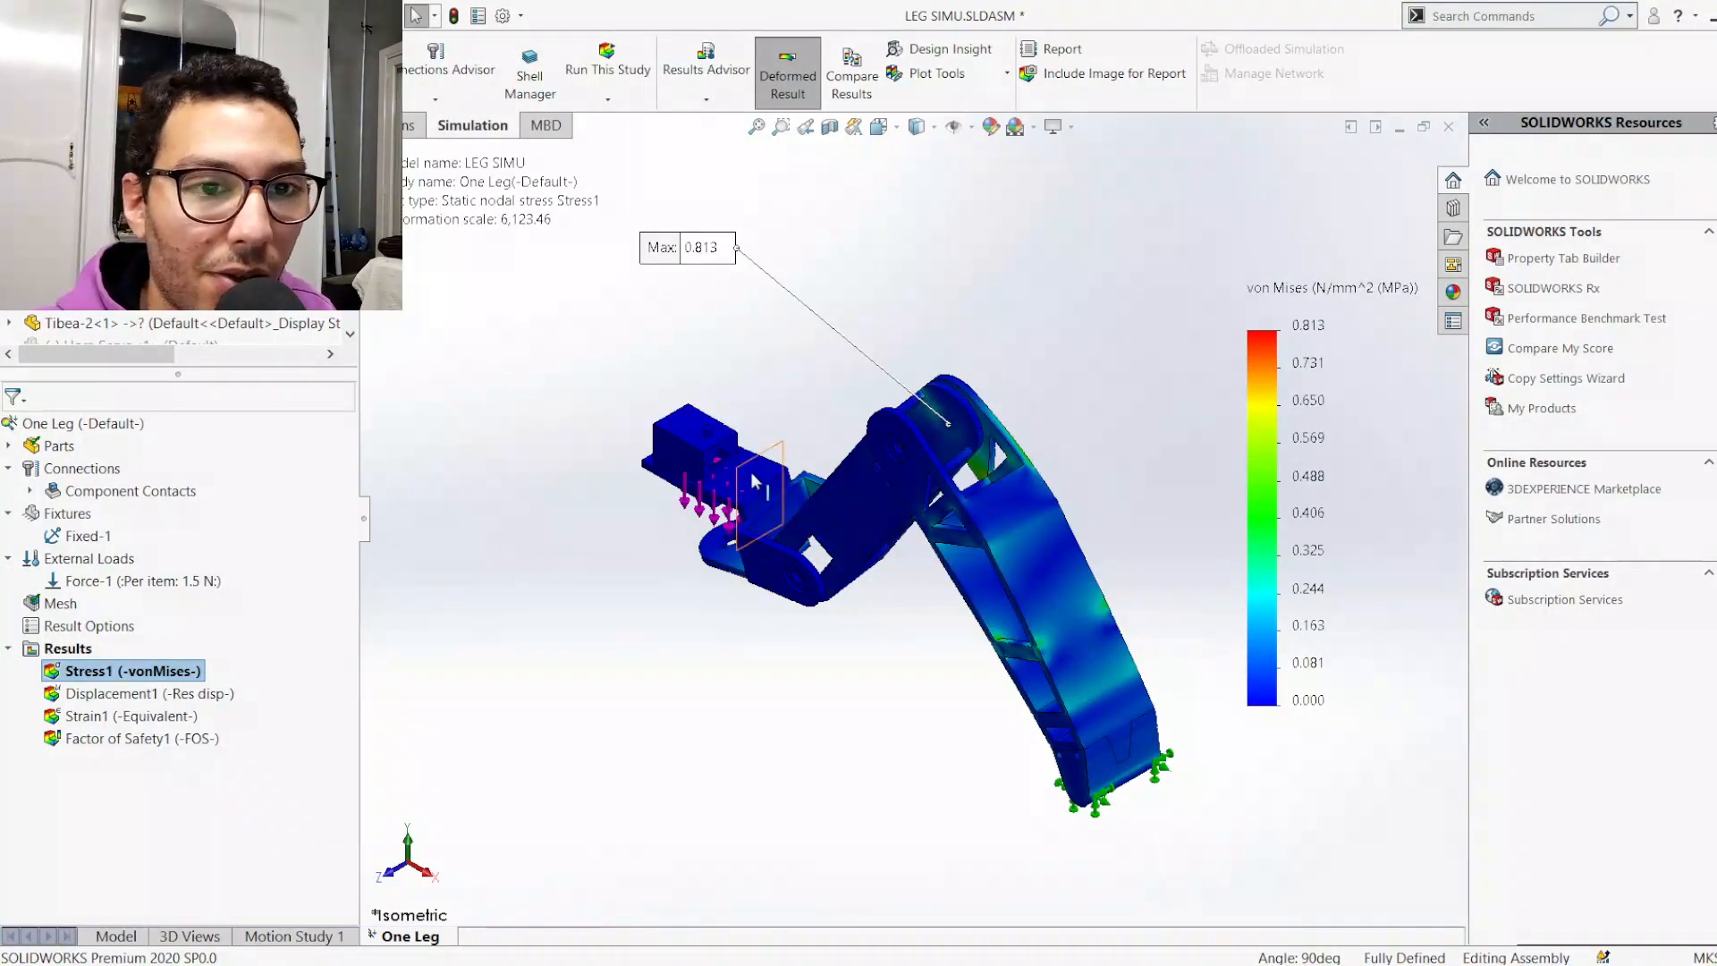
pyautogui.scroll(-6, 974, 427)
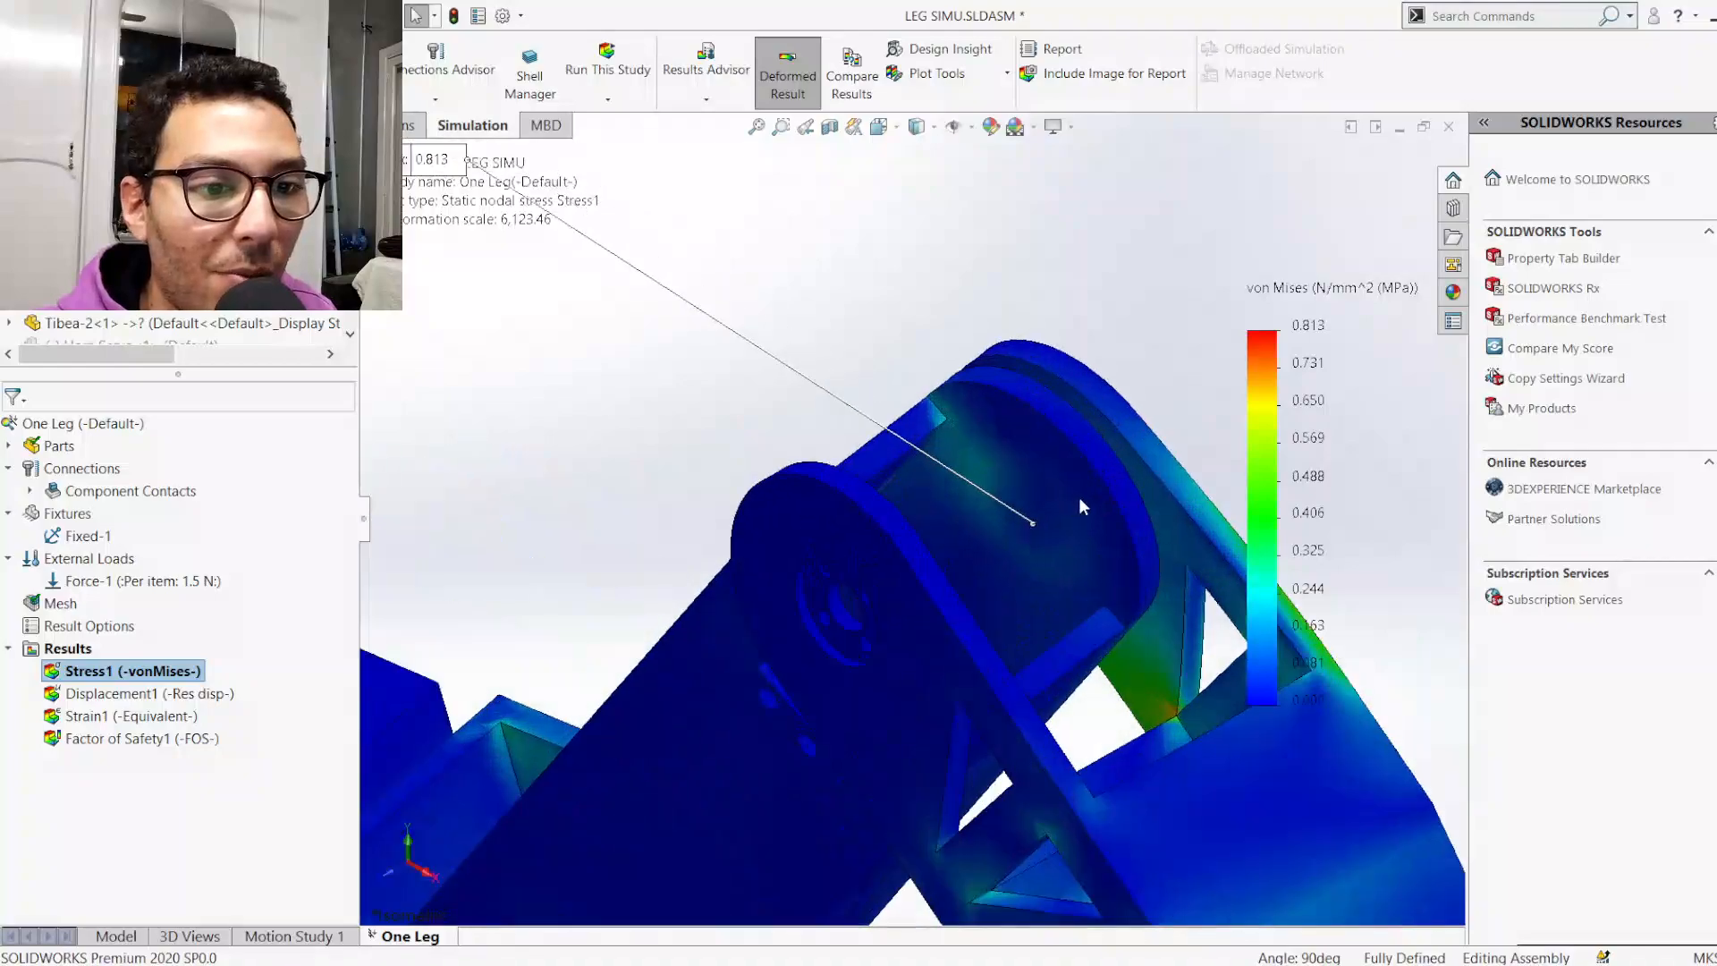
pyautogui.scroll(5, 1079, 504)
pyautogui.moveTo(707, 662); pyautogui.dragTo(770, 506, button='middle')
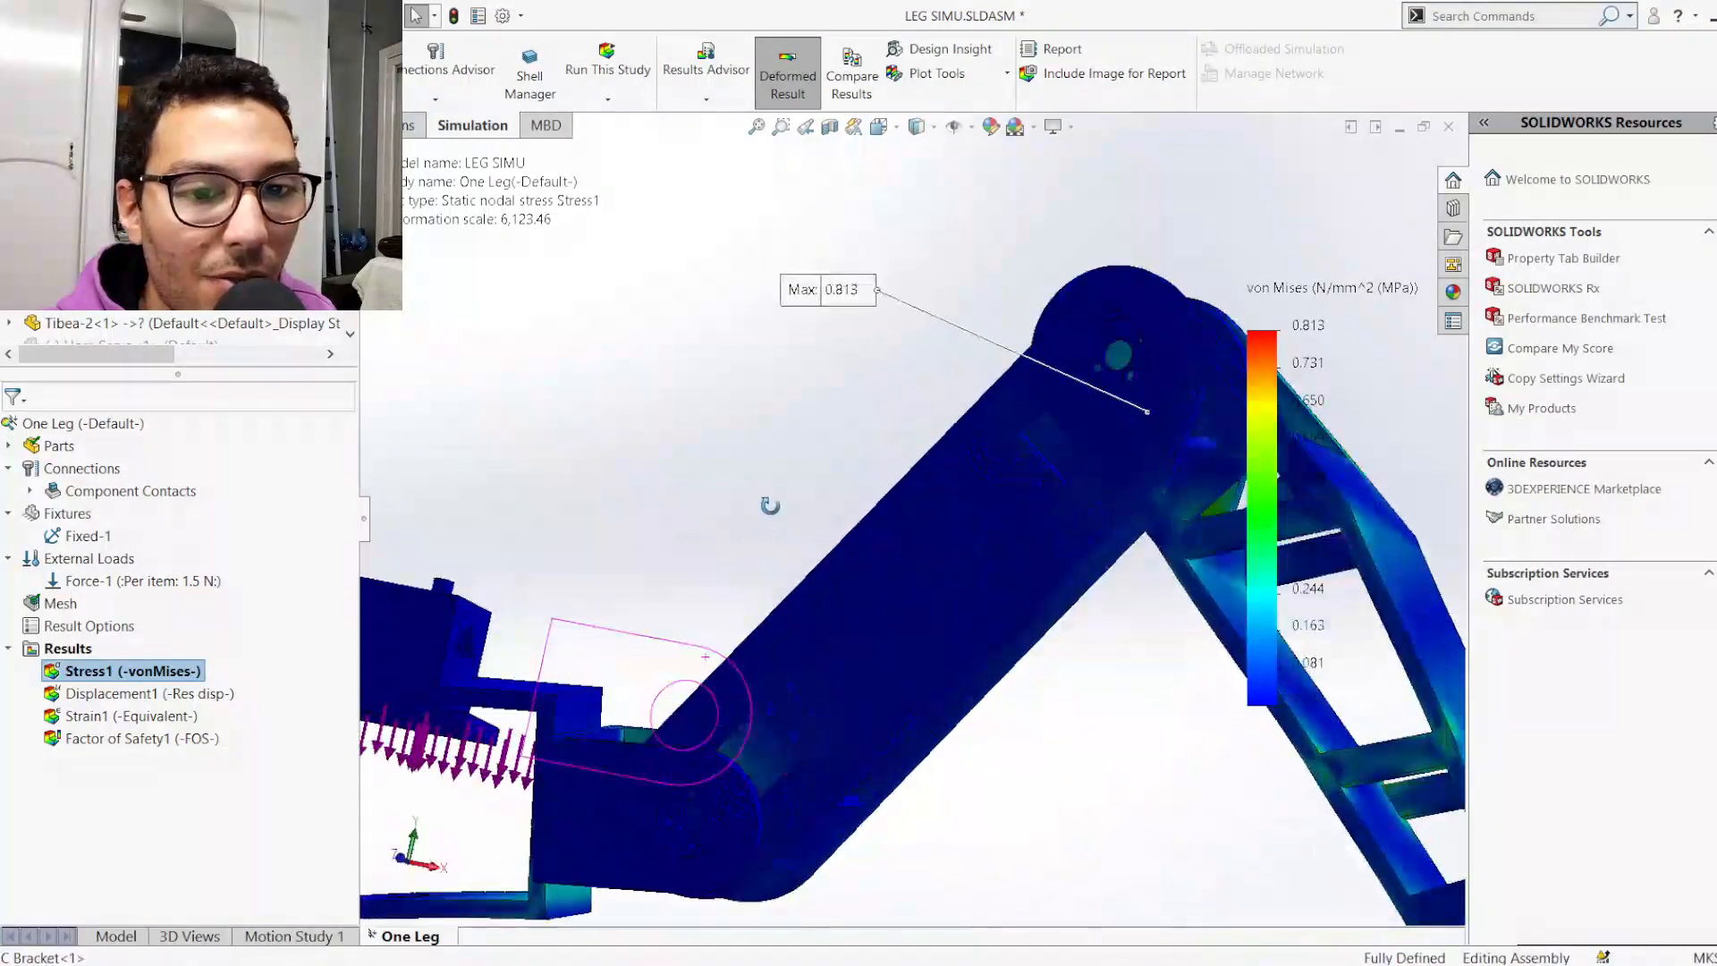
pyautogui.scroll(2, 639, 675)
pyautogui.scroll(-3, 757, 562)
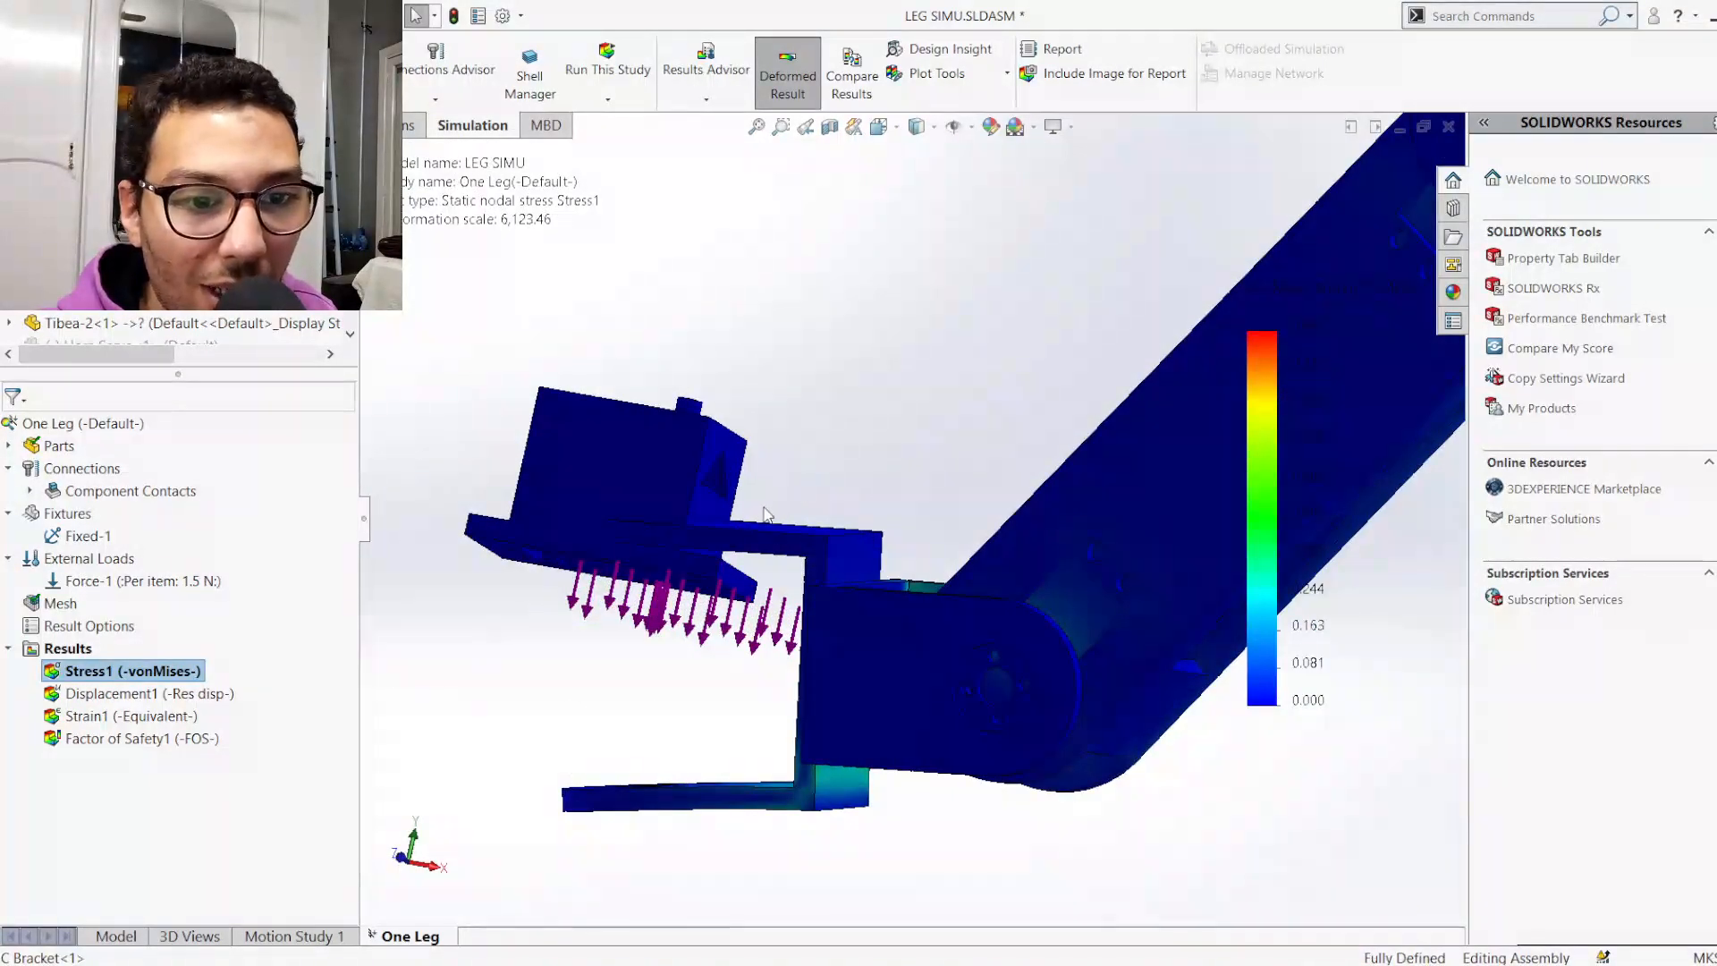
pyautogui.scroll(3, 749, 529)
pyautogui.moveTo(884, 476); pyautogui.dragTo(843, 583, button='middle')
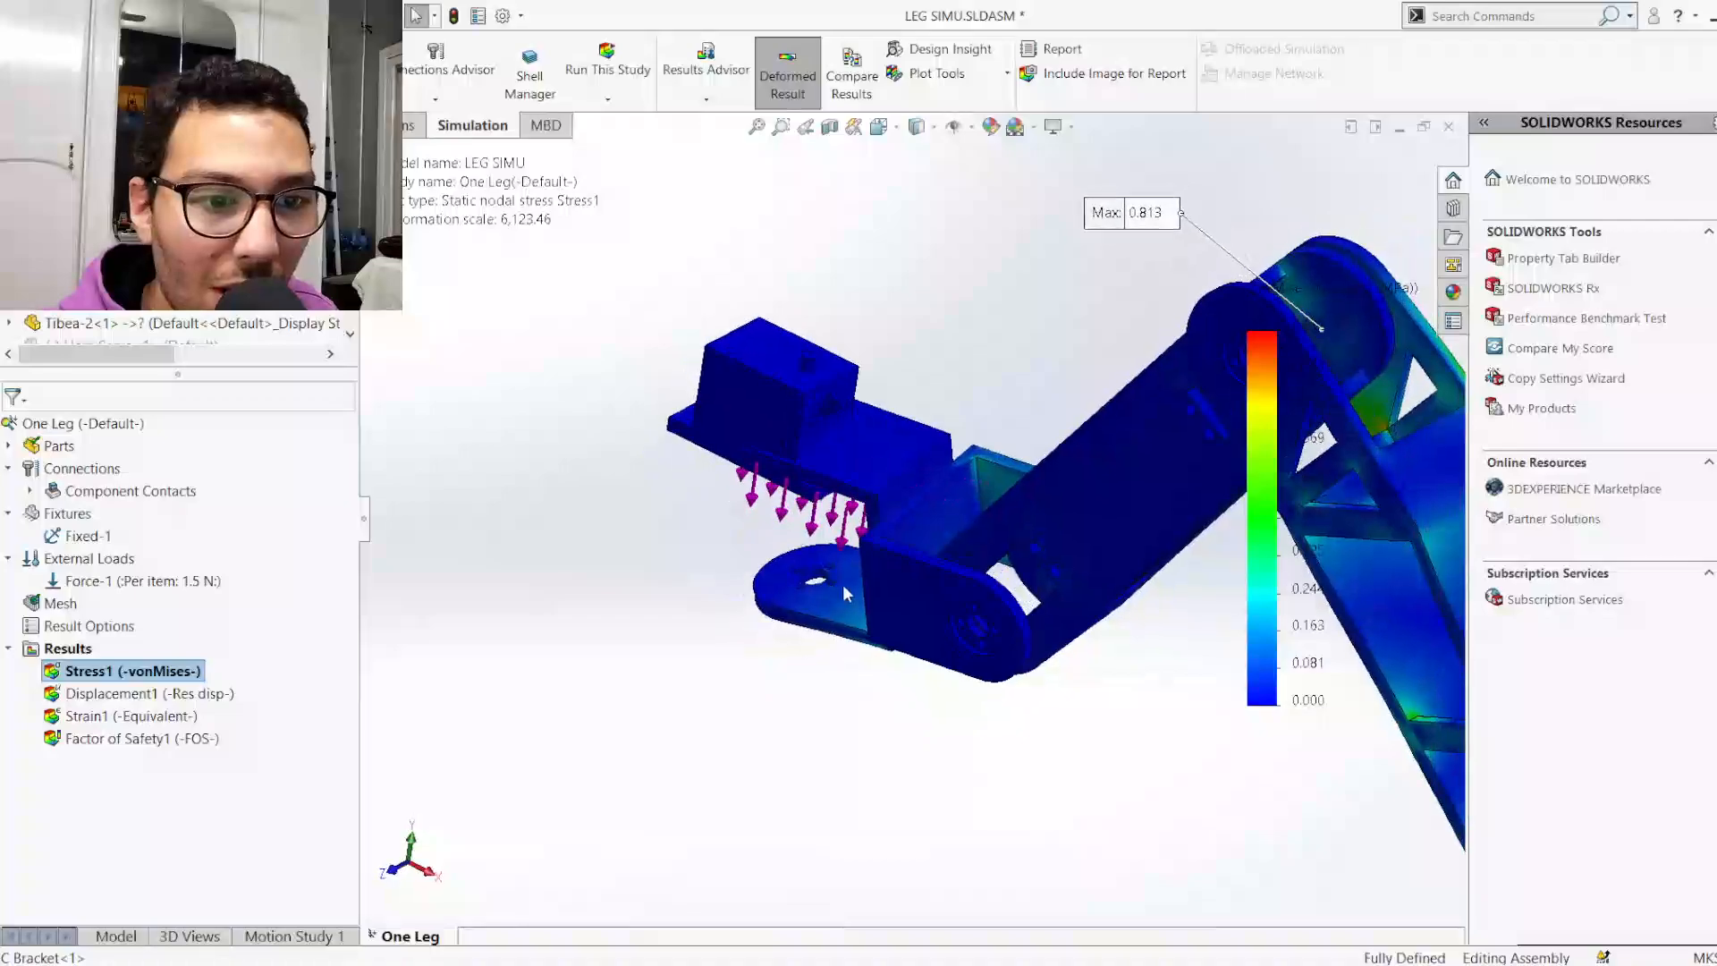
pyautogui.scroll(2, 1058, 529)
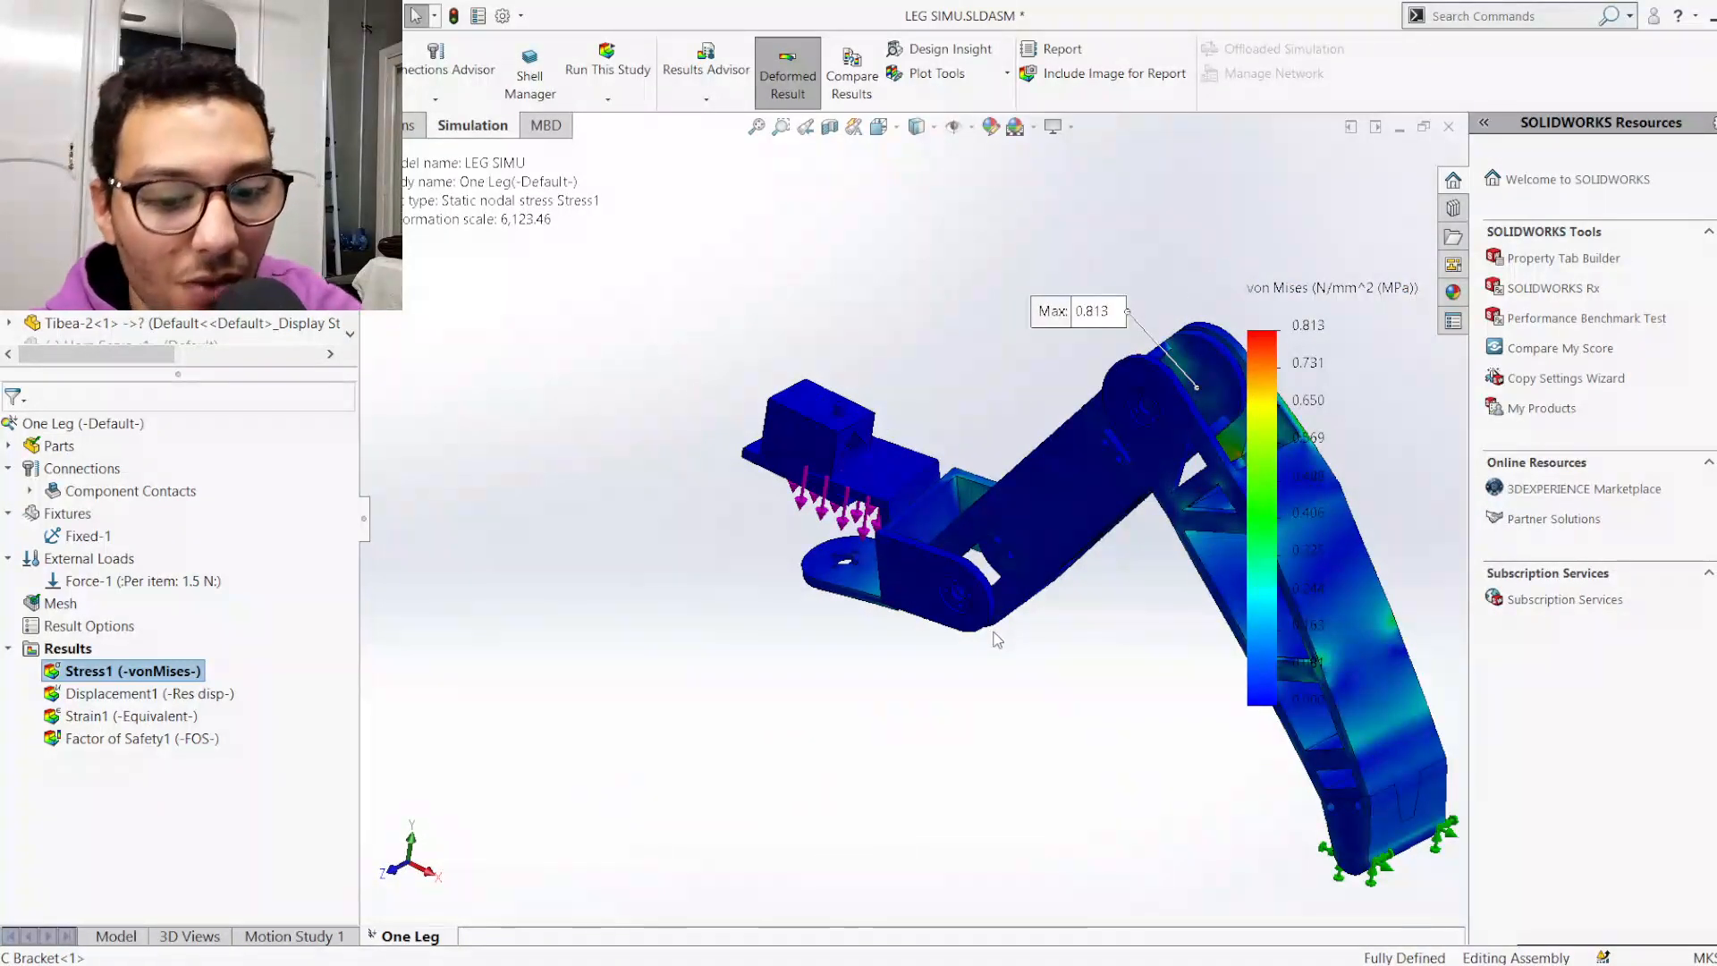
# Examine the deformed von Mises stress plot from the front, around the servo bracket and the loaded C bracket
pyautogui.hotkey('ctrl', '1')
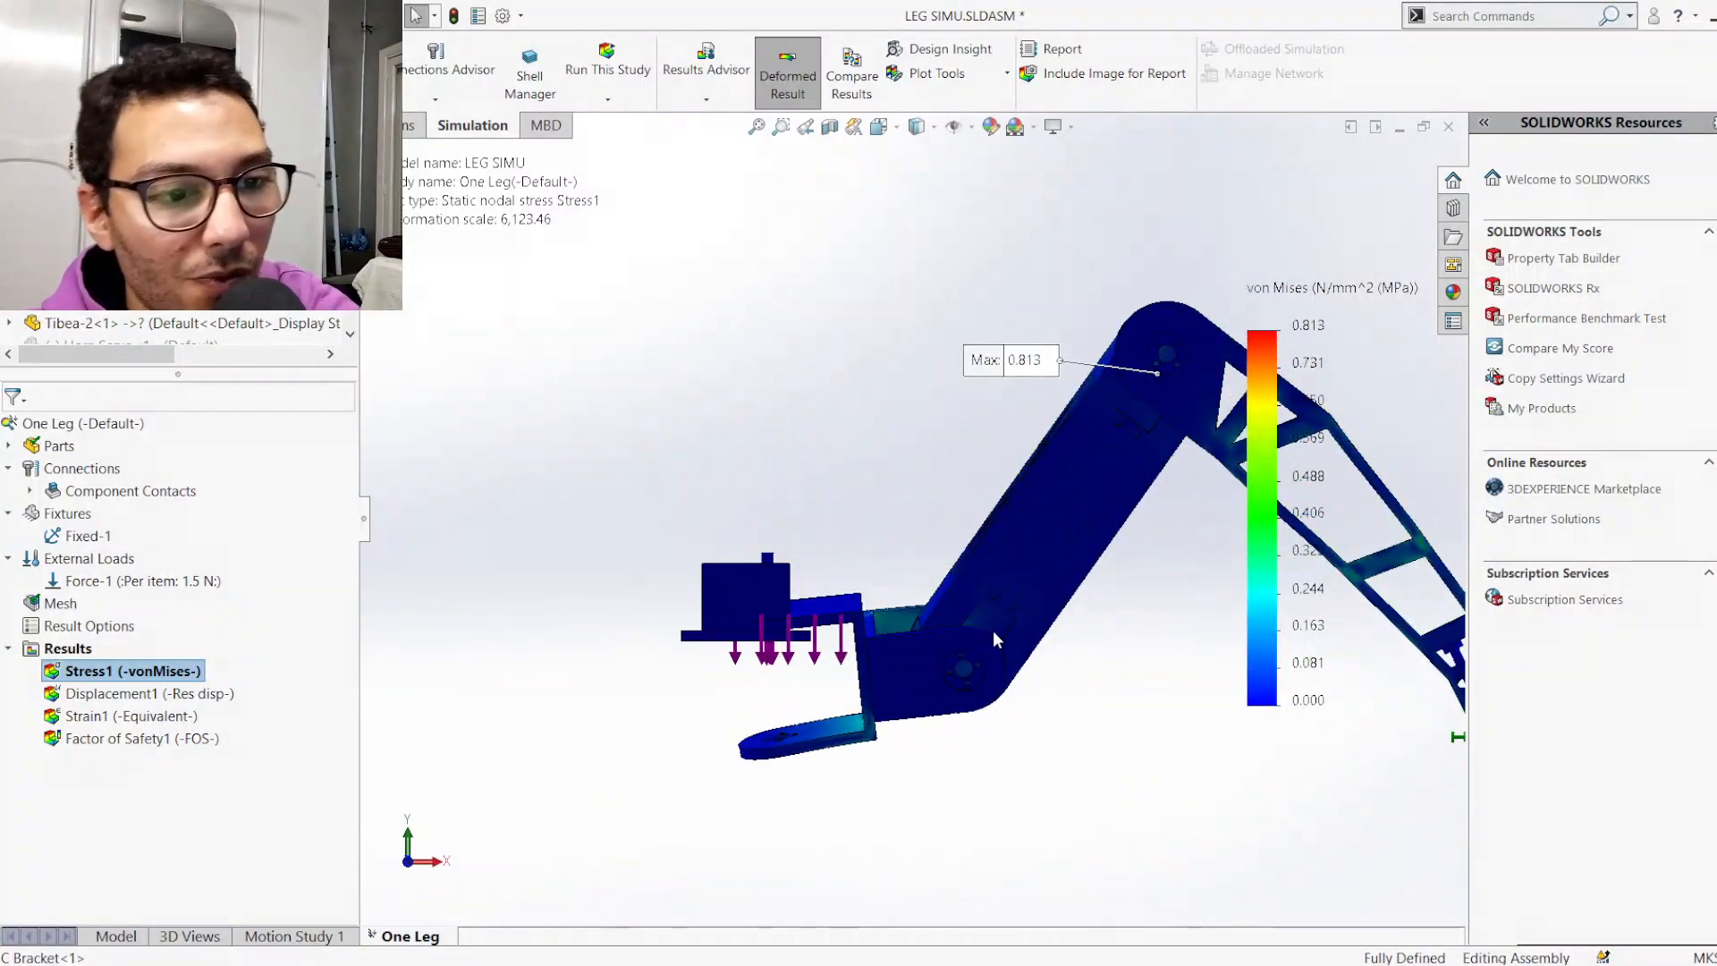
pyautogui.scroll(-3, 932, 625)
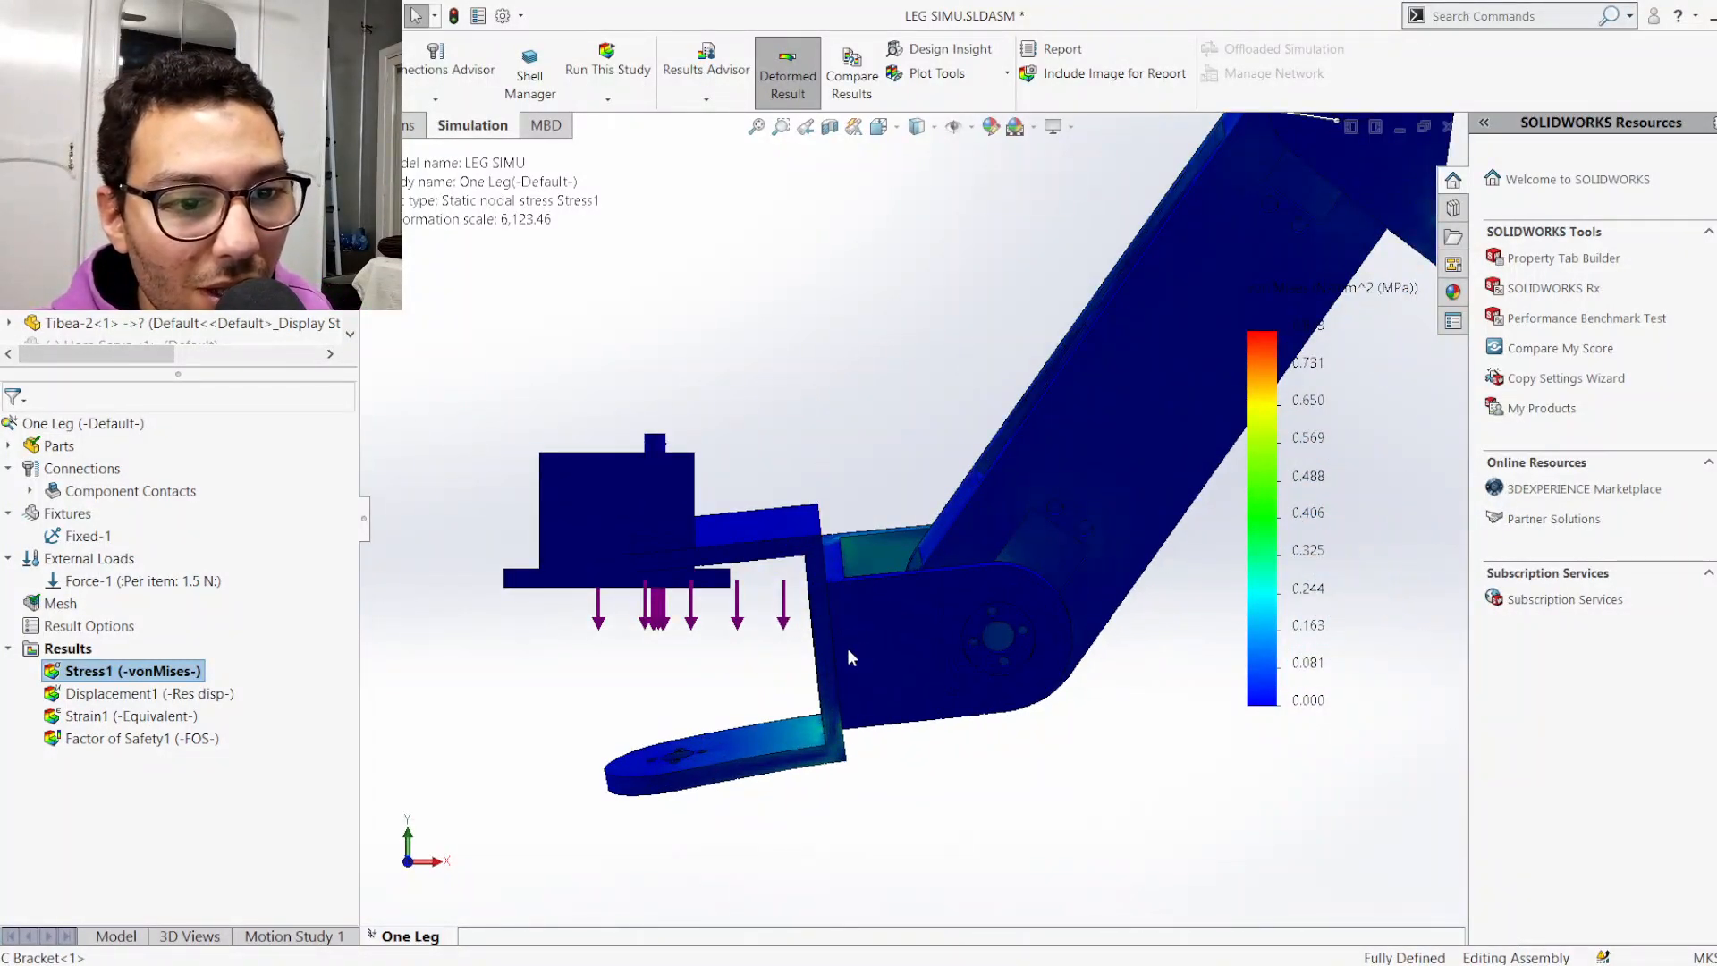
pyautogui.scroll(3, 969, 511)
pyautogui.scroll(-2, 1059, 439)
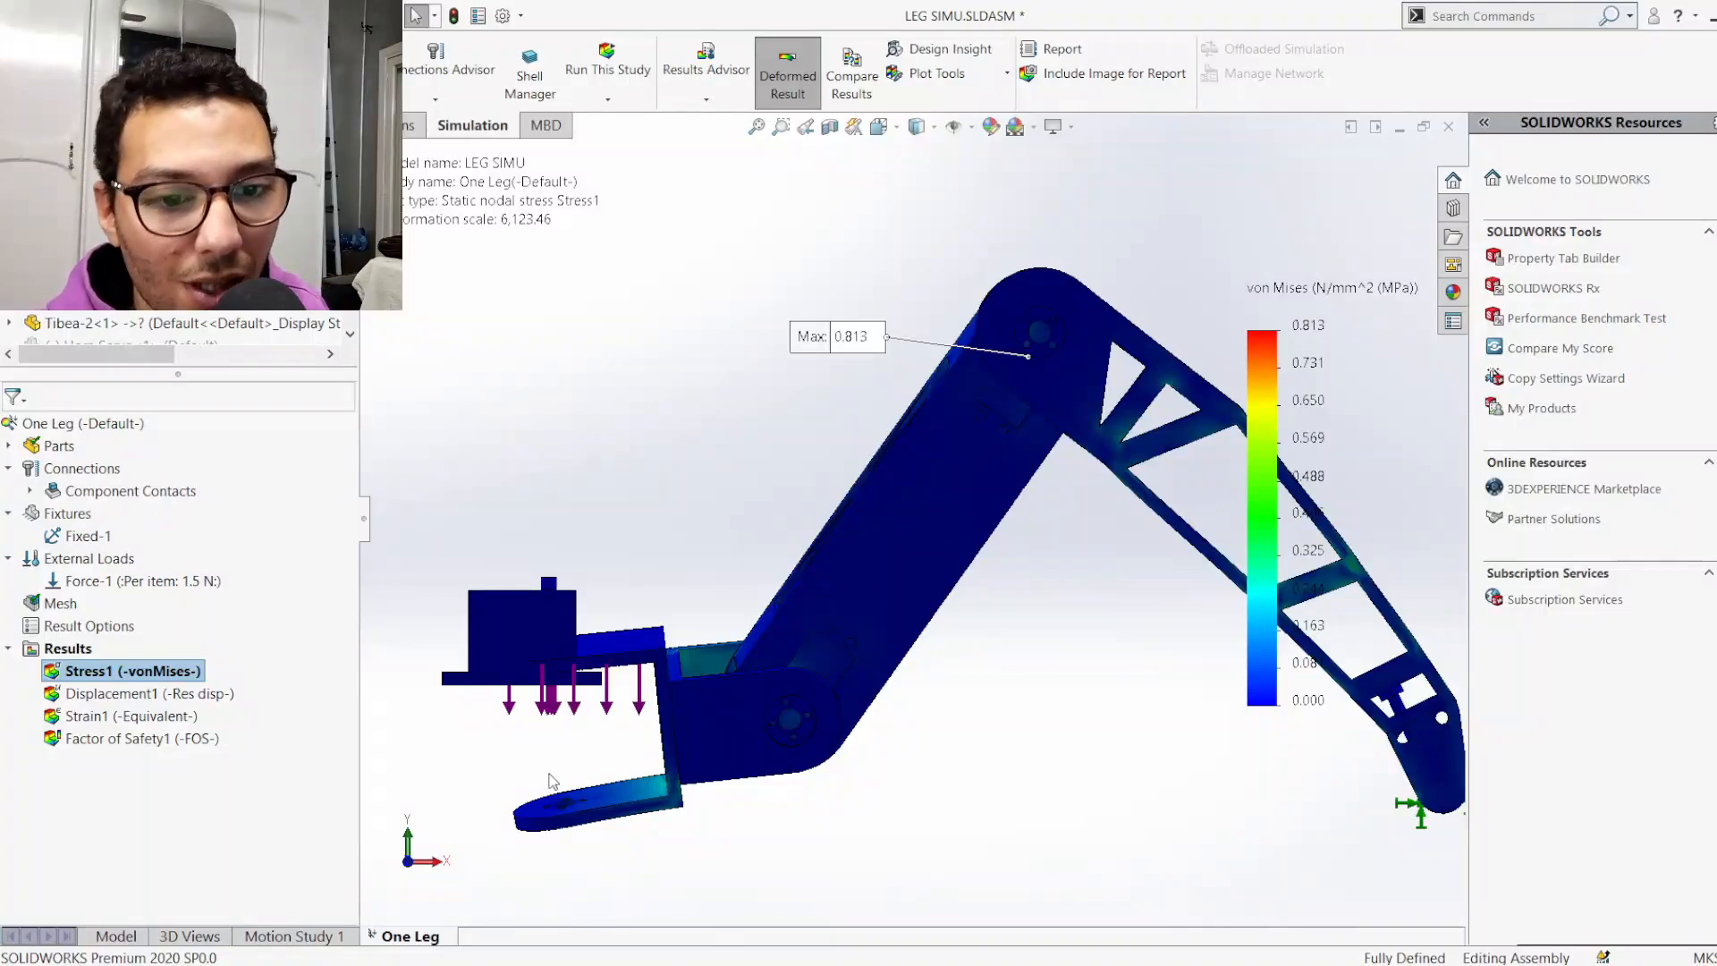
pyautogui.scroll(-3, 550, 780)
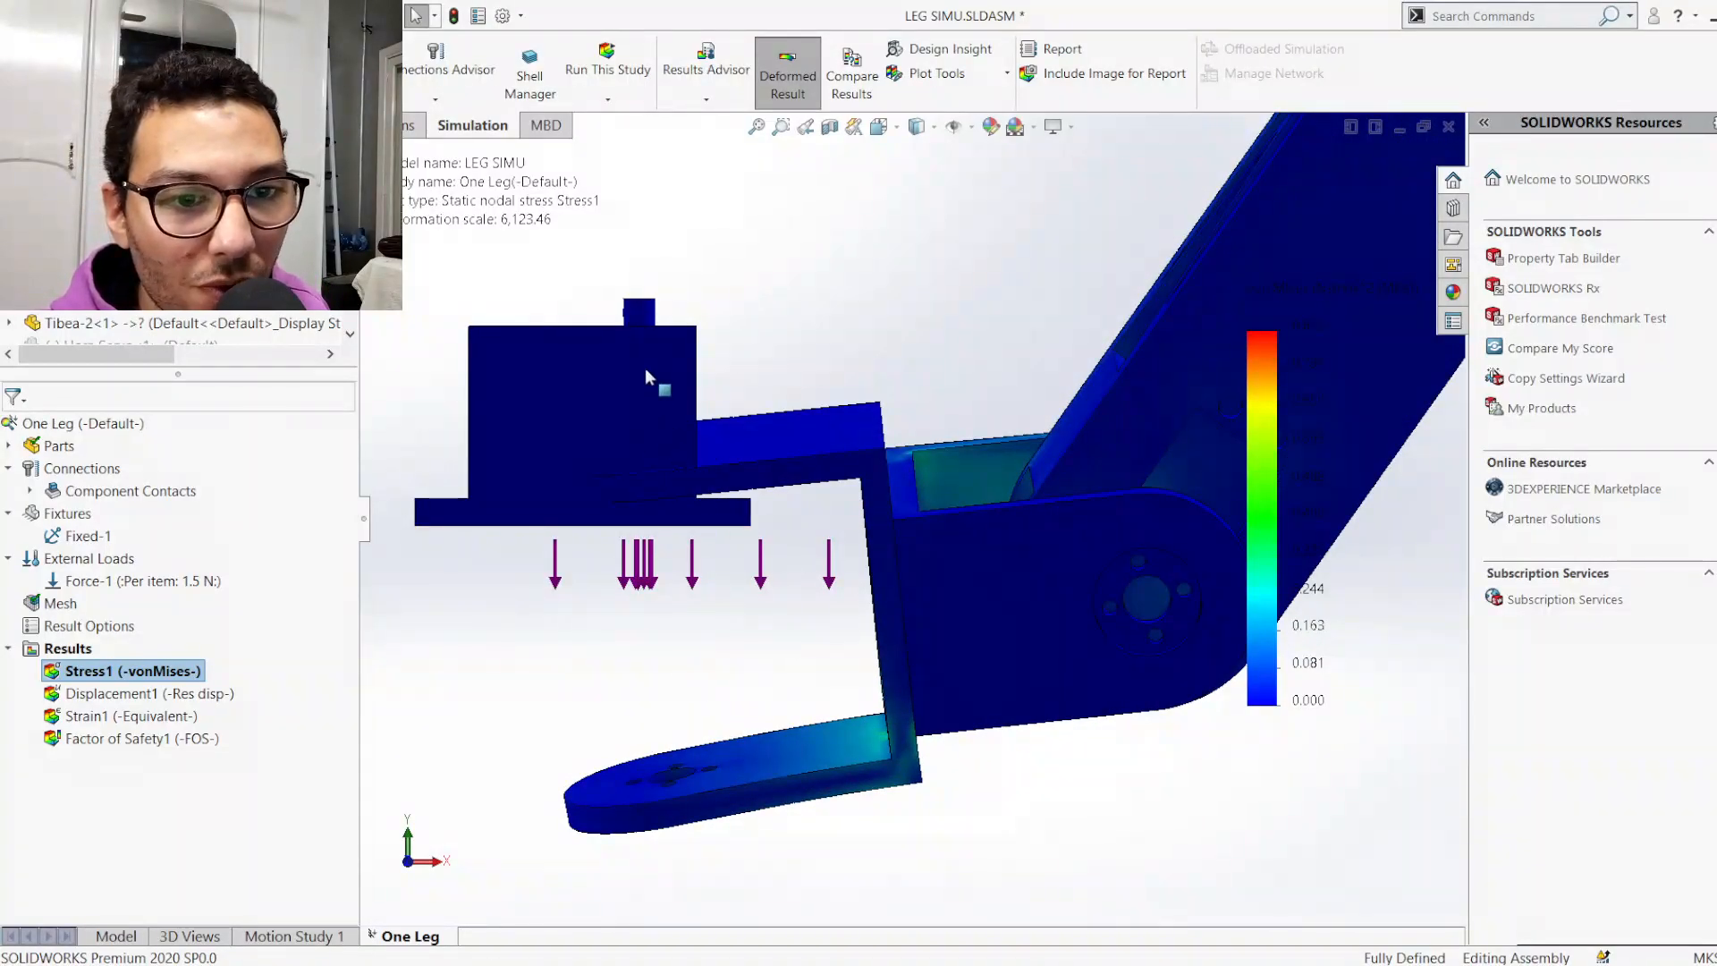
pyautogui.scroll(-2, 620, 361)
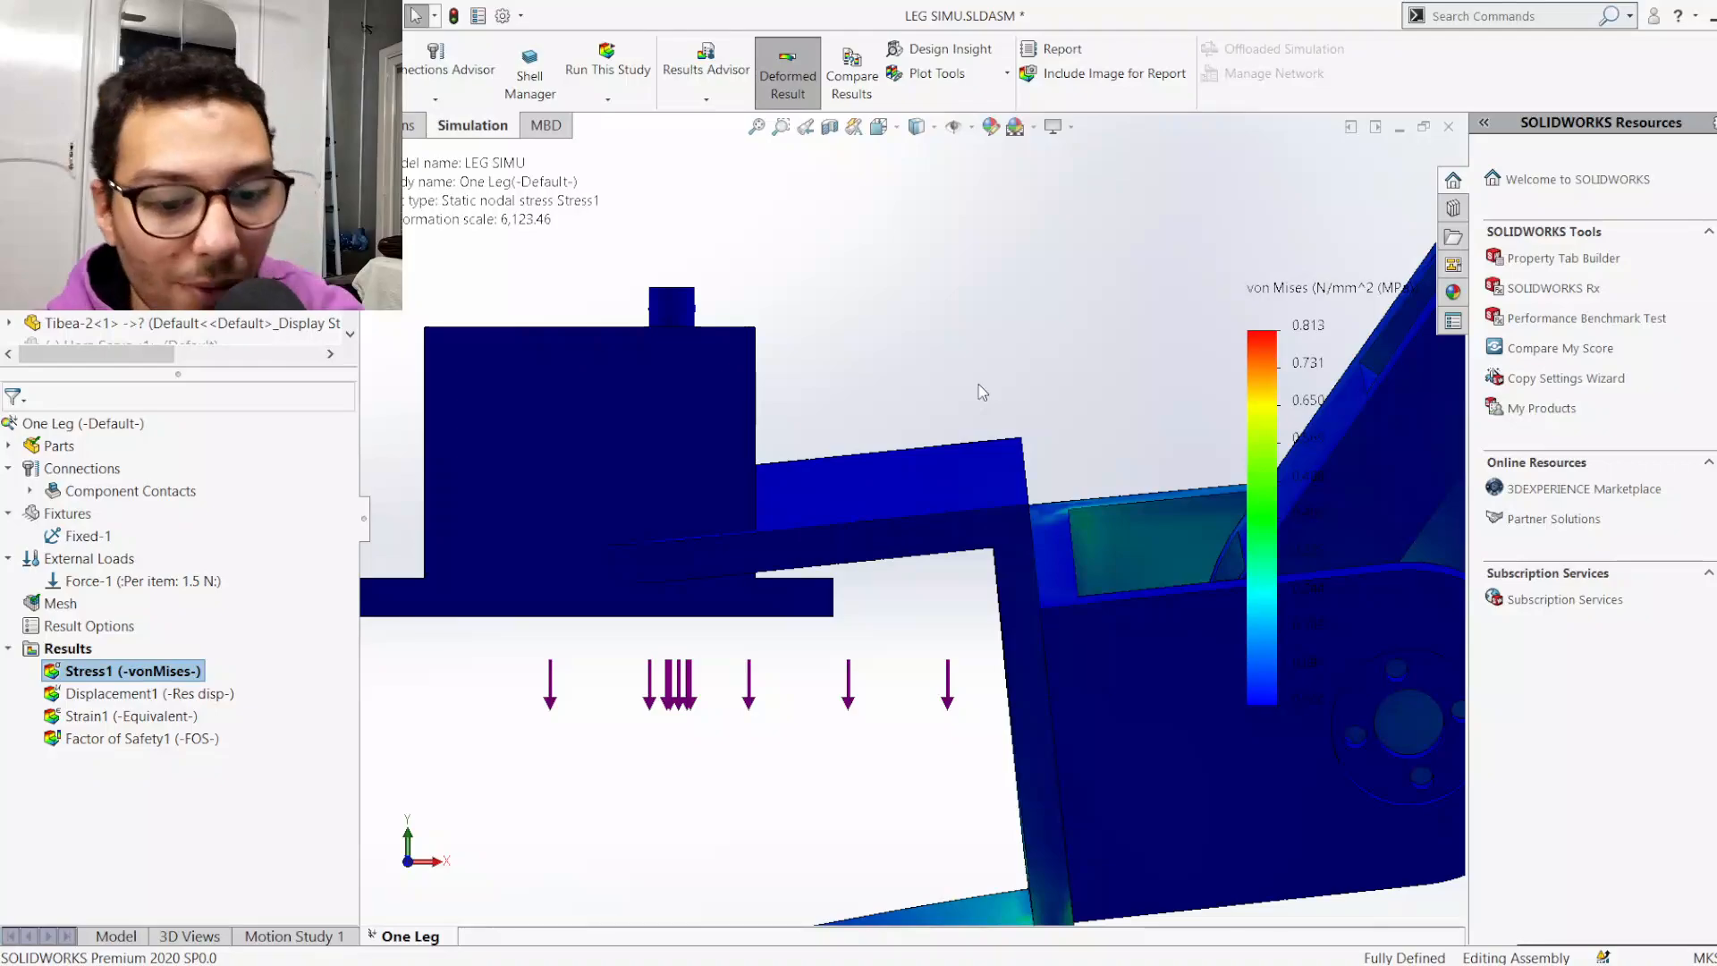
pyautogui.hotkey('ctrl', '7')
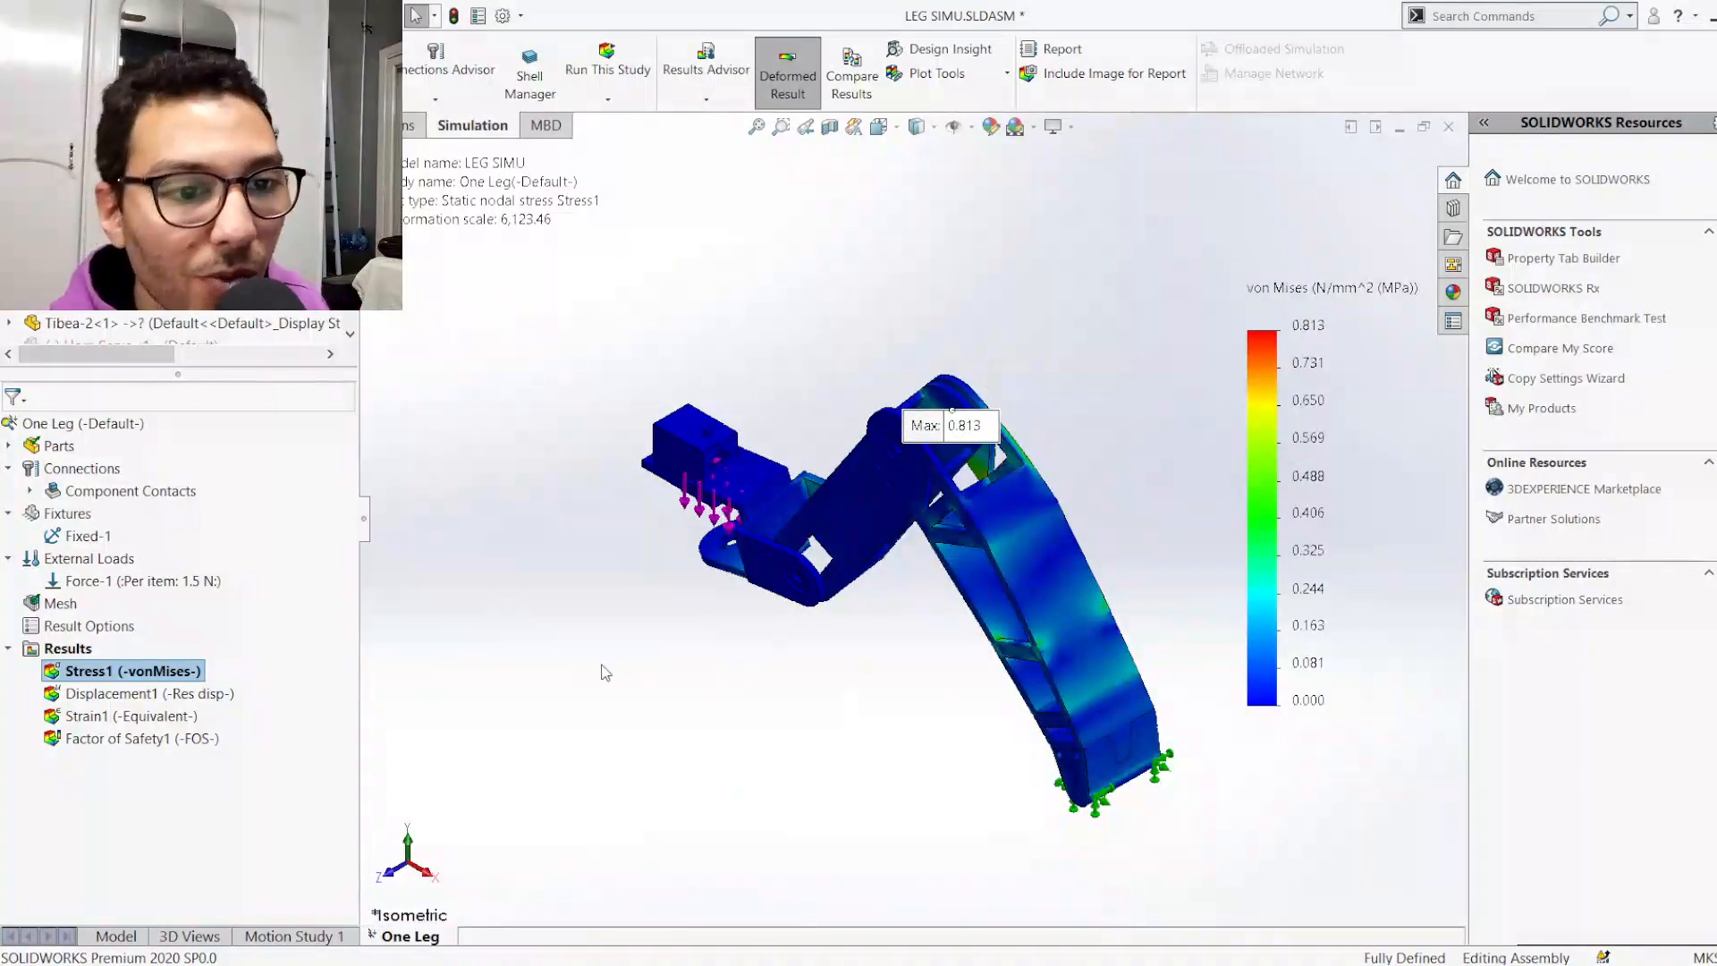
# Review the Factor of Safety1 plot and examine the Displacement1 plot around the loaded C bracket and upper joint
pyautogui.click(155, 739)
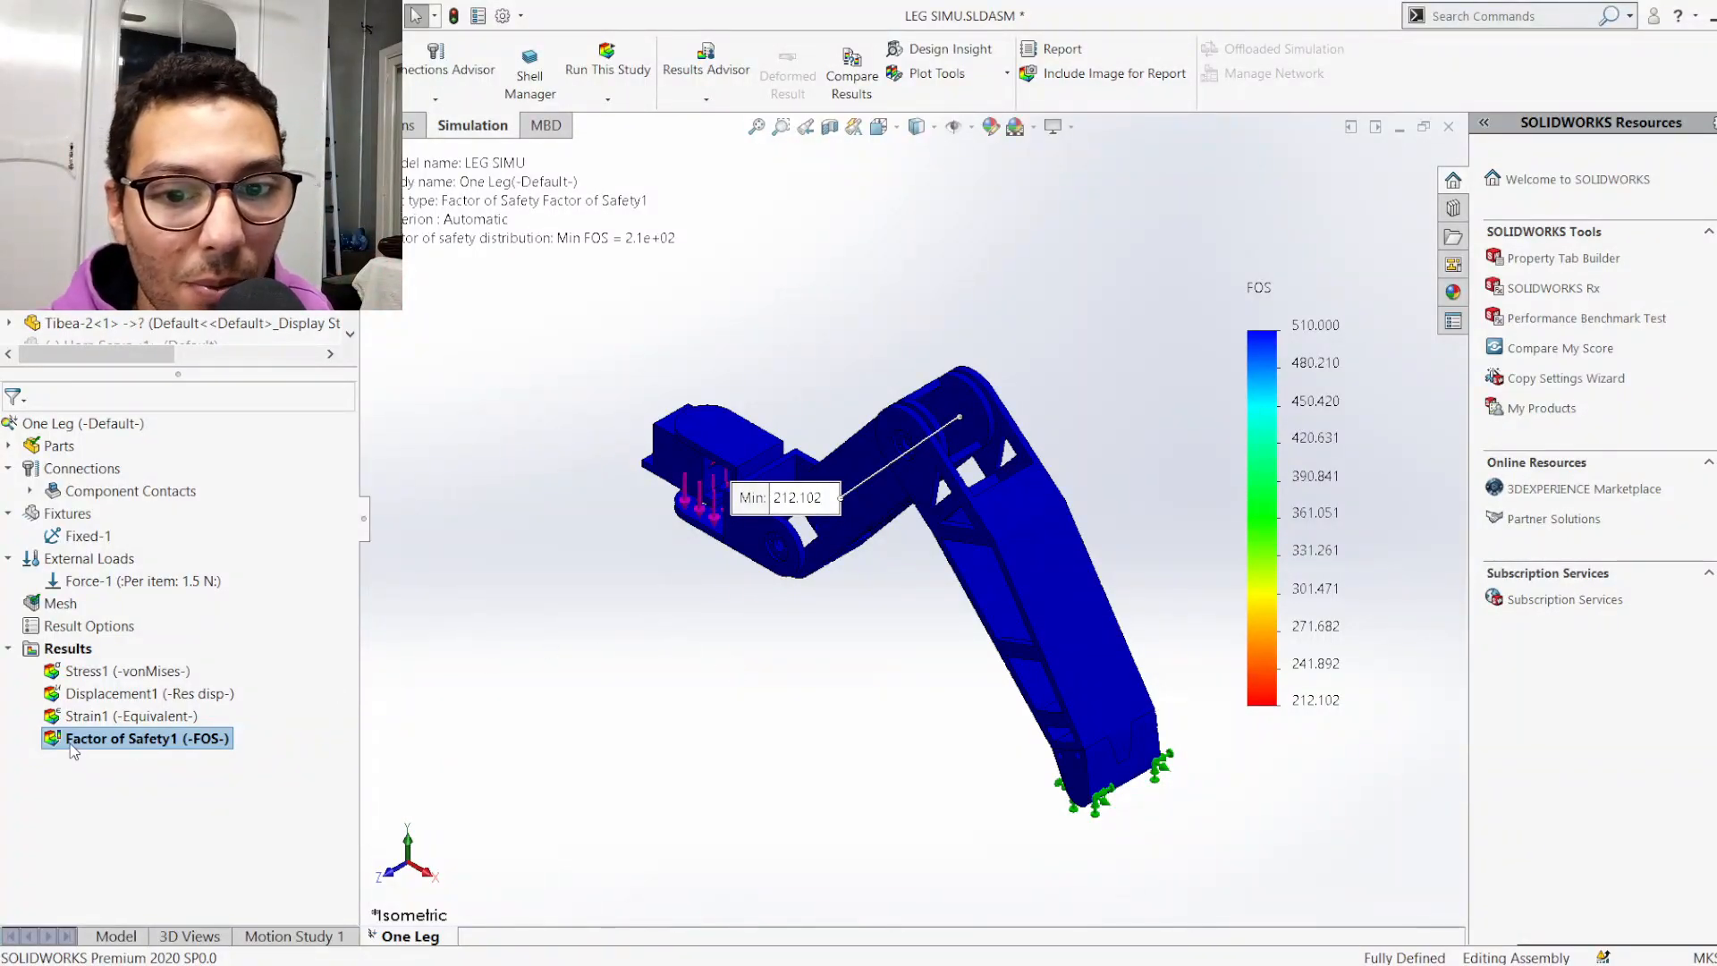
pyautogui.click(113, 694)
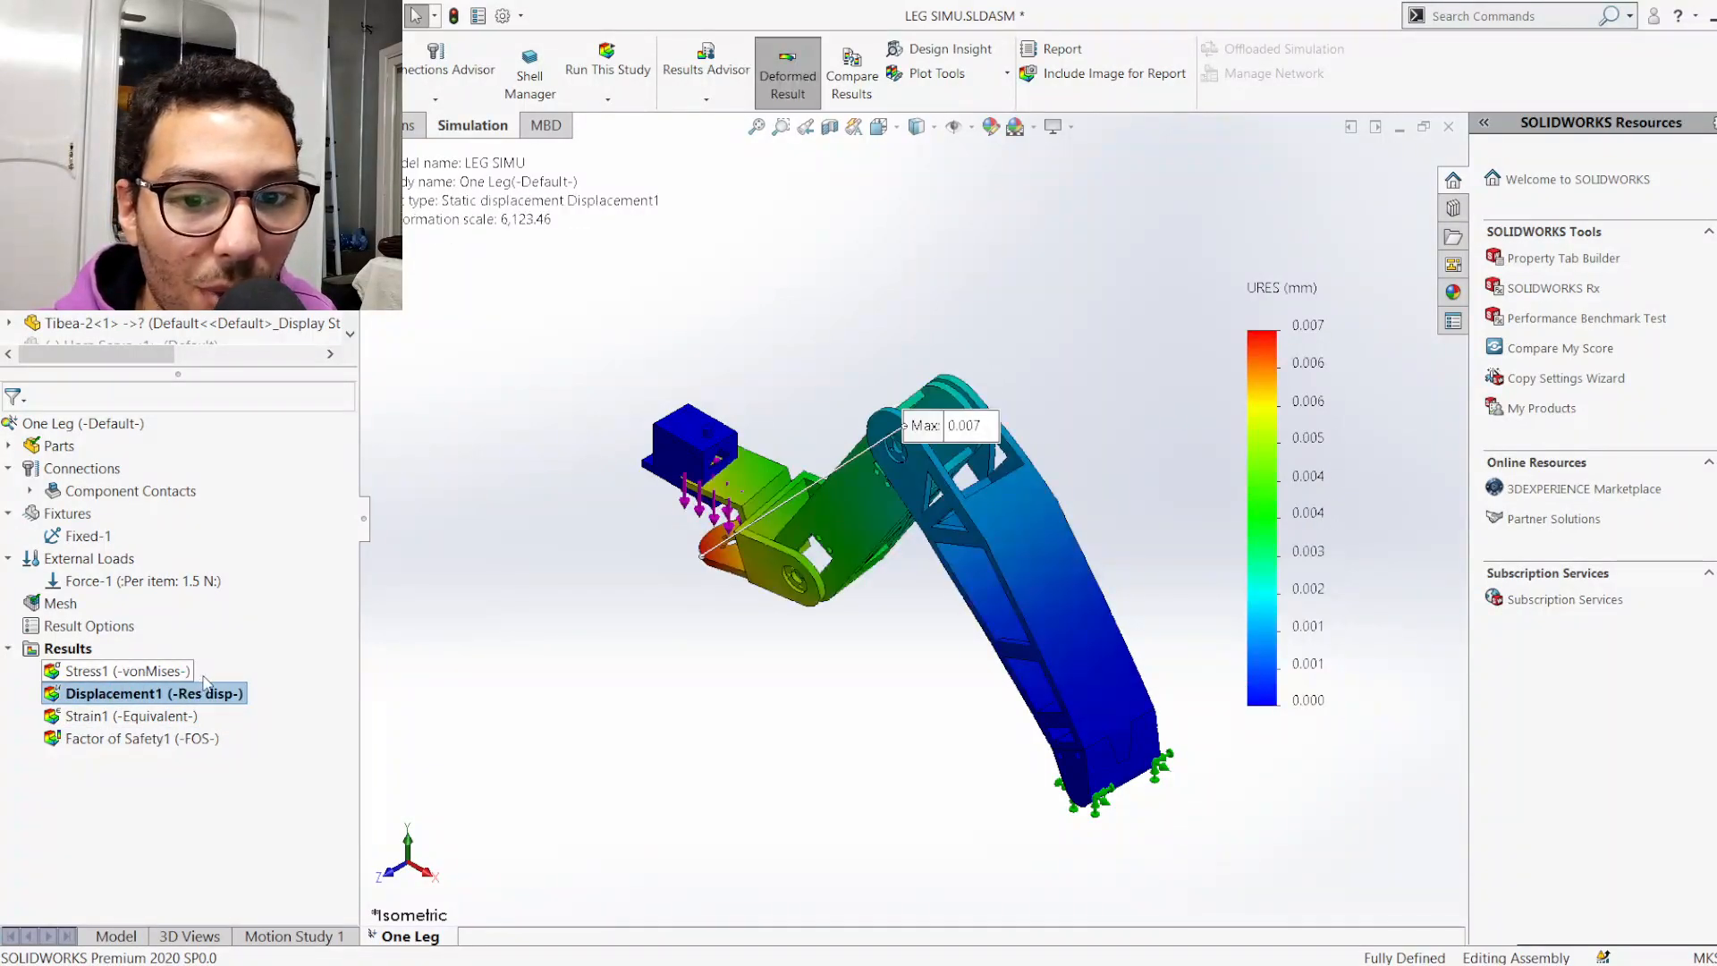
pyautogui.scroll(-4, 751, 550)
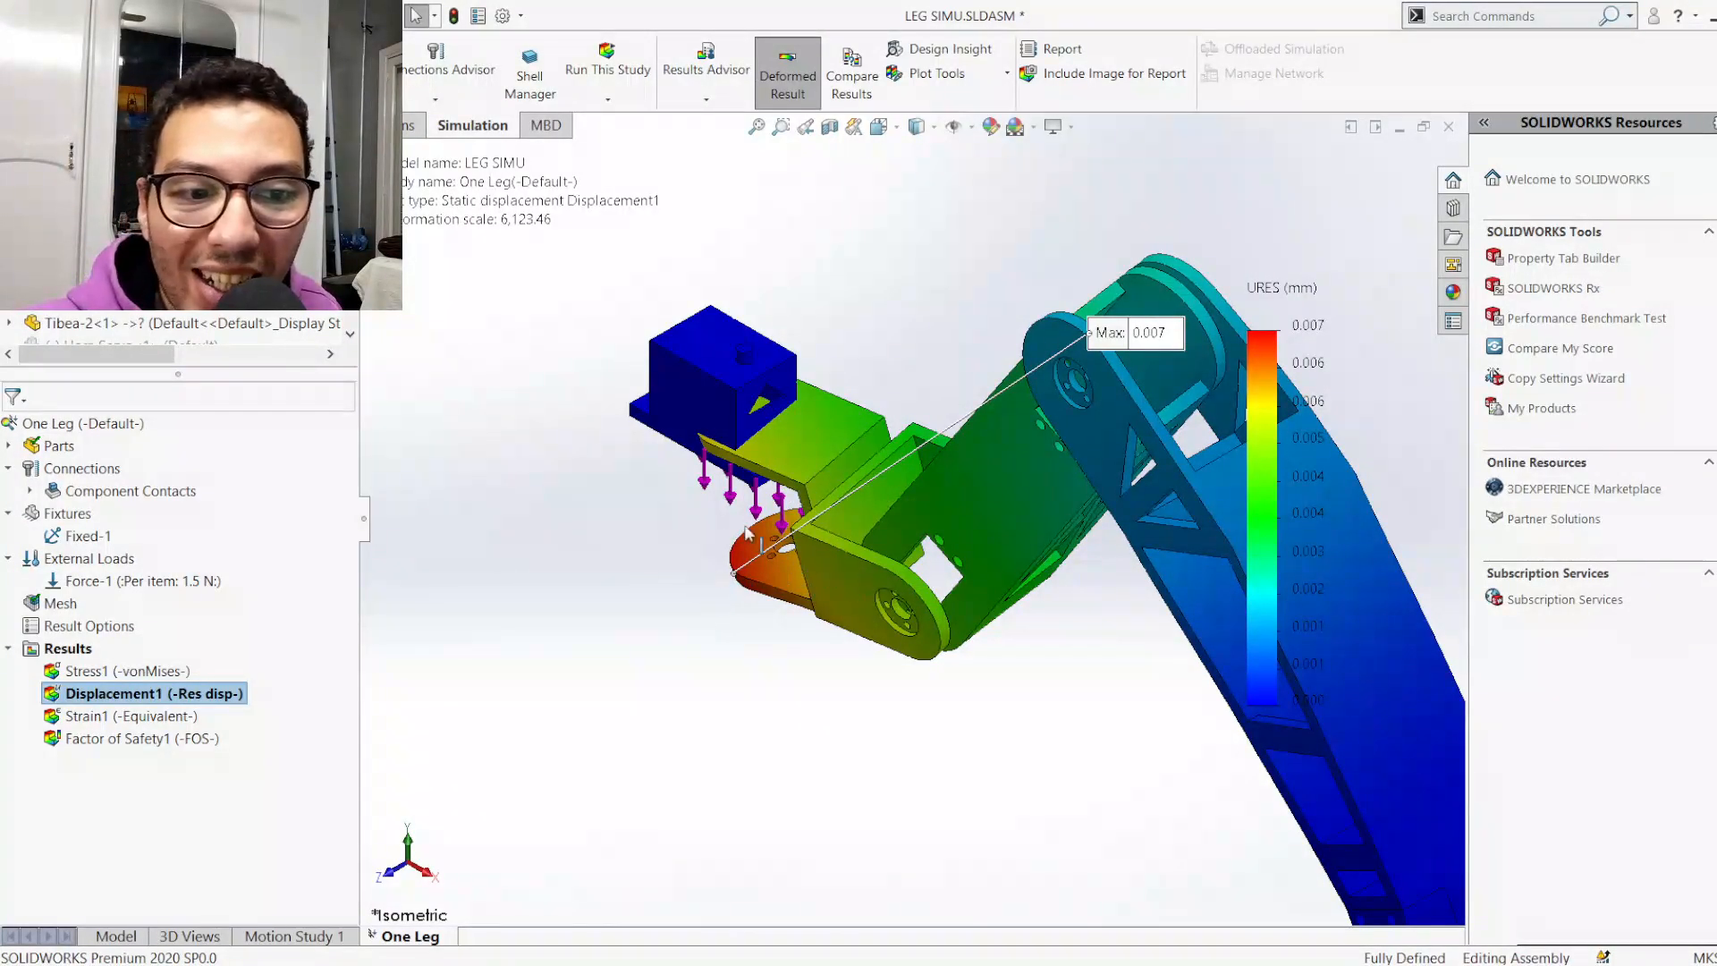
pyautogui.moveTo(747, 666); pyautogui.dragTo(771, 614, button='middle')
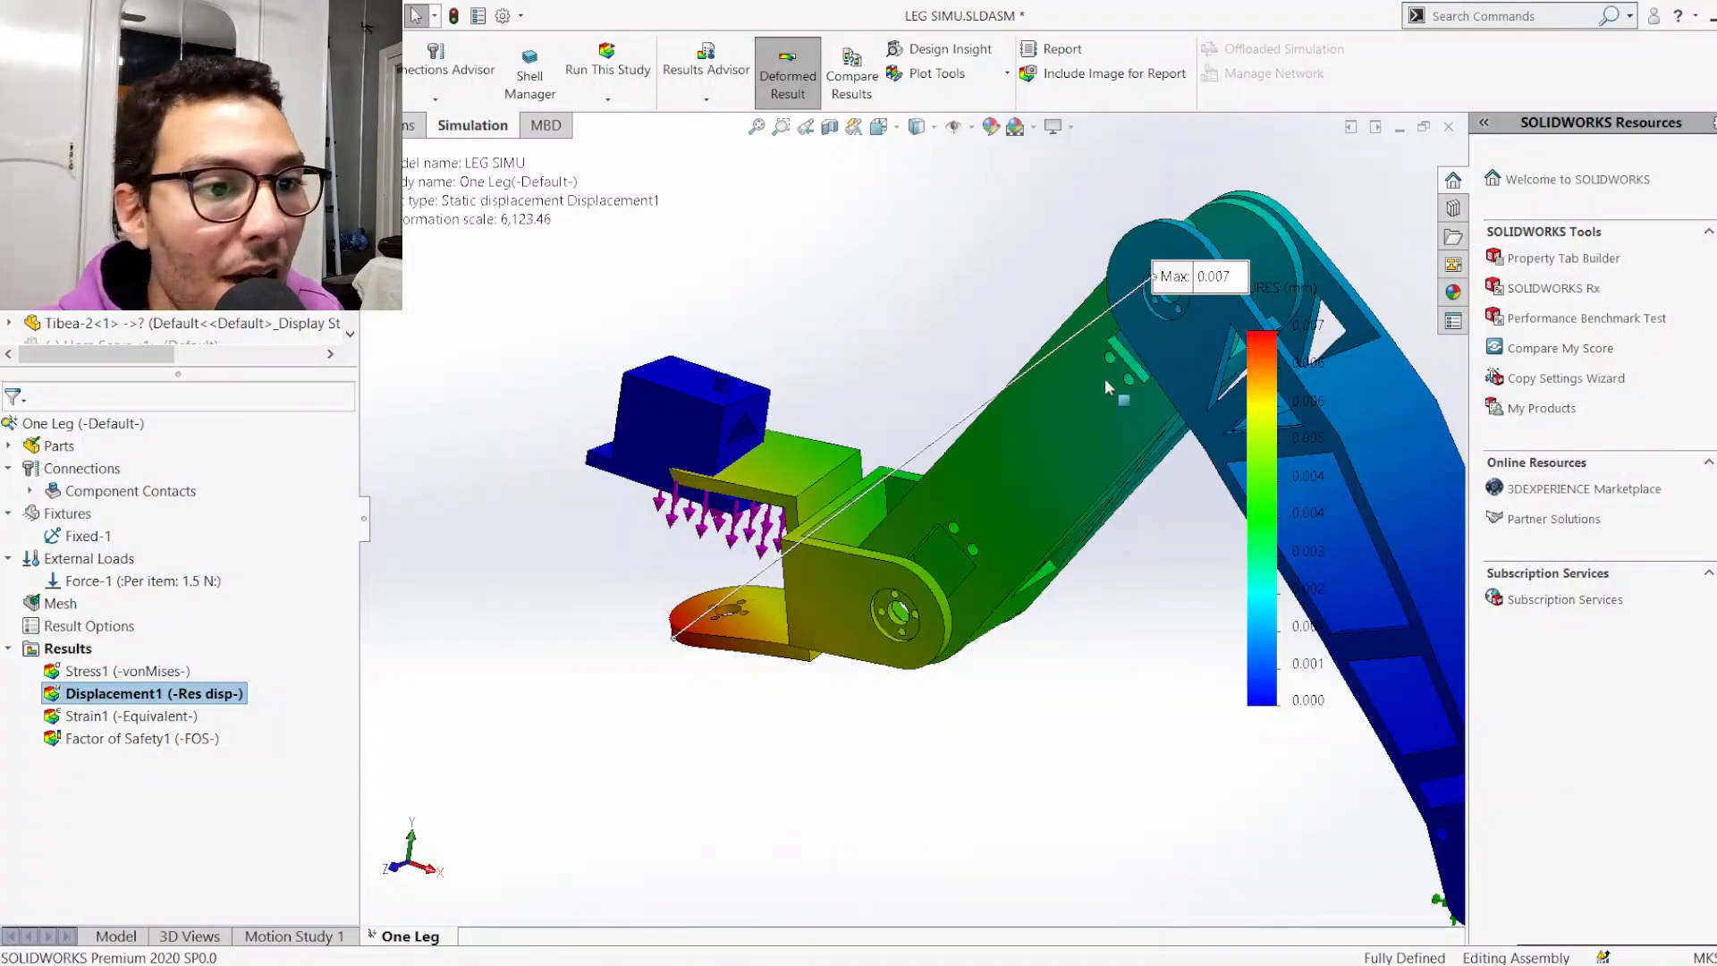
pyautogui.scroll(2, 1149, 353)
pyautogui.scroll(-1, 1143, 362)
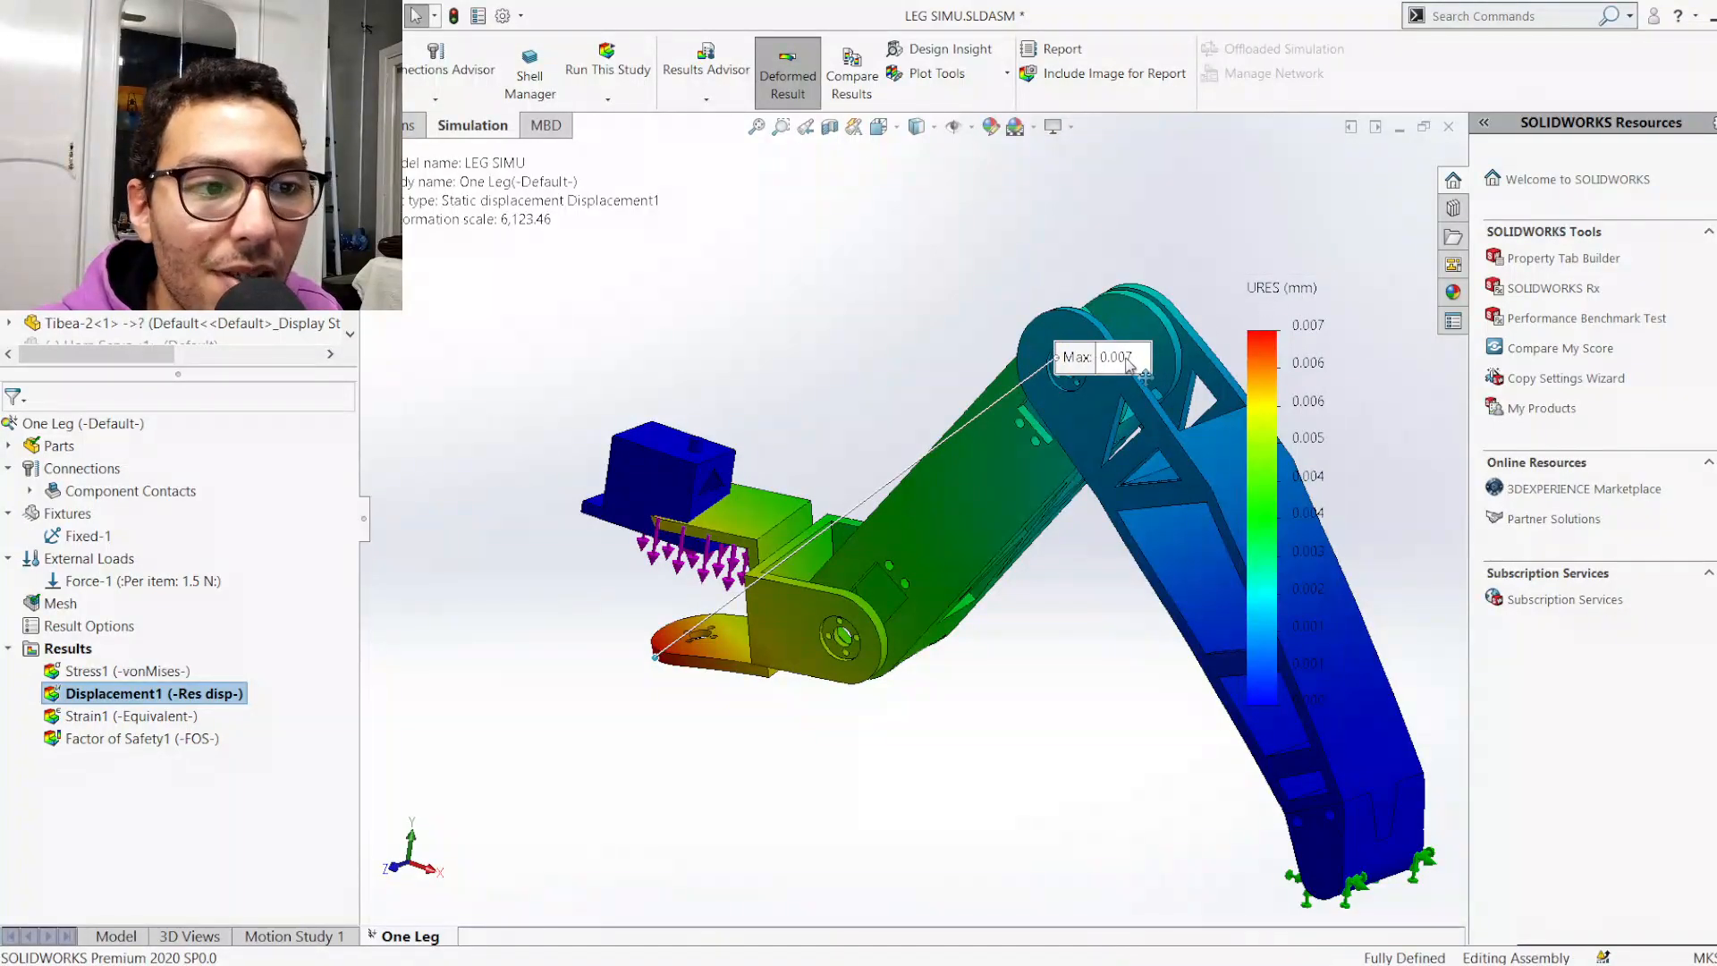
pyautogui.scroll(1, 1032, 509)
pyautogui.scroll(-1, 956, 726)
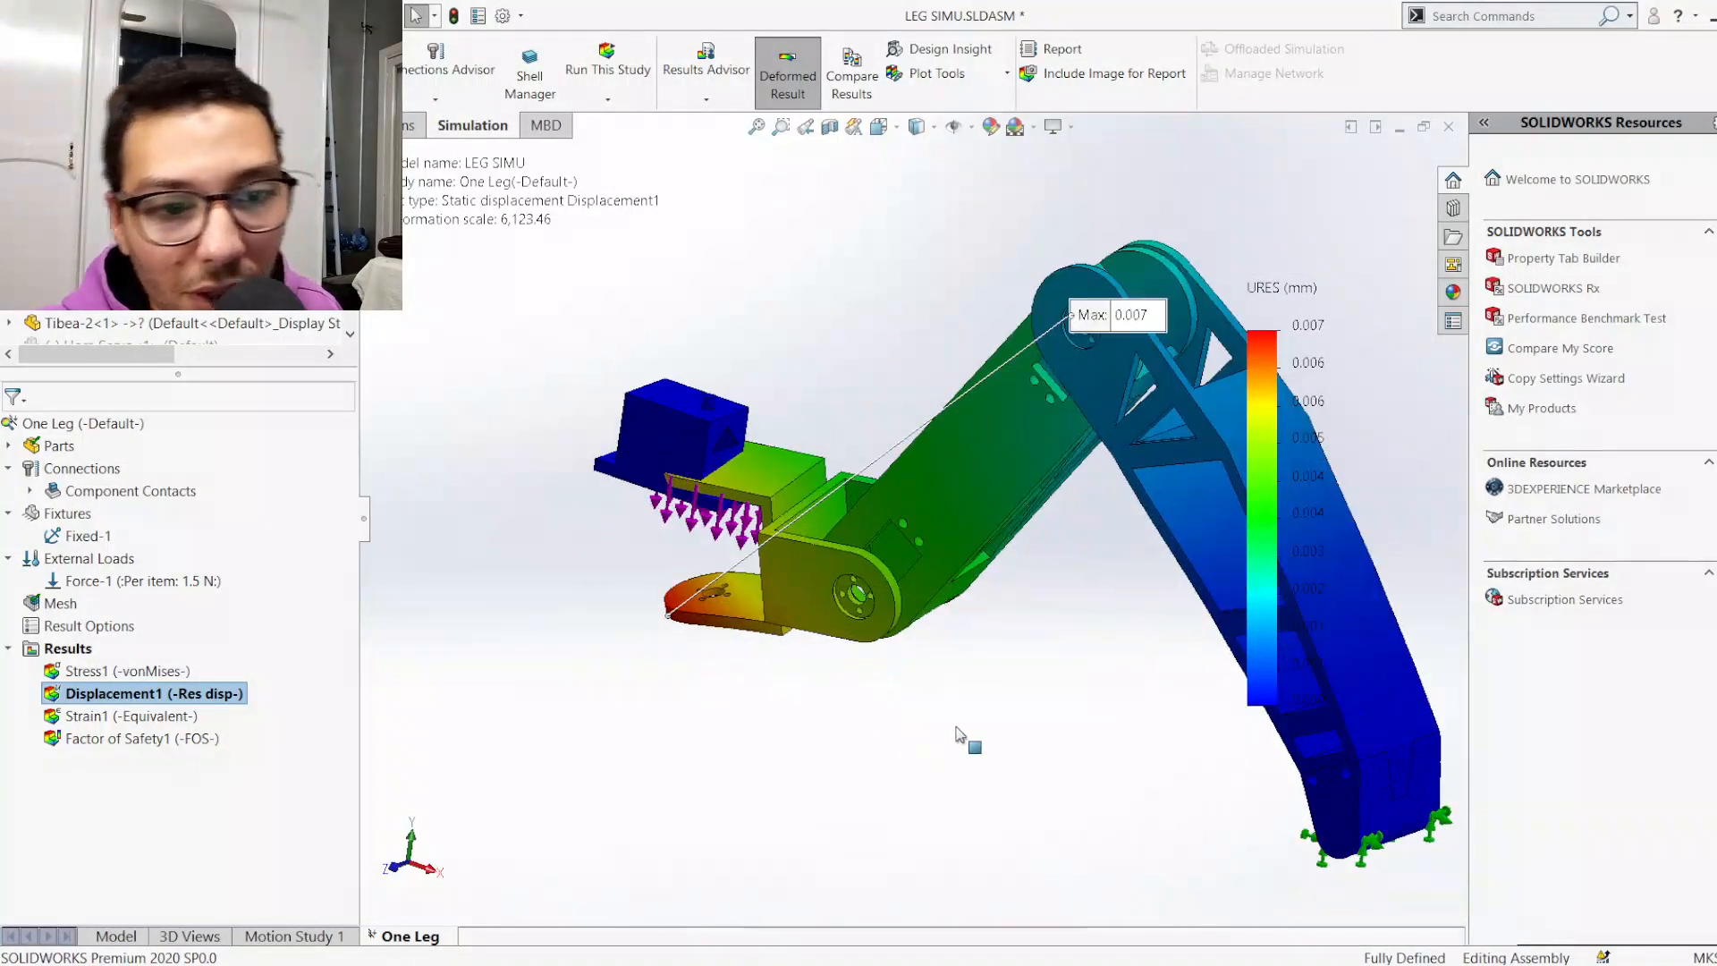
pyautogui.hotkey('ctrl', '7')
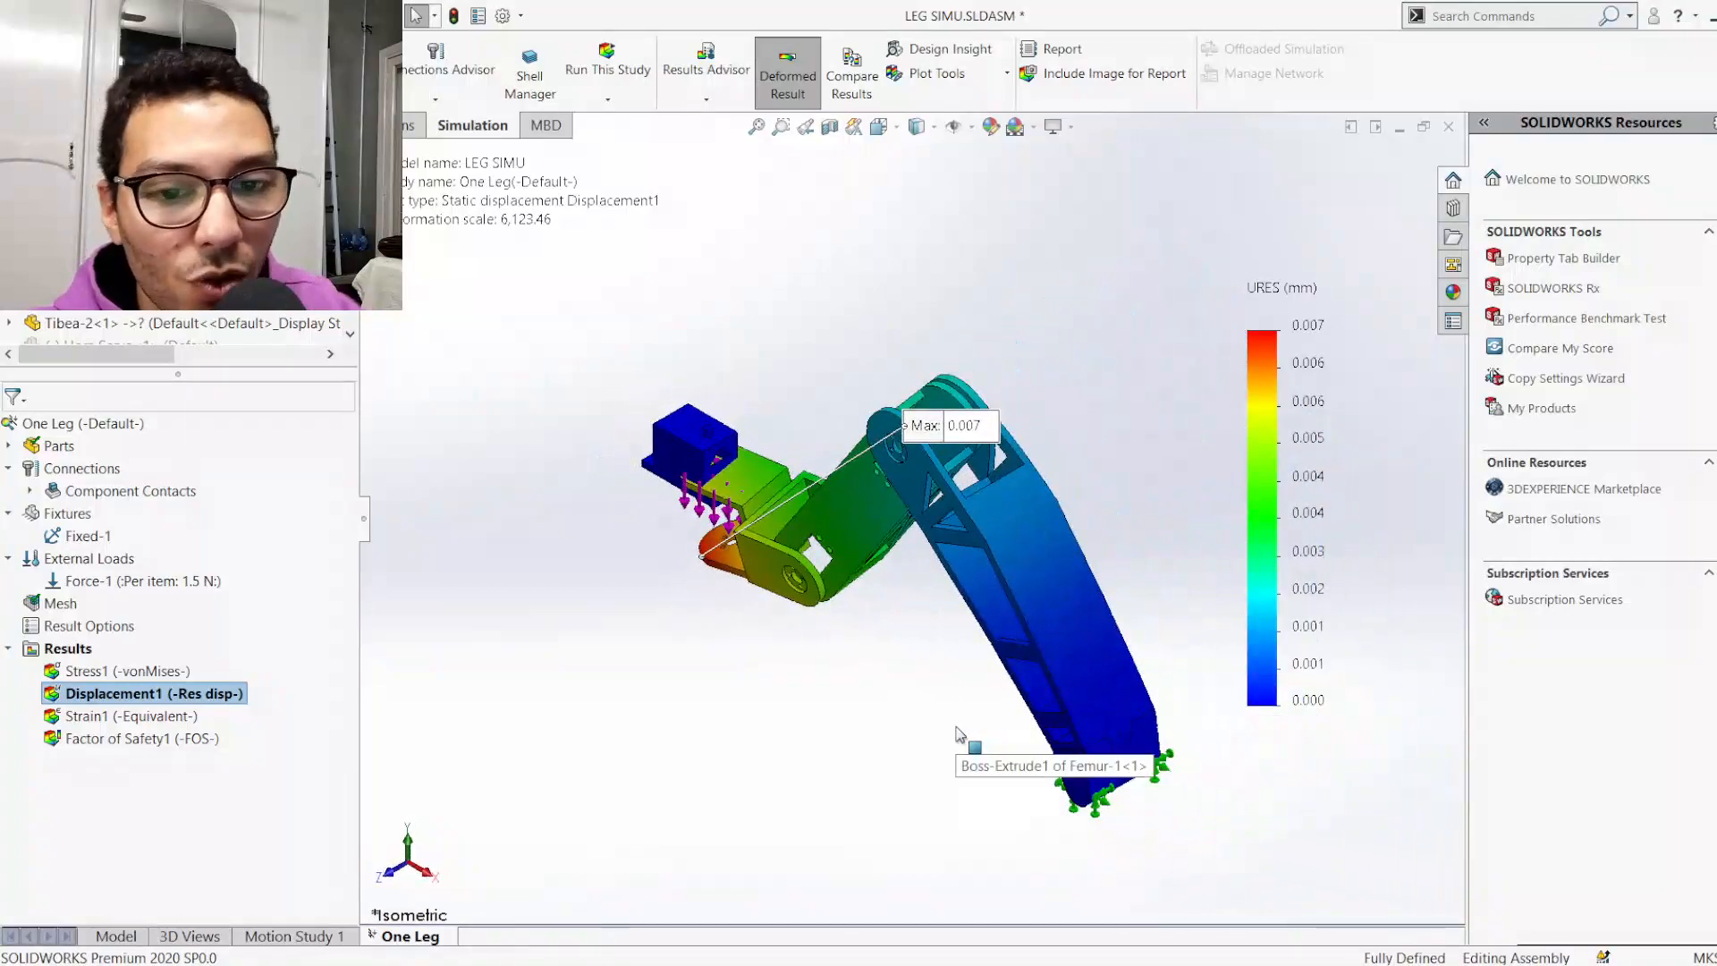
# Apply Acrylic (Medium-high impact) to both C brackets, the femur, leg tip, servo bracket, shaft tip and Tibea-2 parts
pyautogui.click(9, 445)
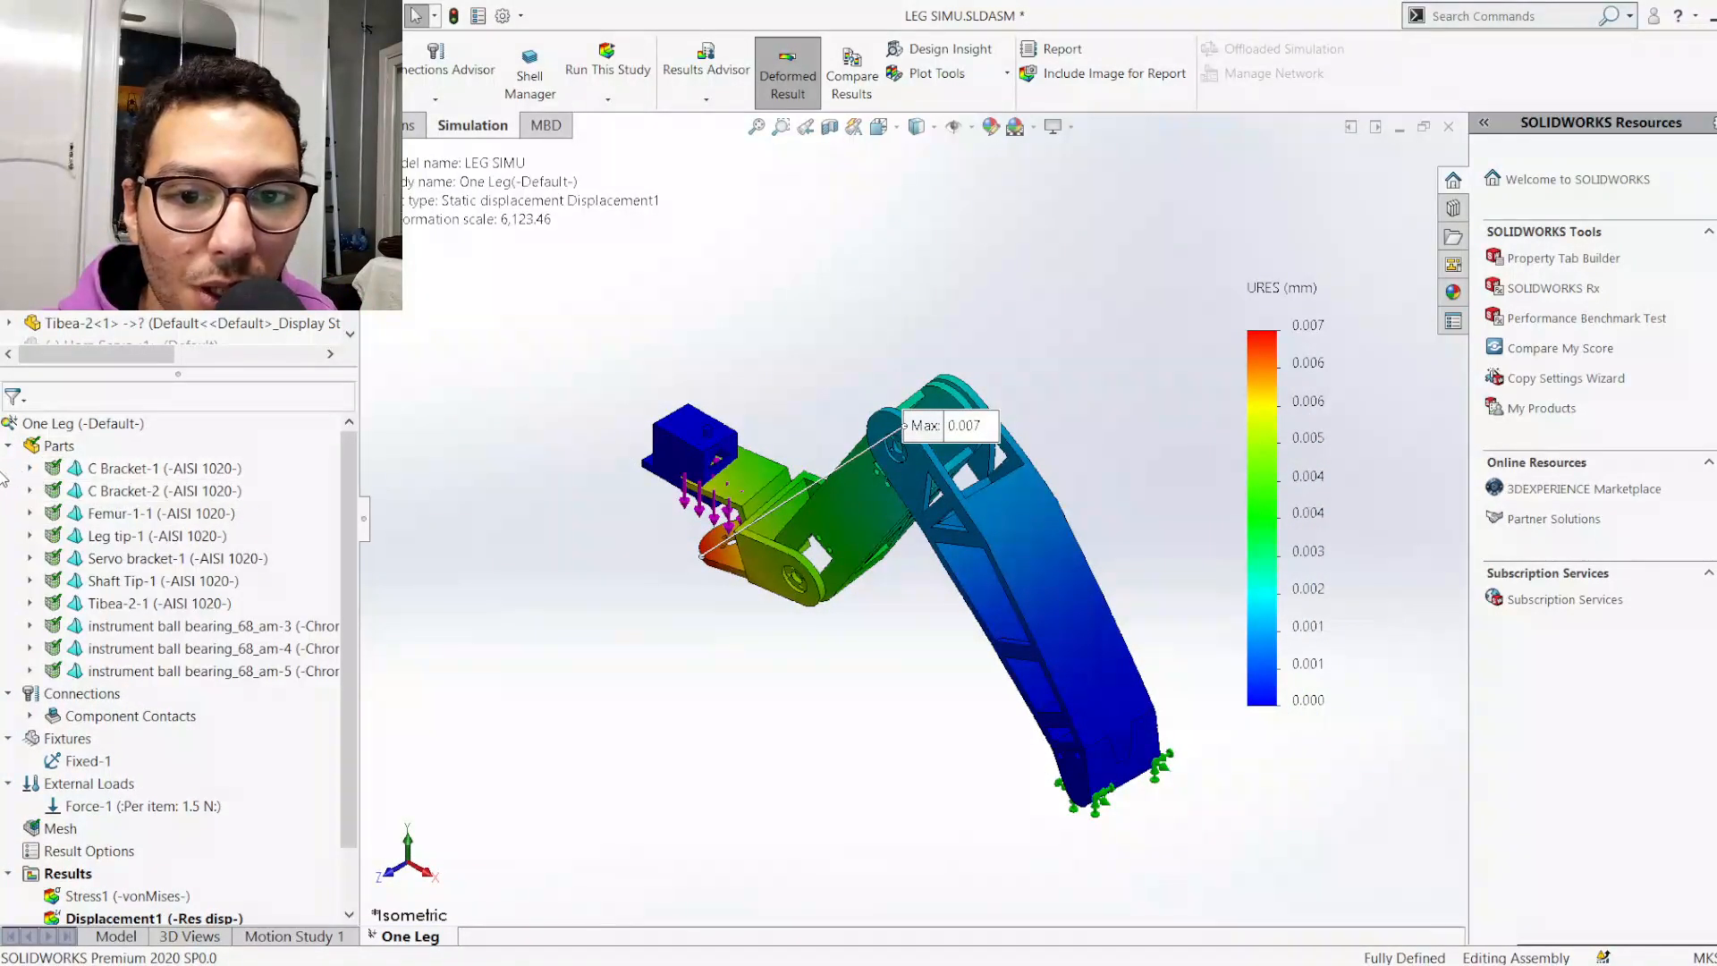
pyautogui.moveTo(55, 480); pyautogui.dragTo(136, 599)
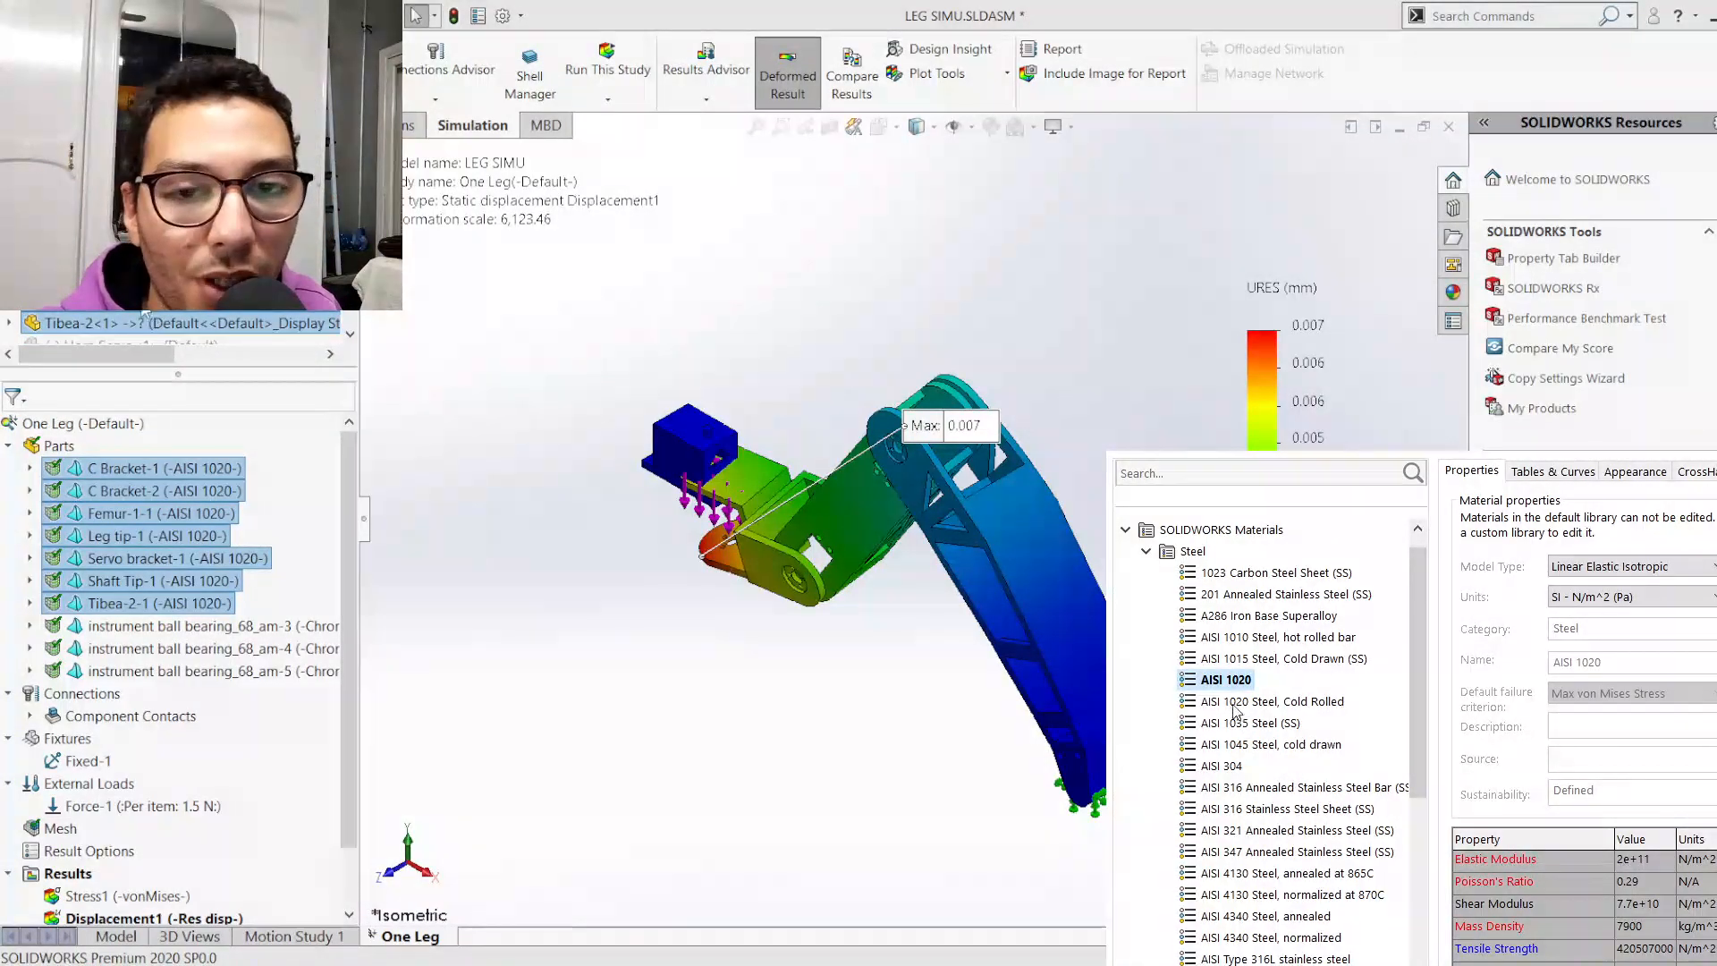
pyautogui.click(1147, 551)
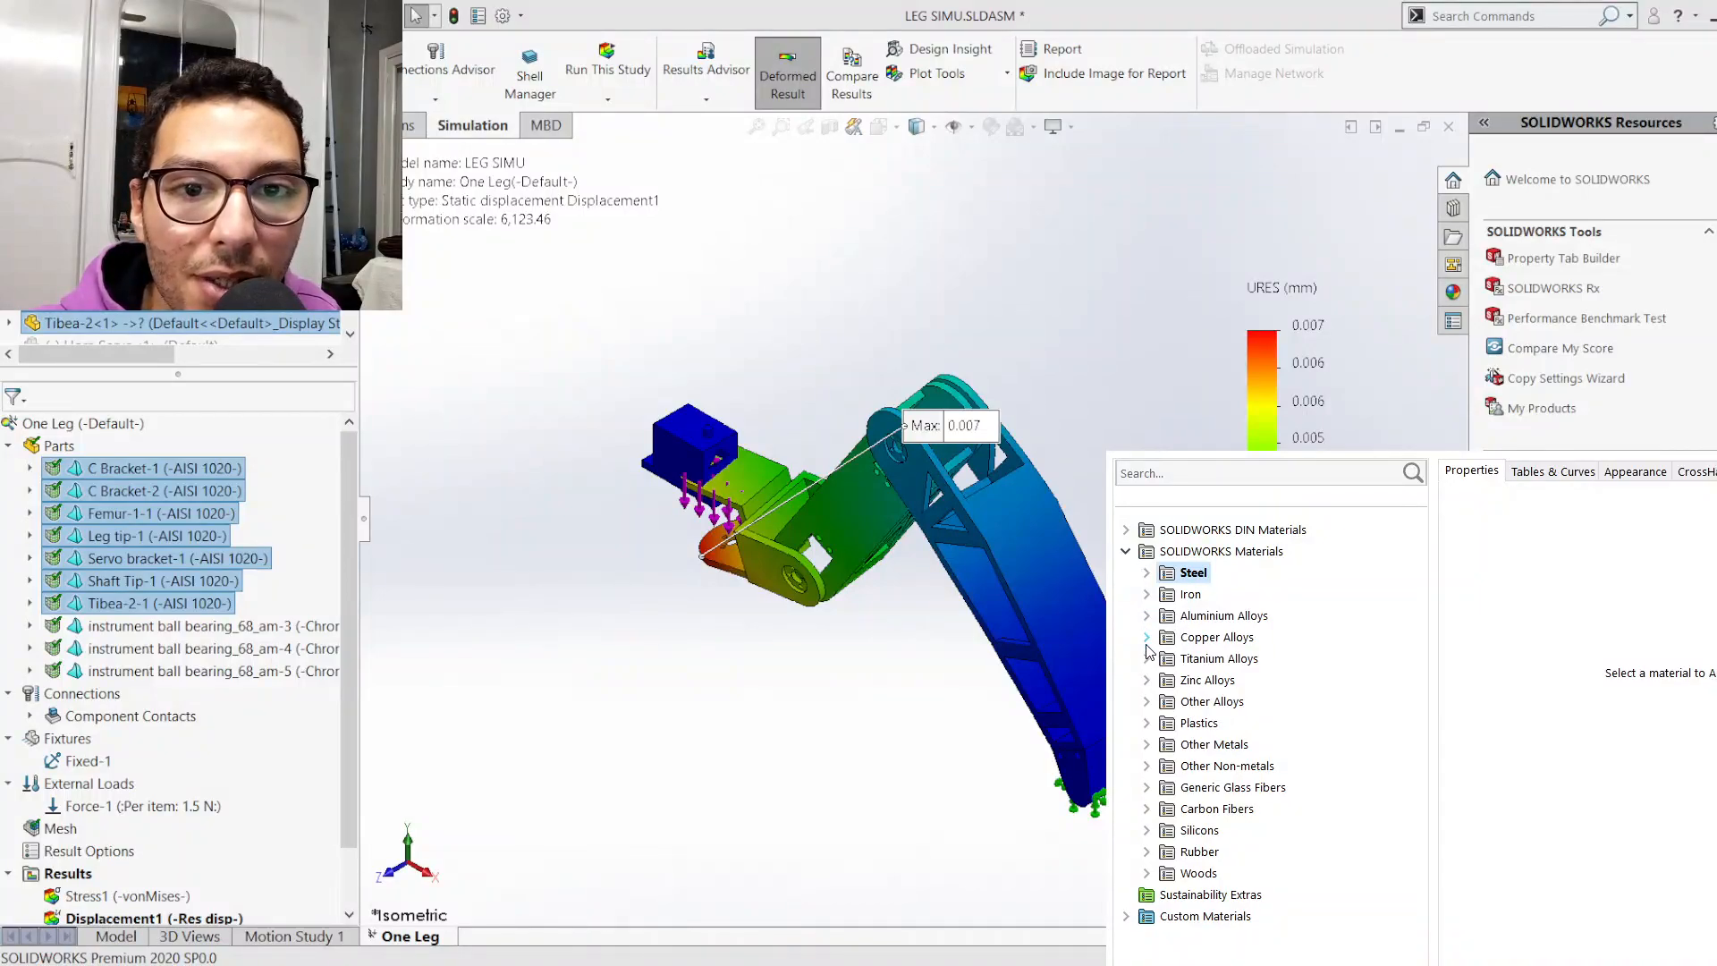
pyautogui.click(1147, 724)
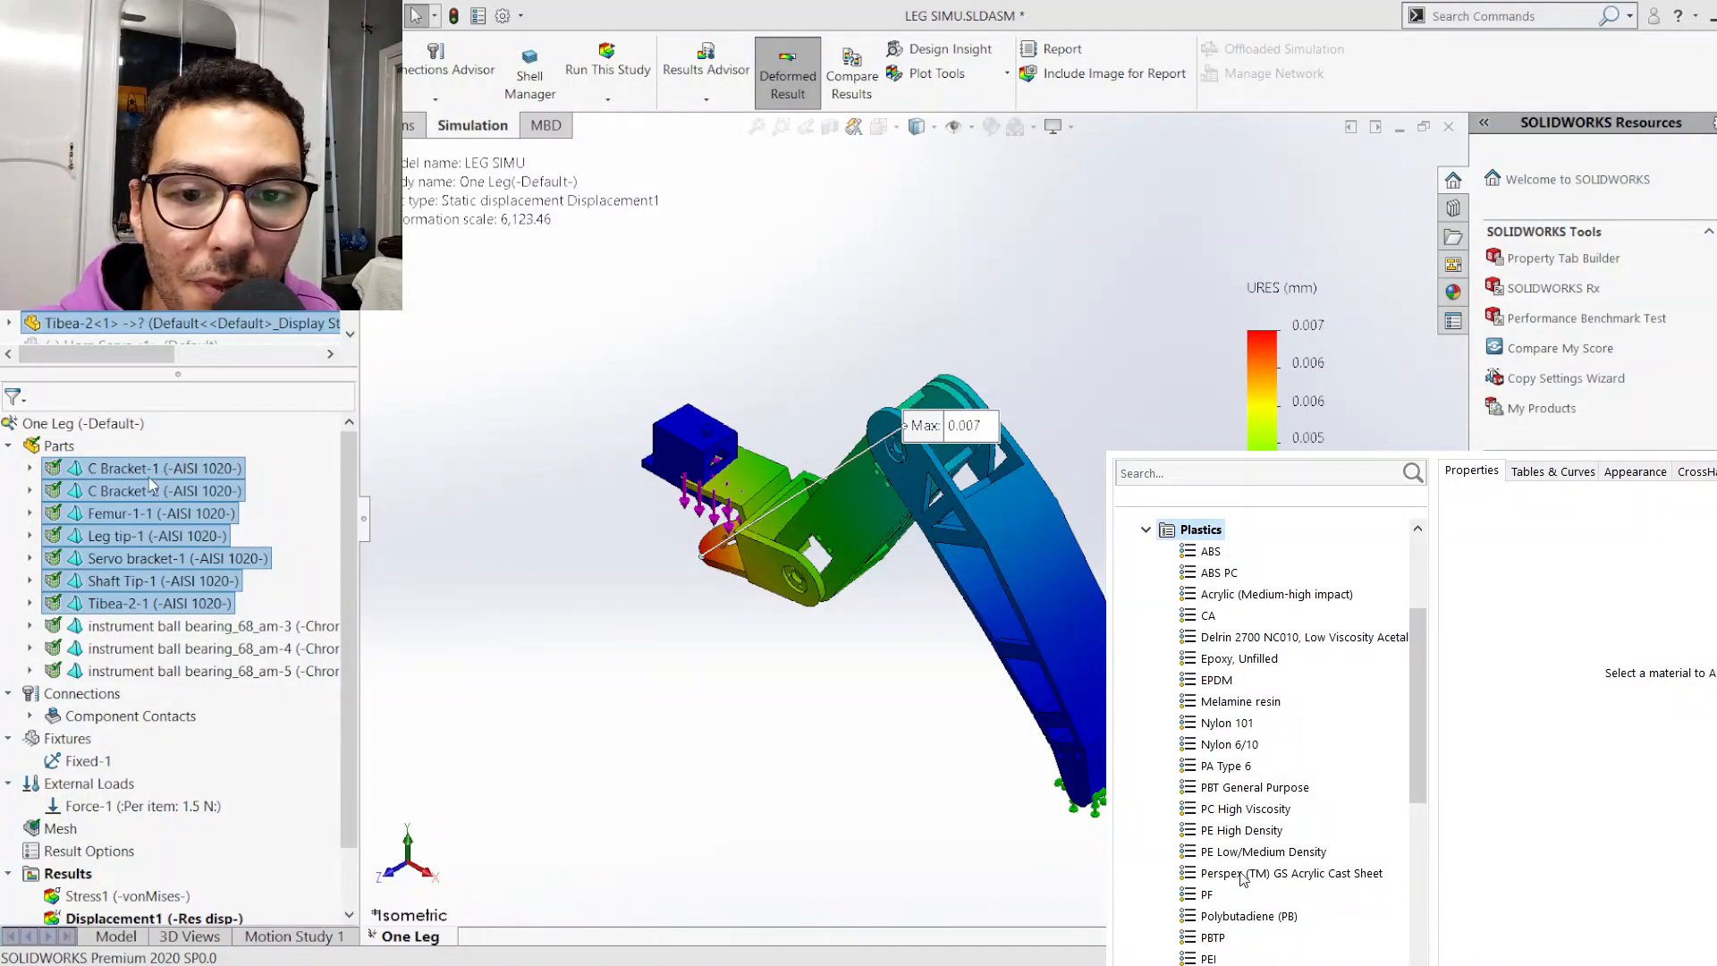
pyautogui.click(1289, 597)
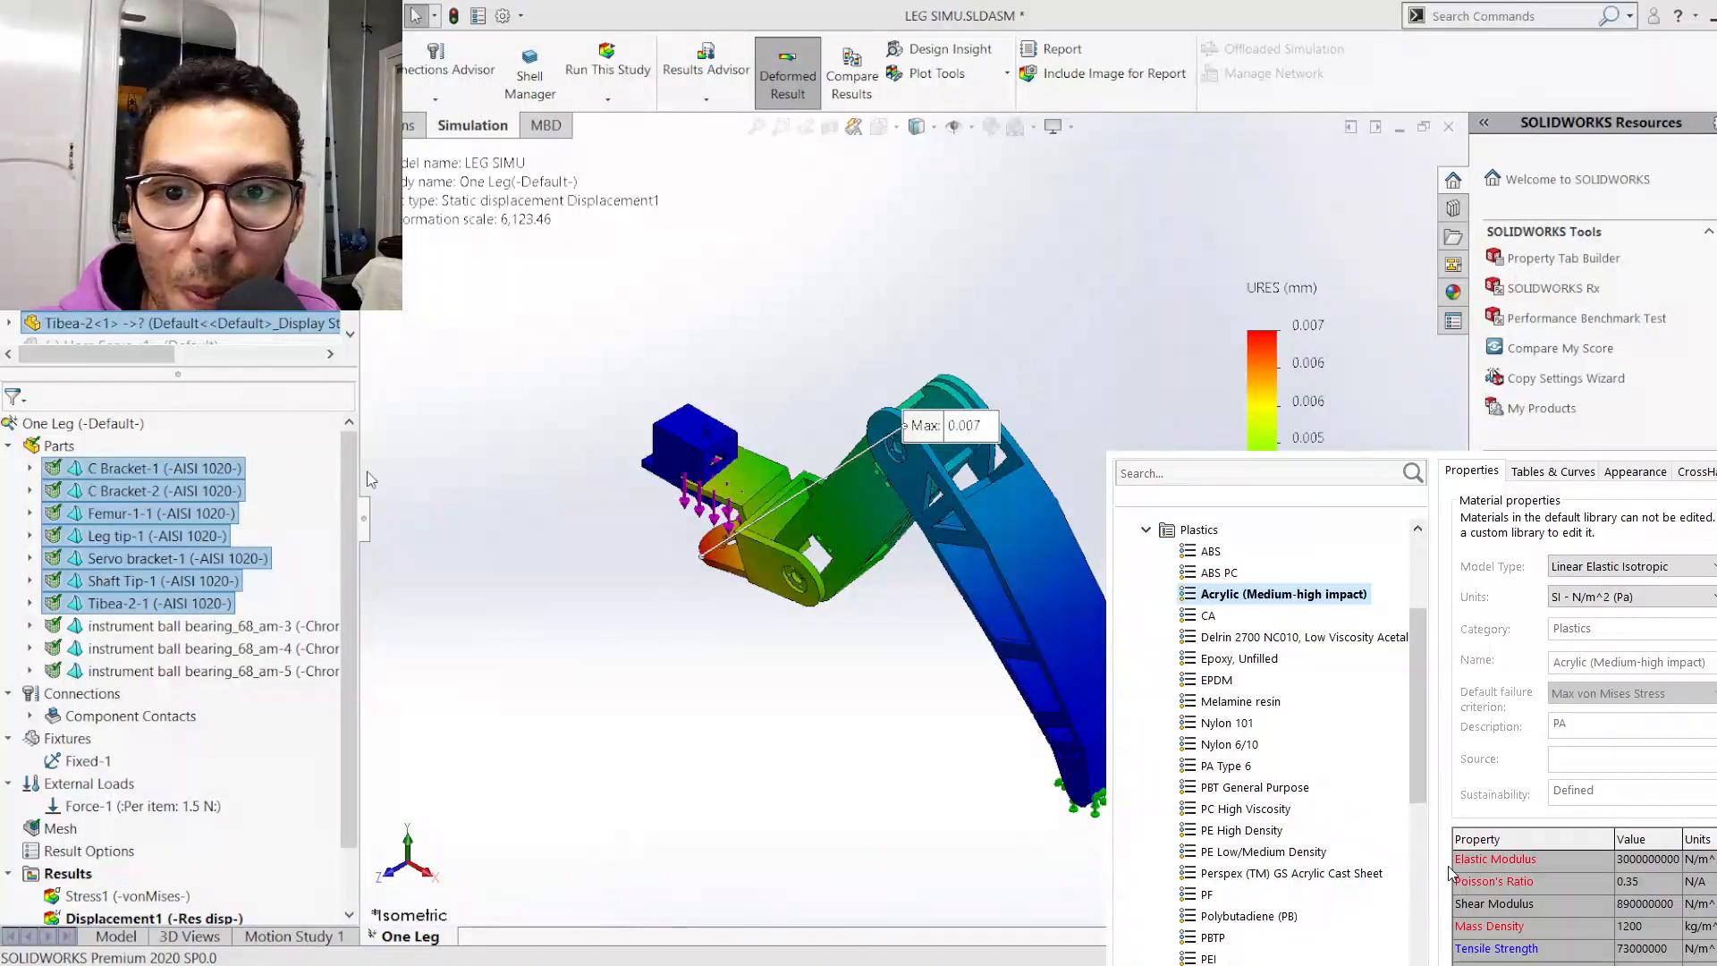
pyautogui.click(455, 712)
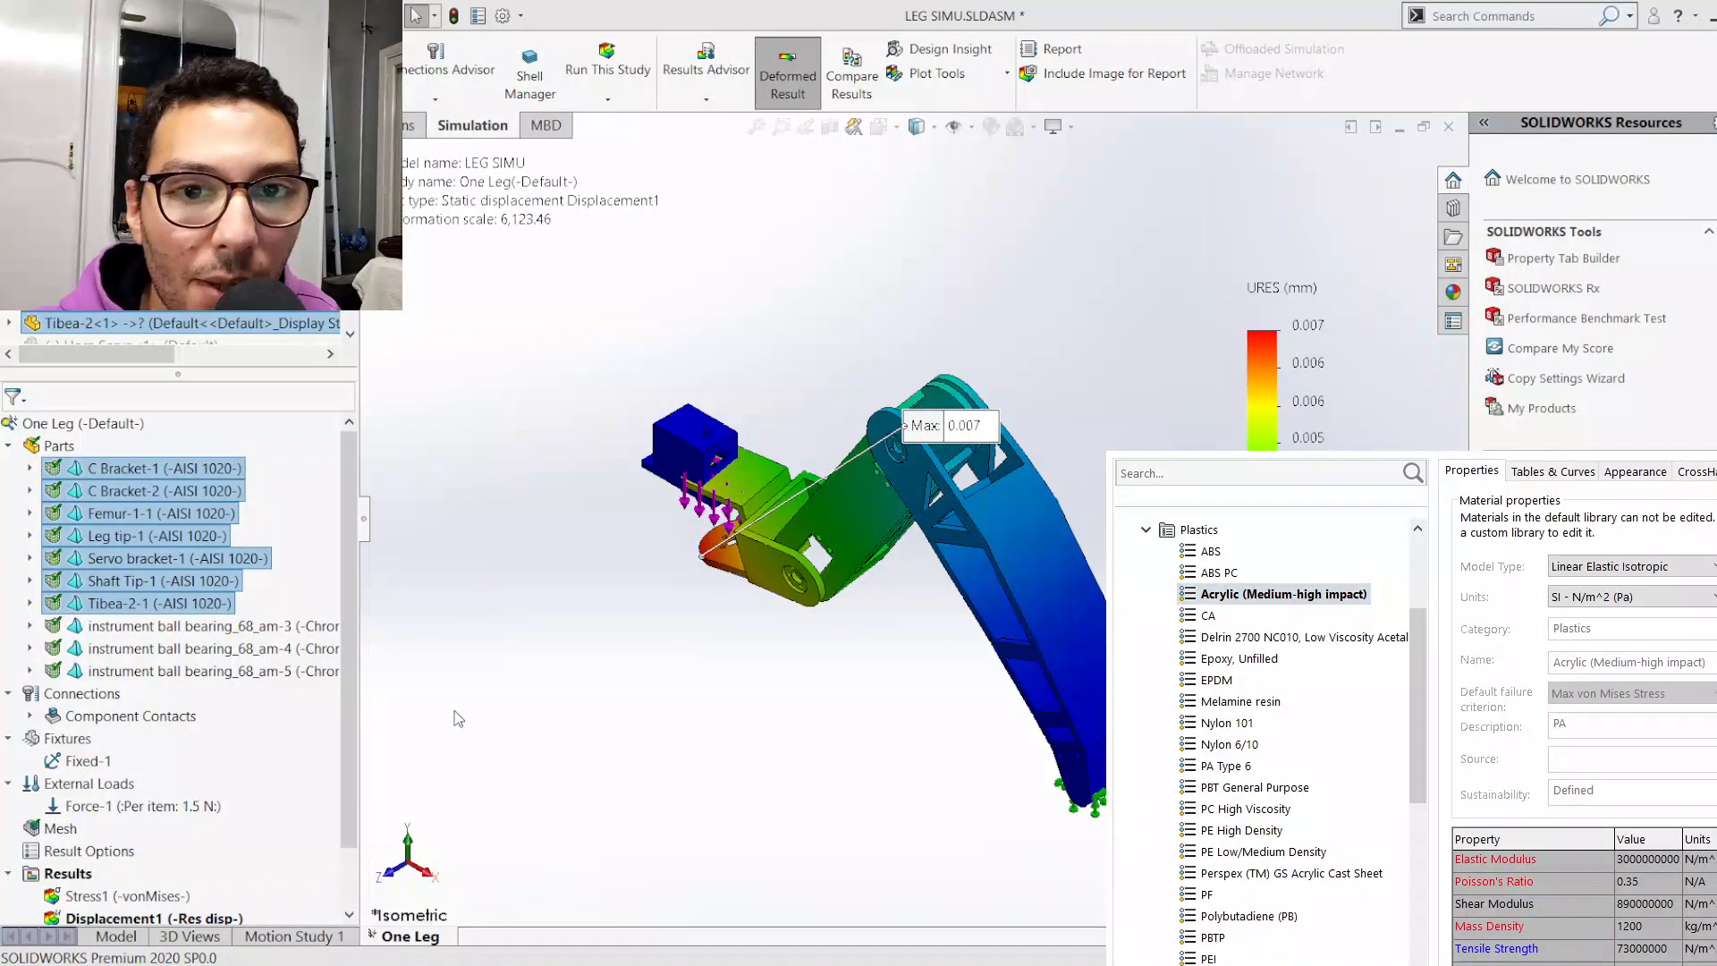
pyautogui.click(528, 726)
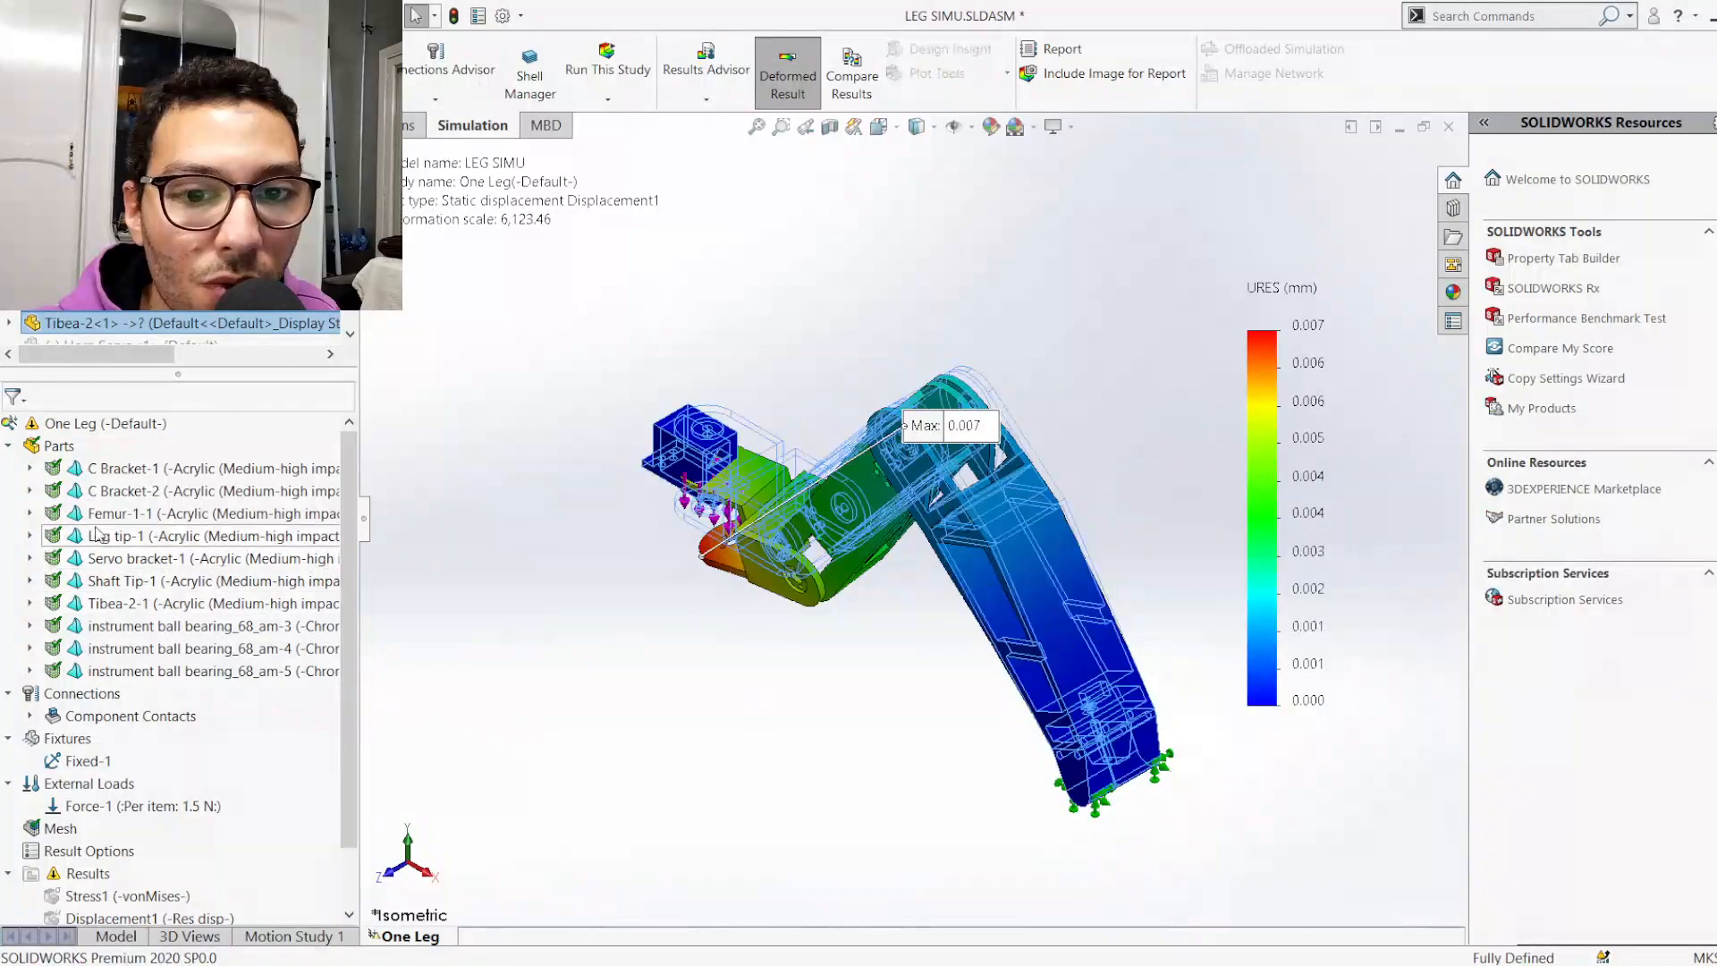
# Enable Compute free body forces in the One Leg study's options and rerun the study
pyautogui.click(9, 444)
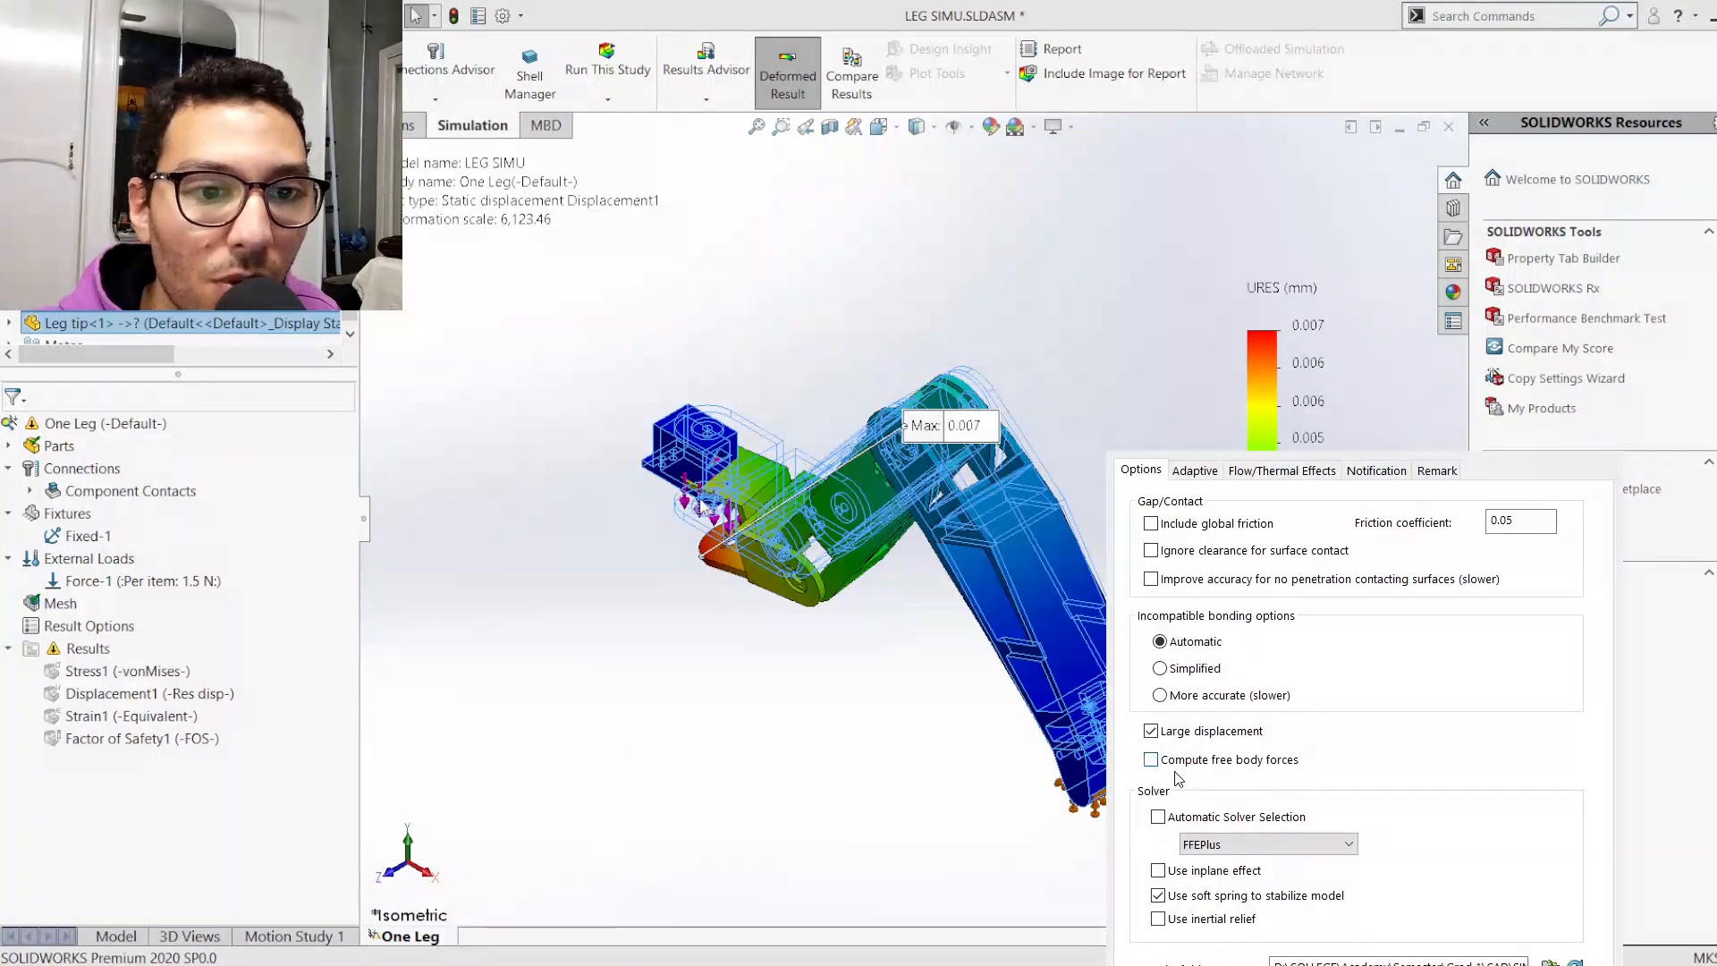
pyautogui.click(1151, 759)
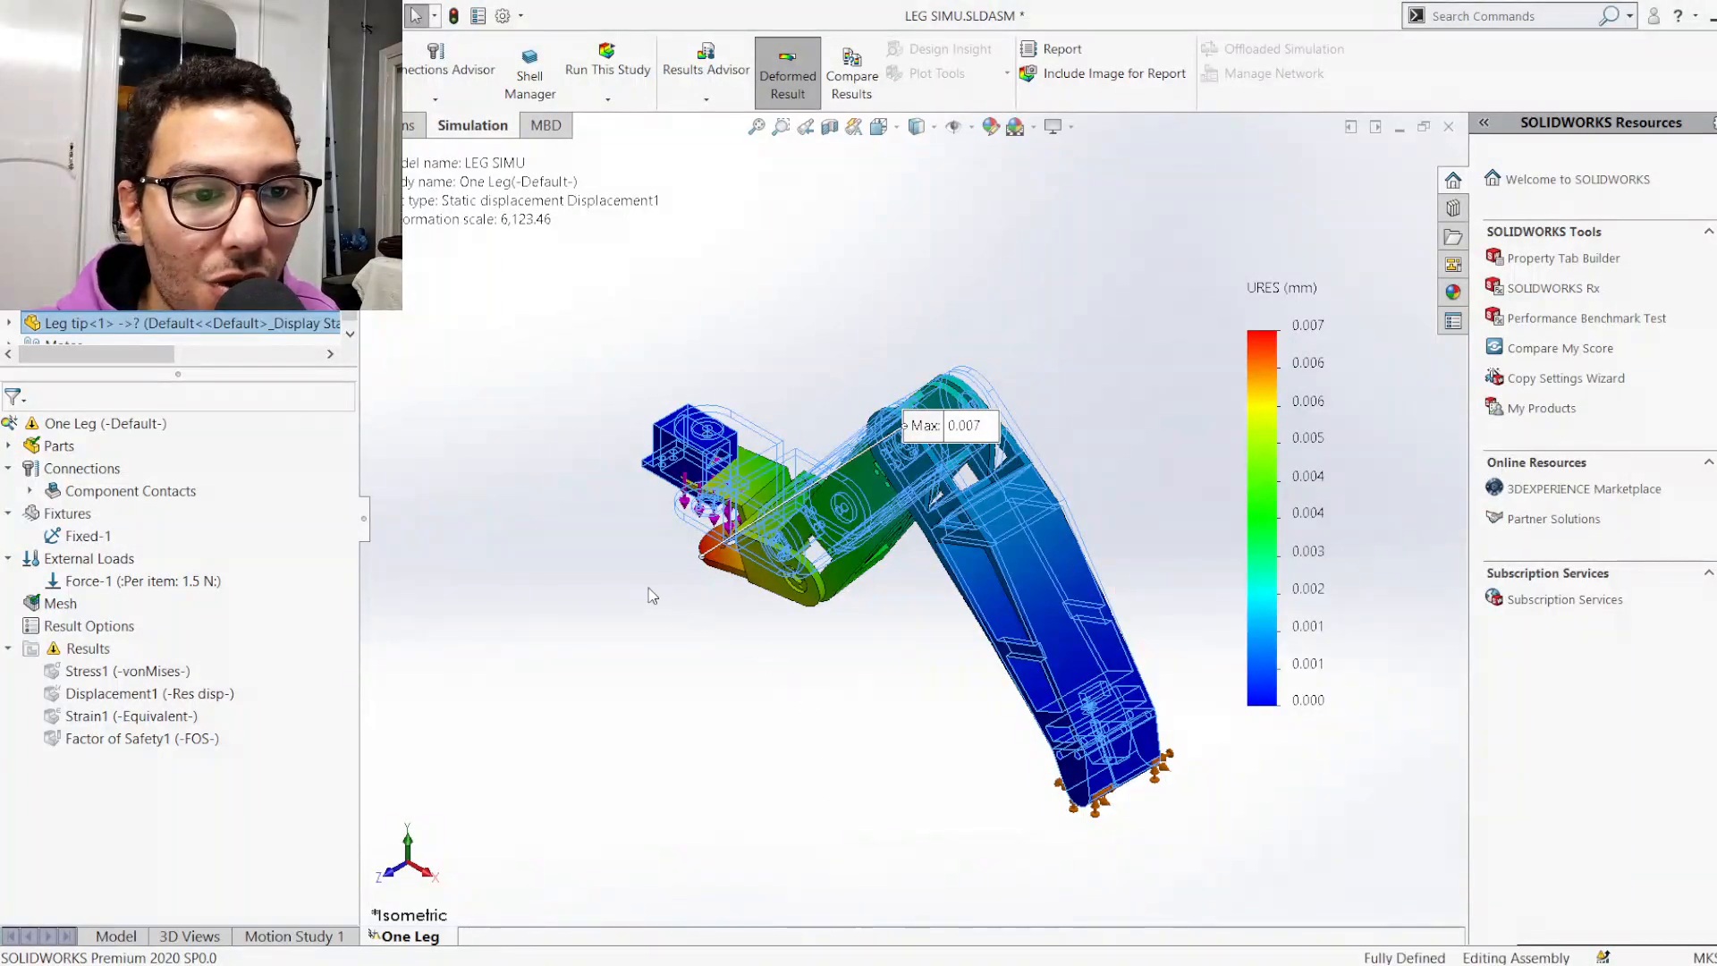
pyautogui.click(597, 79)
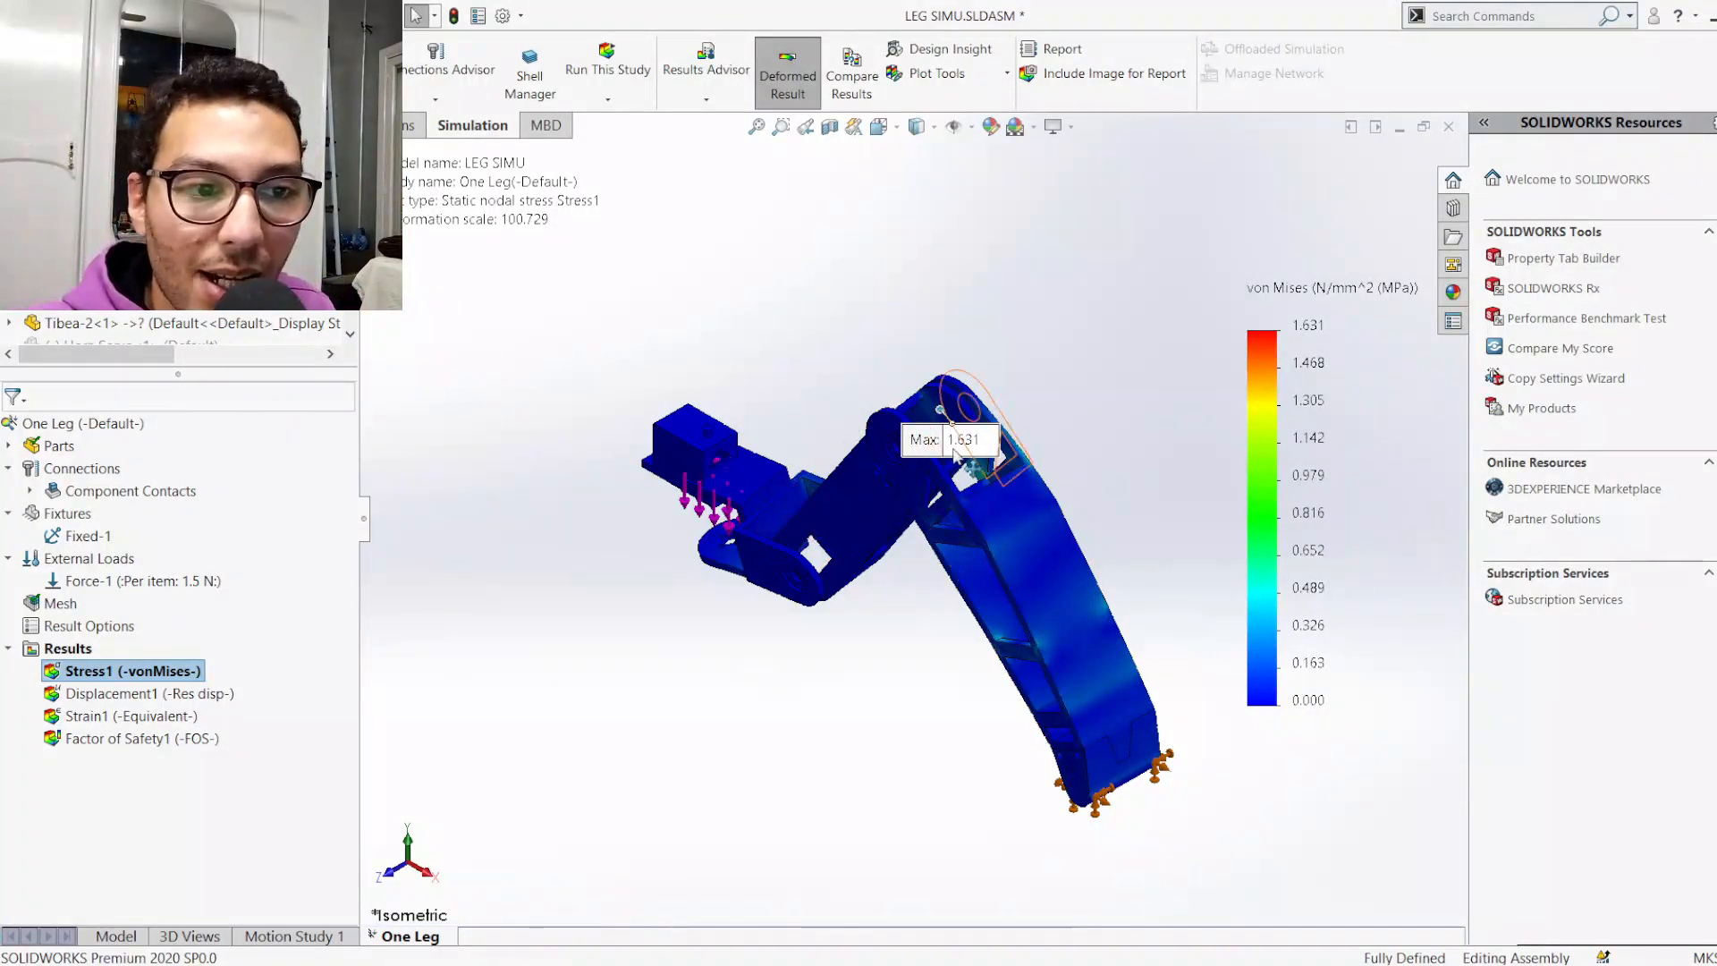
# Examine the von Mises stress around the upper joint's maximum and review the Displacement1 plot of the acrylic leg
pyautogui.scroll(-5, 969, 416)
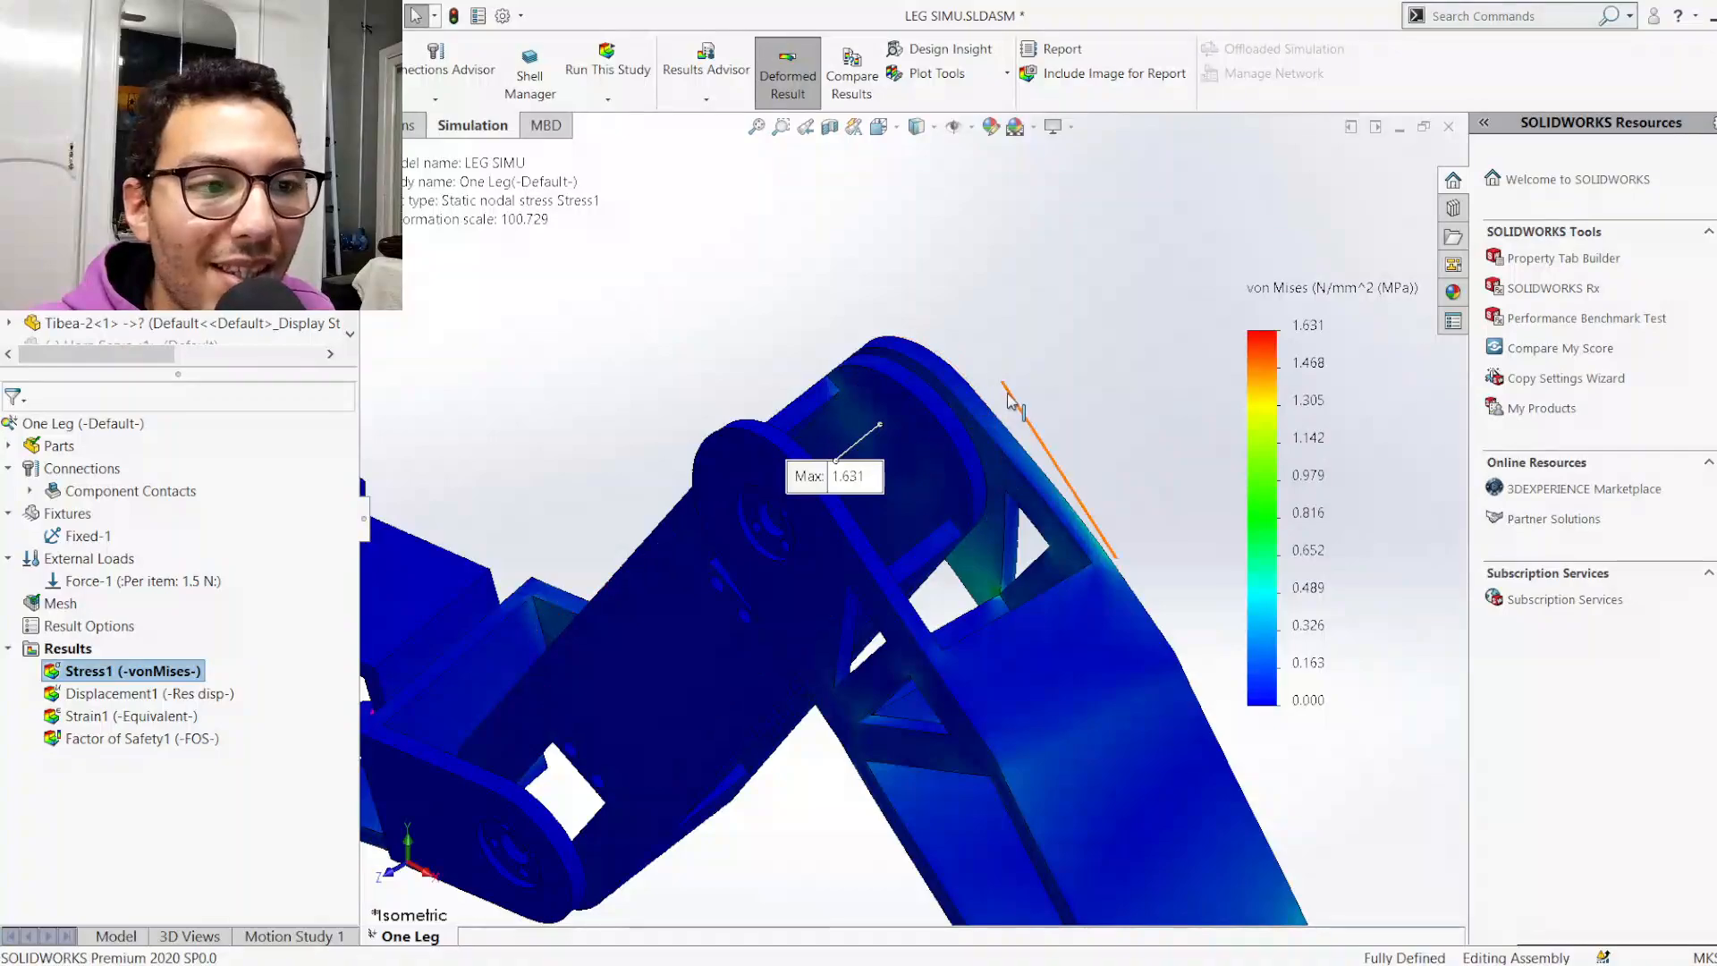
pyautogui.moveTo(1008, 391); pyautogui.dragTo(970, 411, button='middle')
pyautogui.scroll(-5, 974, 409)
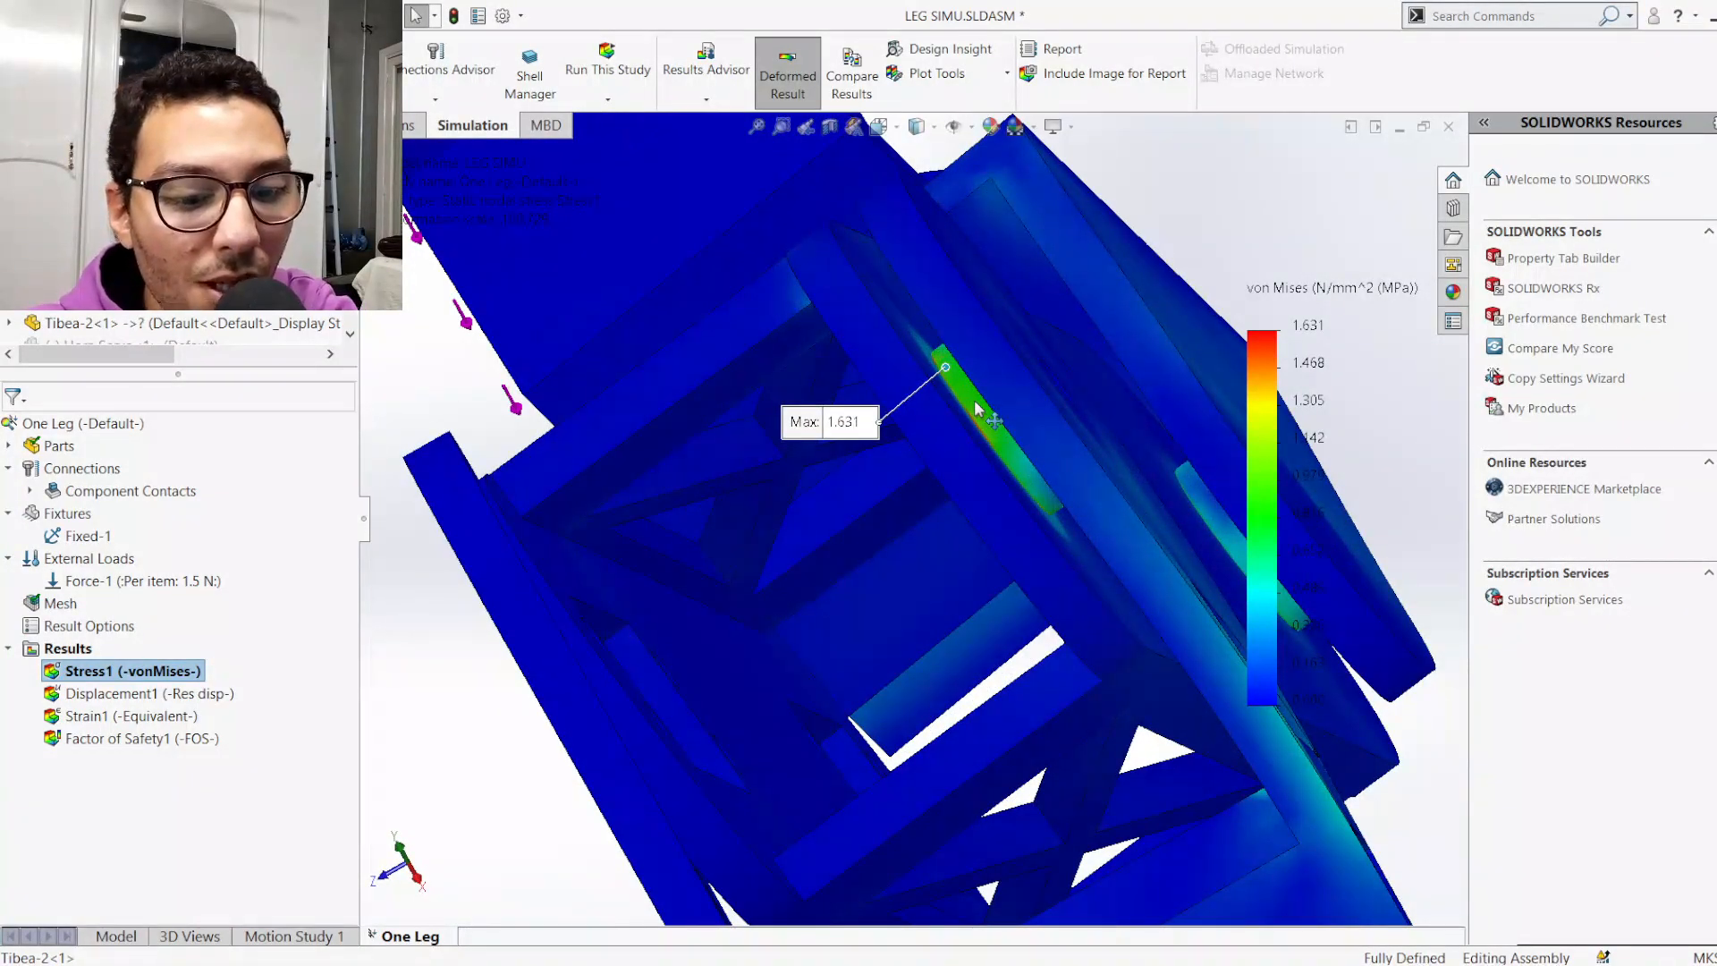
pyautogui.hotkey('ctrl', '7')
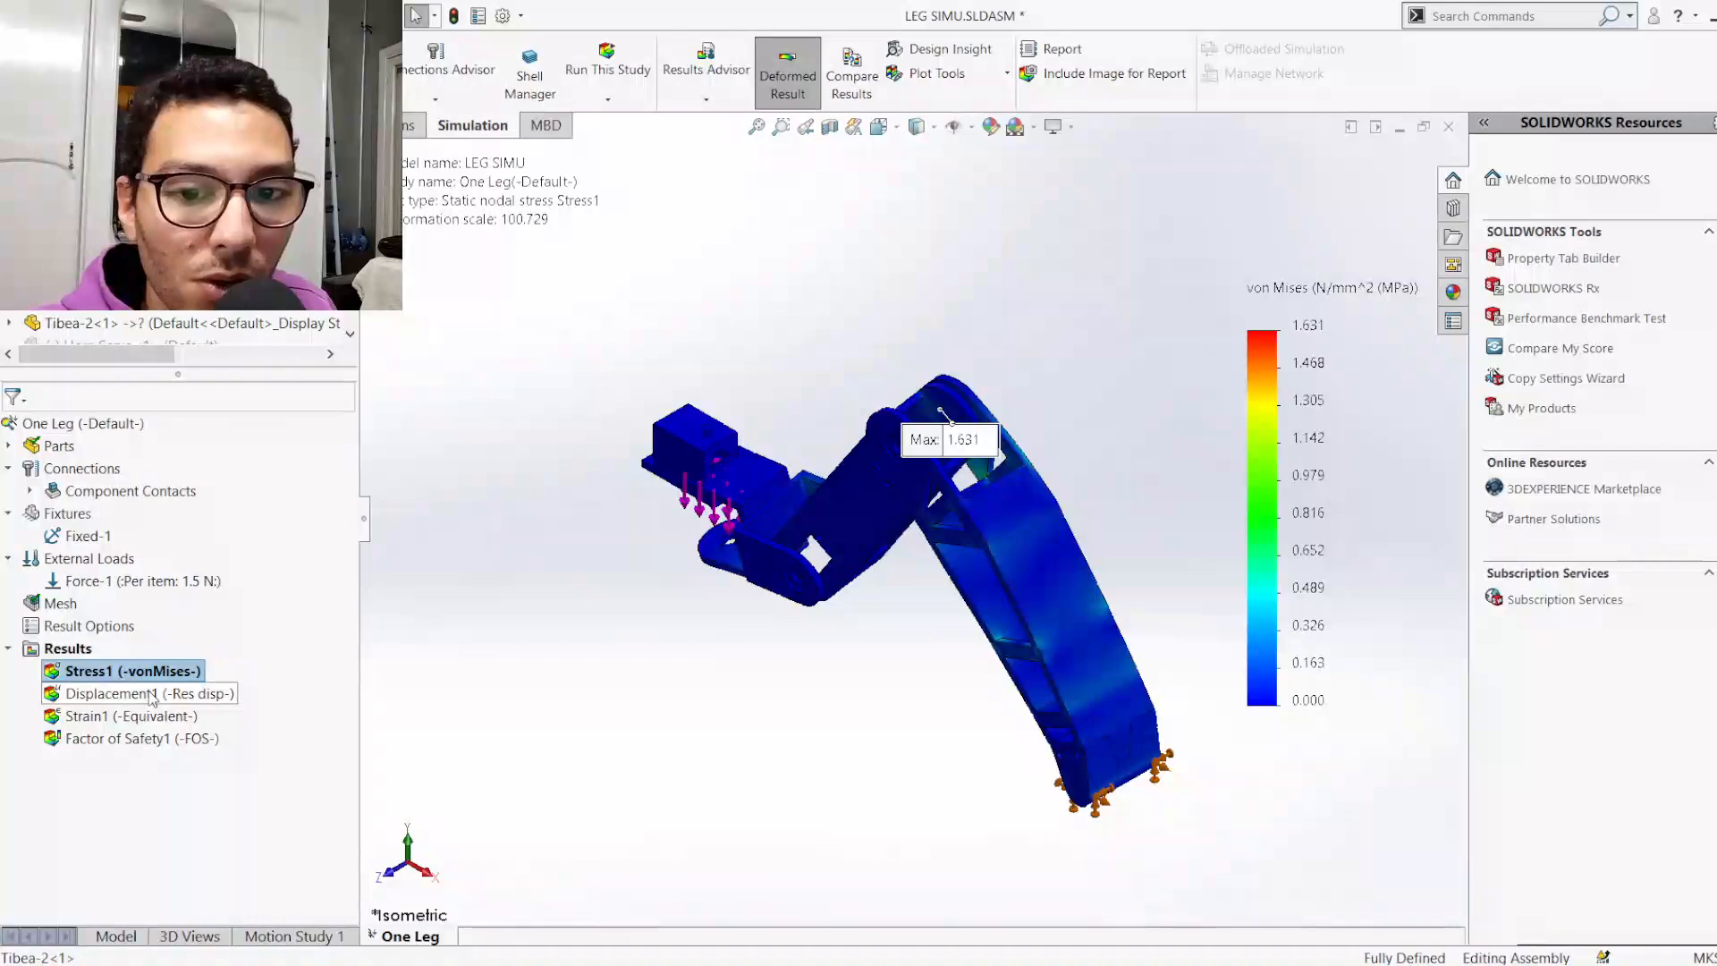
pyautogui.doubleClick(150, 694)
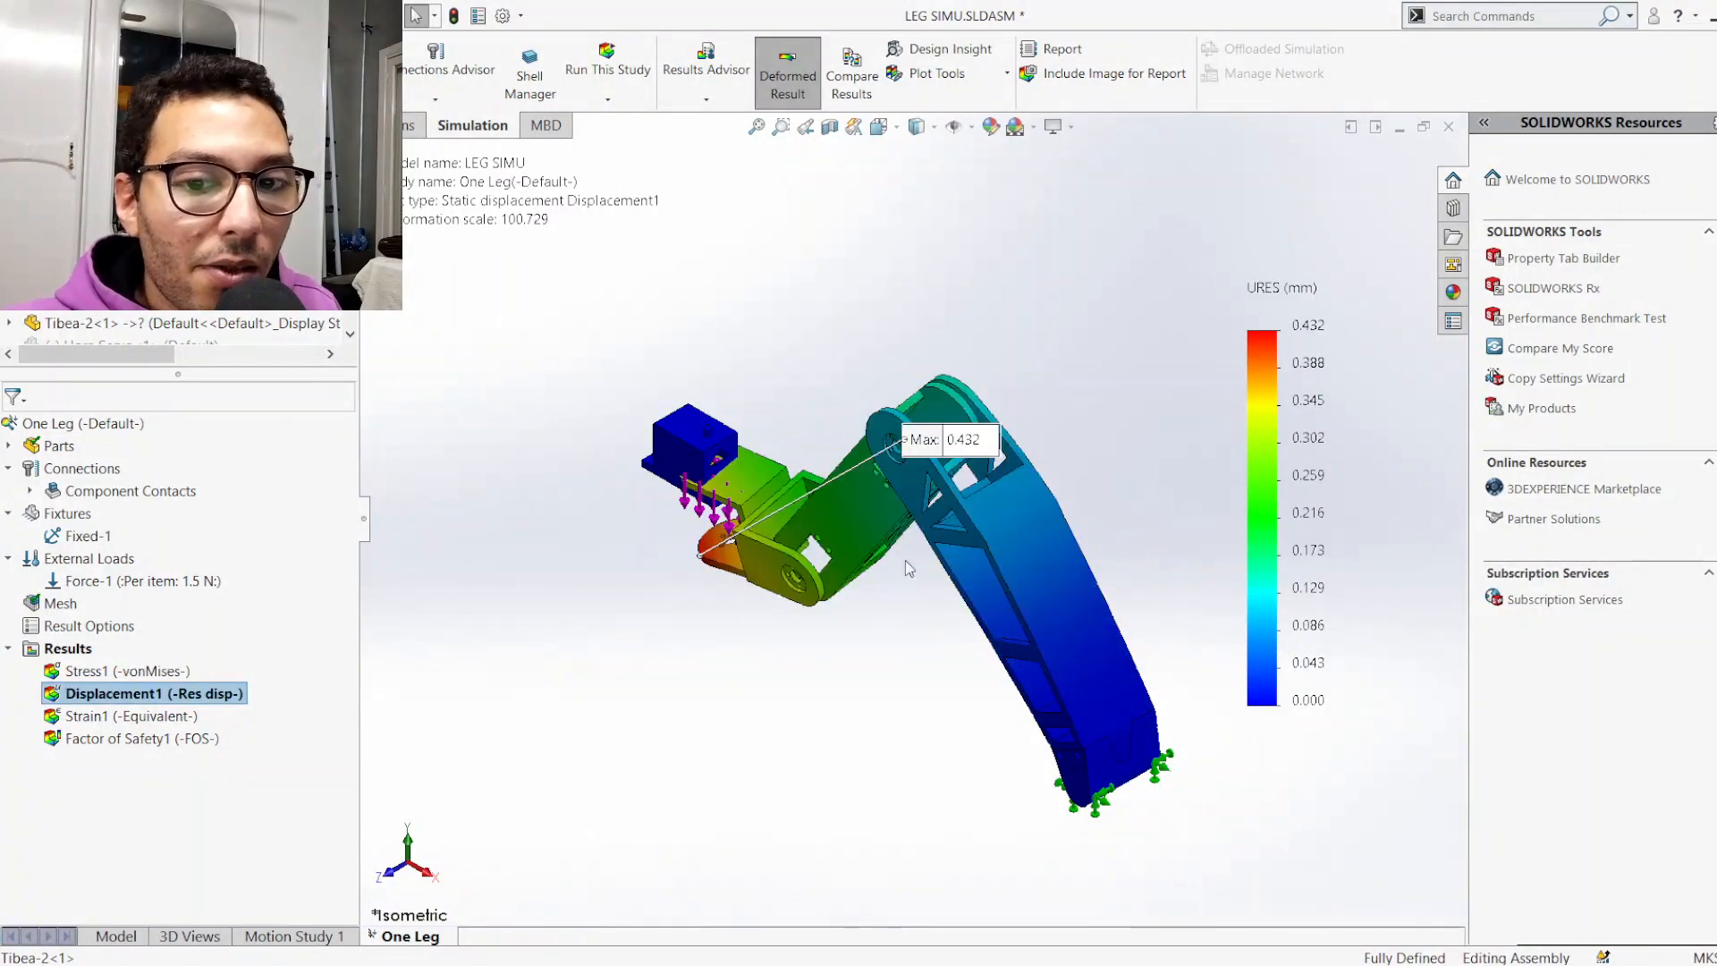
pyautogui.scroll(-3, 711, 556)
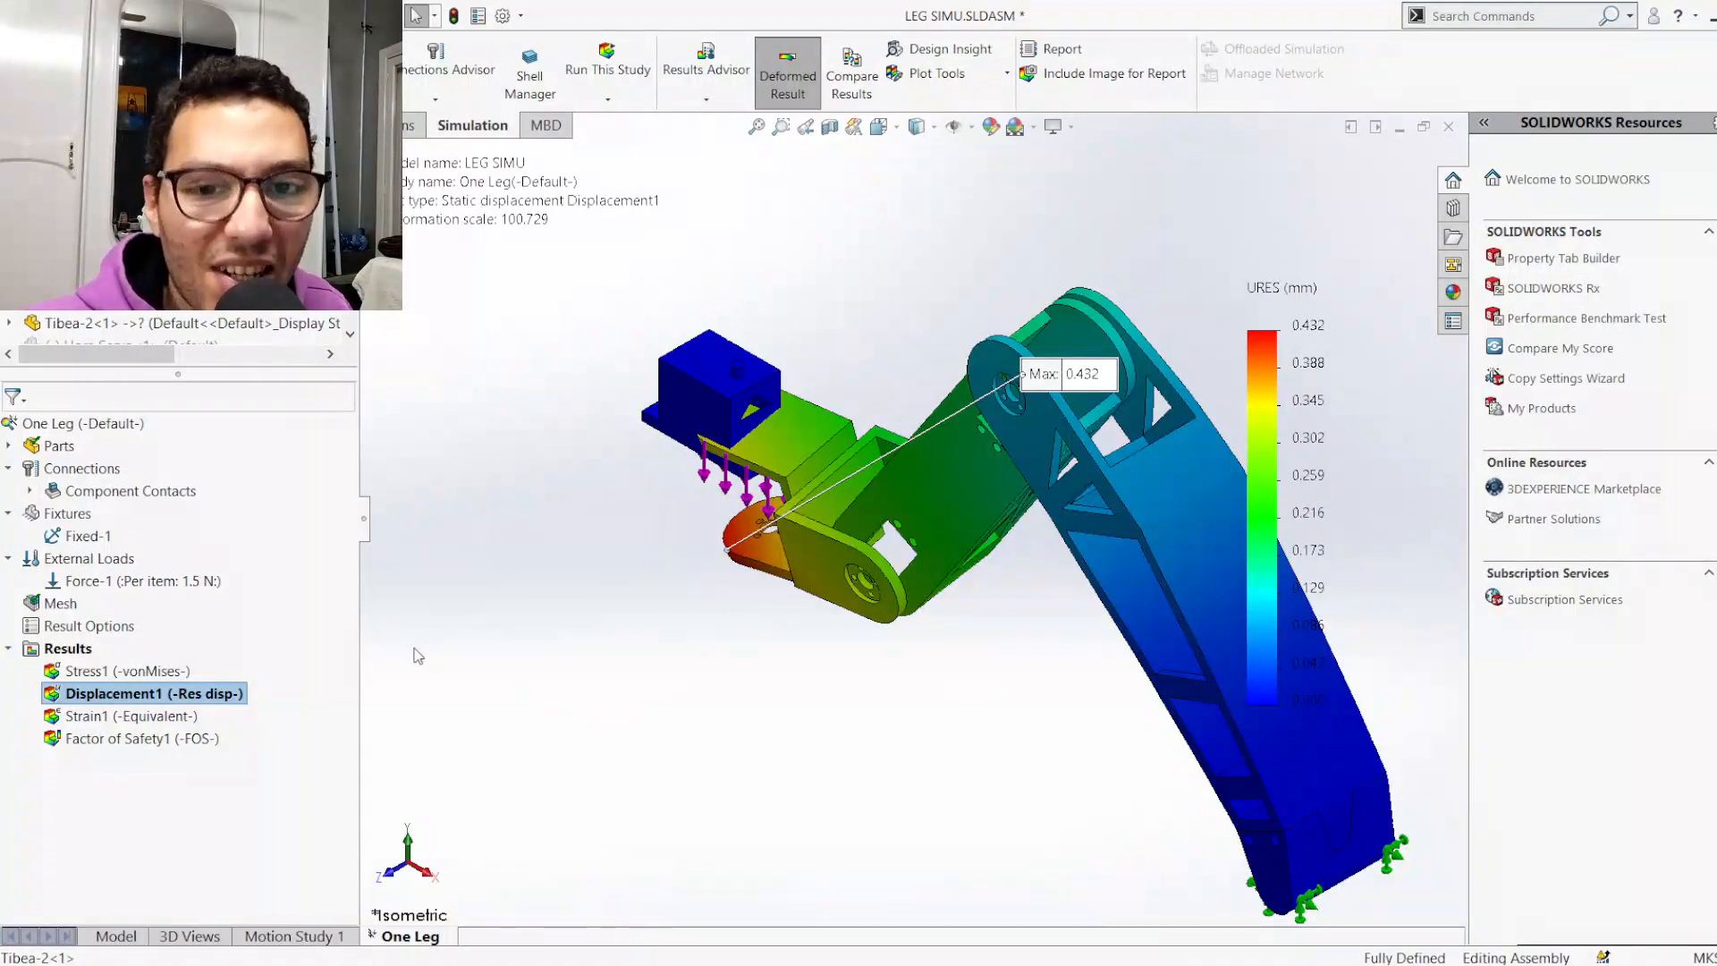
# Display the Factor of Safety1 plot and examine the minimum location at the Tibea's triangular cut-out near the upper joint
pyautogui.click(151, 735)
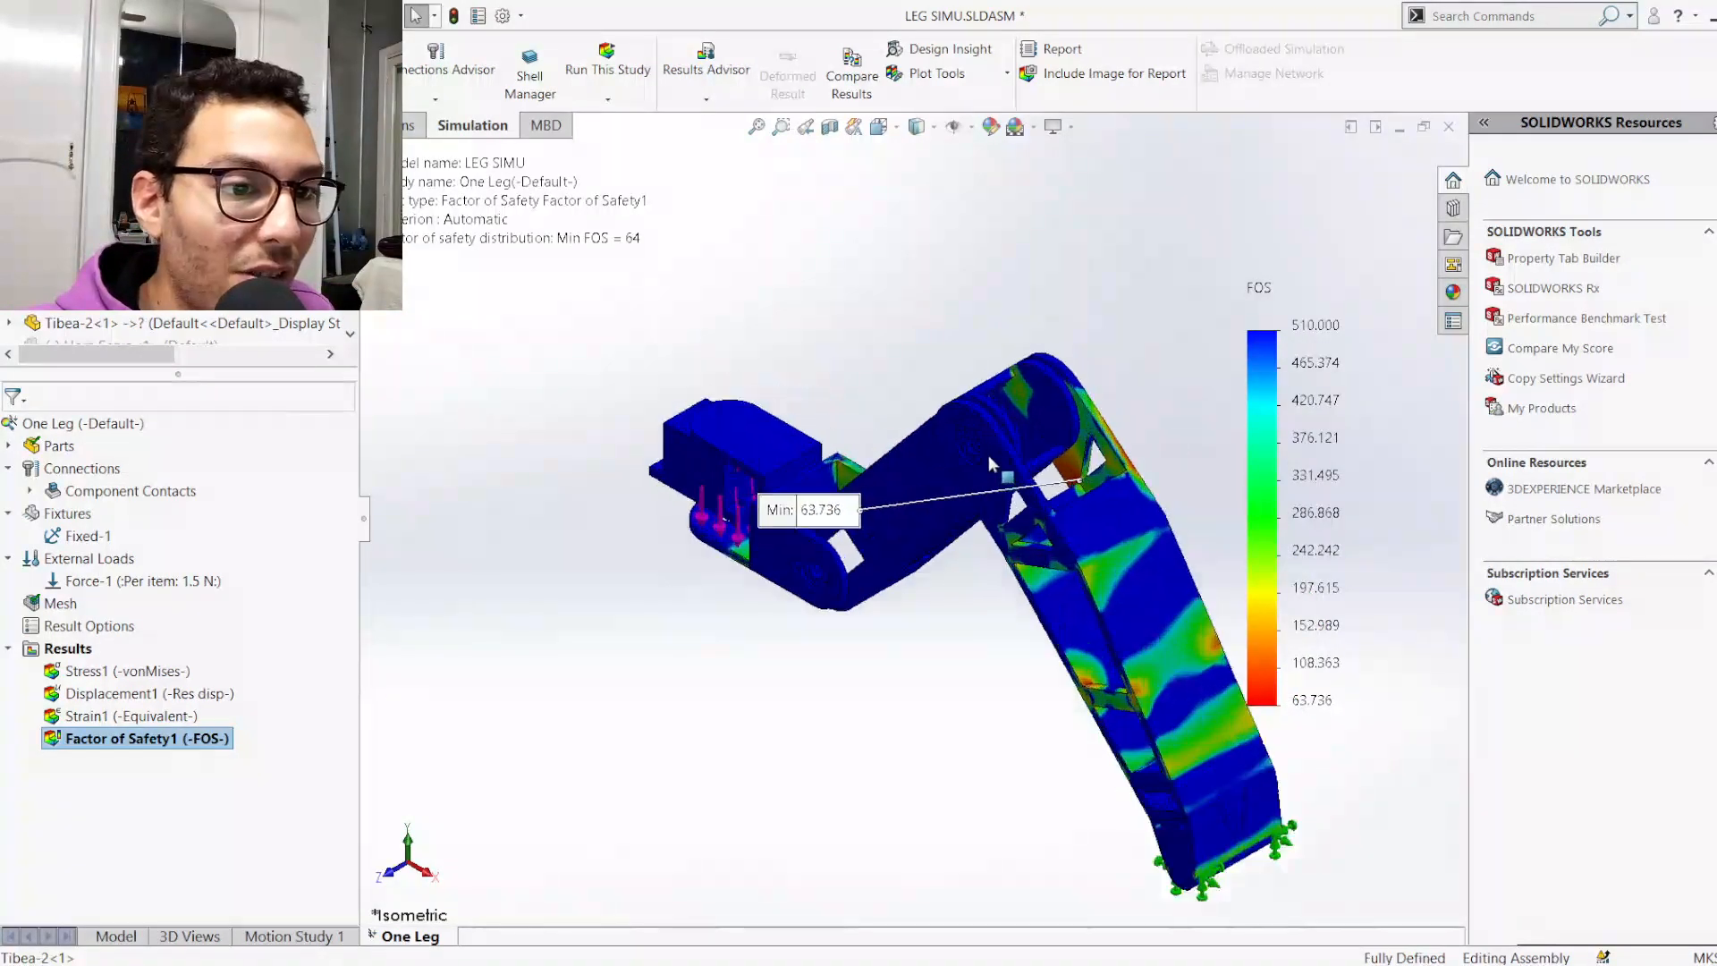
pyautogui.scroll(-2, 989, 454)
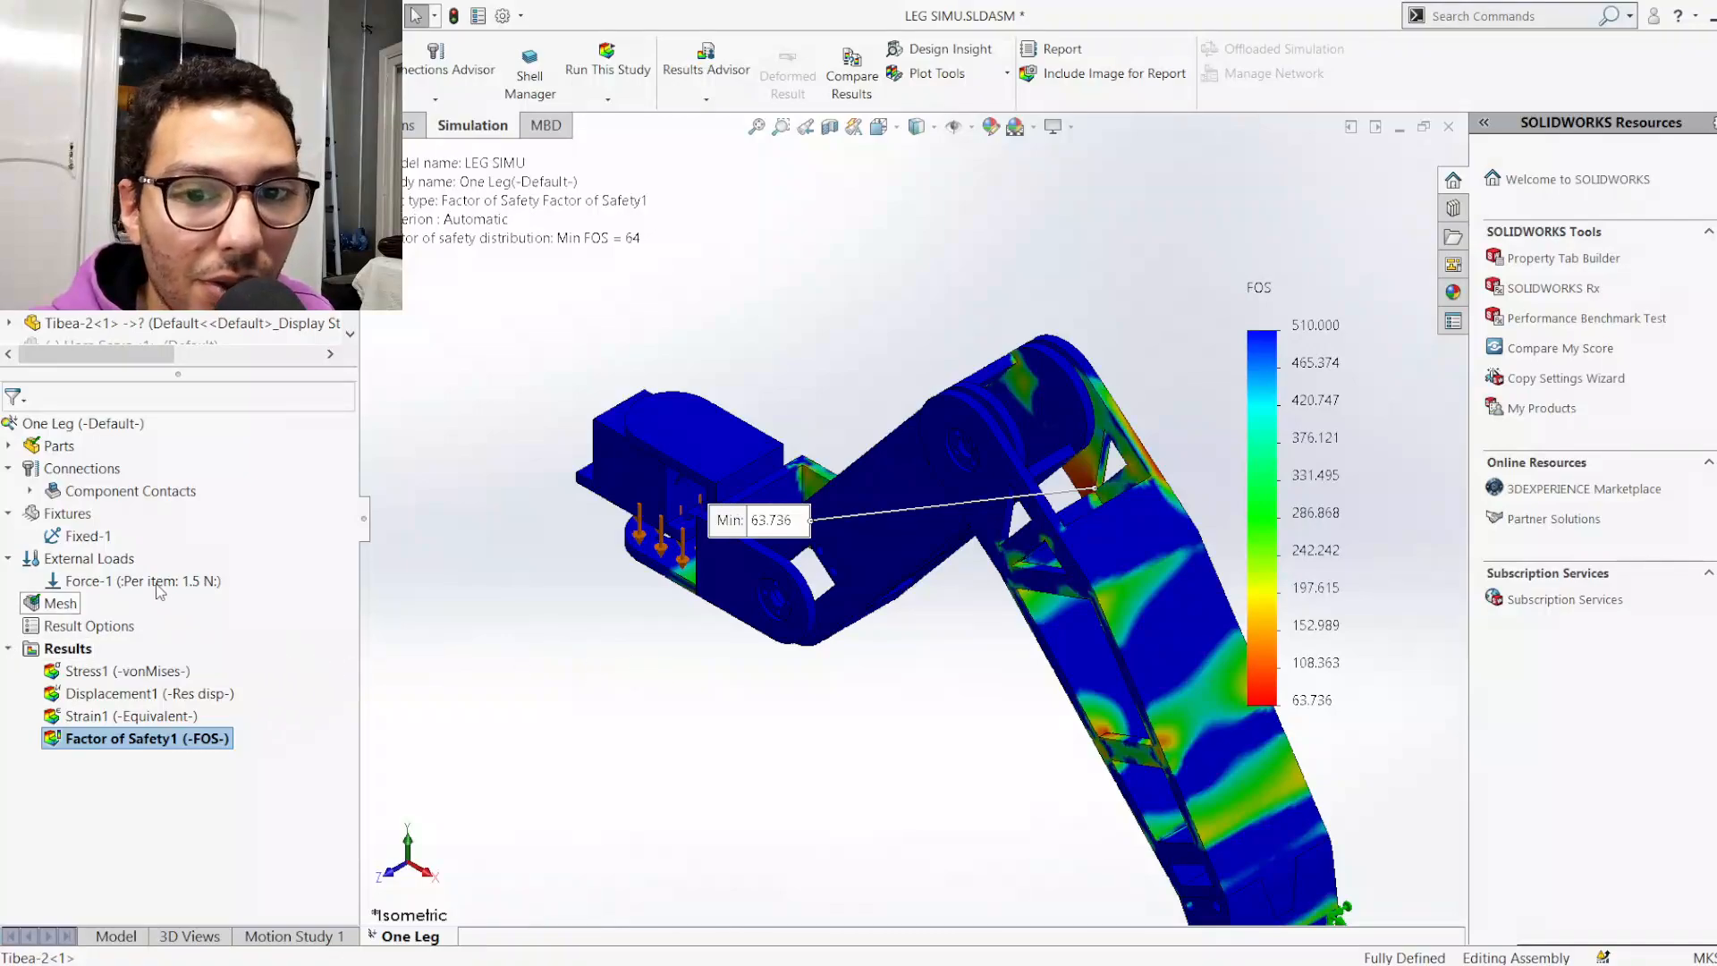
pyautogui.moveTo(928, 710); pyautogui.dragTo(1146, 710, button='middle')
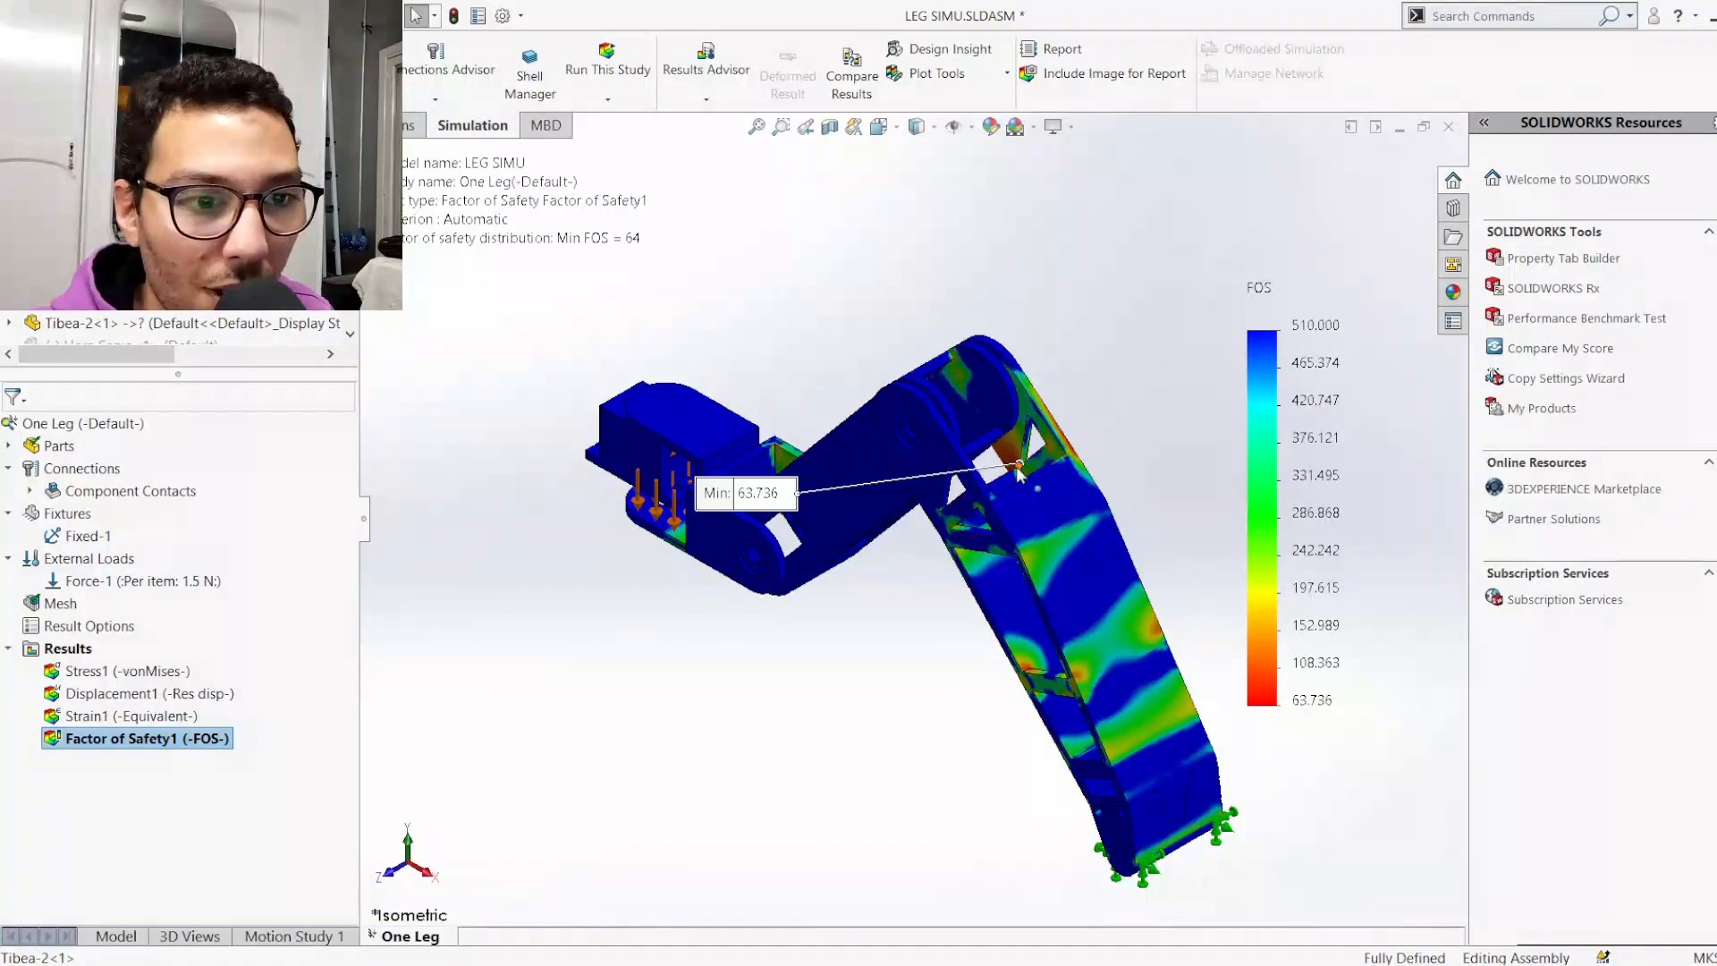
pyautogui.scroll(-2, 1013, 483)
pyautogui.scroll(-6, 1013, 483)
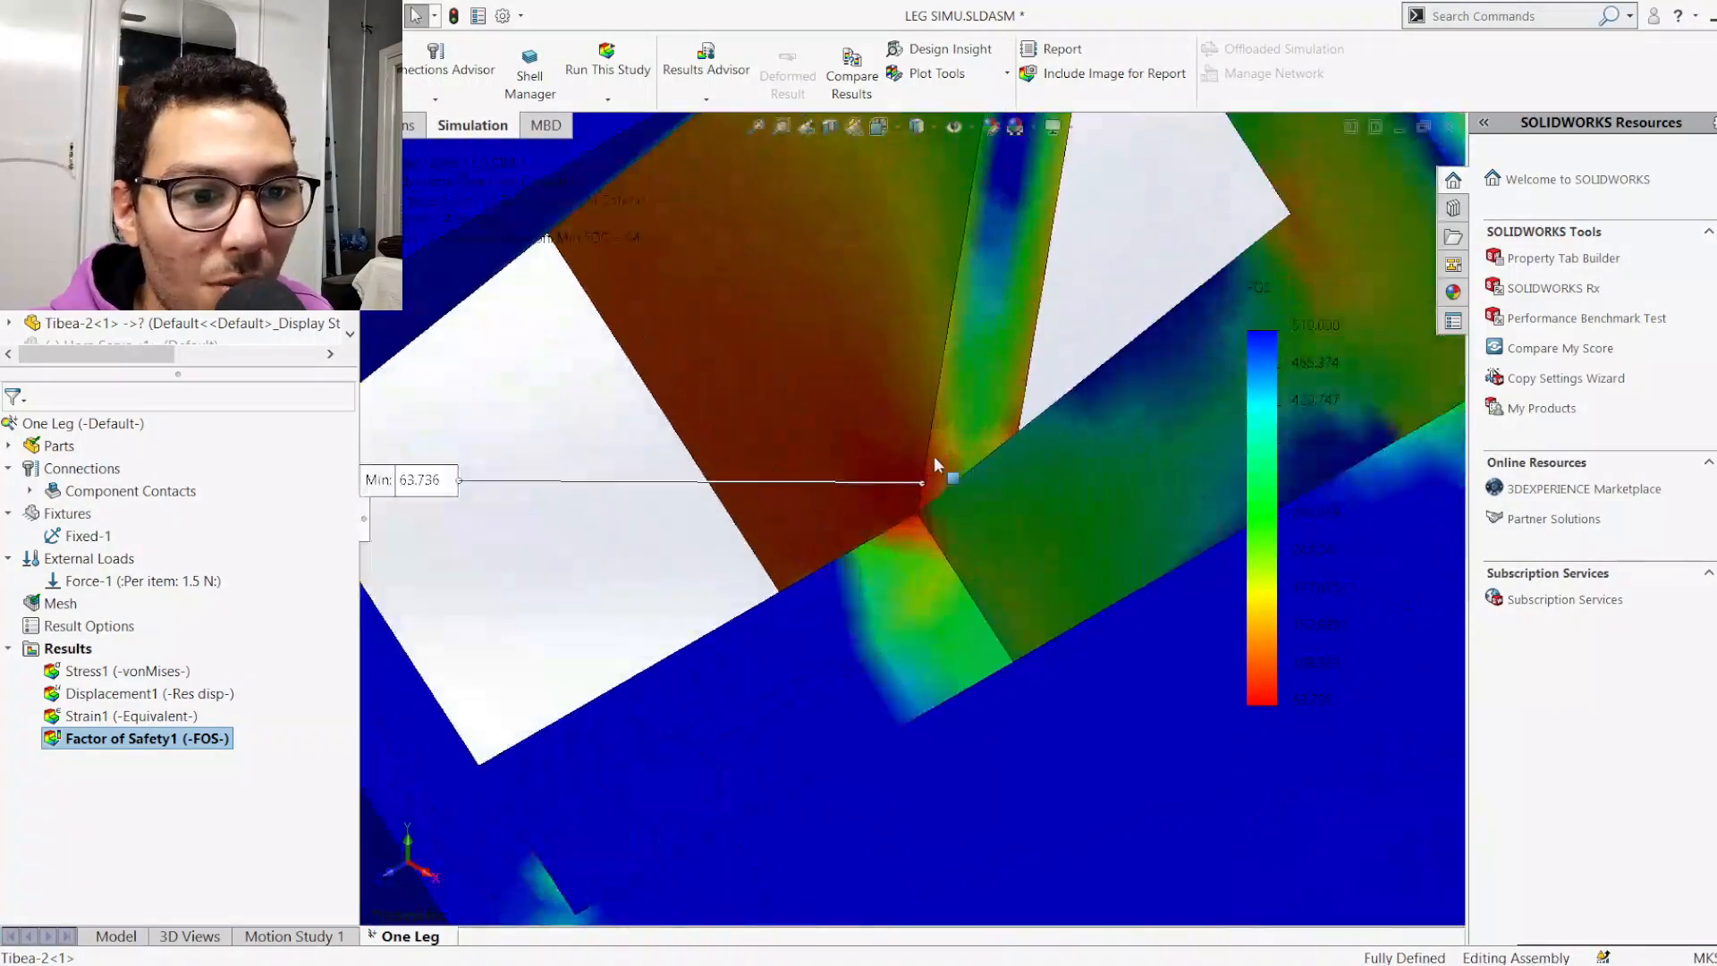
pyautogui.scroll(1, 923, 498)
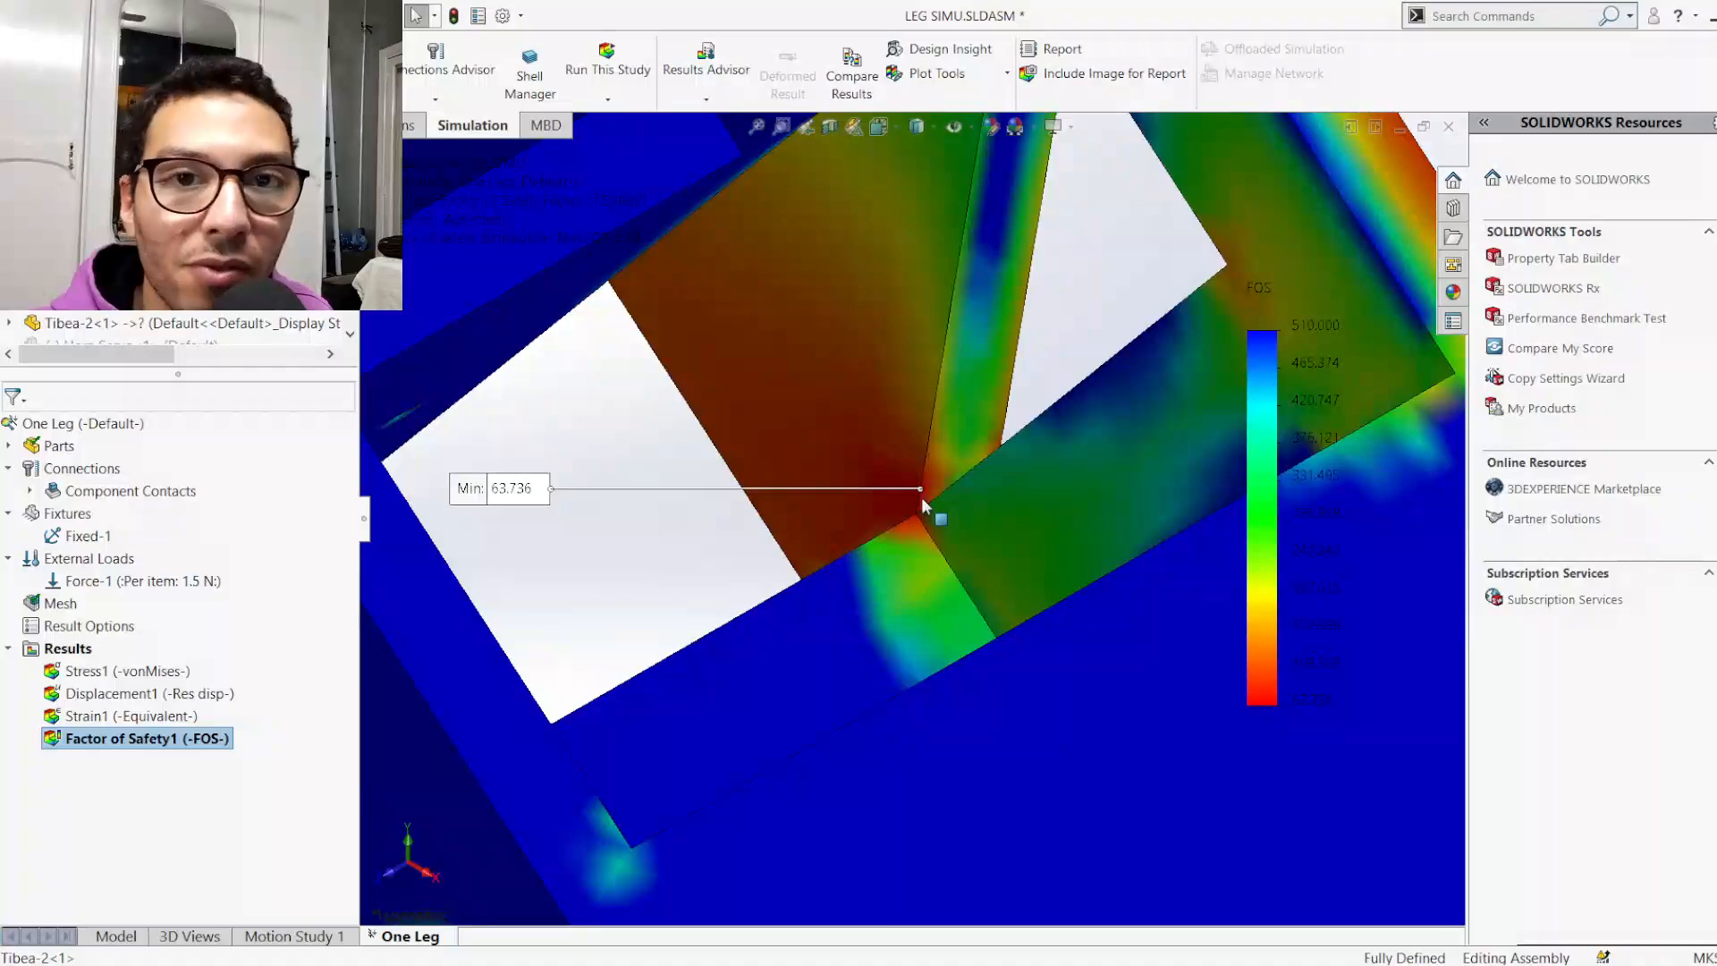
pyautogui.scroll(3, 921, 497)
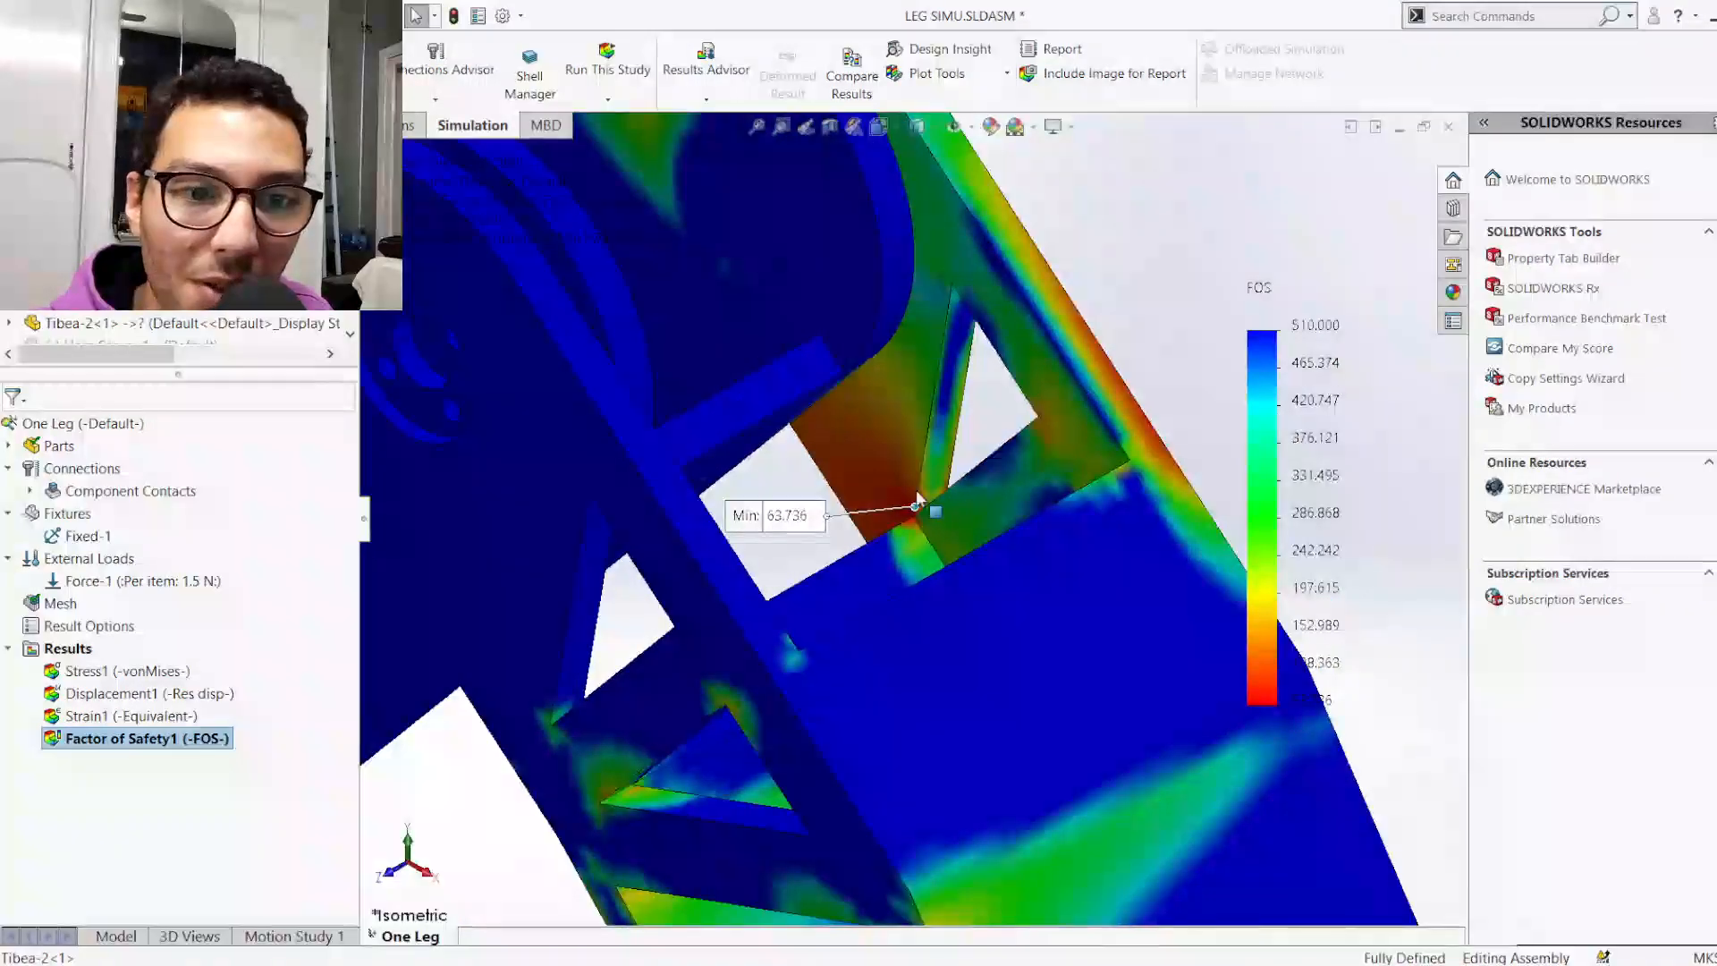
pyautogui.scroll(8, 918, 501)
pyautogui.scroll(-2, 801, 508)
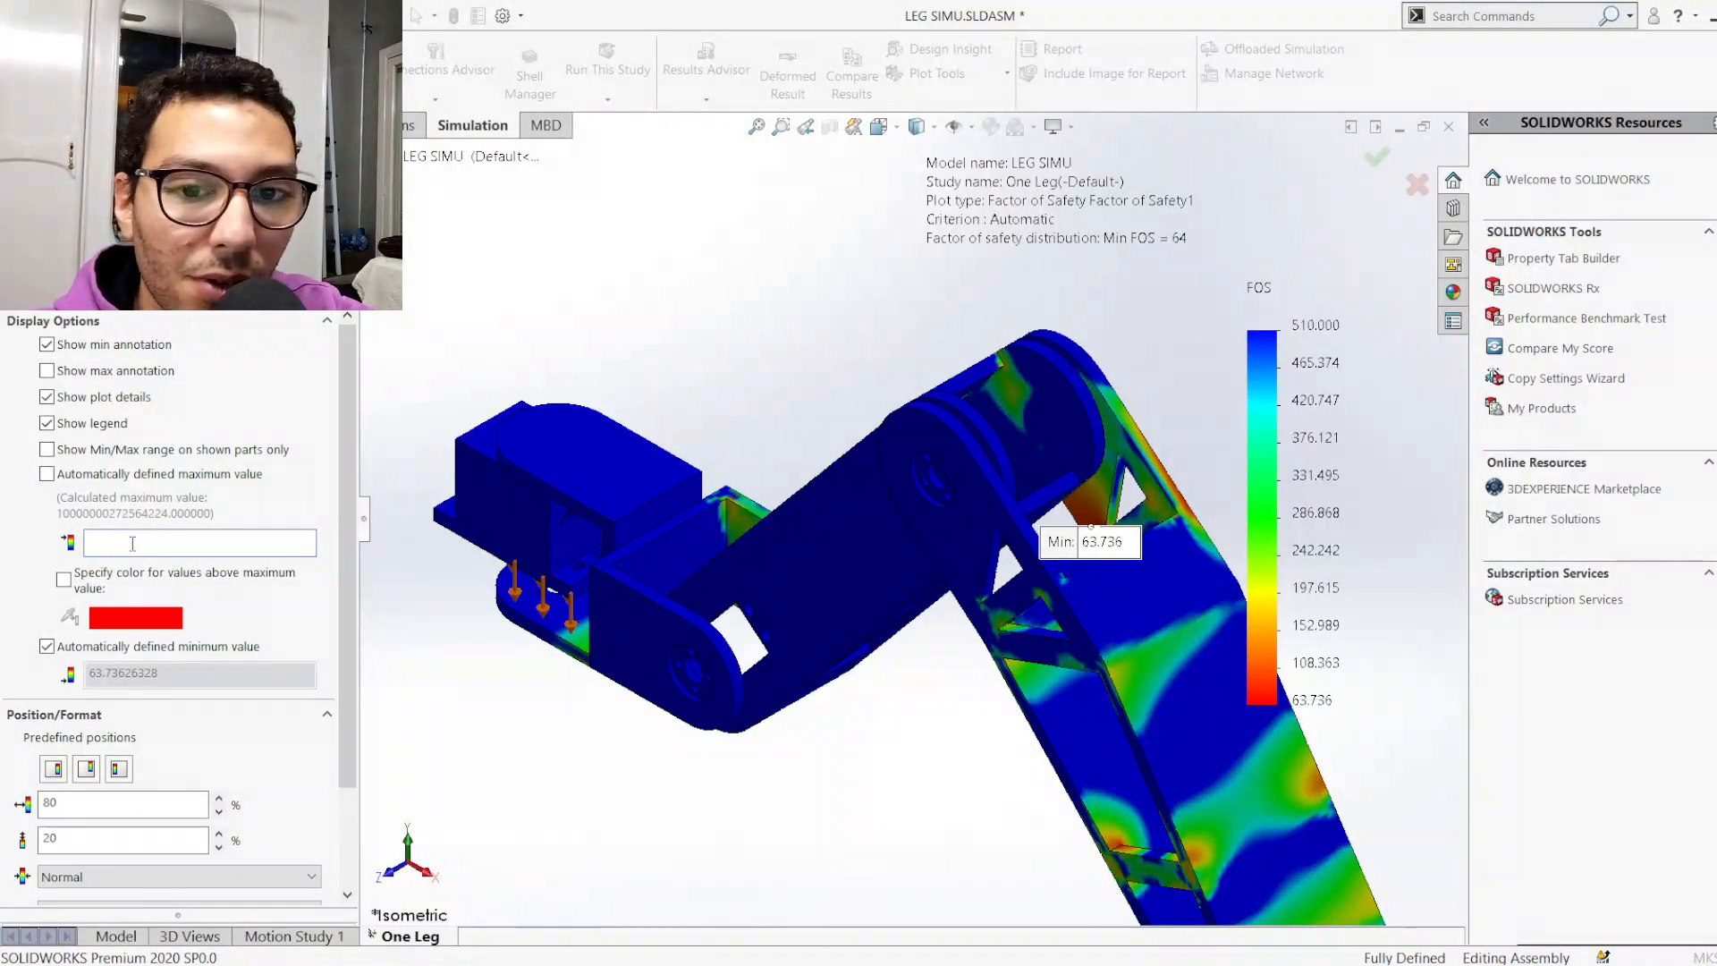
# Set the maximum legend value of the Factor of Safety1 plot to 65 and accept the plot settings
pyautogui.write('65')
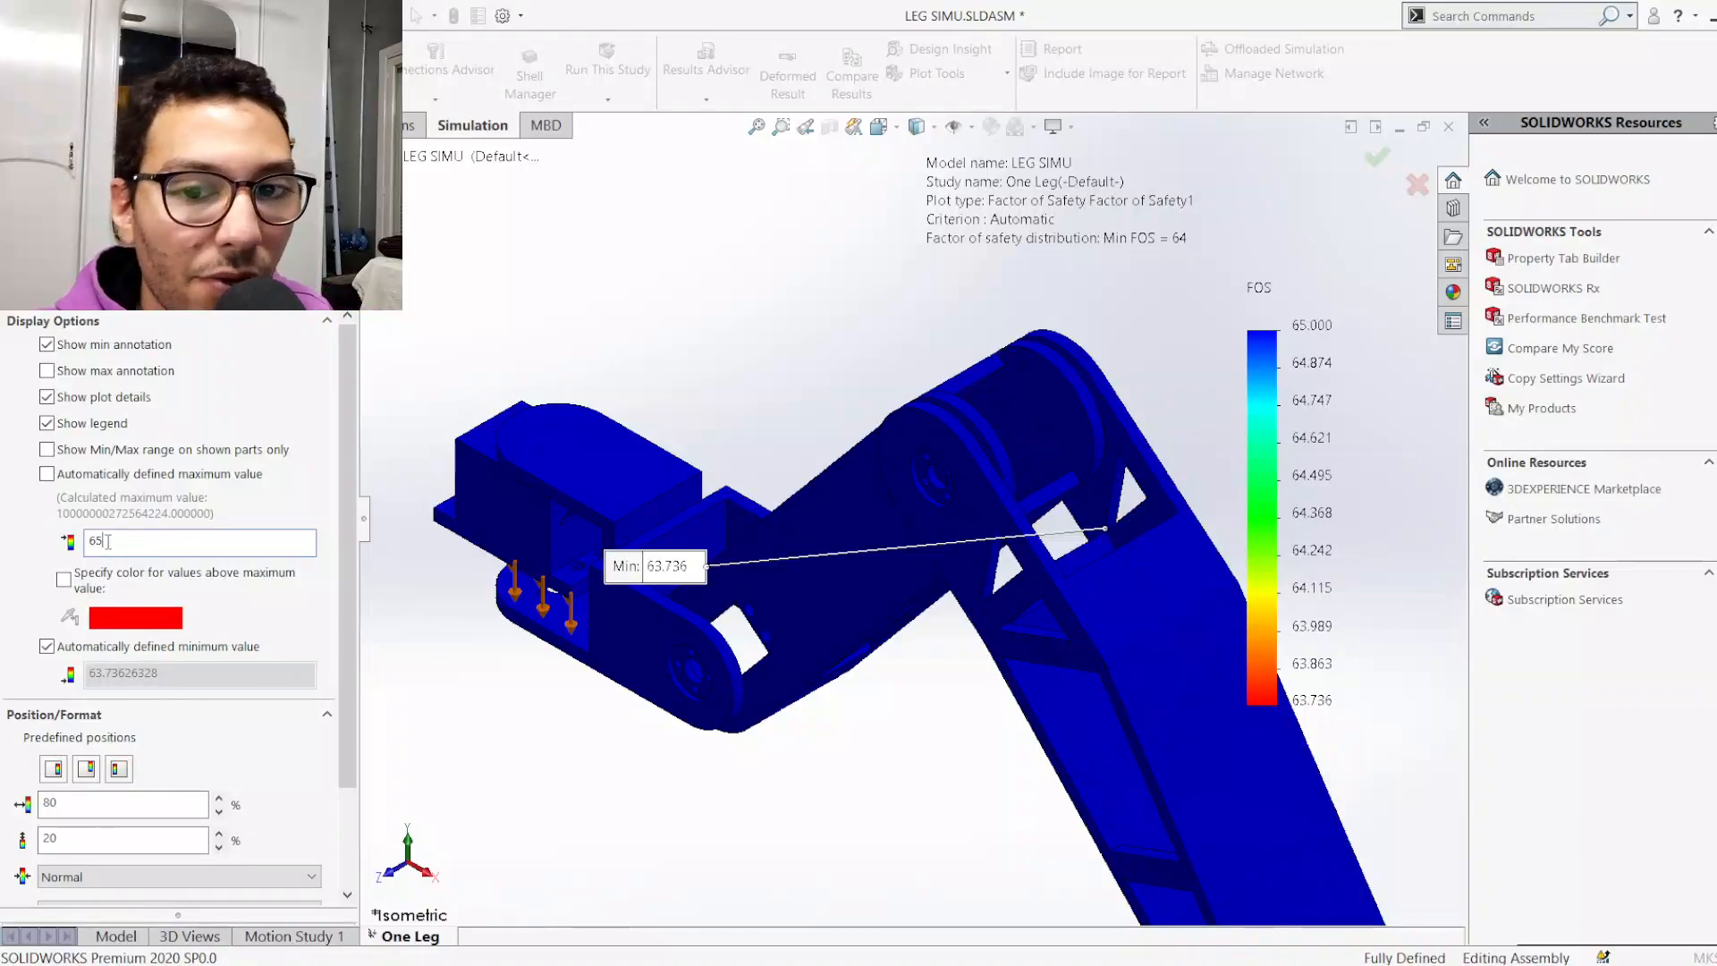
pyautogui.press('Return')
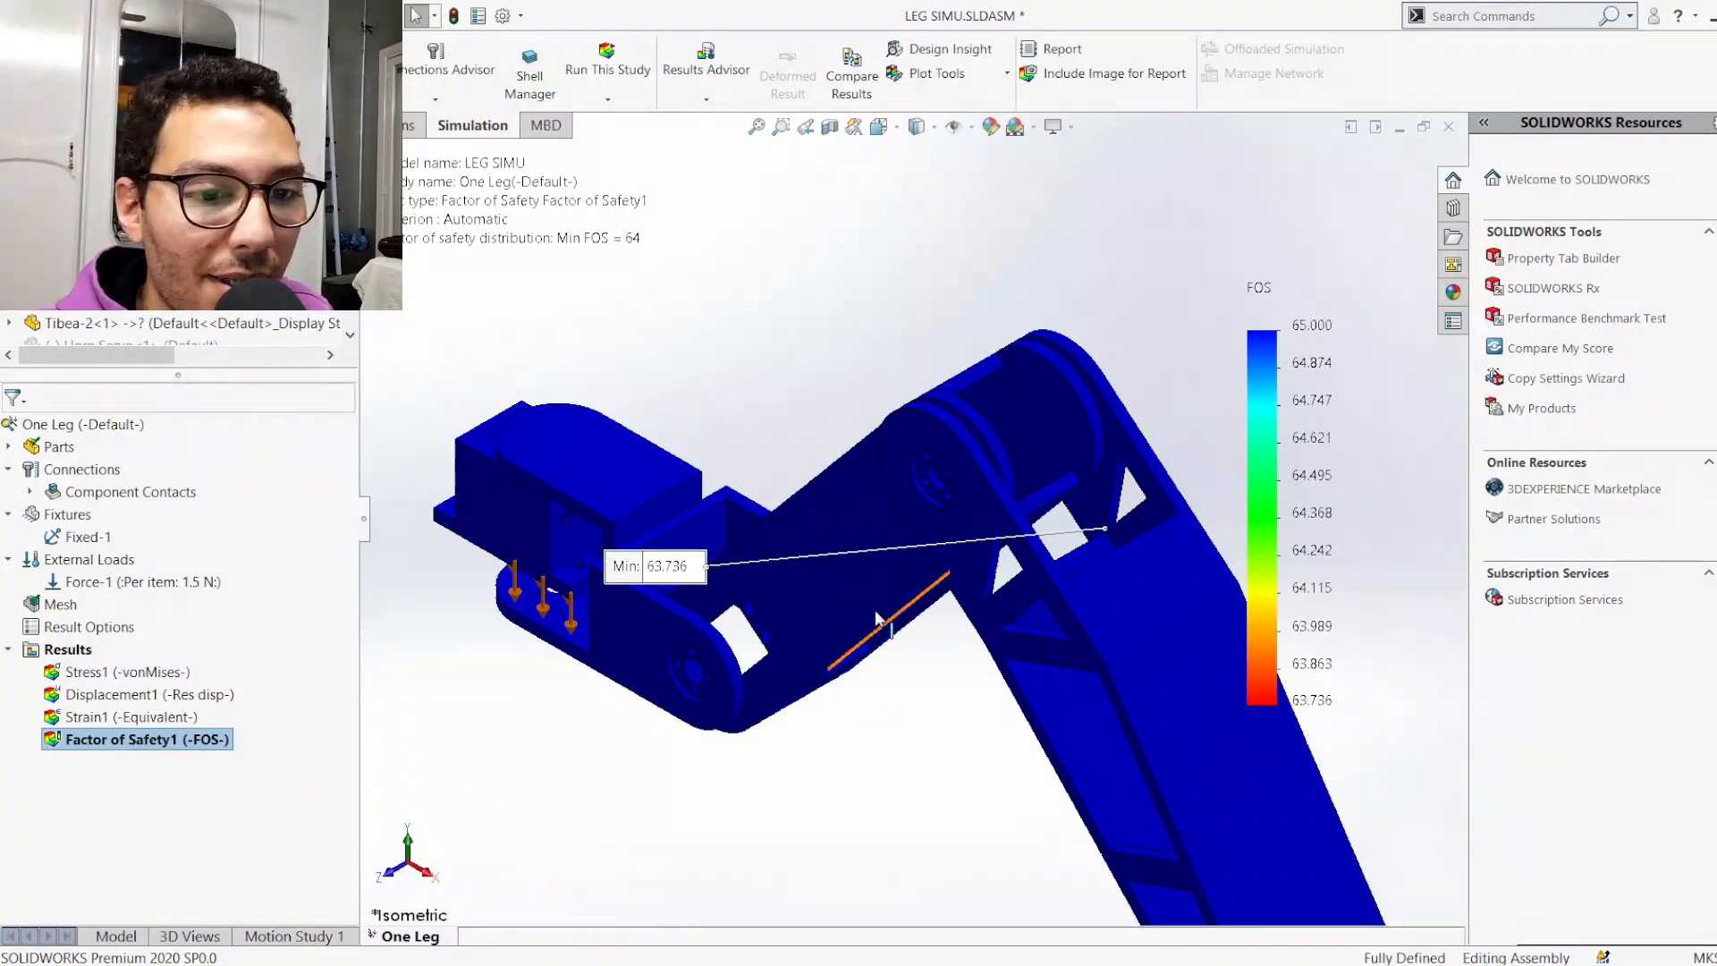
pyautogui.press('f')
pyautogui.scroll(-2, 915, 613)
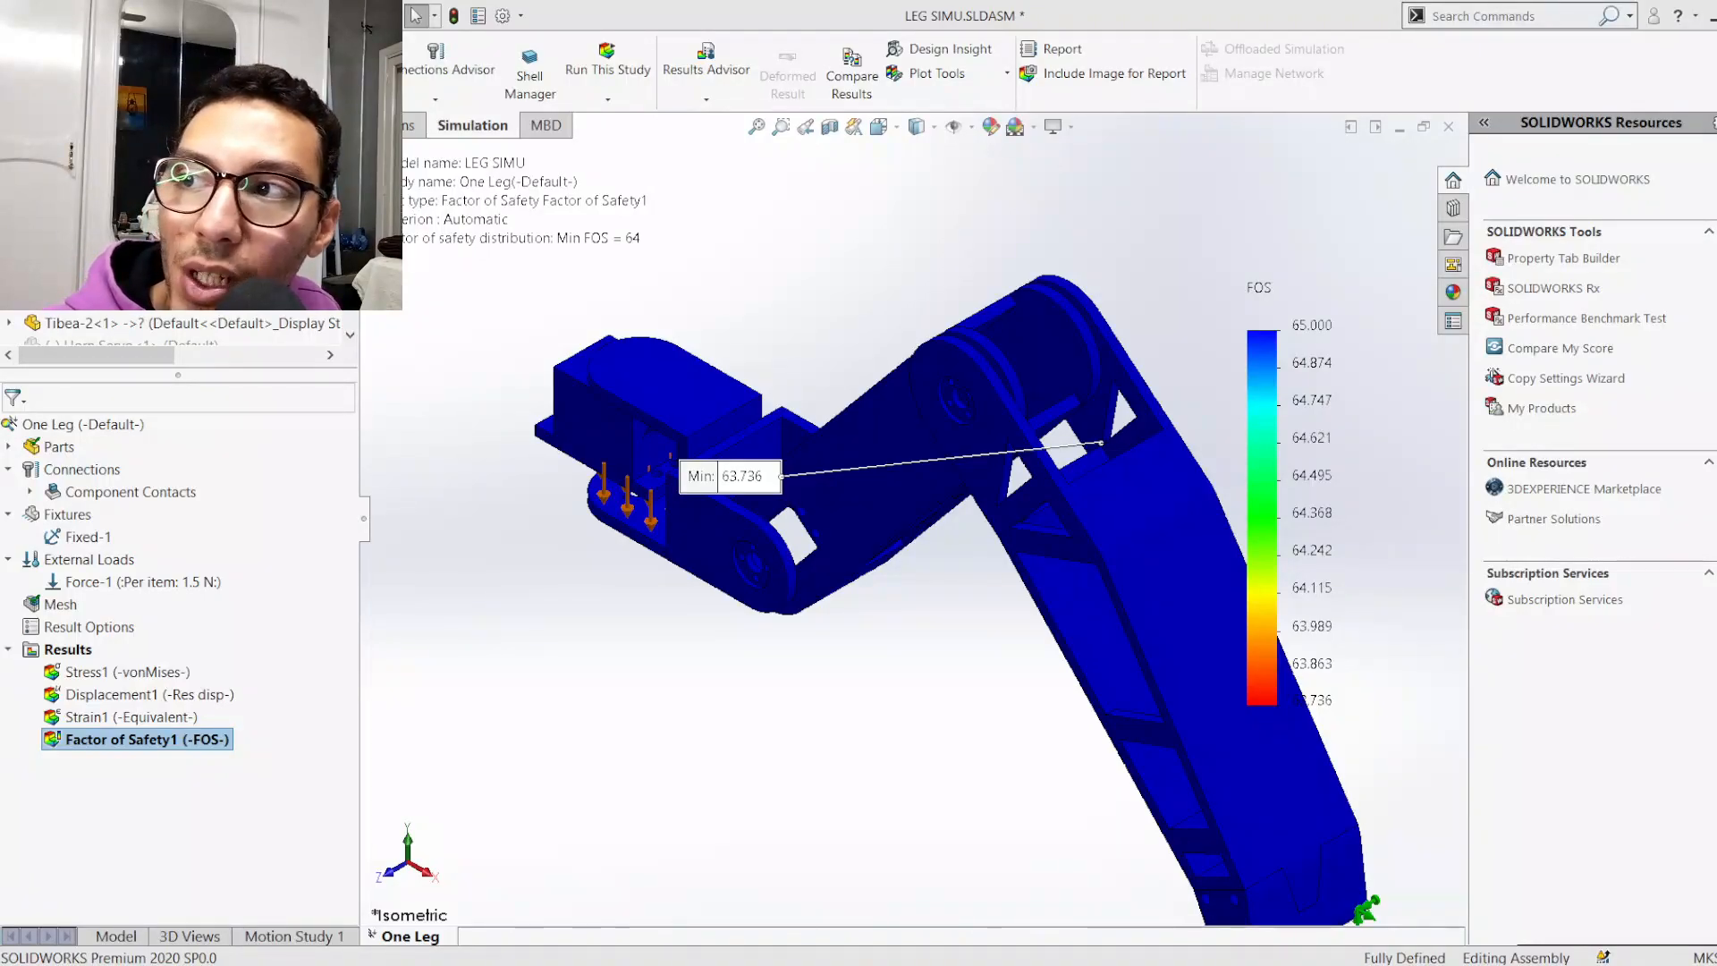
pyautogui.scroll(-2, 179, 277)
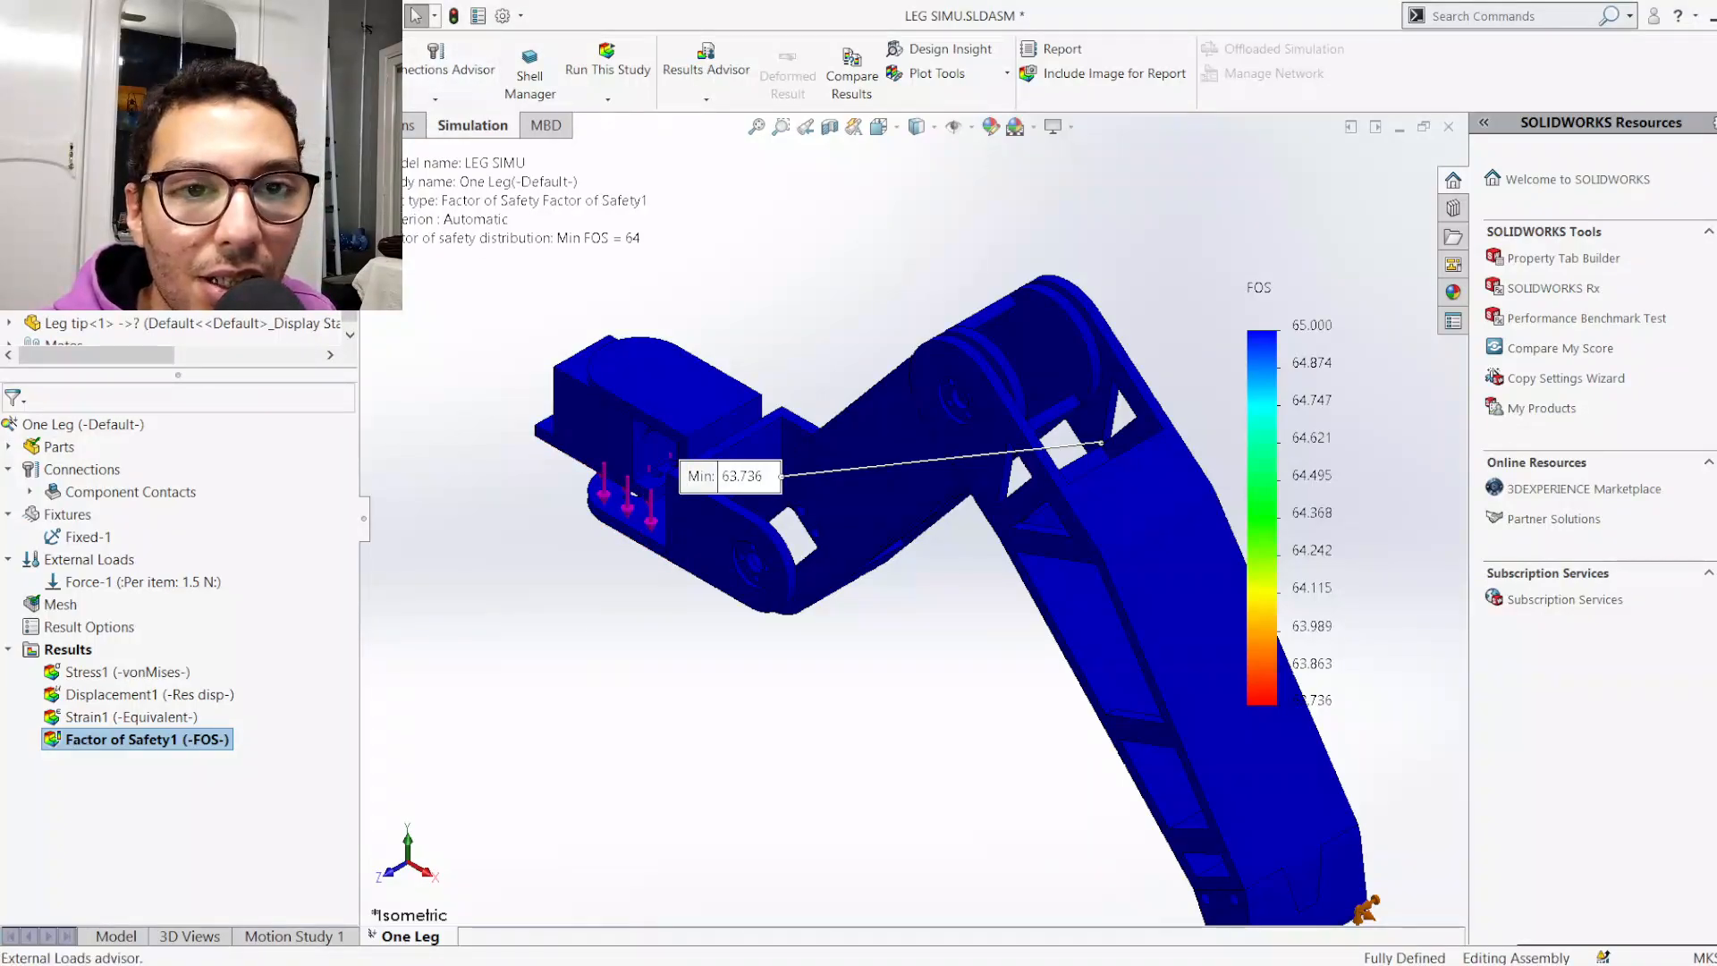
# Open the material settings for all seven acrylic leg parts together and inspect the ABS properties in the SOLIDWORKS Materials plastics
pyautogui.click(8, 447)
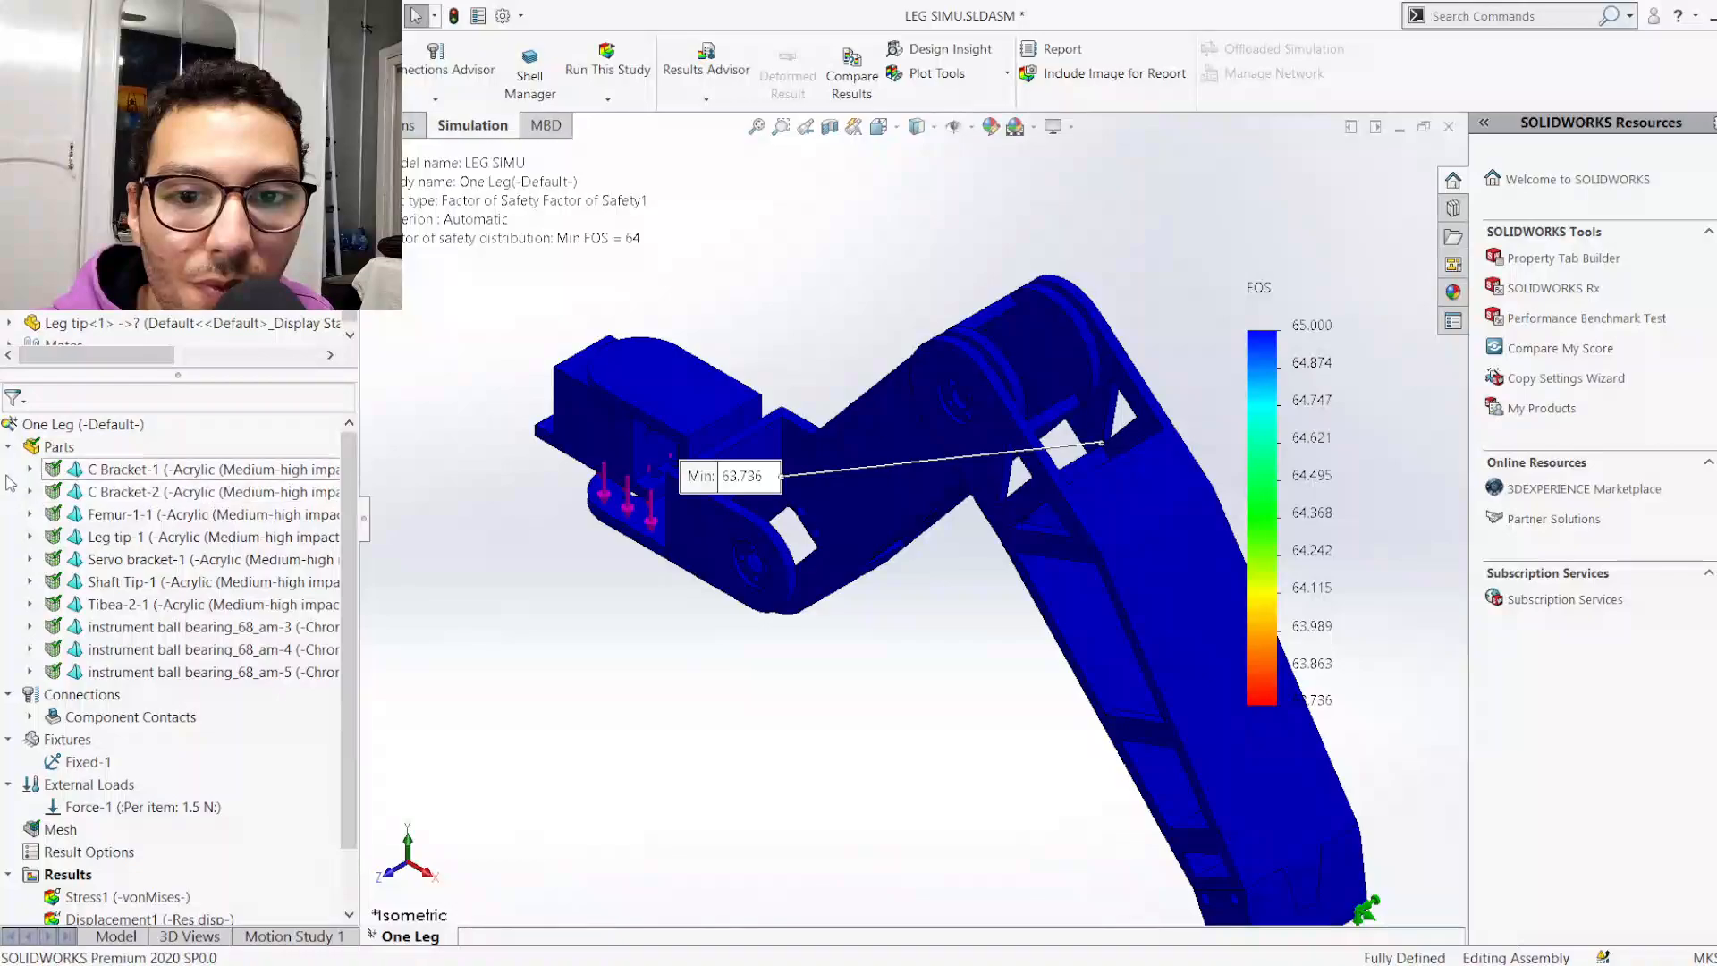
pyautogui.moveTo(18, 476); pyautogui.dragTo(135, 608)
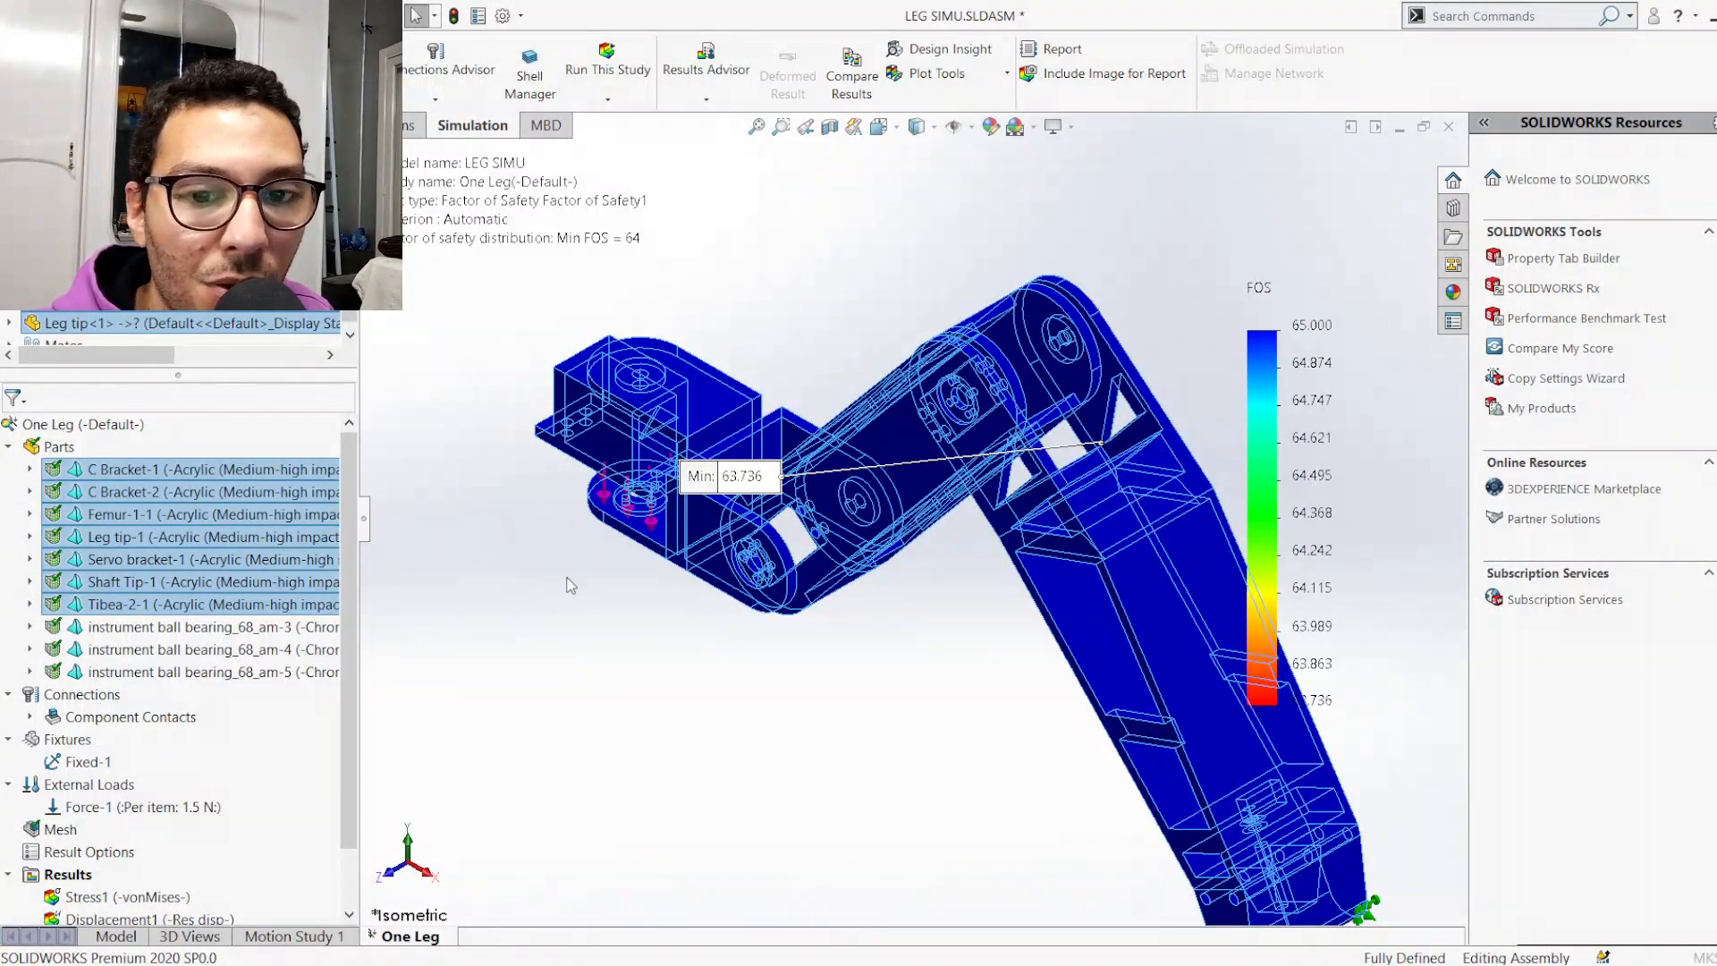
pyautogui.scroll(-2, 1211, 719)
pyautogui.scroll(2, 1189, 689)
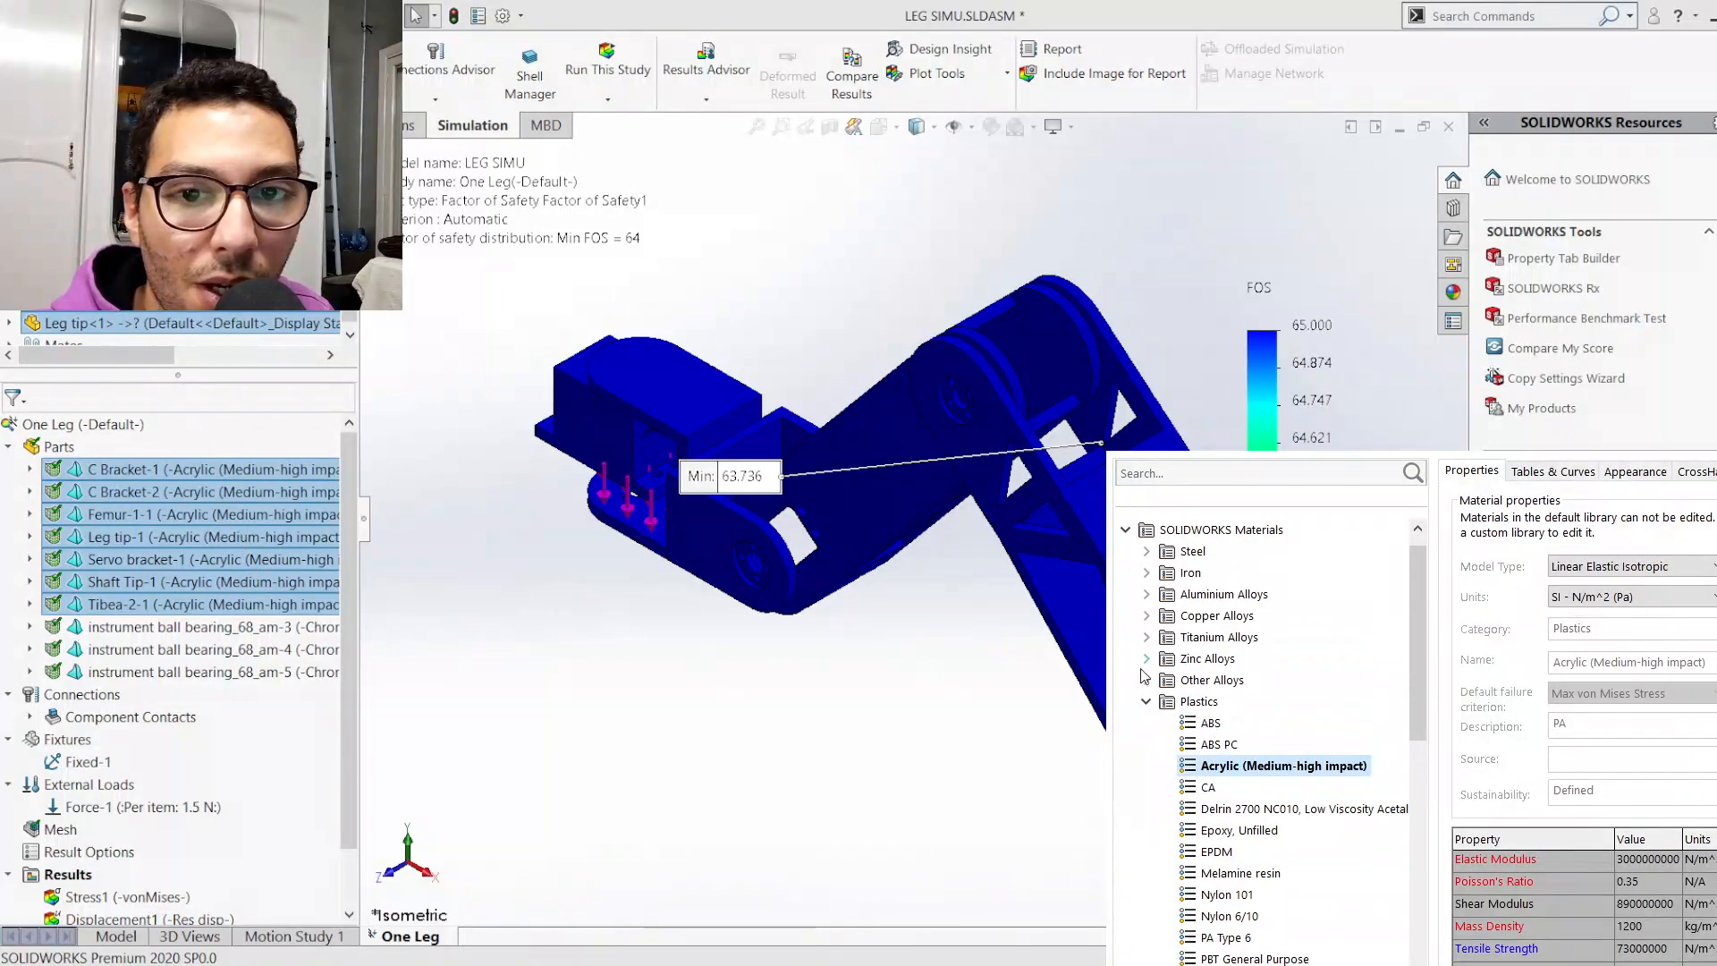
pyautogui.click(1146, 701)
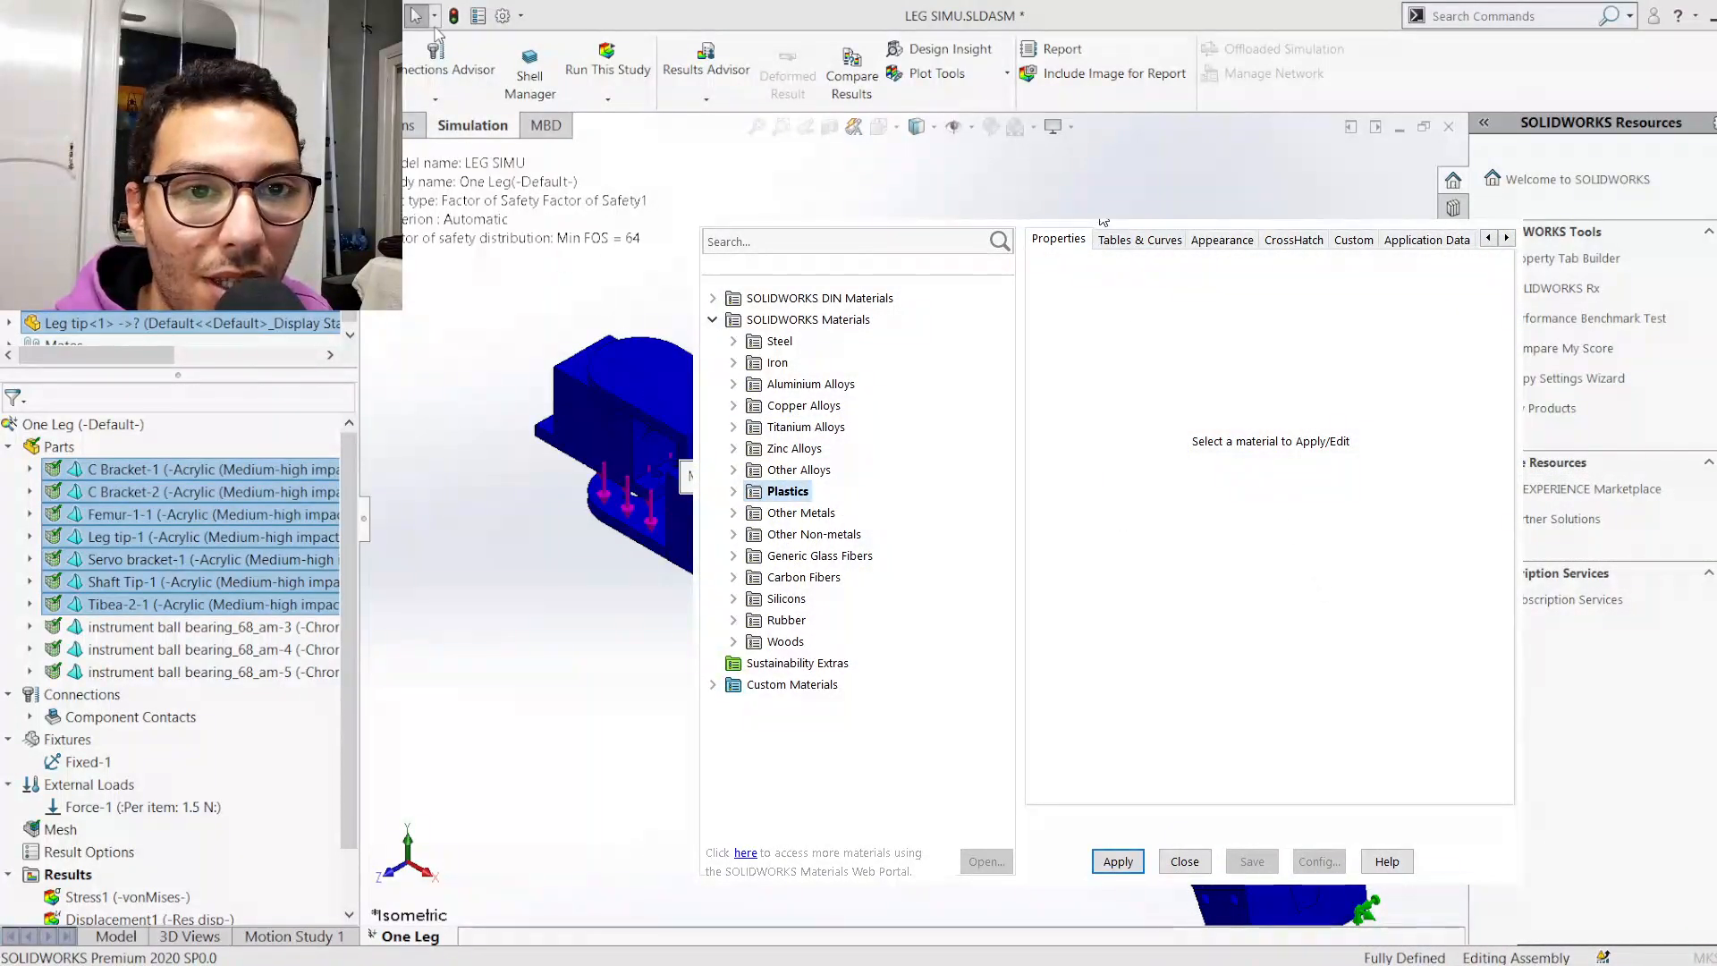
pyautogui.click(735, 492)
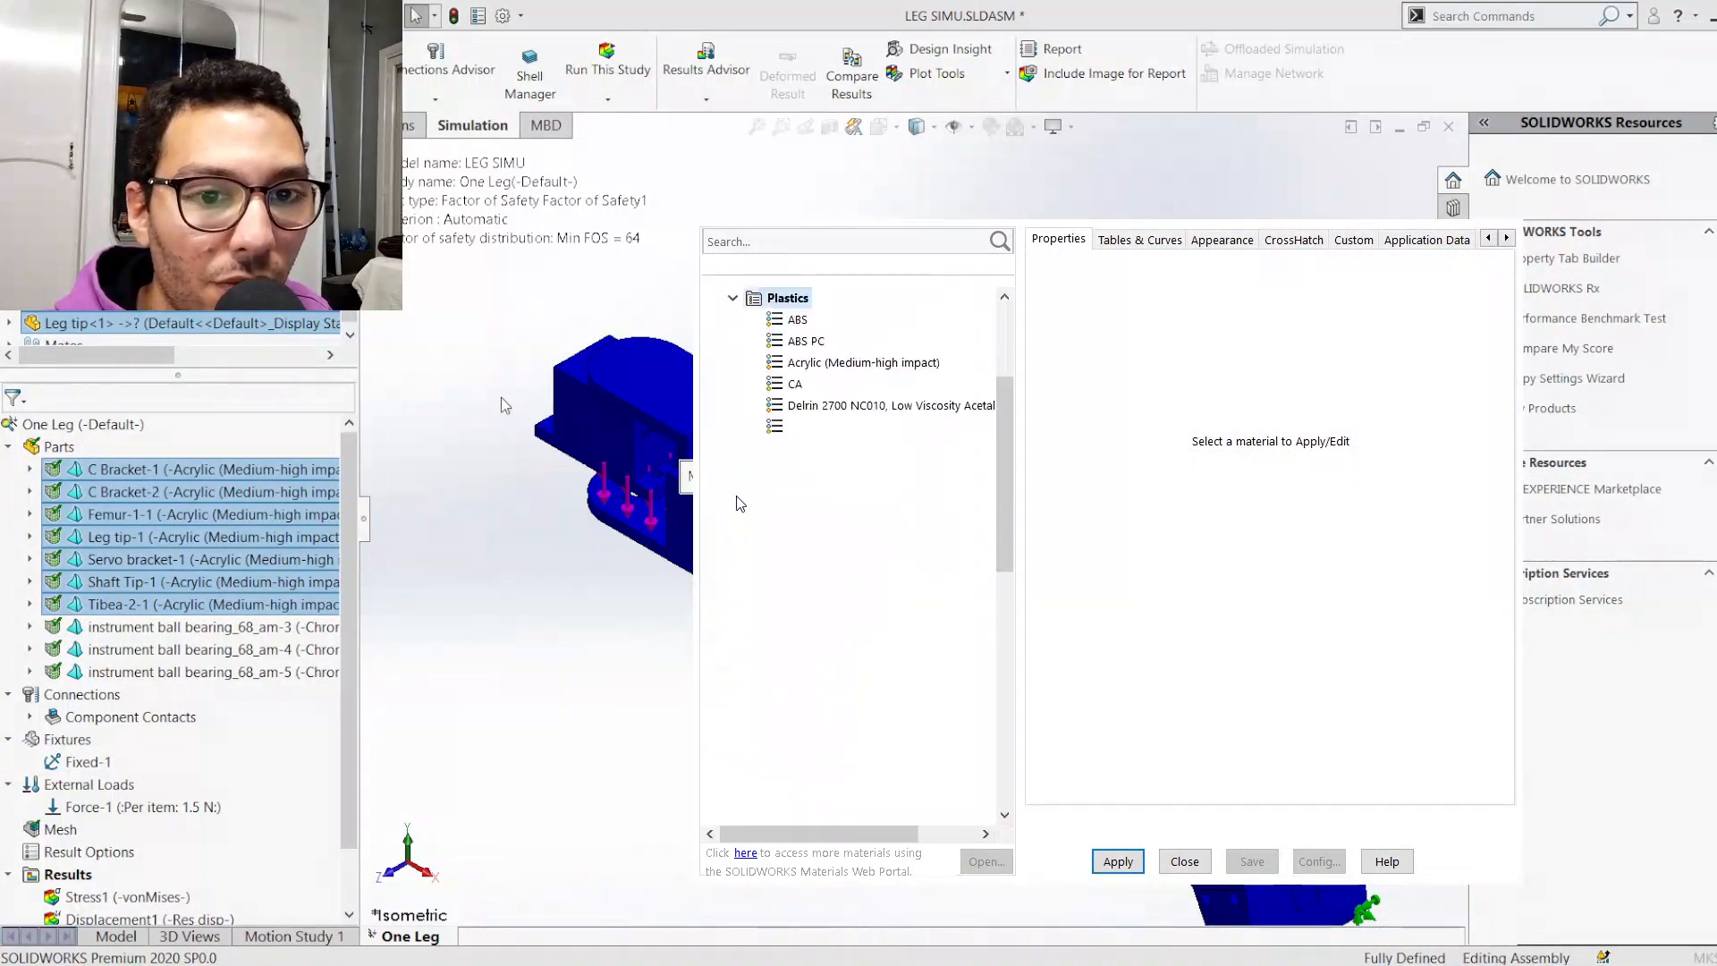
pyautogui.click(797, 319)
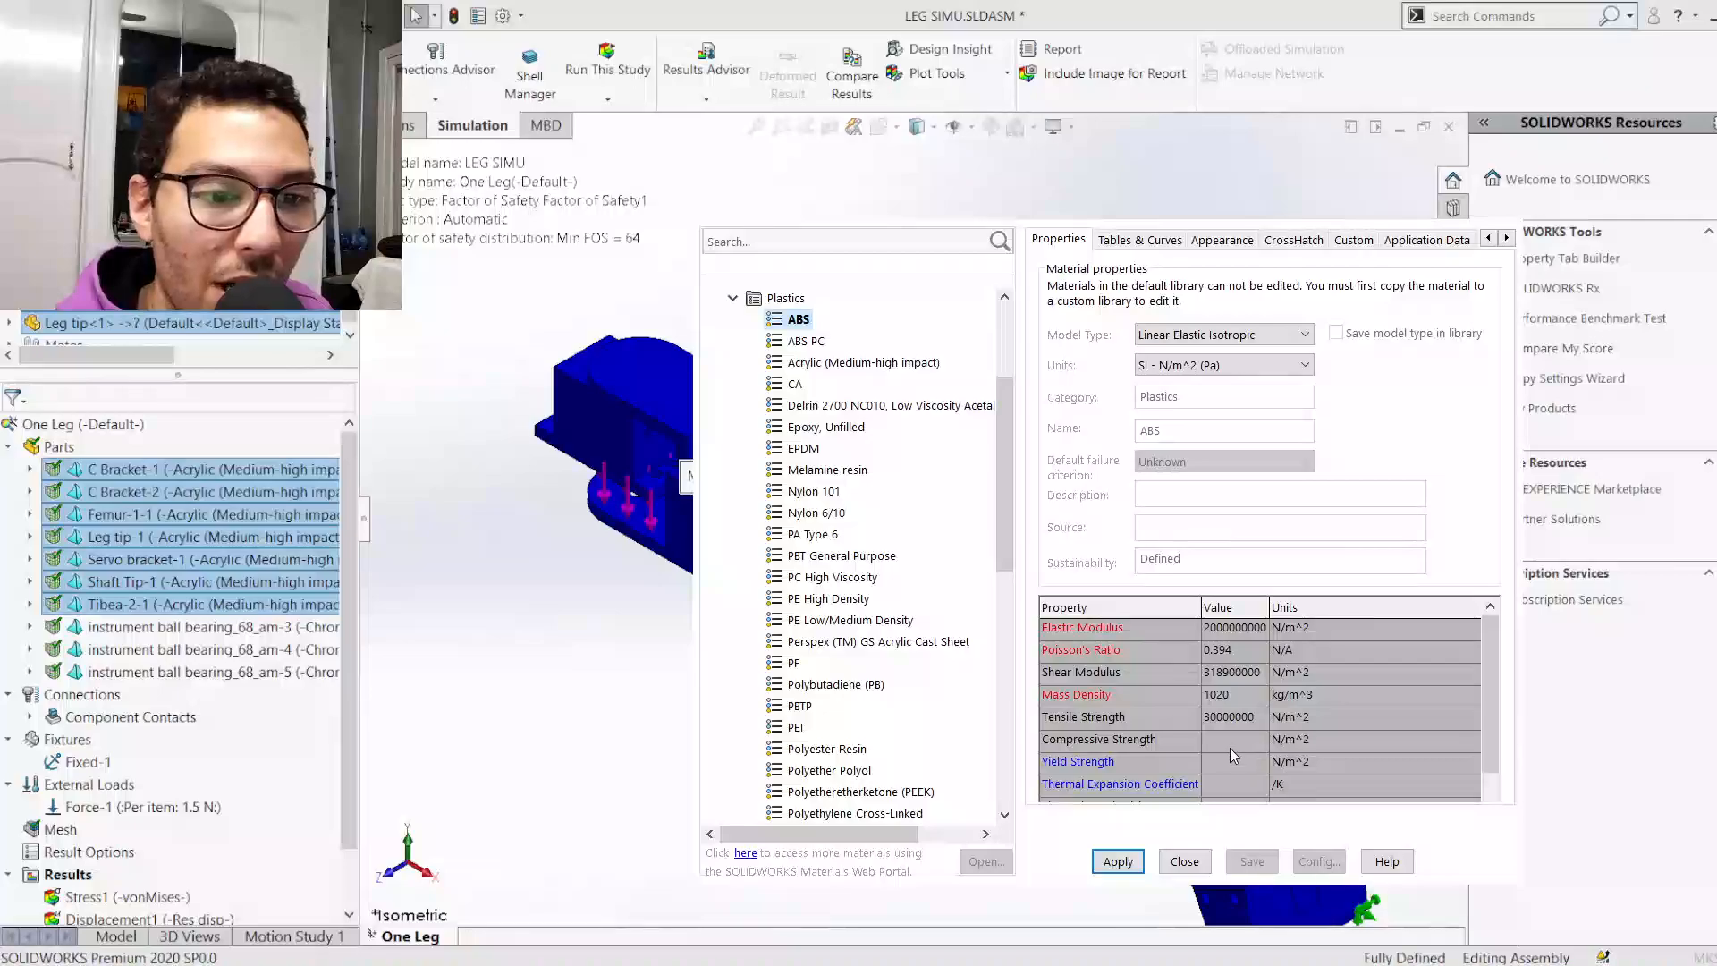
pyautogui.click(783, 324)
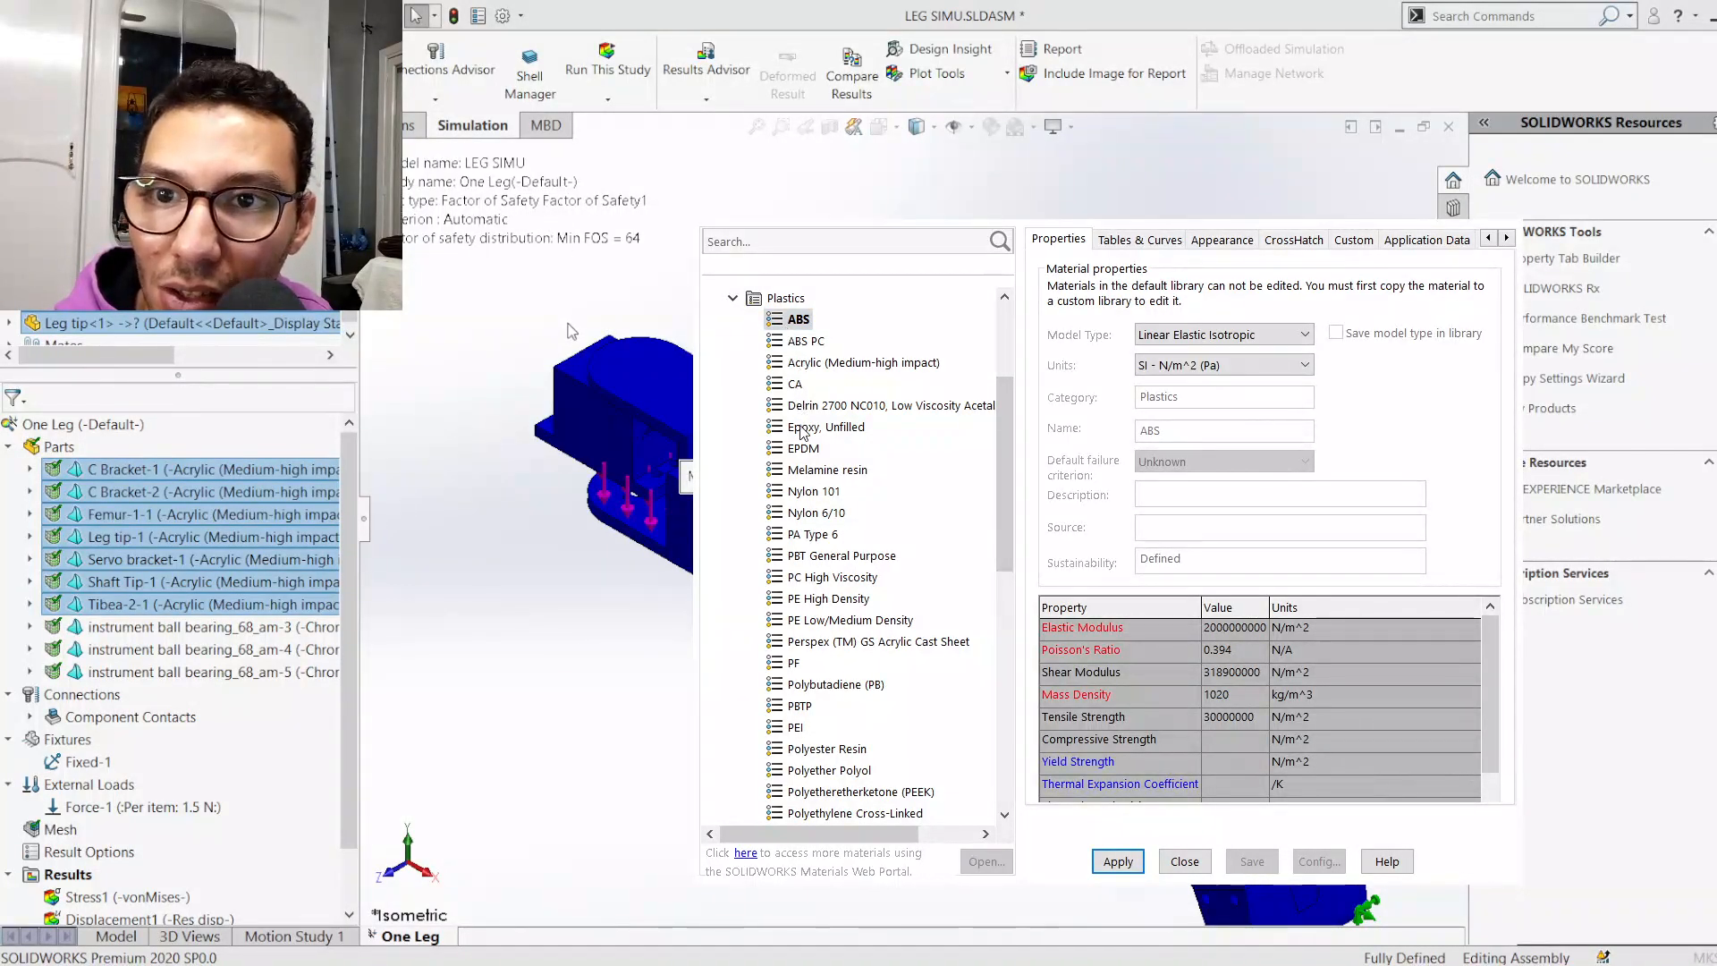
pyautogui.click(732, 298)
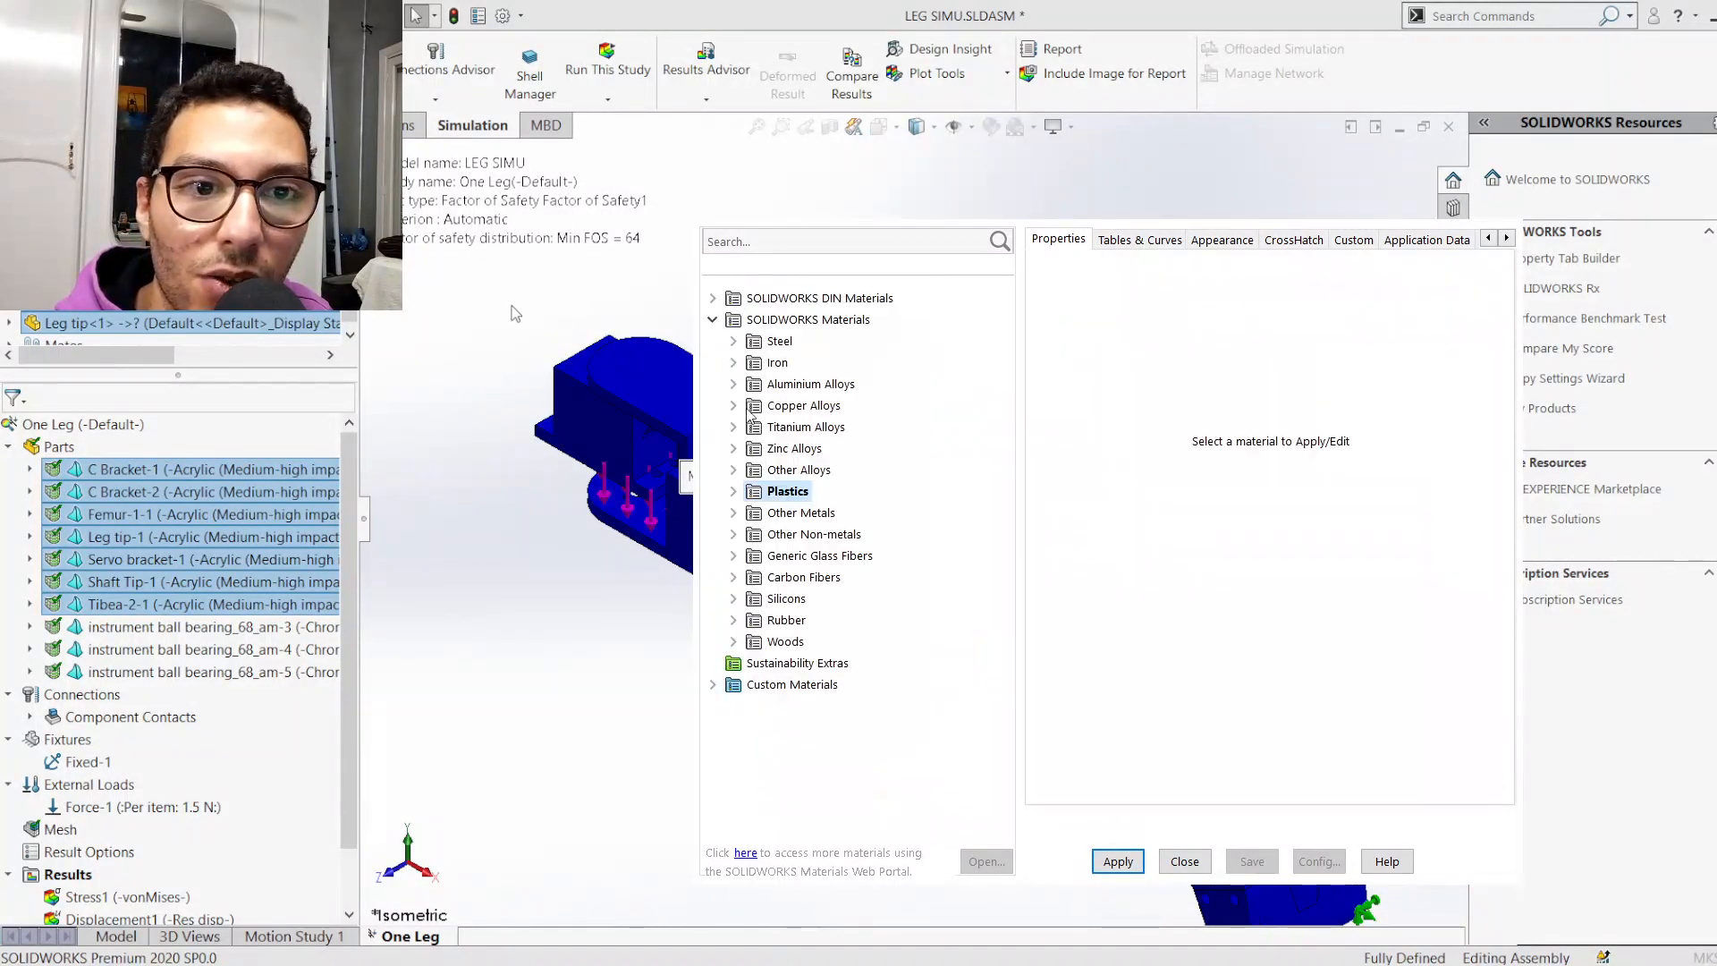
# Compare the properties of ABS, PLA and Plastic in the custom Plastic category and Rubber in the custom Project category
pyautogui.doubleClick(732, 685)
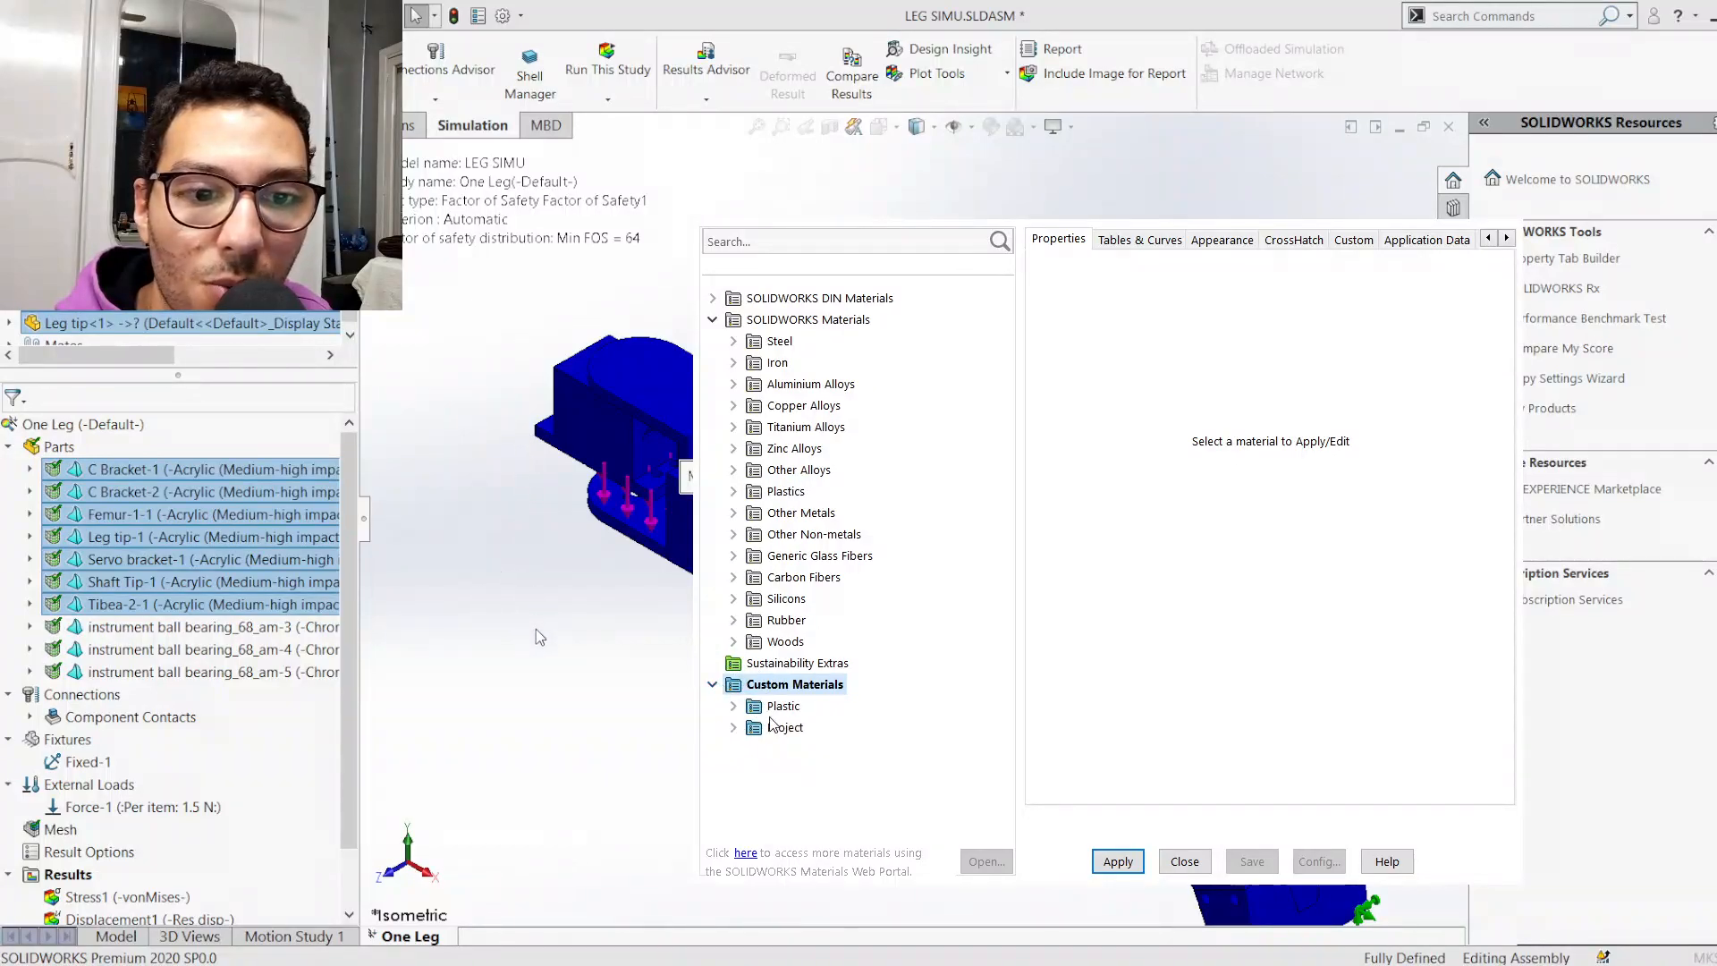
pyautogui.click(733, 706)
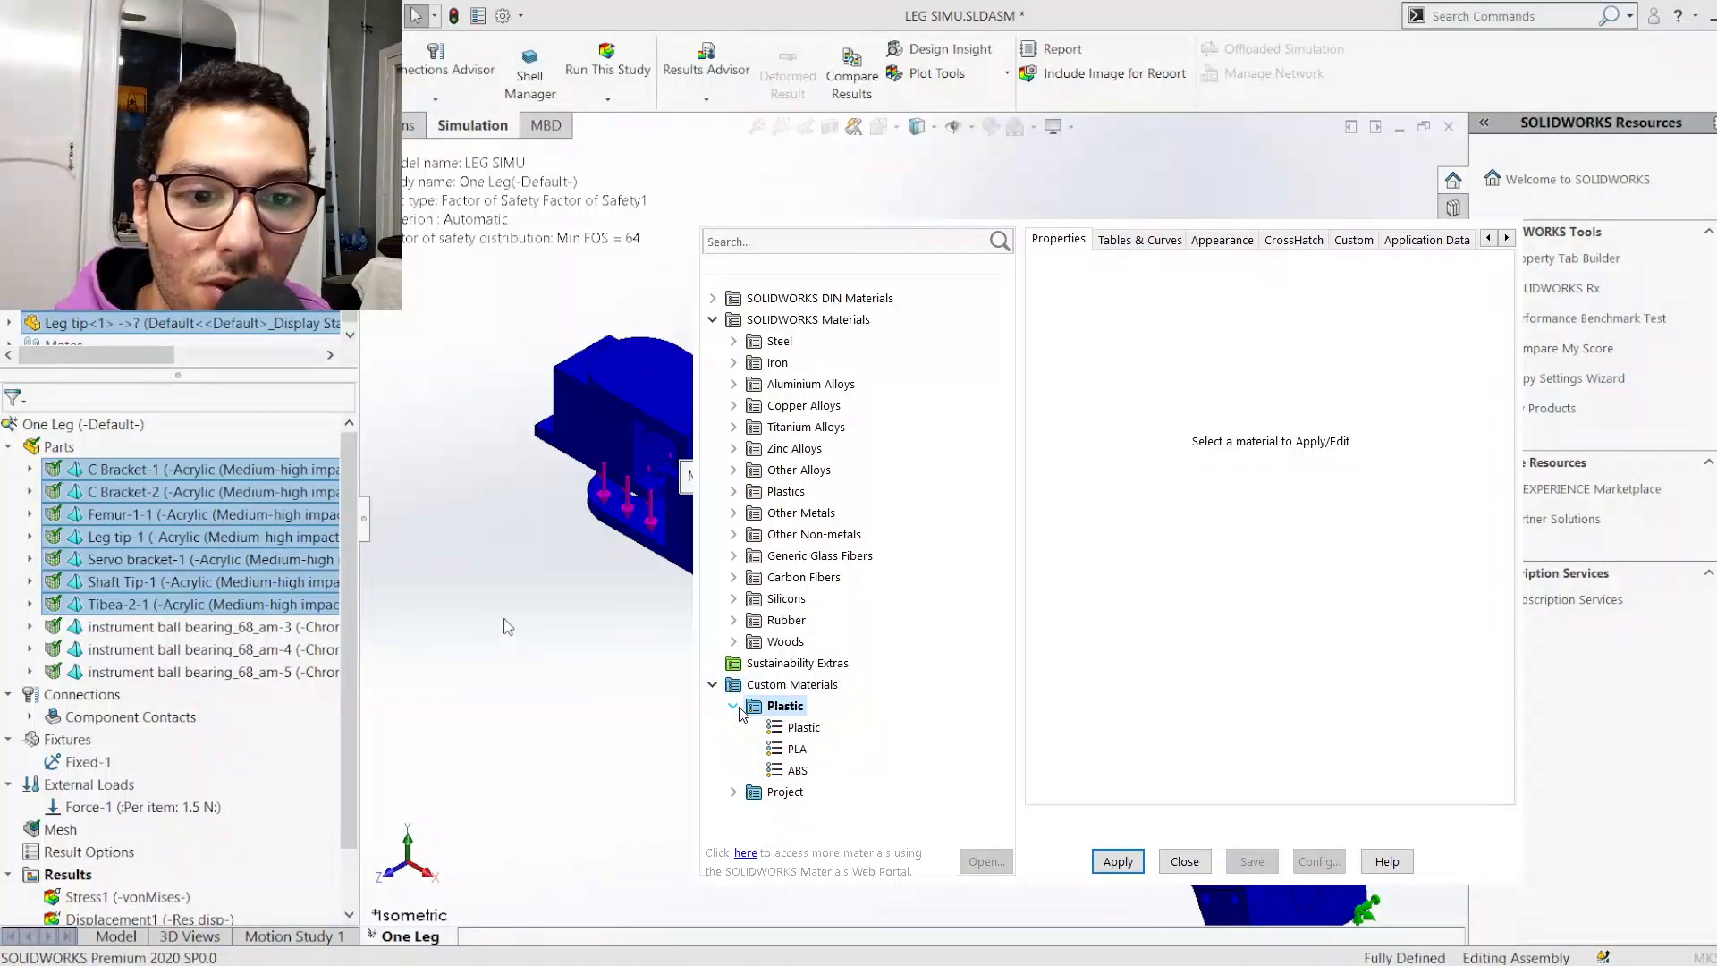
pyautogui.click(793, 771)
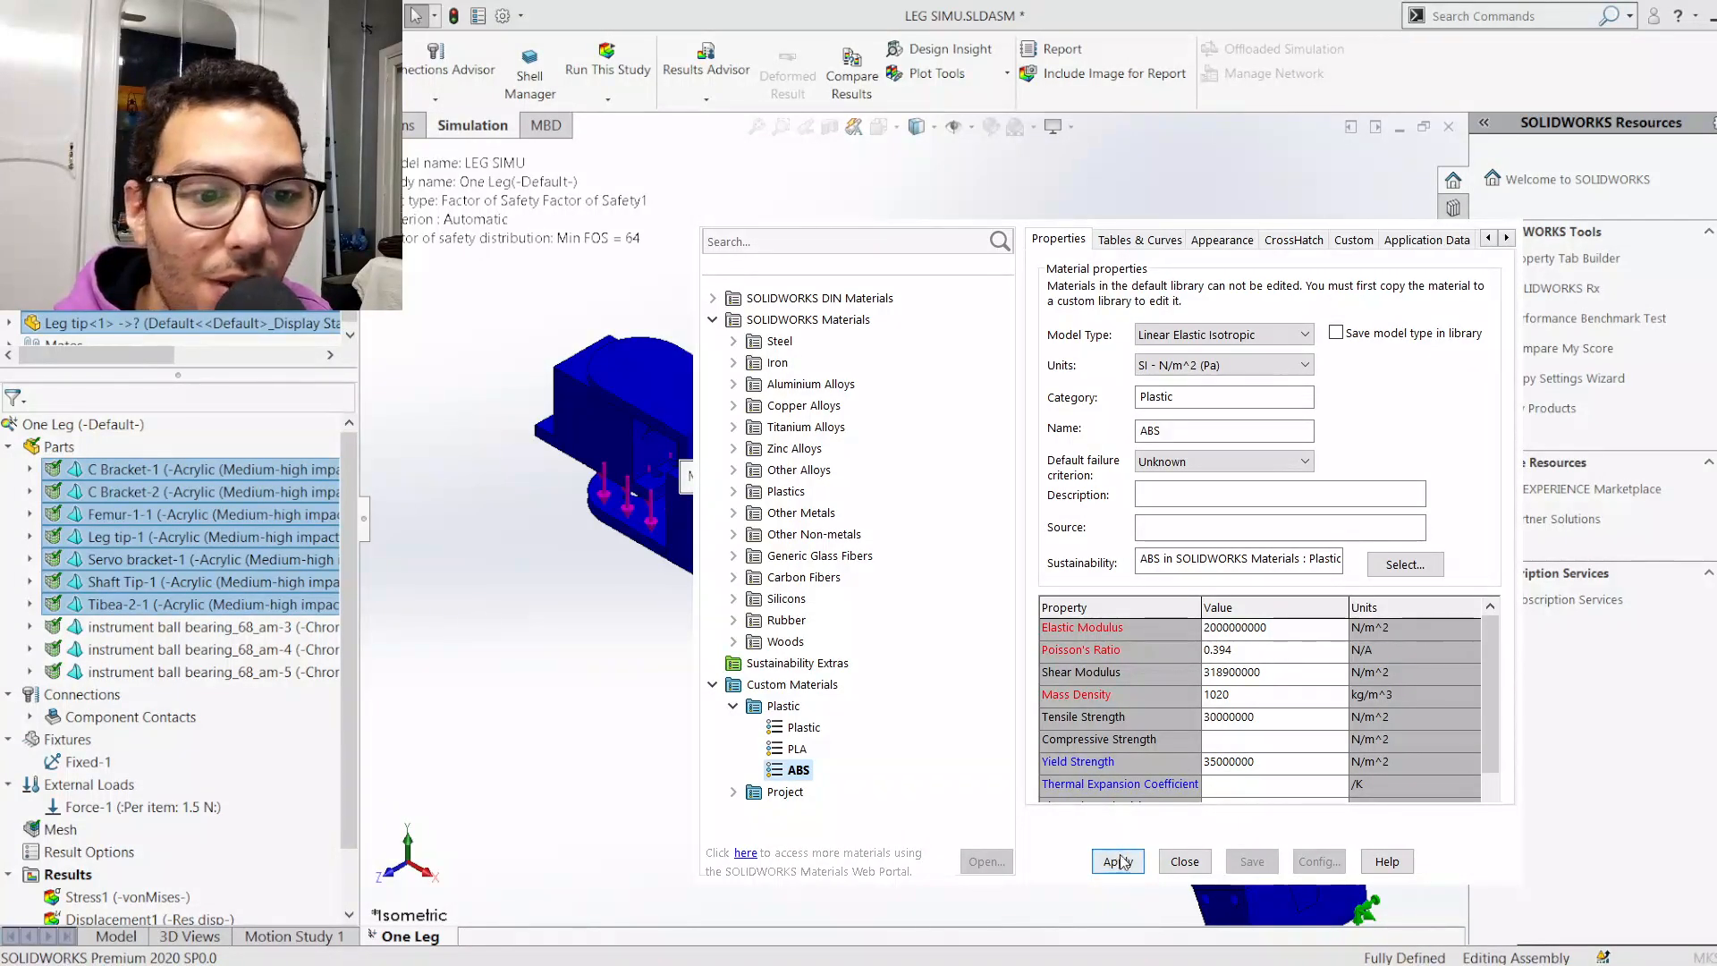
pyautogui.click(798, 770)
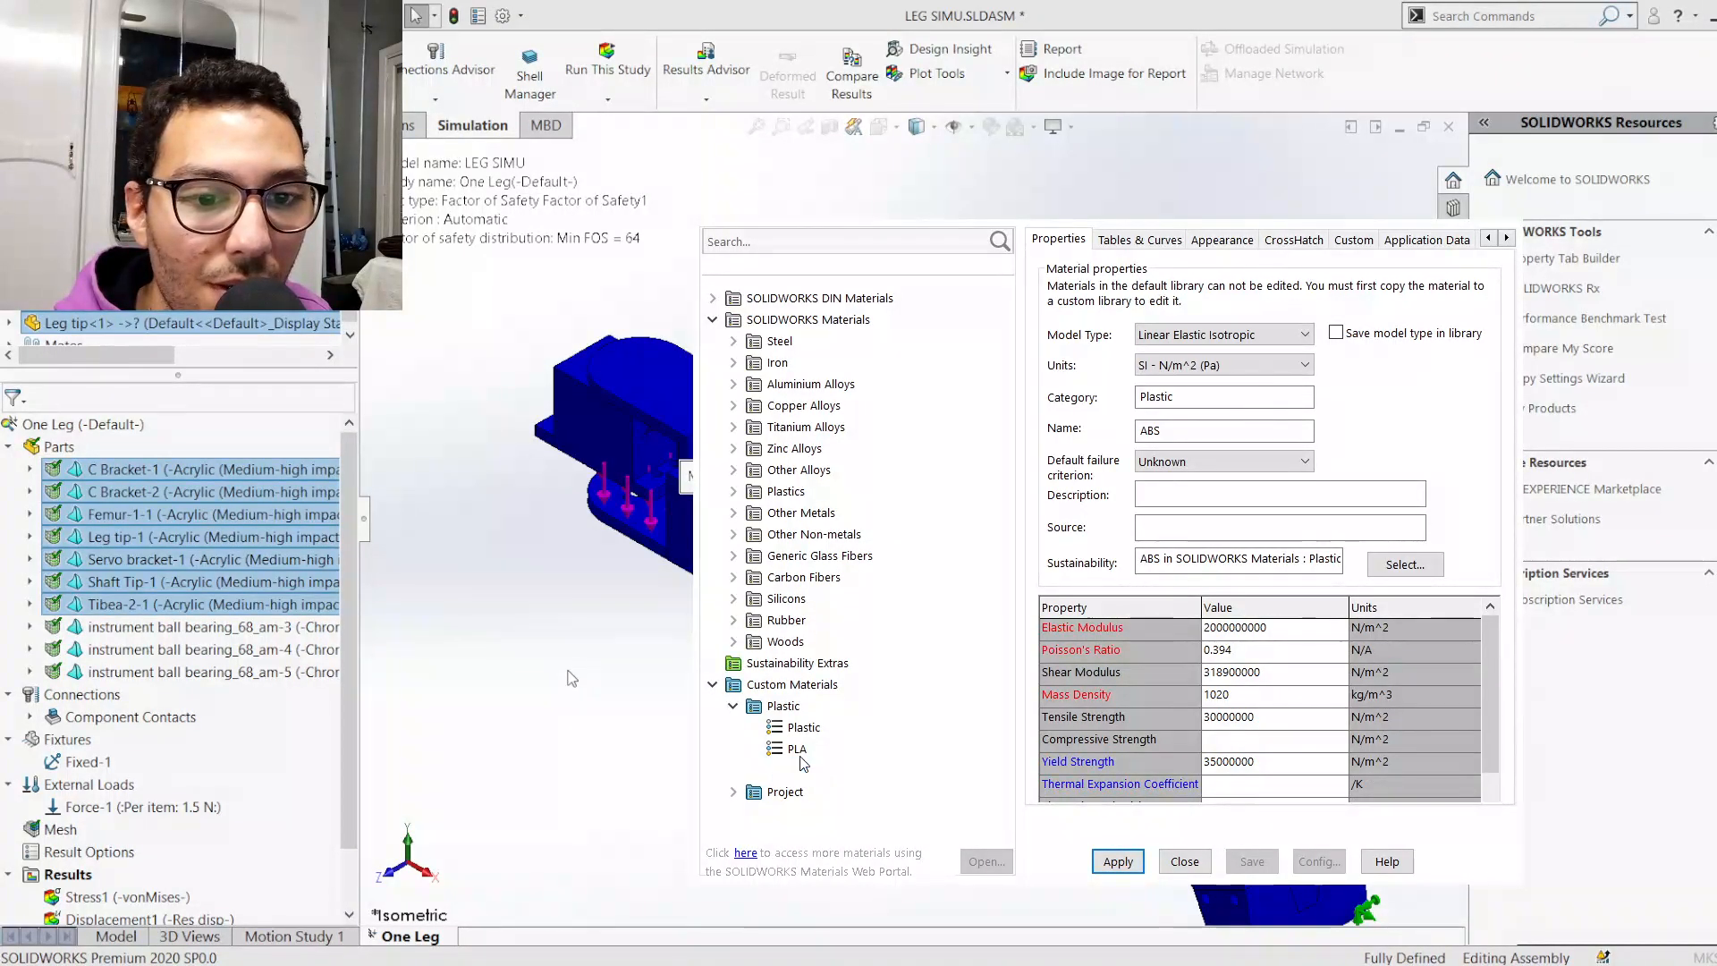
pyautogui.click(798, 749)
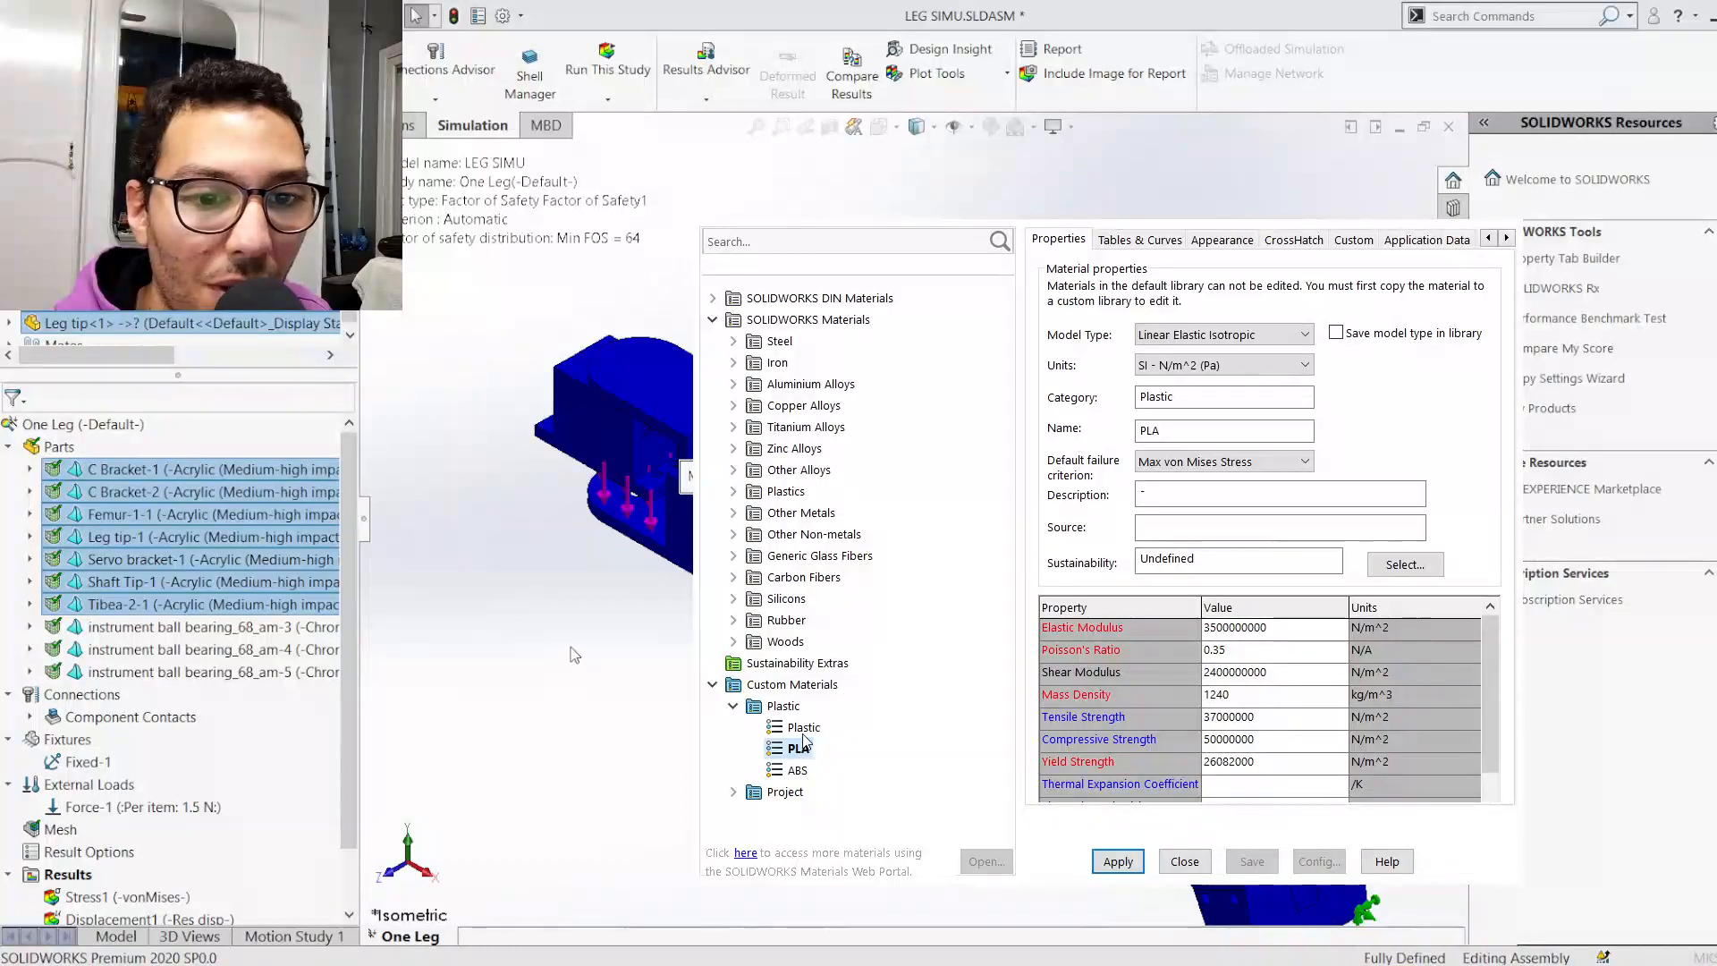
pyautogui.click(804, 732)
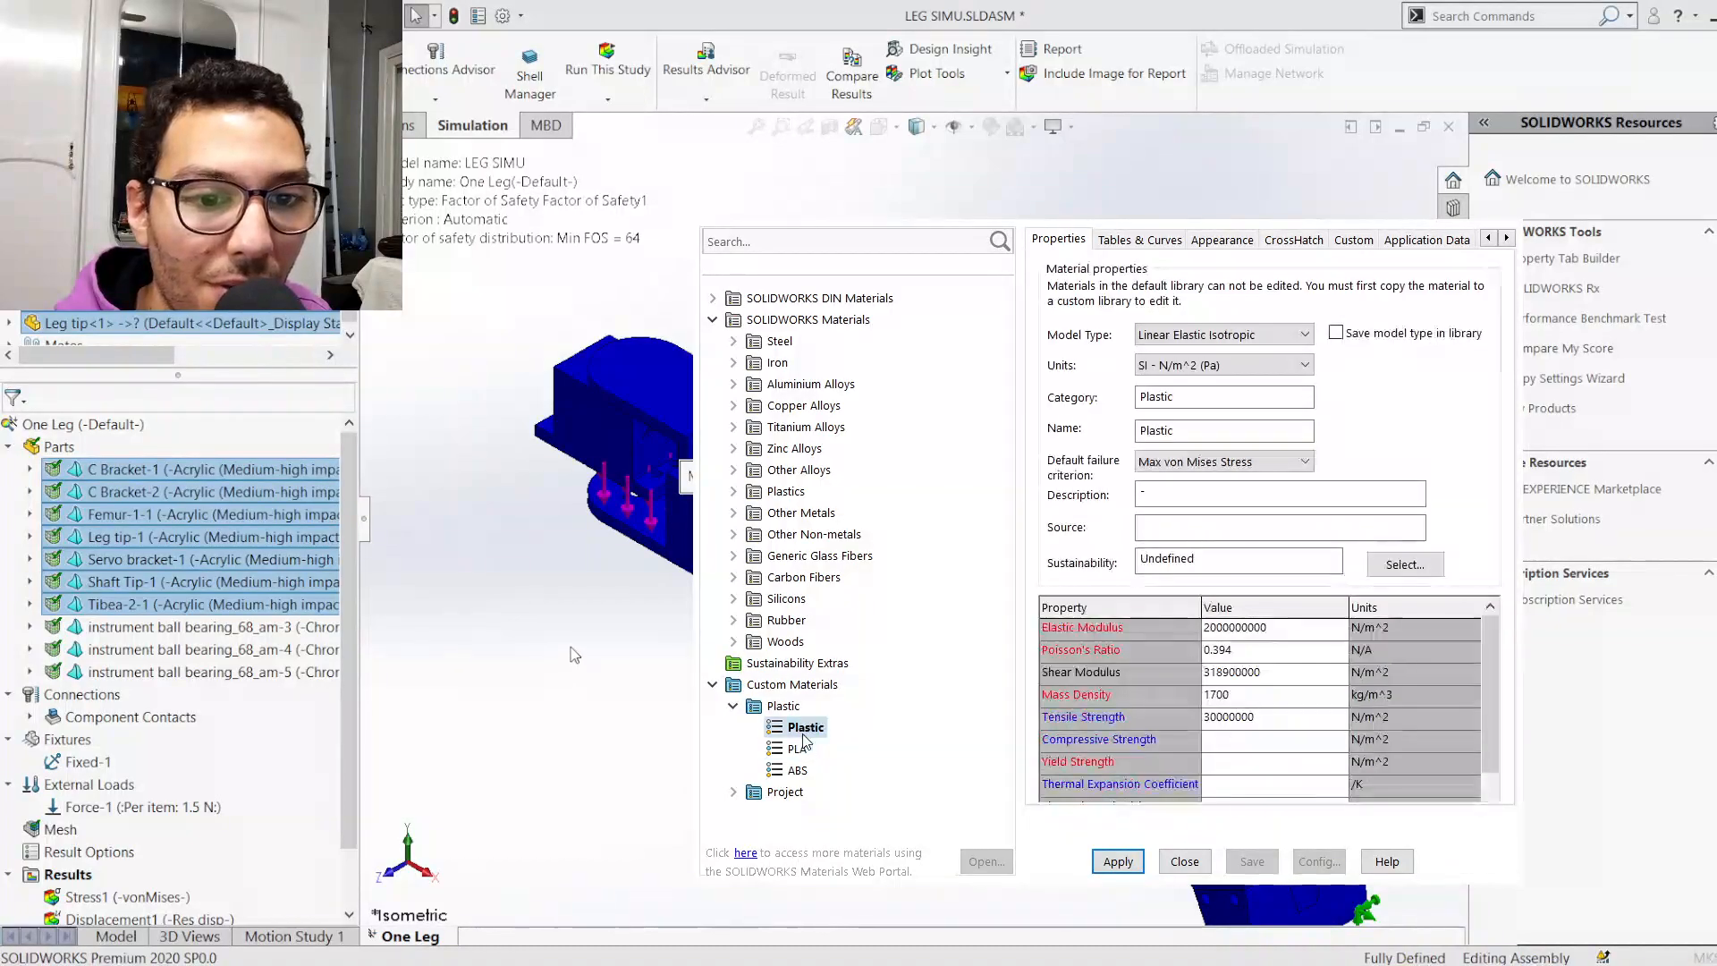
pyautogui.click(735, 792)
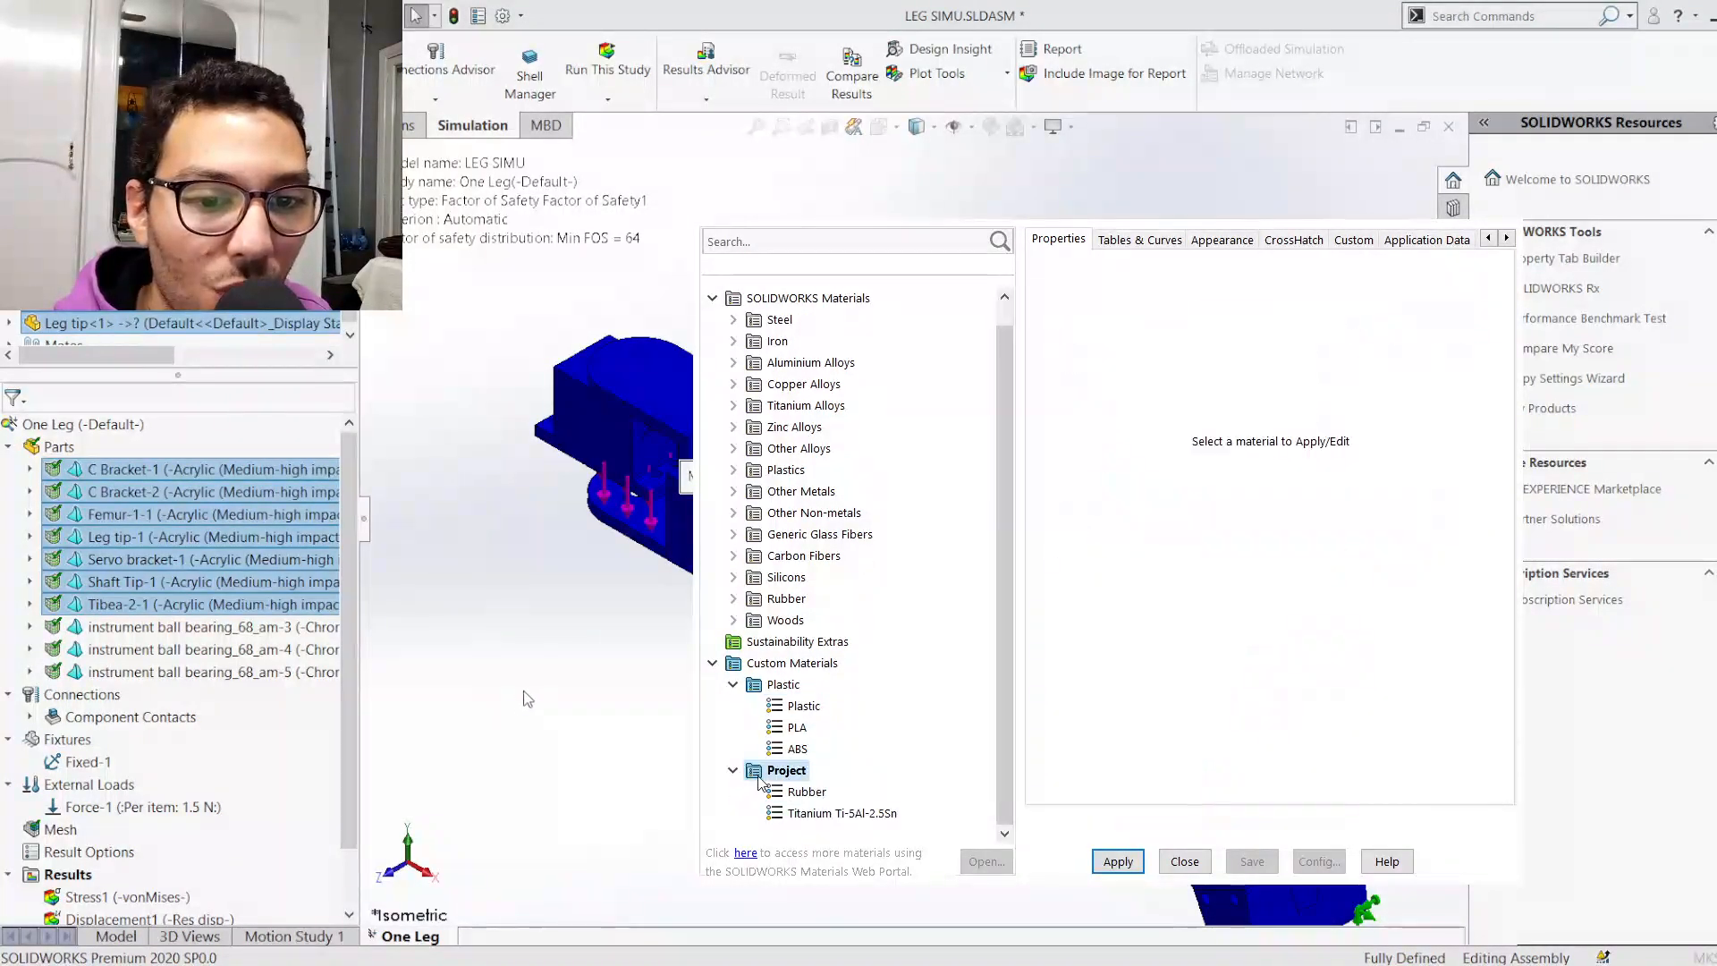
pyautogui.click(806, 793)
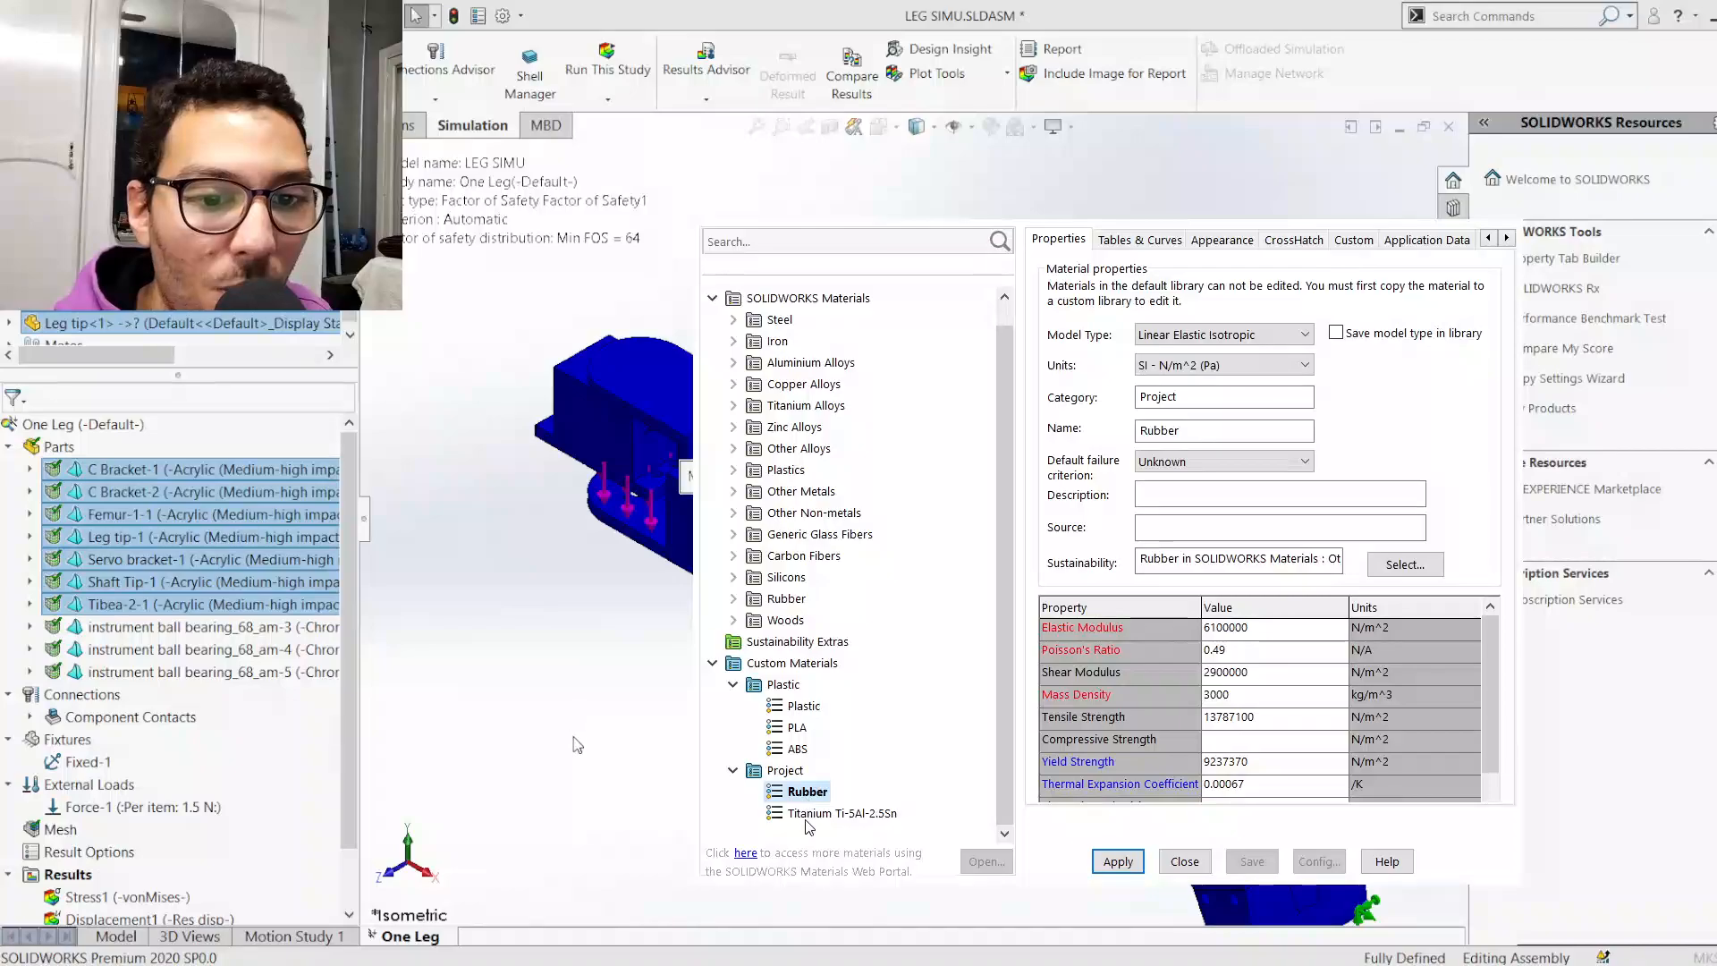
# Apply ABS from the custom Plastic category to the seven selected leg parts and rerun the One Leg study
pyautogui.click(799, 749)
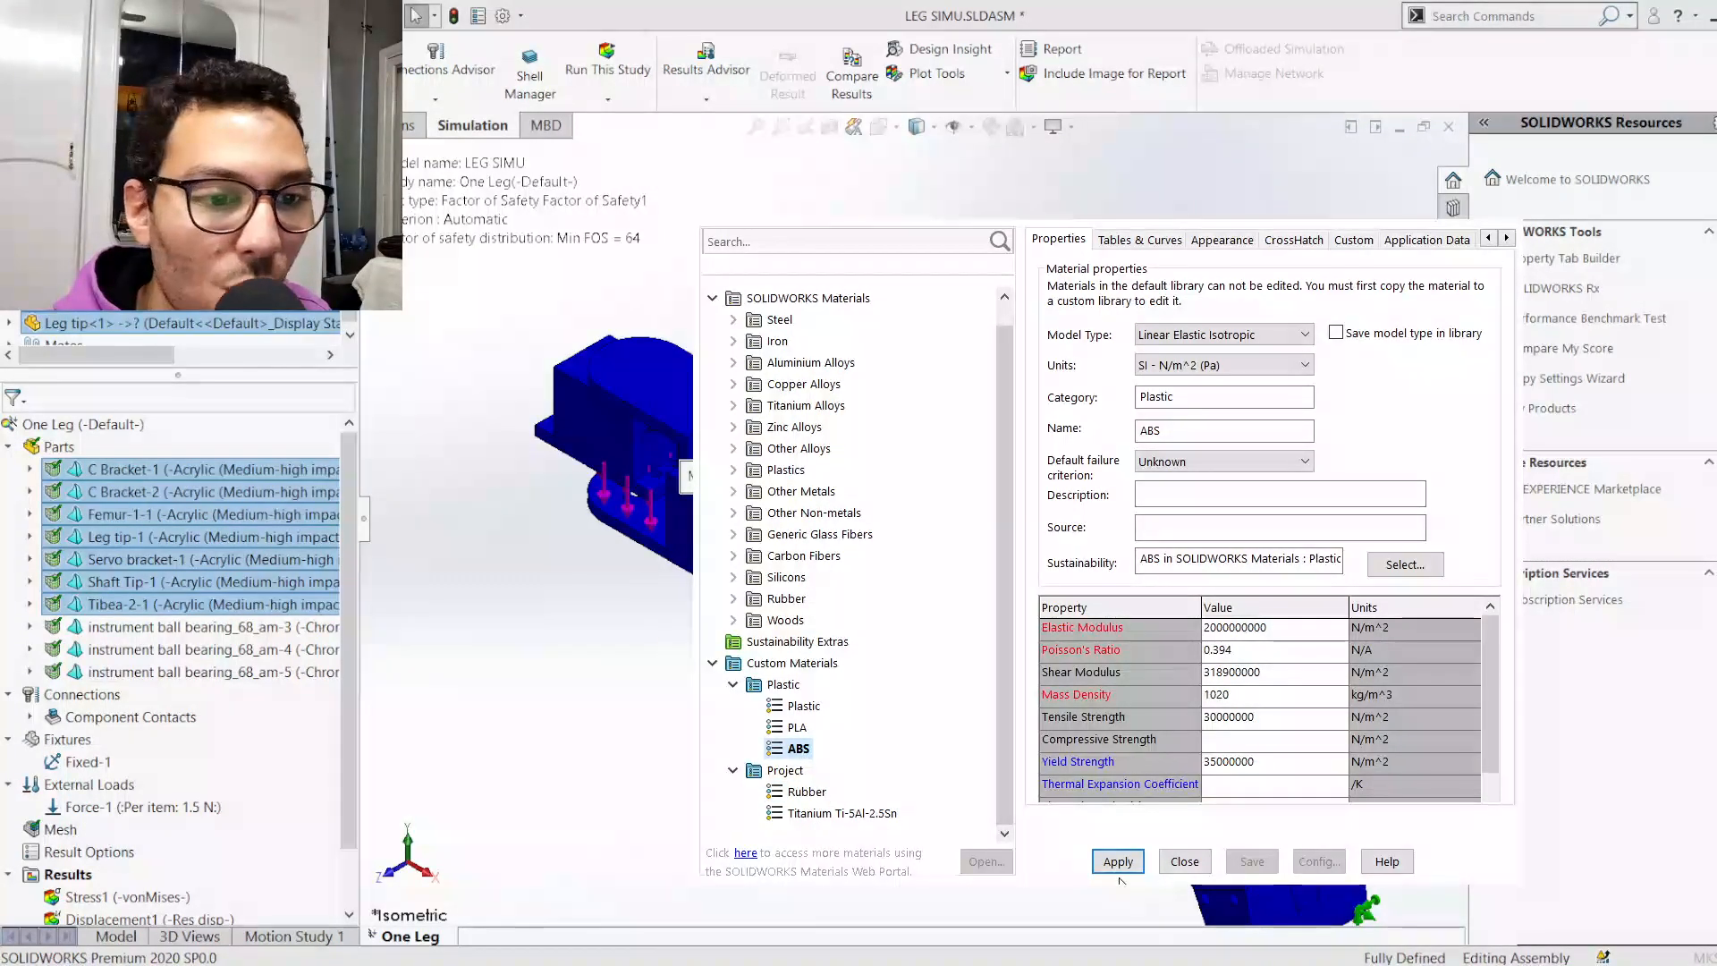
pyautogui.click(1118, 862)
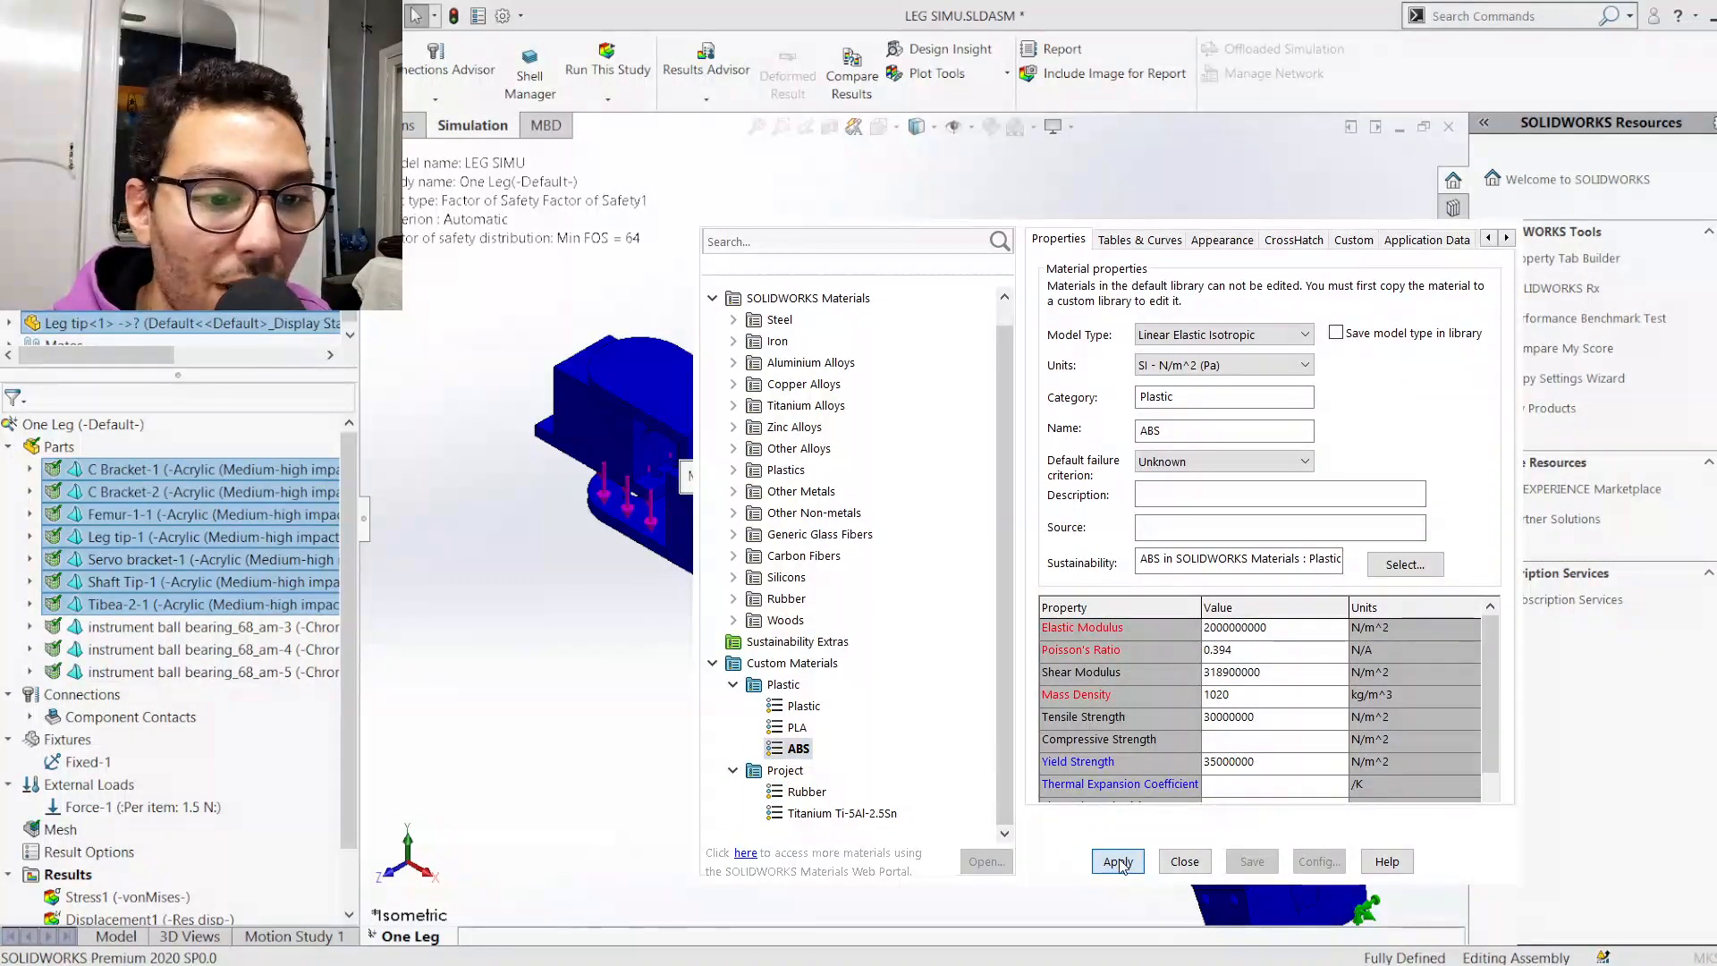
pyautogui.click(1176, 865)
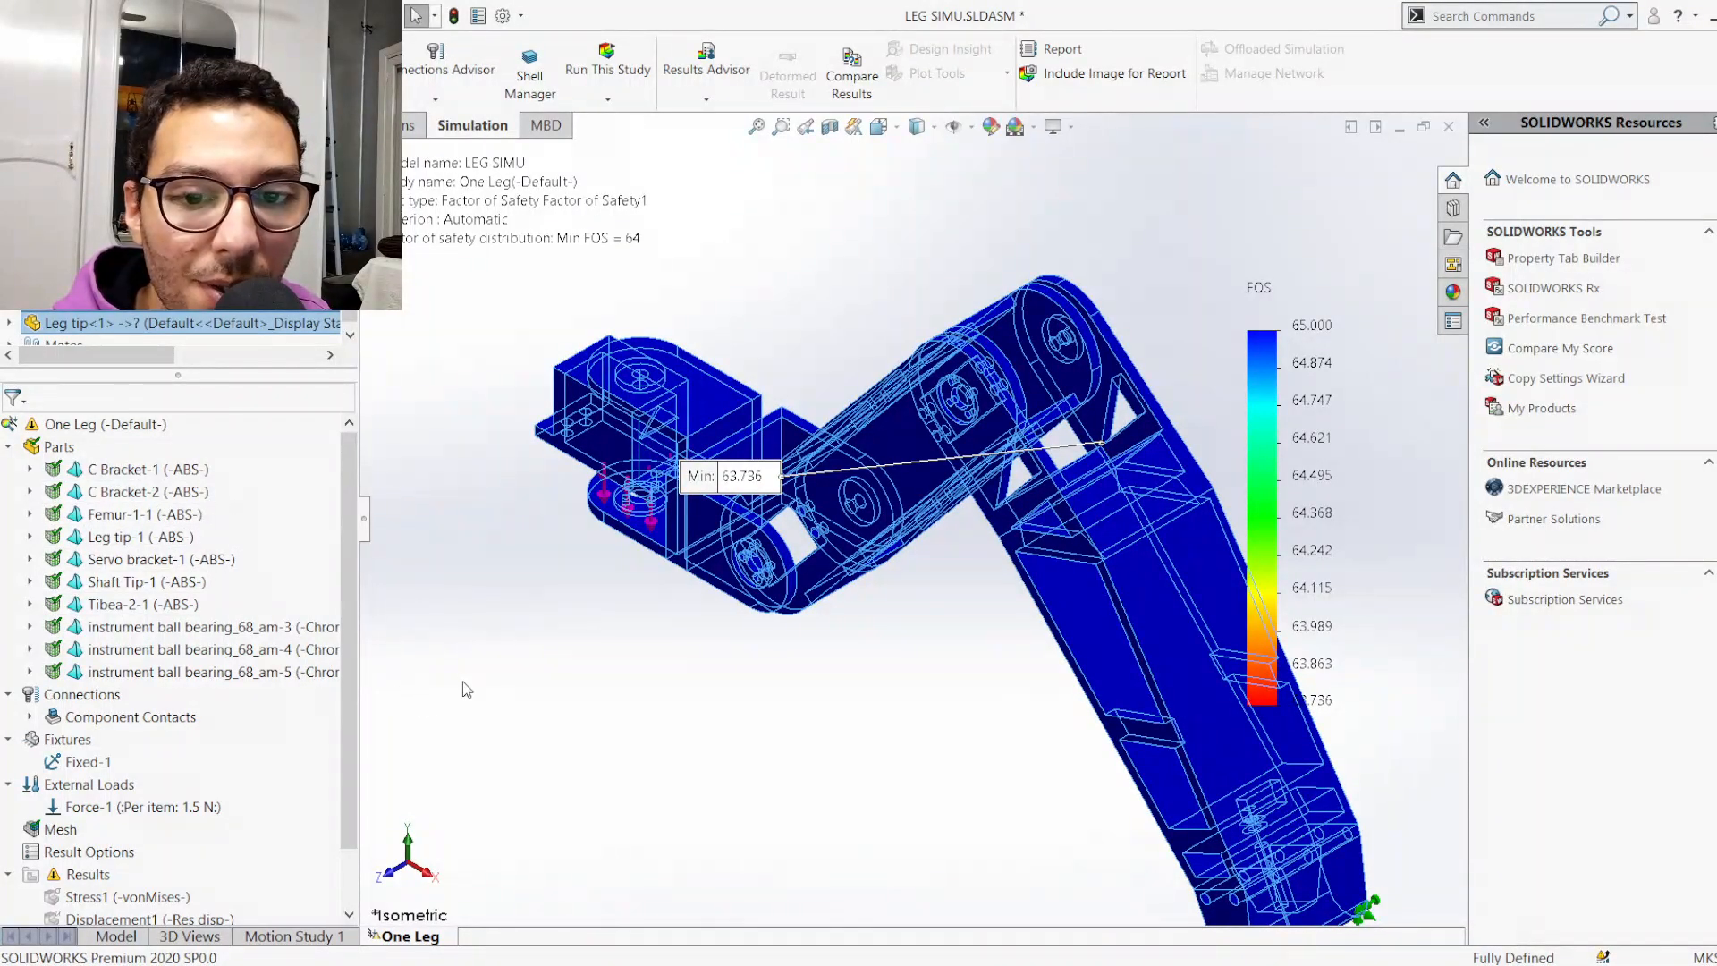
pyautogui.click(454, 377)
pyautogui.click(608, 67)
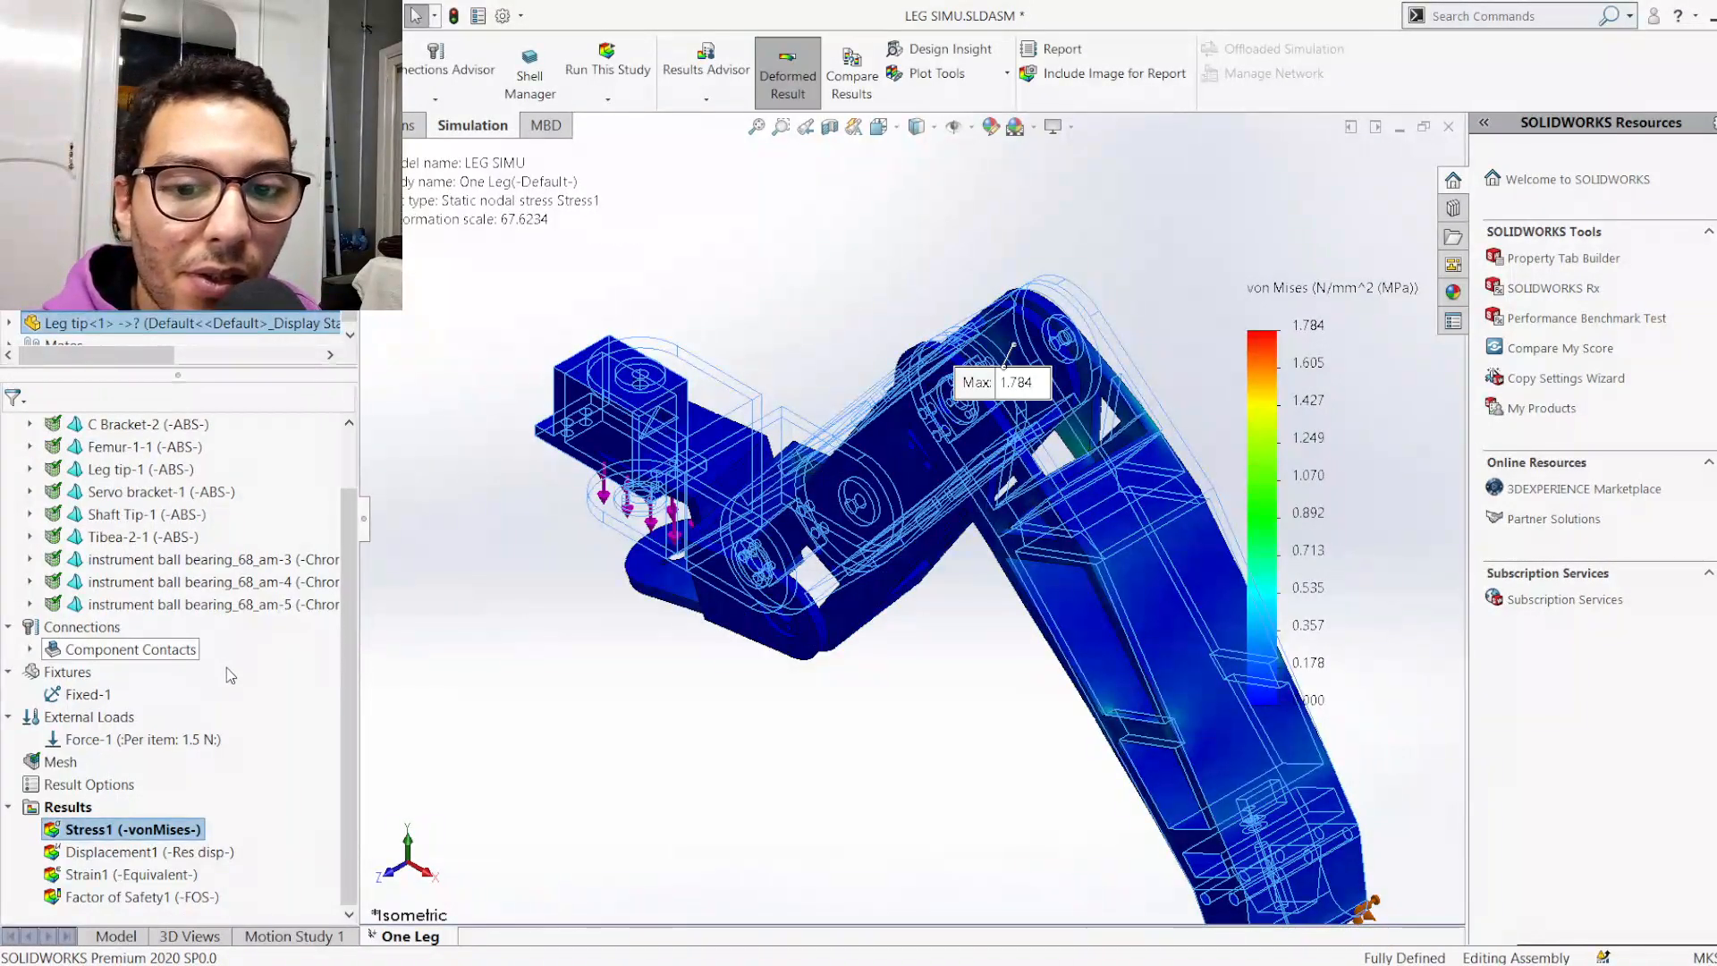
# Examine the von Mises stress maximum near the upper joint and display the Factor of Safety1 plot of the ABS leg
pyautogui.scroll(-5, 935, 456)
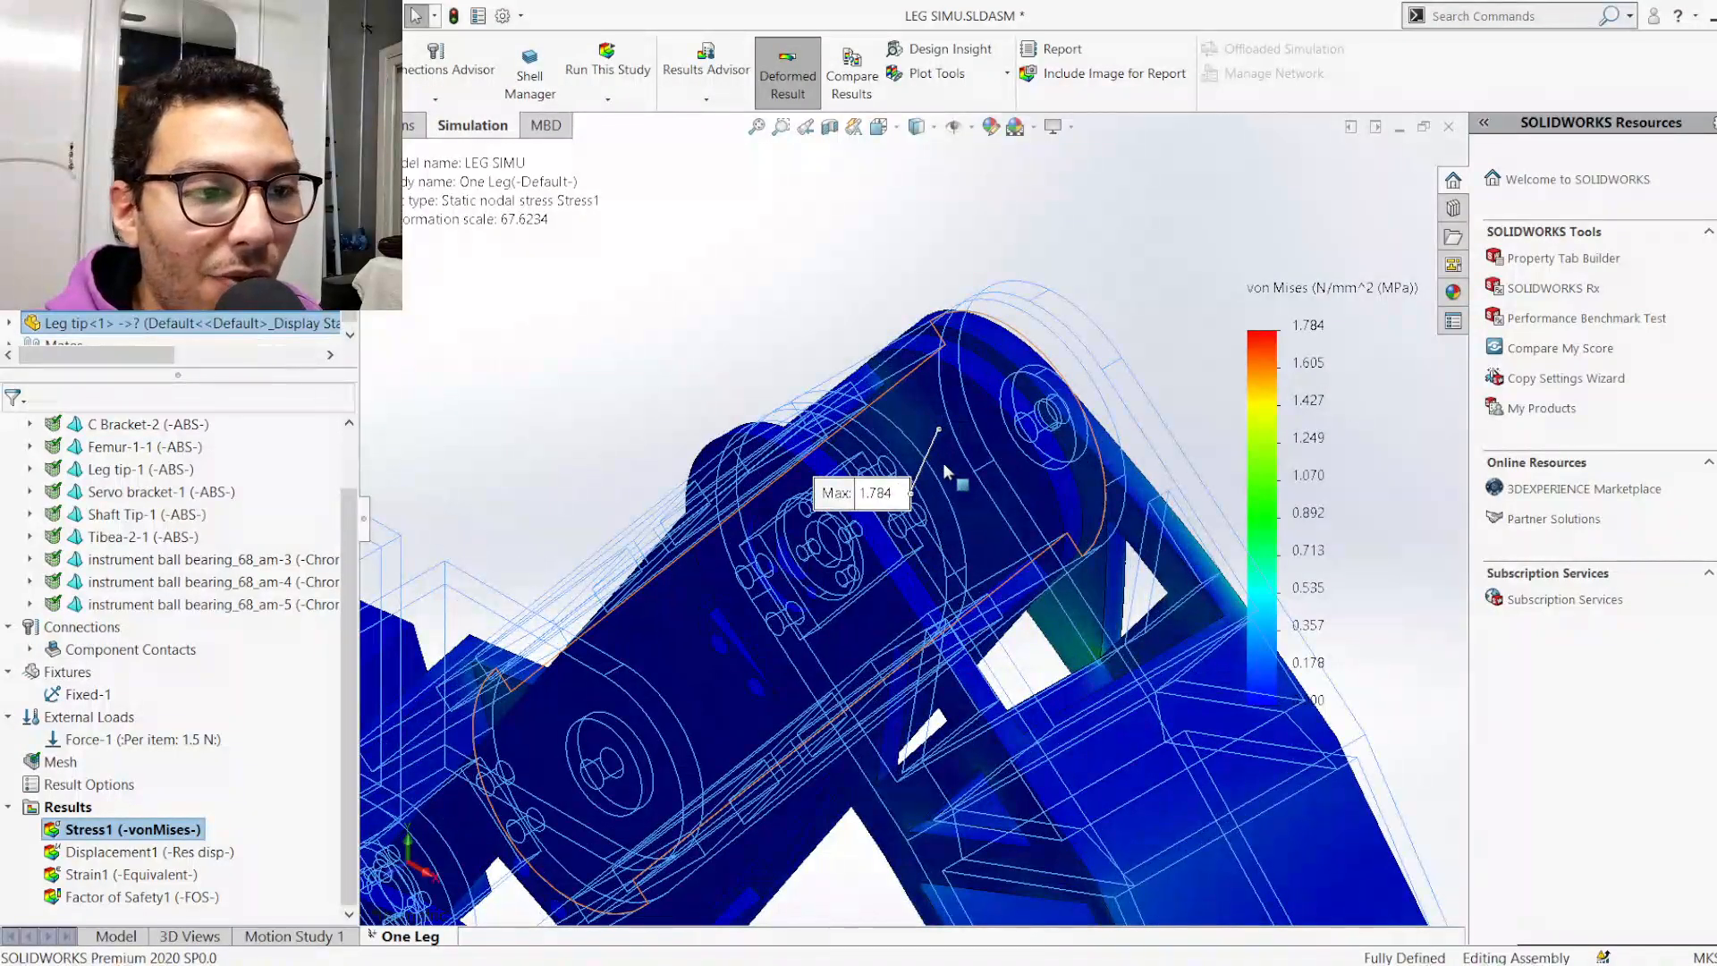
pyautogui.hotkey('ctrl', '7')
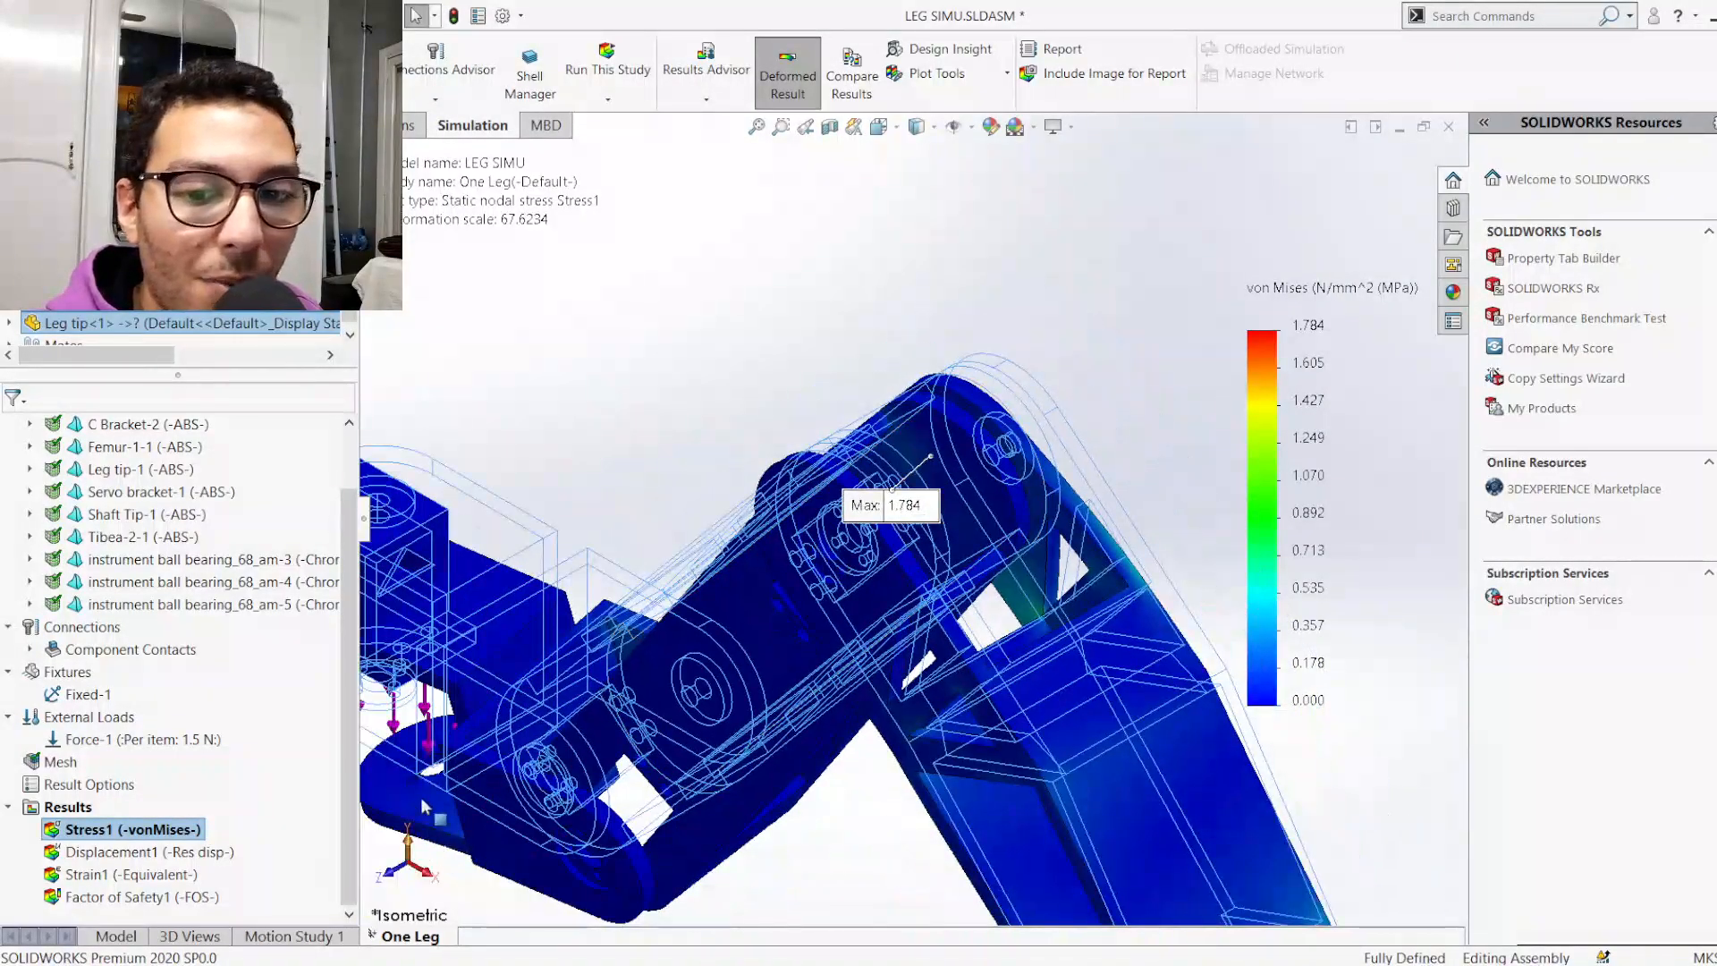
pyautogui.click(164, 895)
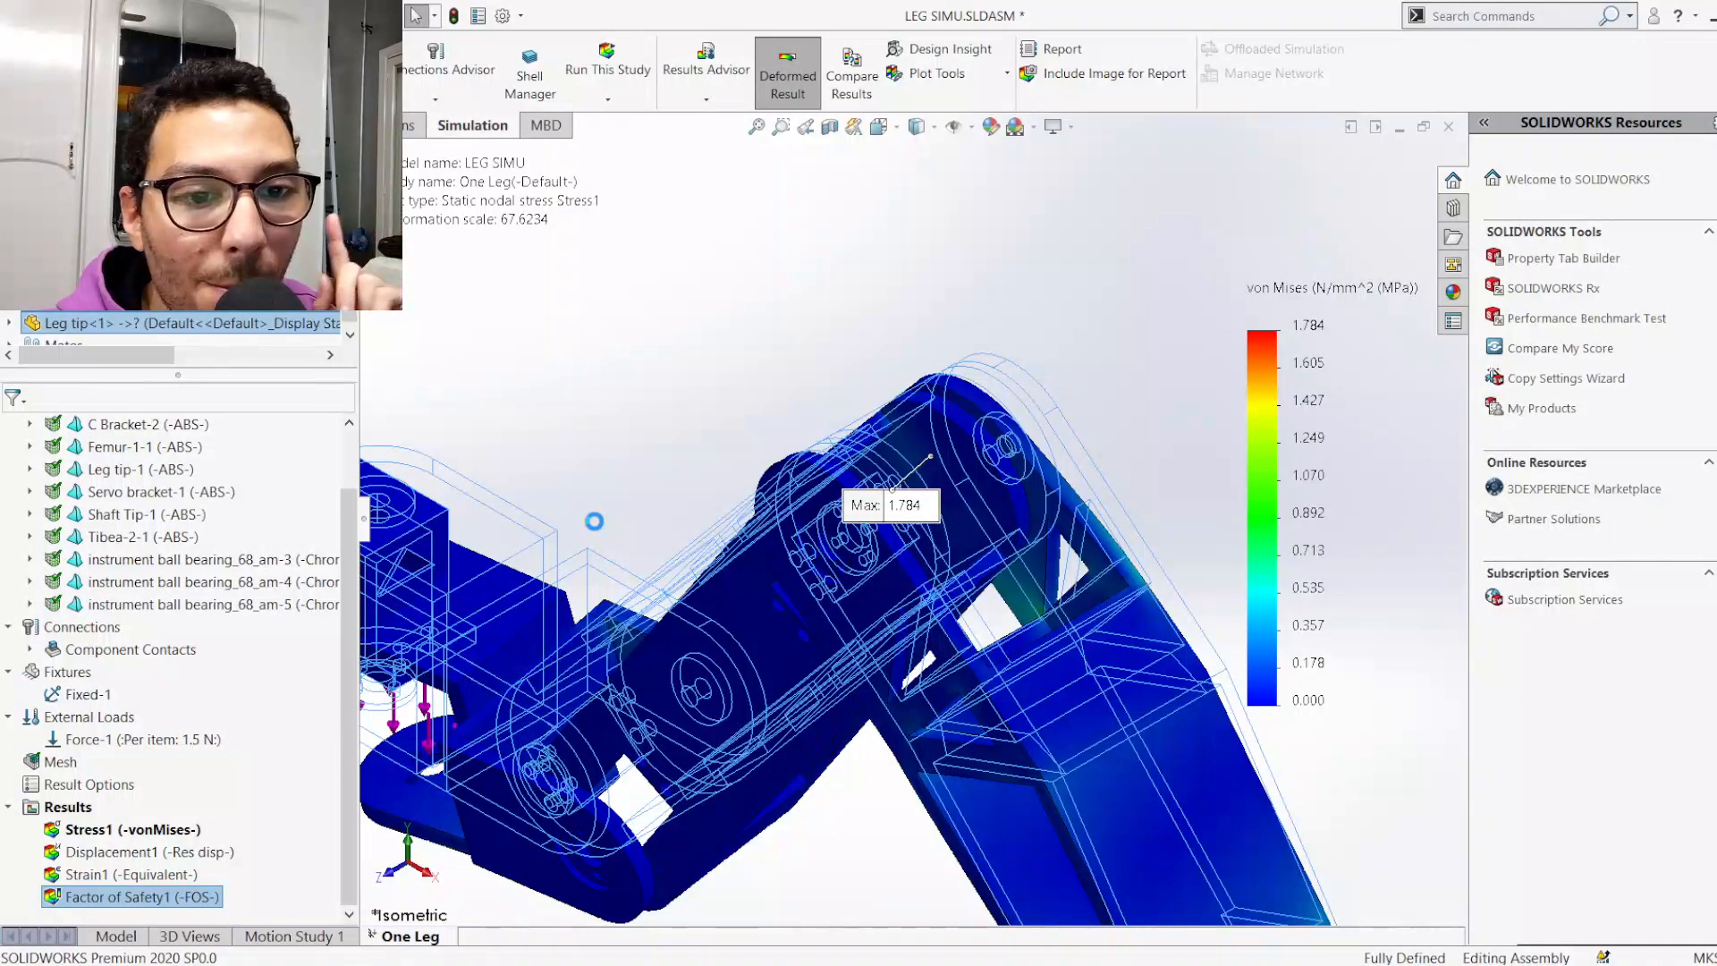
pyautogui.scroll(3, 650, 663)
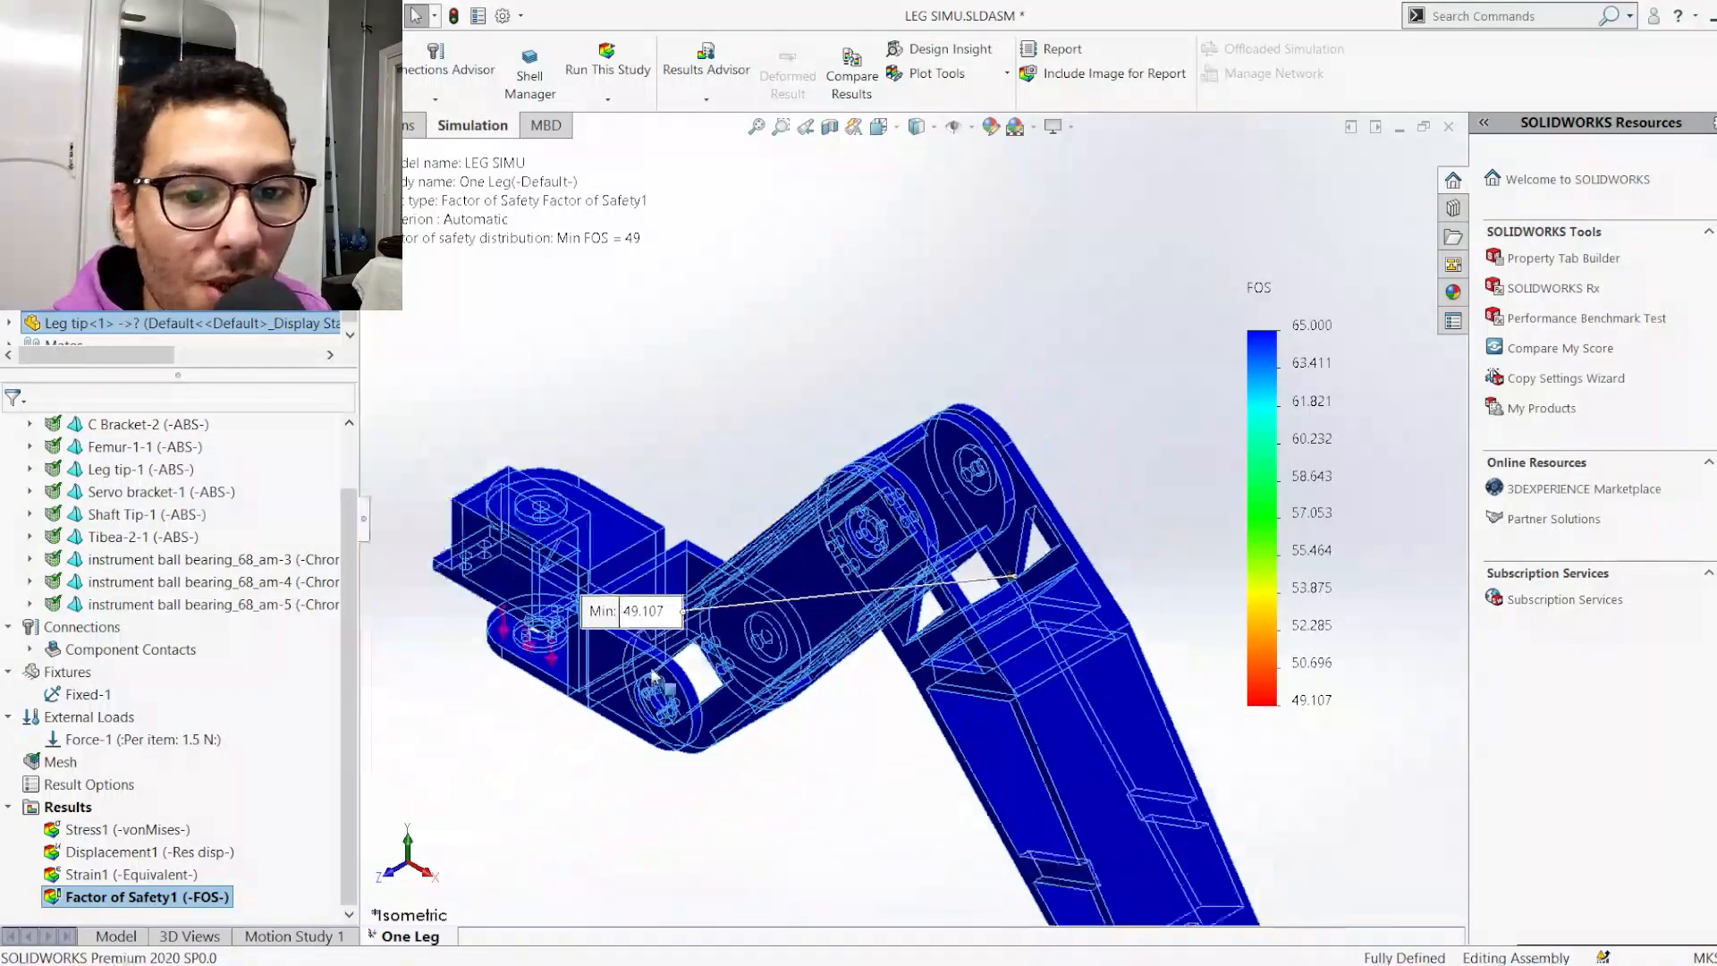
pyautogui.scroll(-2, 964, 585)
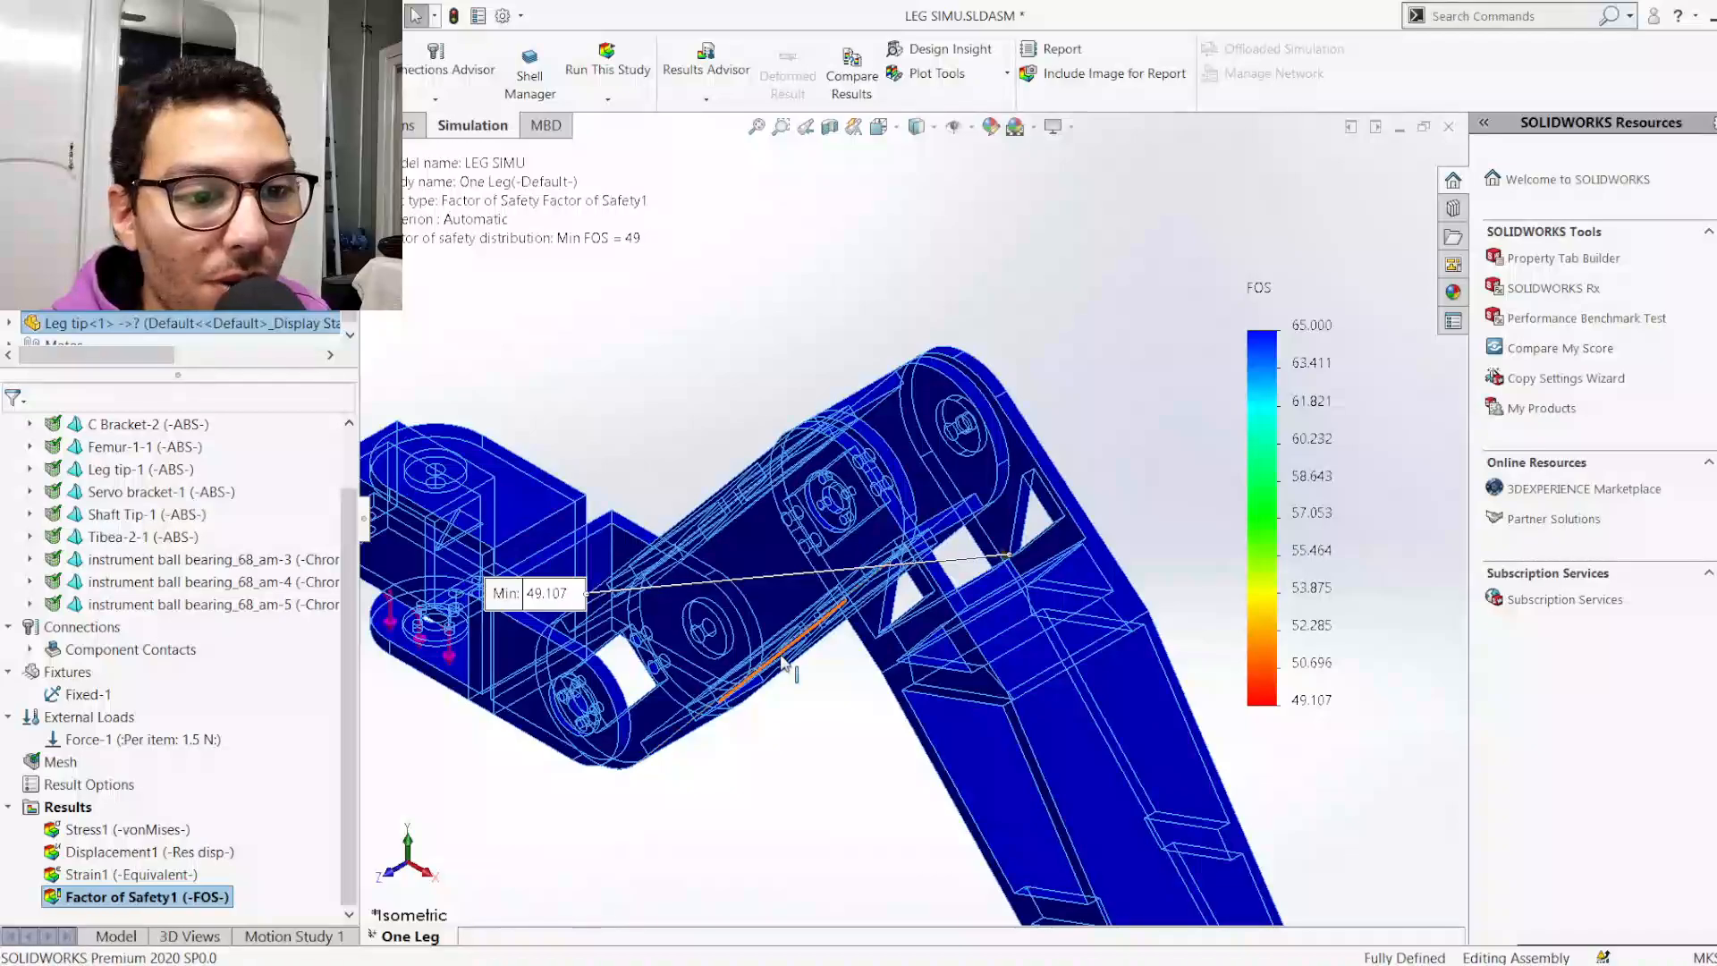
pyautogui.scroll(2, 785, 669)
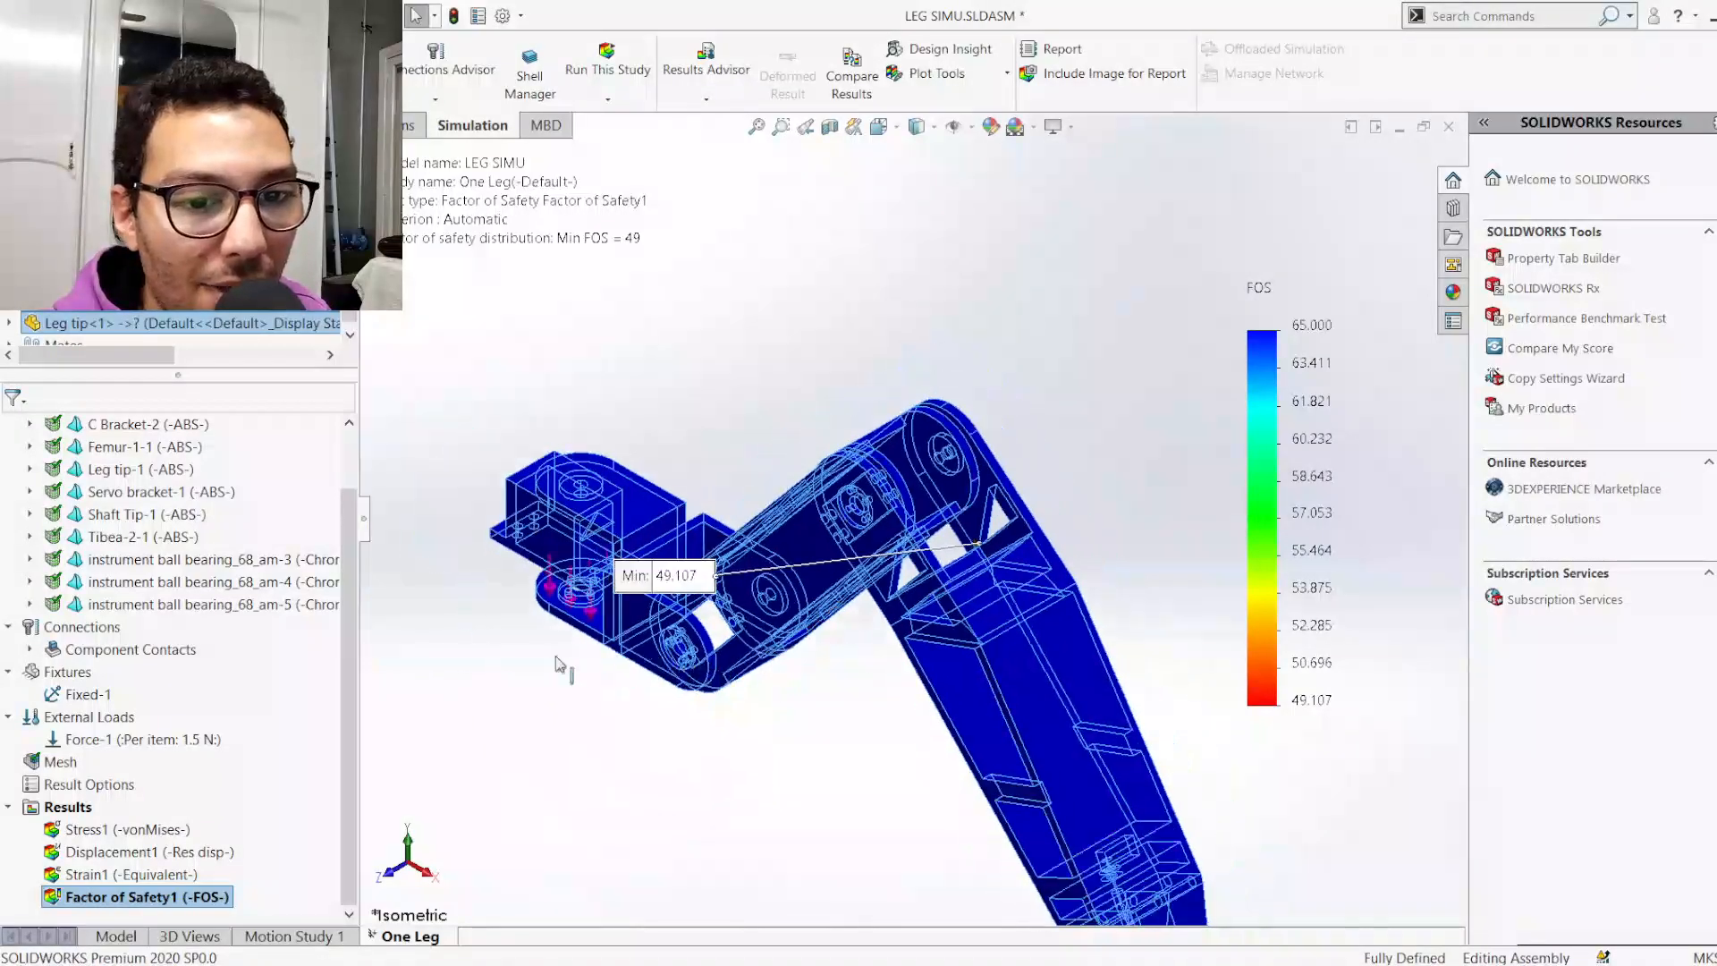
# Display the Displacement1 plot of the ABS leg and examine the maximum displacement at the loaded bracket end
pyautogui.doubleClick(112, 852)
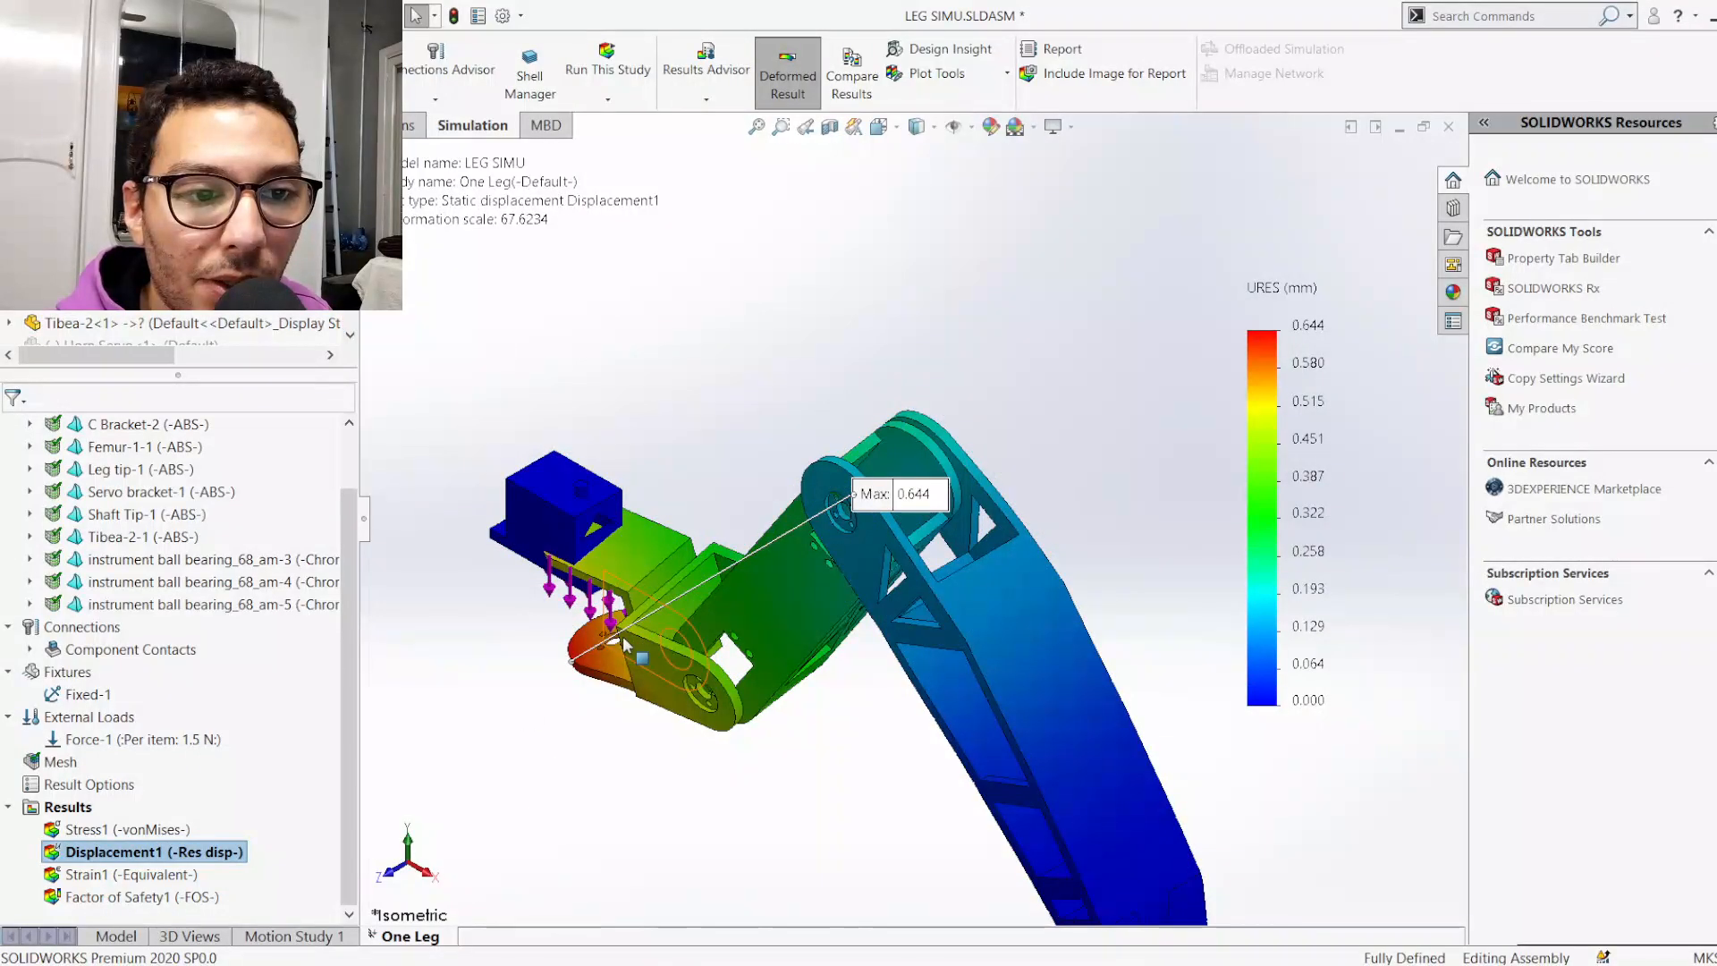
pyautogui.scroll(-3, 569, 667)
pyautogui.scroll(3, 569, 669)
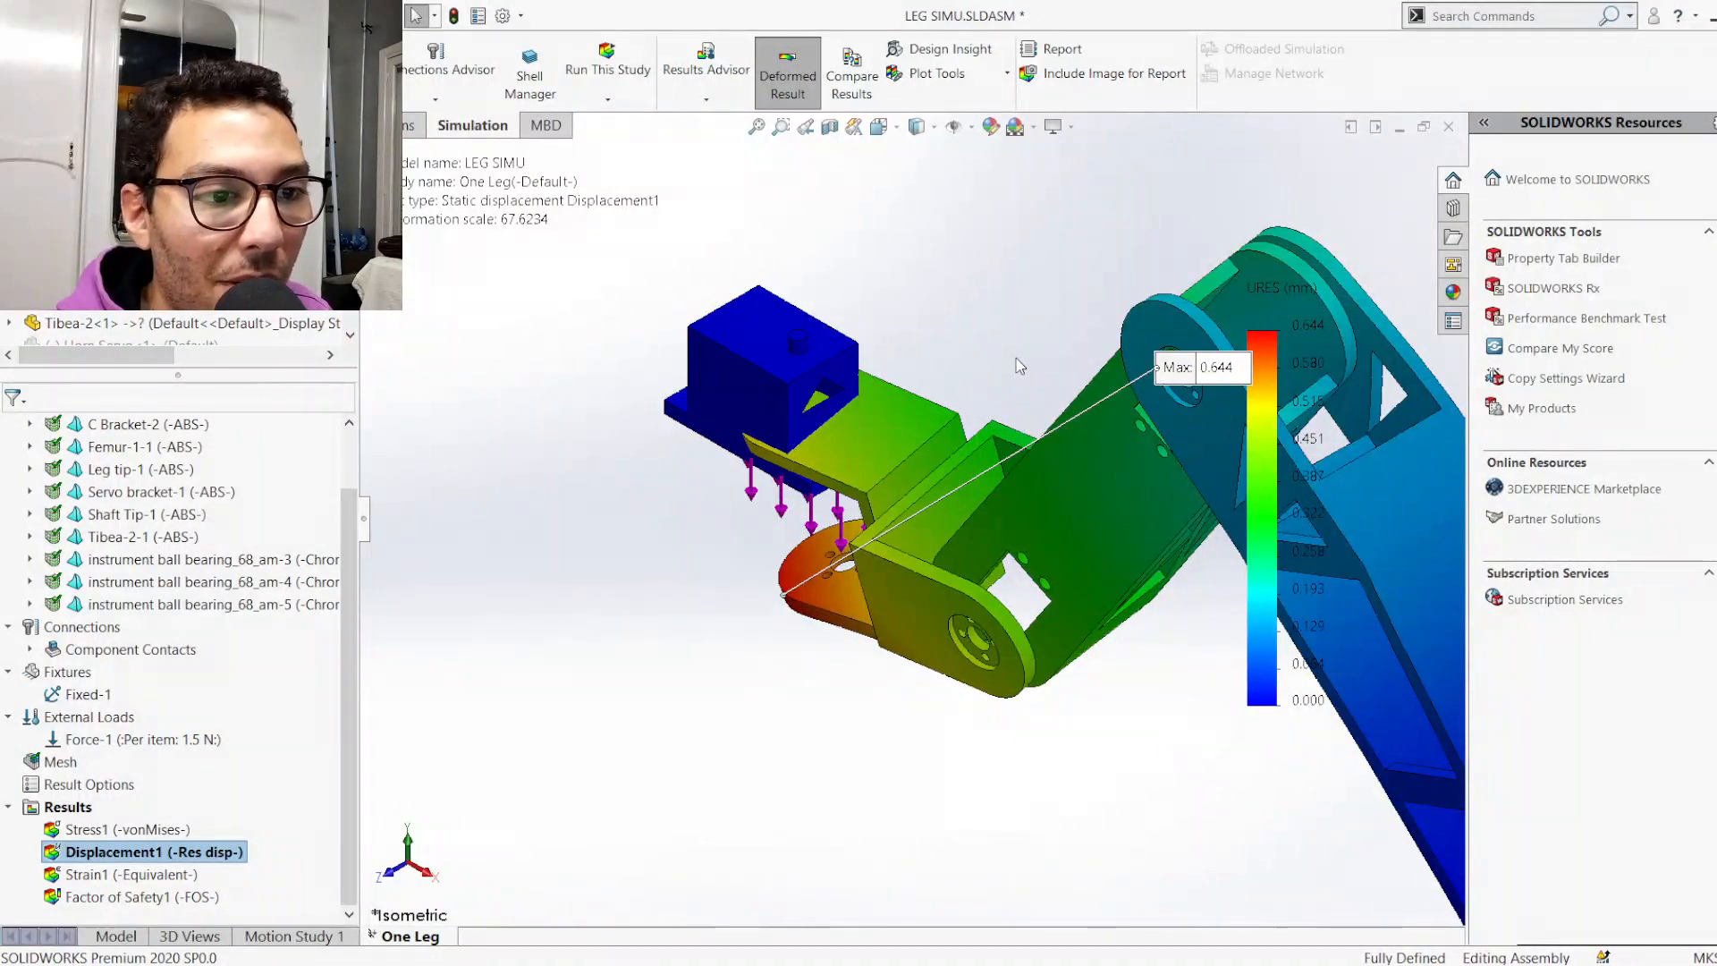
# Examine the displacement plot across the whole leg, from the loaded servo end to the fixed tip
pyautogui.scroll(3, 1019, 365)
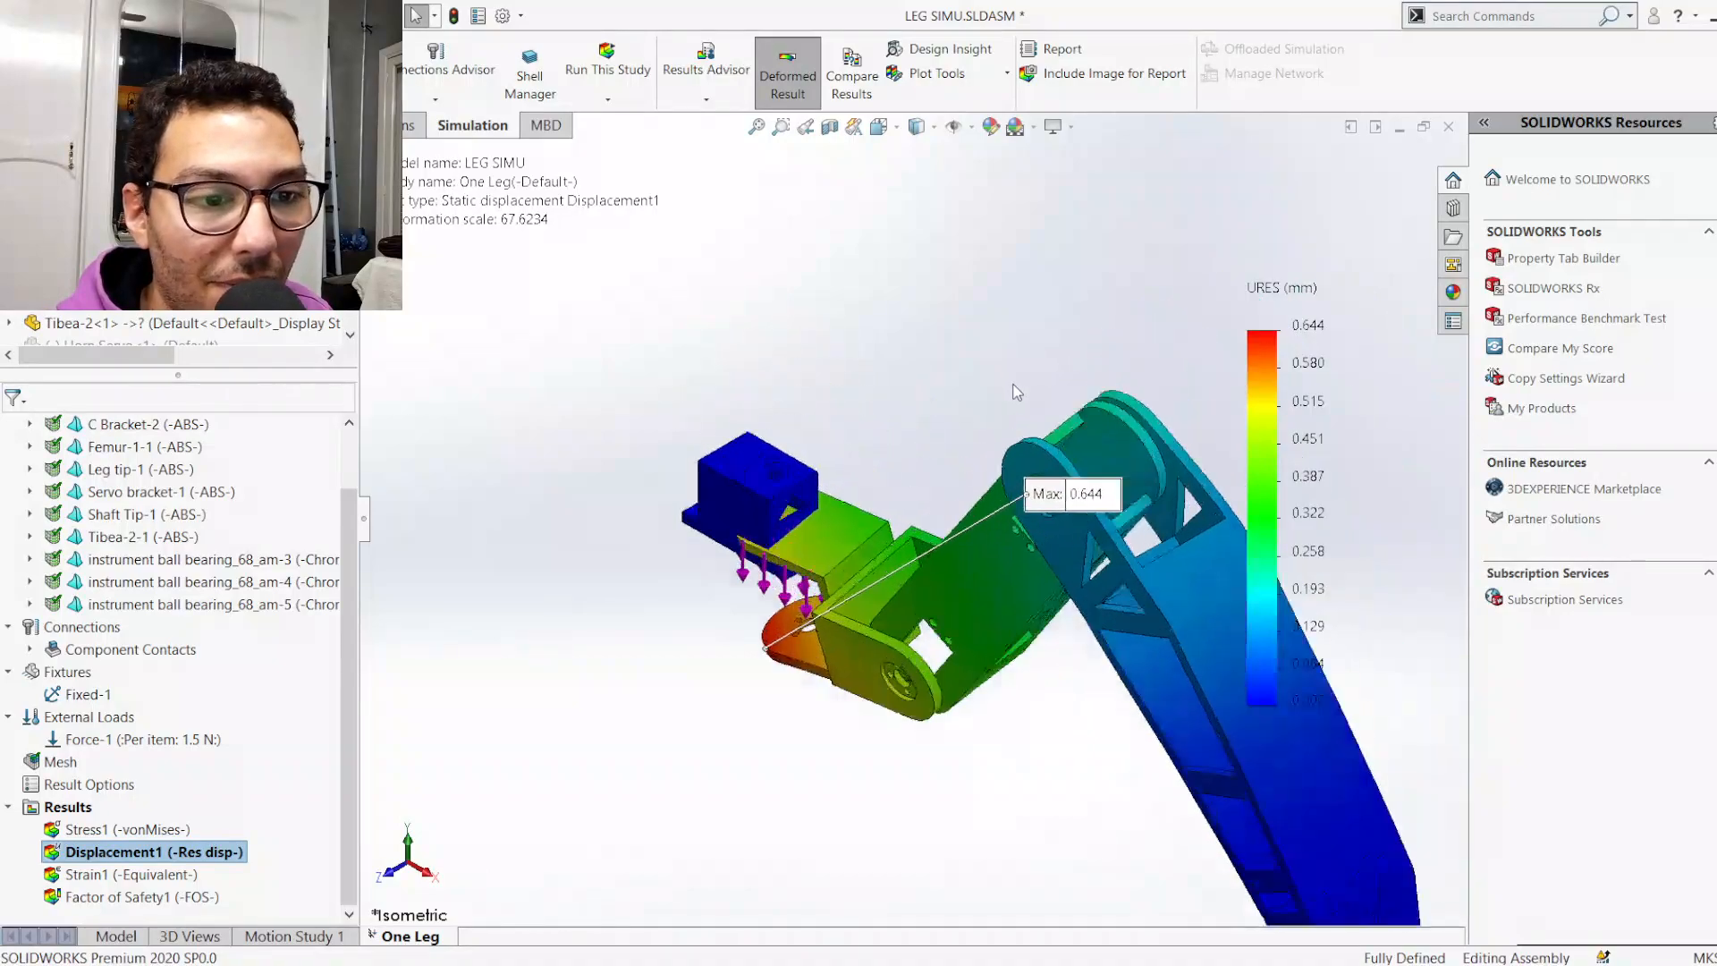
pyautogui.scroll(2, 1017, 392)
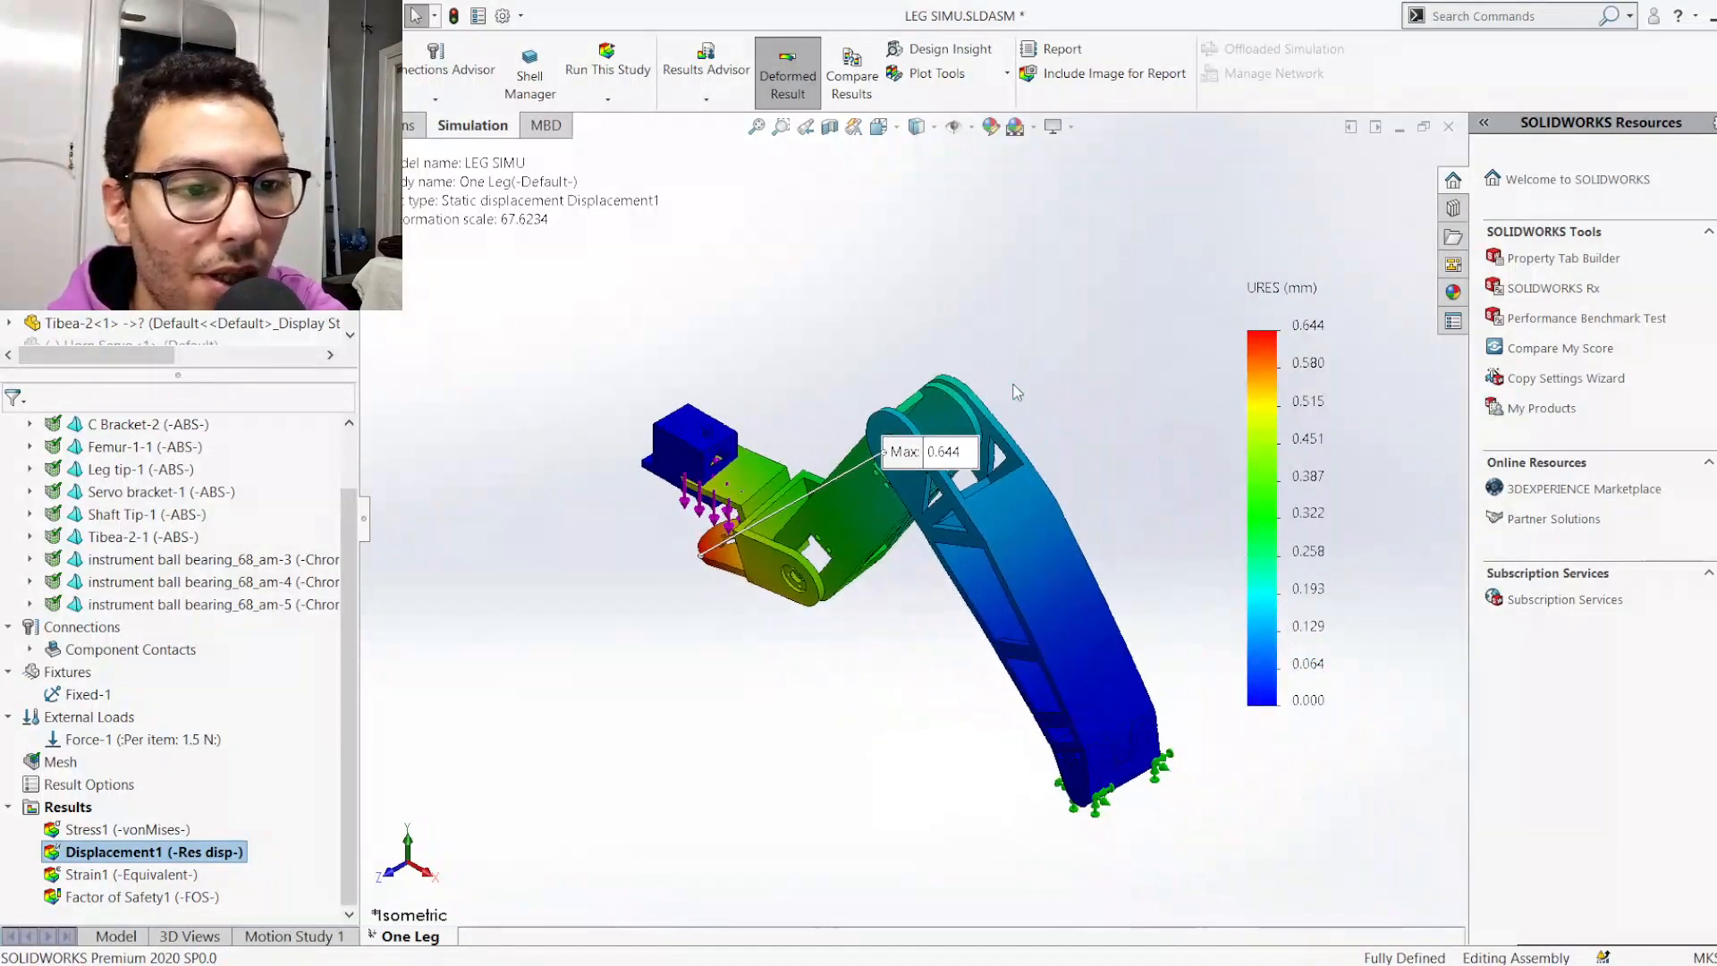
pyautogui.scroll(-2, 854, 434)
pyautogui.scroll(-2, 841, 470)
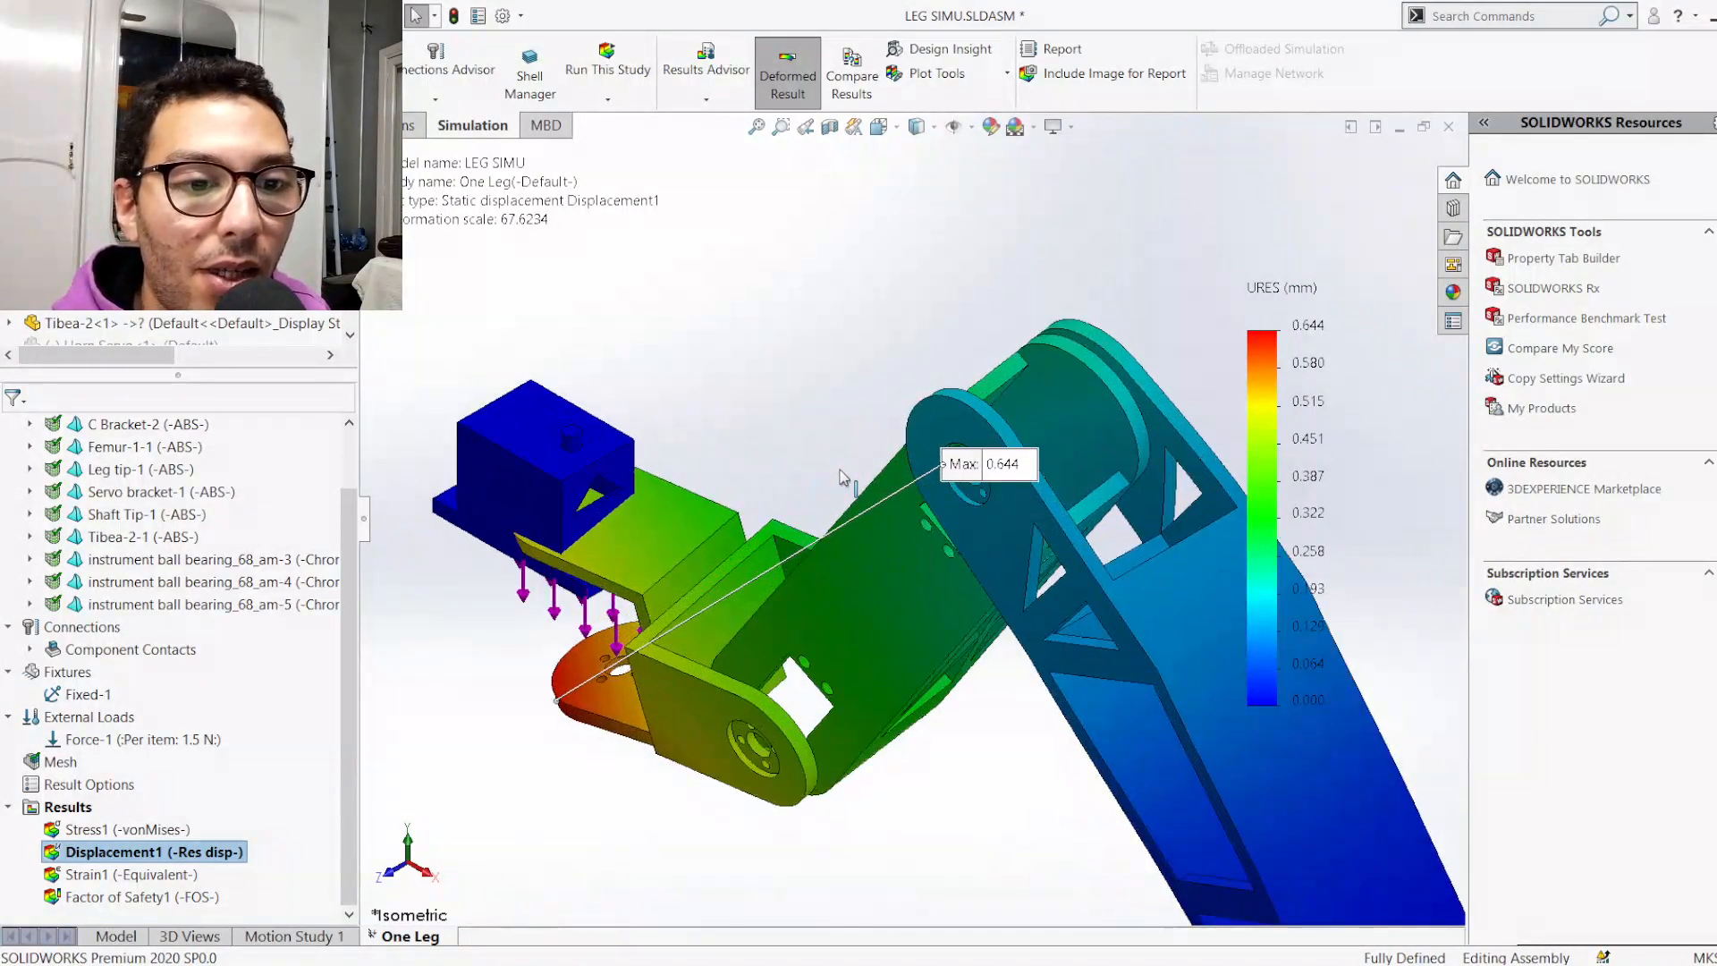
pyautogui.scroll(3, 842, 471)
pyautogui.scroll(-2, 1000, 748)
pyautogui.scroll(2, 1002, 757)
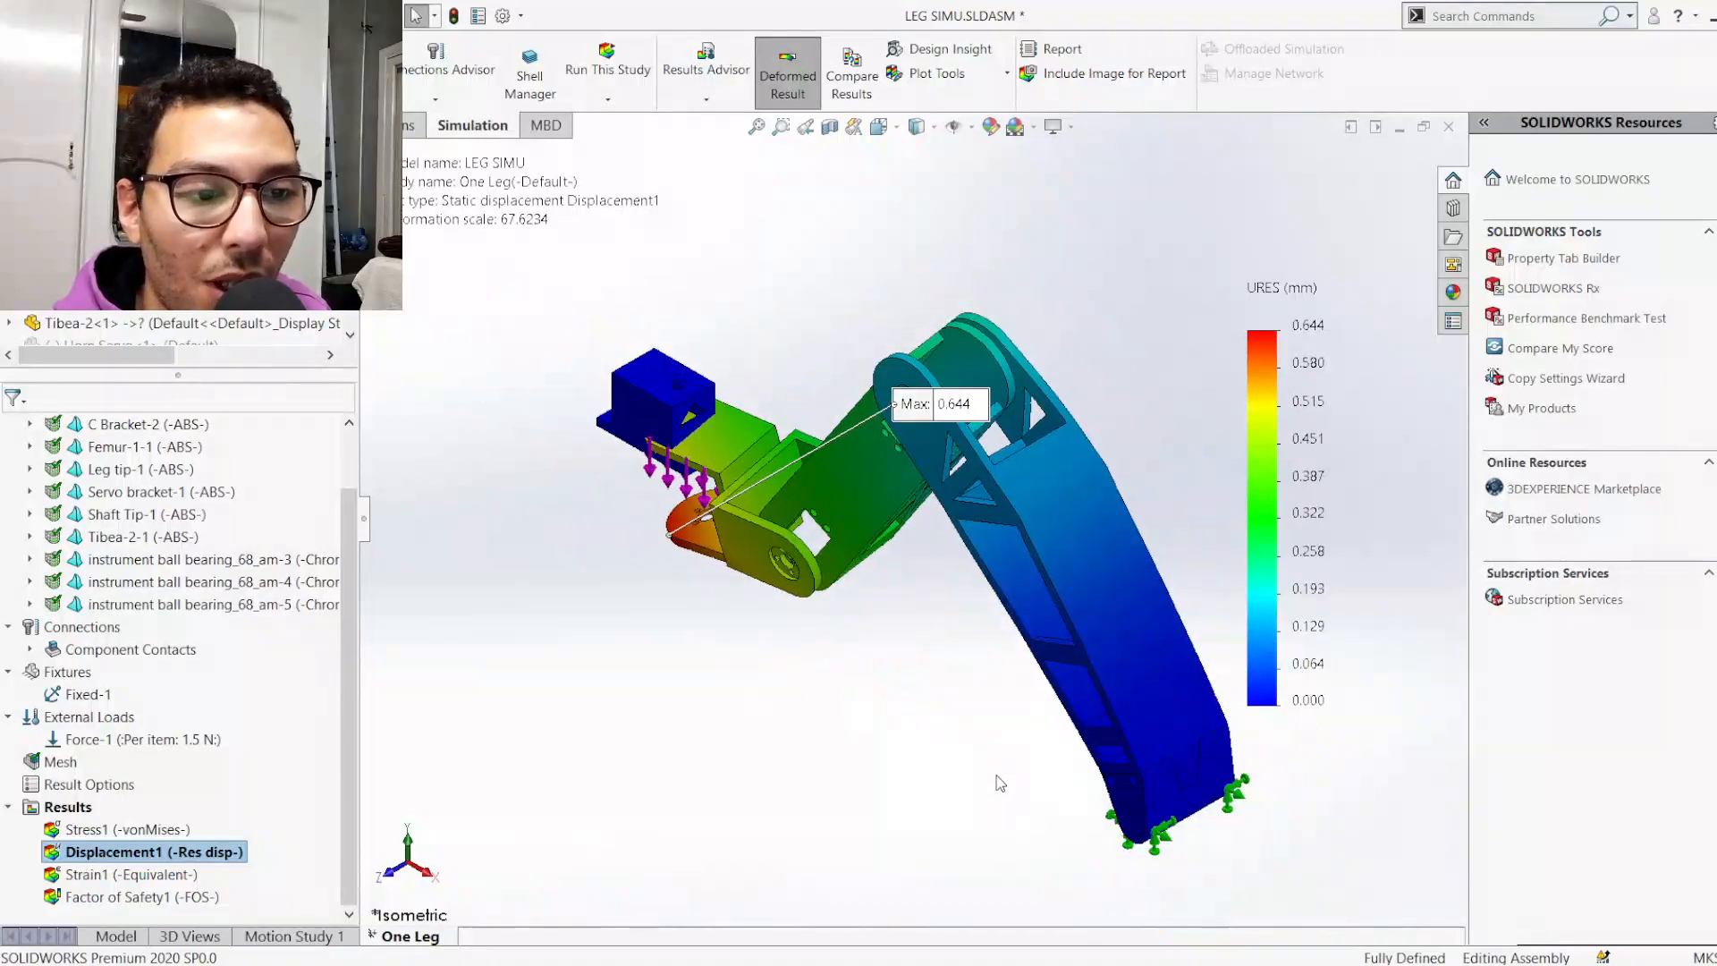
pyautogui.scroll(-1, 991, 792)
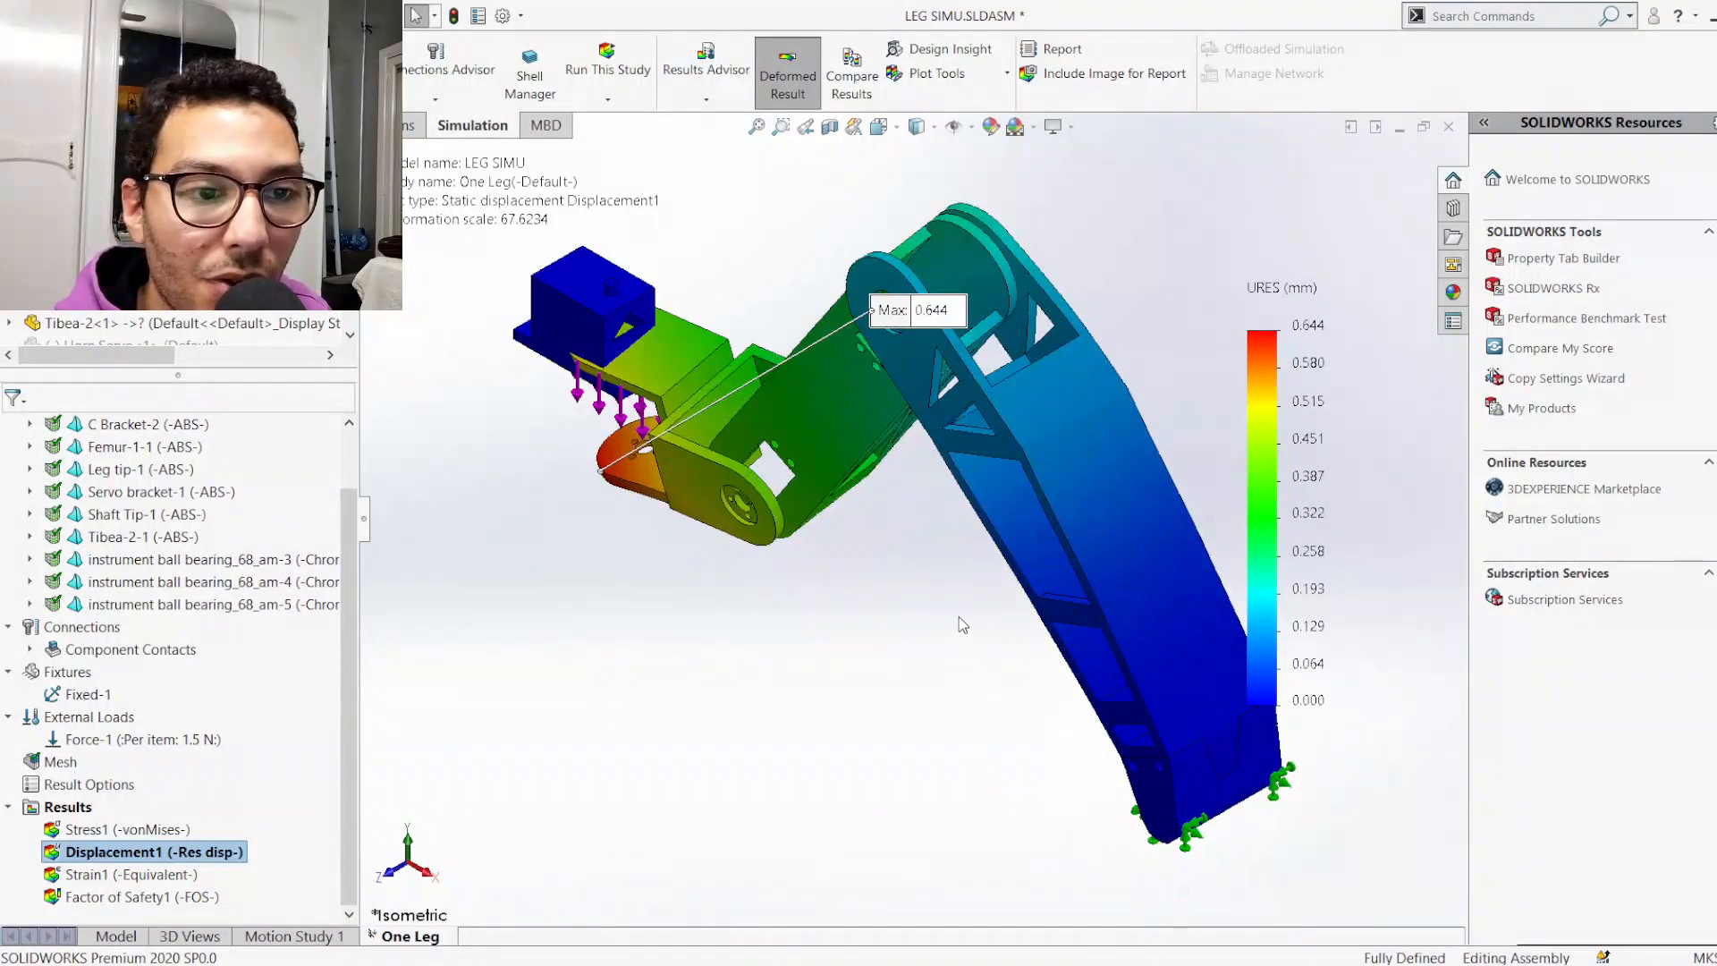
pyautogui.scroll(1, 930, 535)
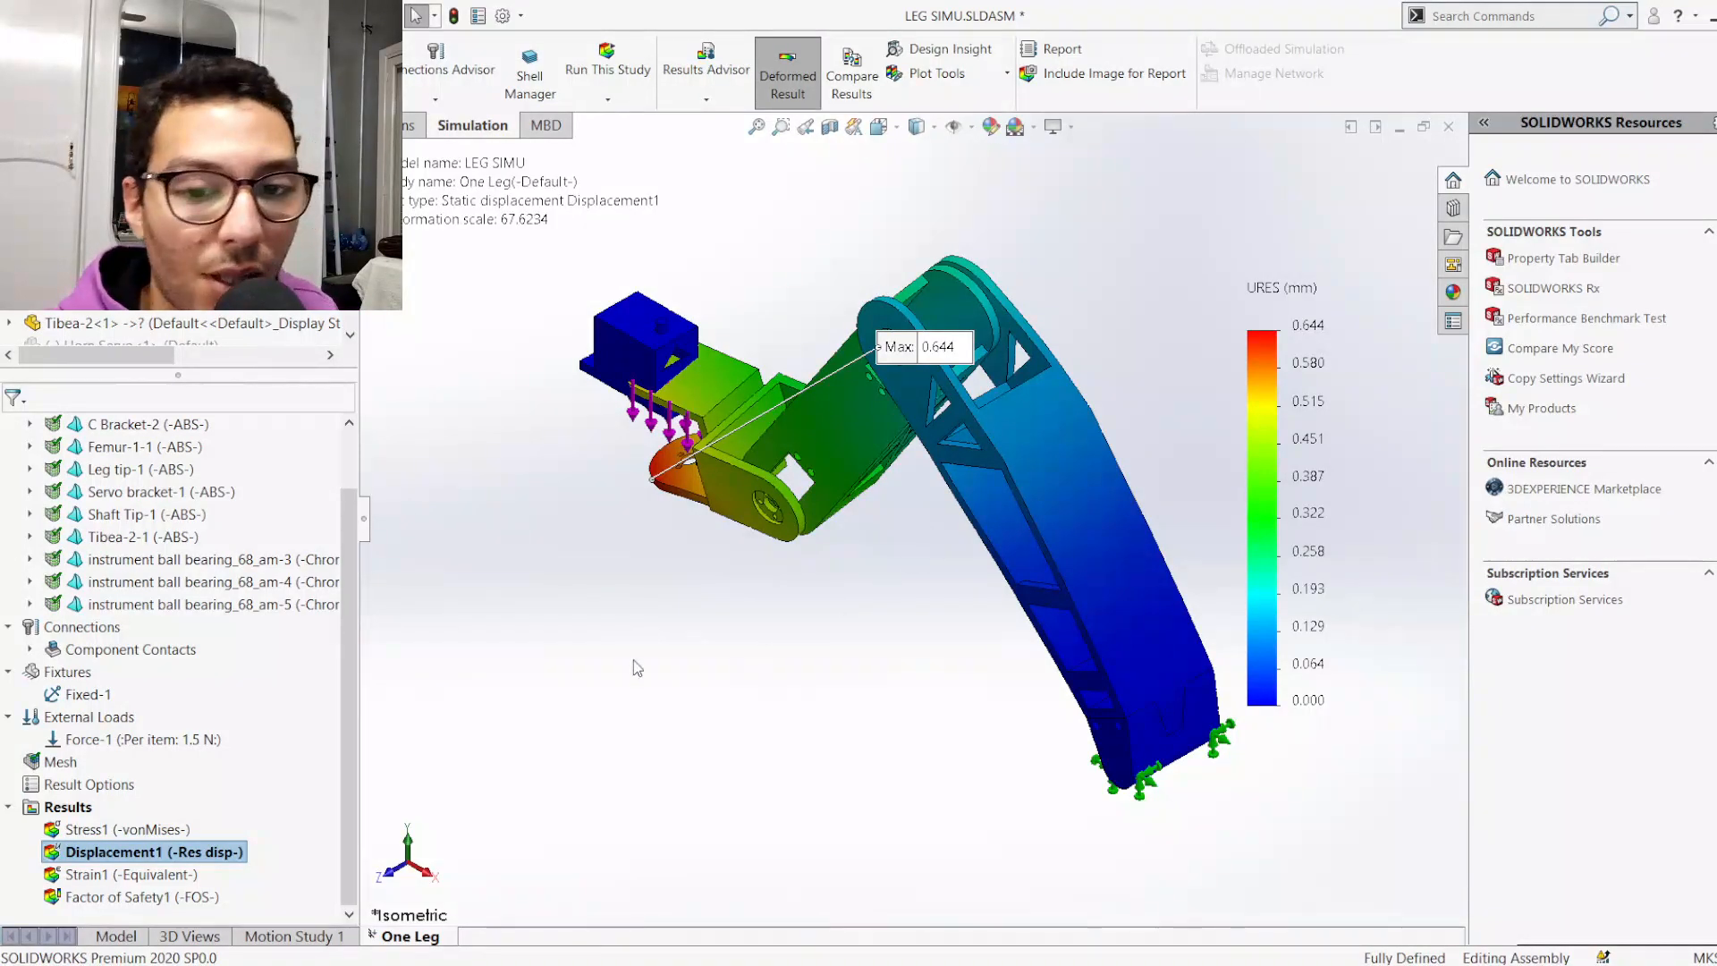
# Collapse the Results, Parts, Connections, Fixtures and External Loads folders of the One Leg study
pyautogui.click(9, 808)
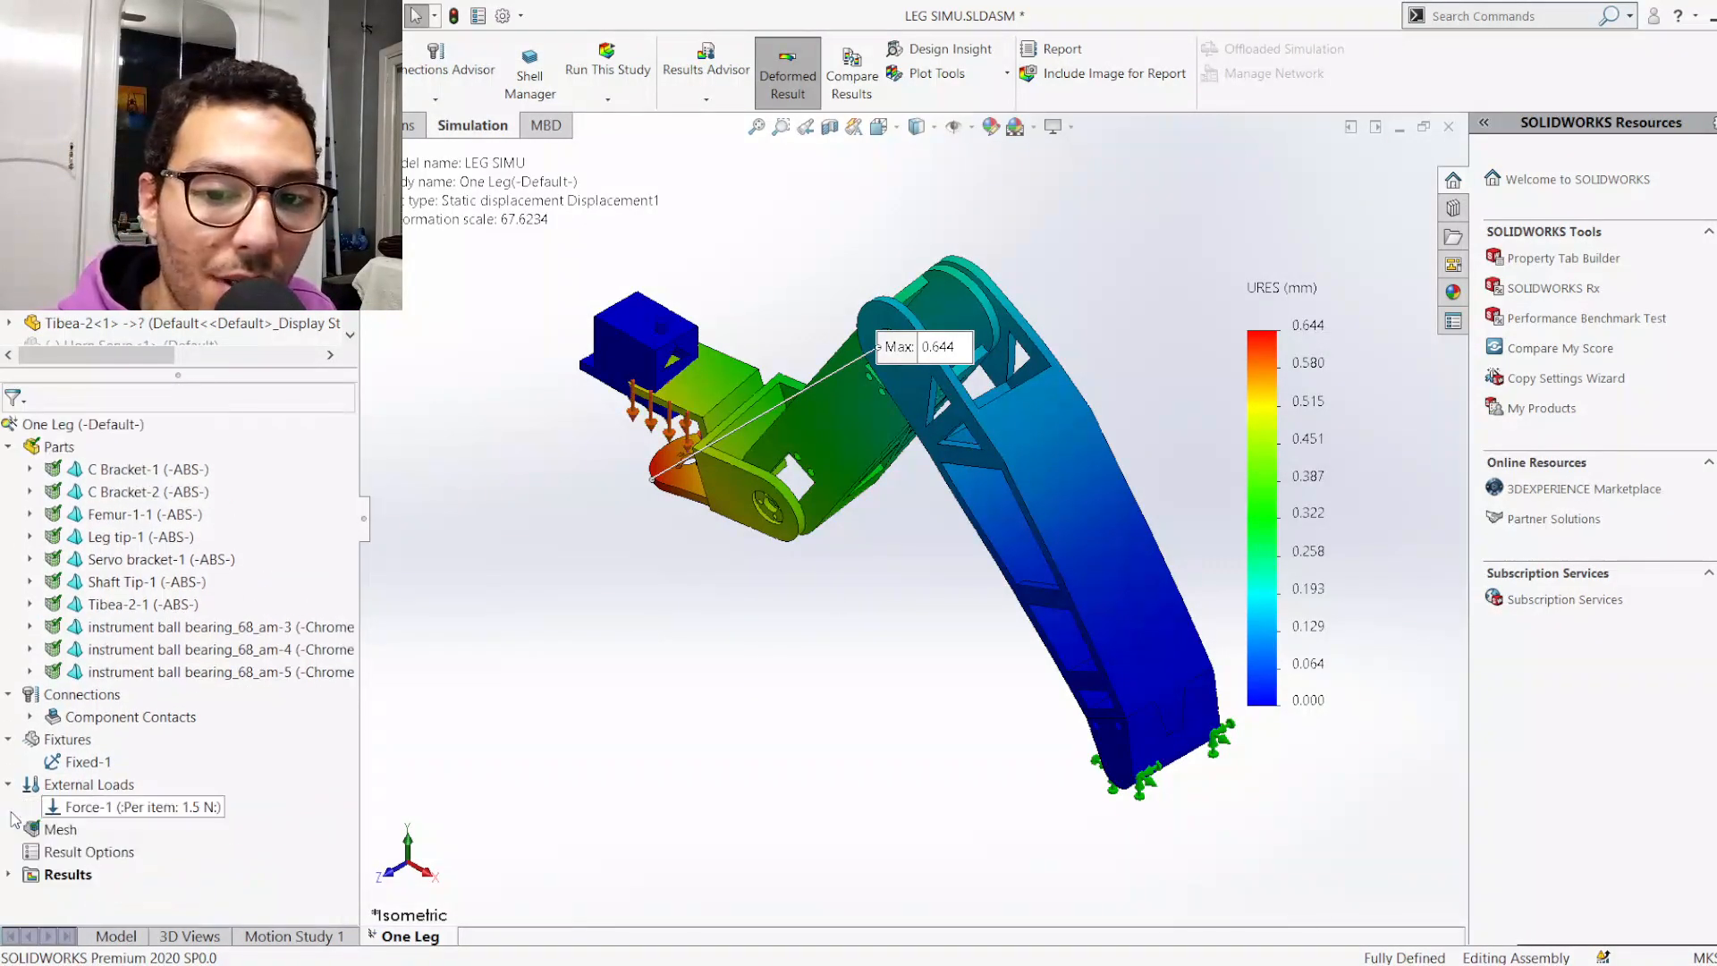
pyautogui.click(10, 447)
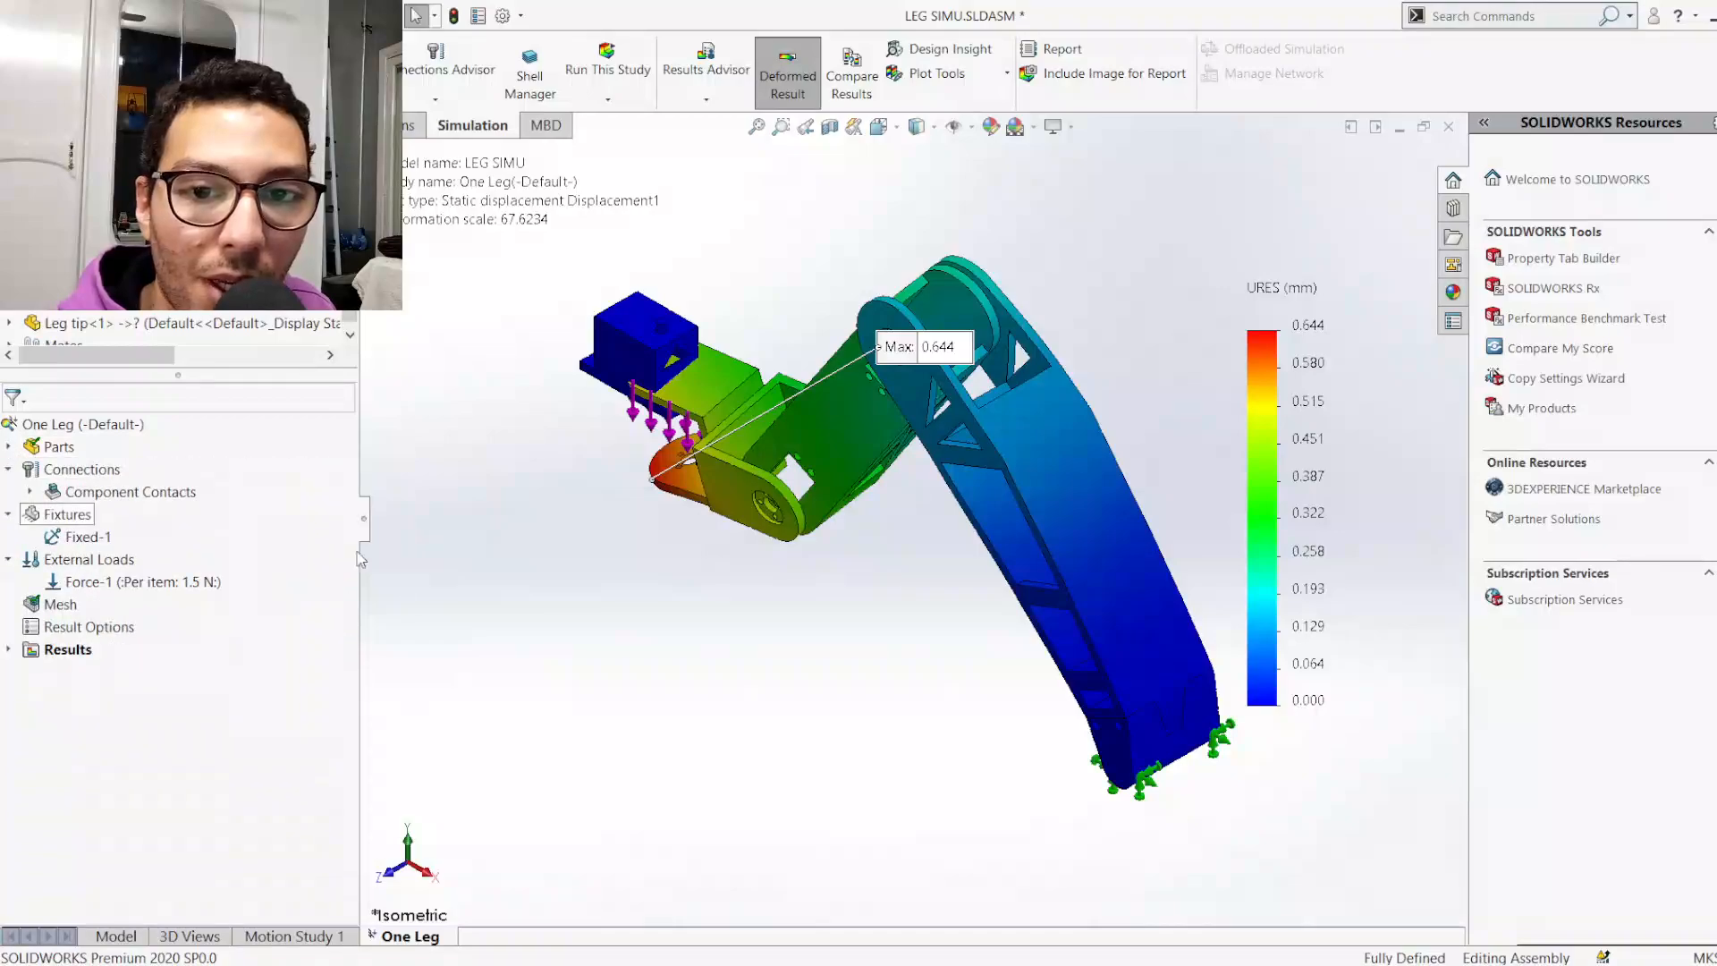
pyautogui.click(9, 470)
pyautogui.click(9, 492)
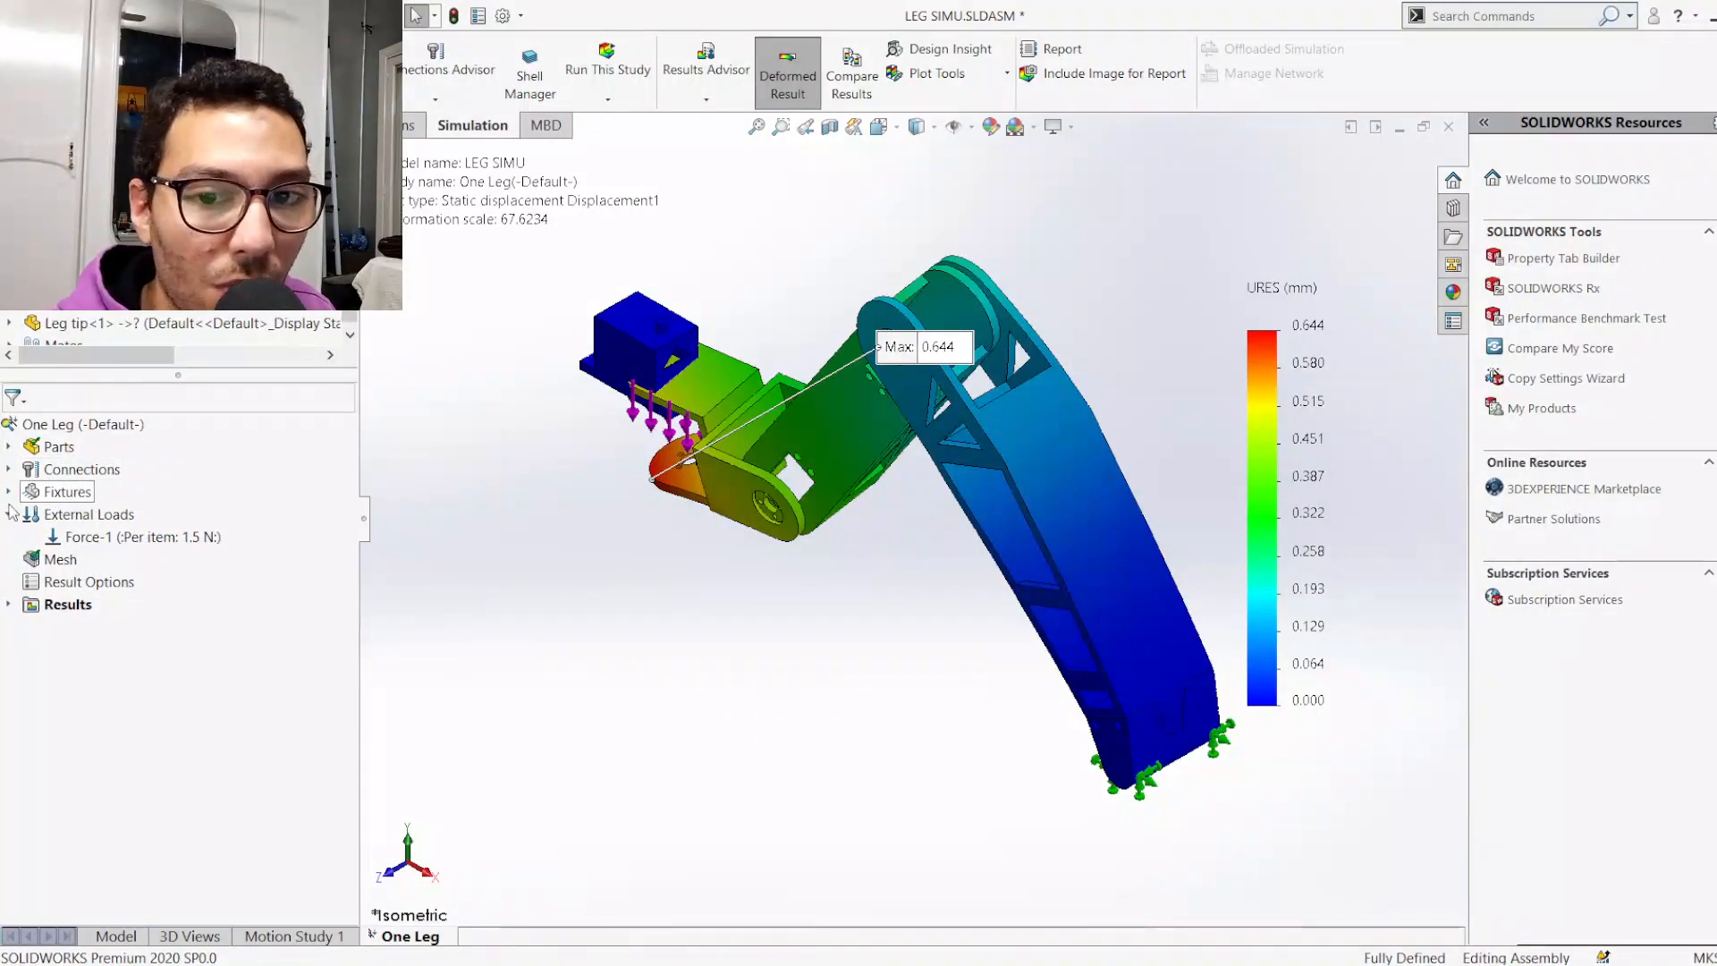
pyautogui.click(8, 516)
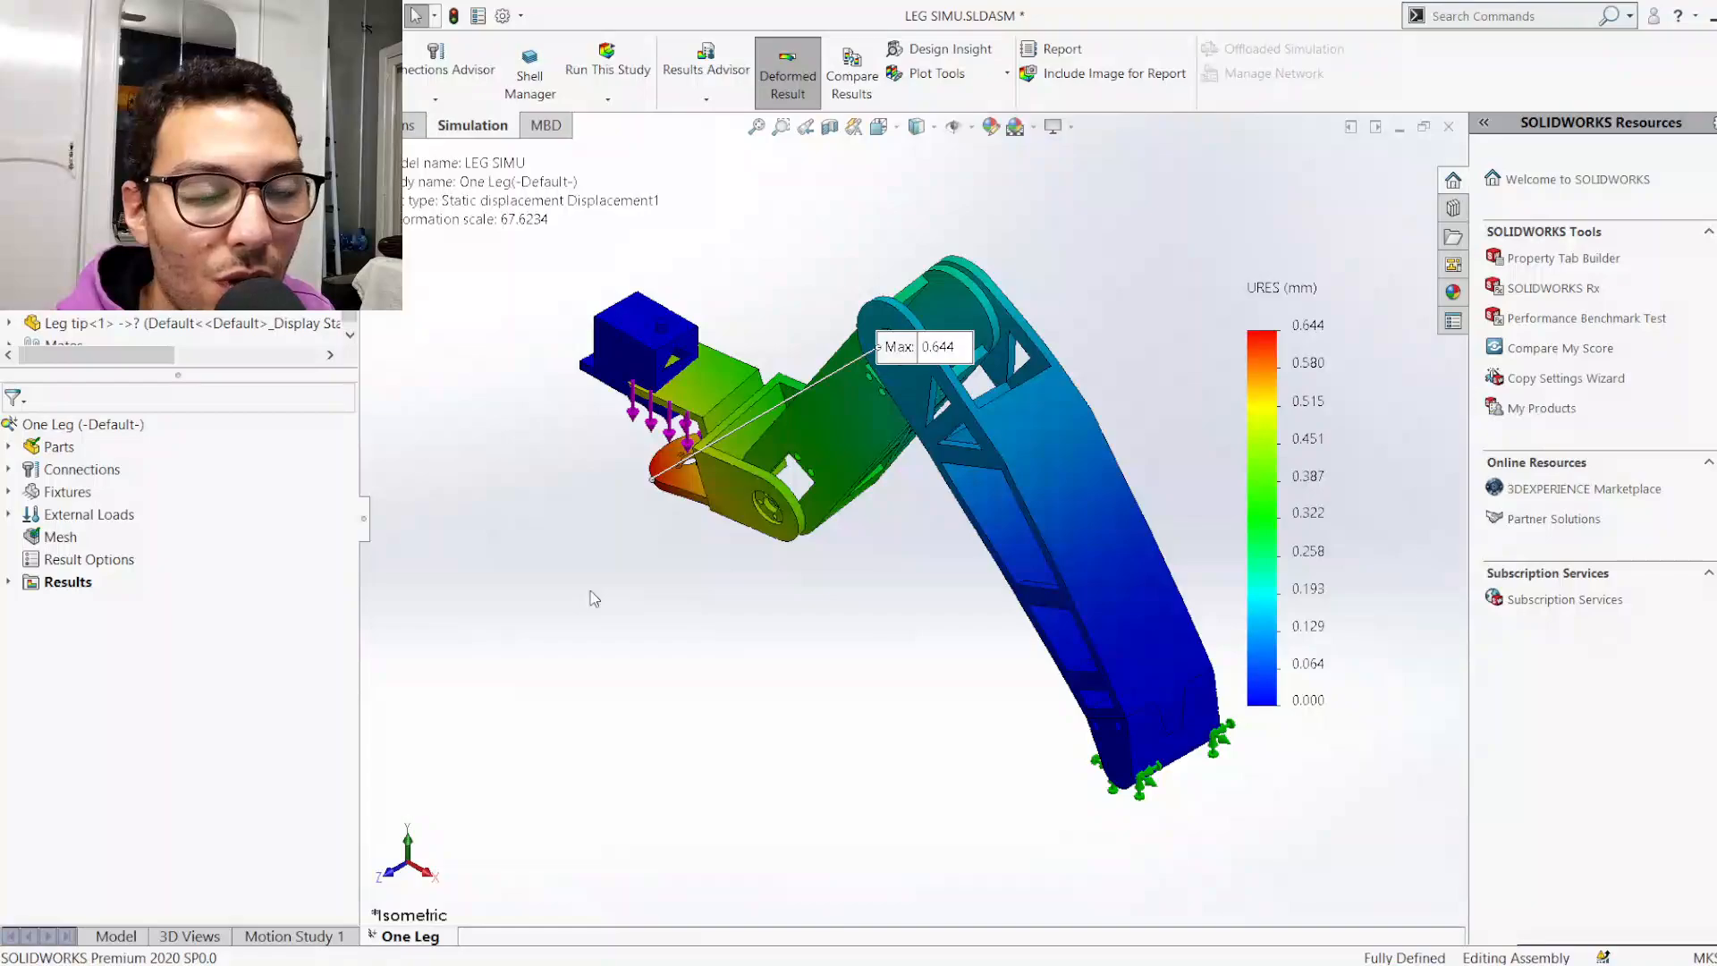
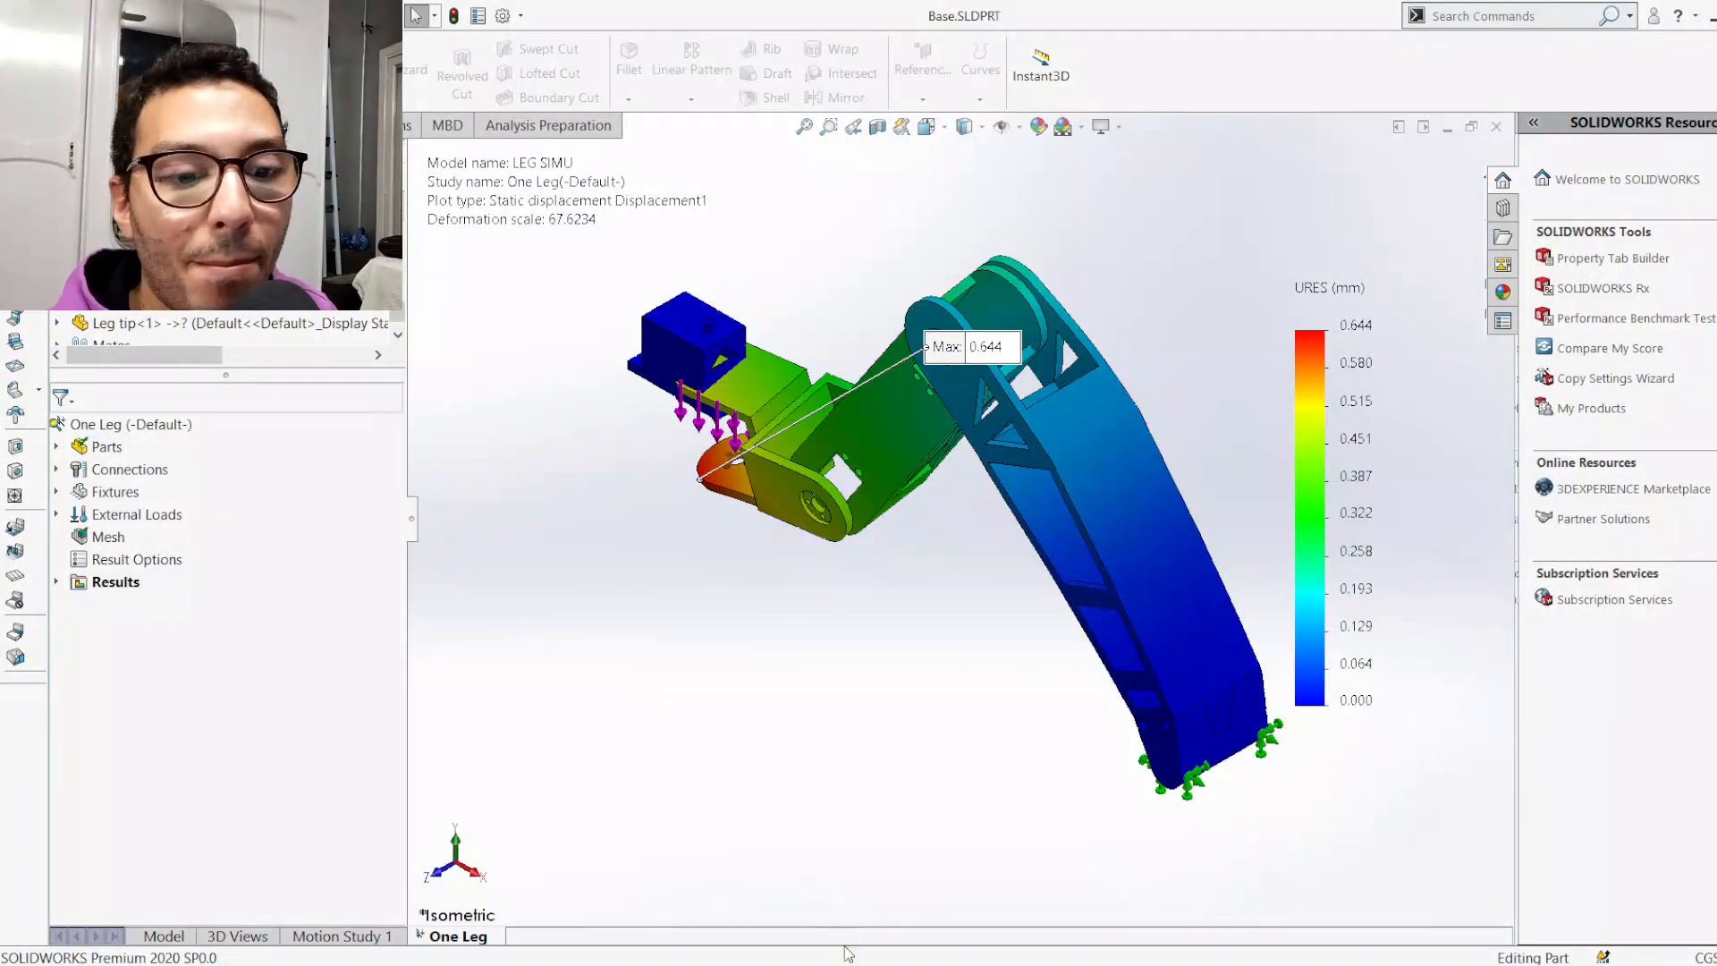
# Switch to the Base part and orient the view straight onto the plate's large flat face
pyautogui.hotkey('ctrl', 'Tab')
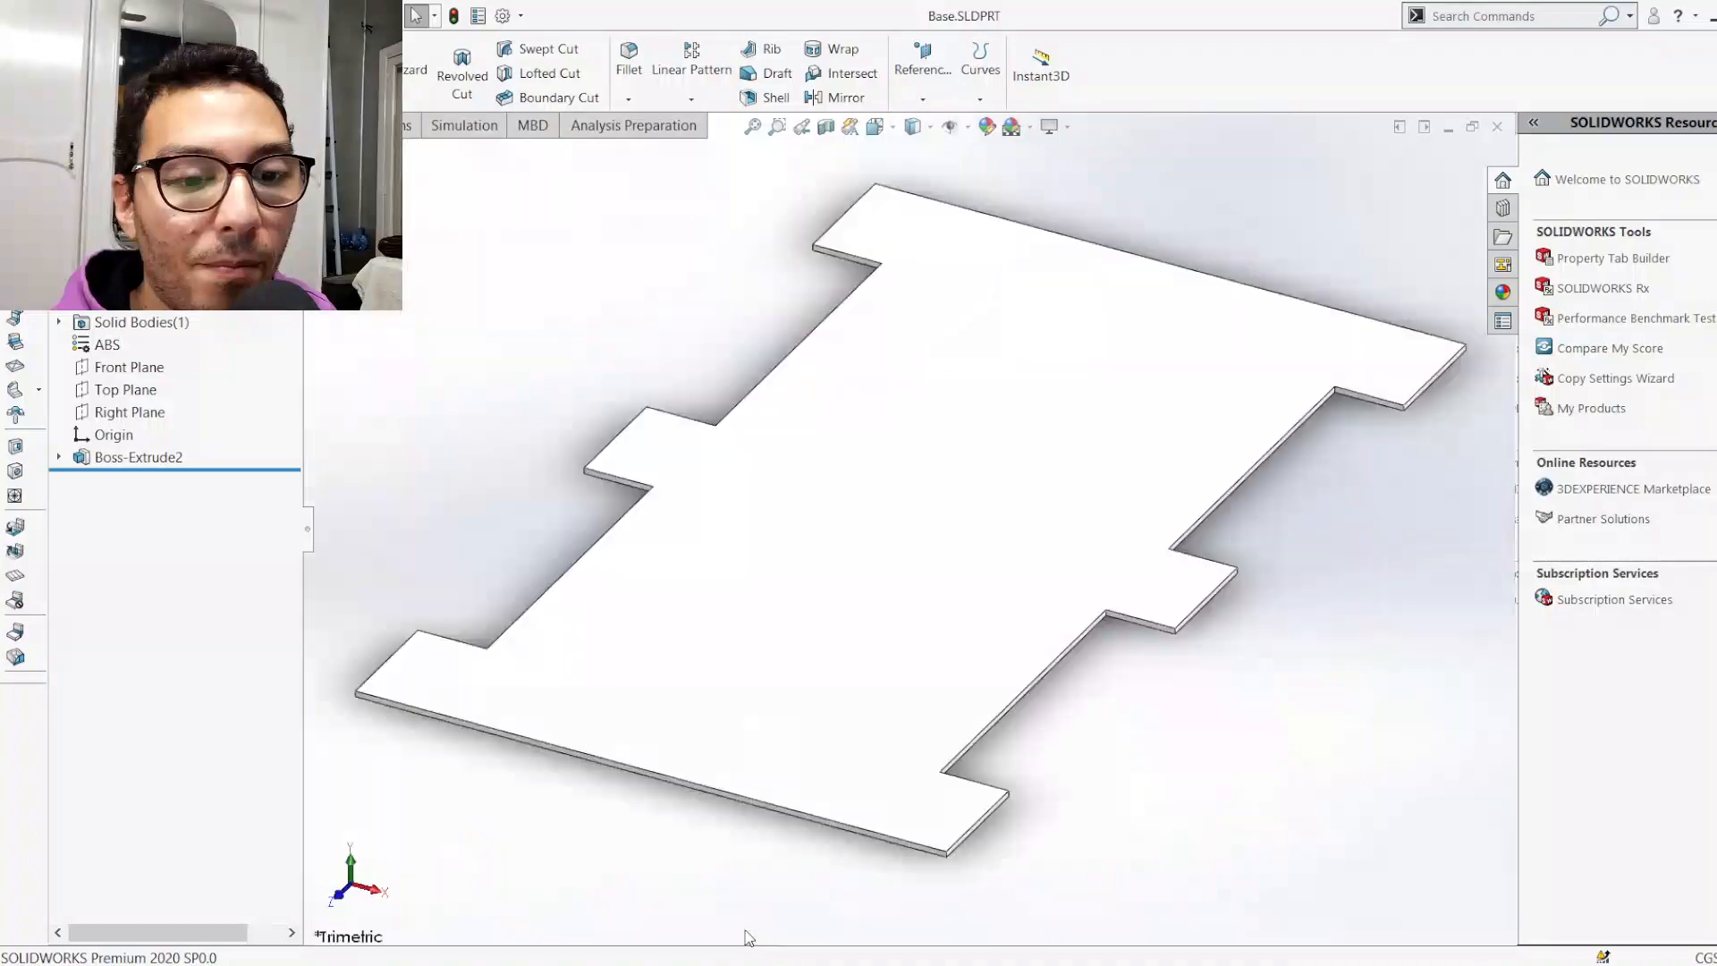
pyautogui.moveTo(749, 937)
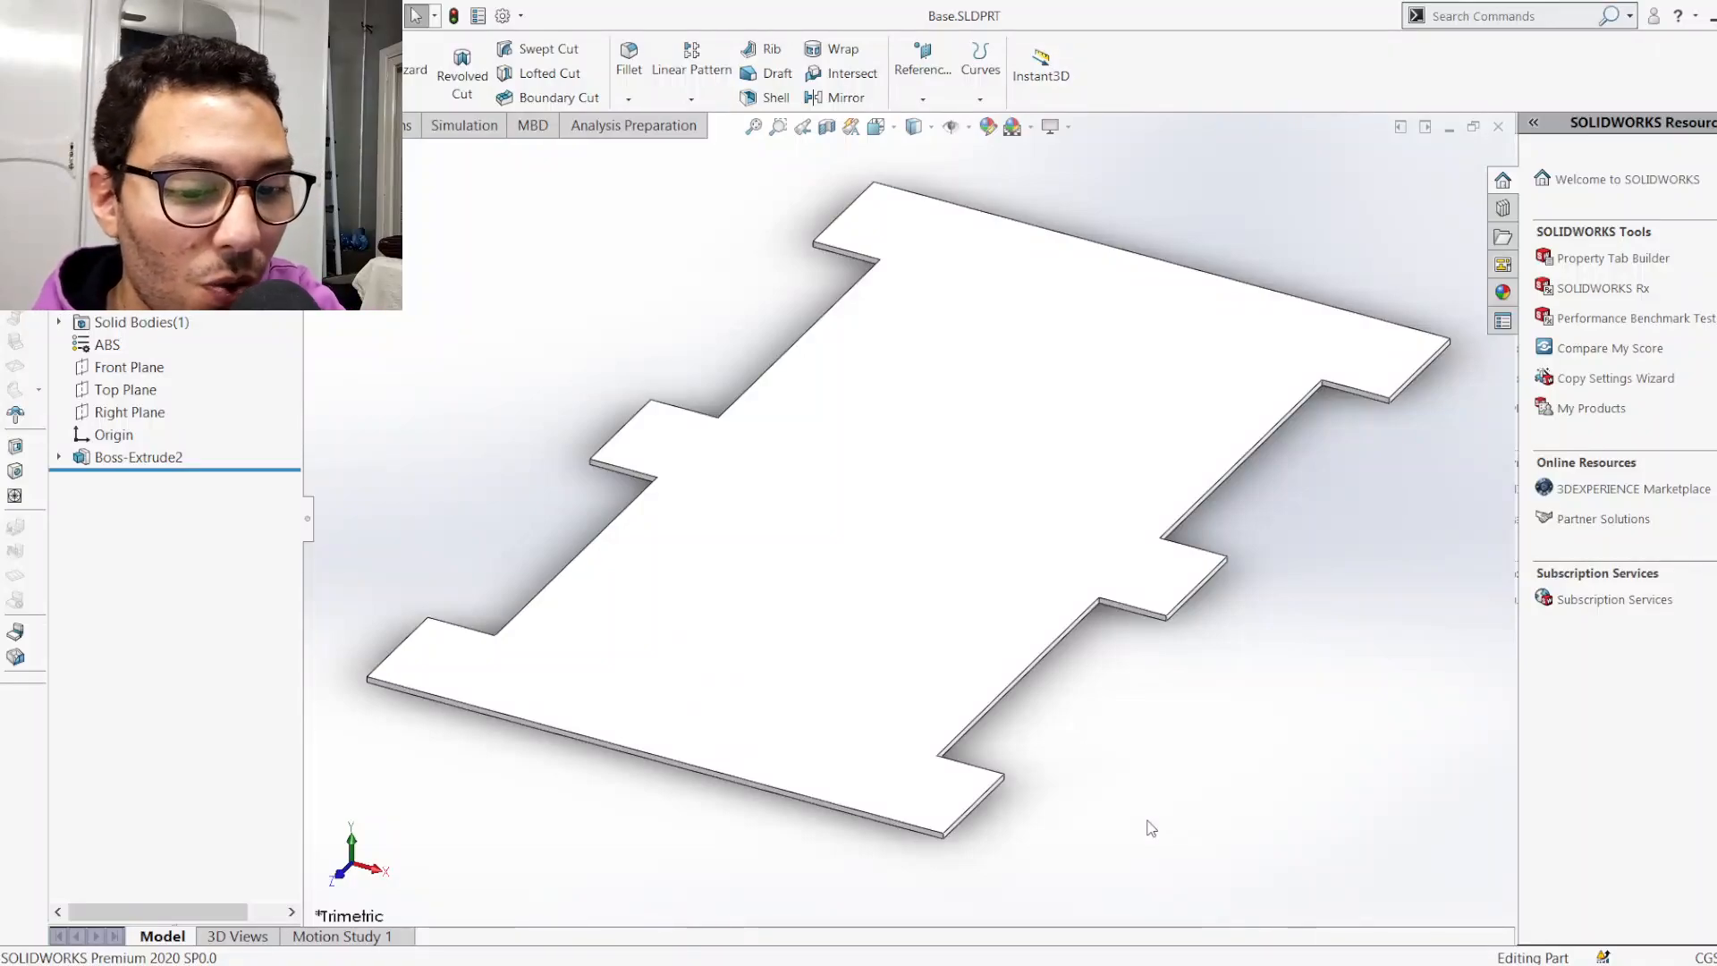
pyautogui.hotkey('ctrl', '7')
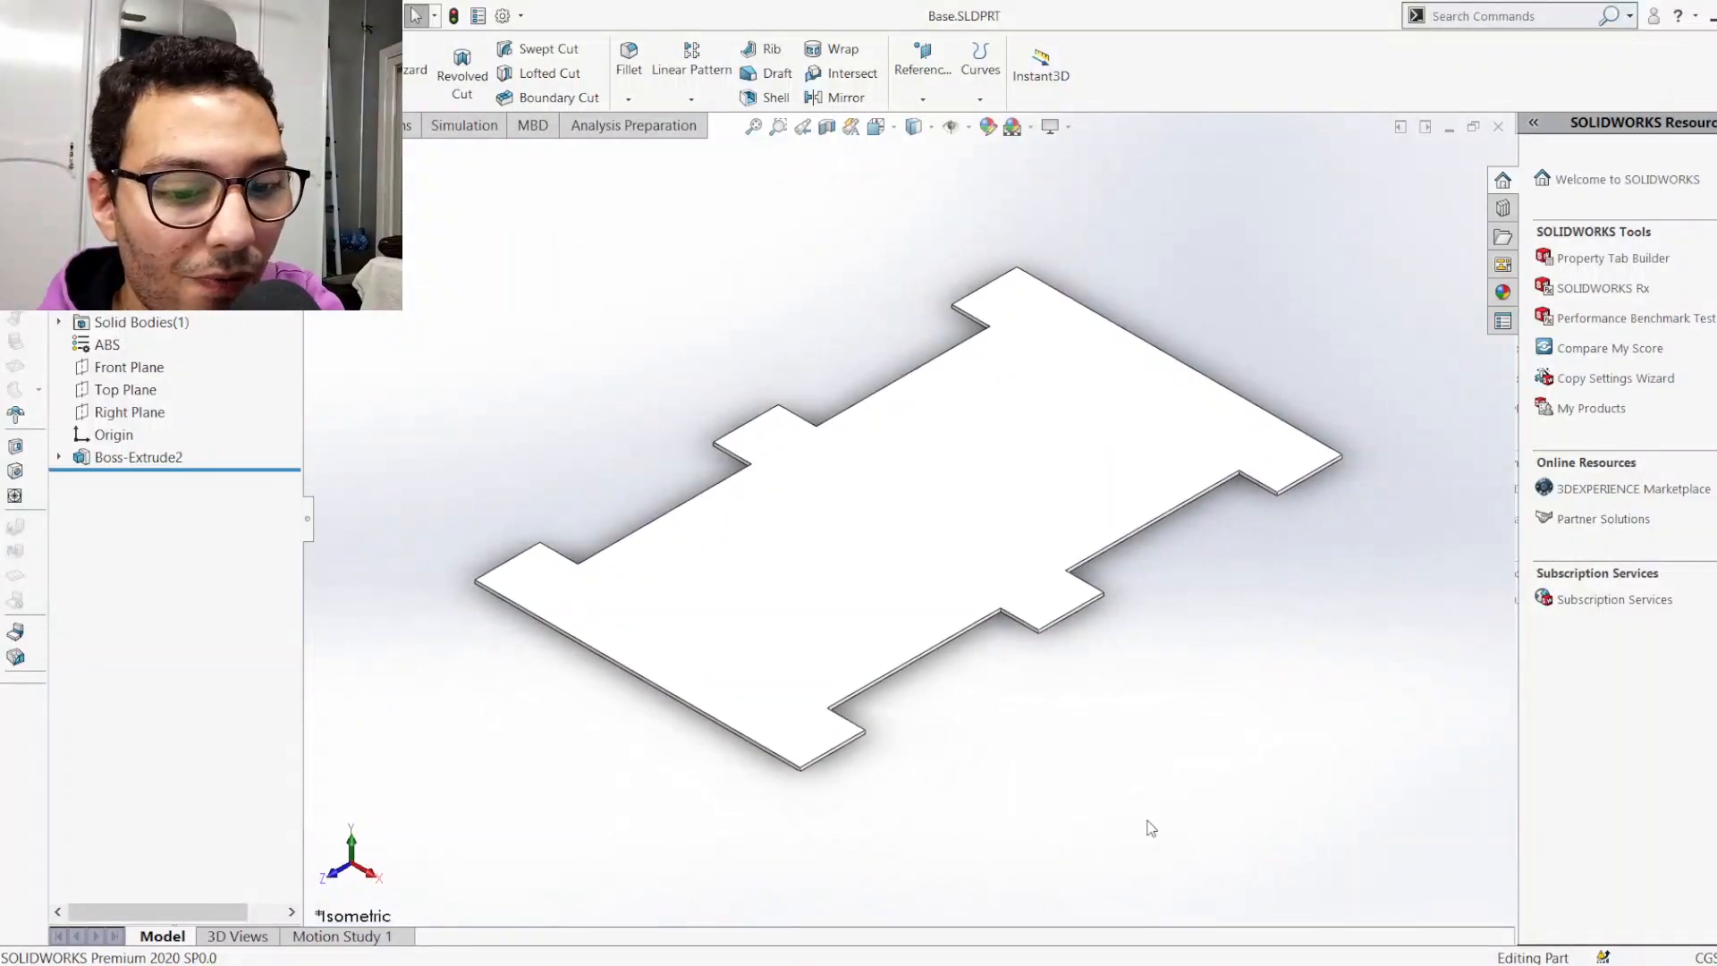
pyautogui.hotkey('ctrl', '1')
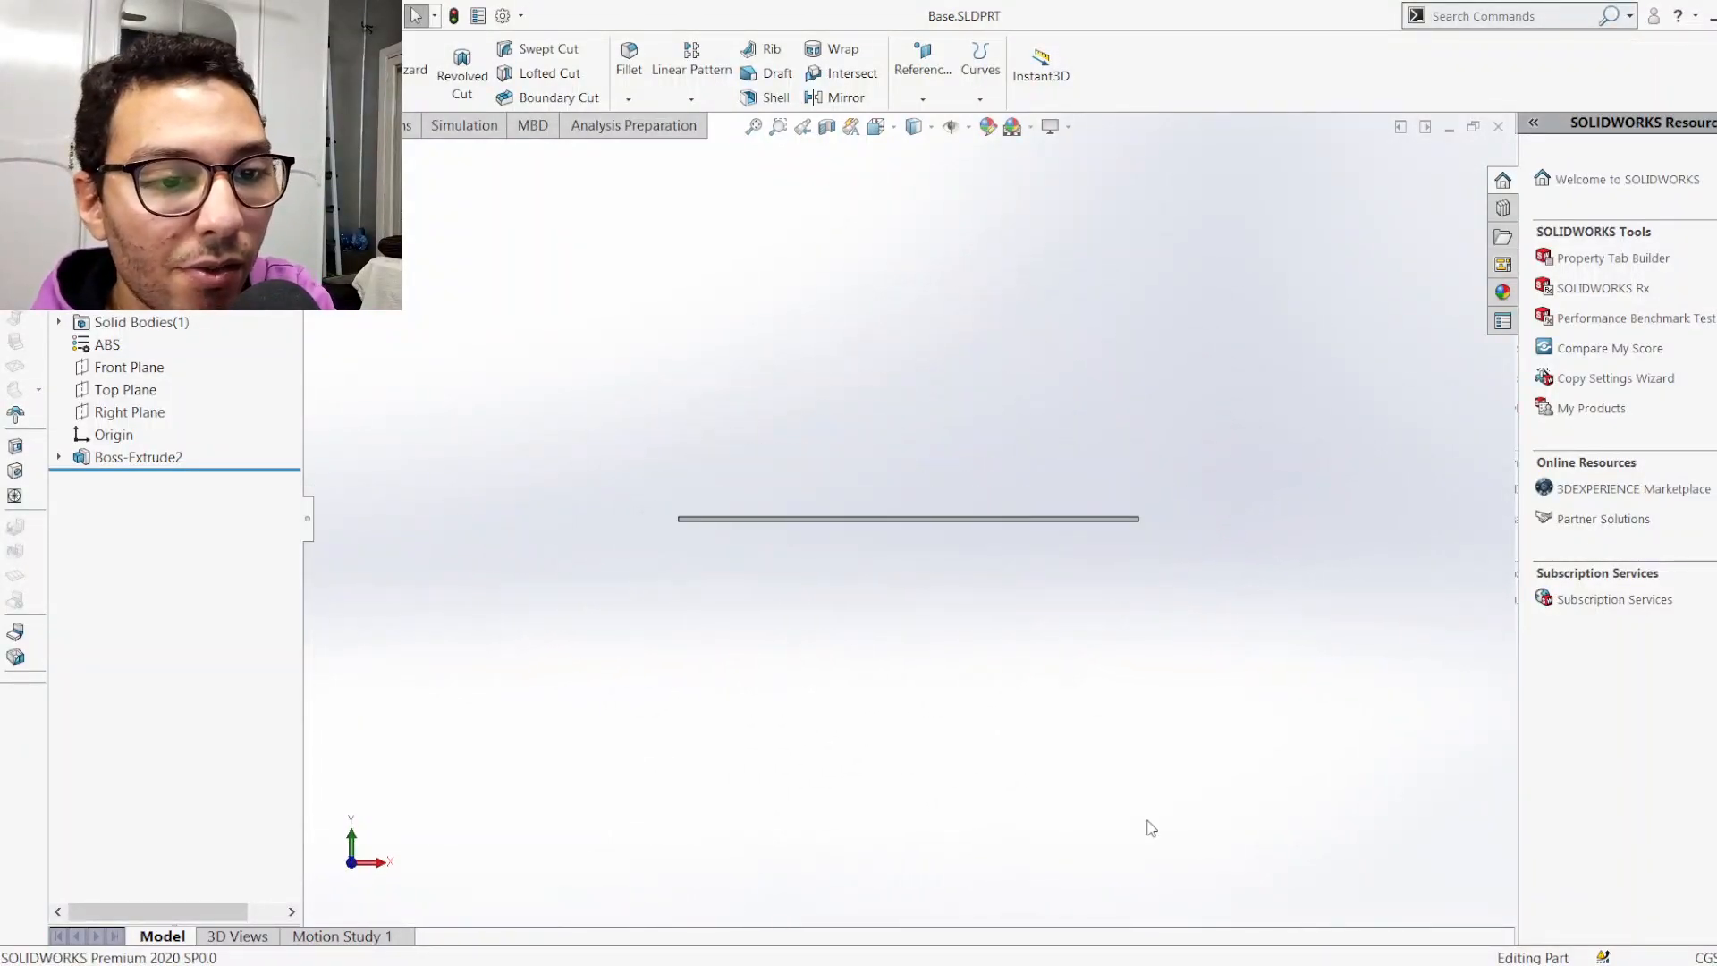
pyautogui.hotkey('ctrl', '1')
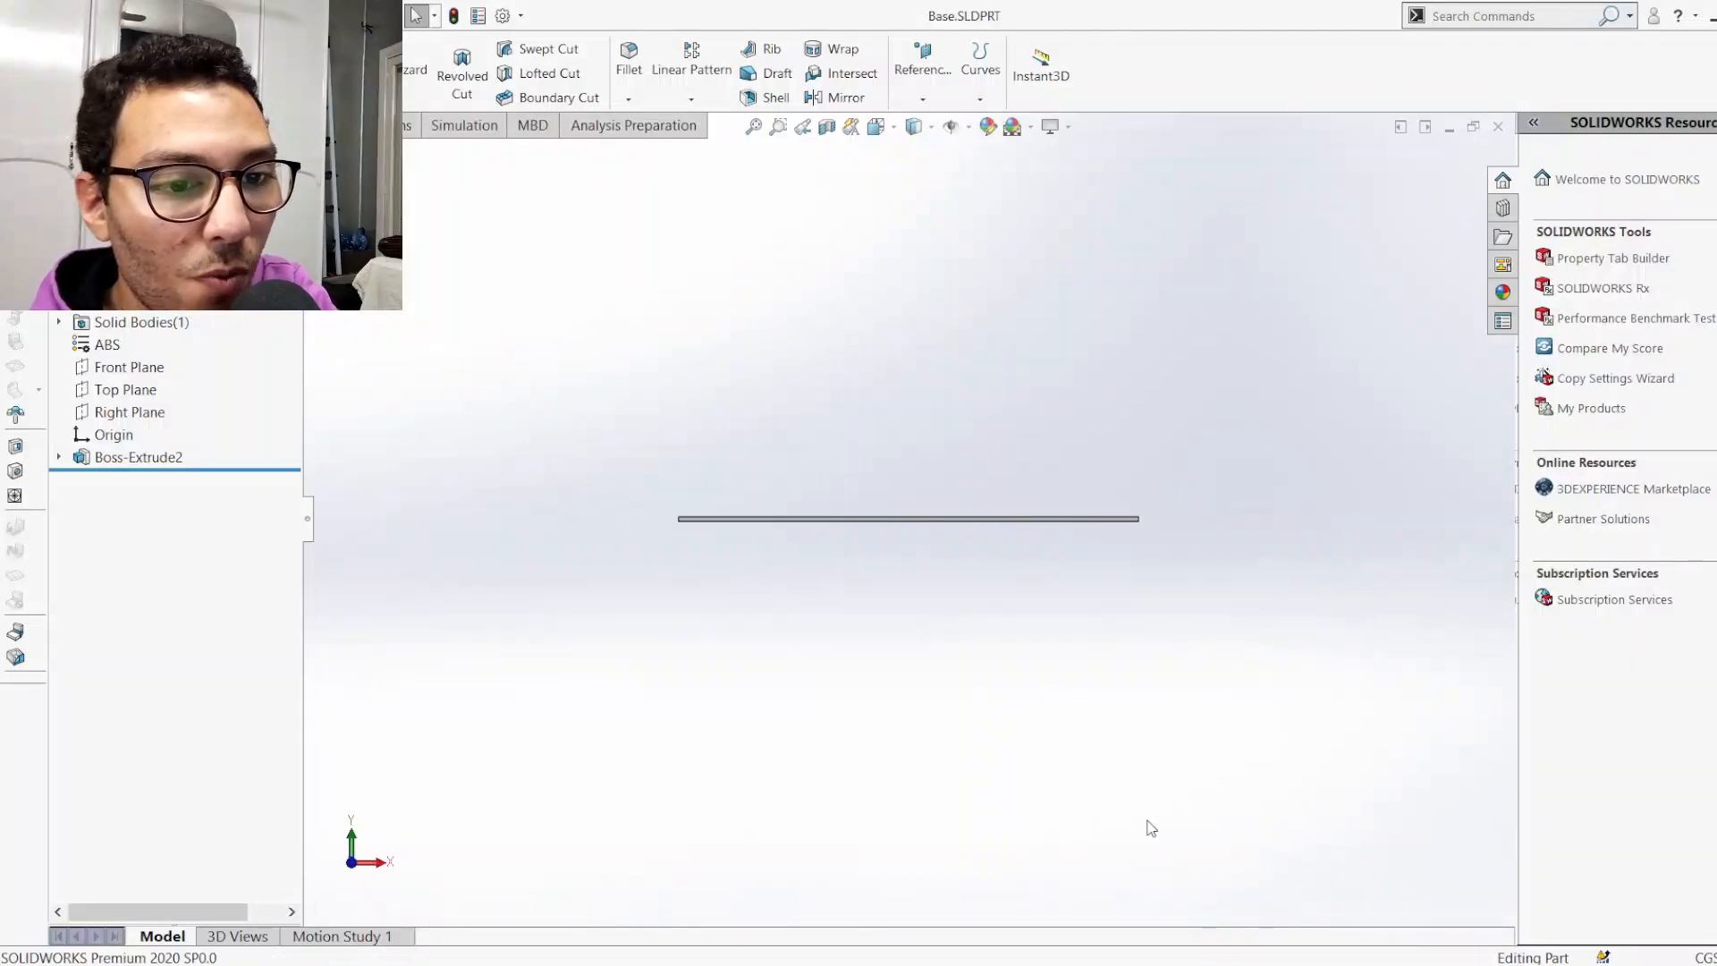
pyautogui.moveTo(941, 453); pyautogui.dragTo(930, 617, button='middle')
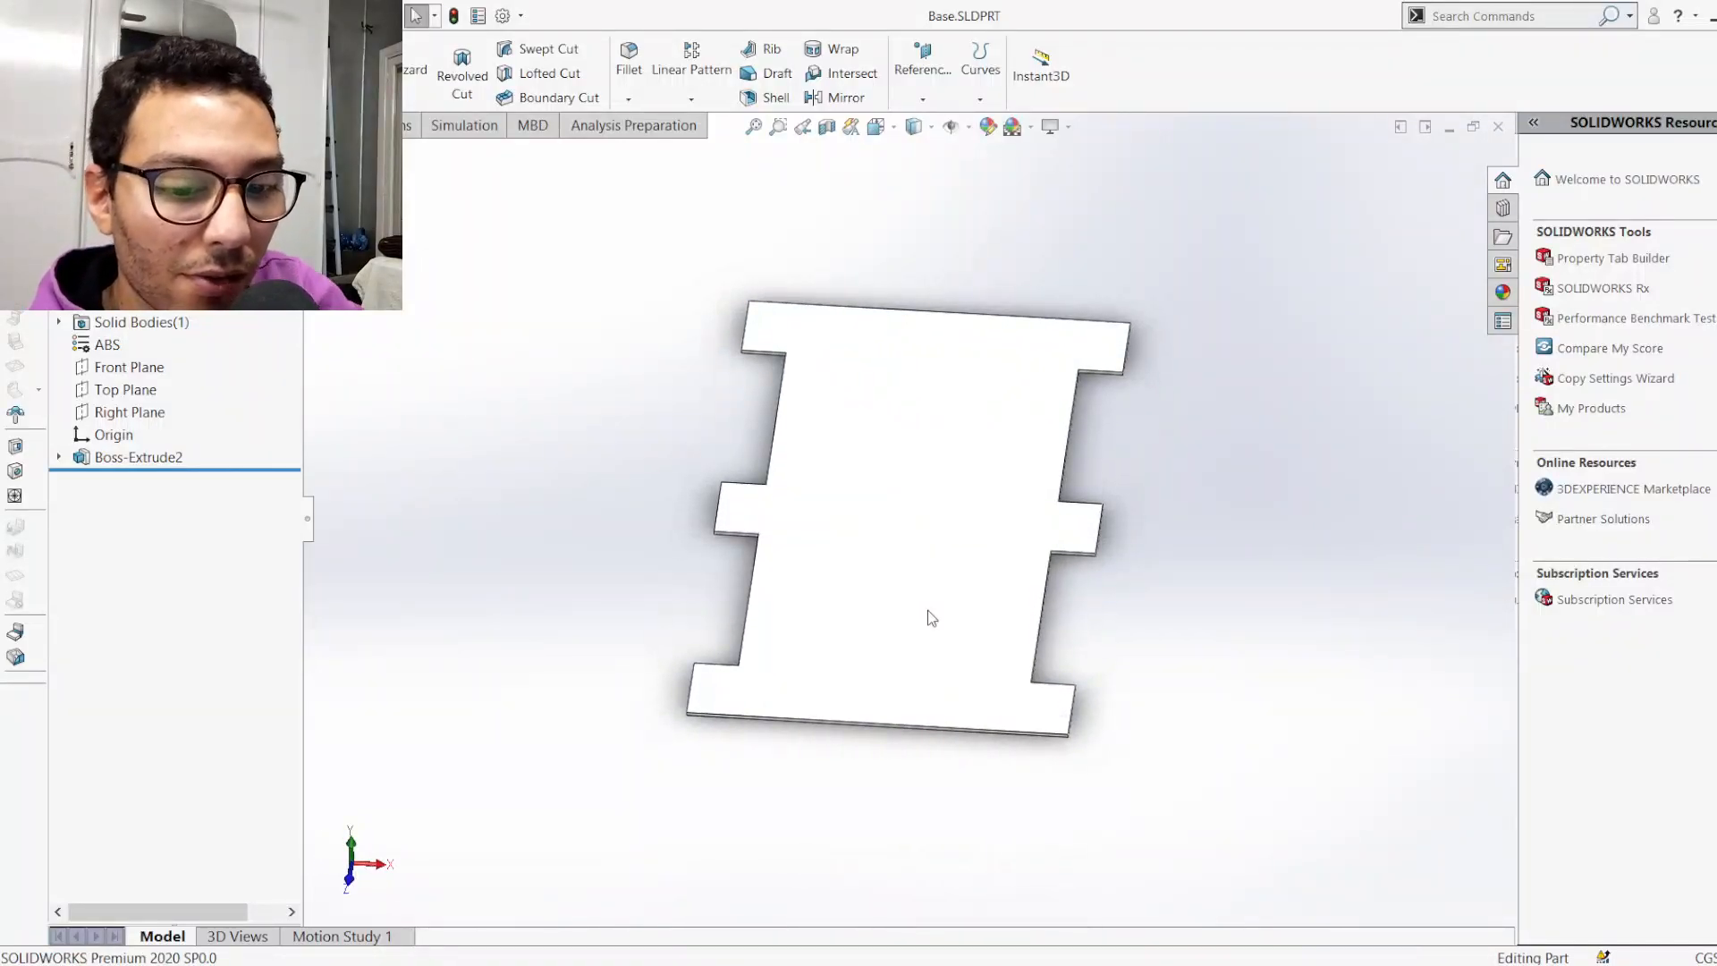
pyautogui.hotkey('ctrl', '1')
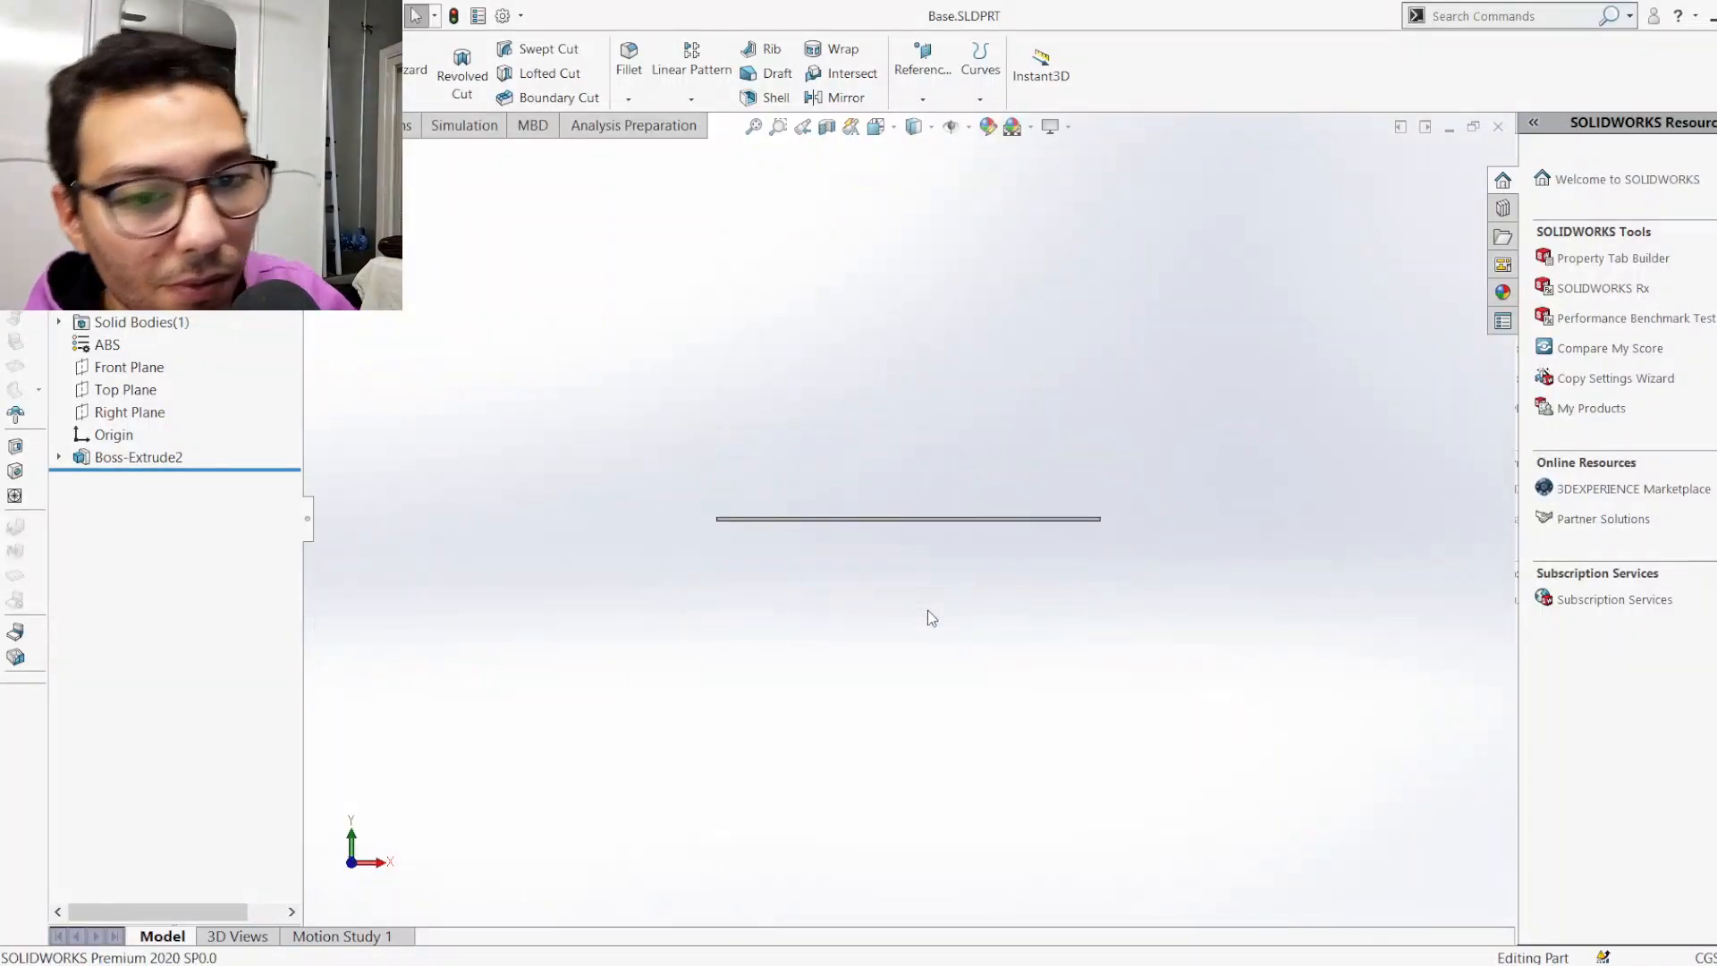
pyautogui.moveTo(904, 413); pyautogui.dragTo(912, 660, button='middle')
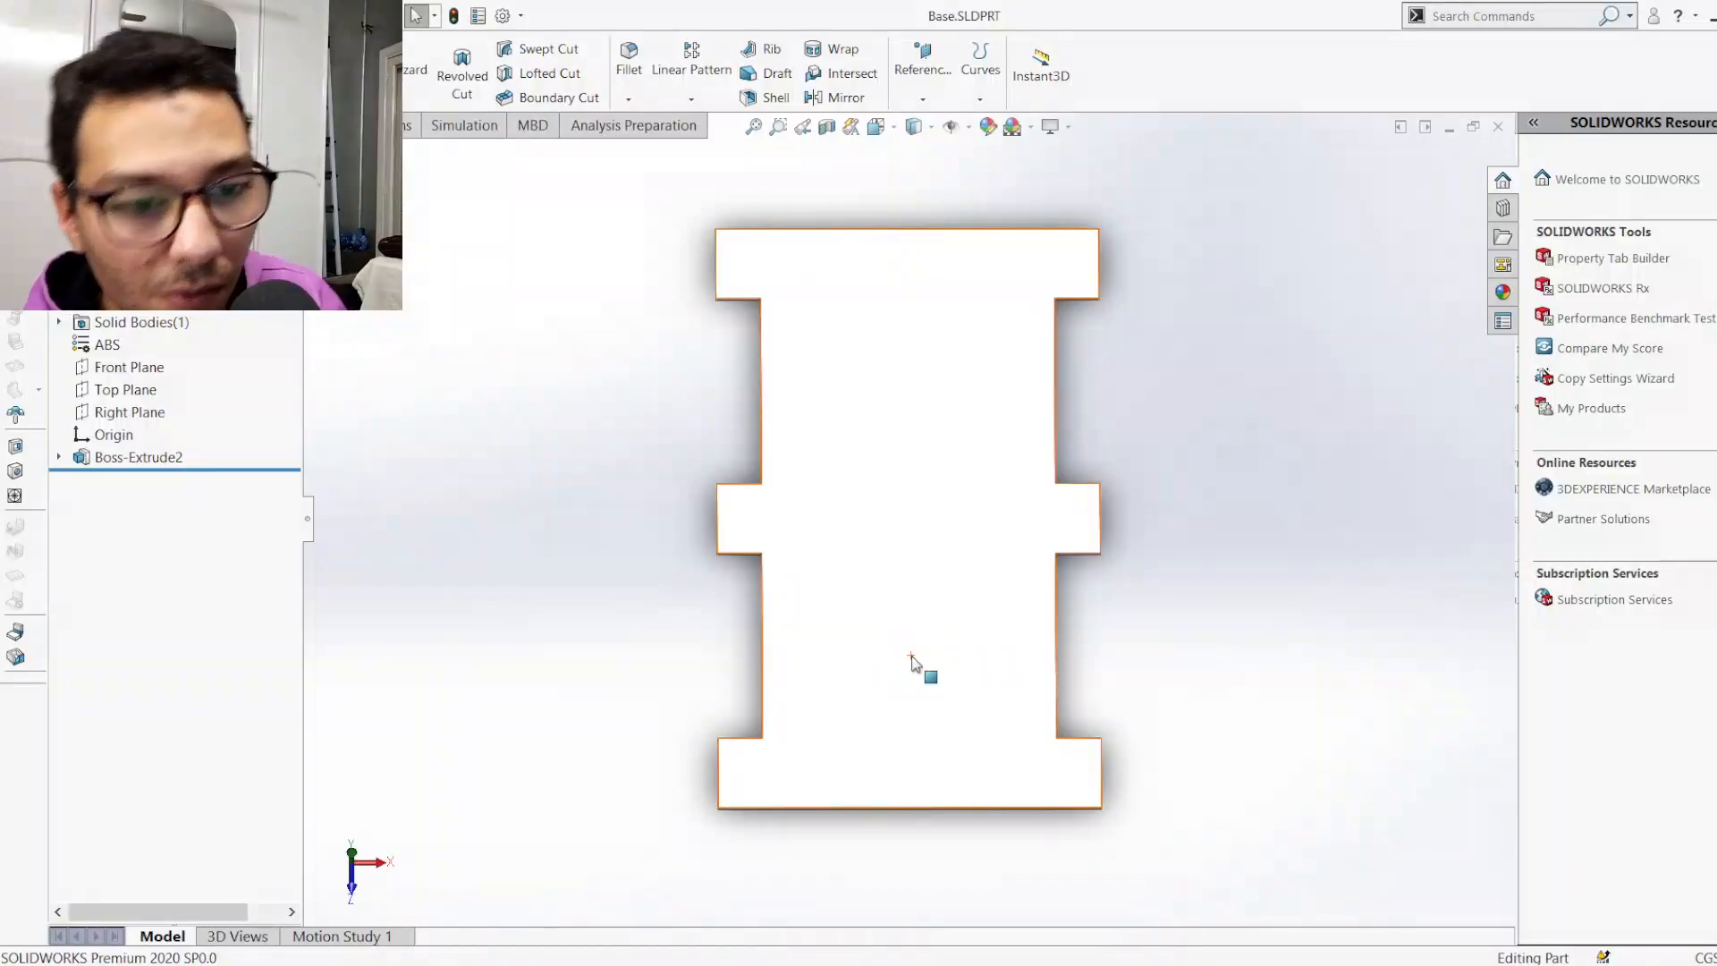
pyautogui.click(912, 660)
pyautogui.hotkey('ctrl', '8')
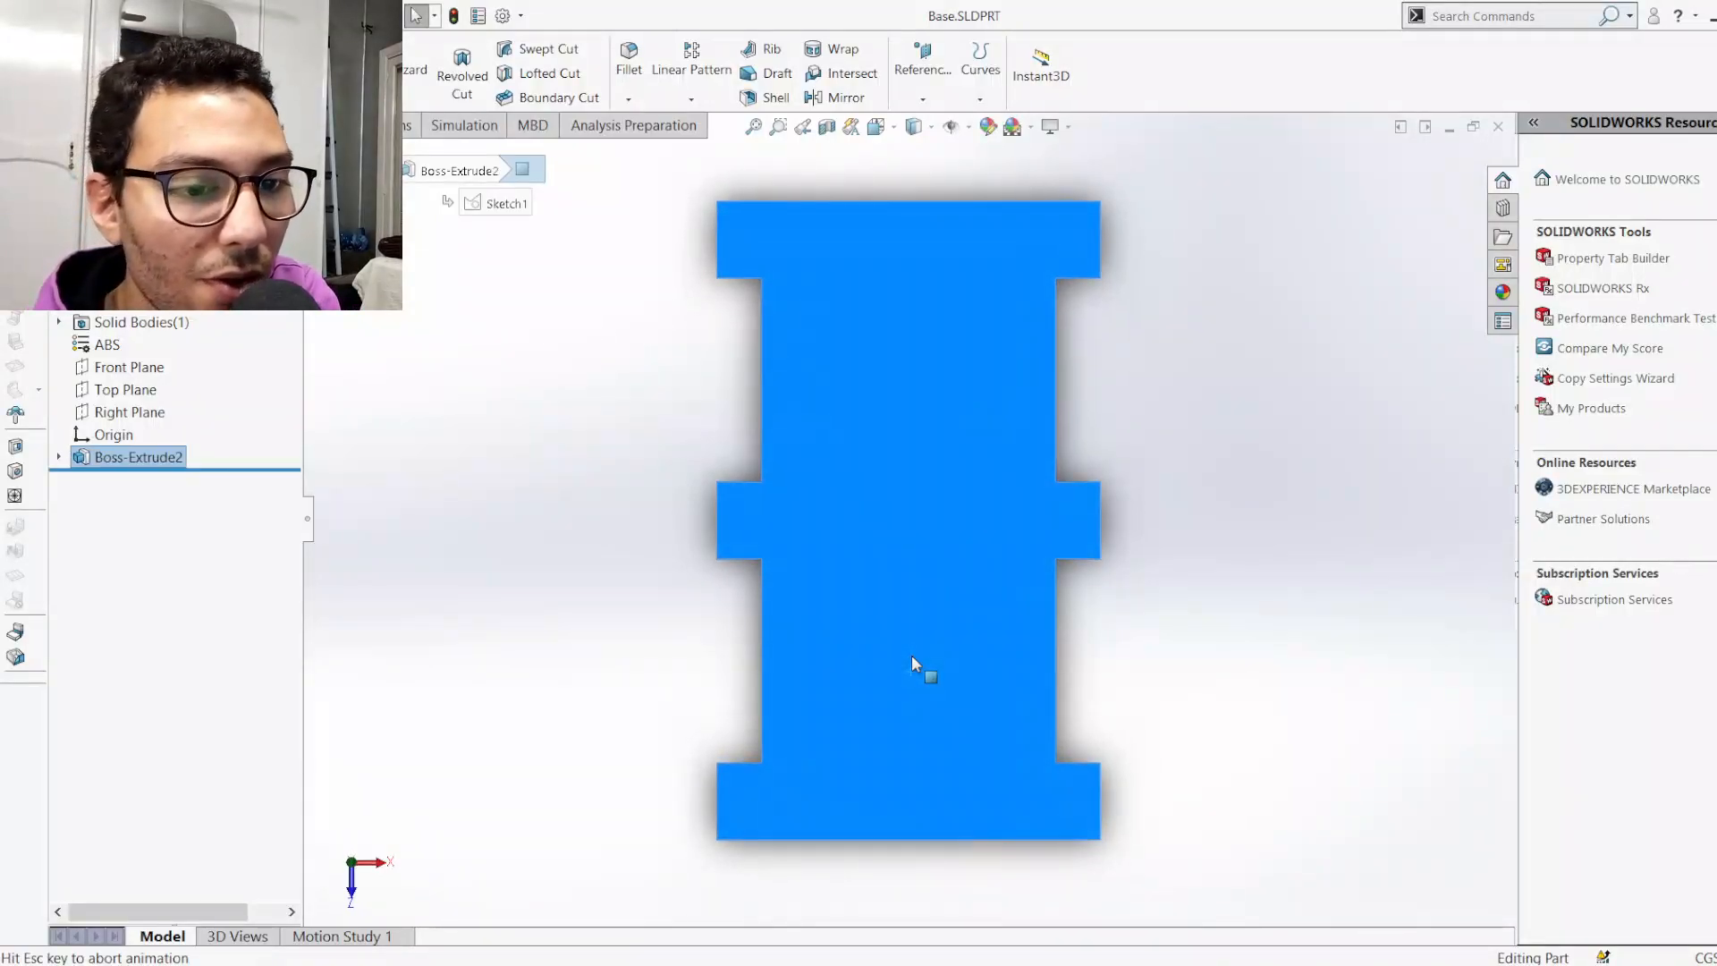
pyautogui.click(506, 555)
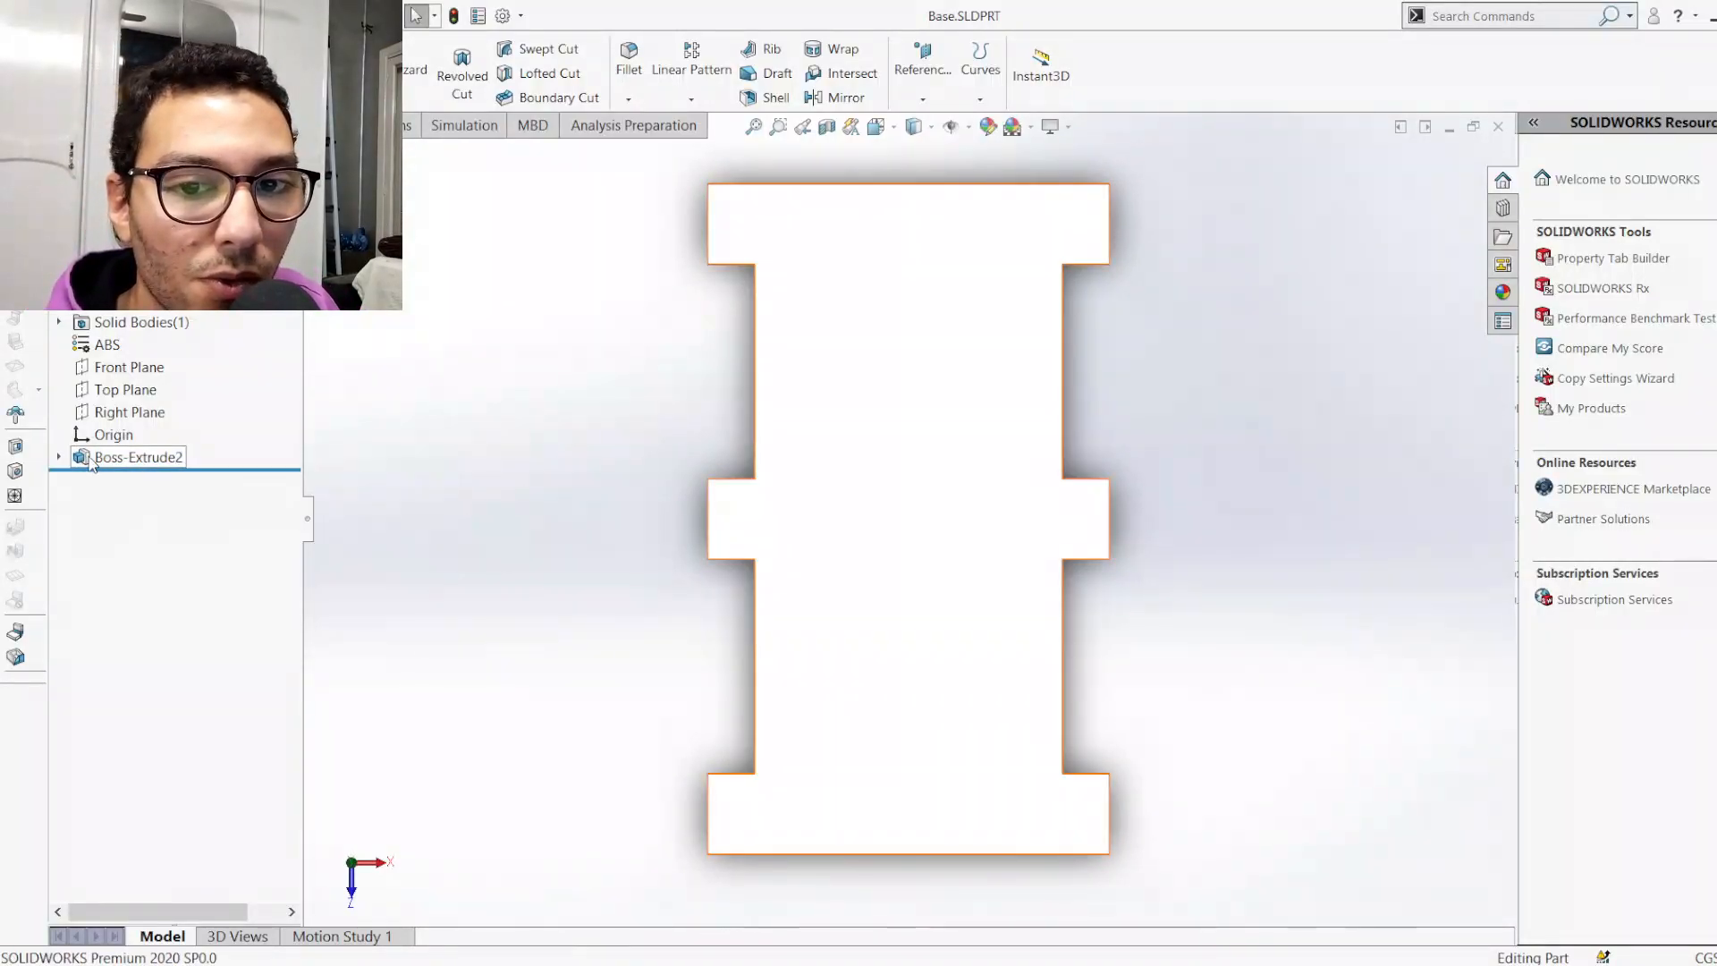
# Open the sketch behind the base plate's extrusion for editing
pyautogui.click(59, 457)
pyautogui.click(134, 480)
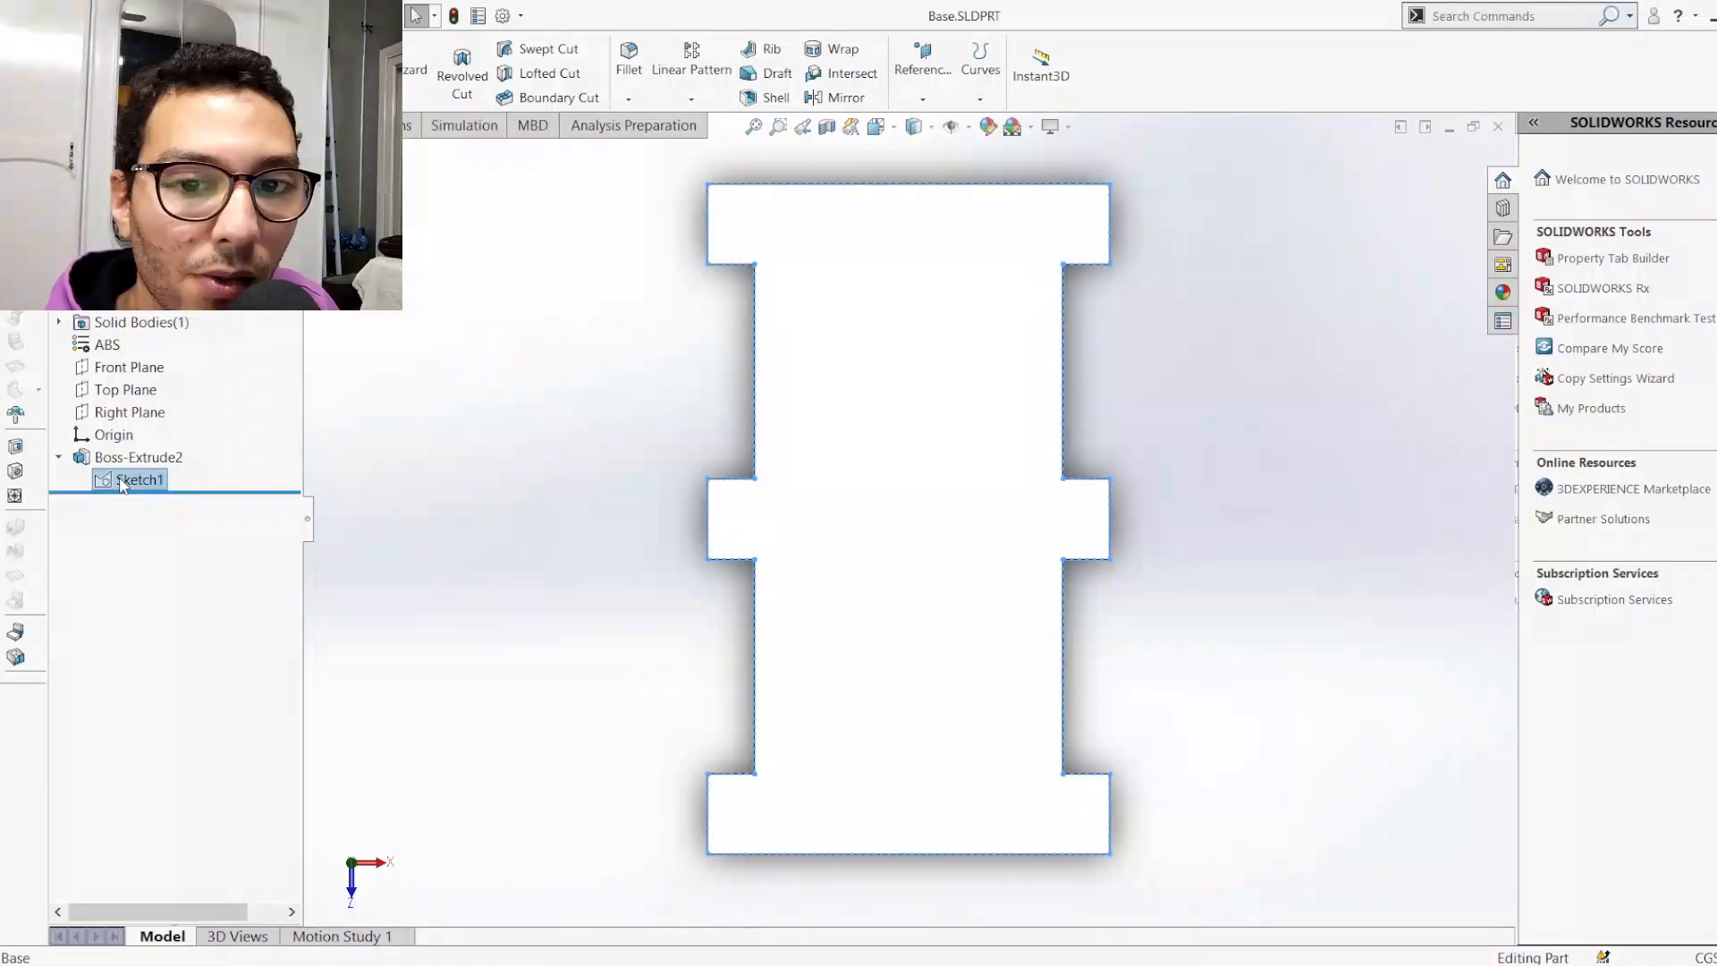
pyautogui.click(142, 438)
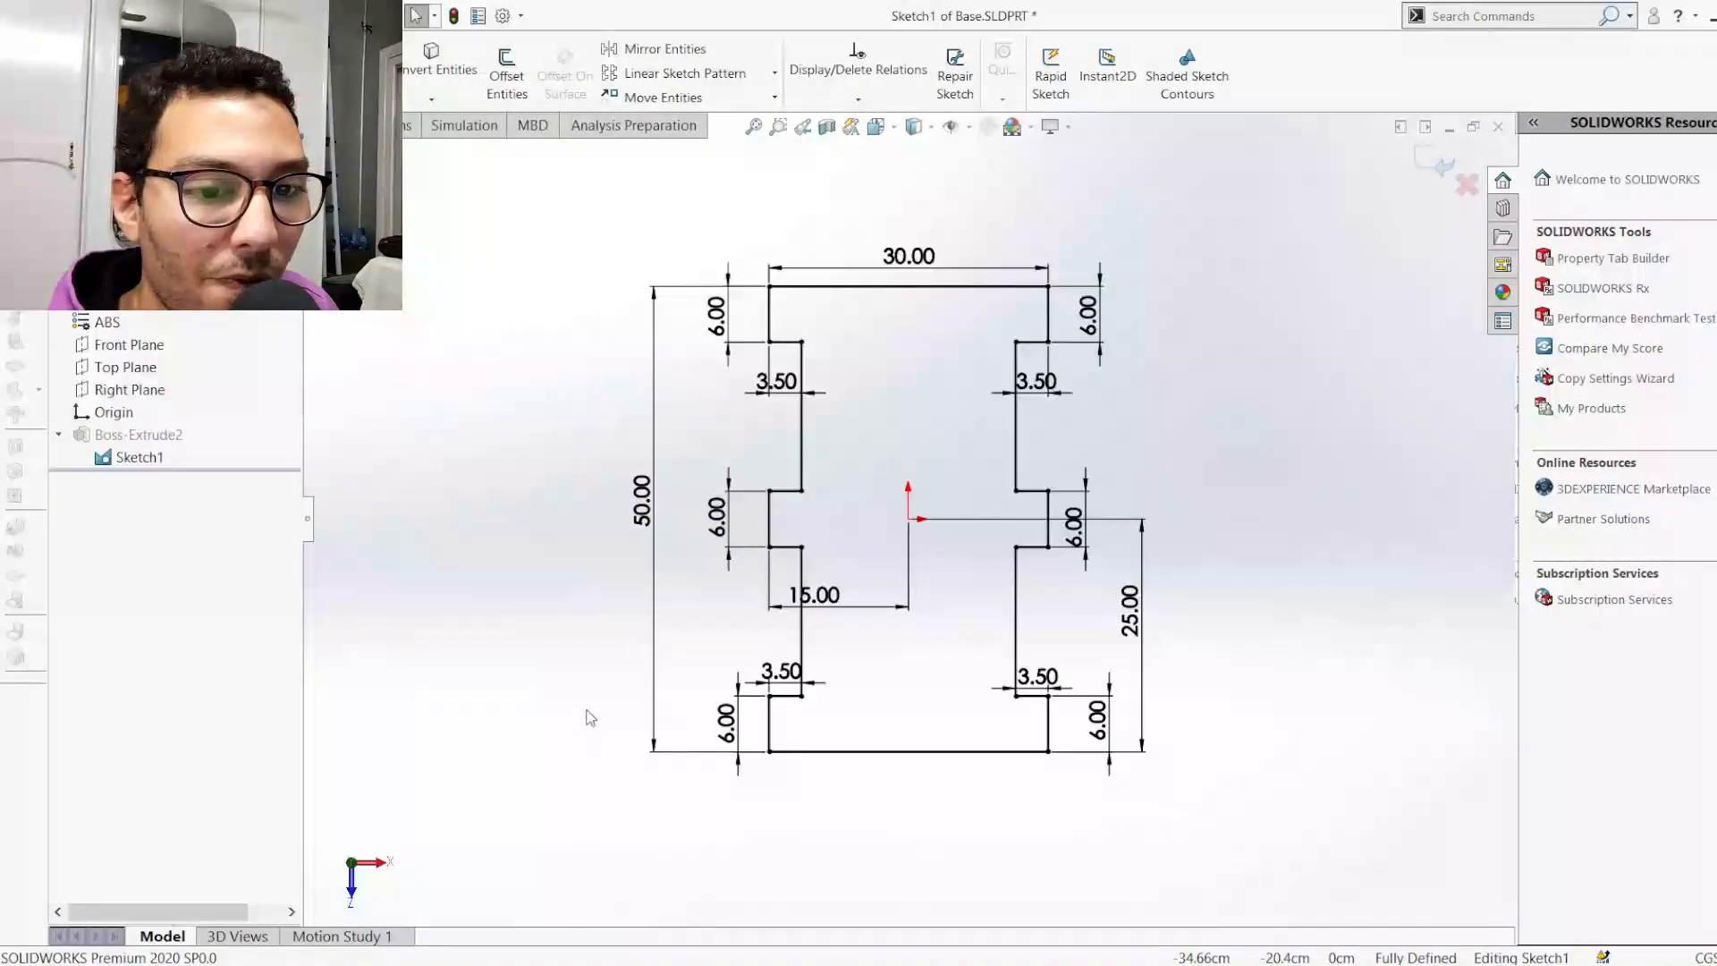
pyautogui.scroll(1, 917, 796)
pyautogui.scroll(2, 964, 609)
pyautogui.scroll(-2, 920, 357)
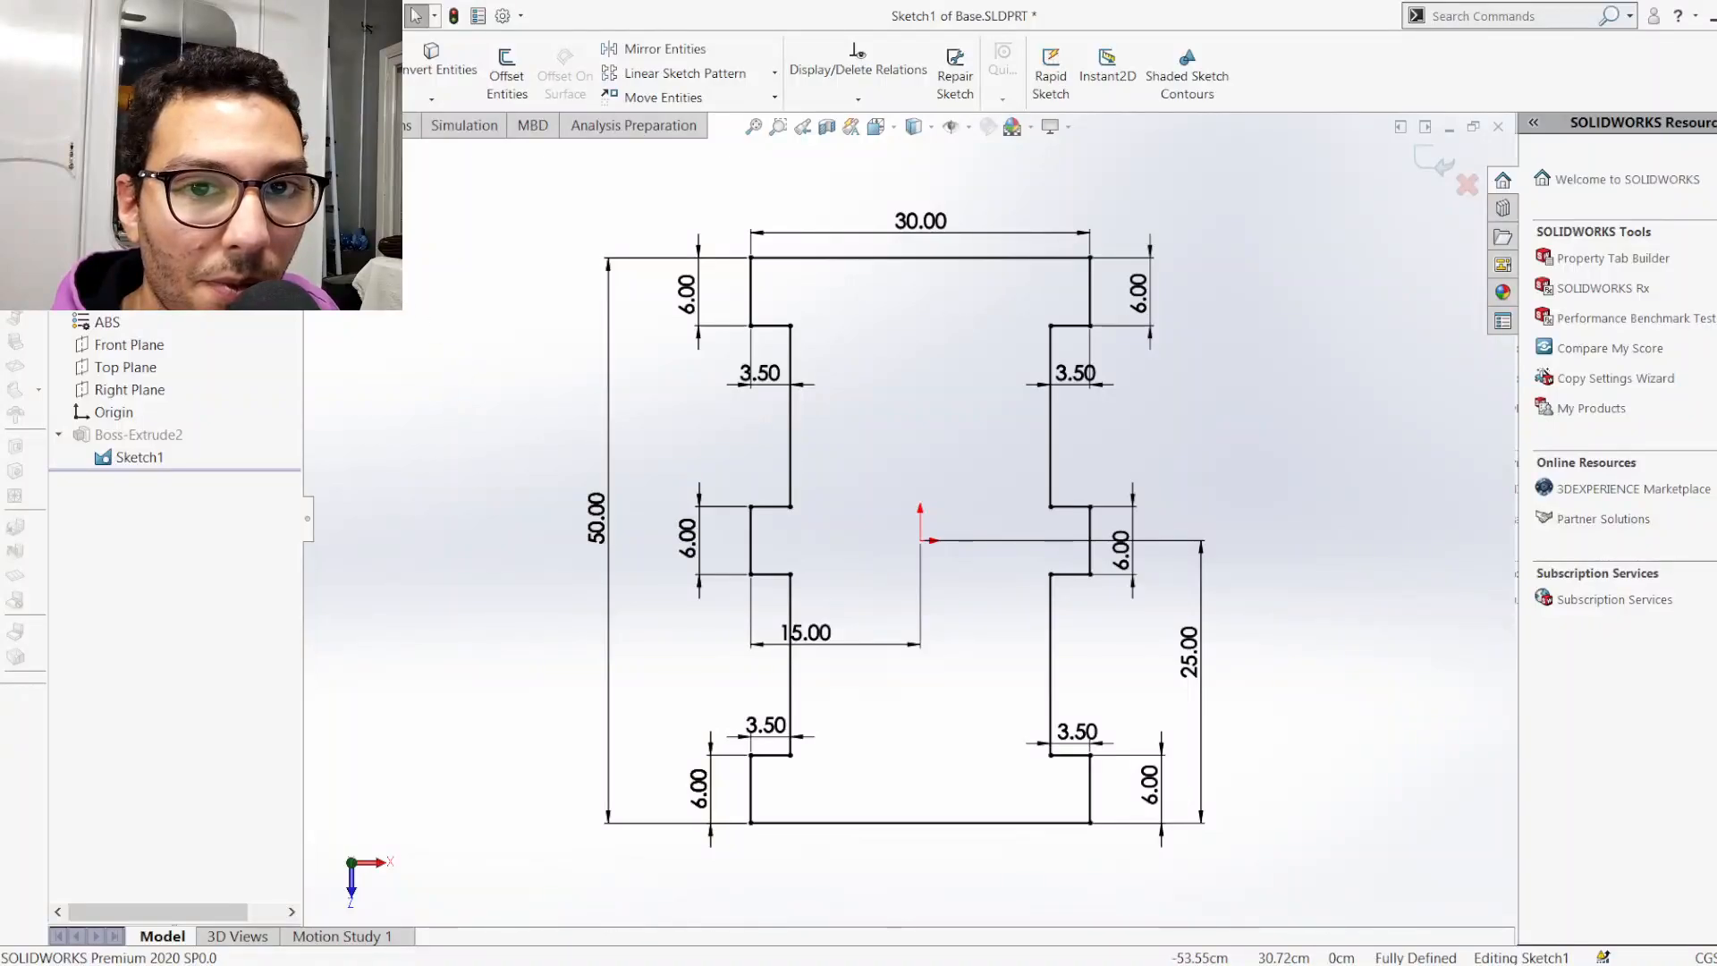
# Draw two diagonal construction lines joining the opposite outer corners of the base outline
pyautogui.click(751, 820)
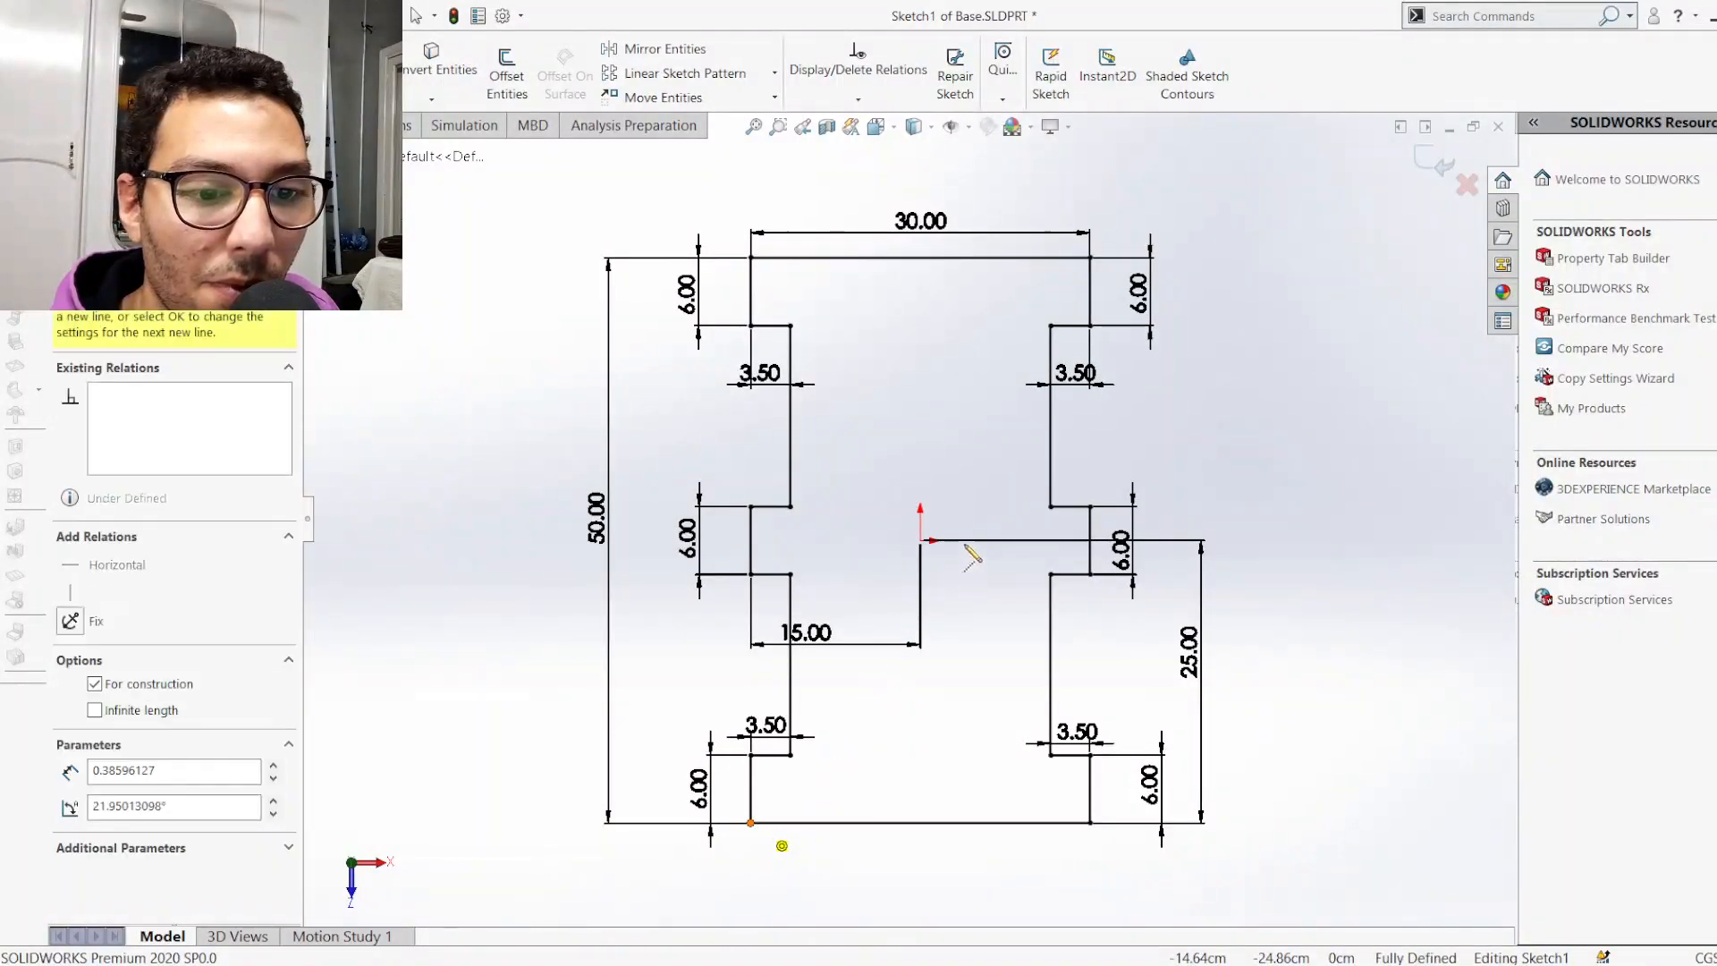
pyautogui.click(1089, 258)
pyautogui.click(751, 258)
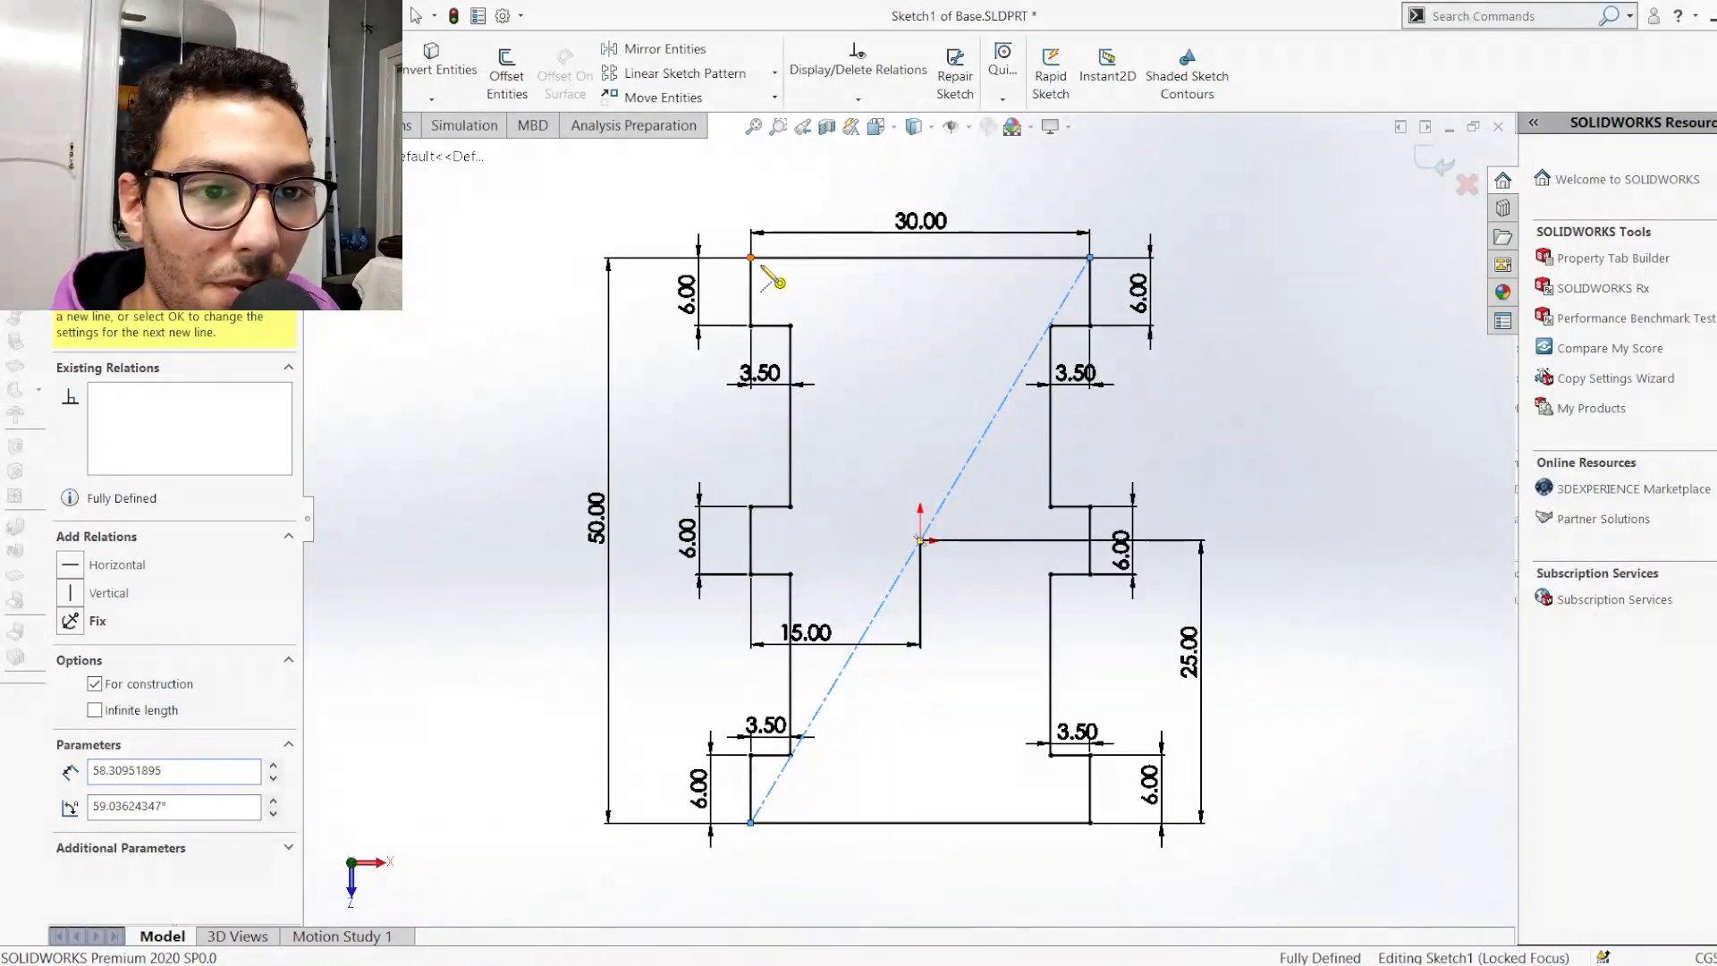
pyautogui.click(1089, 821)
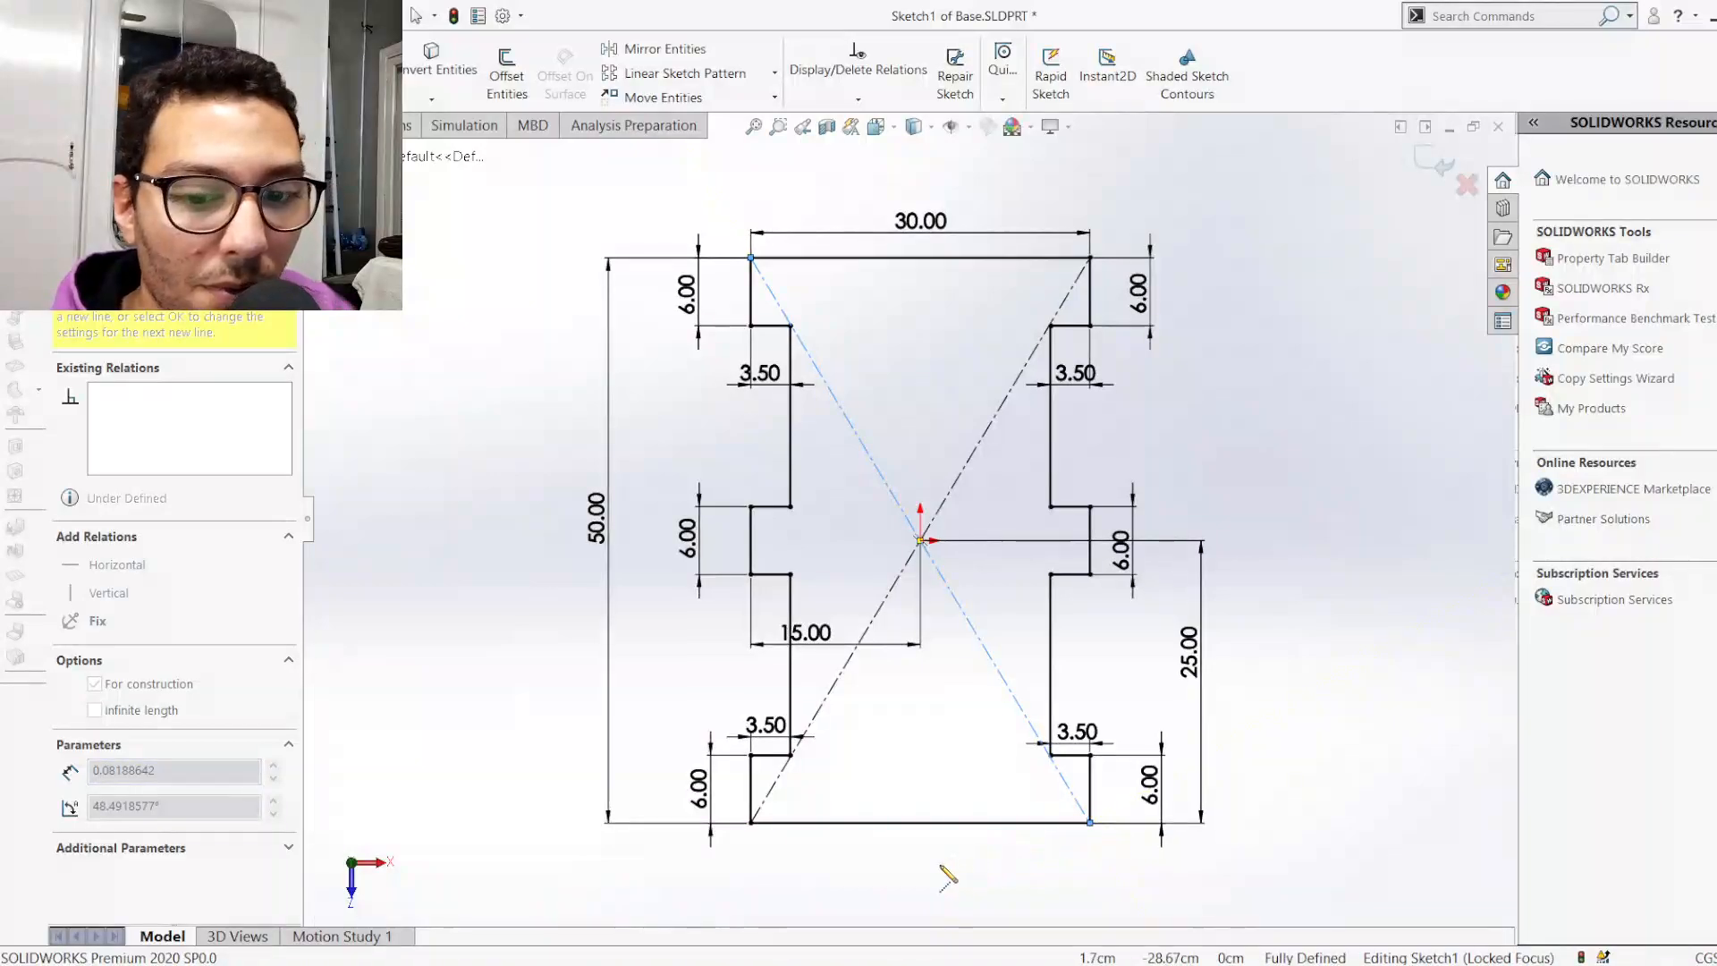
pyautogui.press('Escape')
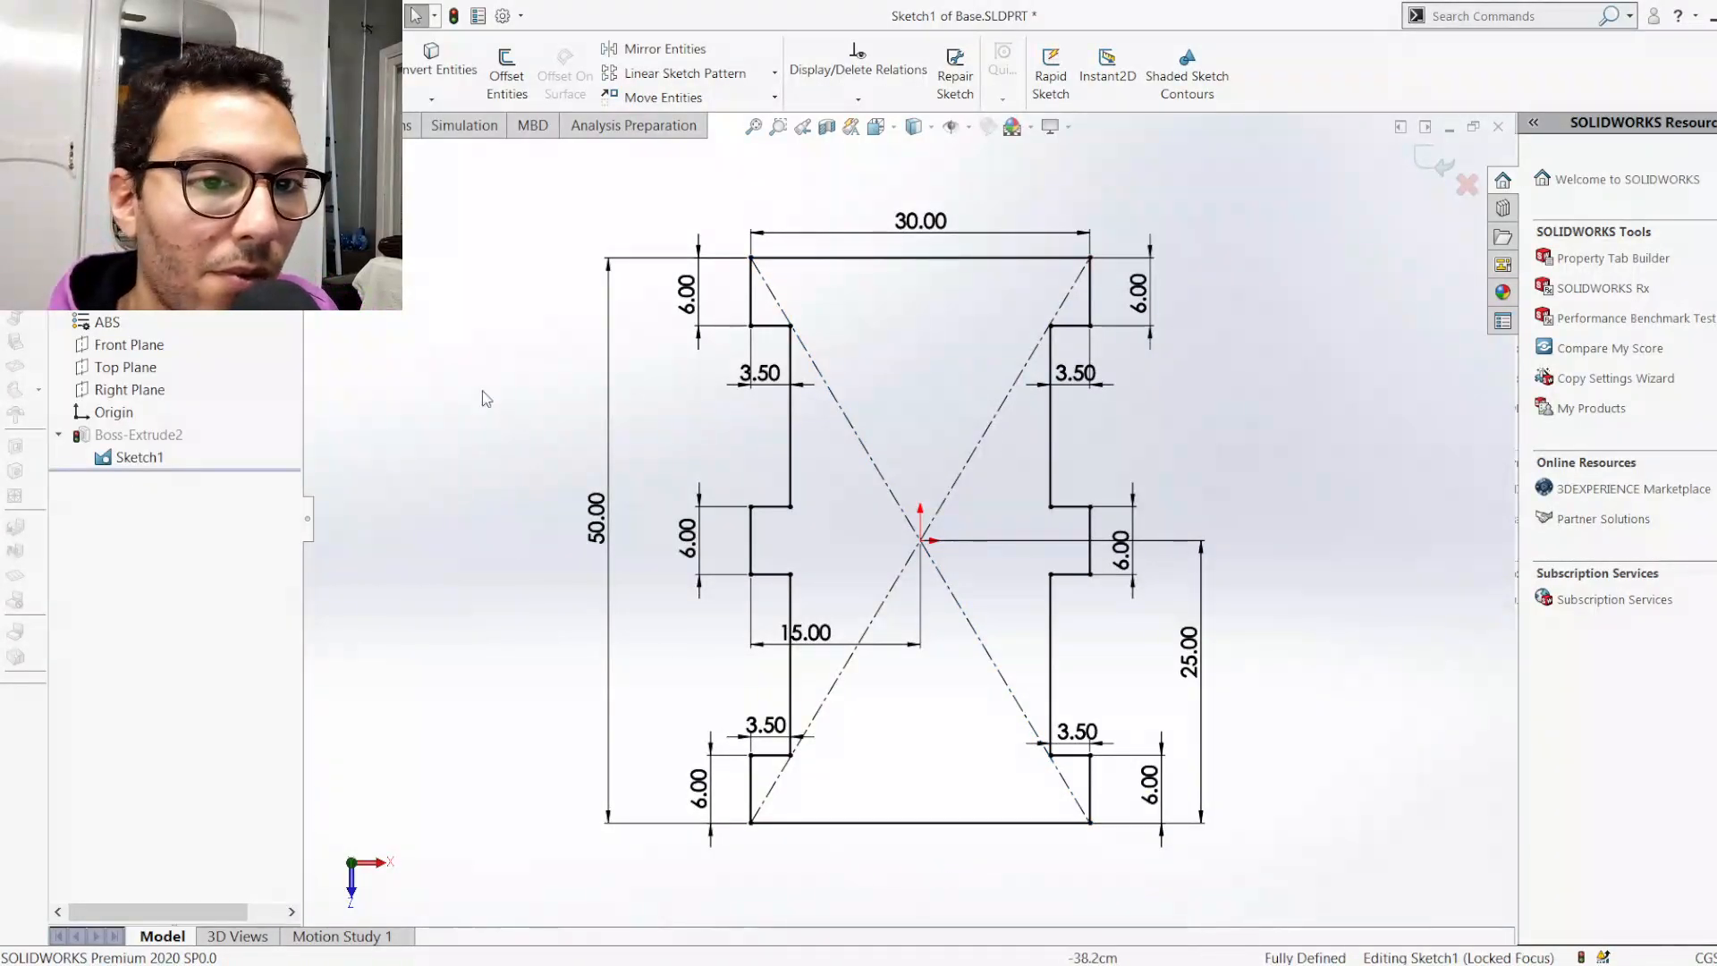
# Power-trim the short horizontal and vertical edges of the four corner tabs from the base outline
pyautogui.click(340, 65)
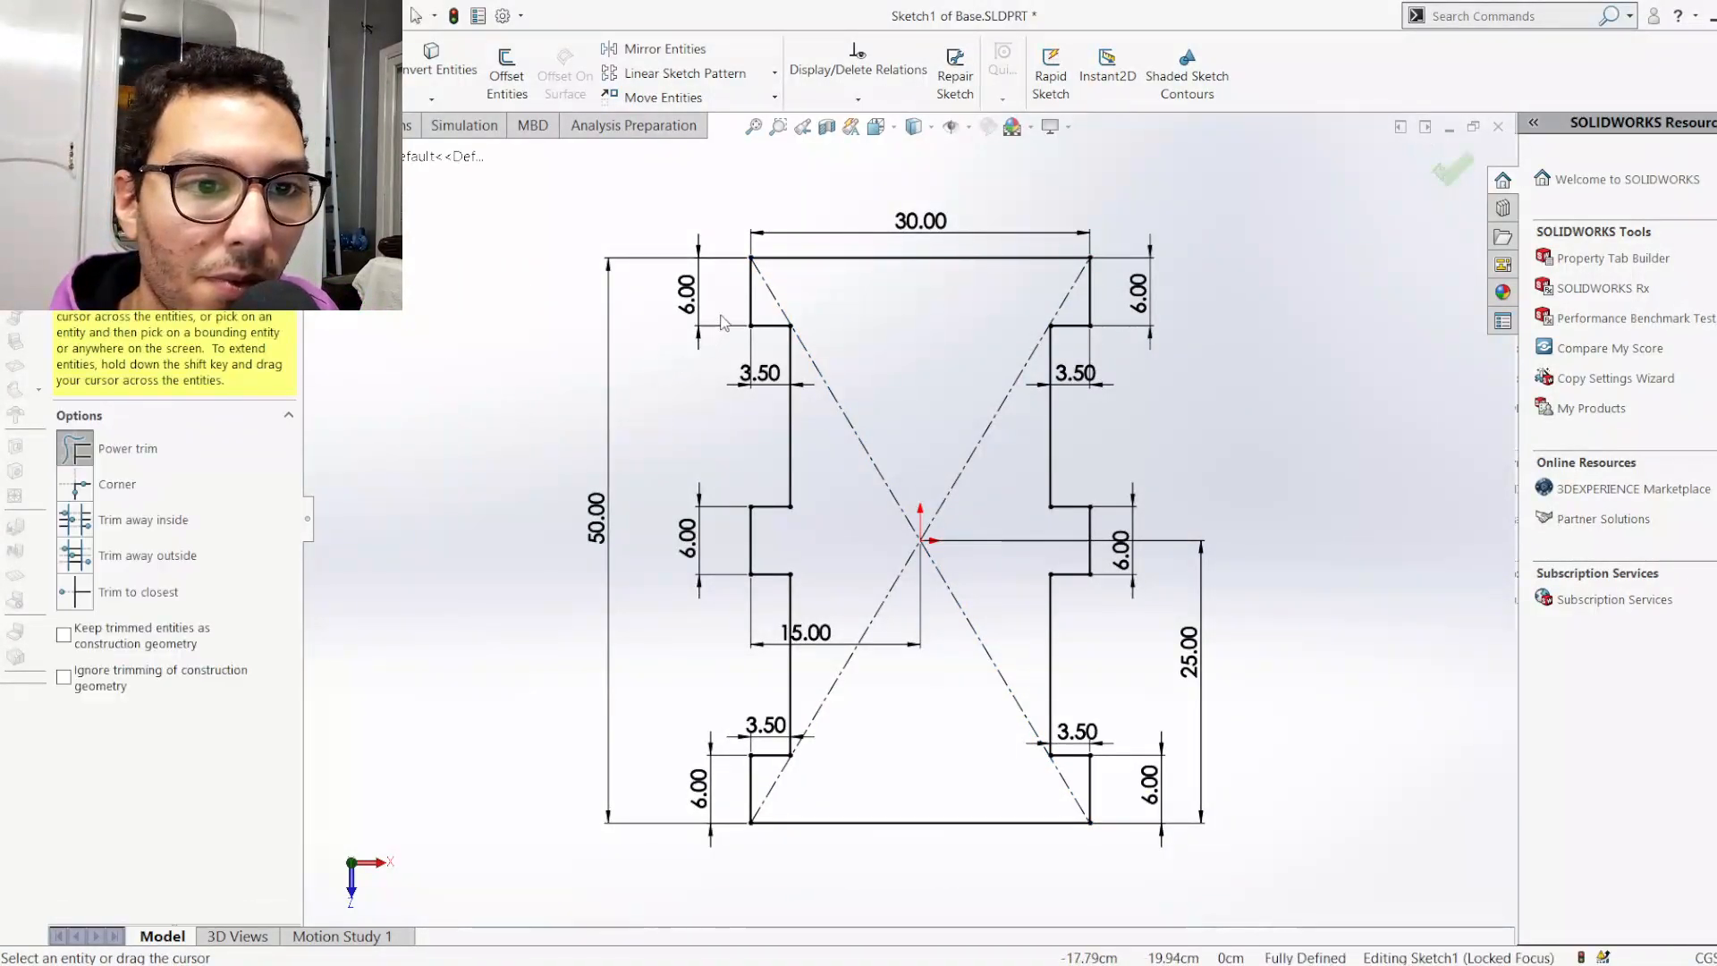
pyautogui.moveTo(762, 322); pyautogui.dragTo(767, 337)
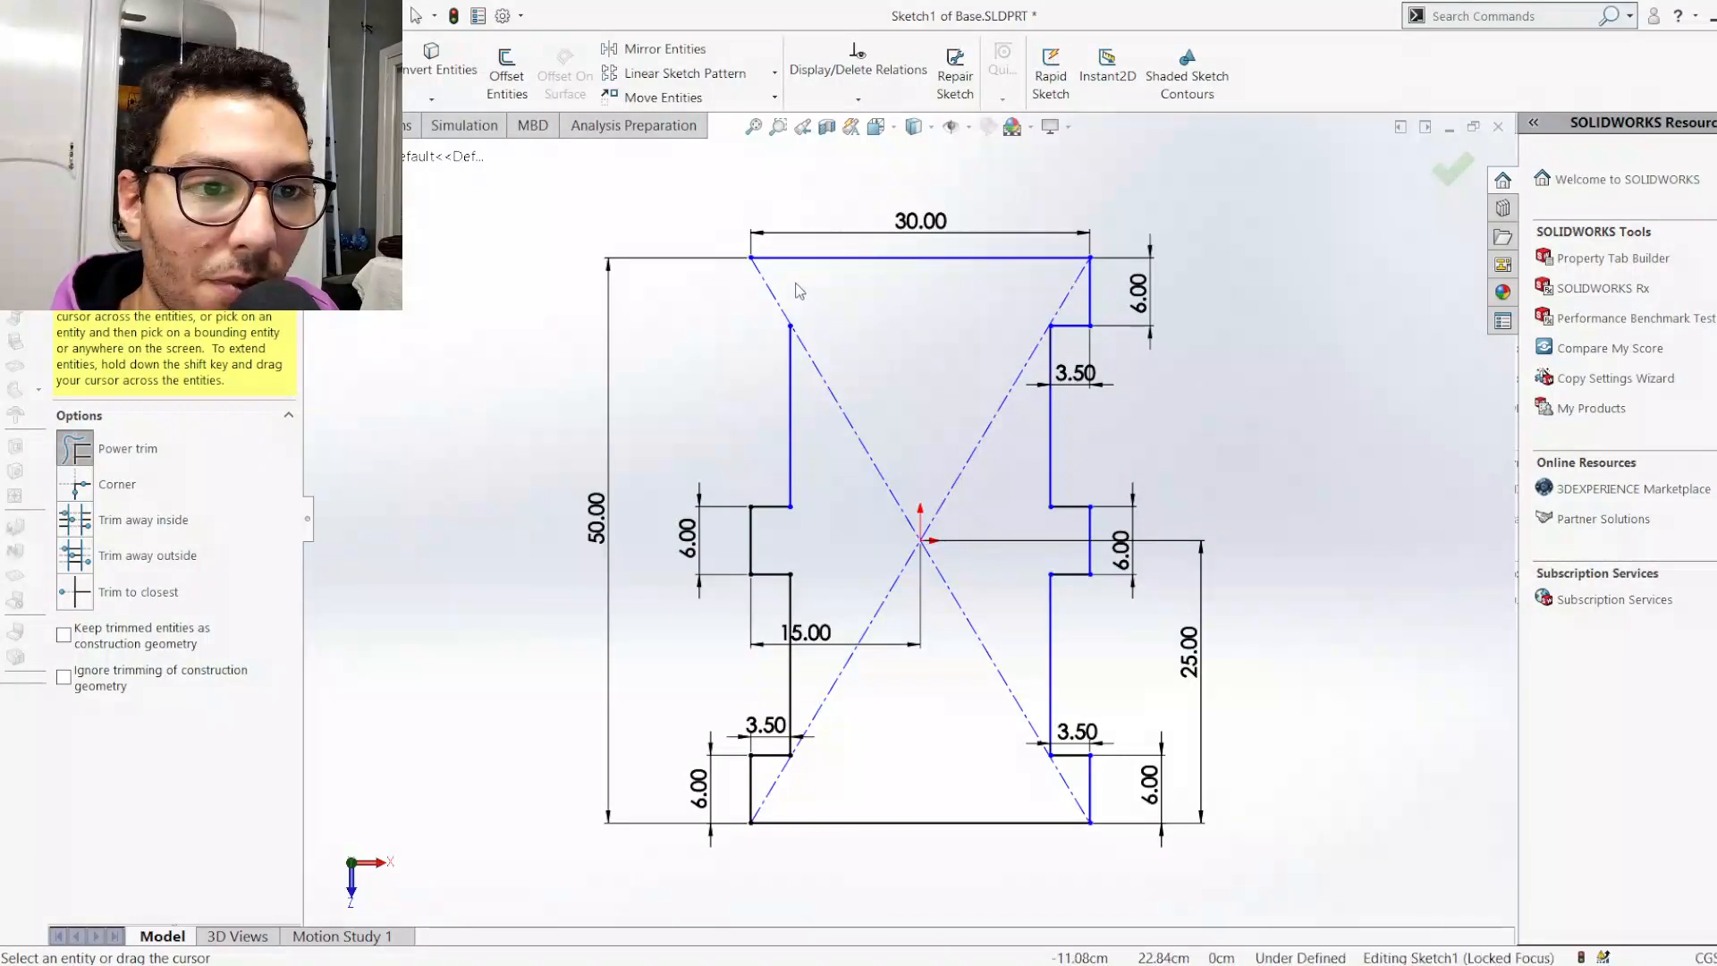
pyautogui.moveTo(1079, 349); pyautogui.dragTo(1105, 311)
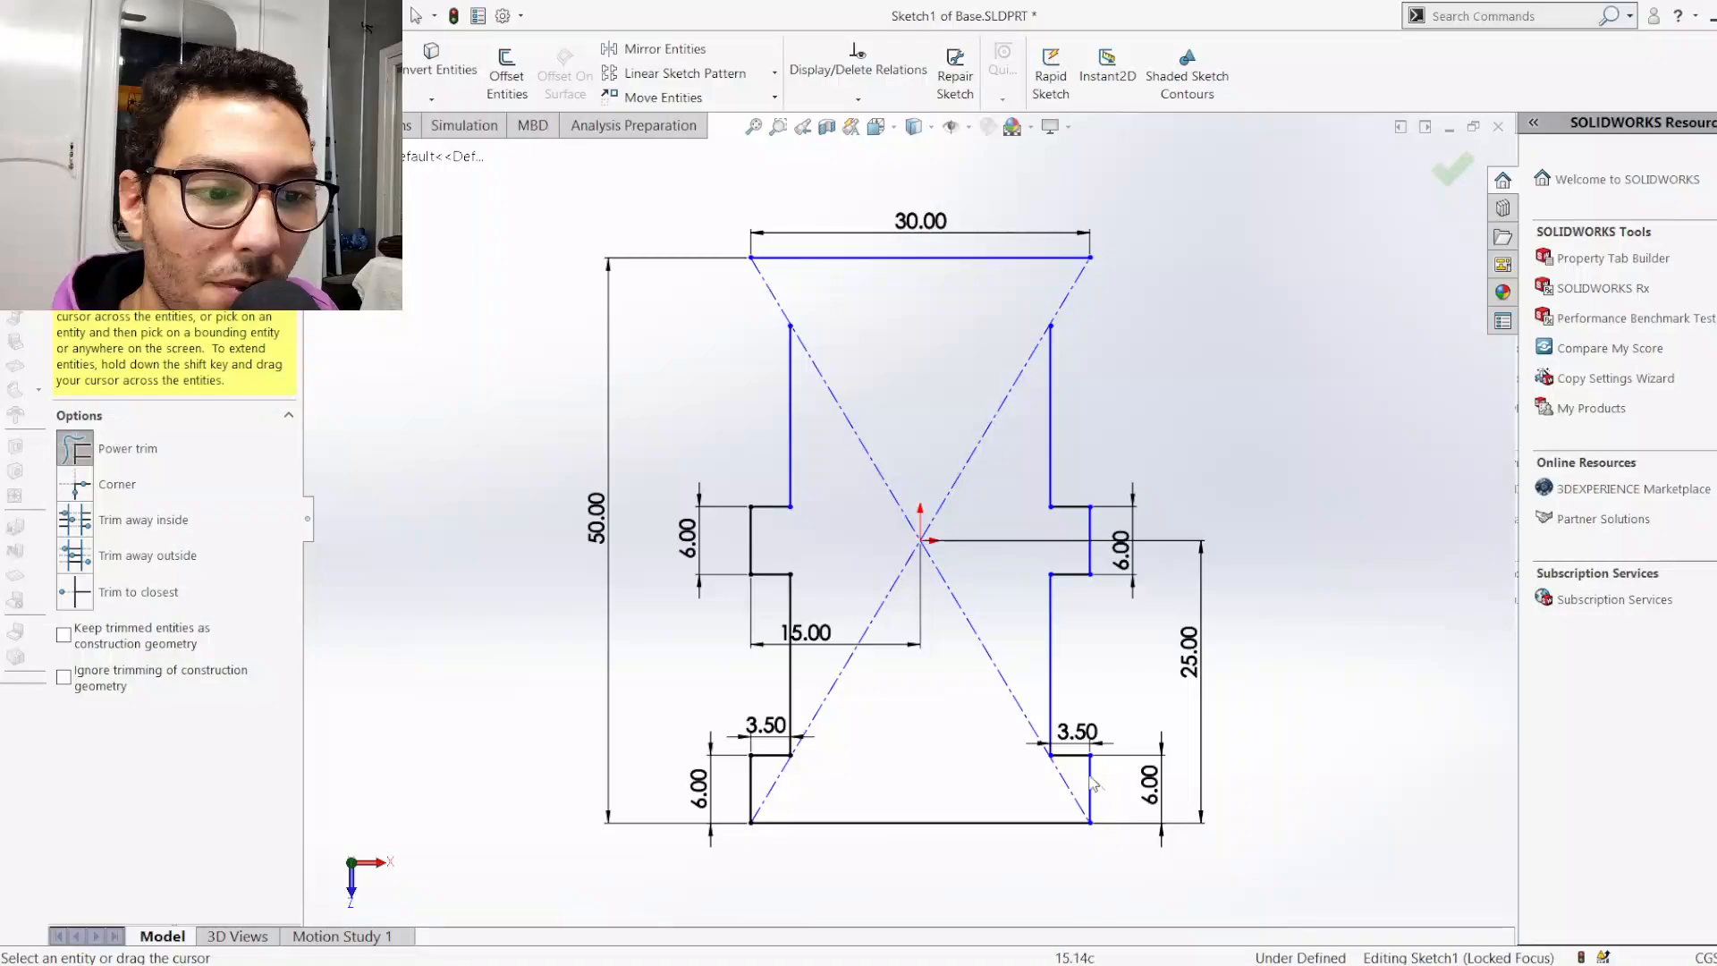
pyautogui.moveTo(1106, 791); pyautogui.dragTo(1066, 755)
pyautogui.moveTo(780, 742); pyautogui.dragTo(733, 789)
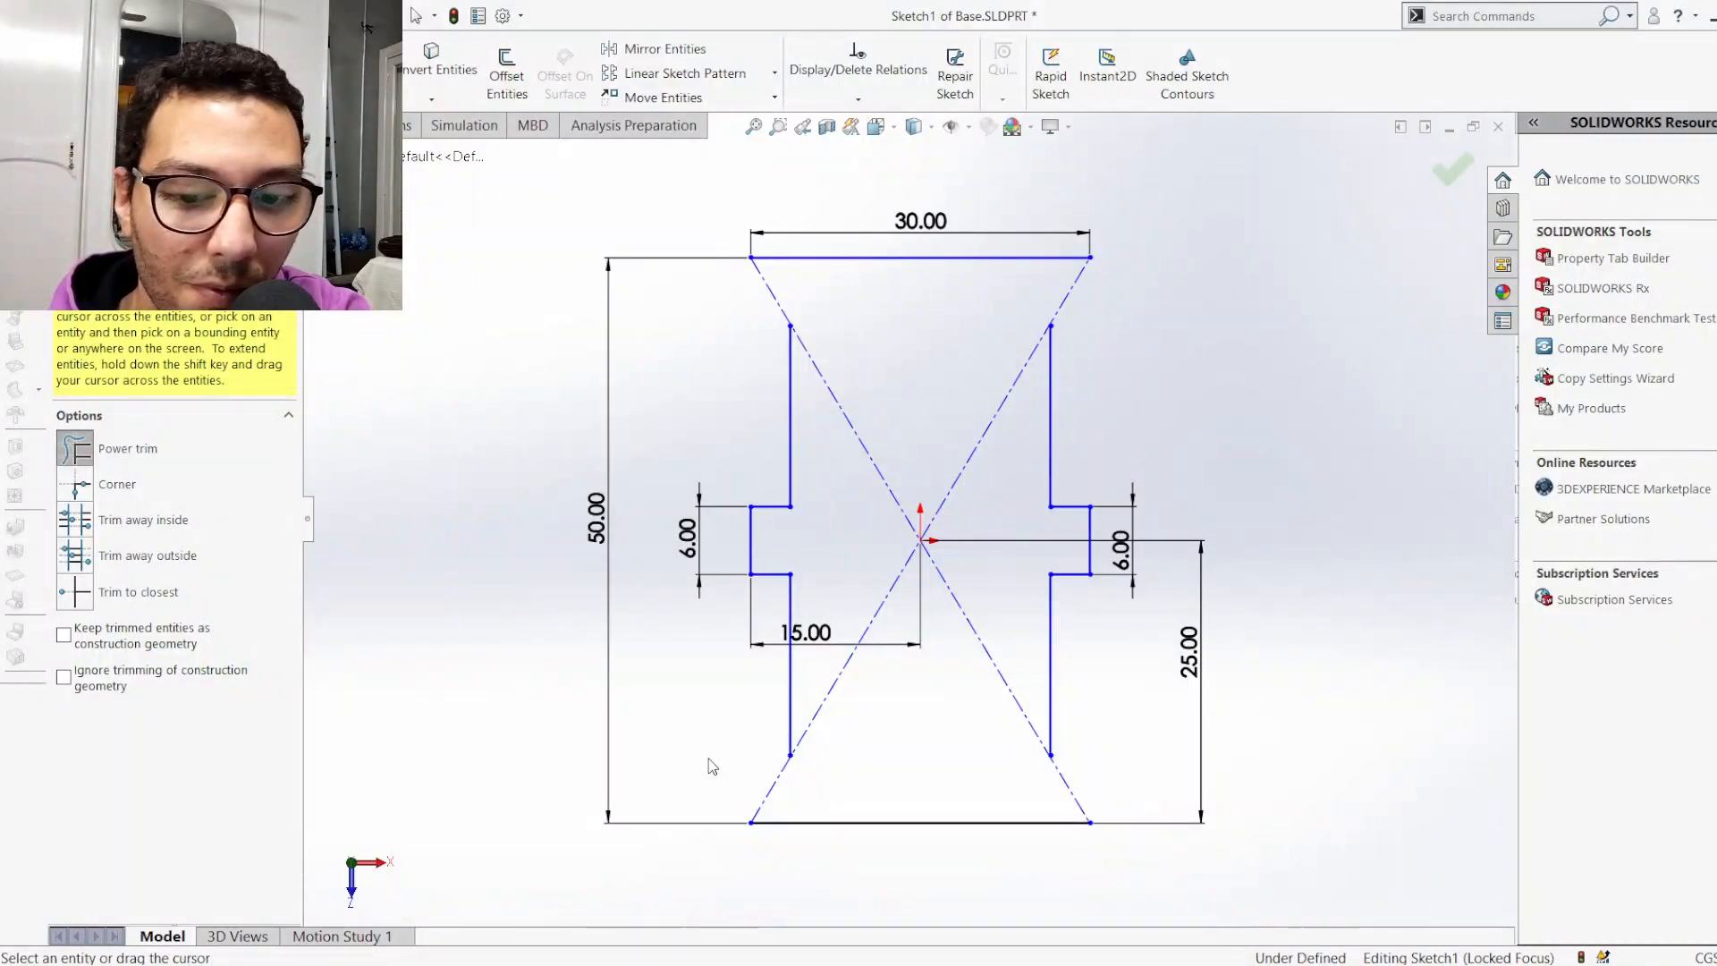
pyautogui.press('Escape')
# Sketch an open three-sided tab at the base outline's lower-left corner, sides about 9.6 cm parallel to the diagonal and a perpendicular end line about 11.4 cm long
pyautogui.press('l')
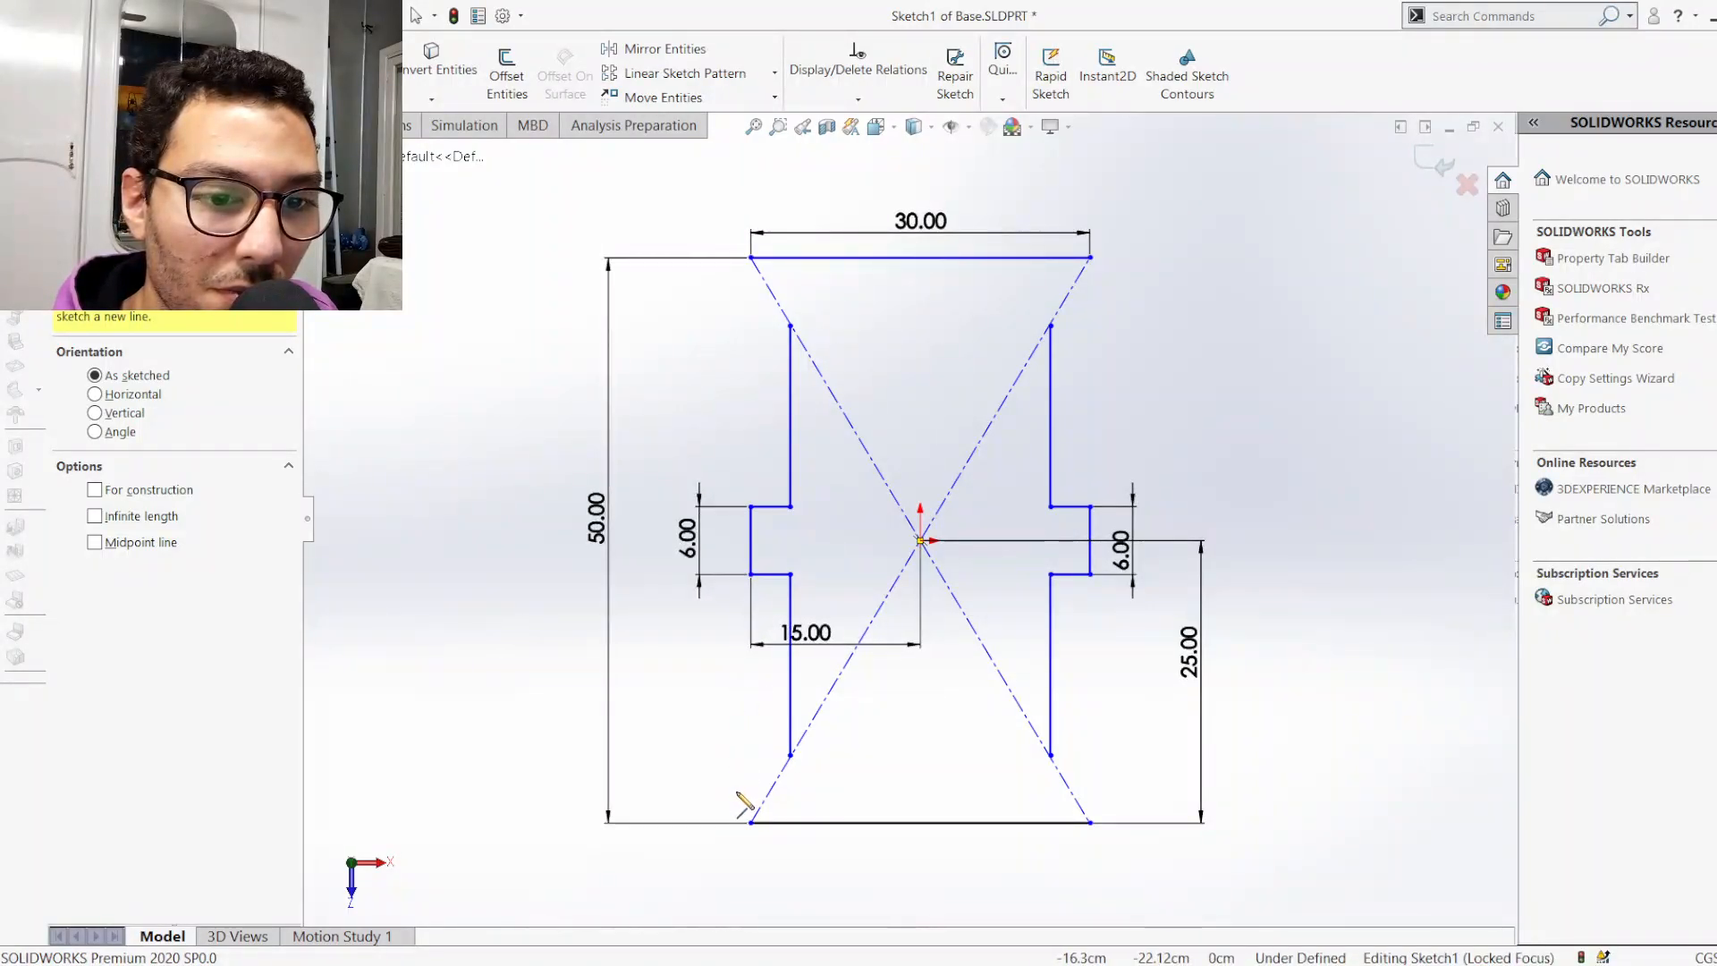
pyautogui.click(751, 695)
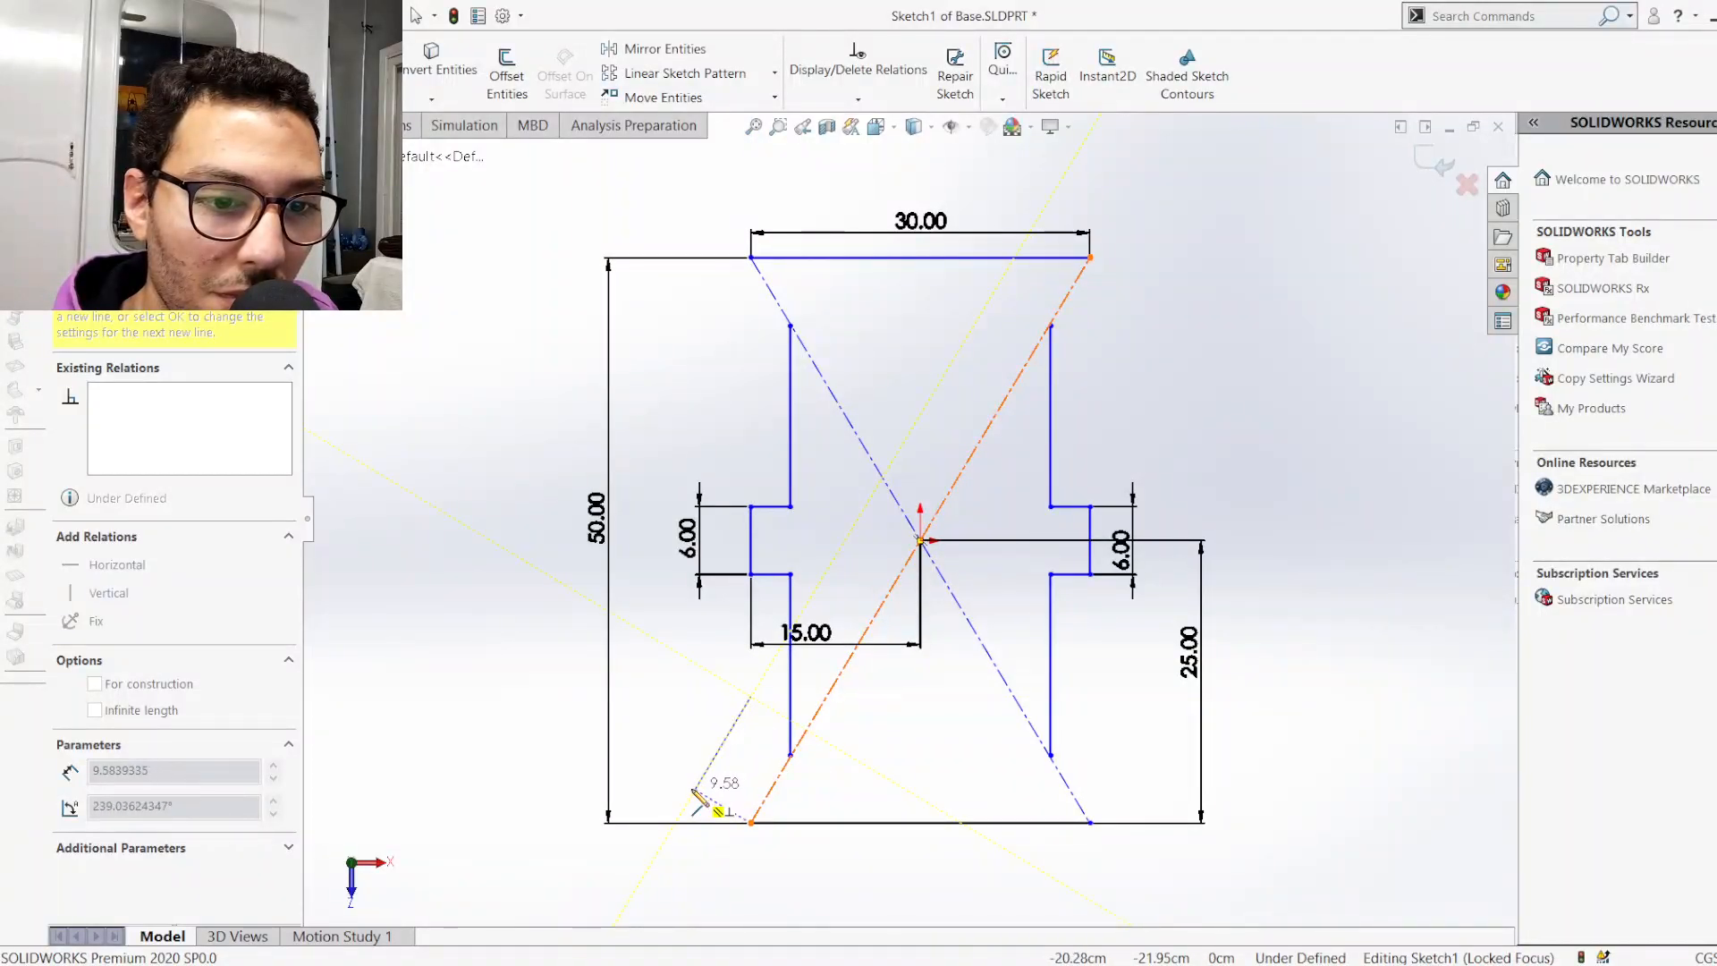
pyautogui.click(696, 790)
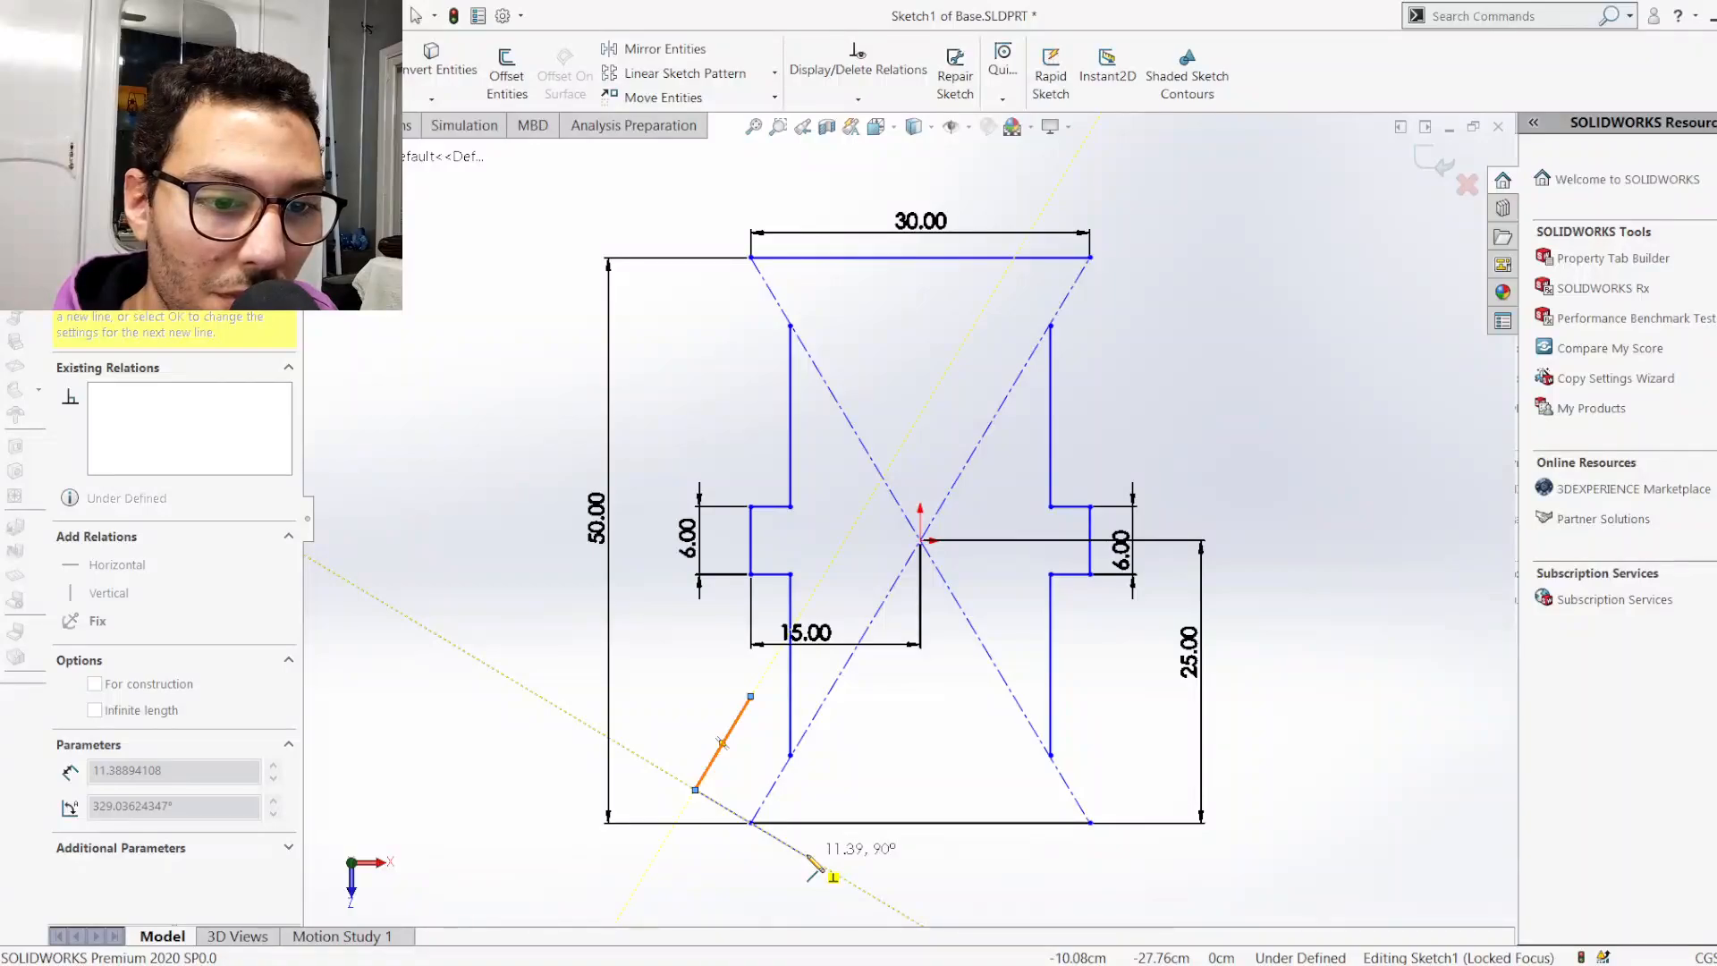
pyautogui.click(806, 856)
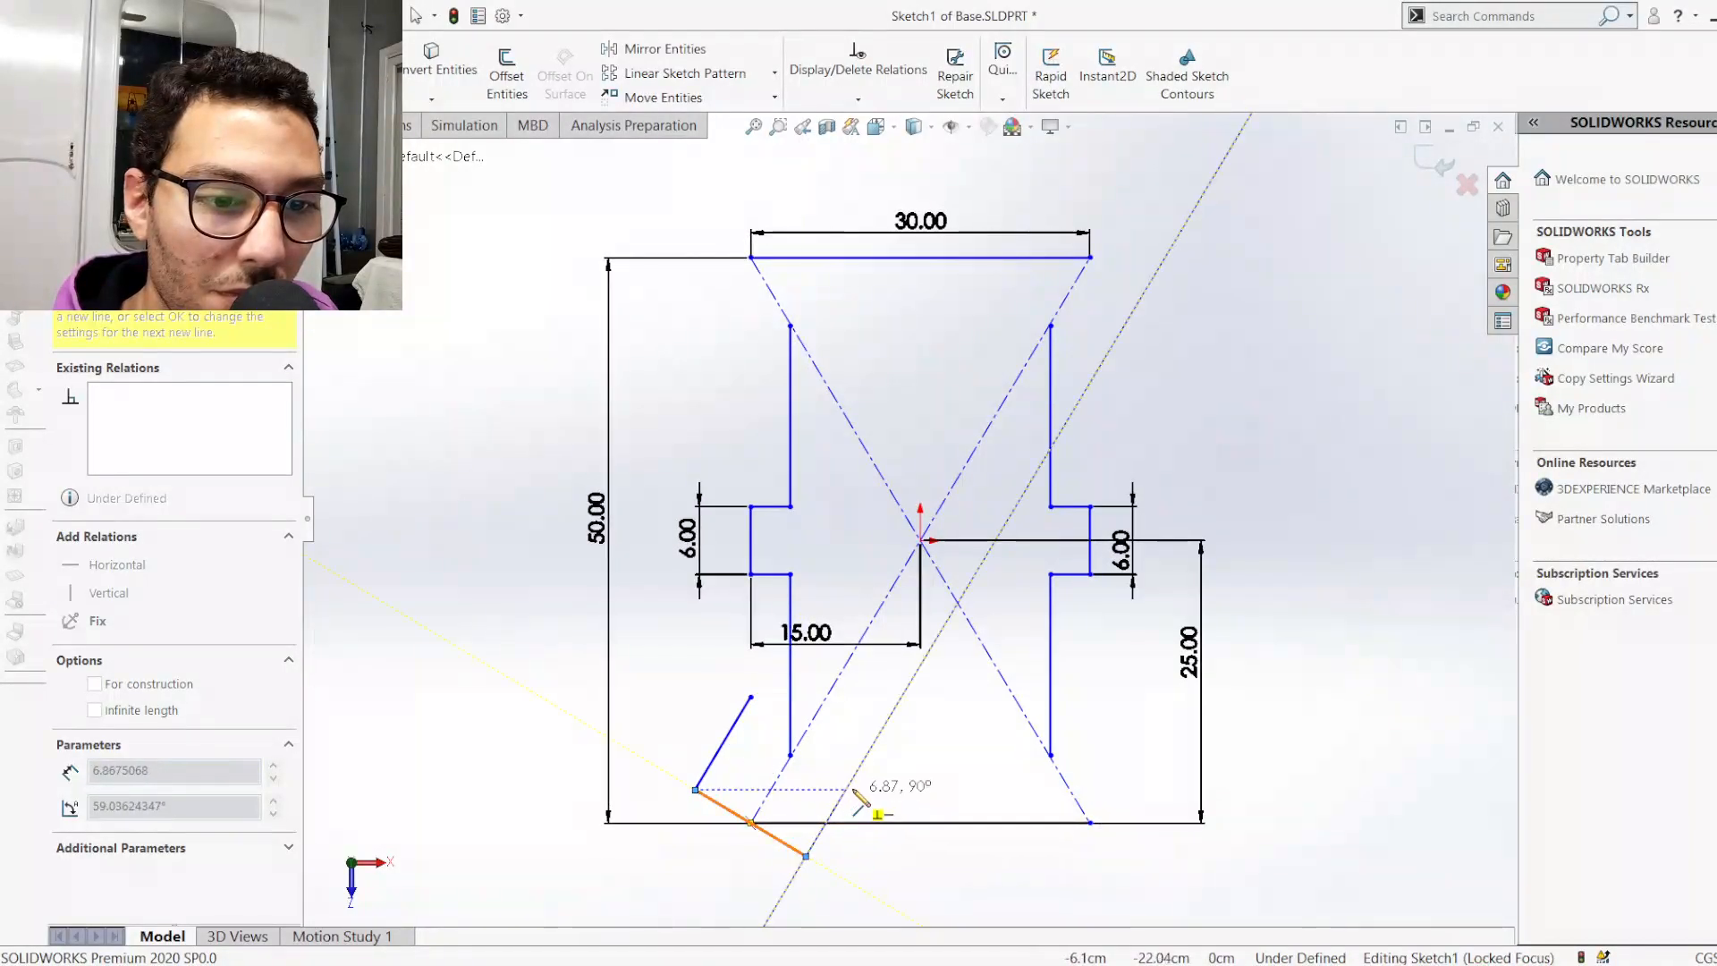
pyautogui.click(862, 763)
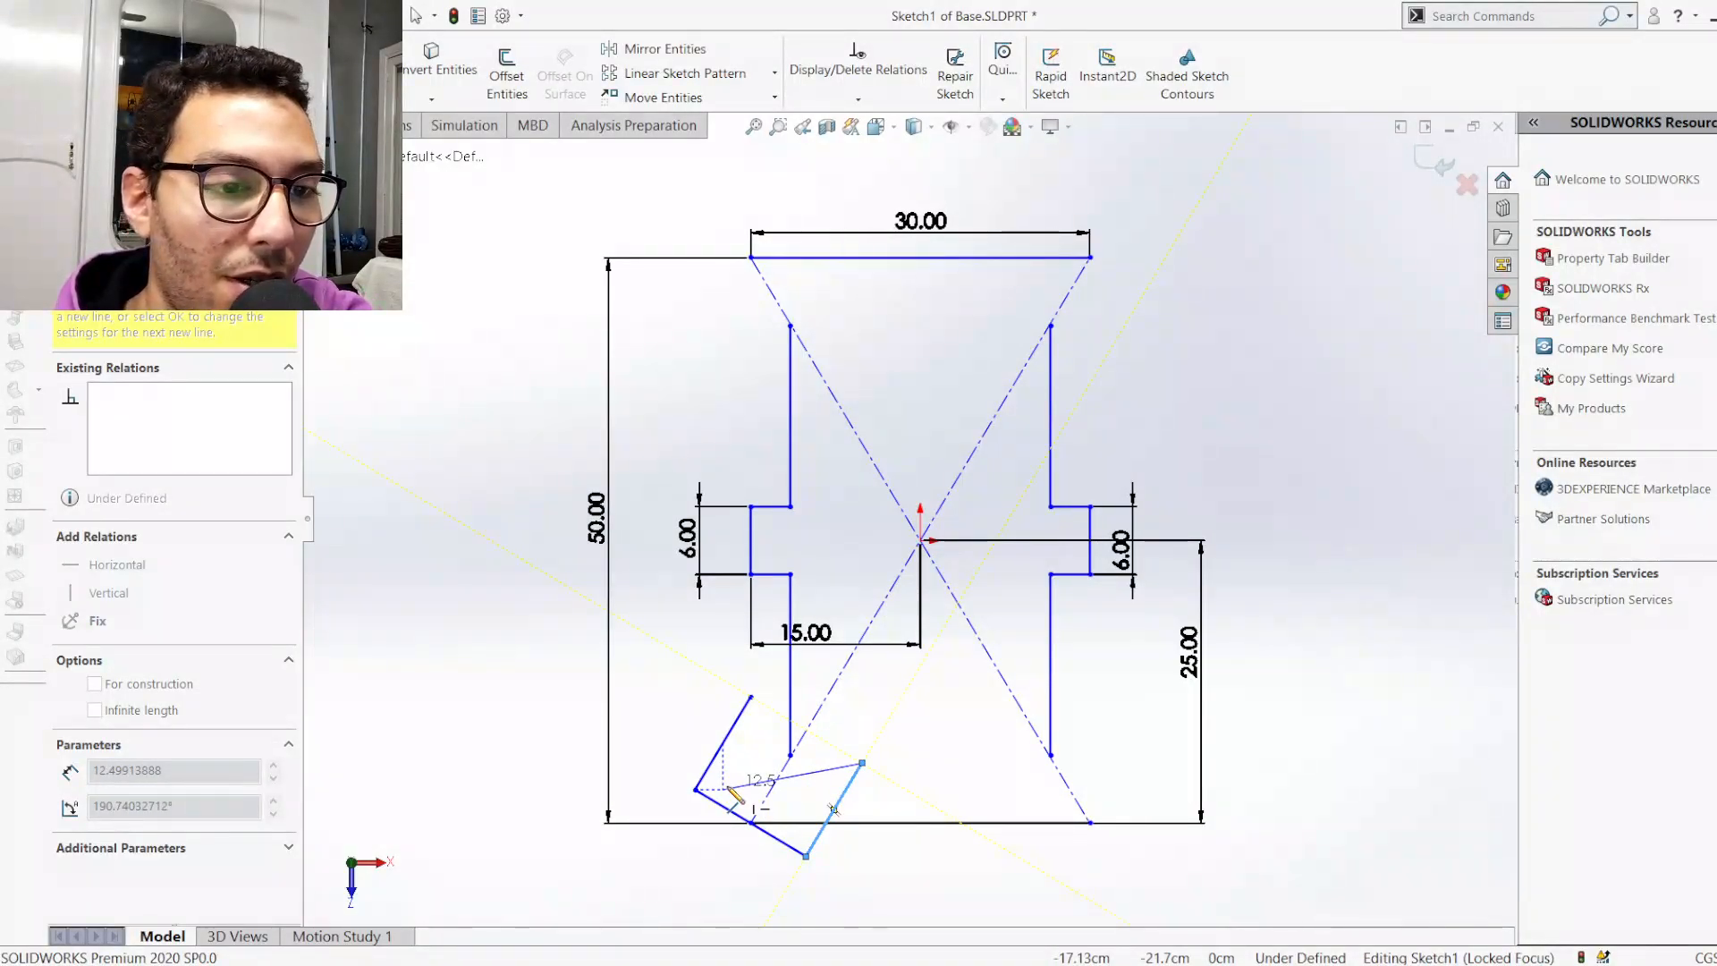
pyautogui.press('Escape')
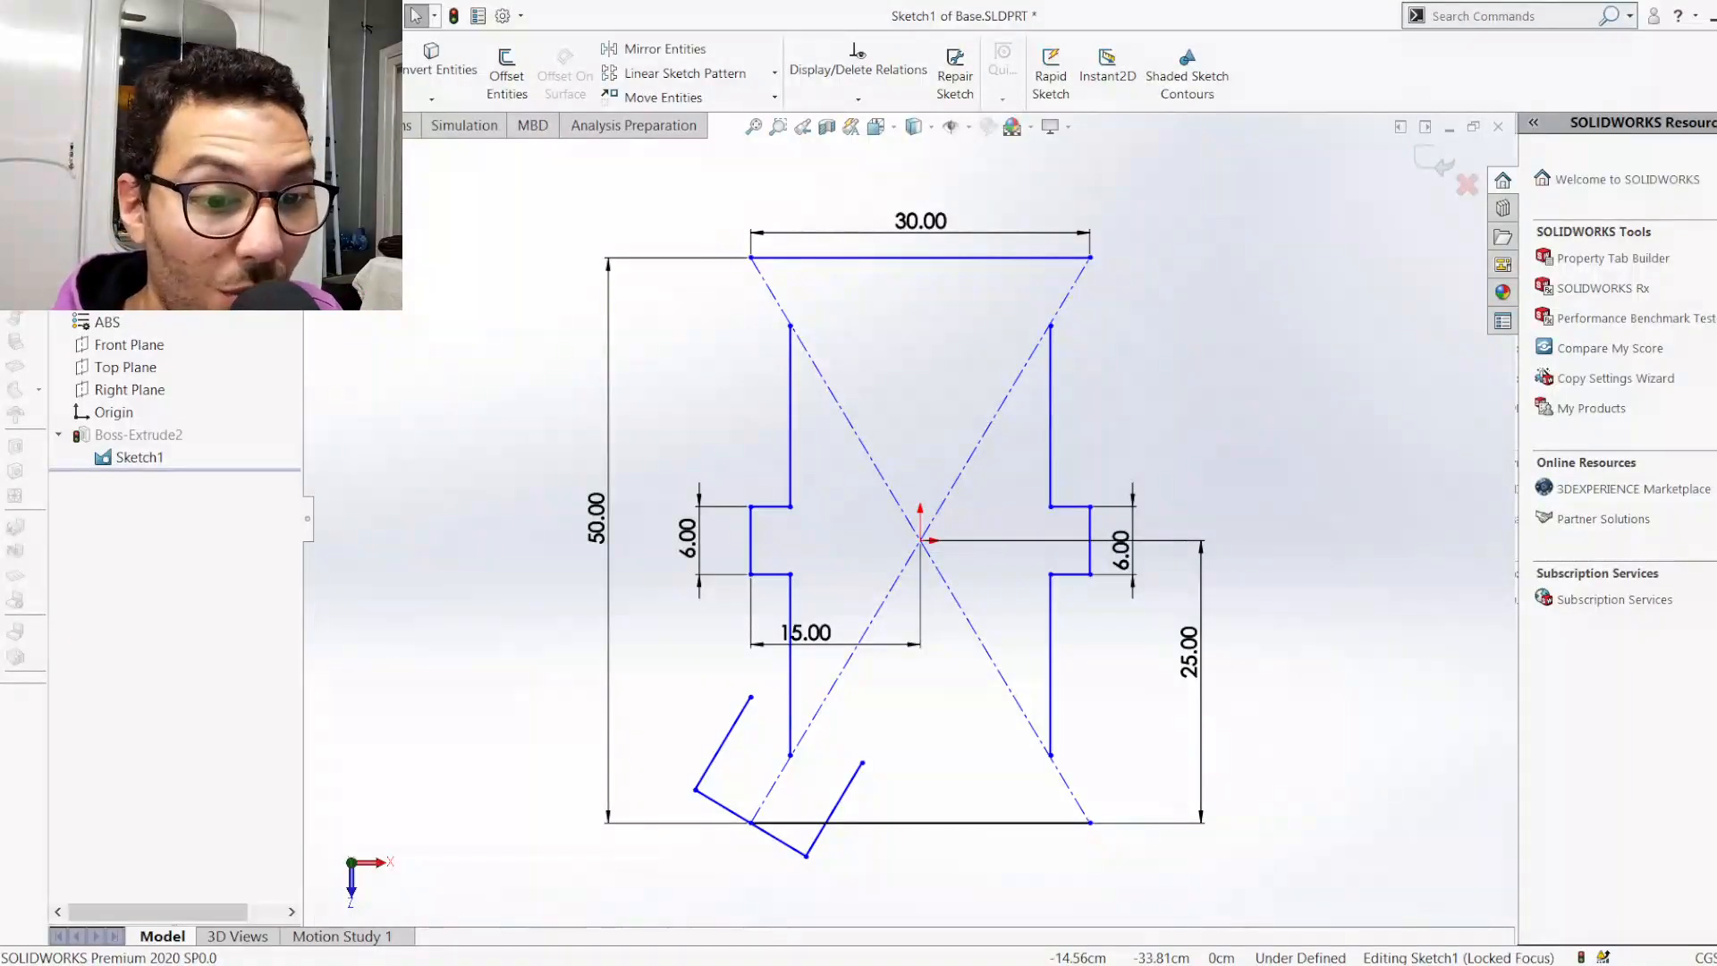
# Measure the length of the servo bracket's bottom edge in the LEG SIMU assembly from the front, and return to the Base sketch
pyautogui.click(746, 923)
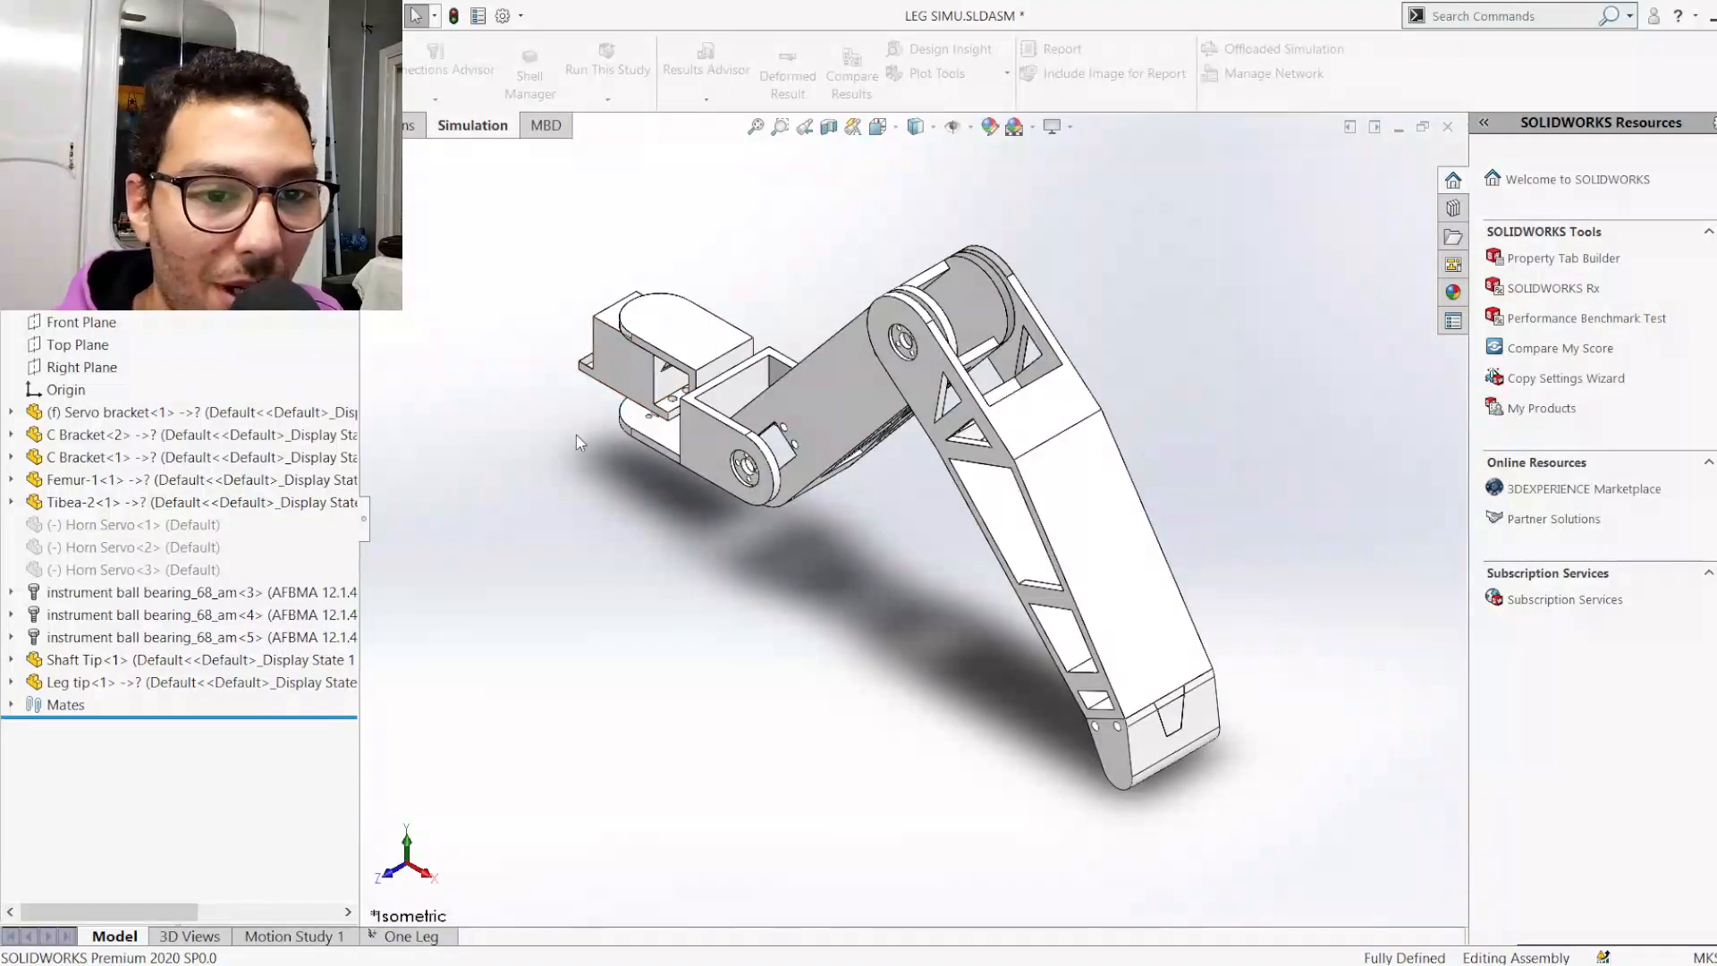
pyautogui.scroll(-4, 576, 435)
pyautogui.scroll(-2, 690, 395)
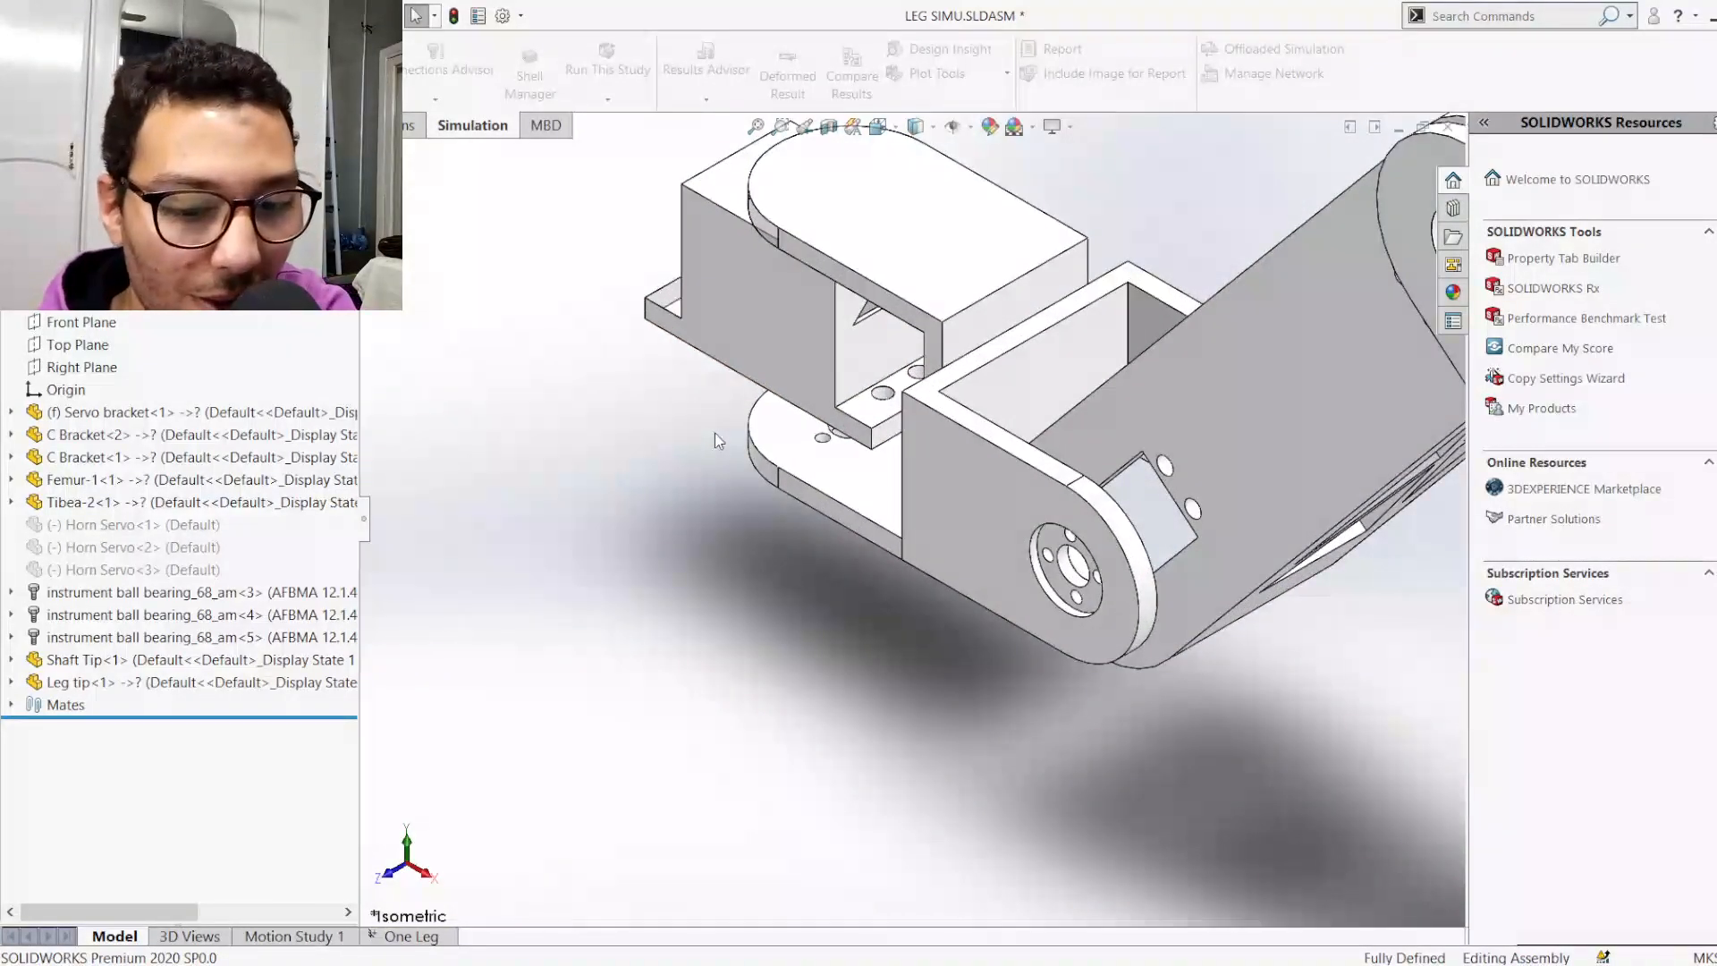
pyautogui.hotkey('ctrl', '1')
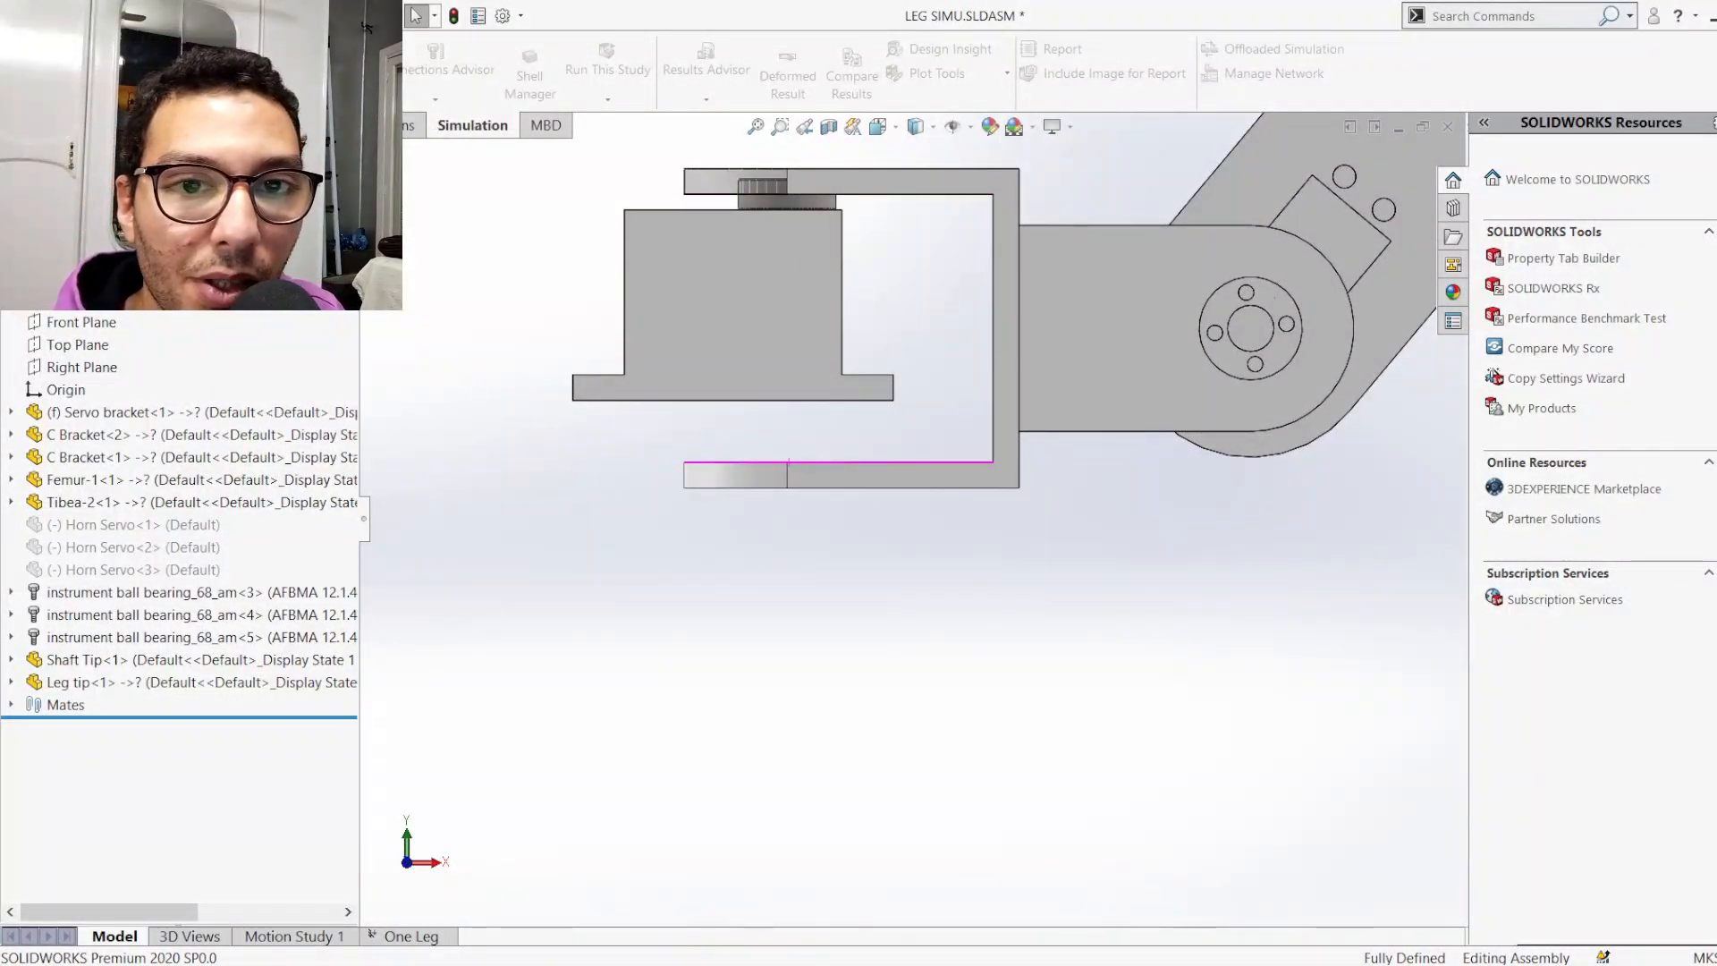
pyautogui.click(241, 125)
pyautogui.click(285, 76)
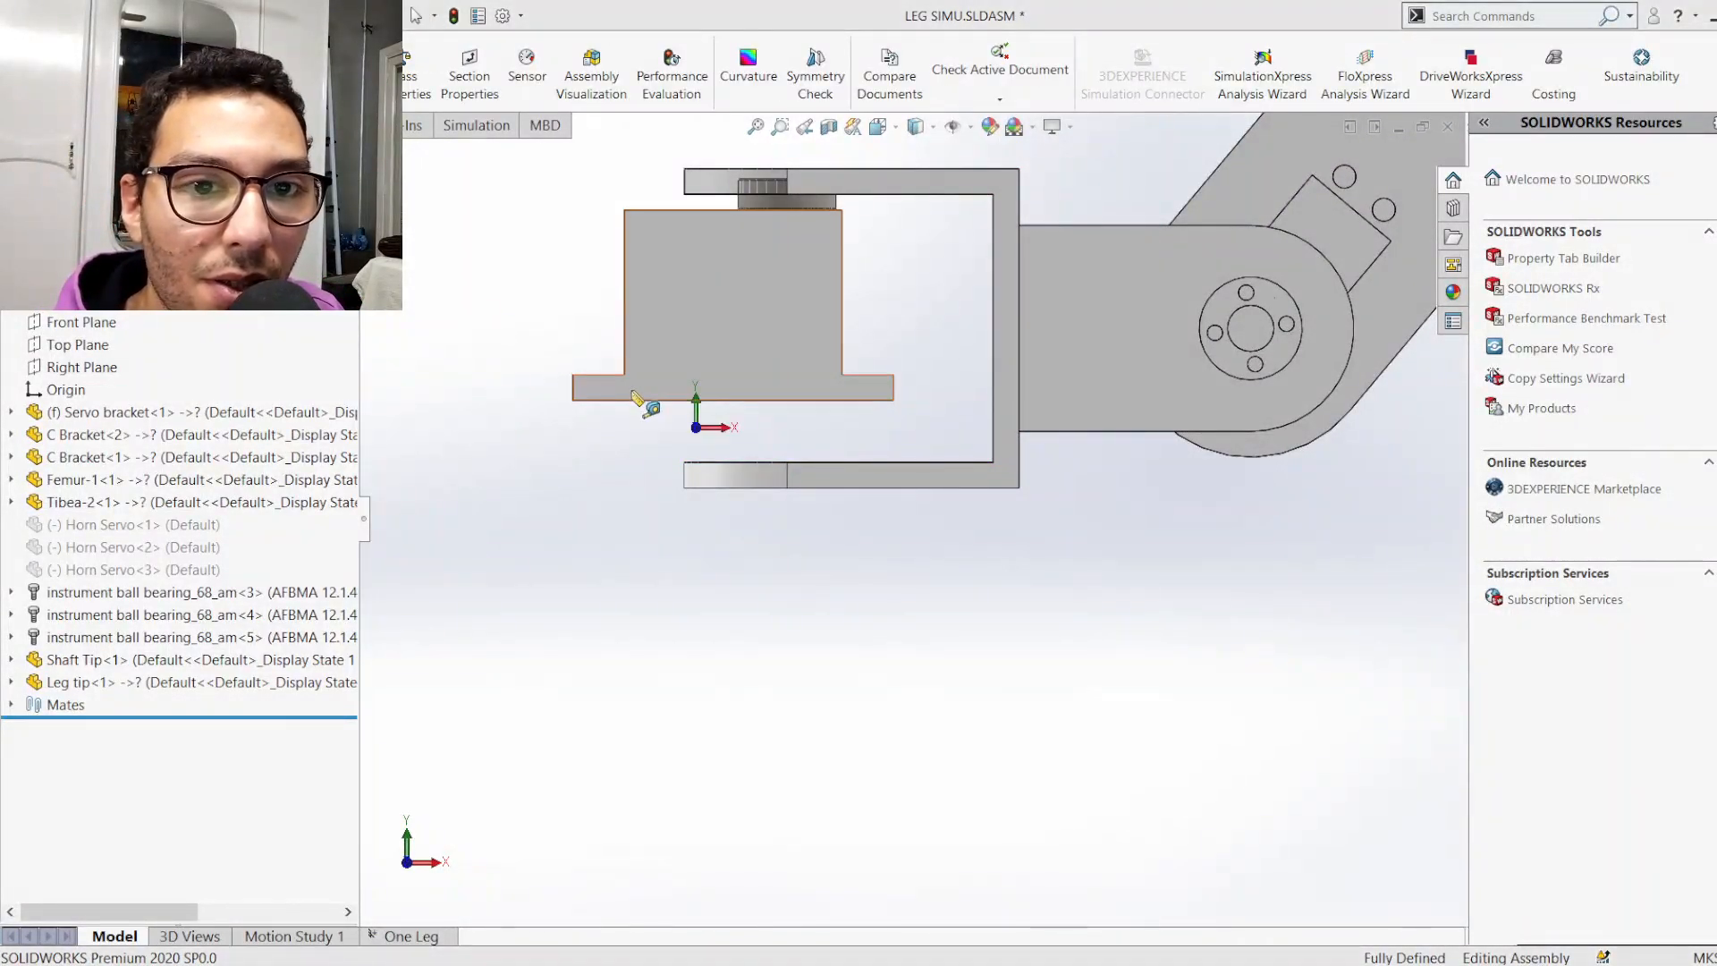
pyautogui.click(642, 399)
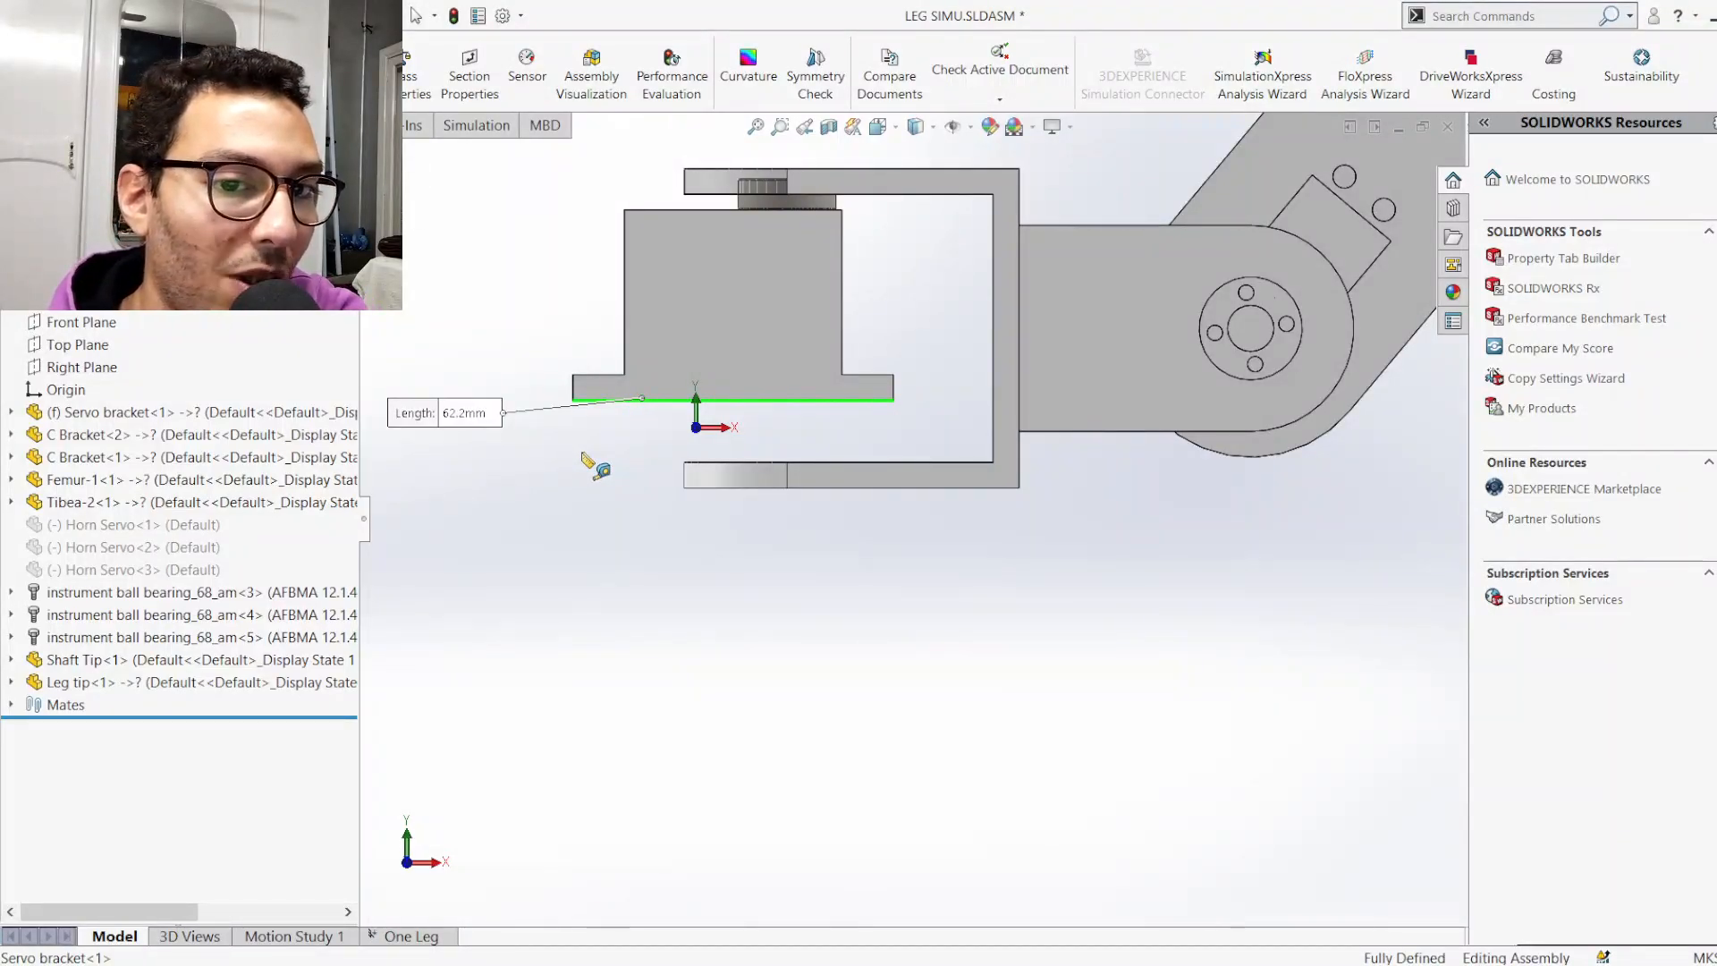
pyautogui.press('Escape')
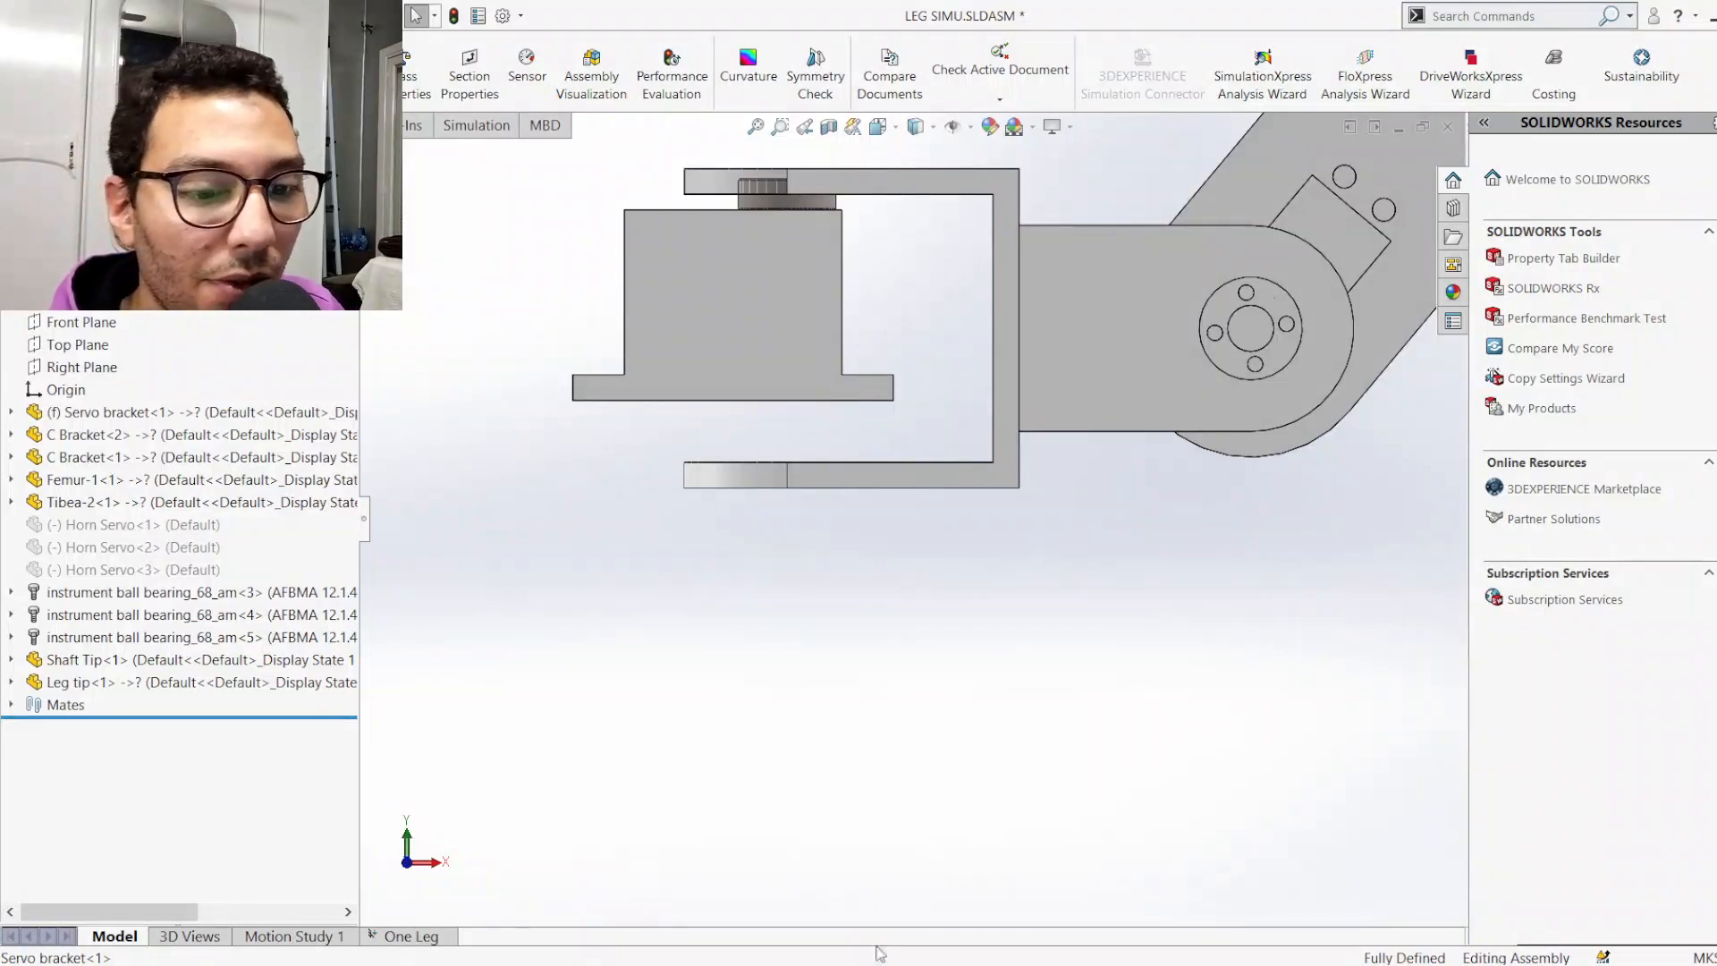
pyautogui.click(887, 921)
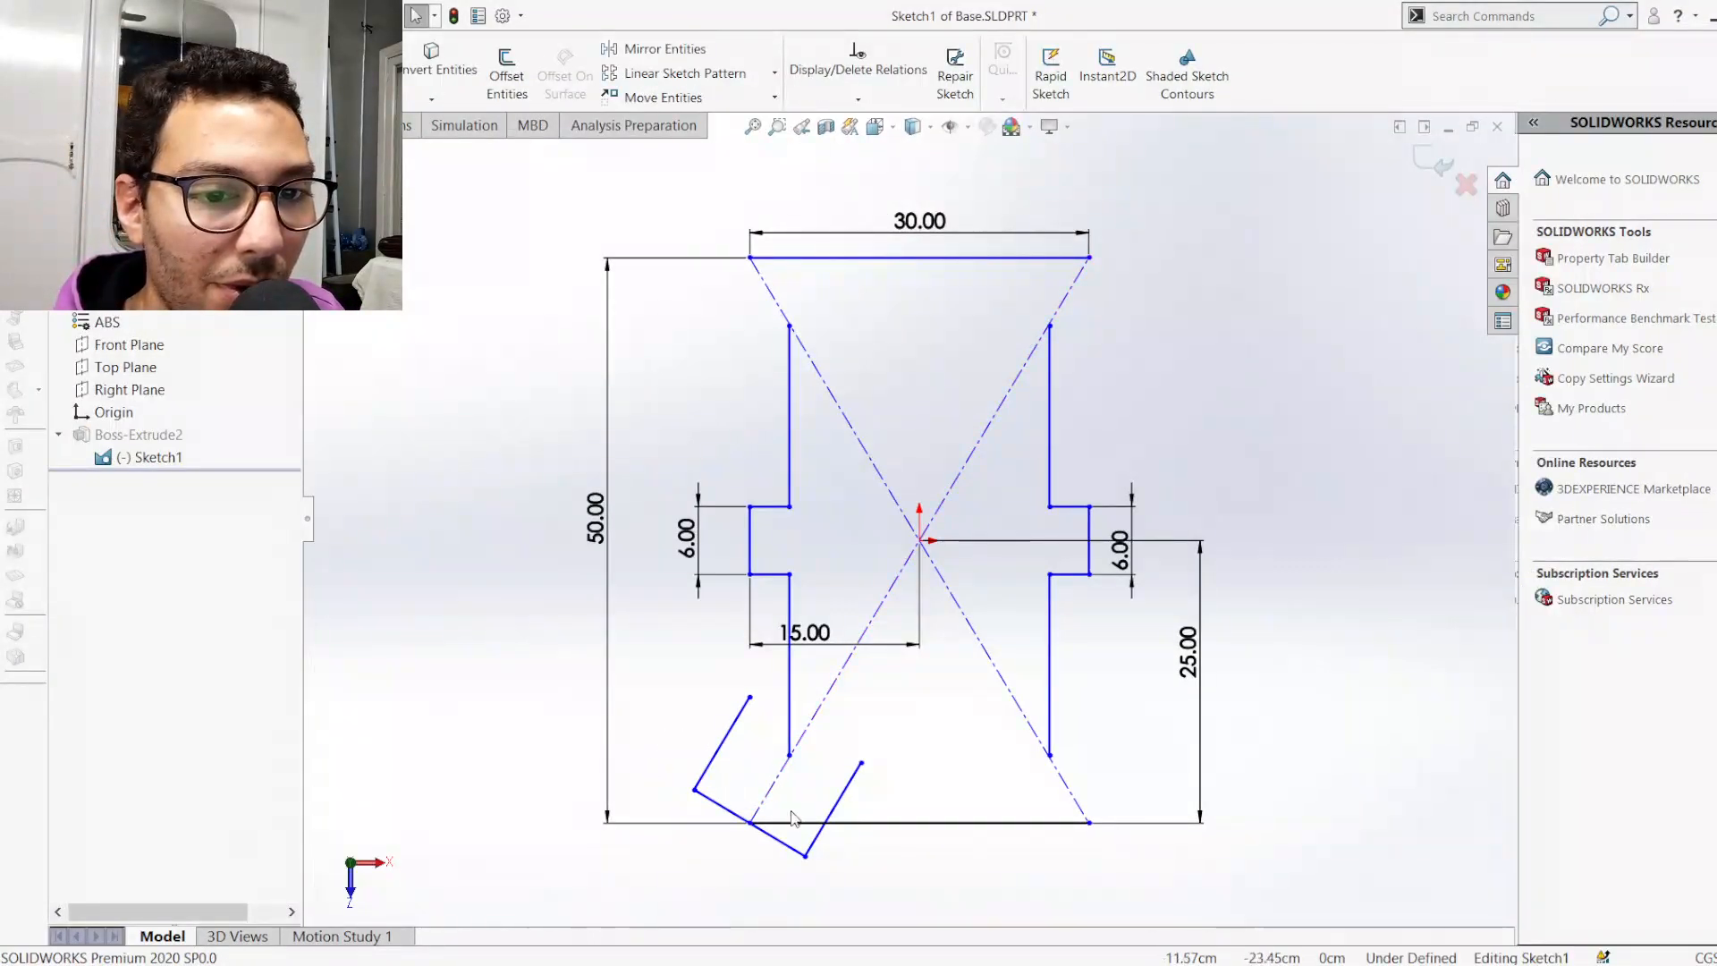
pyautogui.scroll(-3, 789, 812)
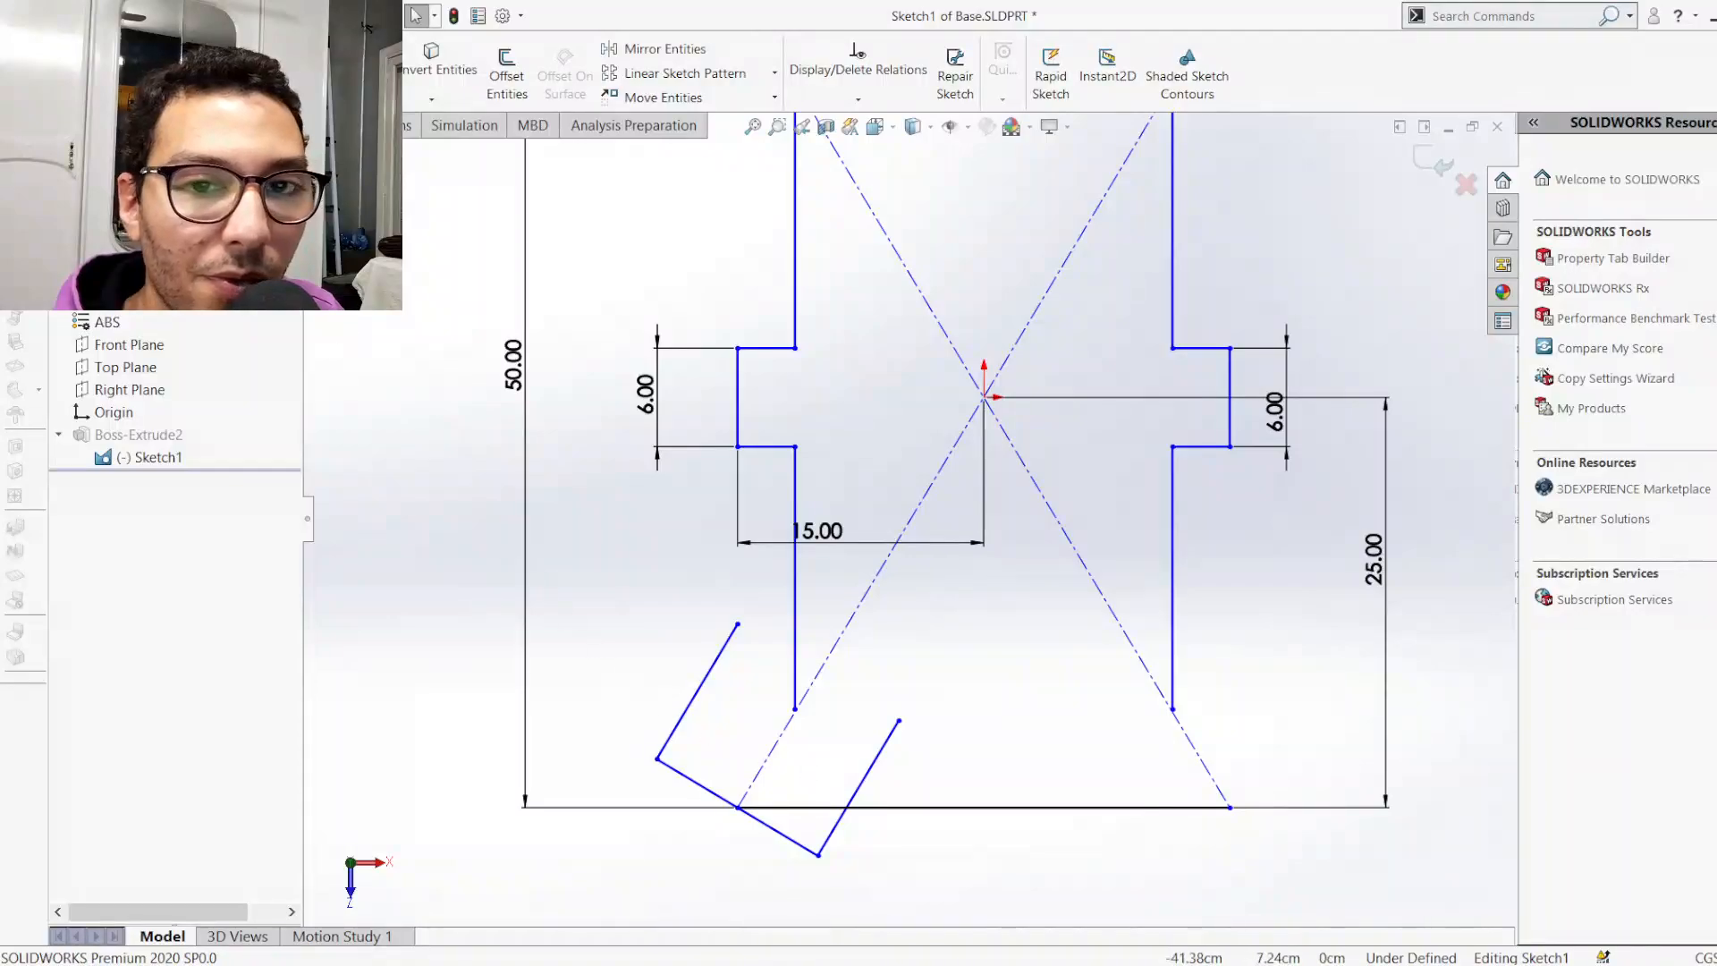
pyautogui.click(687, 712)
pyautogui.click(651, 688)
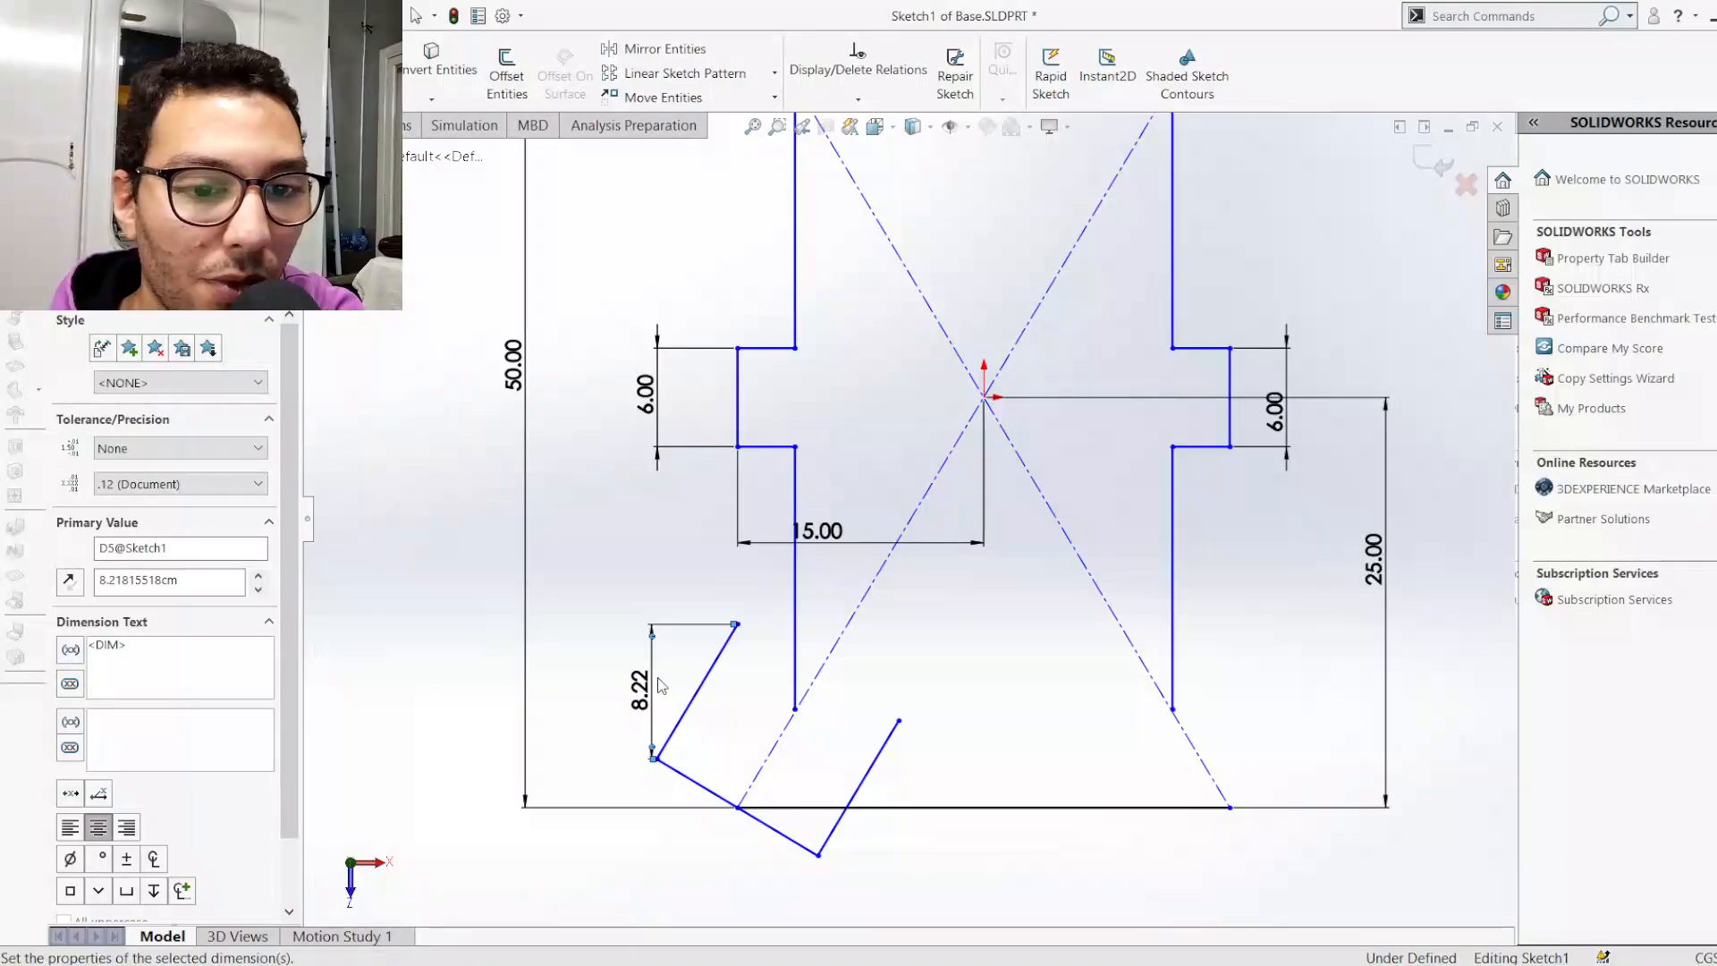
pyautogui.press('Escape')
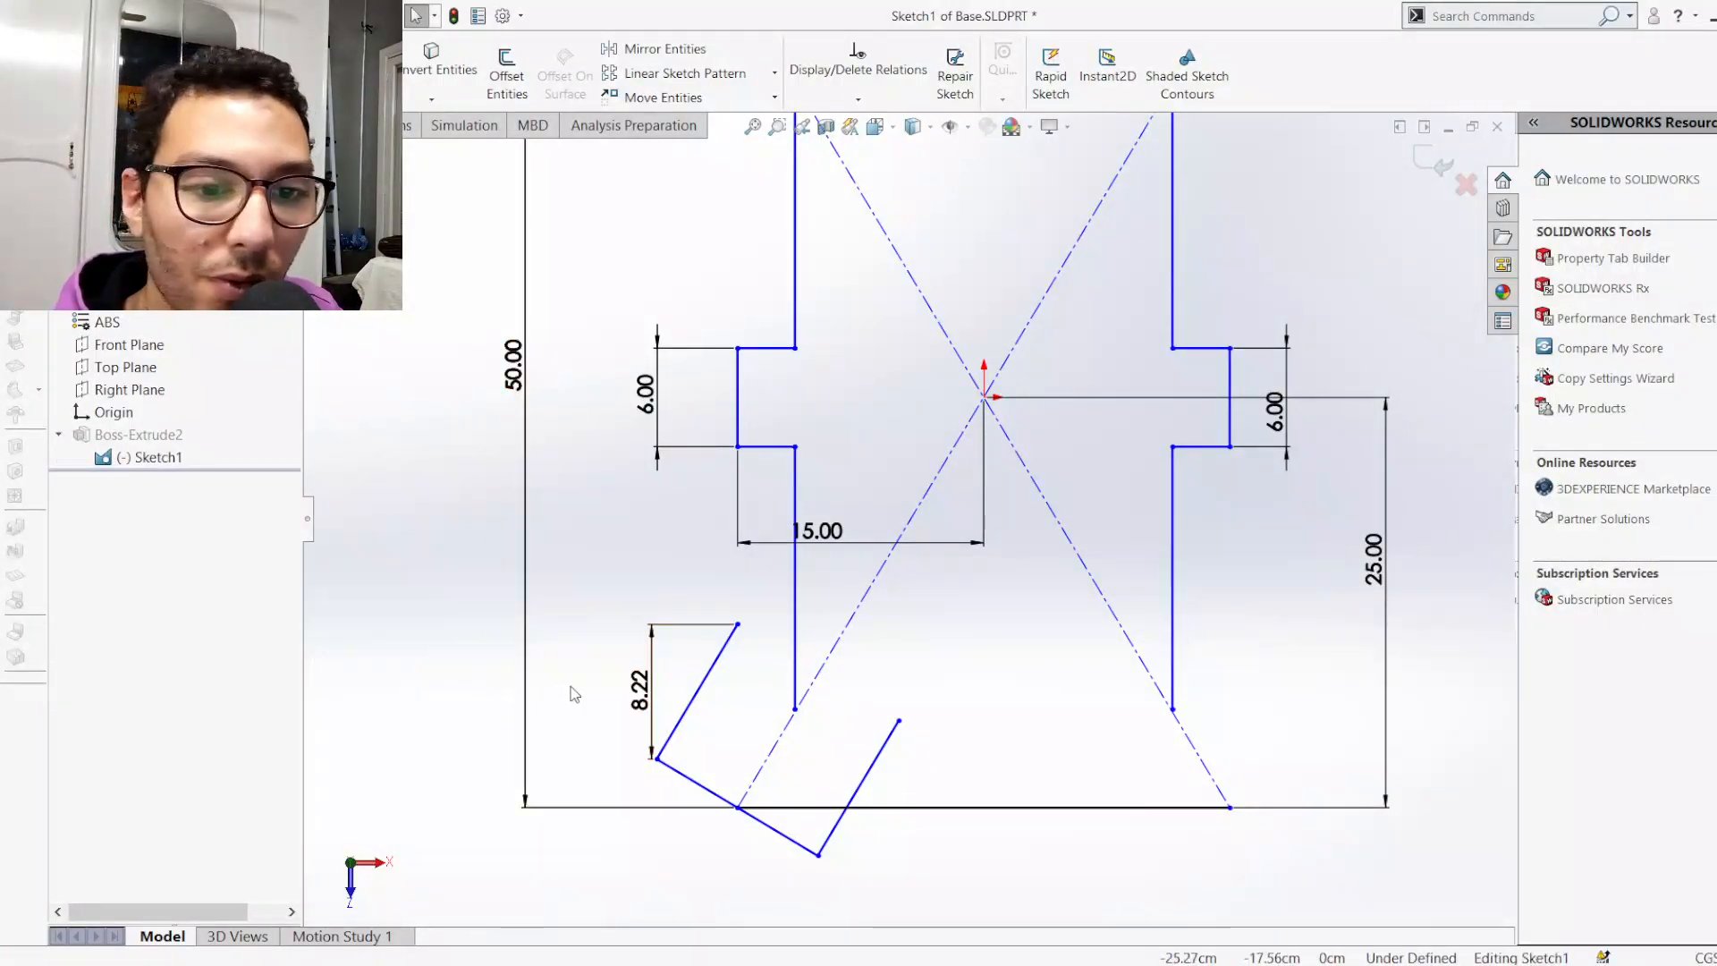
pyautogui.click(640, 690)
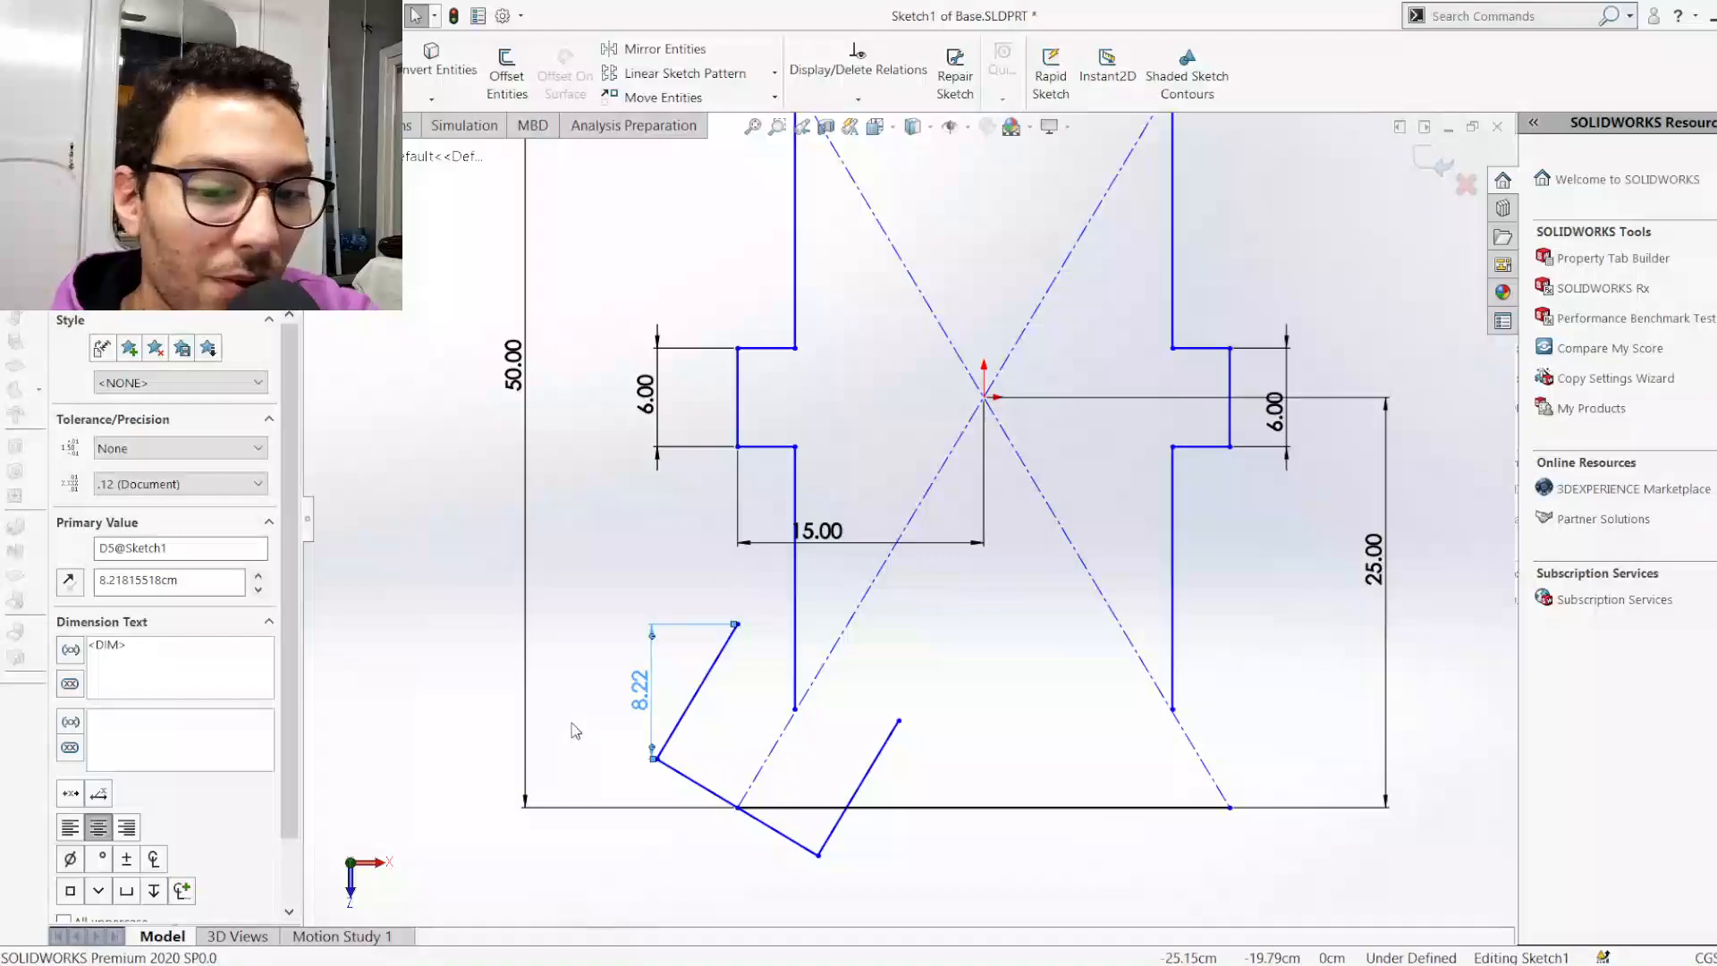
pyautogui.press('Delete')
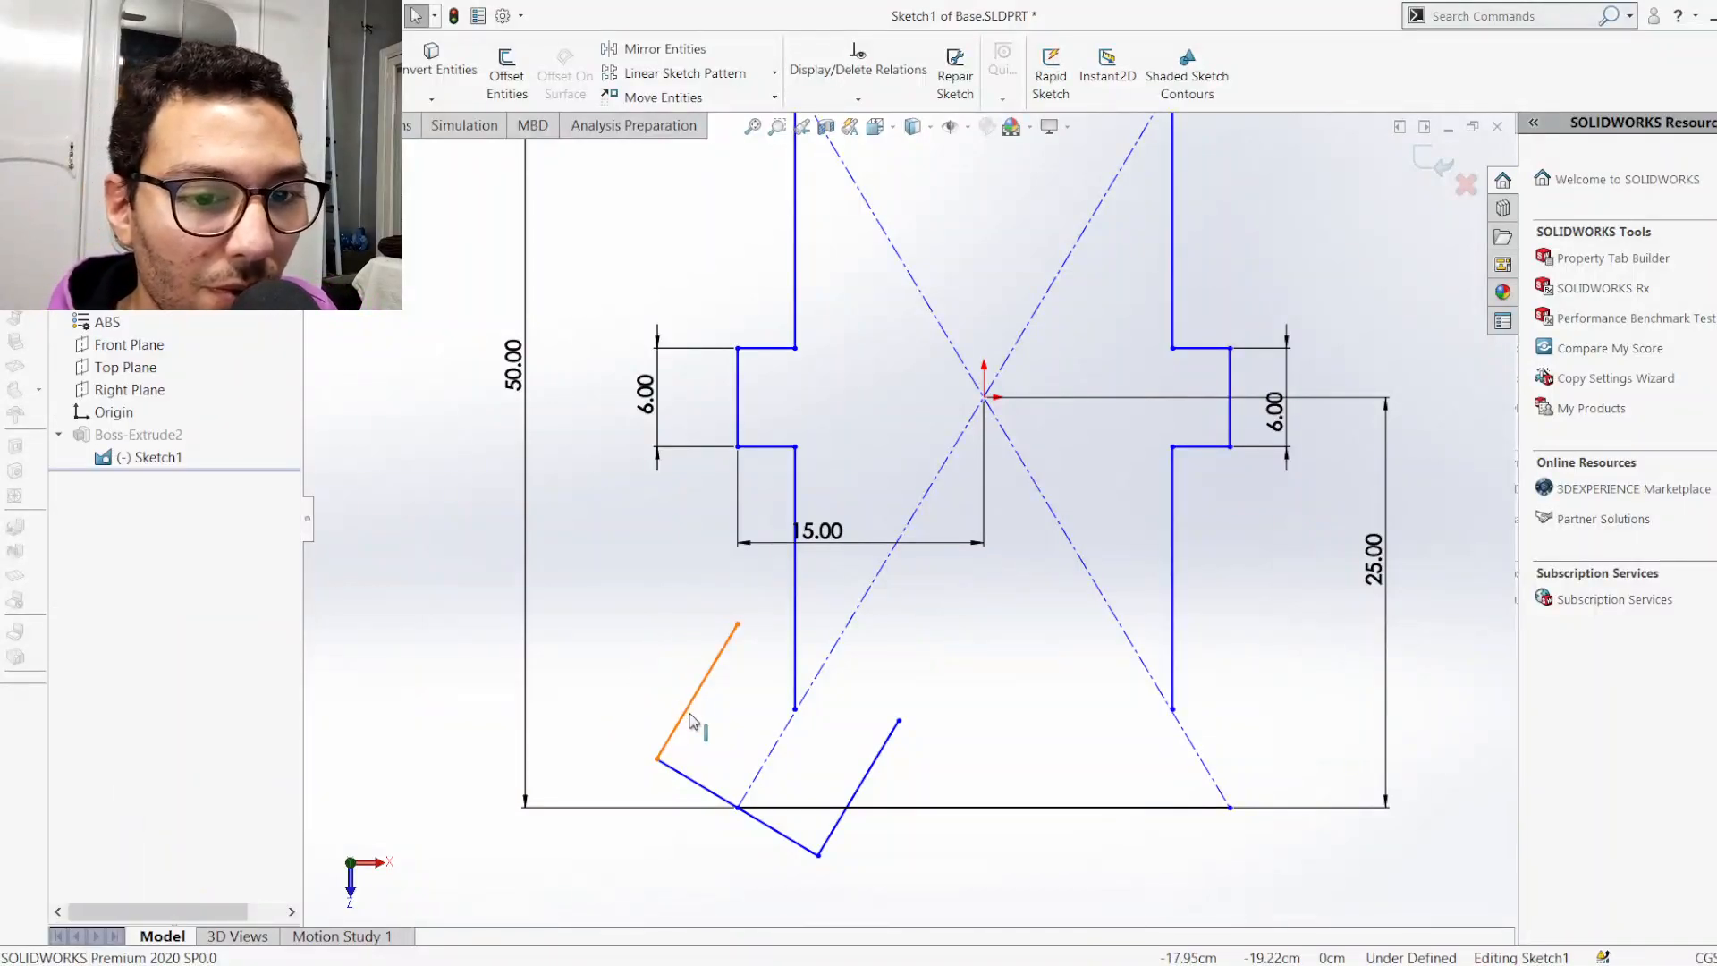
# Dimension both parallel side lines of the angled corner tab along their length at 7 cm each
pyautogui.click(80, 71)
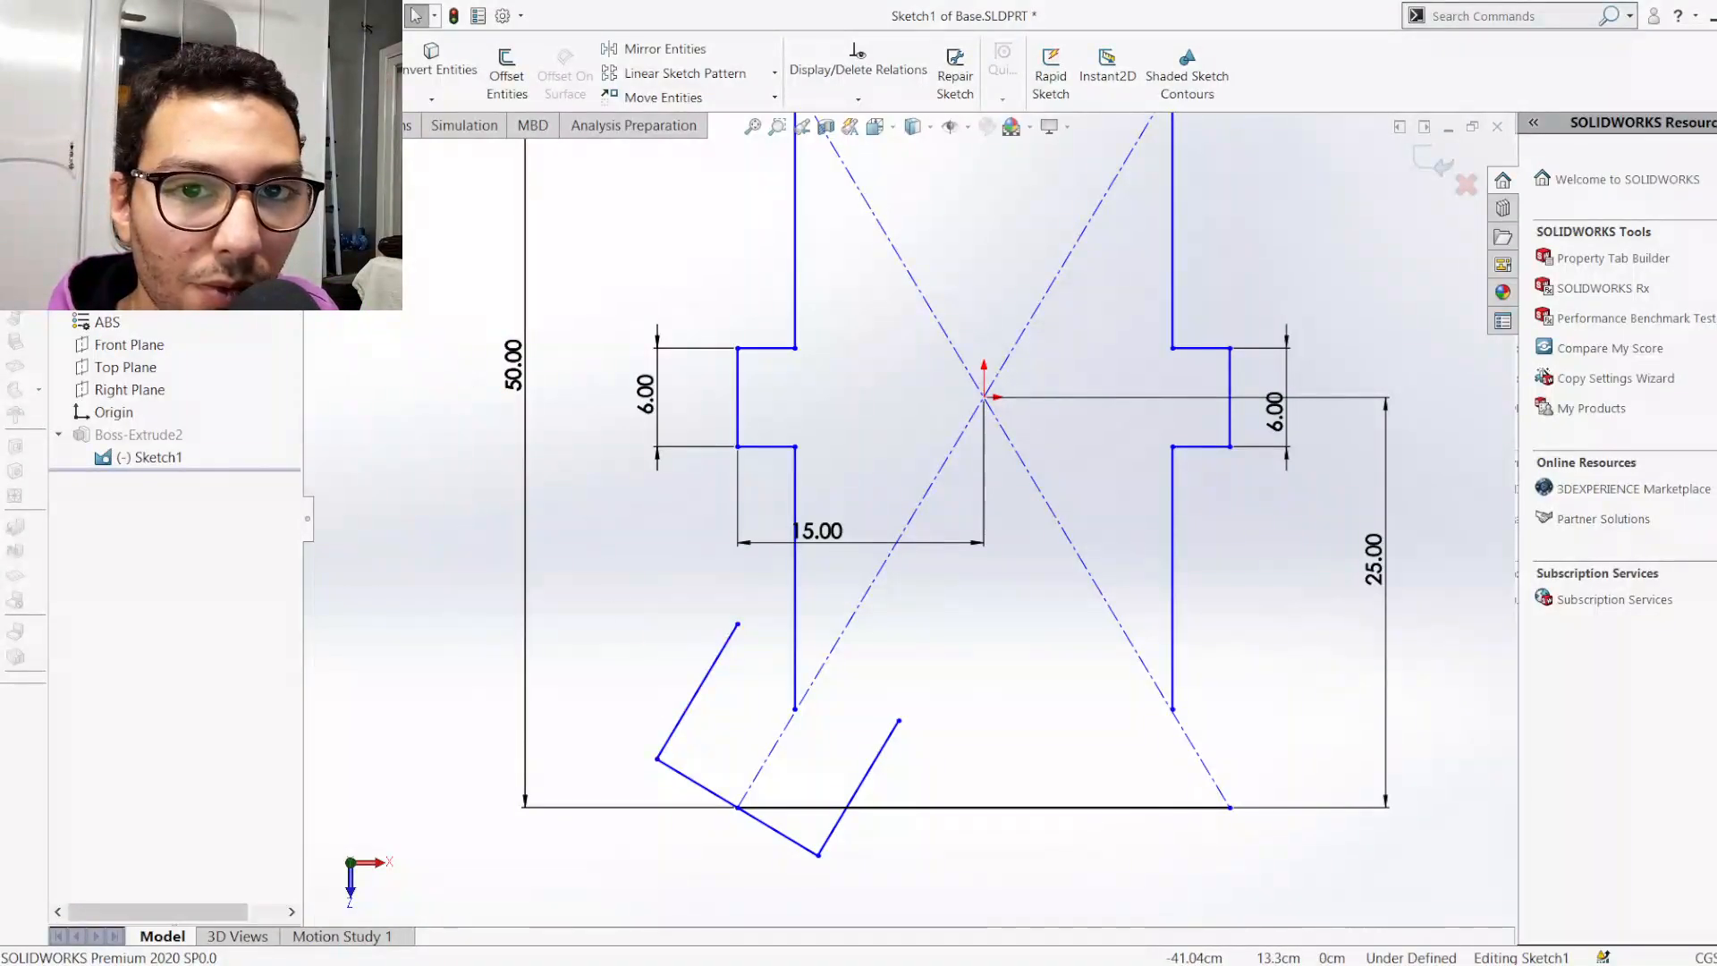
pyautogui.click(681, 711)
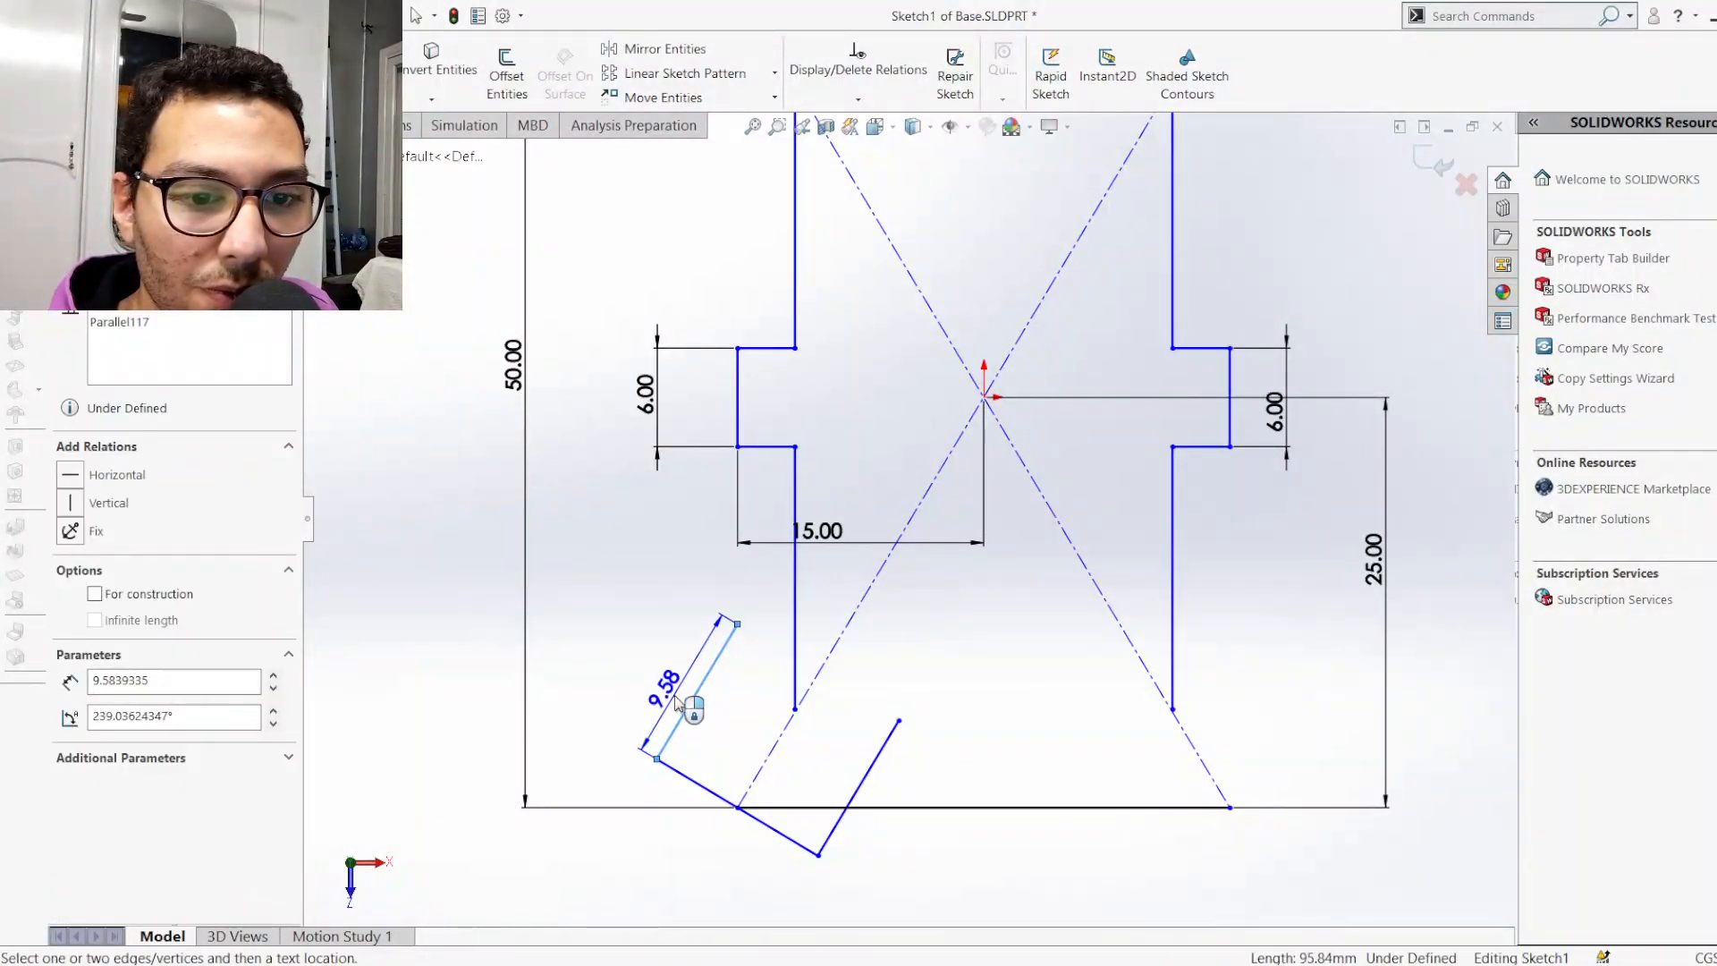
pyautogui.click(677, 706)
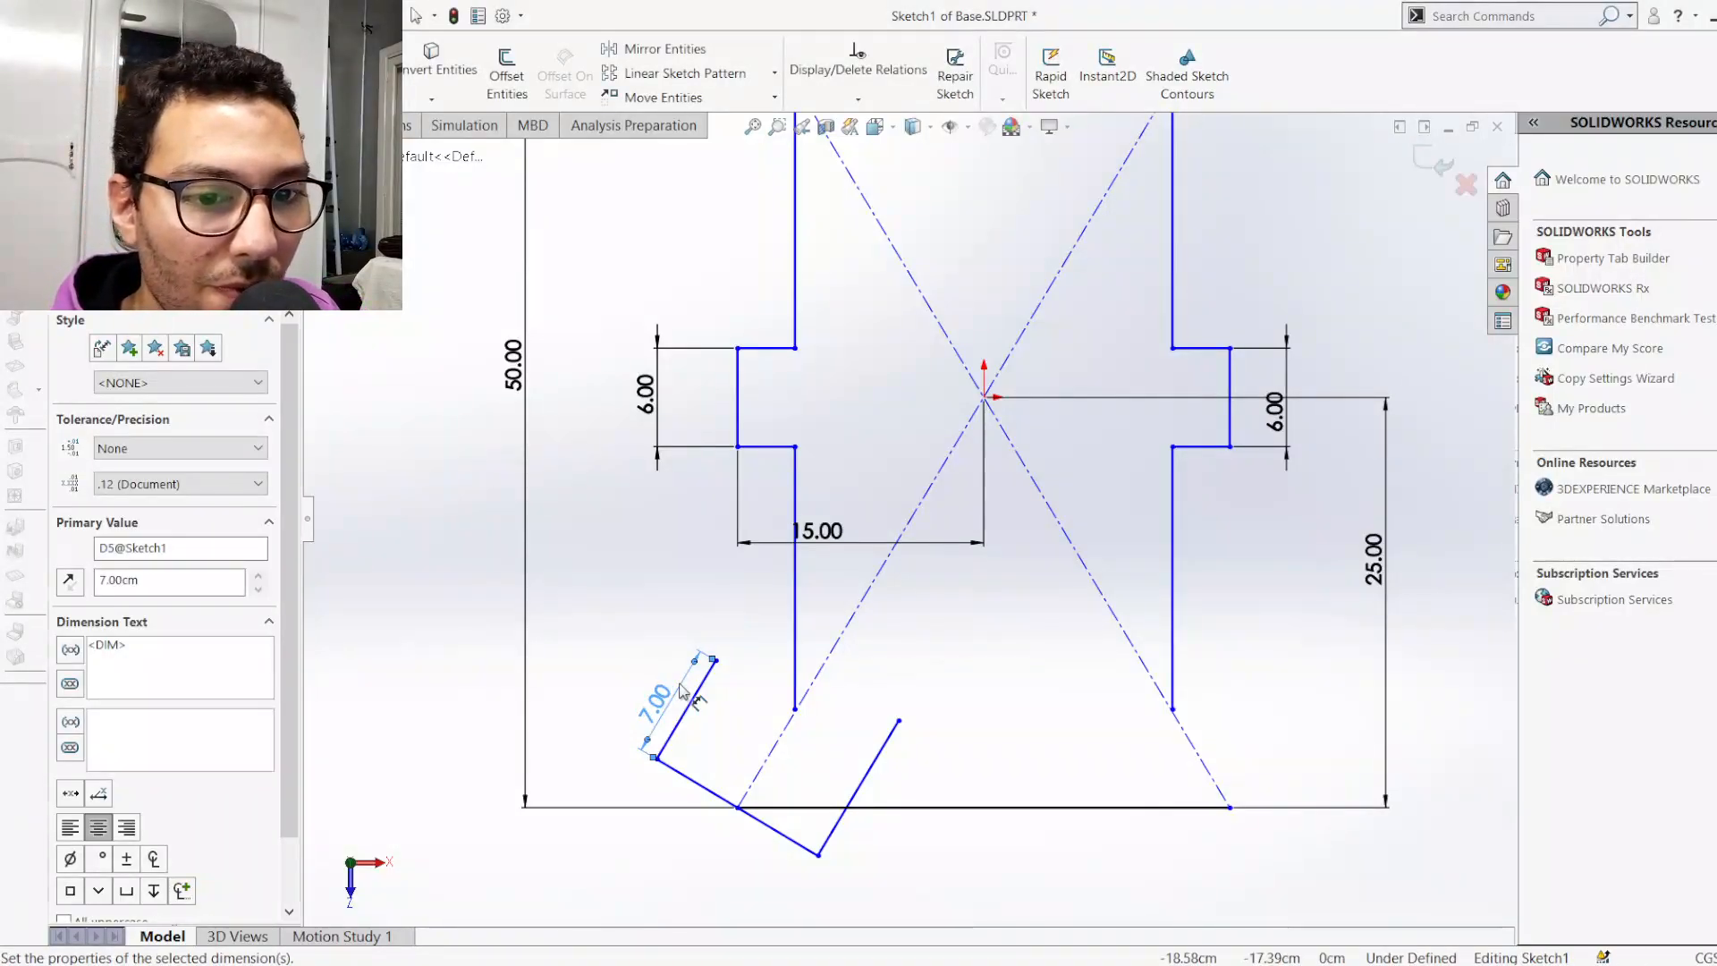
pyautogui.click(843, 789)
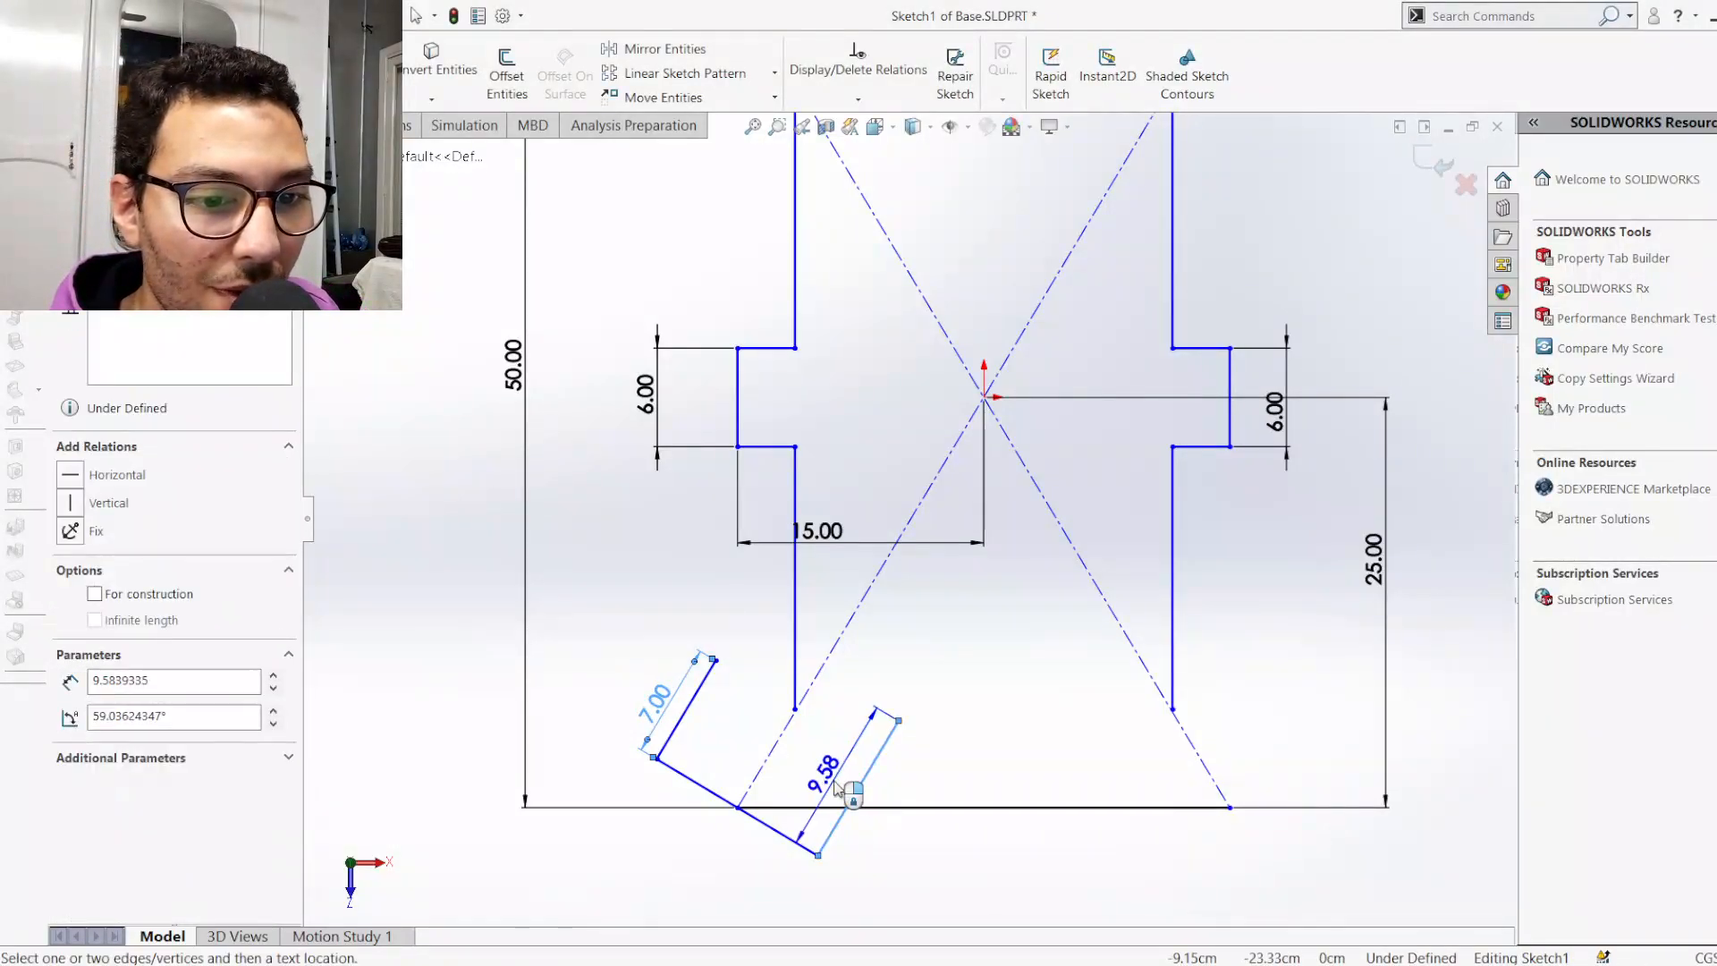
pyautogui.click(836, 787)
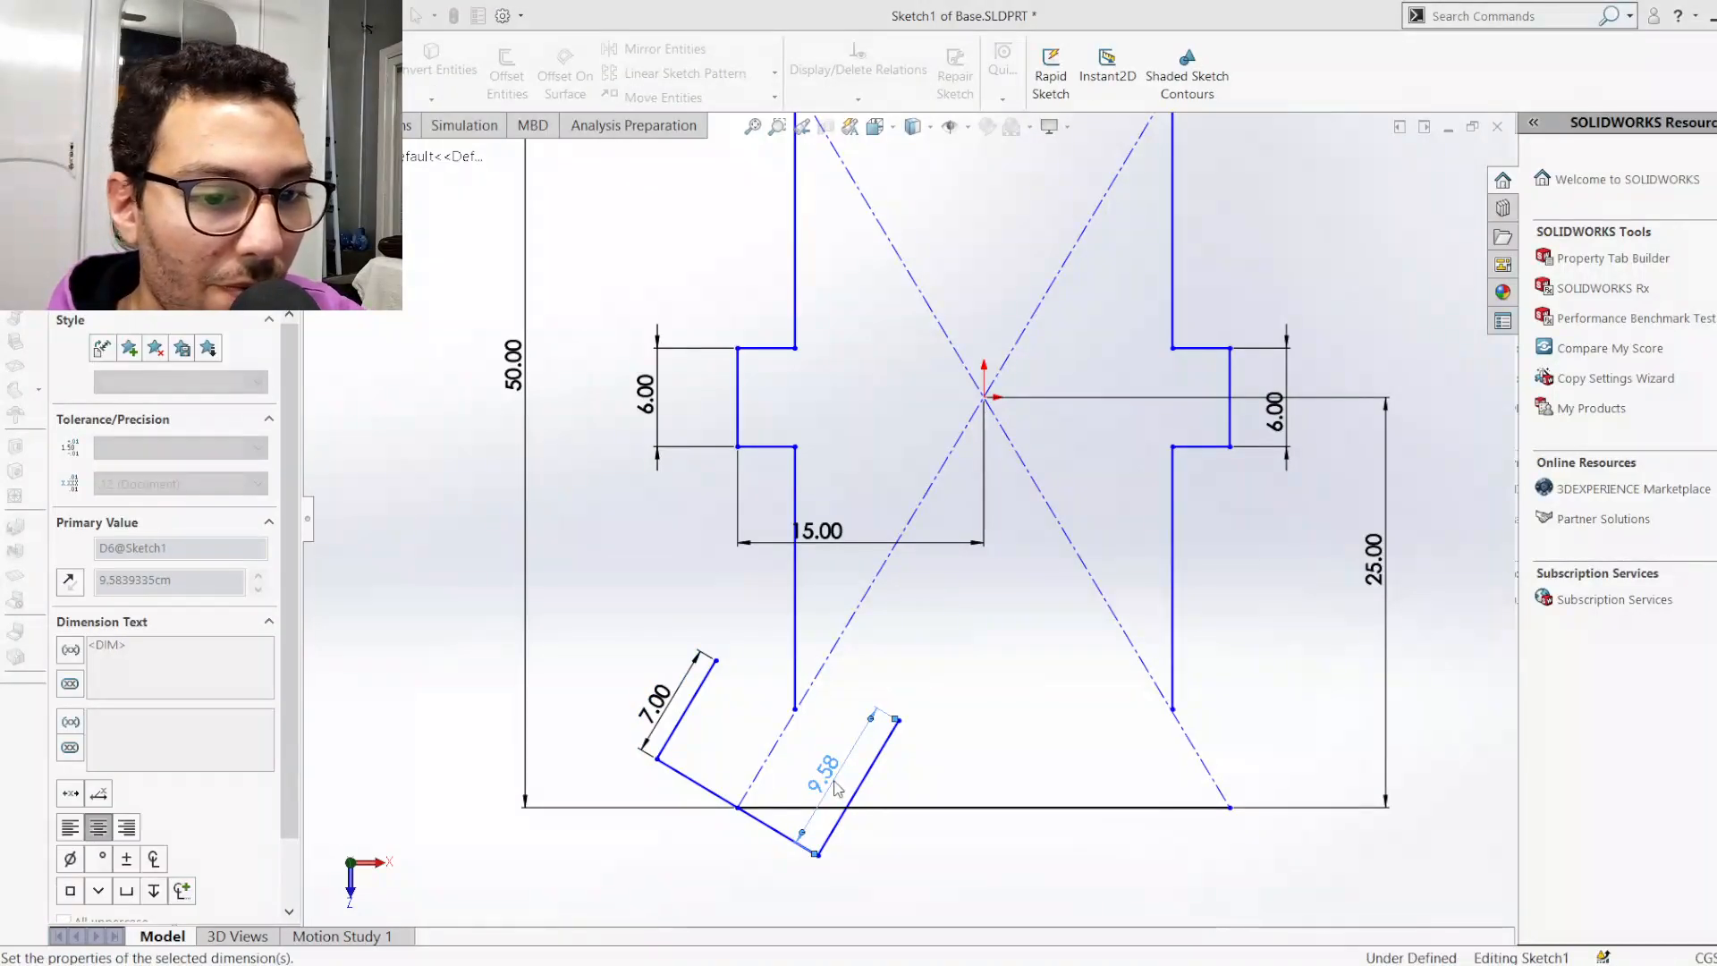
pyautogui.write('7')
pyautogui.press('Return')
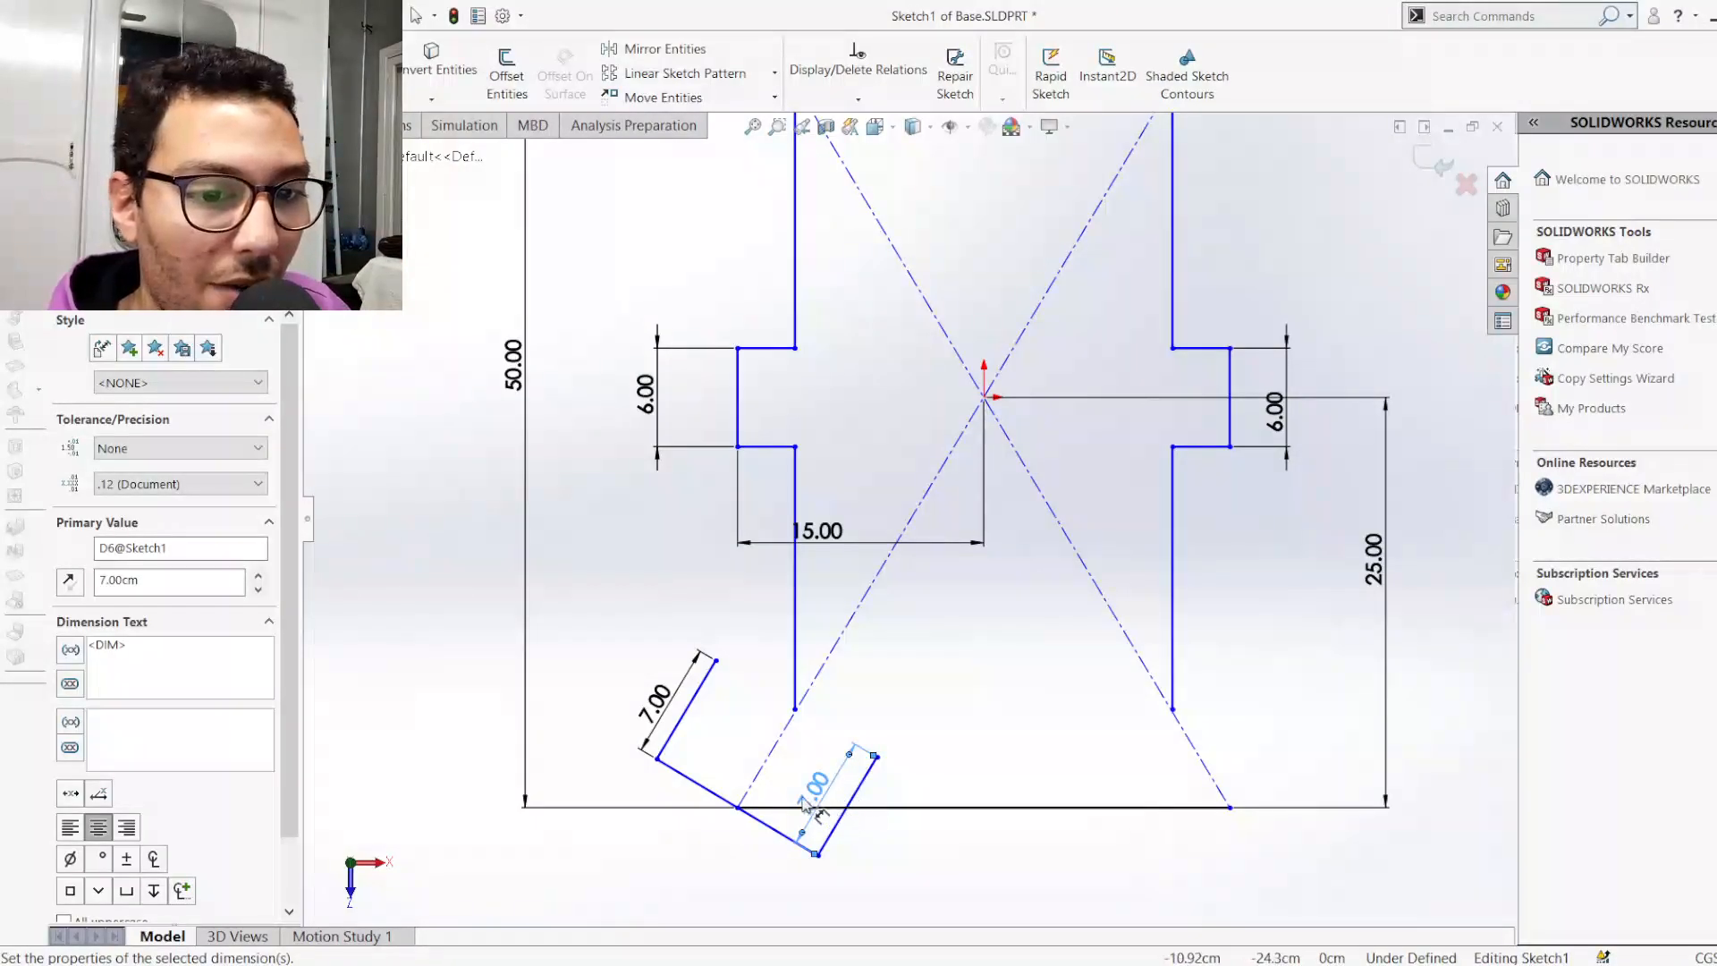
# Dimension the angled tab's perpendicular end line at 6 cm
pyautogui.click(729, 807)
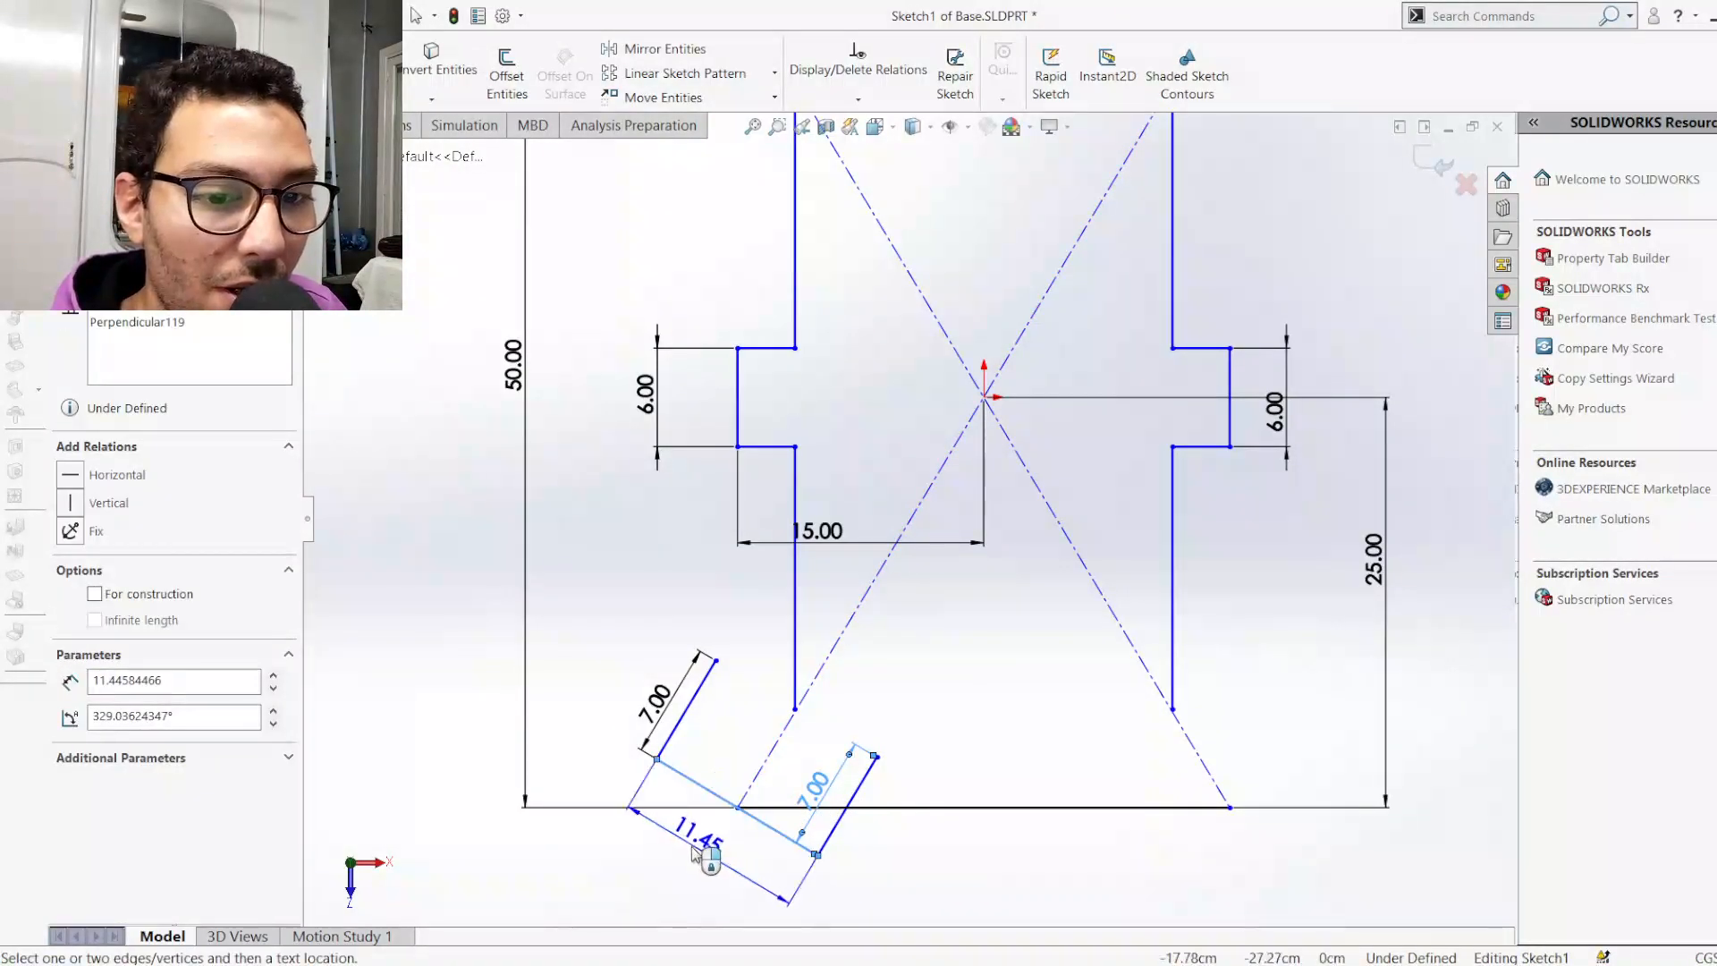
pyautogui.click(696, 850)
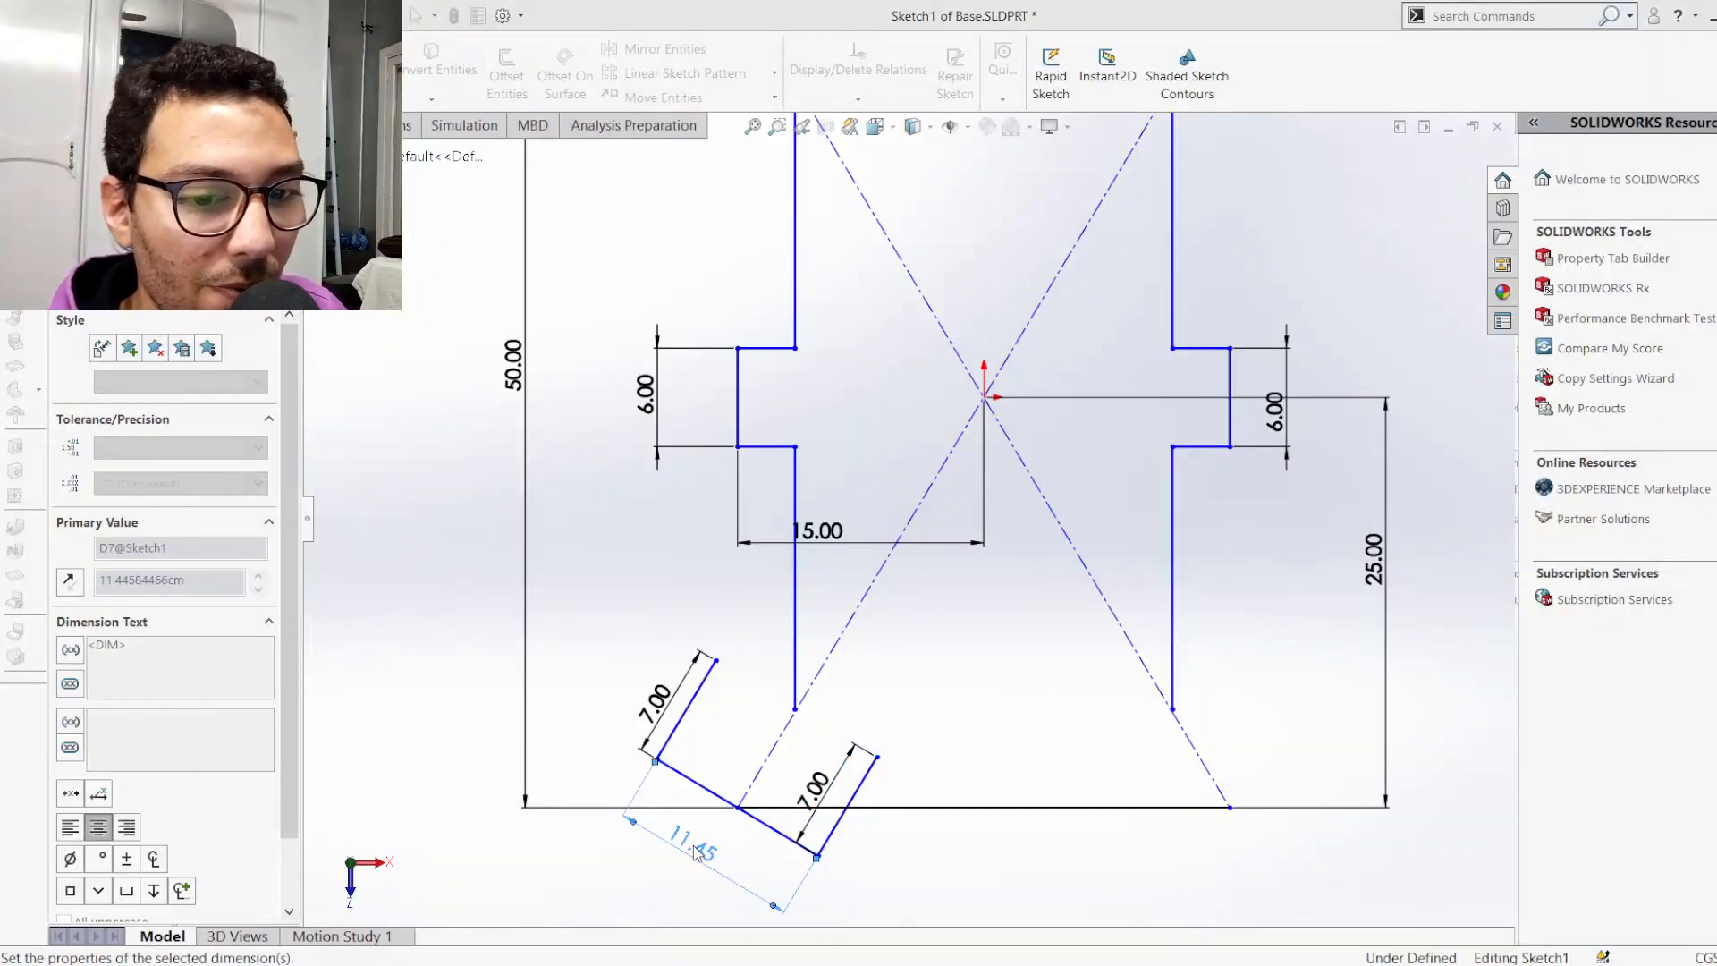
pyautogui.write('6')
pyautogui.press('Return')
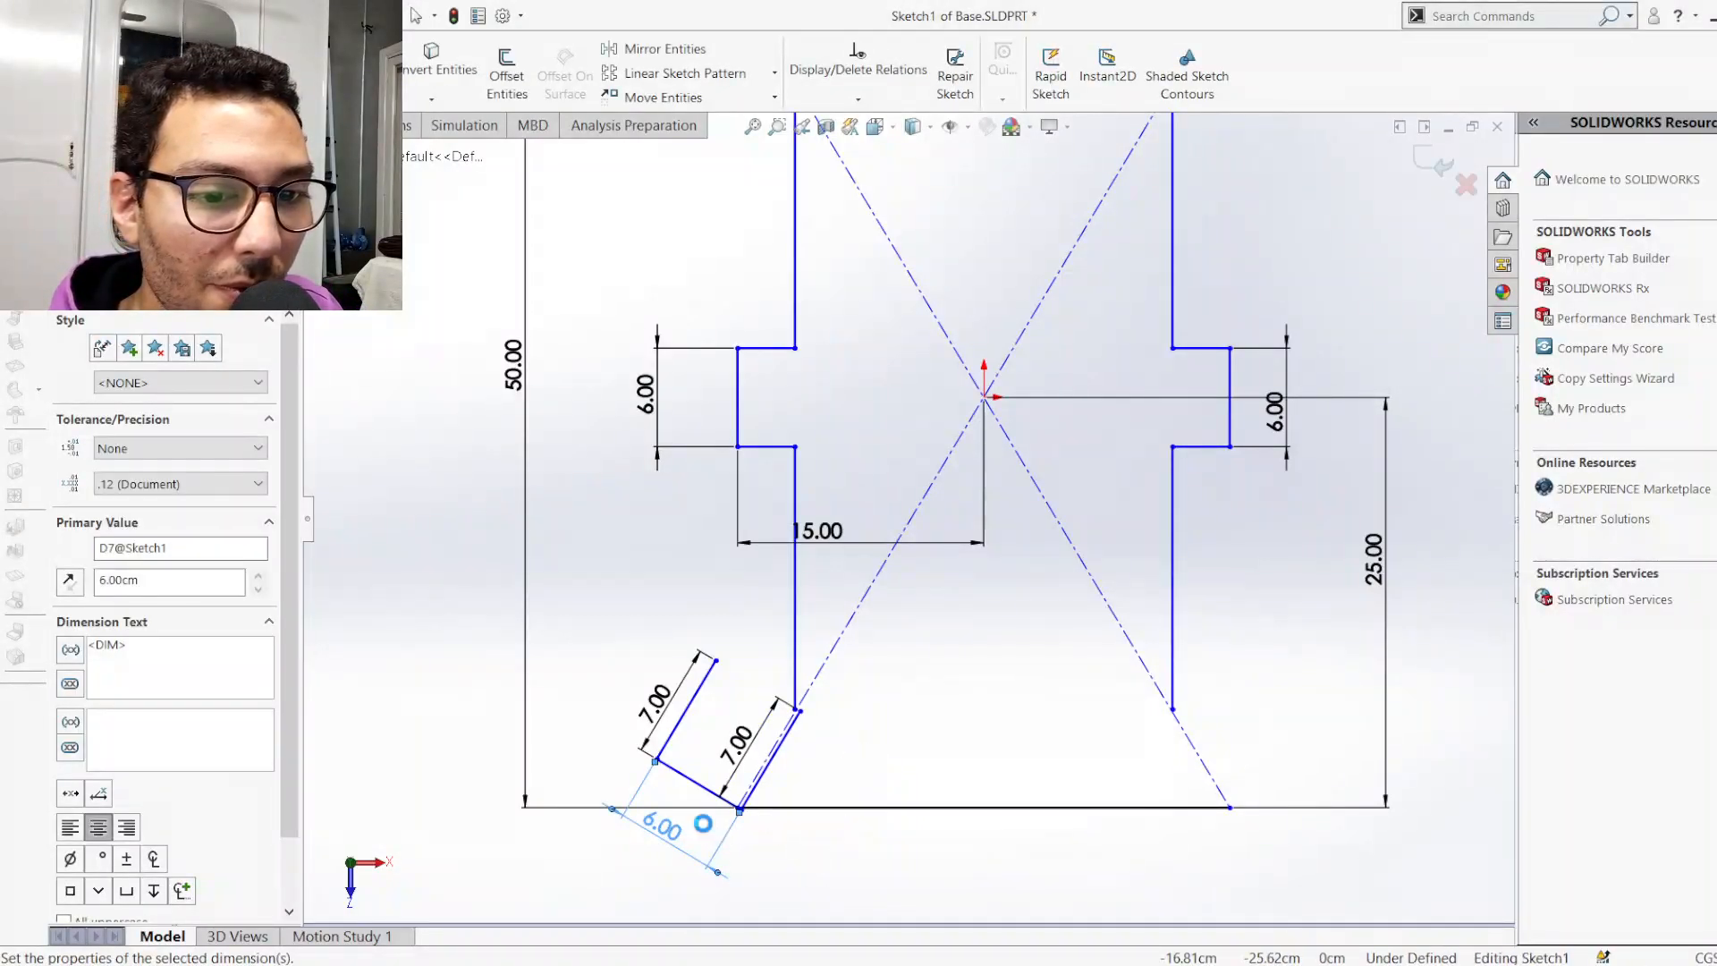
pyautogui.press('Escape')
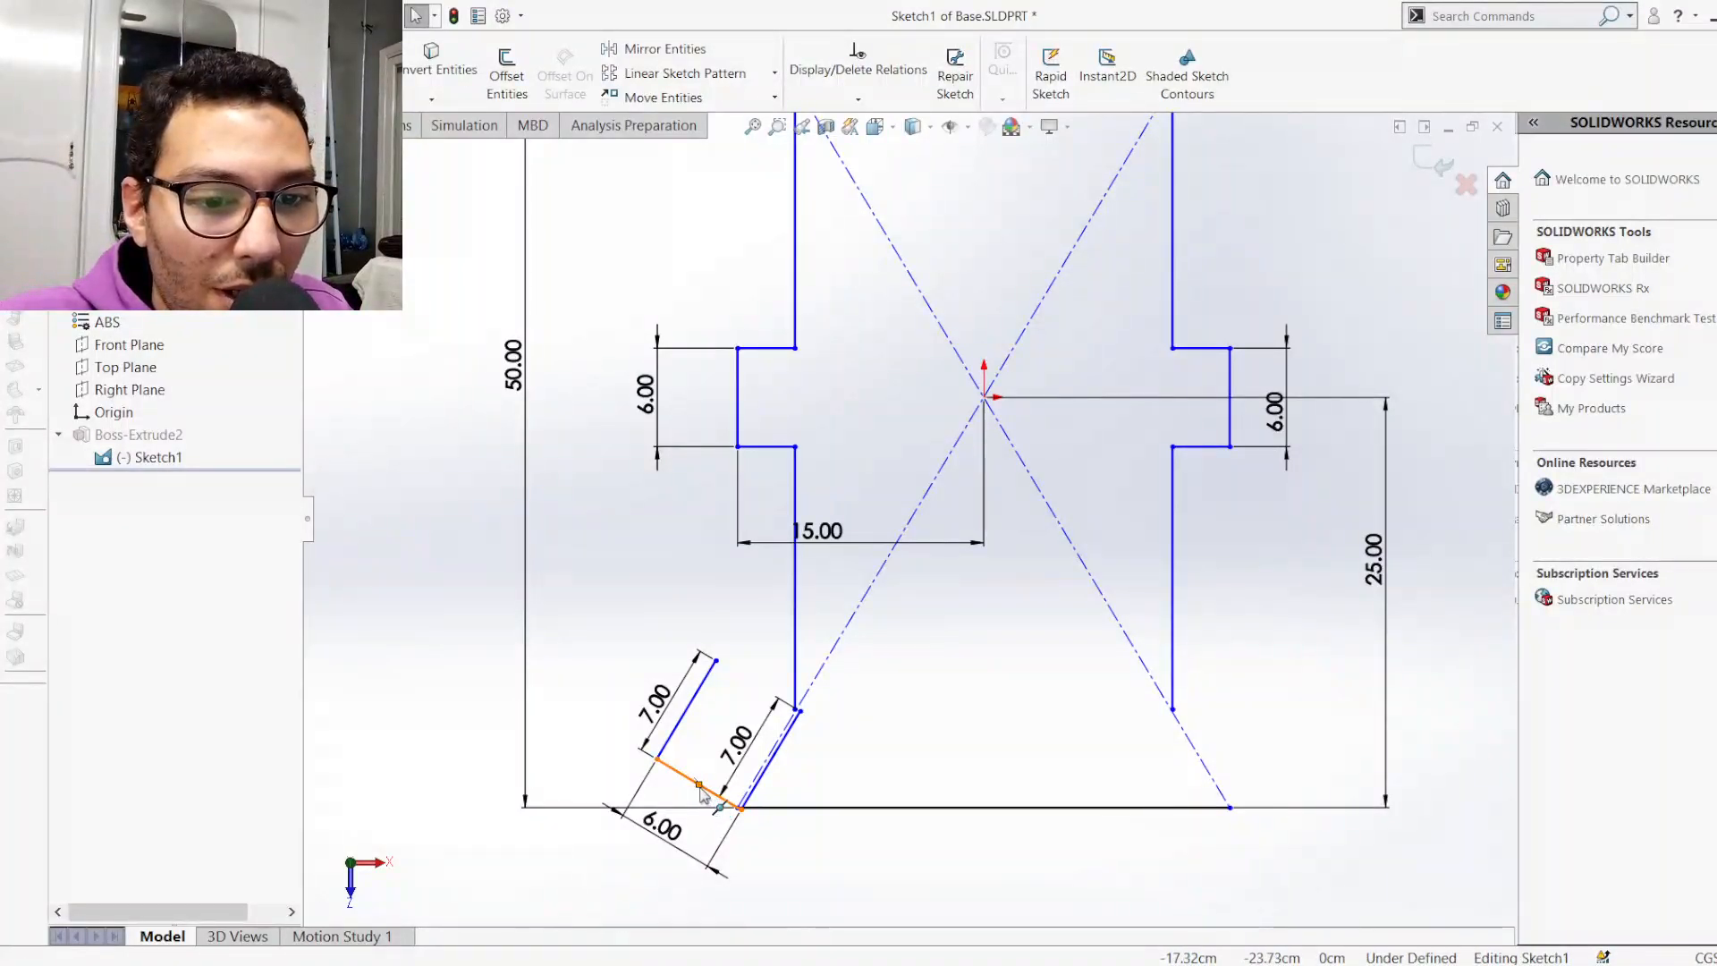
# Make the free endpoint of the angled tab's inner side line coincident with the base outline's bottom edge
pyautogui.click(802, 716)
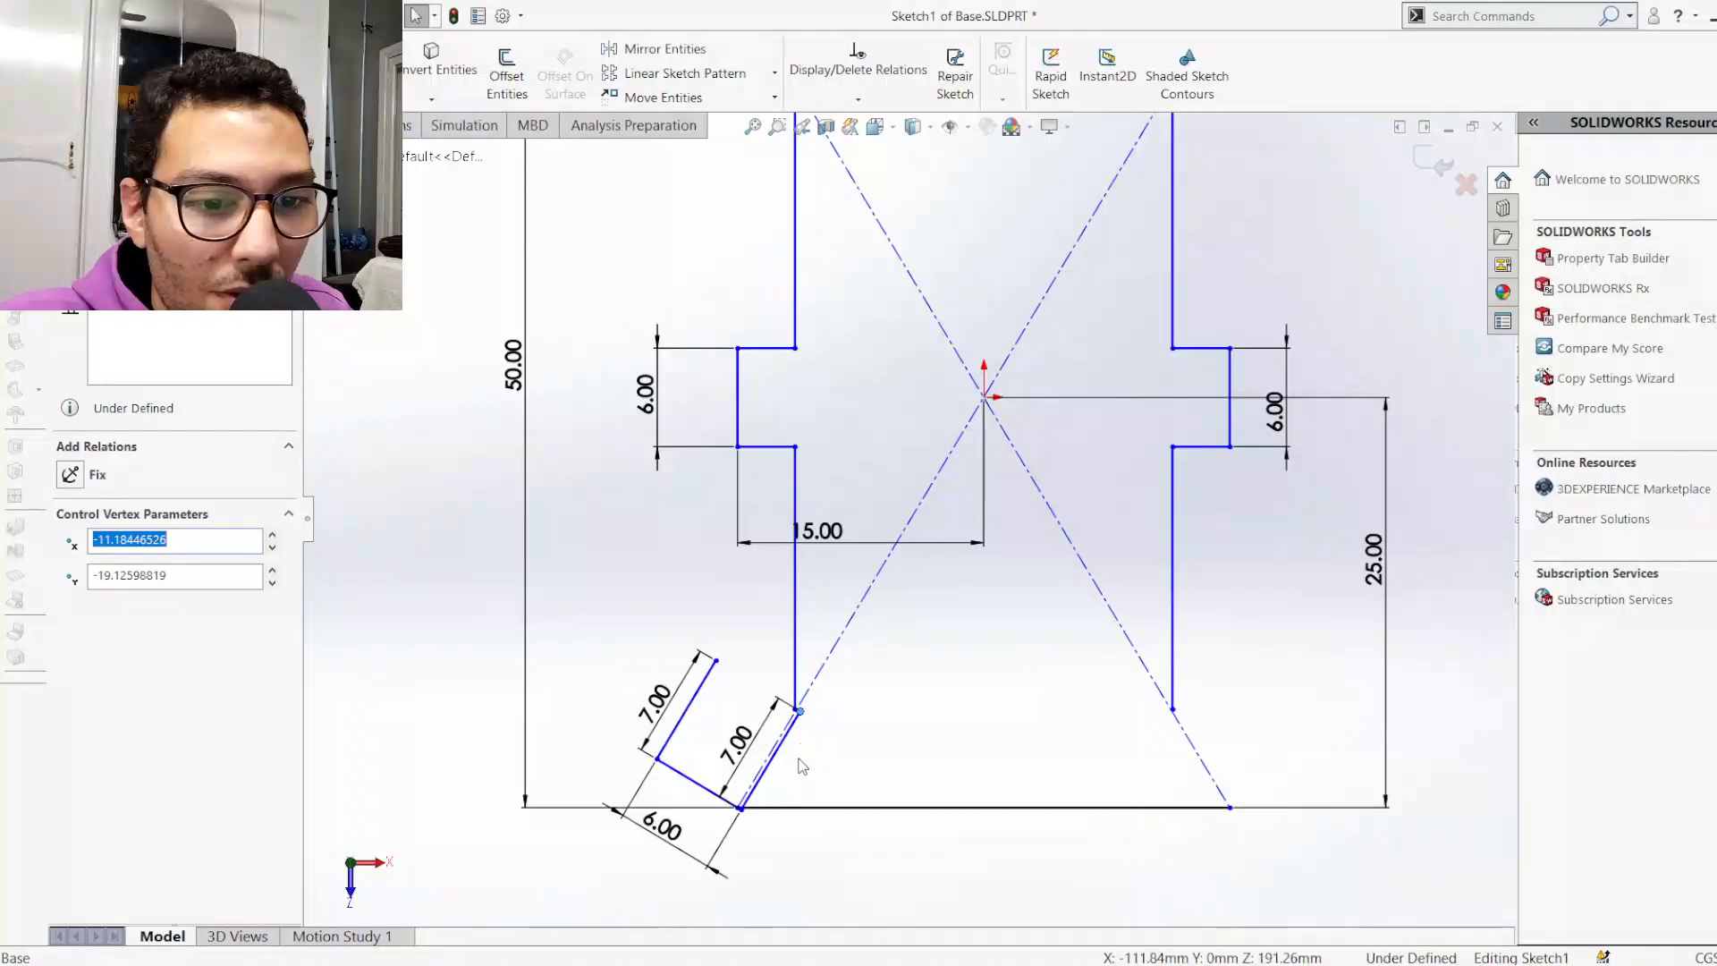
pyautogui.keyDown('ctrl'); pyautogui.click(810, 808); pyautogui.keyUp('ctrl')
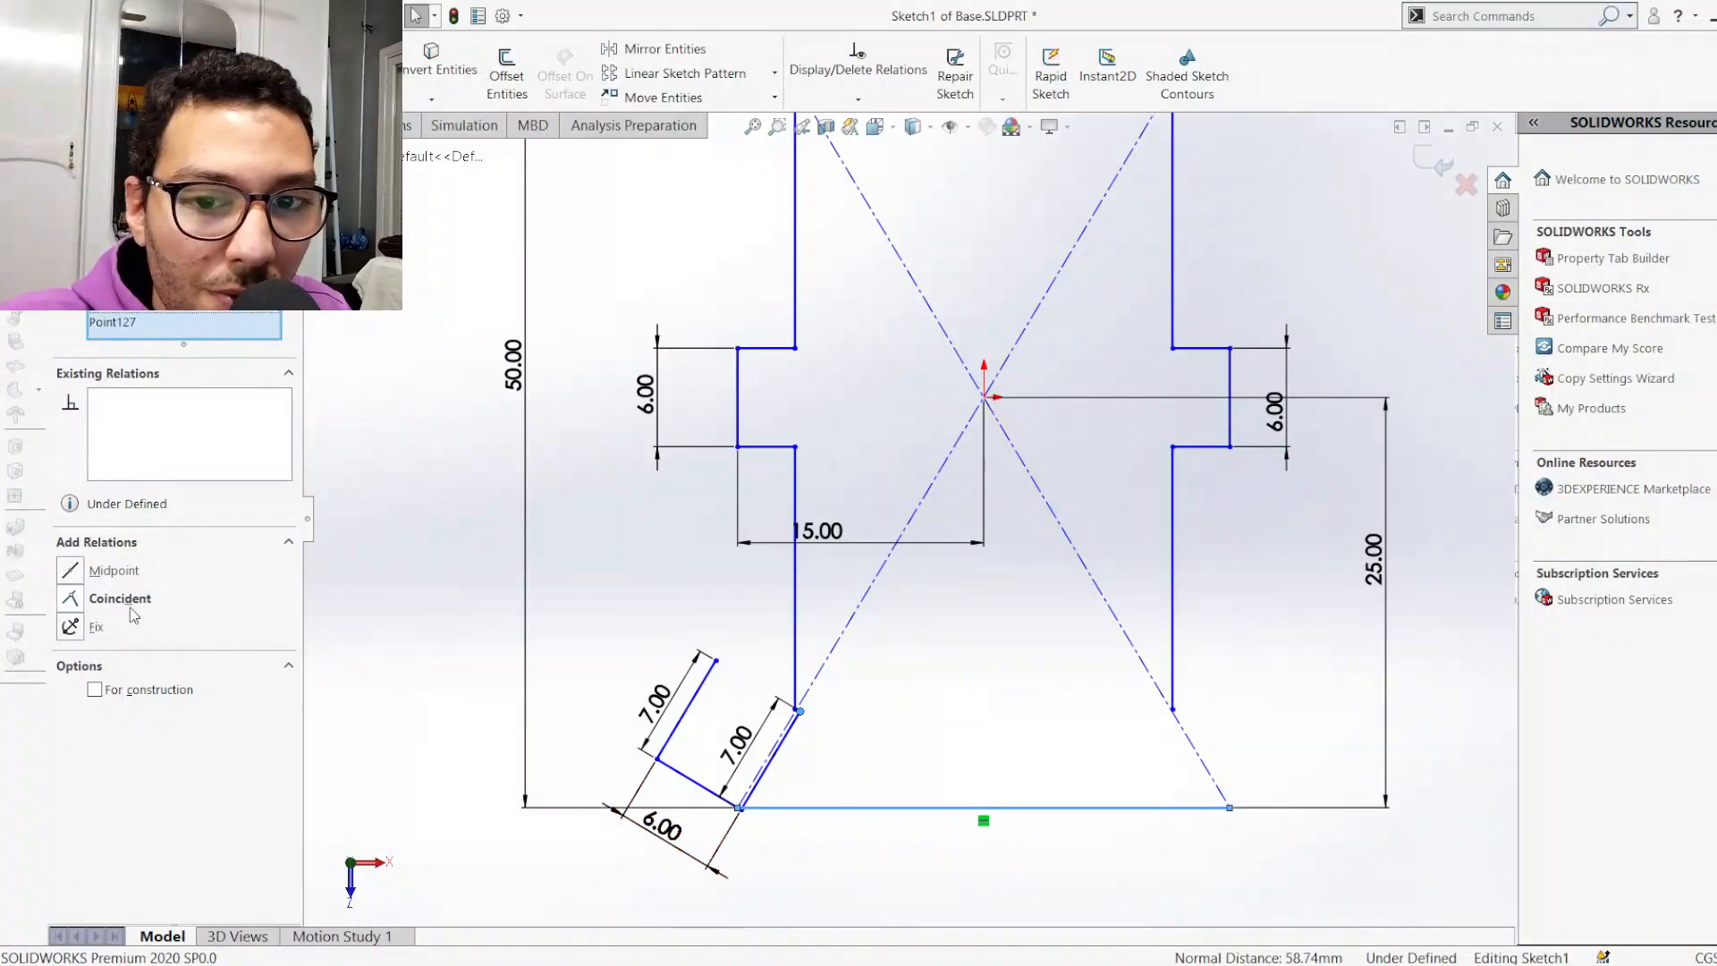
pyautogui.click(75, 601)
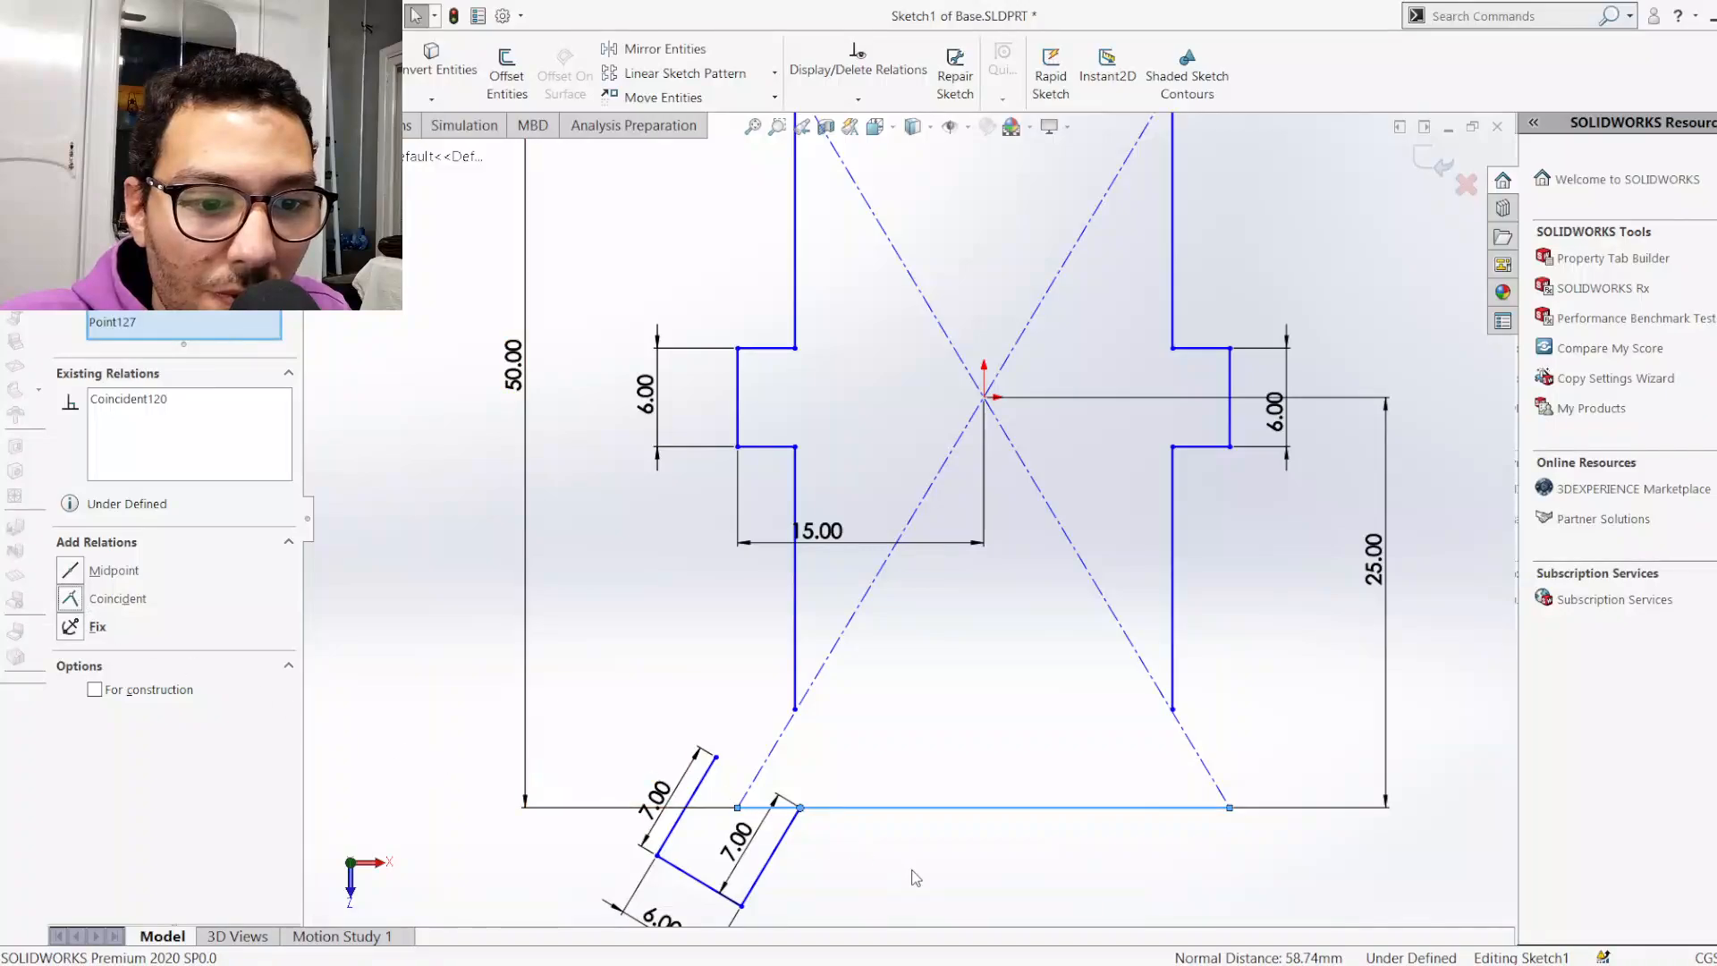
pyautogui.click(916, 877)
# Try to centre the angled corner tab on the diagonal centerline by picking its end line's midpoint and moving the tab freehand
pyautogui.scroll(2, 774, 854)
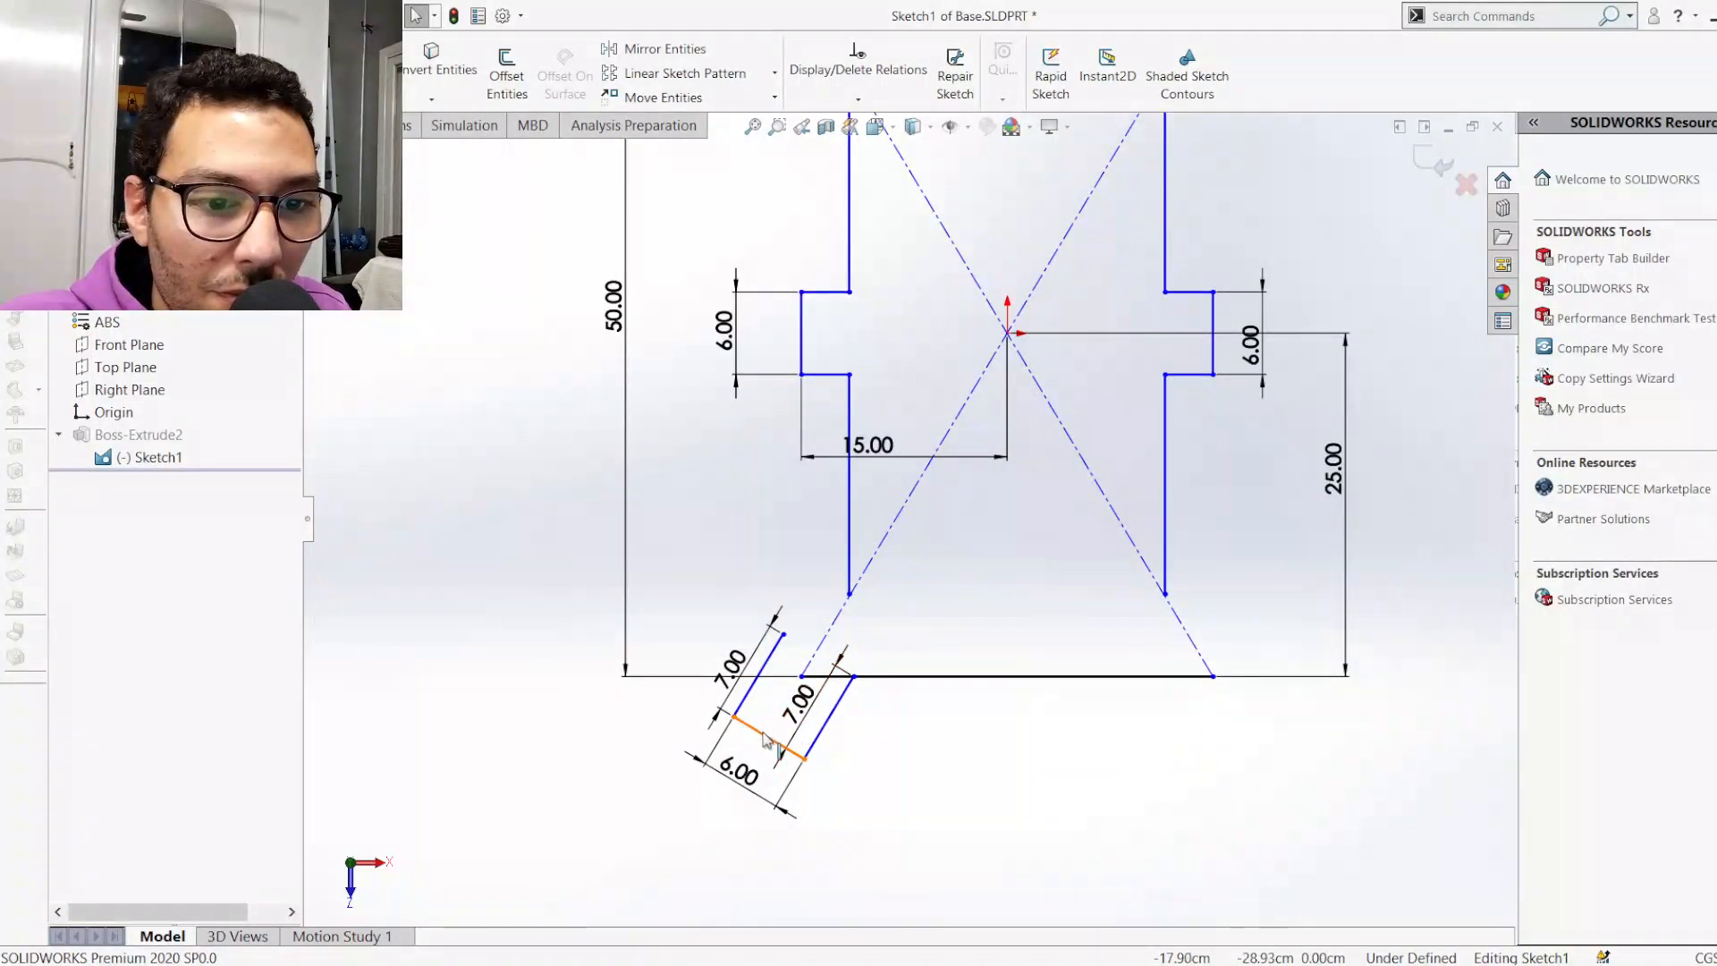
pyautogui.click(770, 740)
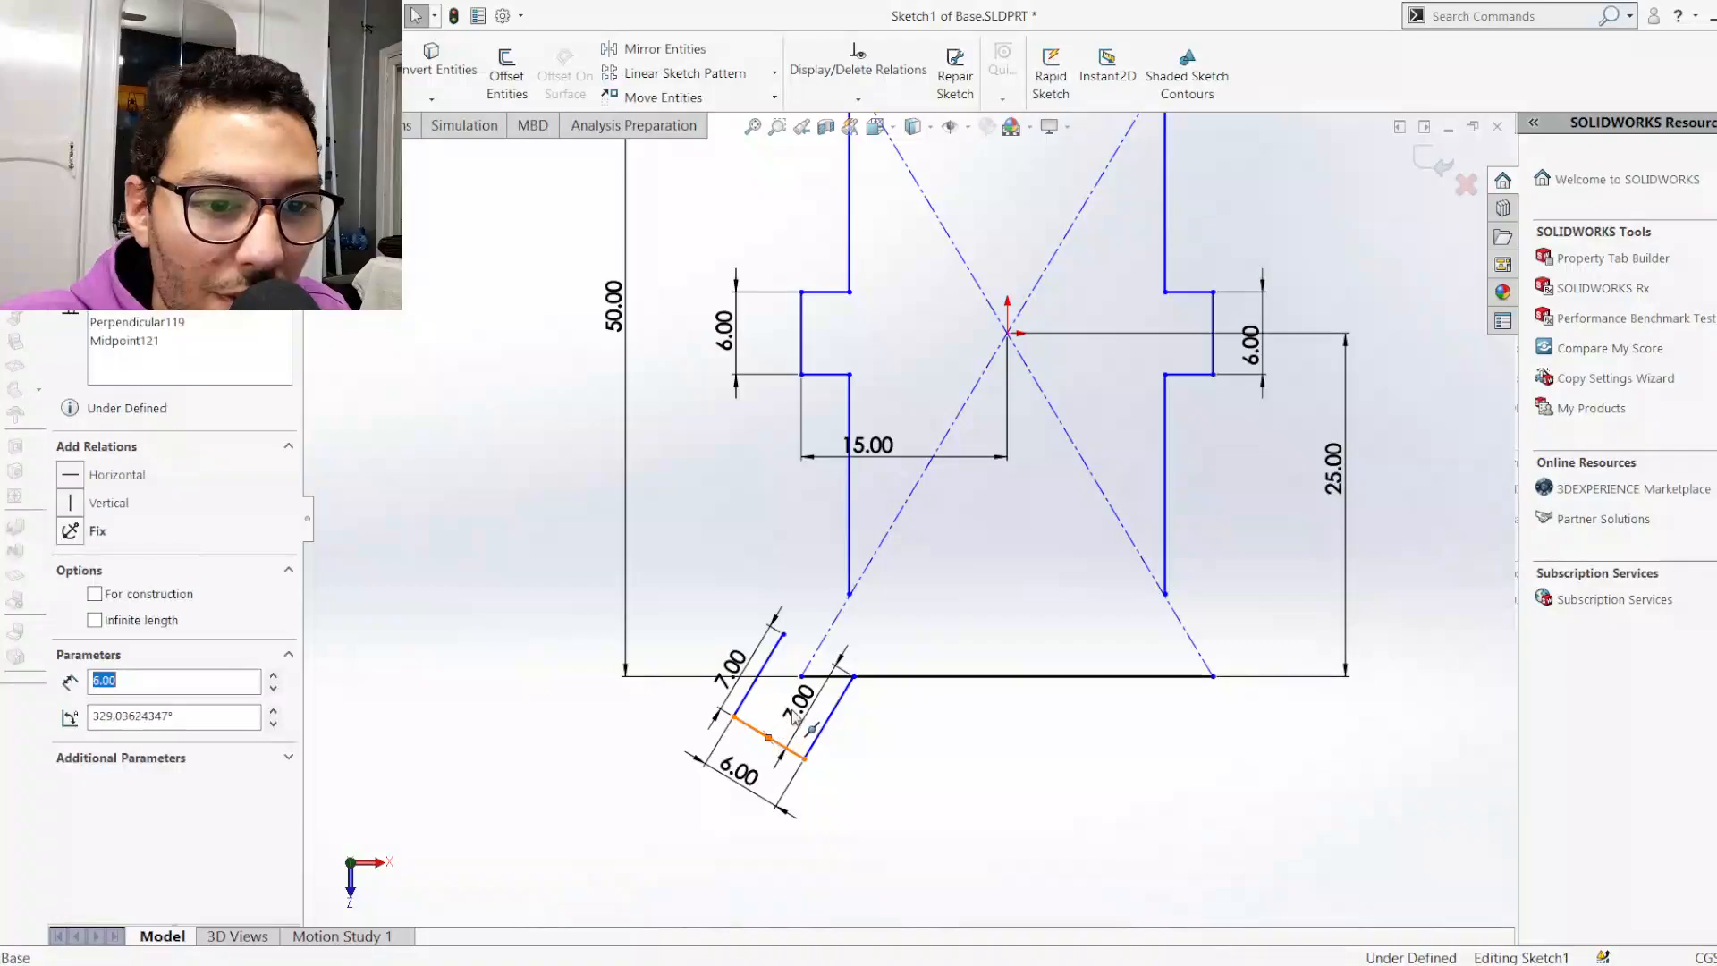
pyautogui.click(804, 673)
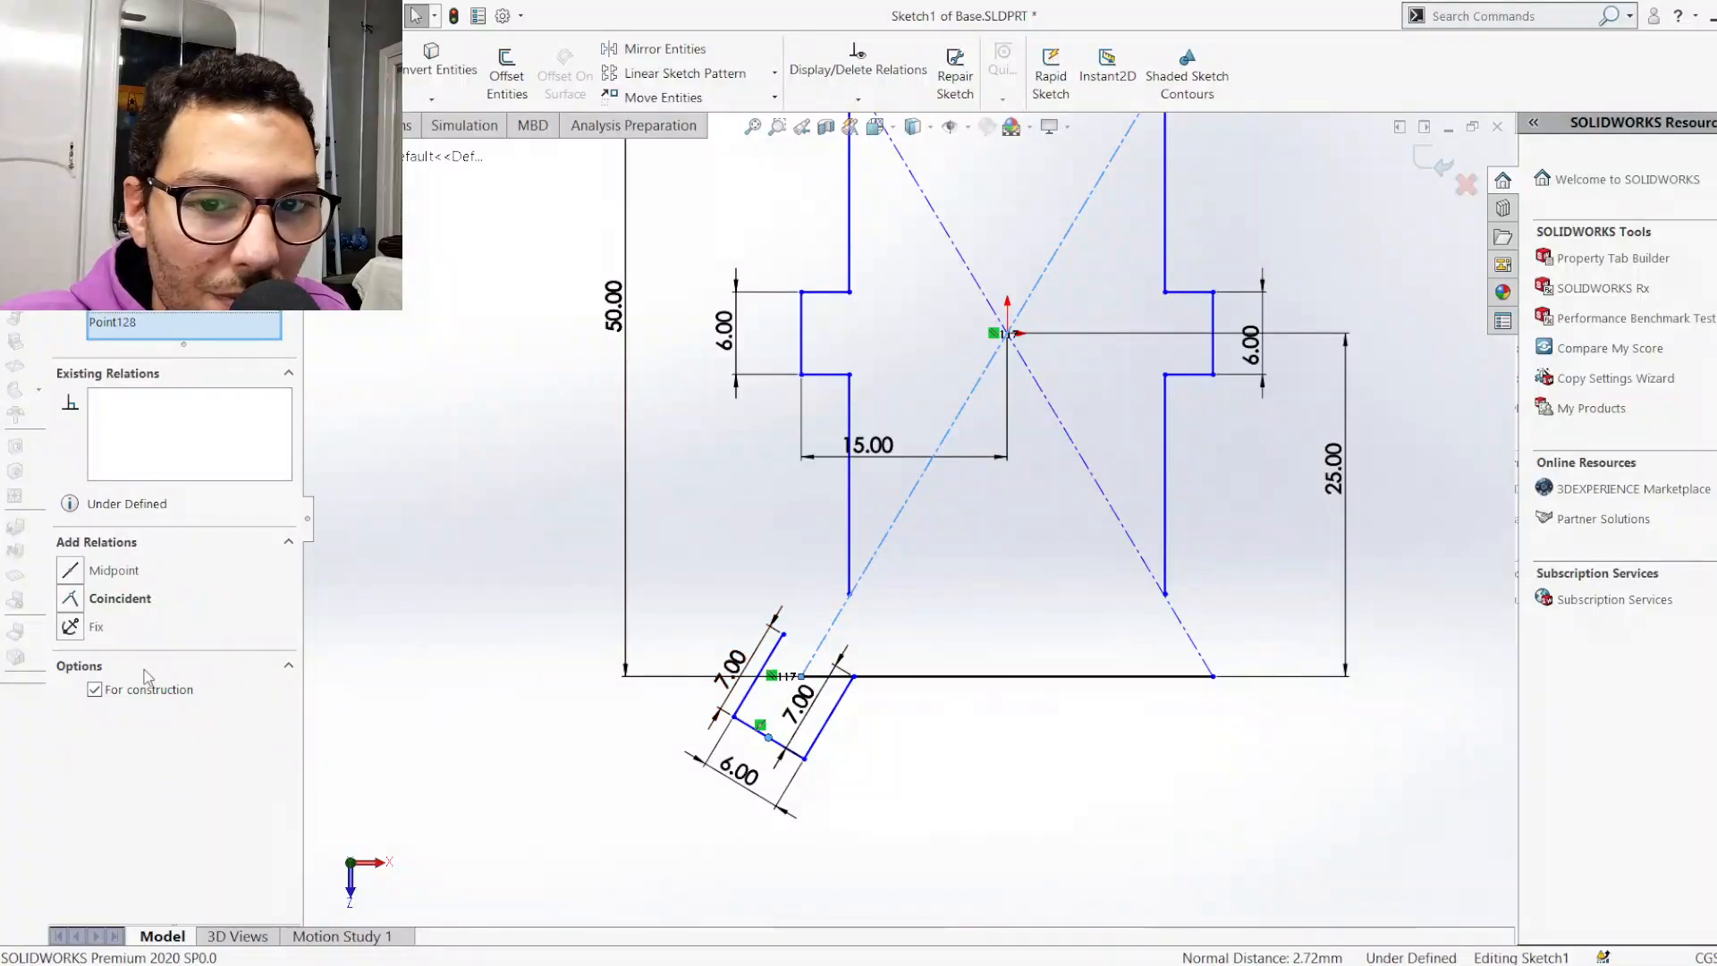
pyautogui.click(517, 750)
pyautogui.scroll(-4, 871, 805)
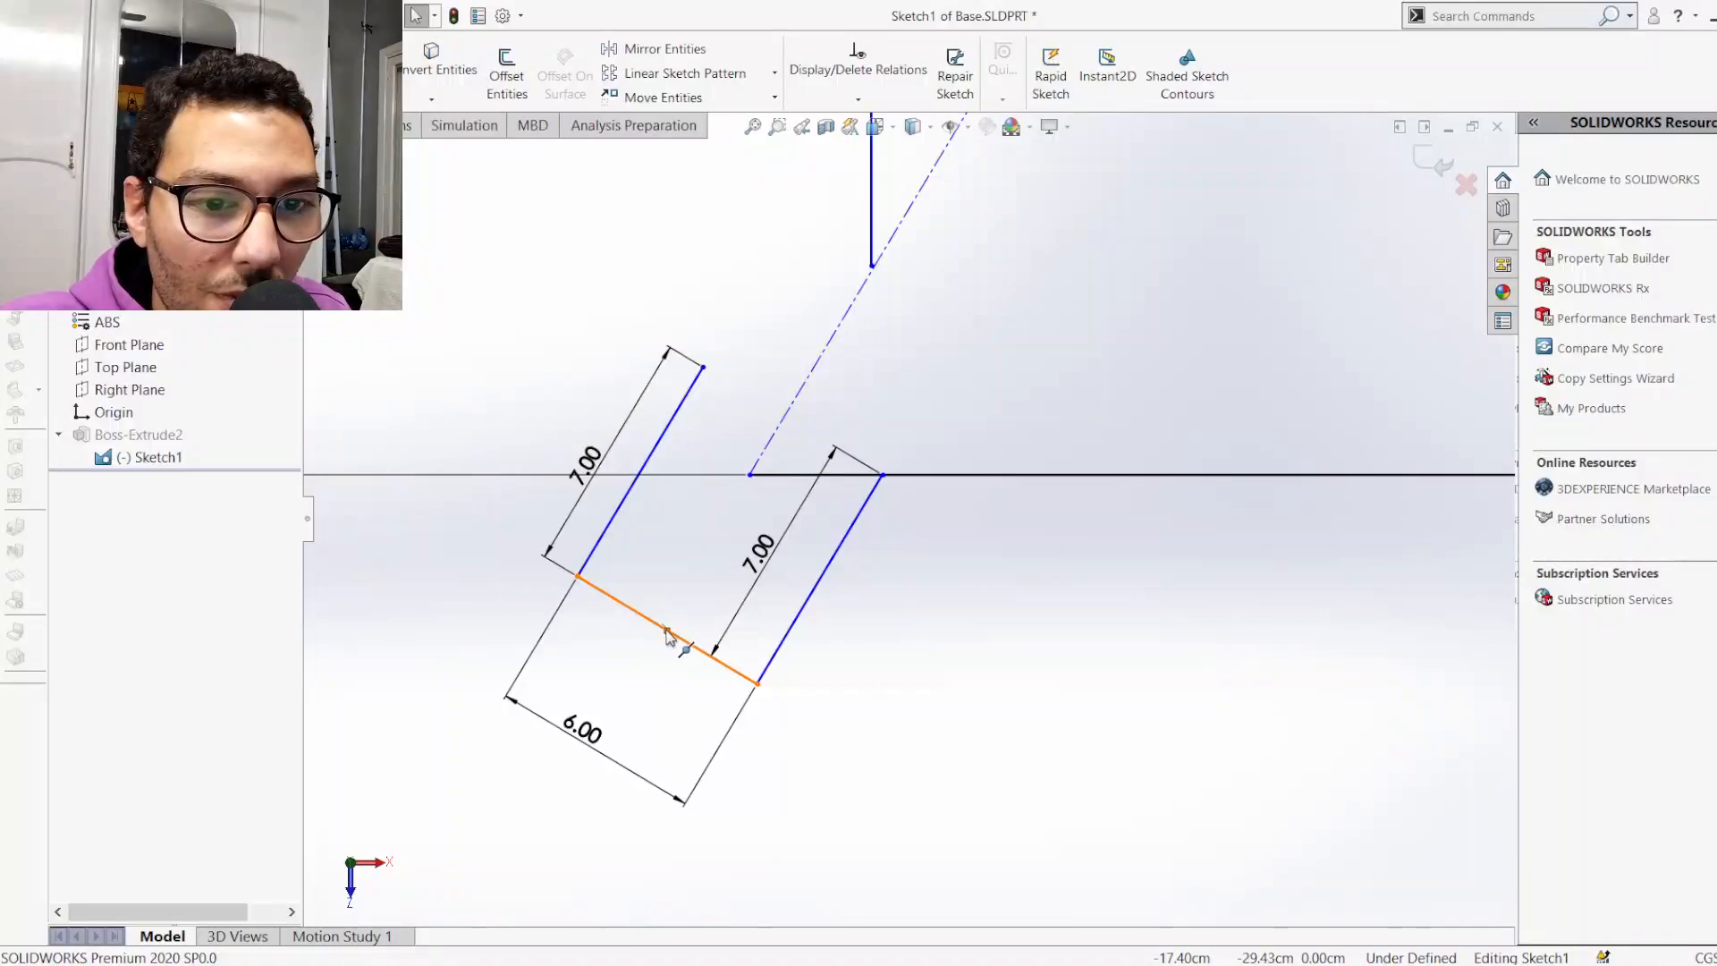
pyautogui.moveTo(651, 623); pyautogui.dragTo(541, 572)
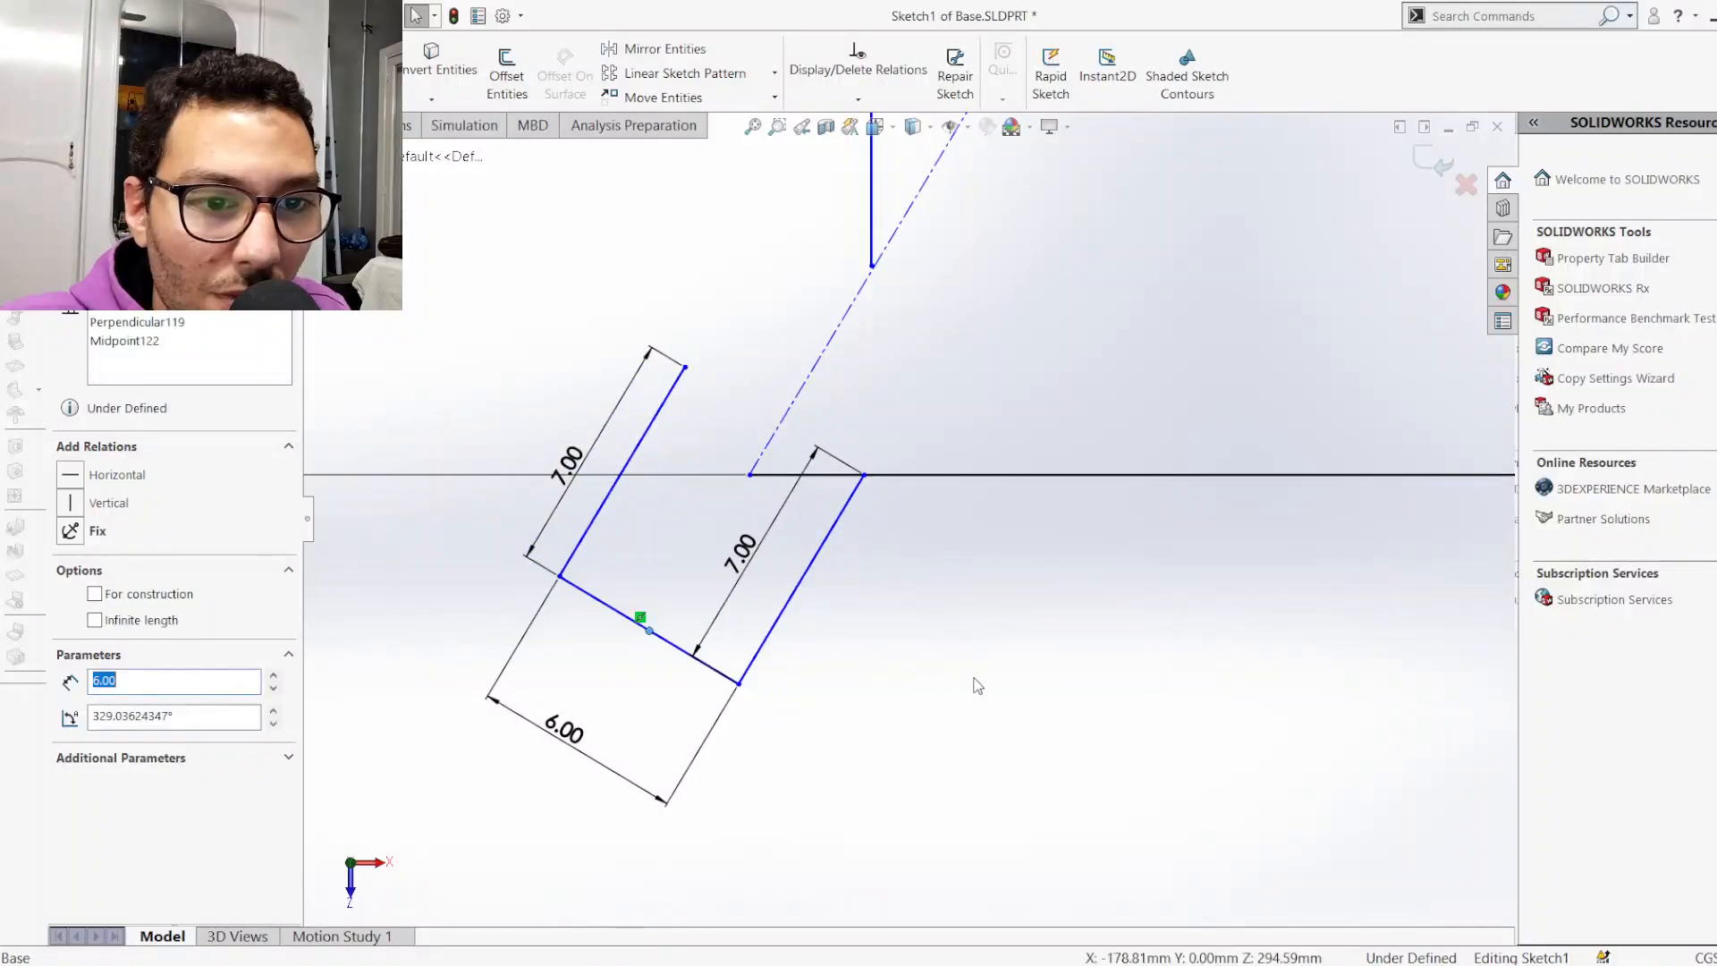
pyautogui.click(968, 678)
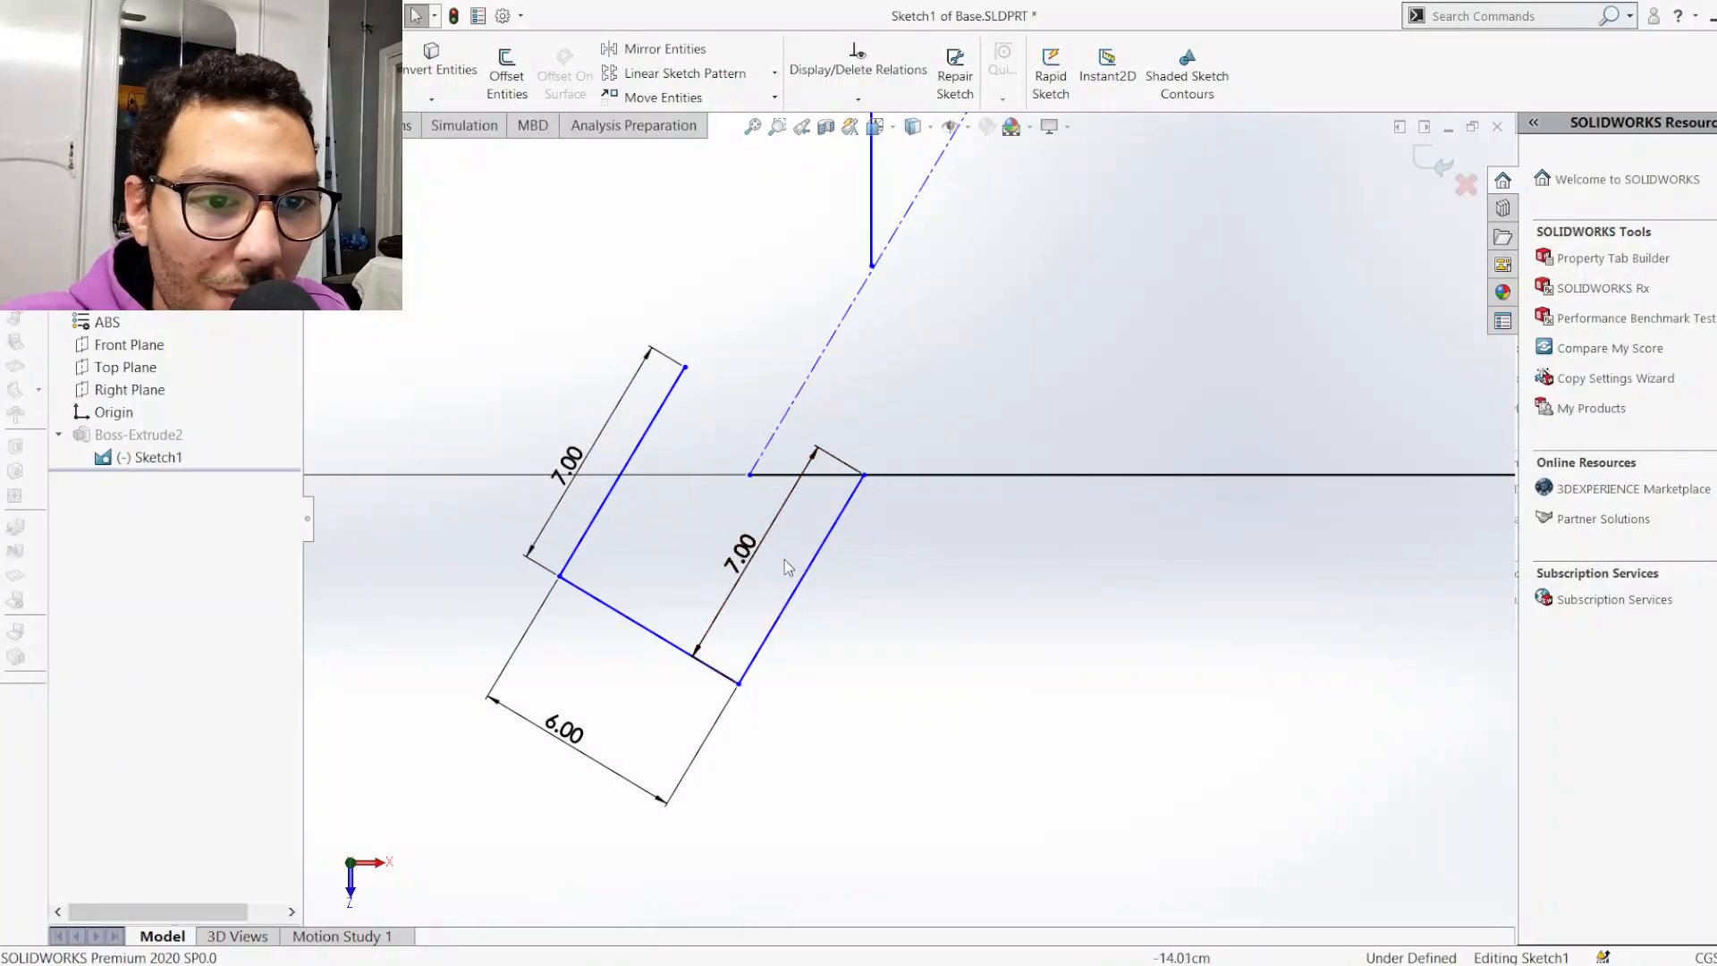
# Dimension the distance between the diagonal centerline and the angled tab's inner side line at 3 cm
pyautogui.scroll(1, 916, 520)
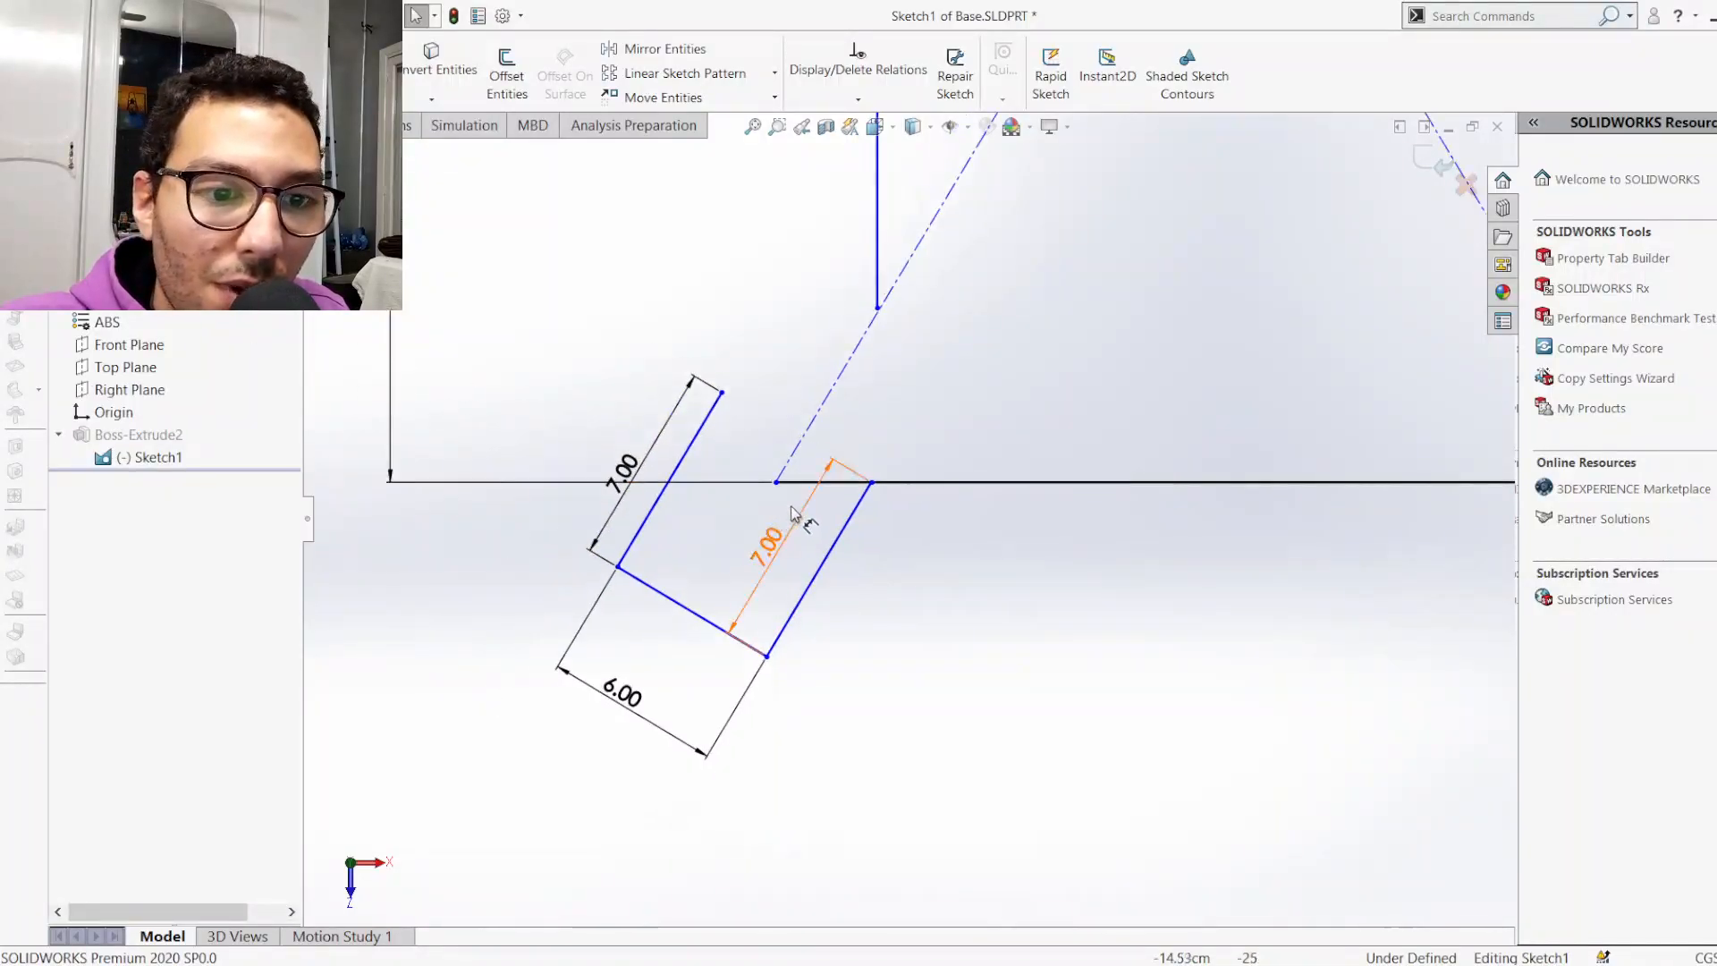
pyautogui.click(97, 74)
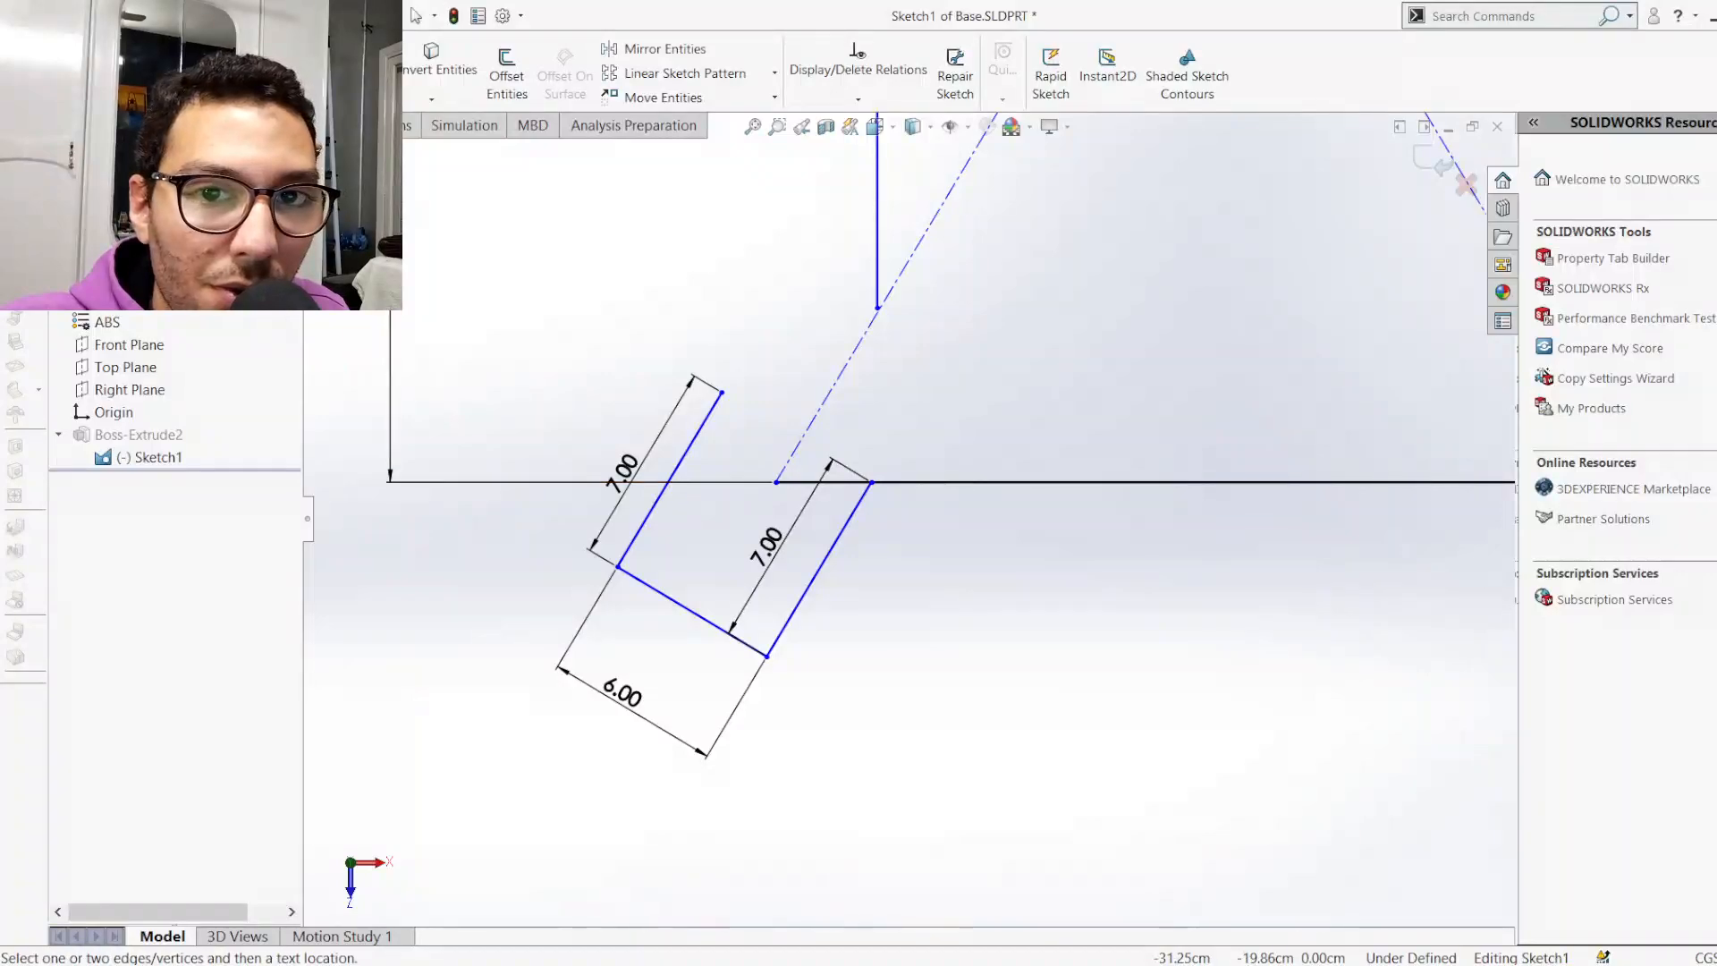
pyautogui.click(814, 481)
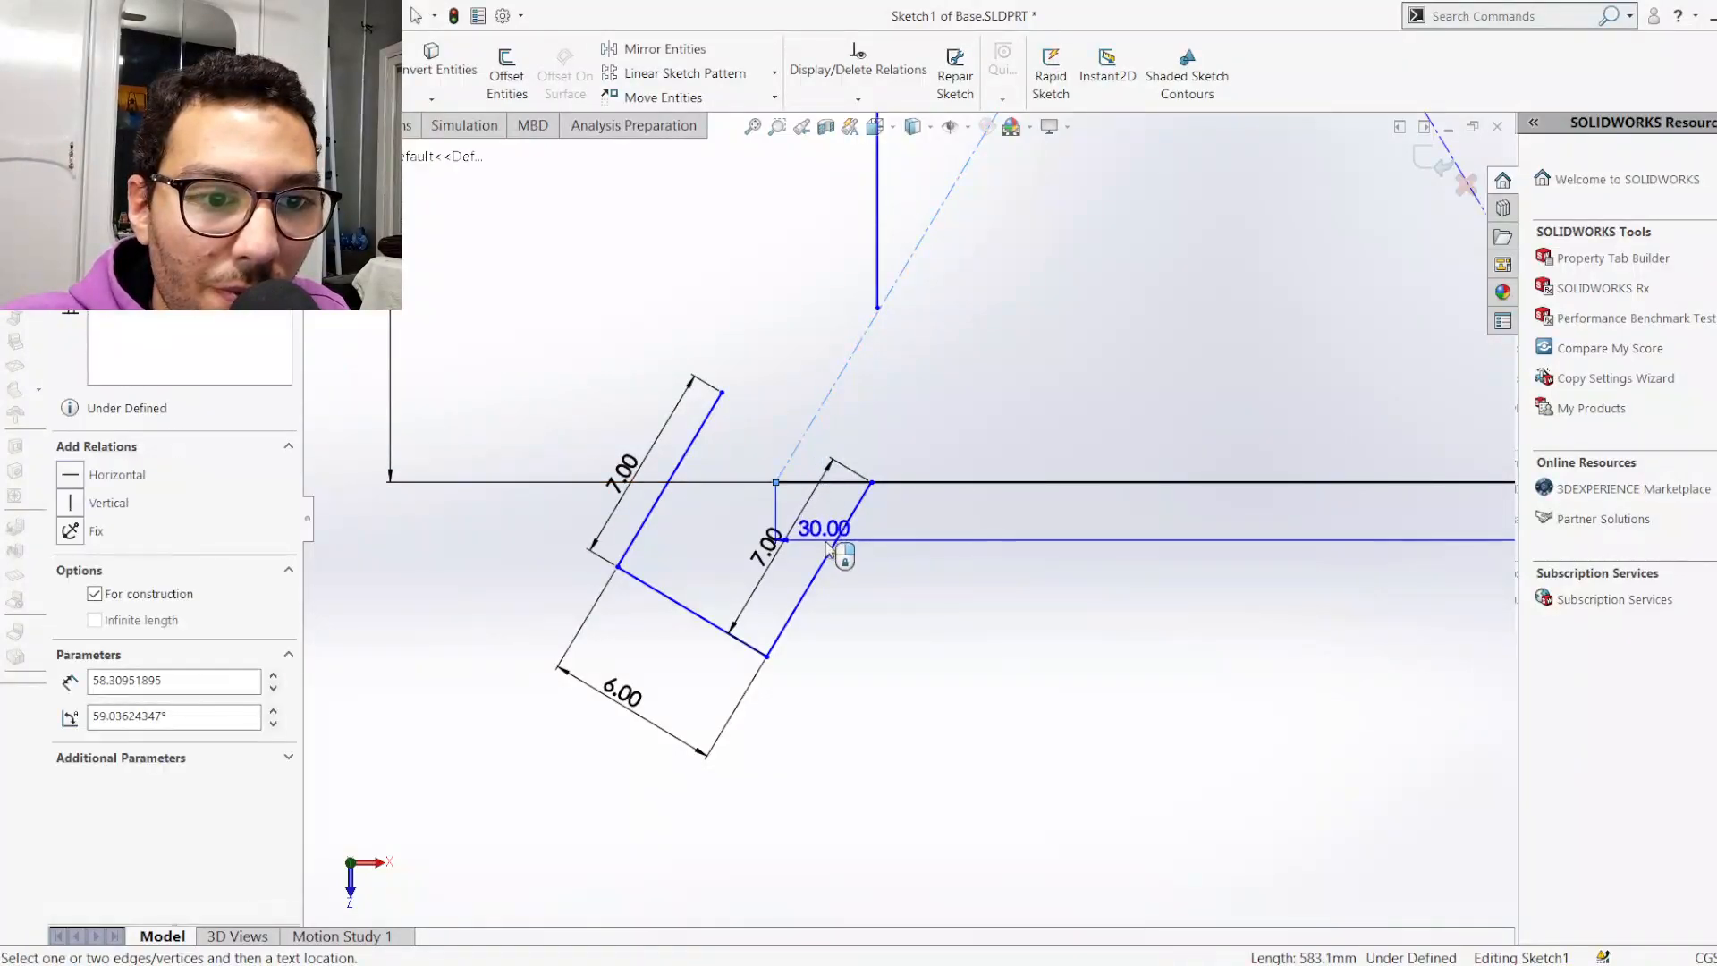
pyautogui.click(834, 545)
pyautogui.click(848, 438)
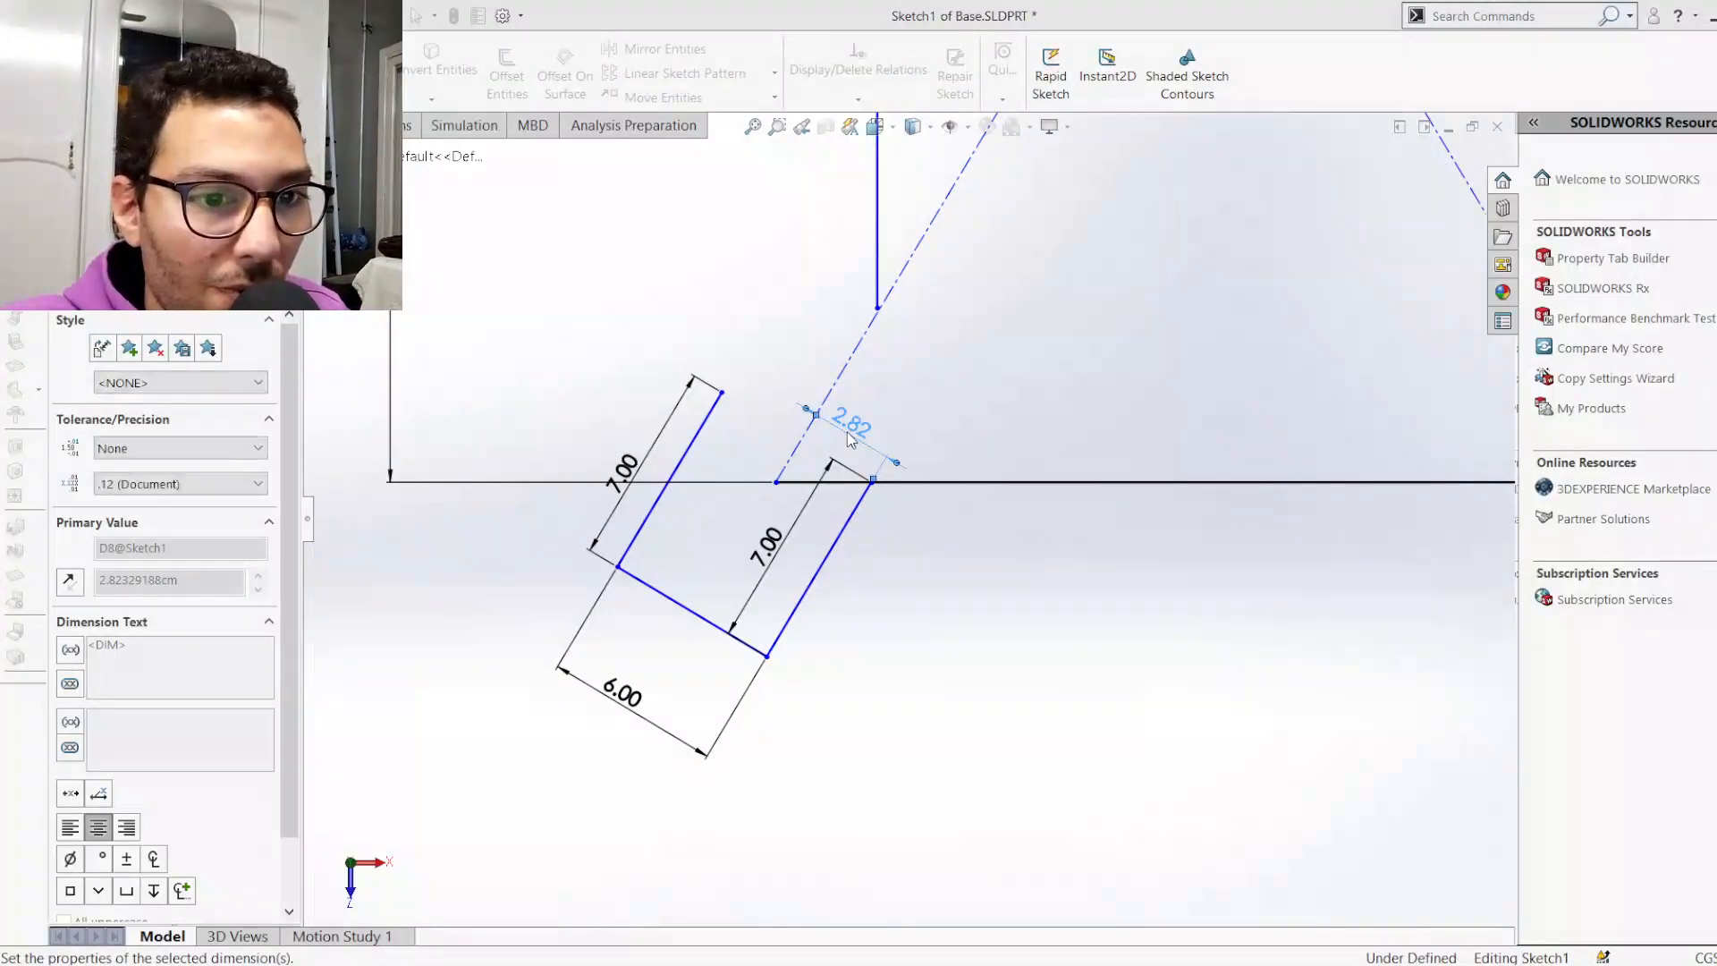
pyautogui.write('3')
pyautogui.press('Return')
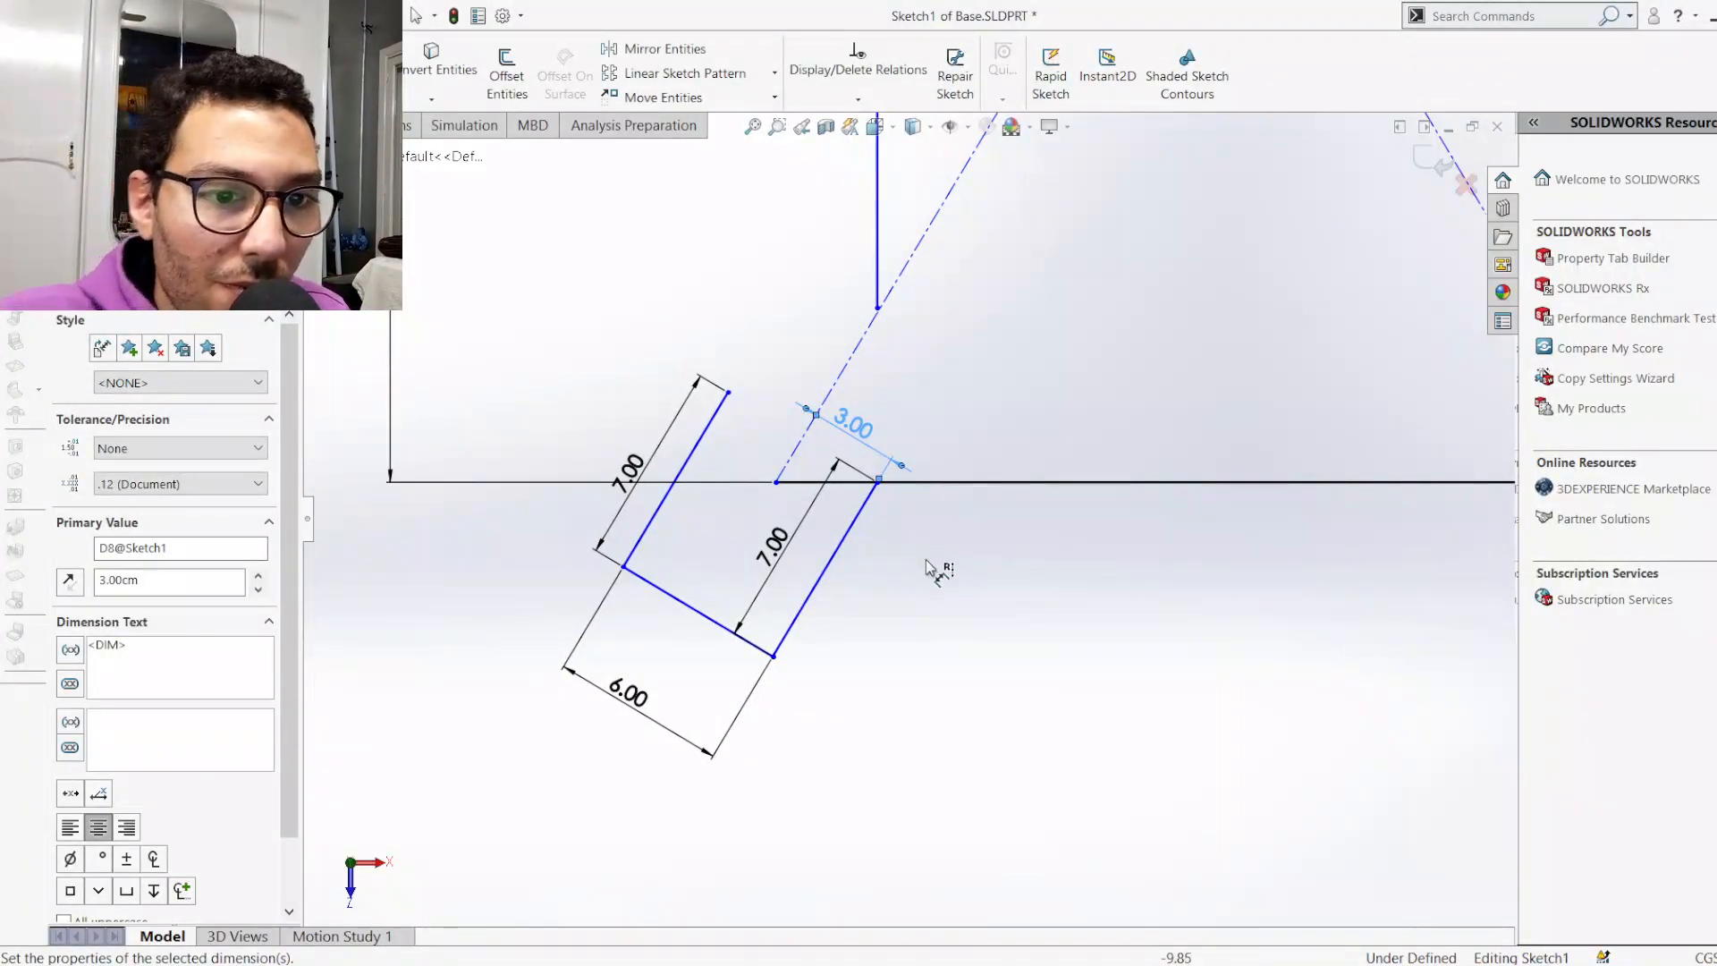
pyautogui.press('Escape')
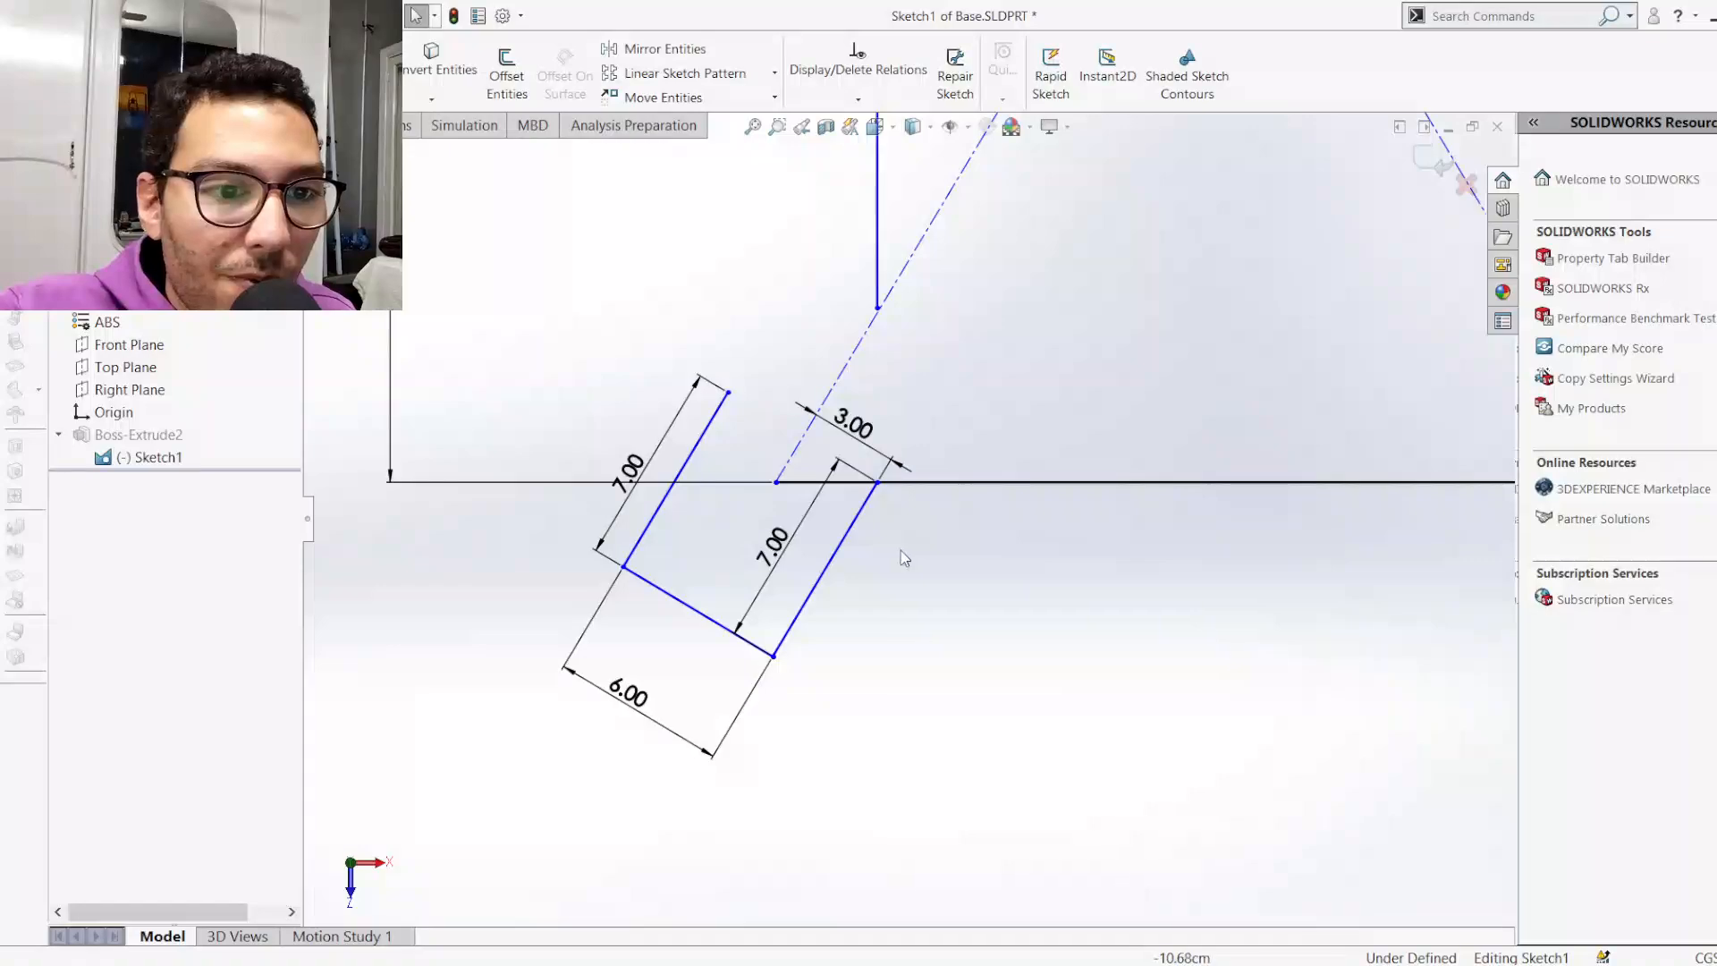
# Copy the angled tab with its dimensions and paste the duplicate below the middle of the outline's bottom edge
pyautogui.scroll(5, 948, 481)
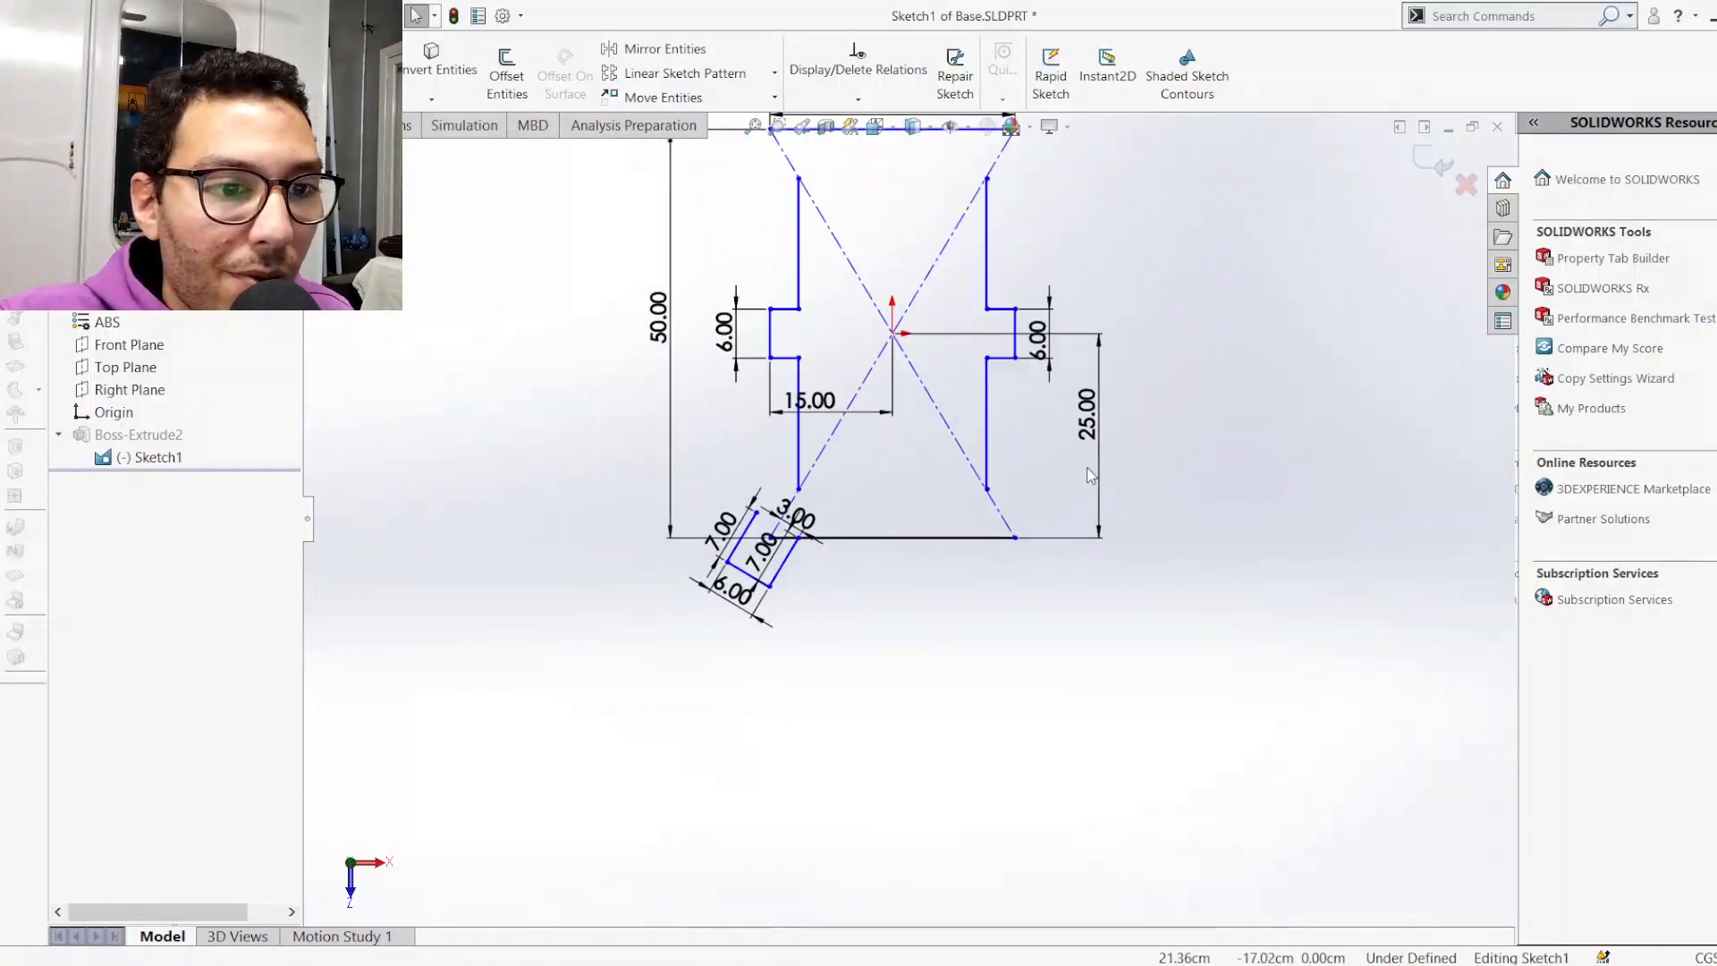
pyautogui.scroll(-1, 885, 482)
pyautogui.moveTo(490, 534); pyautogui.dragTo(683, 733)
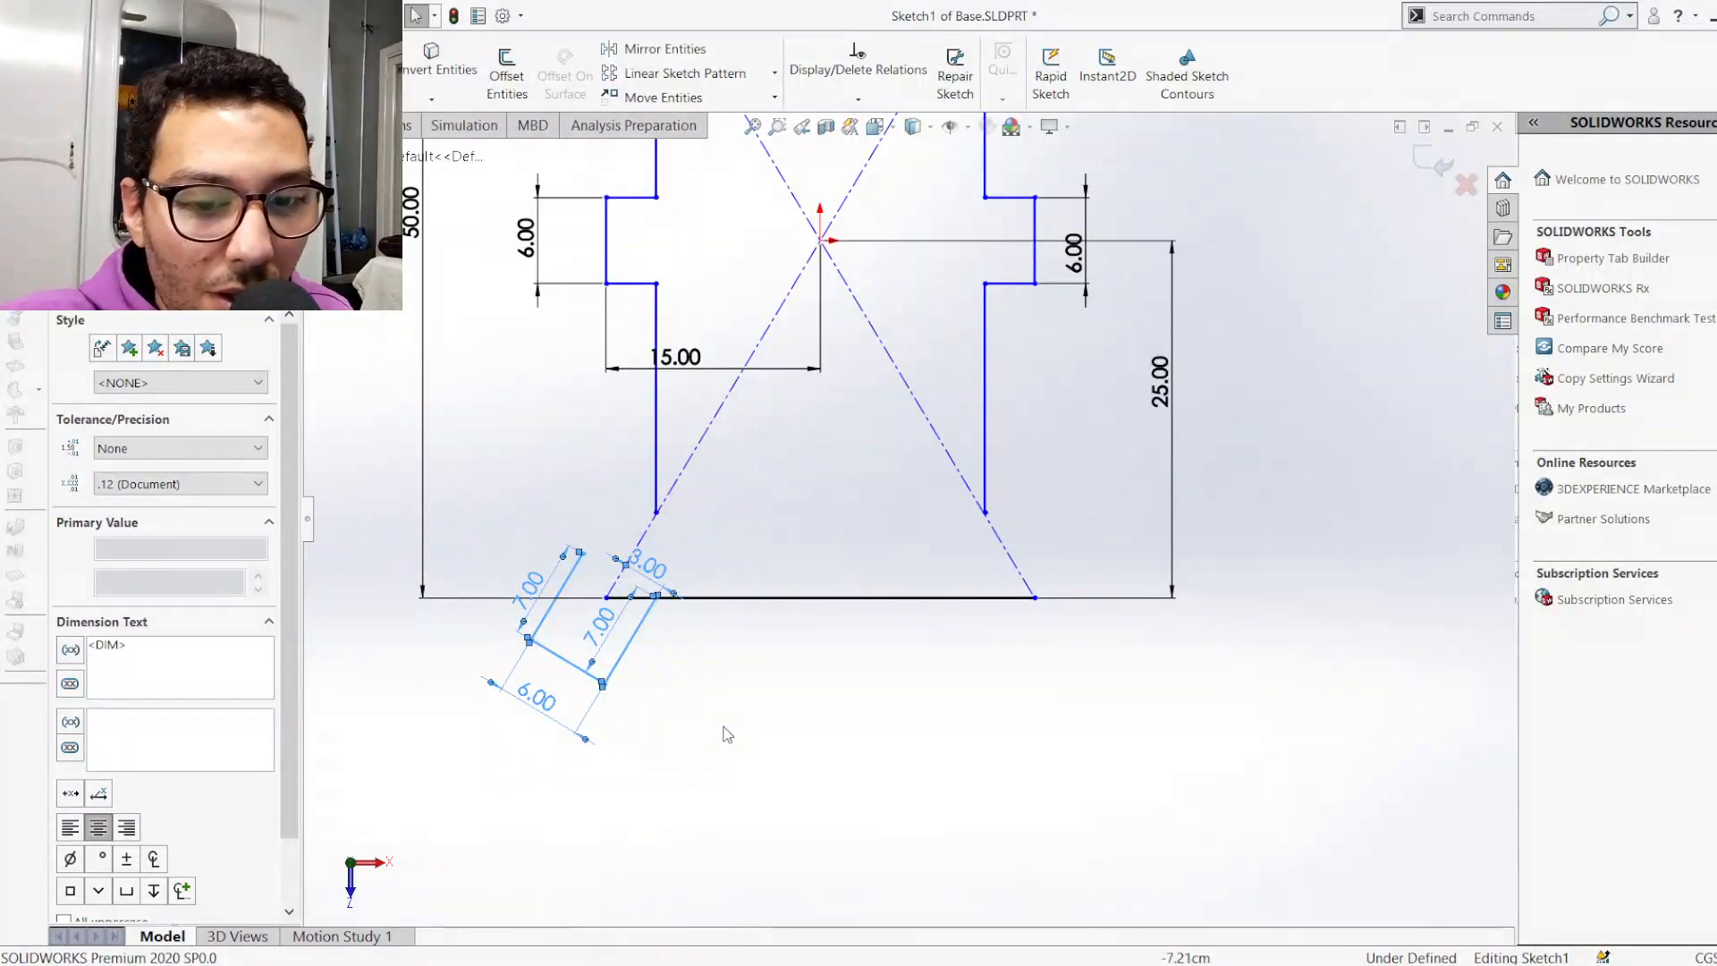
pyautogui.click(817, 709)
pyautogui.hotkey('ctrl', 'v')
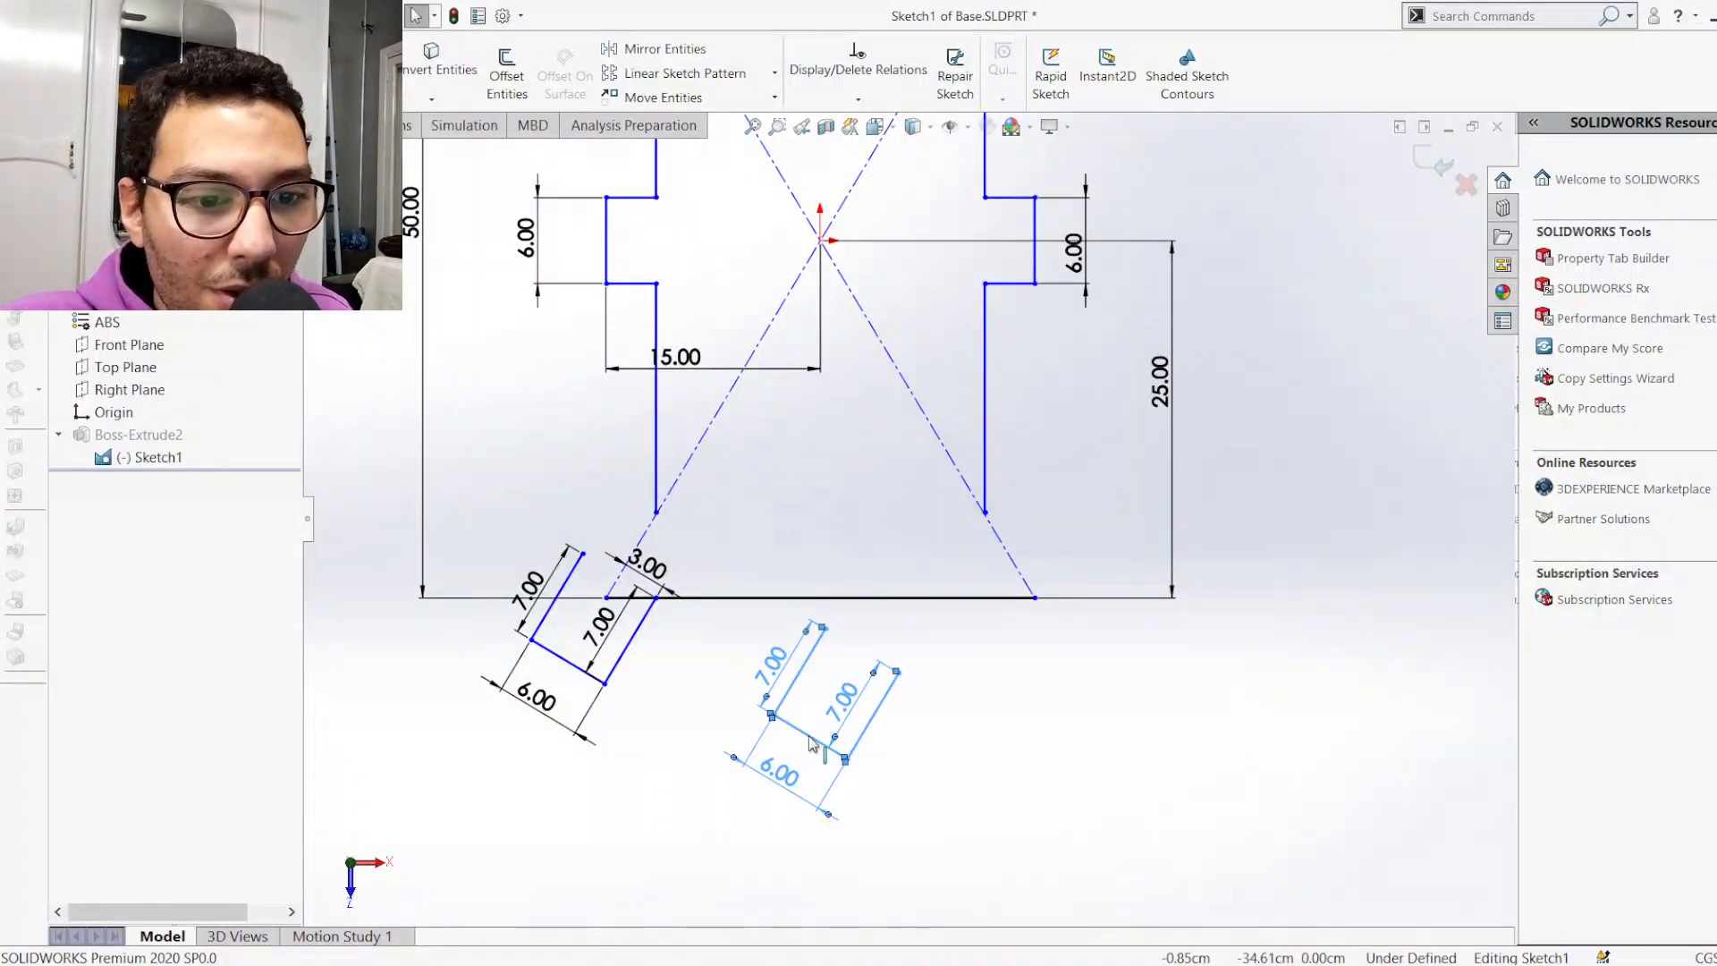
pyautogui.click(864, 658)
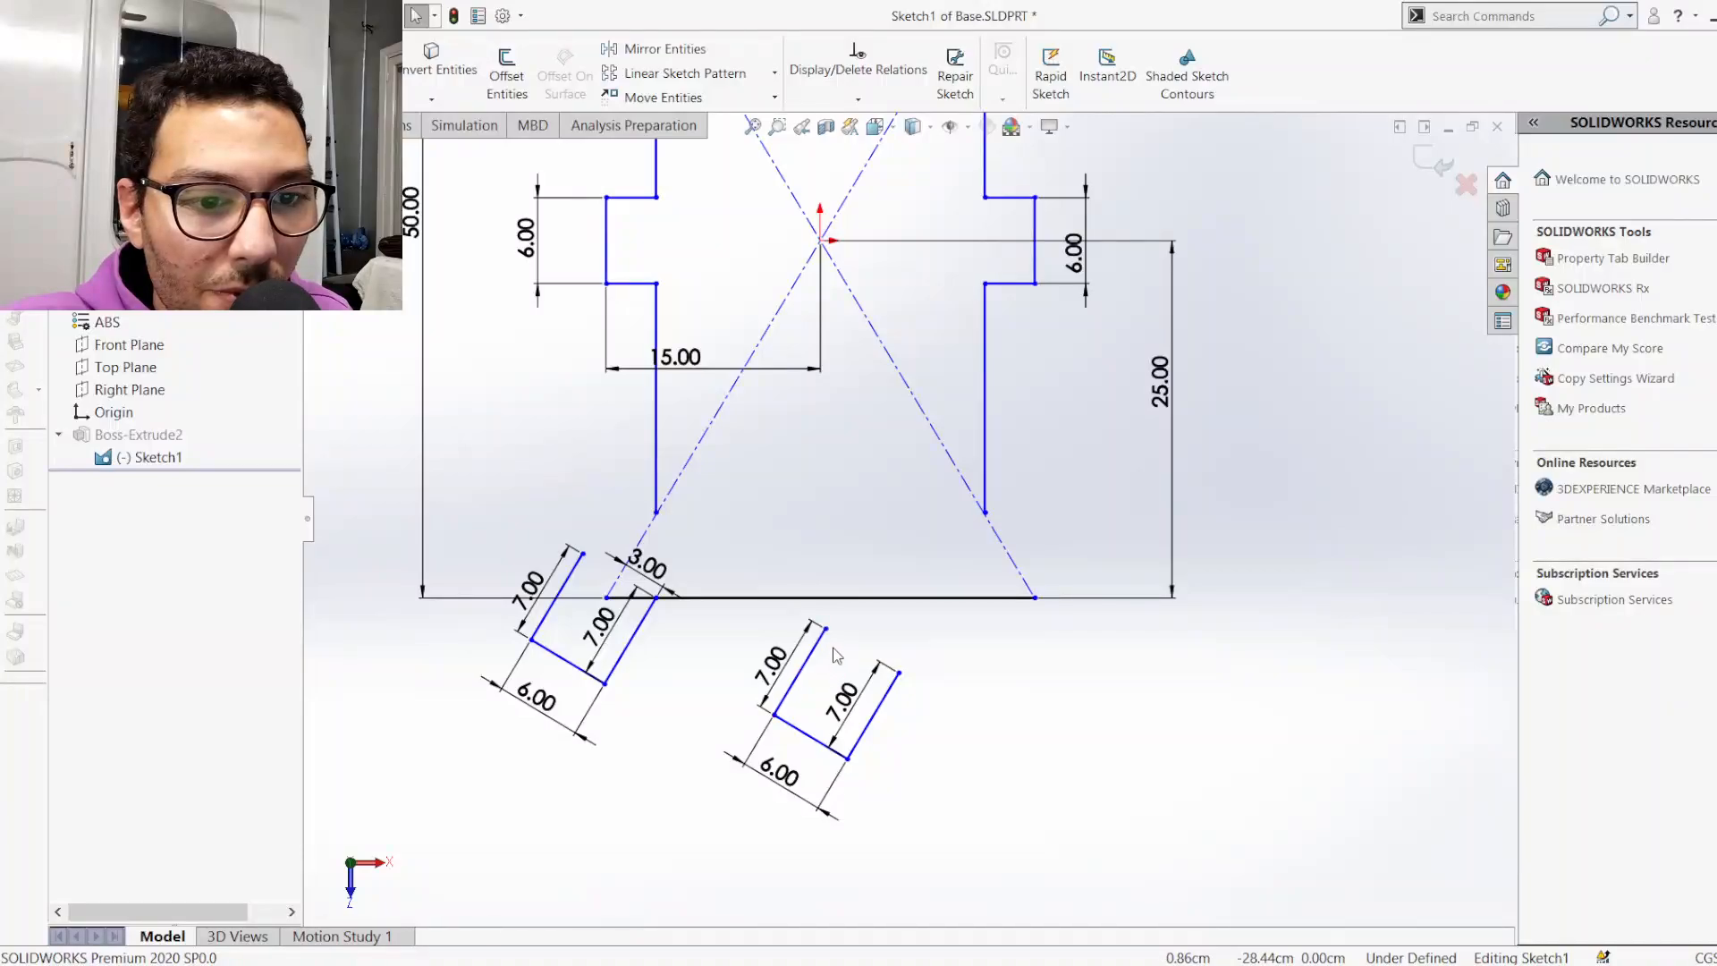
# Close the copied tab's open upper end with a line and delete its lower end line
pyautogui.click(790, 729)
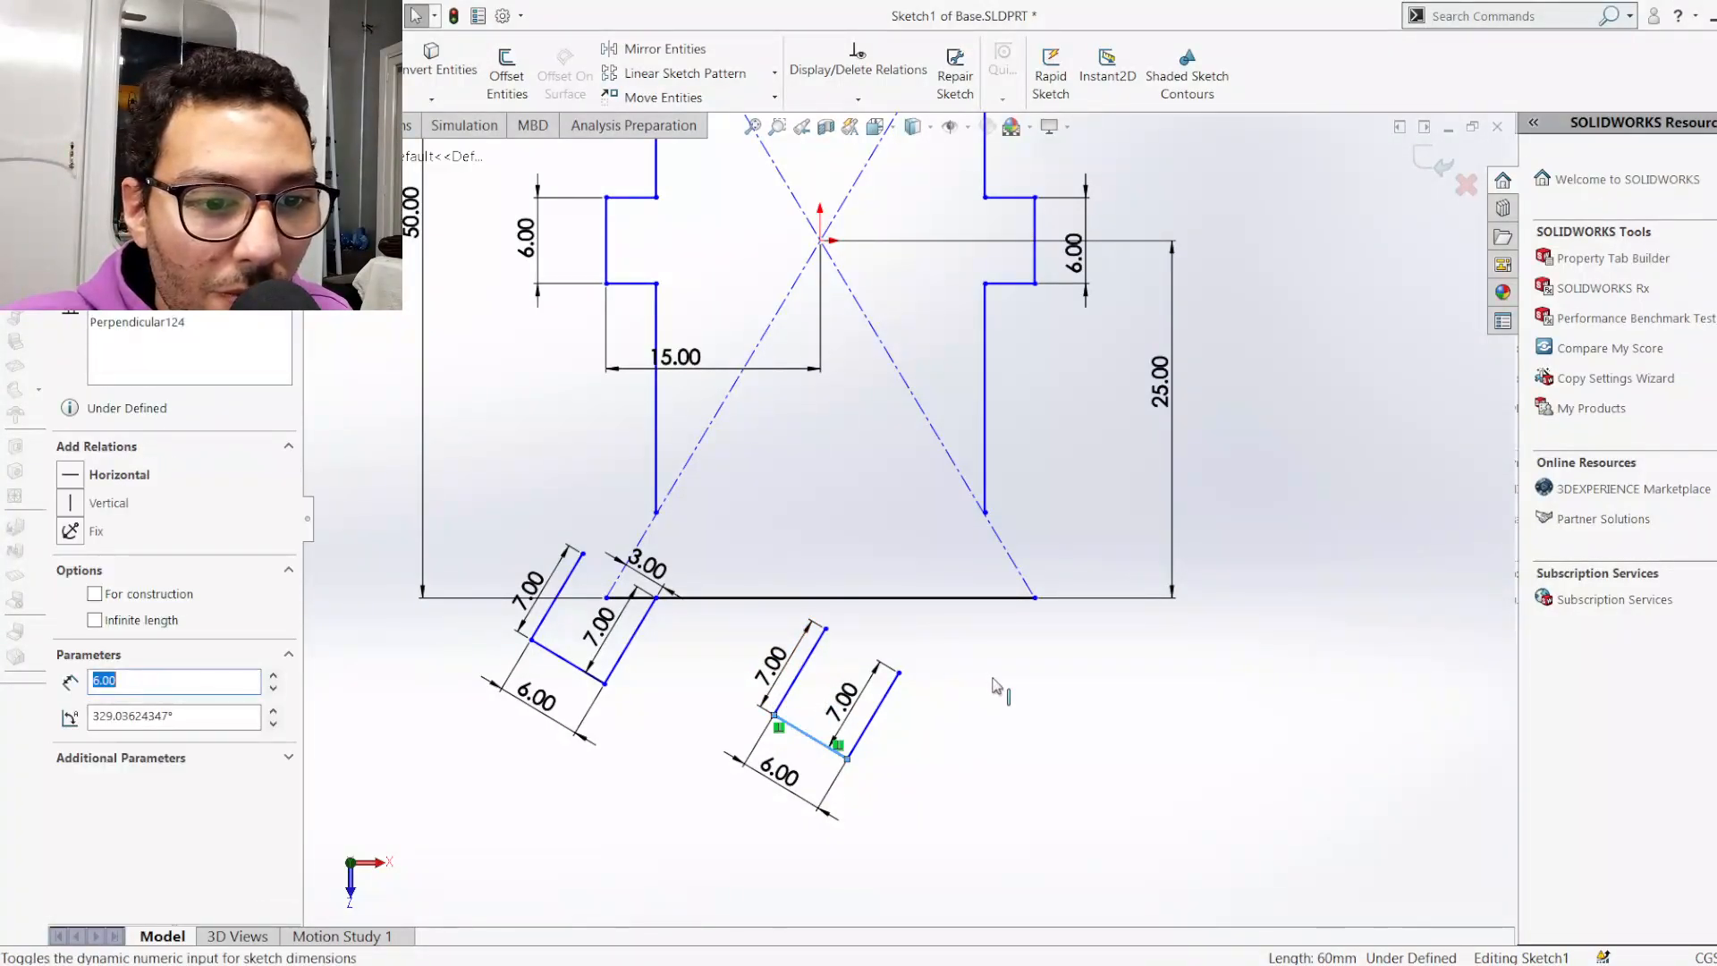
pyautogui.click(944, 708)
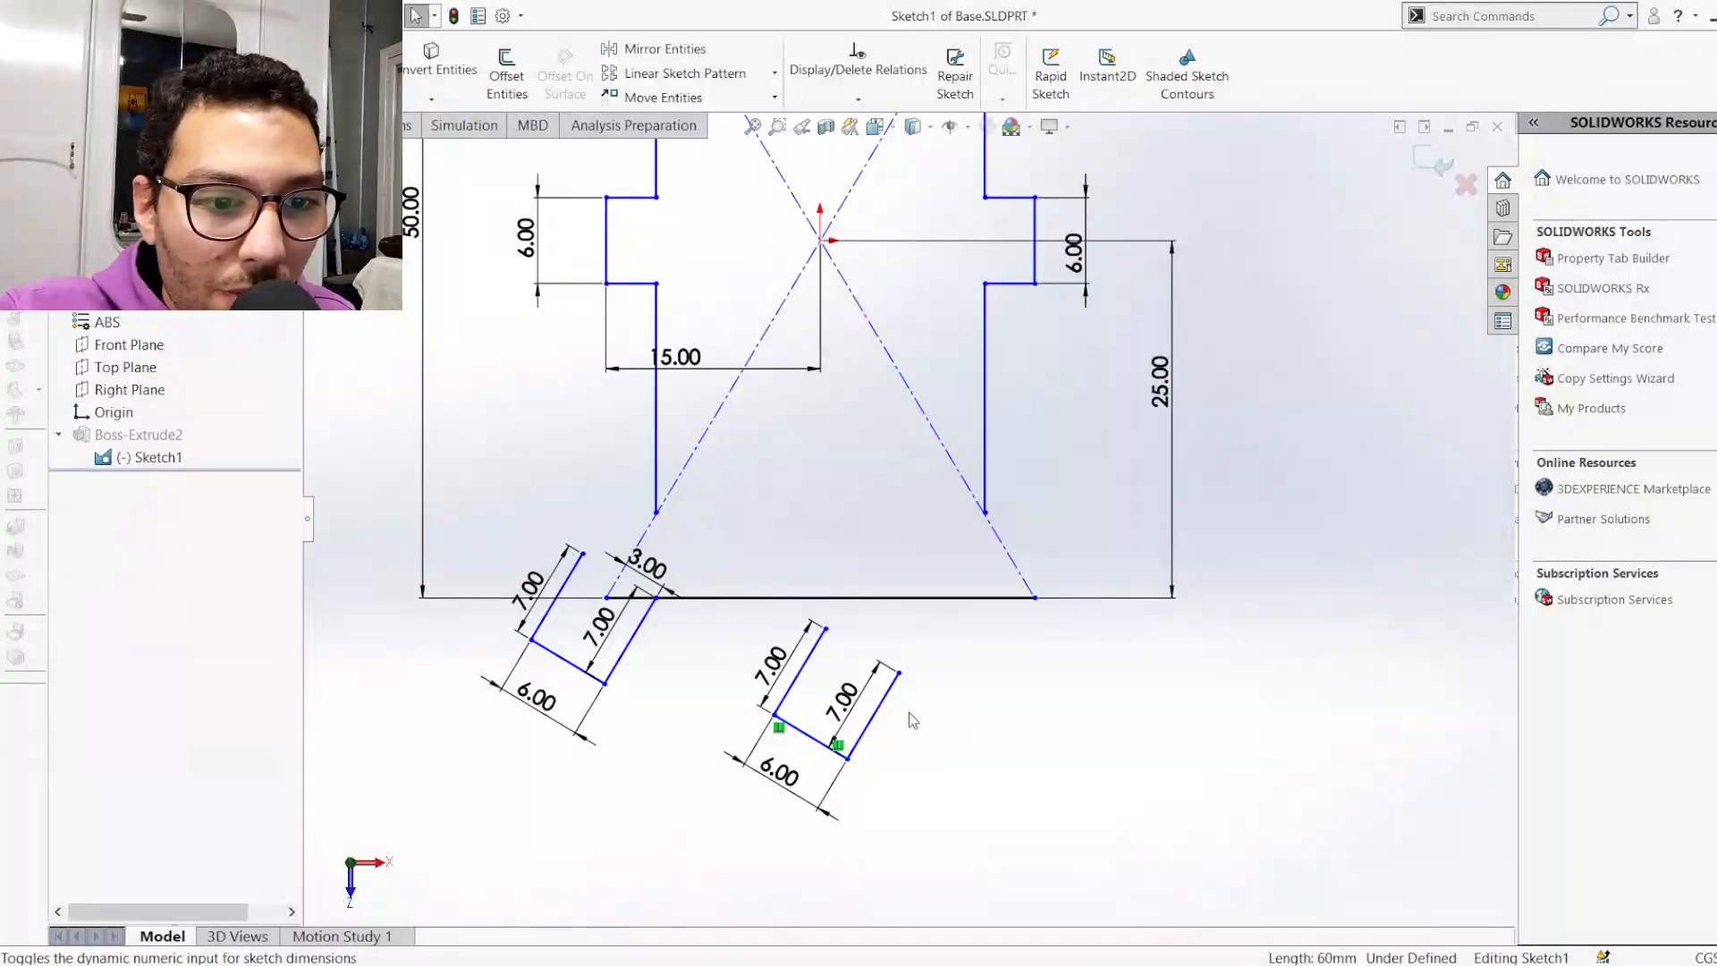
pyautogui.press('l')
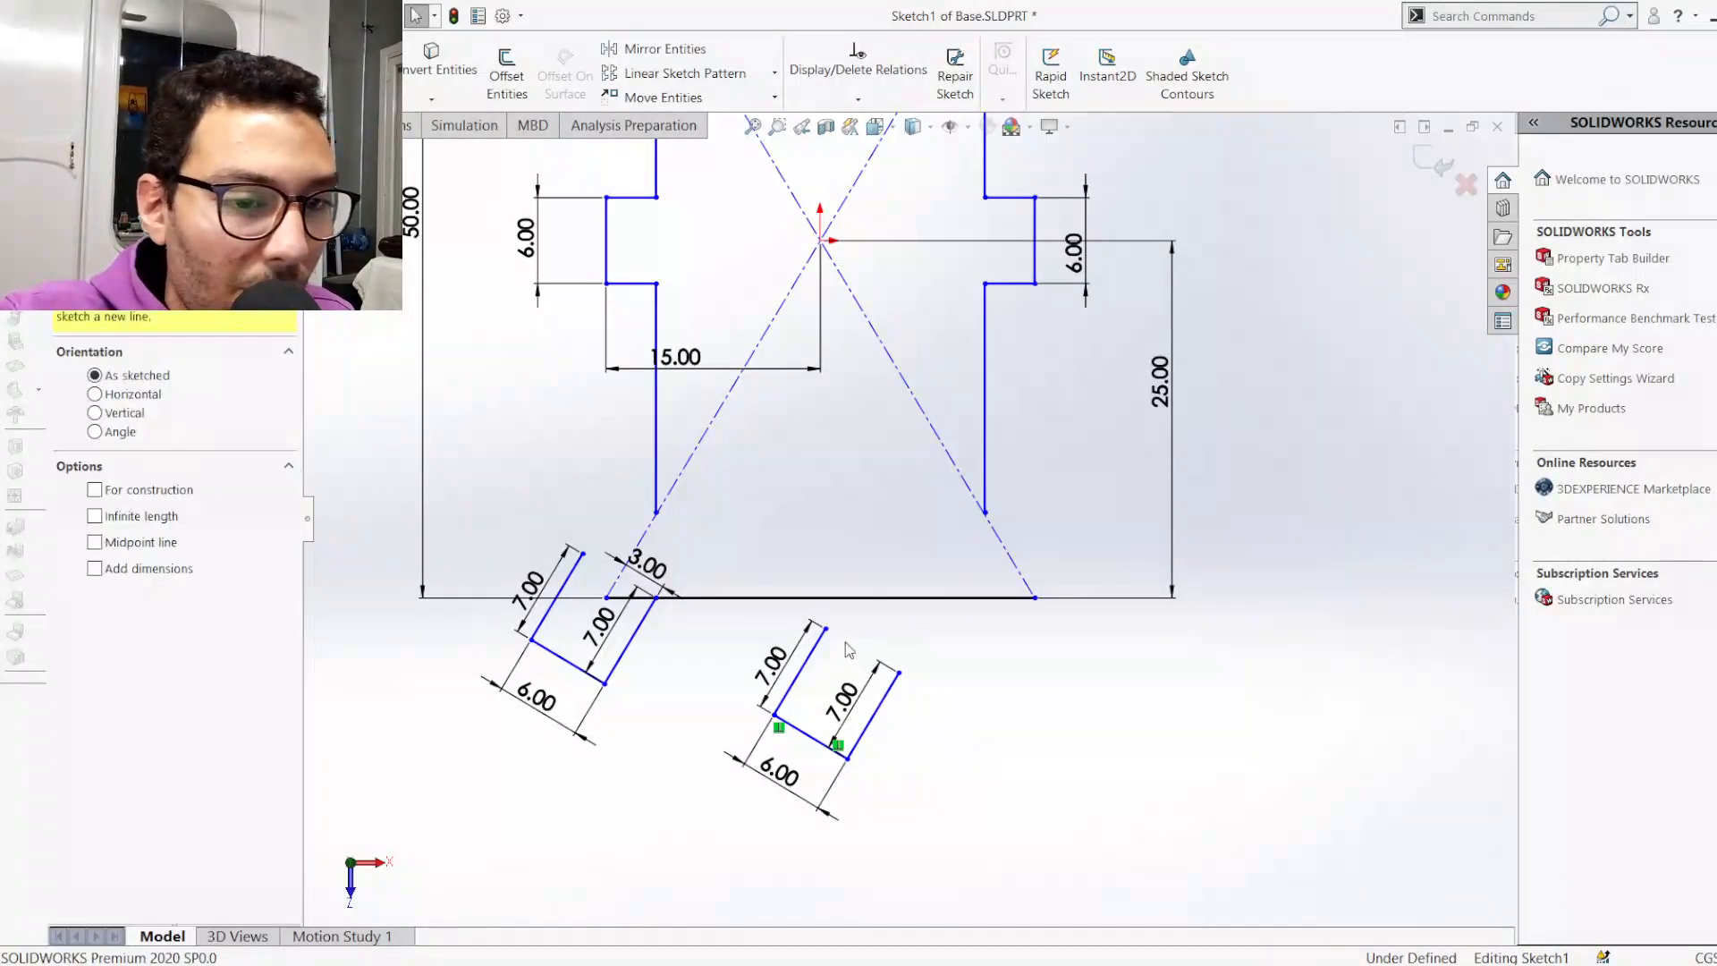
pyautogui.click(824, 629)
pyautogui.click(898, 672)
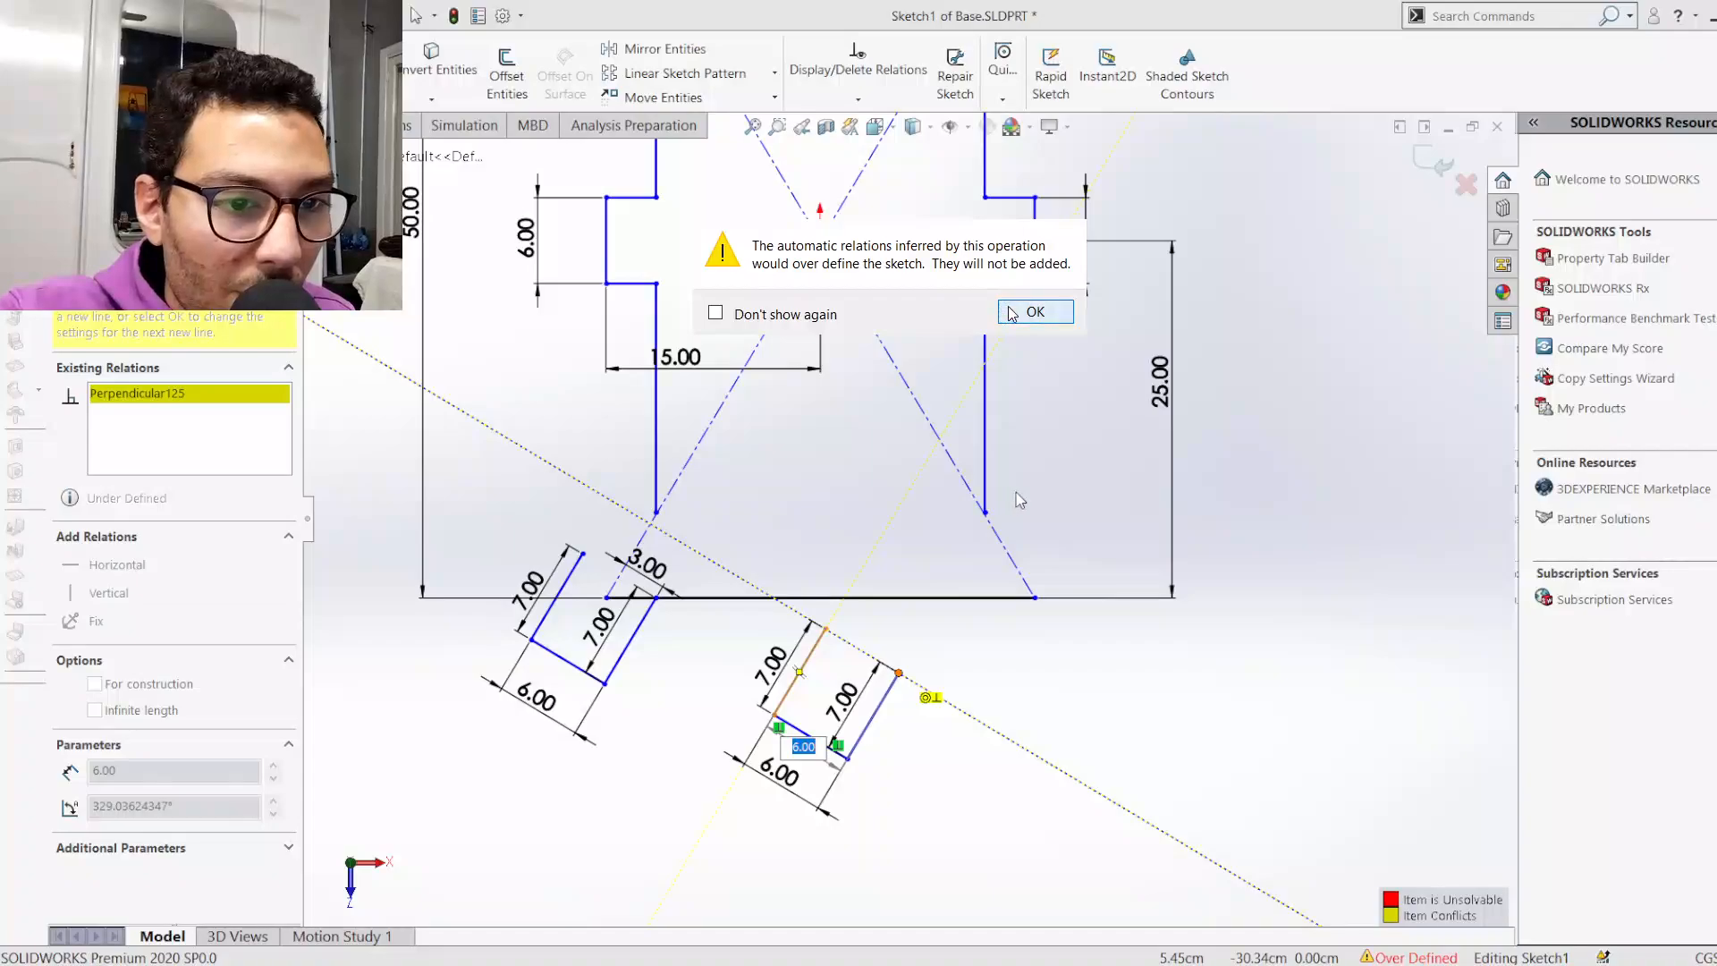
pyautogui.click(1009, 313)
pyautogui.press('Escape')
pyautogui.press('Escape')
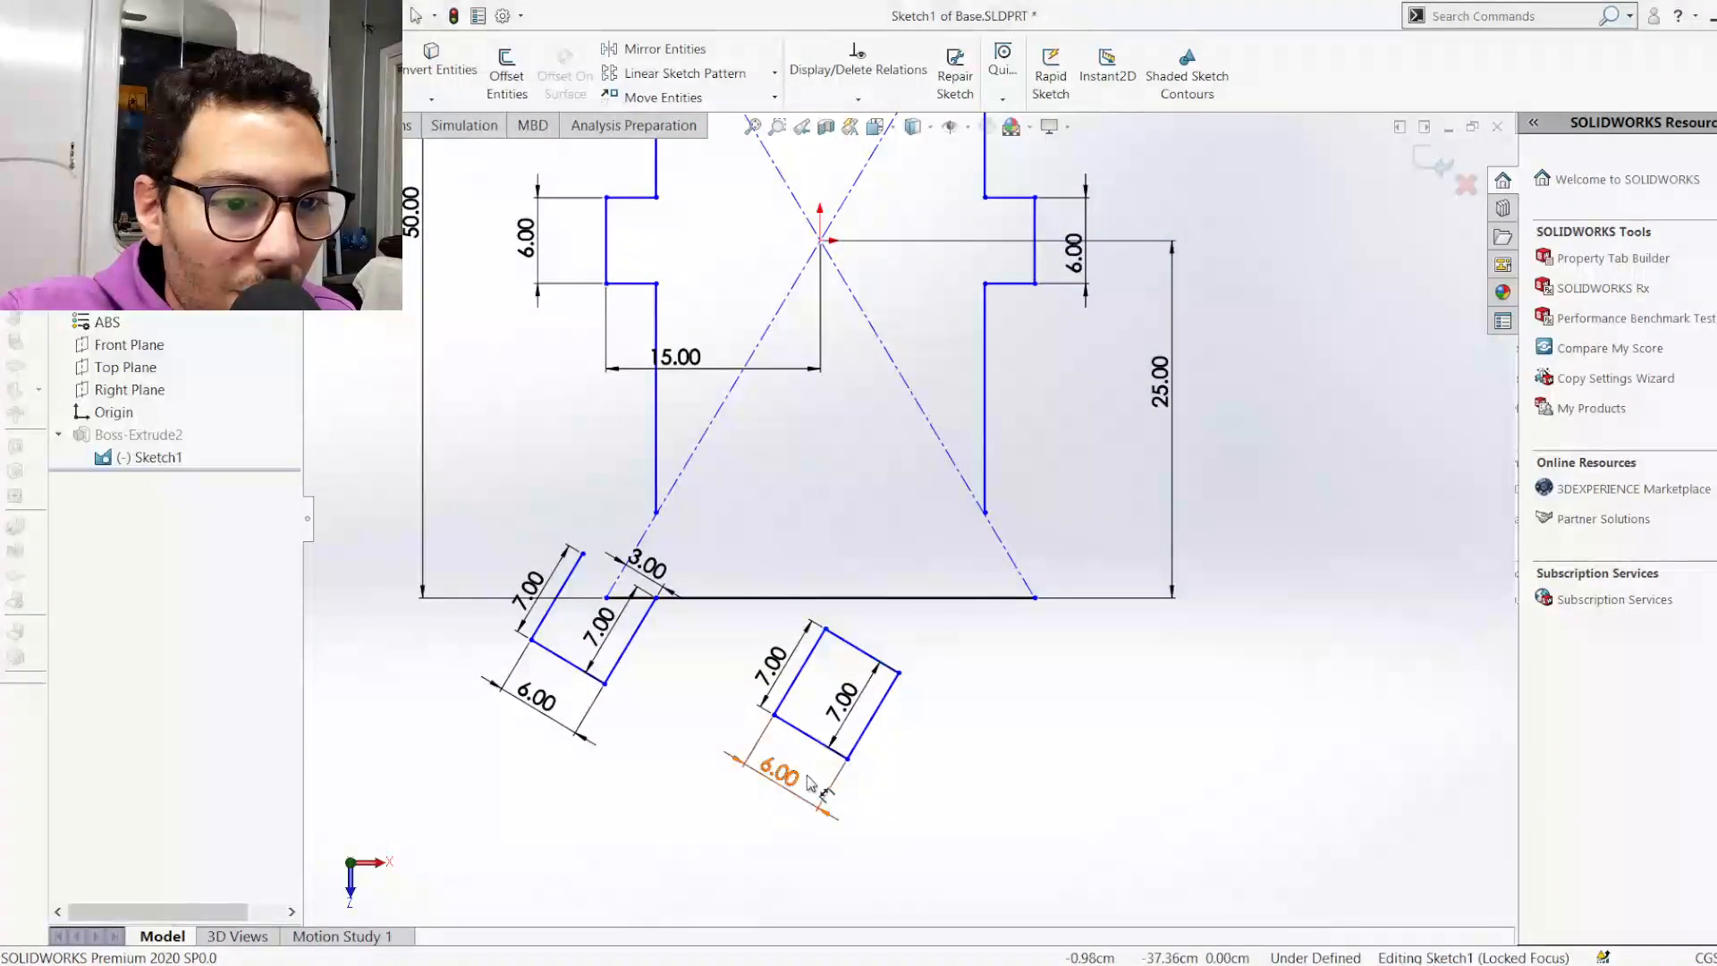
pyautogui.click(811, 744)
pyautogui.press('Delete')
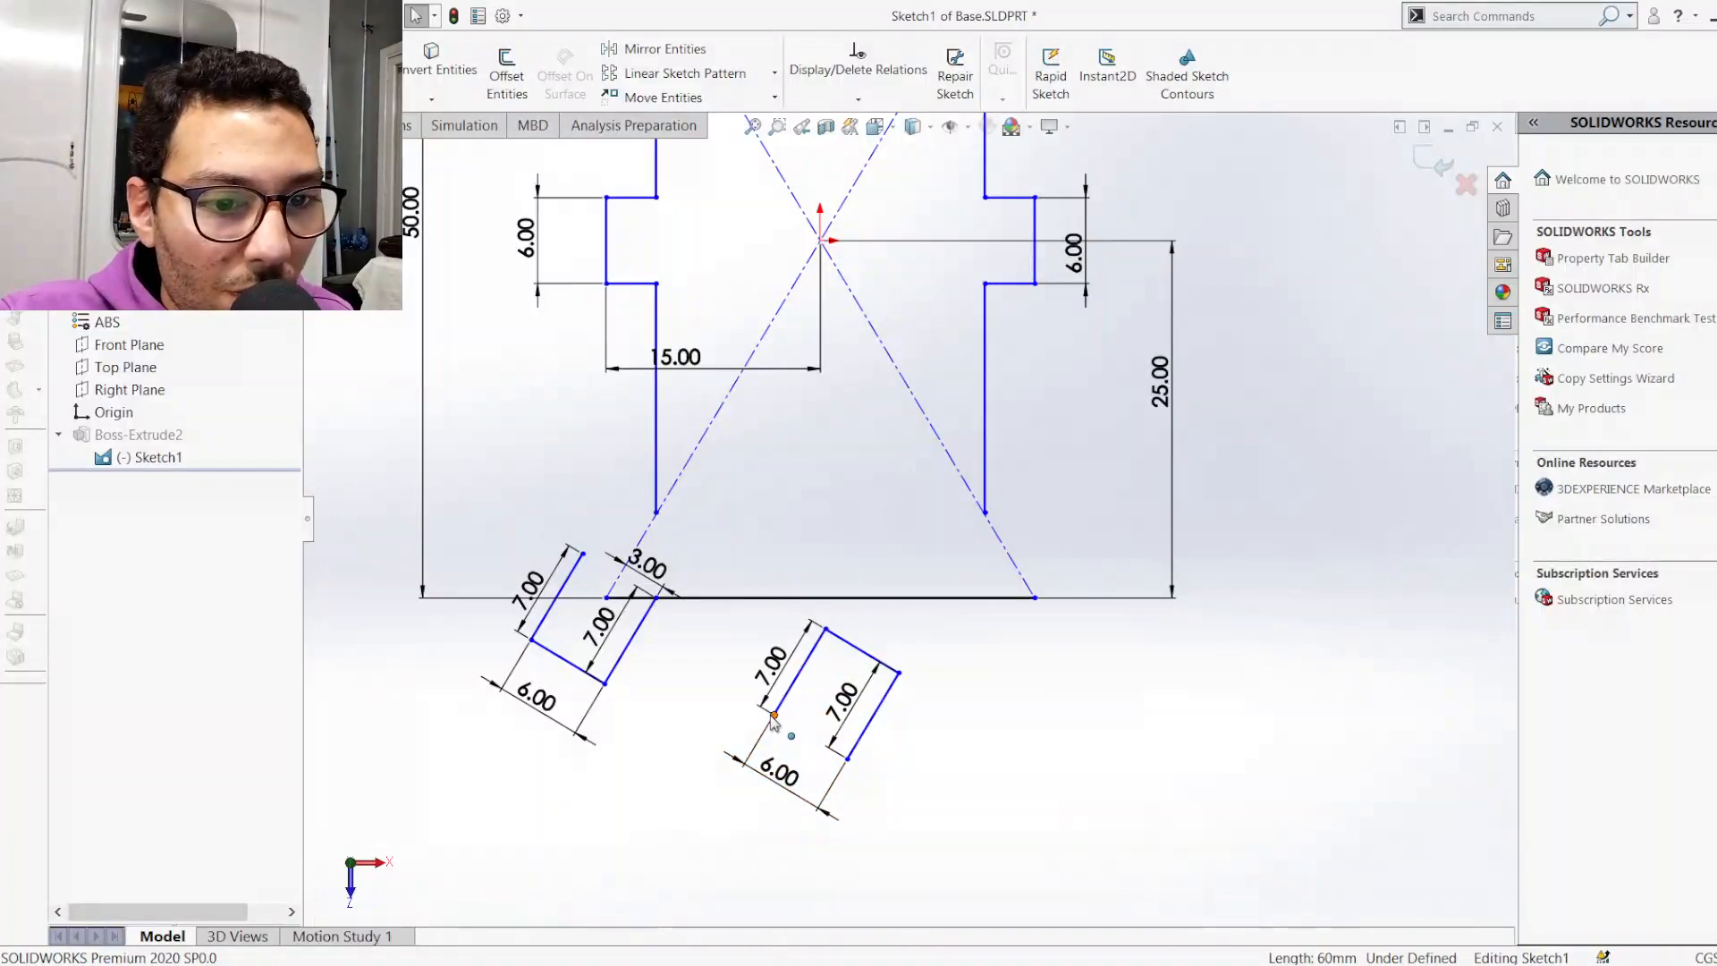
# Make the lower endpoint of the copied tab's left side line coincident with the outline's top edge
pyautogui.click(775, 722)
pyautogui.scroll(3, 909, 554)
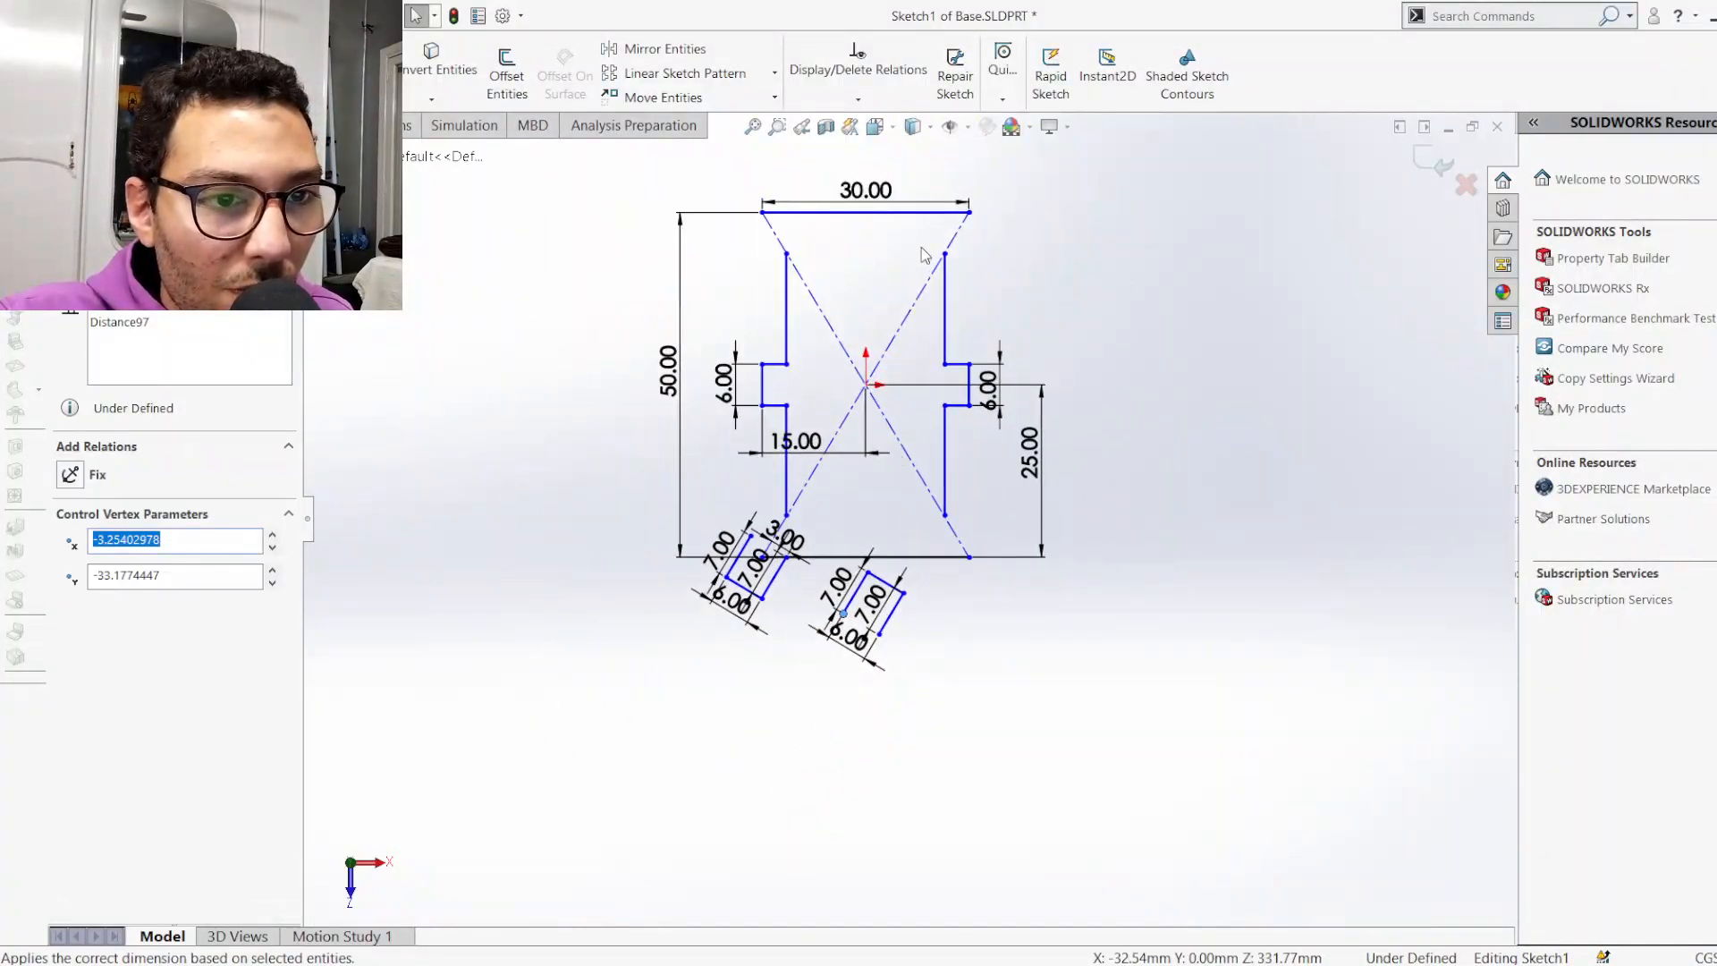
pyautogui.scroll(-2, 930, 240)
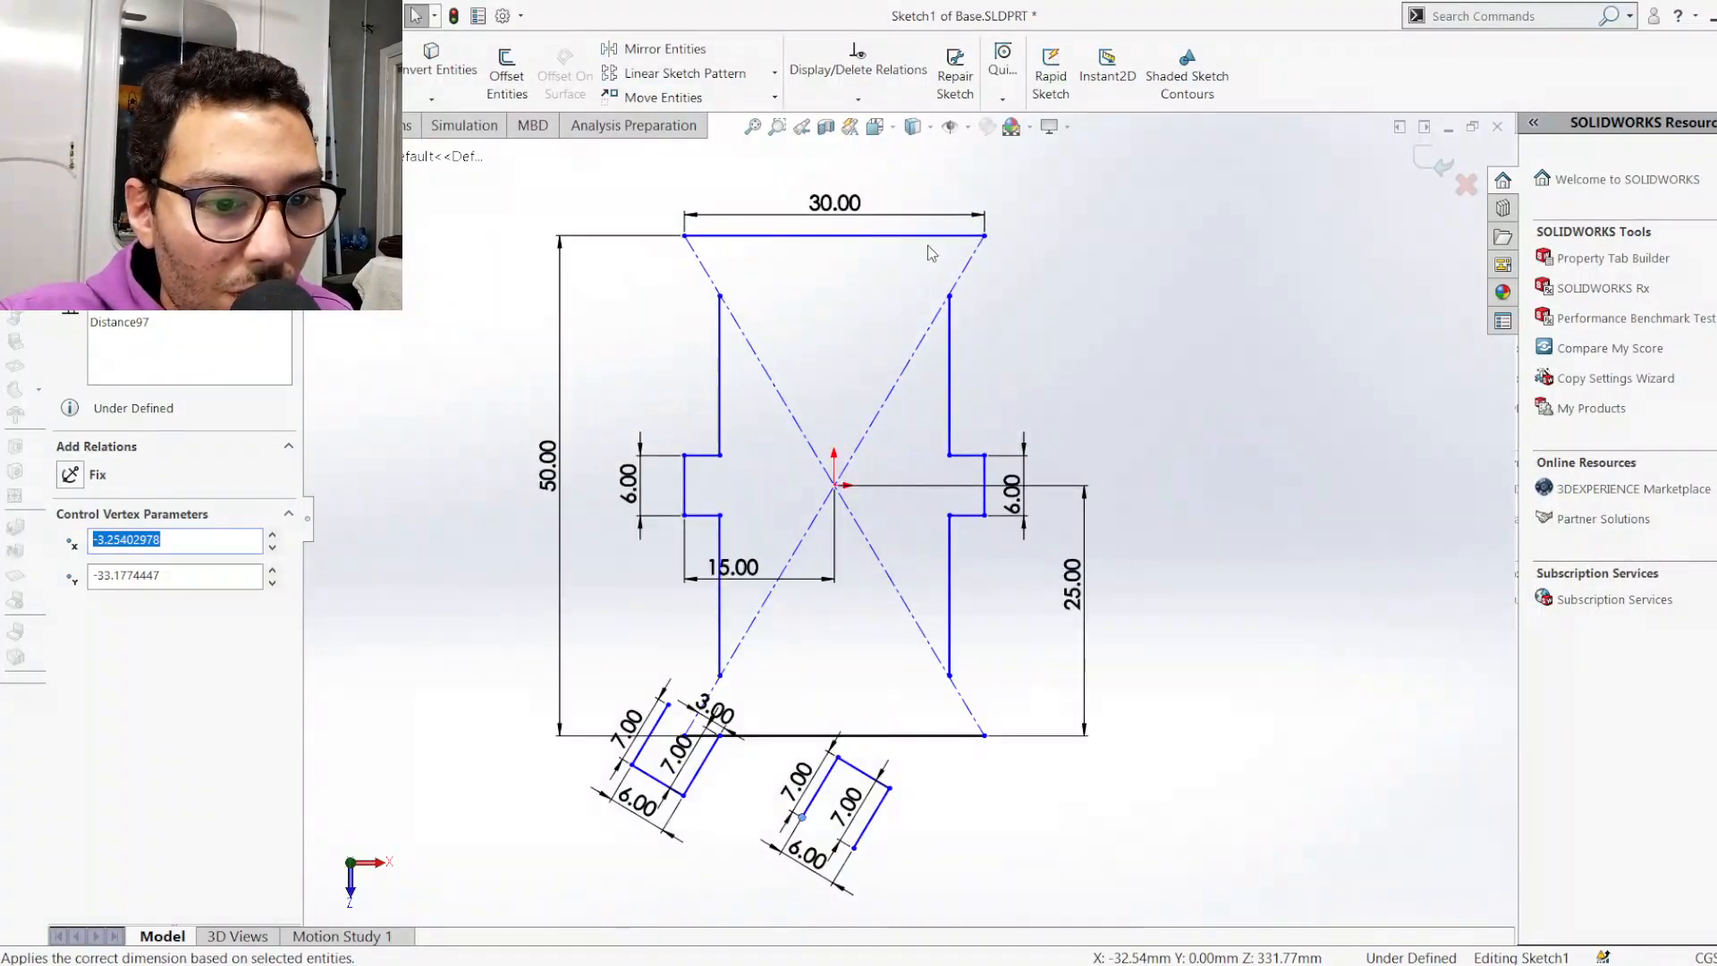
pyautogui.keyDown('ctrl'); pyautogui.click(939, 236); pyautogui.keyUp('ctrl')
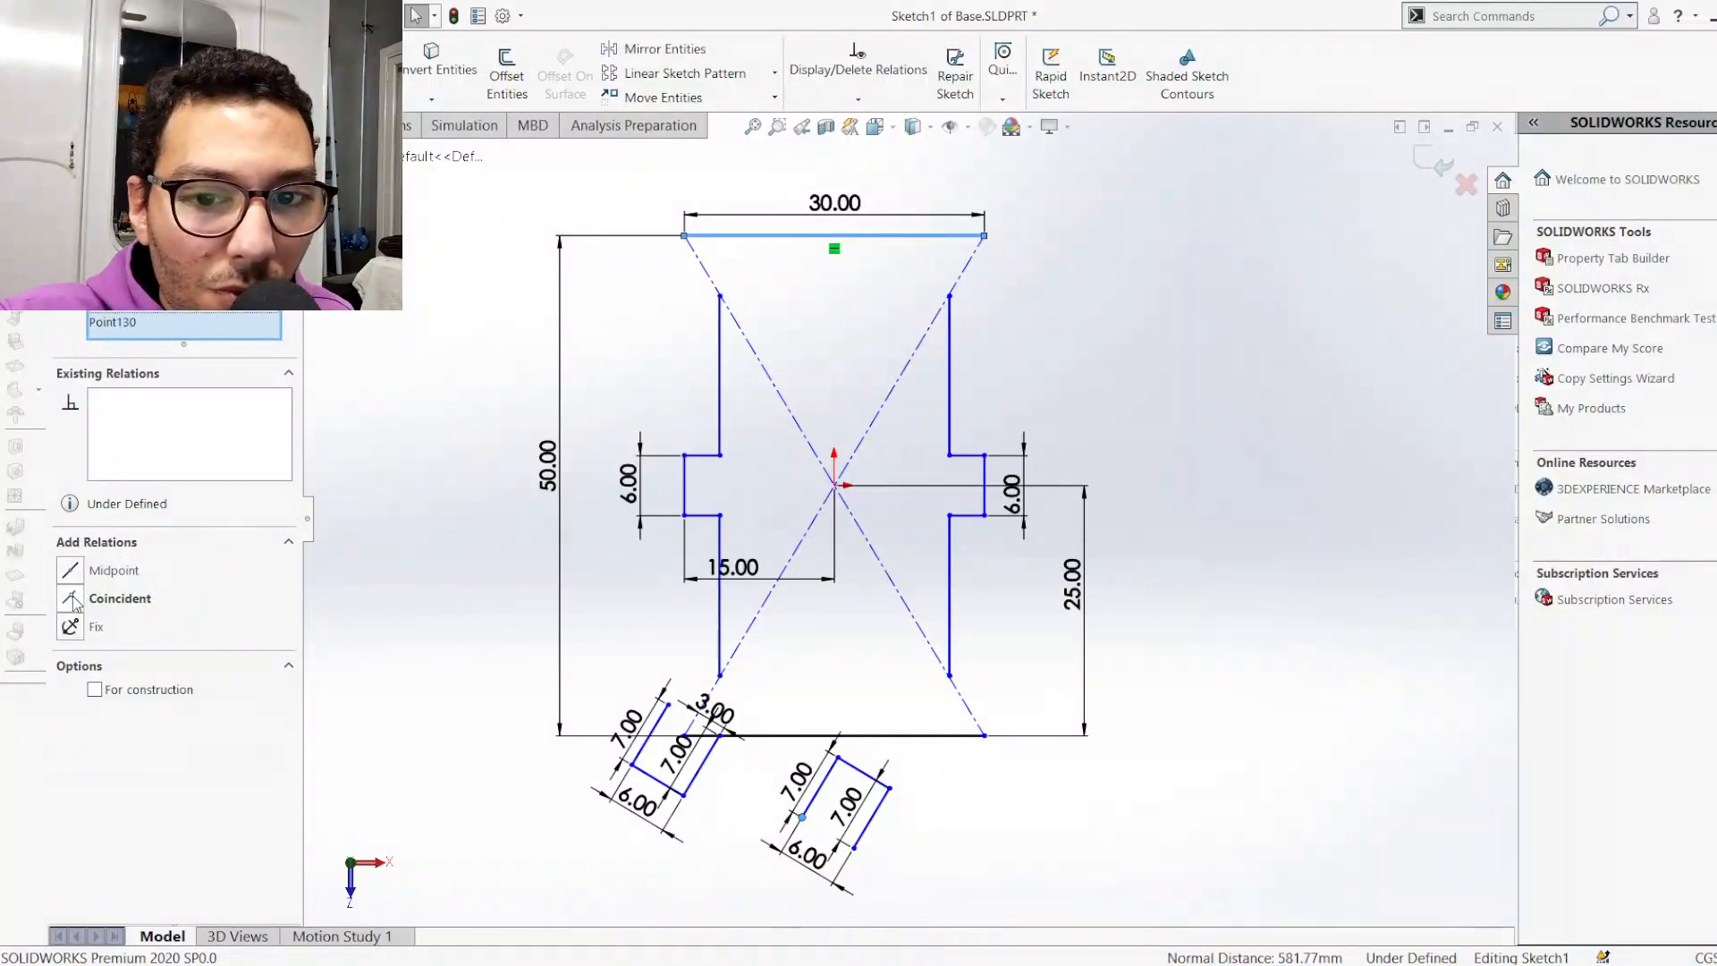
pyautogui.click(72, 599)
pyautogui.click(1066, 342)
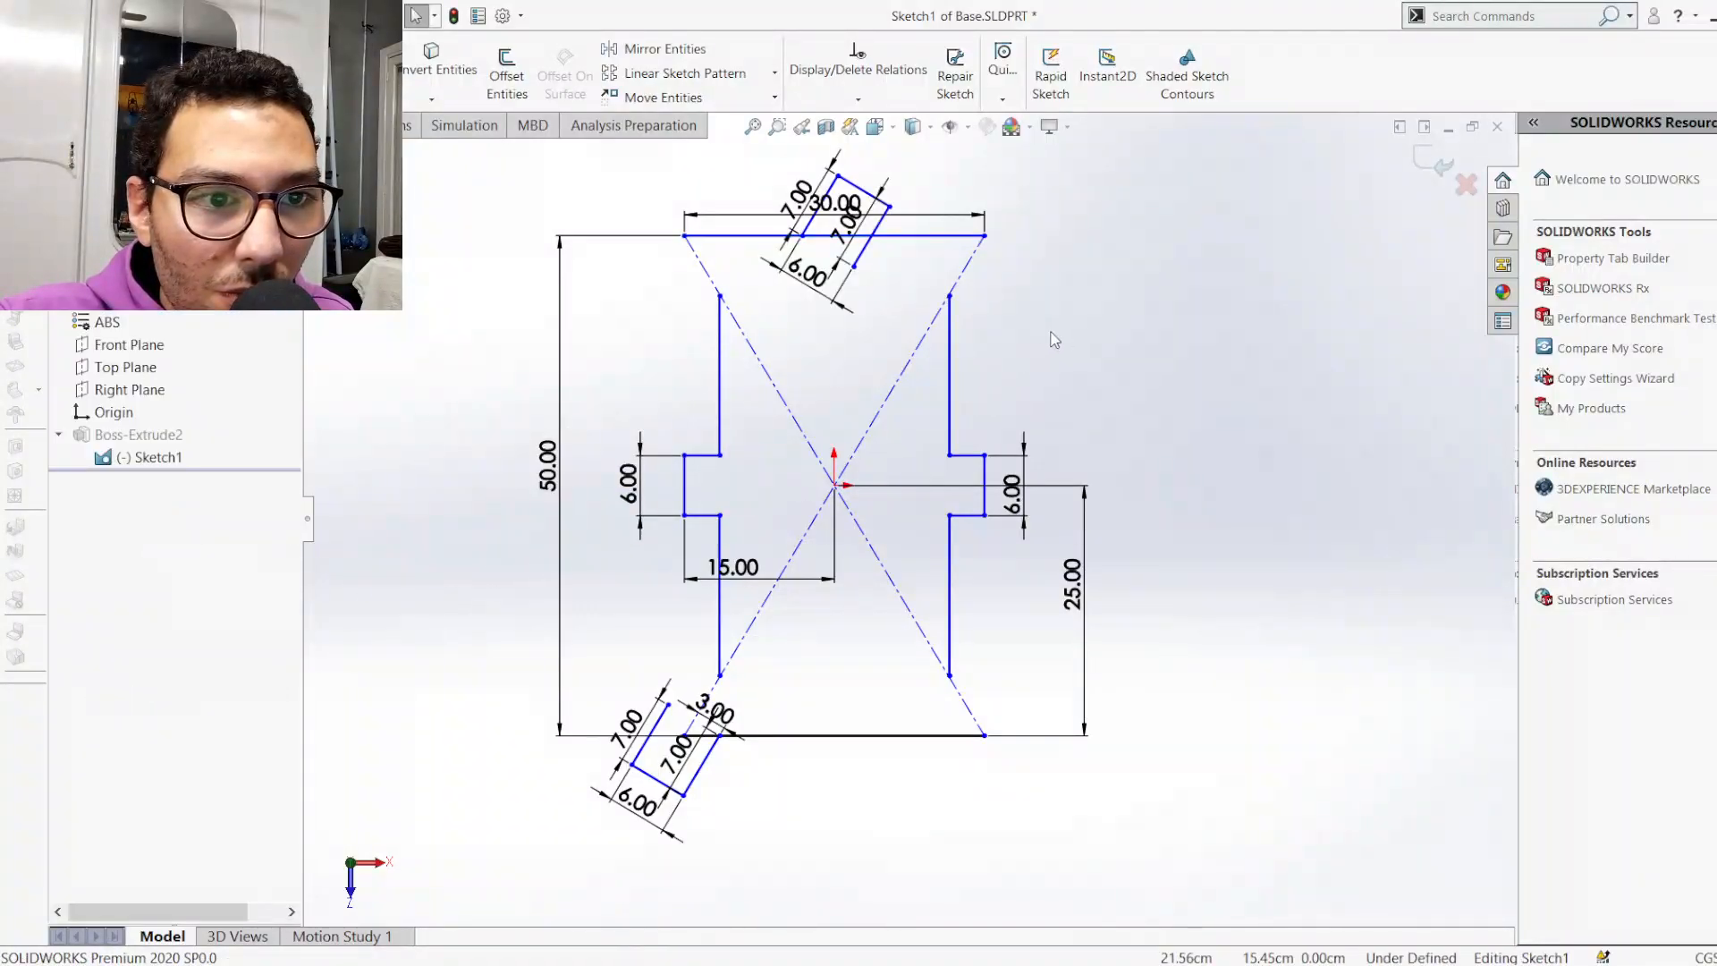
# Dimension the distance between the copied tab's left side line and the diagonal toward the upper-right corner at 3 cm
pyautogui.scroll(-1, 1022, 291)
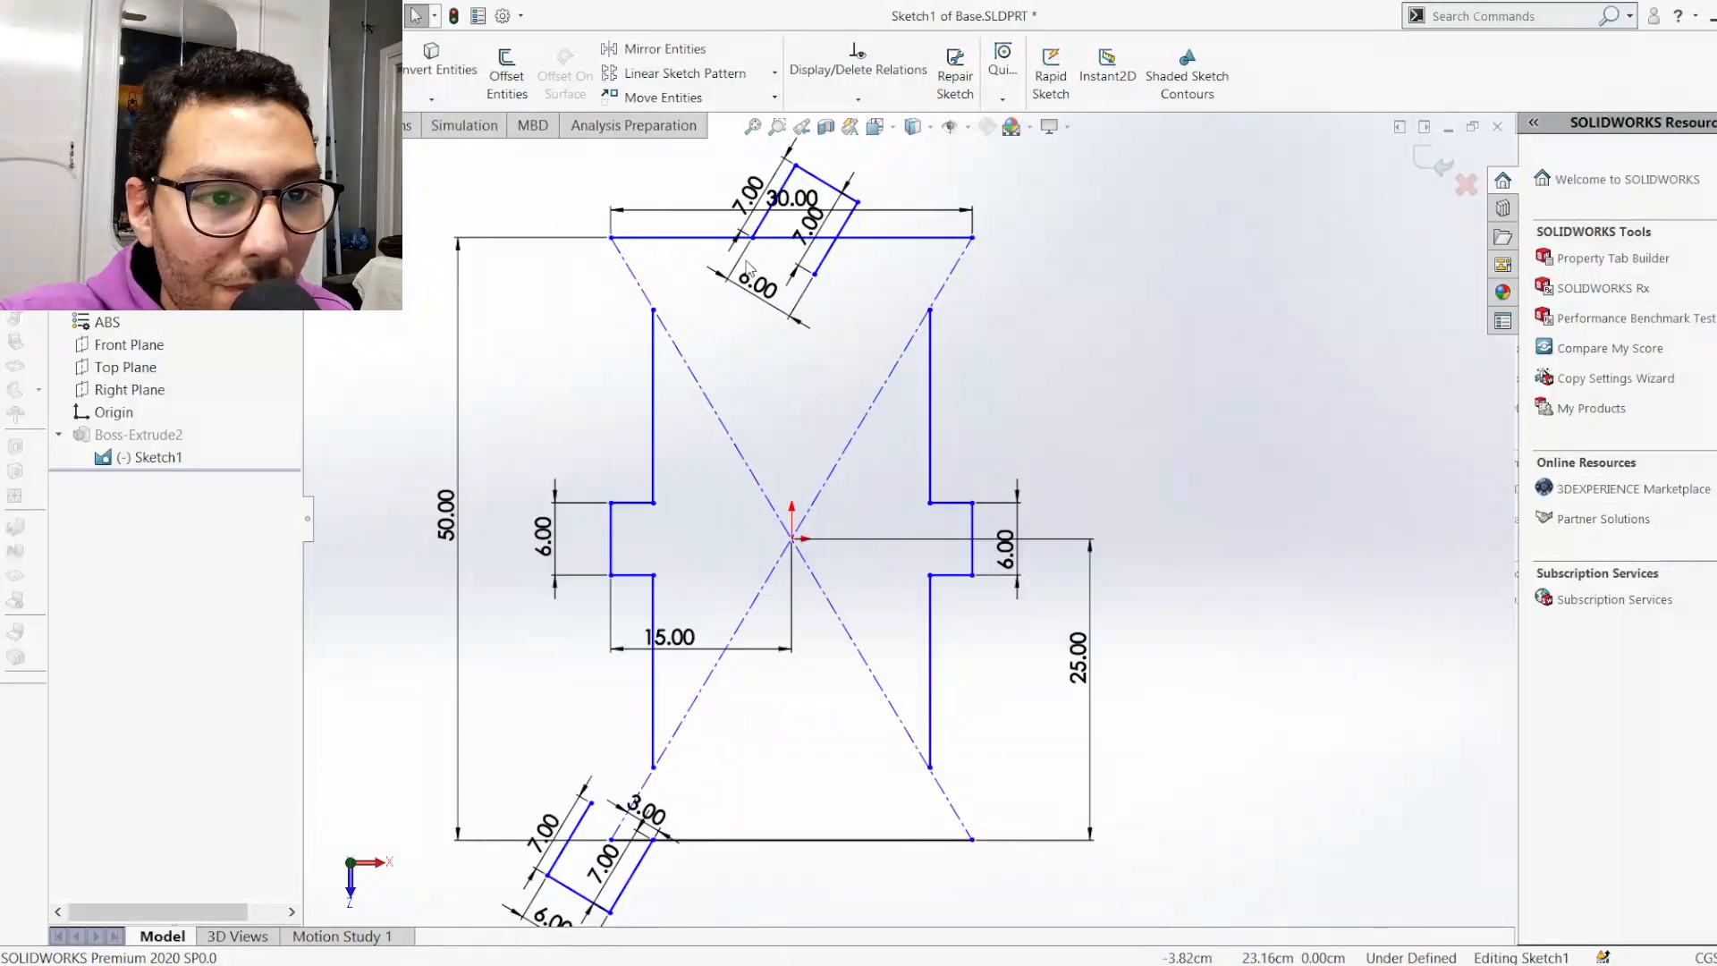
pyautogui.click(83, 72)
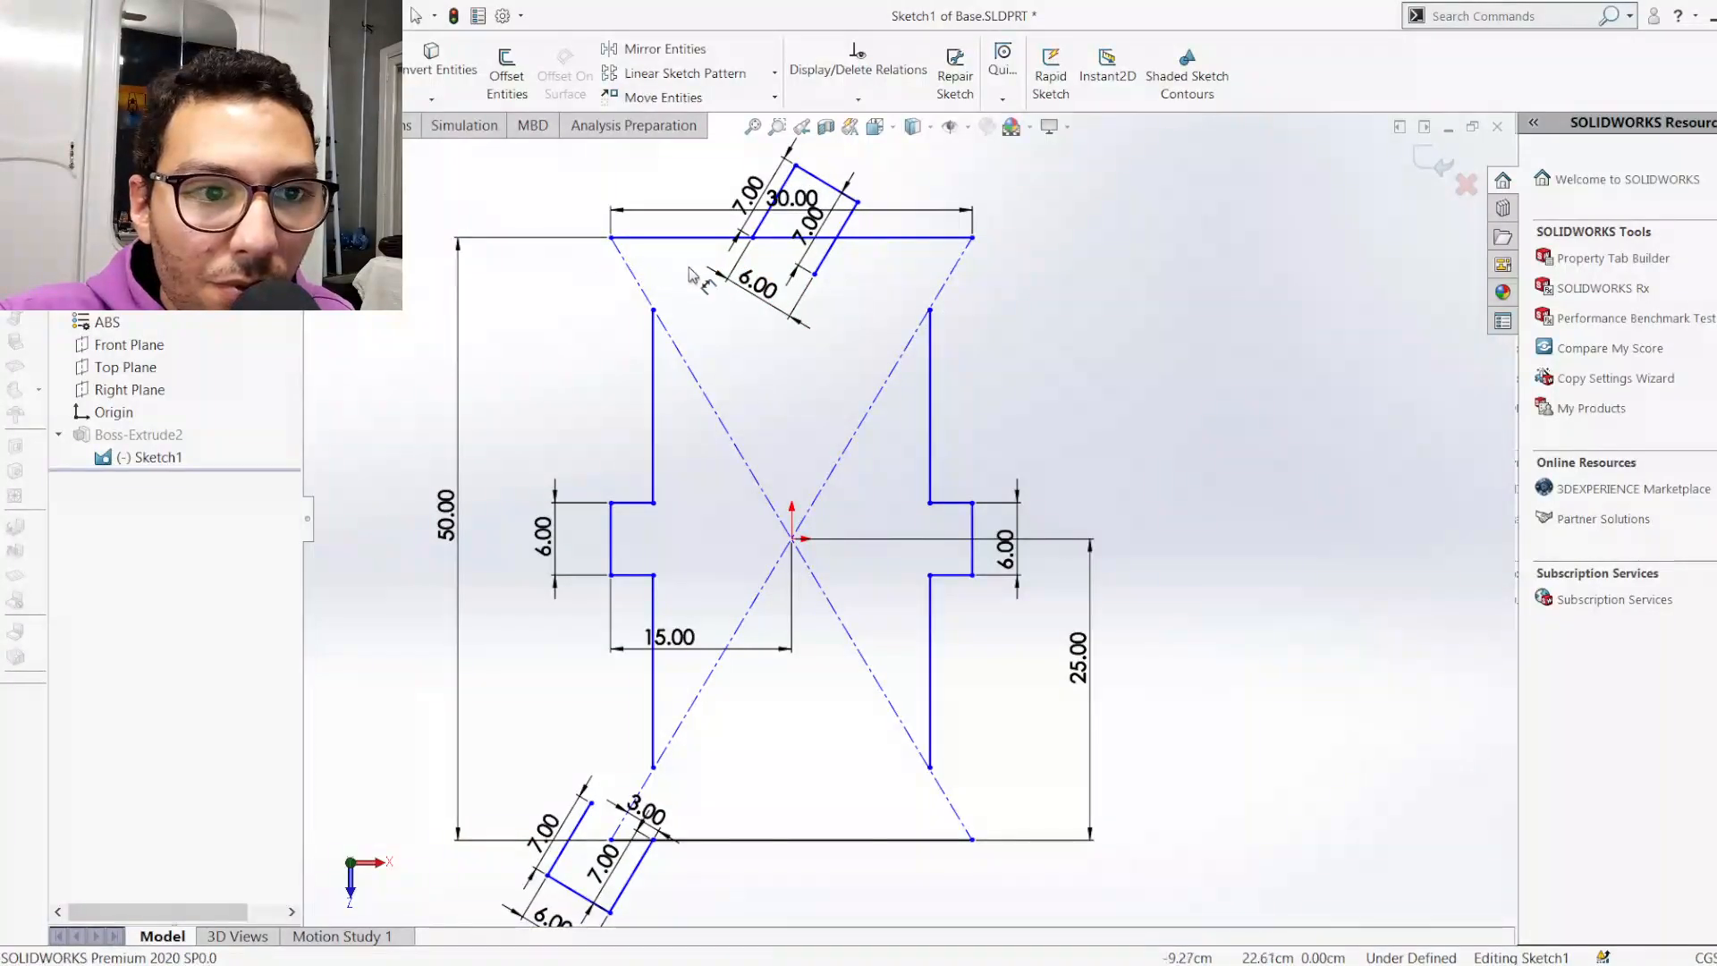
pyautogui.click(773, 231)
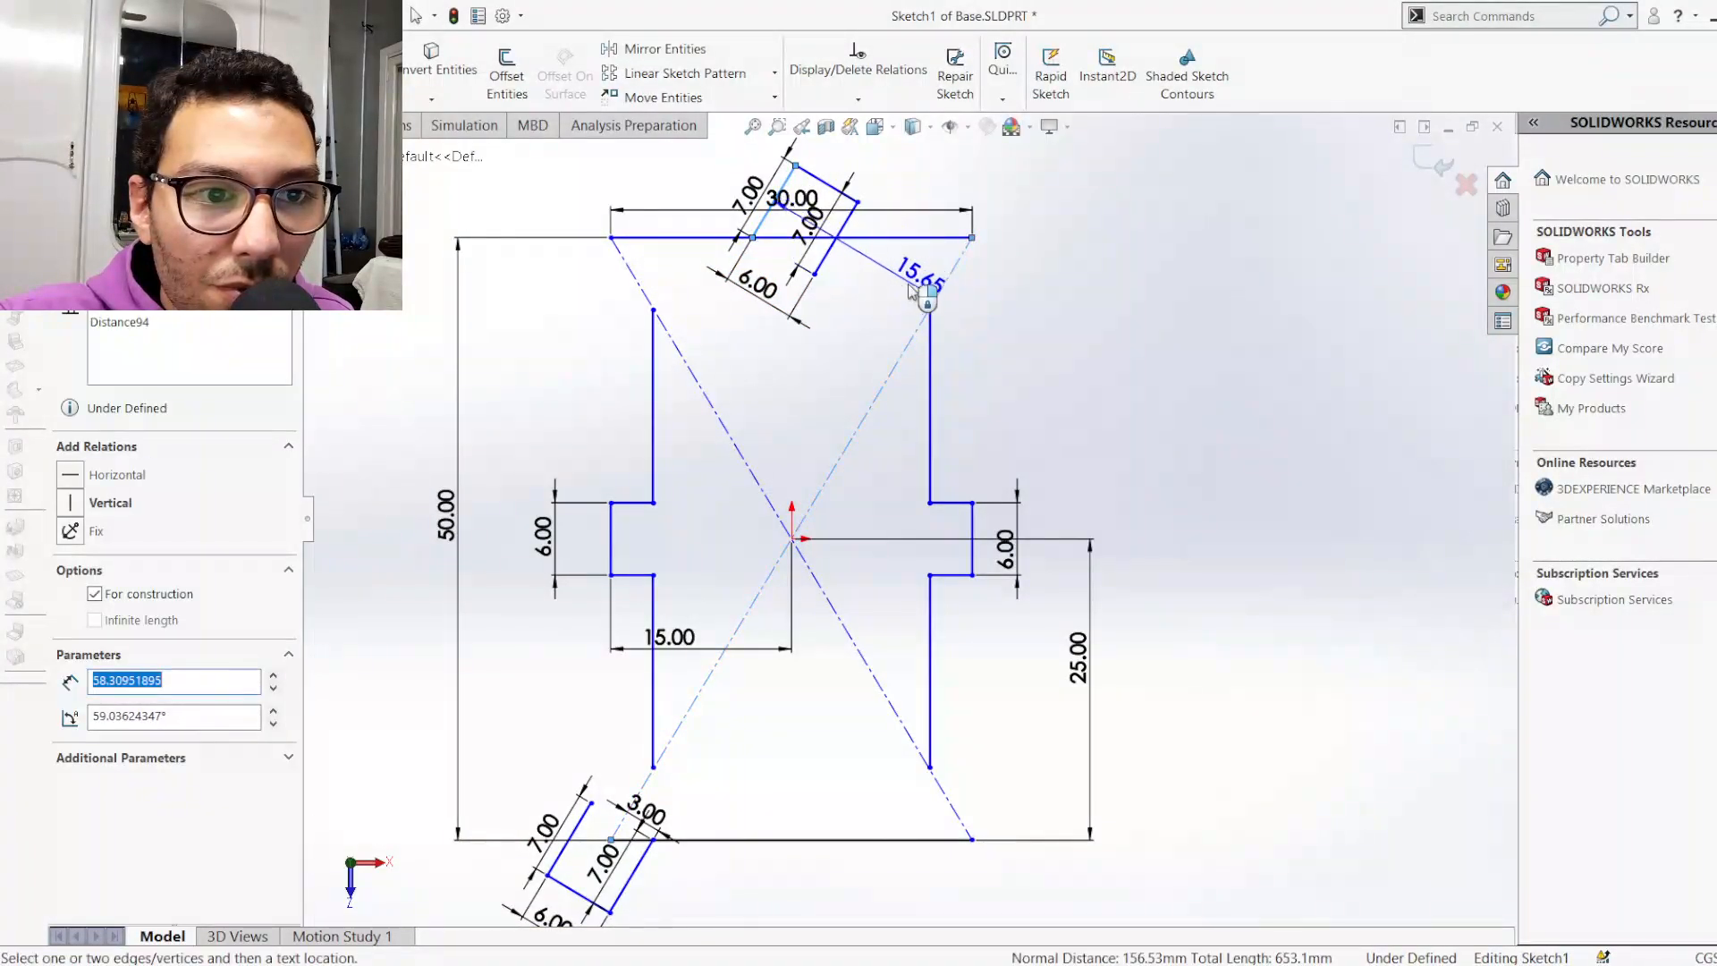
pyautogui.click(901, 285)
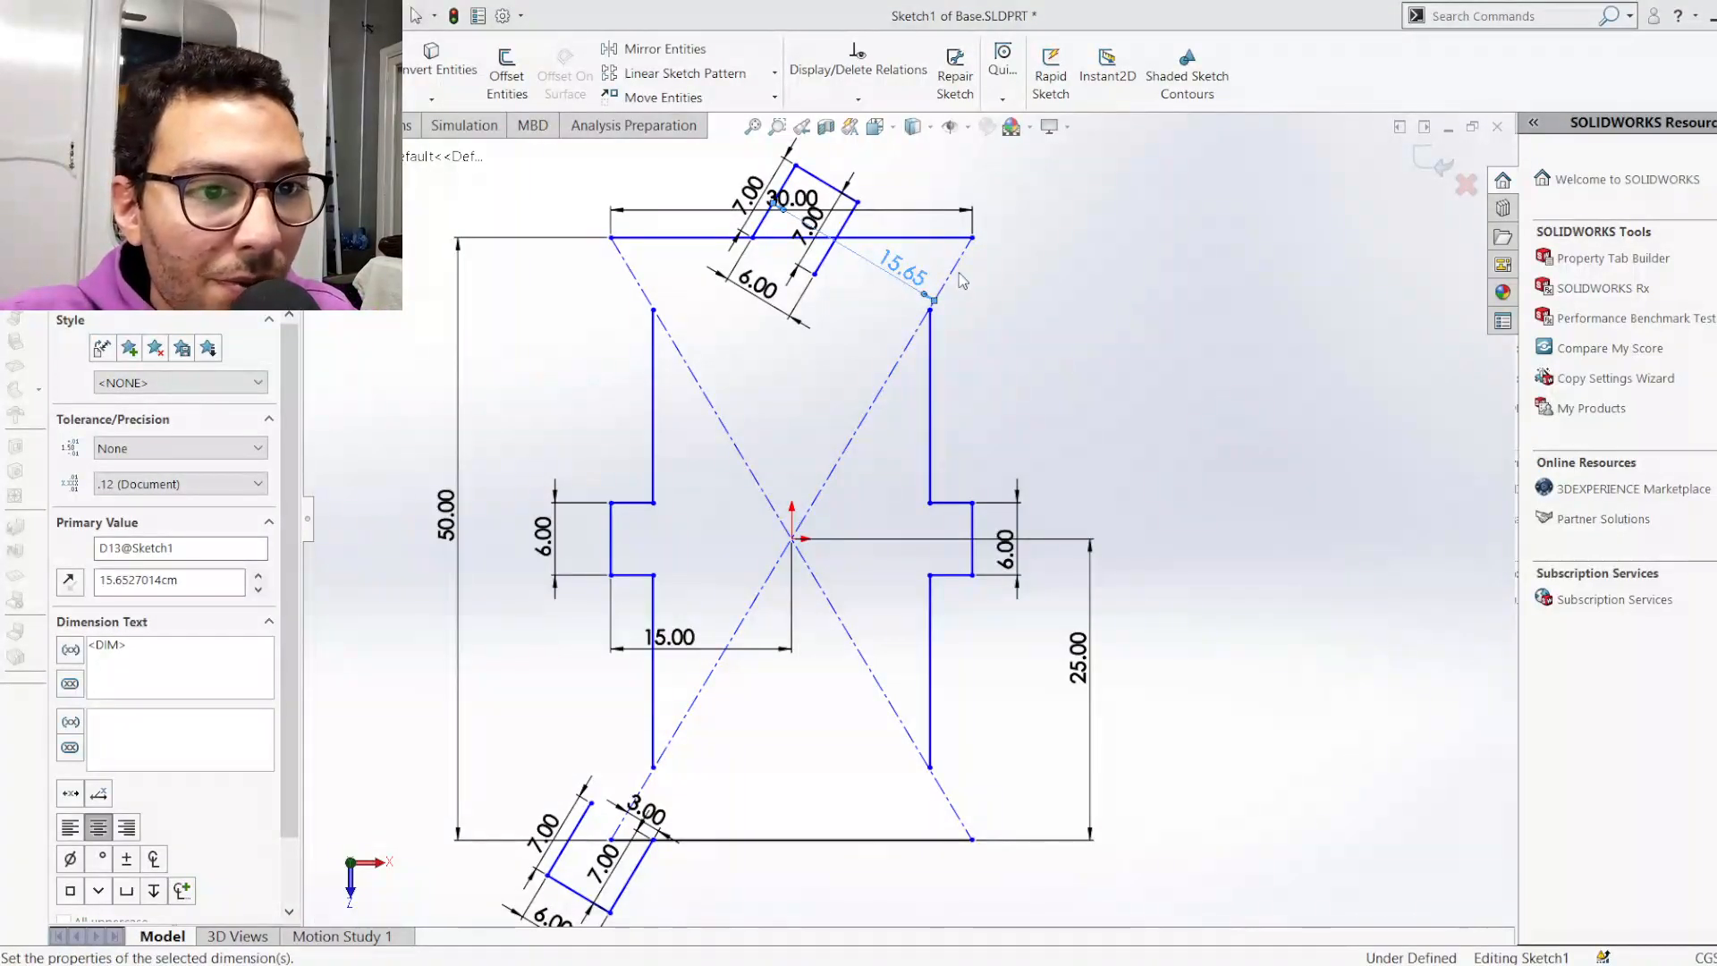
pyautogui.write('3')
pyautogui.press('Return')
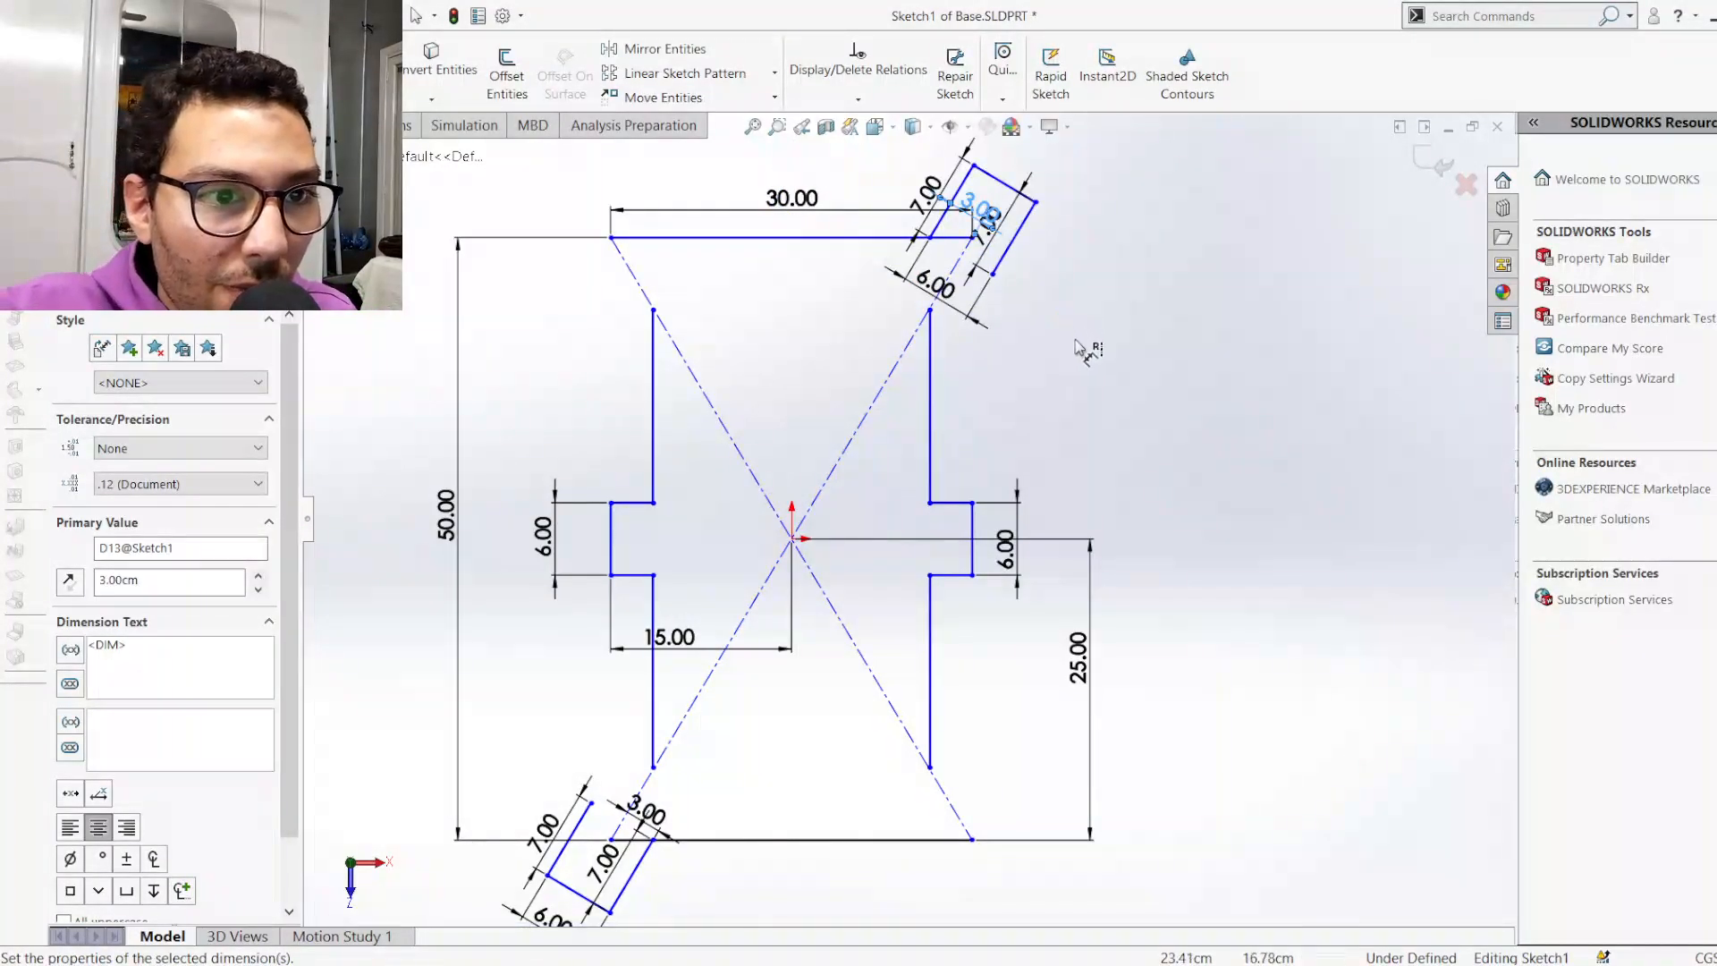
pyautogui.press('Escape')
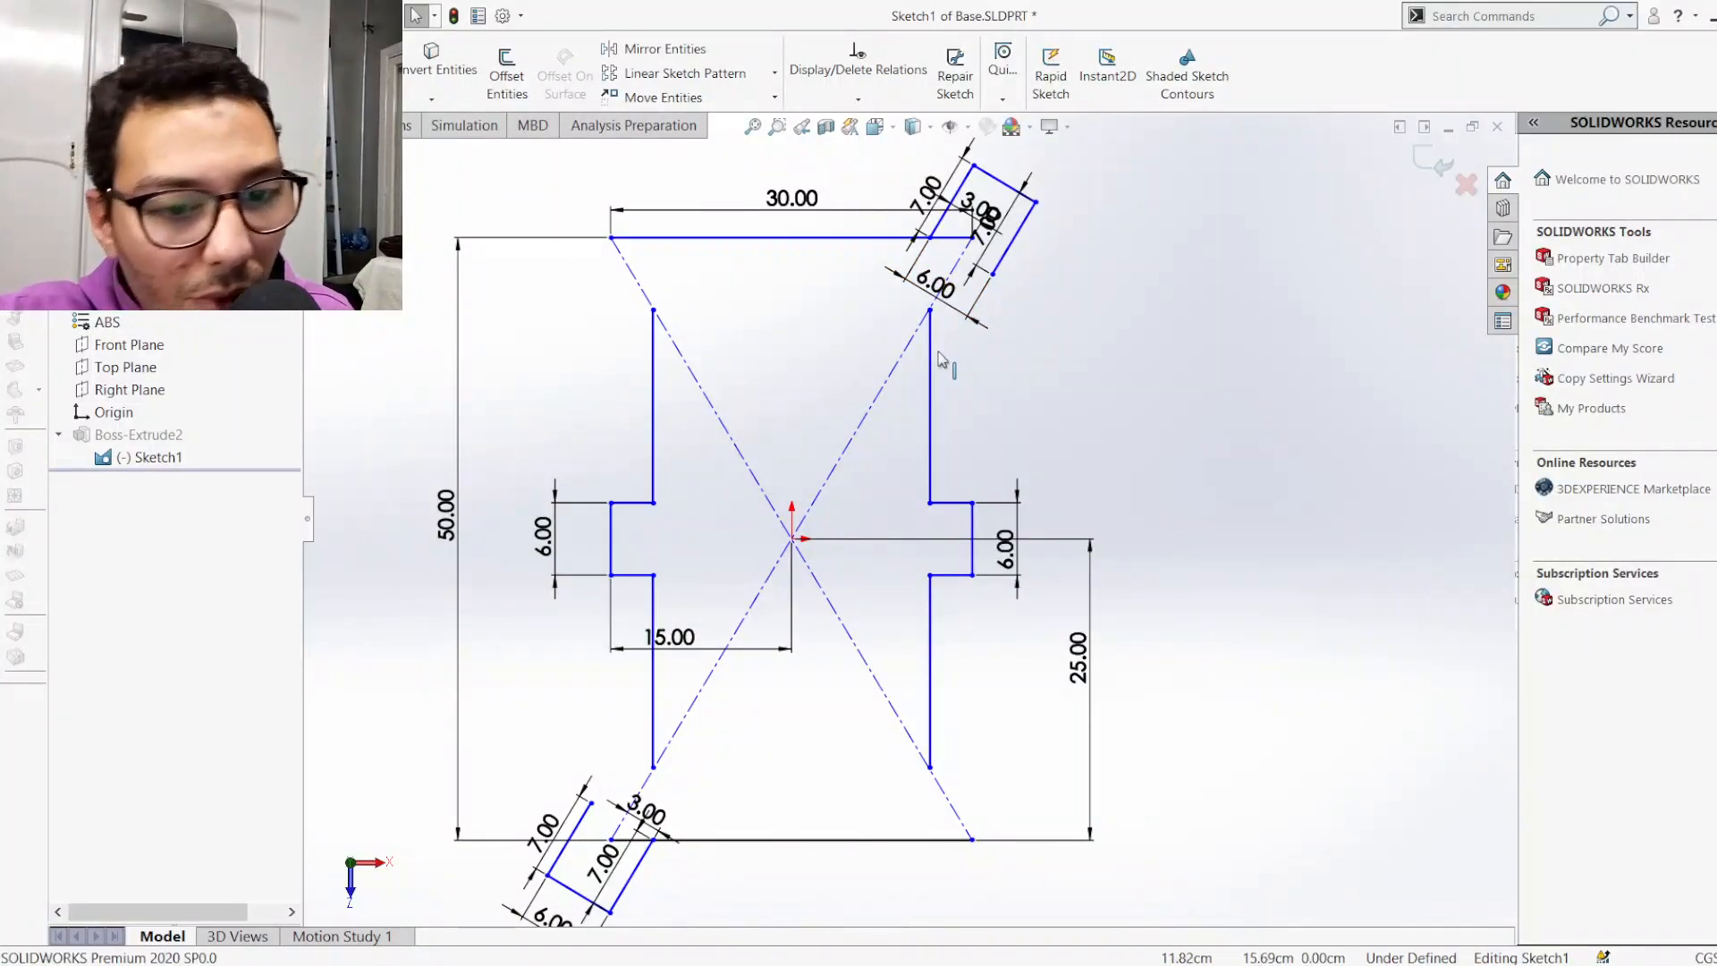
# Draw a line from the free end of the lower-left tab's outer side line to the plate's lower left vertical edge
pyautogui.press('l')
pyautogui.click(592, 804)
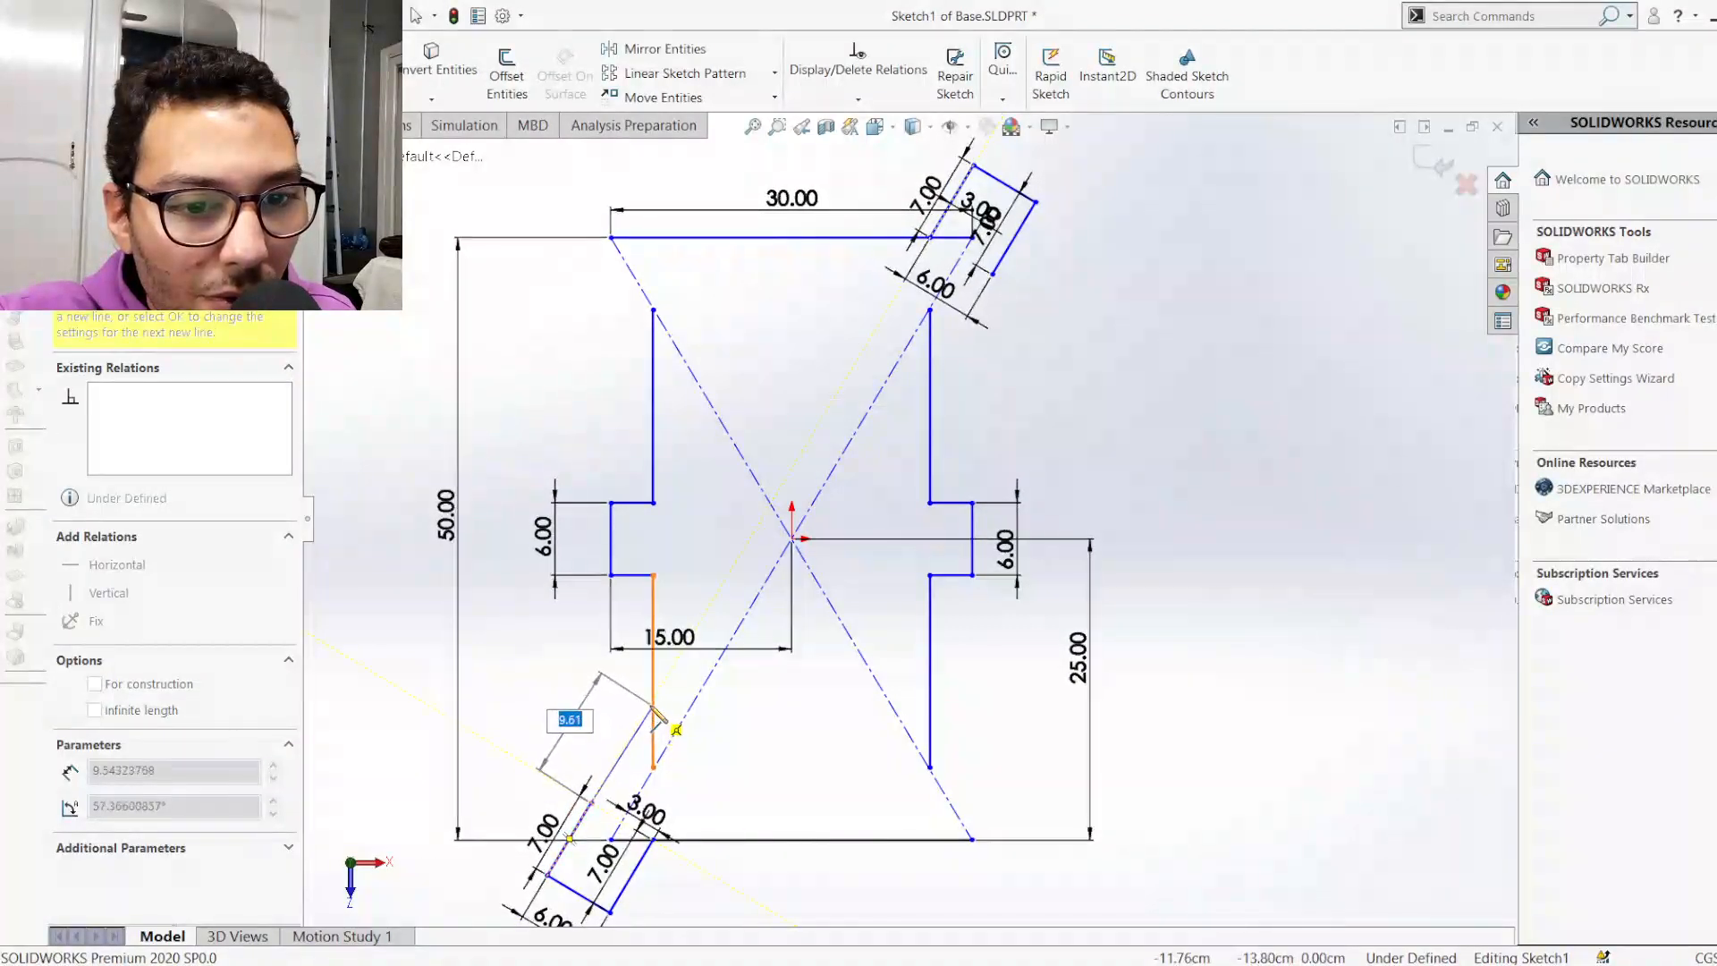
pyautogui.click(653, 702)
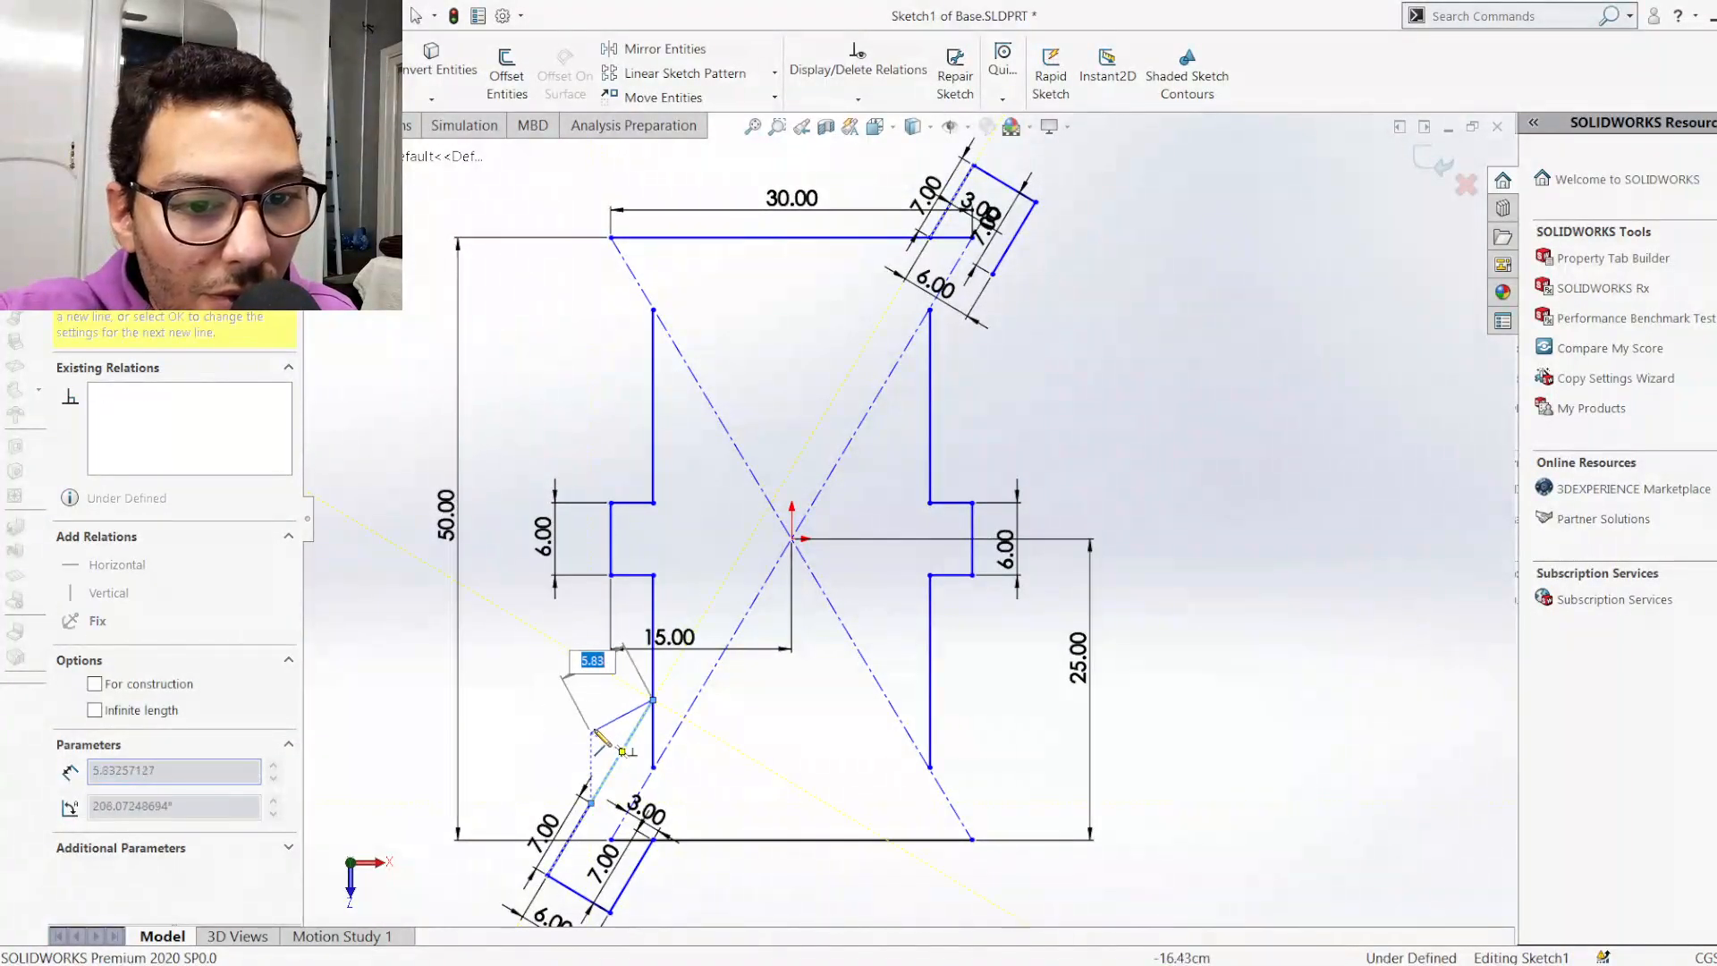
pyautogui.press('Escape')
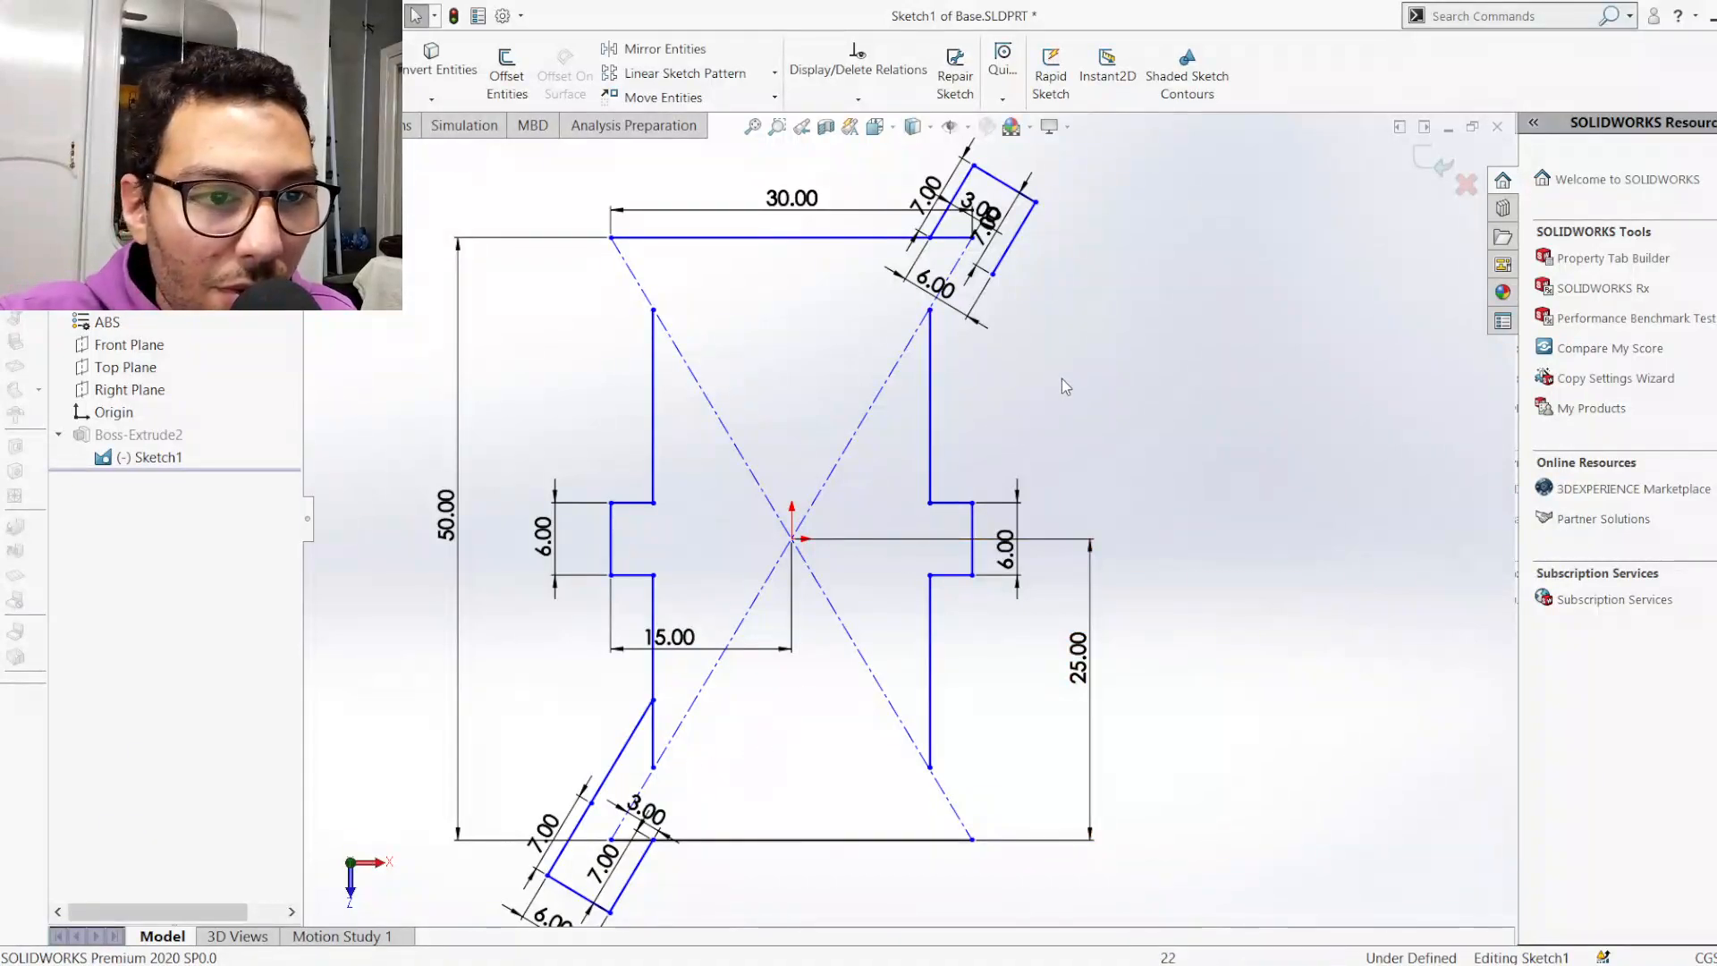
# Draw a line from the free end of the upper-right tab's outer side line to the plate's upper right vertical edge
pyautogui.press('l')
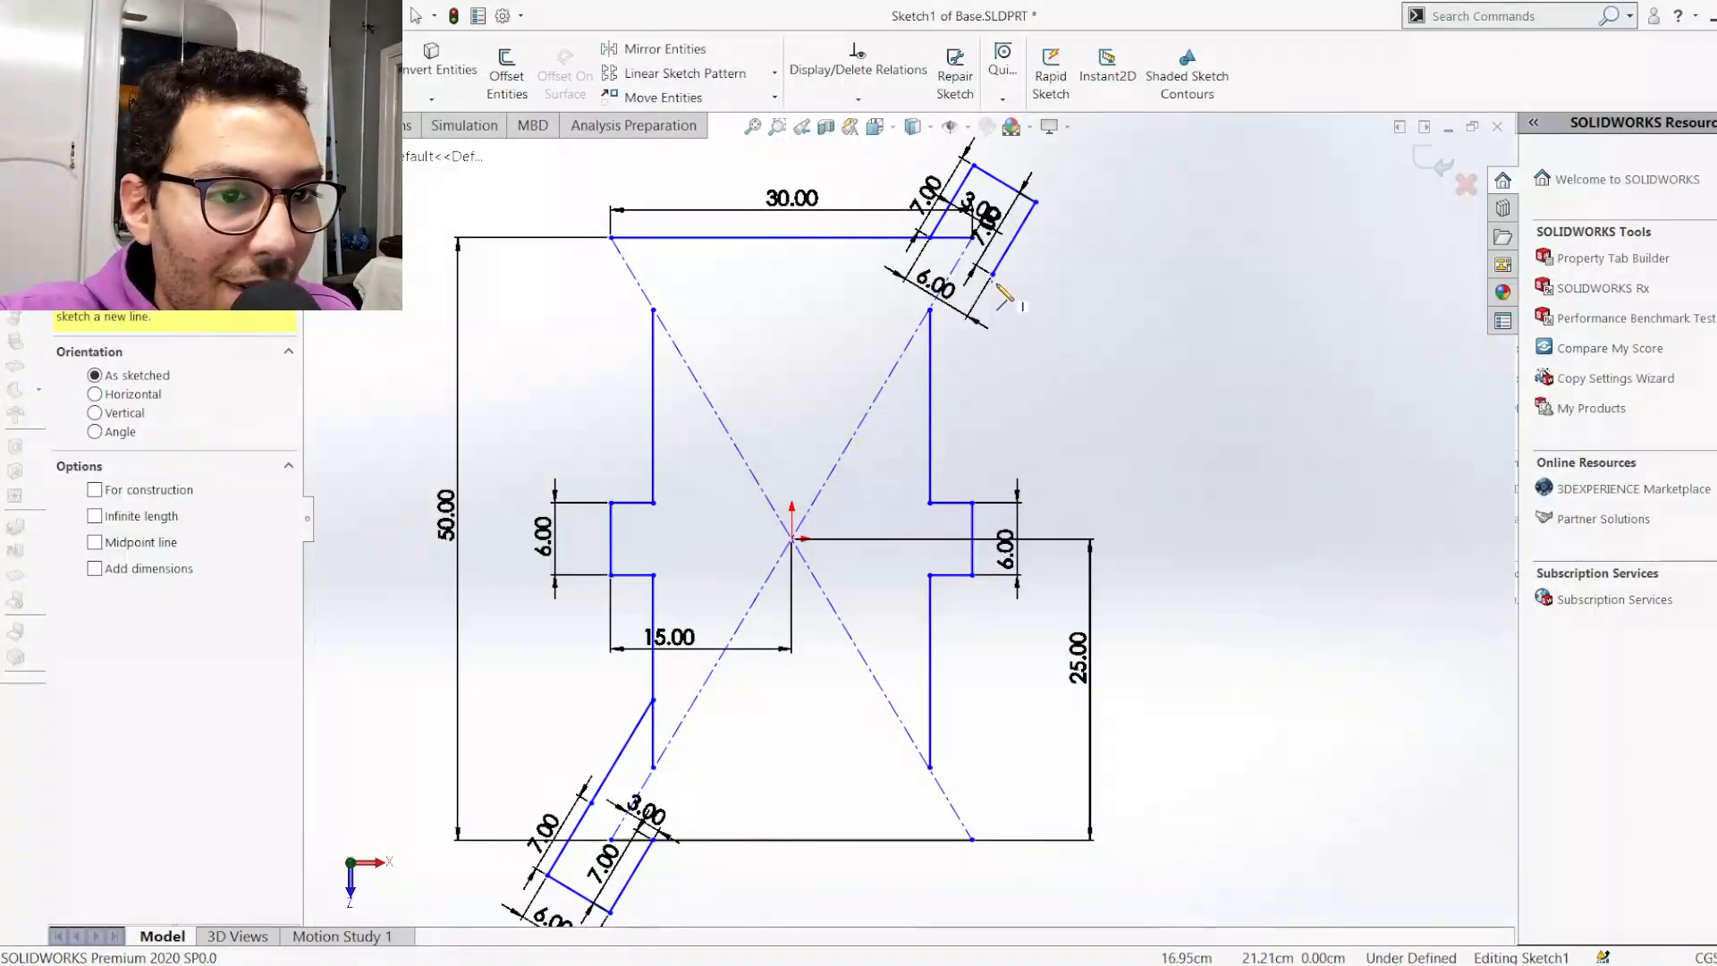
pyautogui.click(993, 277)
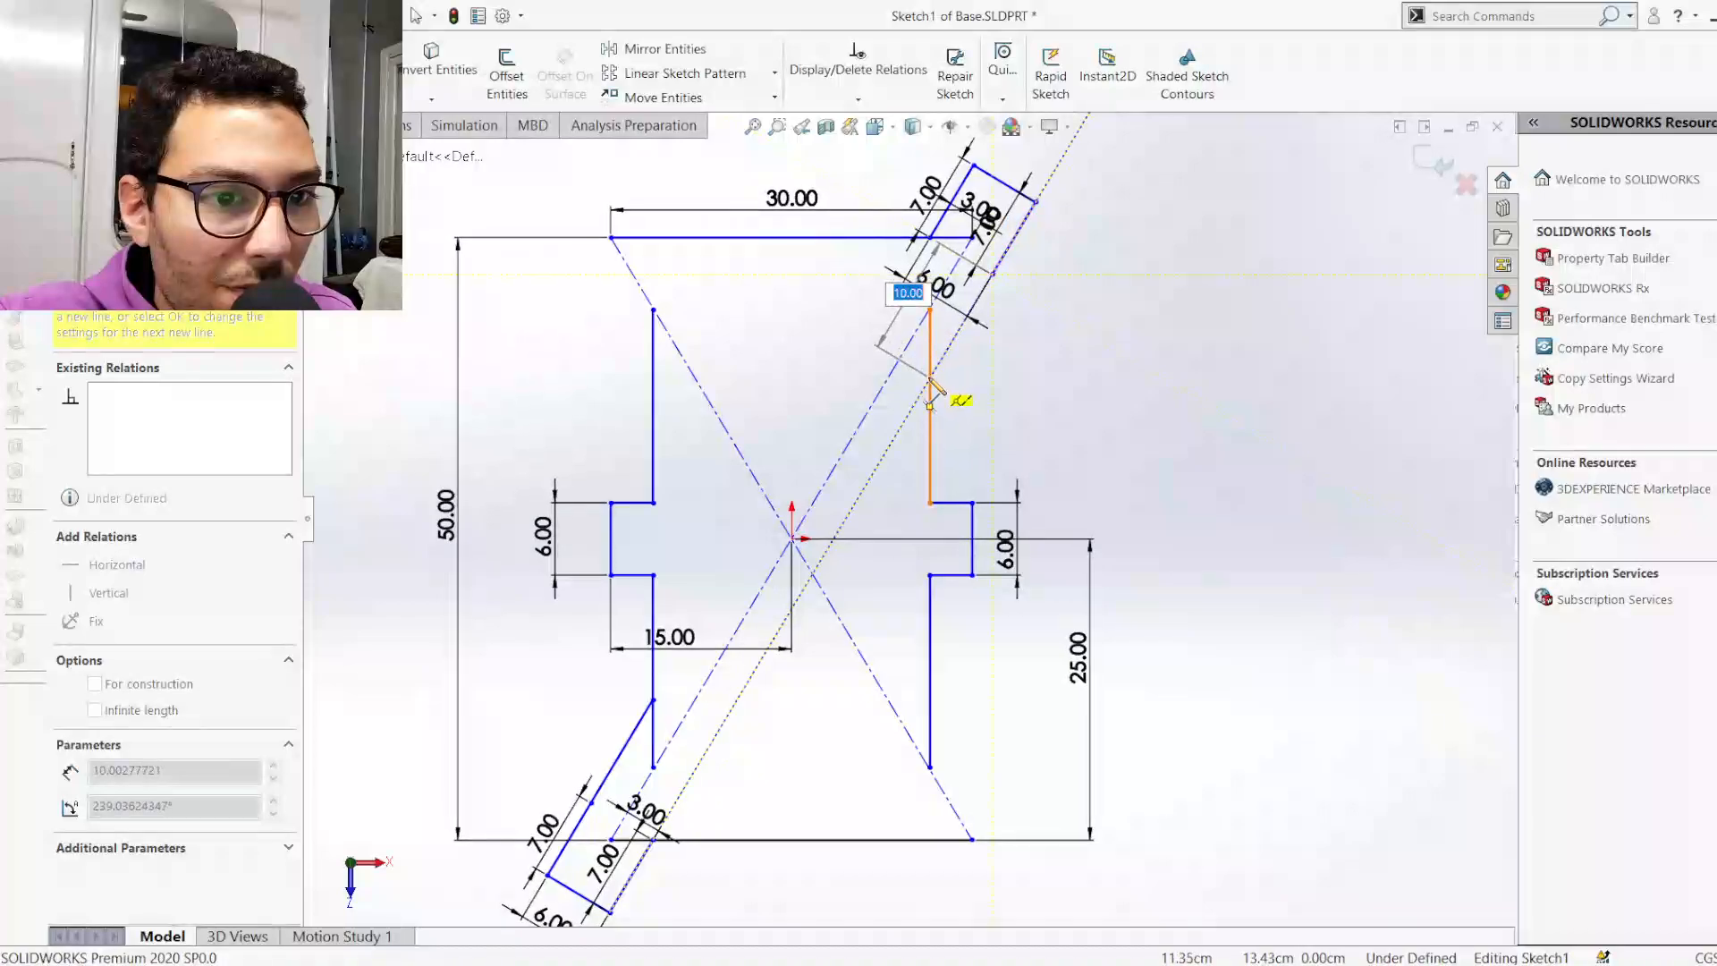
pyautogui.click(931, 379)
pyautogui.press('Escape')
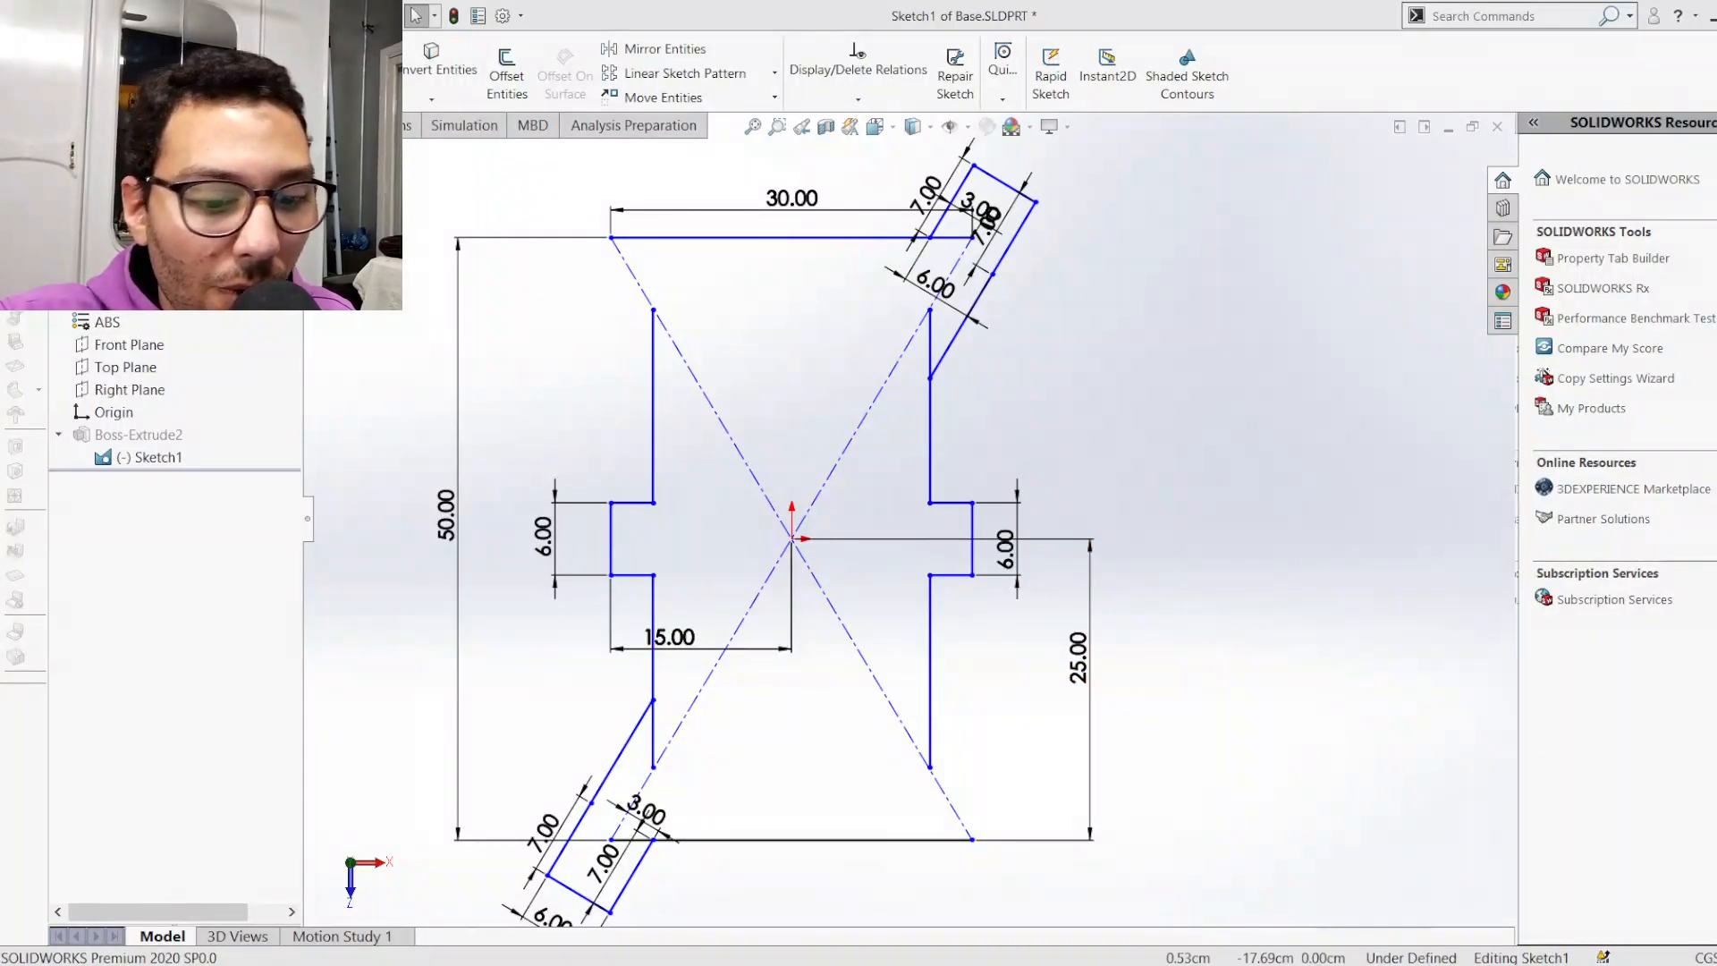
# Draw the lower-right tab with three lines from the lower right vertical edge to the bottom edge, with a 6 cm end and 7 cm inner side
pyautogui.scroll(2, 863, 810)
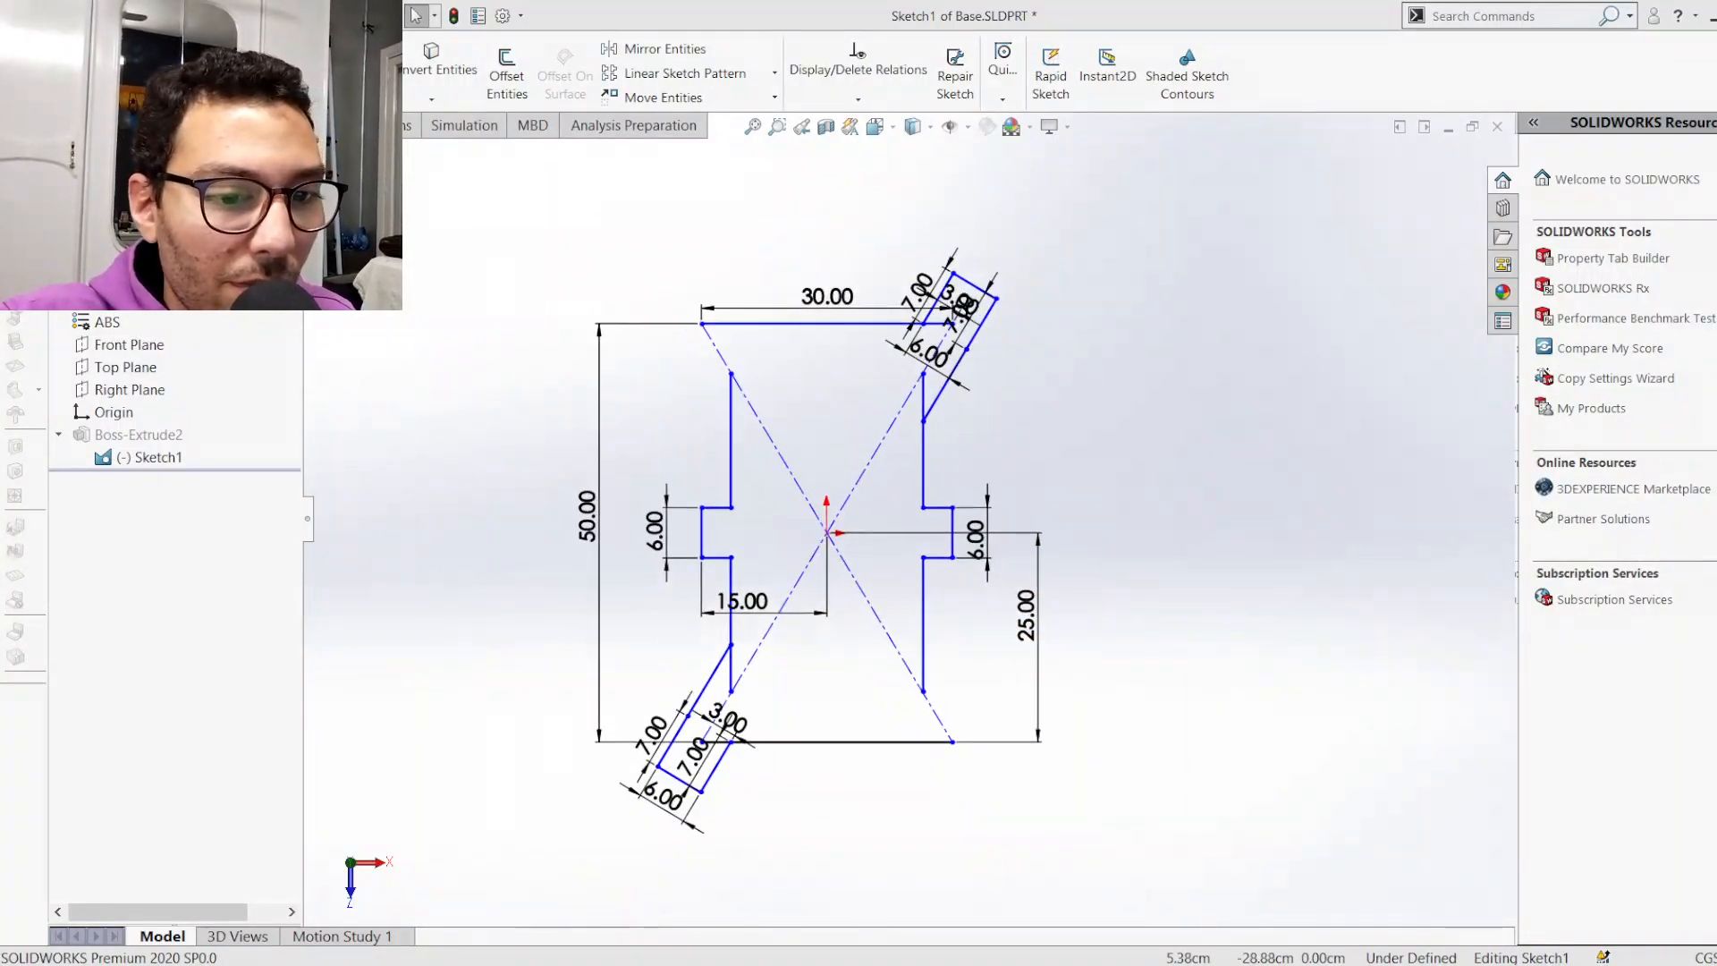
pyautogui.scroll(-2, 867, 823)
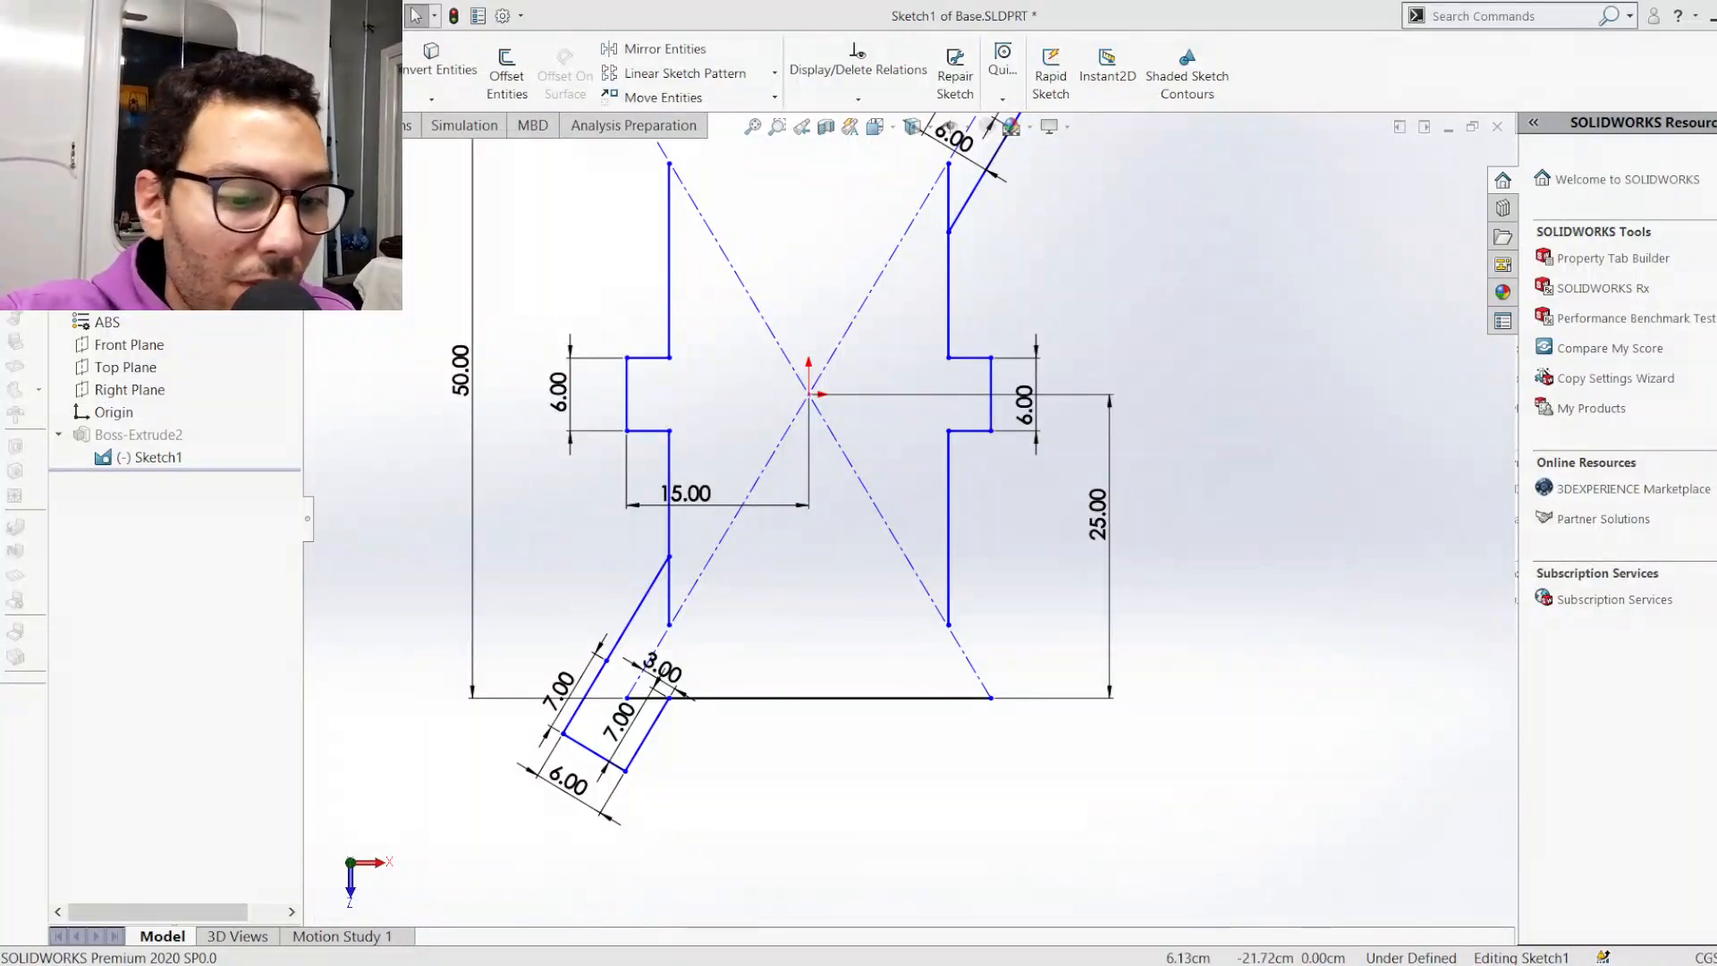
pyautogui.press('l')
pyautogui.press('Escape')
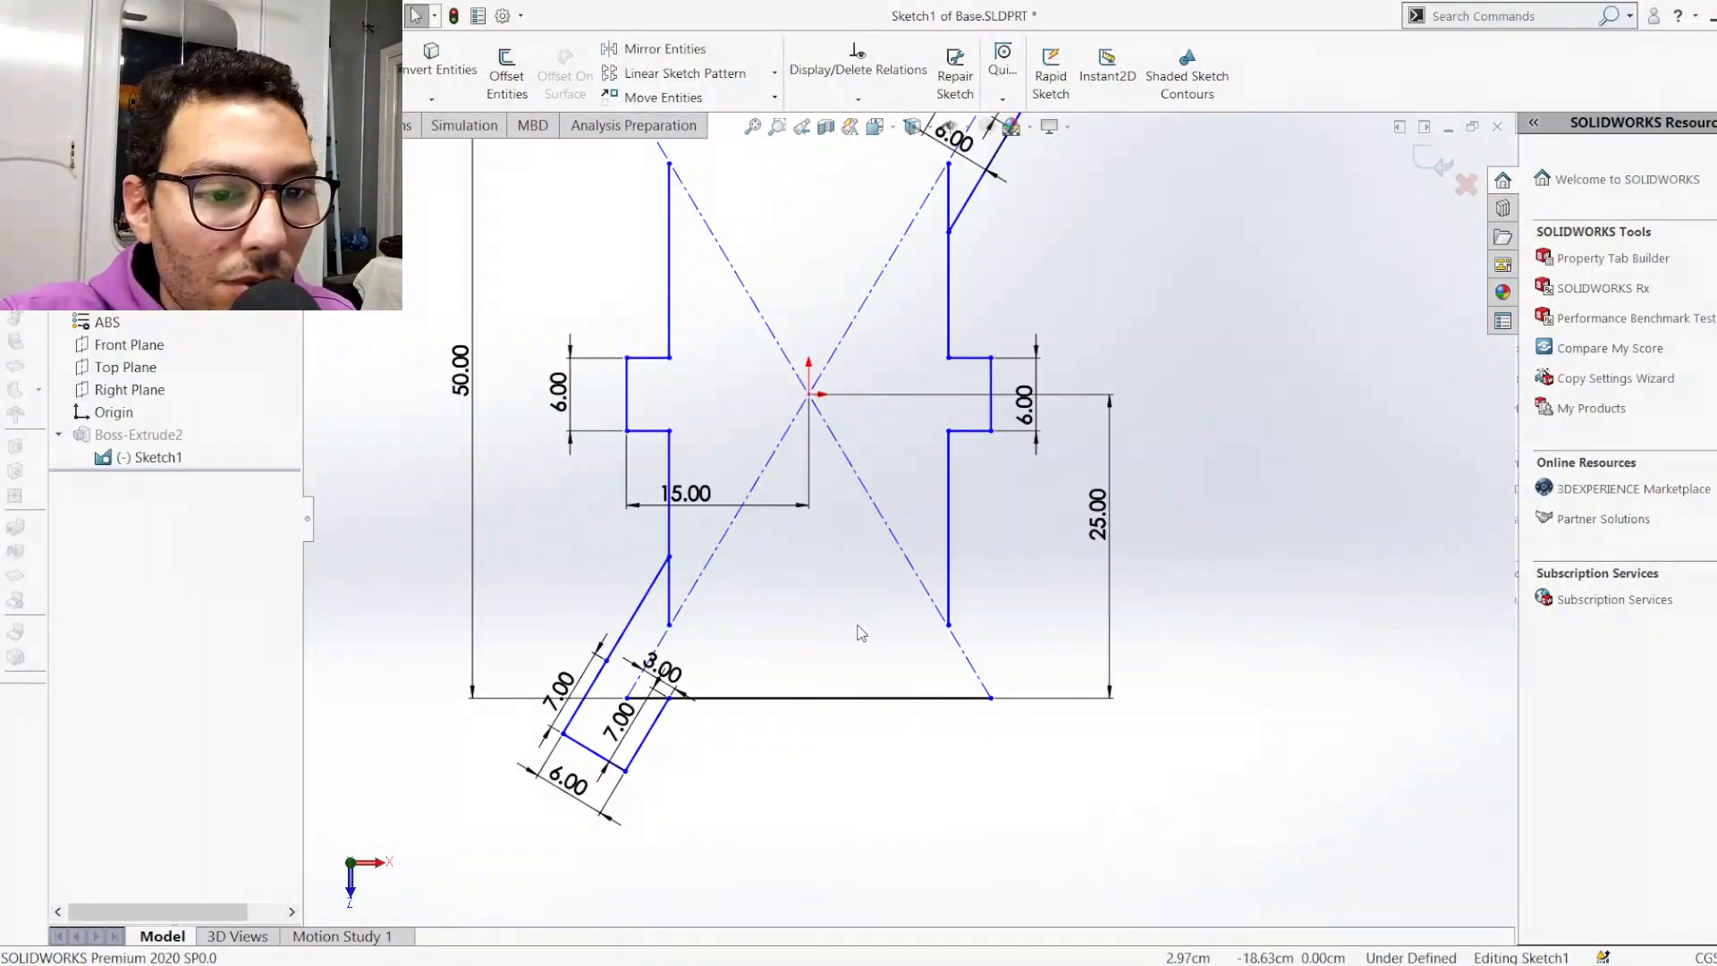
pyautogui.press('l')
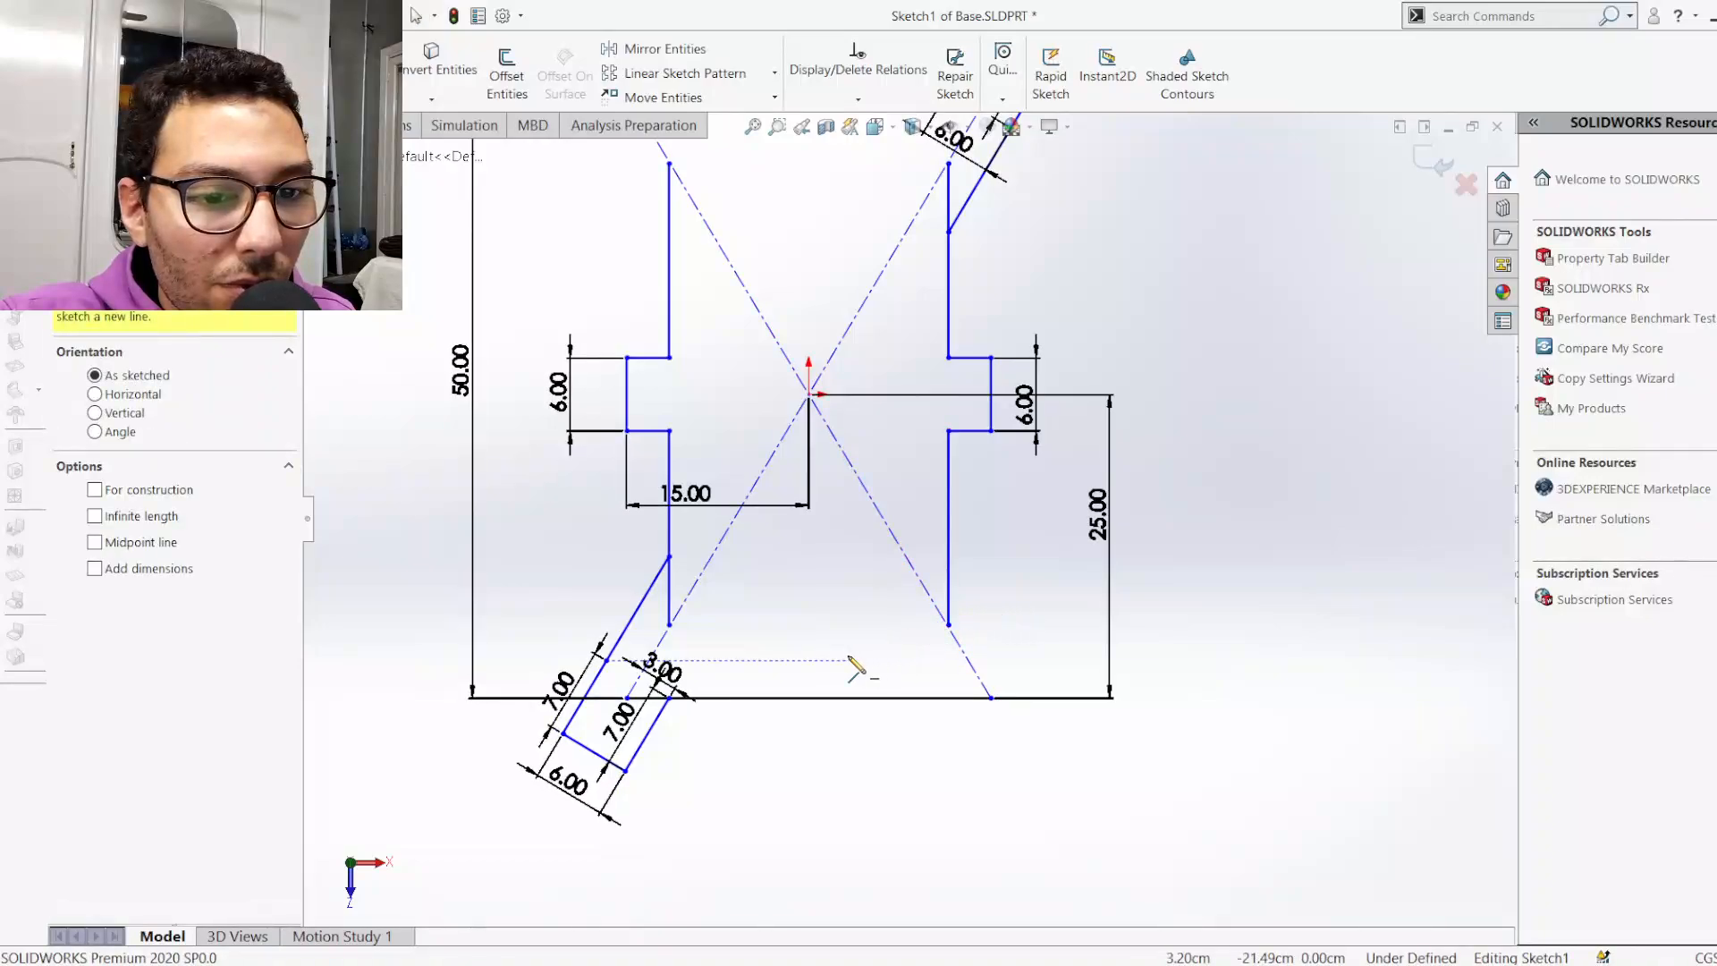
pyautogui.click(949, 557)
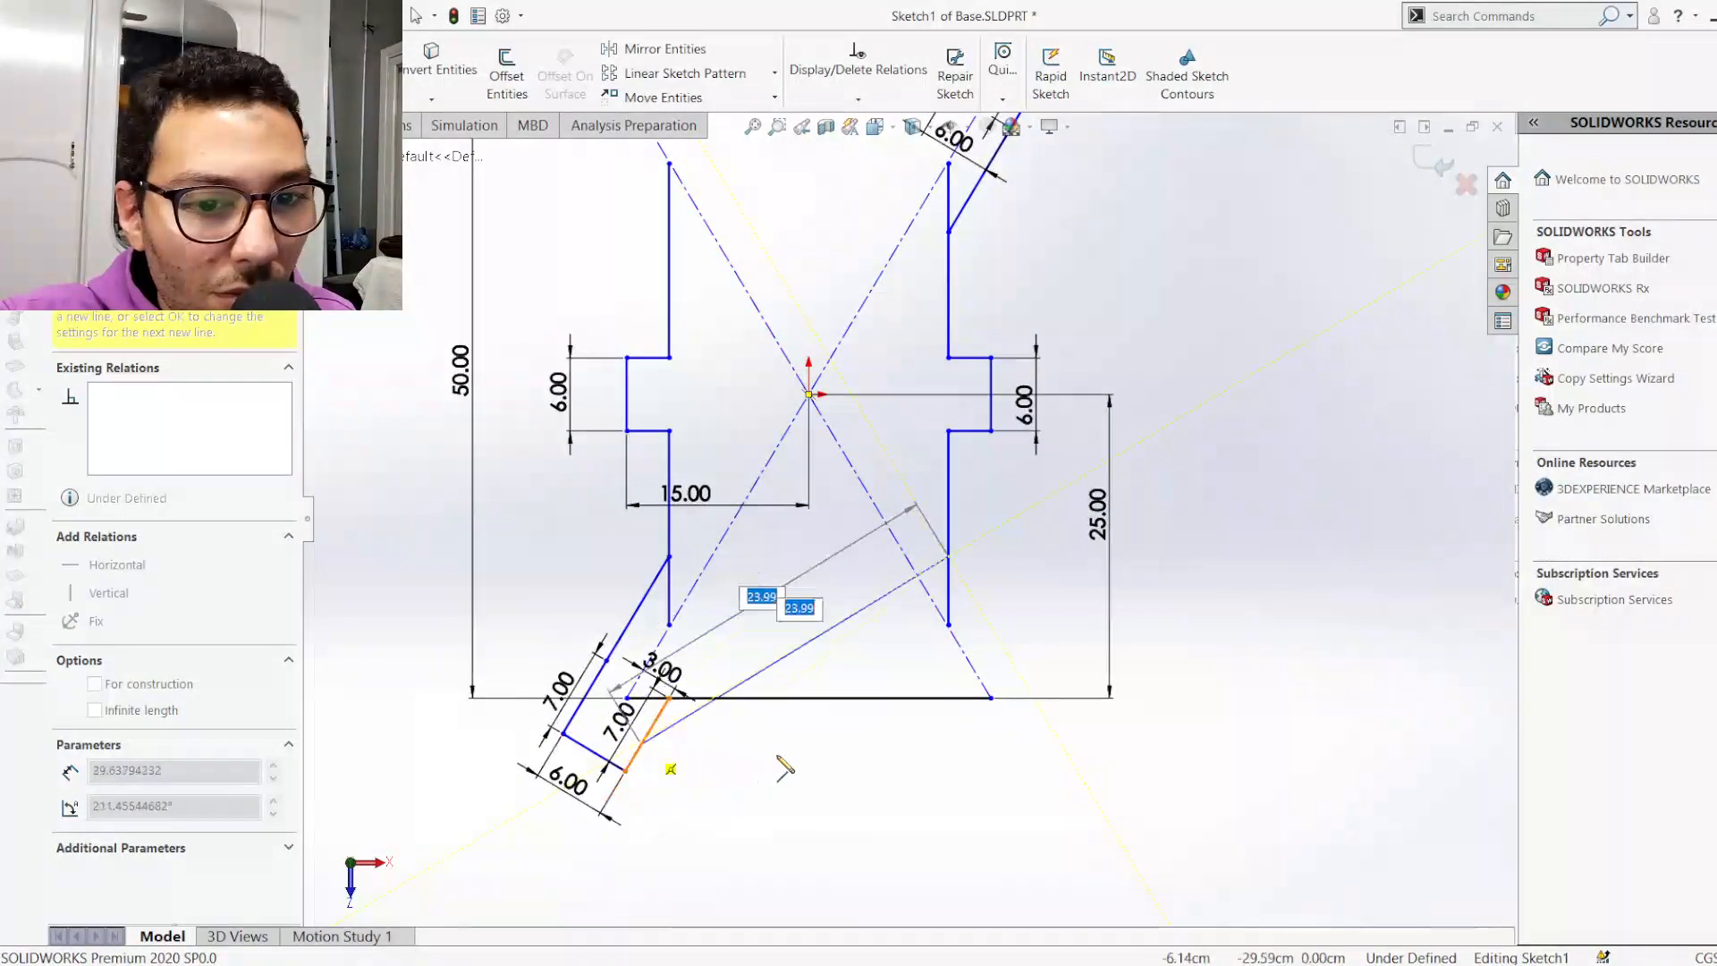
pyautogui.click(1055, 734)
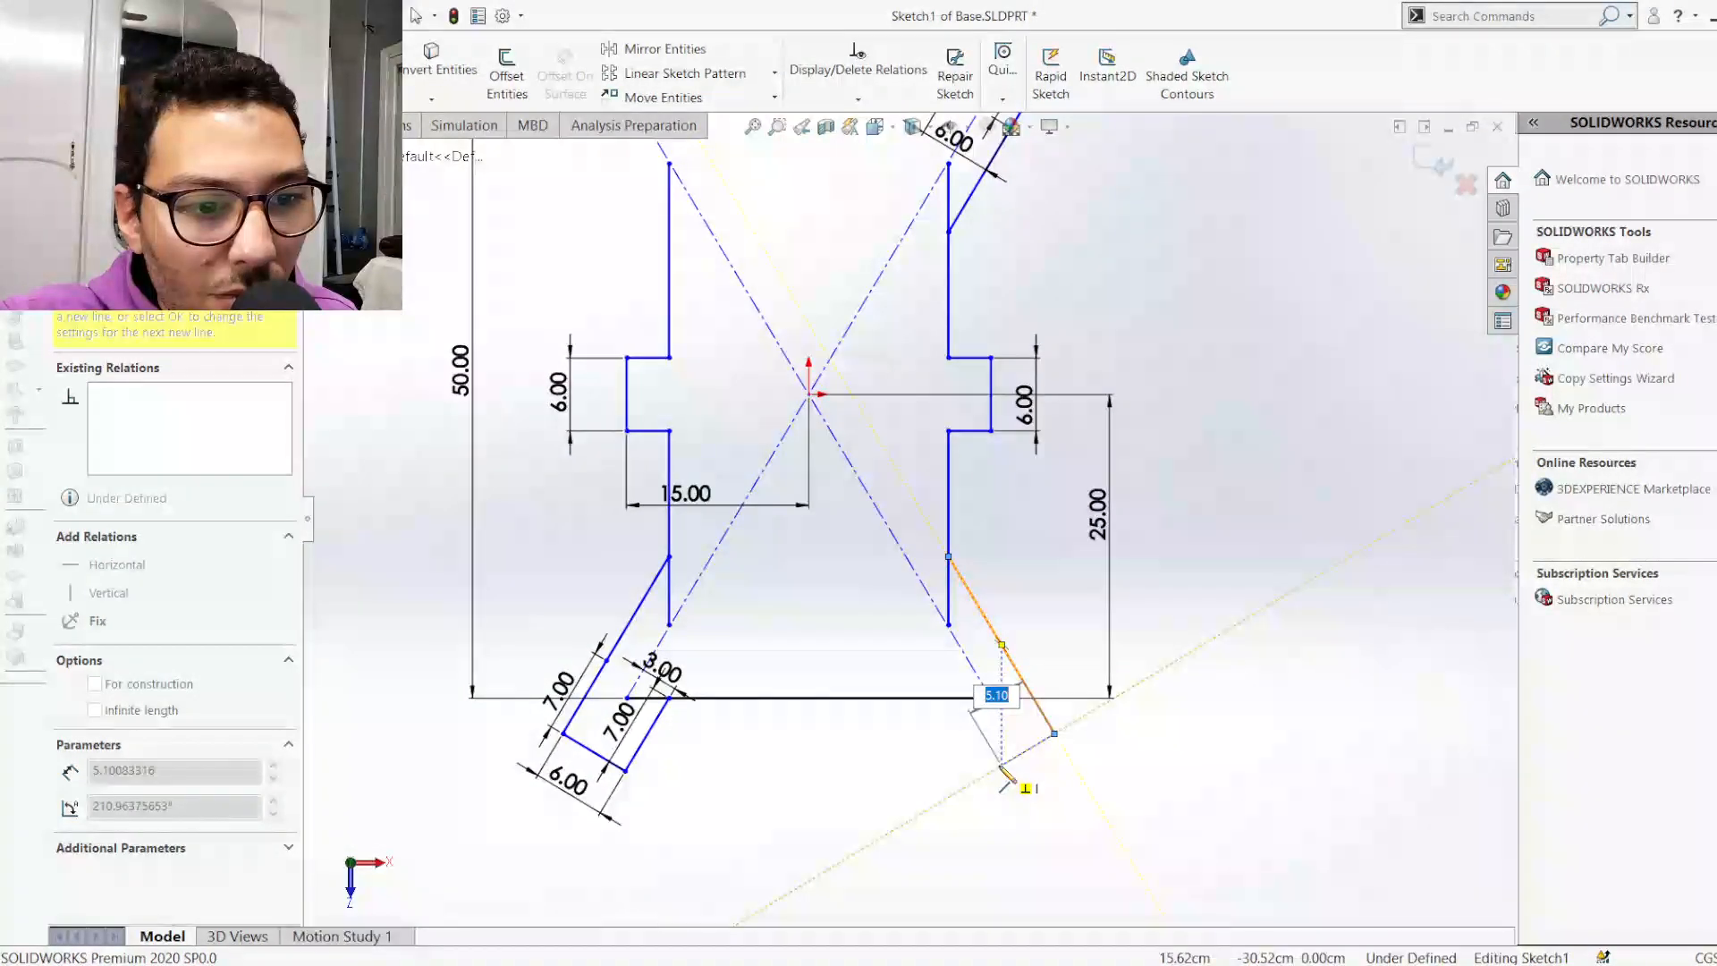
pyautogui.click(993, 769)
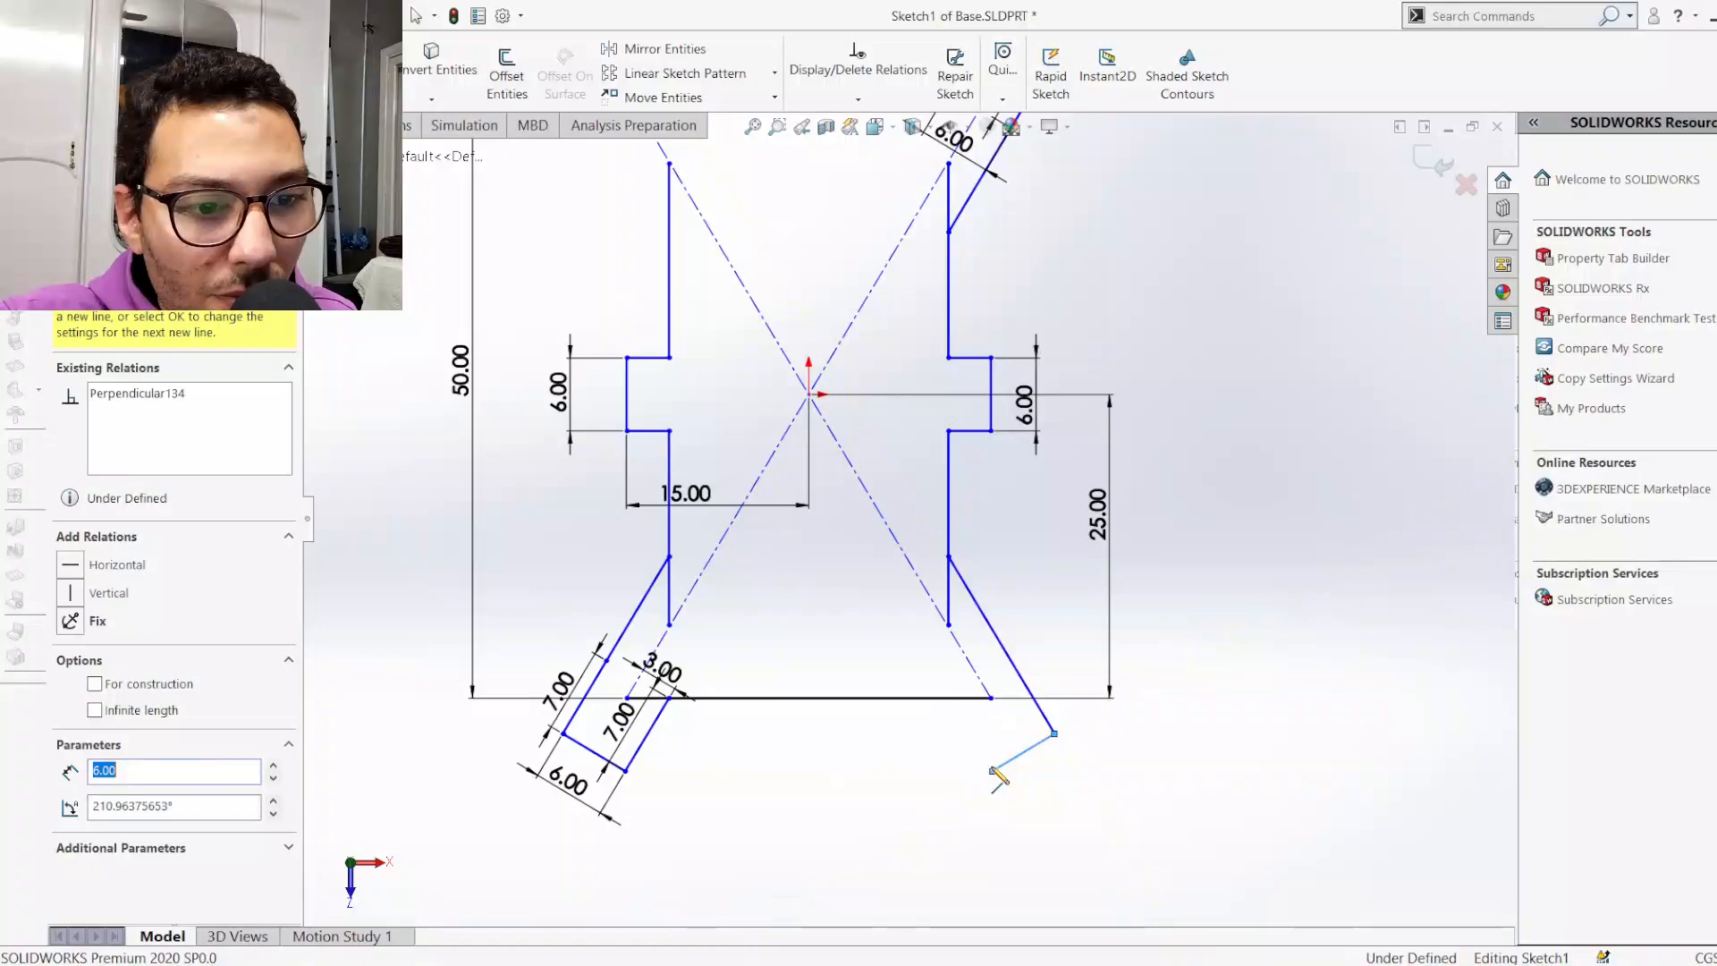
pyautogui.click(949, 698)
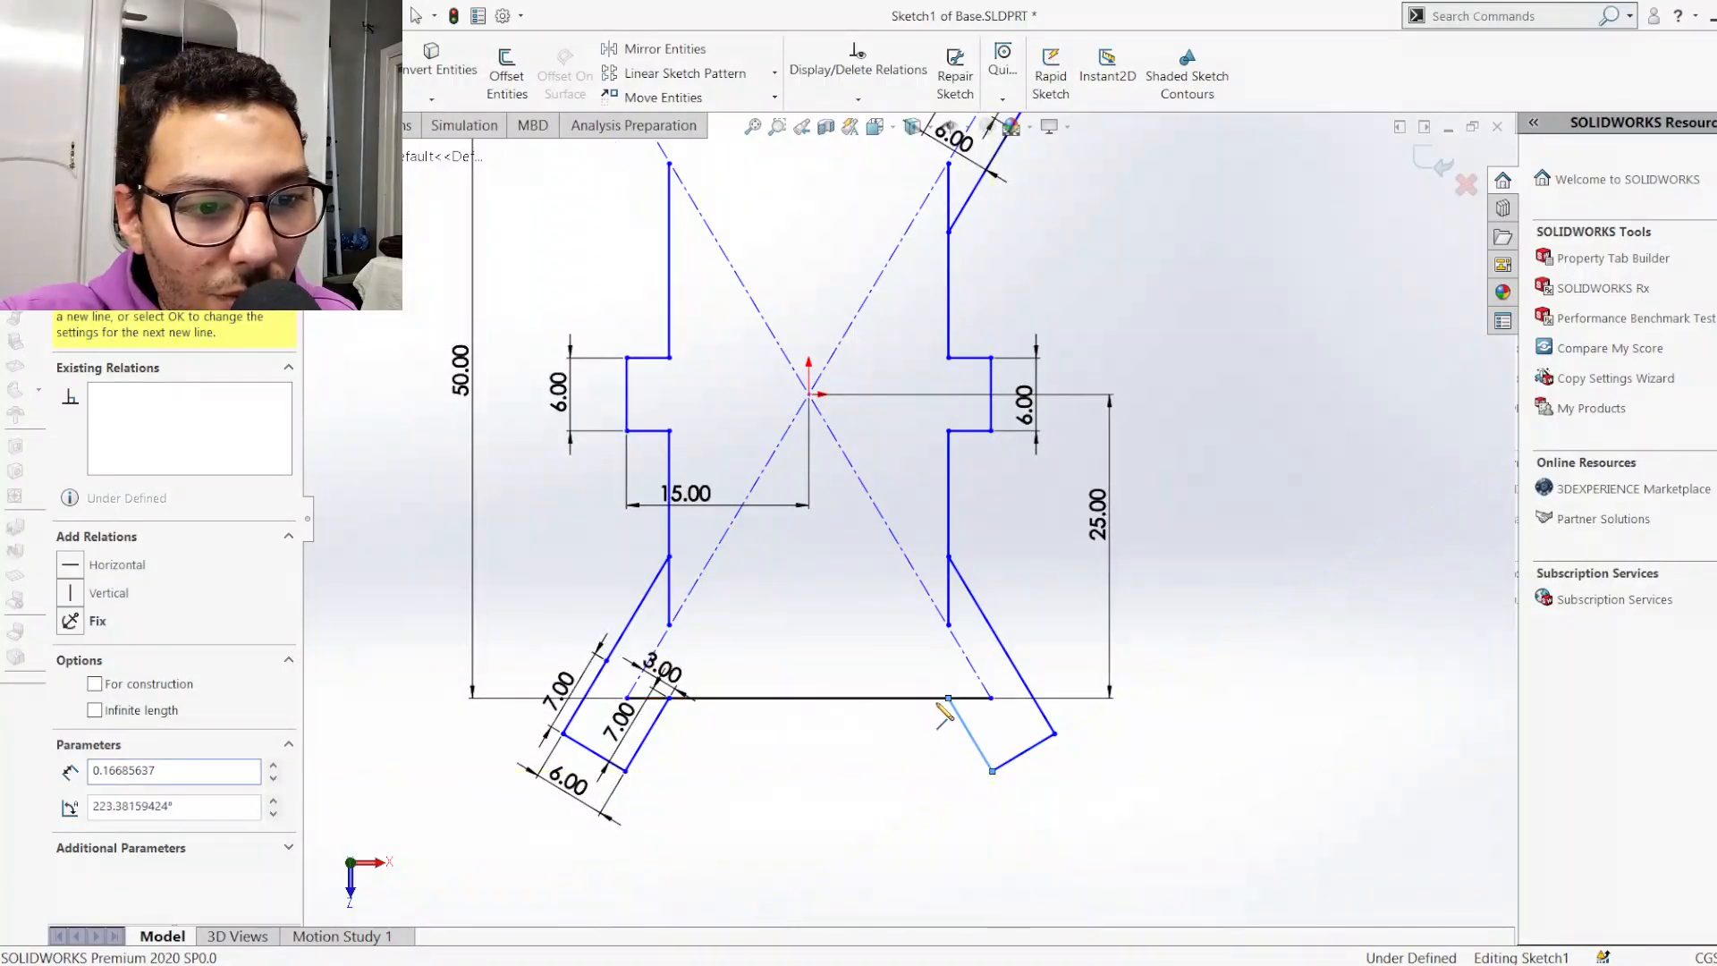
pyautogui.press('Escape')
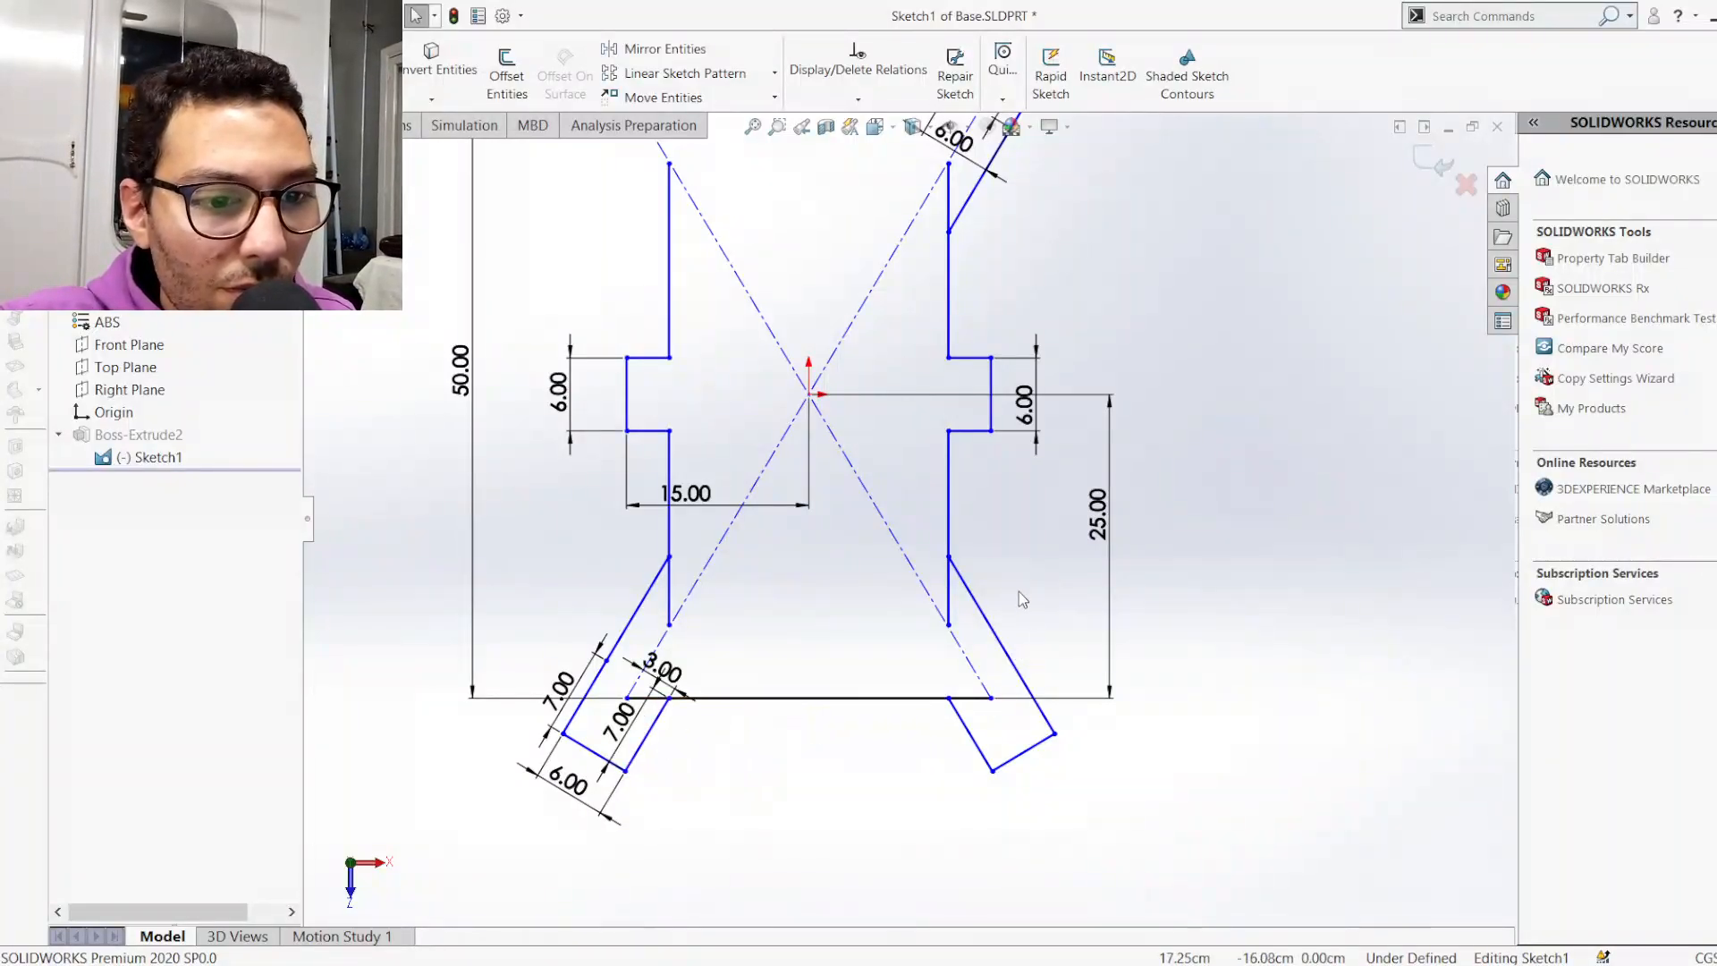
# Copy the lower-right tab's three lines and paste them beside the plate on its left
pyautogui.scroll(3, 888, 492)
pyautogui.scroll(-2, 936, 718)
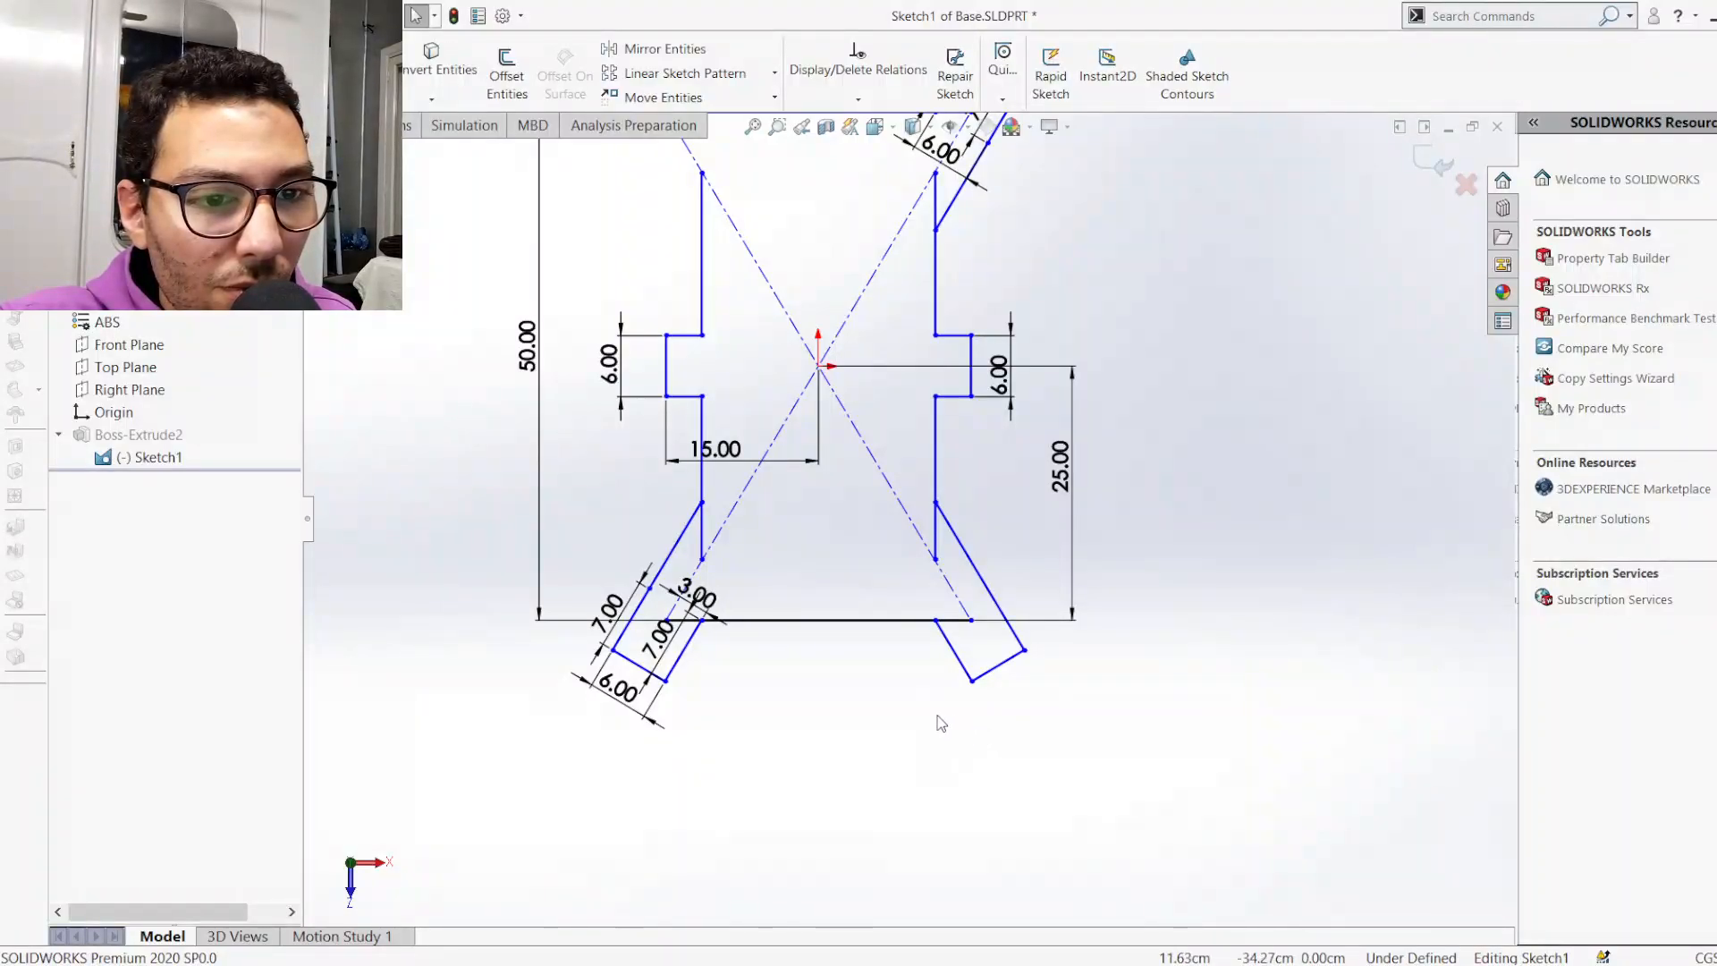
pyautogui.moveTo(1064, 718)
pyautogui.mouseDown()
pyautogui.moveTo(874, 492)
pyautogui.moveTo(1053, 751)
pyautogui.mouseUp()
pyautogui.click(1032, 609)
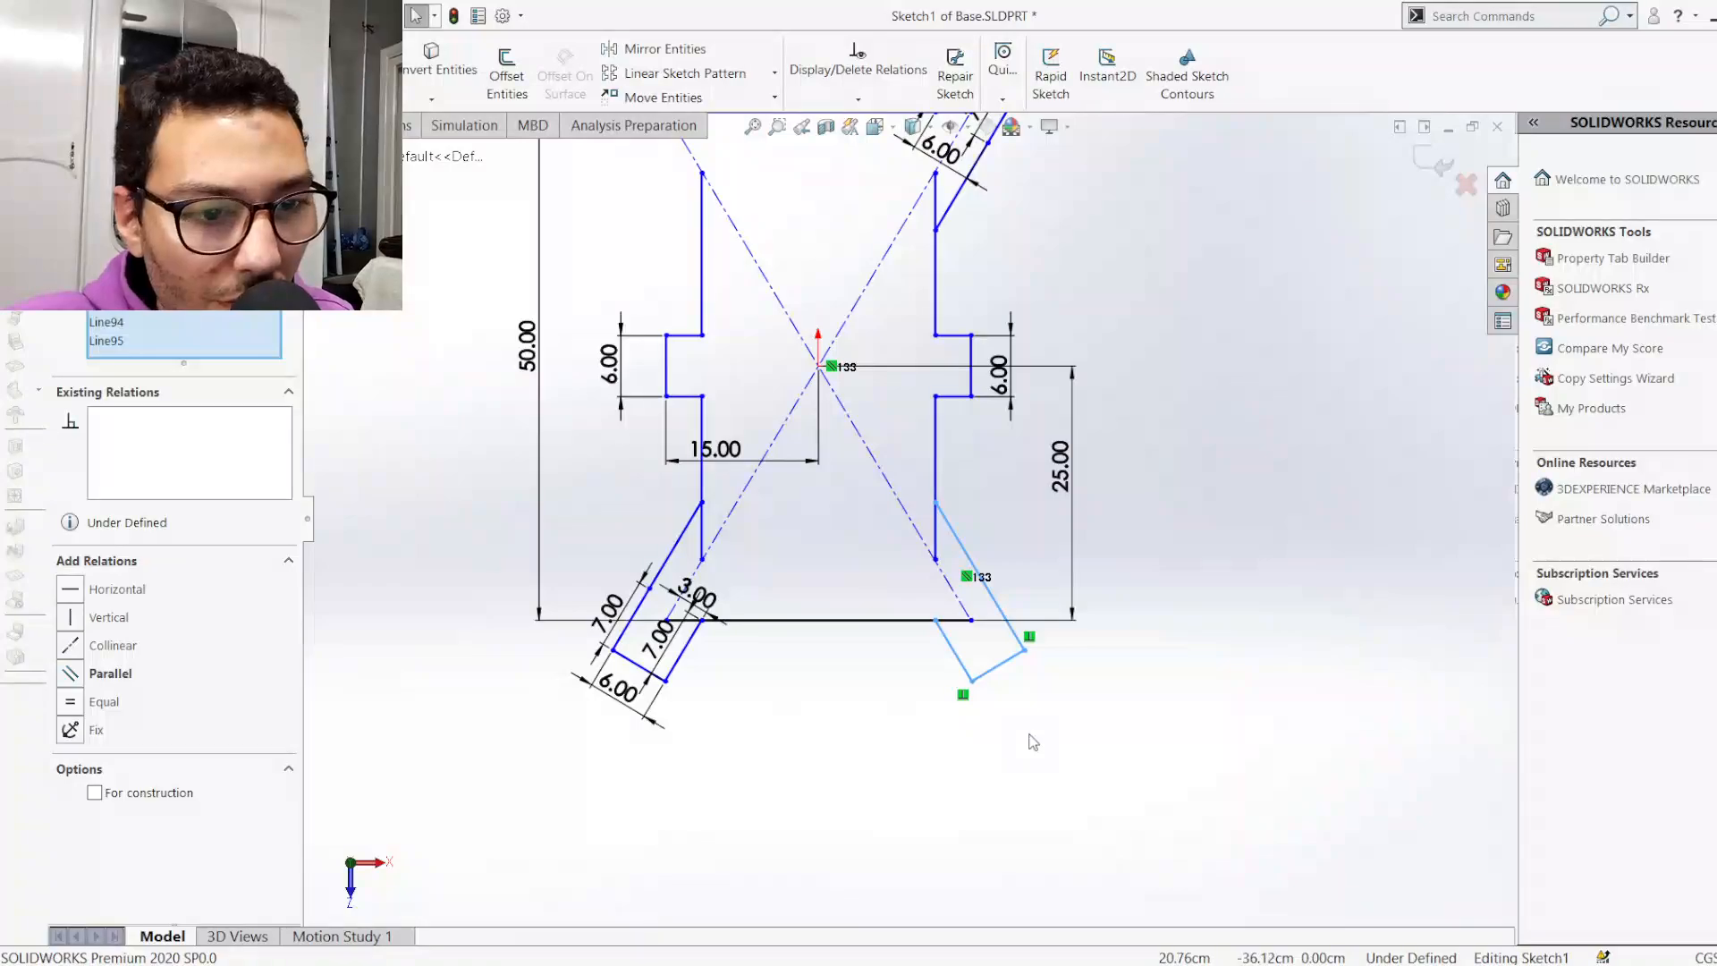
pyautogui.hotkey('ctrl', 'c')
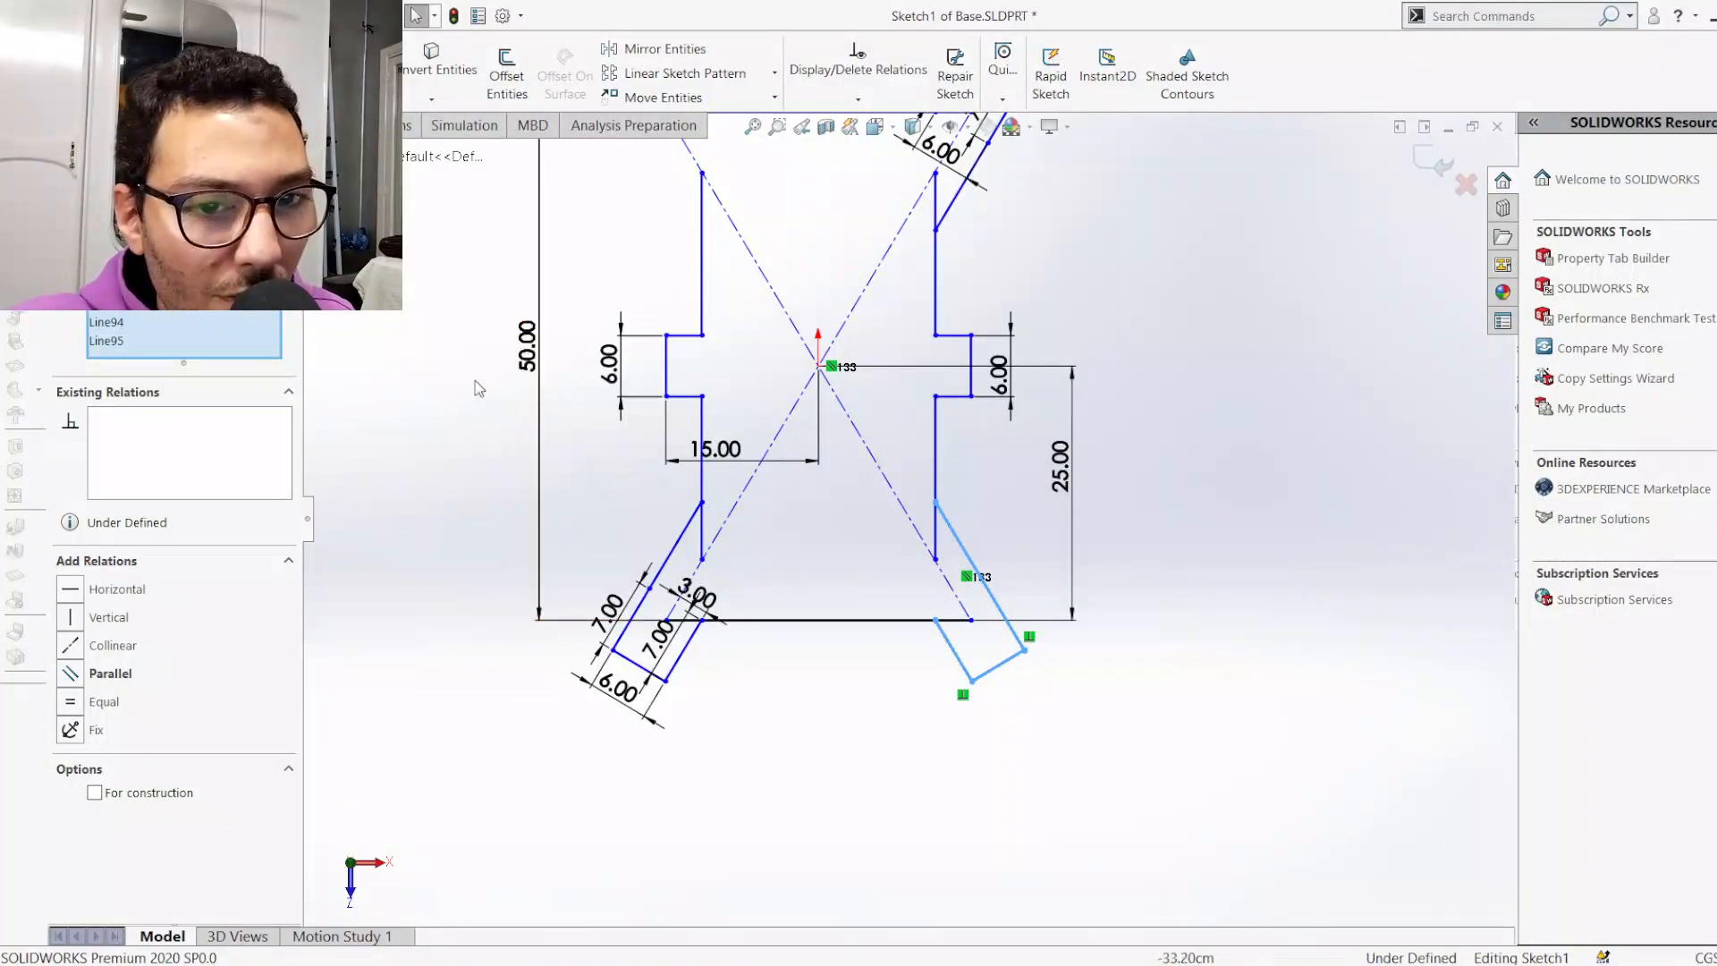
pyautogui.click(443, 363)
pyautogui.hotkey('ctrl', 'v')
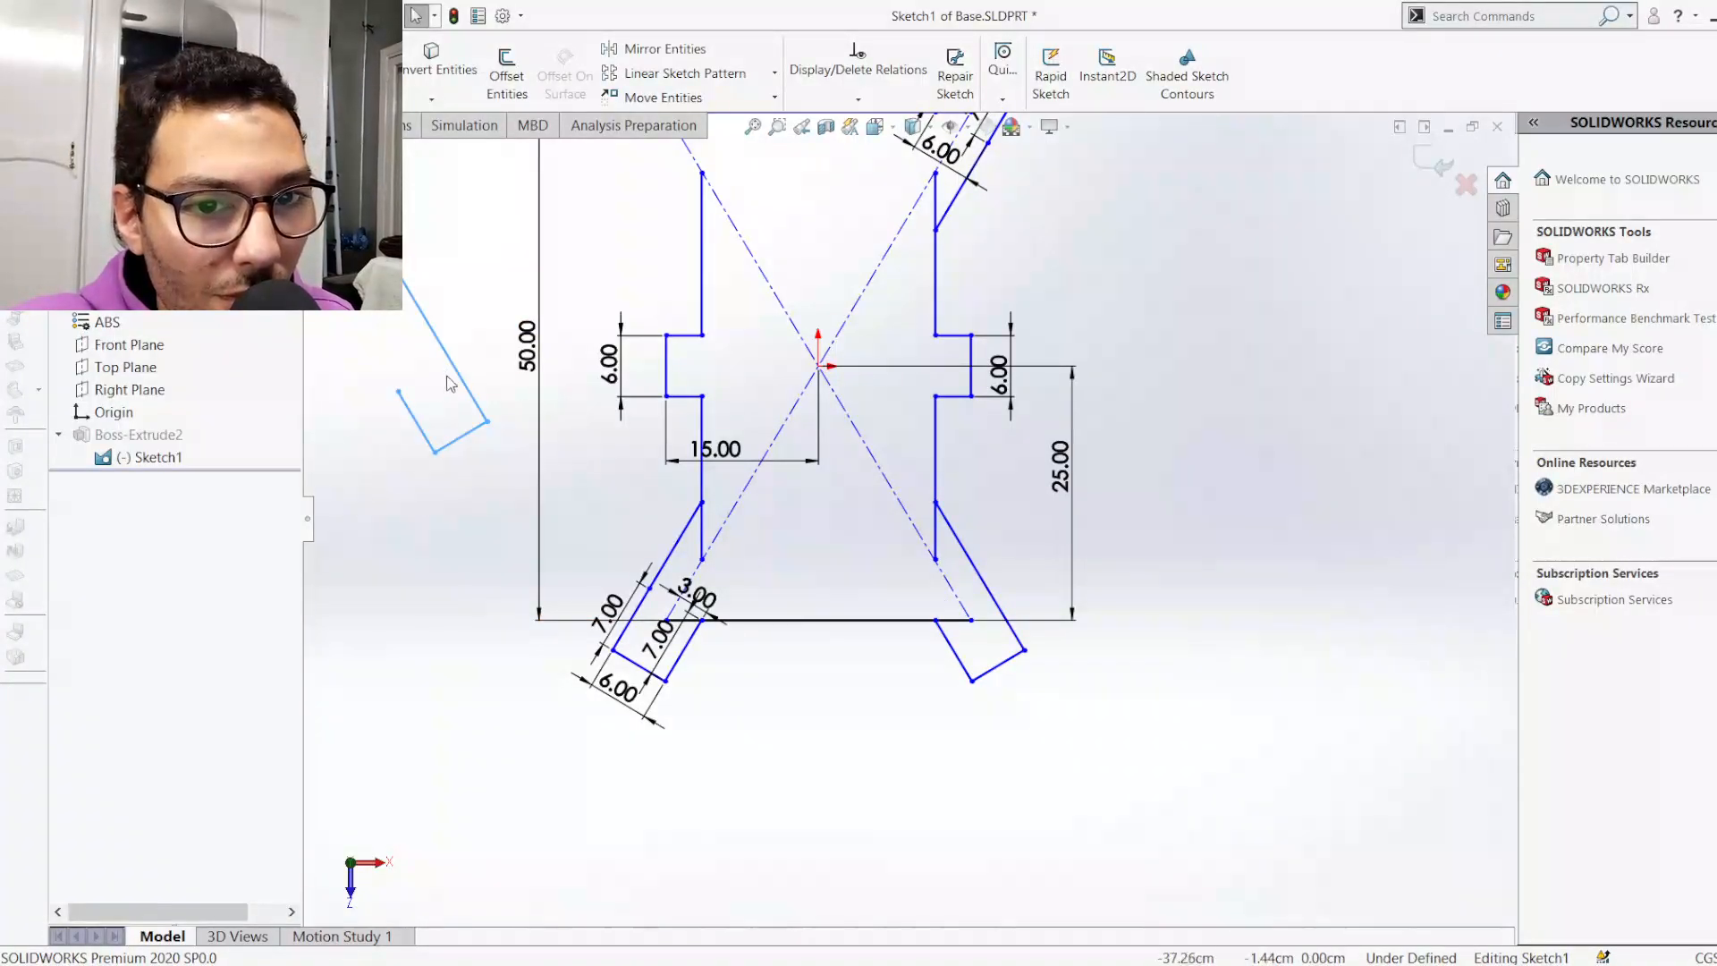
pyautogui.press('f')
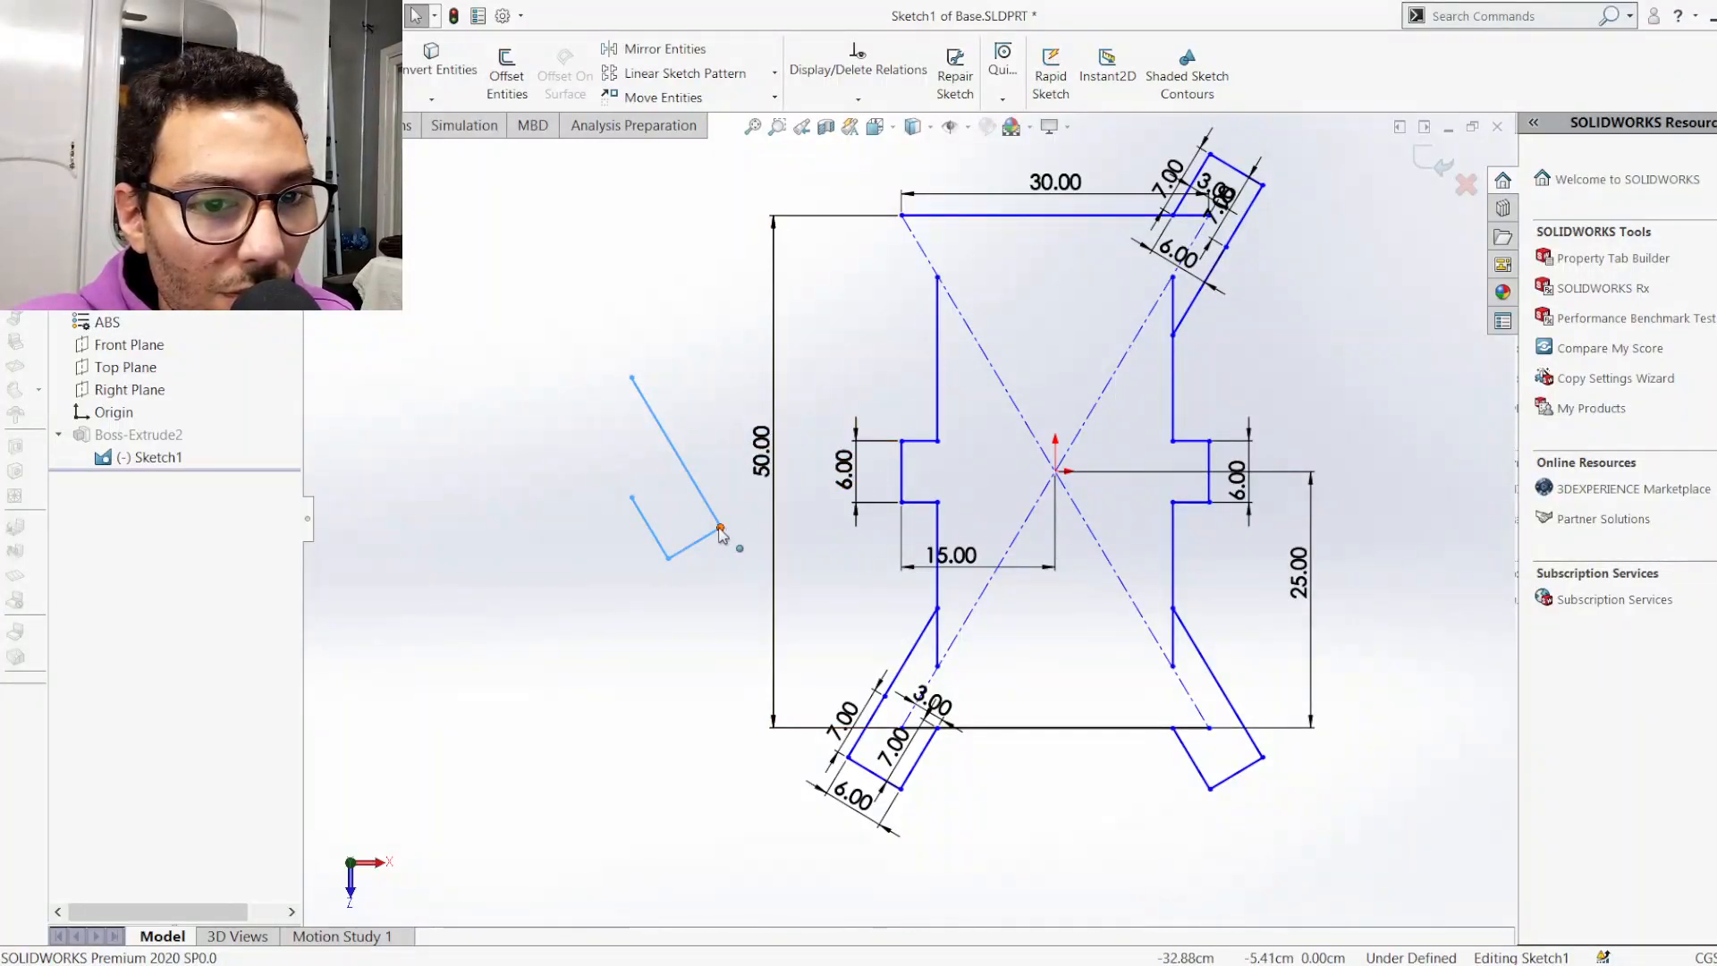
pyautogui.scroll(-2, 686, 494)
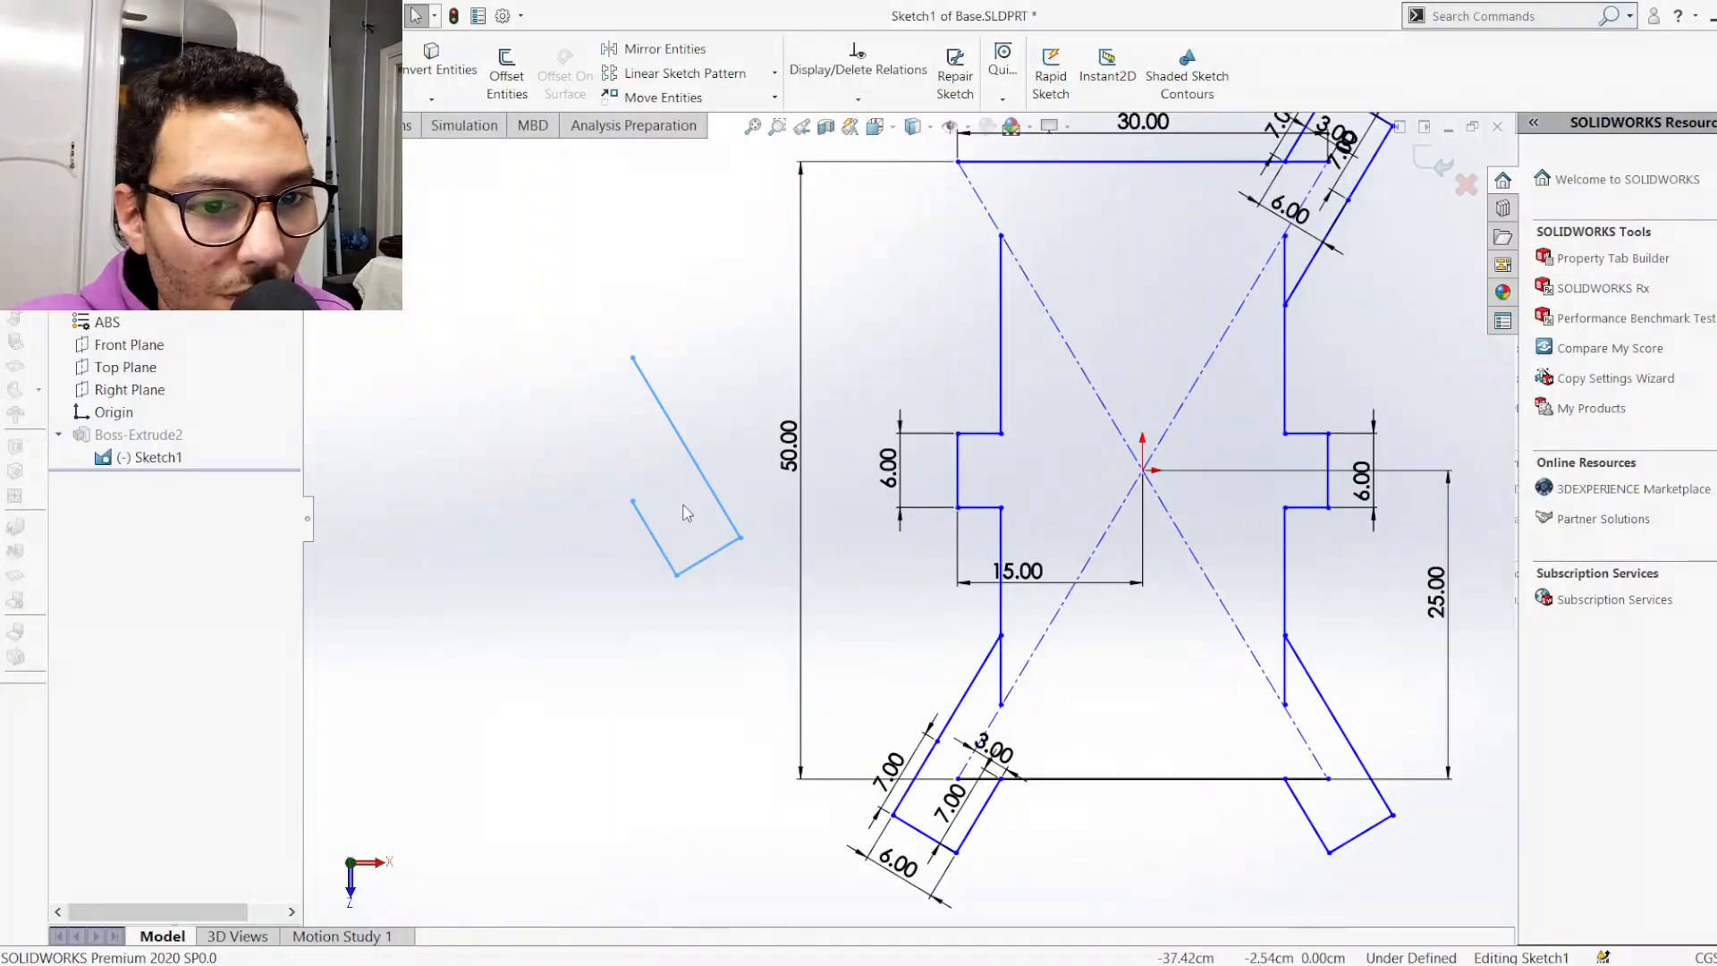
pyautogui.click(538, 535)
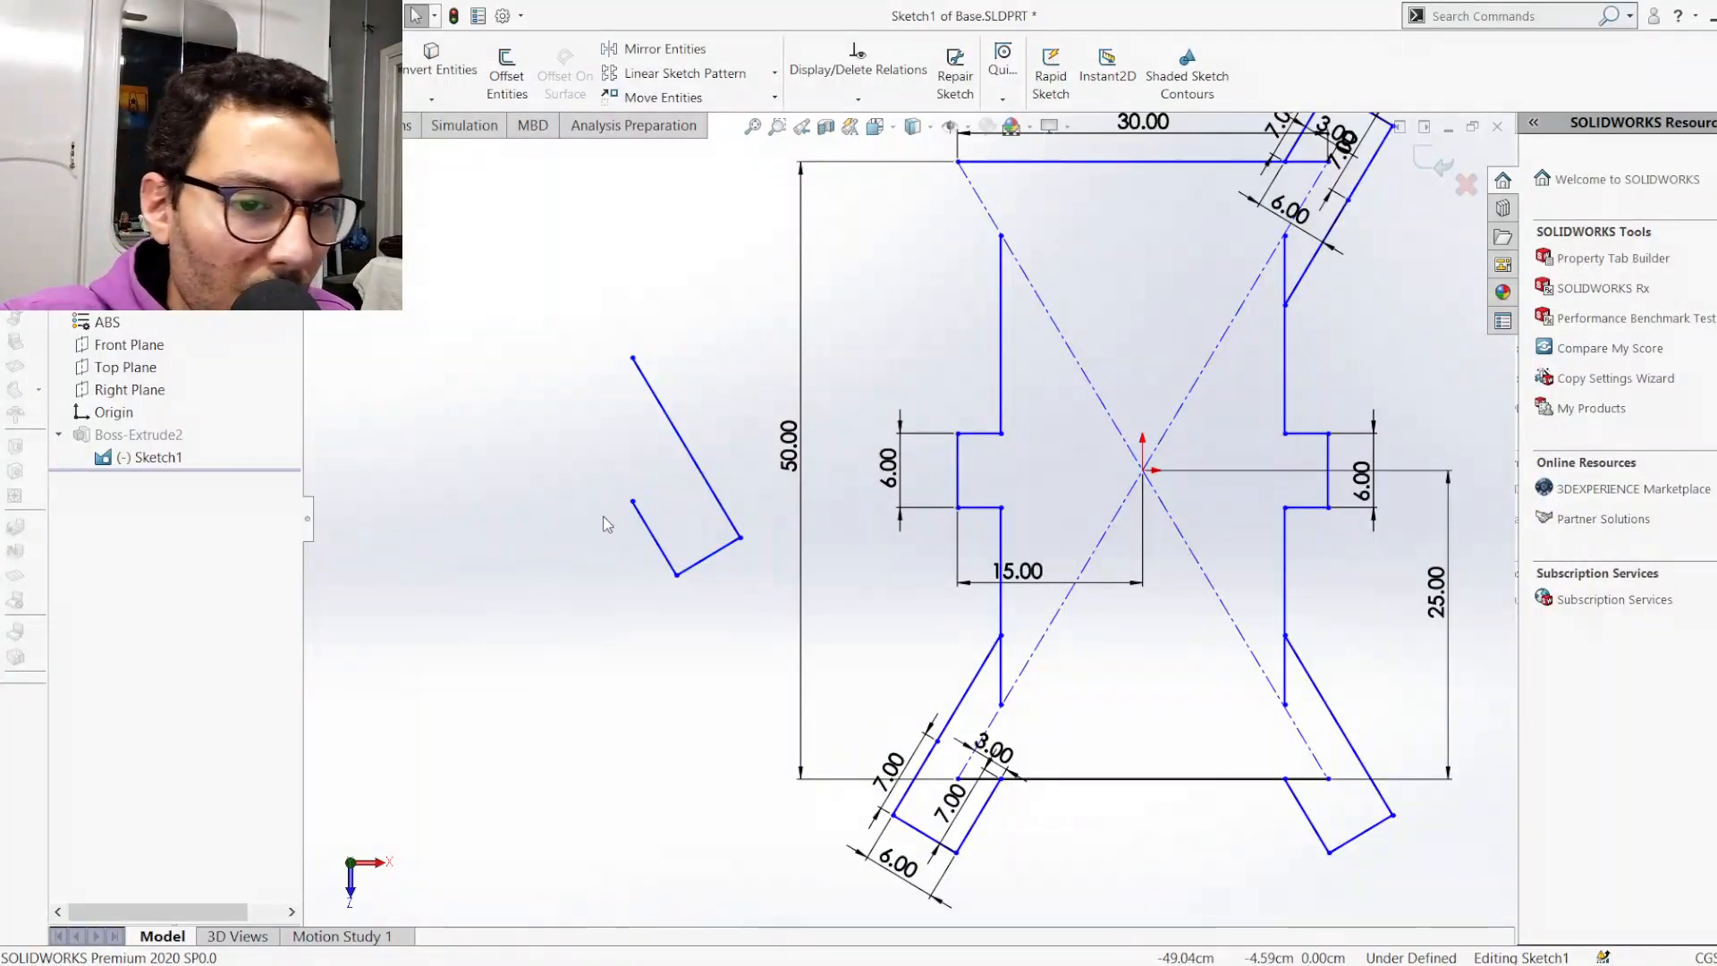
# Draw a line from the upper end of the pasted tab's short side perpendicular to its long side line
pyautogui.press('l')
pyautogui.click(632, 501)
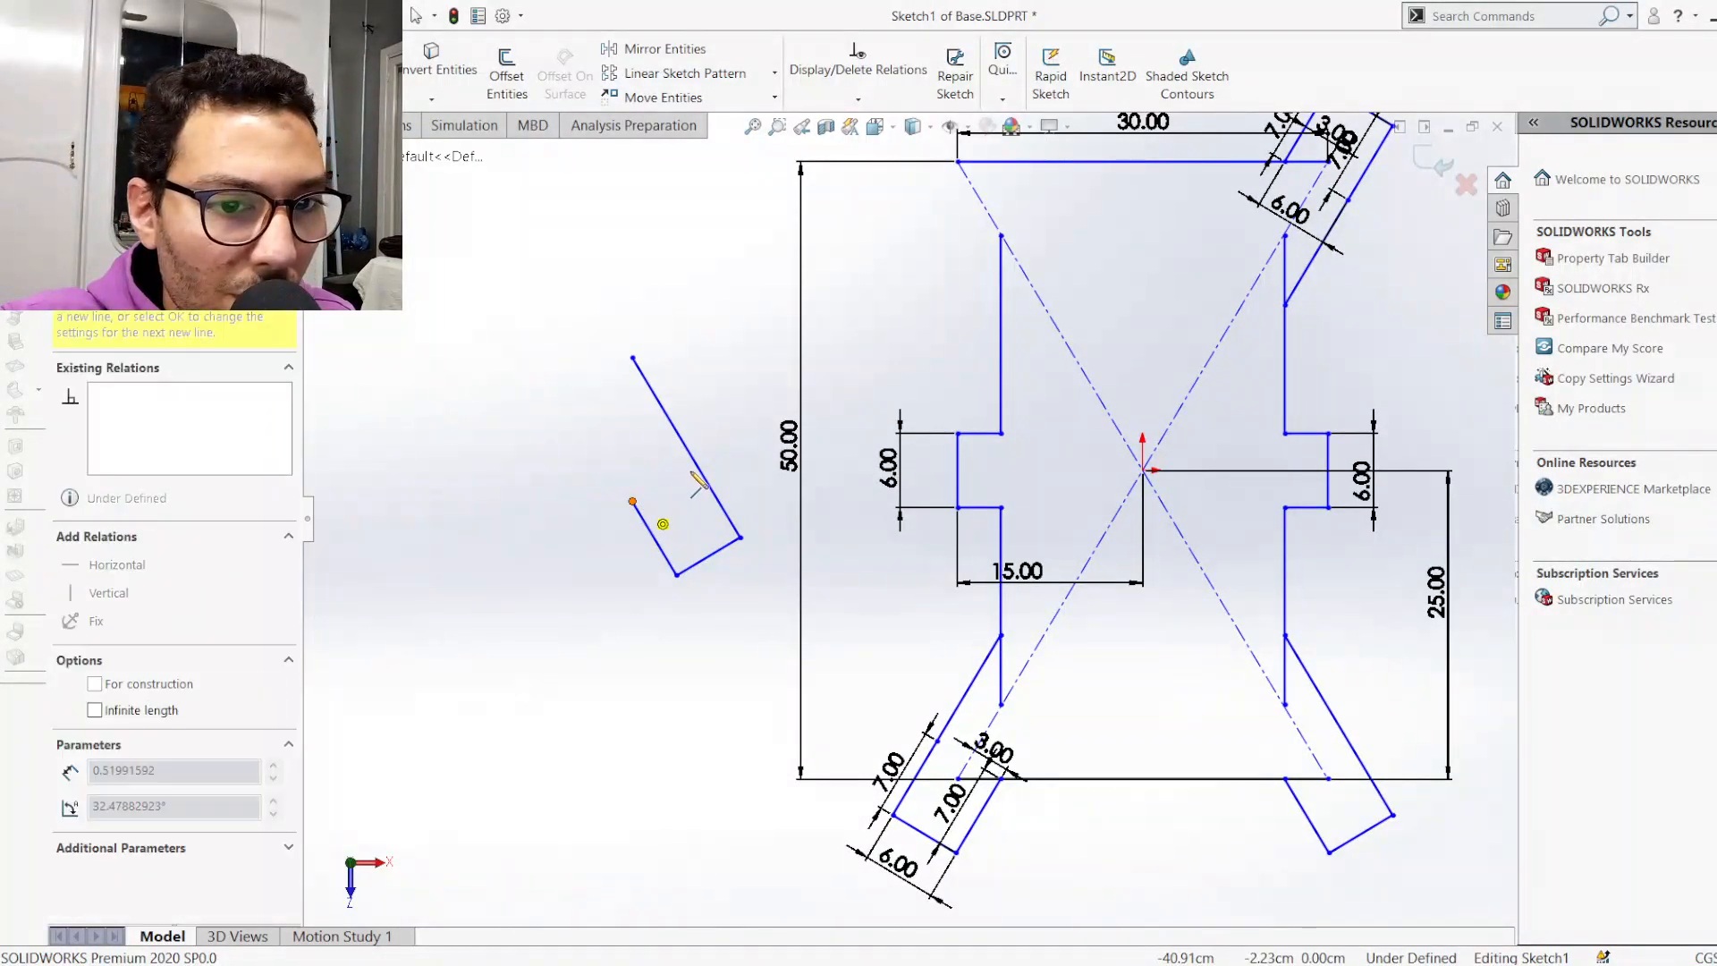
pyautogui.click(700, 479)
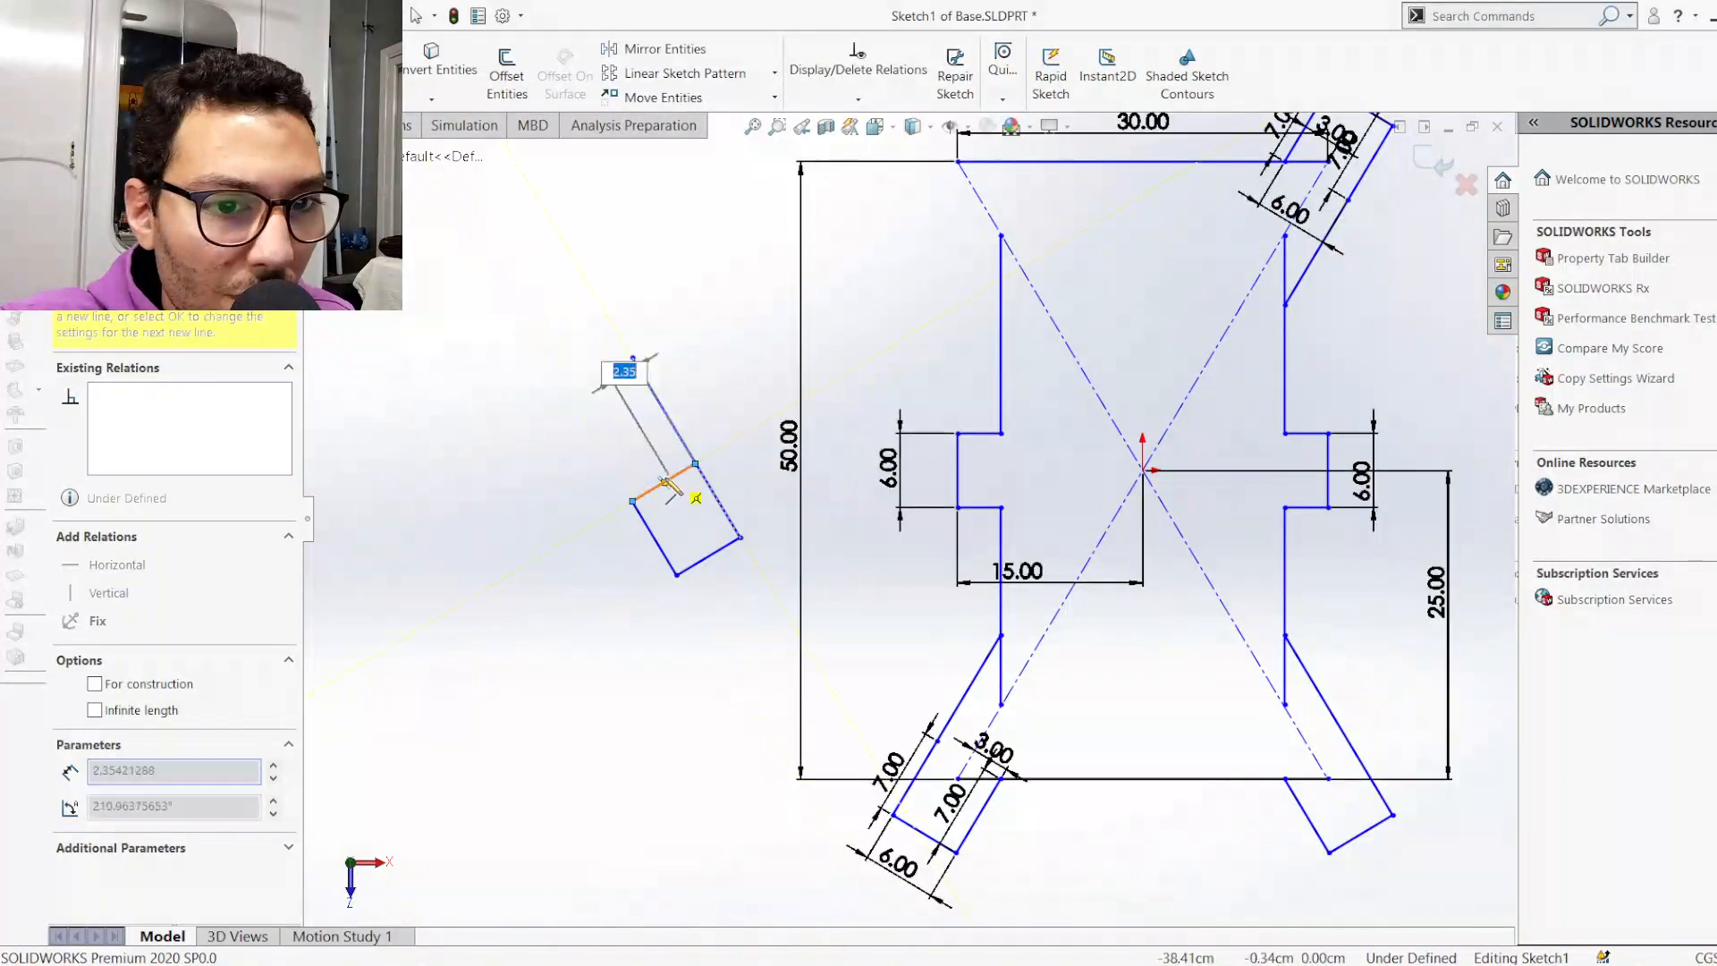
pyautogui.press('Escape')
pyautogui.press('Escape')
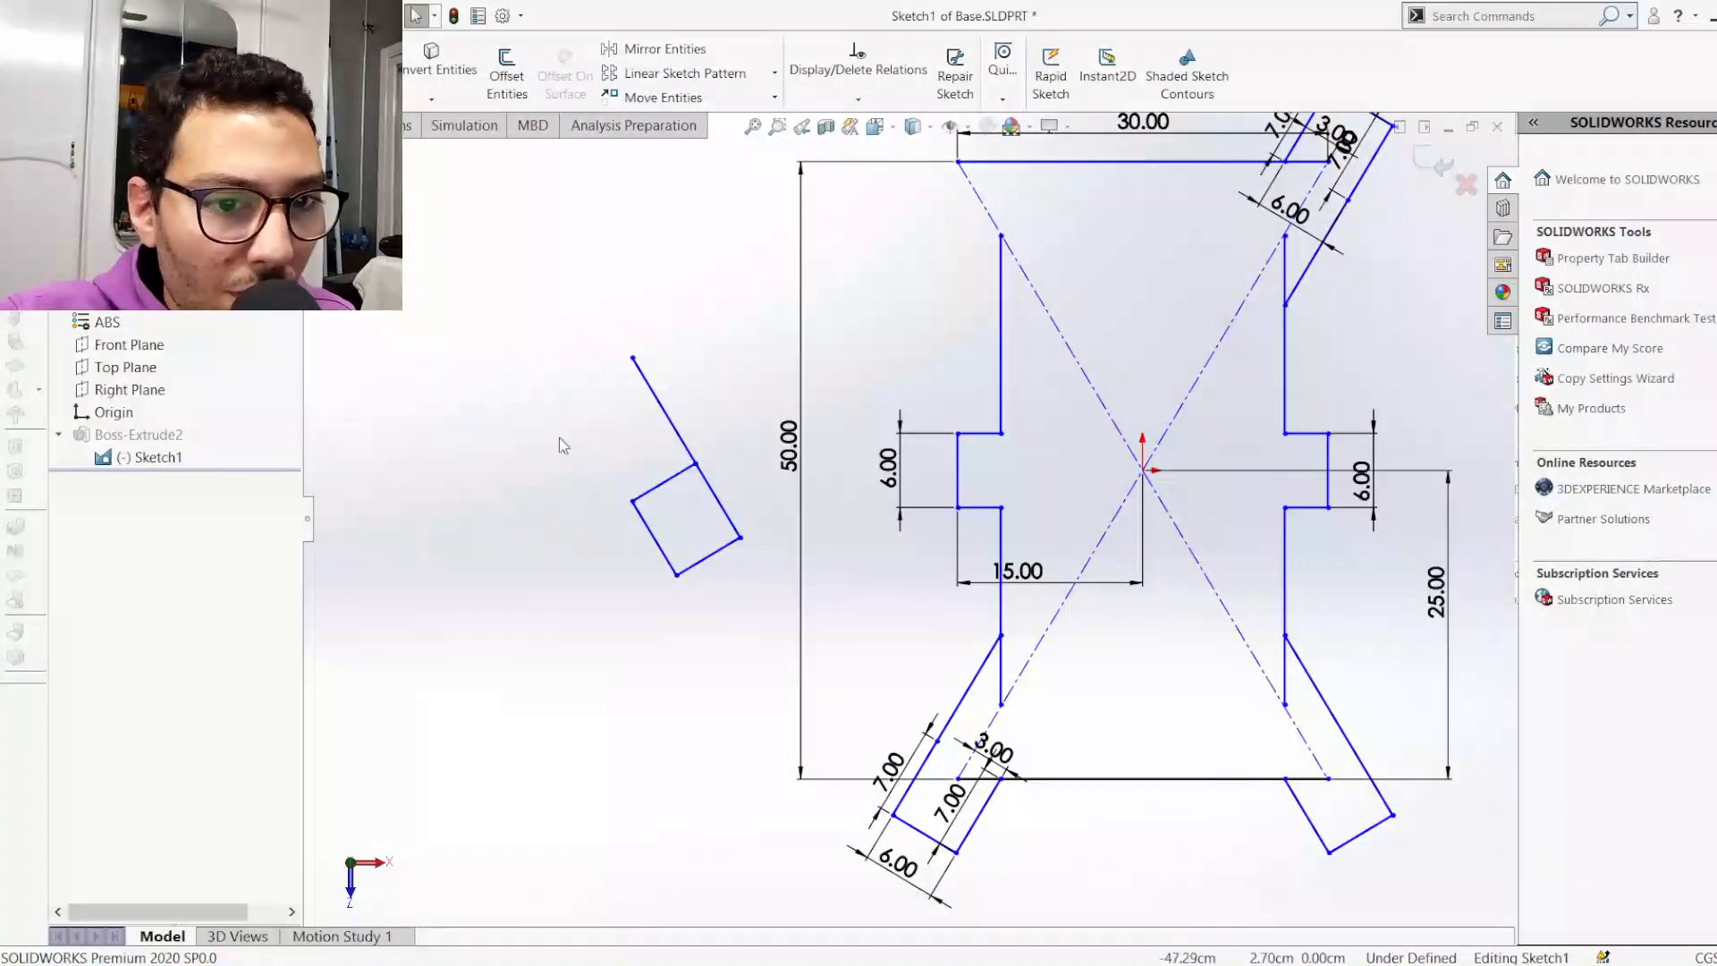
# Delete the pasted tab's lower end line and trim the long side line's part above the new end line
pyautogui.click(699, 565)
pyautogui.press('Delete')
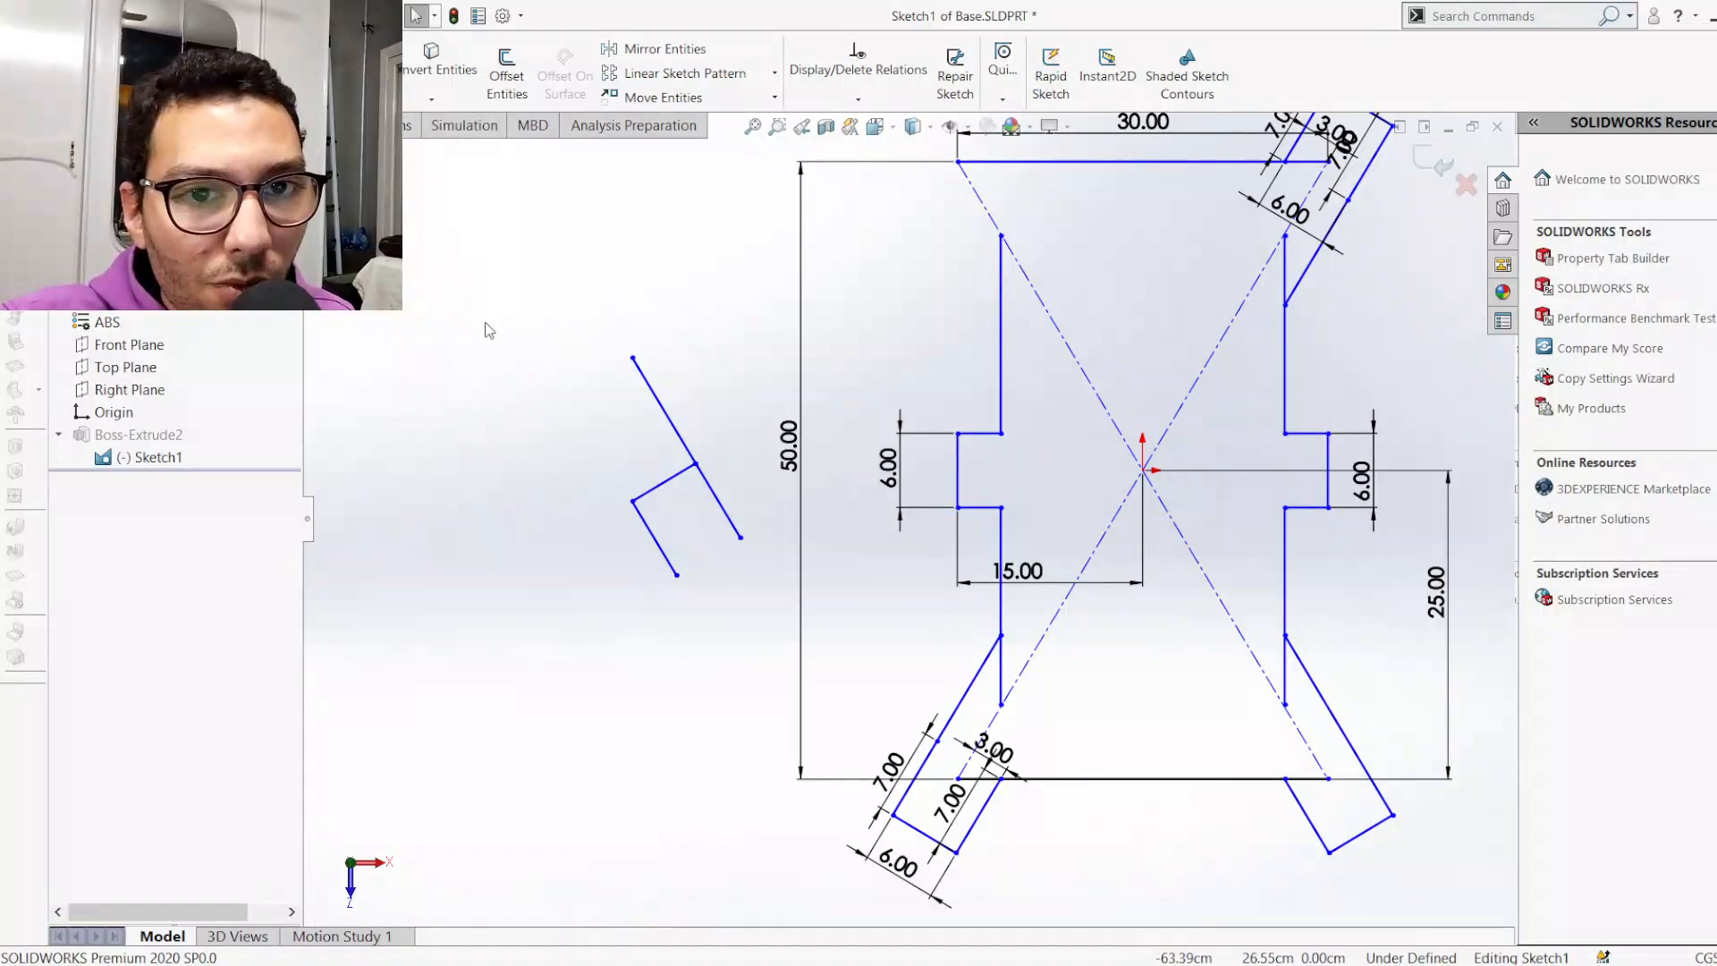
pyautogui.moveTo(675, 394); pyautogui.dragTo(634, 405)
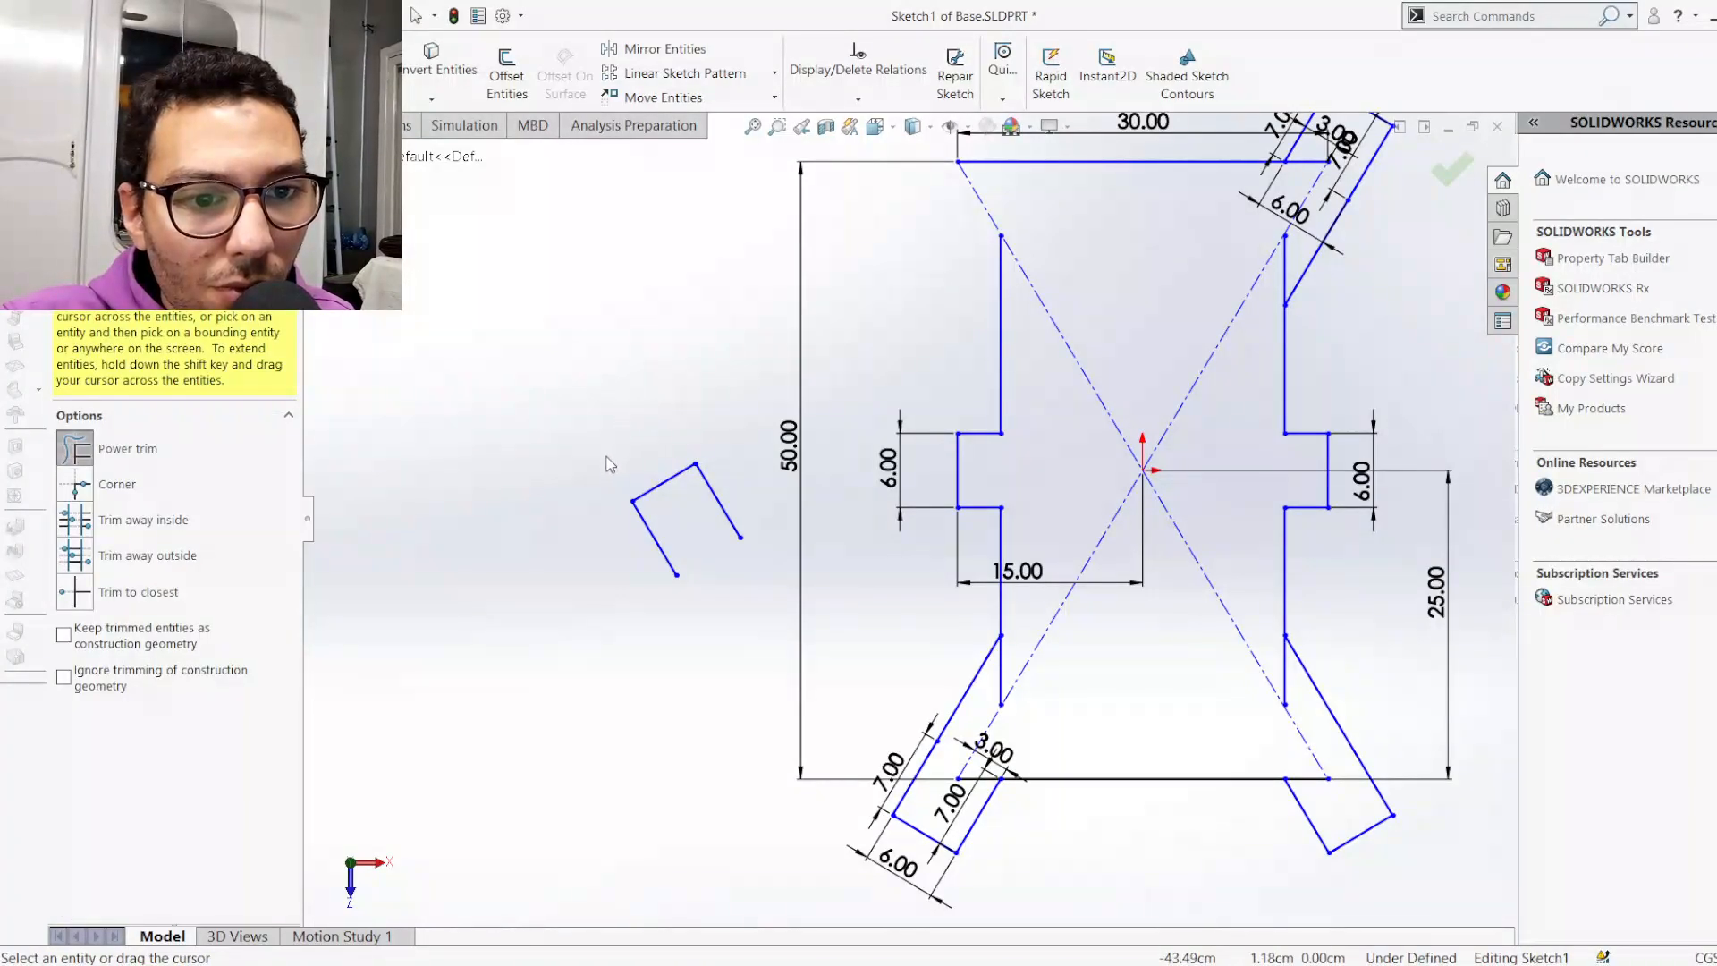
pyautogui.press('Escape')
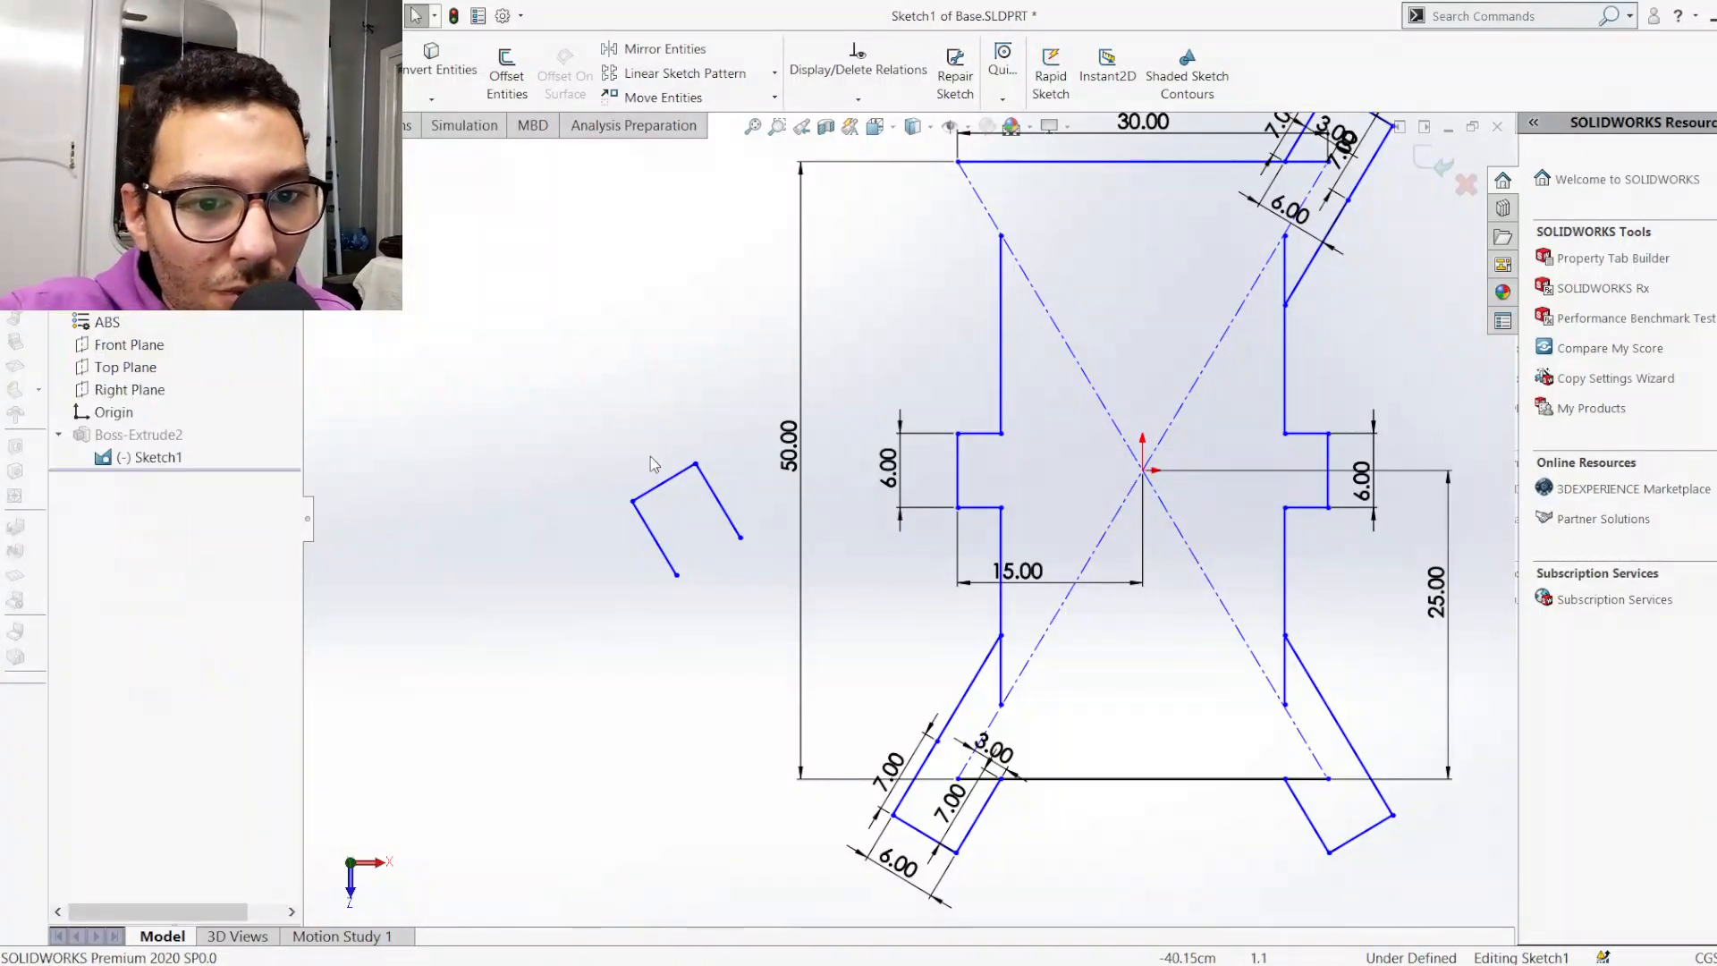
# Make the lower endpoint of the pasted tab's right side line coincident with the outline's top edge
pyautogui.click(754, 503)
pyautogui.scroll(3, 859, 322)
pyautogui.scroll(-2, 939, 340)
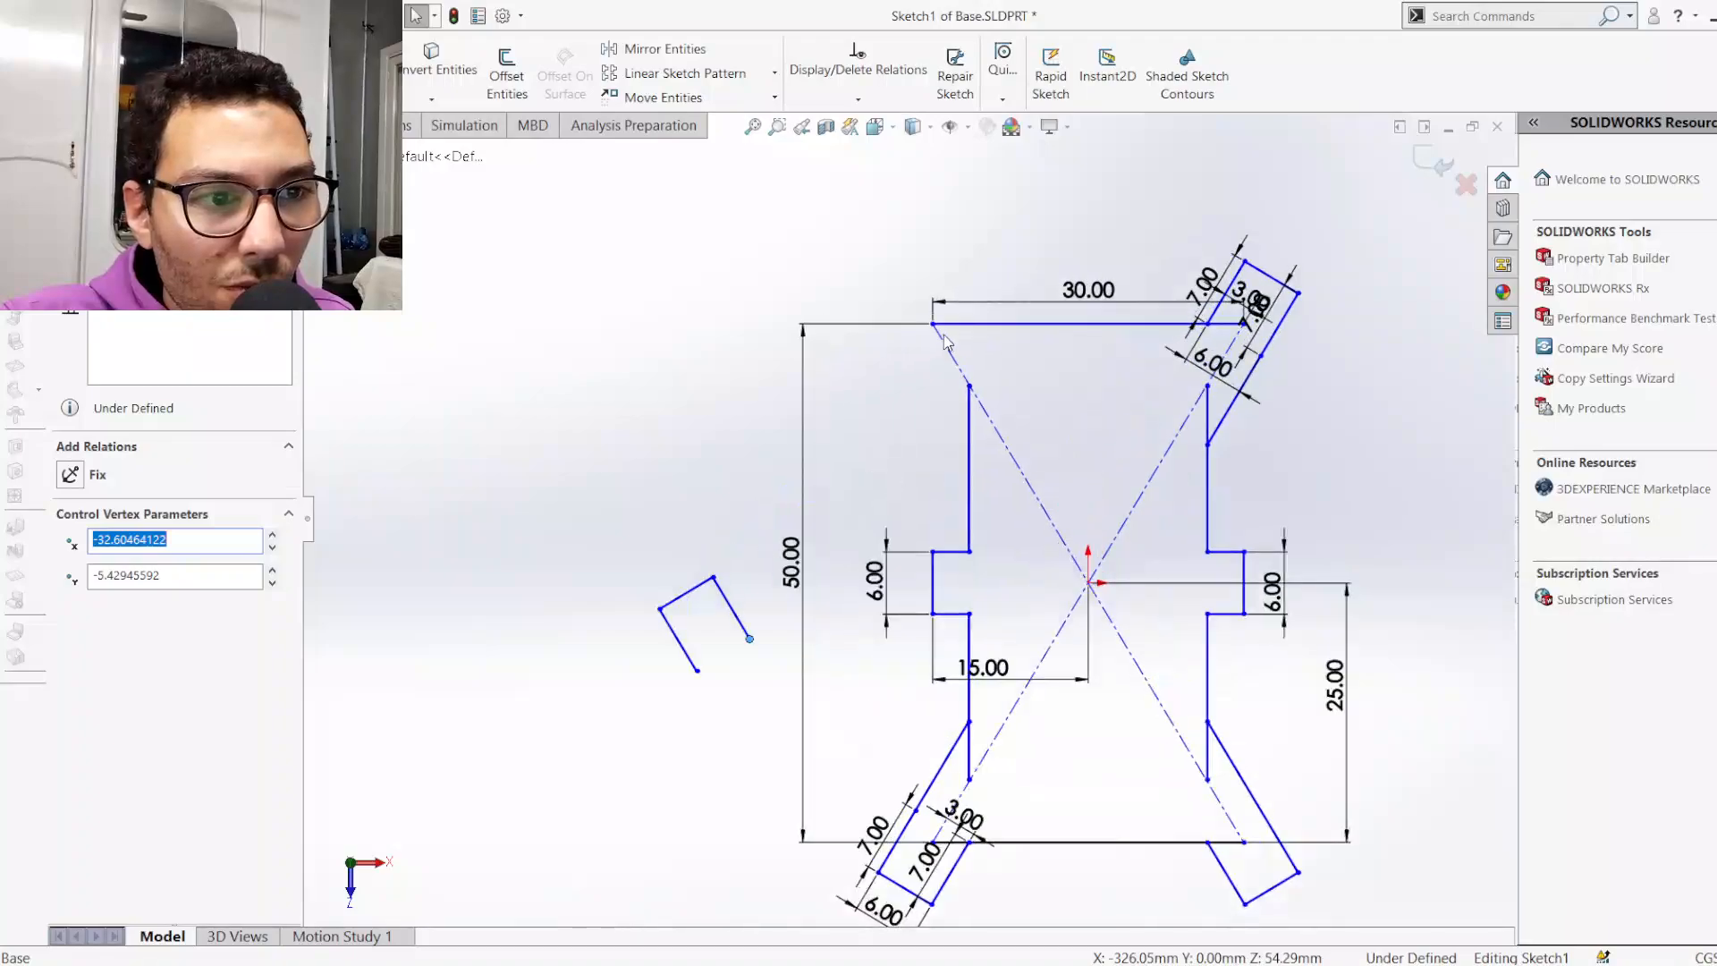
pyautogui.keyDown('ctrl'); pyautogui.click(984, 325); pyautogui.keyUp('ctrl')
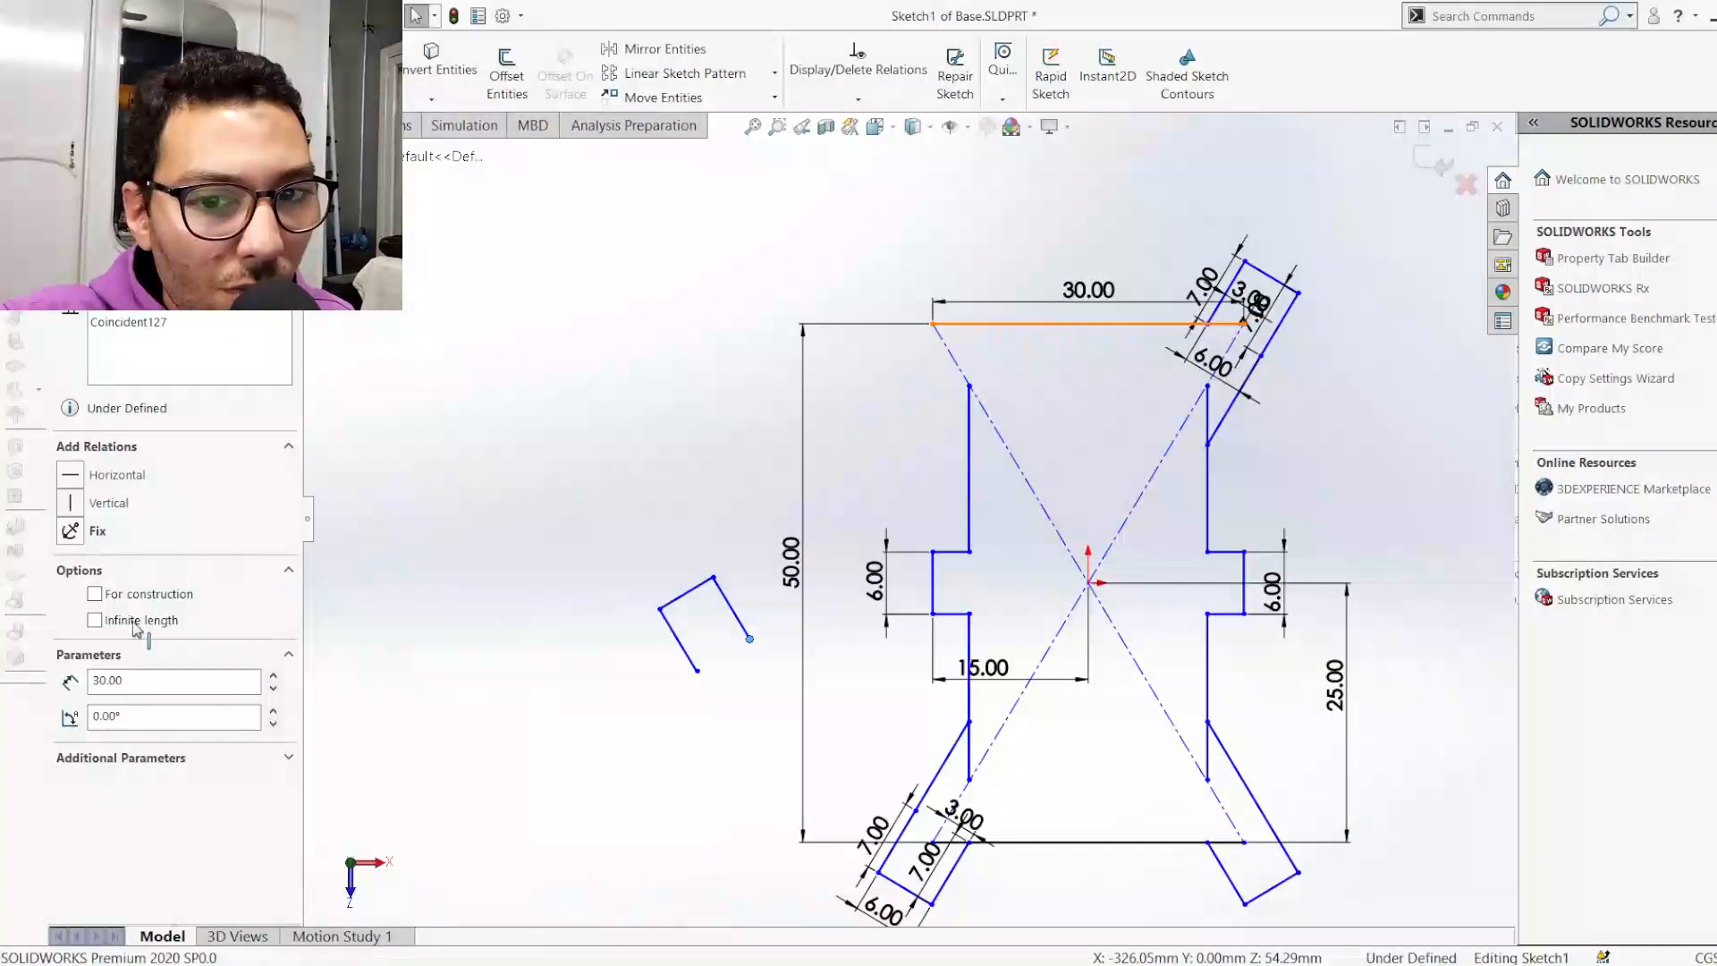
pyautogui.click(72, 599)
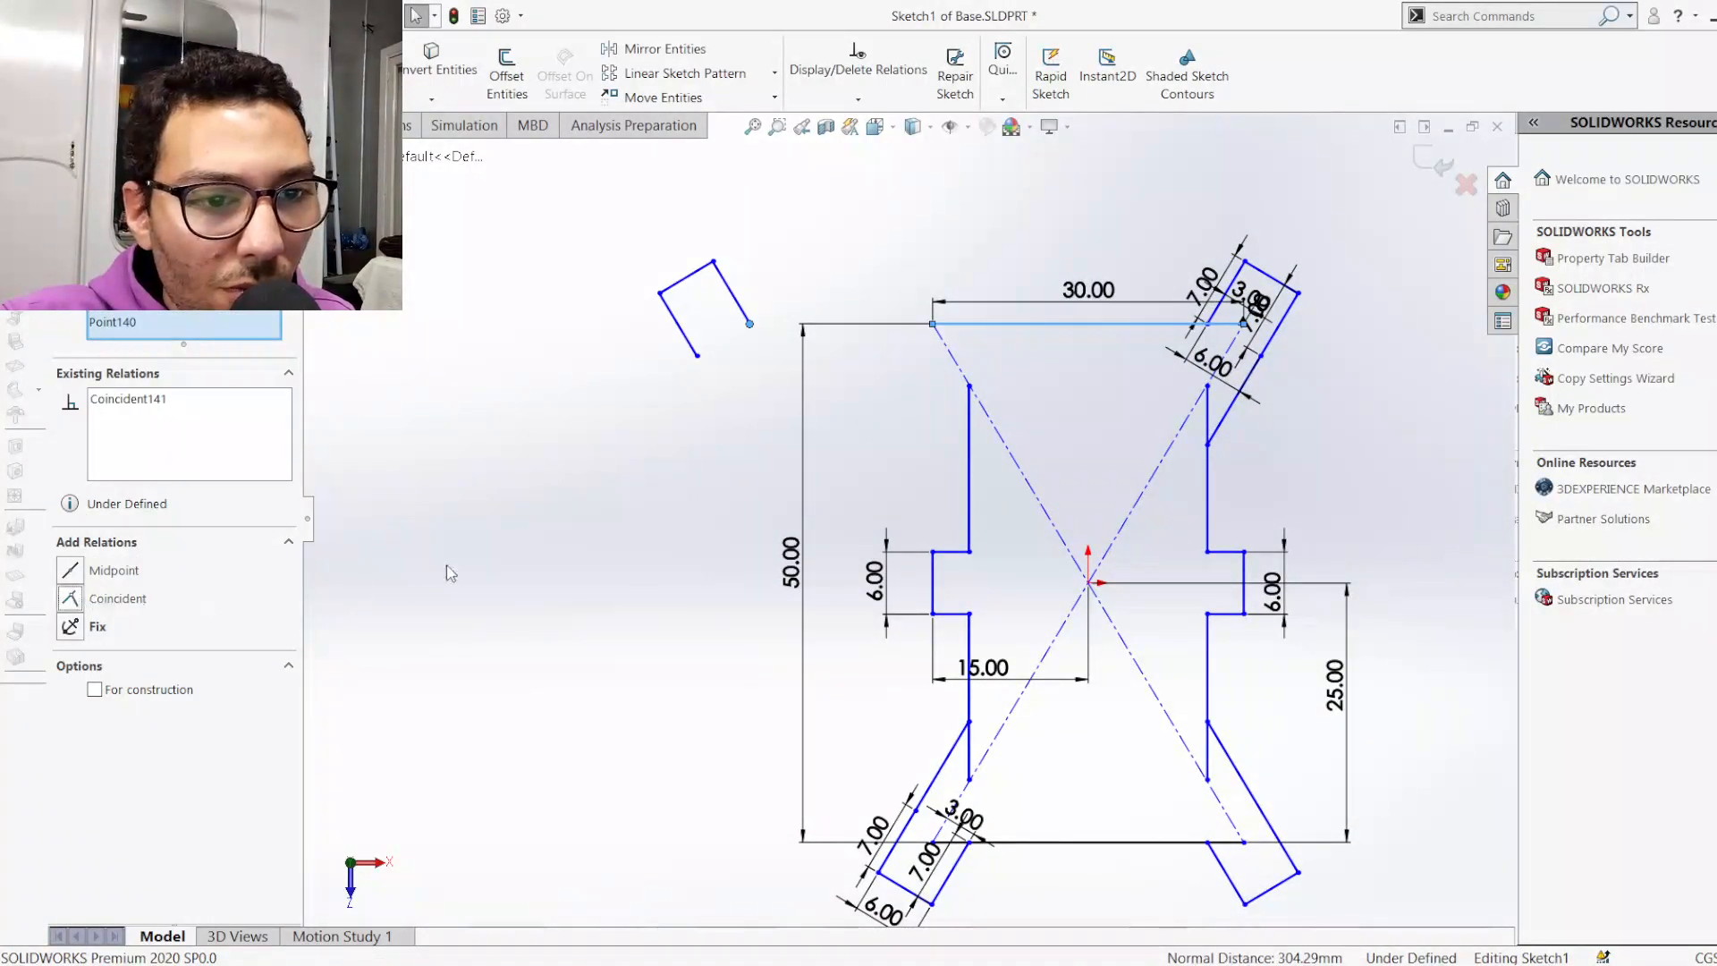
pyautogui.press('Escape')
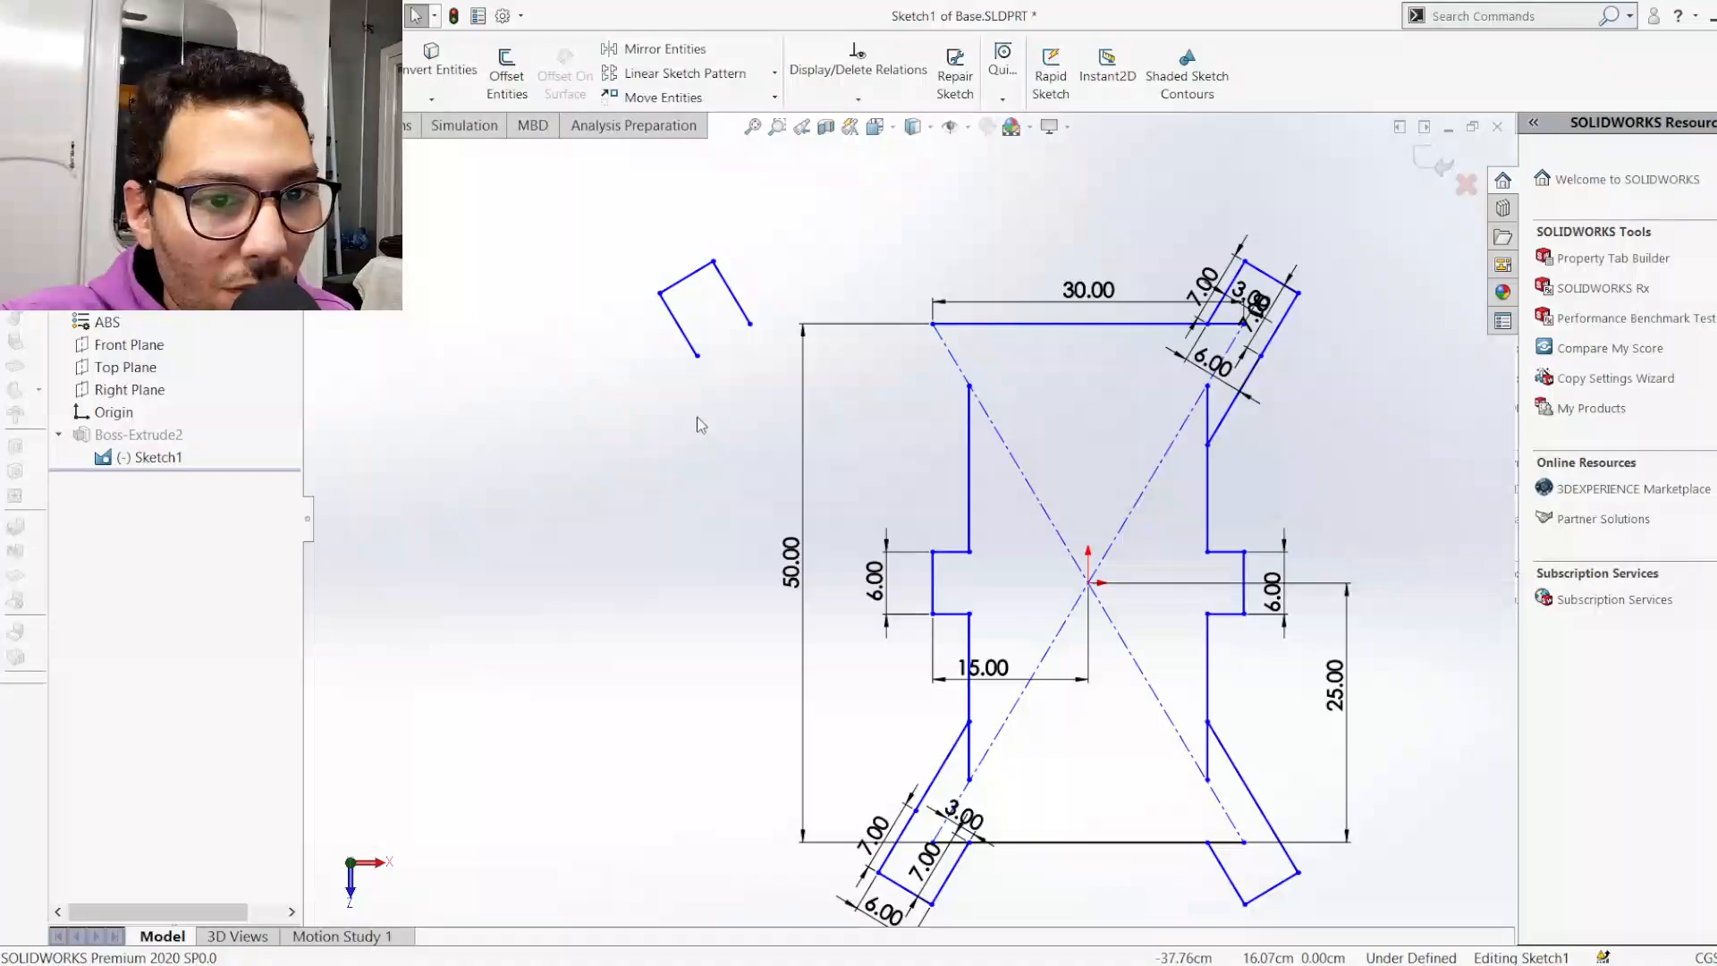
# Dimension the distance between the pasted tab's left side line and the diagonal toward the upper-left corner at 3 cm
pyautogui.click(88, 71)
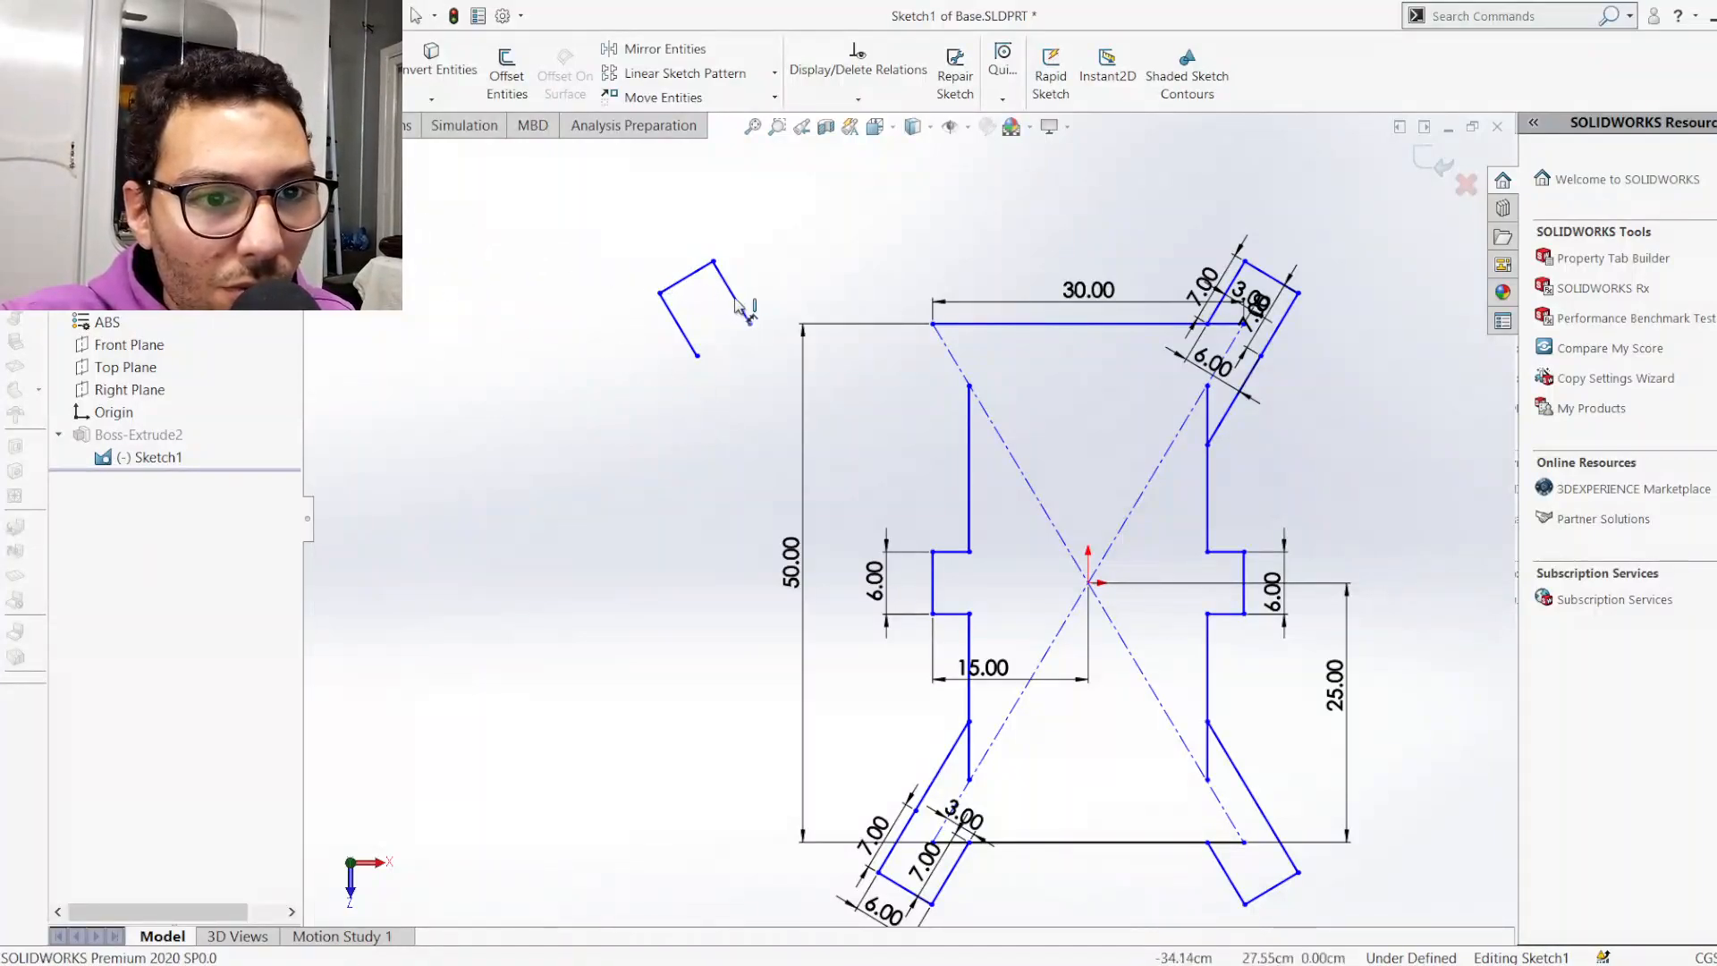
pyautogui.click(687, 342)
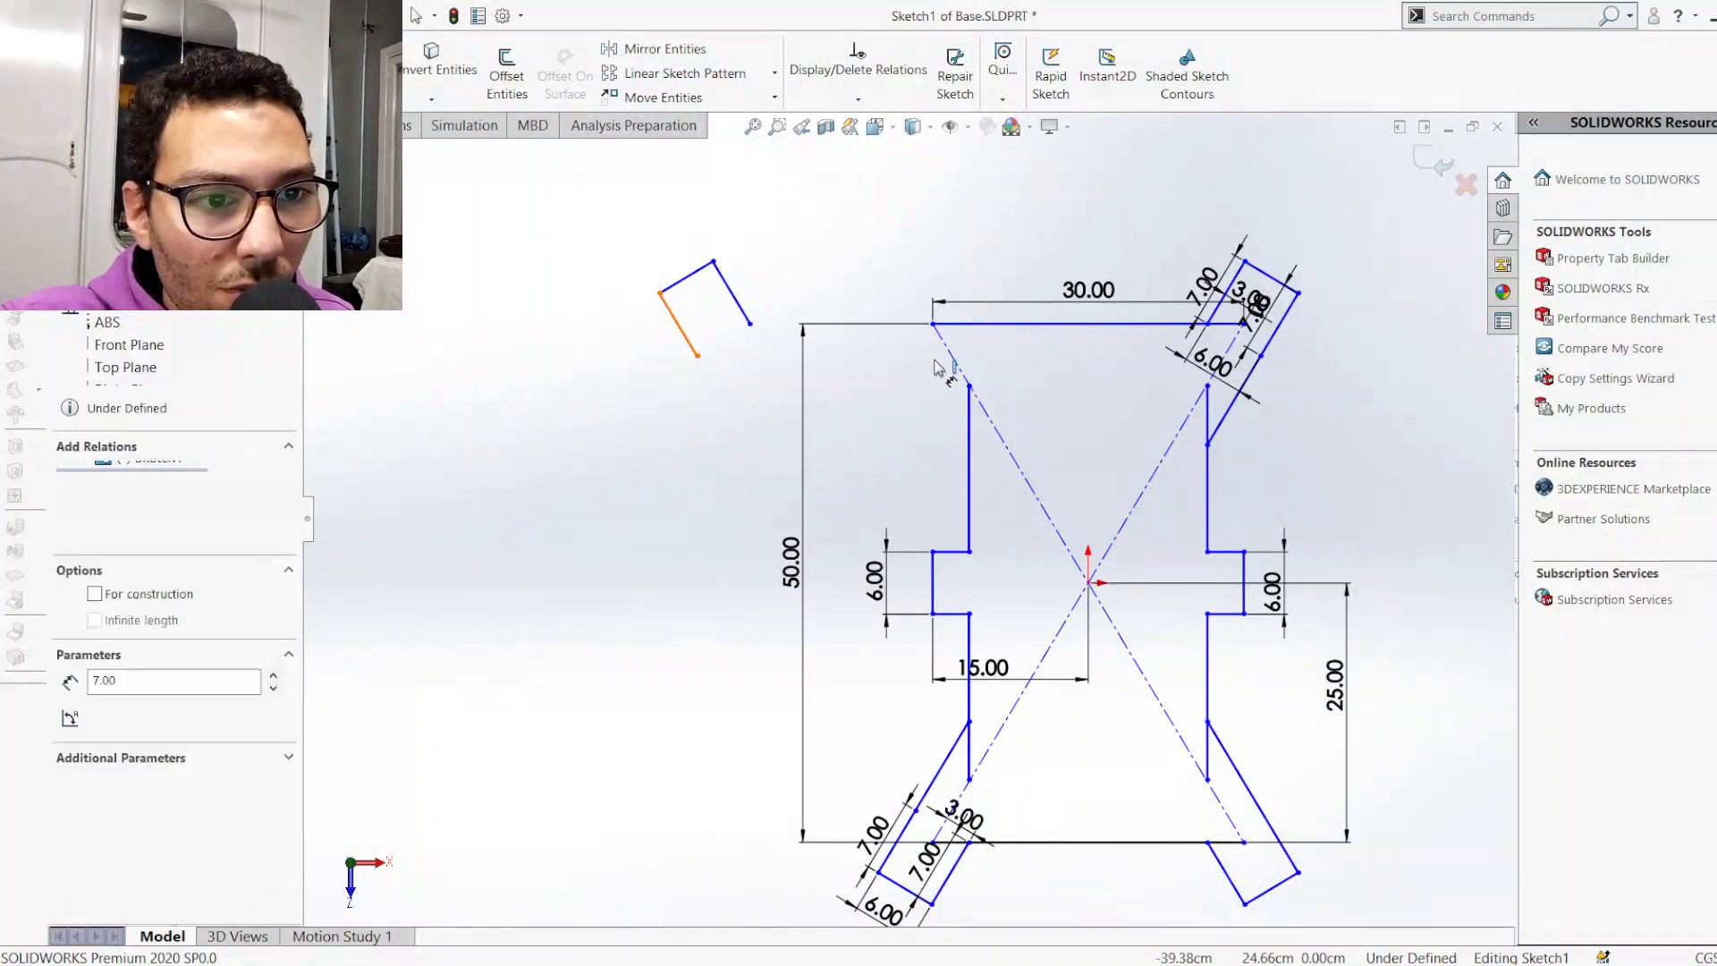
pyautogui.click(932, 323)
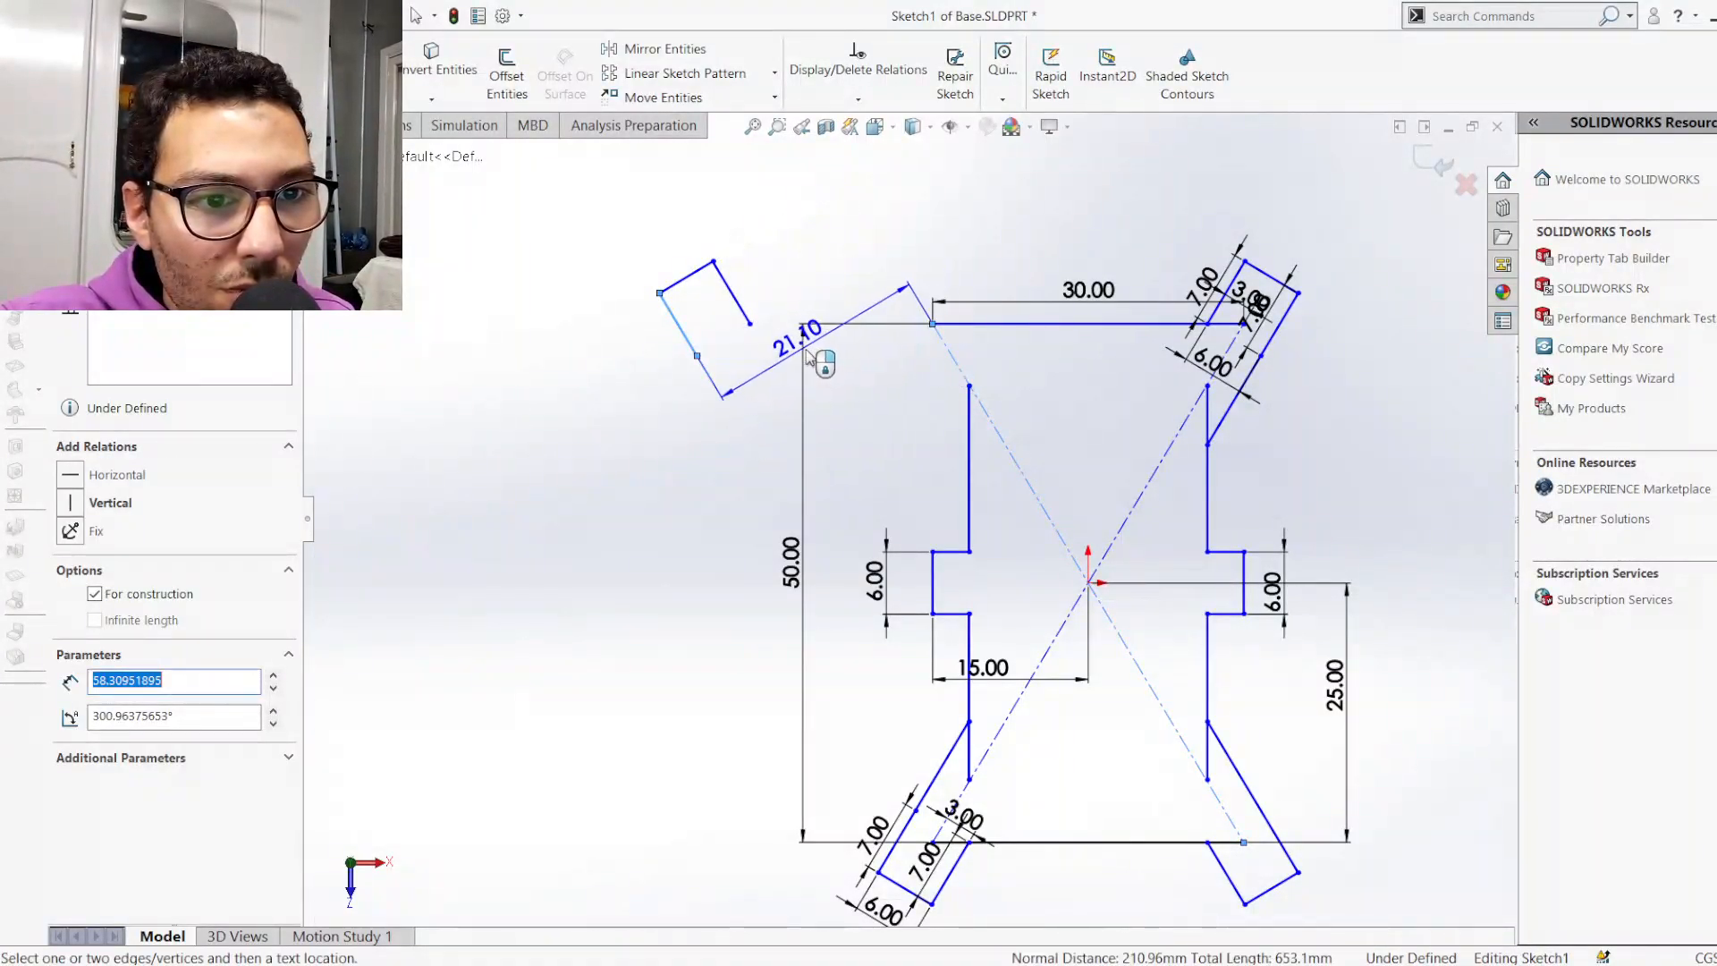
pyautogui.click(809, 354)
pyautogui.click(811, 355)
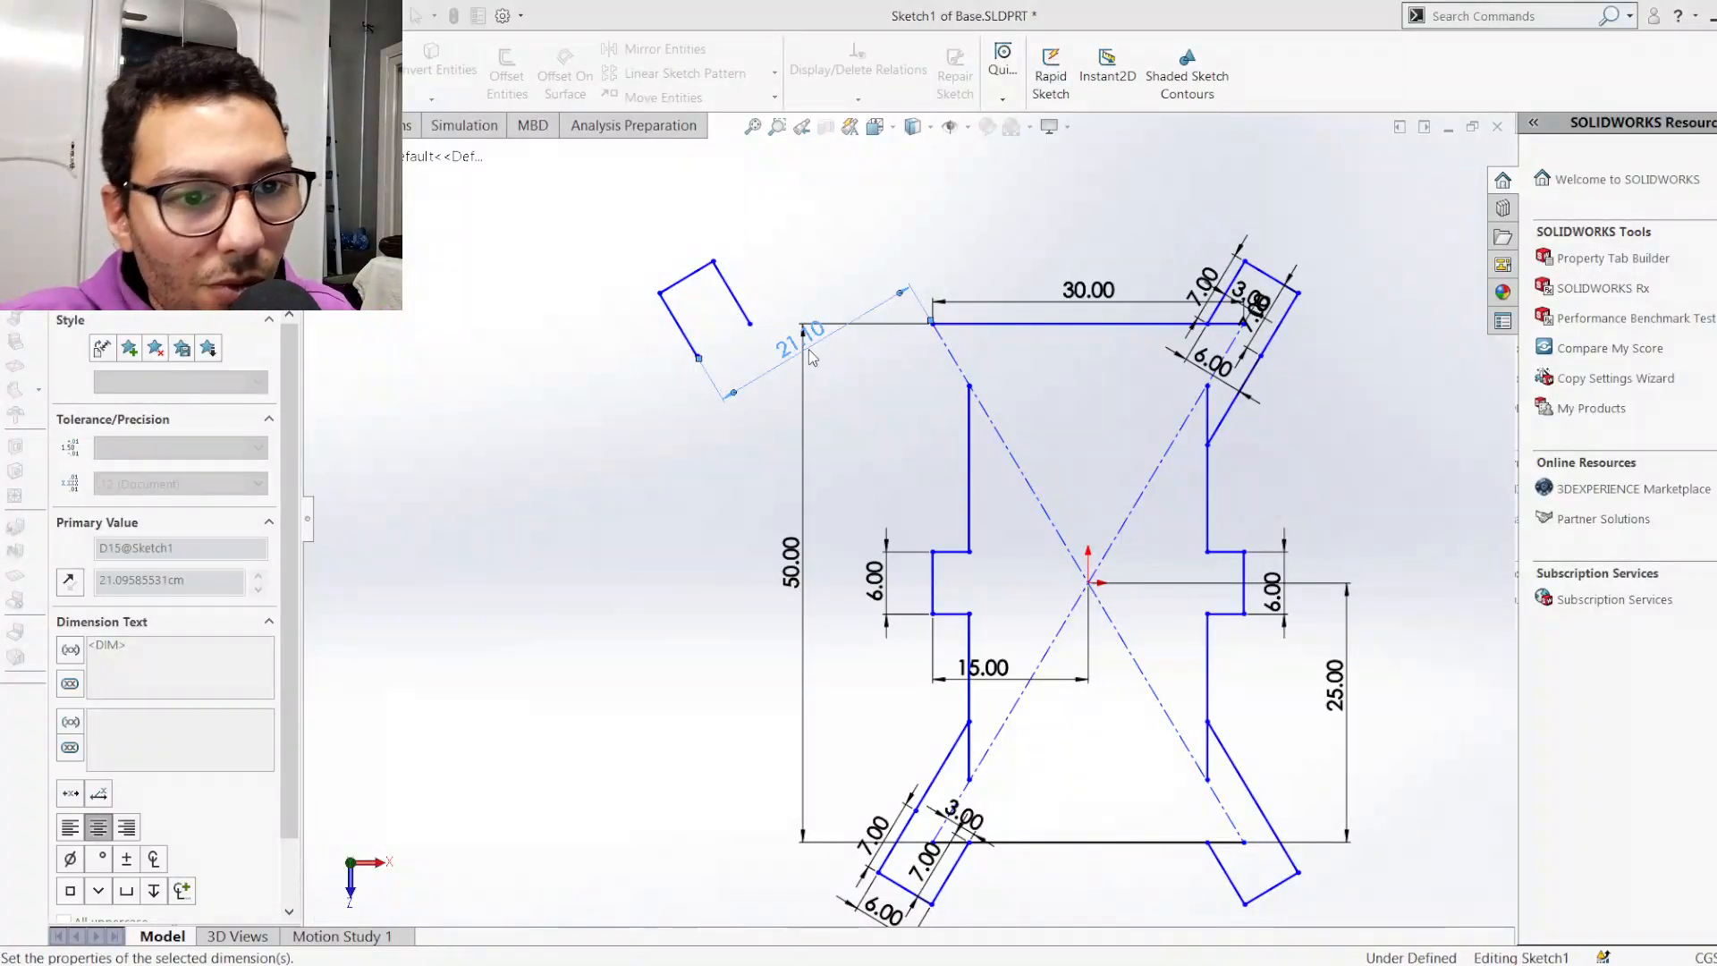
pyautogui.write('3')
pyautogui.press('Return')
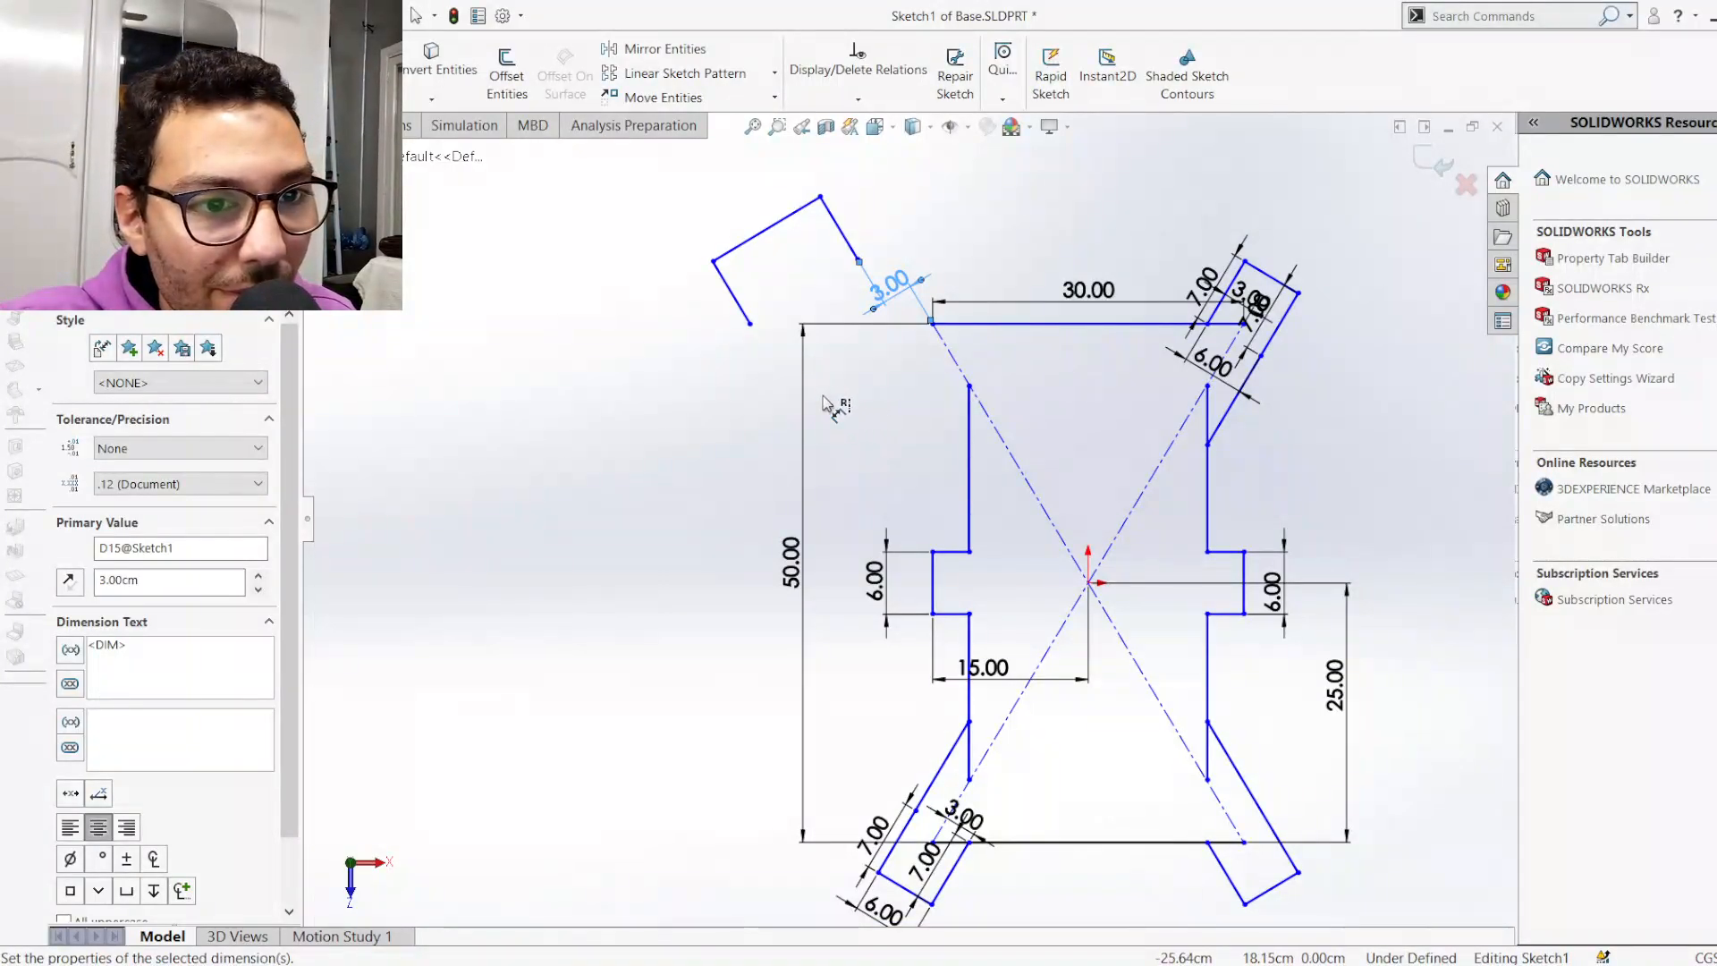
# Try to dimension the upper-left tab's outer end line at 6 cm
pyautogui.click(756, 236)
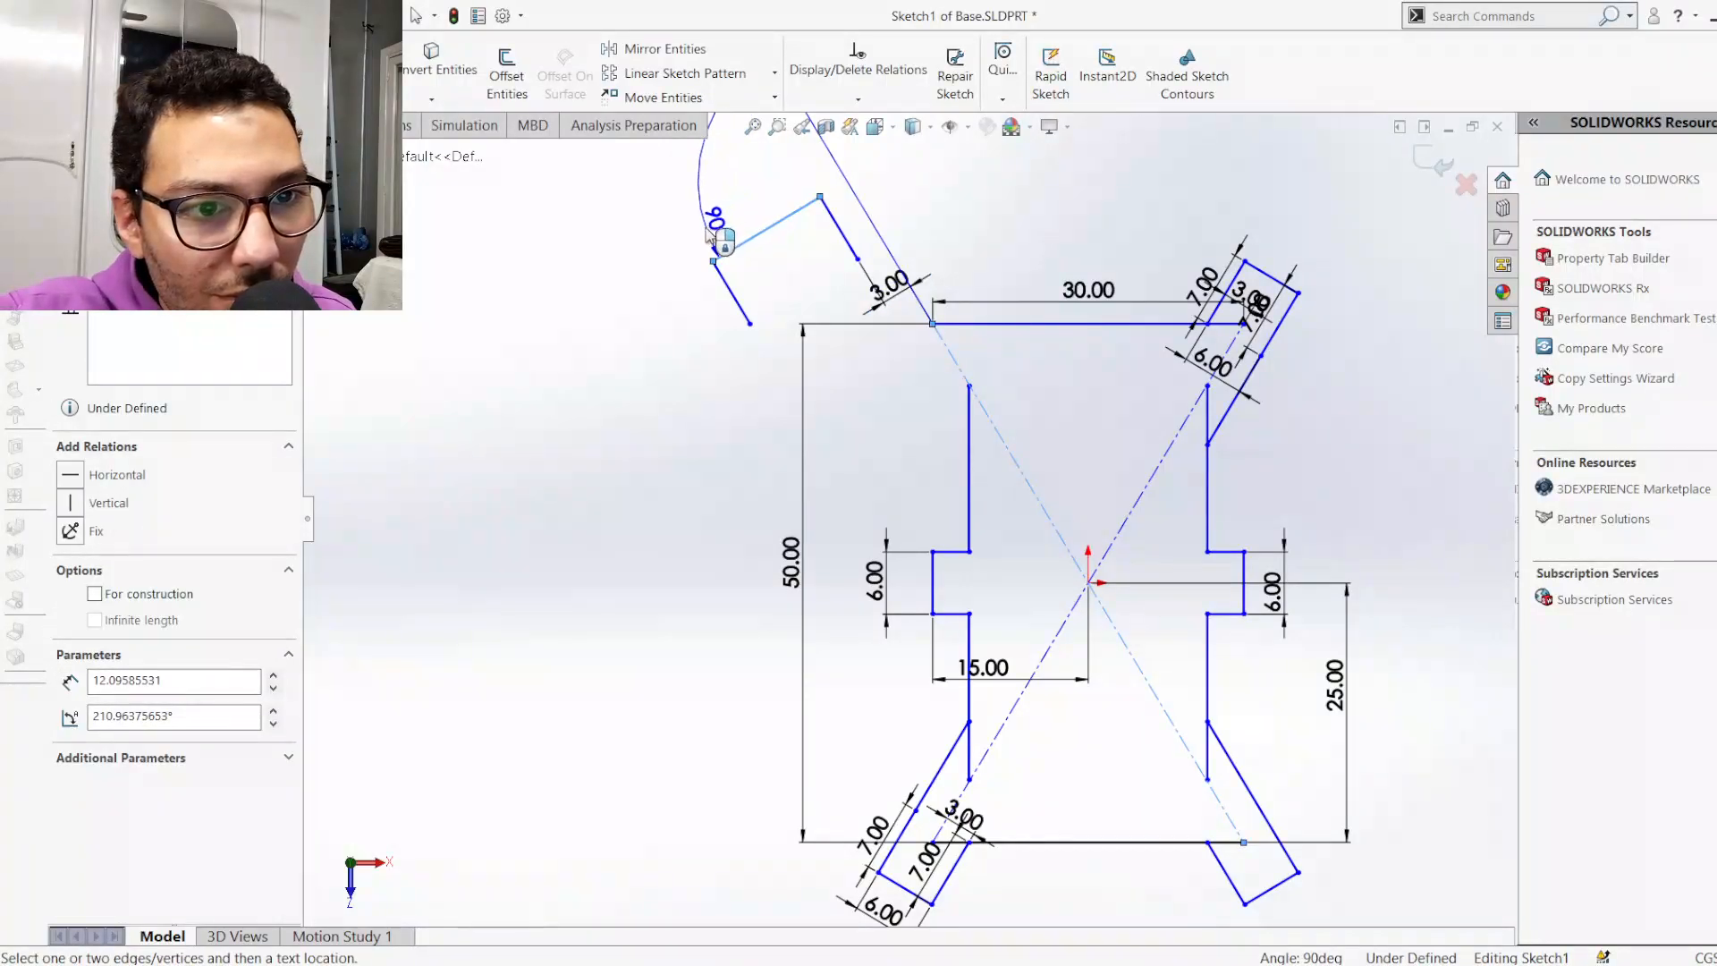
pyautogui.click(710, 201)
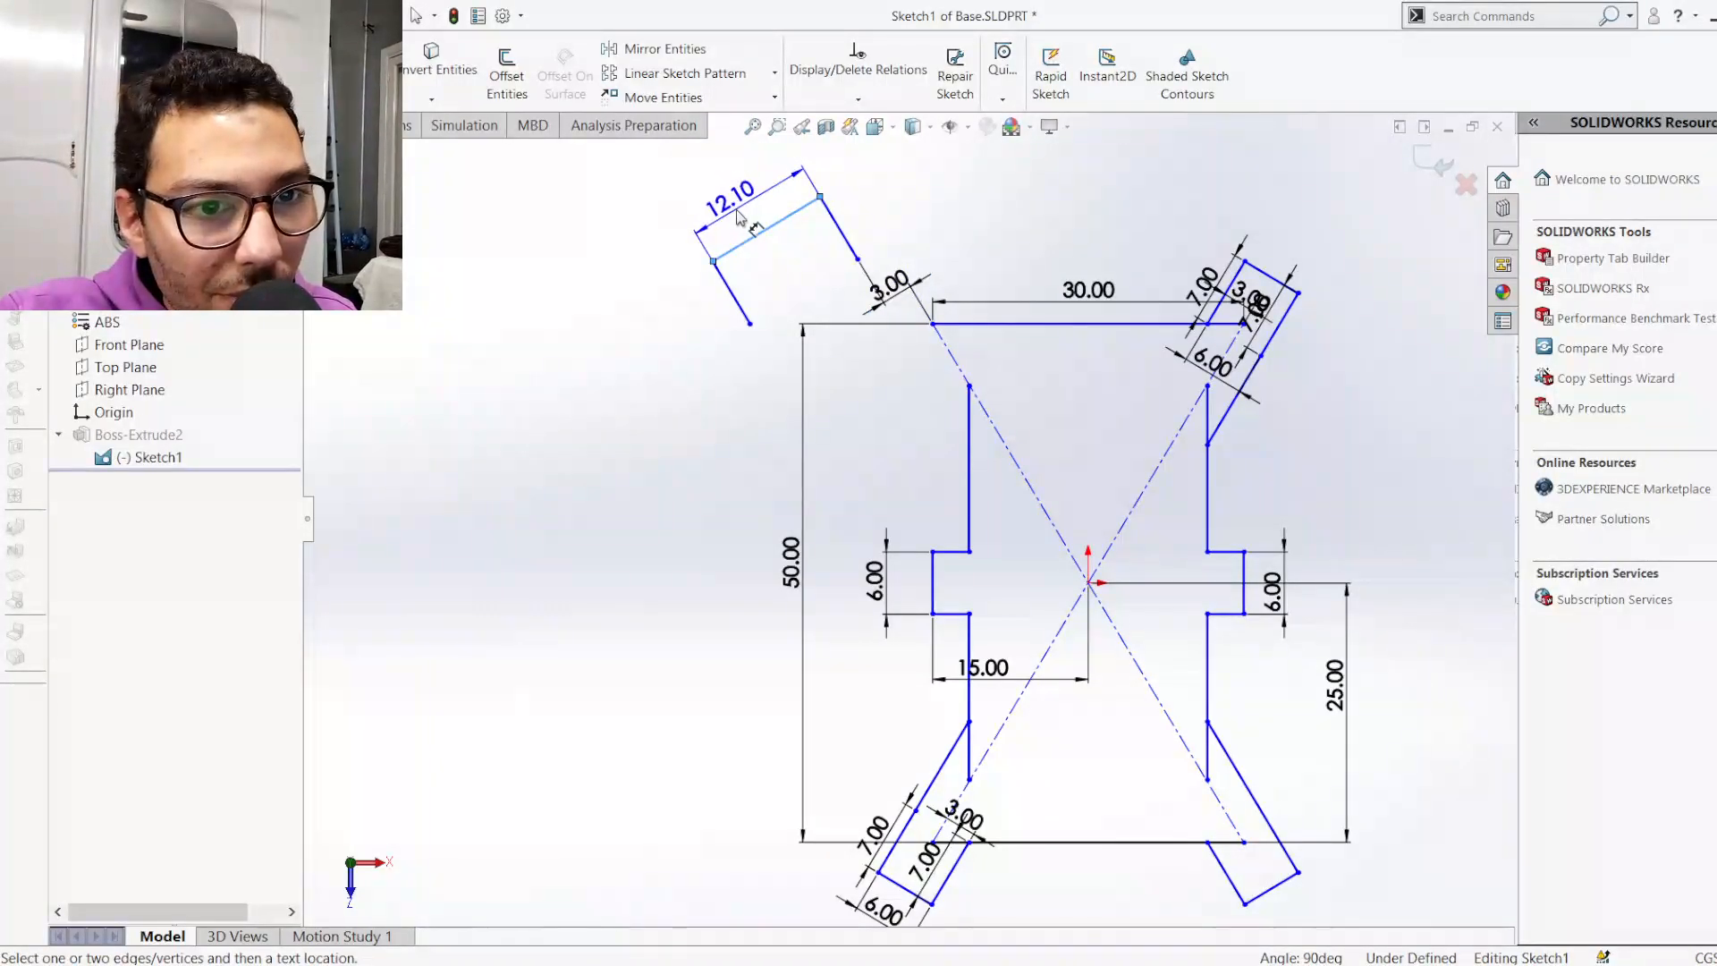
pyautogui.click(738, 212)
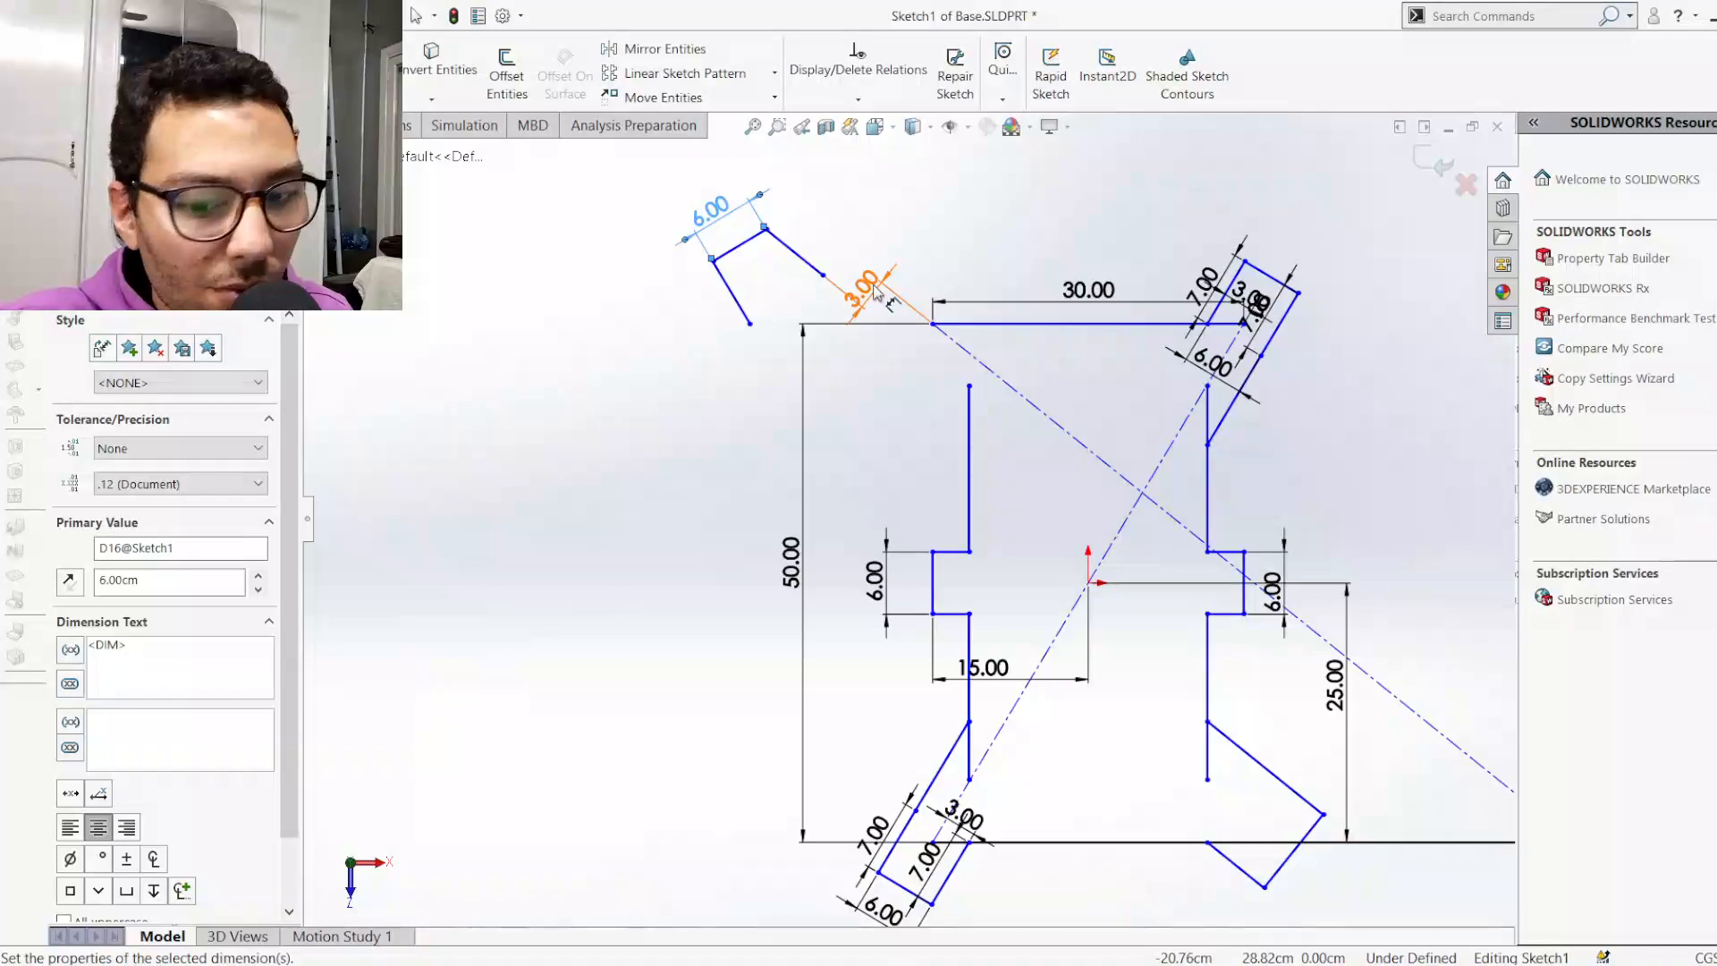
pyautogui.press('Escape')
pyautogui.hotkey('ctrl', 'z')
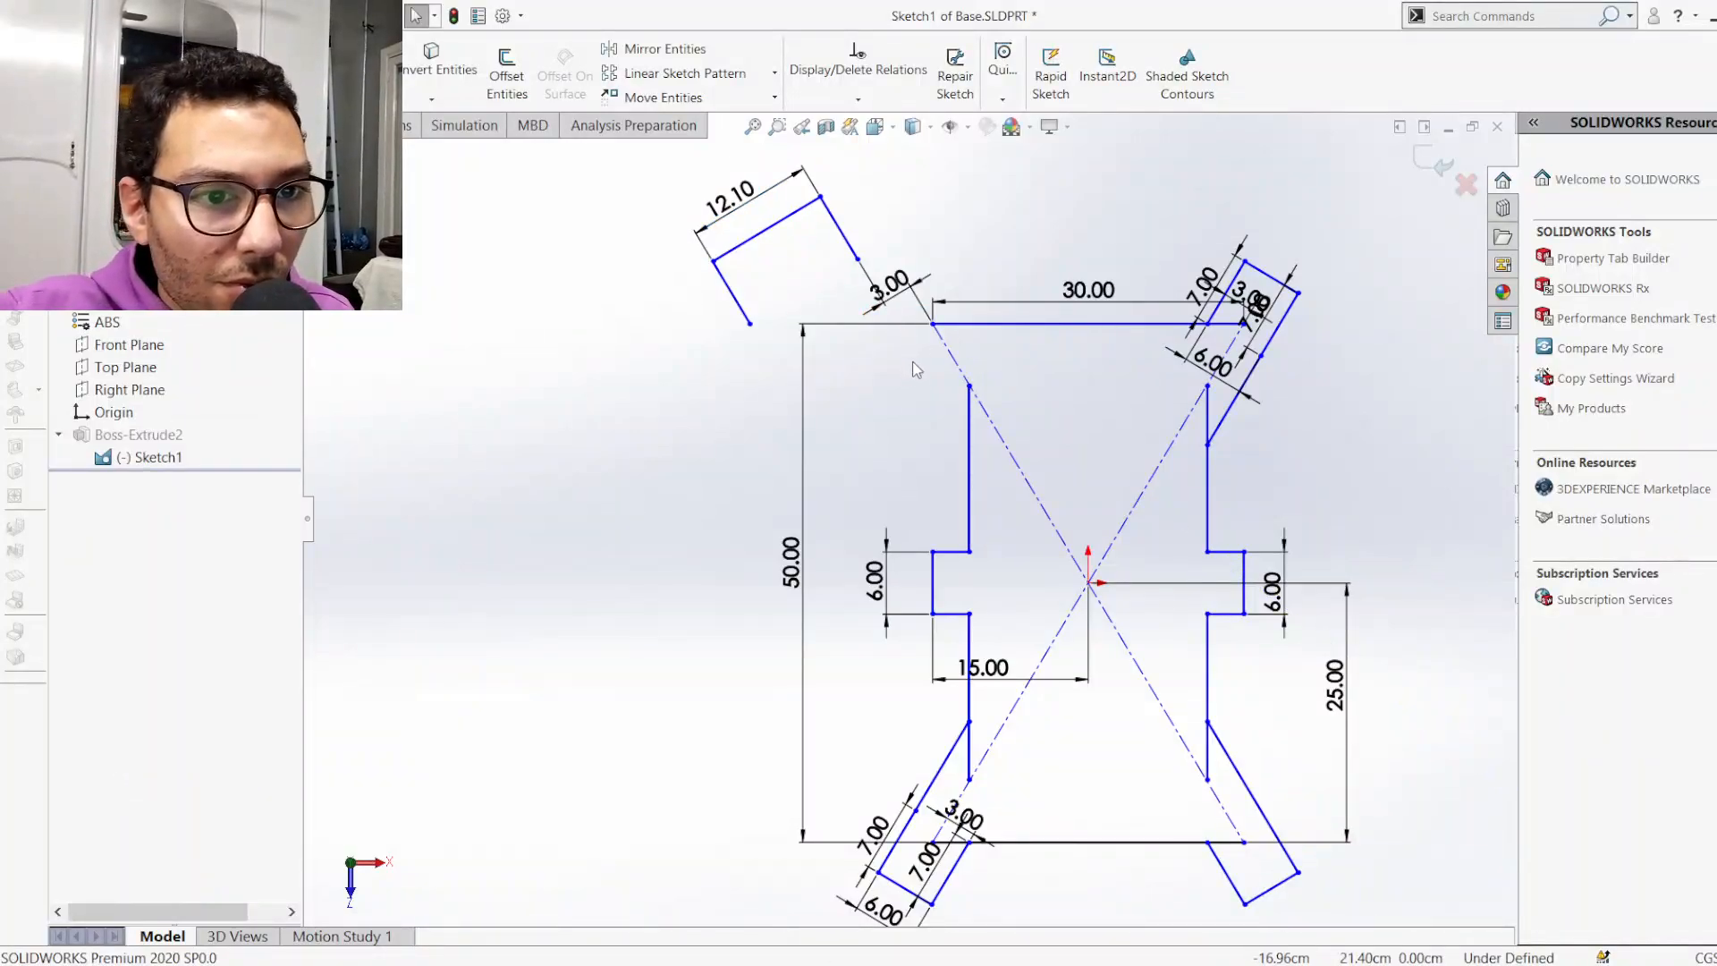
# Delete the length dimension from the upper-left tab's outer end line
pyautogui.scroll(-1, 872, 362)
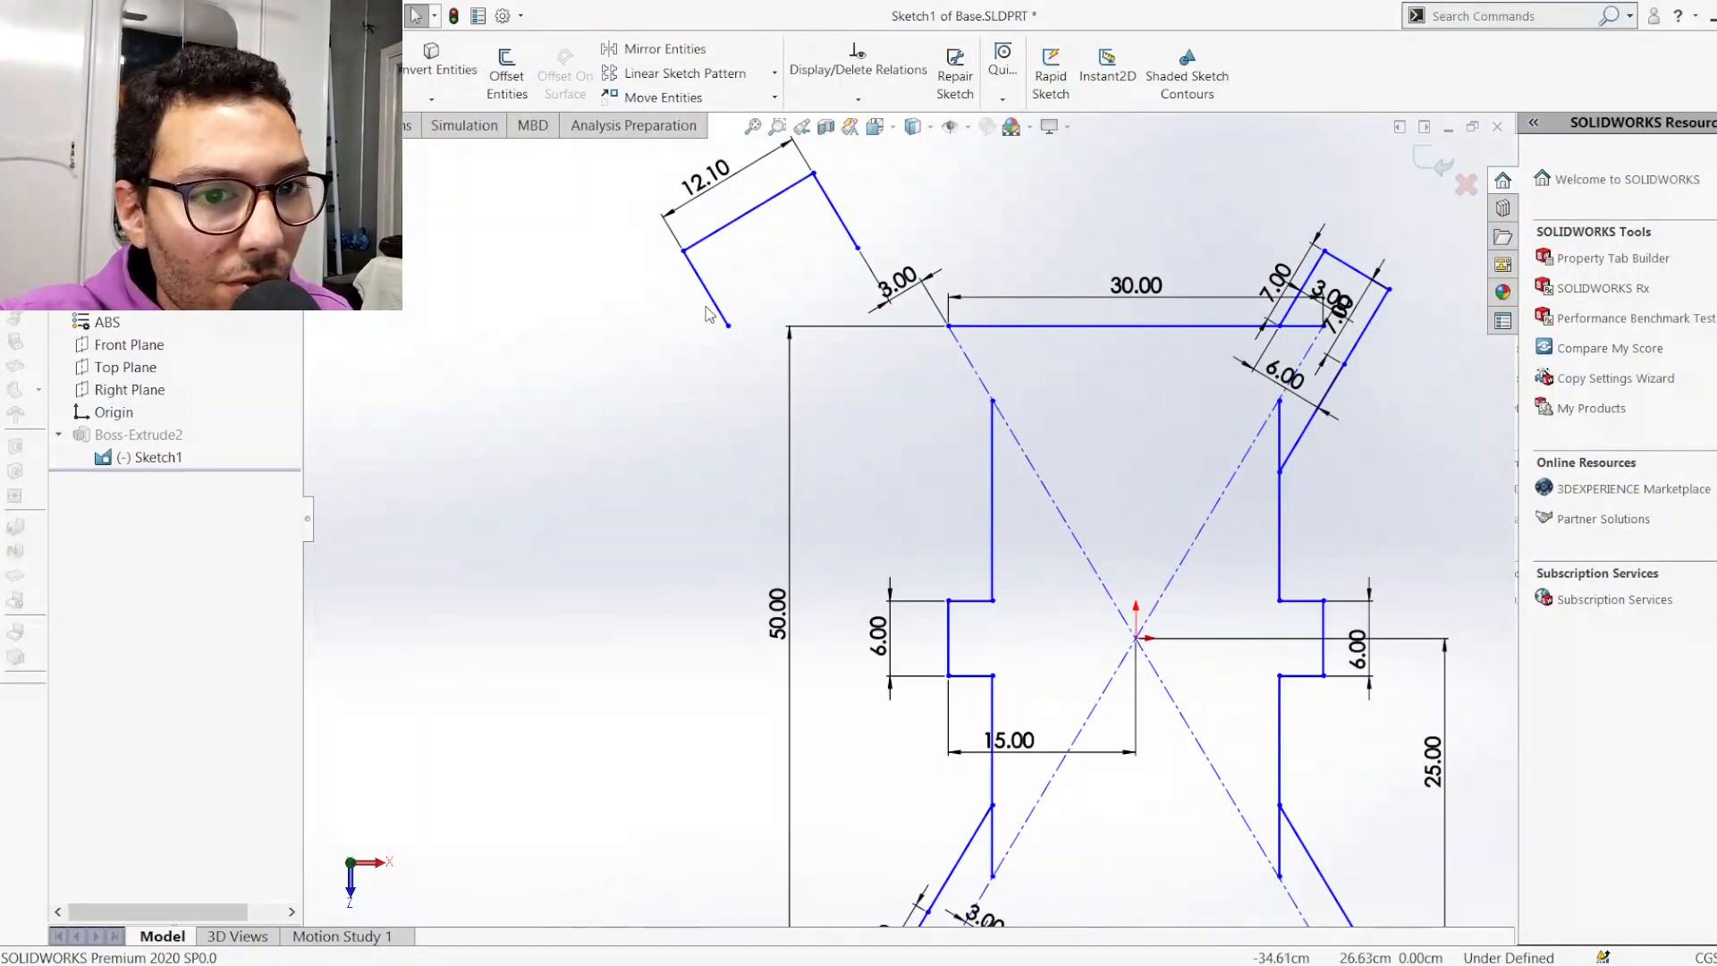
pyautogui.moveTo(804, 272); pyautogui.dragTo(875, 246)
pyautogui.hotkey('ctrl', 'z')
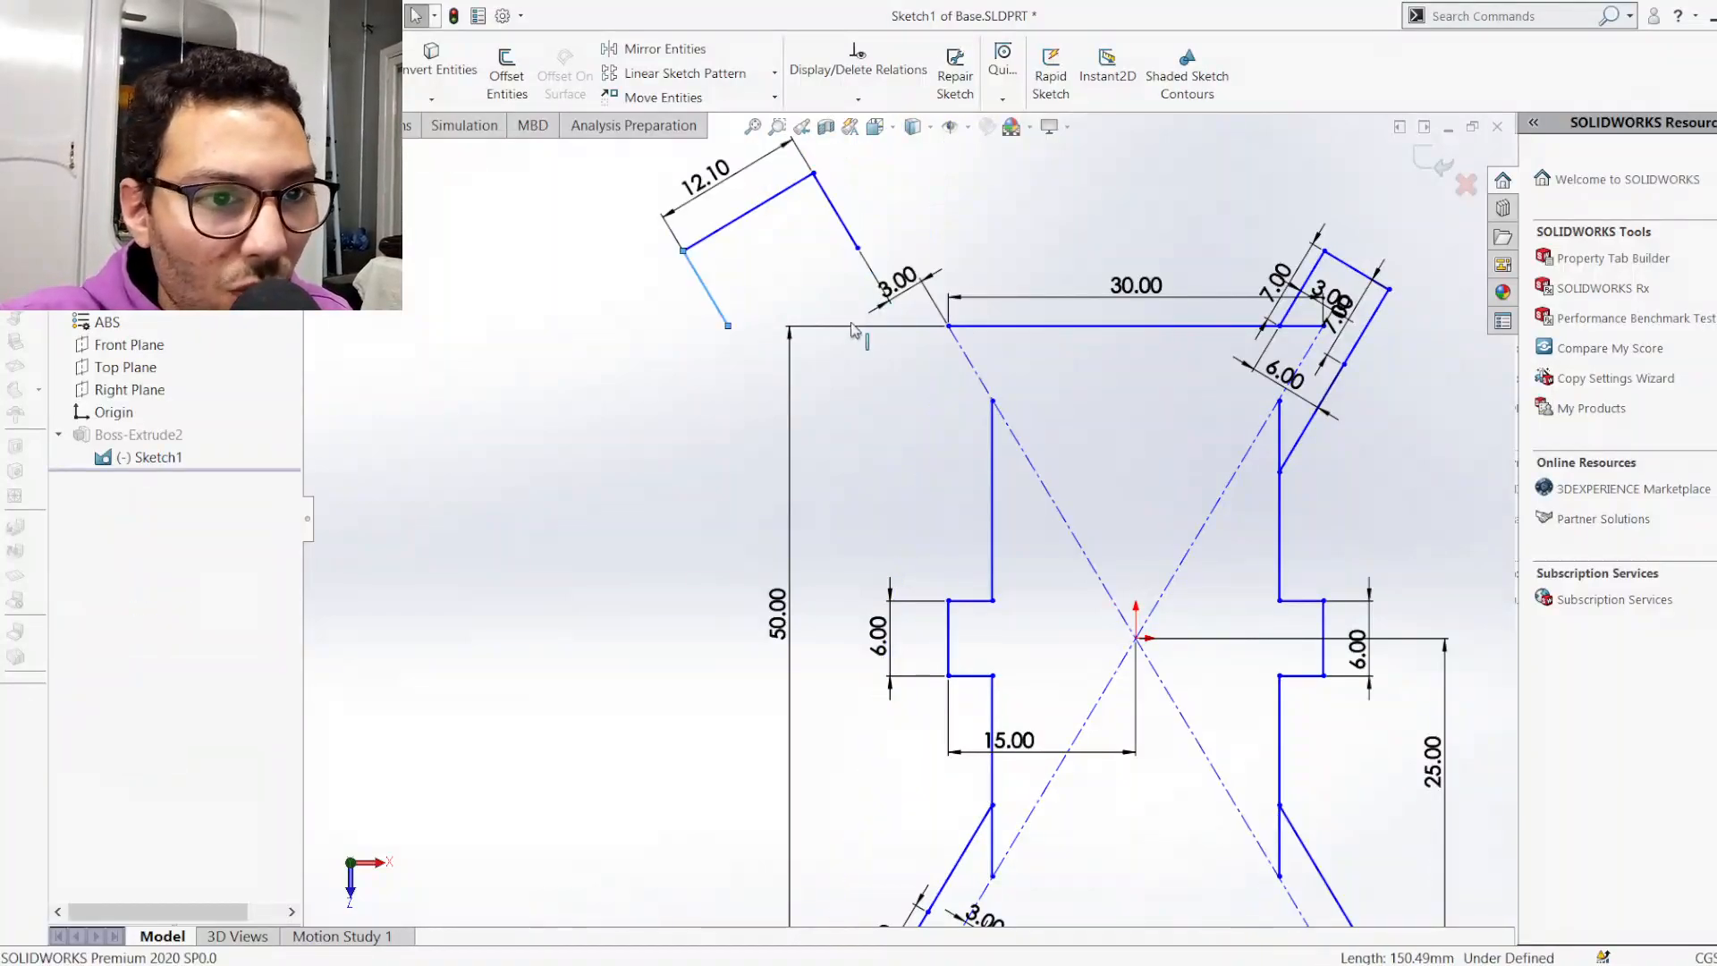
pyautogui.doubleClick(711, 190)
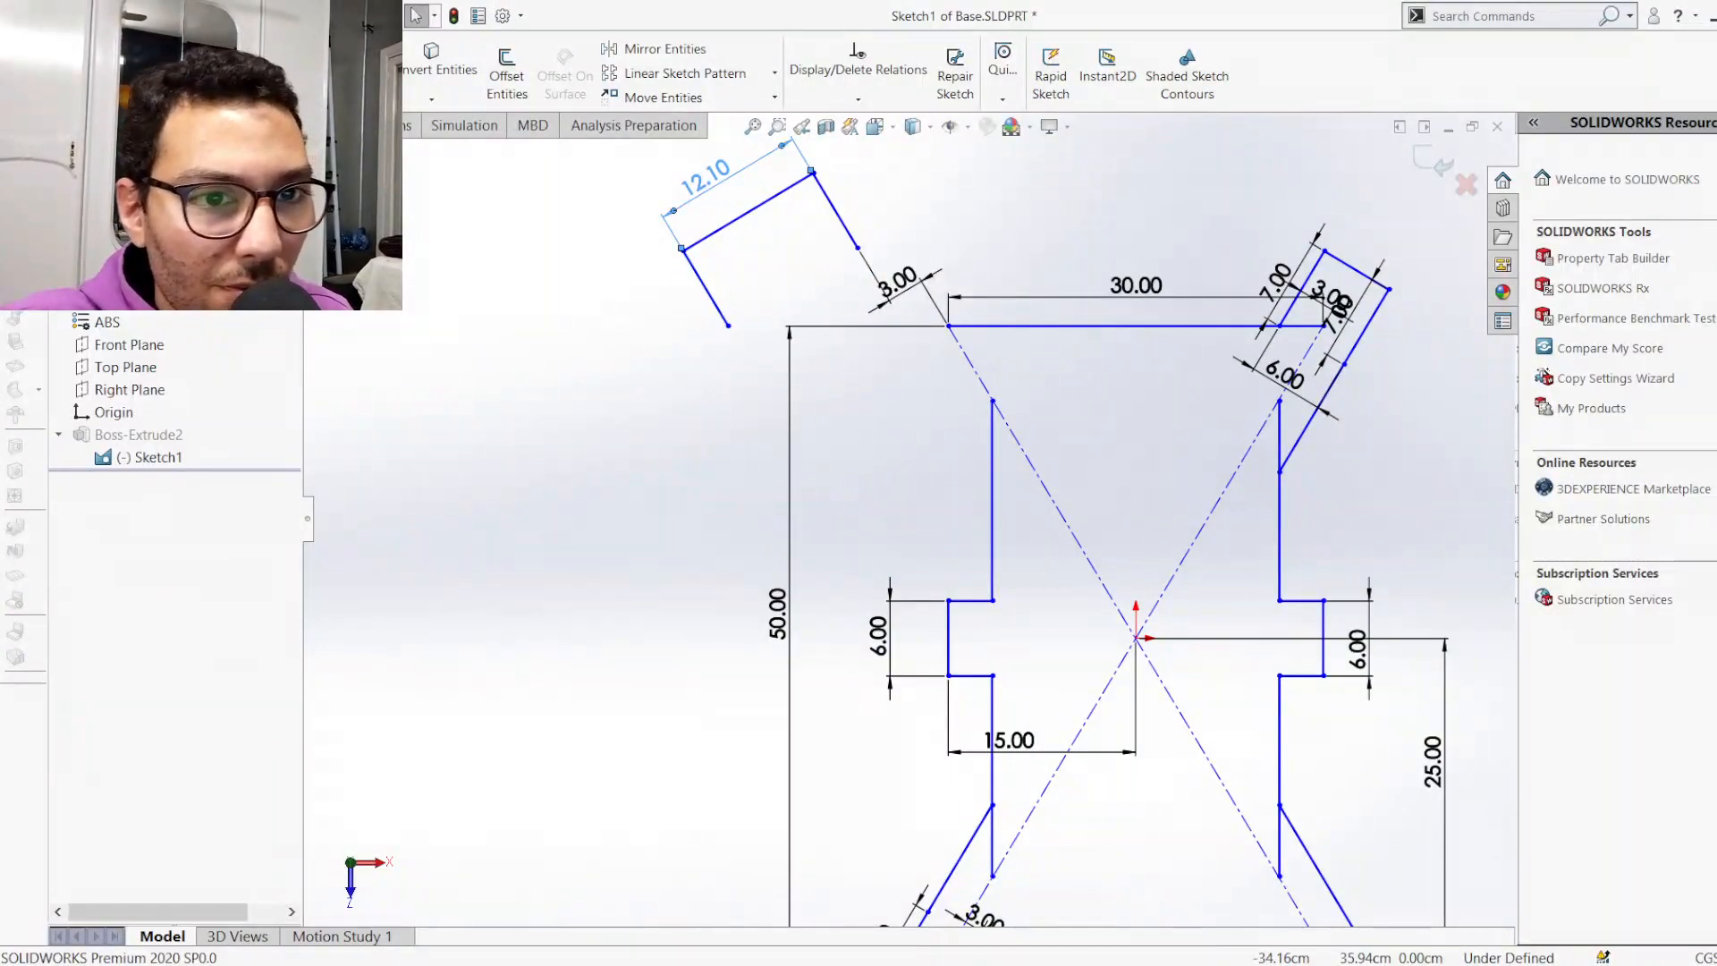
pyautogui.press('Delete')
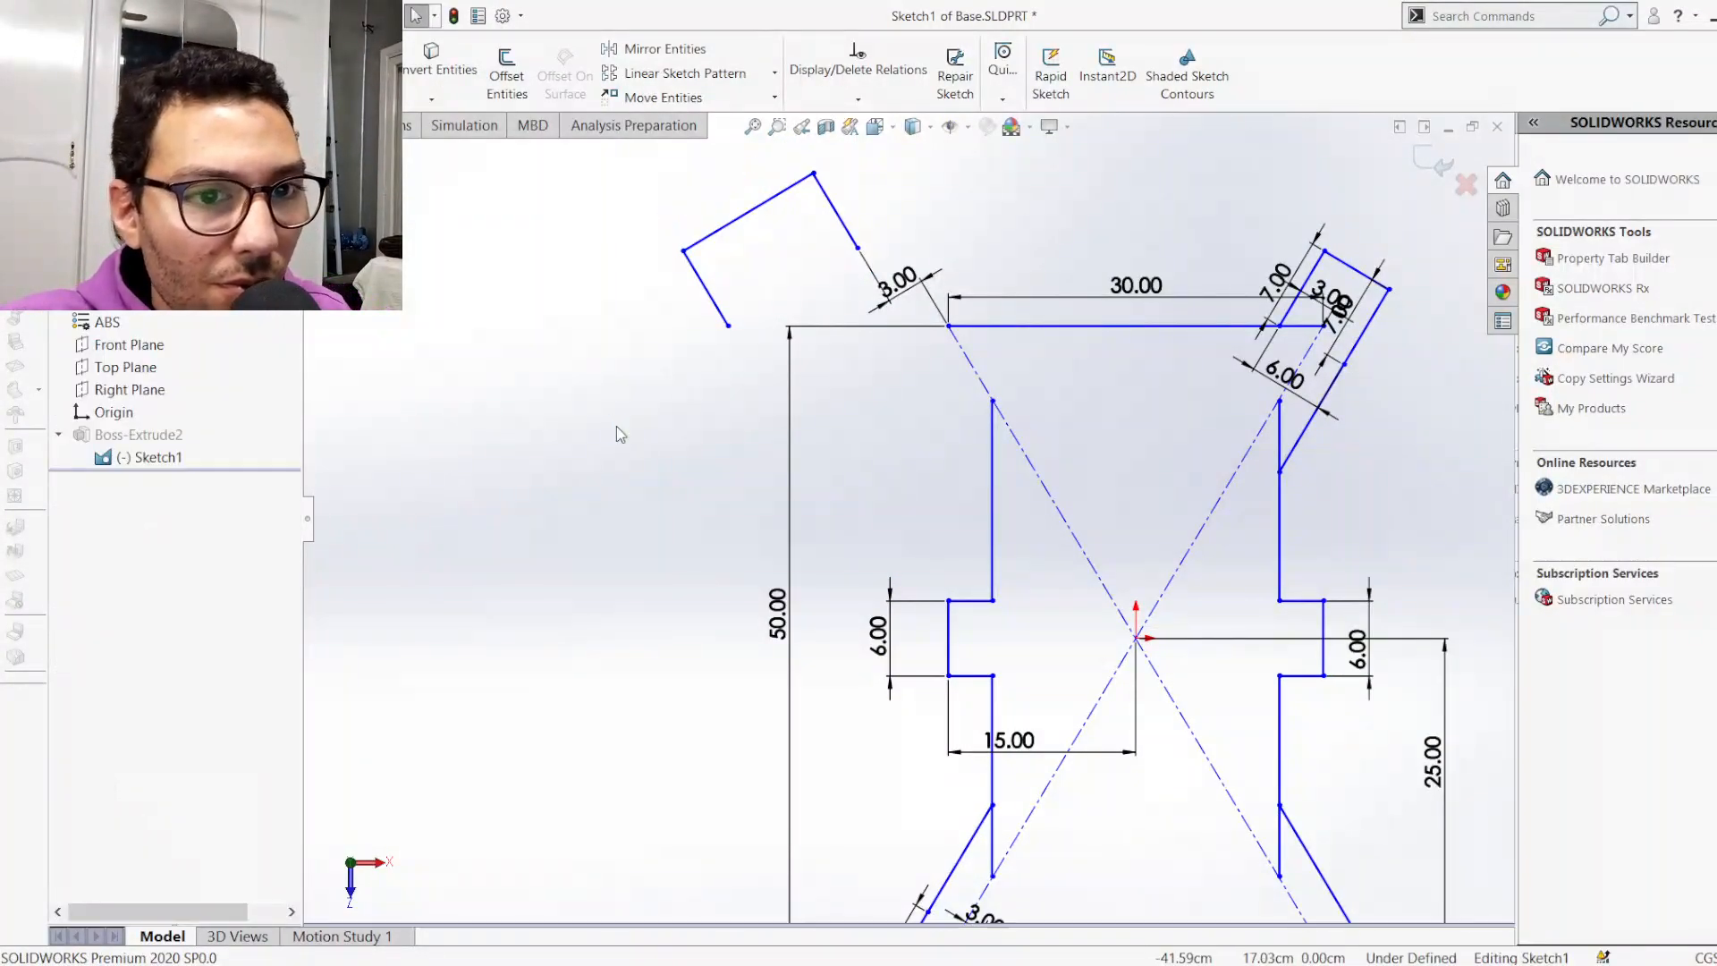
# Move the upper-left tab's right side line inward and shorten the tab, leaving it about 5.45 cm wide
pyautogui.moveTo(794, 265); pyautogui.dragTo(930, 236)
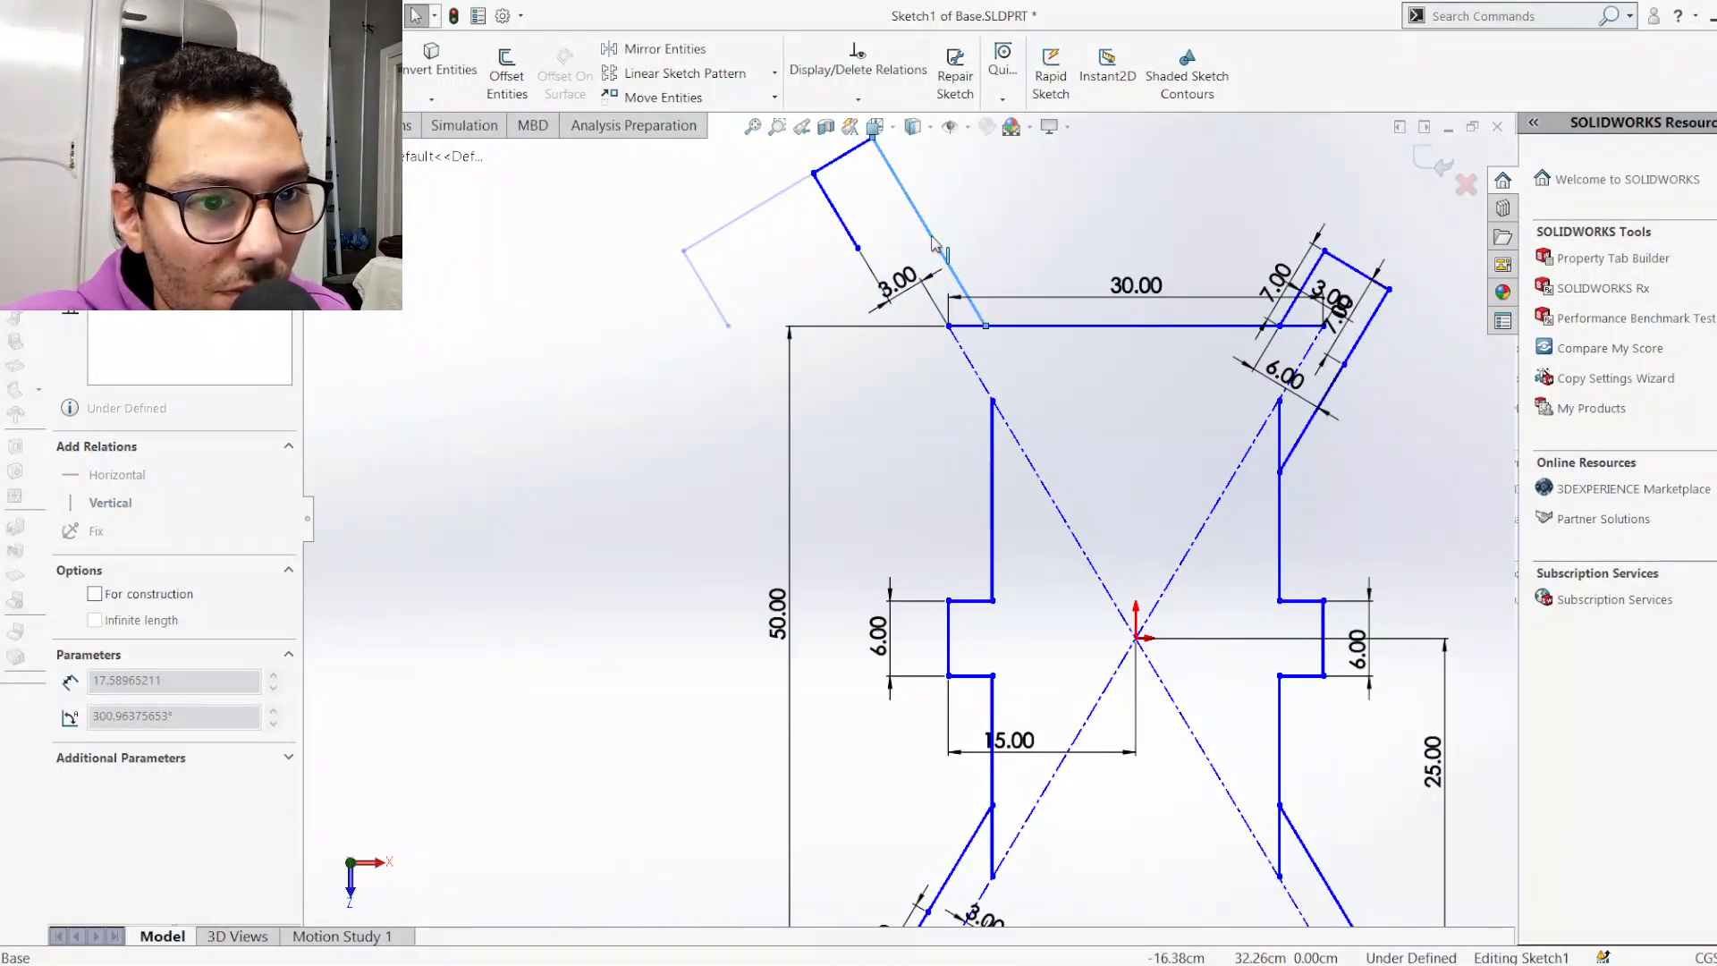
pyautogui.moveTo(931, 236); pyautogui.dragTo(930, 238)
pyautogui.click(804, 255)
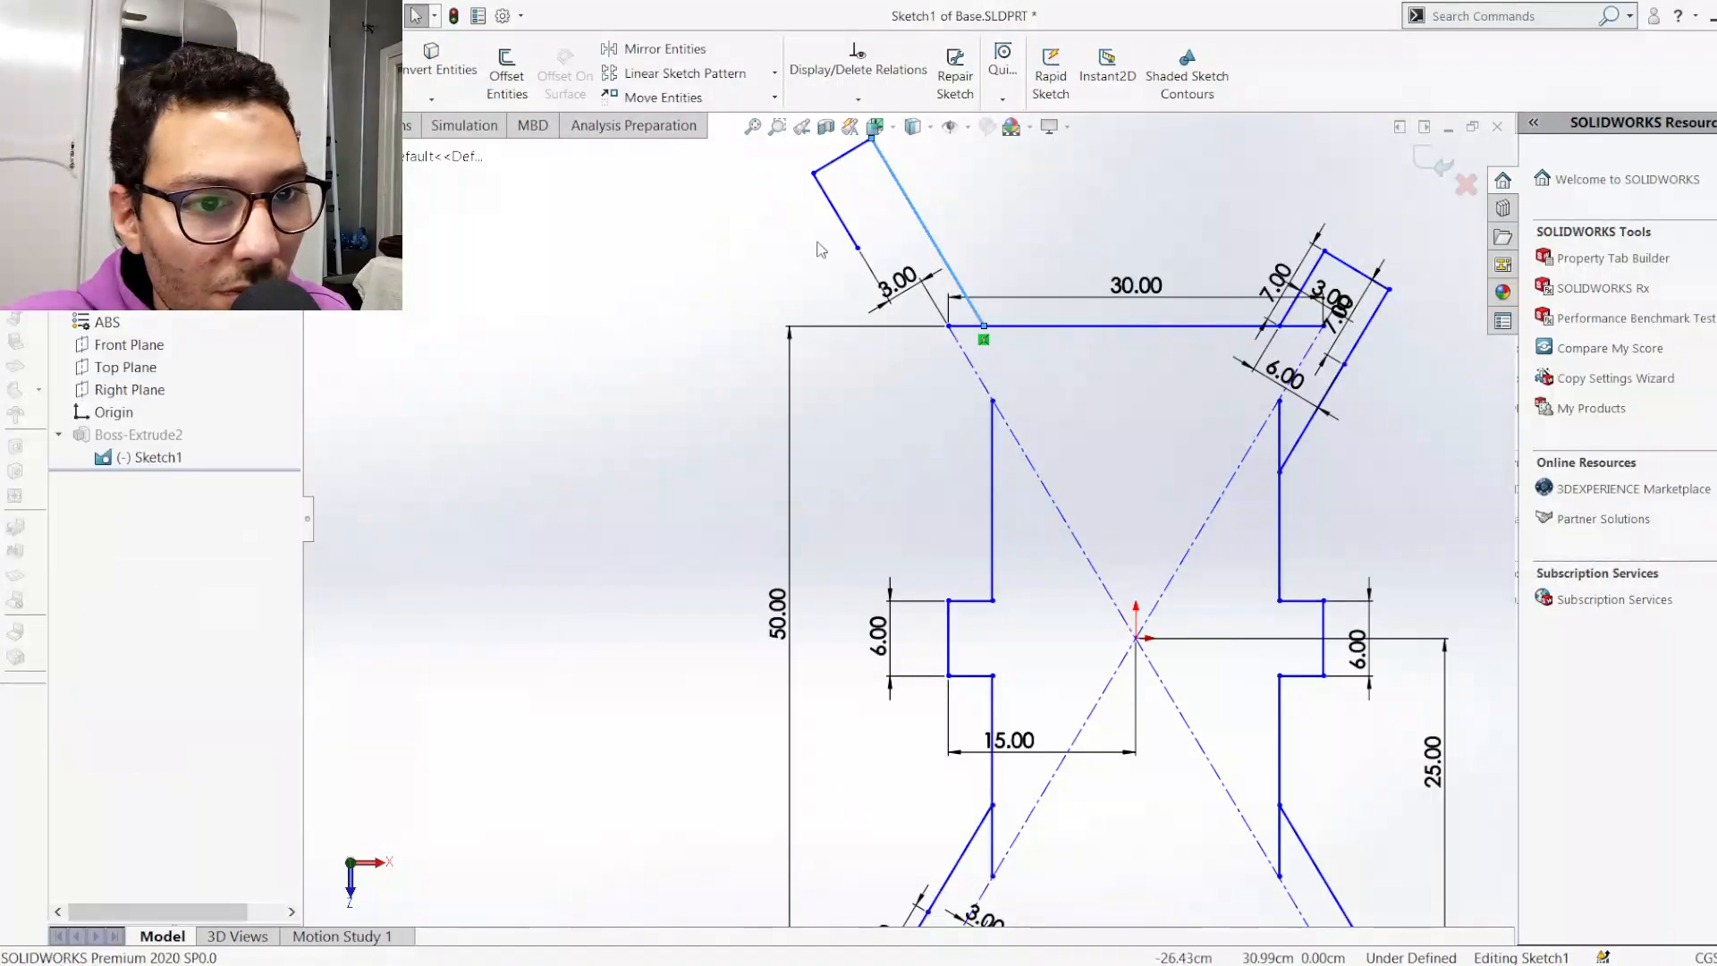
pyautogui.moveTo(839, 260)
pyautogui.mouseDown()
pyautogui.moveTo(881, 300)
pyautogui.moveTo(842, 208)
pyautogui.mouseUp()
# Try to extend the upper-left tab's left side line toward the outline by moving its lower endpoint
pyautogui.moveTo(885, 304); pyautogui.dragTo(902, 336)
pyautogui.click(733, 438)
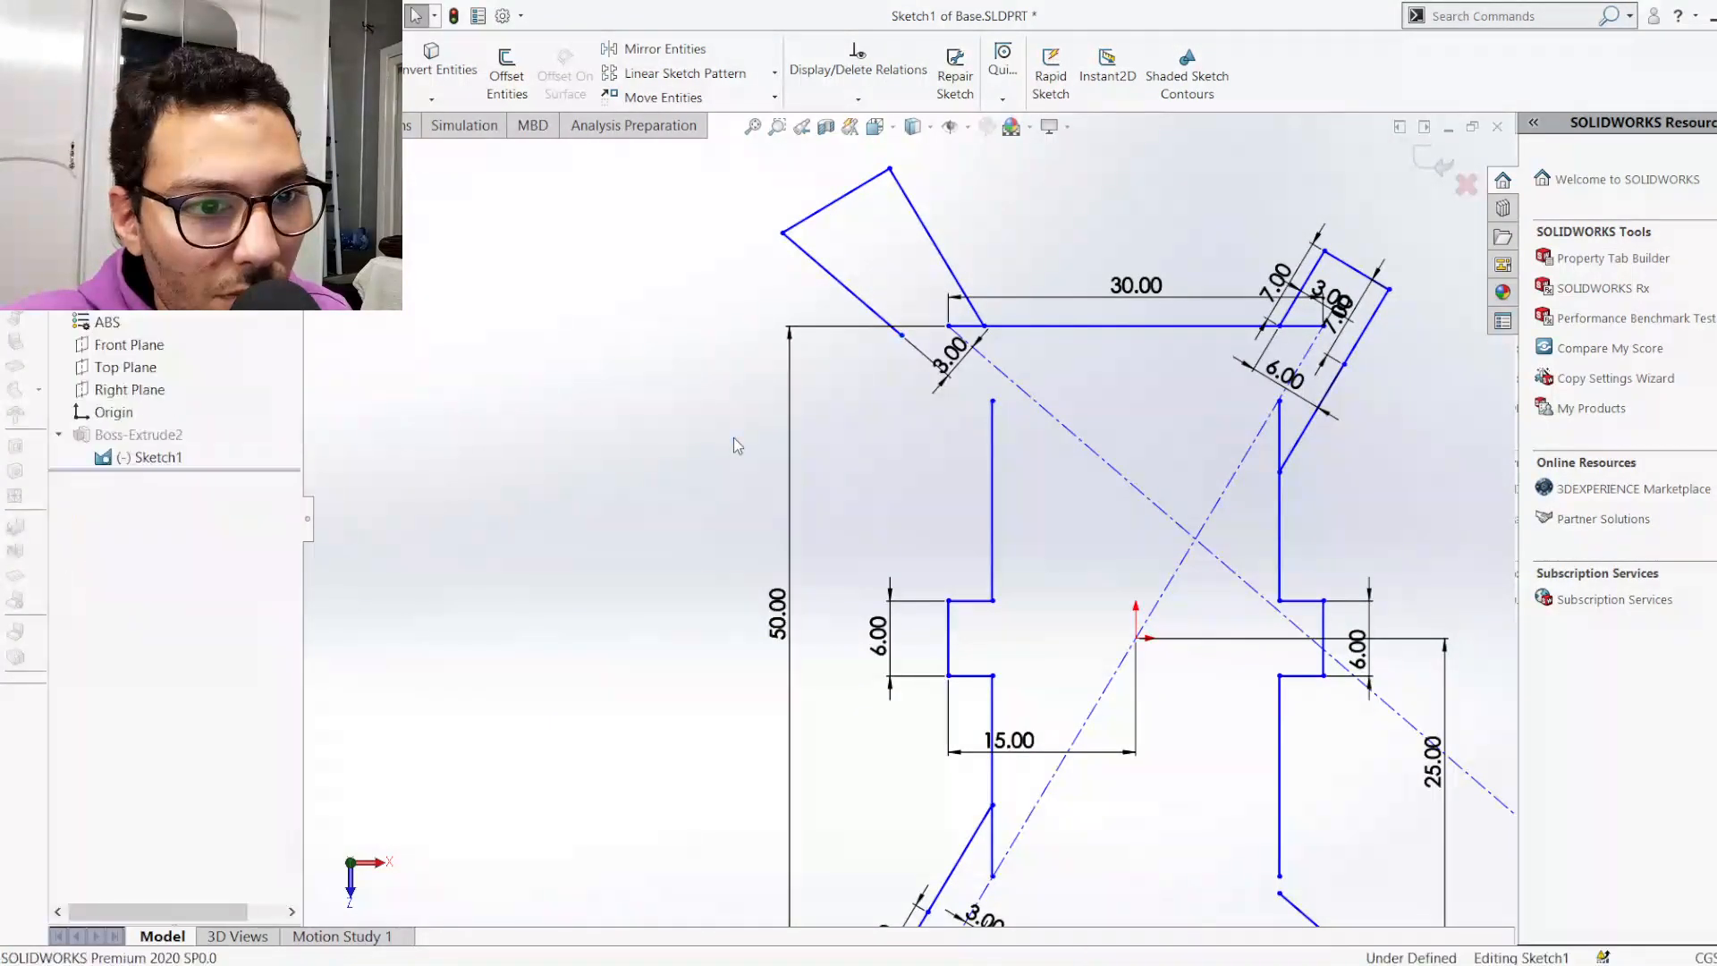
pyautogui.hotkey('ctrl', 'z')
pyautogui.click(857, 248)
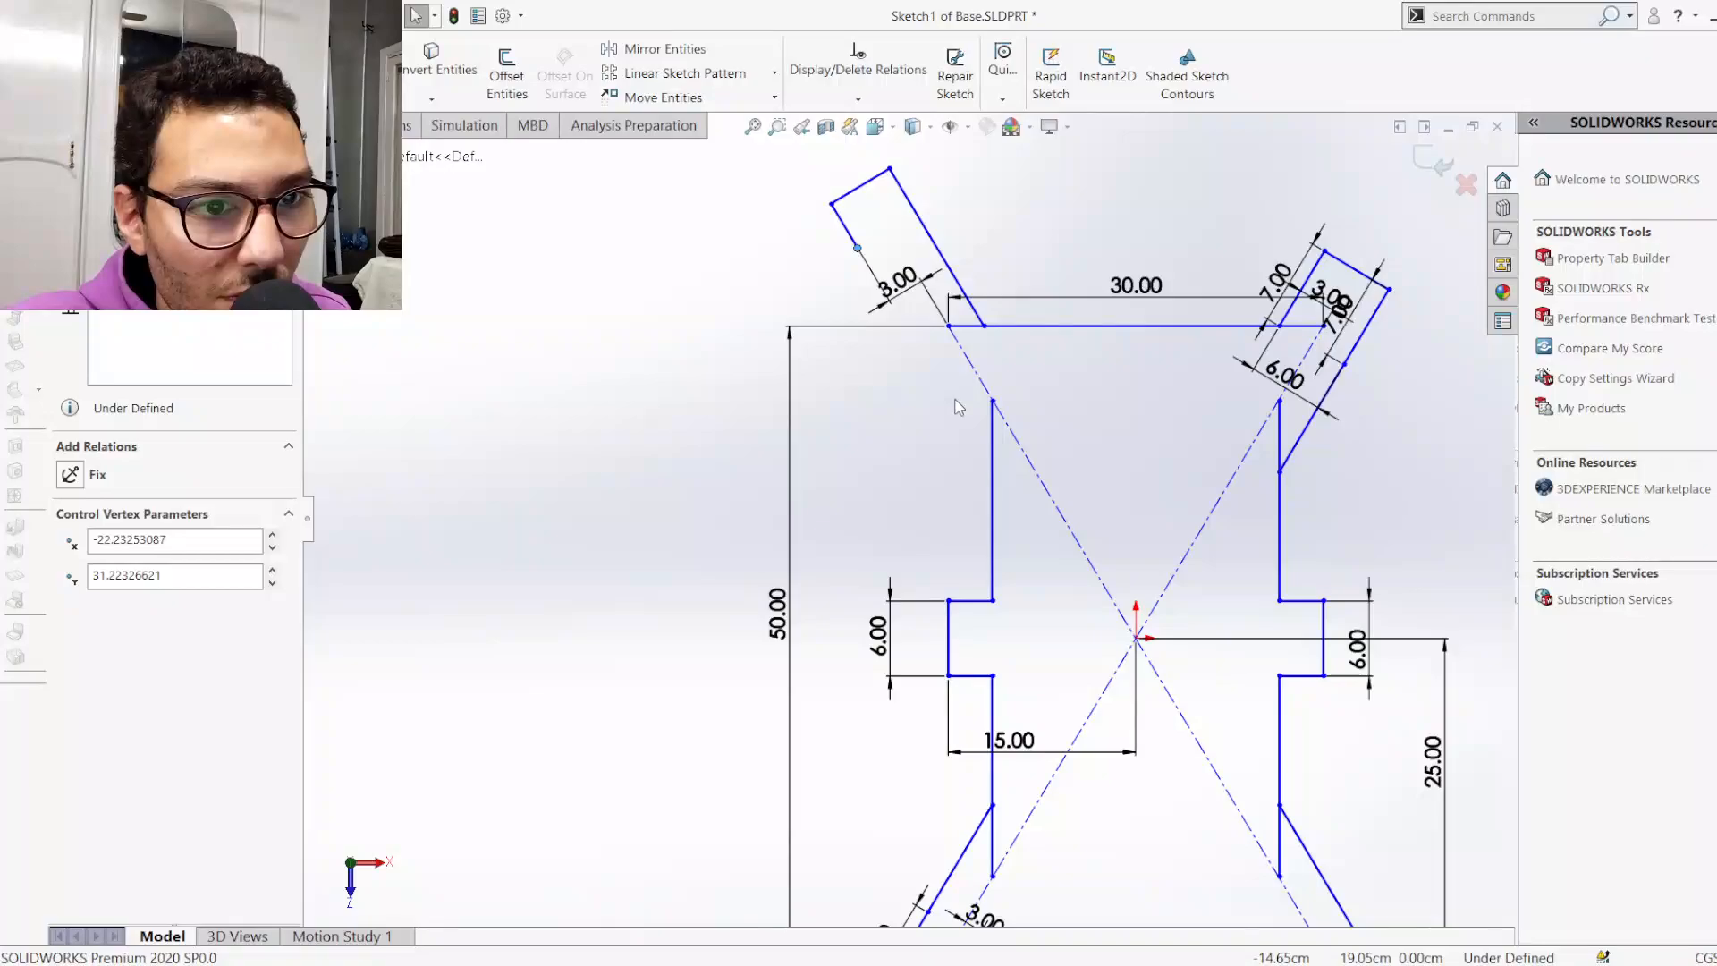
pyautogui.click(902, 504)
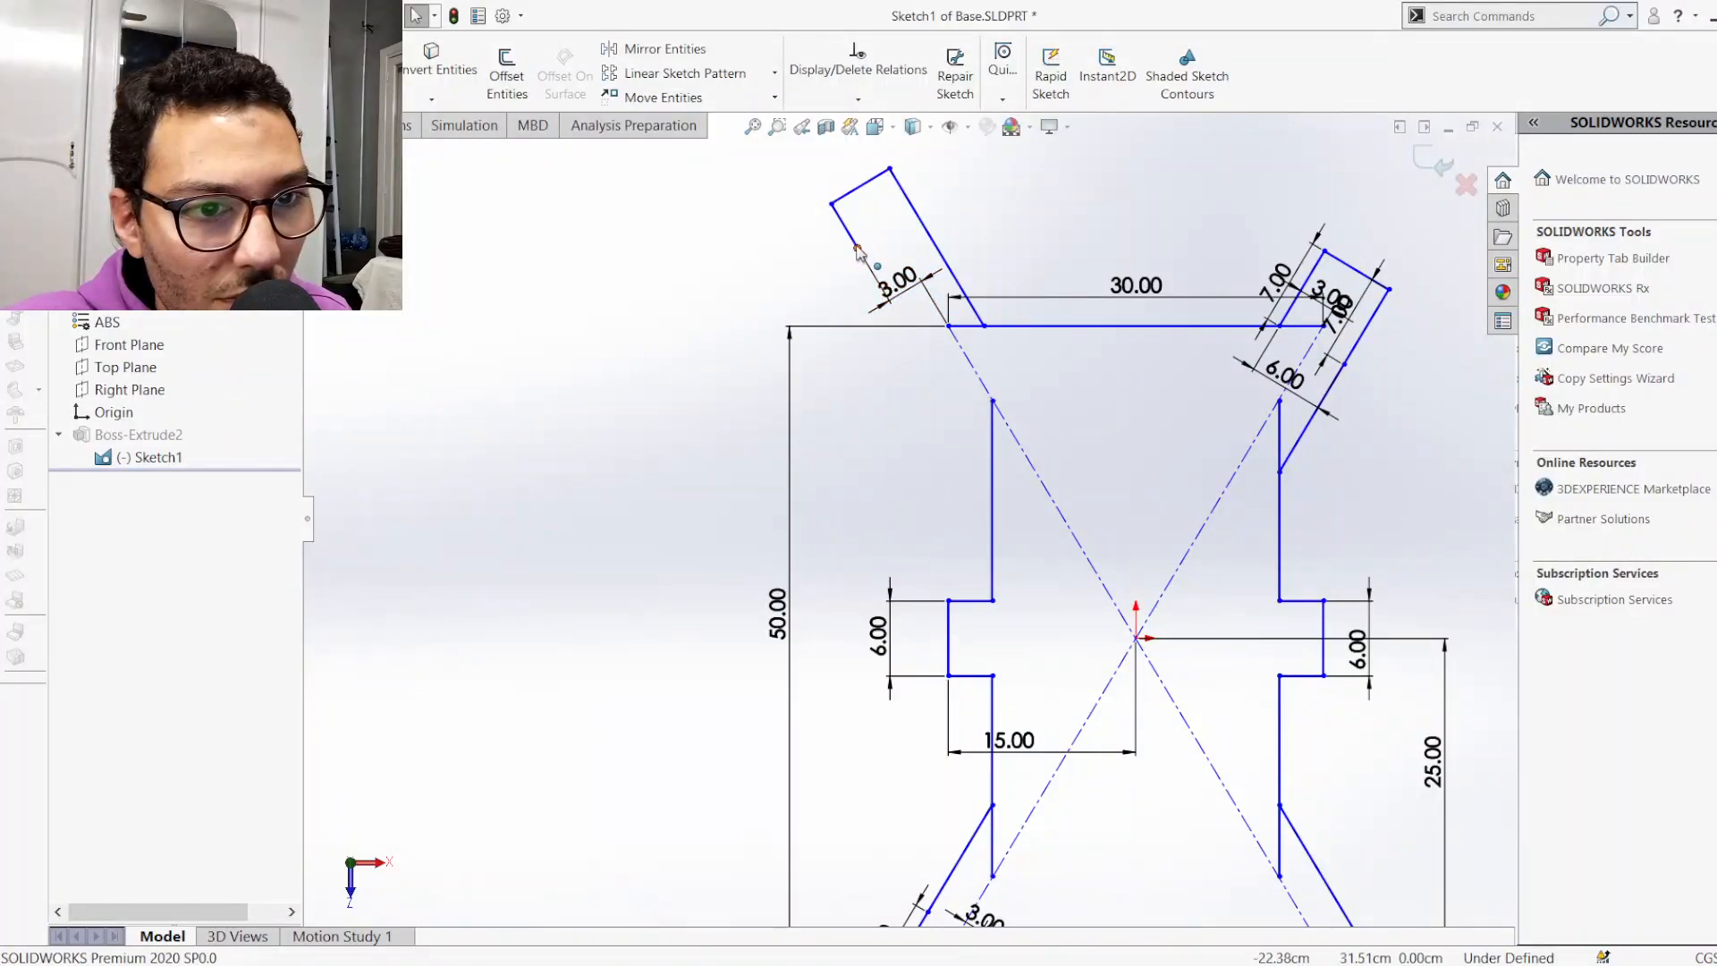
pyautogui.moveTo(861, 255)
pyautogui.mouseDown()
pyautogui.moveTo(930, 379)
pyautogui.moveTo(980, 378)
pyautogui.moveTo(966, 428)
pyautogui.moveTo(993, 458)
pyautogui.moveTo(962, 445)
pyautogui.mouseUp()
pyautogui.hotkey('ctrl', 'z')
pyautogui.hotkey('ctrl', 'z')
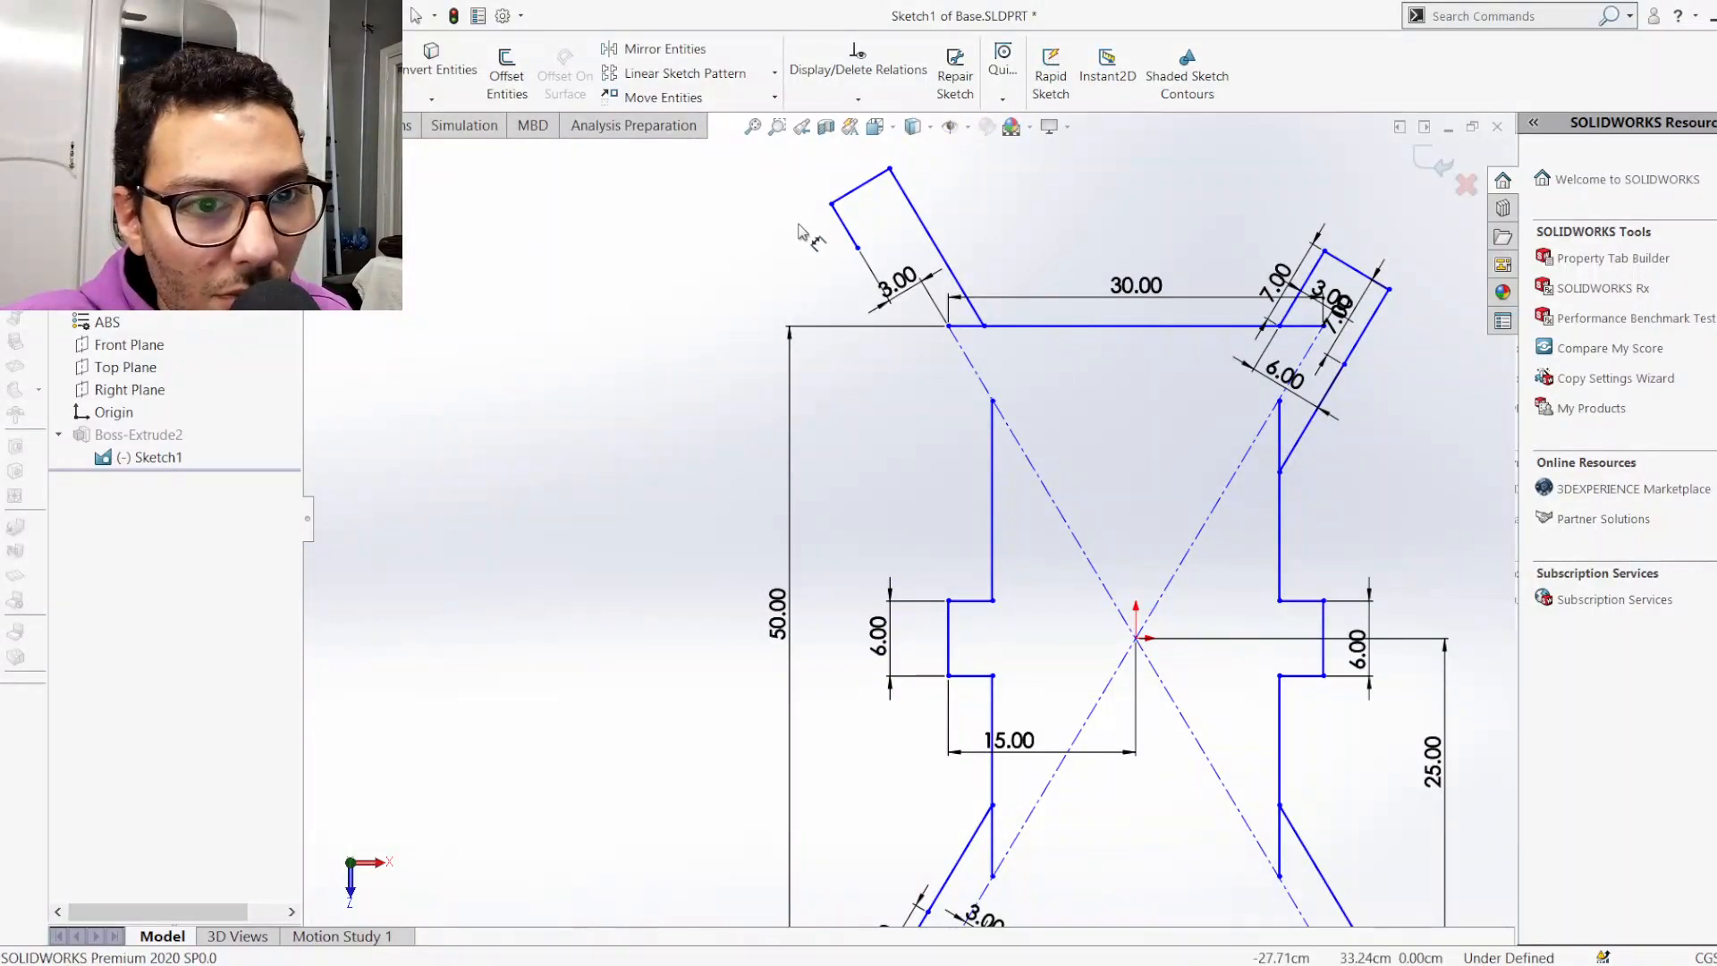
# Dimension the length of the upper-left tab's outer end line and undo its change to 6 cm
pyautogui.click(840, 190)
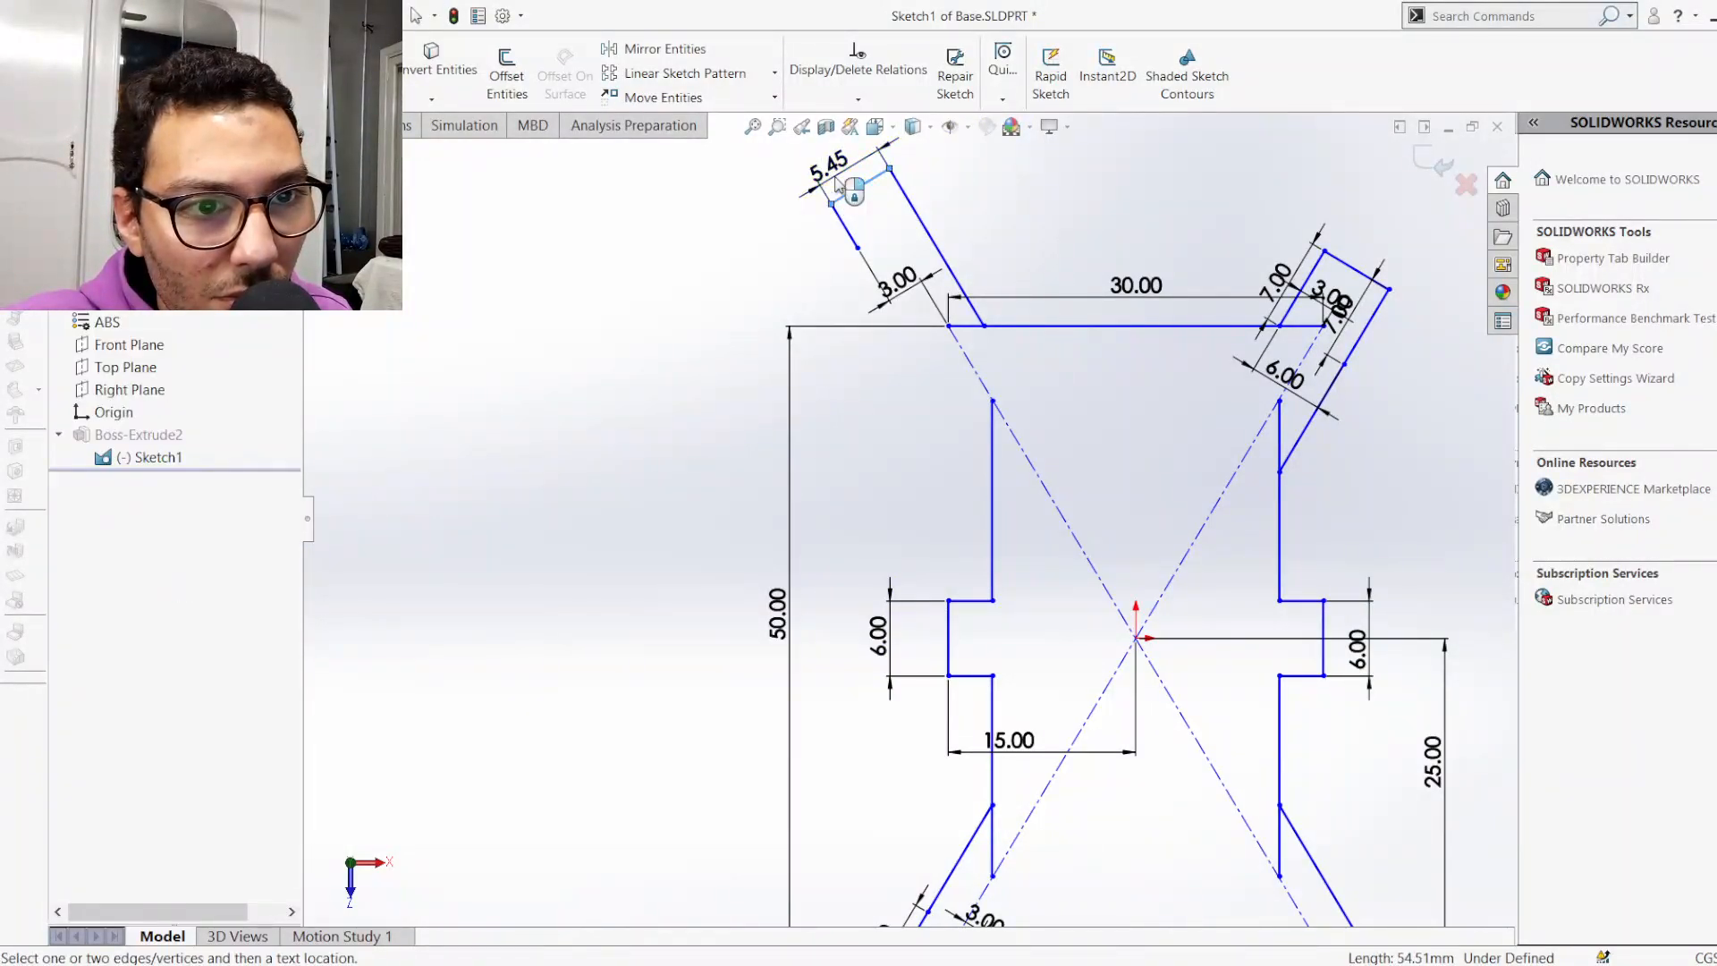
pyautogui.click(836, 183)
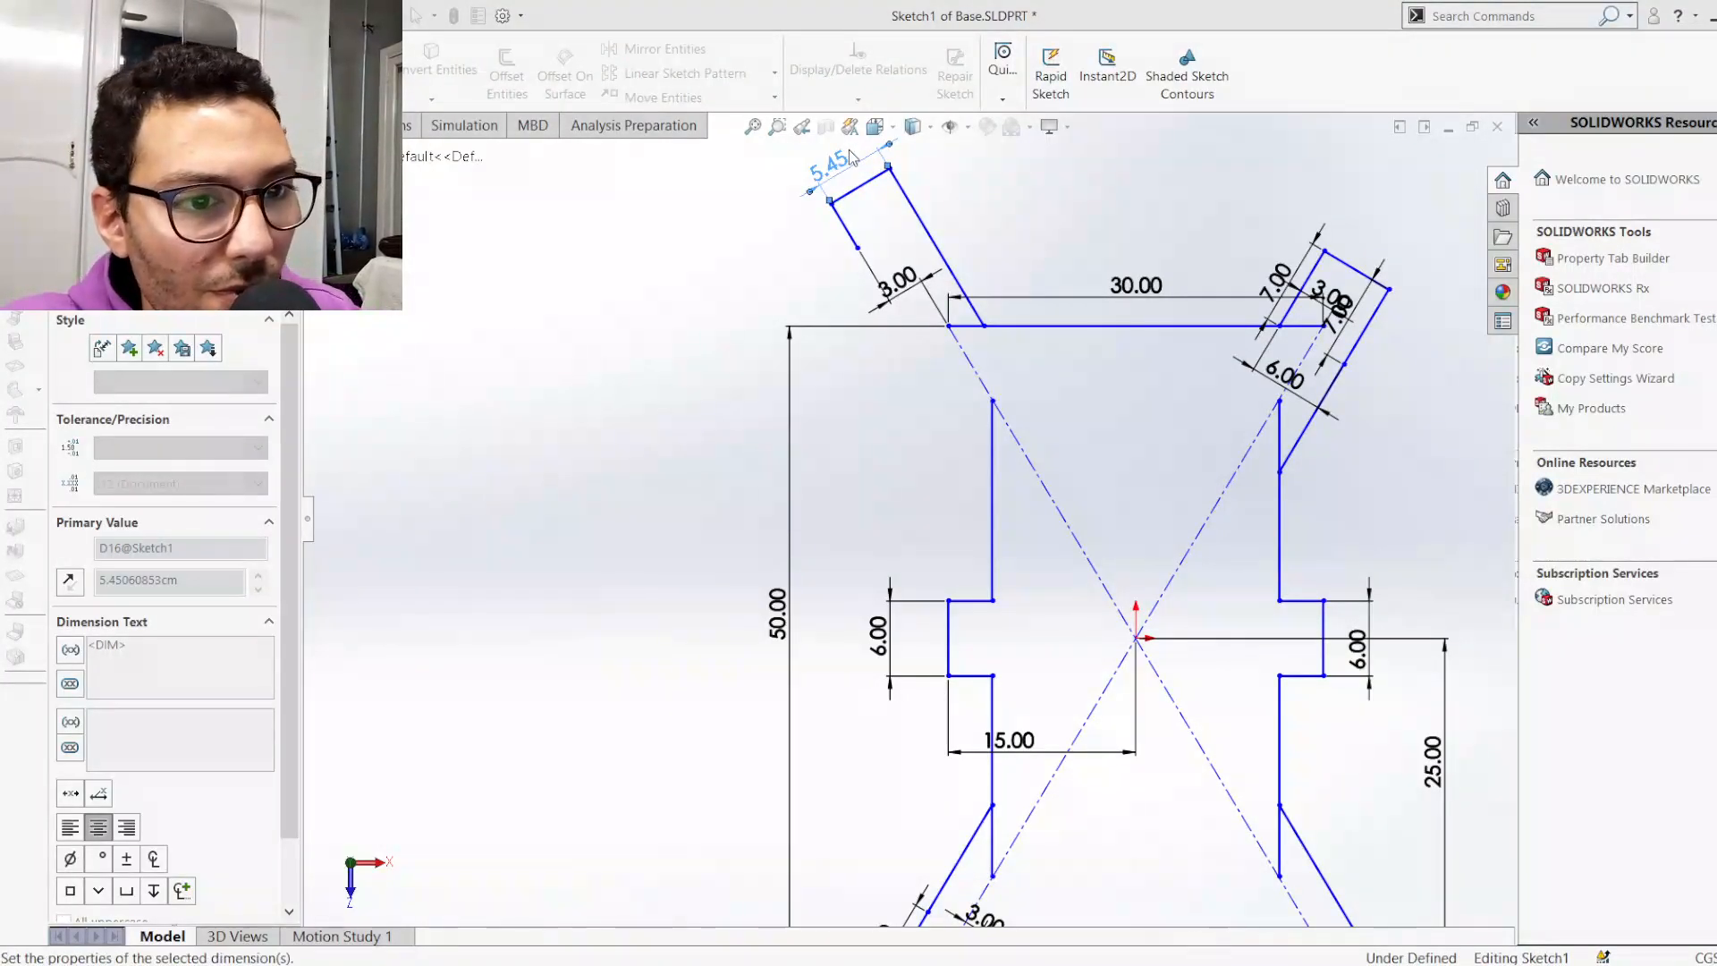
pyautogui.write('6')
pyautogui.press('Return')
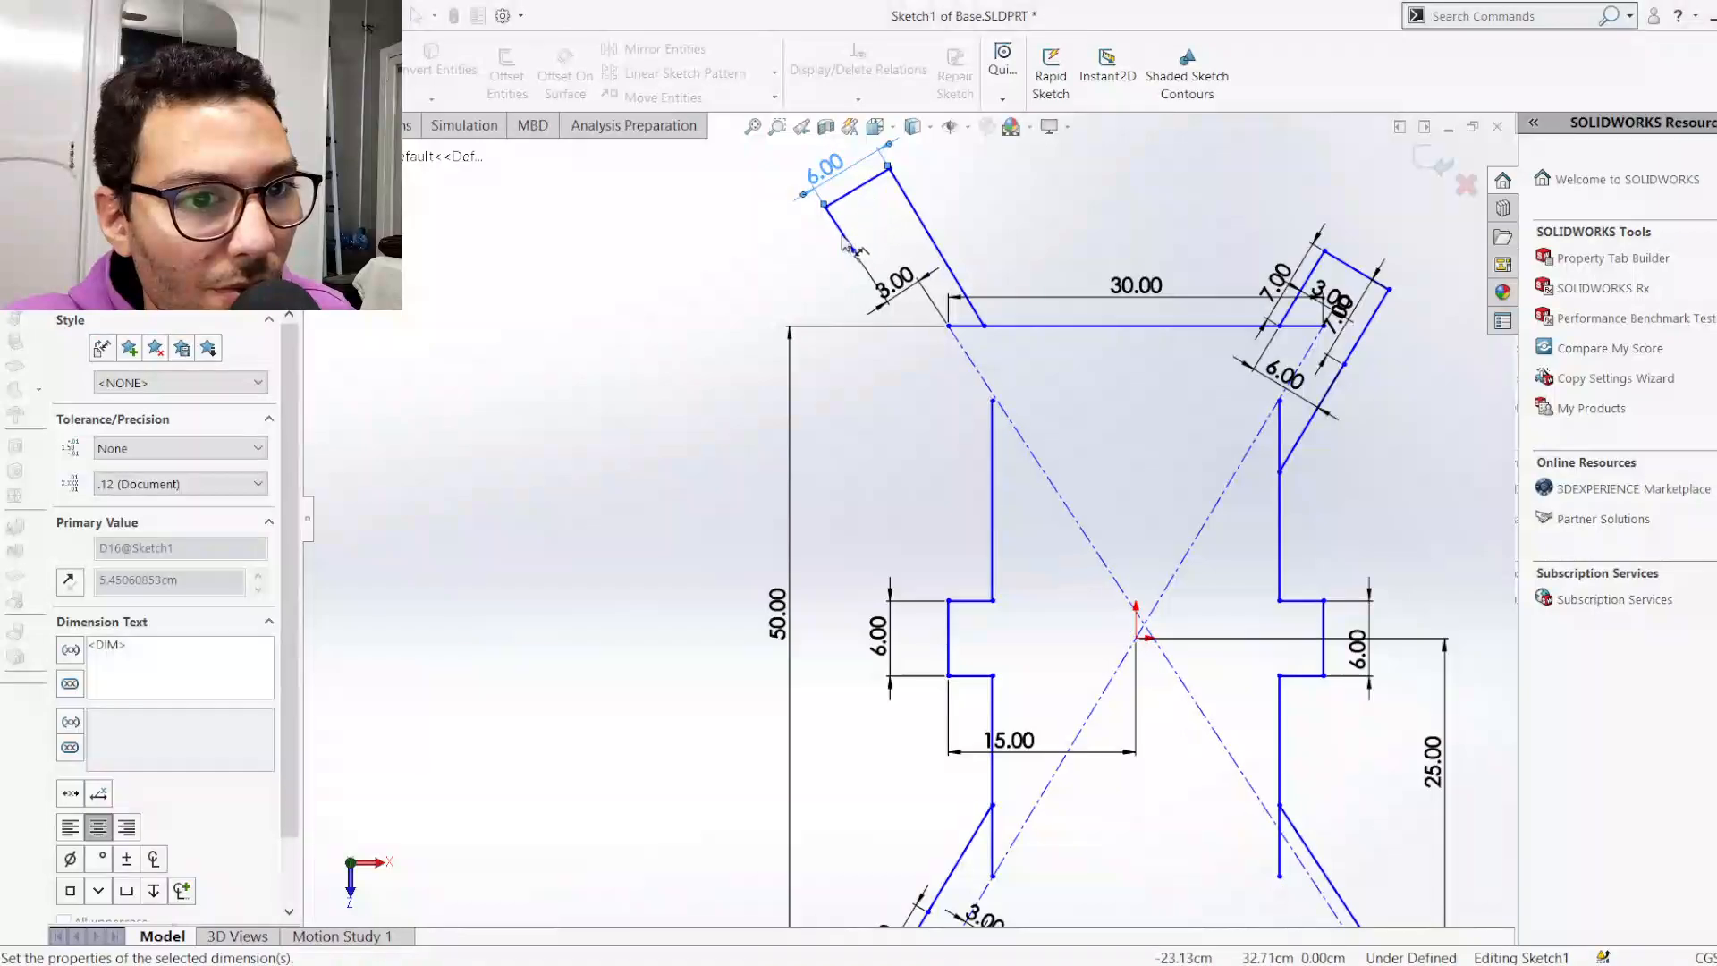
pyautogui.press('Escape')
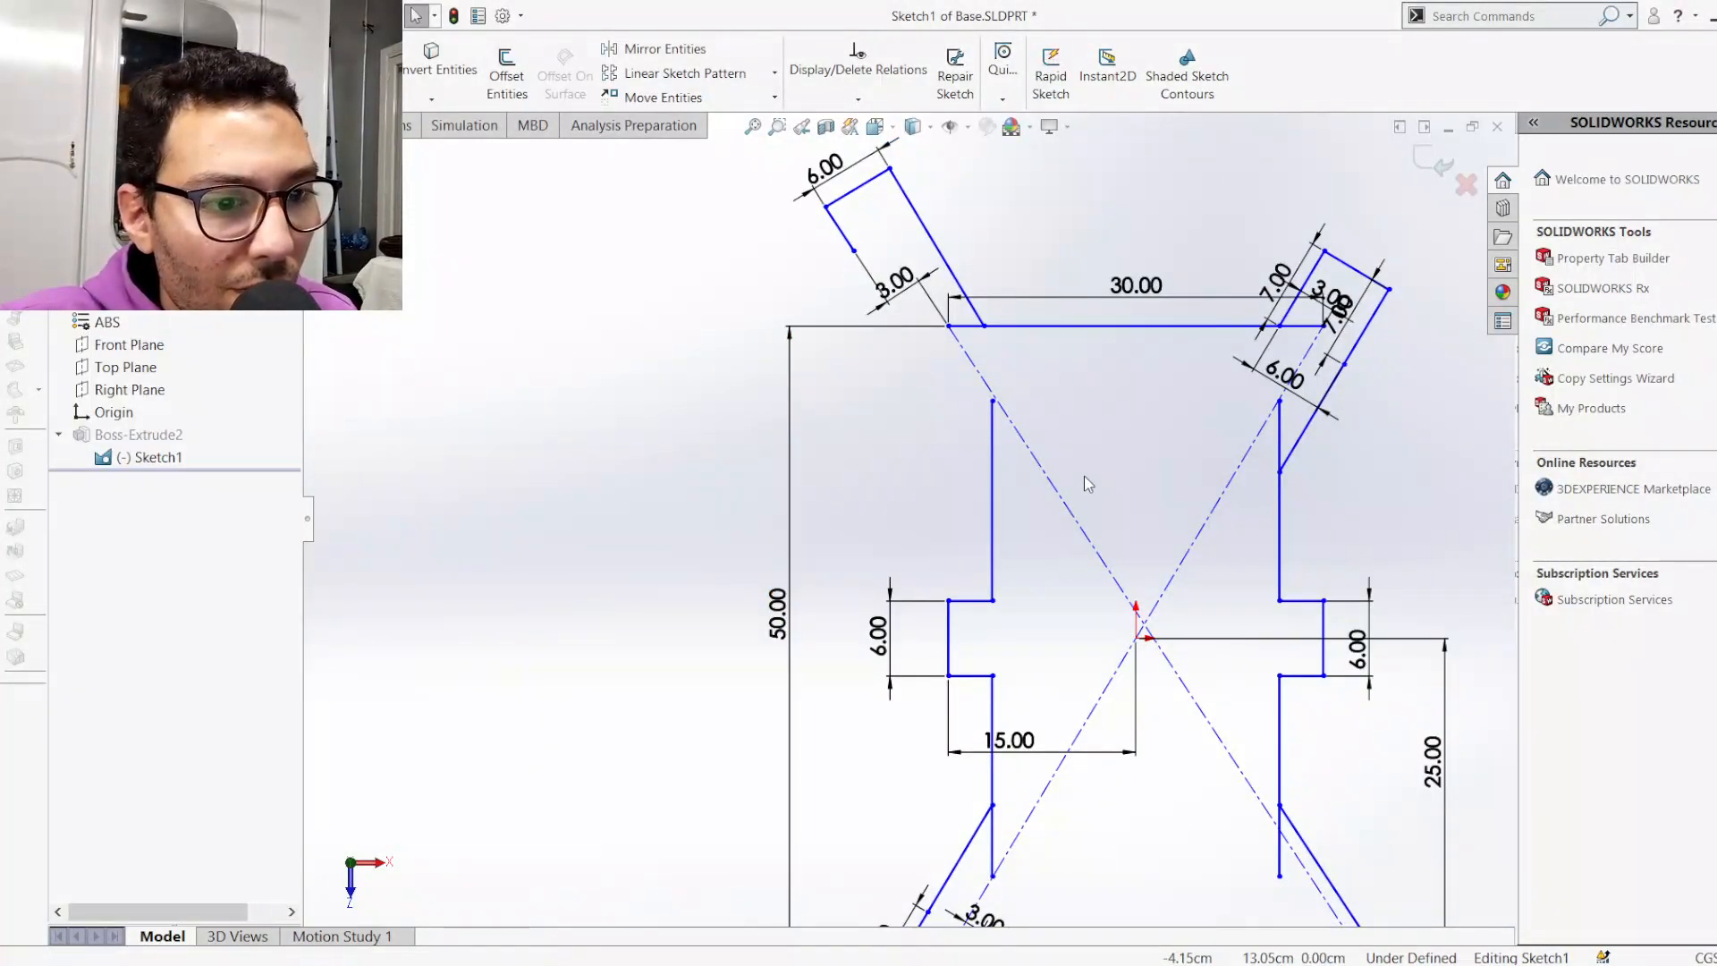
pyautogui.press('f')
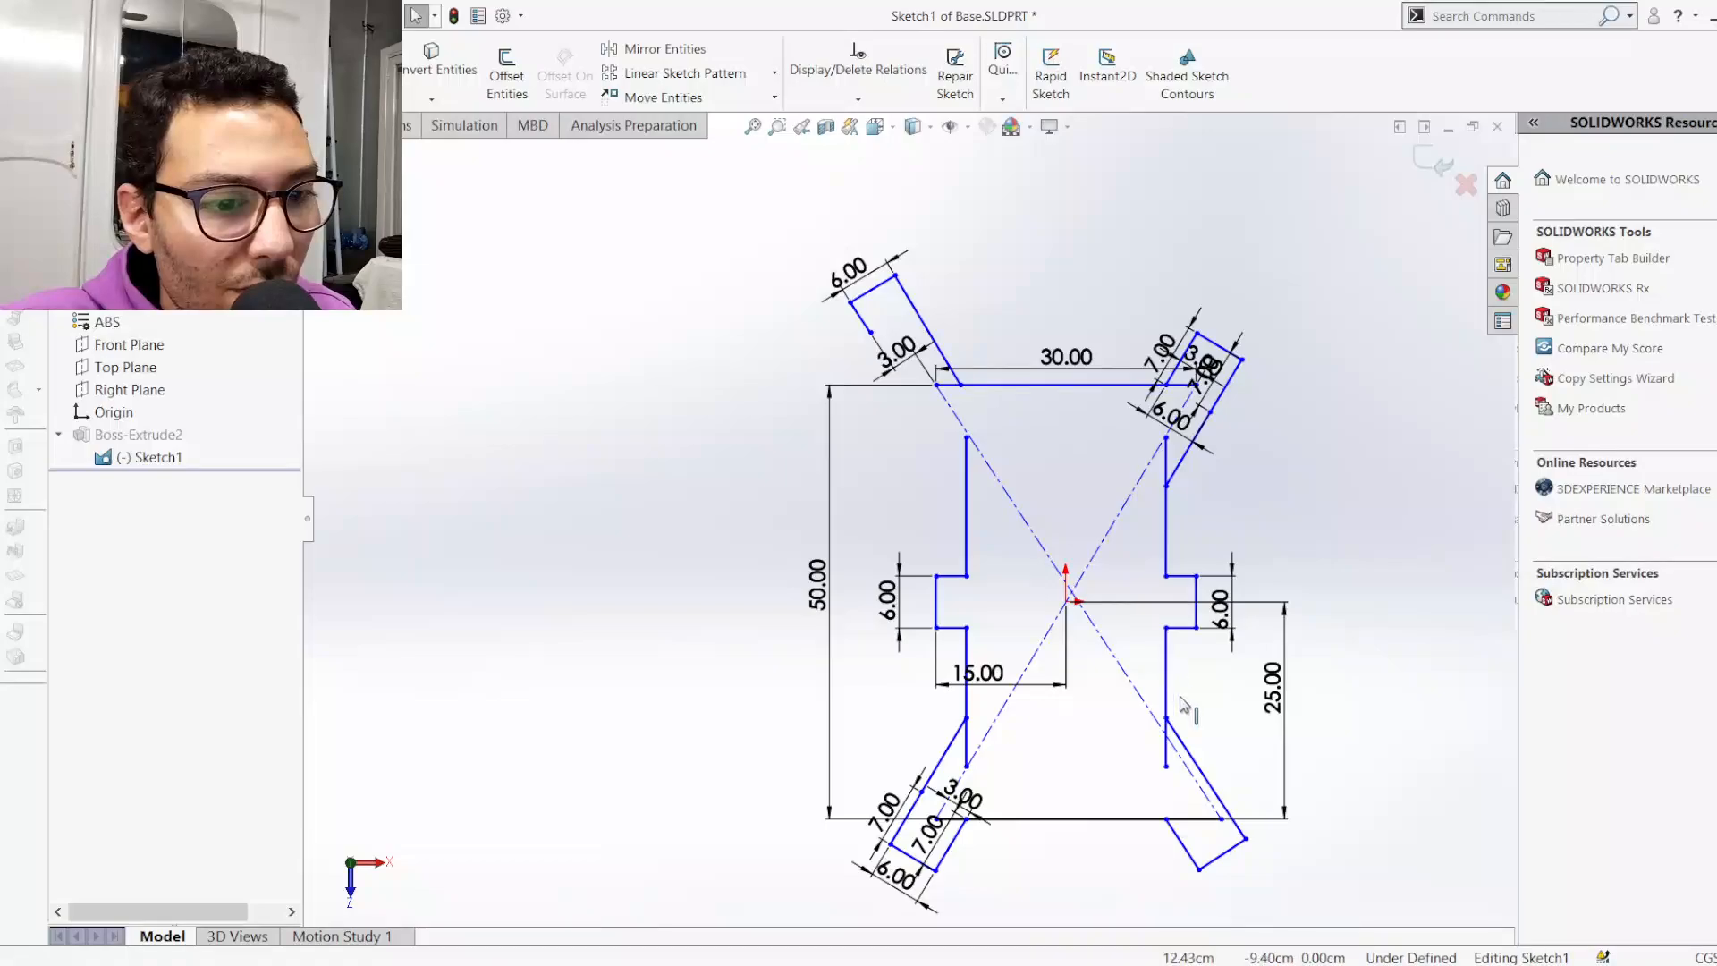
pyautogui.hotkey('ctrl', 'z')
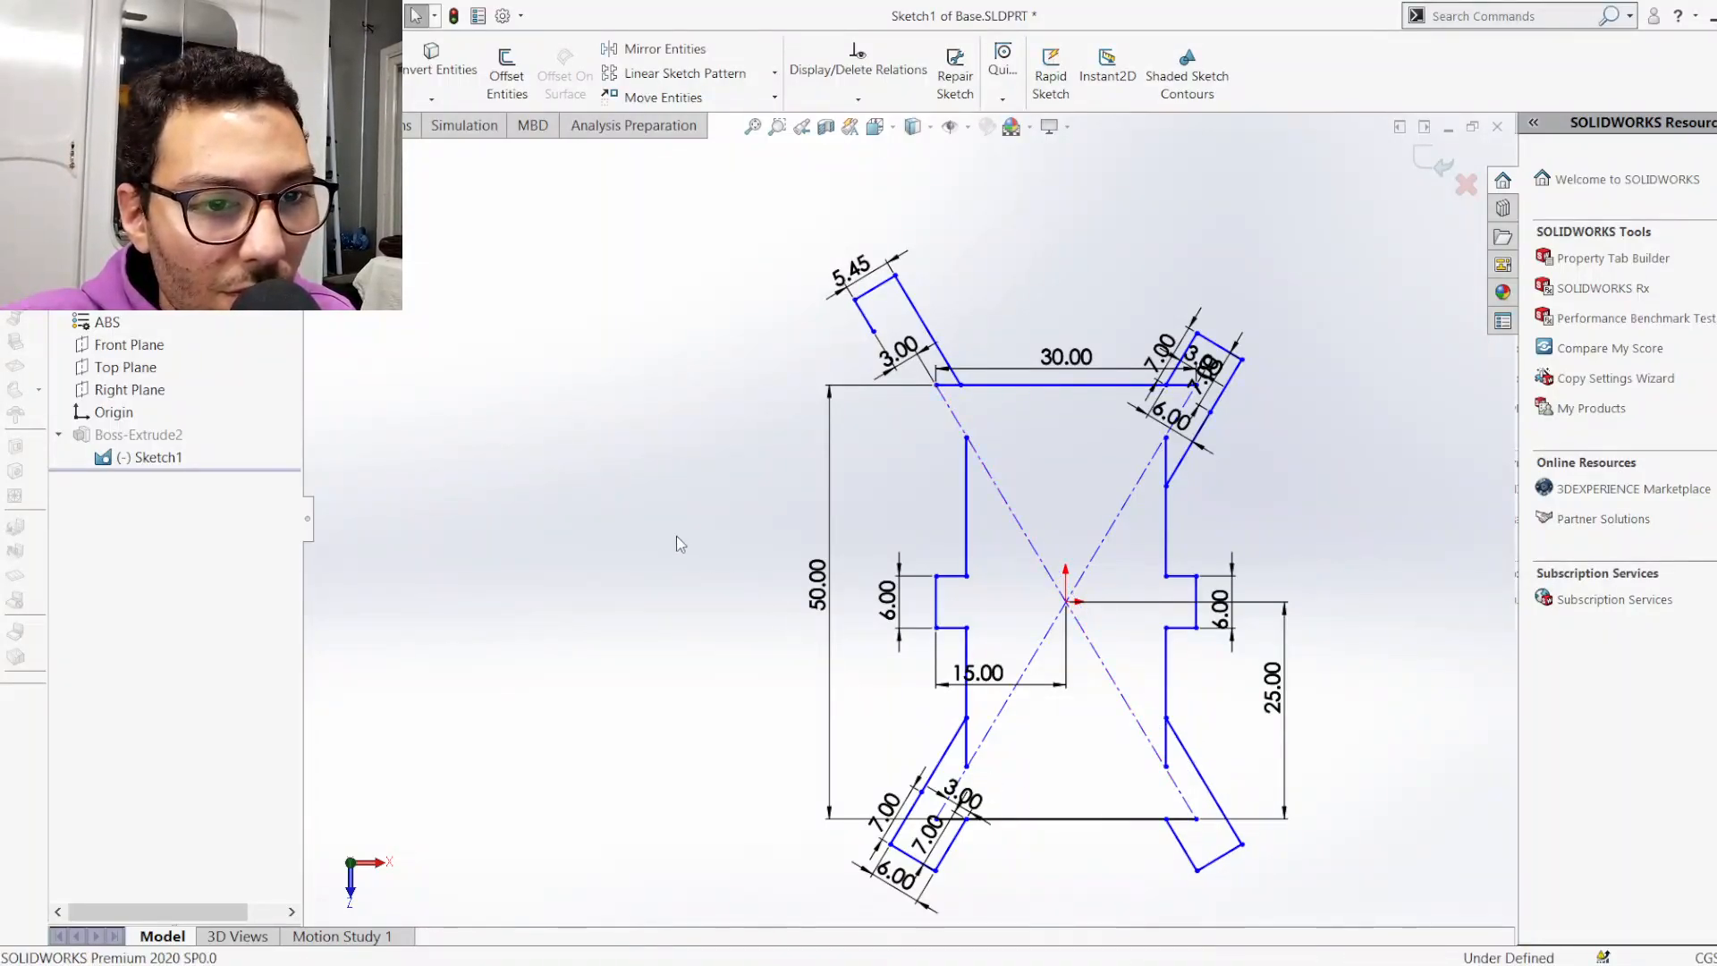
# Delete the 3 cm dimension between the upper-left tab's left side line and the diagonal
pyautogui.scroll(-2, 853, 326)
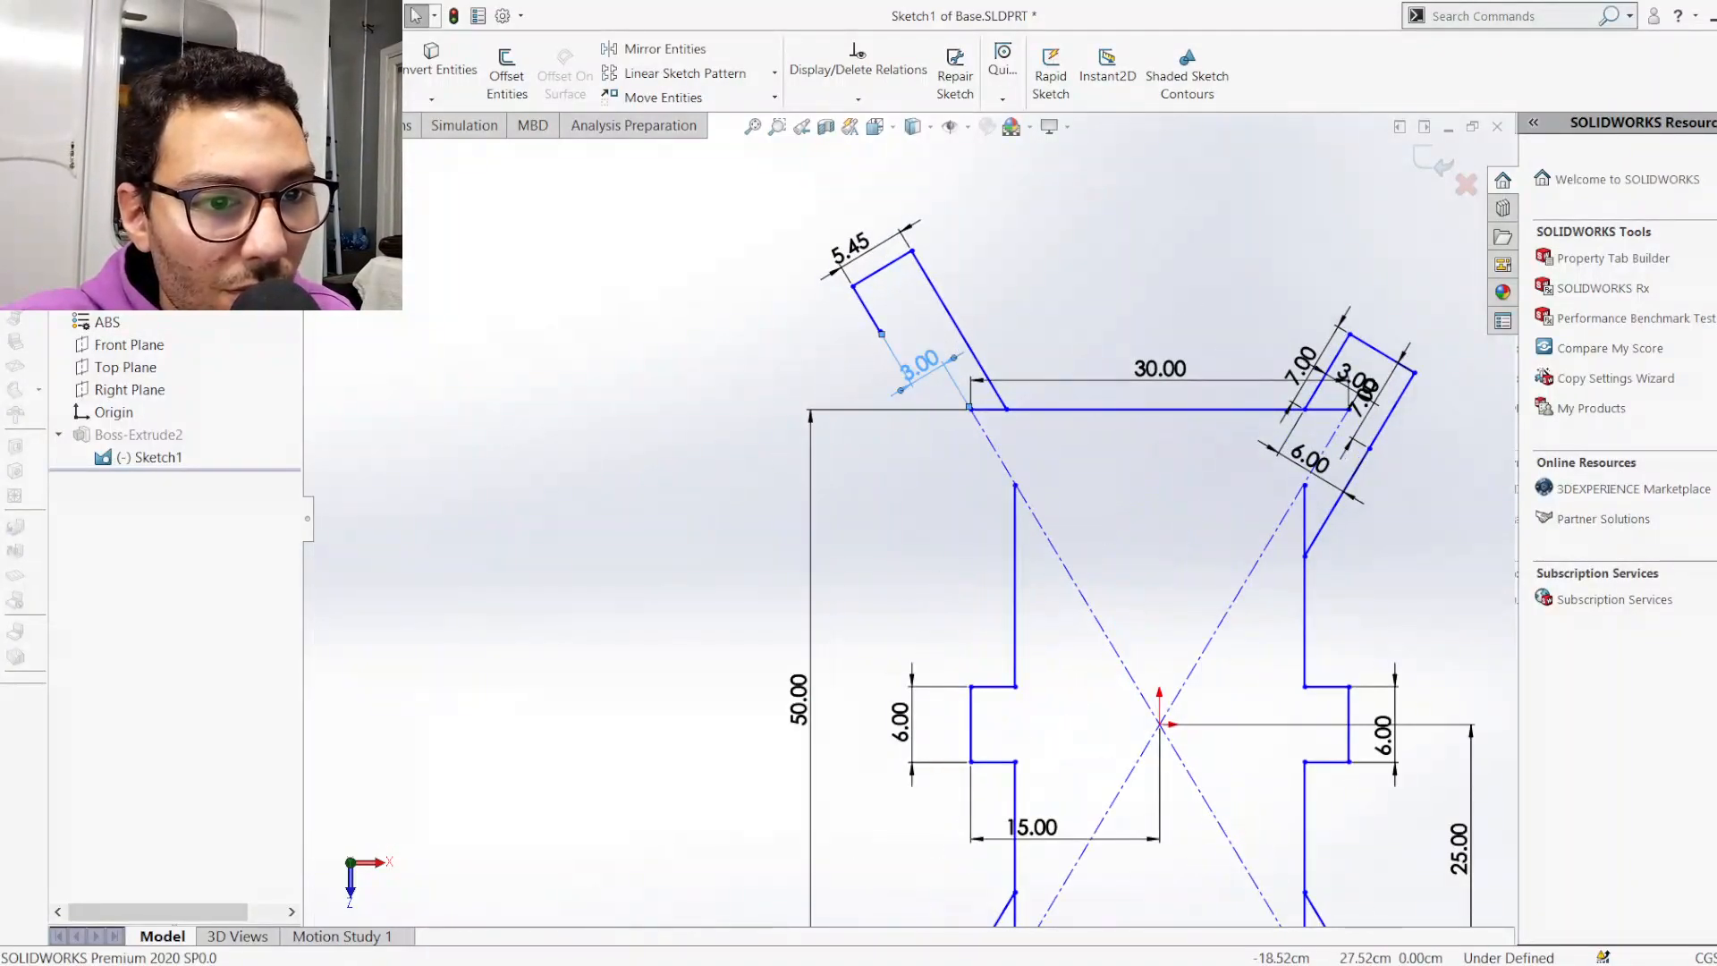
pyautogui.click(917, 363)
pyautogui.press('Delete')
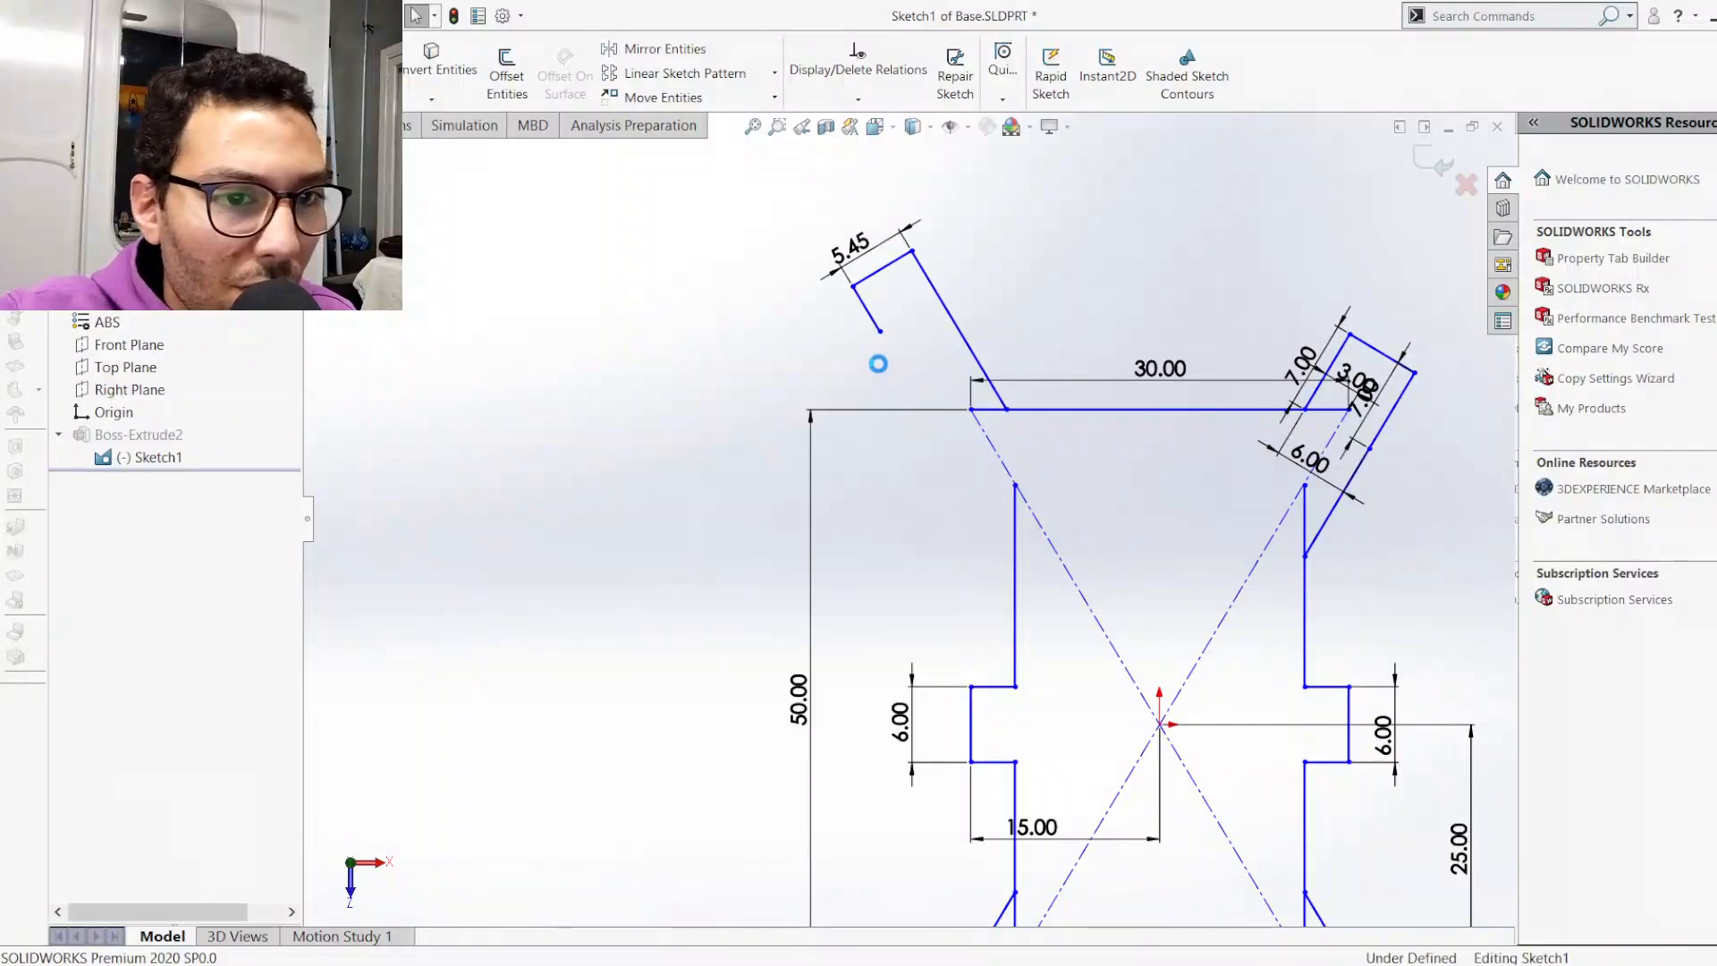
# Set the length of the upper-left tab's outer end line to 6 cm
pyautogui.click(852, 253)
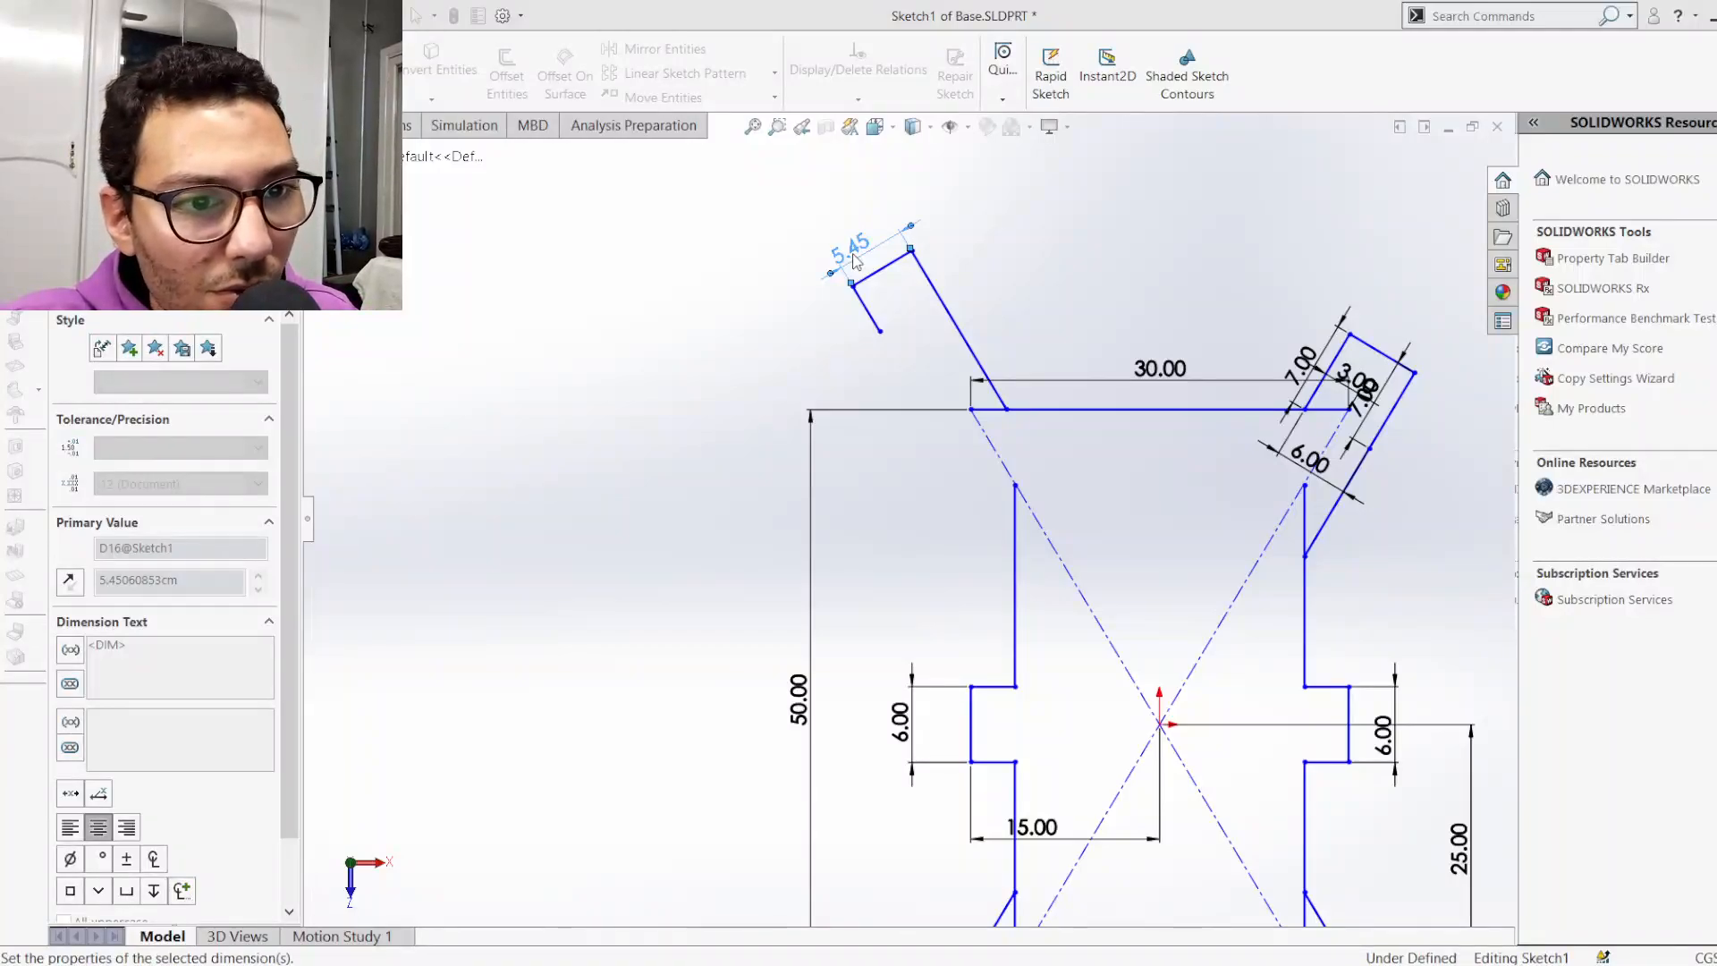
pyautogui.write('6')
pyautogui.press('Return')
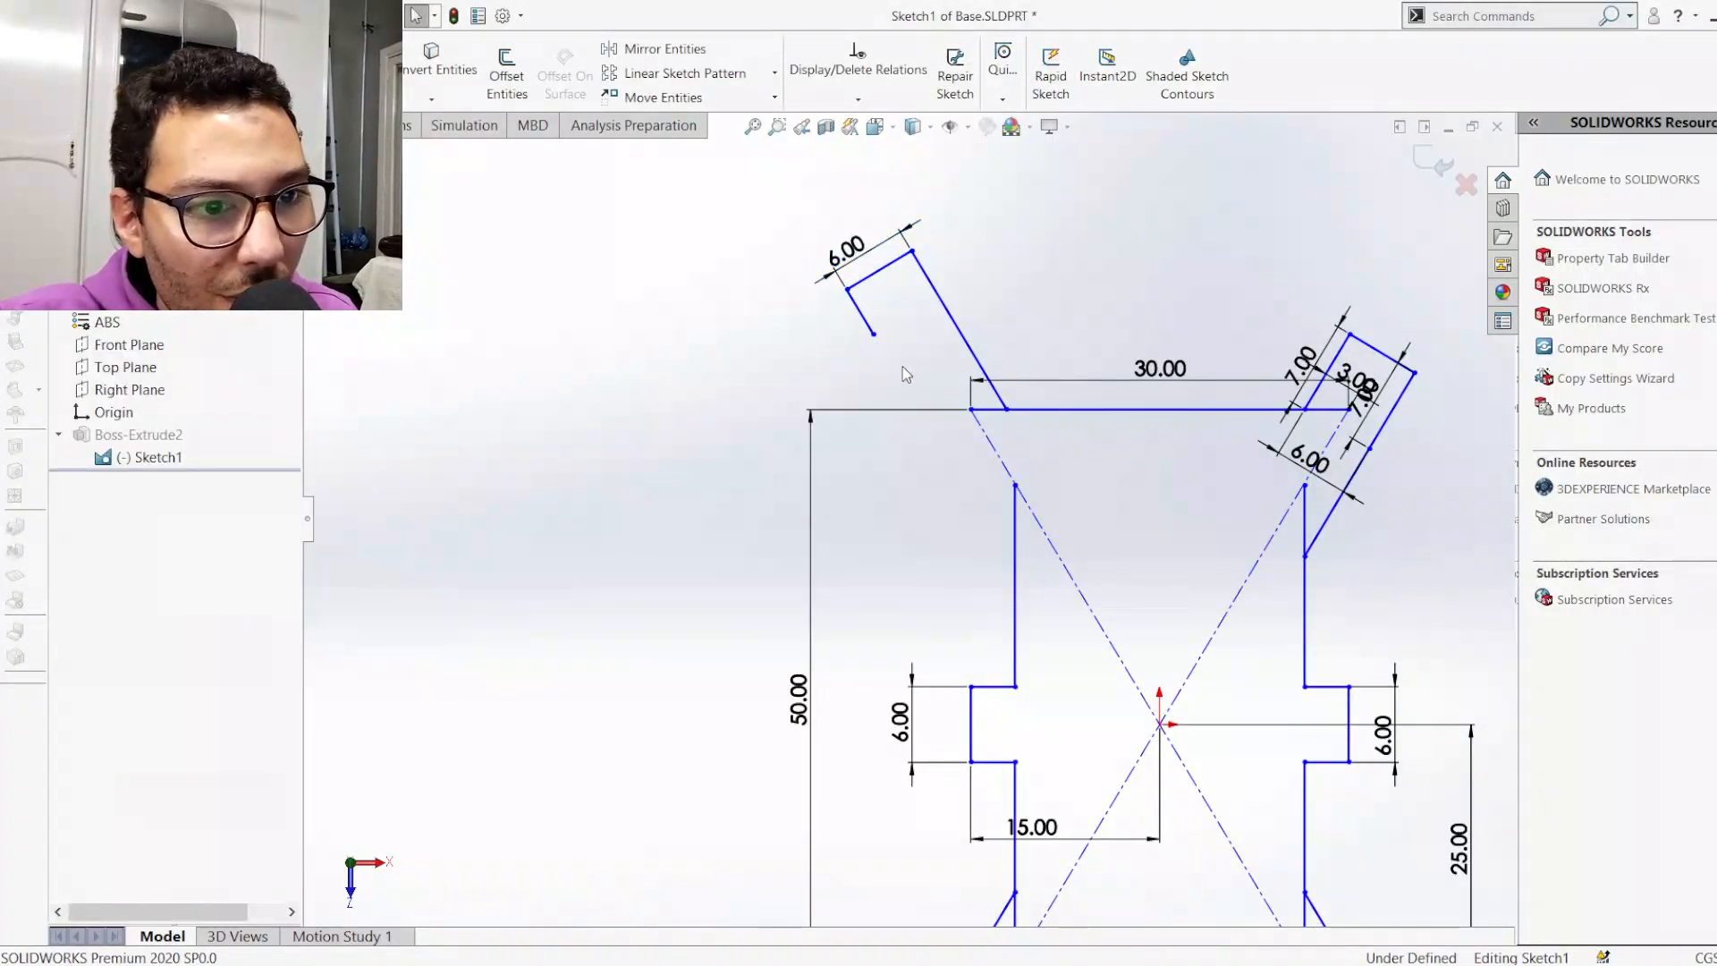
# Slide the upper-left tab inward along the diagonal and delete its left side line
pyautogui.moveTo(910, 322)
pyautogui.mouseDown()
pyautogui.moveTo(940, 380)
pyautogui.moveTo(906, 386)
pyautogui.moveTo(1015, 590)
pyautogui.moveTo(1084, 580)
pyautogui.moveTo(989, 565)
pyautogui.moveTo(970, 507)
pyautogui.mouseUp()
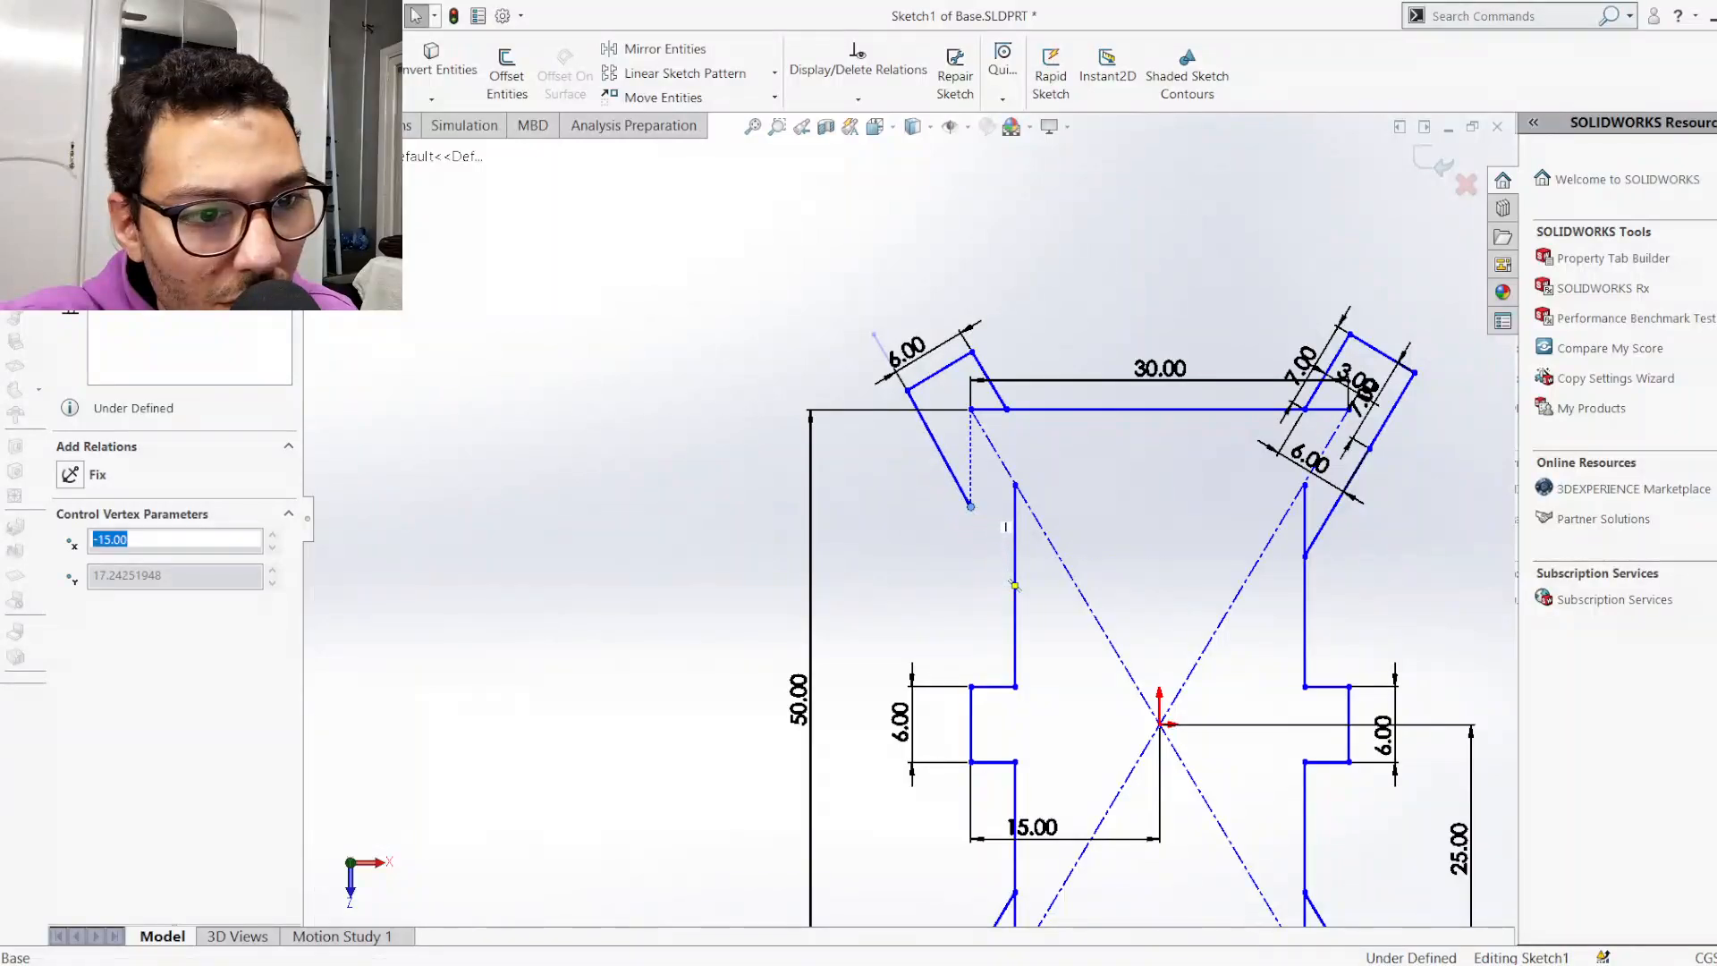
pyautogui.click(926, 481)
pyautogui.press('Delete')
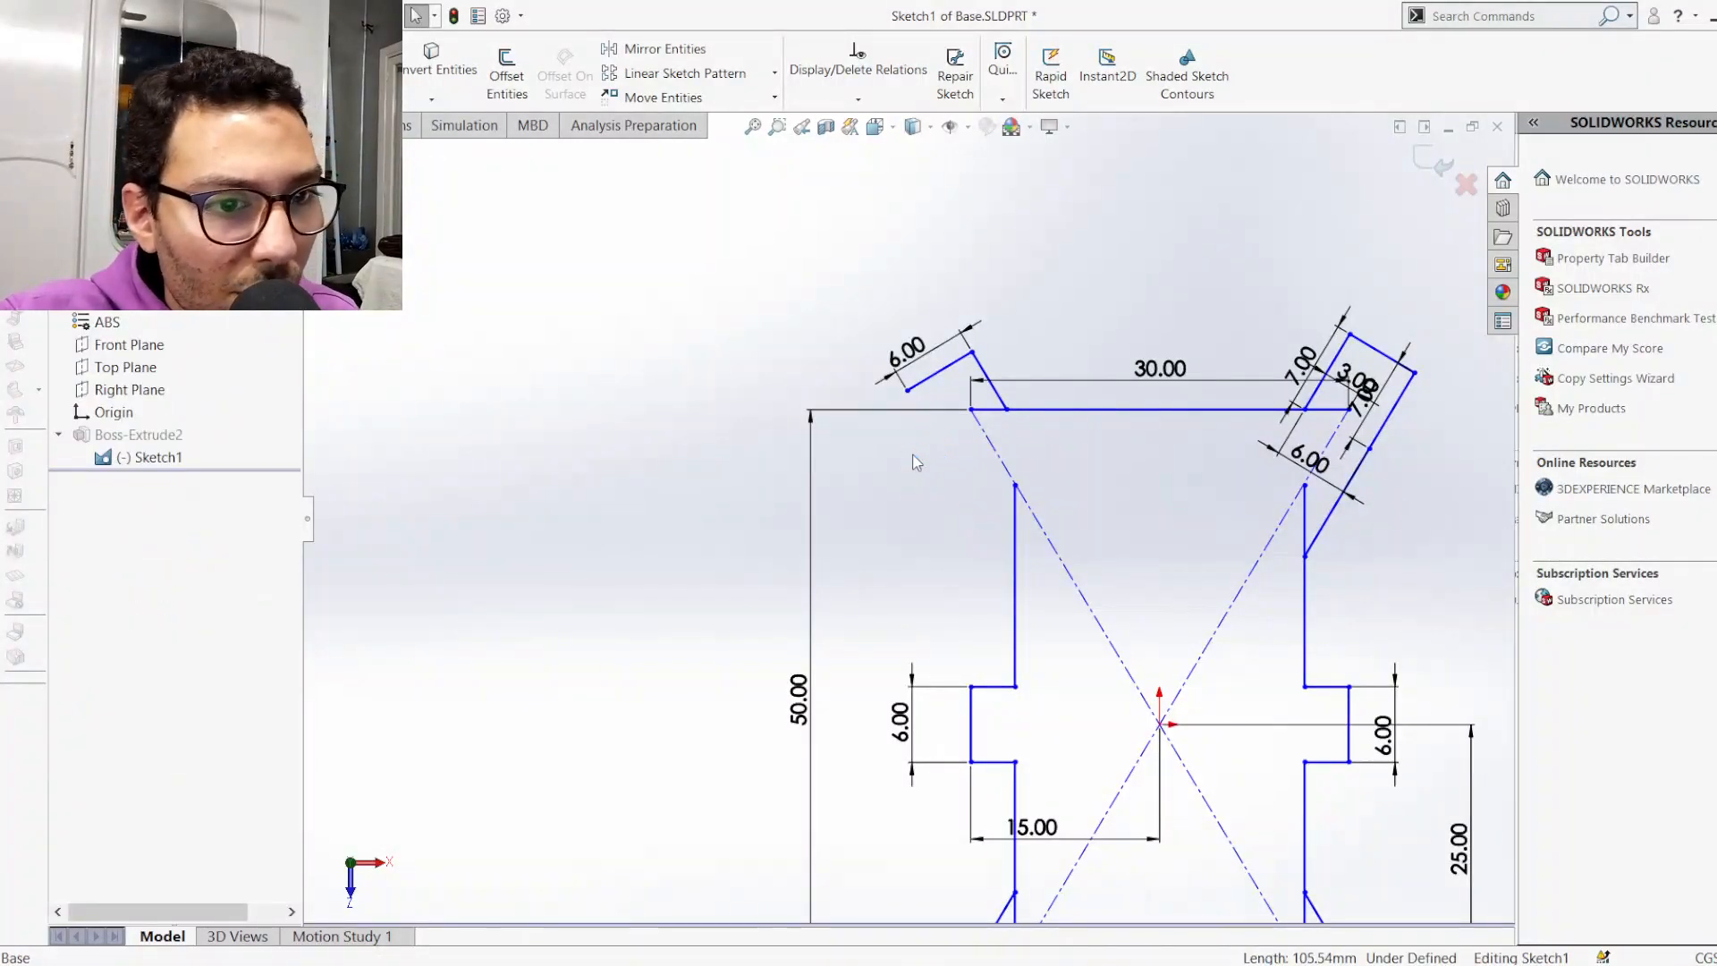
# Dimension the distance between the upper-left tab's right side line and the diagonal at 3 cm
pyautogui.click(87, 72)
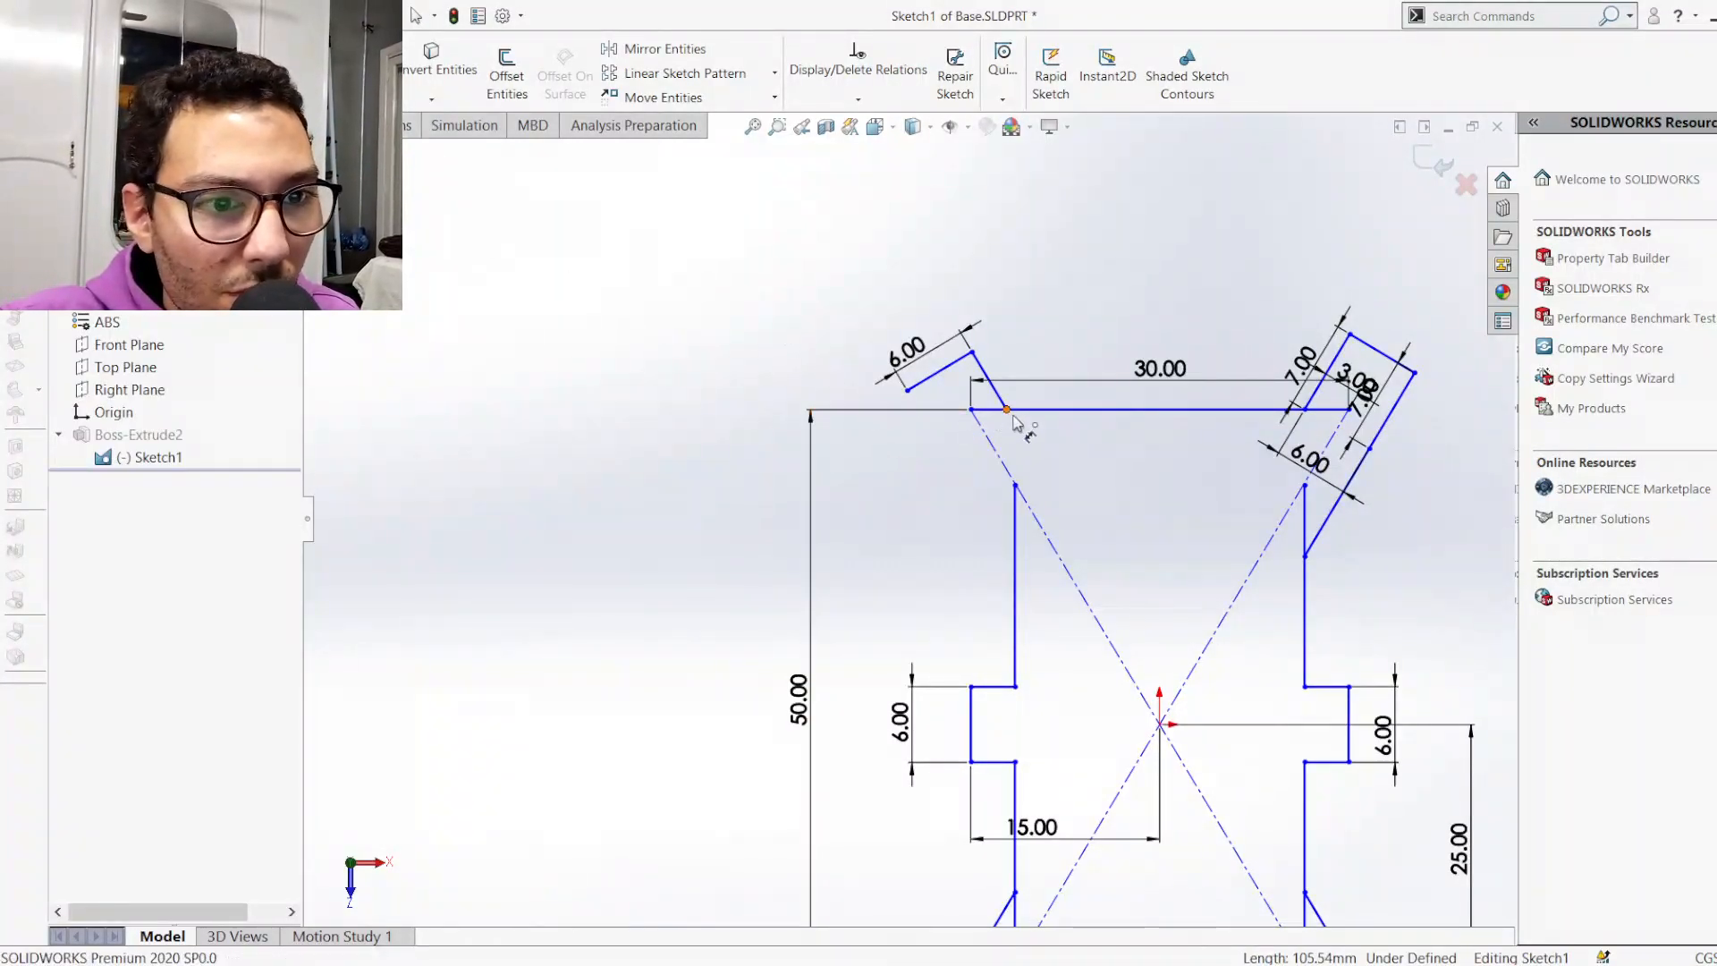
pyautogui.click(993, 431)
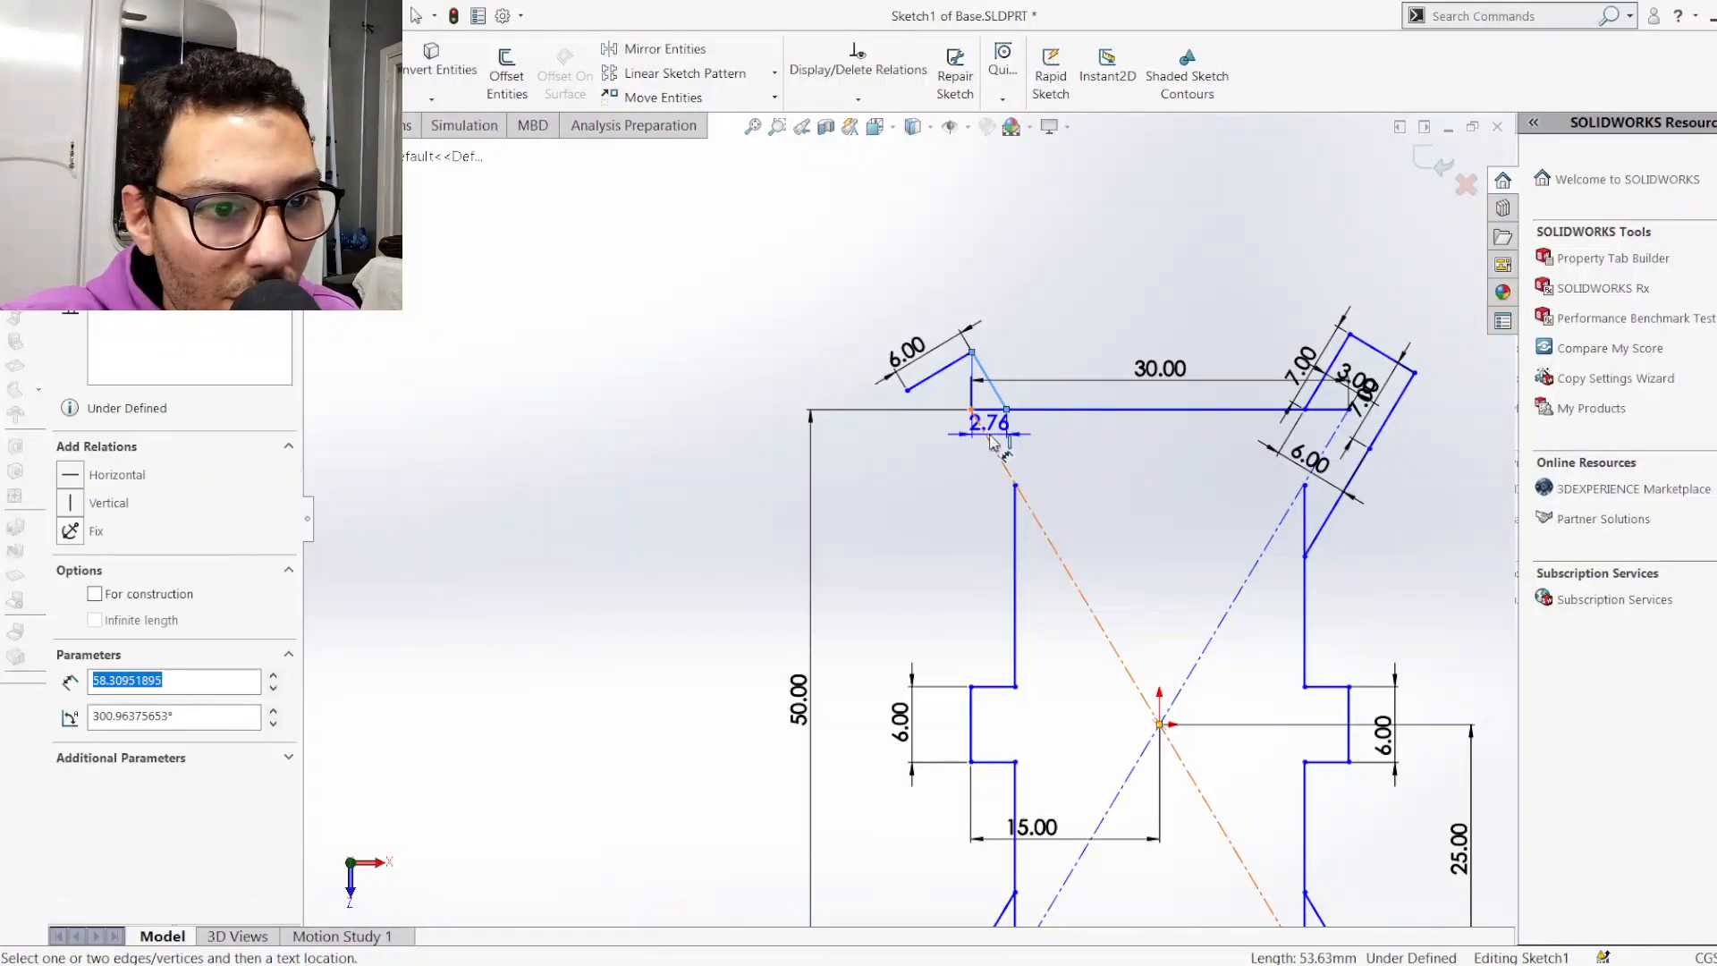
pyautogui.click(992, 435)
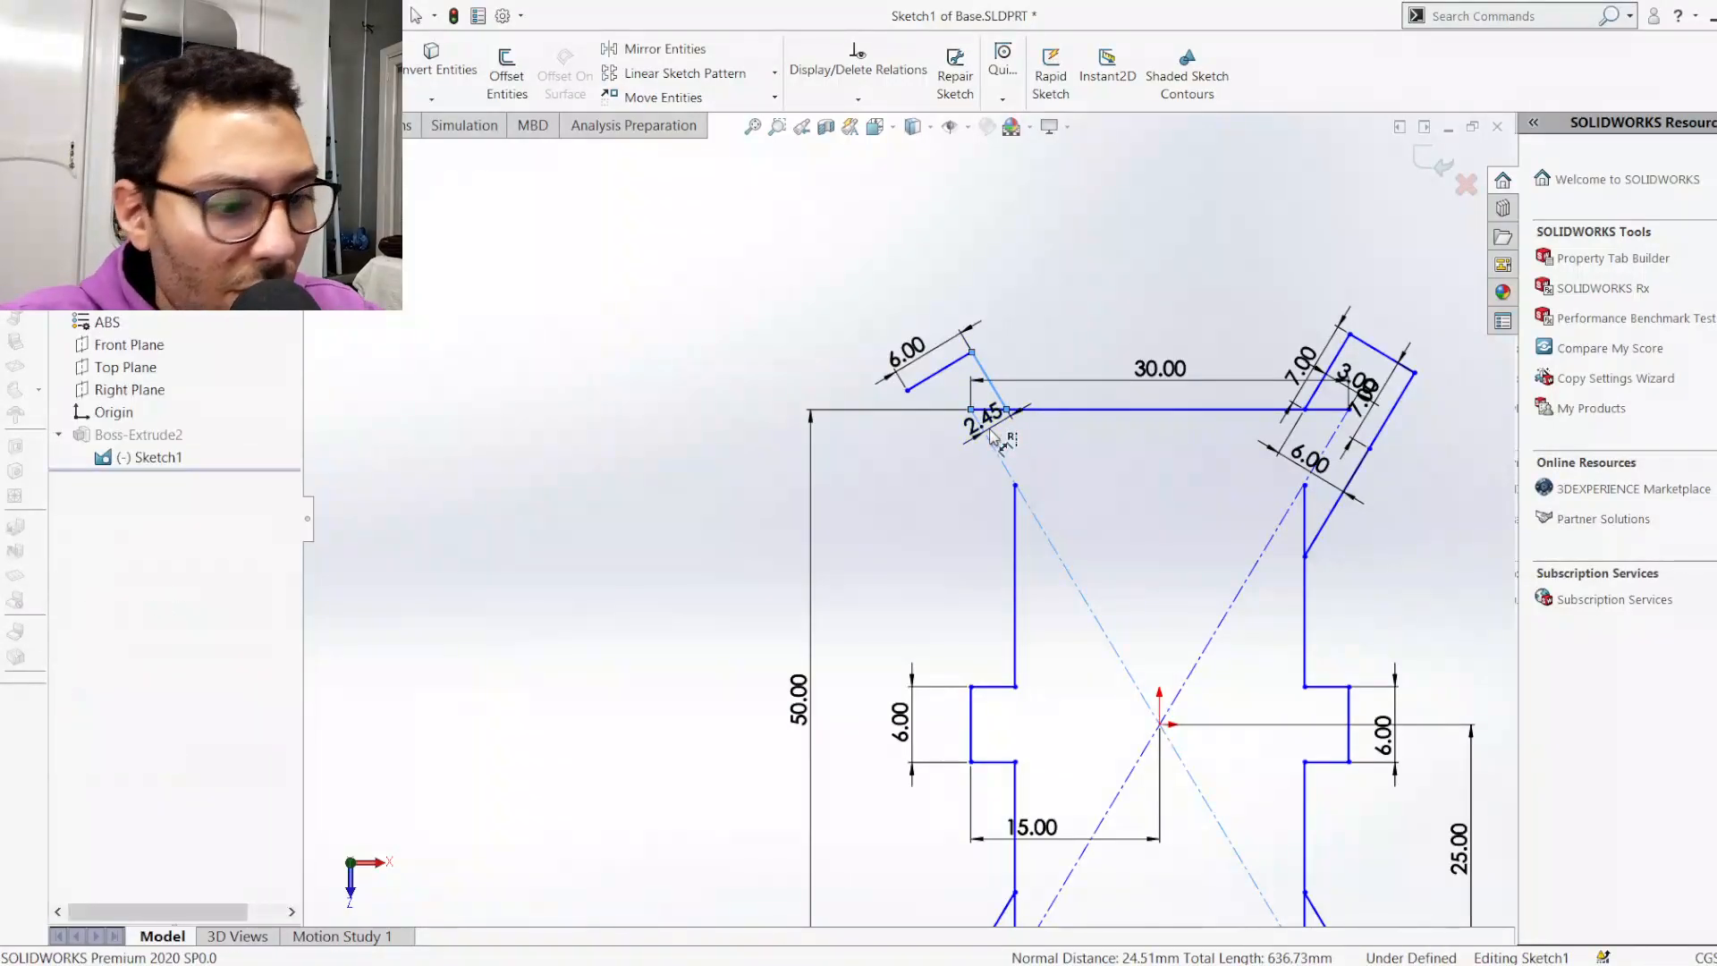
pyautogui.click(997, 422)
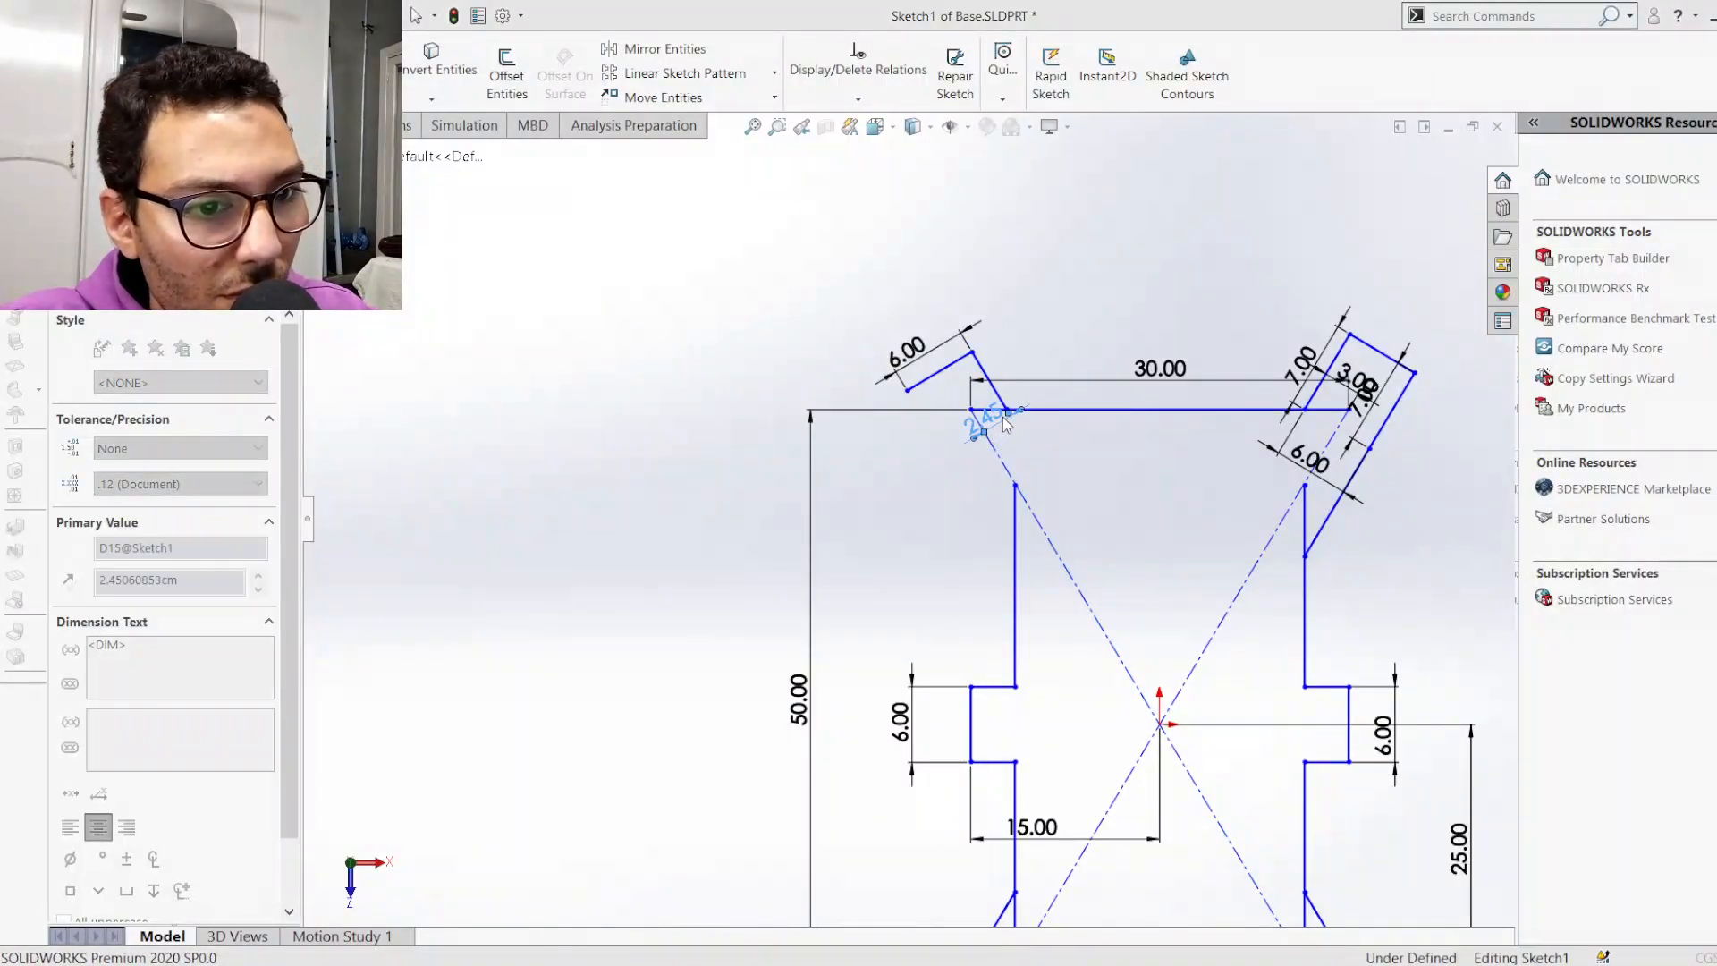
pyautogui.write('3')
pyautogui.press('Return')
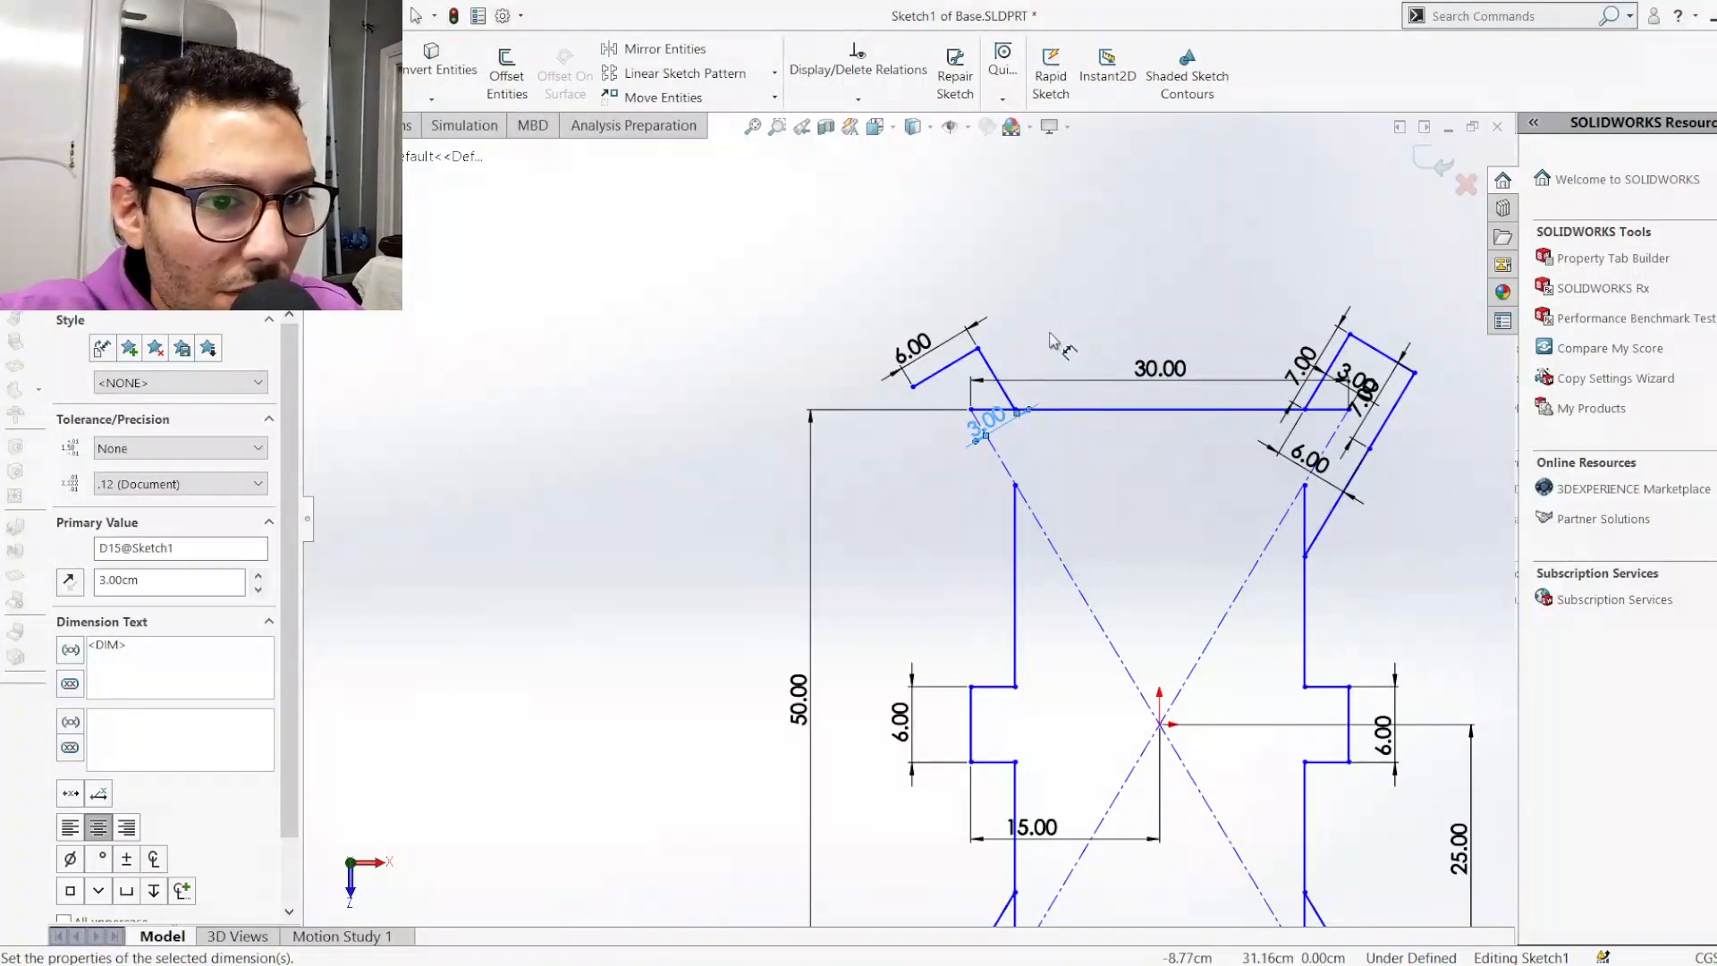
pyautogui.press('Escape')
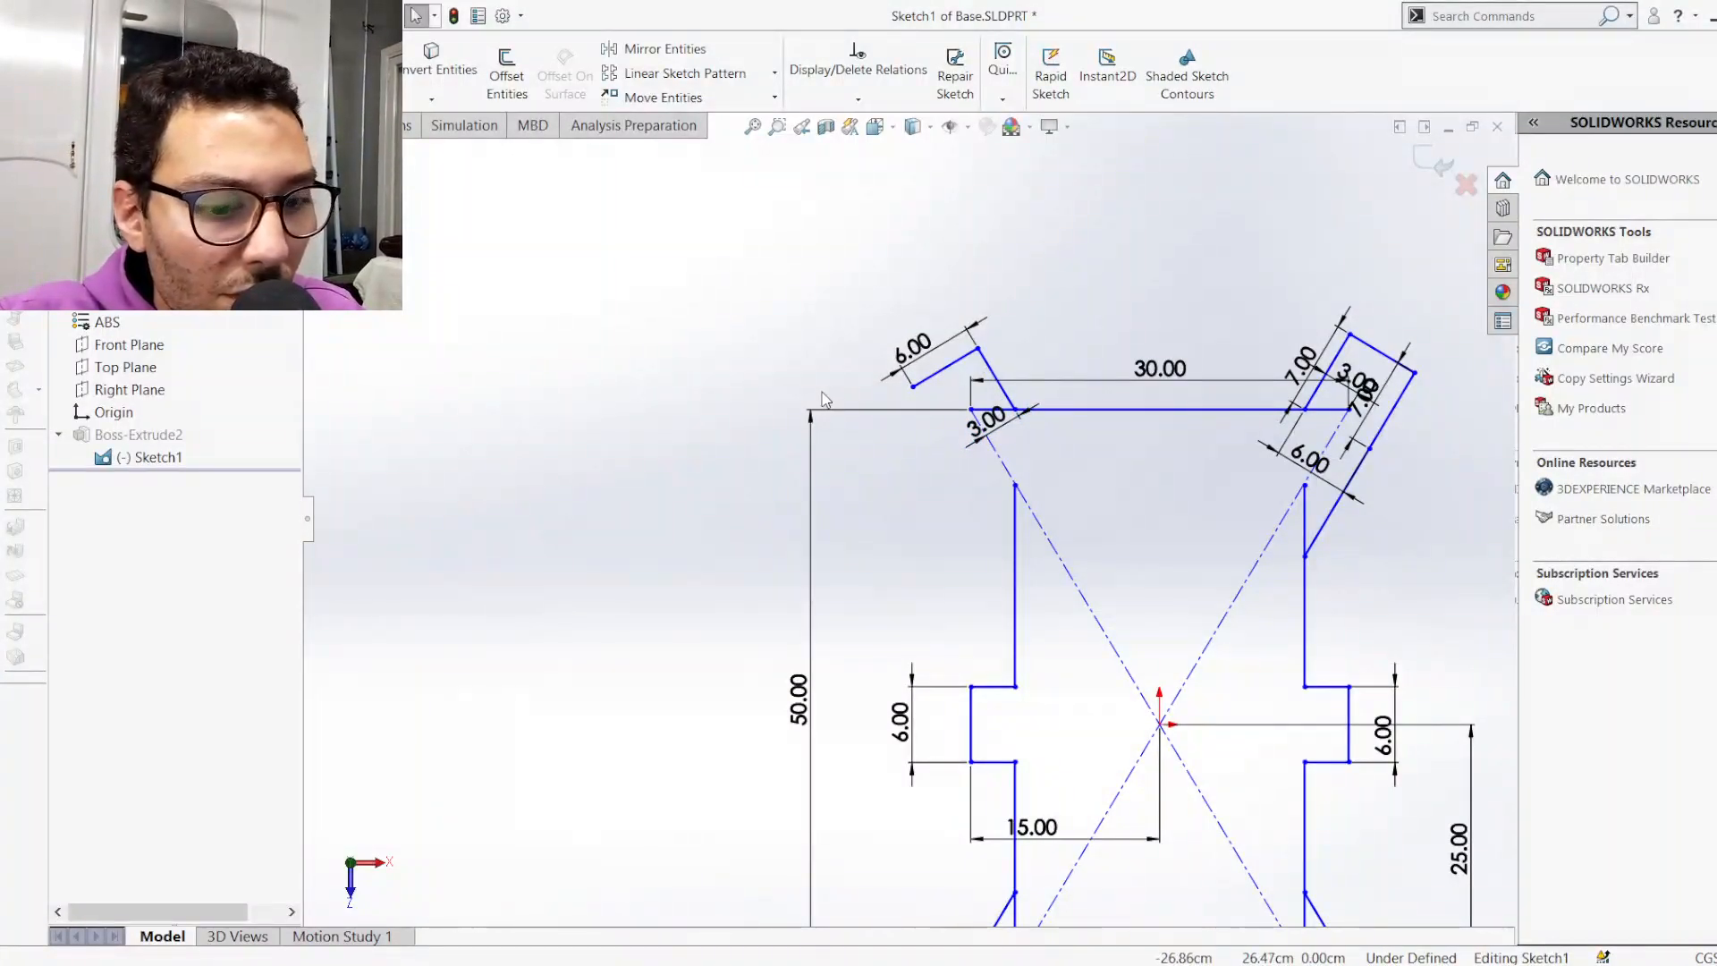
# Draw a line from the free end of the upper-left tab's end line, perpendicular to it, down to the outline's left vertical edge
pyautogui.press('l')
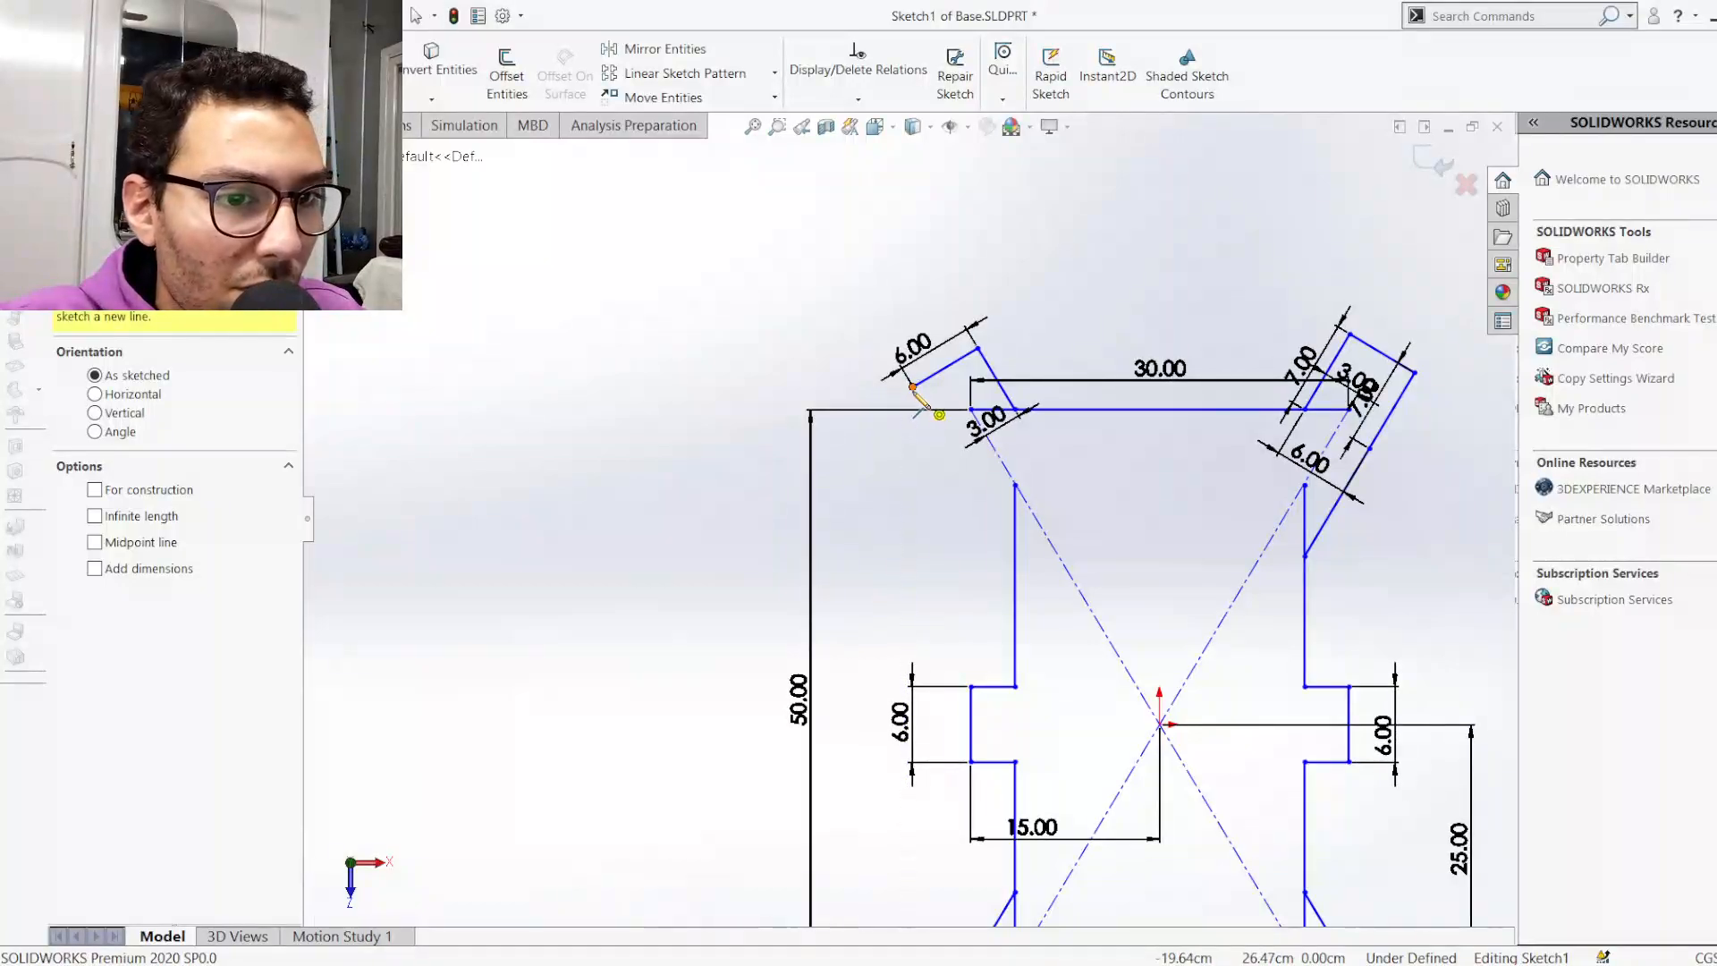
pyautogui.click(997, 472)
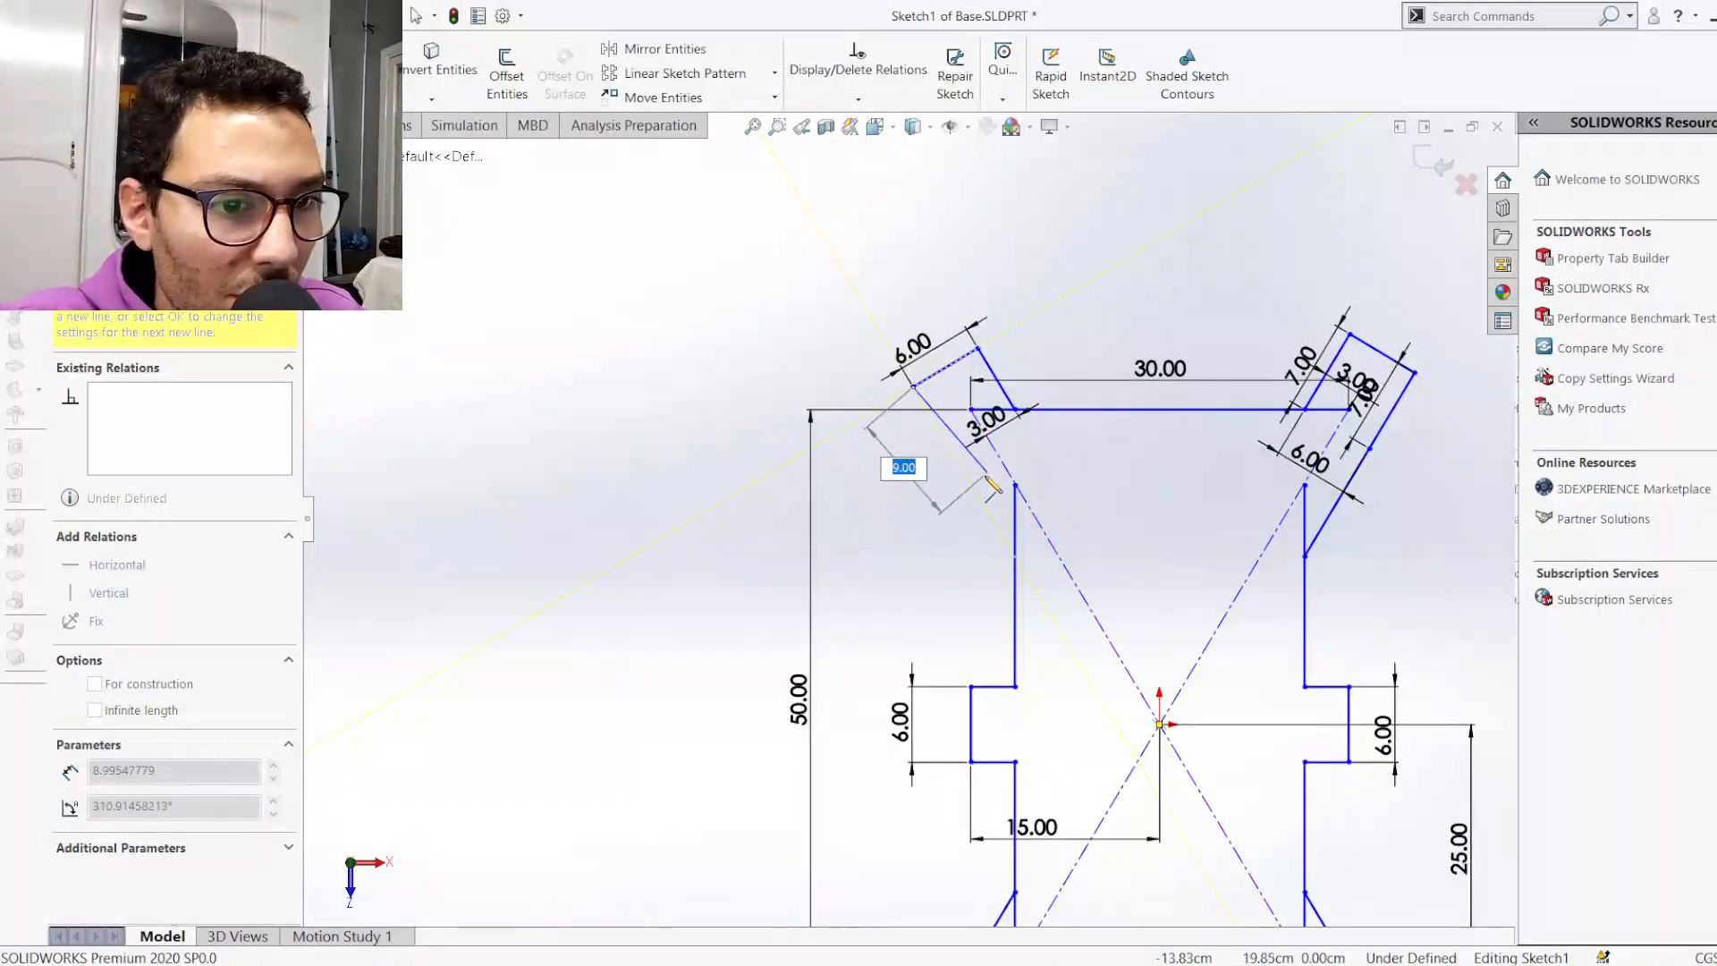
pyautogui.click(1015, 555)
pyautogui.press('Escape')
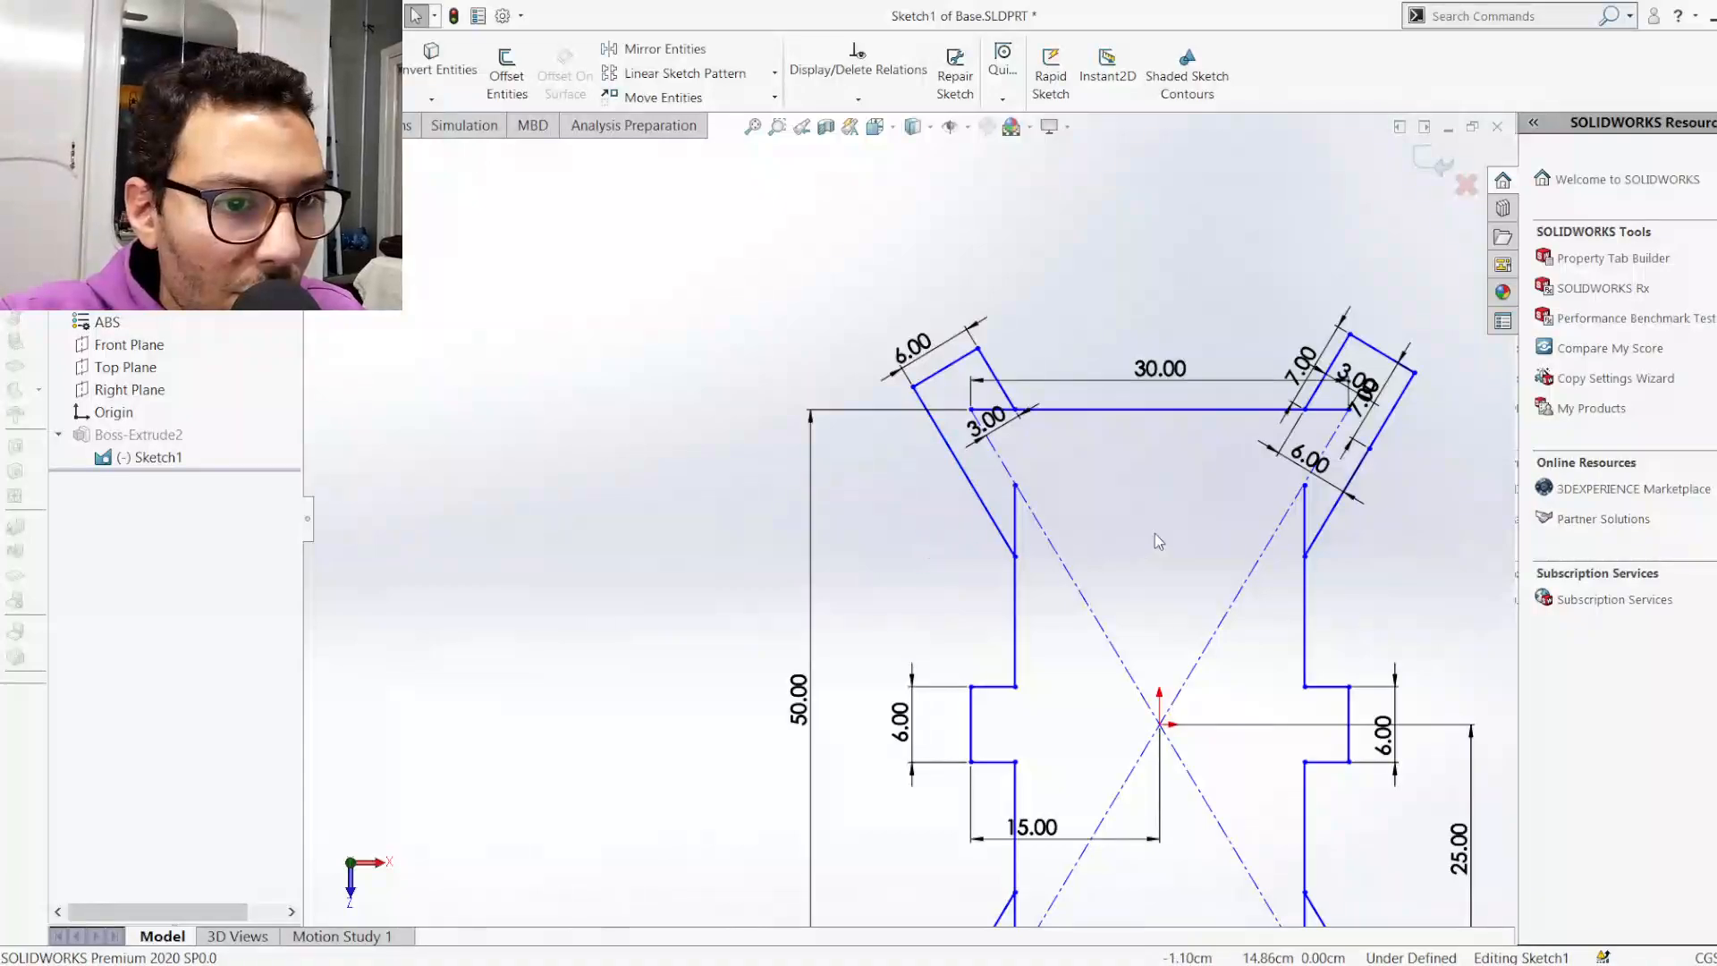
# Trim away the leftover vertical outline segments inside the two upper corner tabs
pyautogui.scroll(2, 1145, 497)
pyautogui.scroll(-1, 1132, 572)
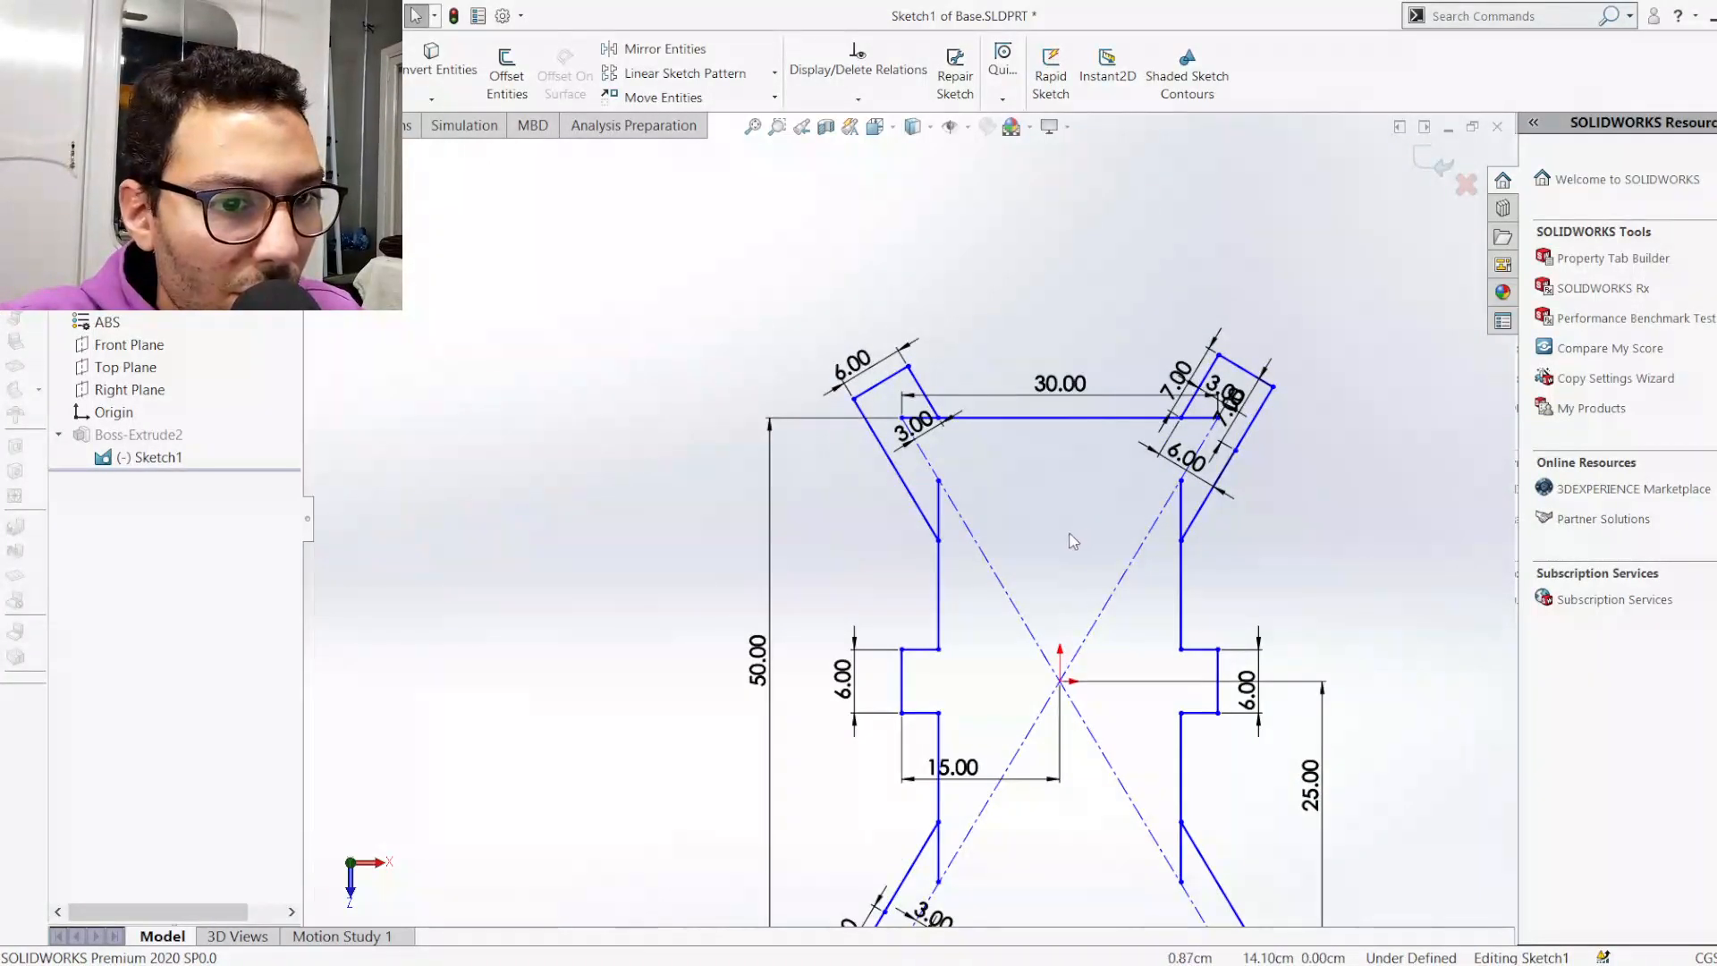
pyautogui.press('t')
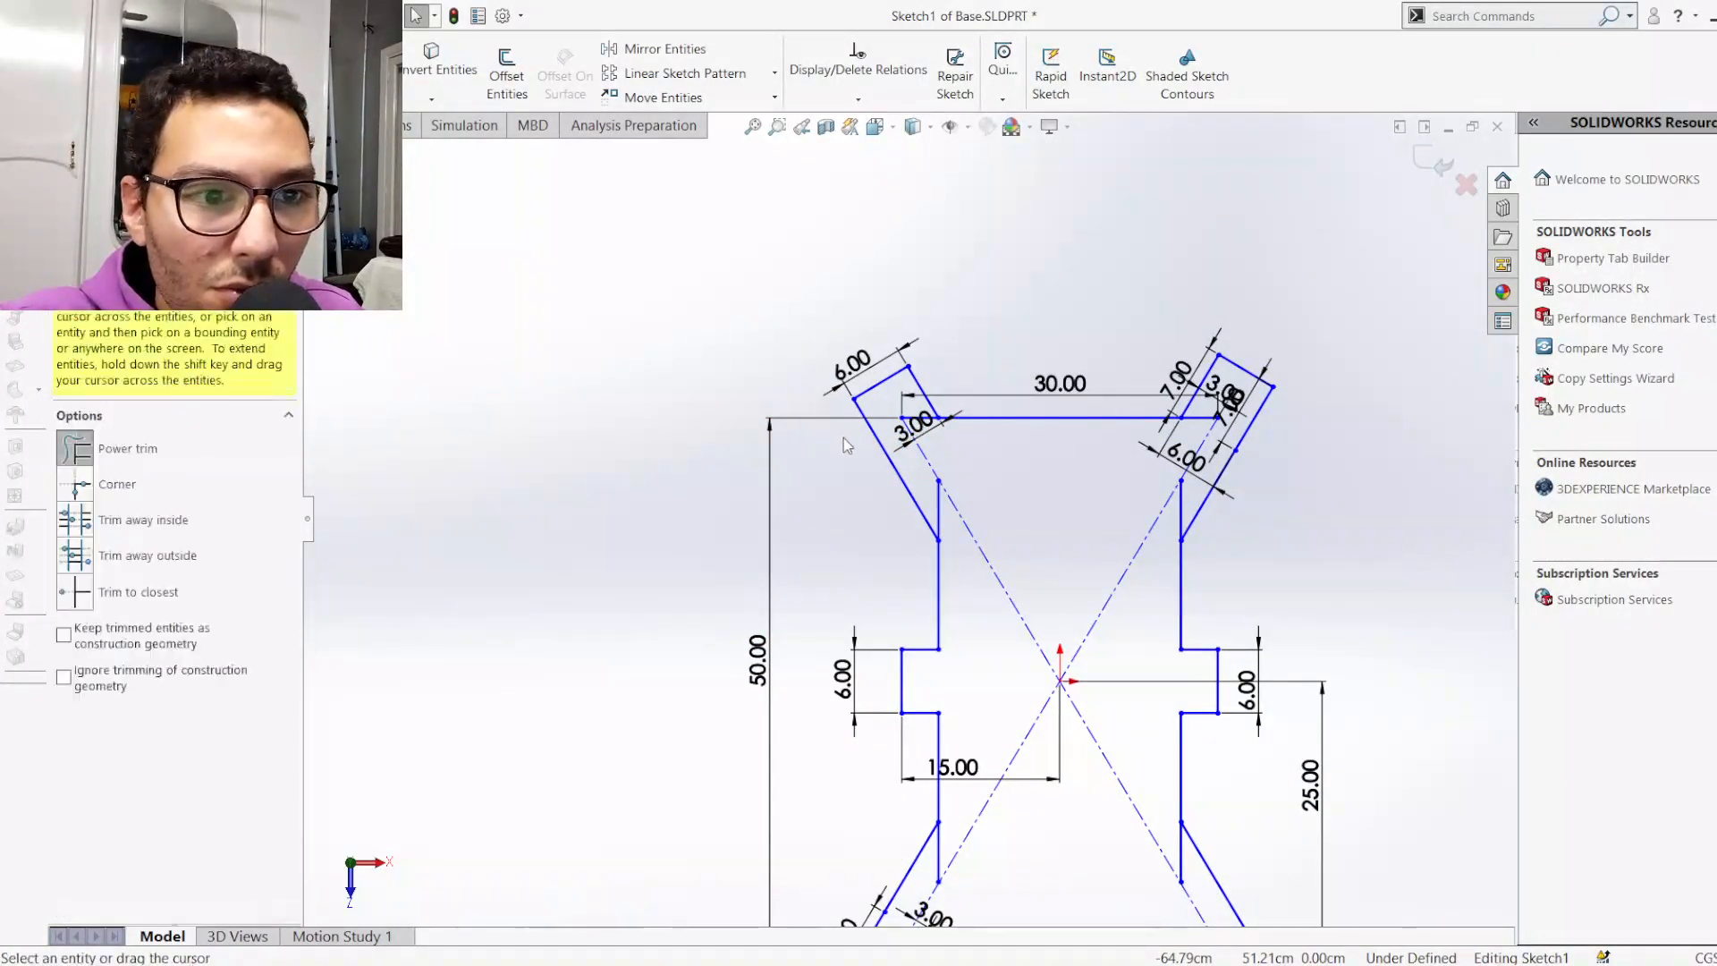
pyautogui.scroll(-5, 840, 443)
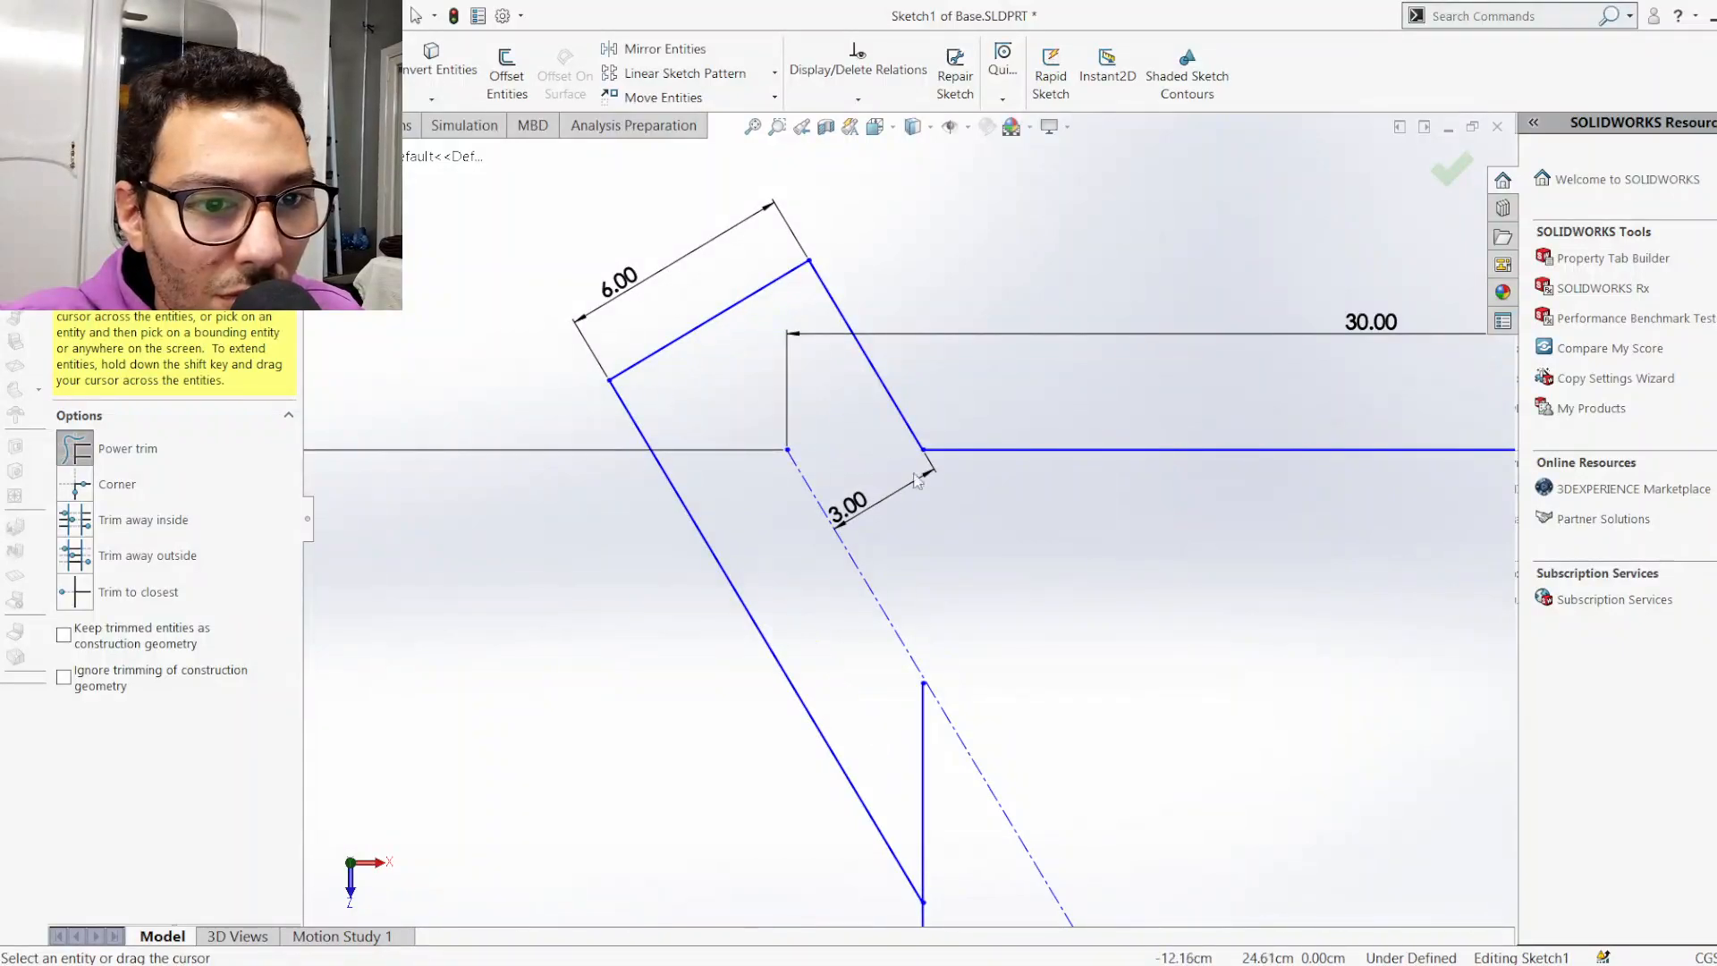
pyautogui.scroll(5, 905, 473)
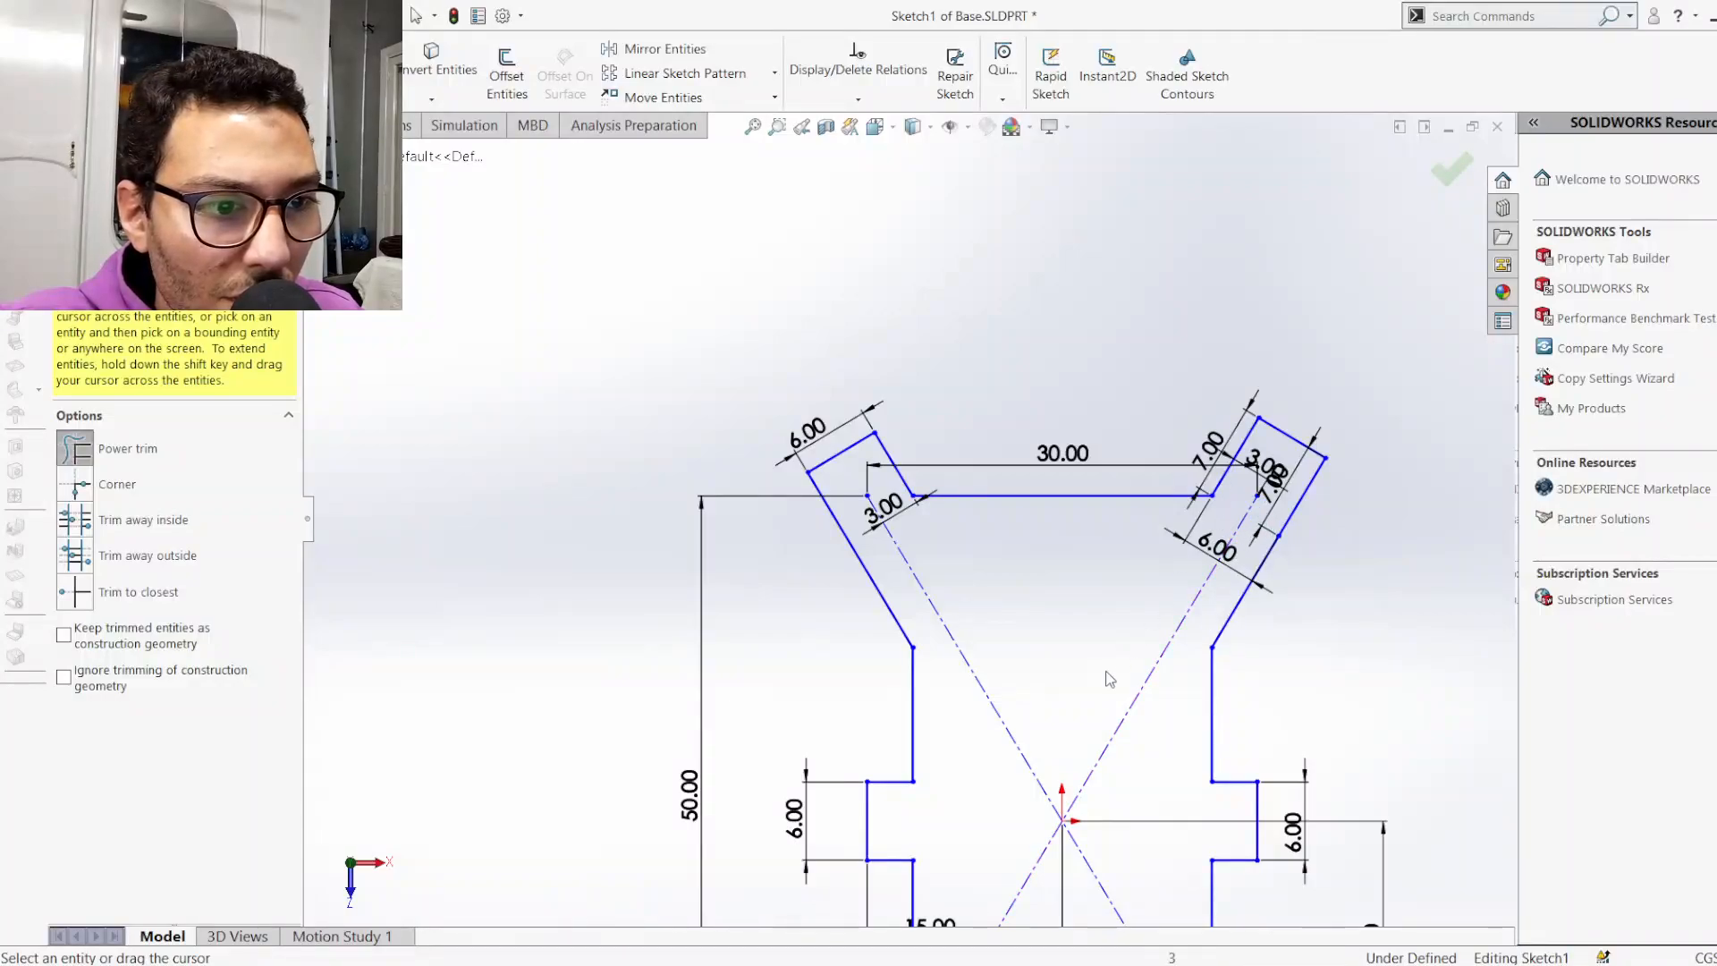
# Trim away the leftover vertical outline segments inside the two lower corner tabs and finish trimming
pyautogui.scroll(4, 1078, 733)
pyautogui.scroll(-3, 1045, 785)
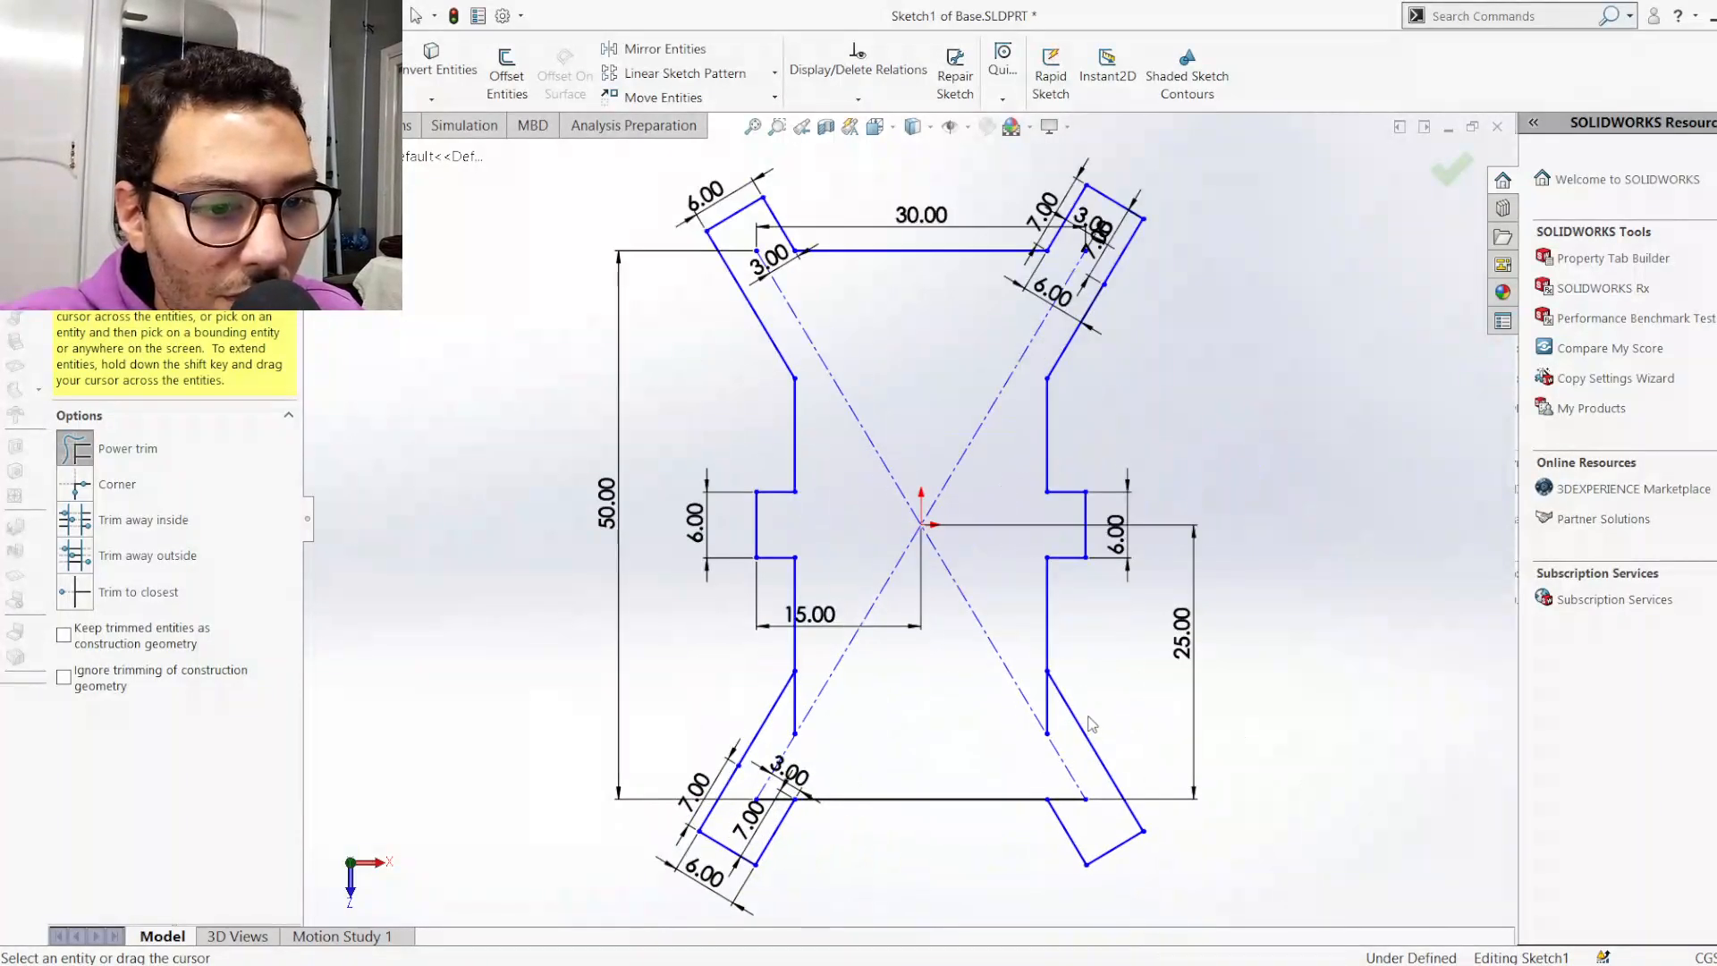
pyautogui.scroll(-1, 1090, 727)
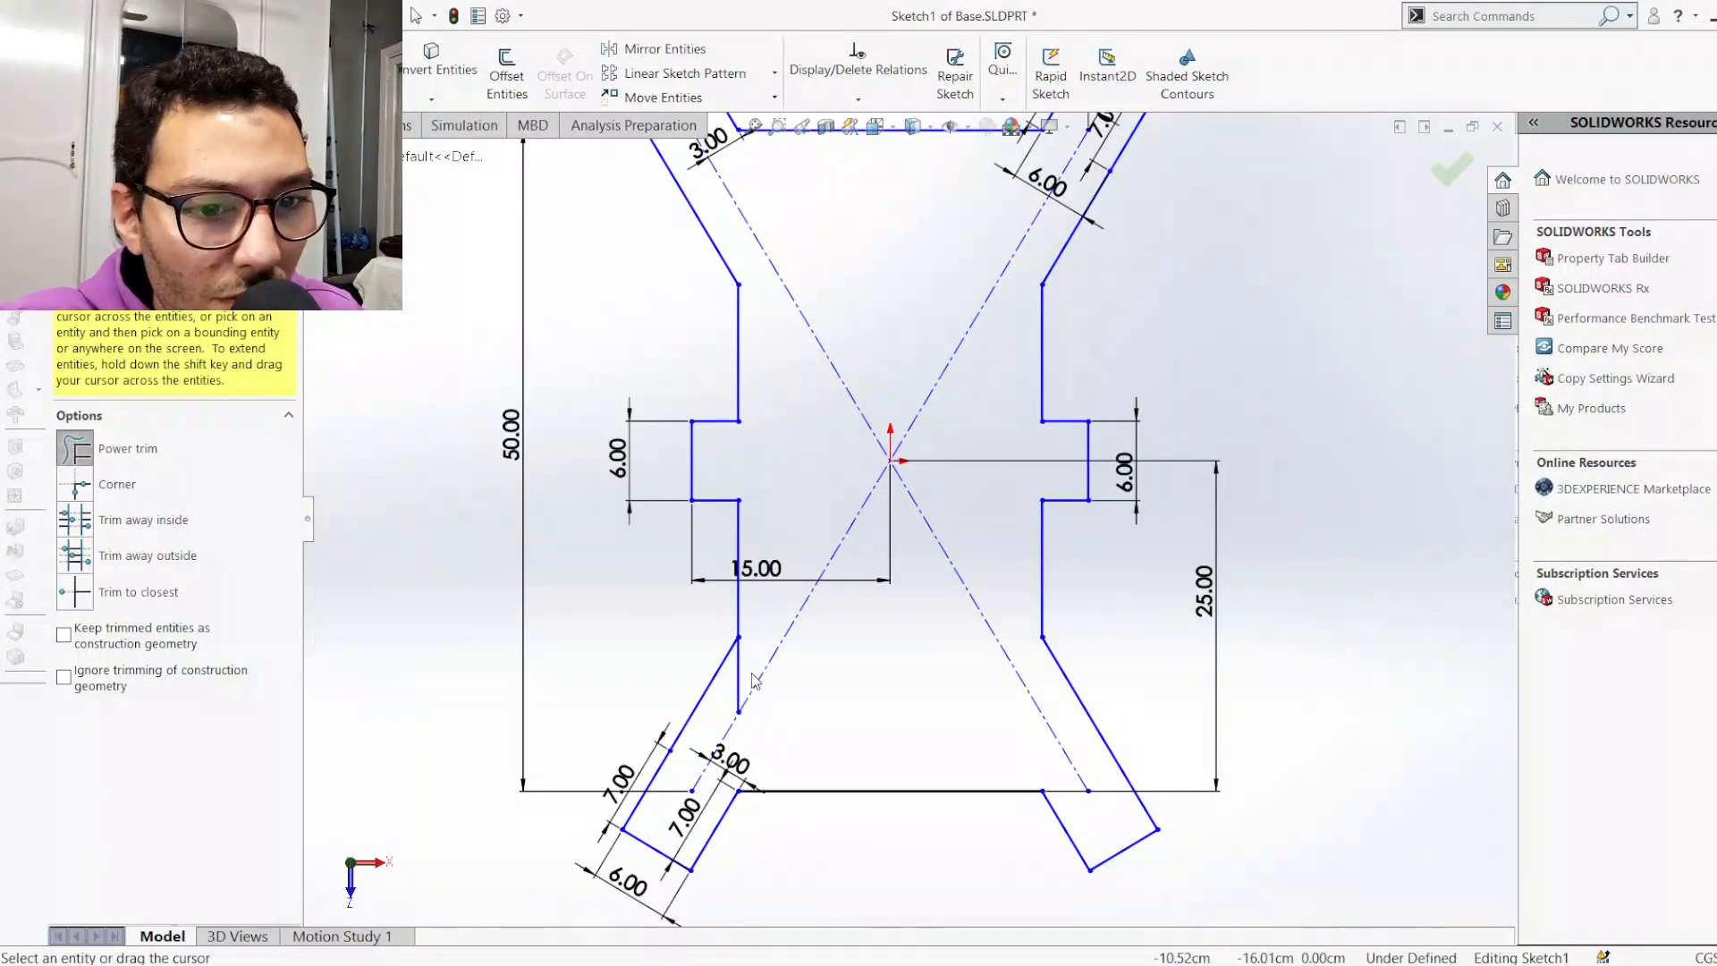
pyautogui.scroll(2, 888, 659)
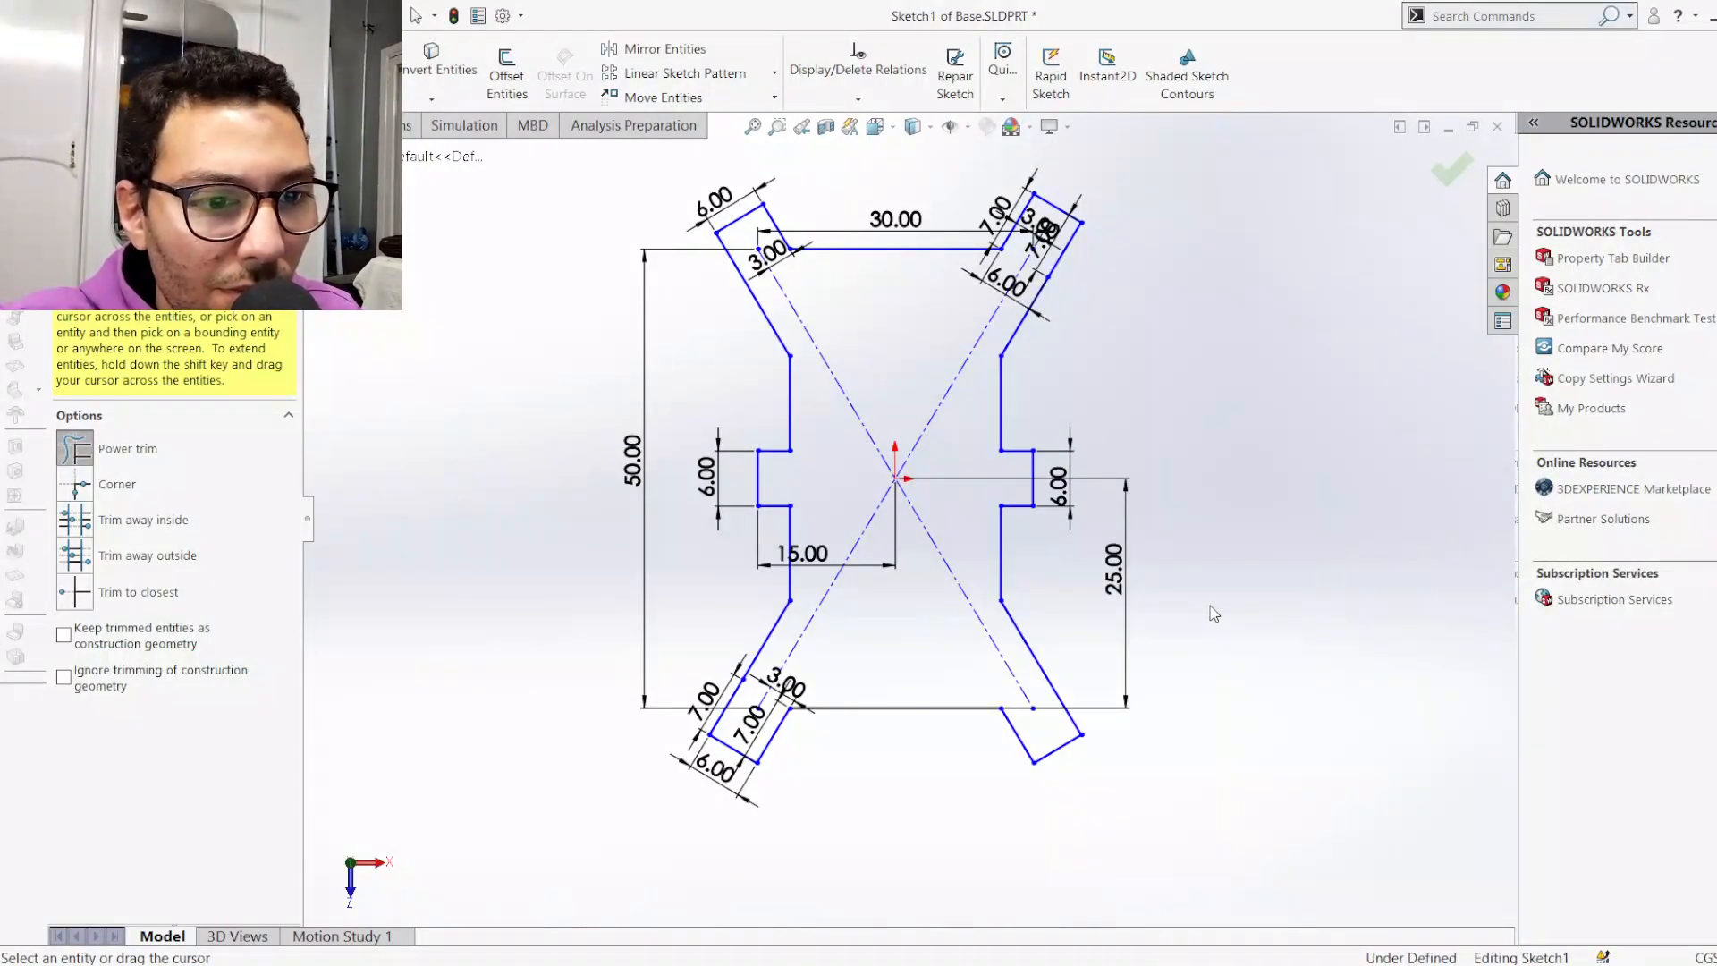
pyautogui.click(1446, 185)
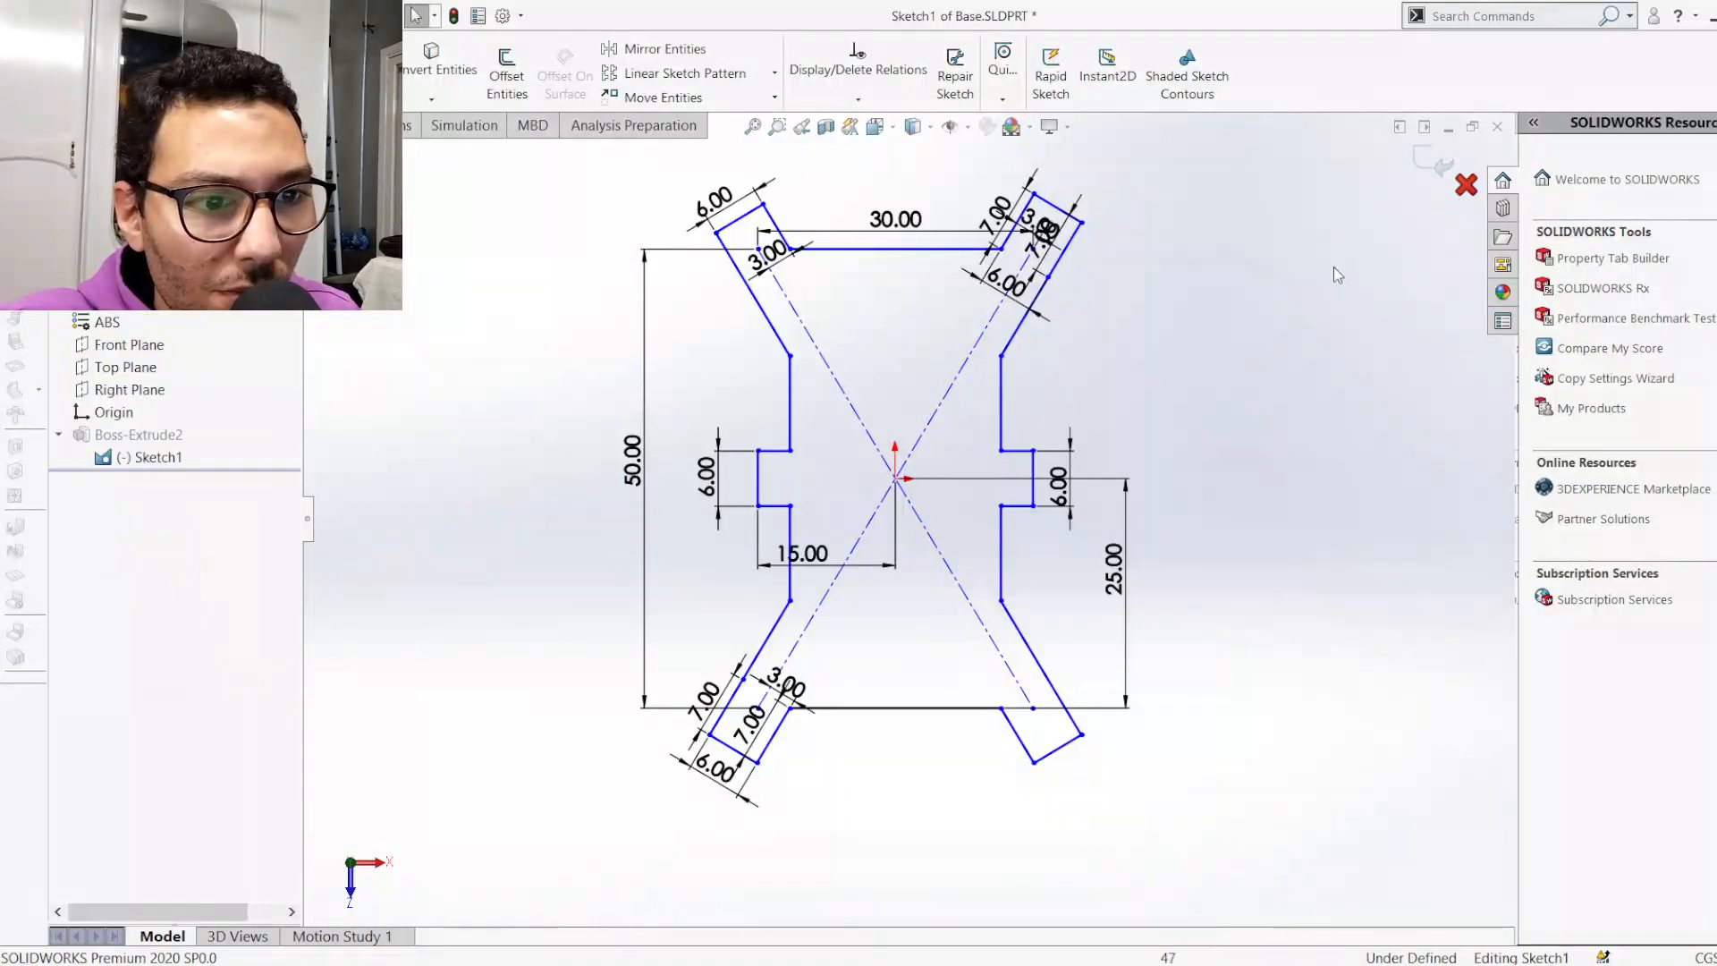
# Exit the sketch and examine the rebuilt plate in isometric, front and top views and normal to its upper face
pyautogui.click(1427, 174)
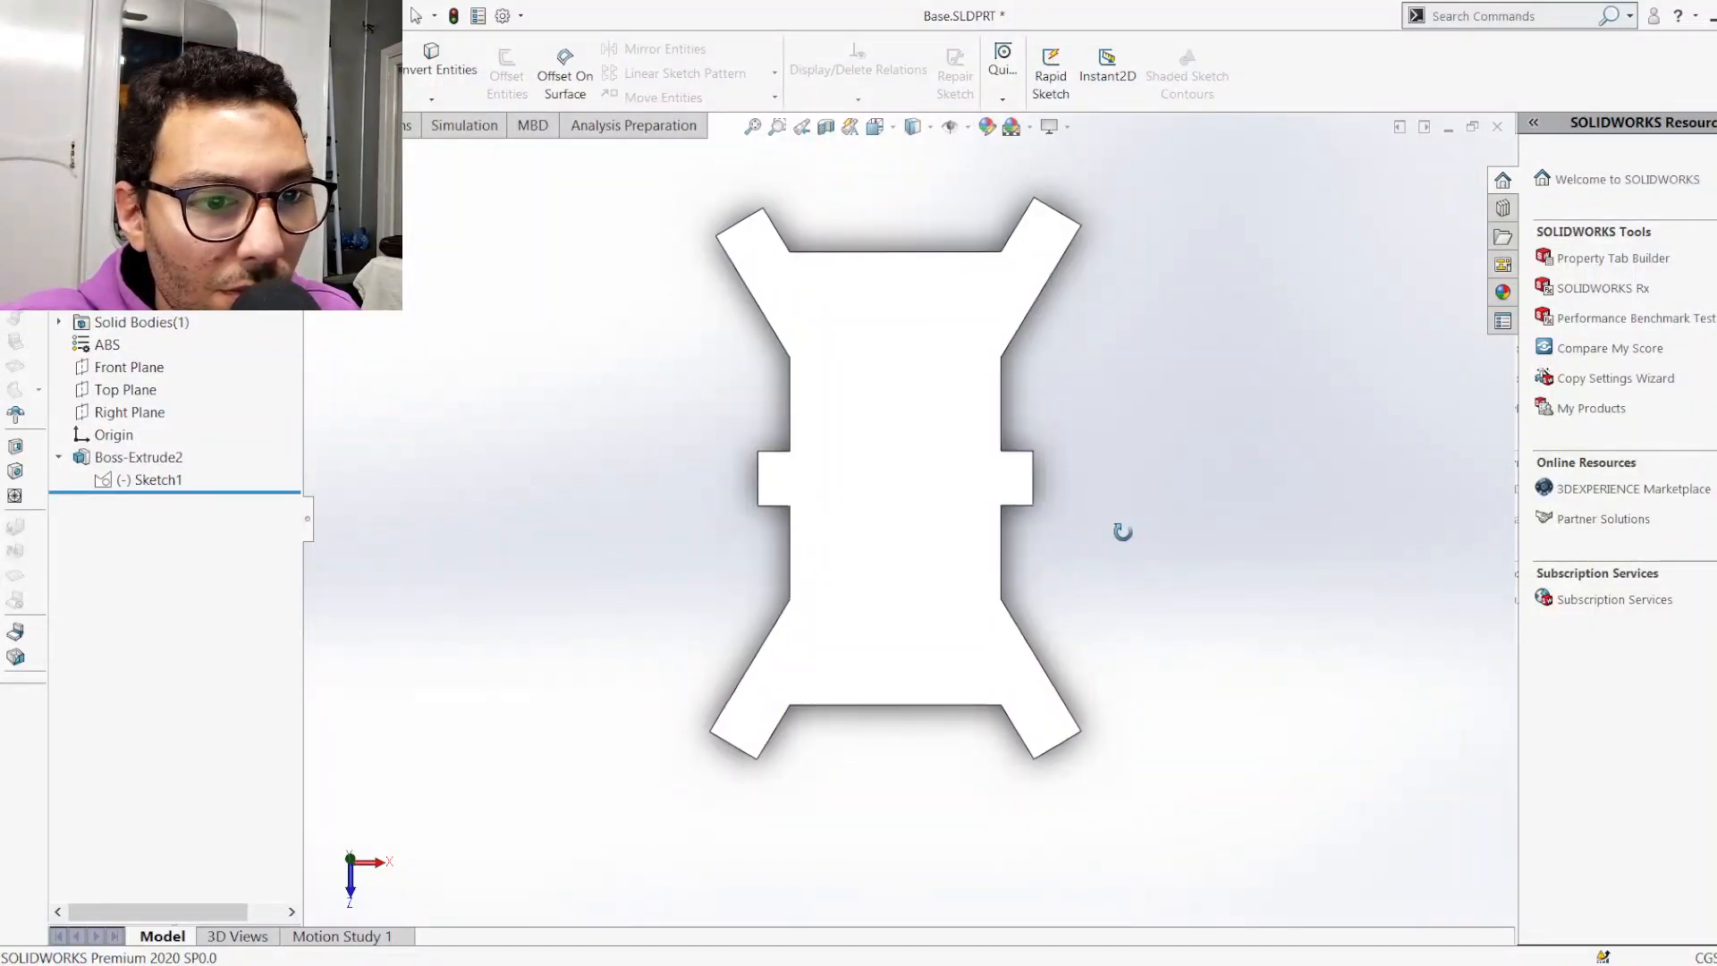
pyautogui.hotkey('ctrl', '7')
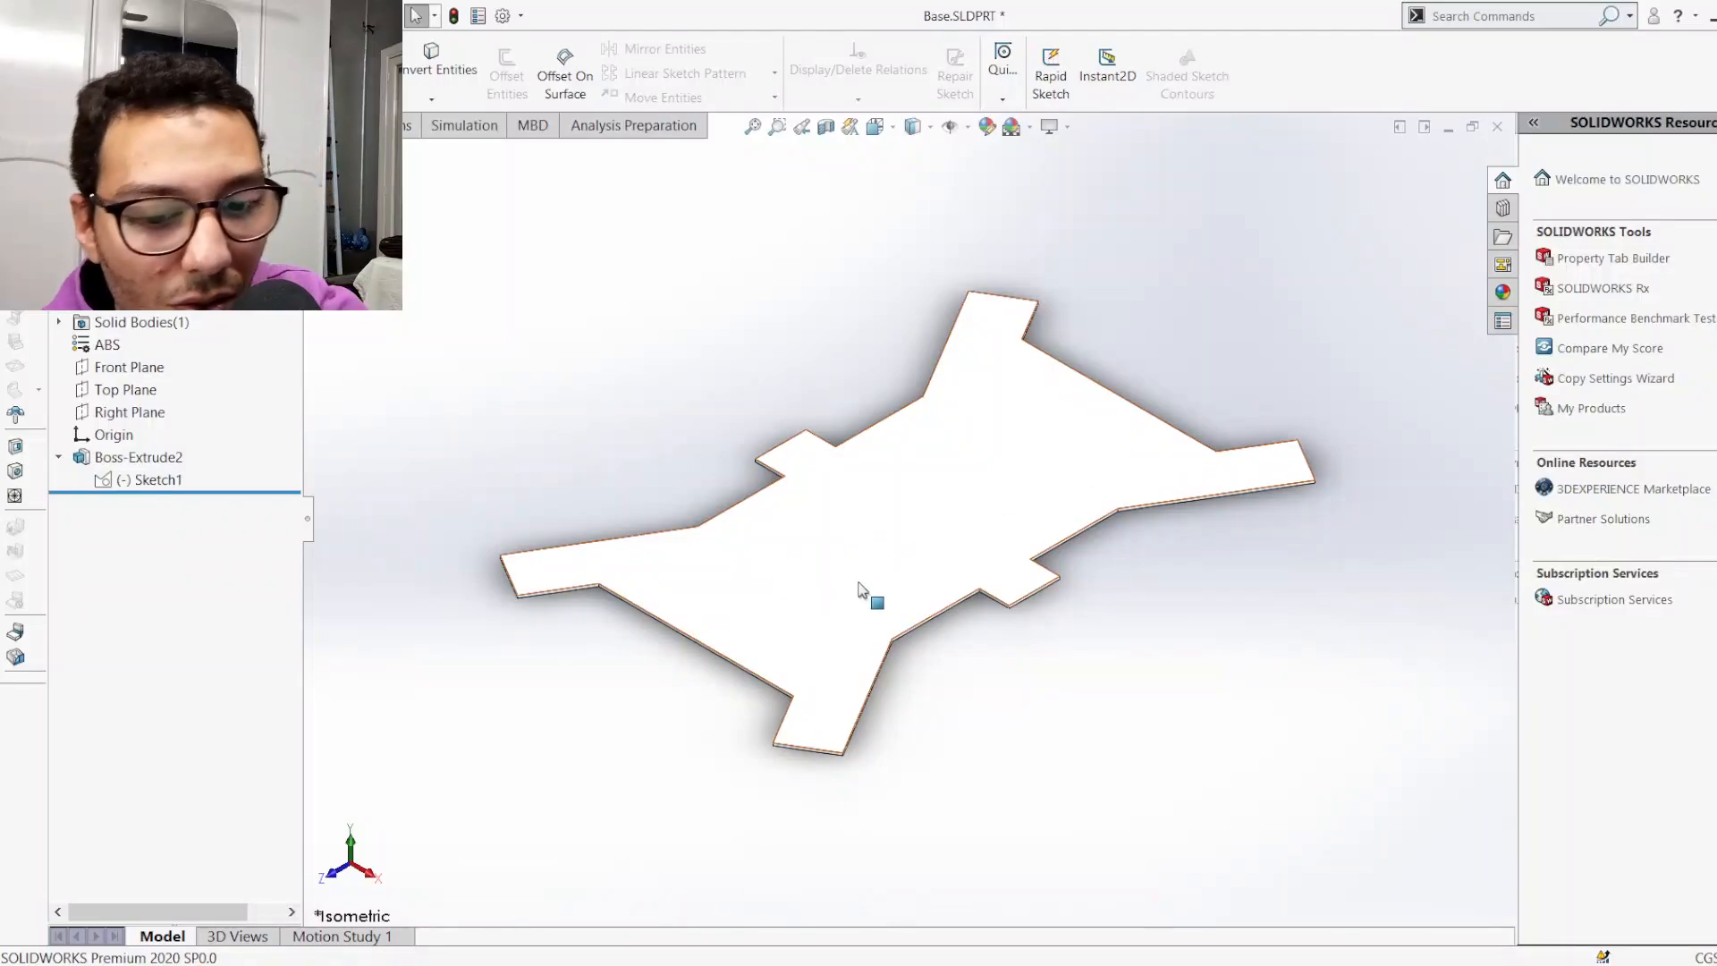
pyautogui.hotkey('ctrl', '1')
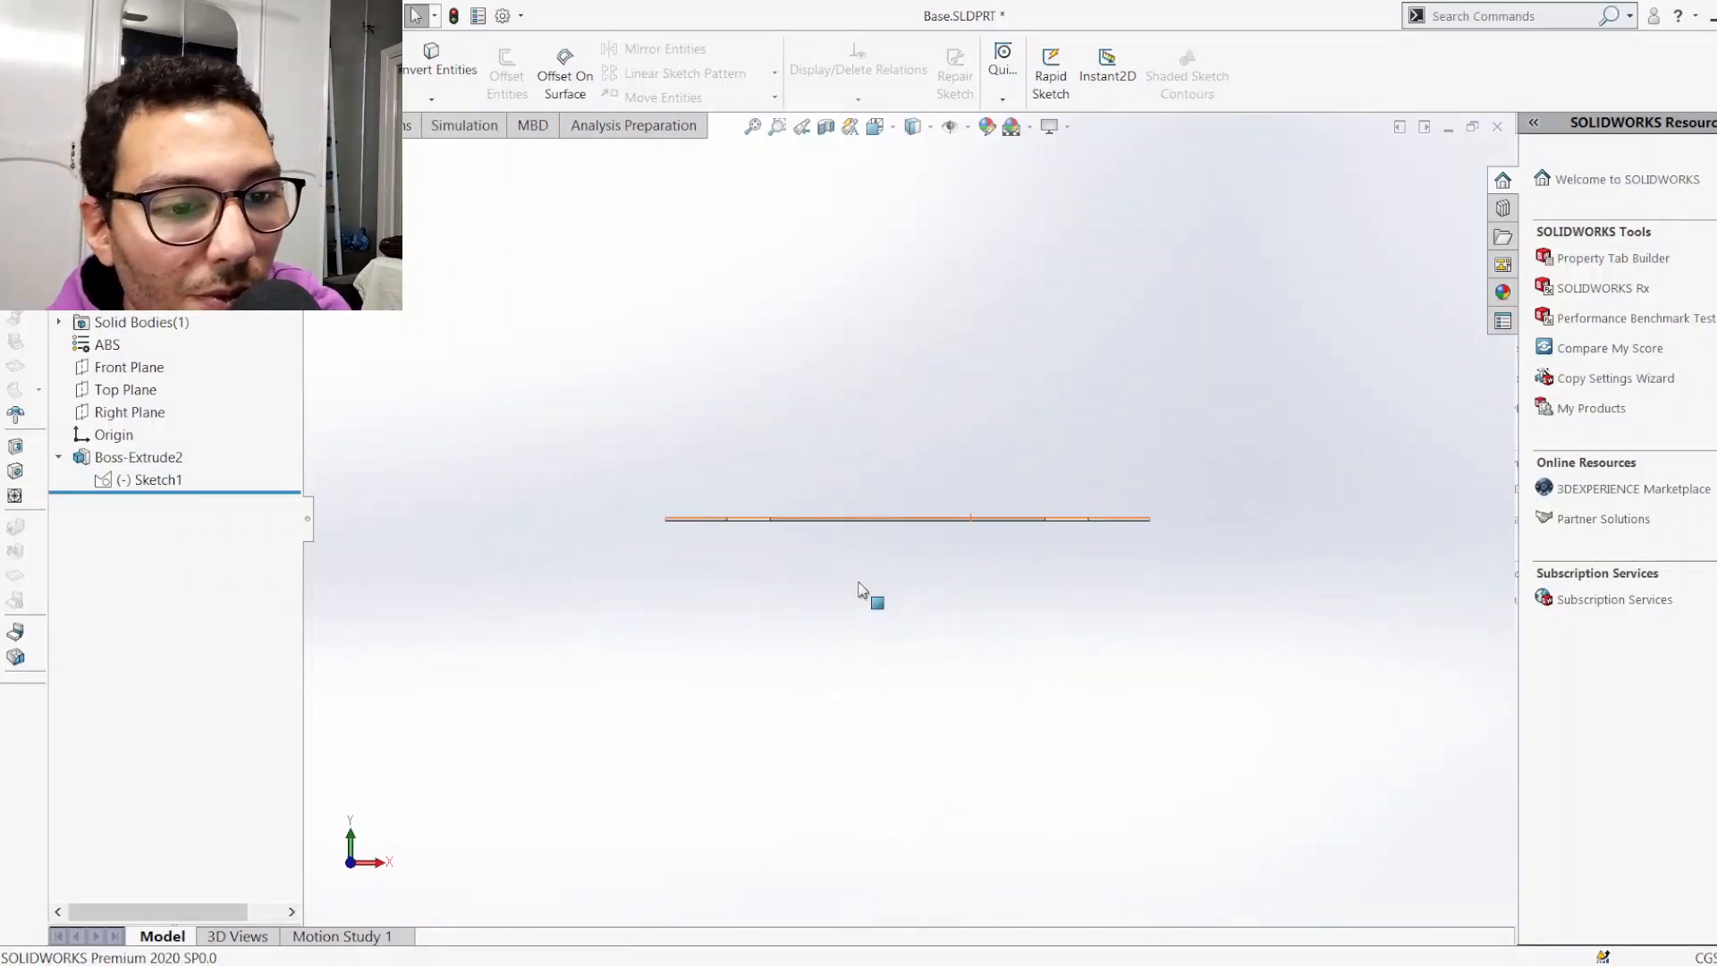
pyautogui.hotkey('ctrl', '5')
pyautogui.click(909, 537)
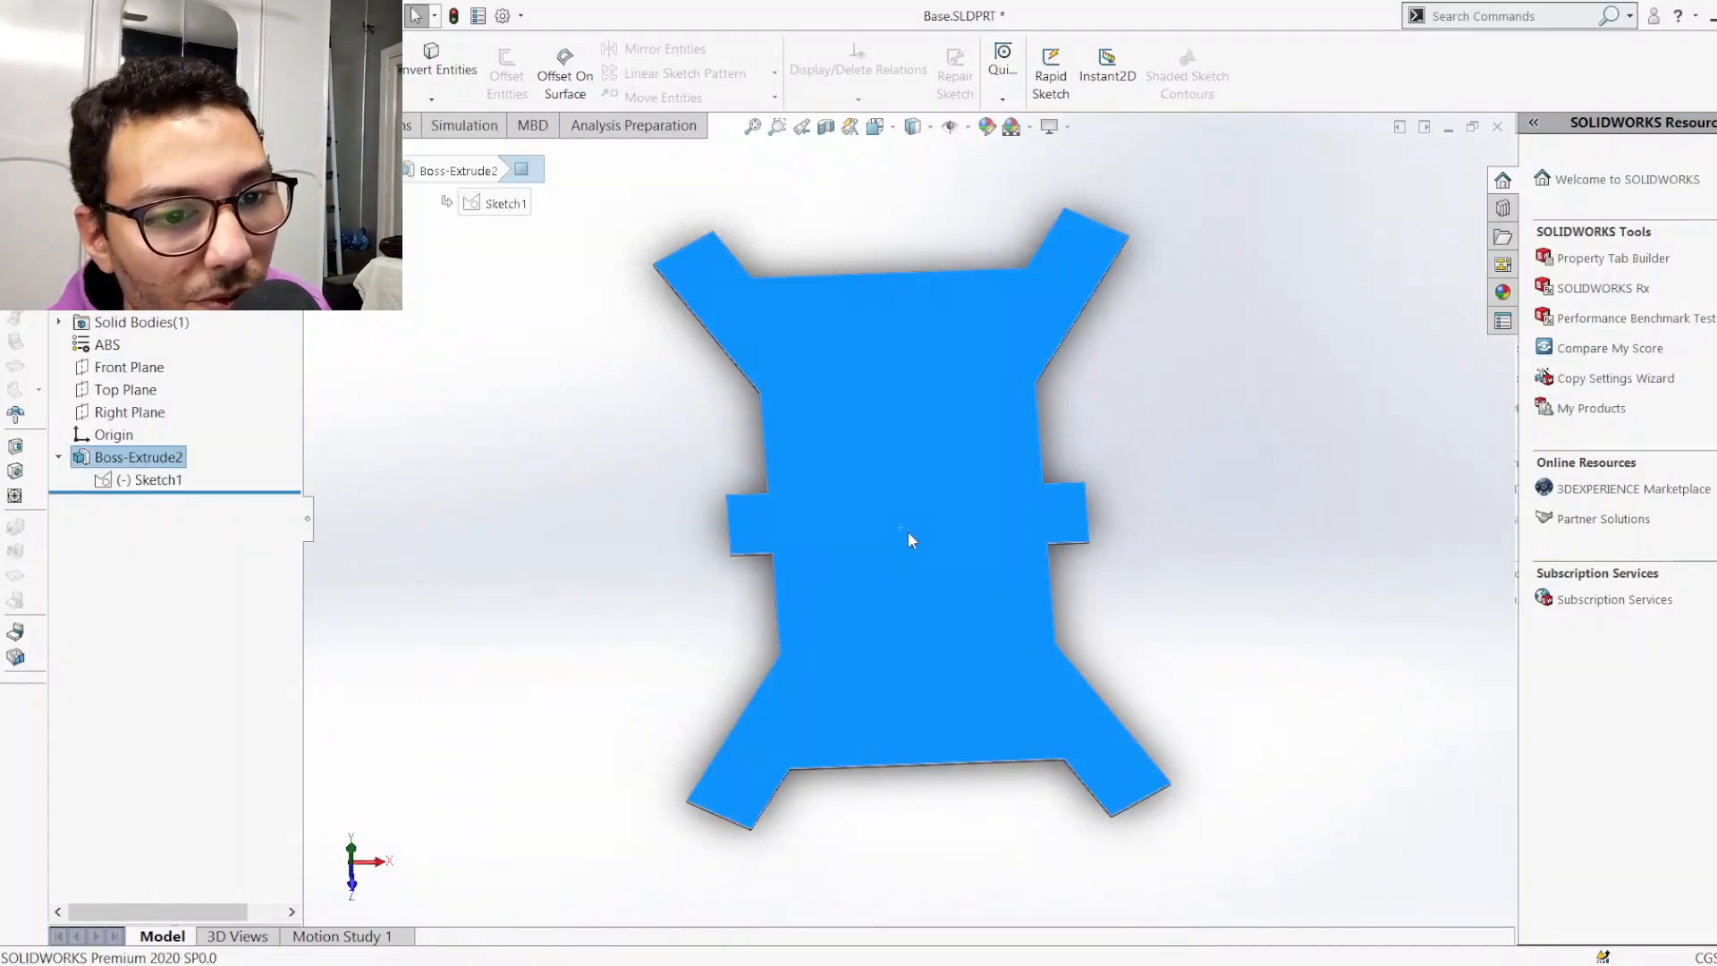
pyautogui.hotkey('ctrl', '8')
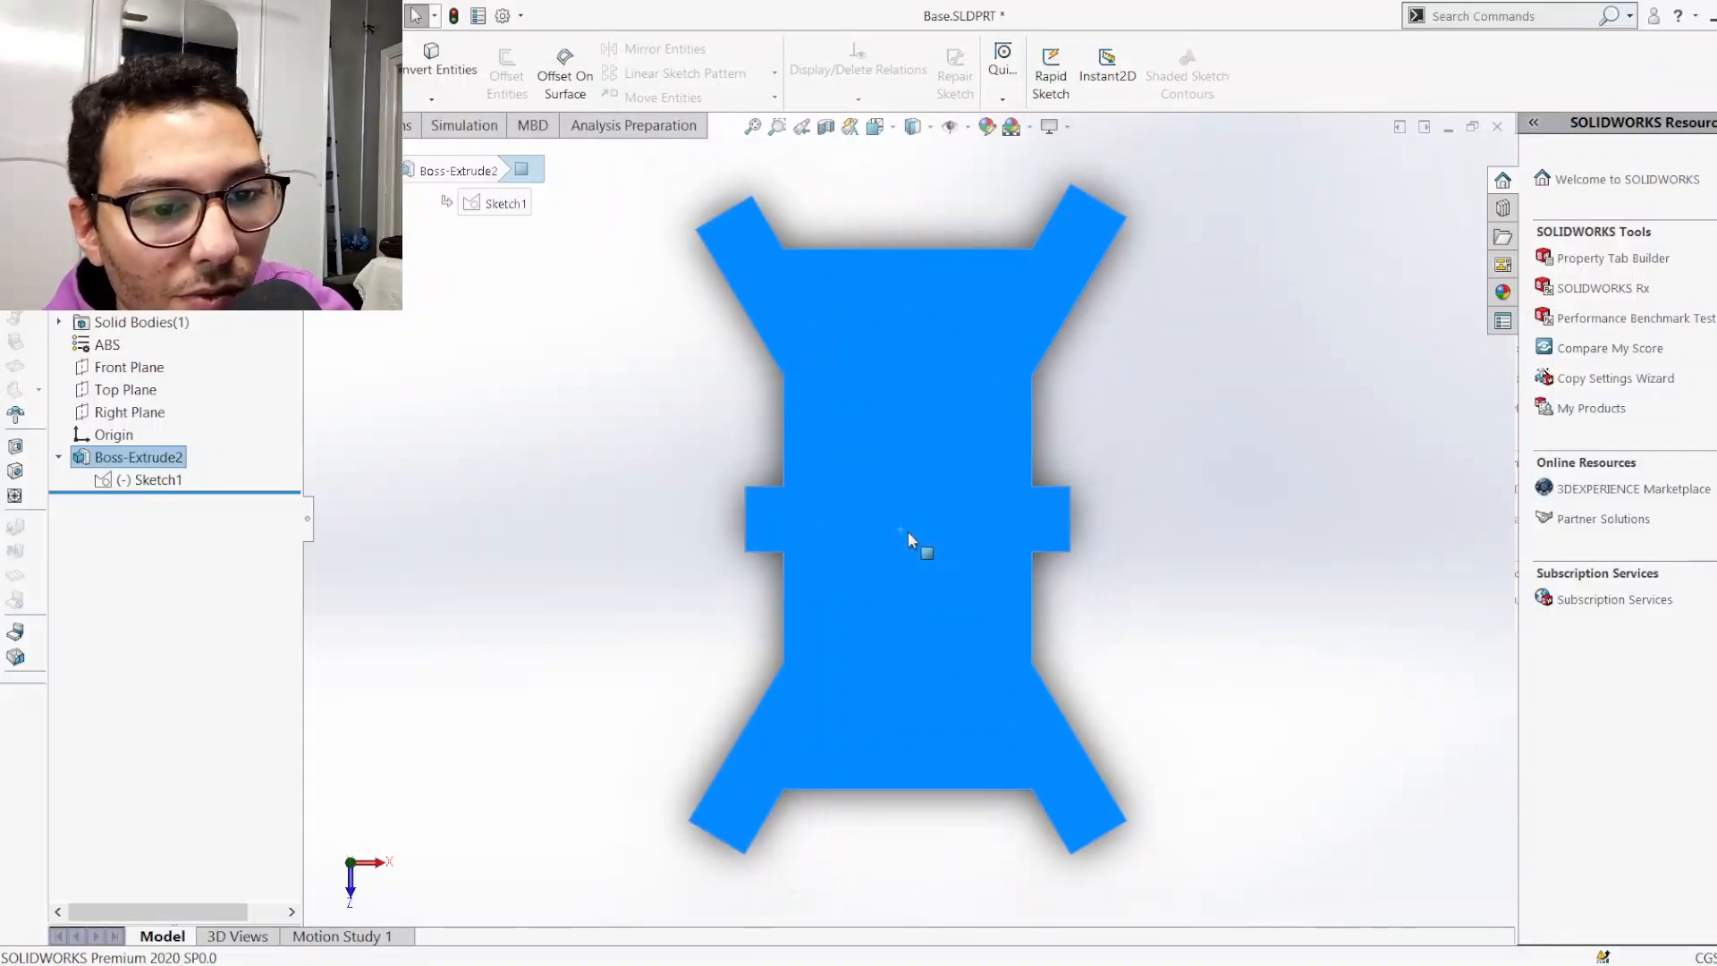
# Reopen Sketch1 for editing and delete the 25 cm origin-to-lower-edge dimension and the lower-left tab's outer 7 cm dimension
pyautogui.click(613, 555)
pyautogui.click(170, 478)
pyautogui.click(177, 418)
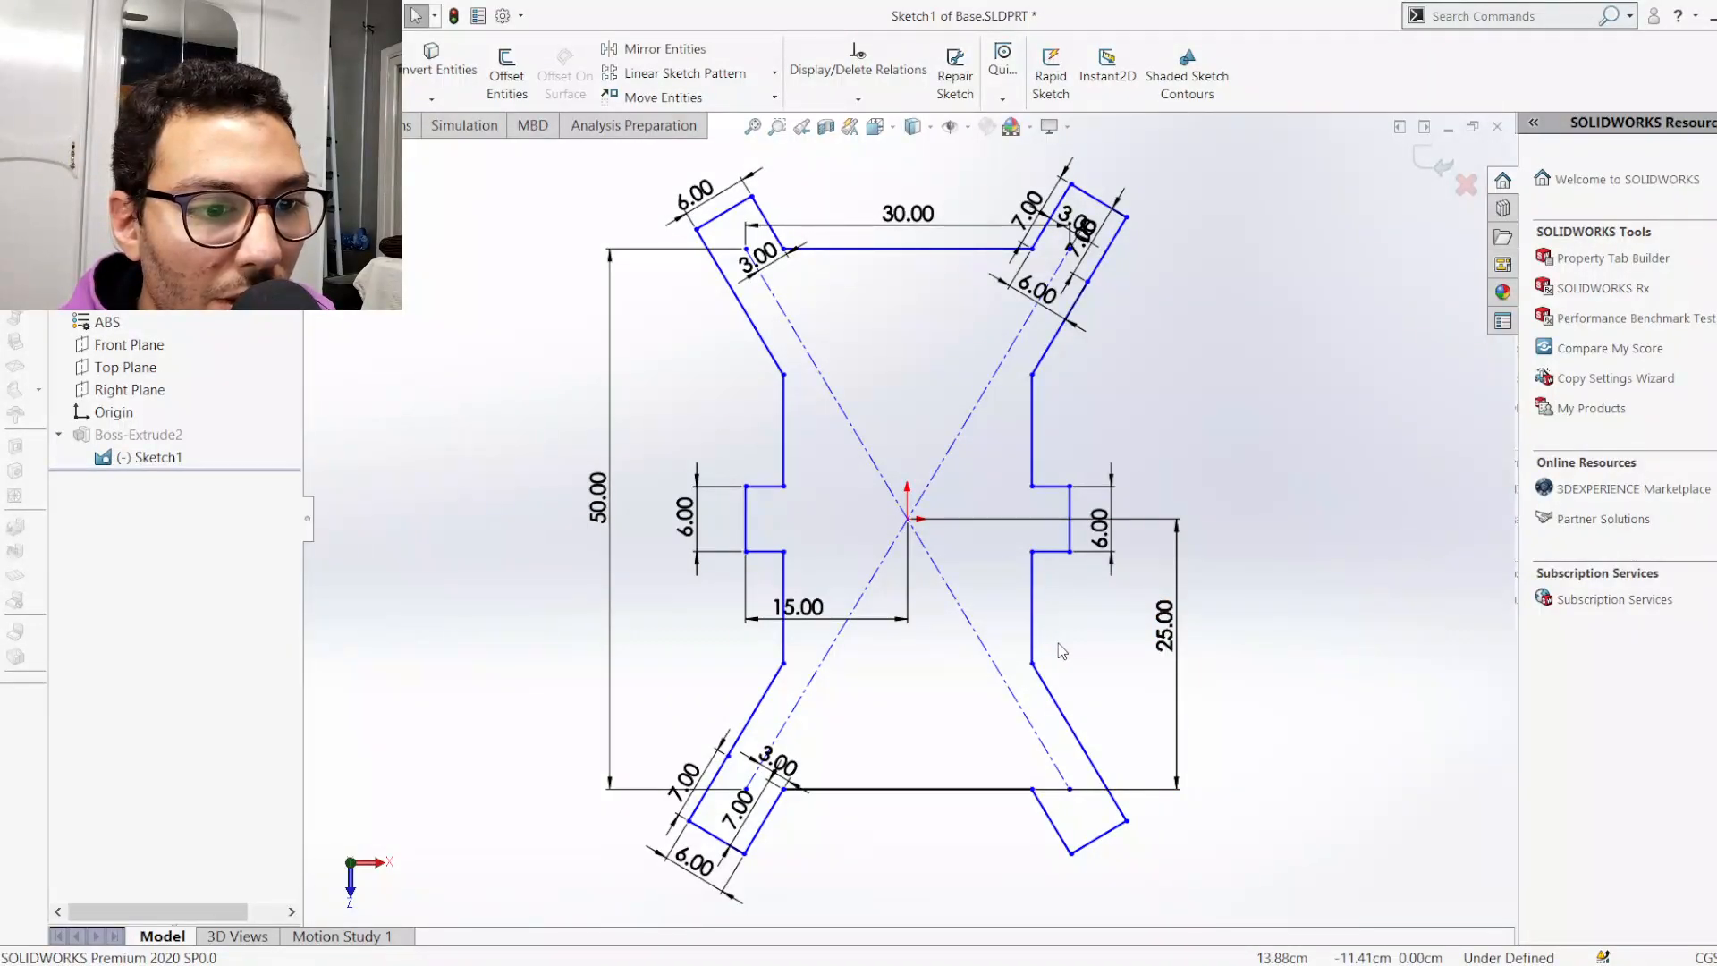
pyautogui.click(1162, 642)
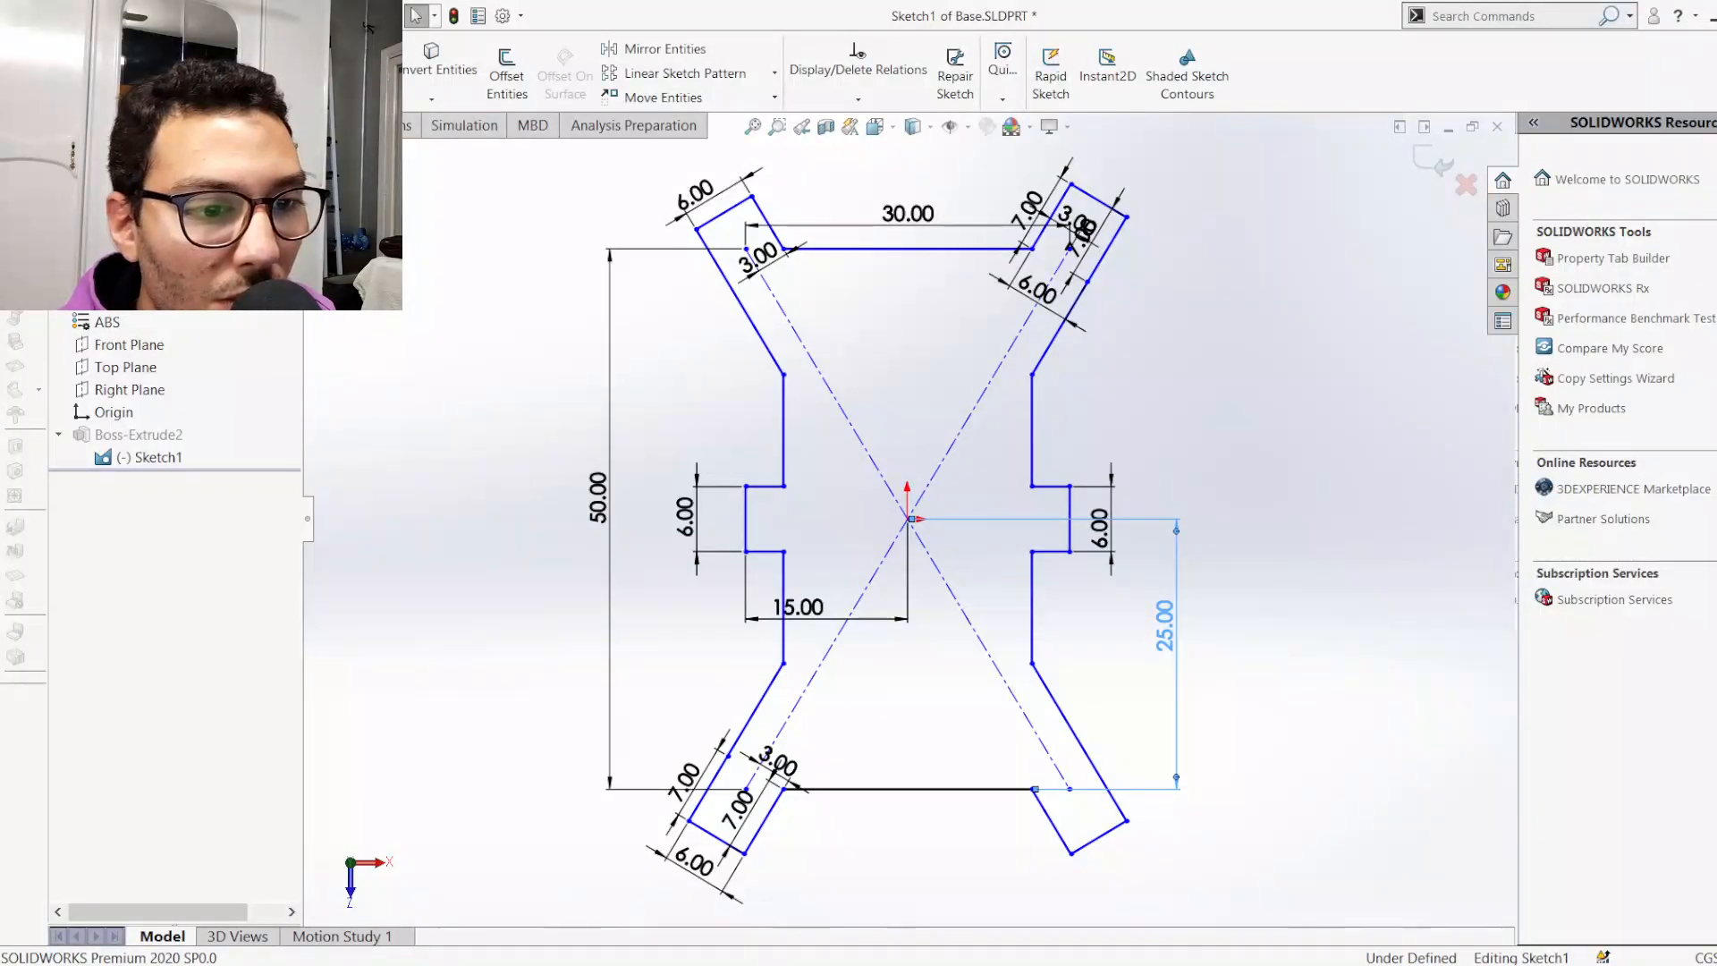
pyautogui.press('Delete')
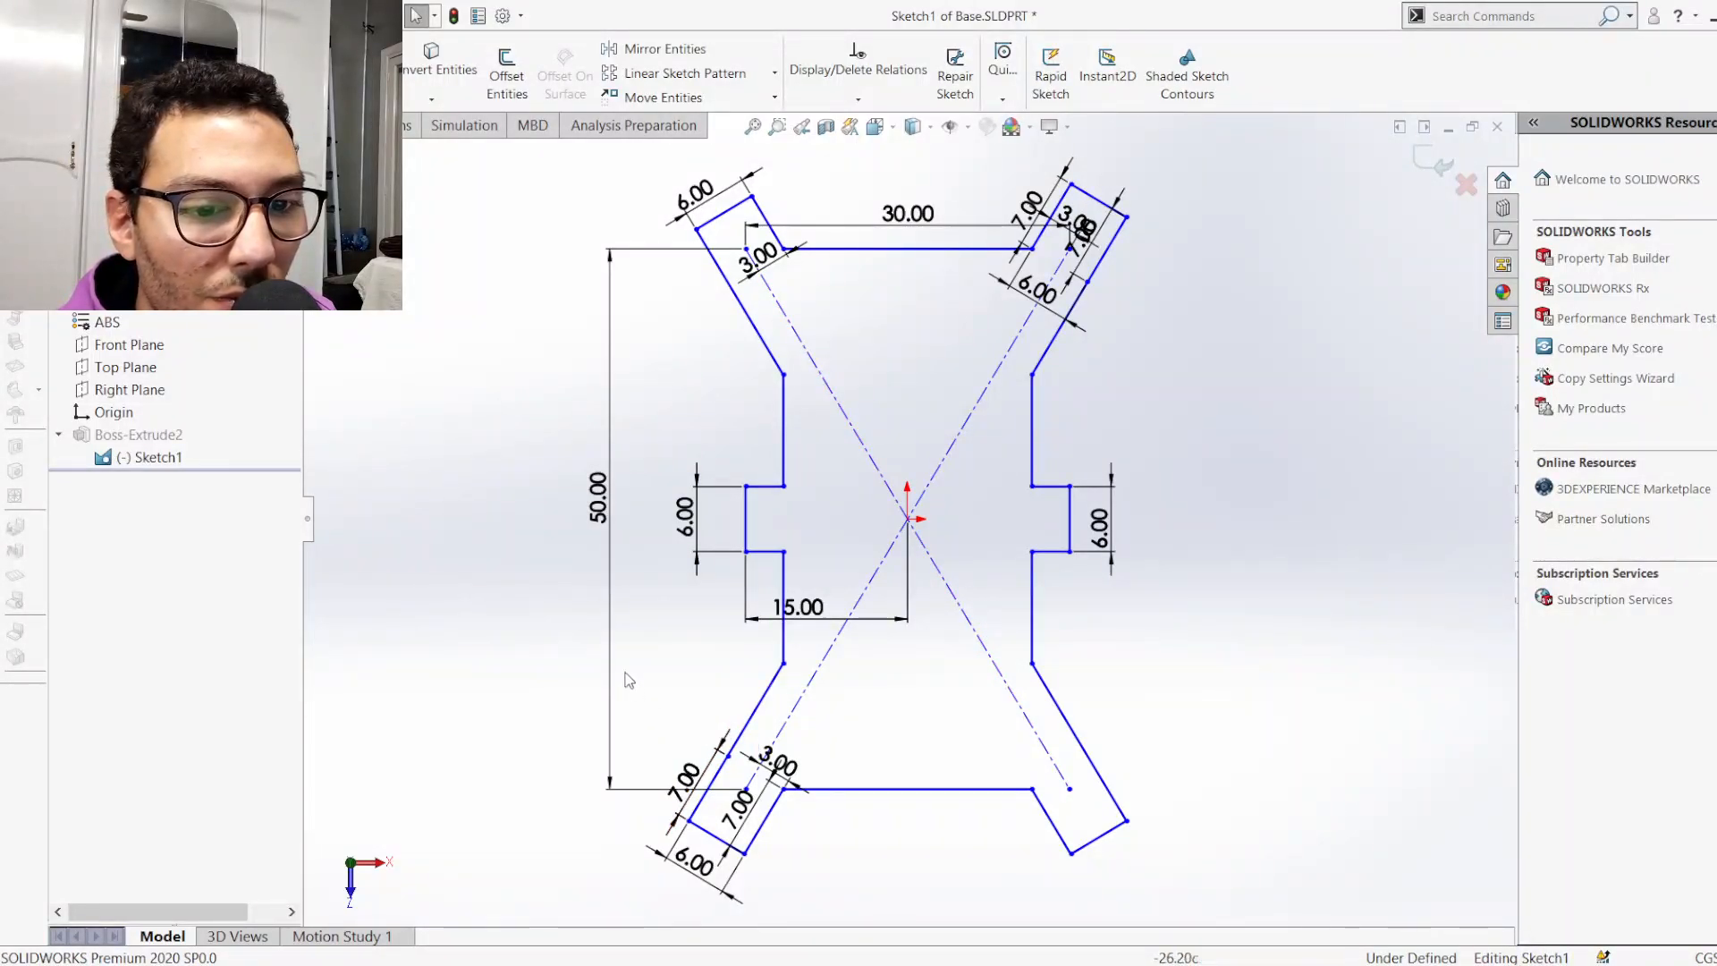
pyautogui.click(689, 785)
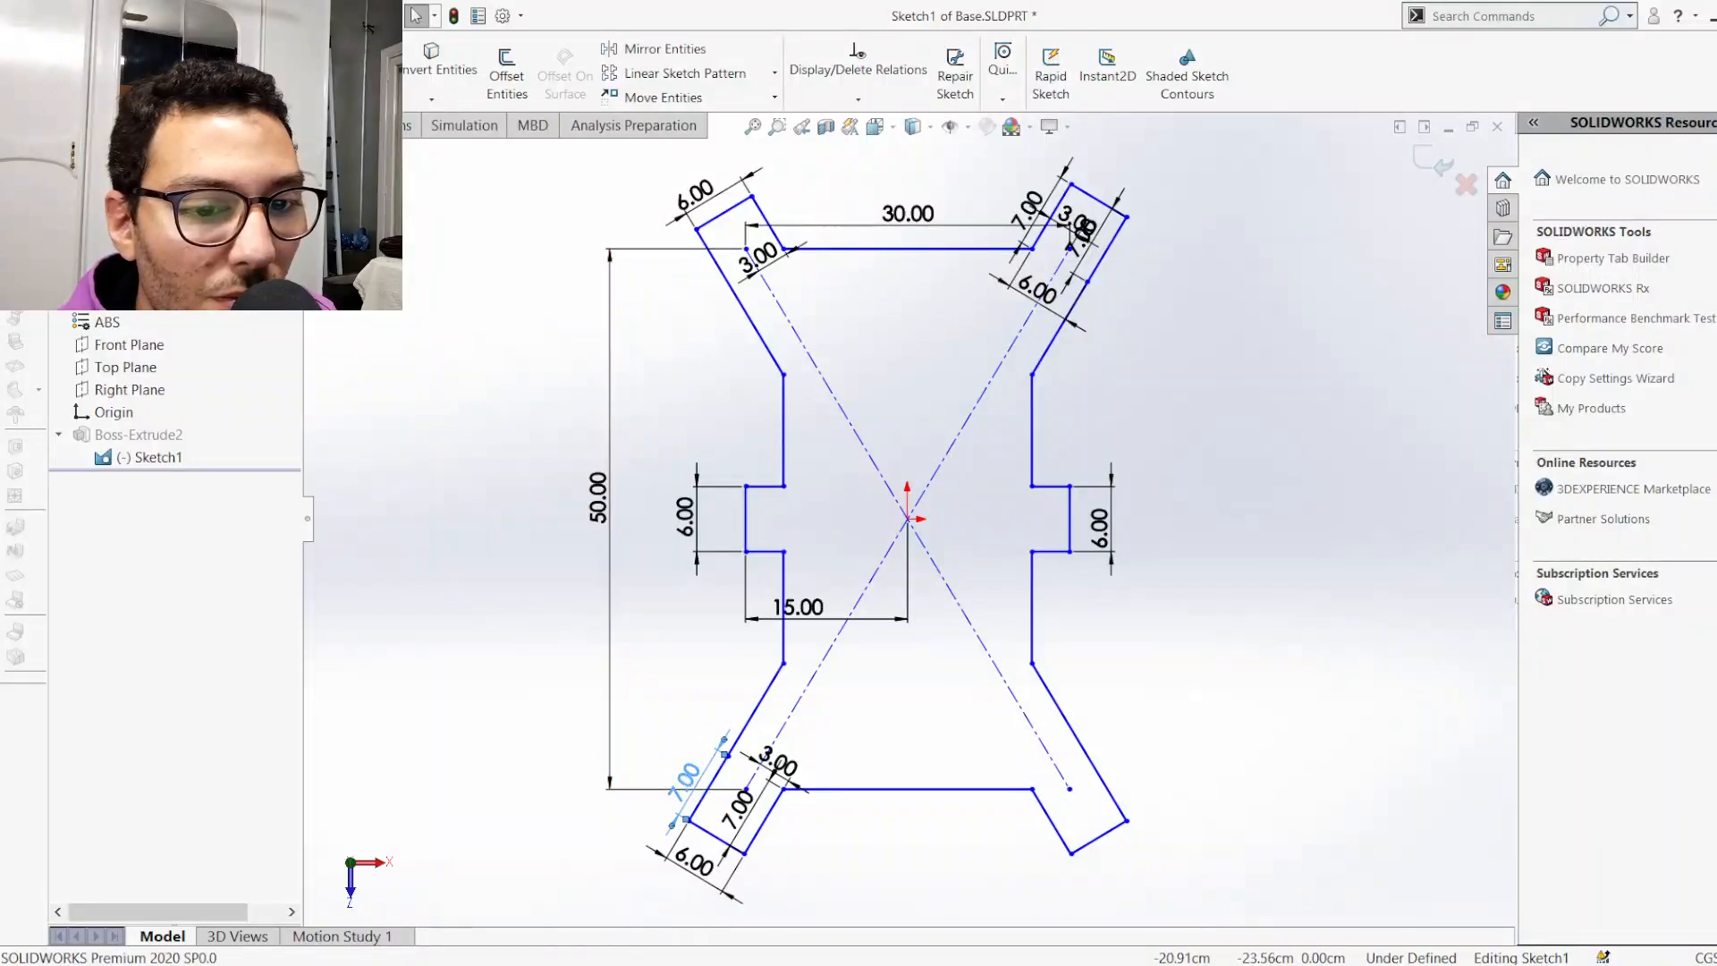
pyautogui.press('Delete')
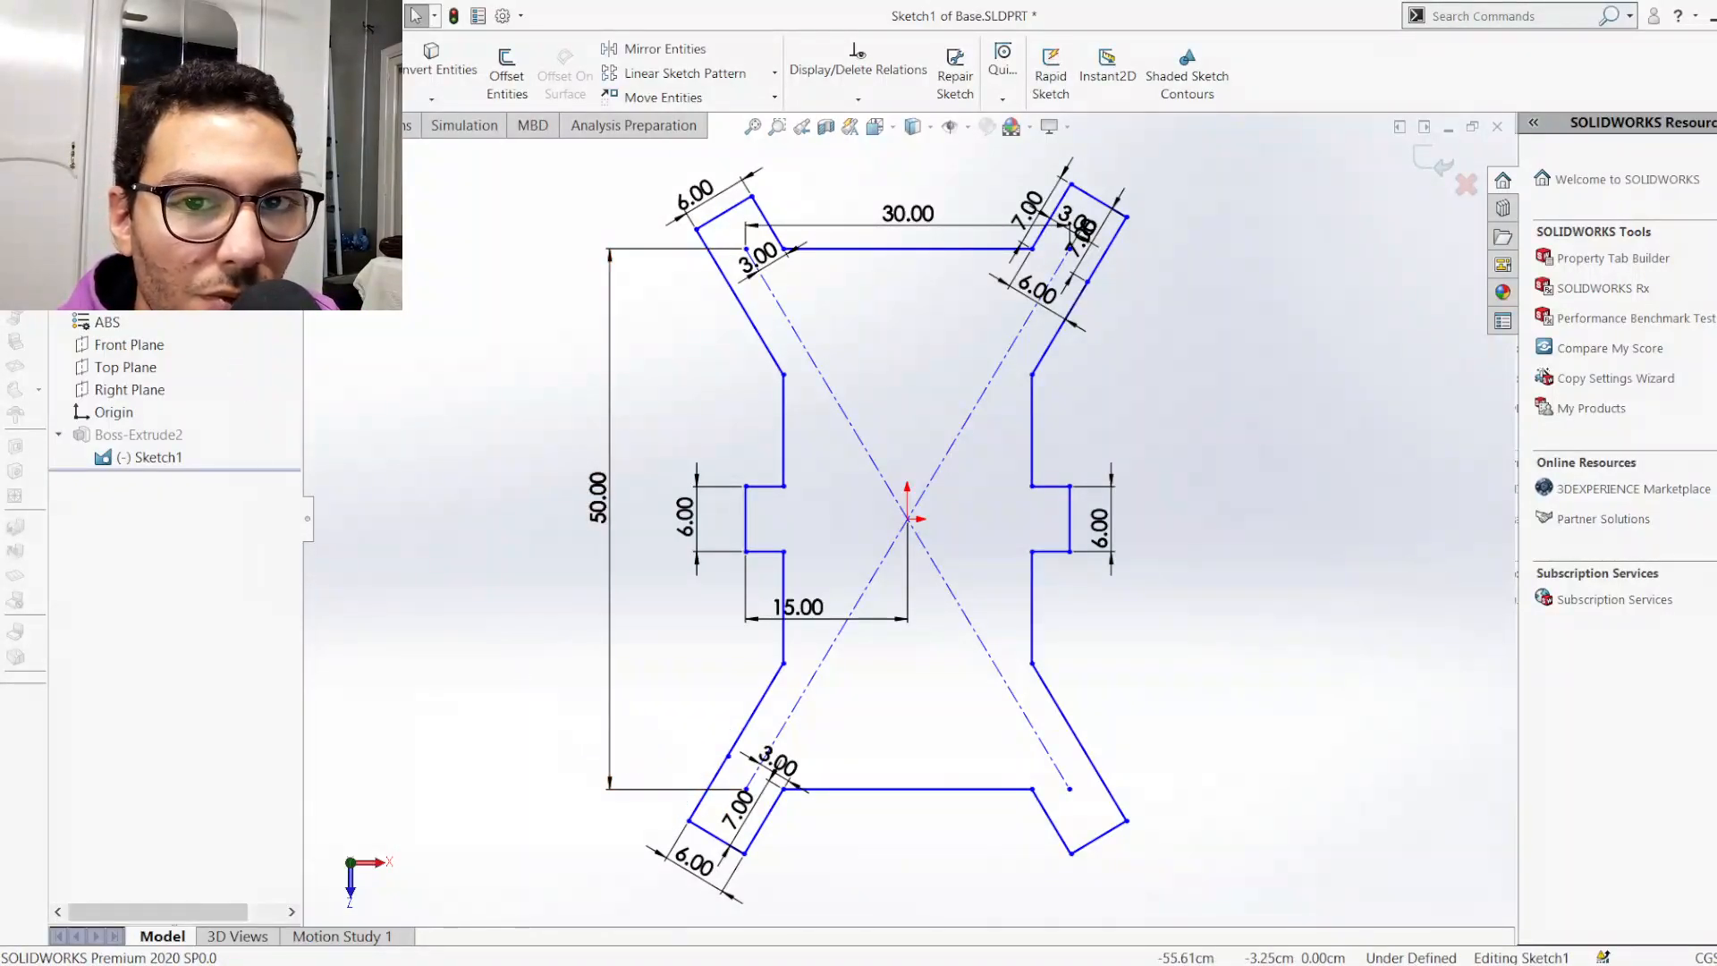
# Dimension the vertical distance between the origin and the plate's lower edge
pyautogui.click(87, 71)
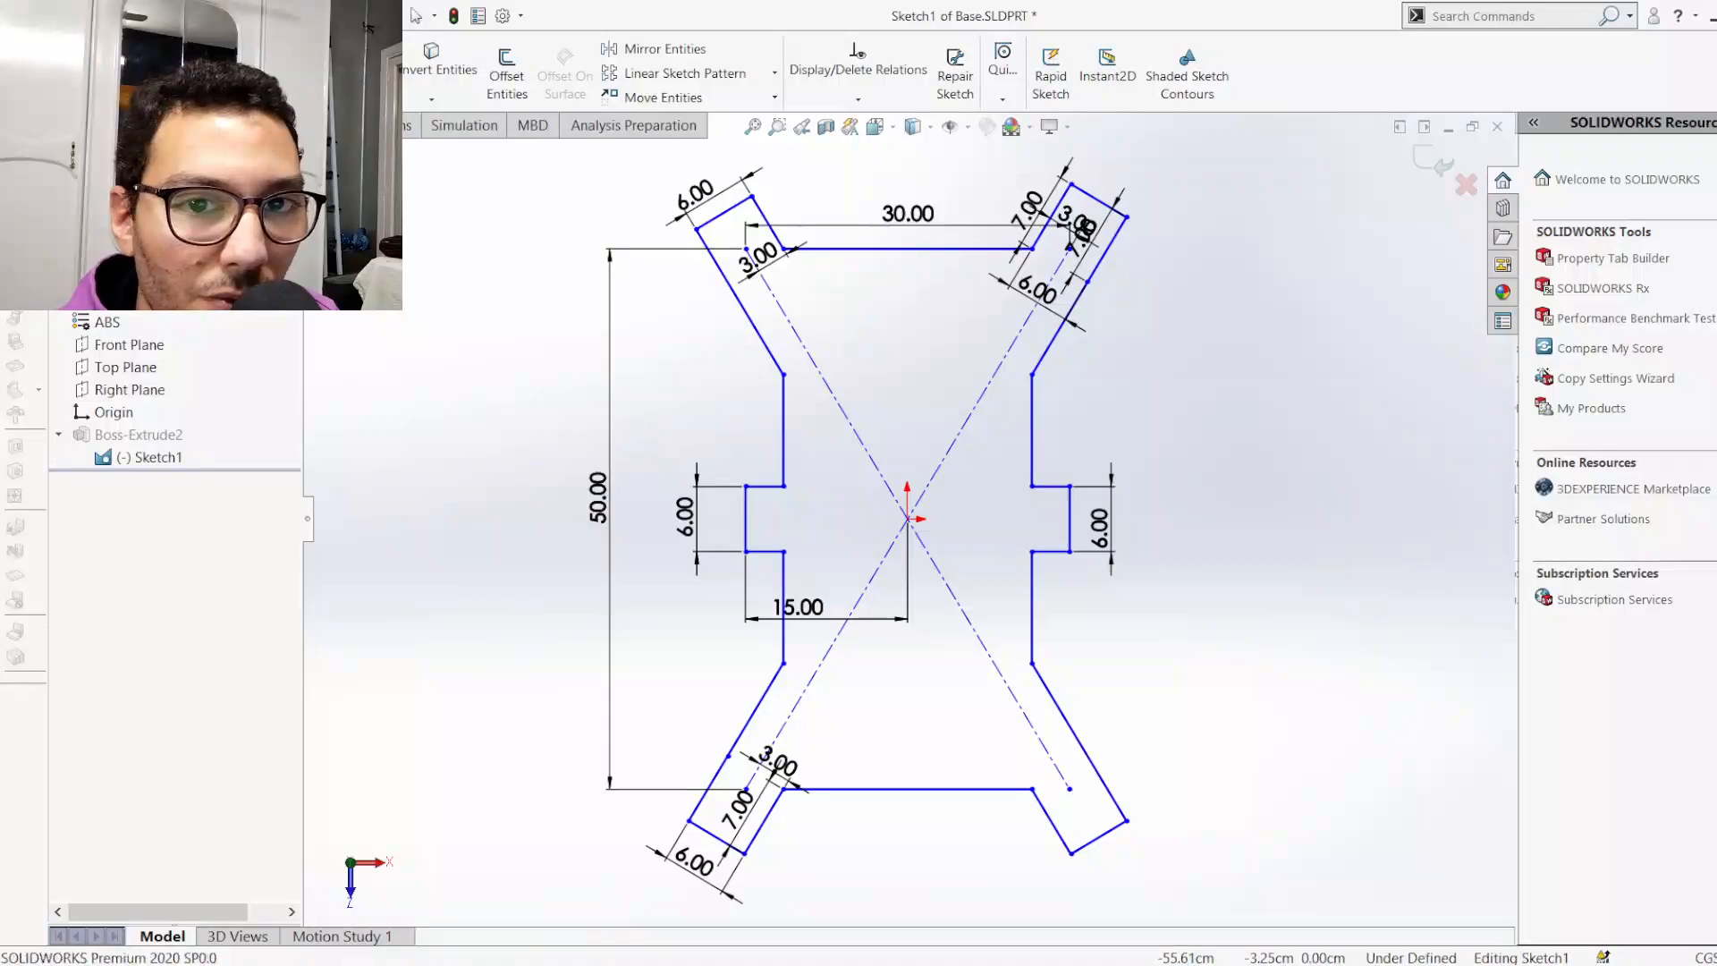
pyautogui.click(908, 520)
pyautogui.click(941, 790)
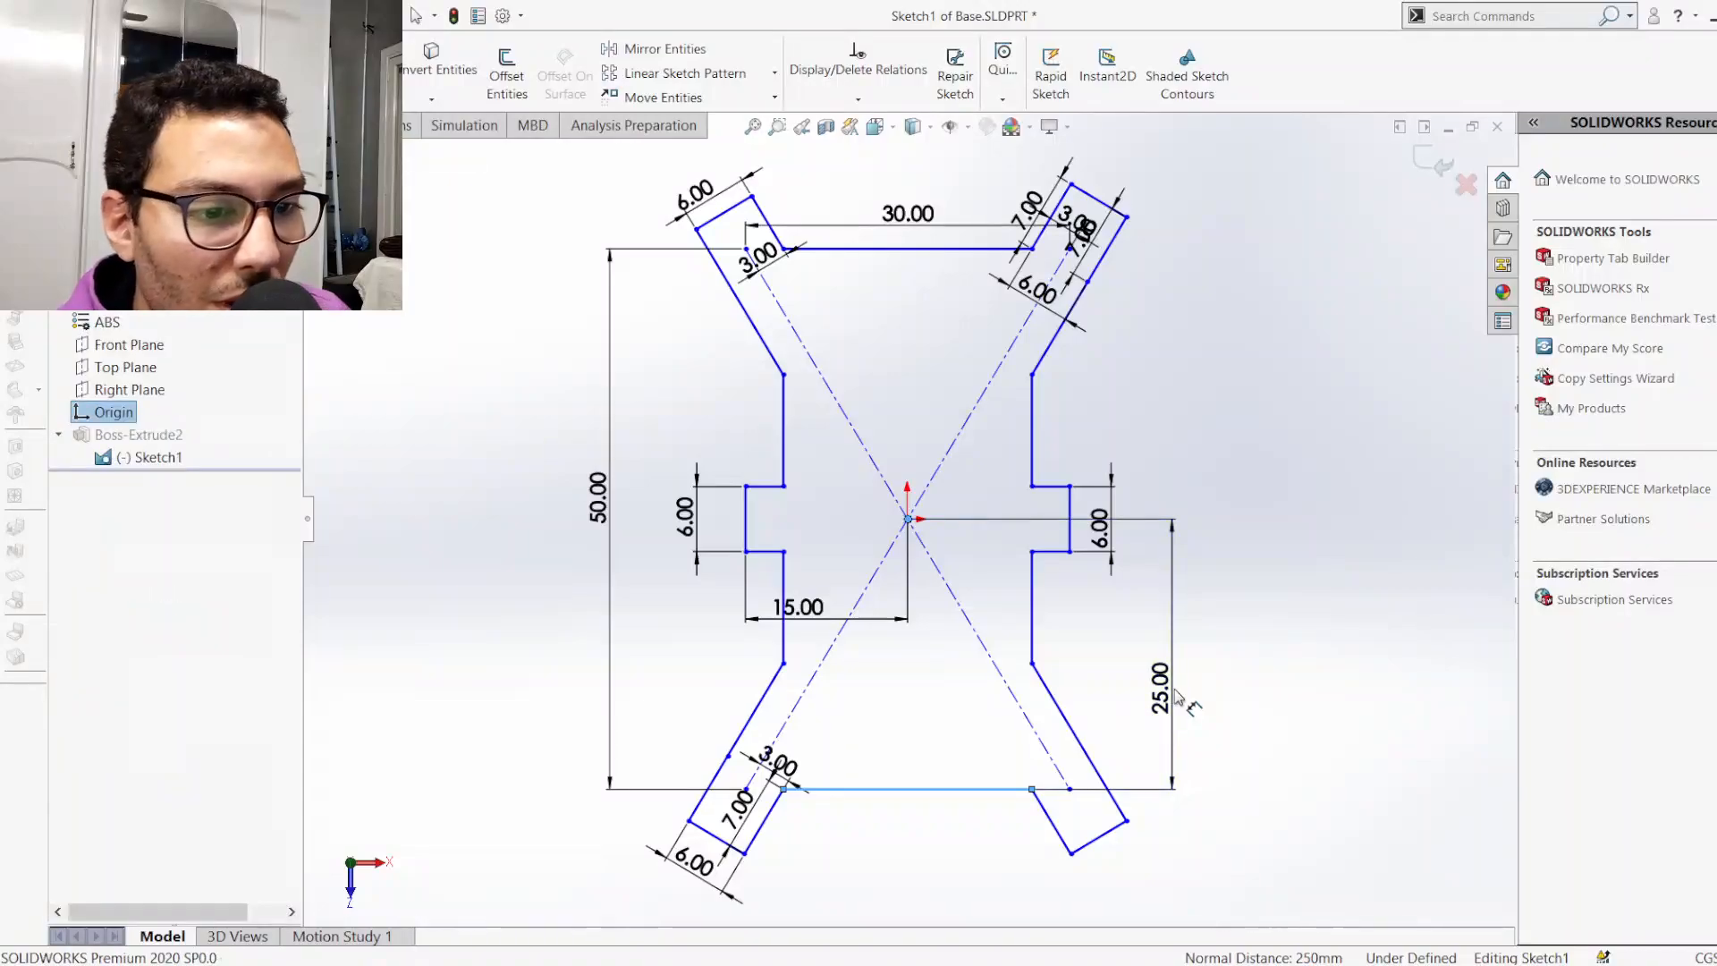
pyautogui.click(1178, 695)
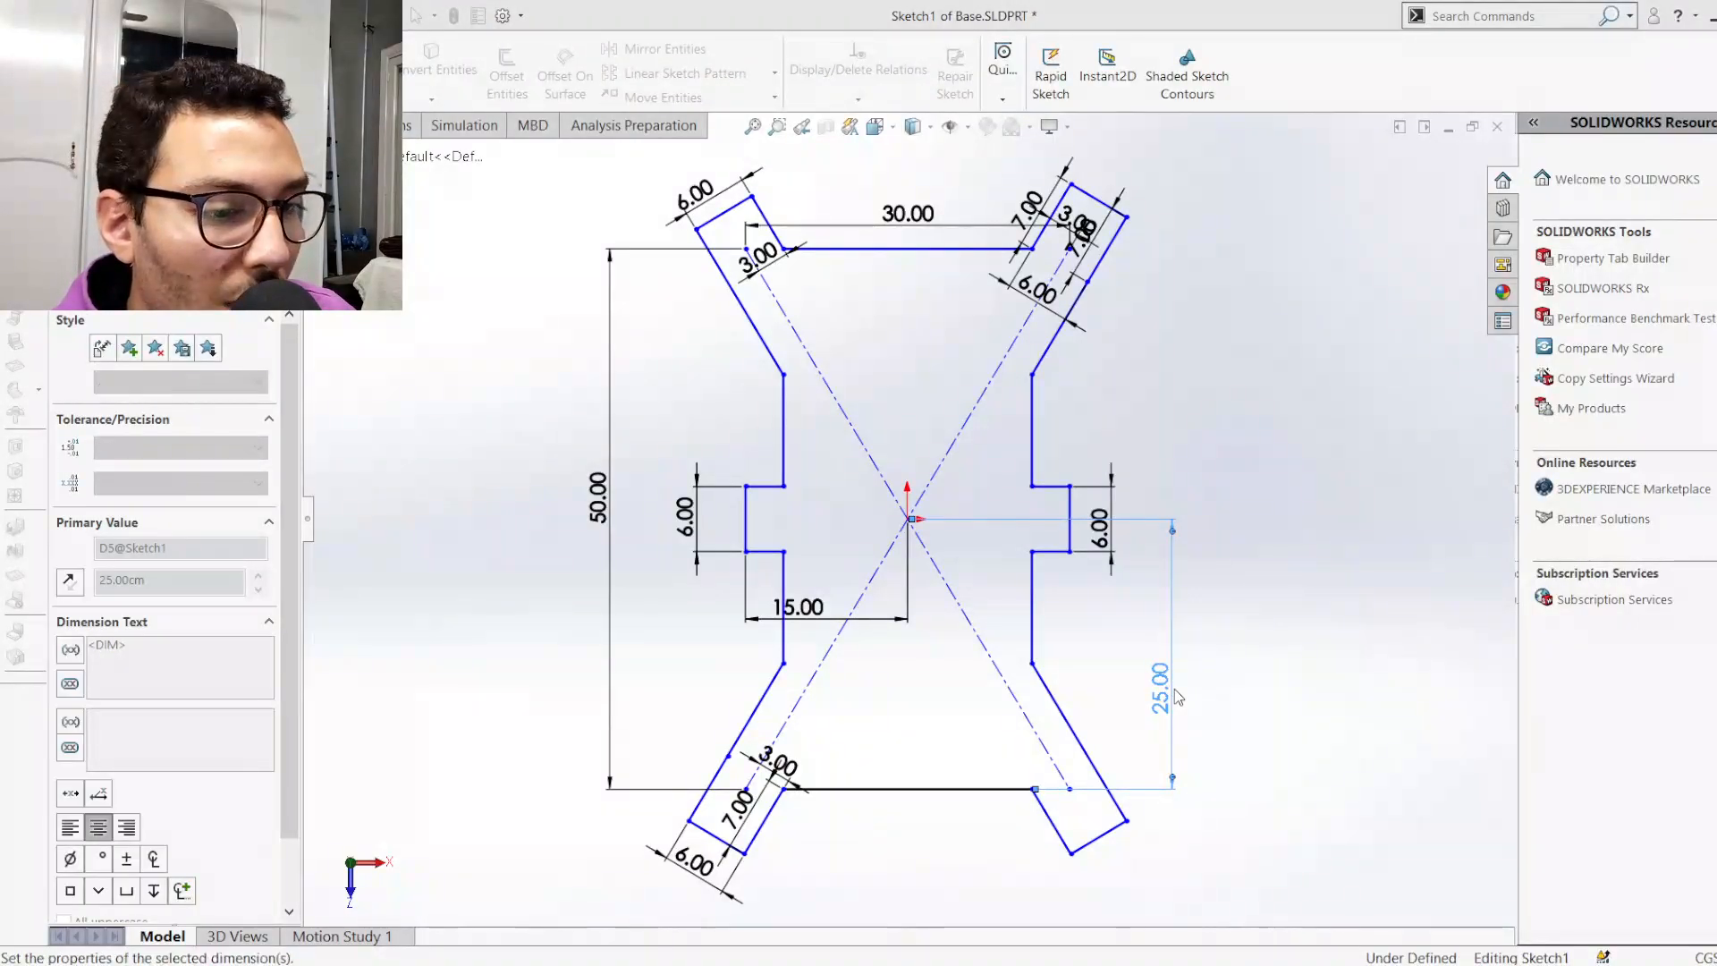
# Try an origin-to-lower-edge distance of 20 cm and an overall plate length of 40 cm, and undo both changes
pyautogui.write('20')
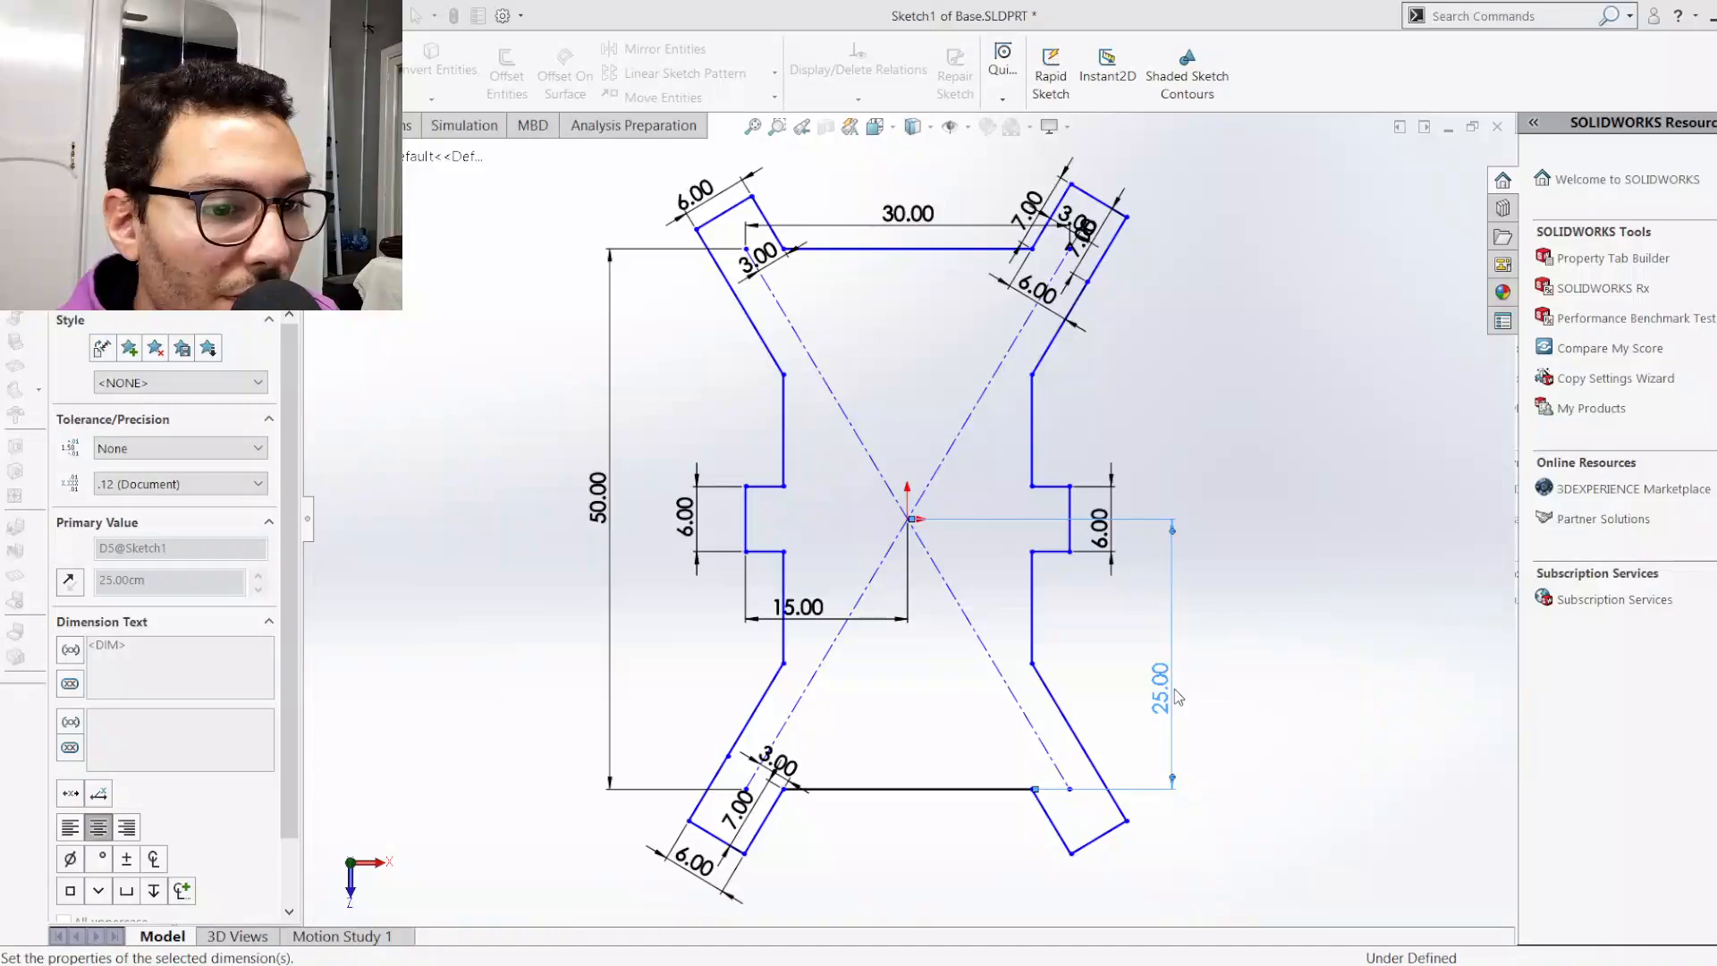
pyautogui.press('Return')
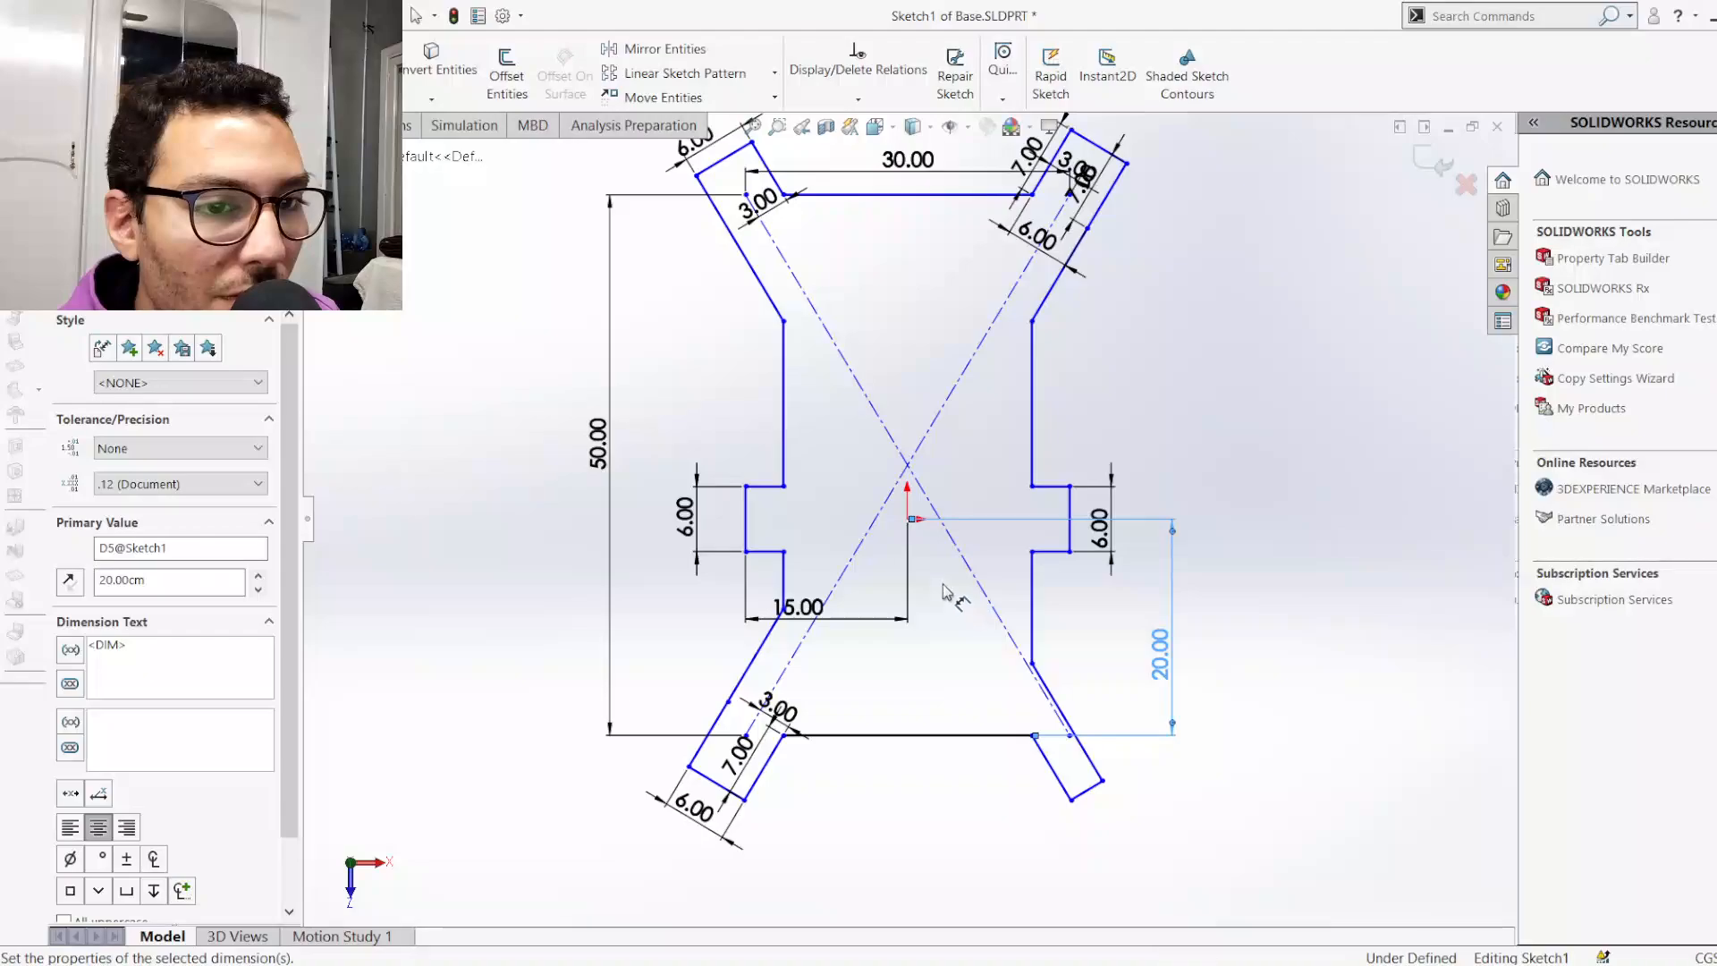
pyautogui.click(599, 452)
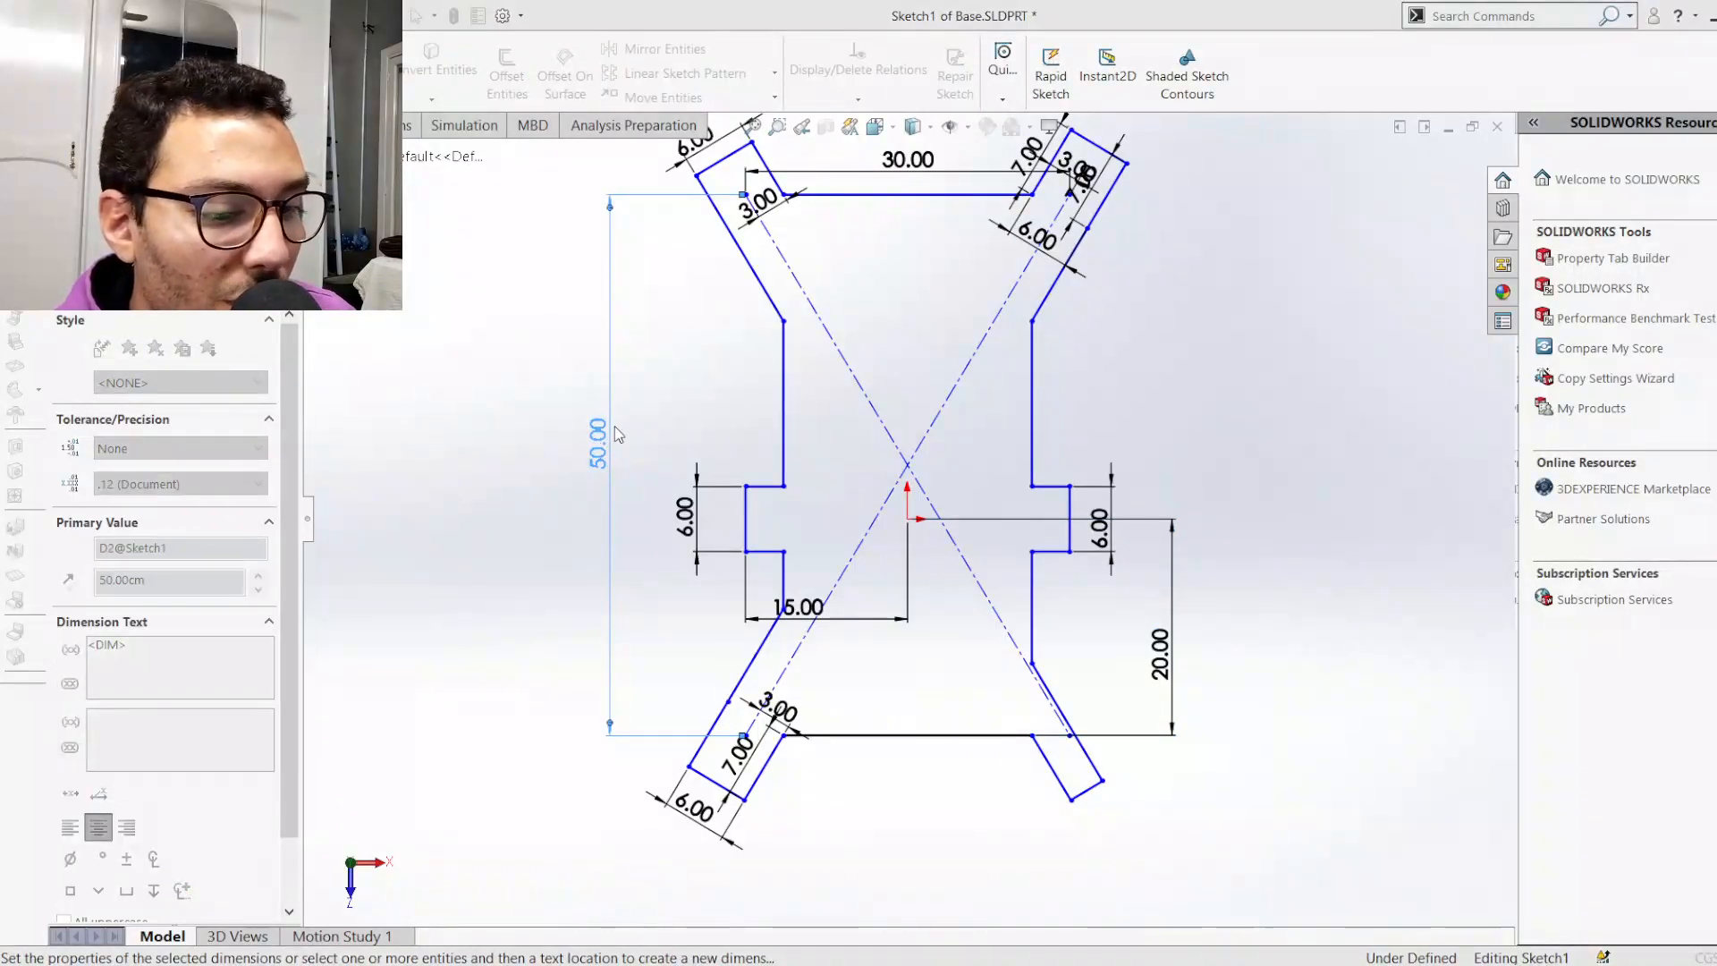
pyautogui.write('40')
pyautogui.press('Return')
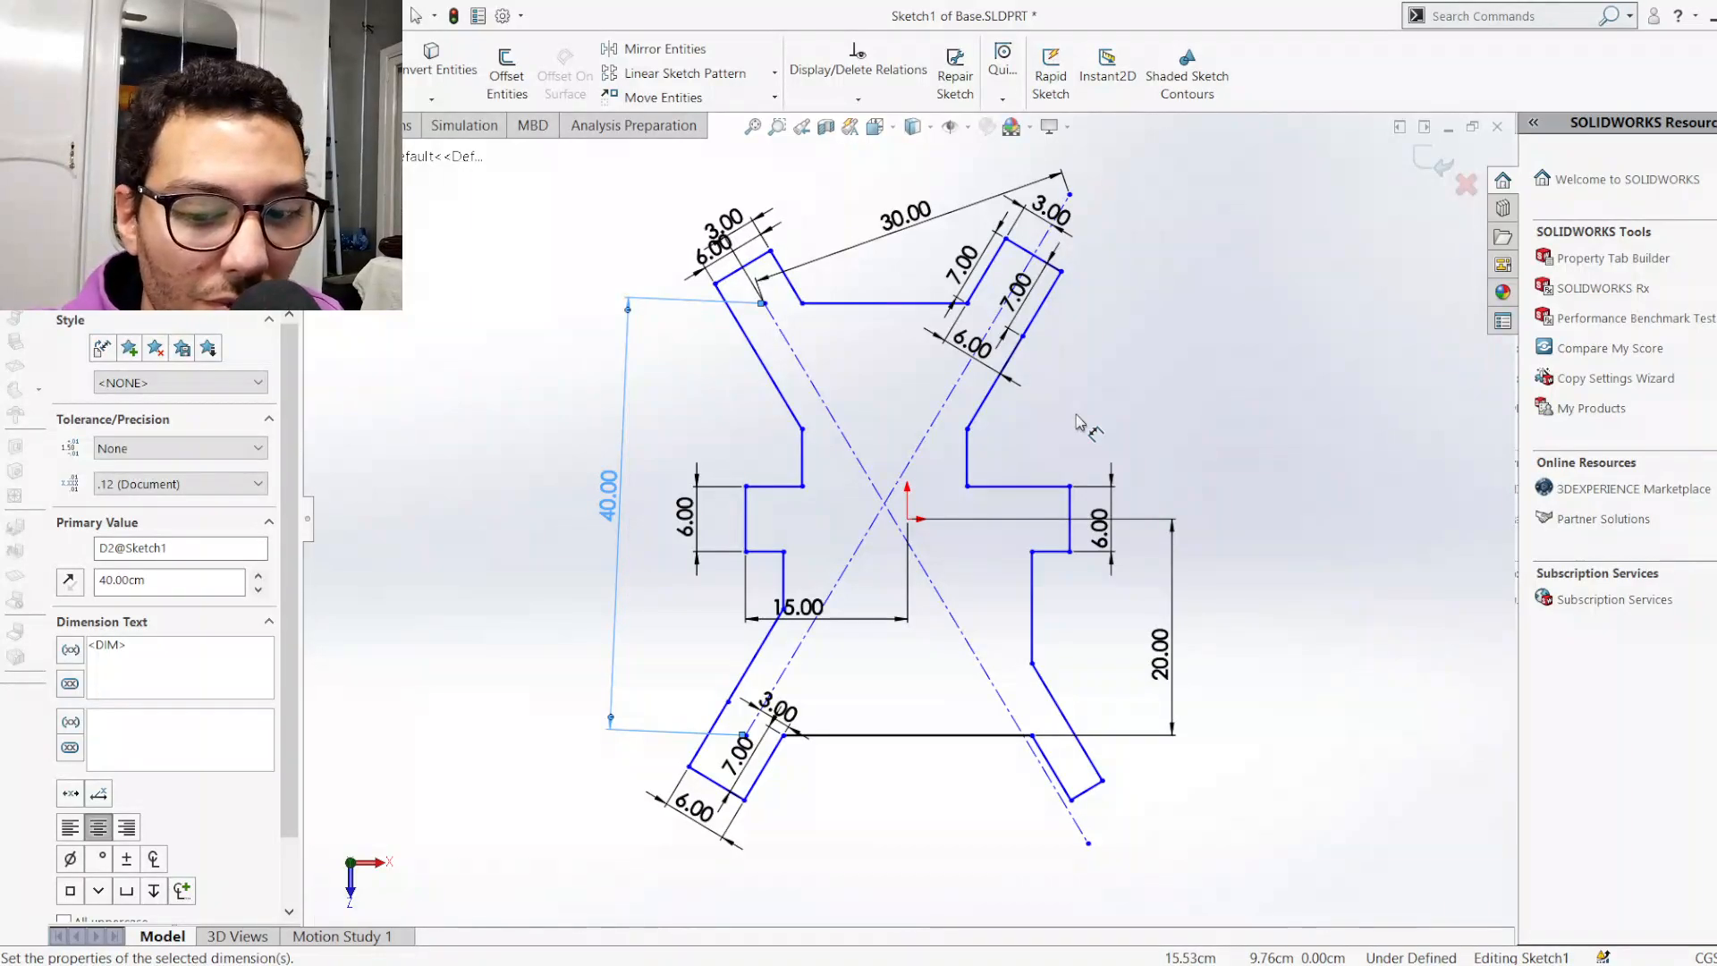
pyautogui.hotkey('ctrl', 'z')
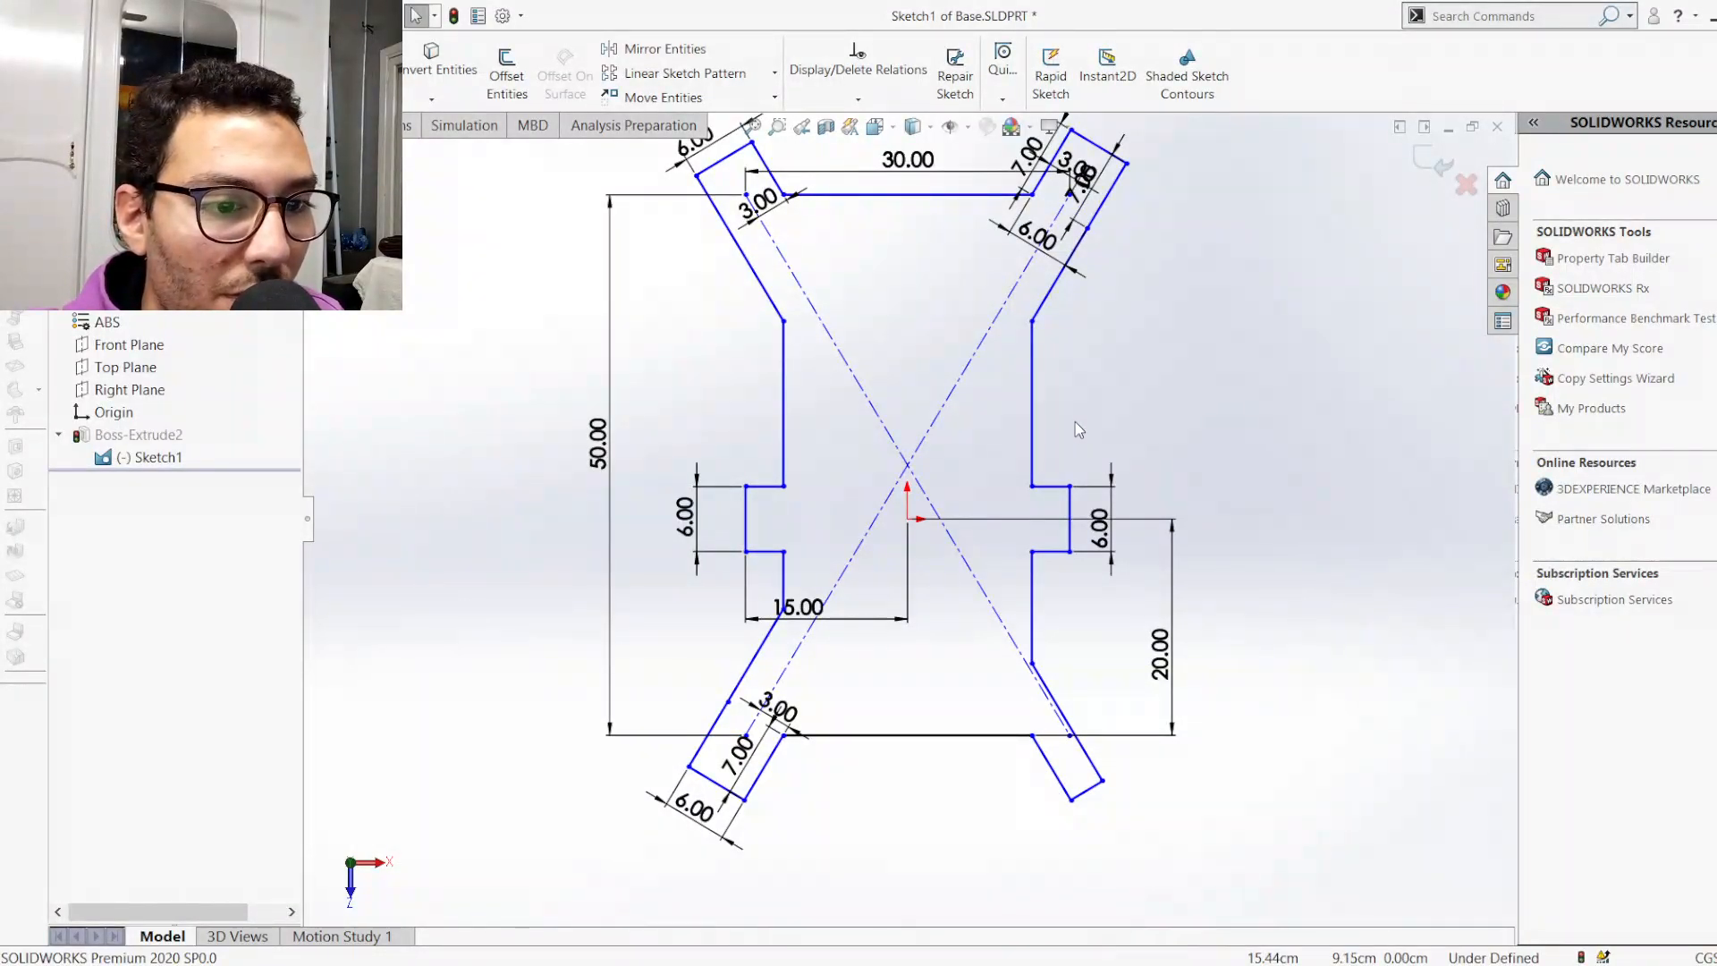
pyautogui.hotkey('ctrl', 'z')
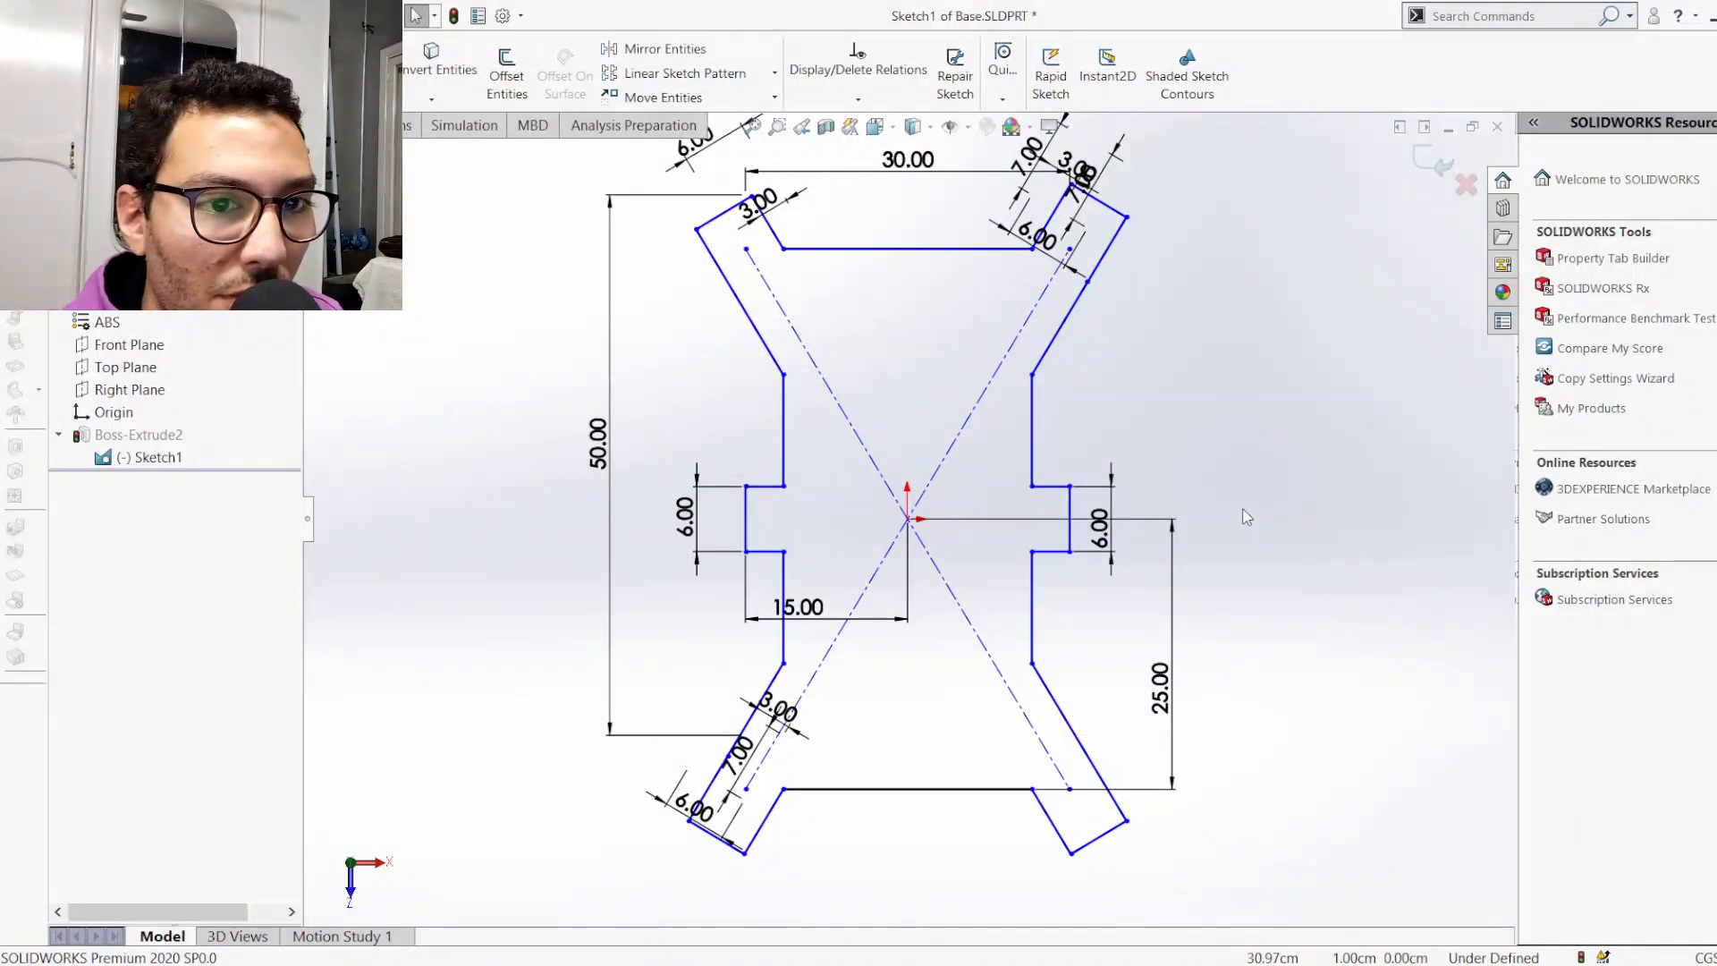
# Move the upper-left tab's 6 cm dimension and the upper-right tab's outer 7 cm dimension closer to the lines they measure
pyautogui.scroll(1, 1082, 455)
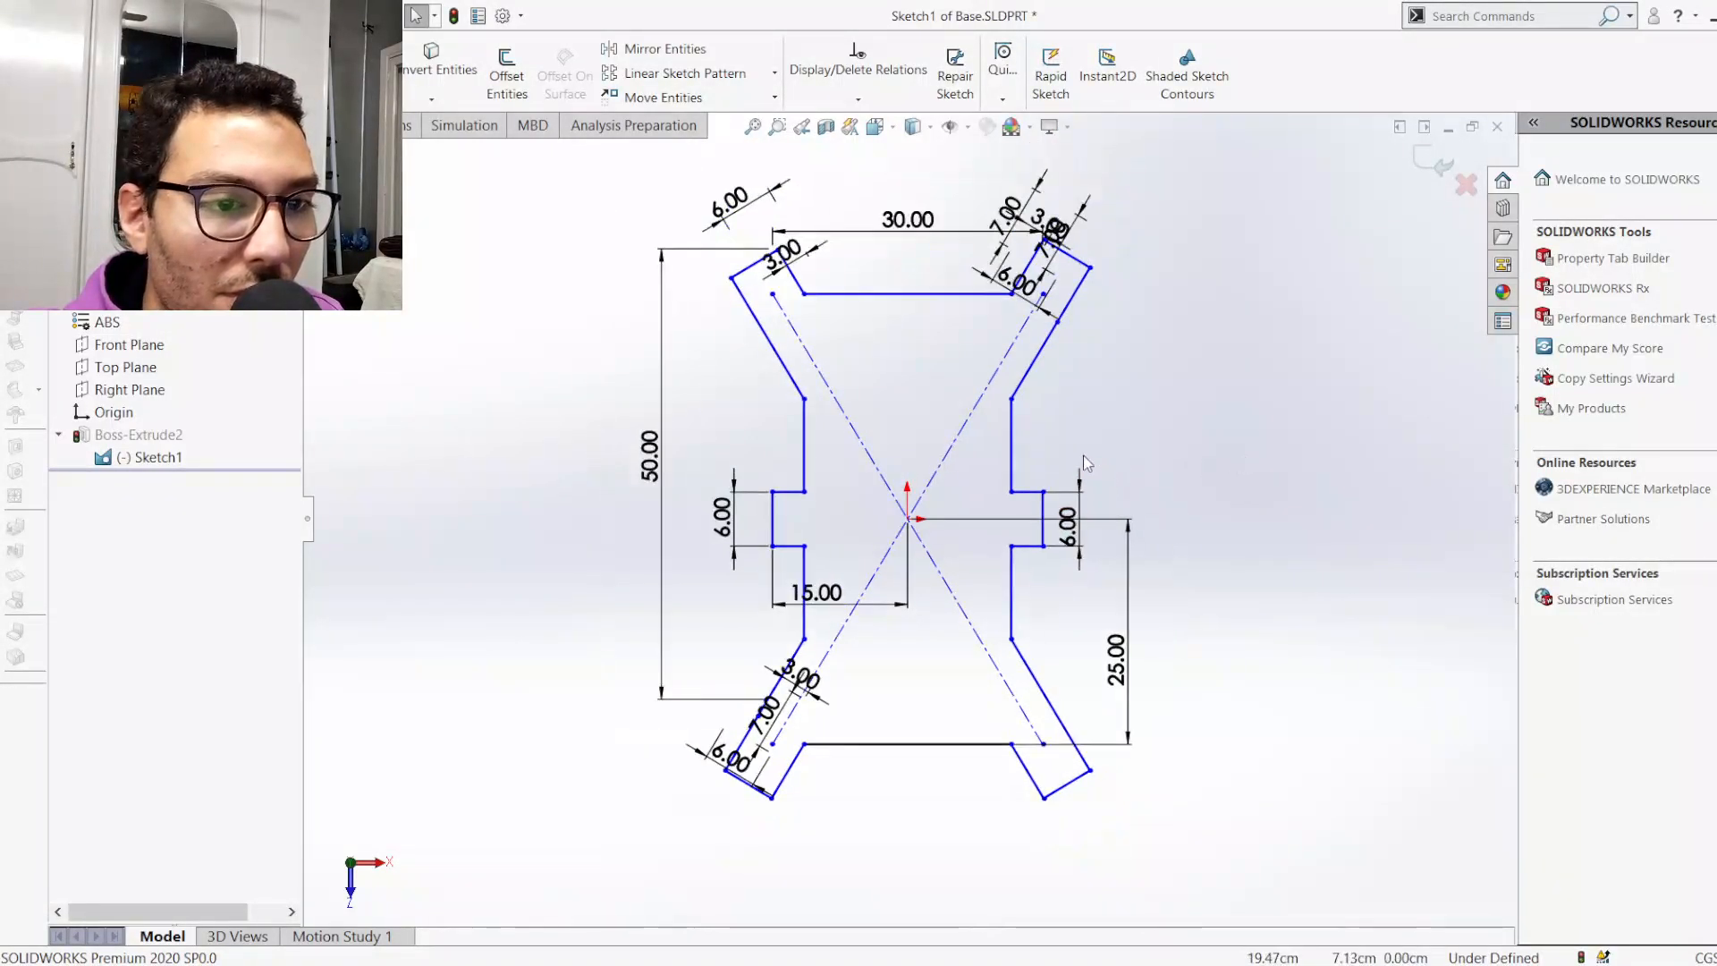
pyautogui.scroll(-1, 1082, 455)
pyautogui.moveTo(657, 164); pyautogui.dragTo(662, 231)
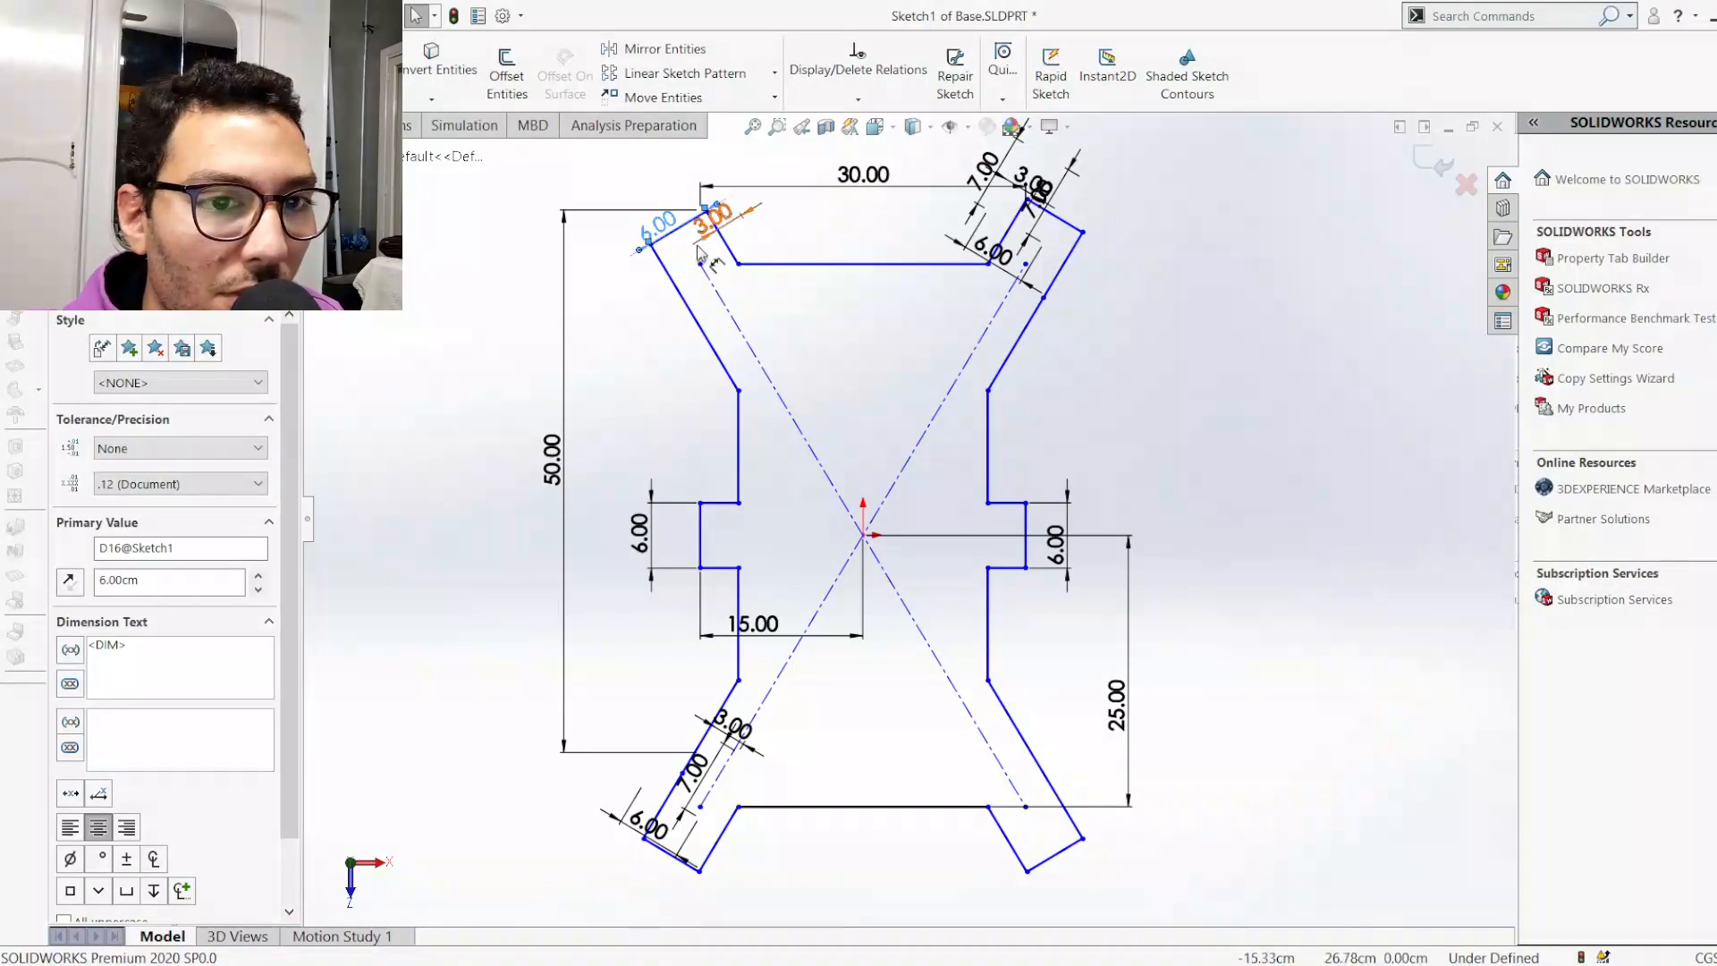
pyautogui.click(534, 707)
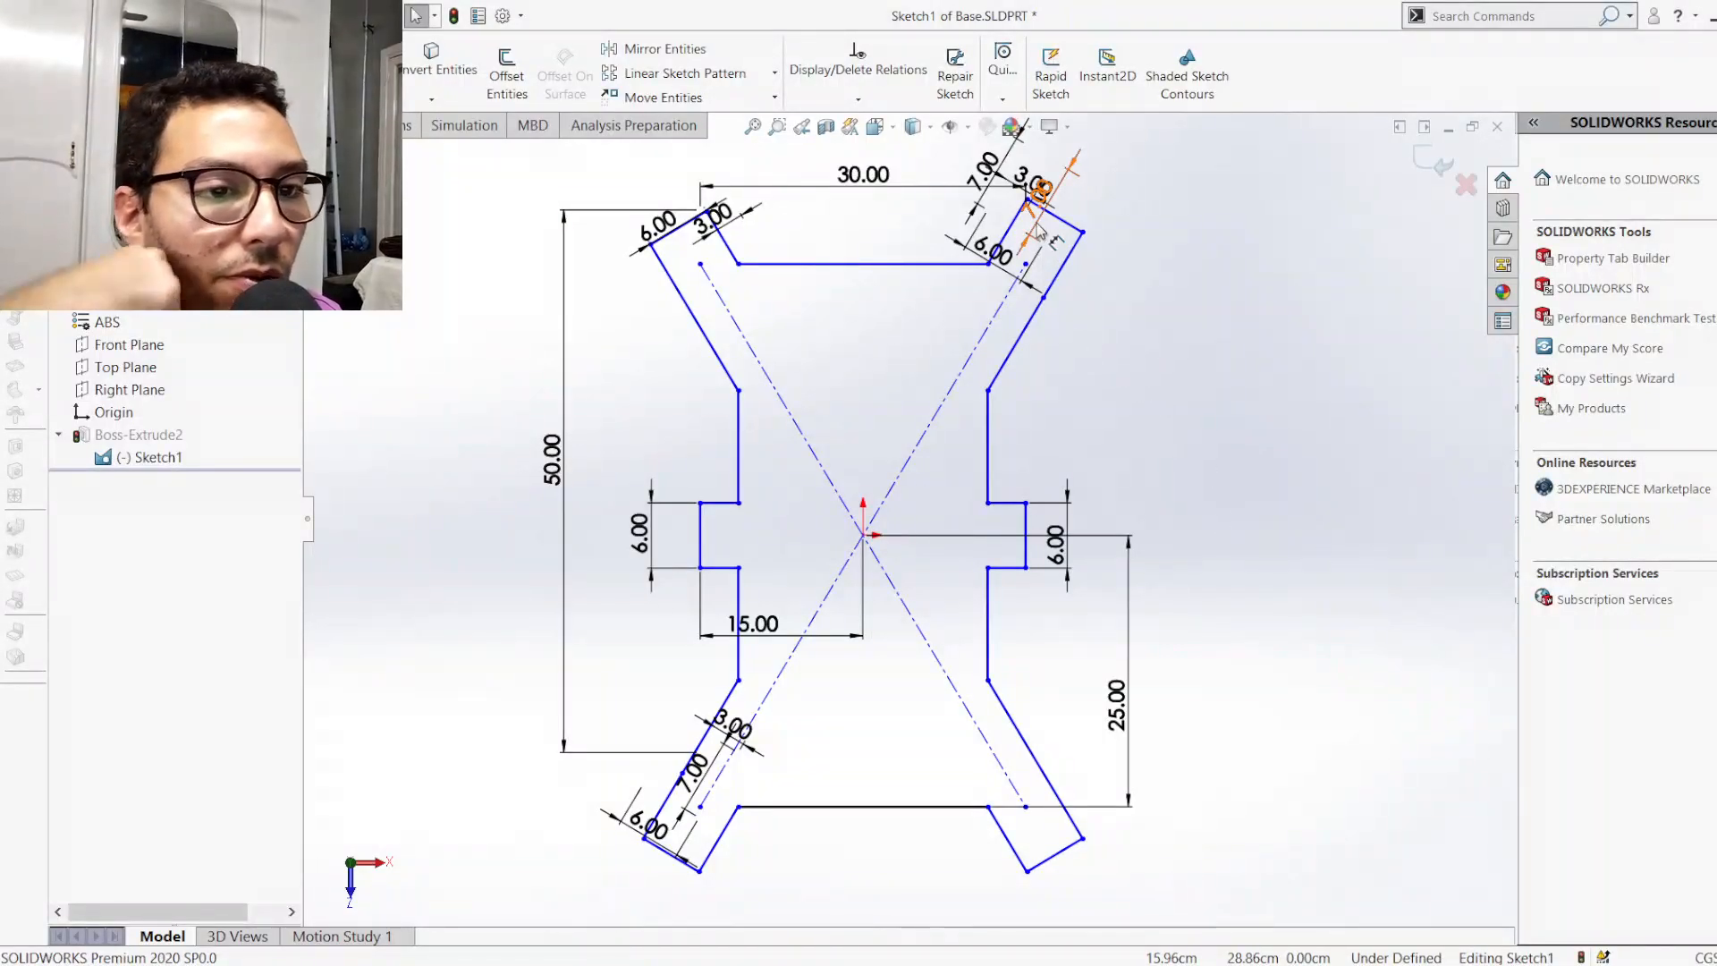
pyautogui.moveTo(1038, 188); pyautogui.dragTo(1050, 260)
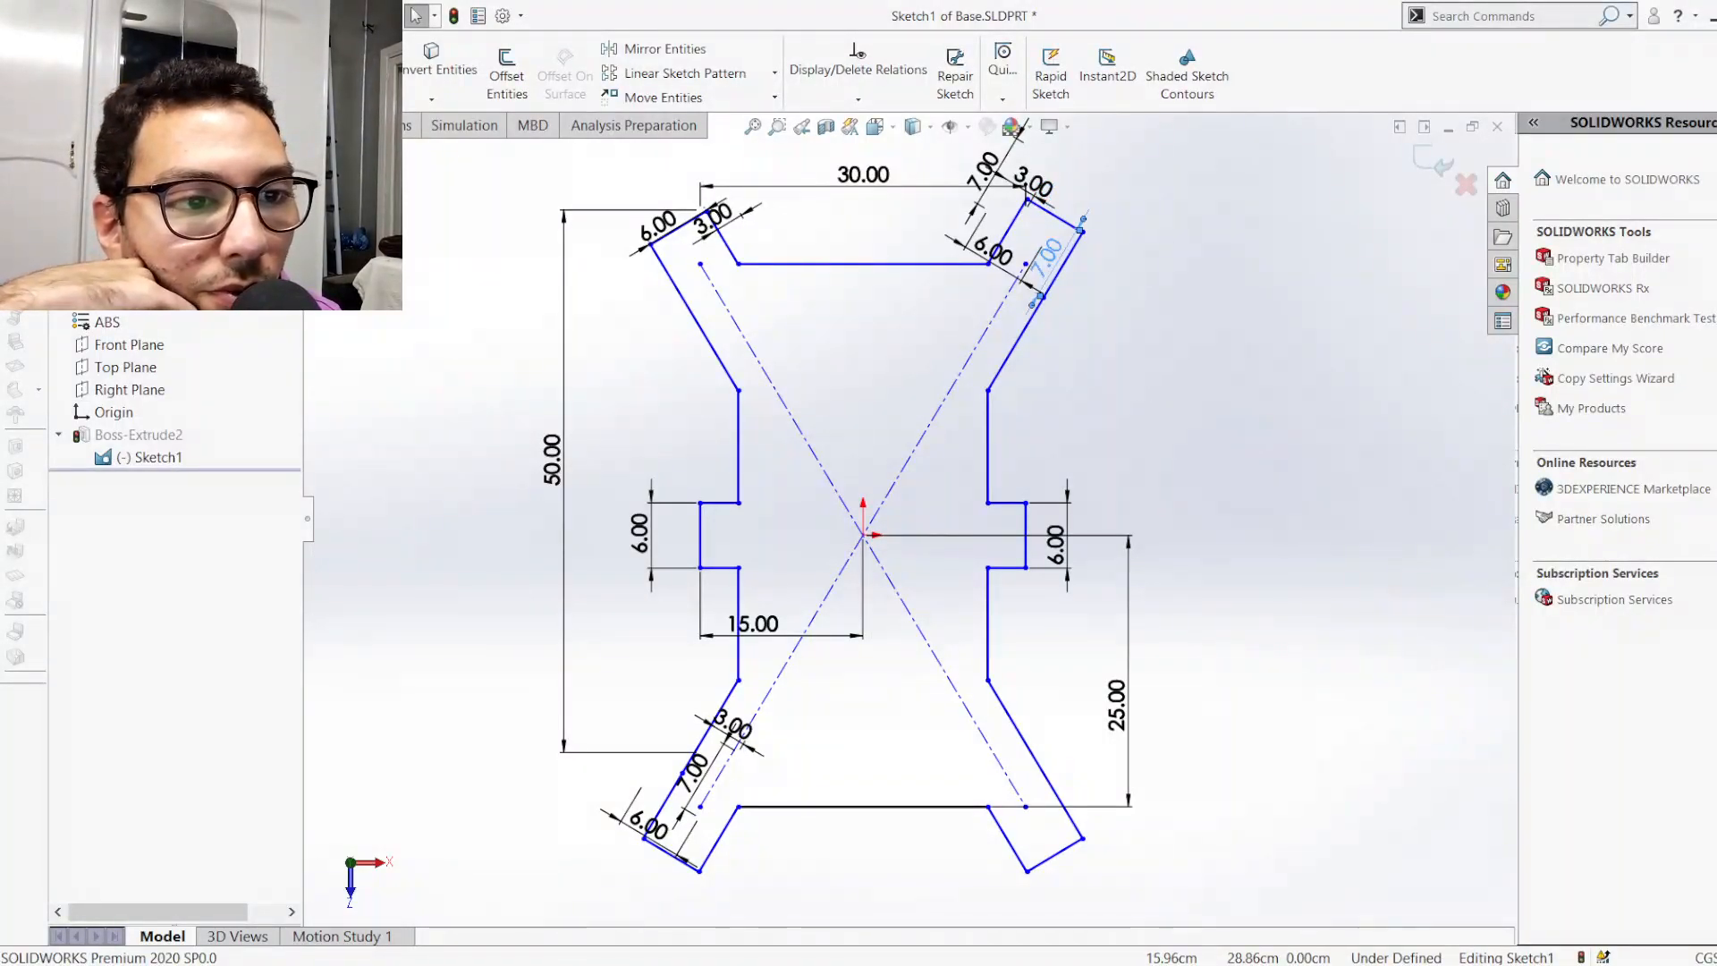
pyautogui.click(1034, 304)
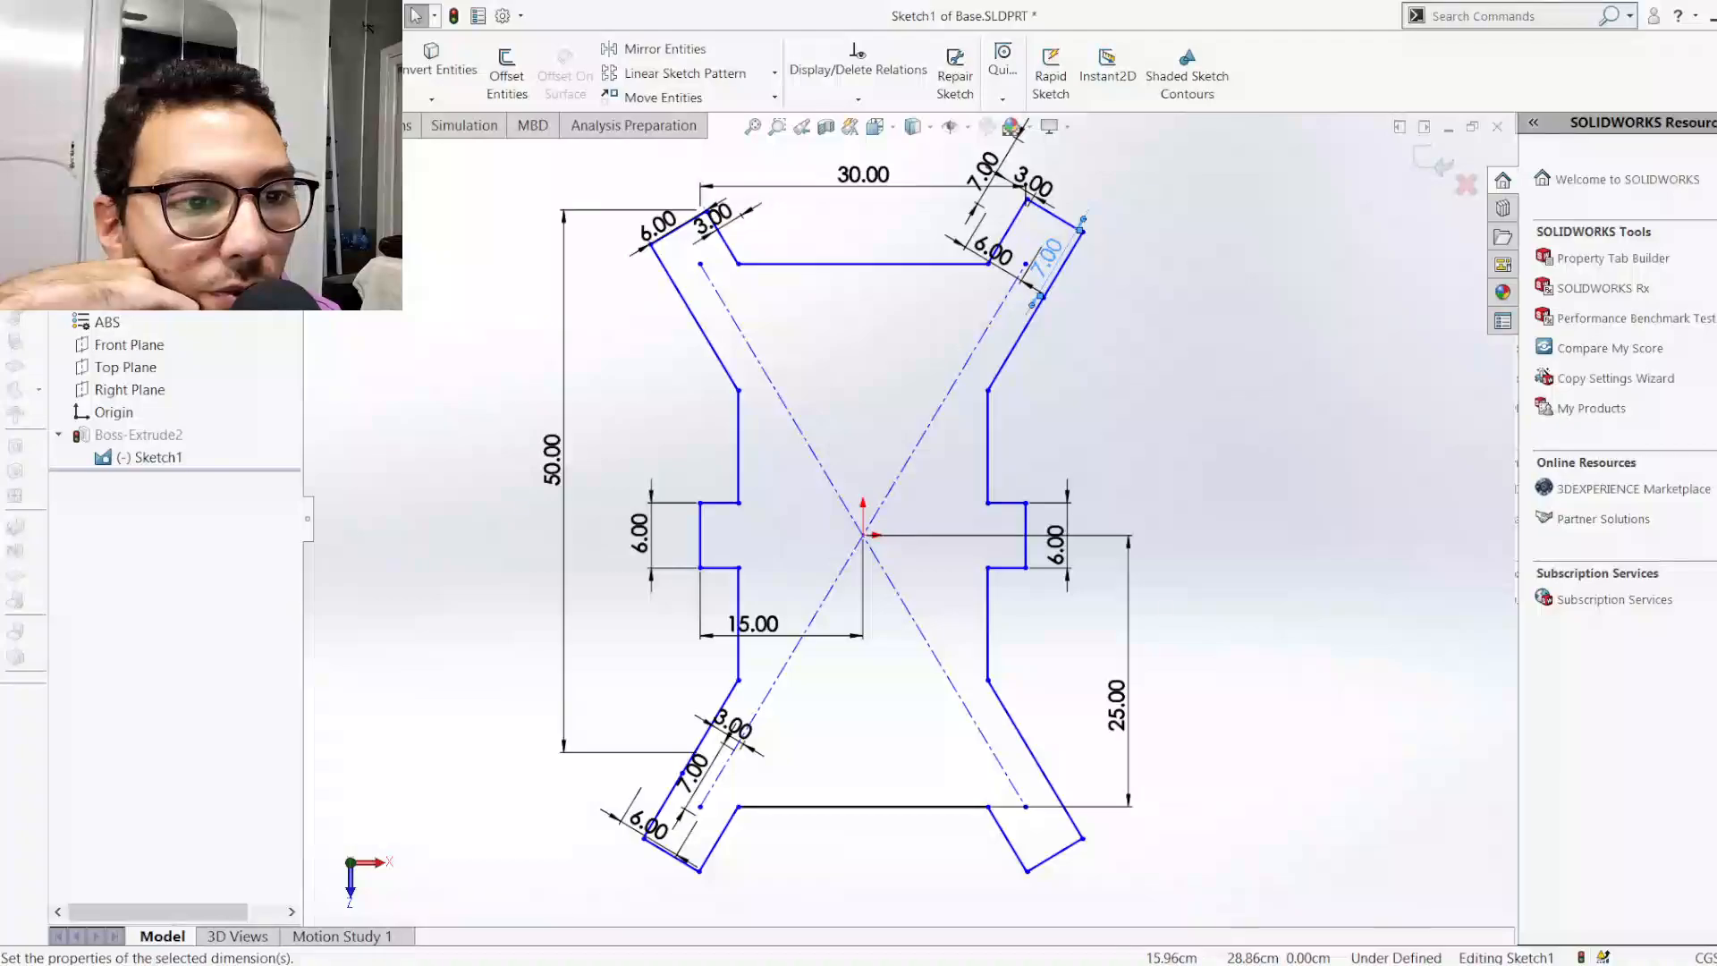
pyautogui.click(1167, 337)
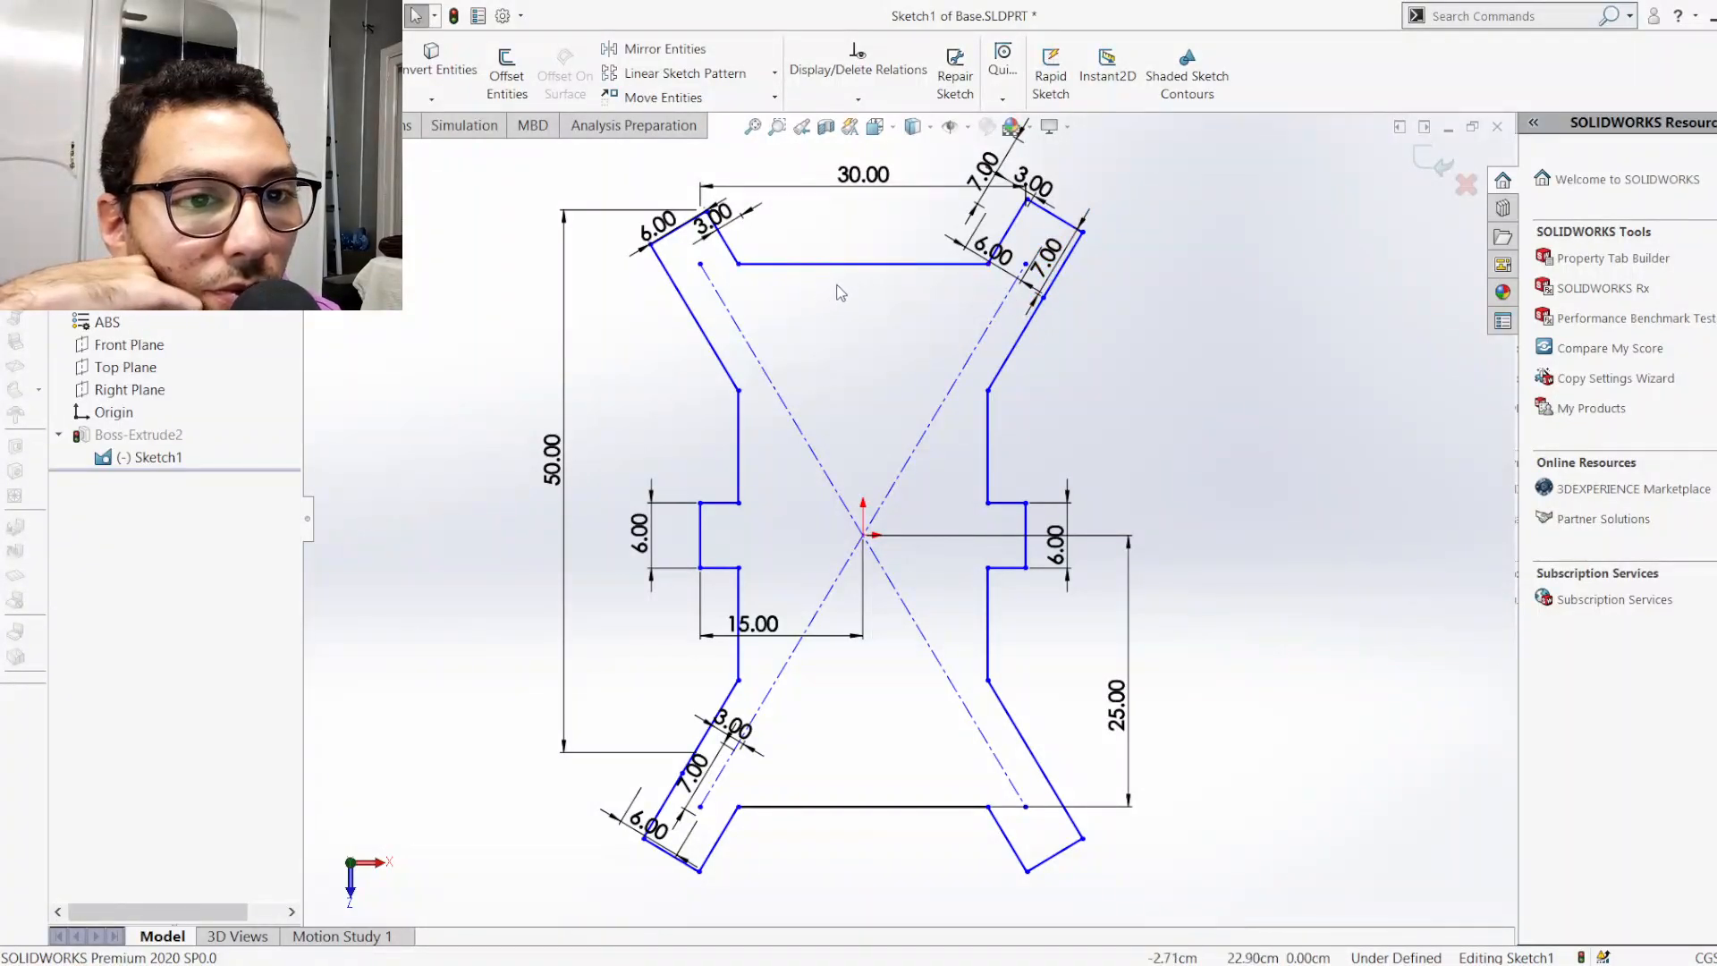
# Move the upper 30 cm width dimension down inside the plate, just below the upper edge
pyautogui.scroll(-2, 847, 209)
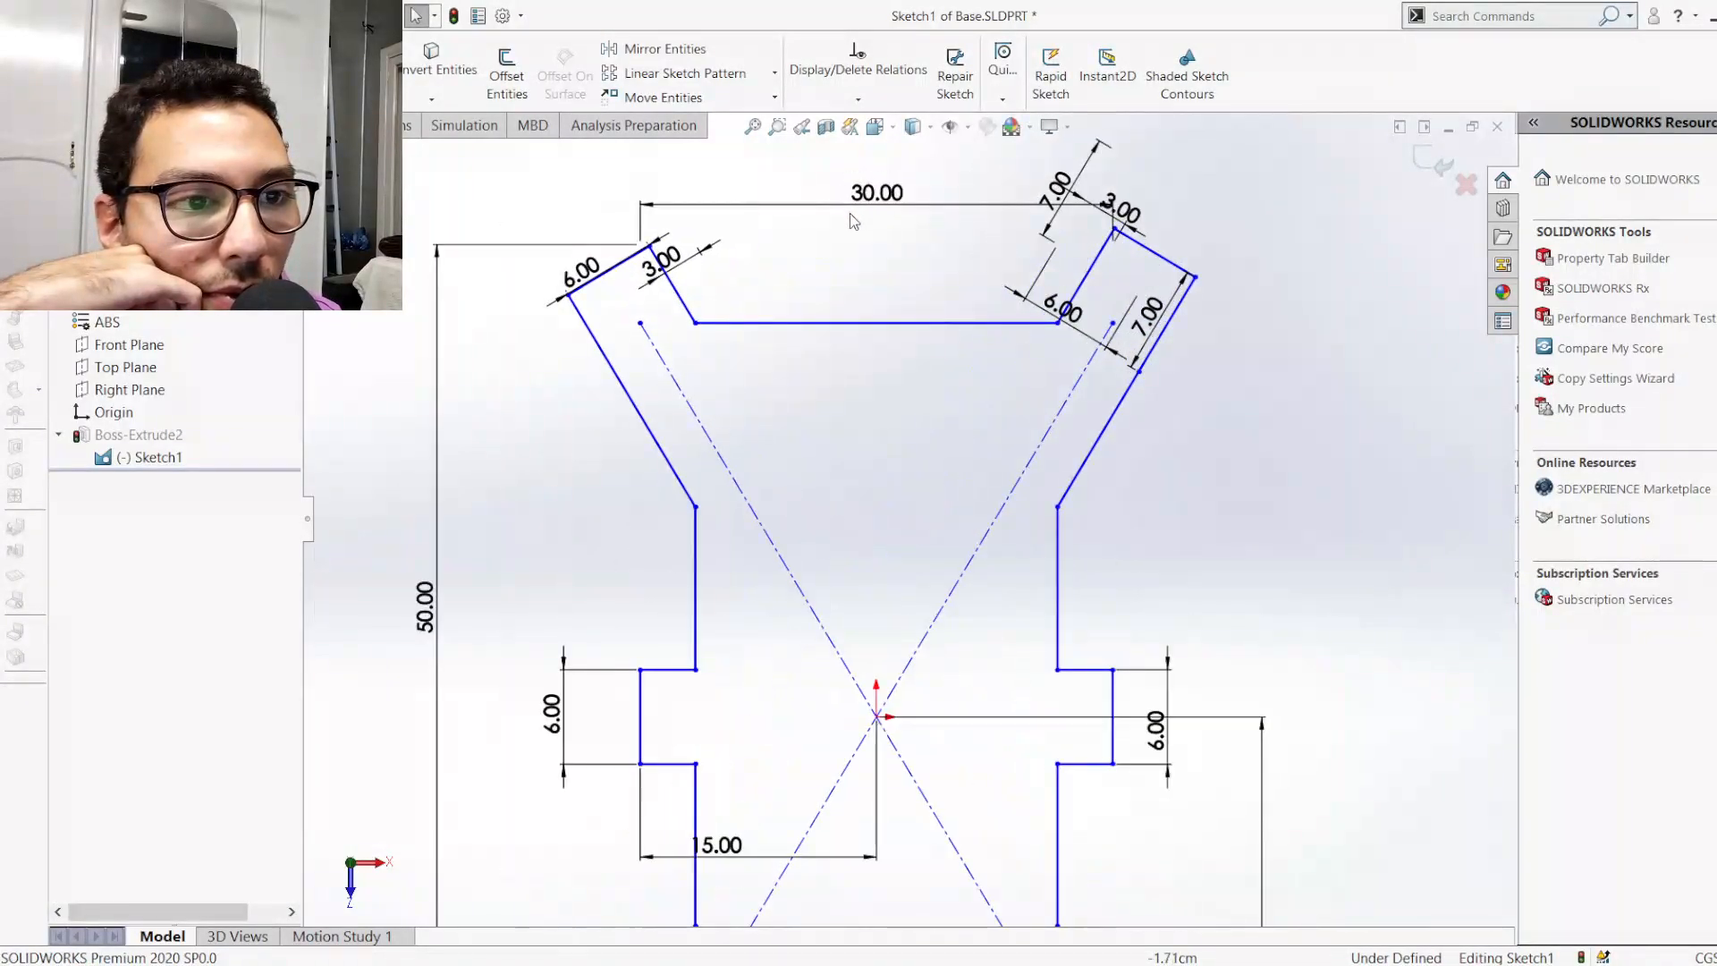
pyautogui.click(854, 214)
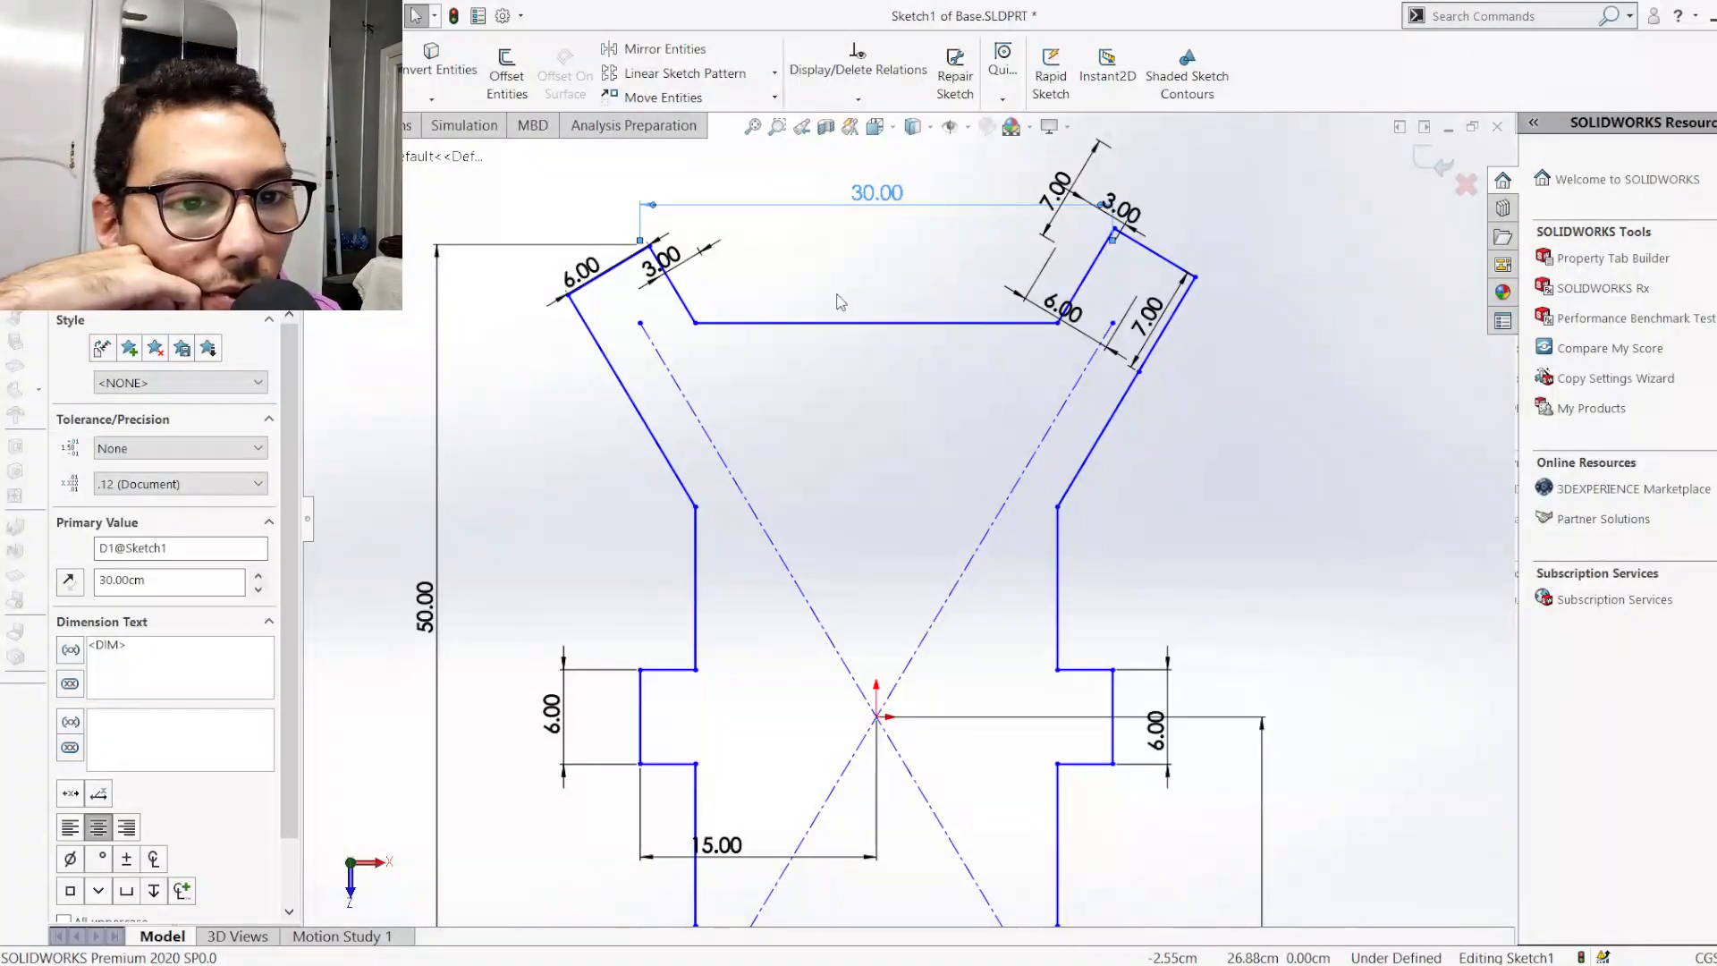
pyautogui.moveTo(854, 210); pyautogui.dragTo(854, 405)
pyautogui.click(1326, 492)
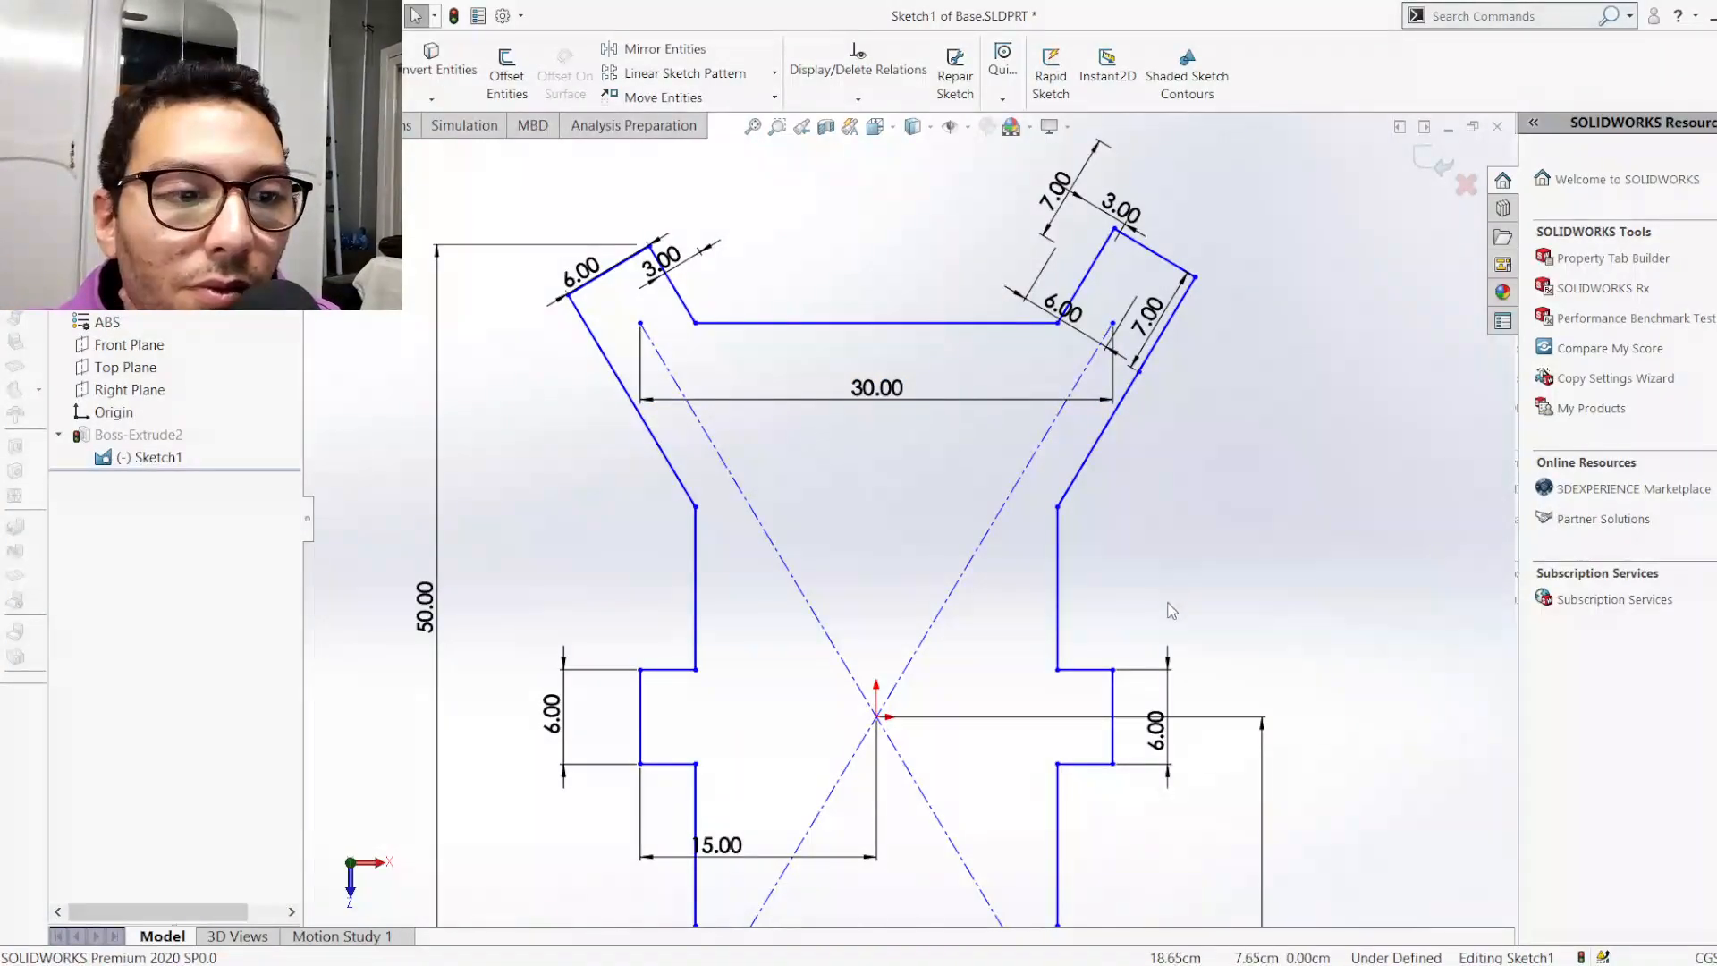
# Dimension the horizontal distance between the lower endpoints of the diagonal construction lines, placing the dimension below the plate's lower edge
pyautogui.scroll(4, 1171, 613)
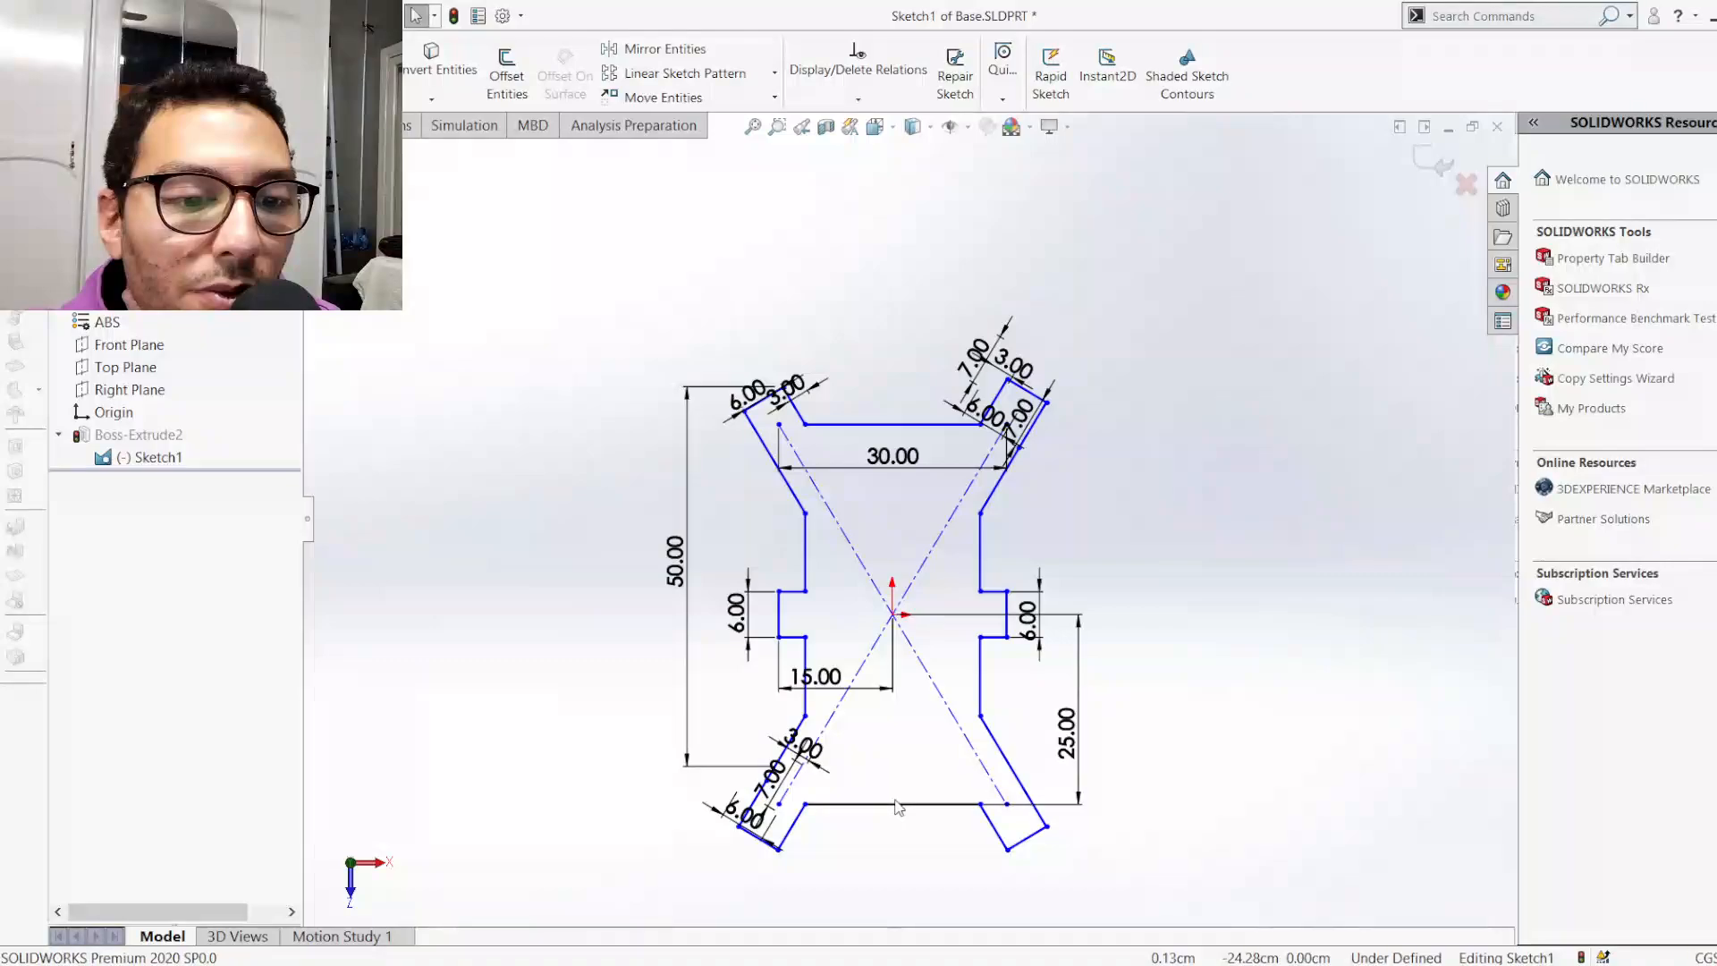
pyautogui.scroll(-3, 899, 806)
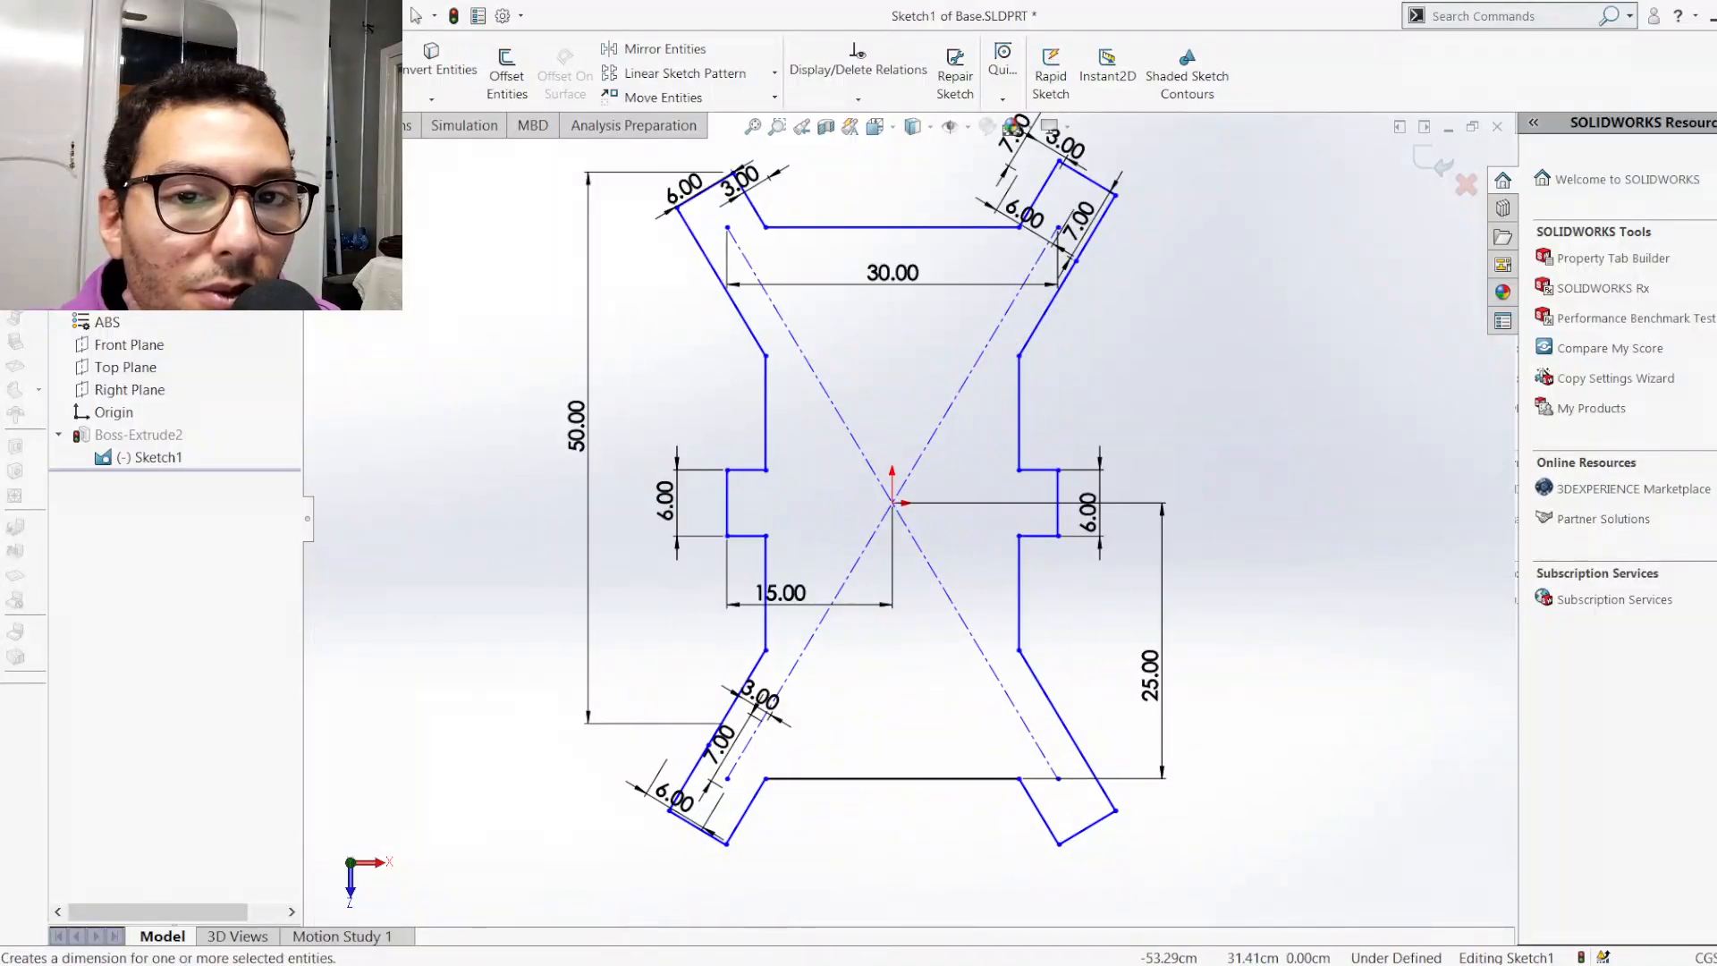
pyautogui.click(1058, 778)
pyautogui.click(927, 831)
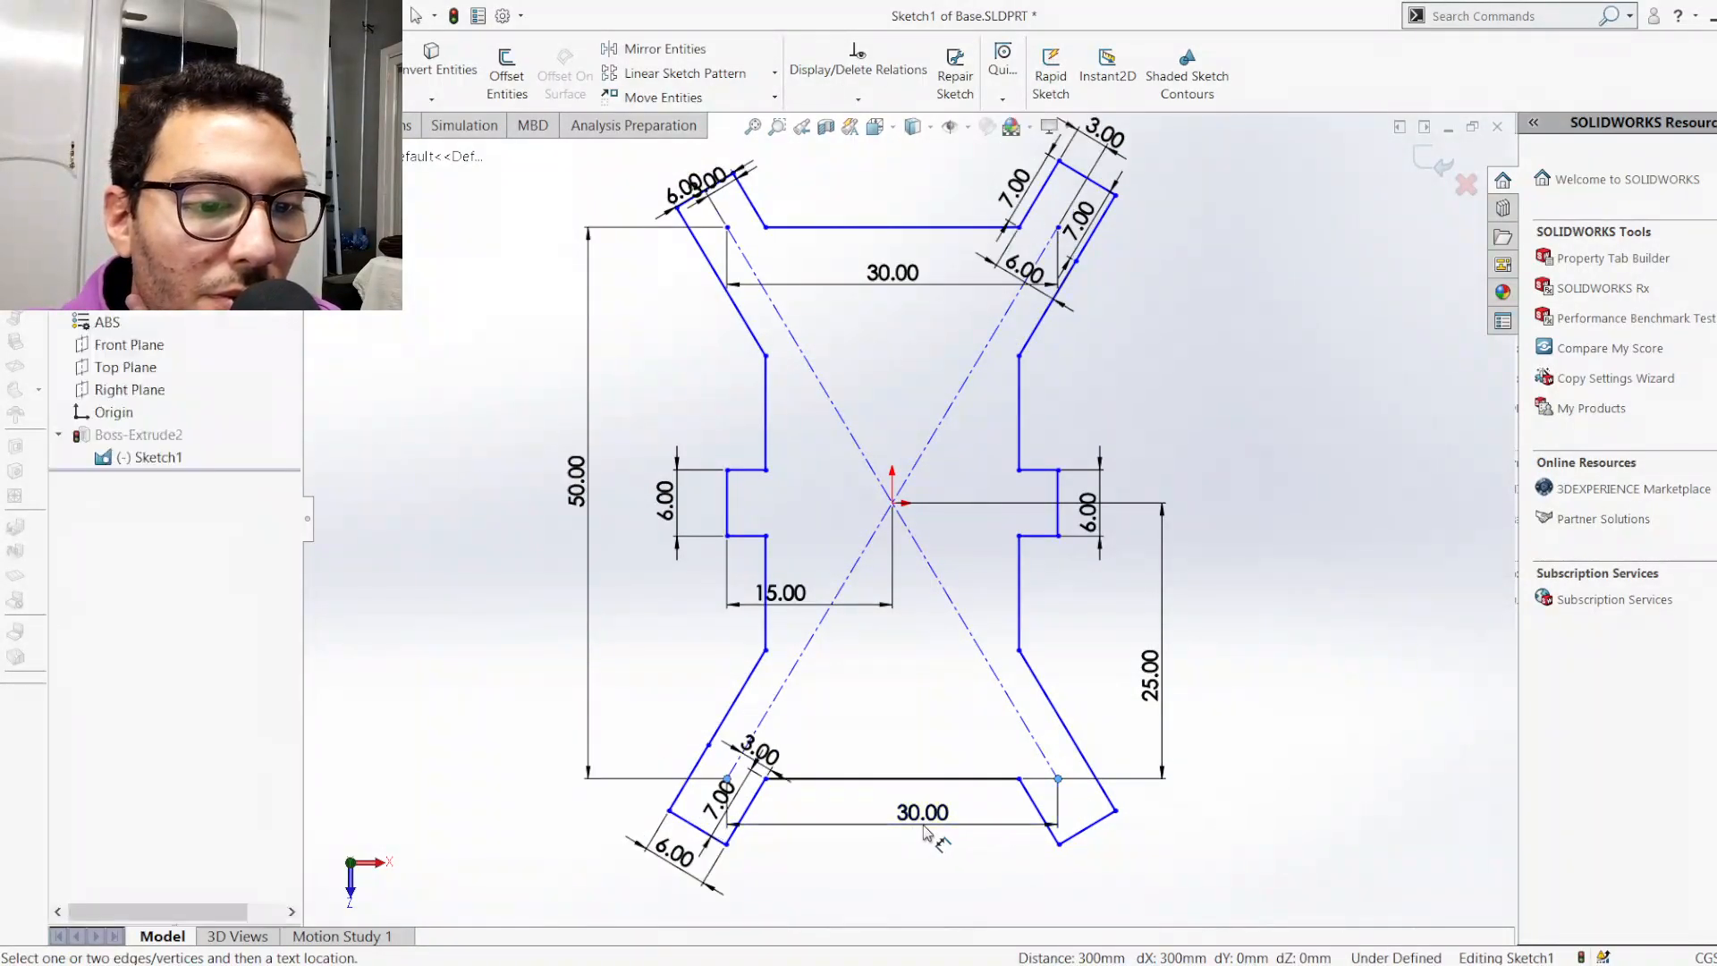
pyautogui.click(925, 825)
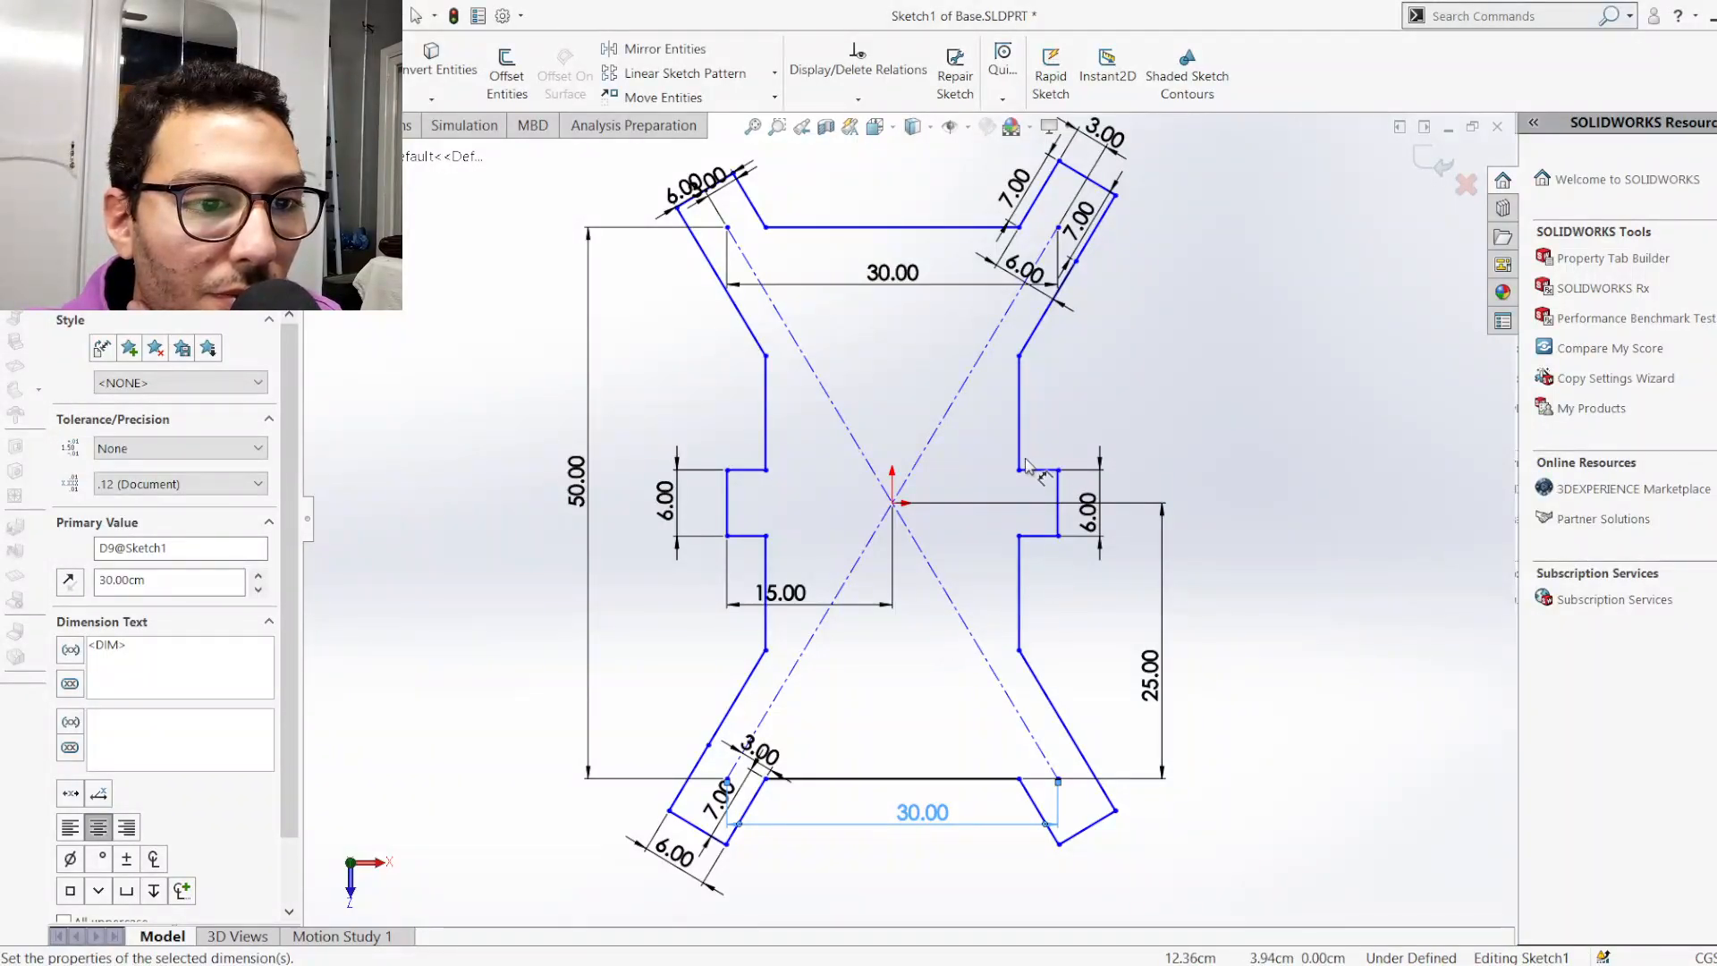
pyautogui.scroll(2, 922, 456)
pyautogui.scroll(-2, 922, 456)
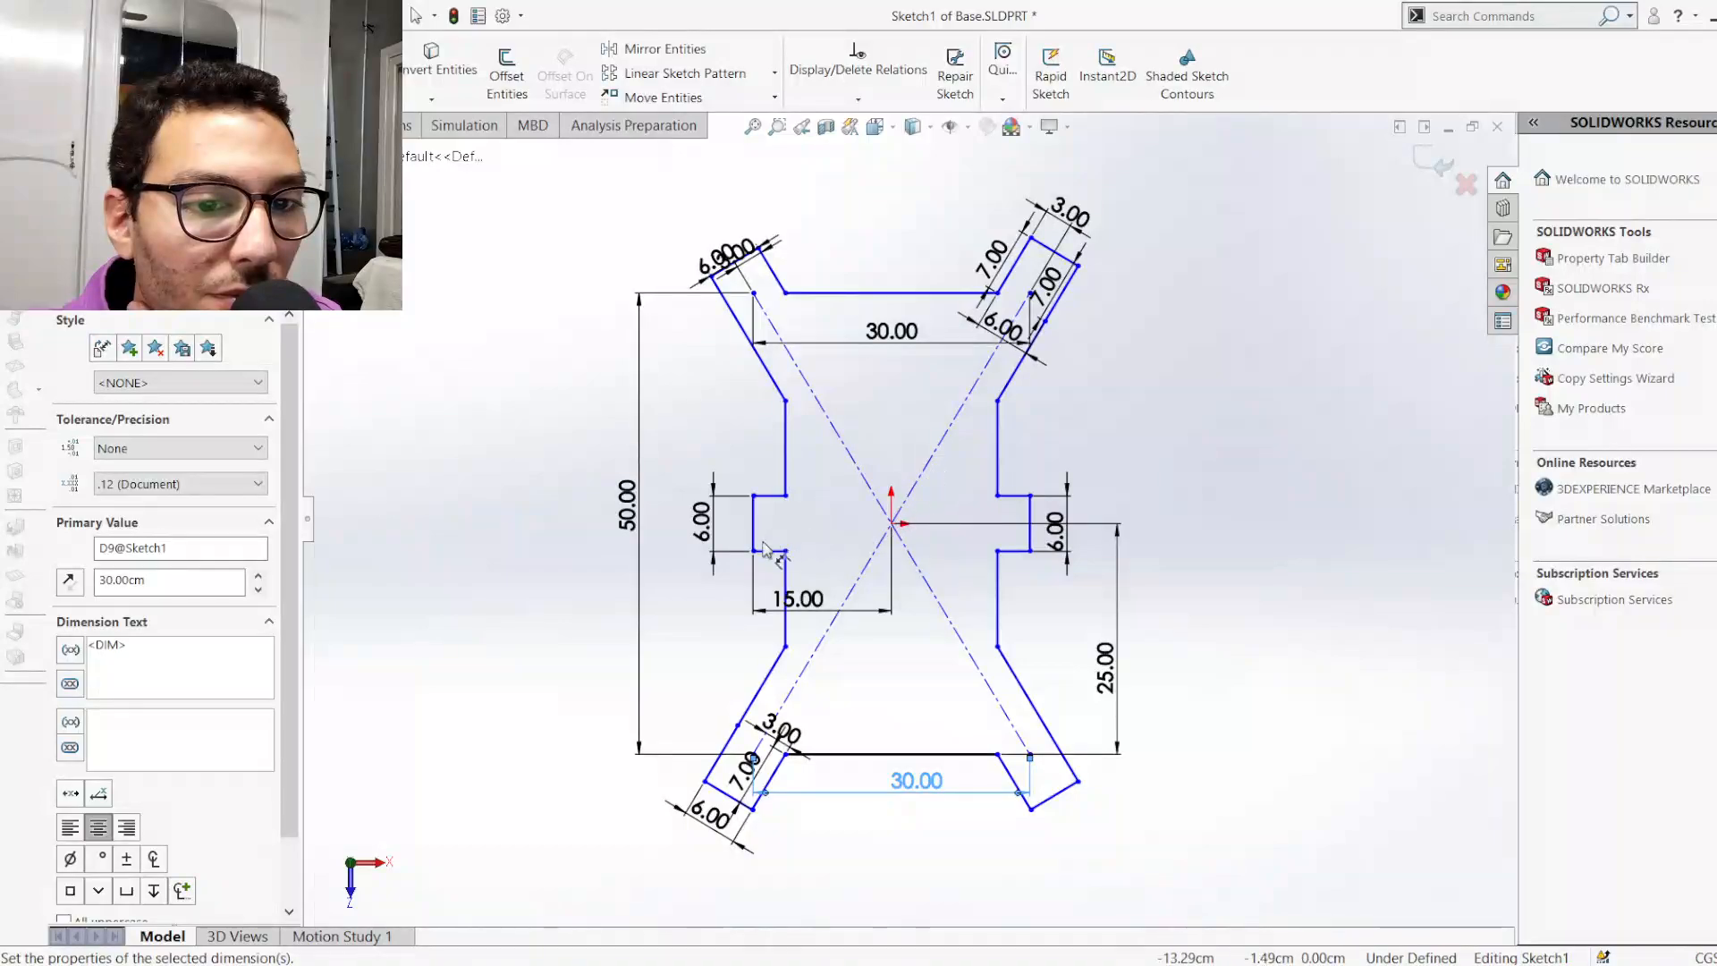
pyautogui.click(573, 583)
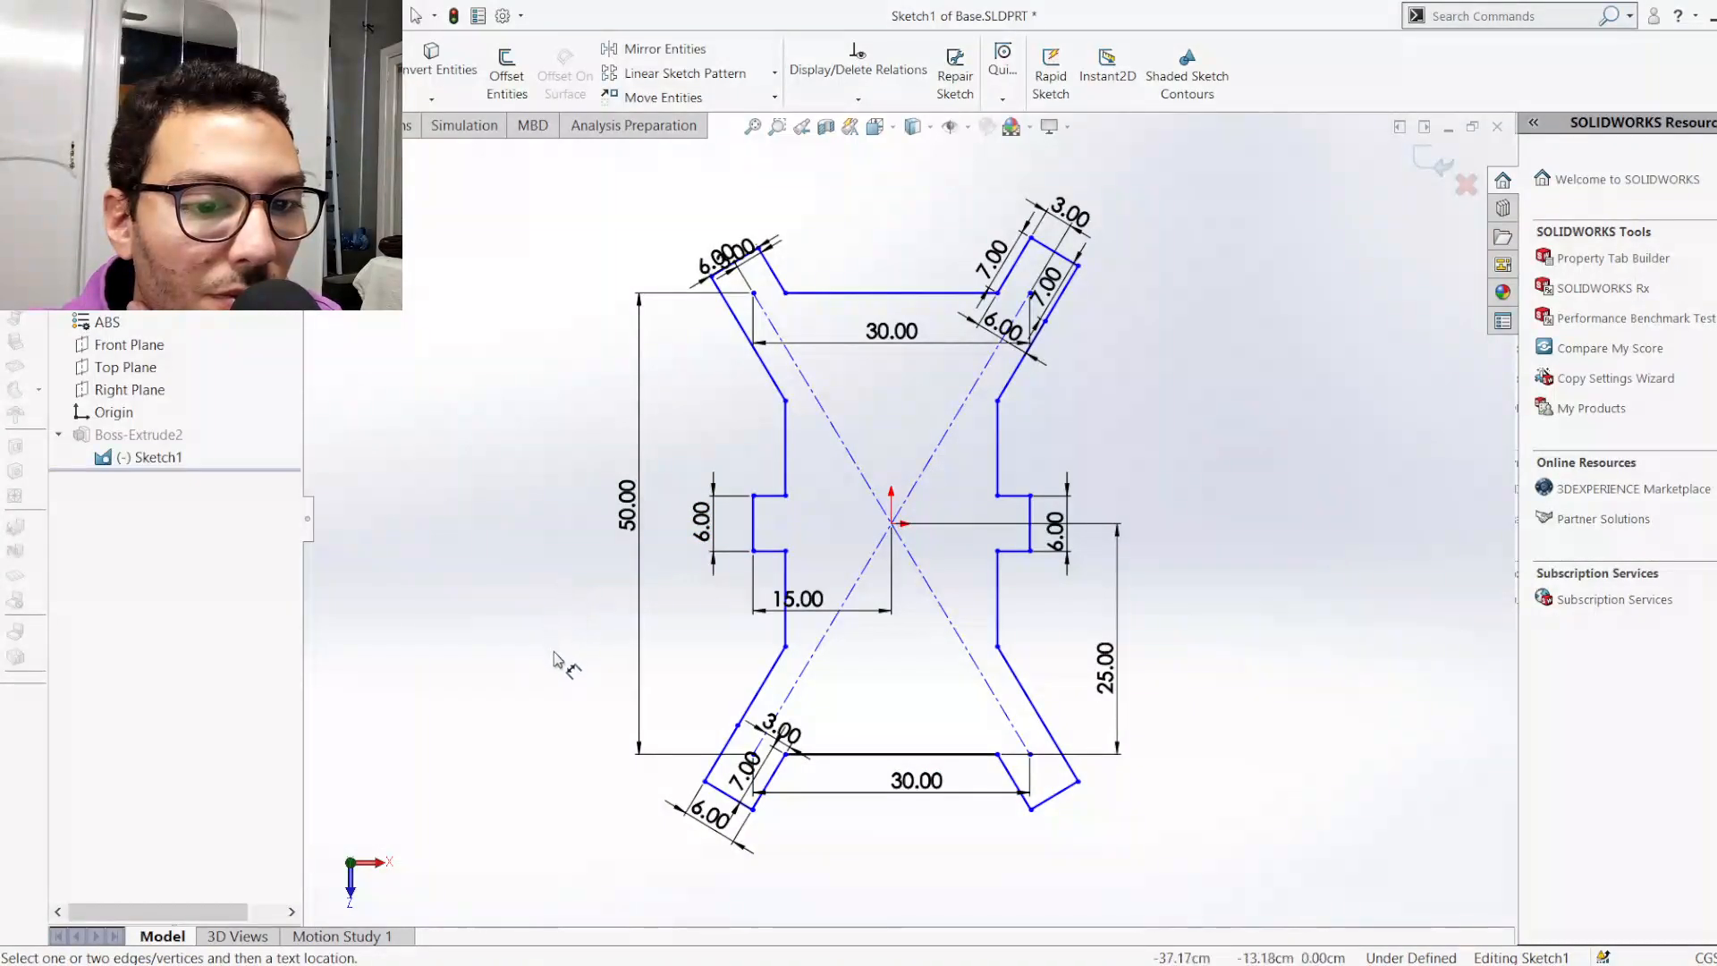
# Move the lower-left tab's 3 cm and 7 cm dimensions and the upper-left tab's 3 cm dimension to clearer spots inside the plate
pyautogui.moveTo(785, 753); pyautogui.dragTo(807, 741)
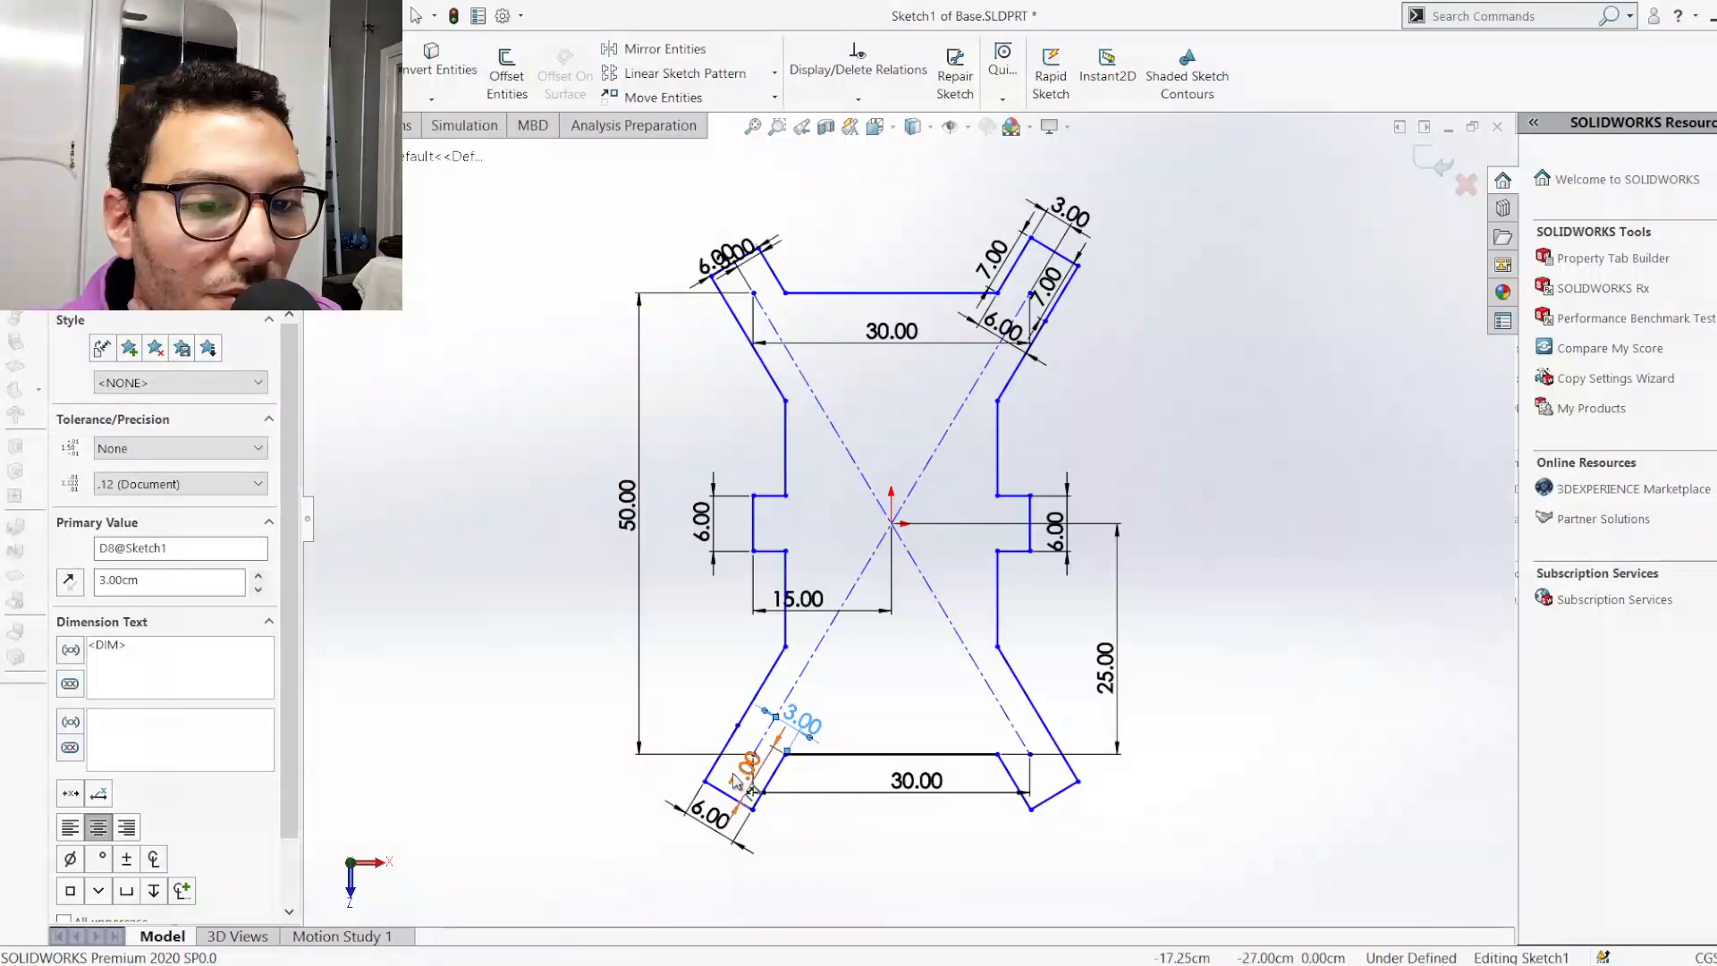
pyautogui.moveTo(745, 770); pyautogui.dragTo(787, 791)
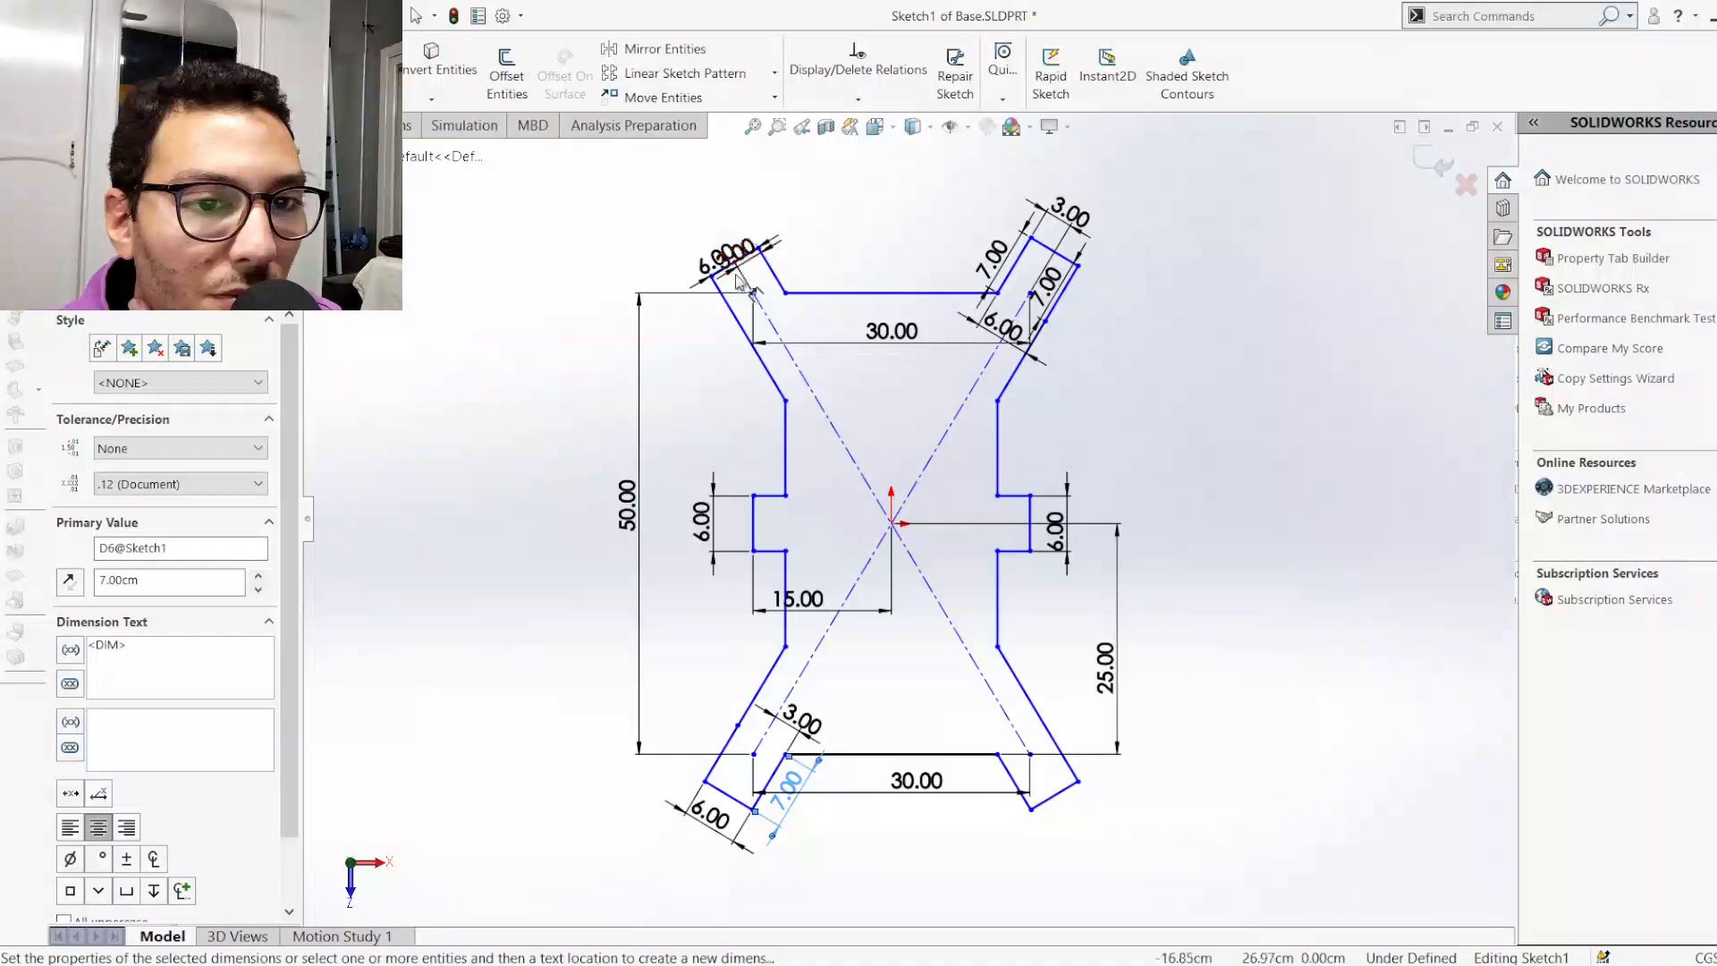
pyautogui.moveTo(737, 281); pyautogui.dragTo(792, 322)
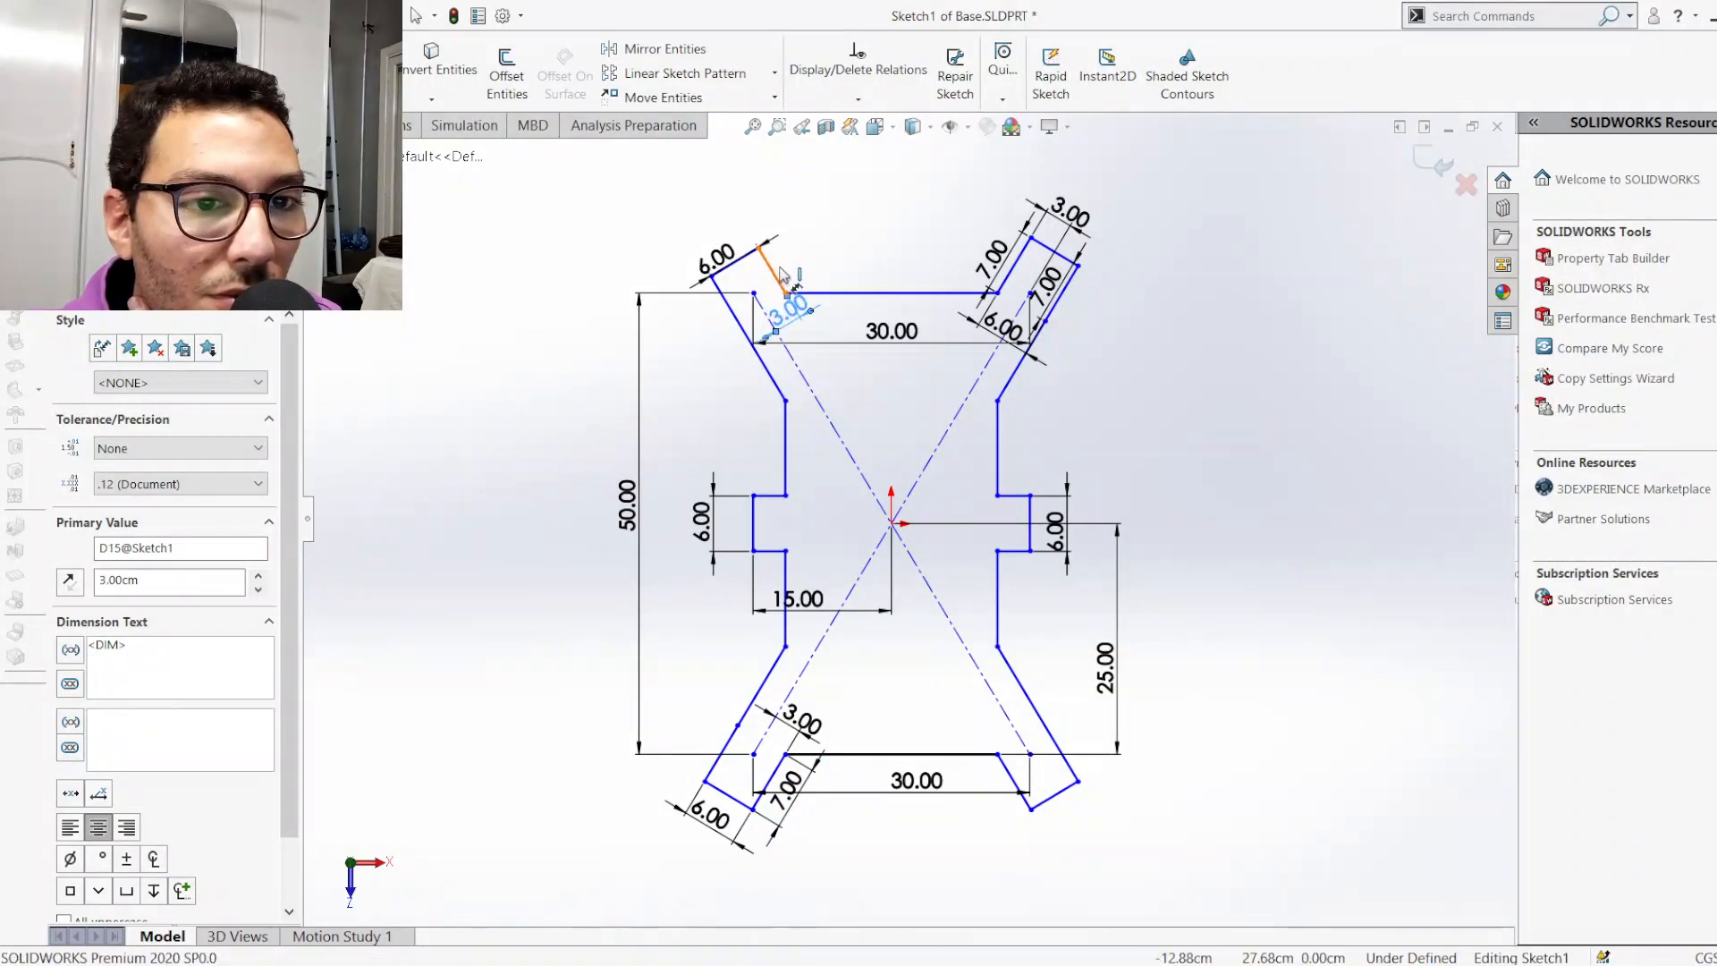
# Dimension the upper-left tab's inner edge and set its length to 7 cm
pyautogui.click(781, 271)
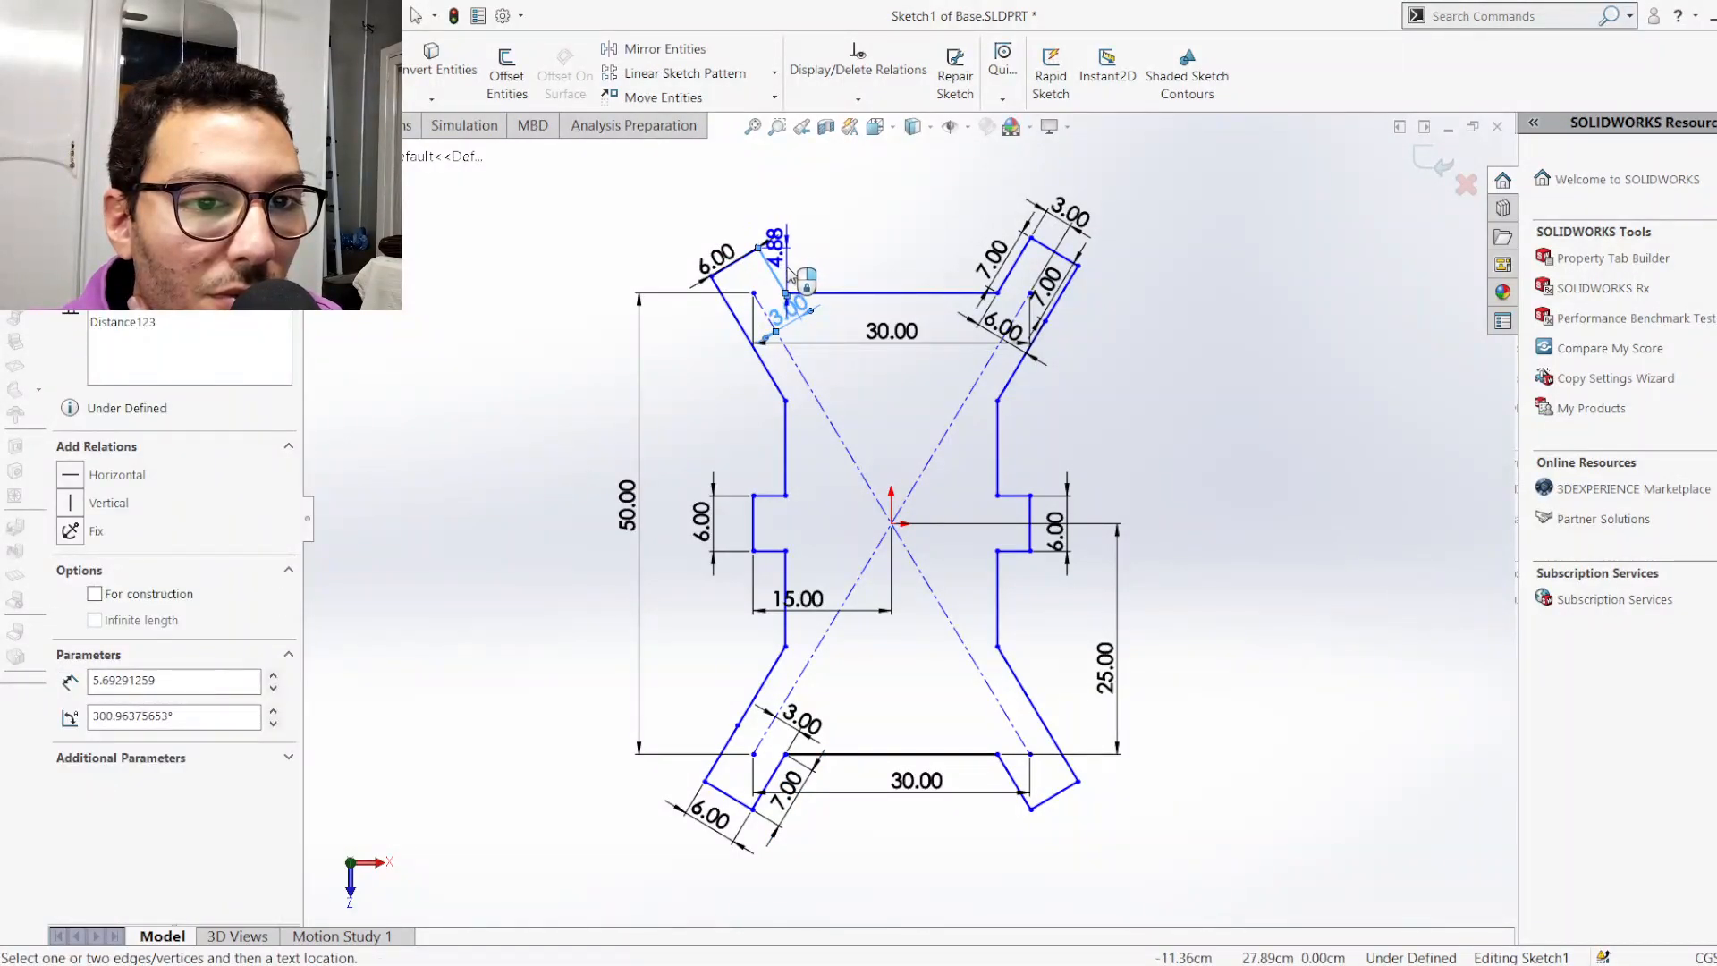
pyautogui.click(785, 268)
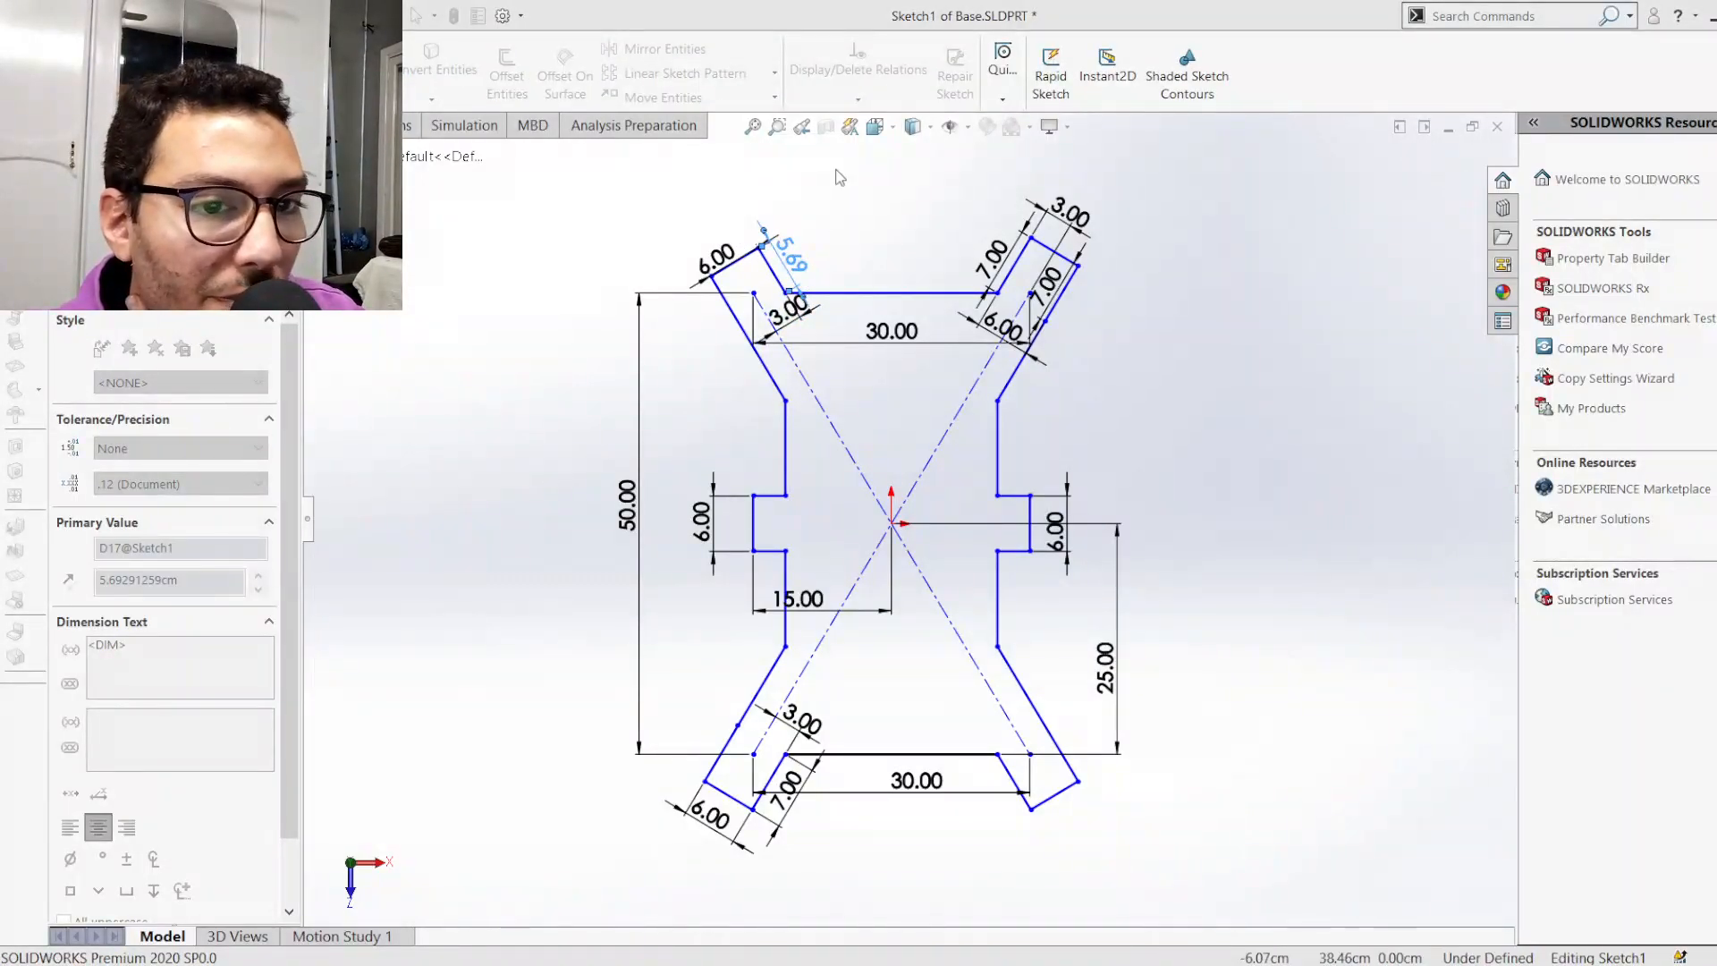
pyautogui.write('7')
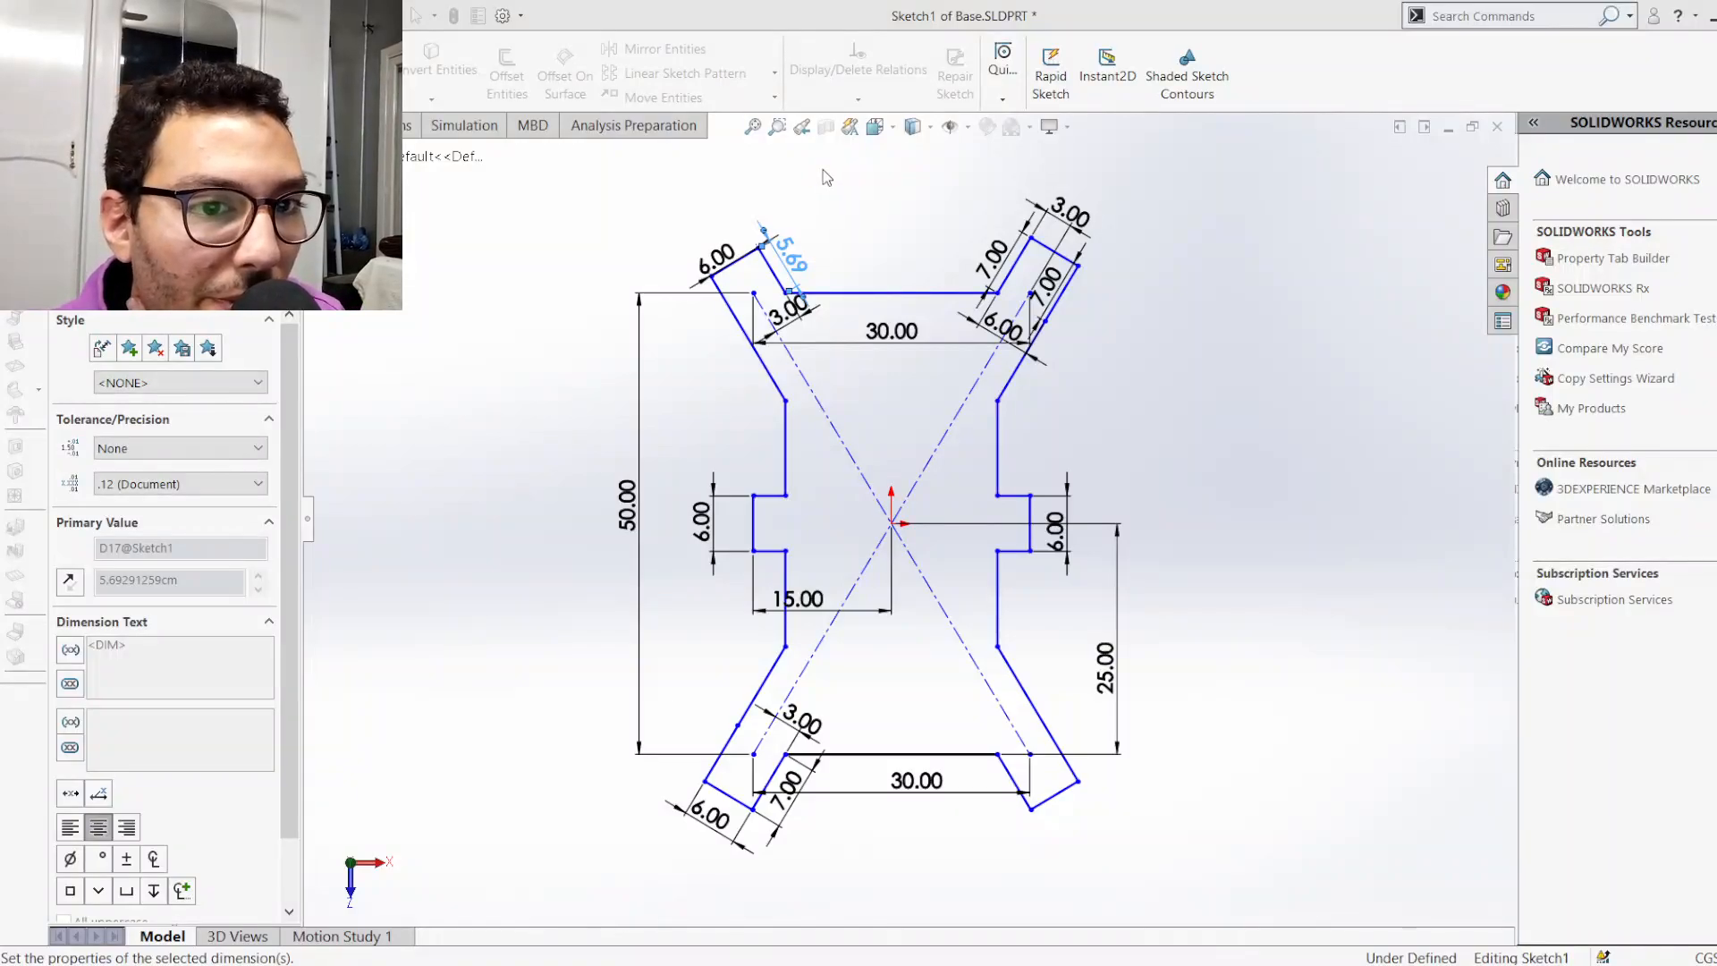
pyautogui.press('Return')
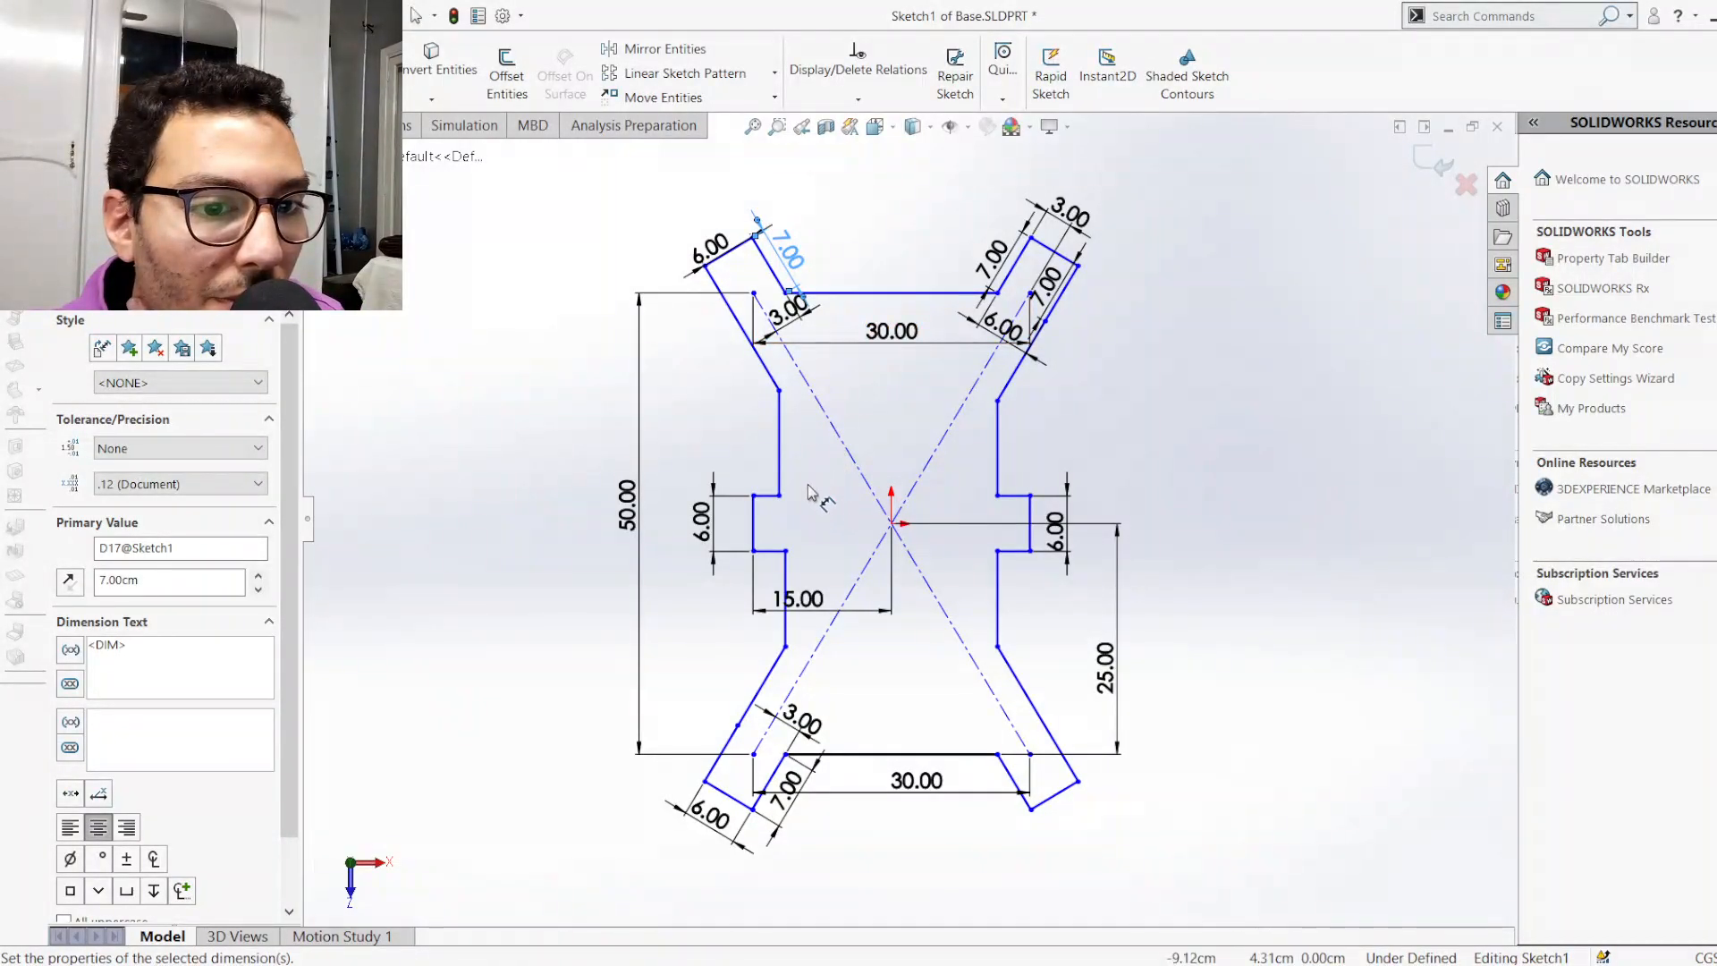
# Dimension the lengths of the lower and upper horizontal edges of the plate's right side tab
pyautogui.click(1012, 572)
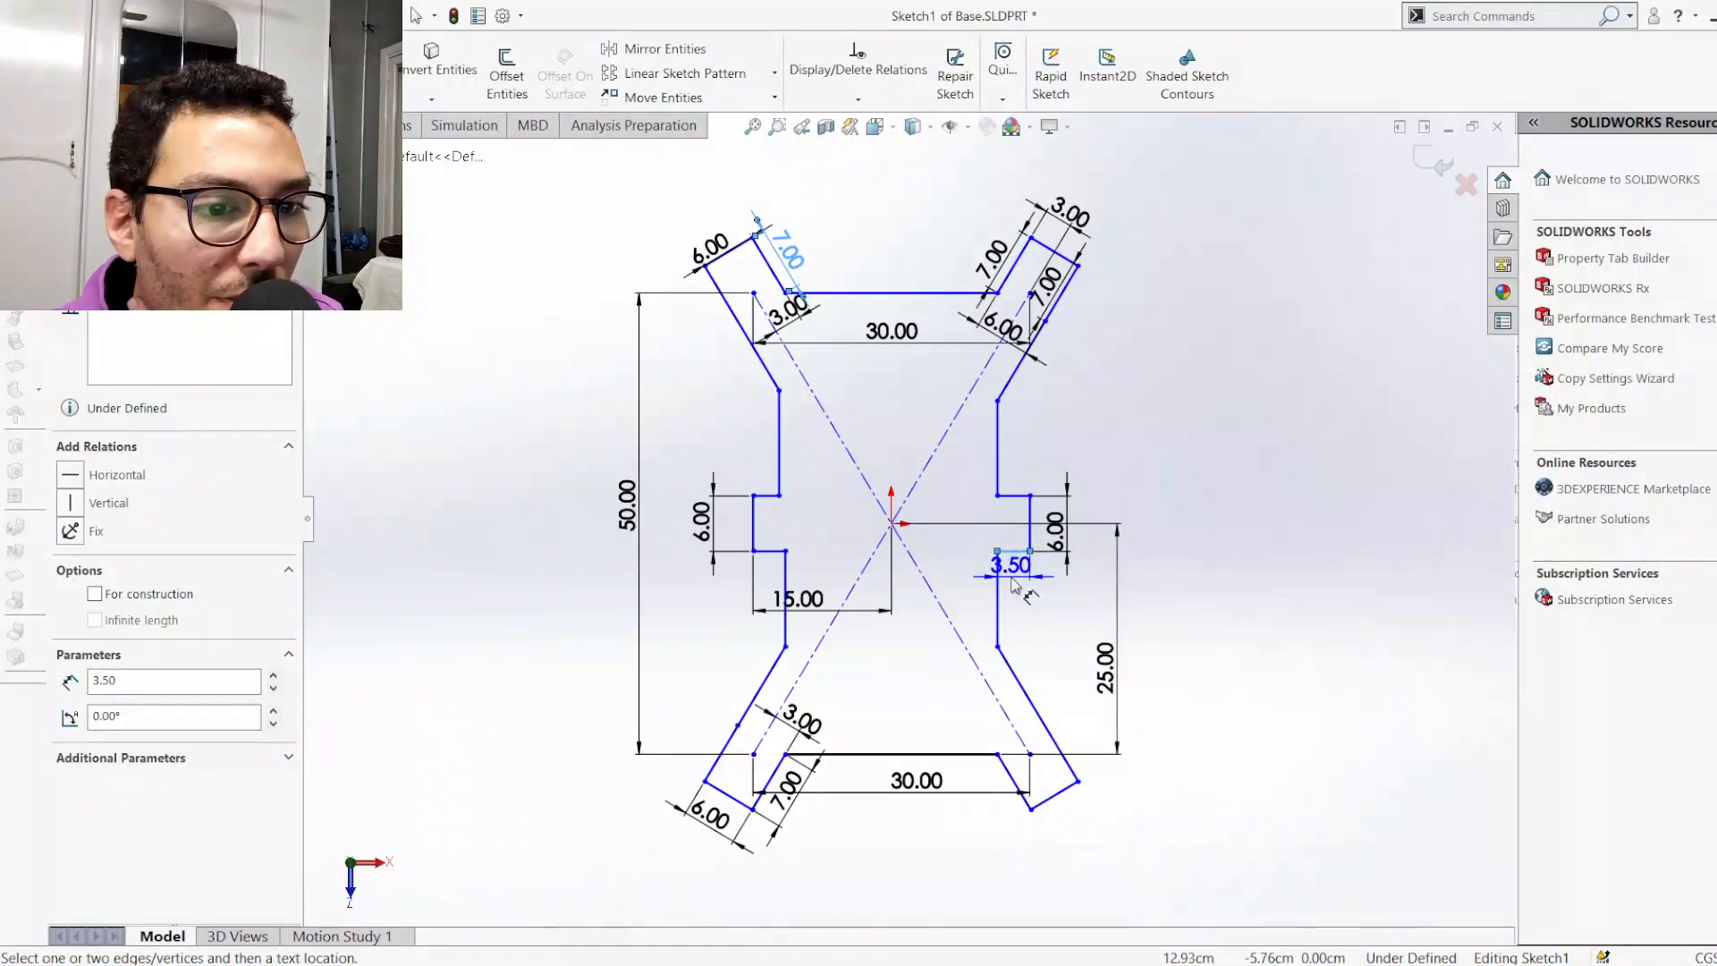
pyautogui.click(1013, 583)
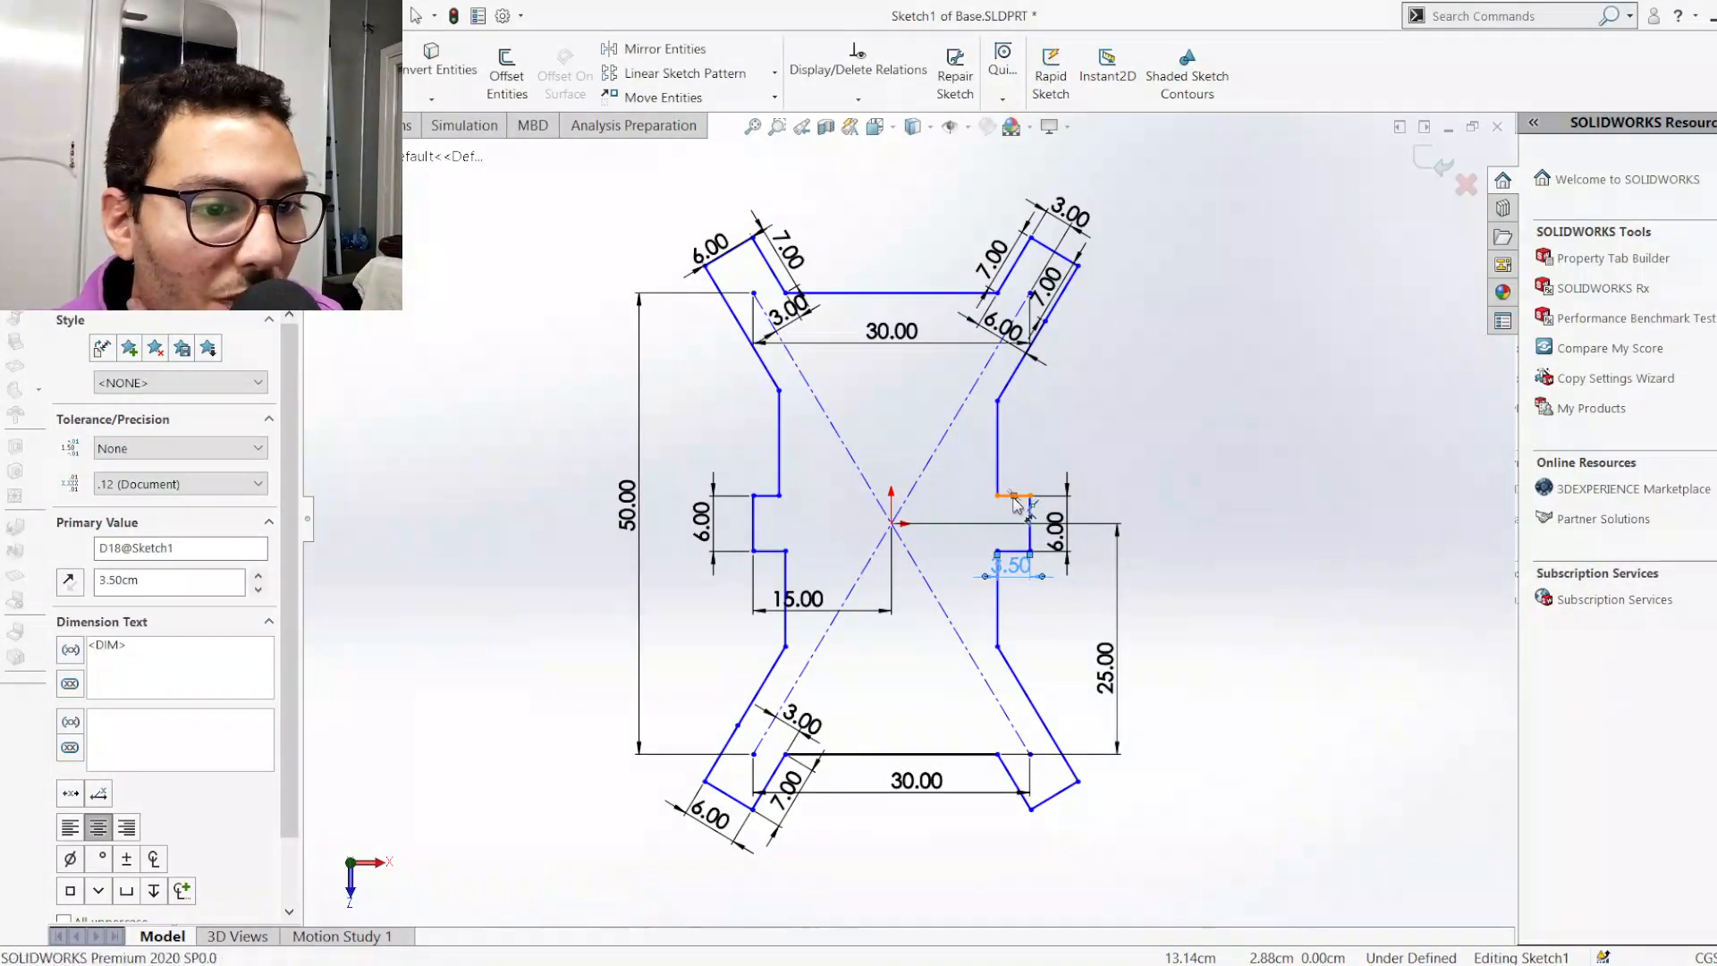
pyautogui.click(1017, 497)
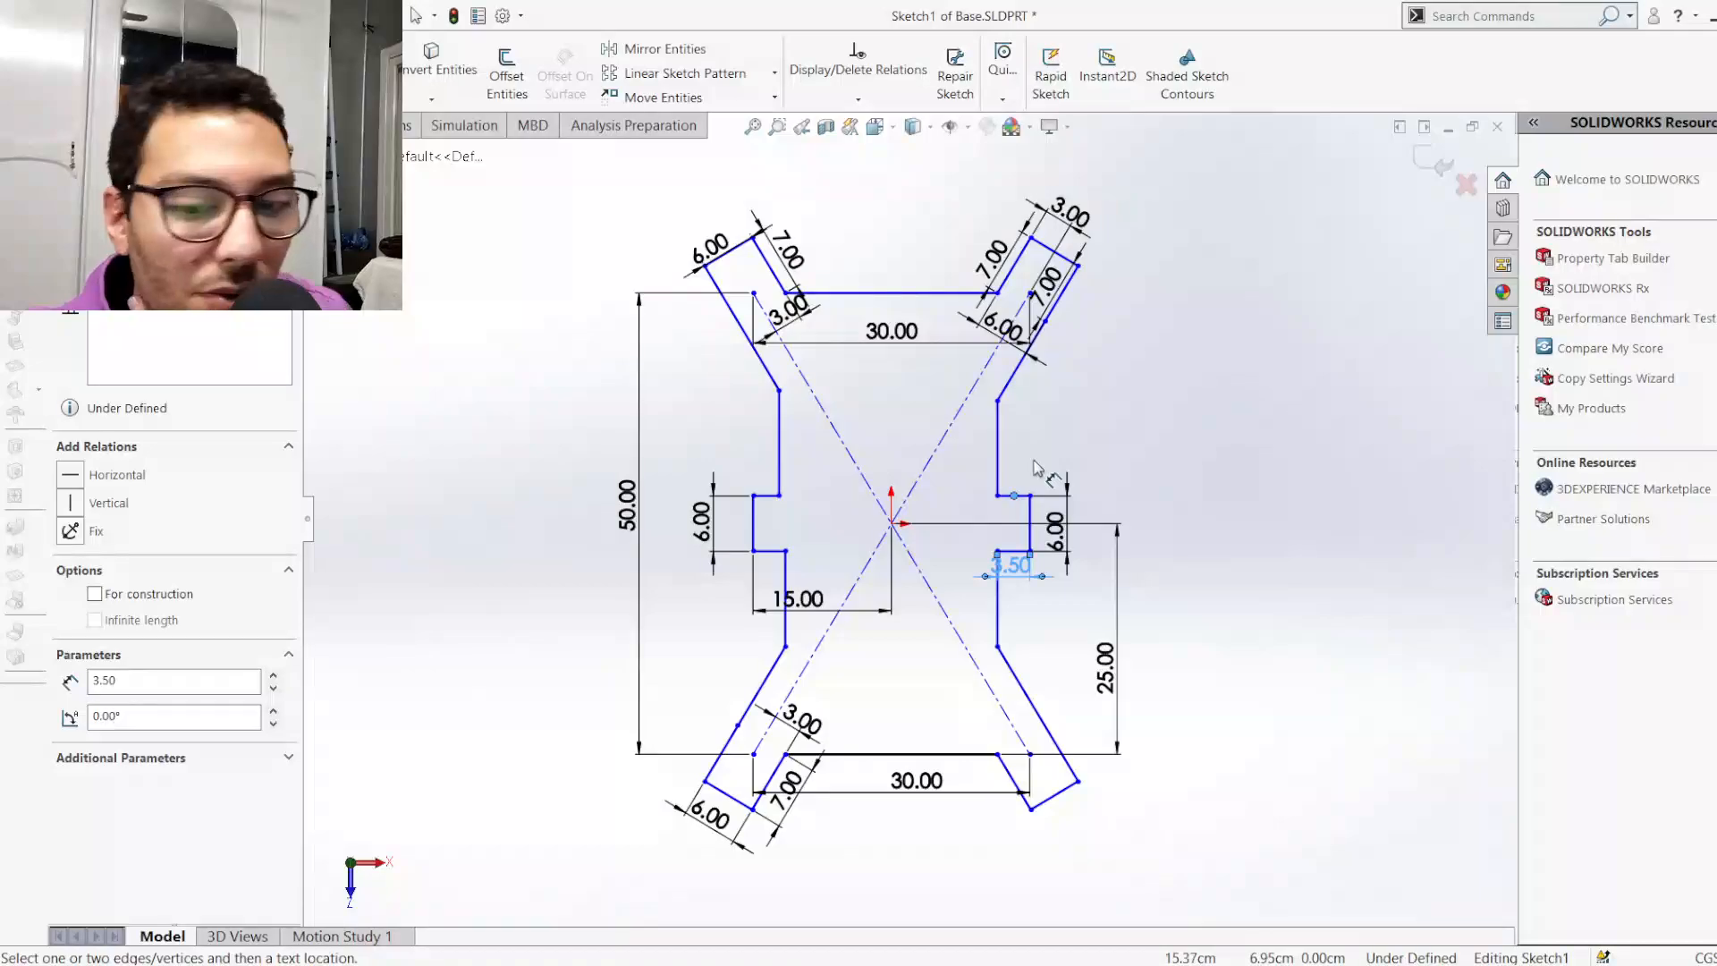
pyautogui.press('Escape')
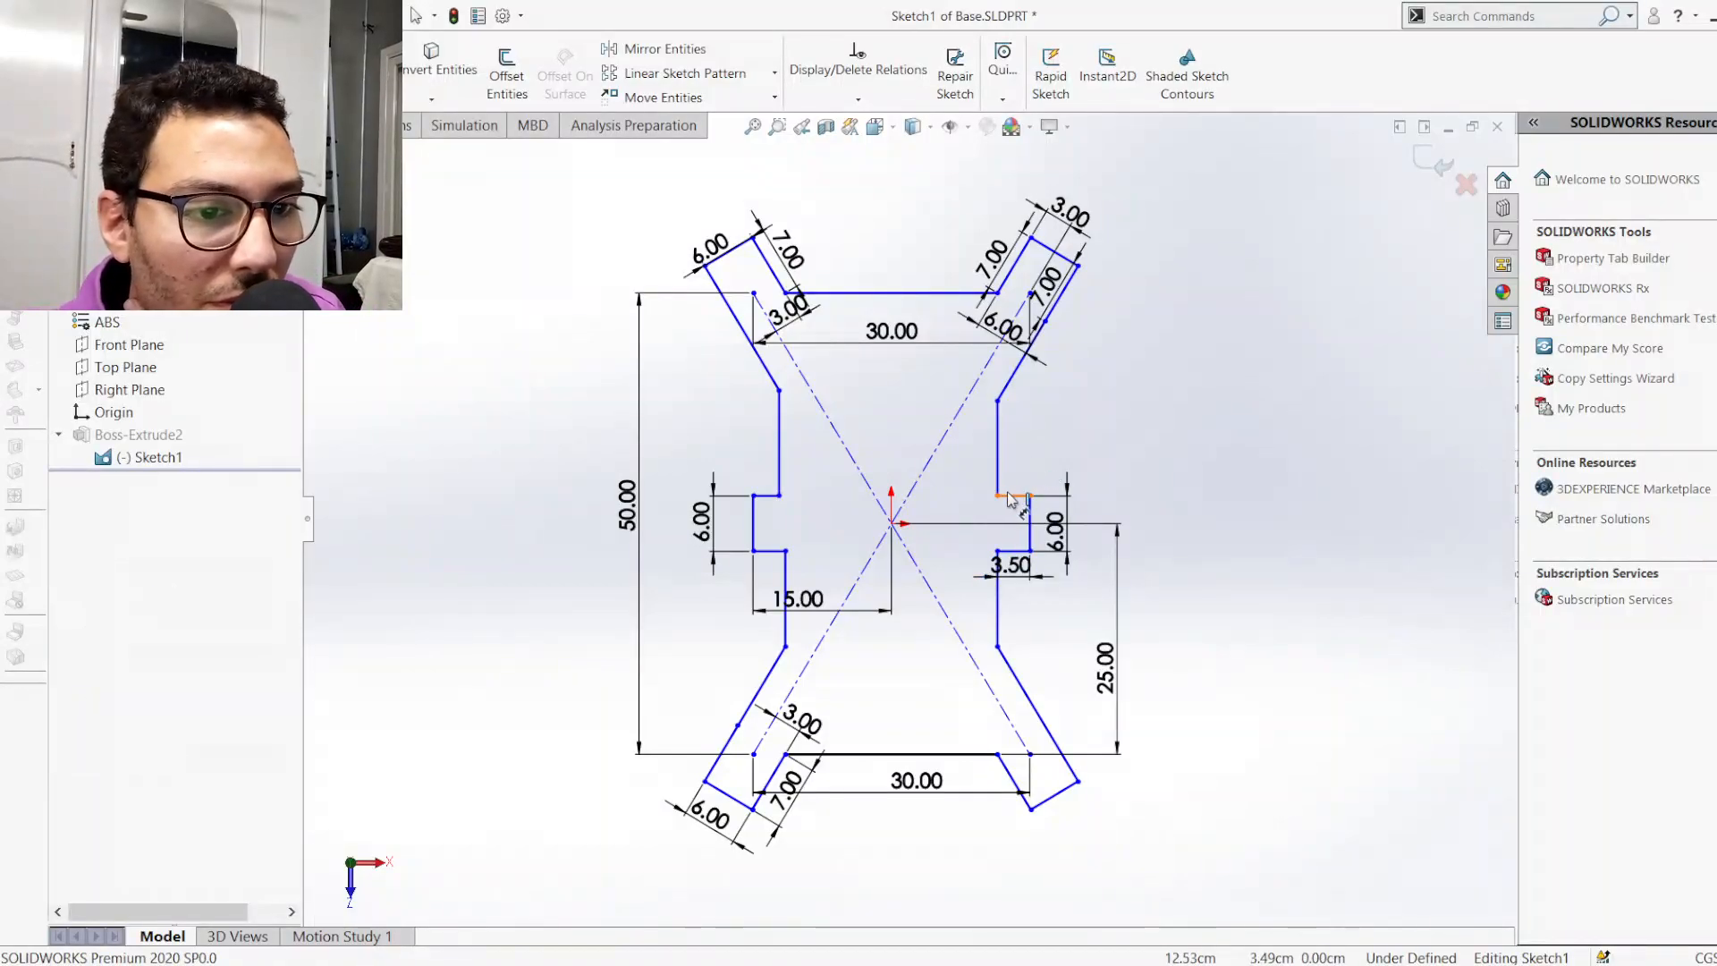
pyautogui.click(1011, 497)
pyautogui.click(1015, 484)
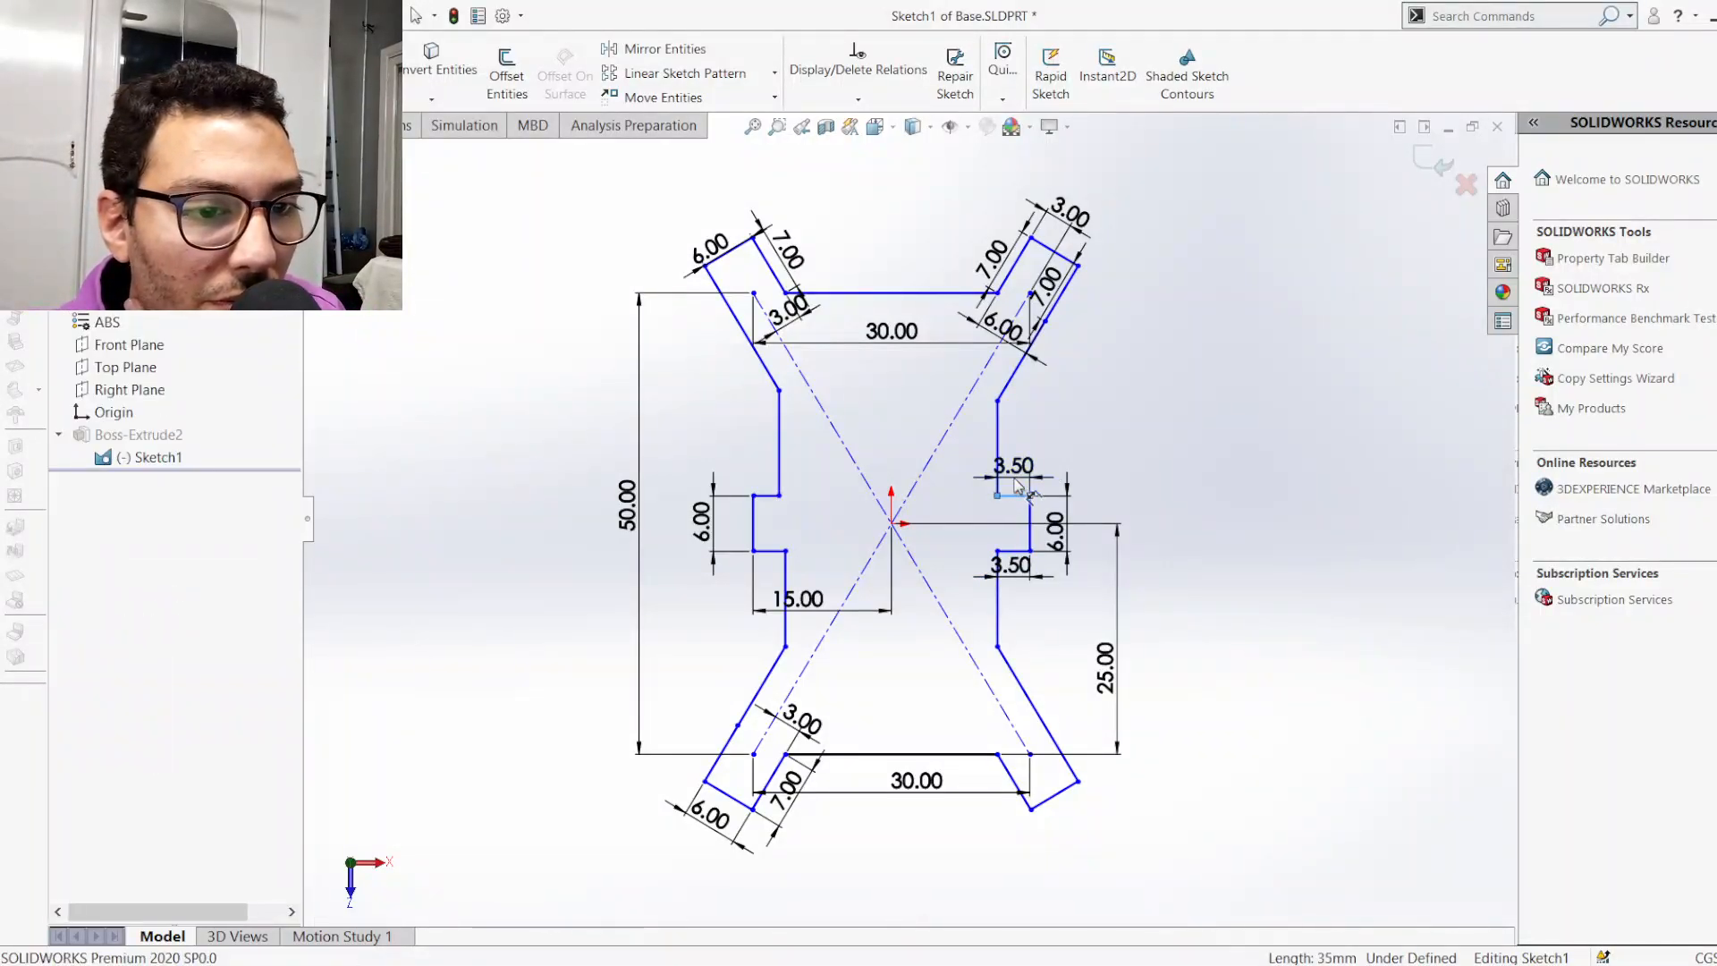
pyautogui.click(1016, 481)
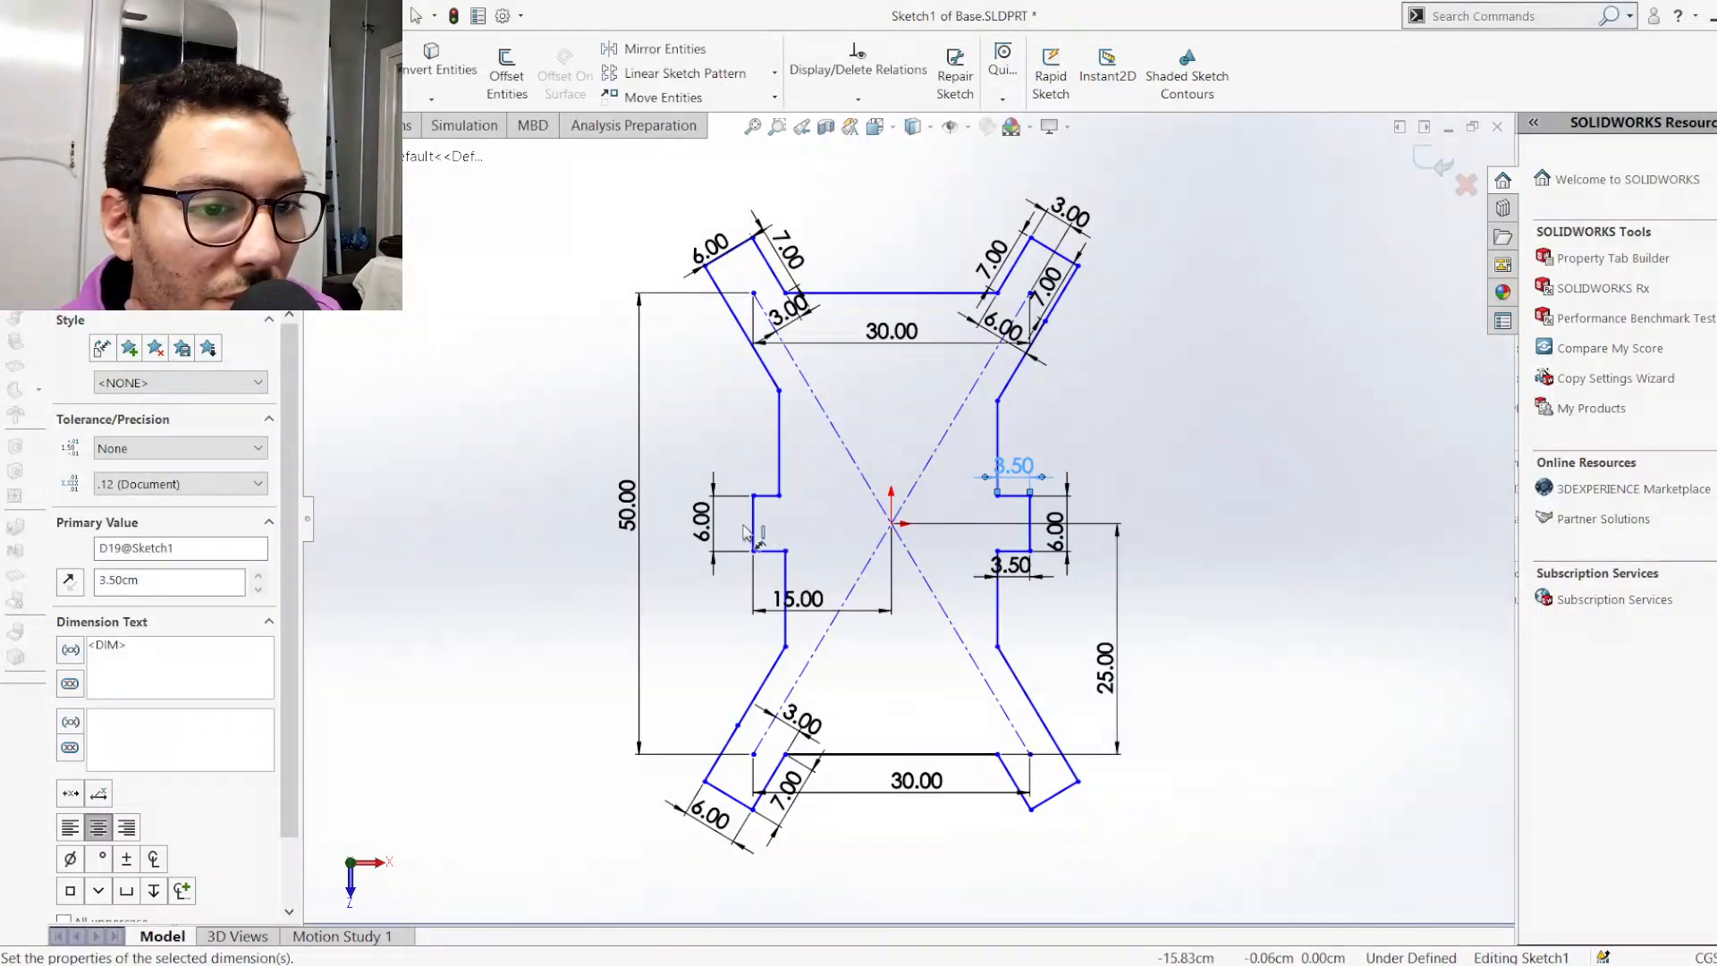
# Dimension the left side tab's lower and upper horizontal edges, setting the upper edge to 3.5 cm
pyautogui.click(766, 553)
pyautogui.click(768, 575)
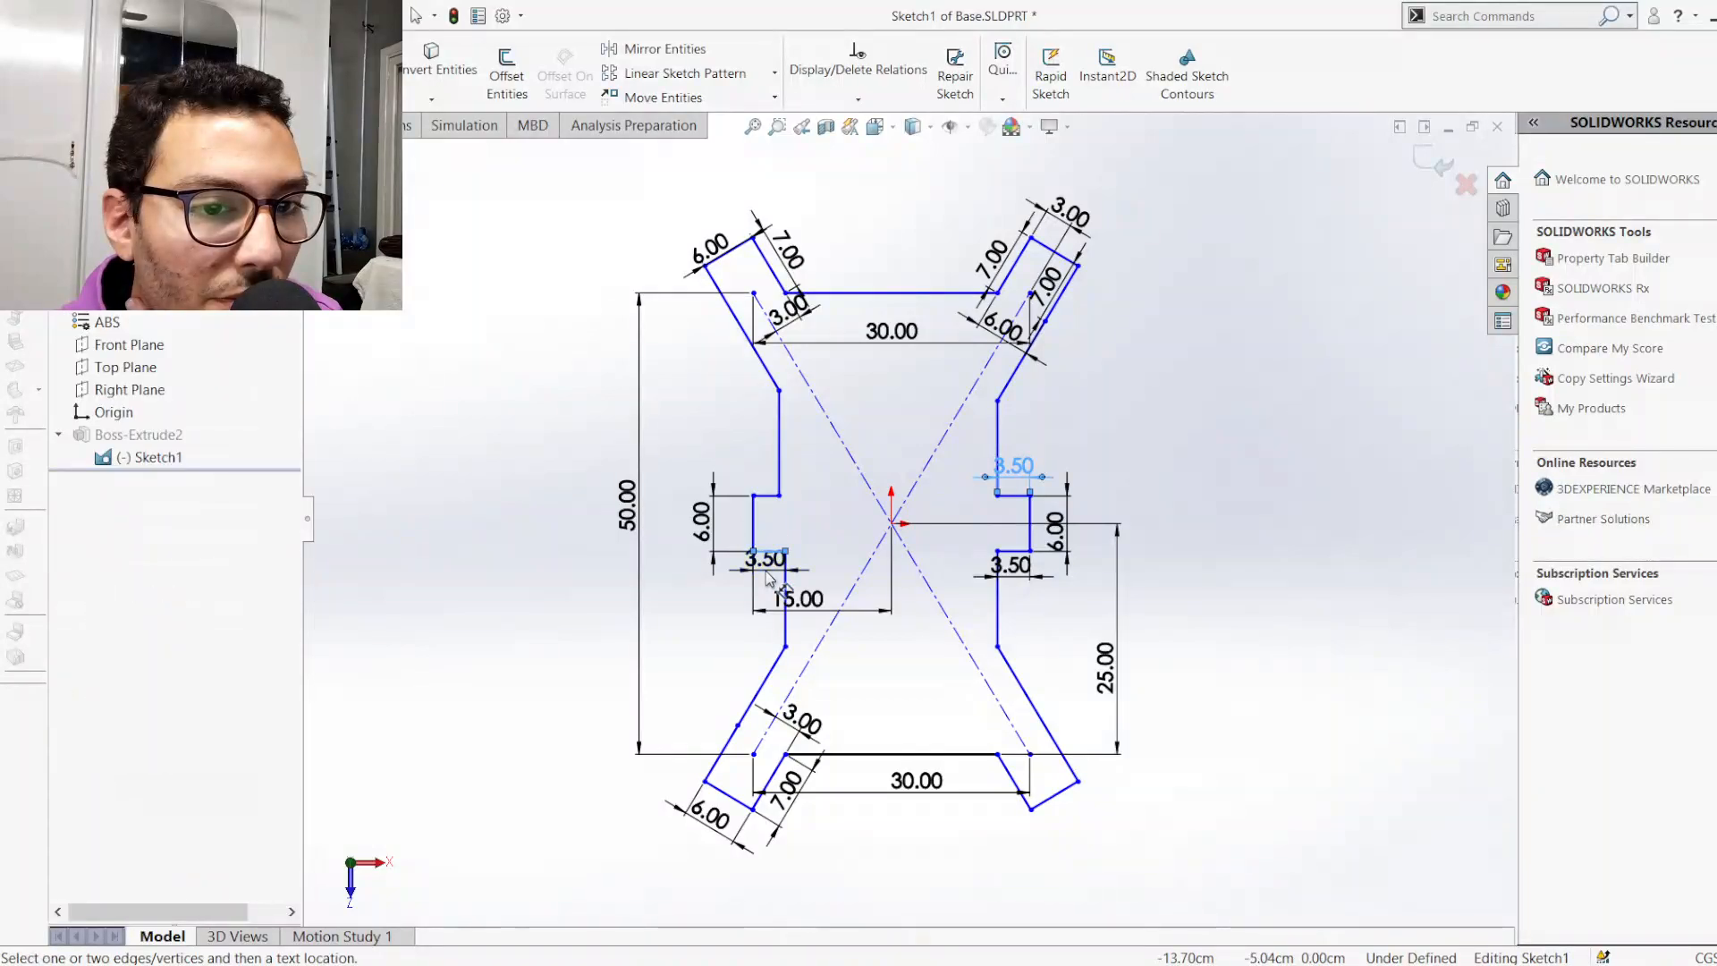
pyautogui.click(776, 578)
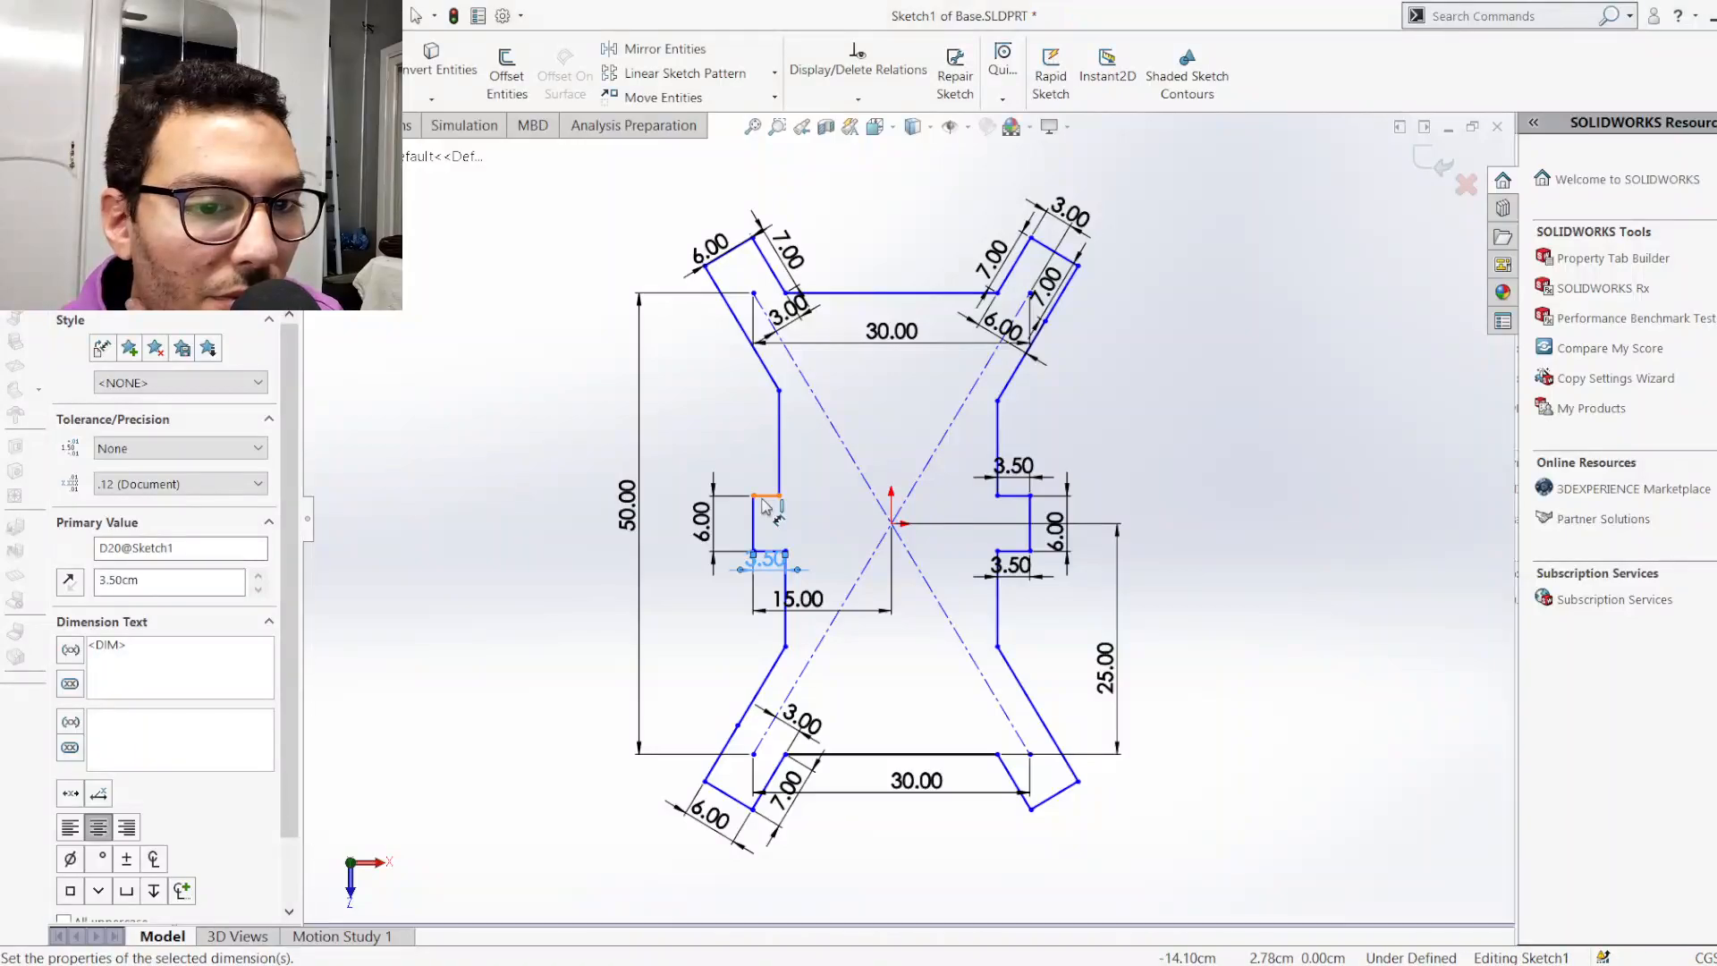
pyautogui.click(765, 491)
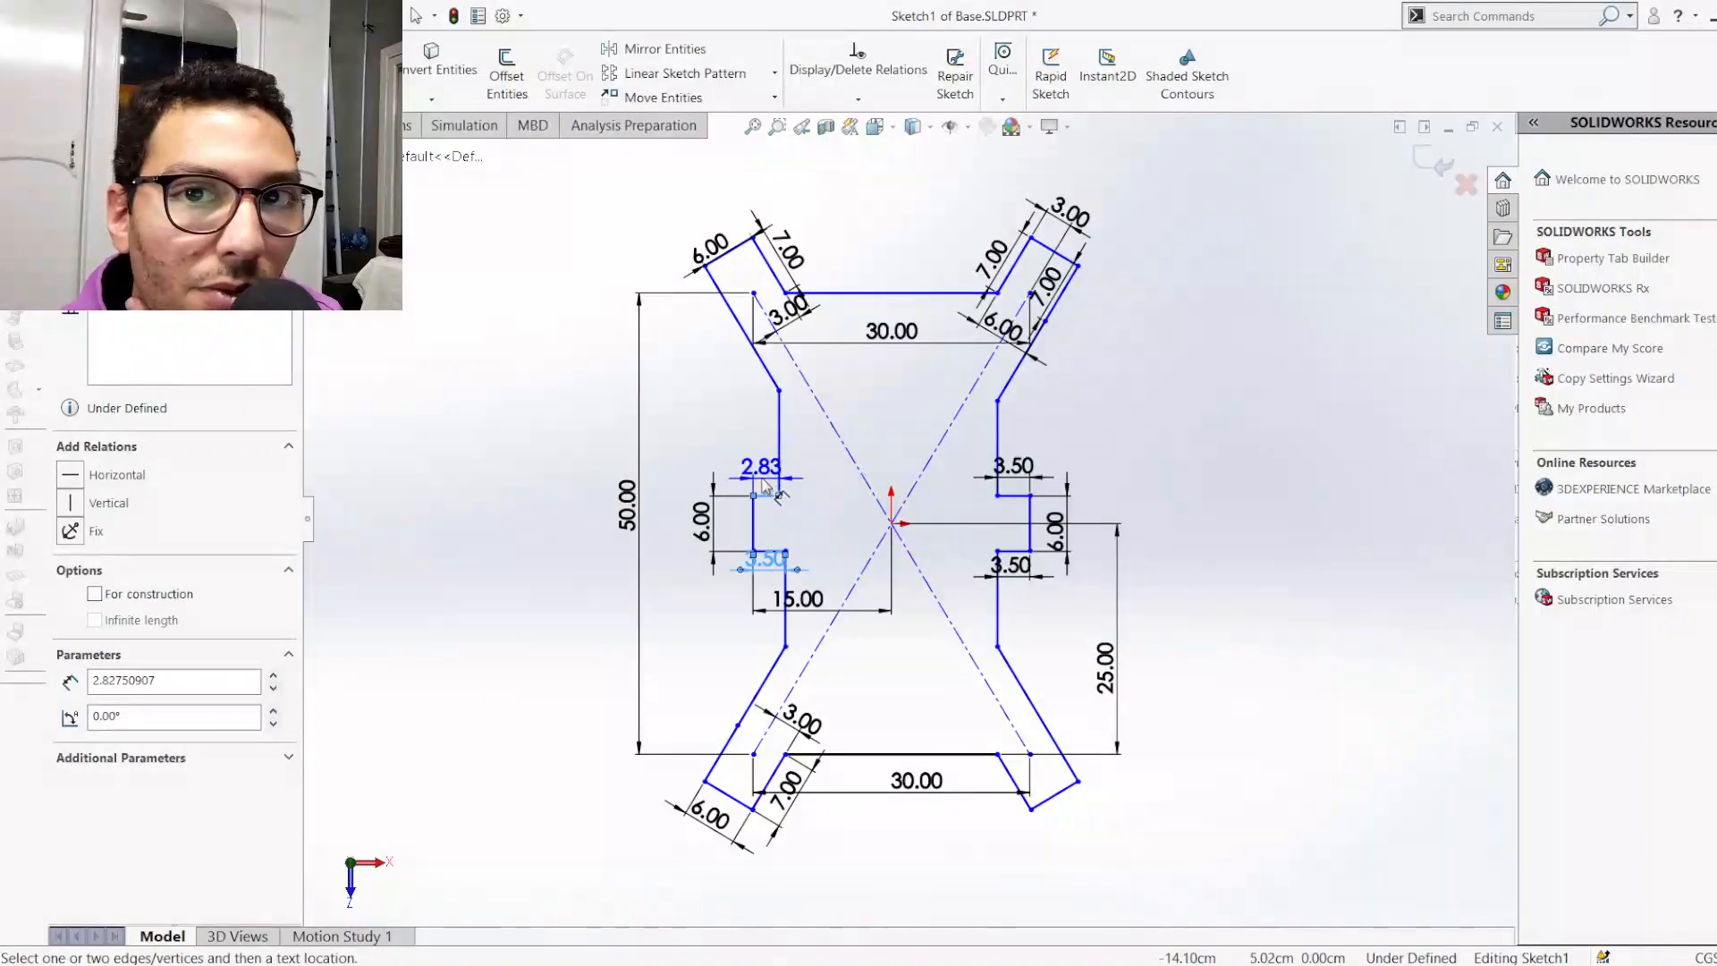
pyautogui.click(765, 484)
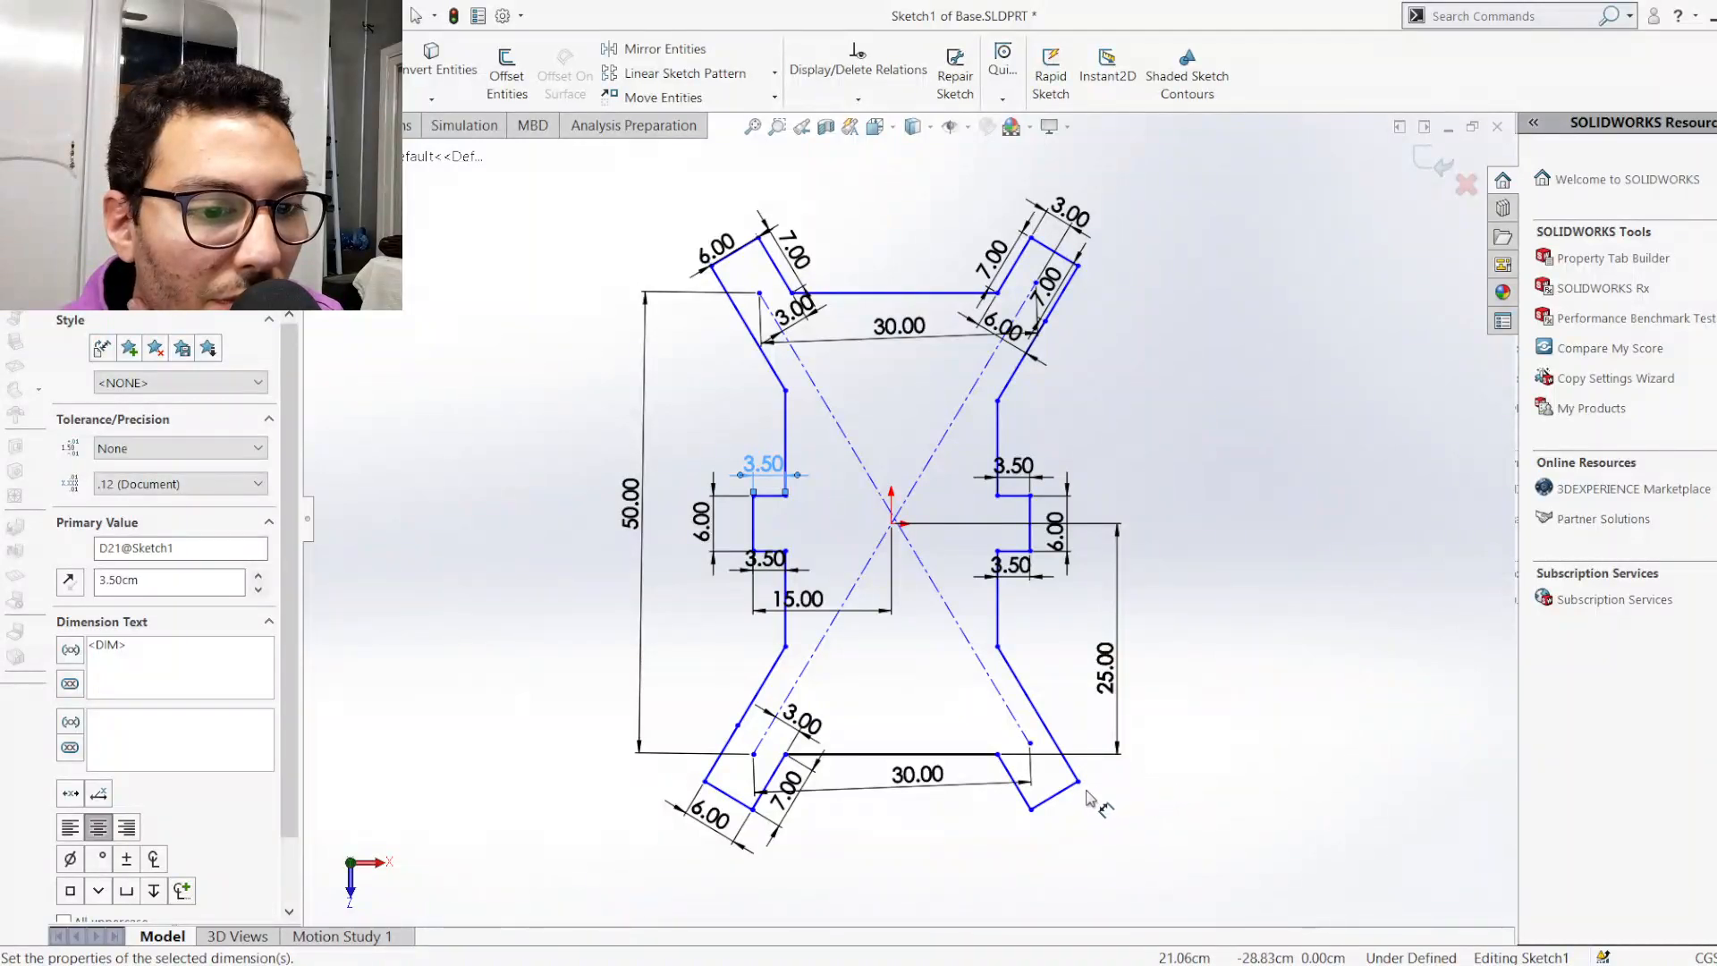
# Dimension the length of the lower-right tab's inner edge
pyautogui.scroll(-1, 1024, 840)
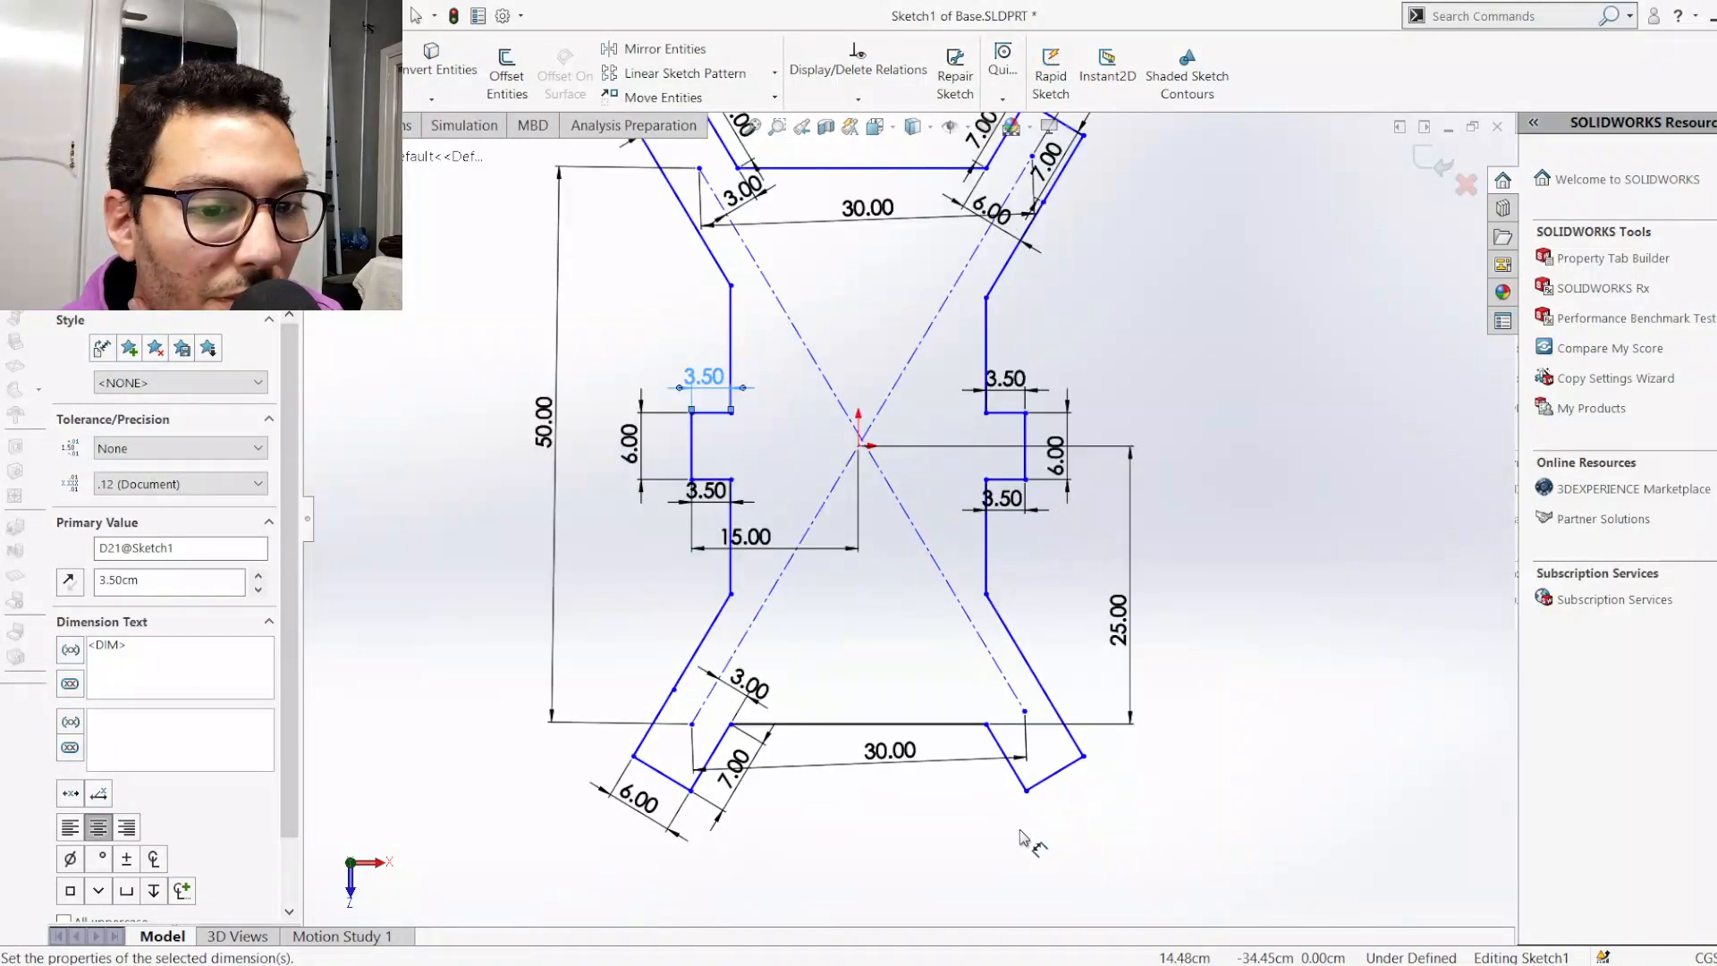
pyautogui.click(989, 787)
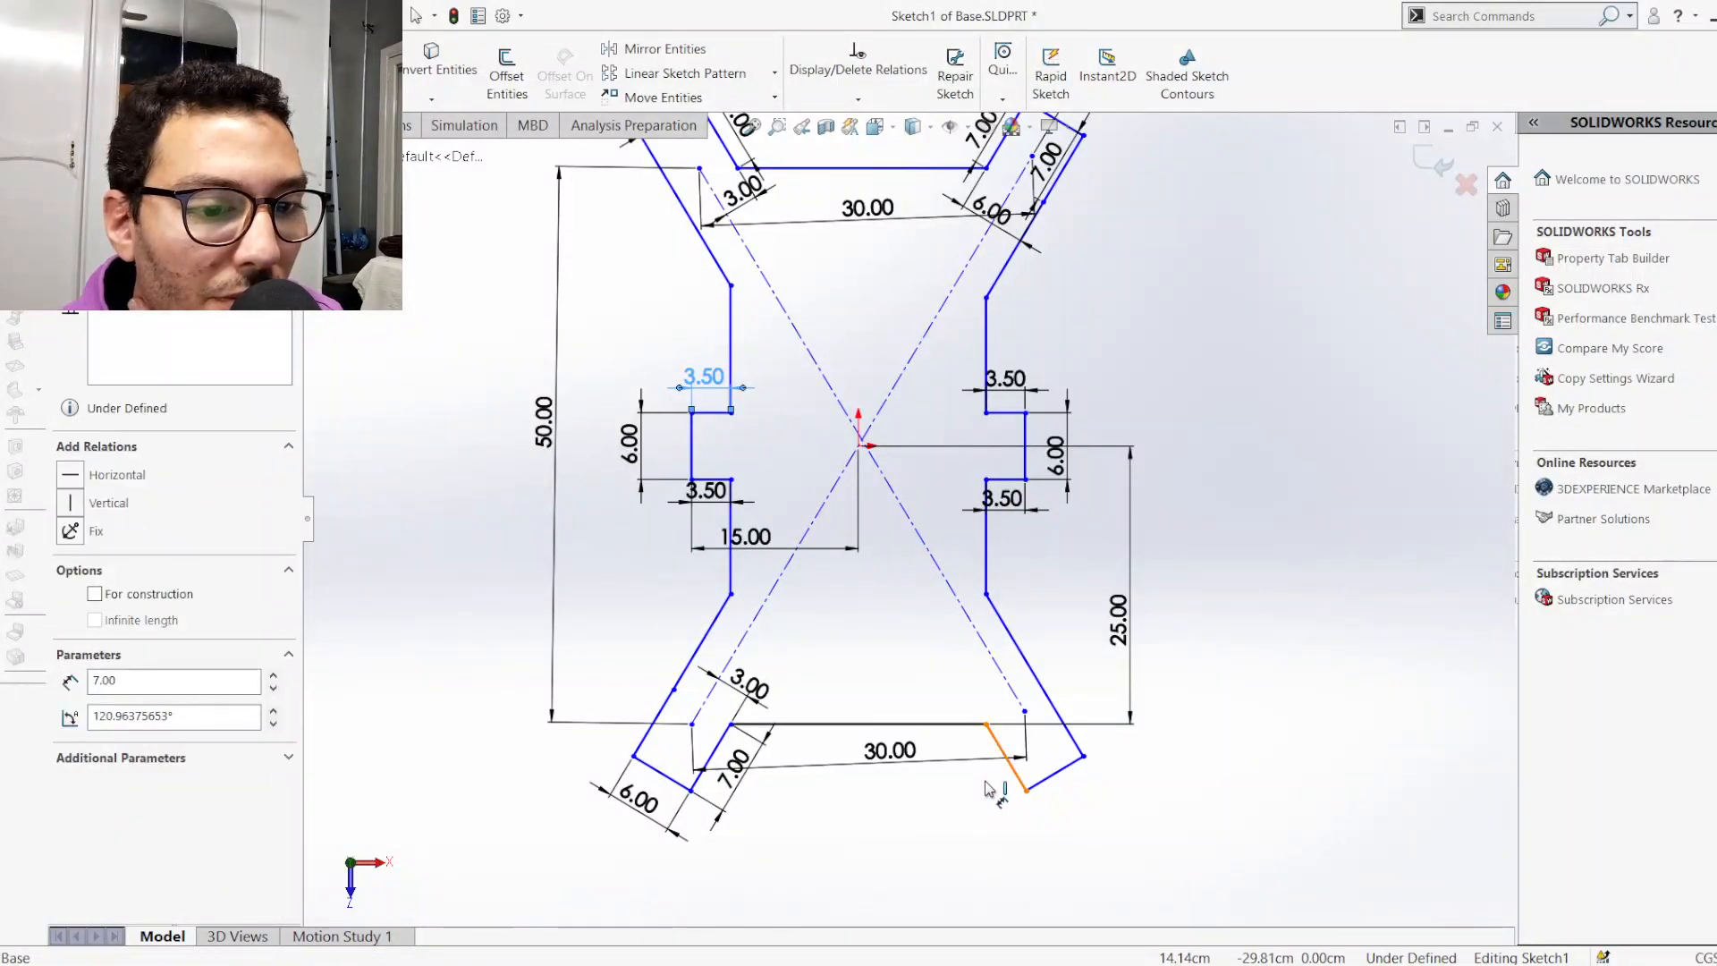
pyautogui.click(993, 777)
pyautogui.click(987, 770)
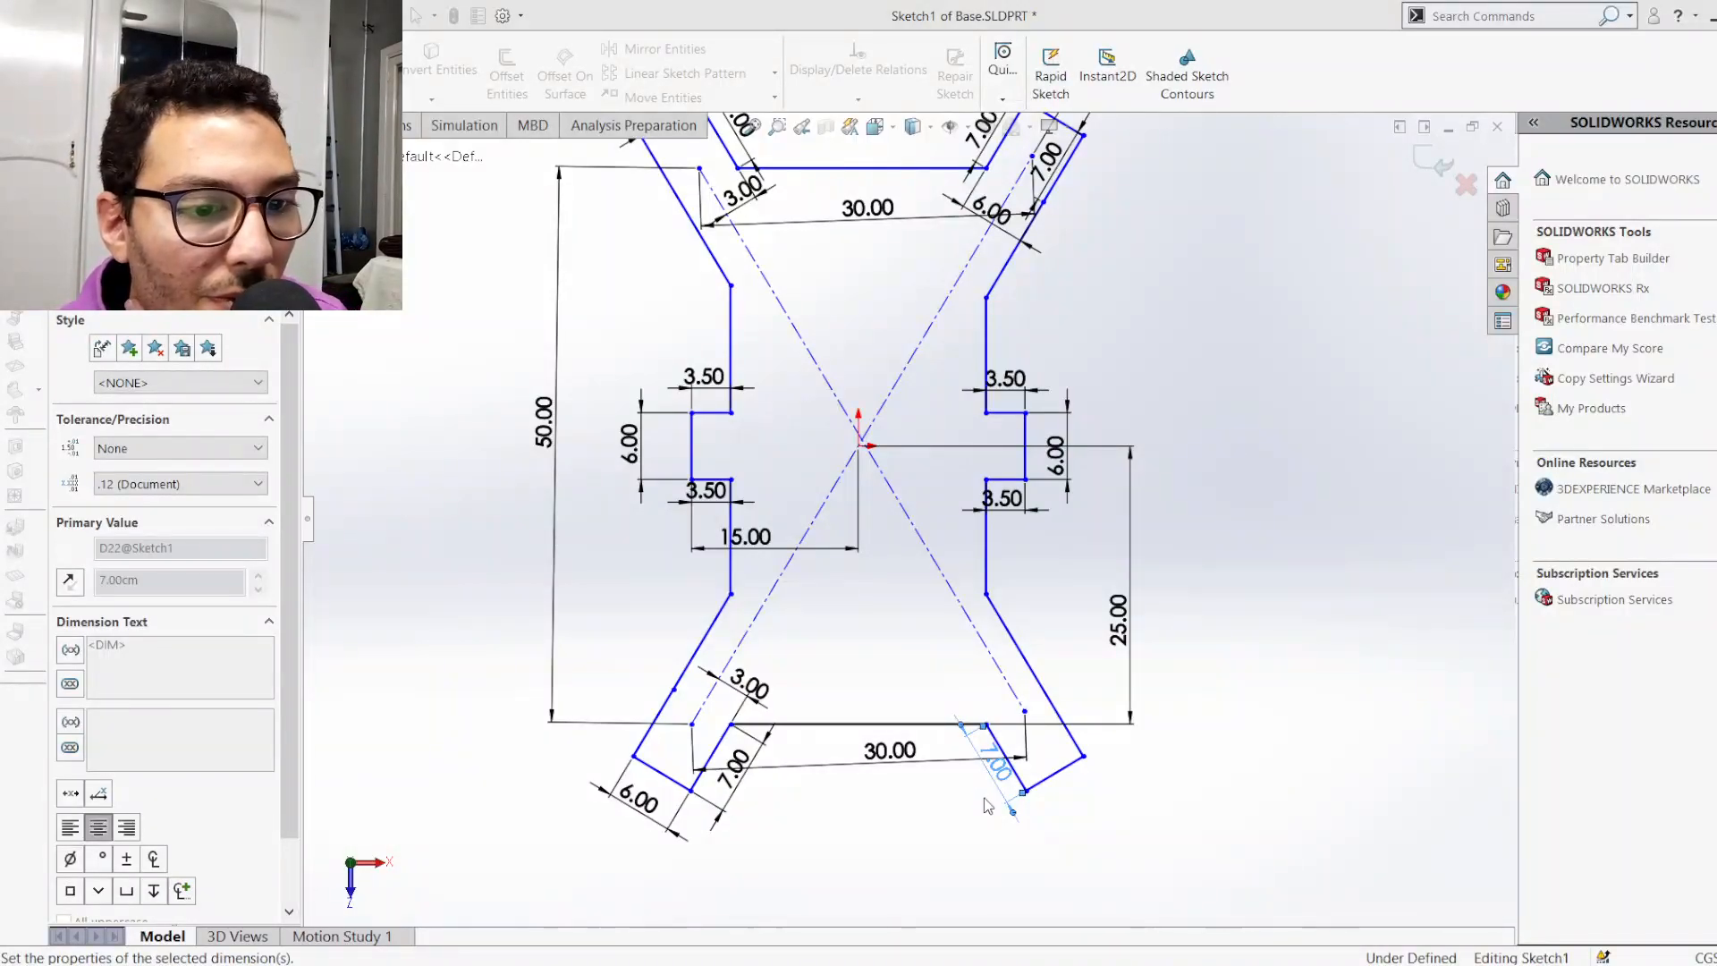
# Dimension the vertical distance from the origin to the lower-right endpoint of the diagonal construction line and set it to 25 cm
pyautogui.scroll(2, 908, 532)
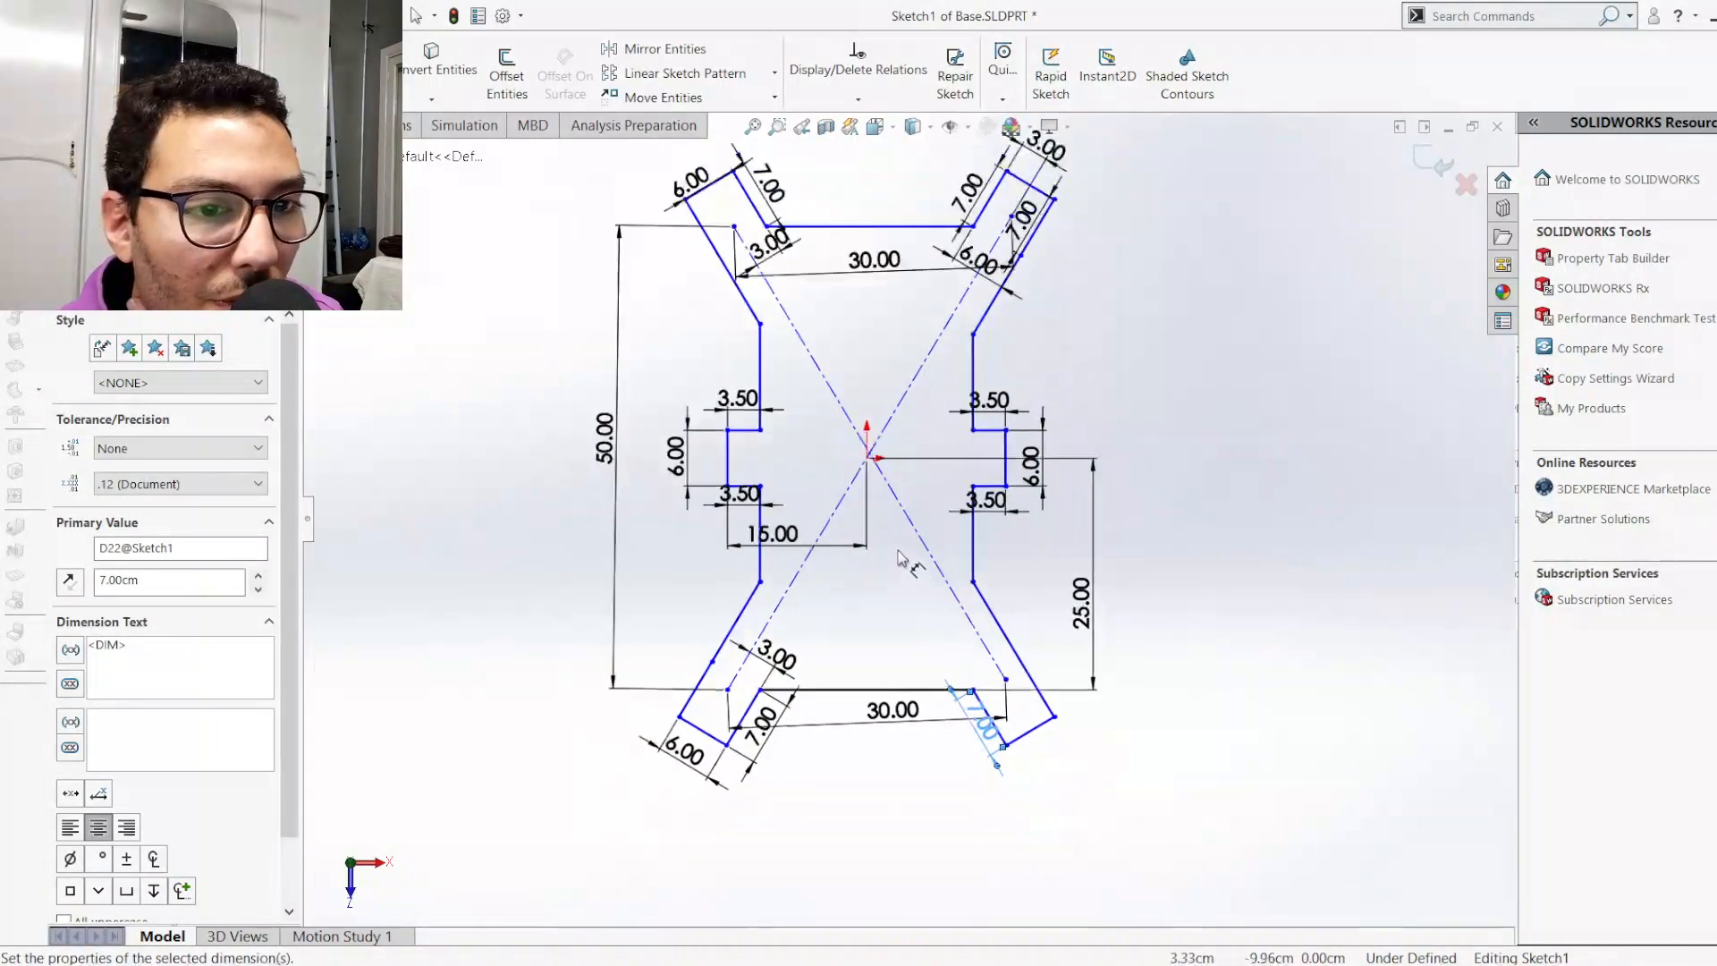
pyautogui.scroll(-1, 908, 534)
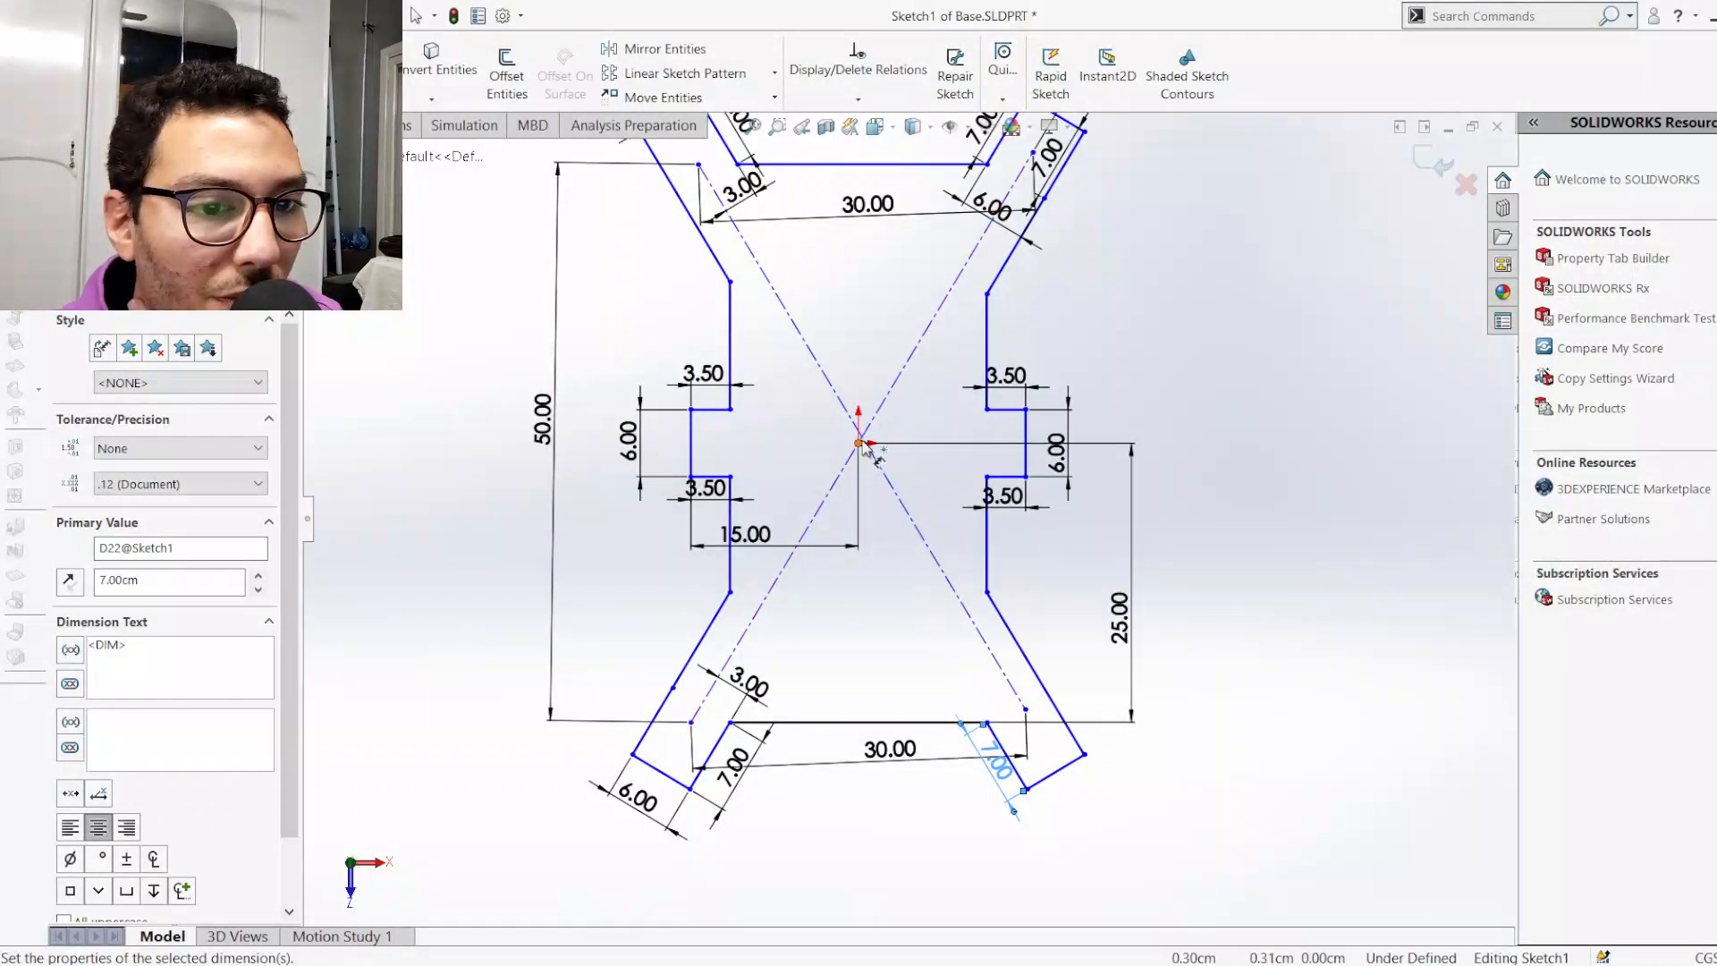
pyautogui.click(859, 444)
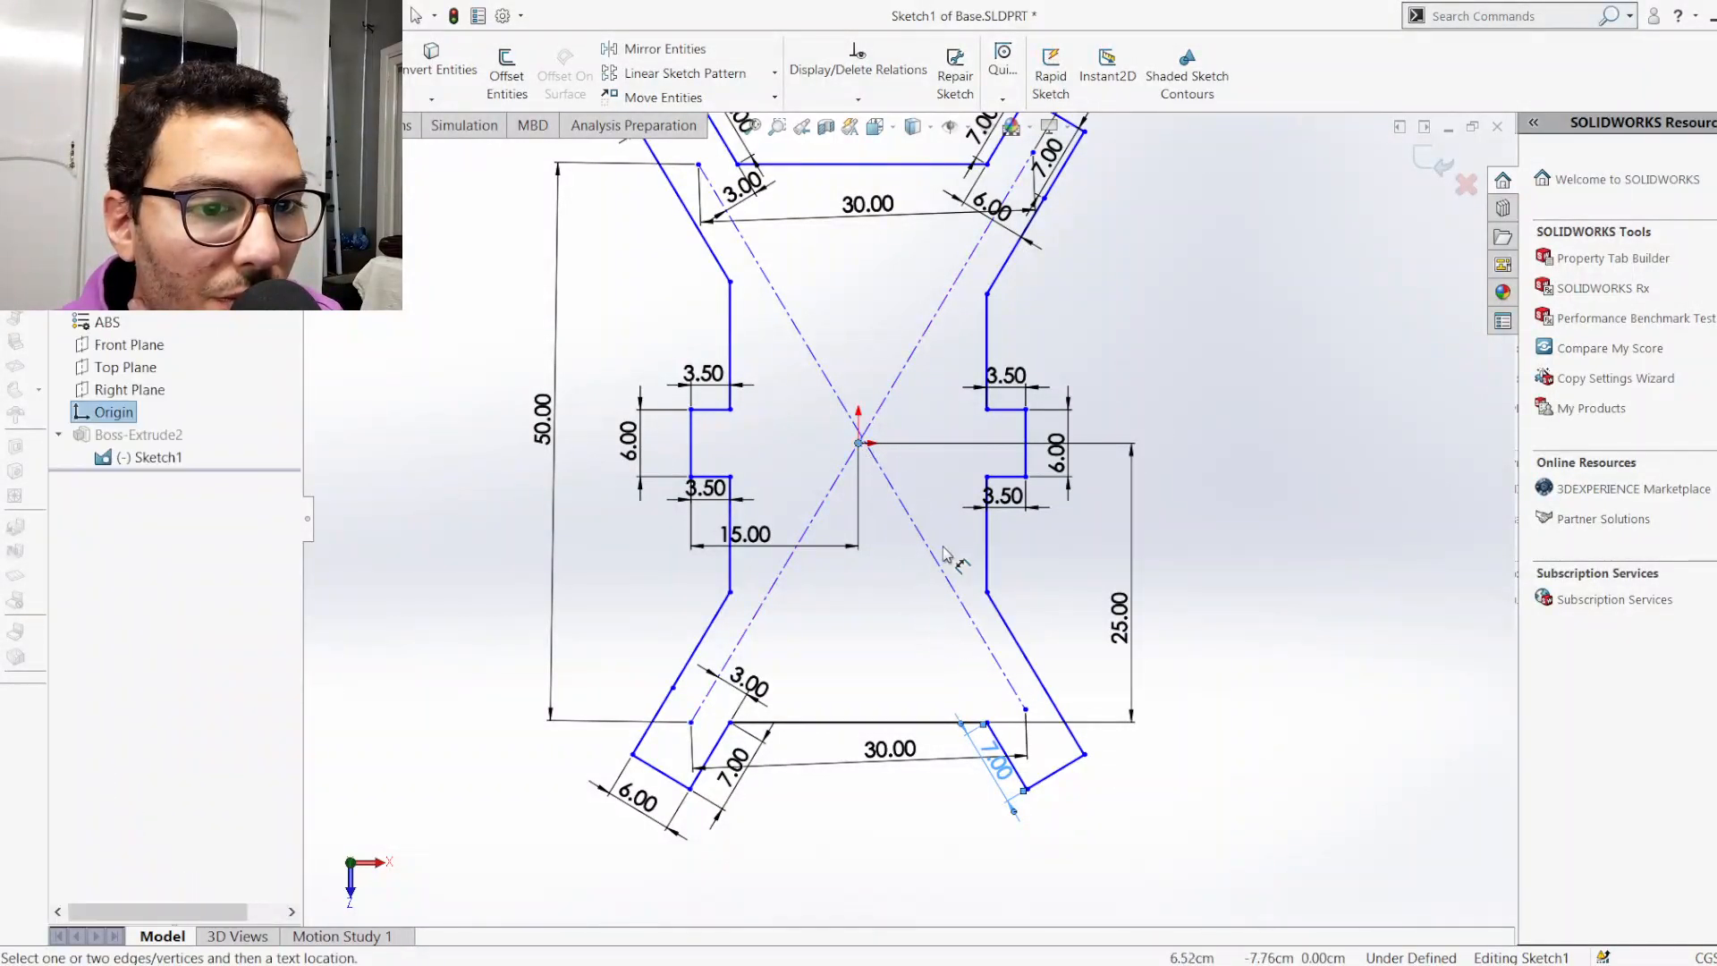
pyautogui.click(1025, 709)
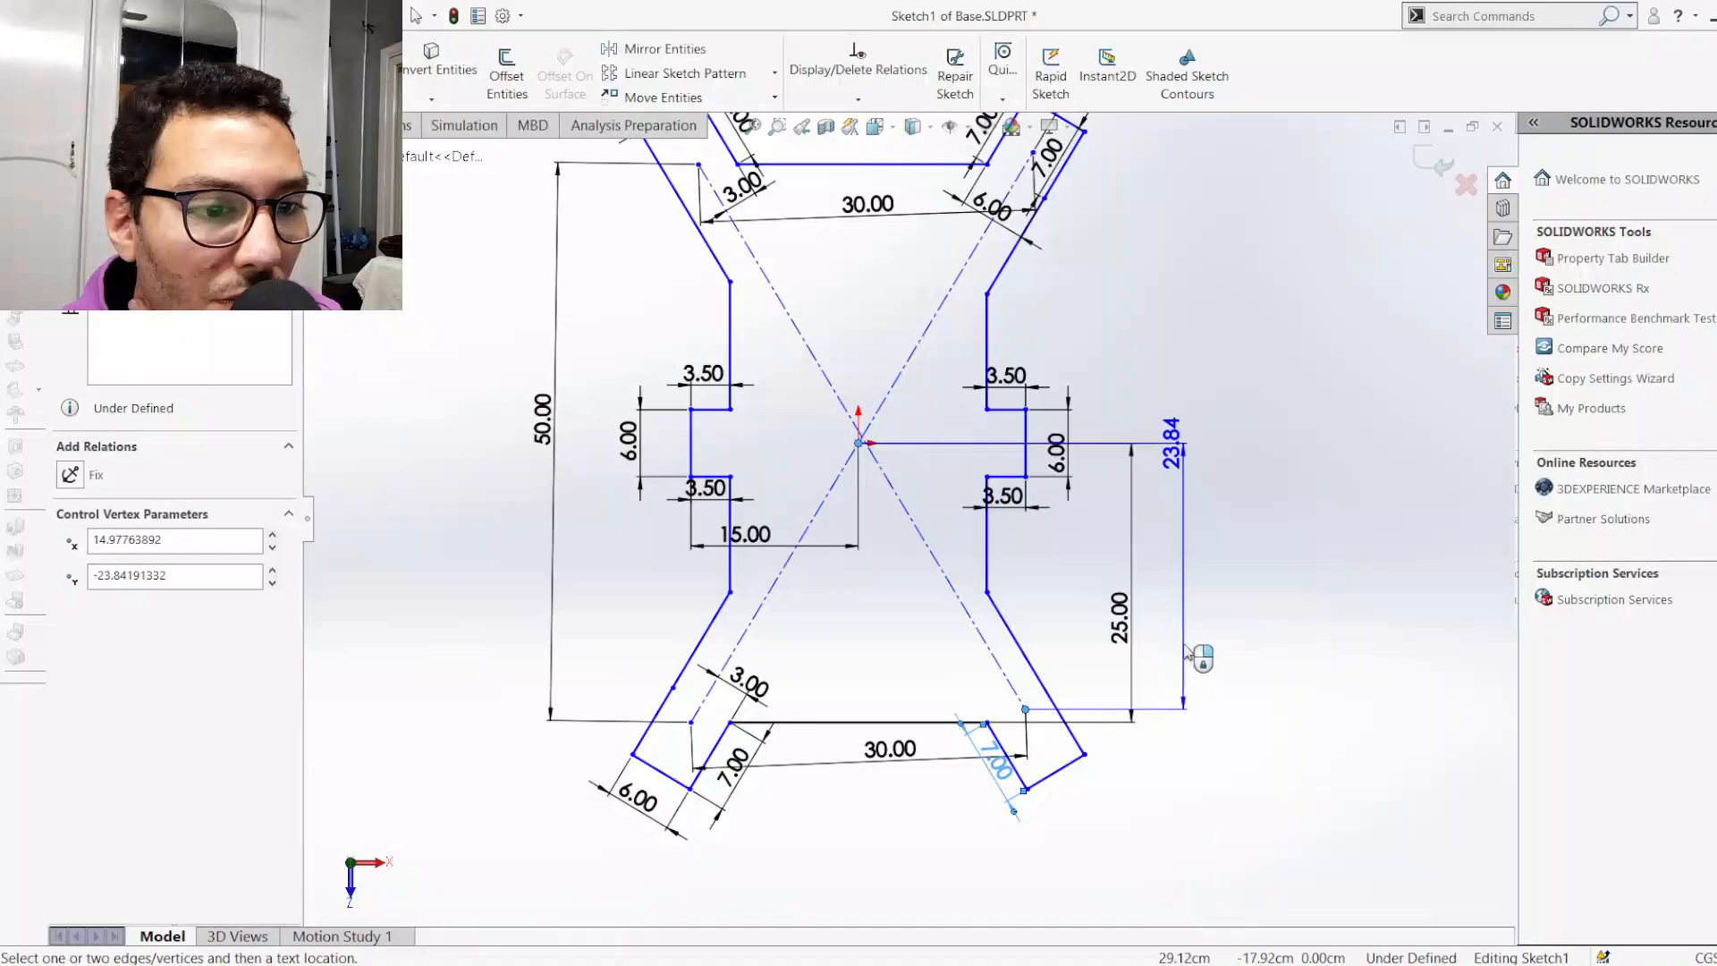
pyautogui.click(1182, 643)
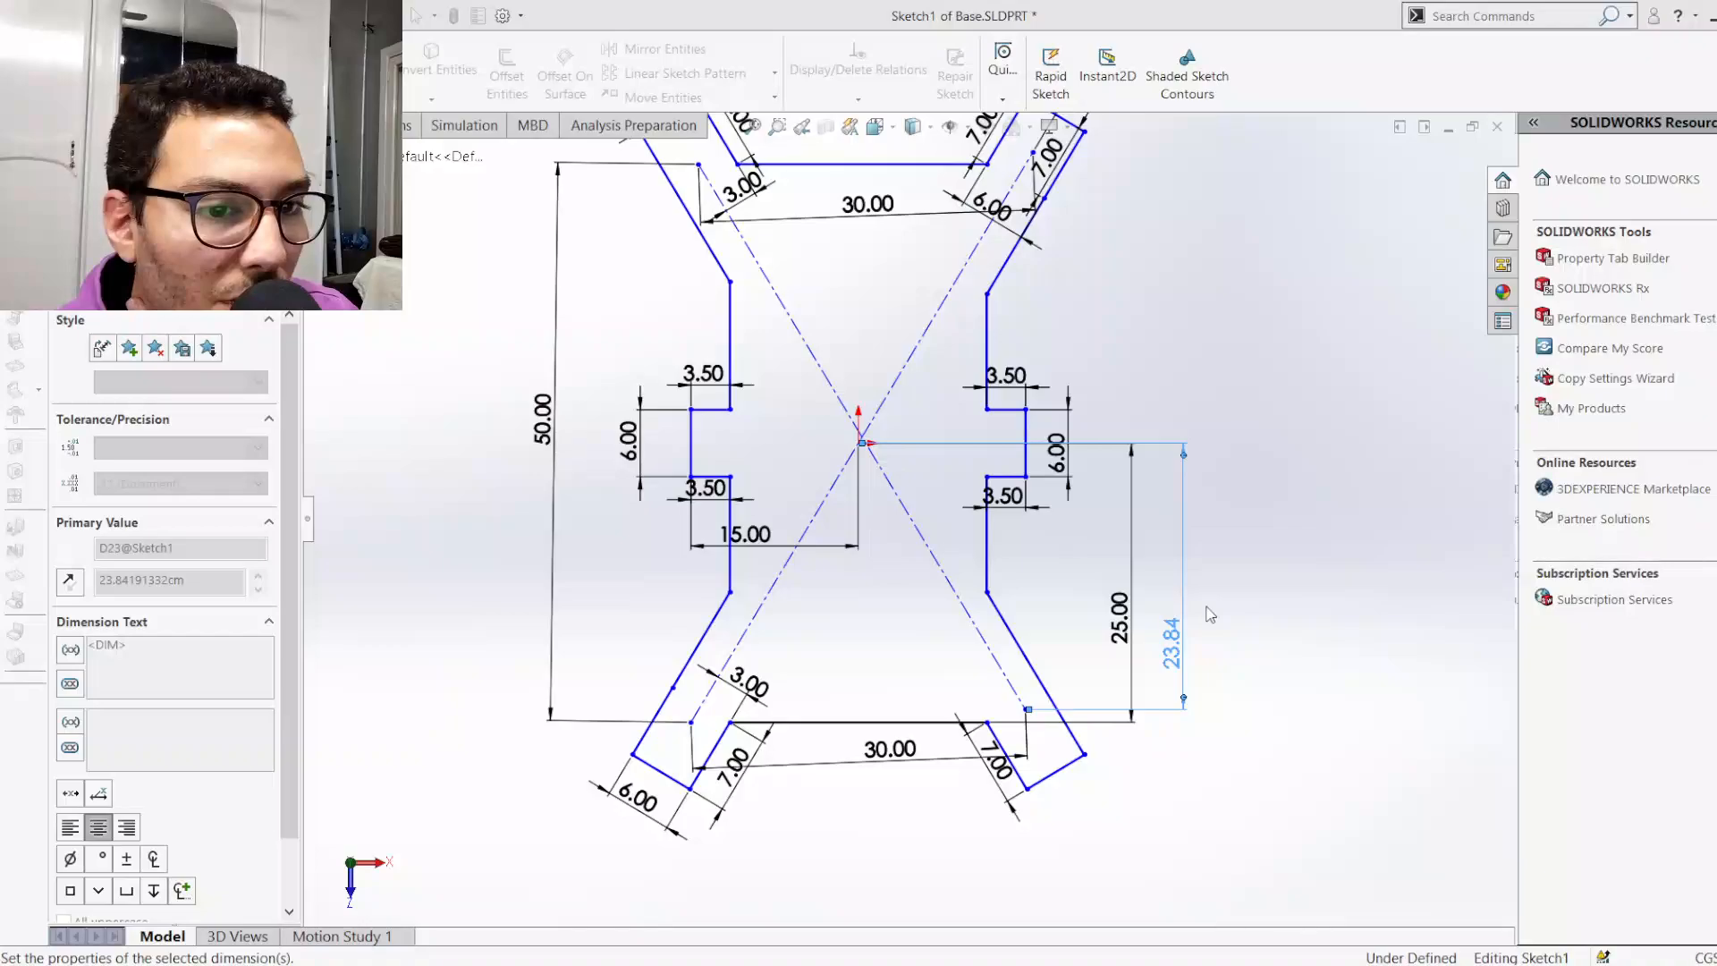
pyautogui.write('25')
pyautogui.press('Return')
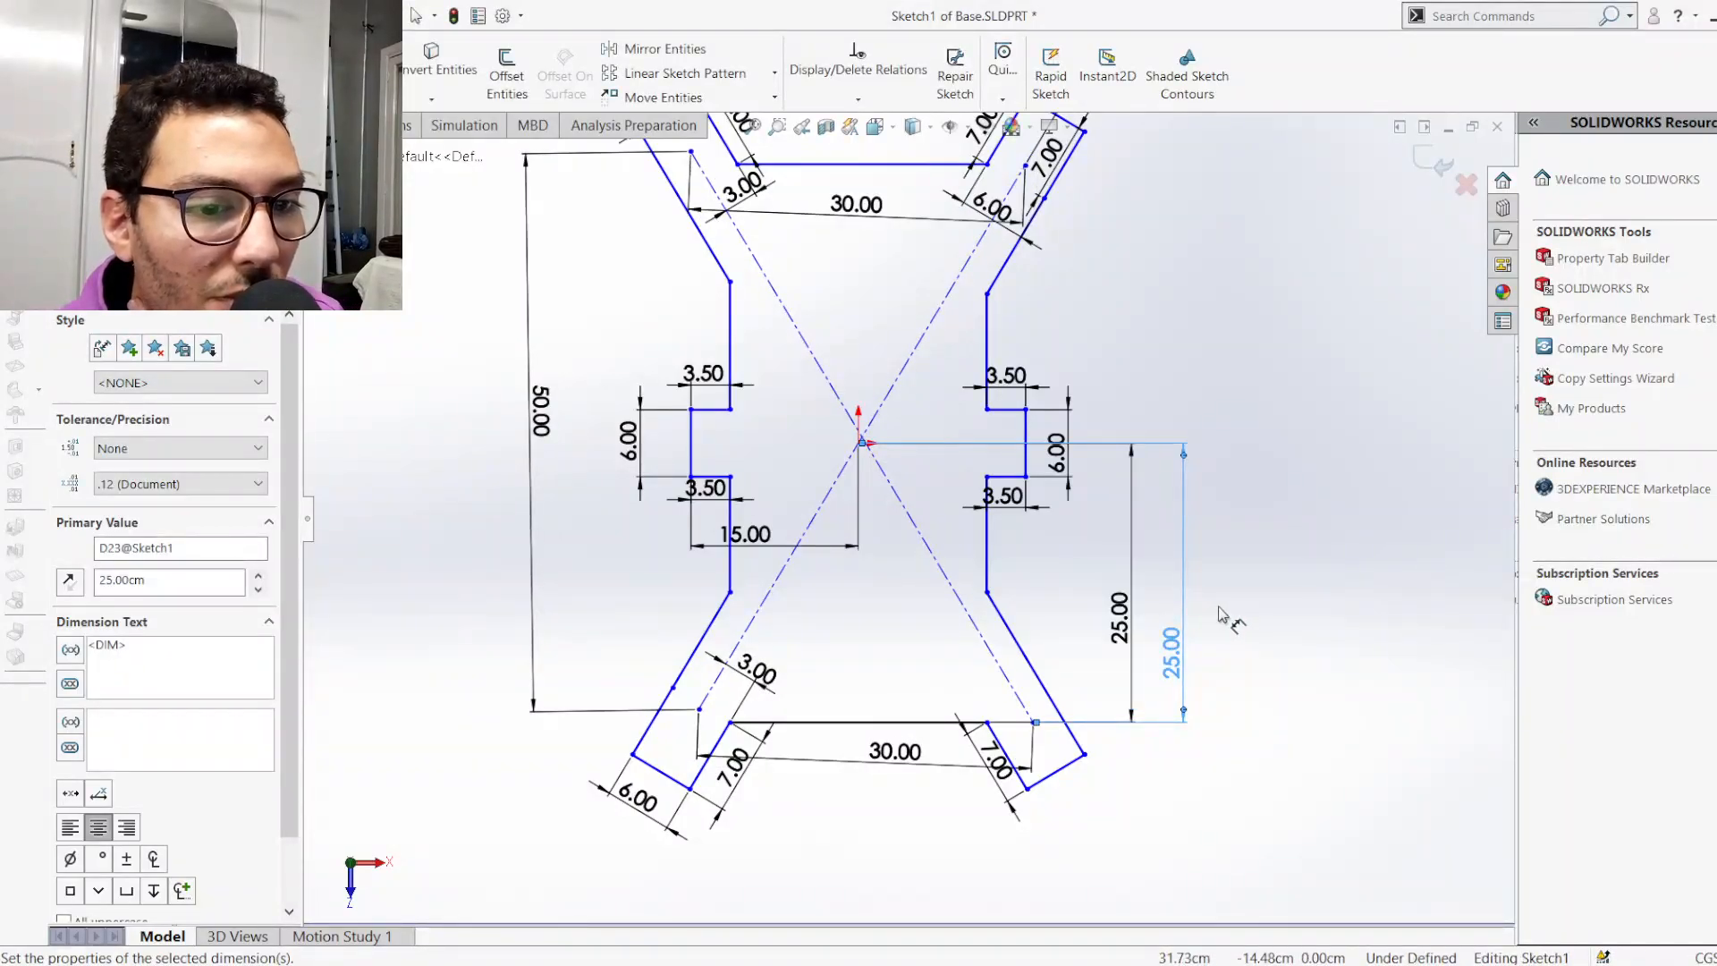
# Dimension the vertical distance from the origin to the upper-right endpoint of the diagonal construction line and set it to 25 cm
pyautogui.click(1284, 658)
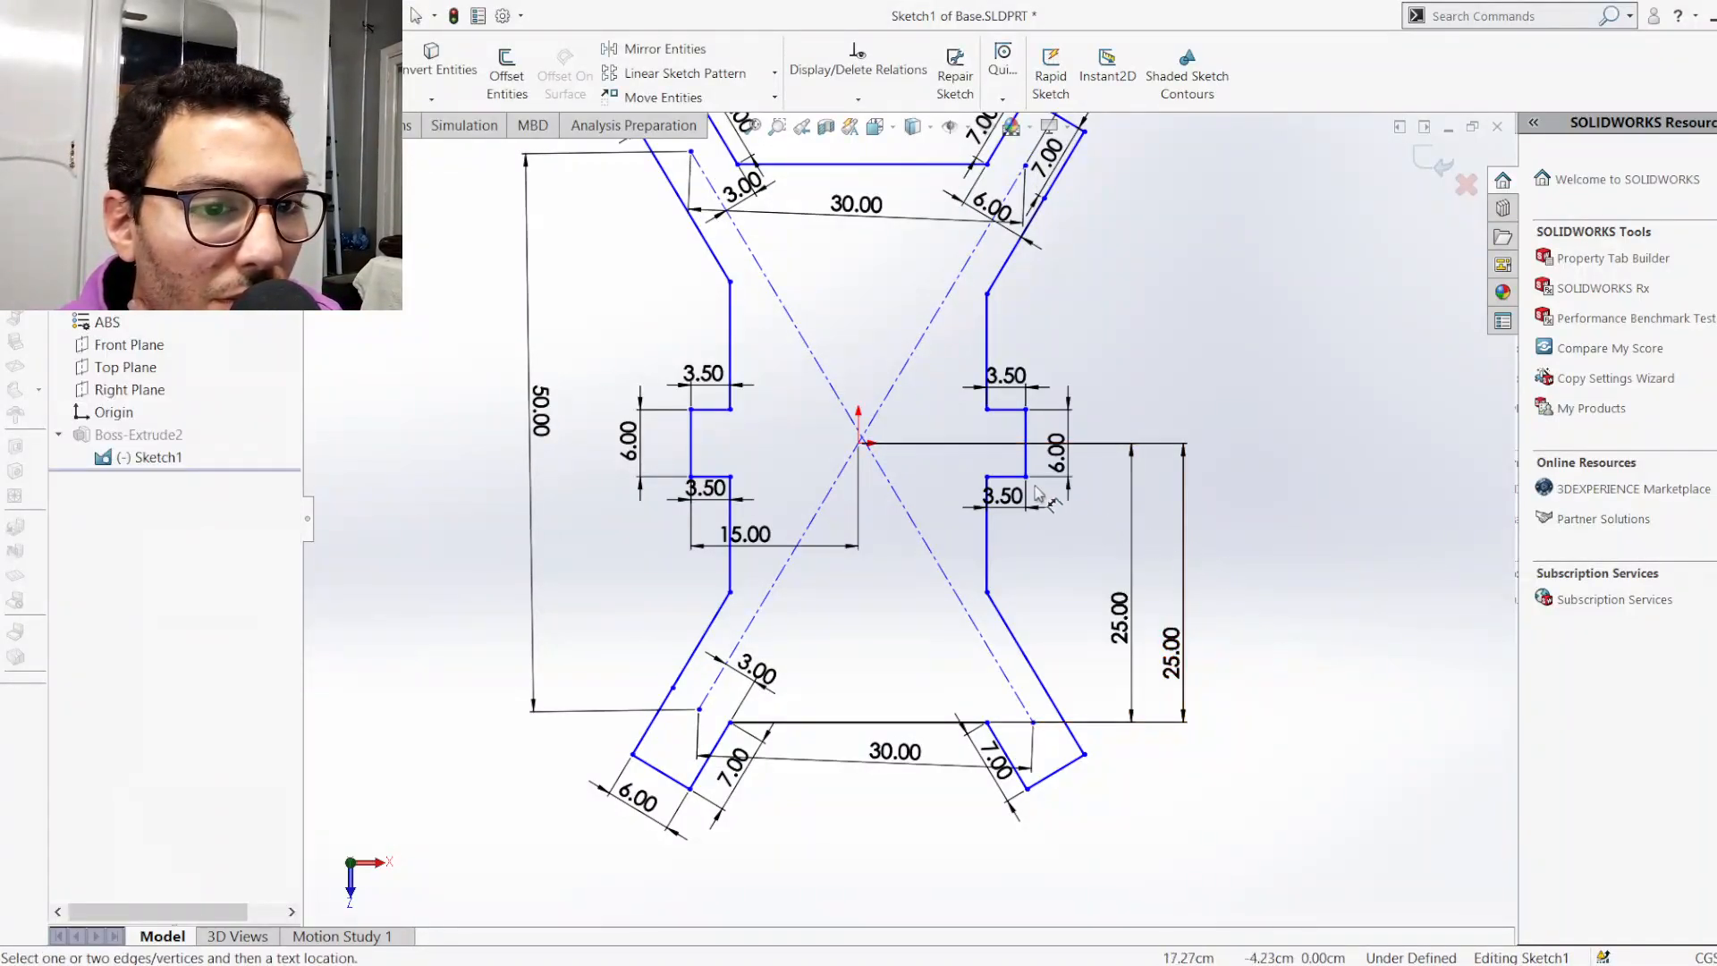
pyautogui.scroll(1, 879, 367)
pyautogui.scroll(-1, 875, 357)
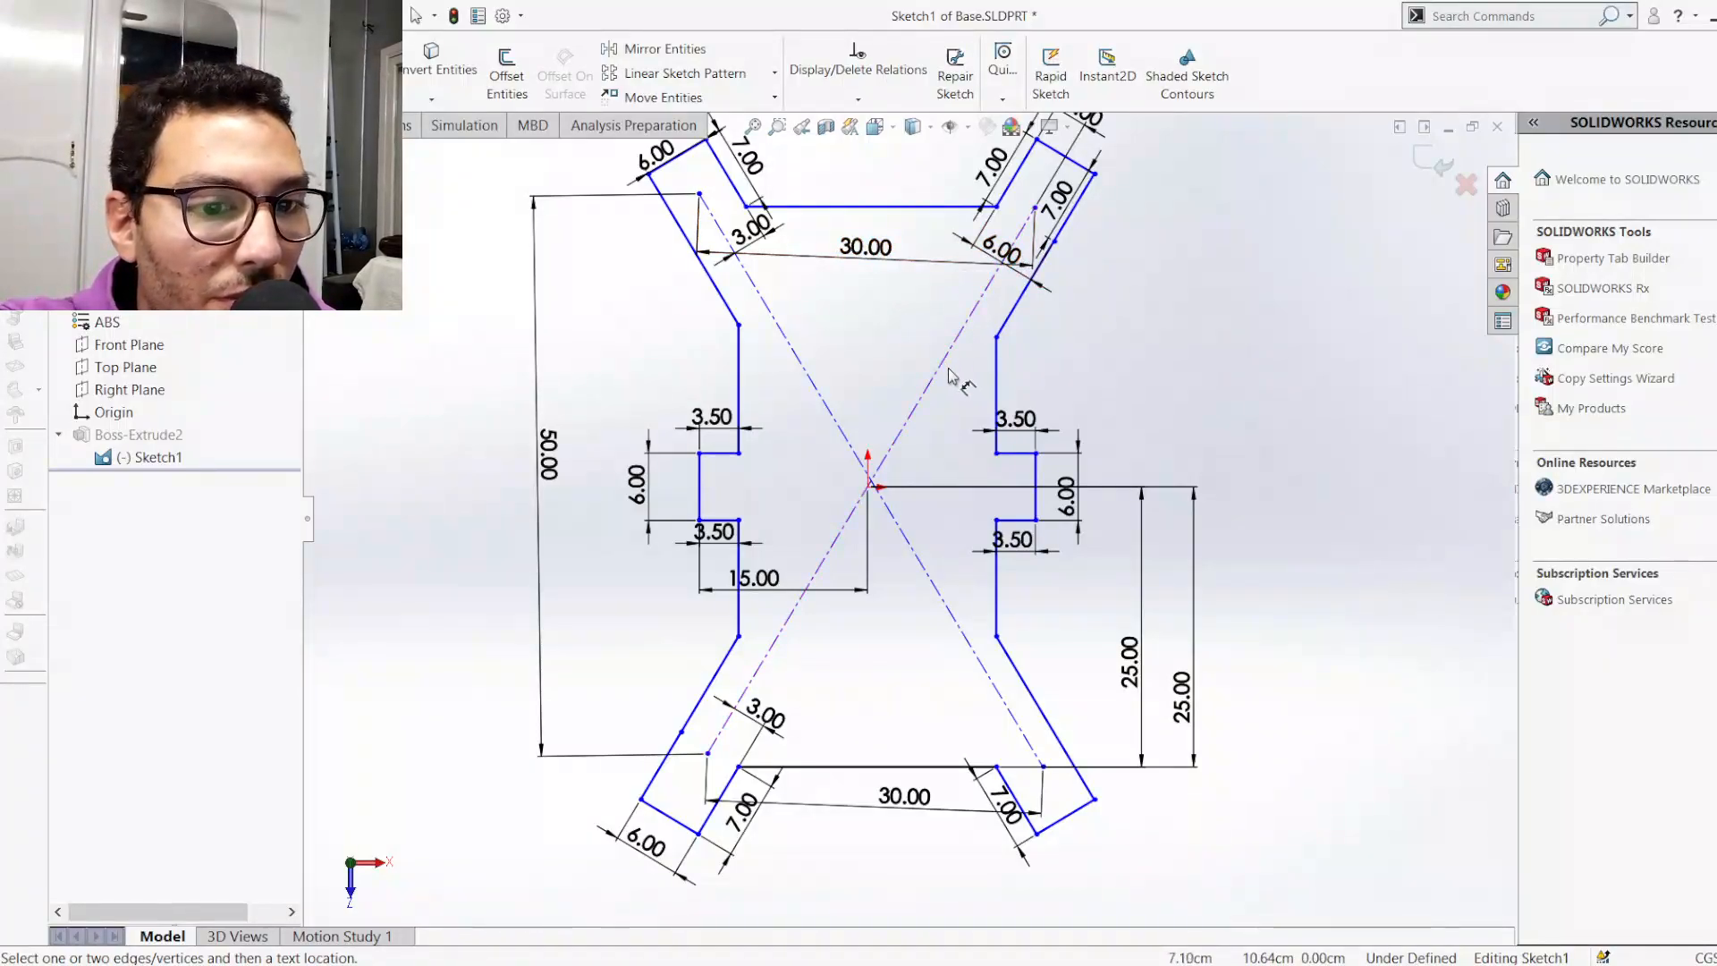
pyautogui.click(1034, 209)
pyautogui.click(869, 486)
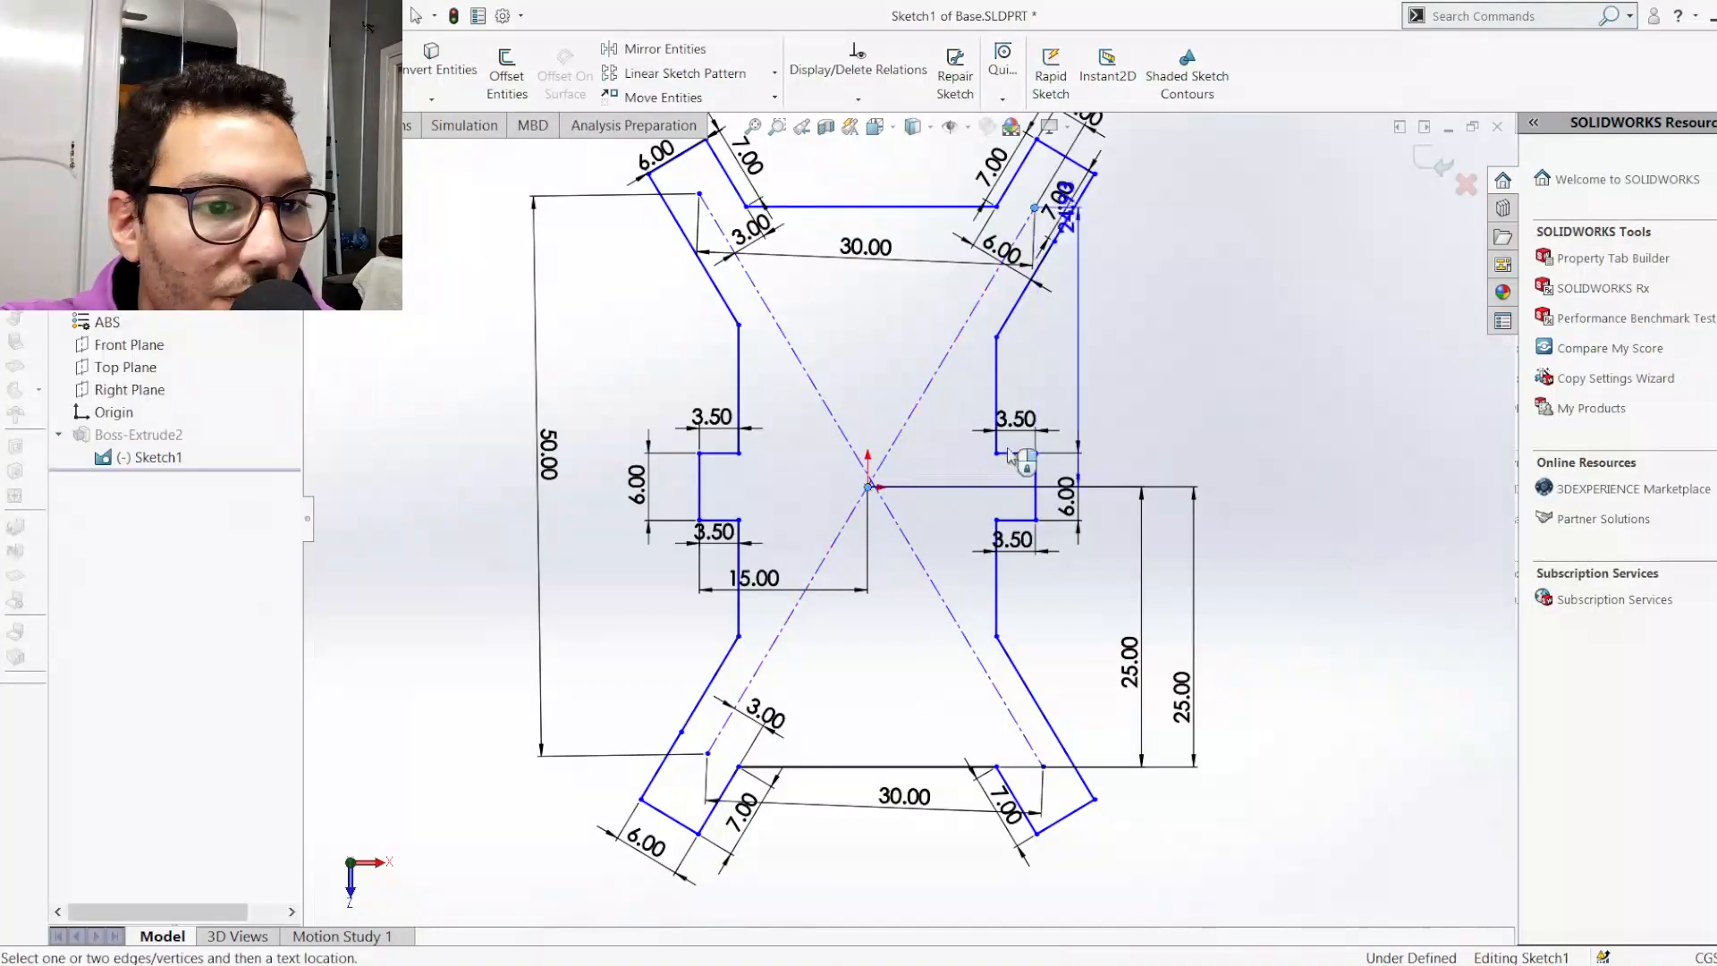
pyautogui.click(1141, 401)
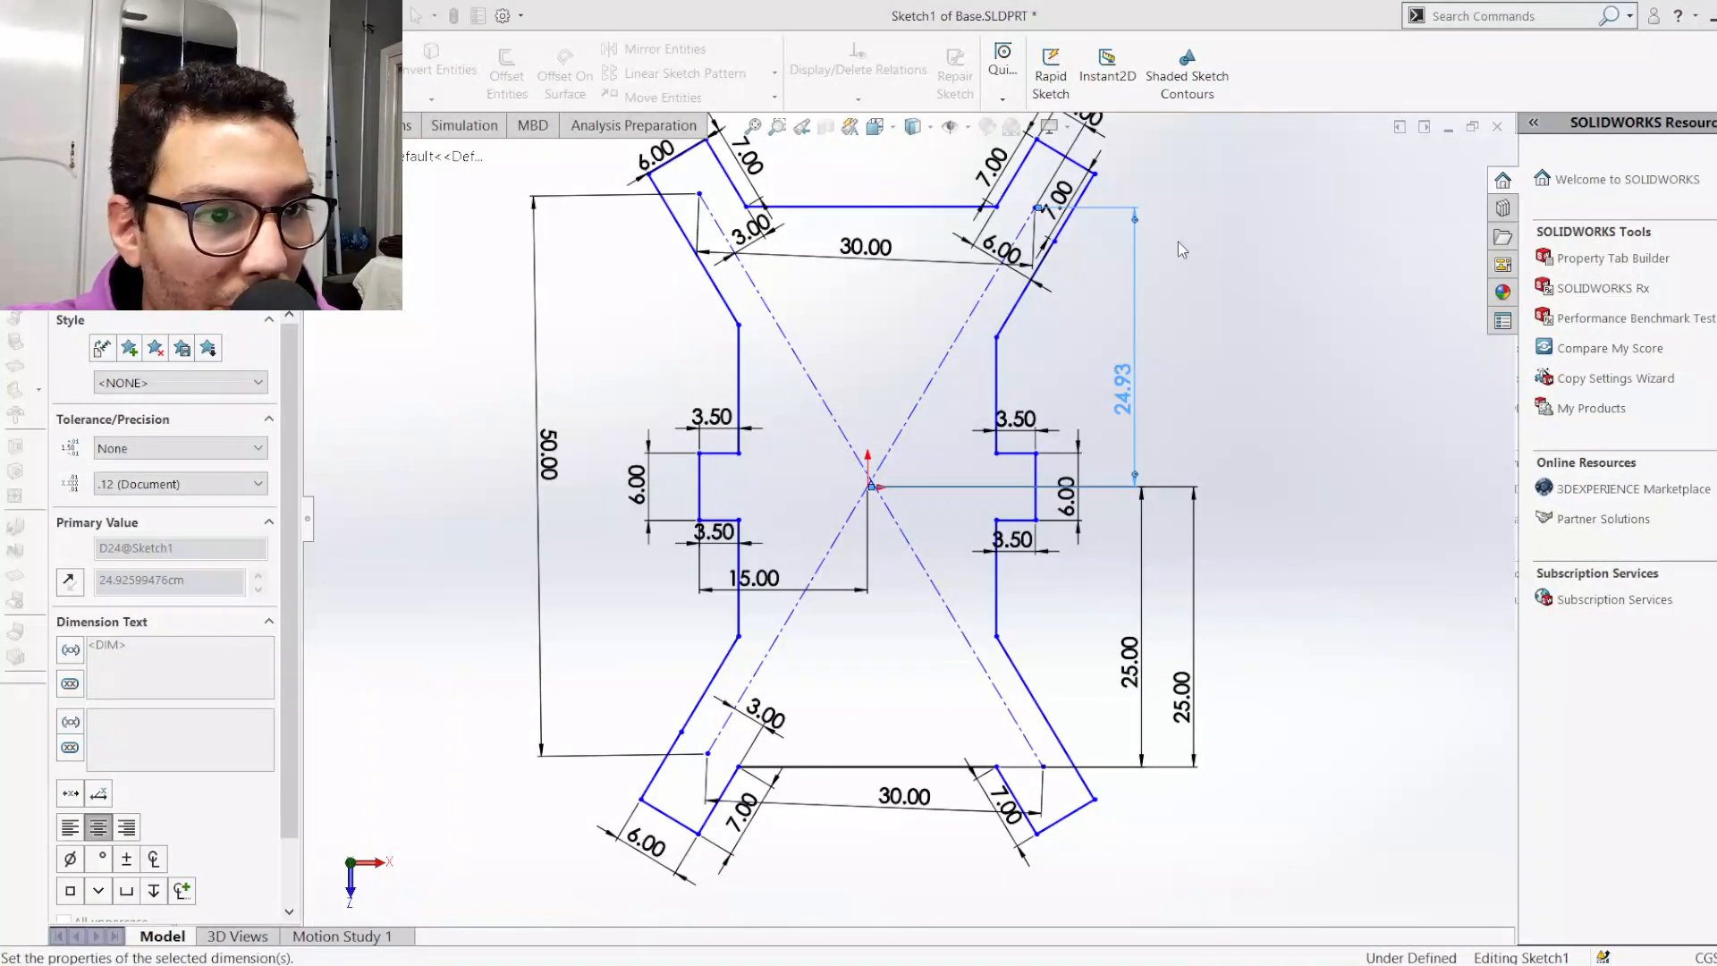
pyautogui.write('25')
pyautogui.press('Return')
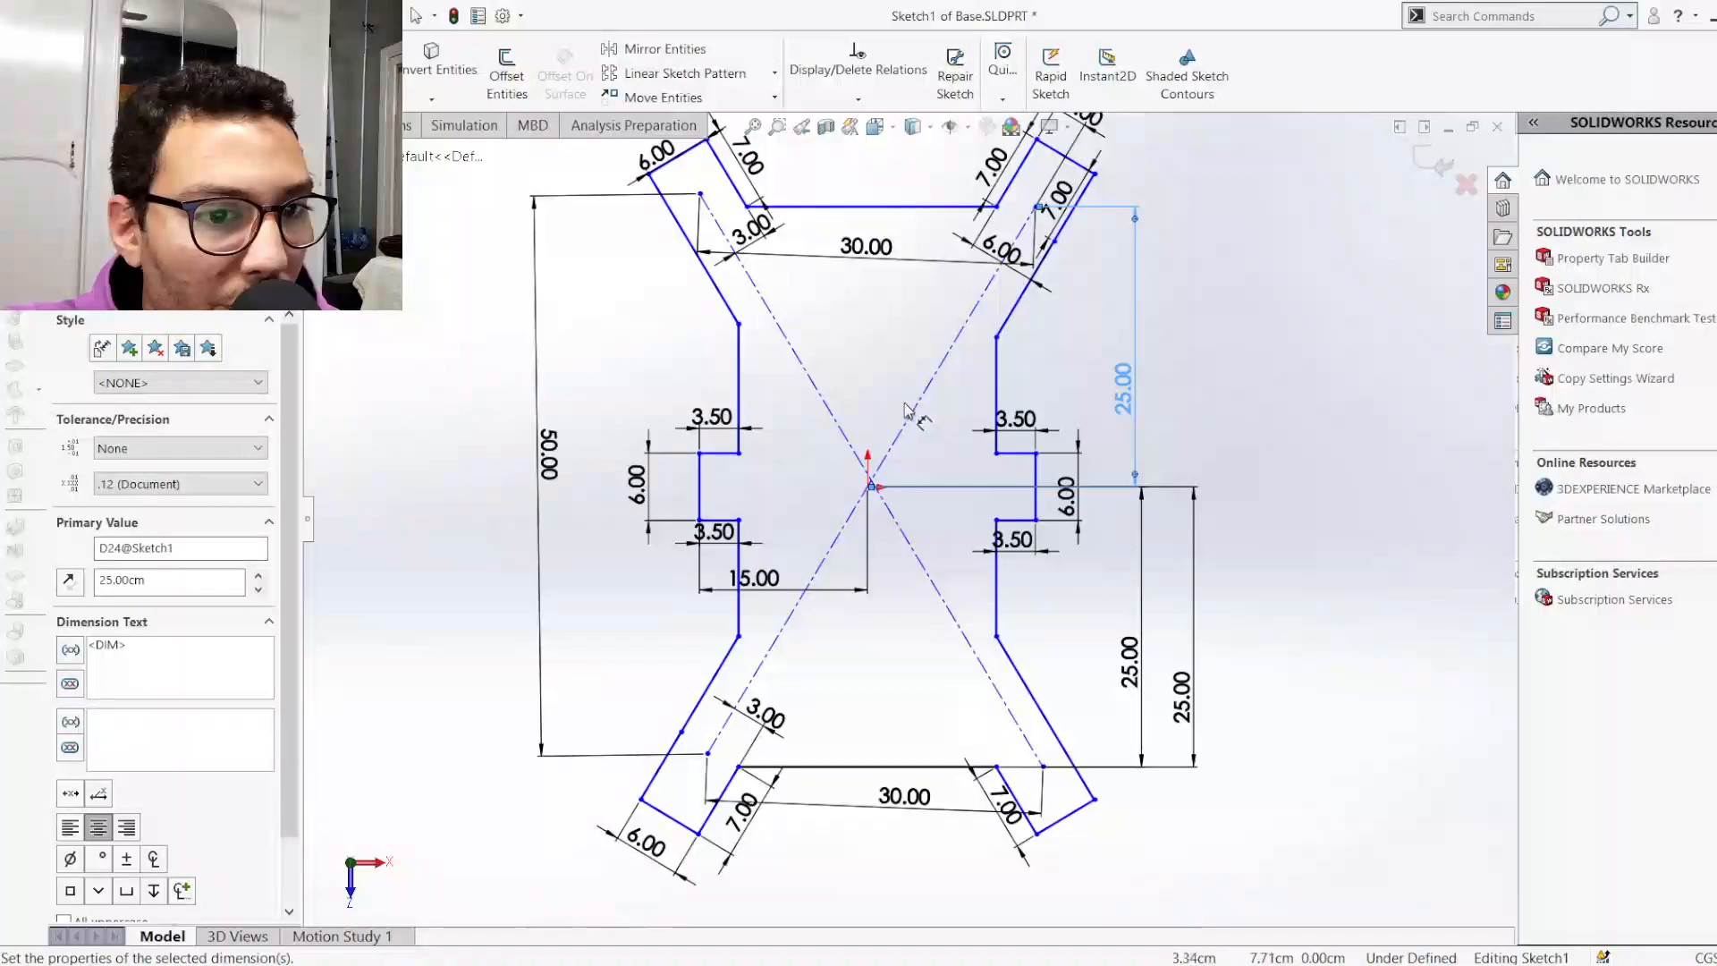
# Dimension the horizontal distance from the origin to the lower-left endpoint of the diagonal construction line and set it to 15 cm
pyautogui.click(708, 755)
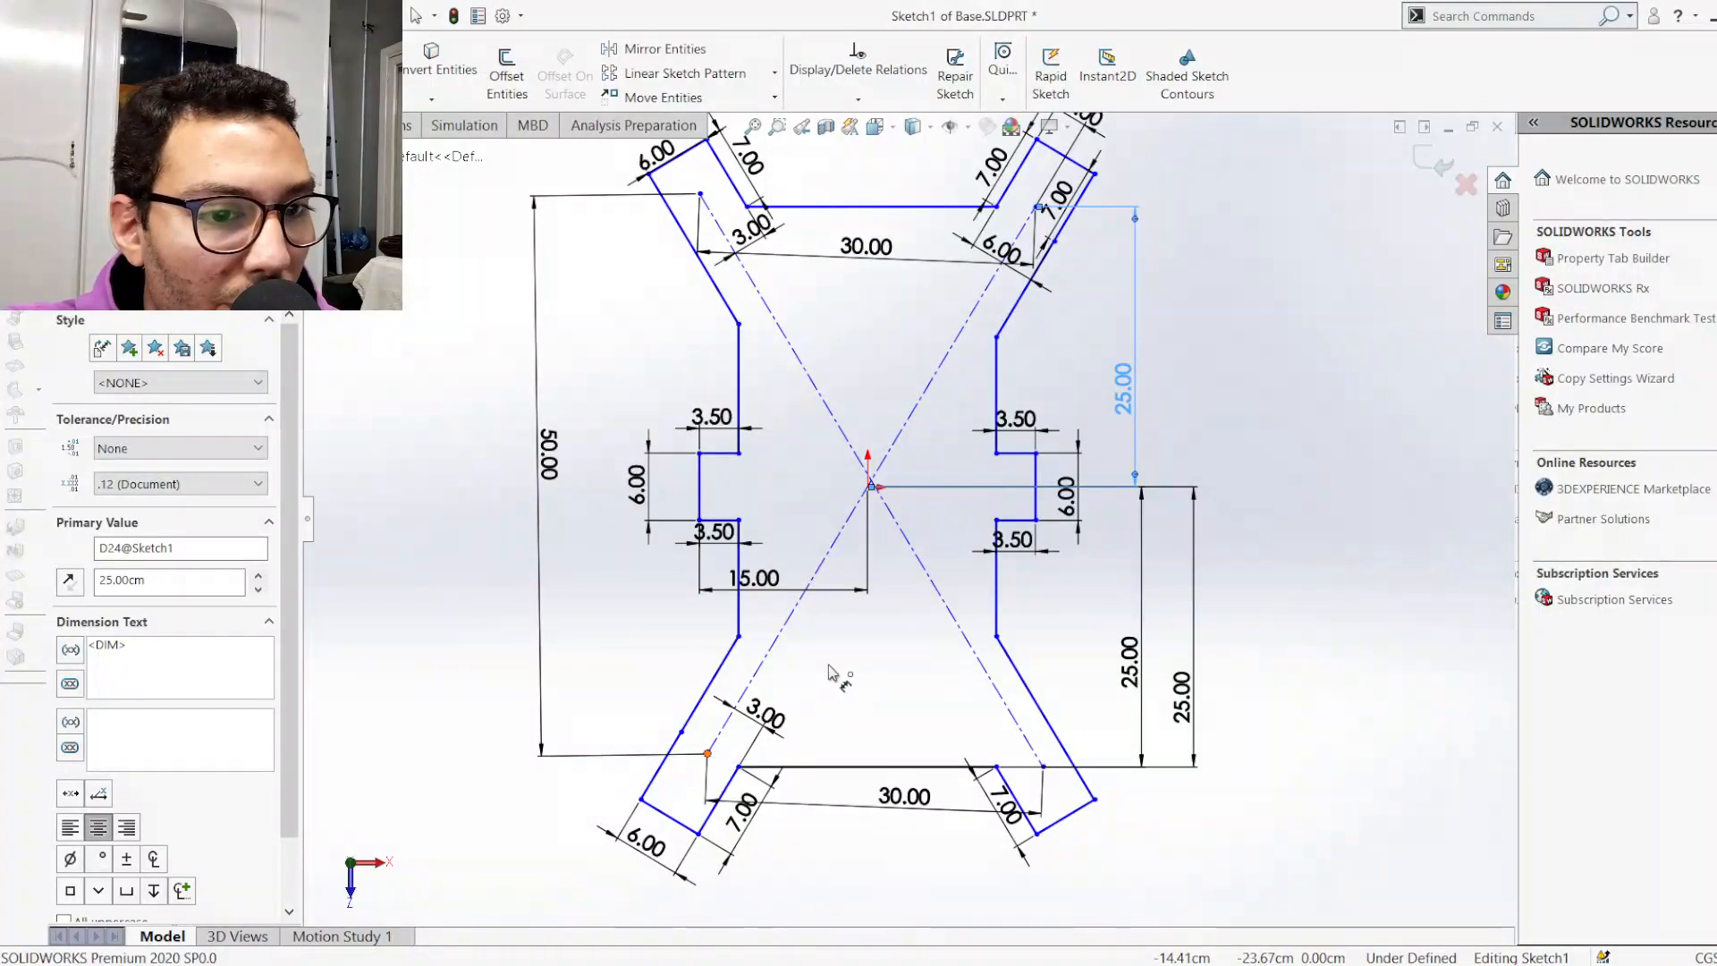
pyautogui.click(870, 487)
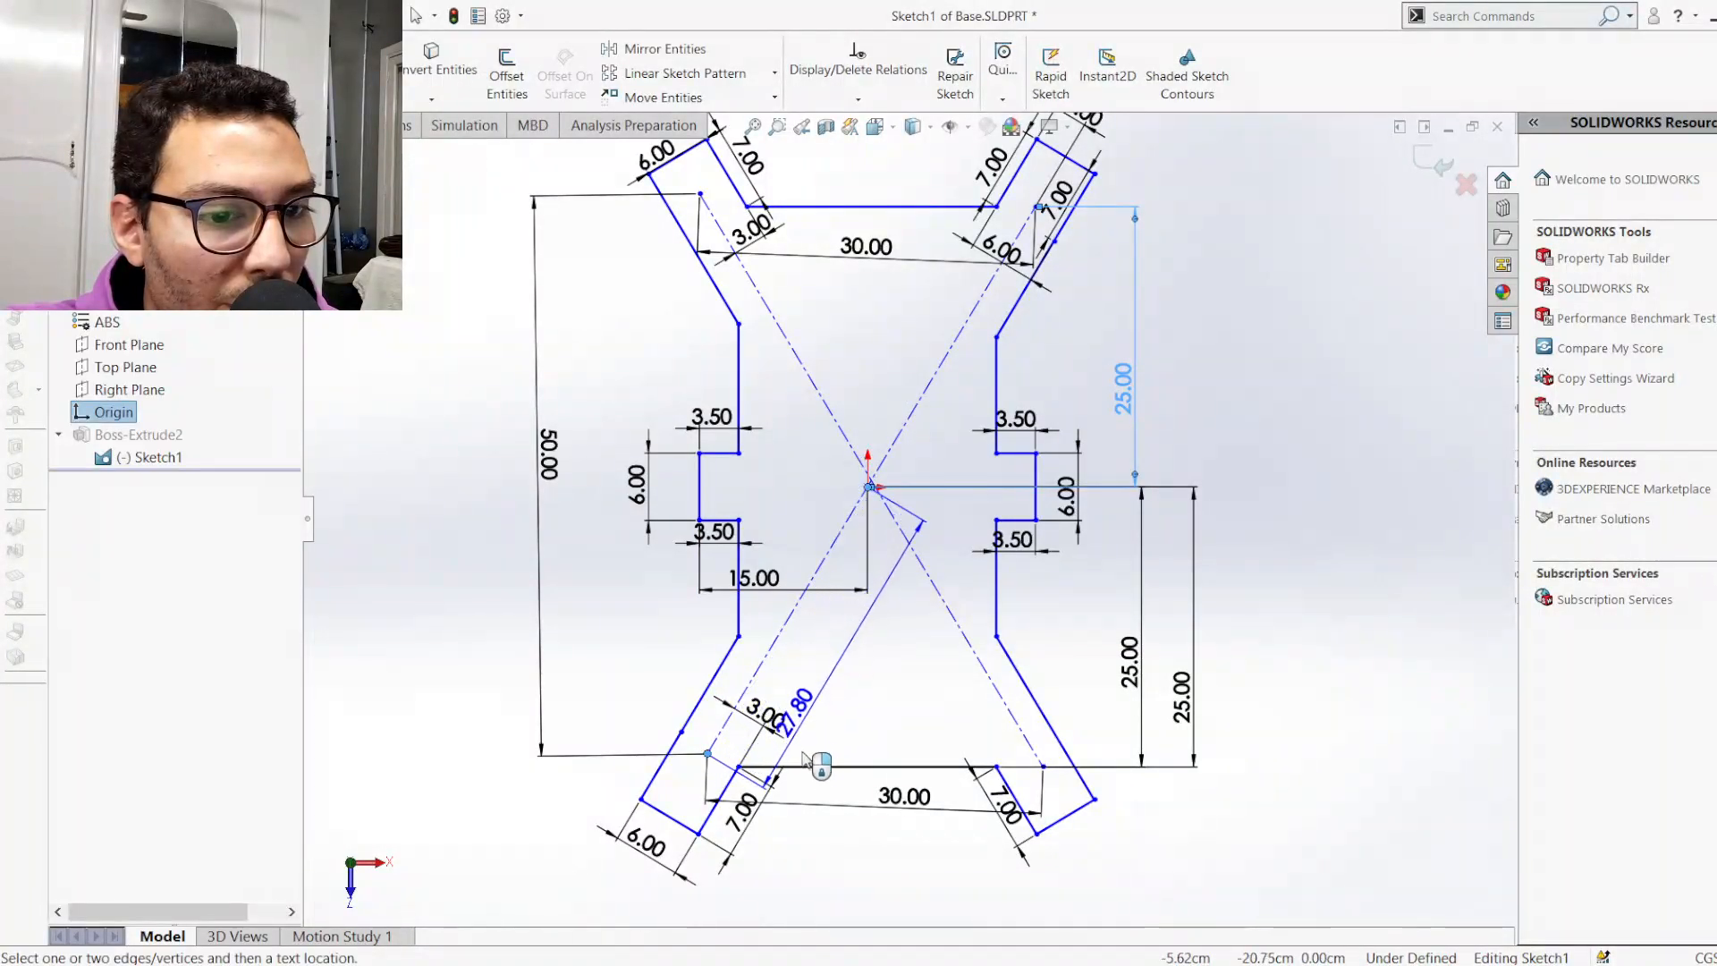
pyautogui.click(791, 854)
pyautogui.click(758, 828)
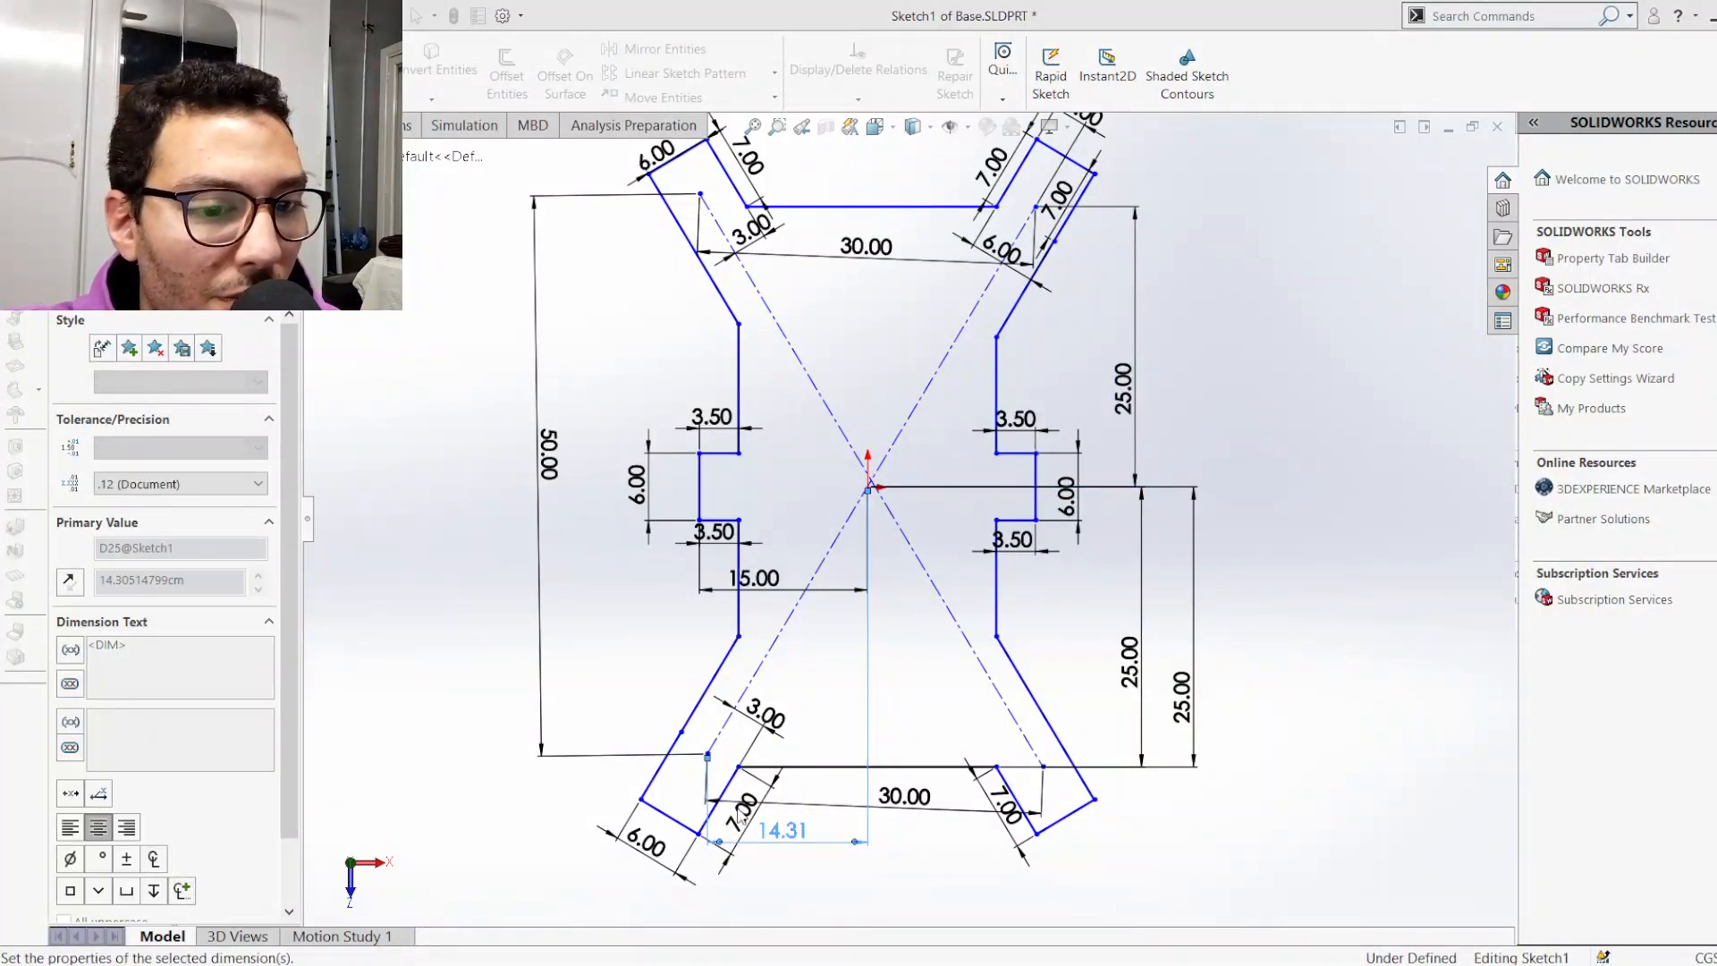
pyautogui.write('15')
pyautogui.press('Return')
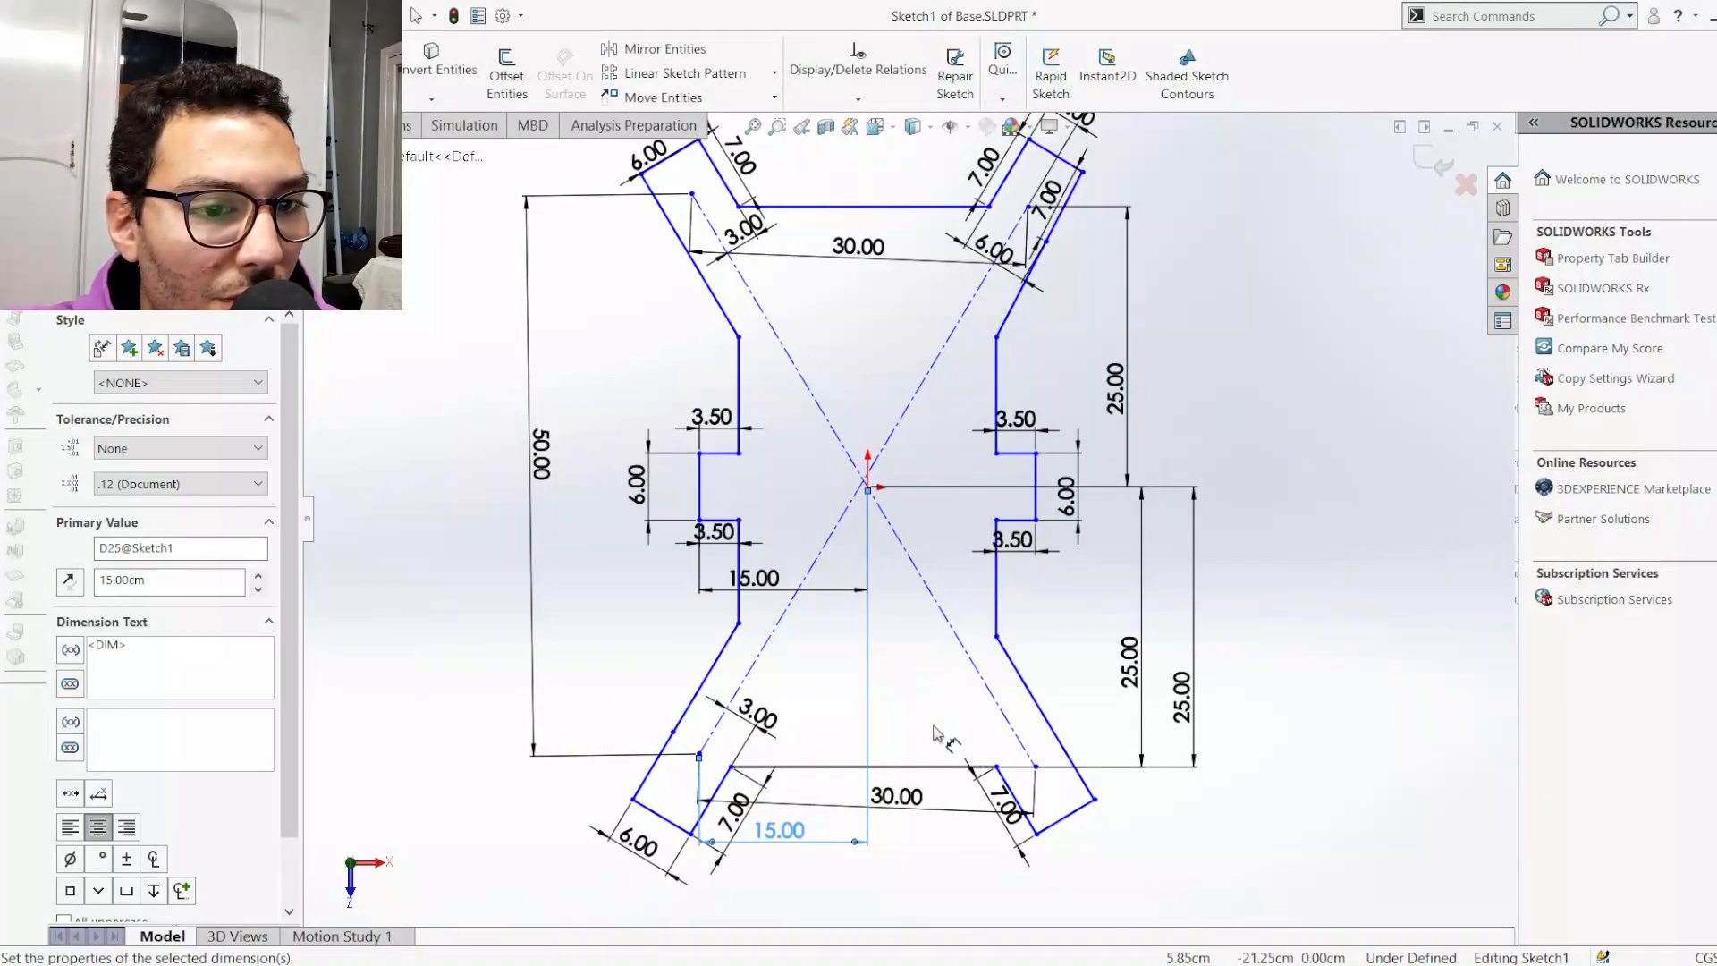
# Dimension the vertical distance from the origin to the lower-left endpoint of the diagonal construction line and set it to 25 cm
pyautogui.click(698, 754)
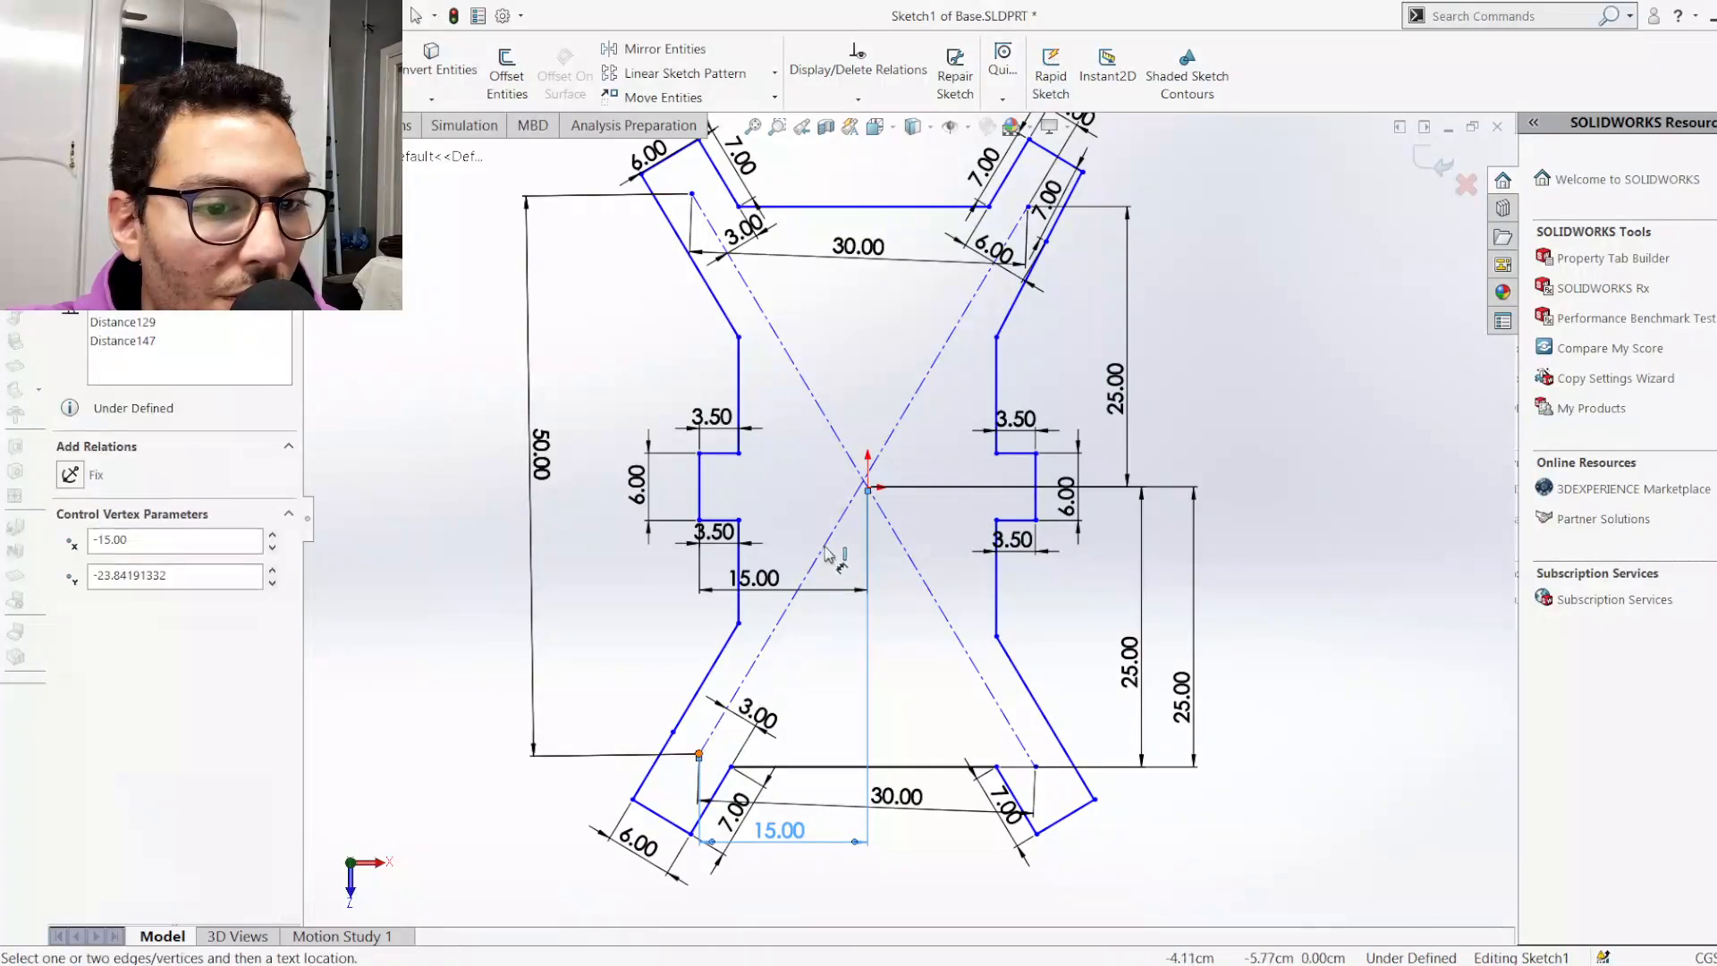
pyautogui.click(868, 489)
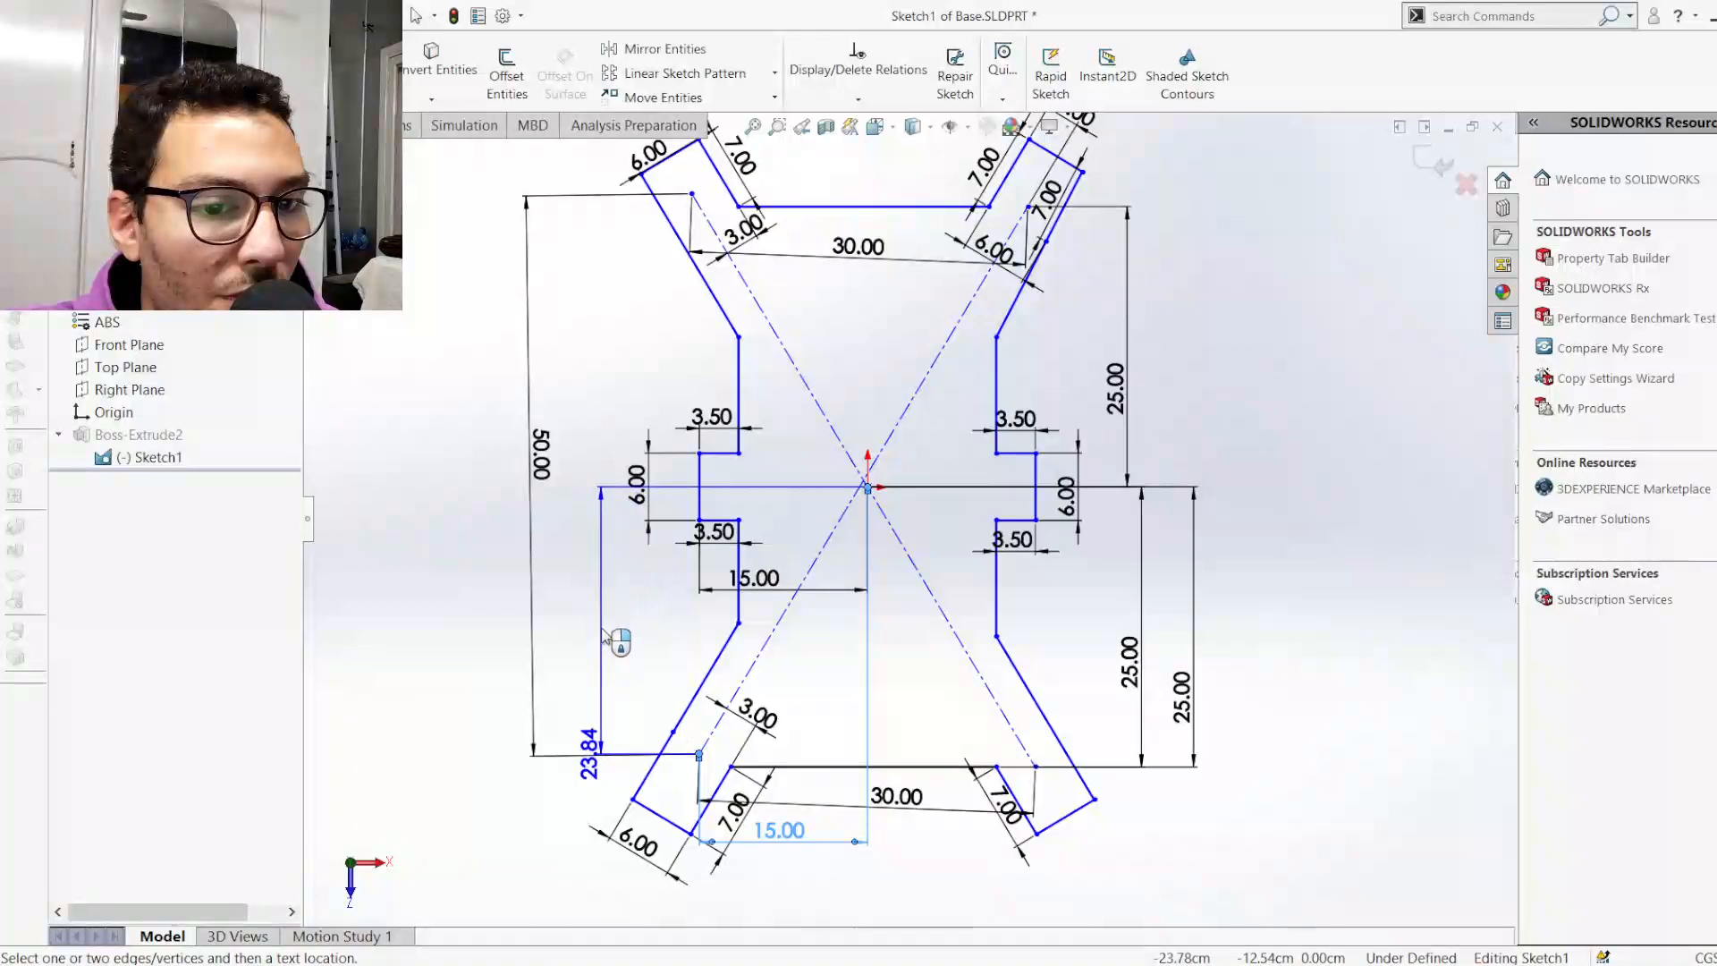
pyautogui.click(606, 629)
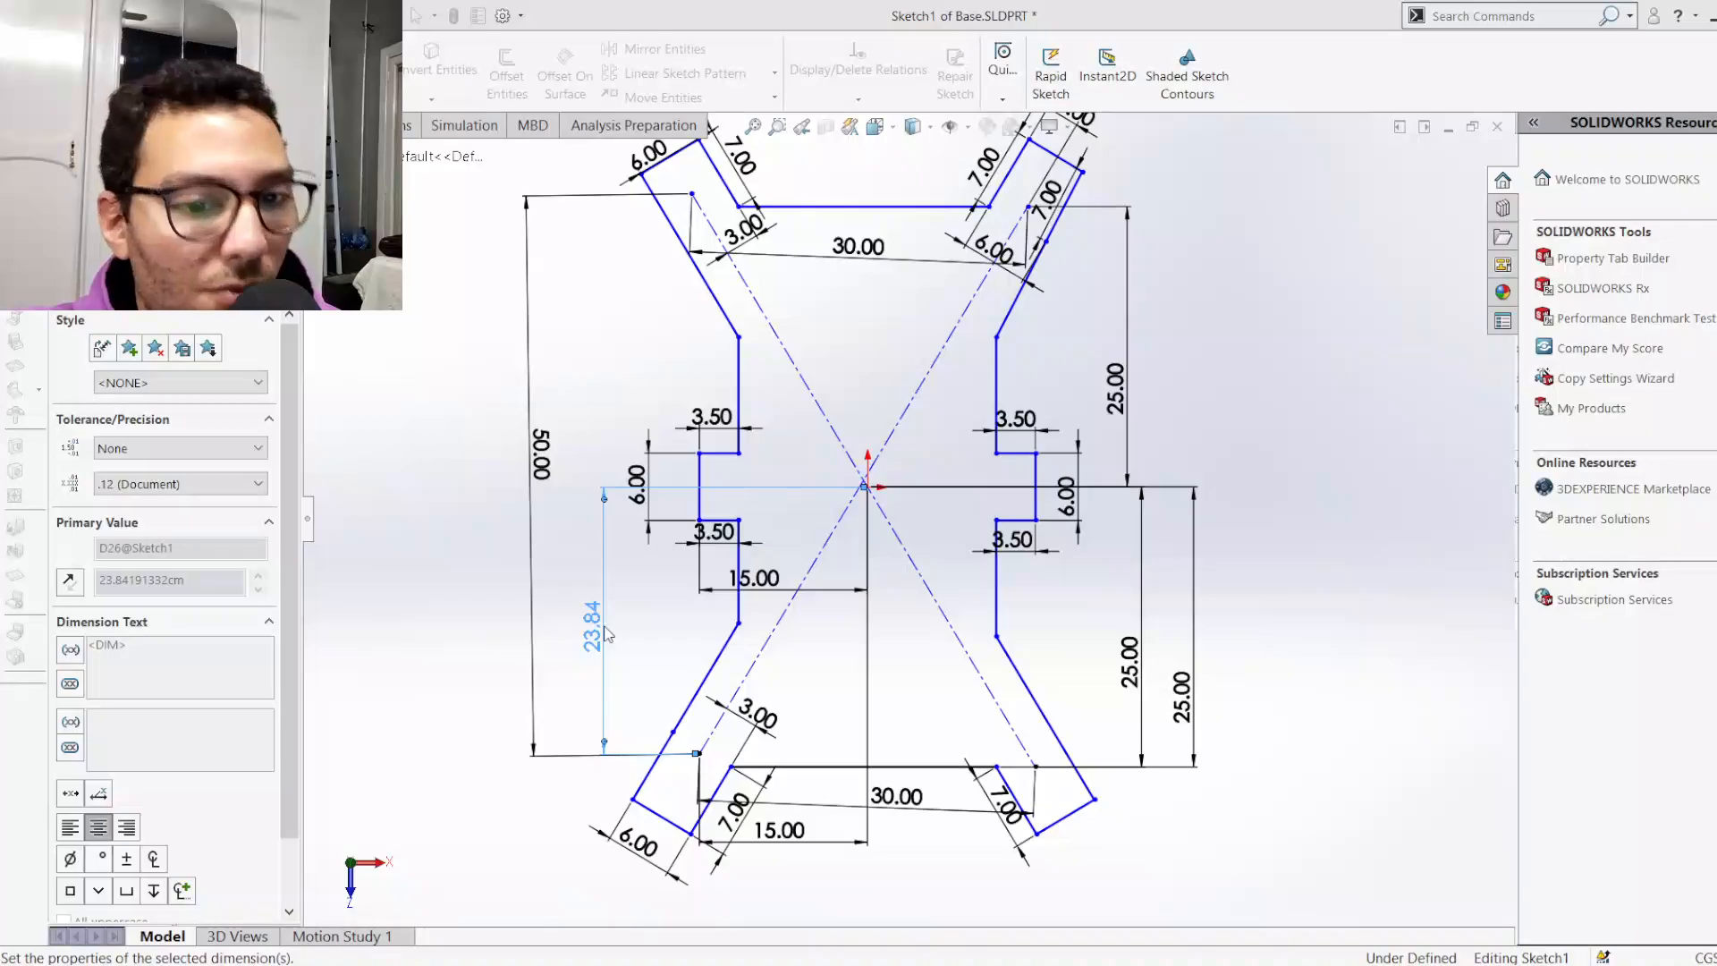
pyautogui.write('25')
pyautogui.press('Return')
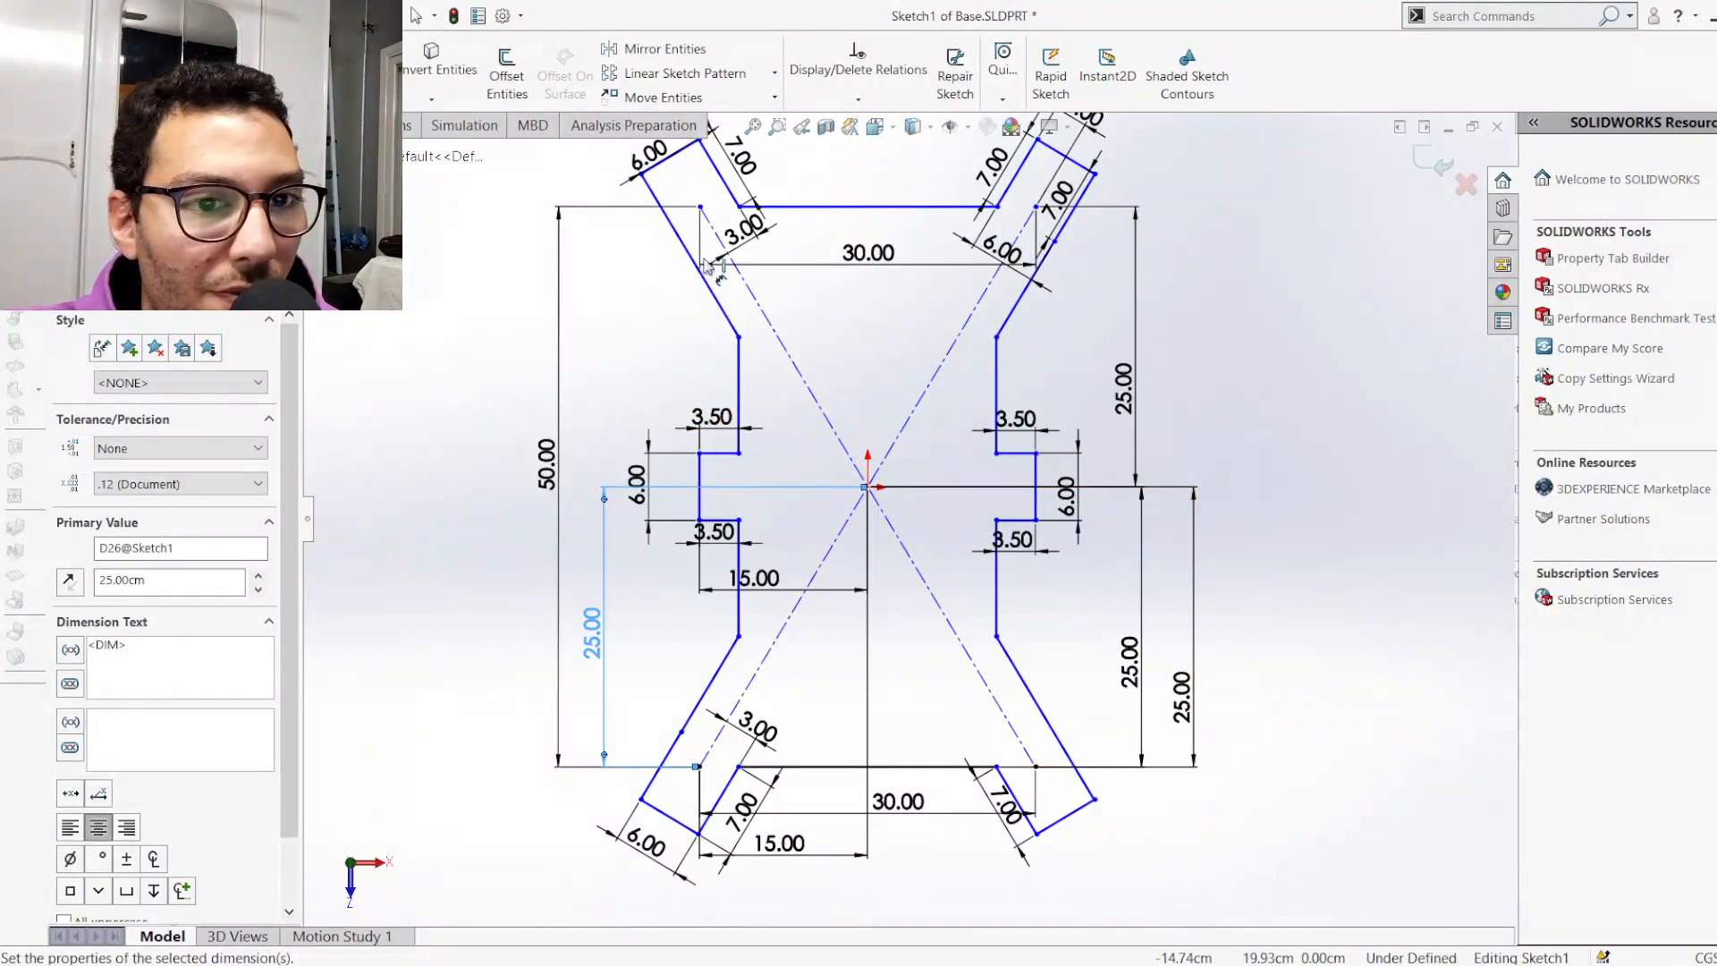
# Dimension the horizontal distance from the origin to the upper-left endpoint of the diagonal construction line and set it to 15 cm
pyautogui.click(701, 207)
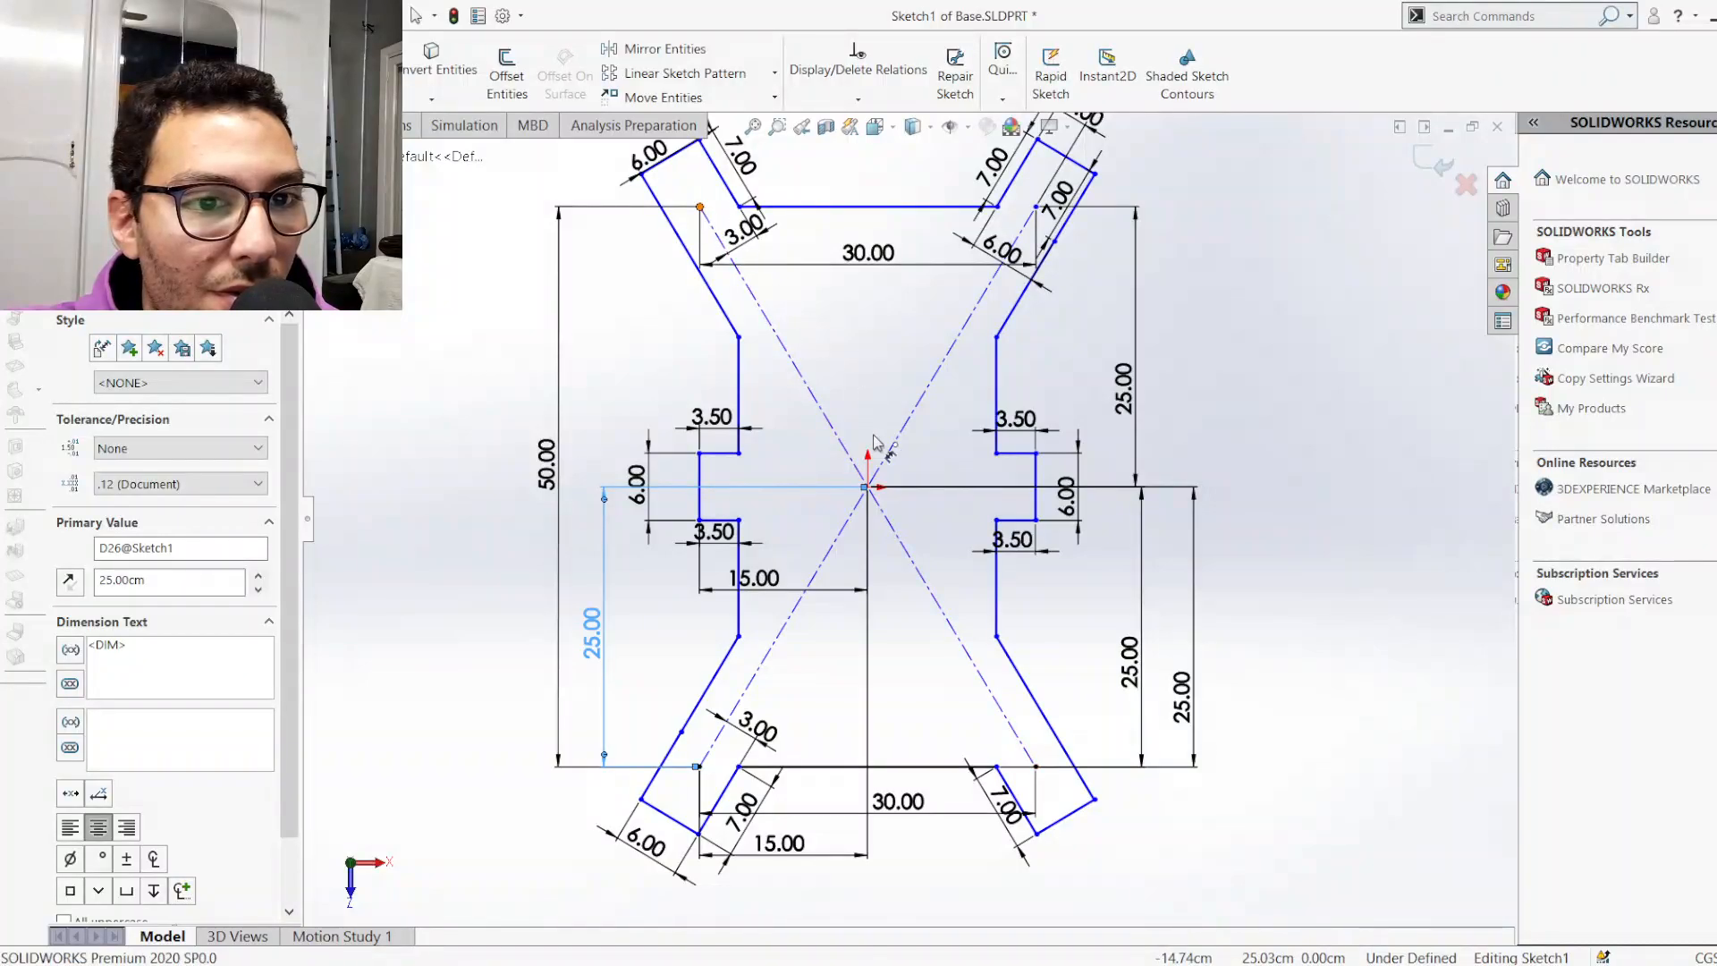
pyautogui.click(867, 488)
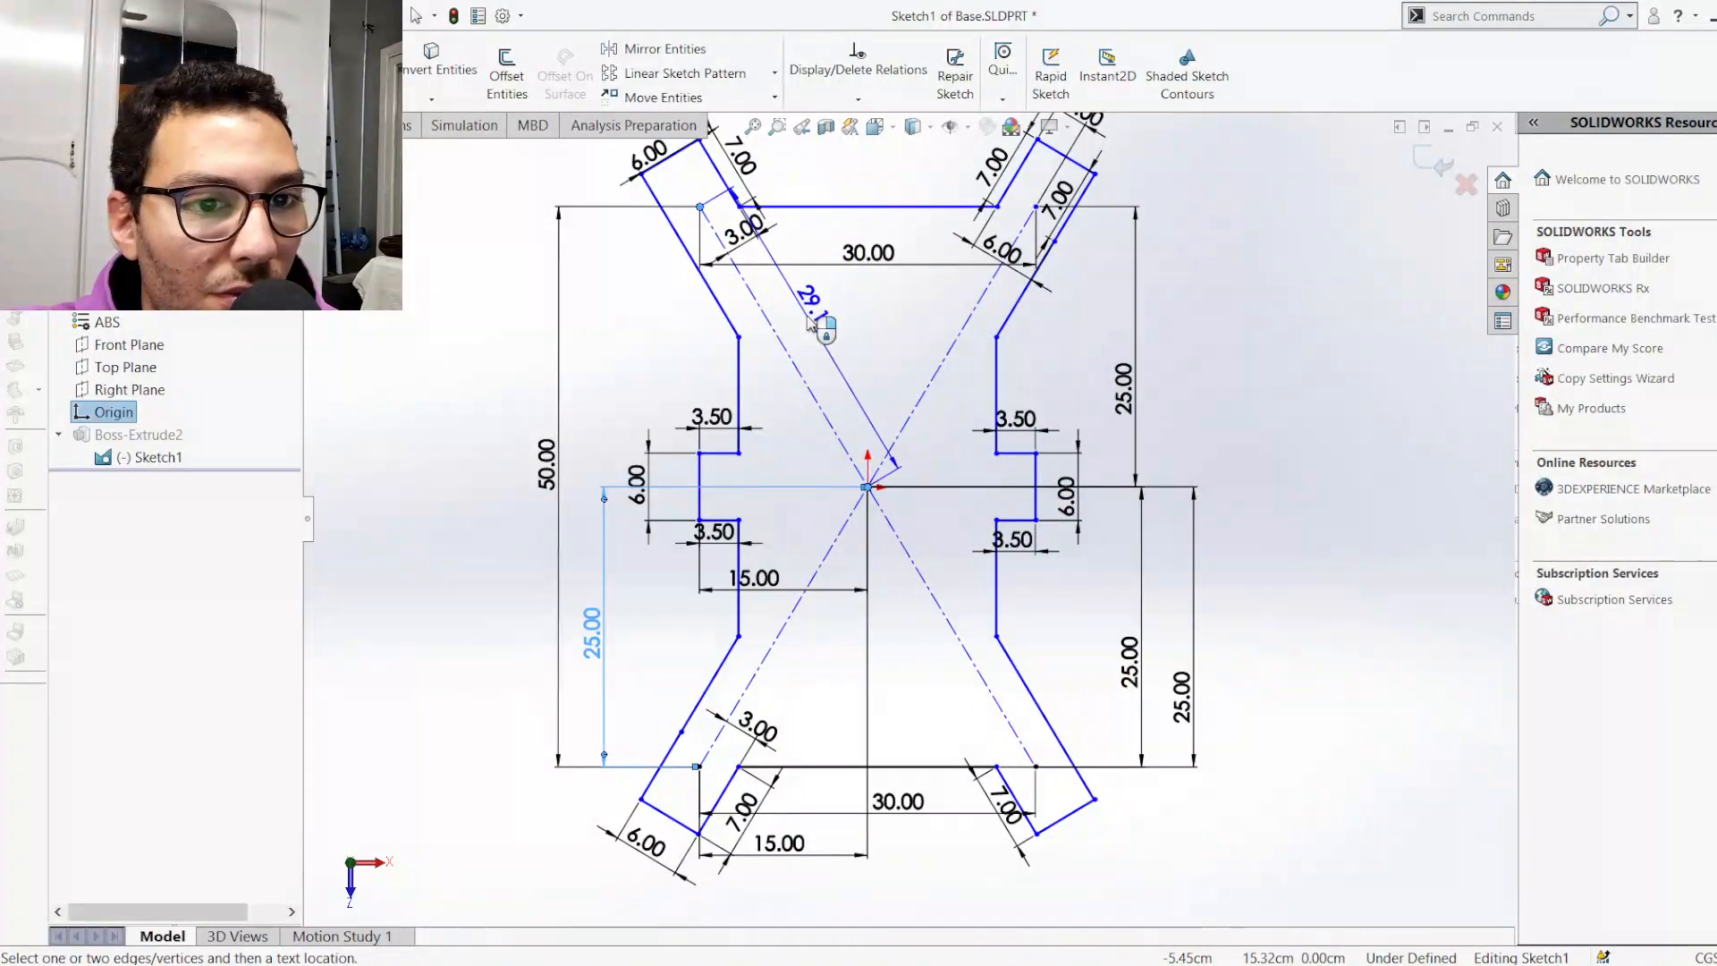
pyautogui.click(800, 195)
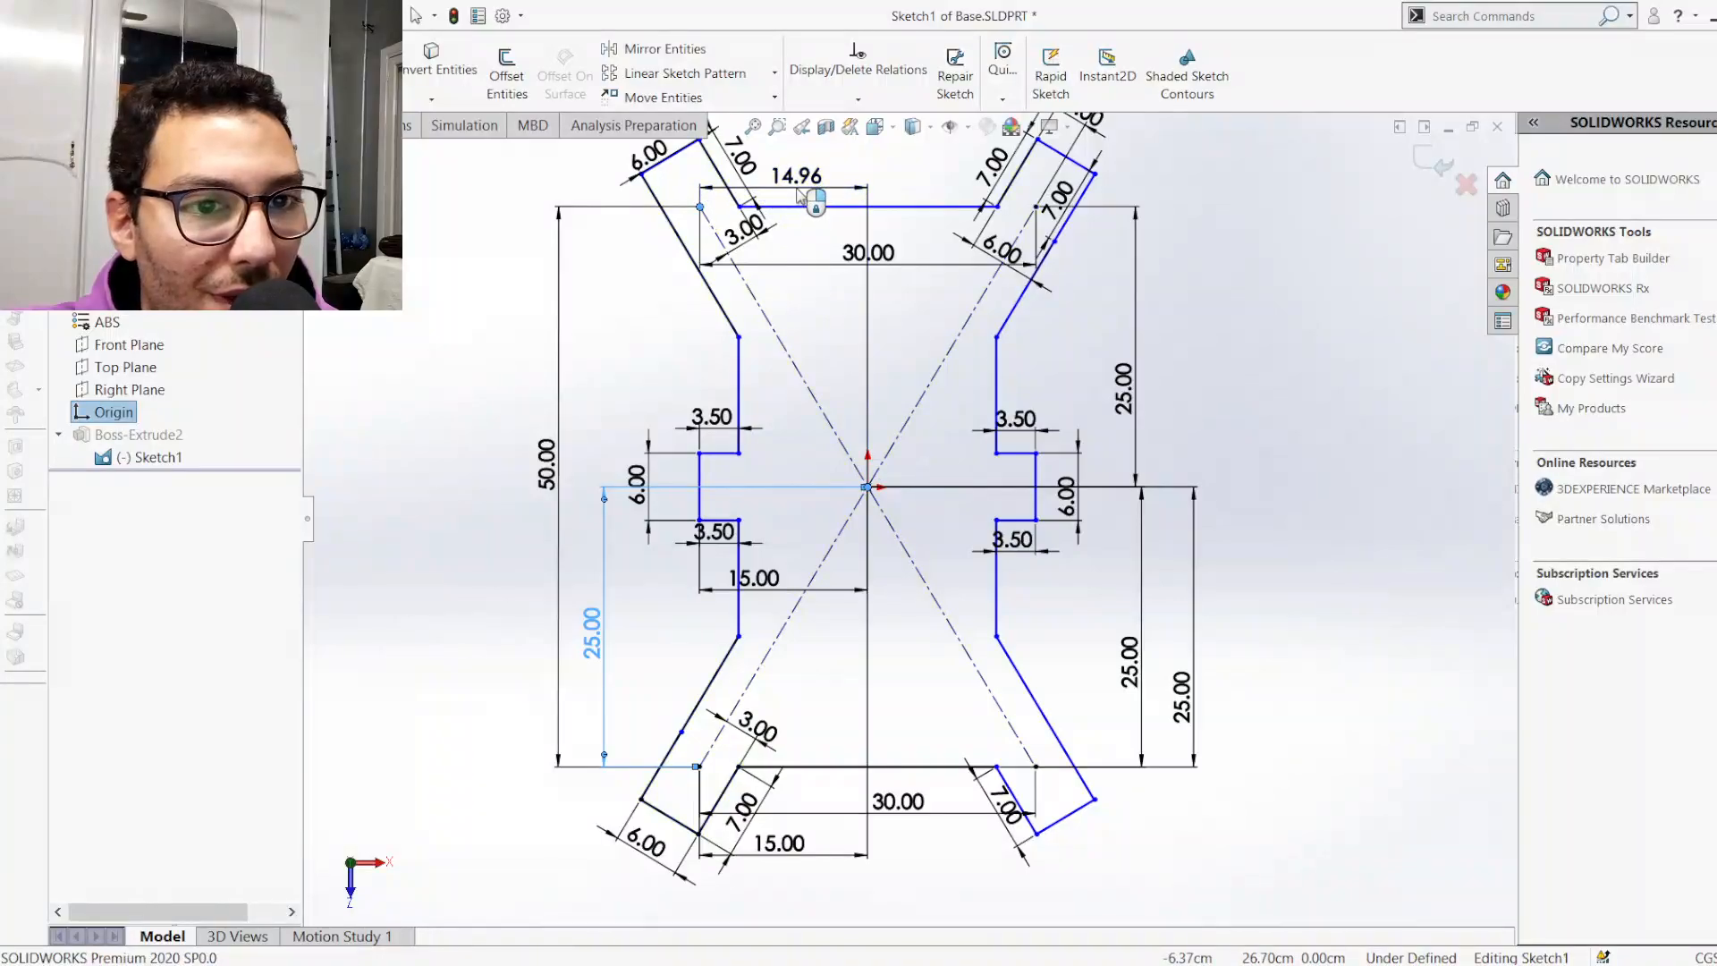
pyautogui.click(799, 184)
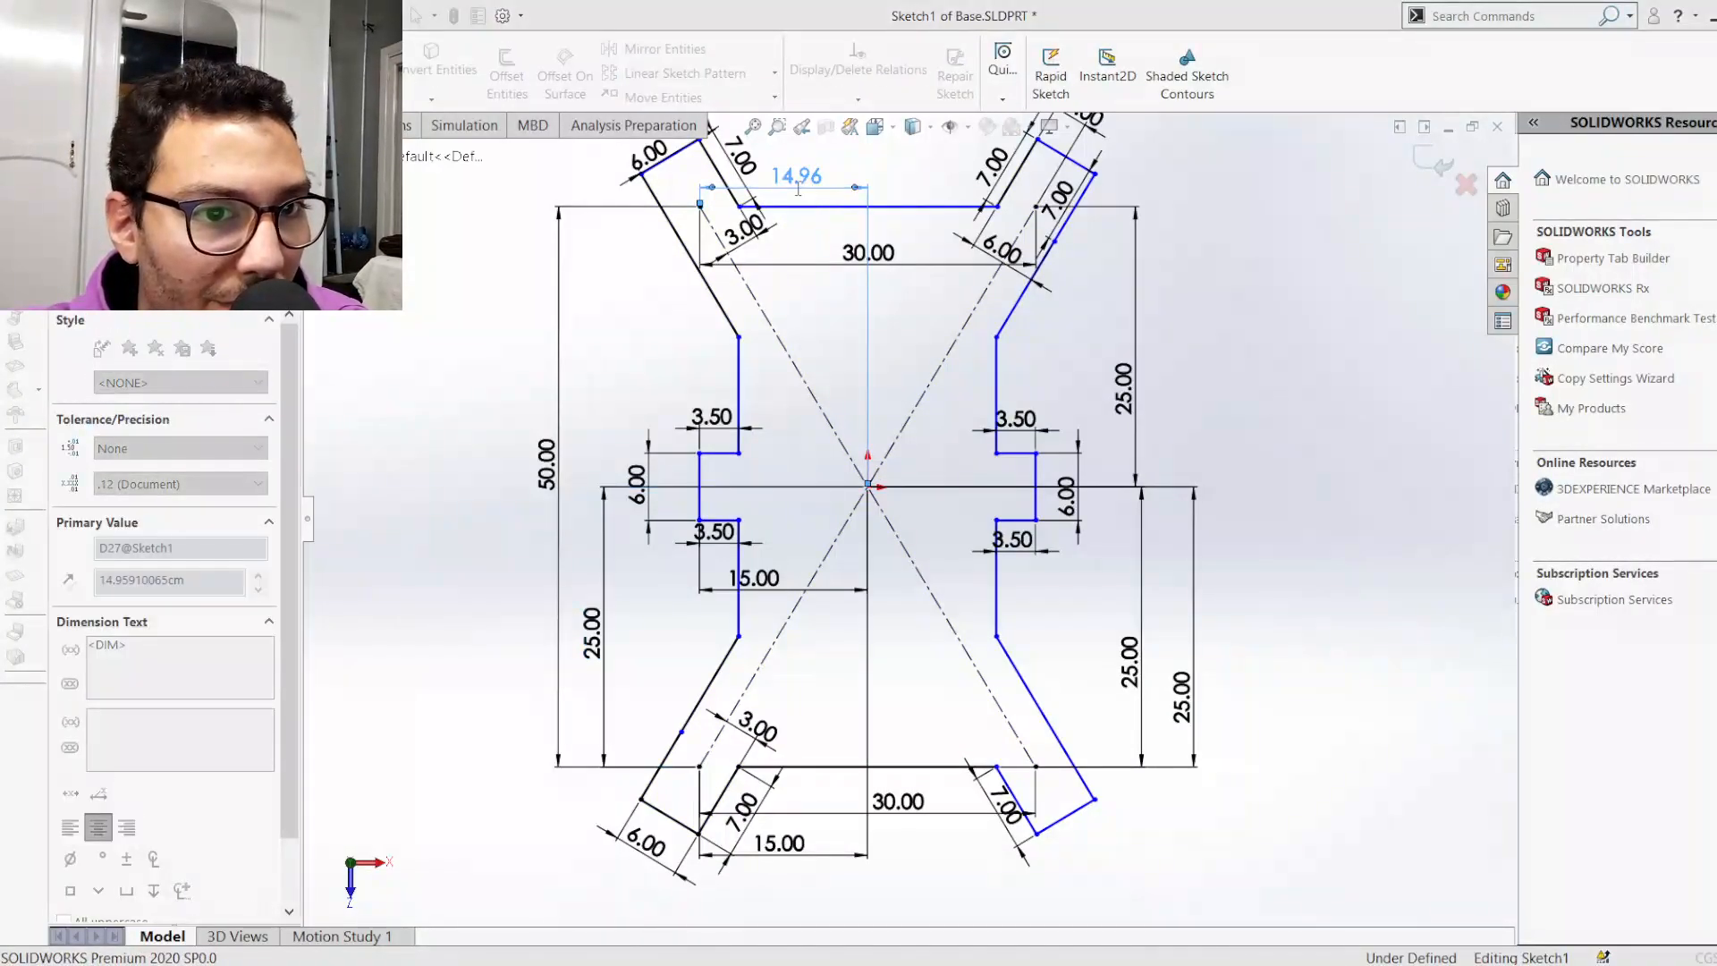
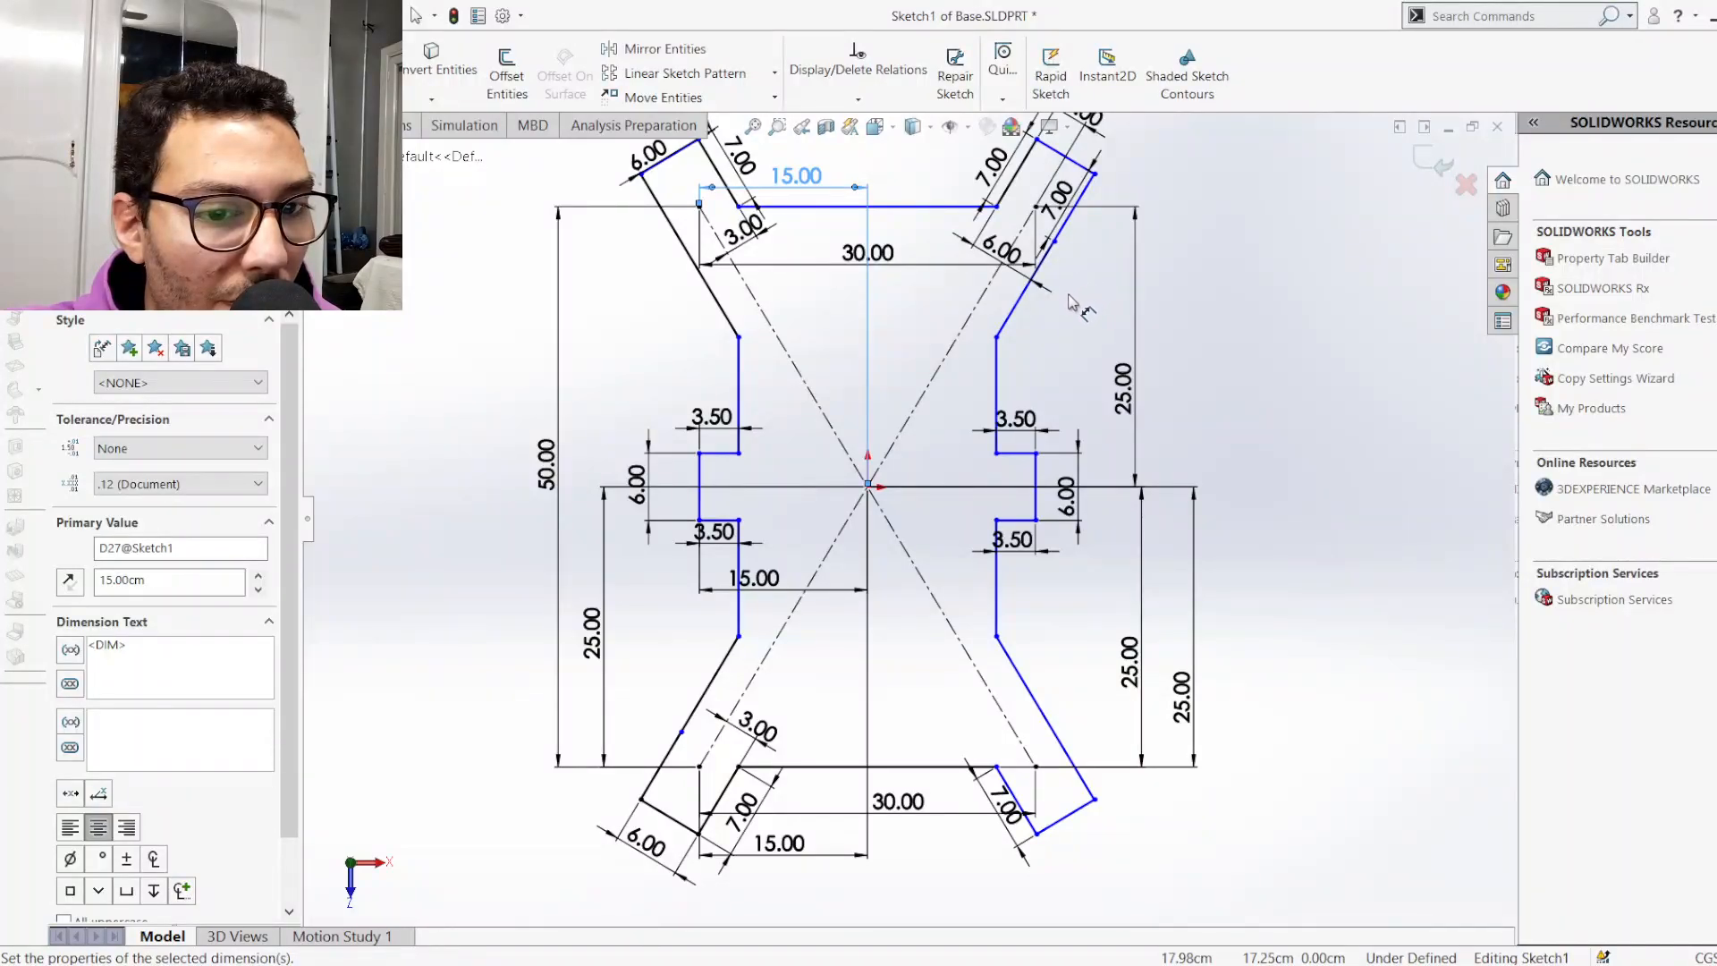
# Delete the 7 cm dimension along the outer edge of the upper-right corner tab
pyautogui.moveTo(1060, 234); pyautogui.dragTo(1091, 254)
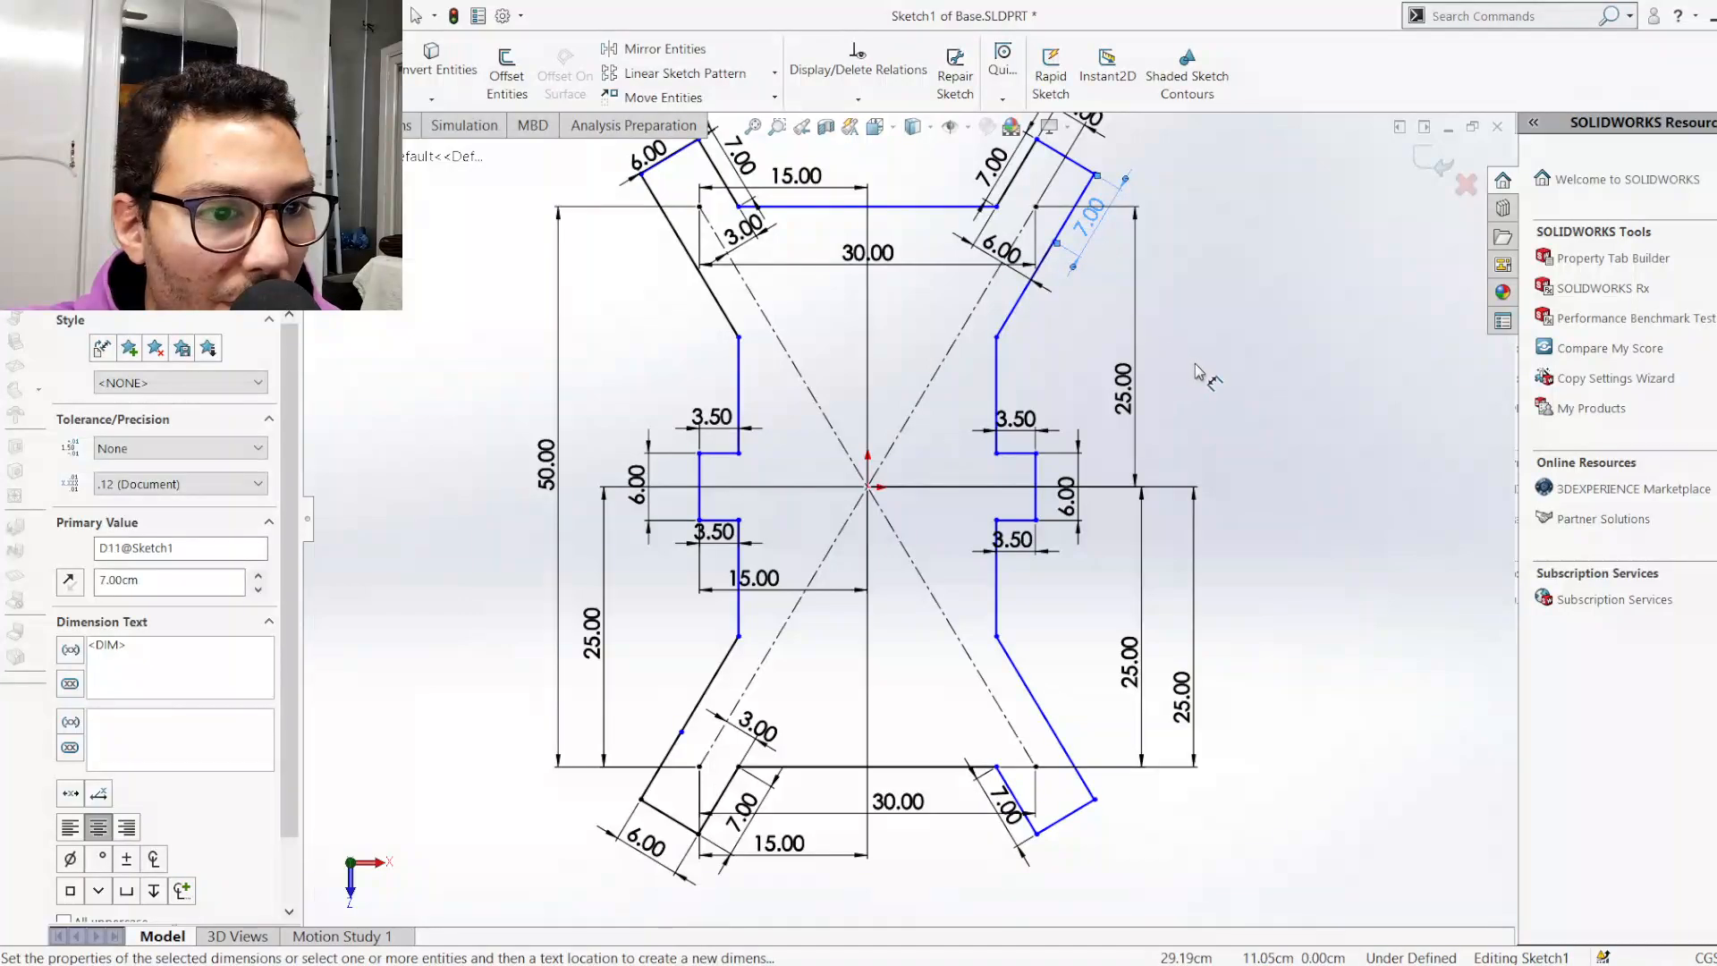
pyautogui.click(1203, 376)
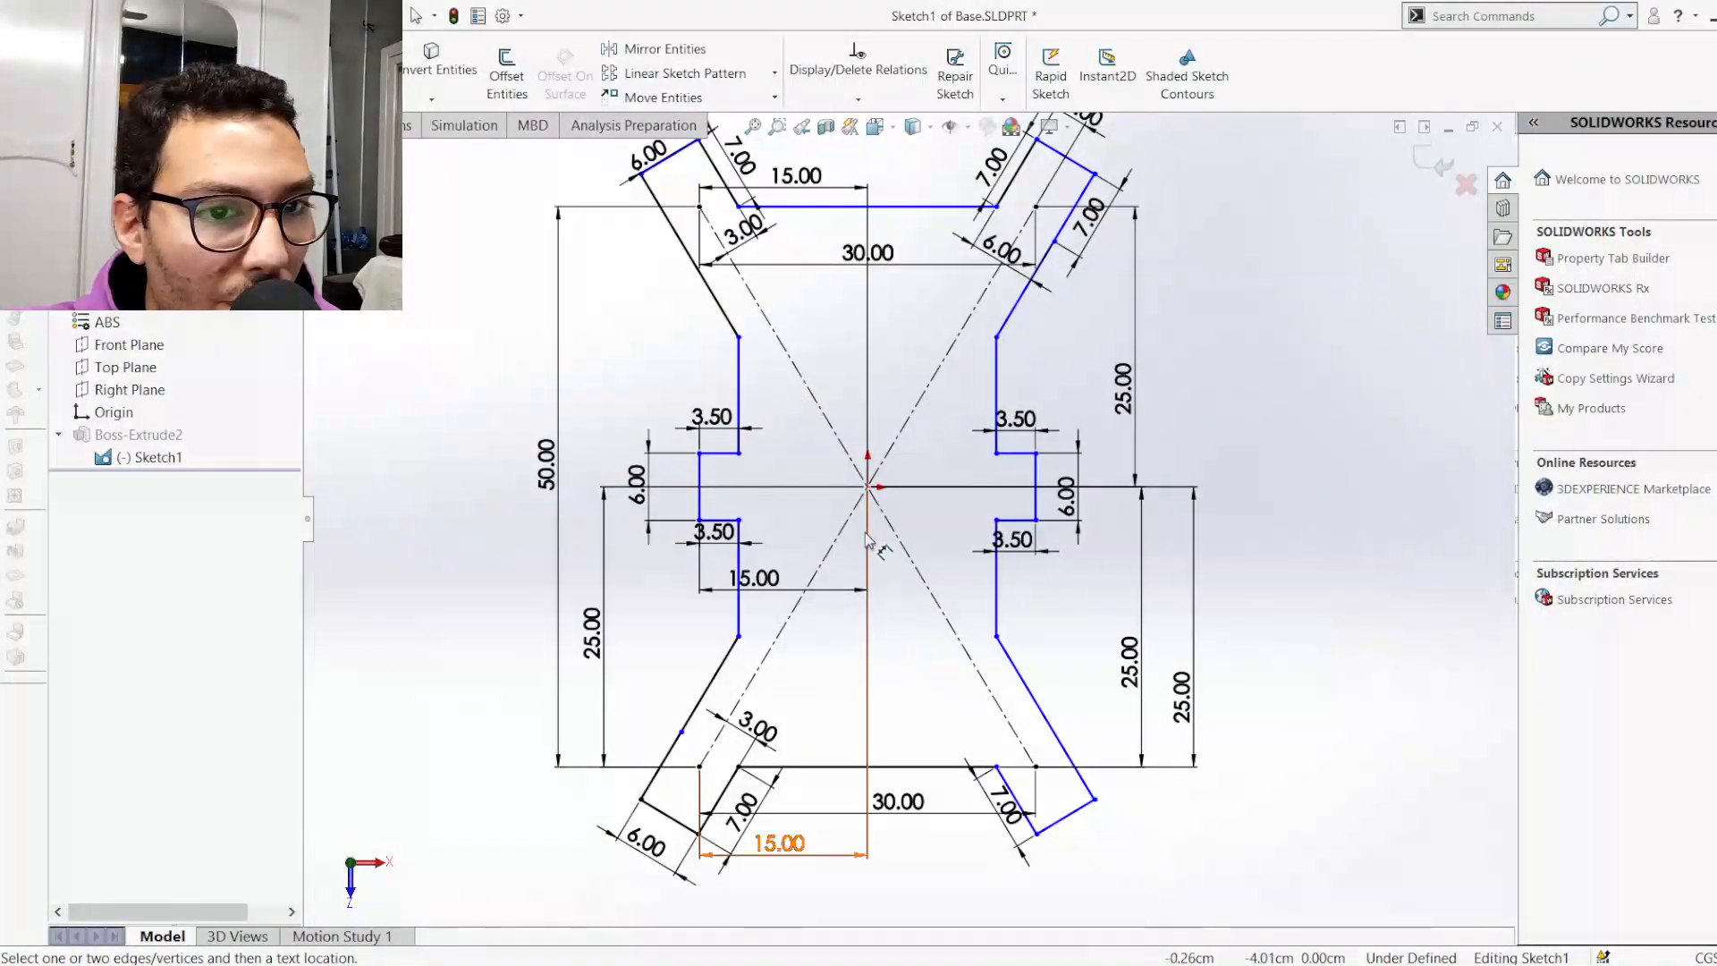
pyautogui.scroll(3, 910, 483)
pyautogui.scroll(-1, 914, 387)
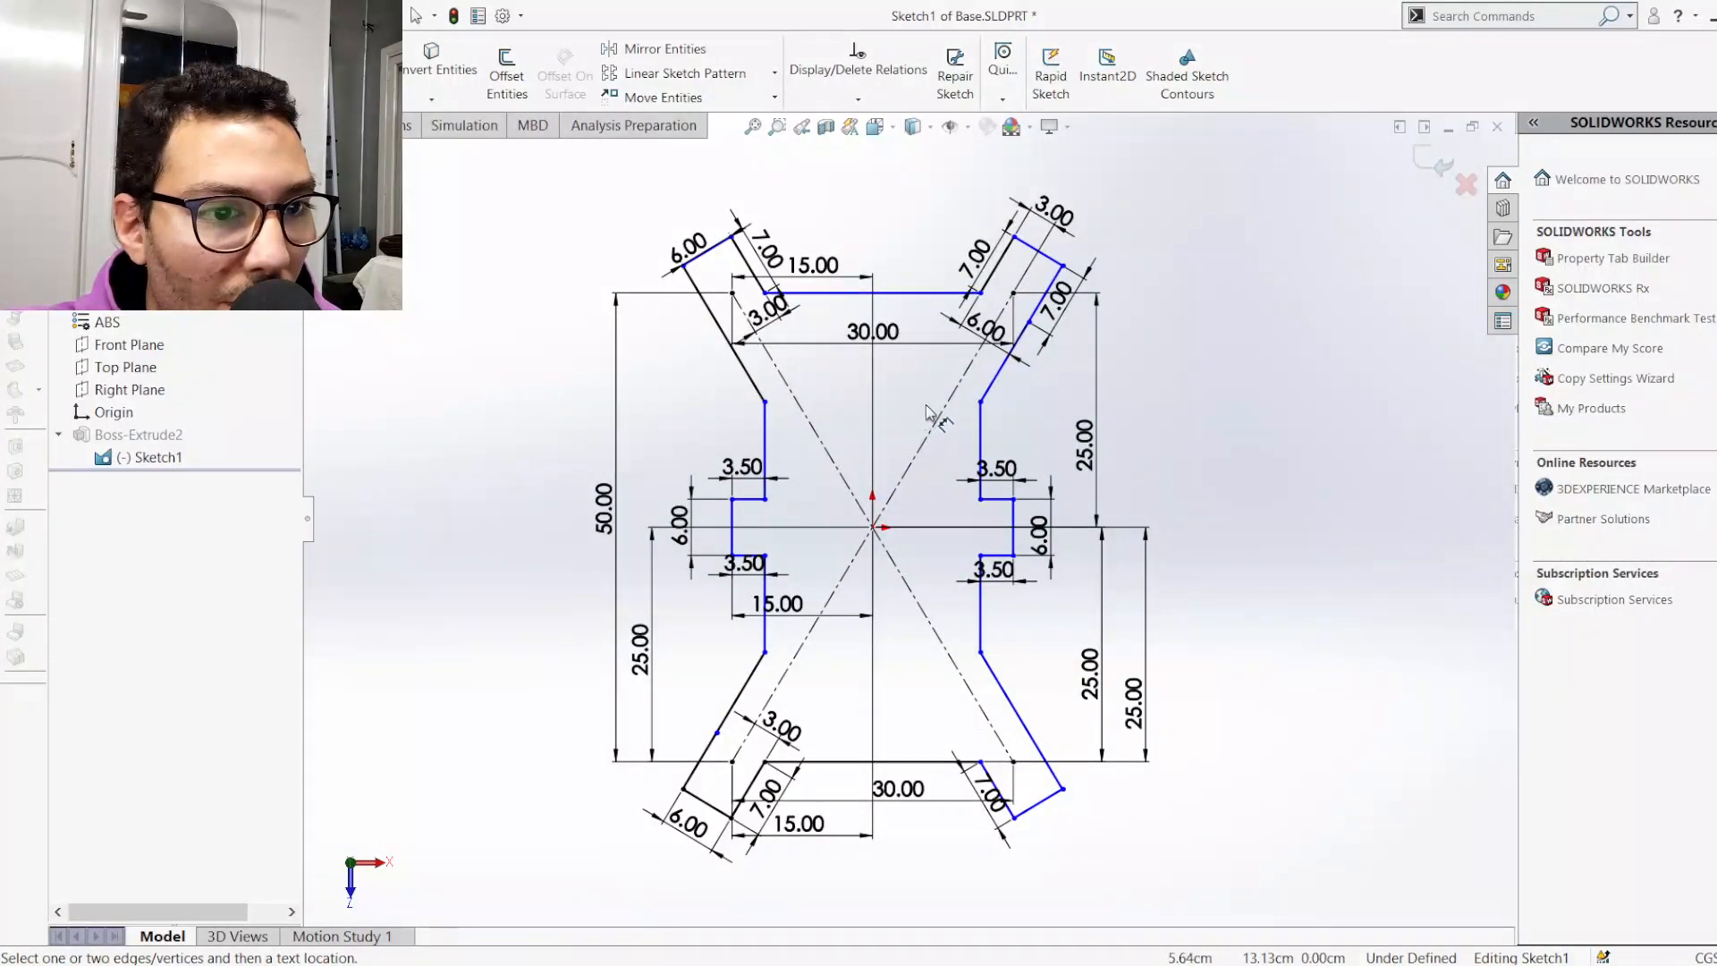
pyautogui.click(1040, 328)
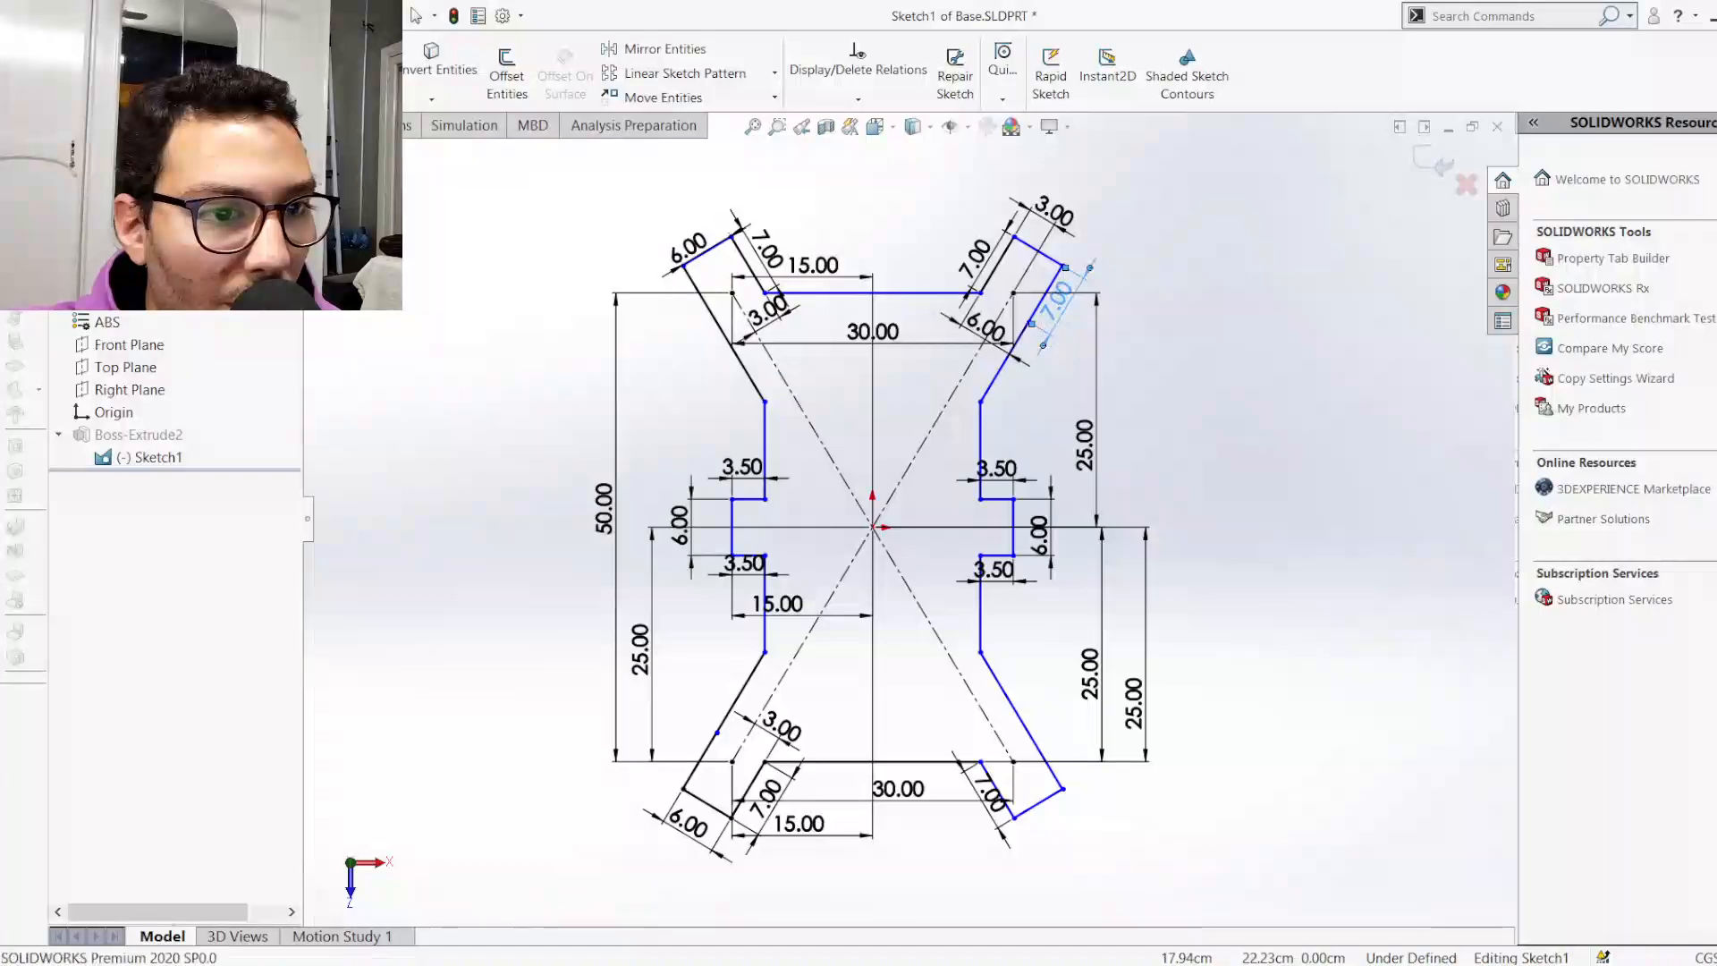
pyautogui.press('Delete')
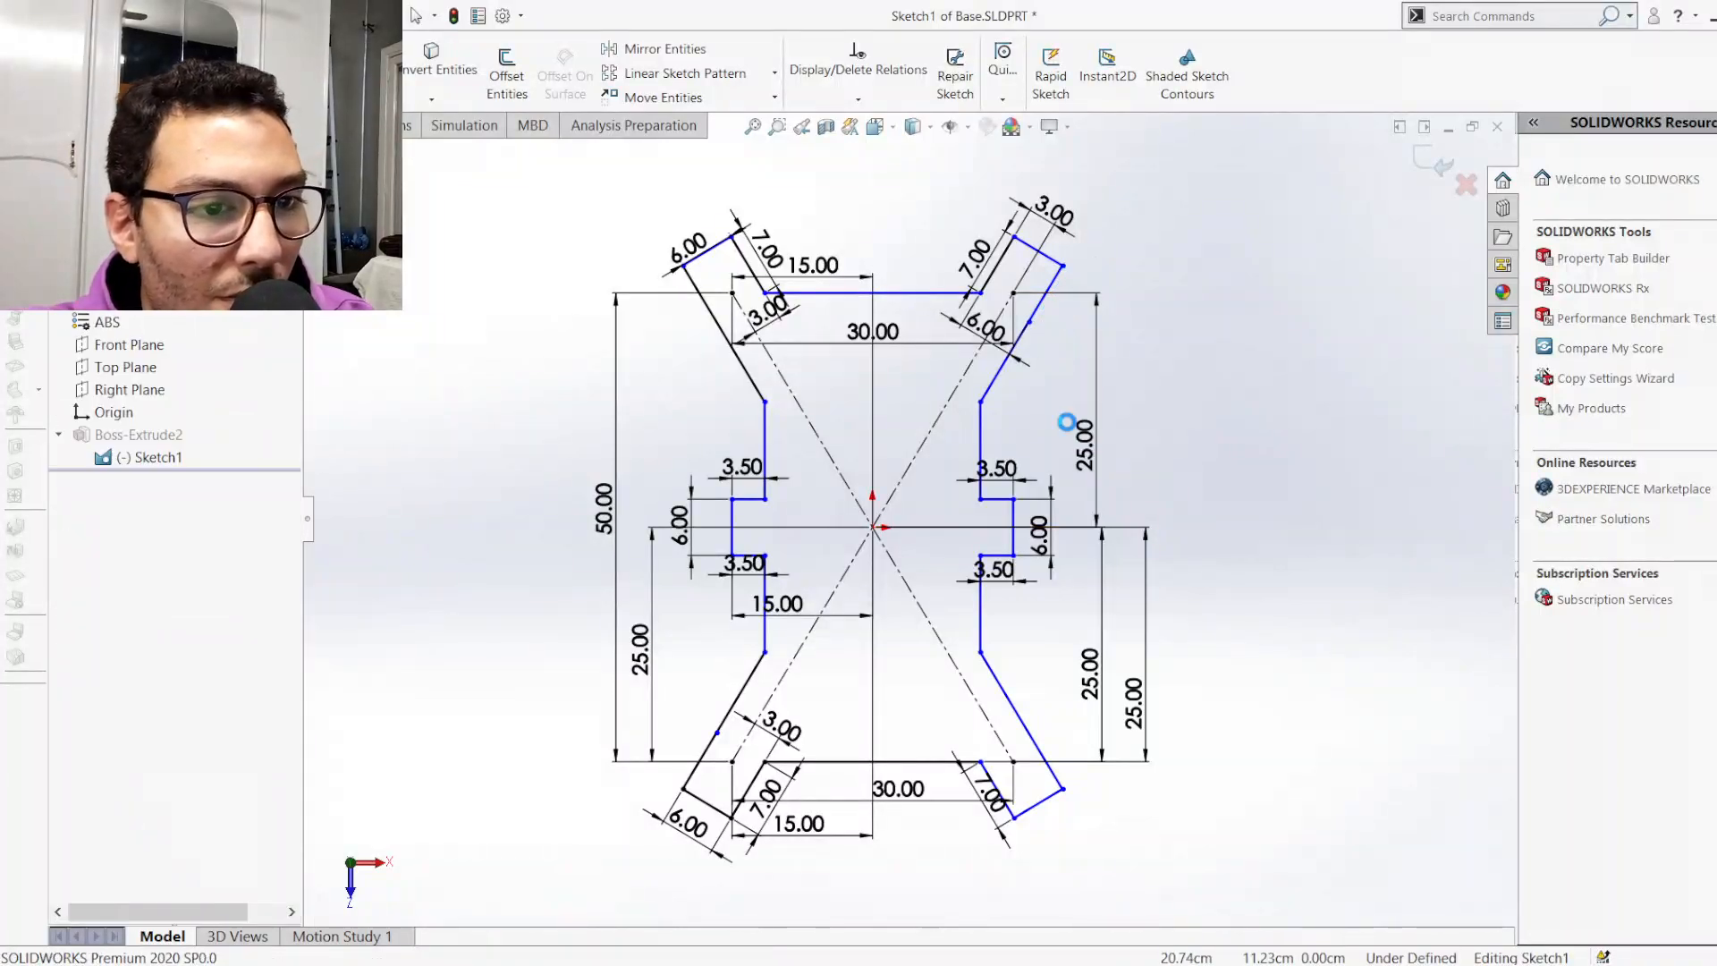
pyautogui.click(724, 386)
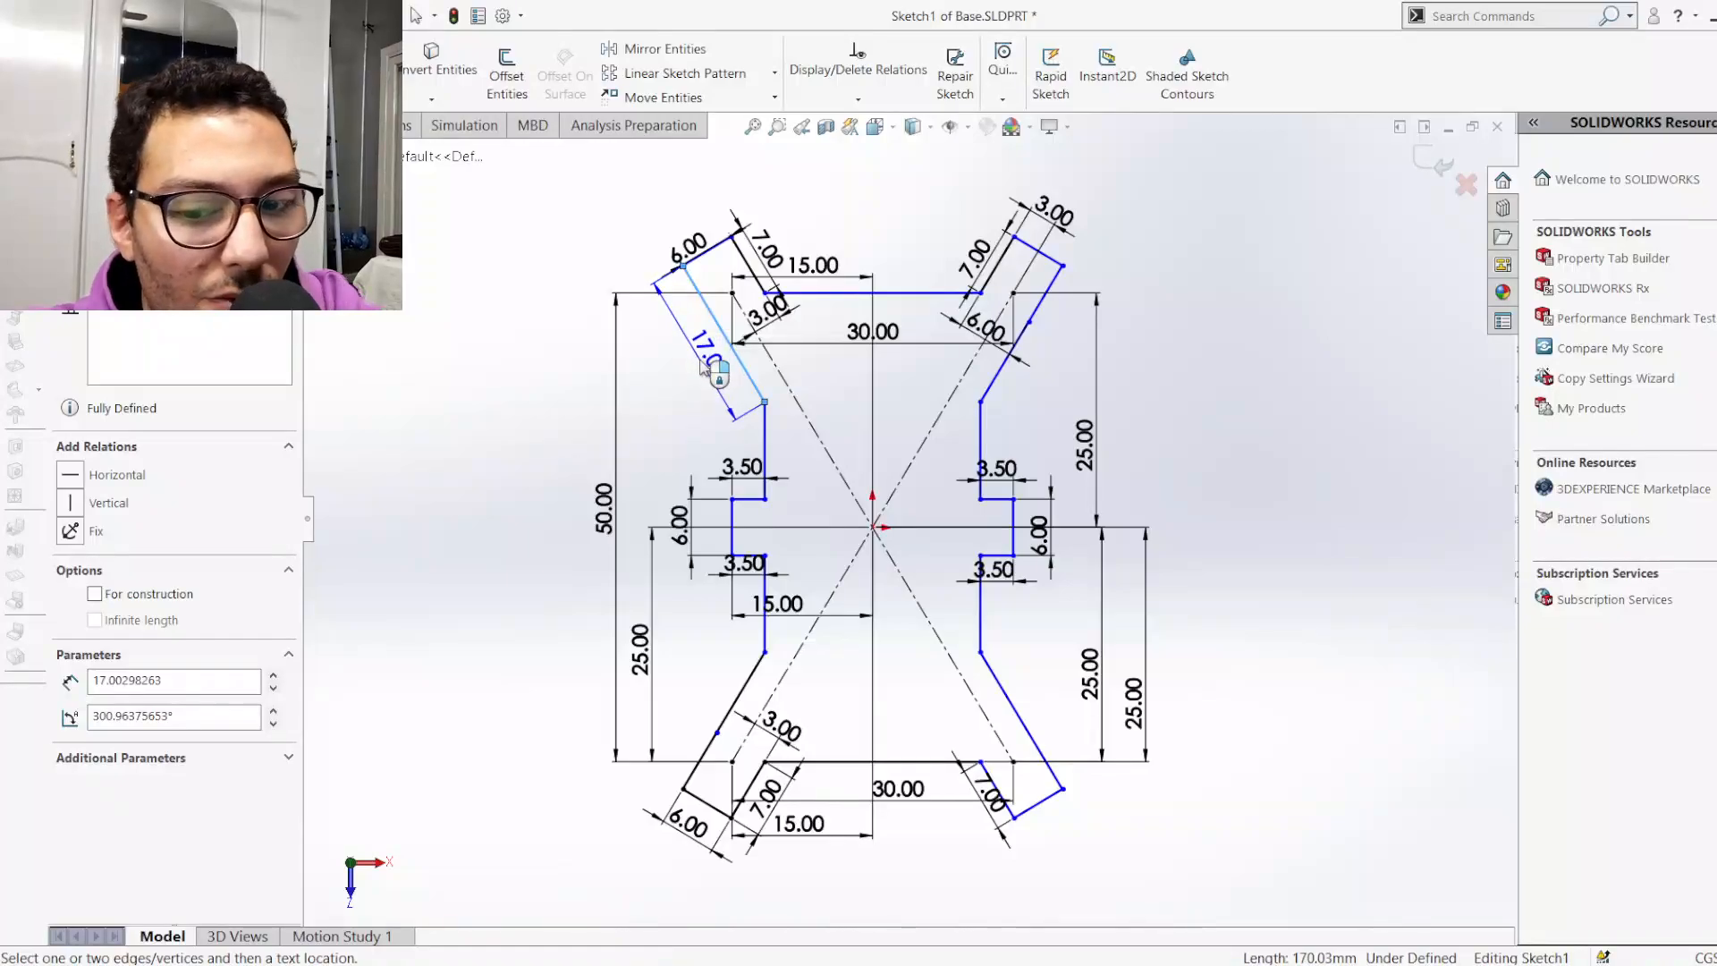
pyautogui.press('Escape')
pyautogui.press('Escape')
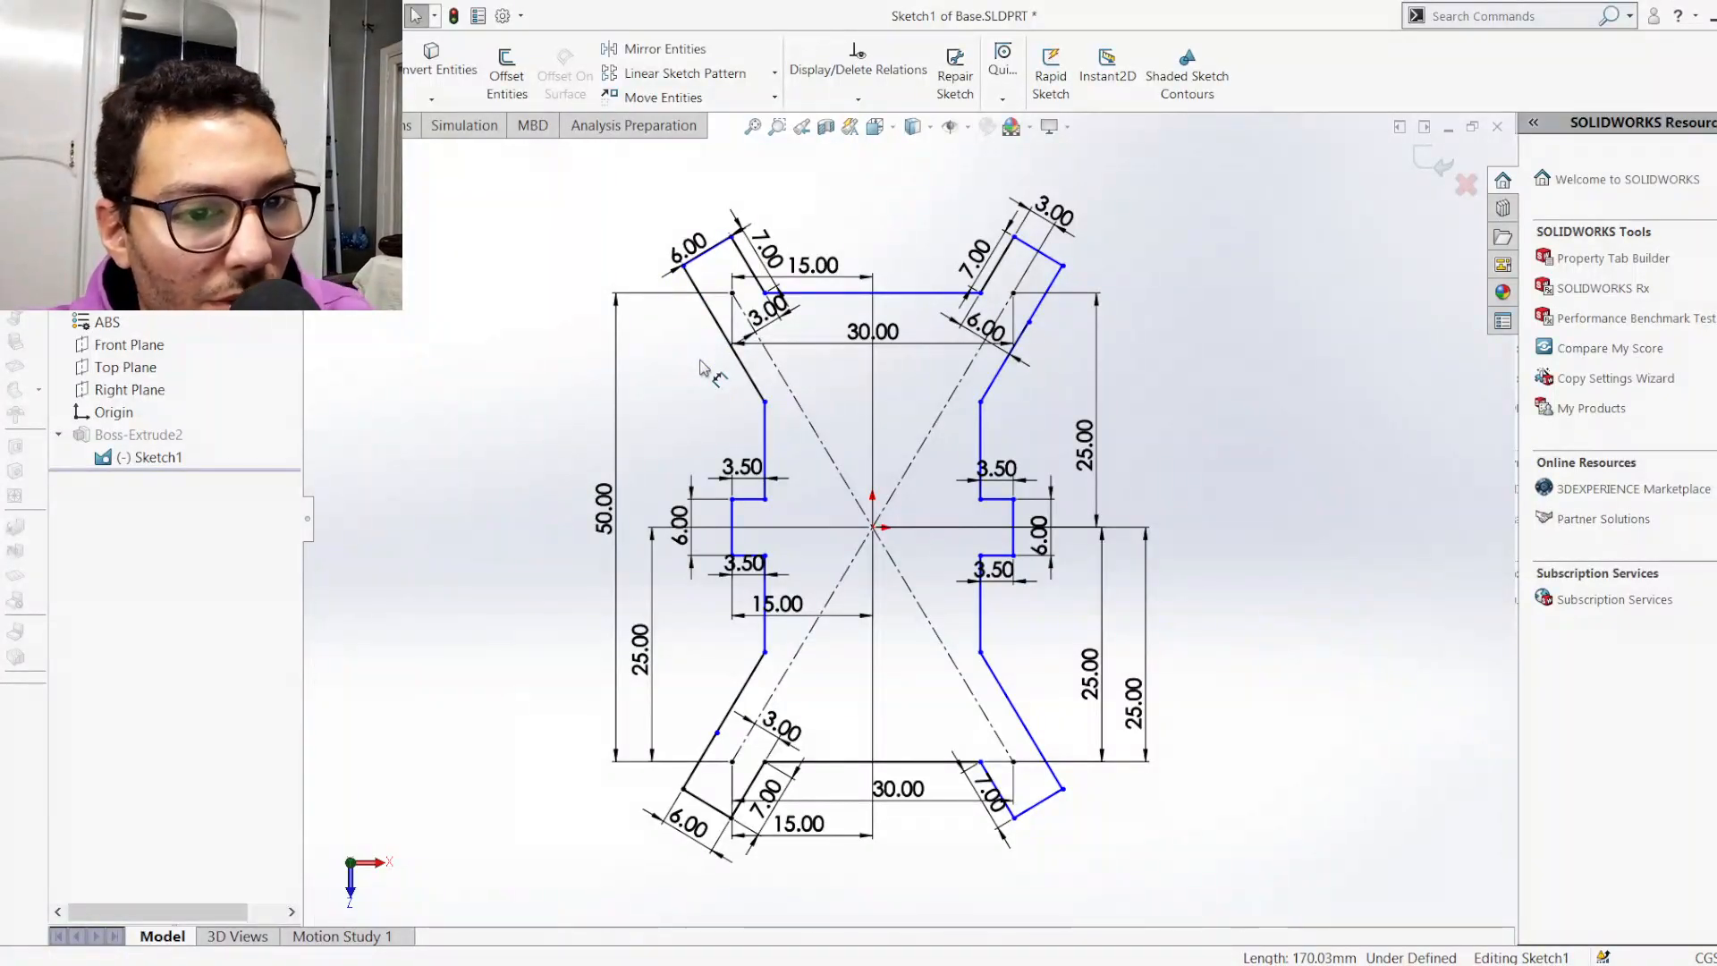
pyautogui.click(748, 380)
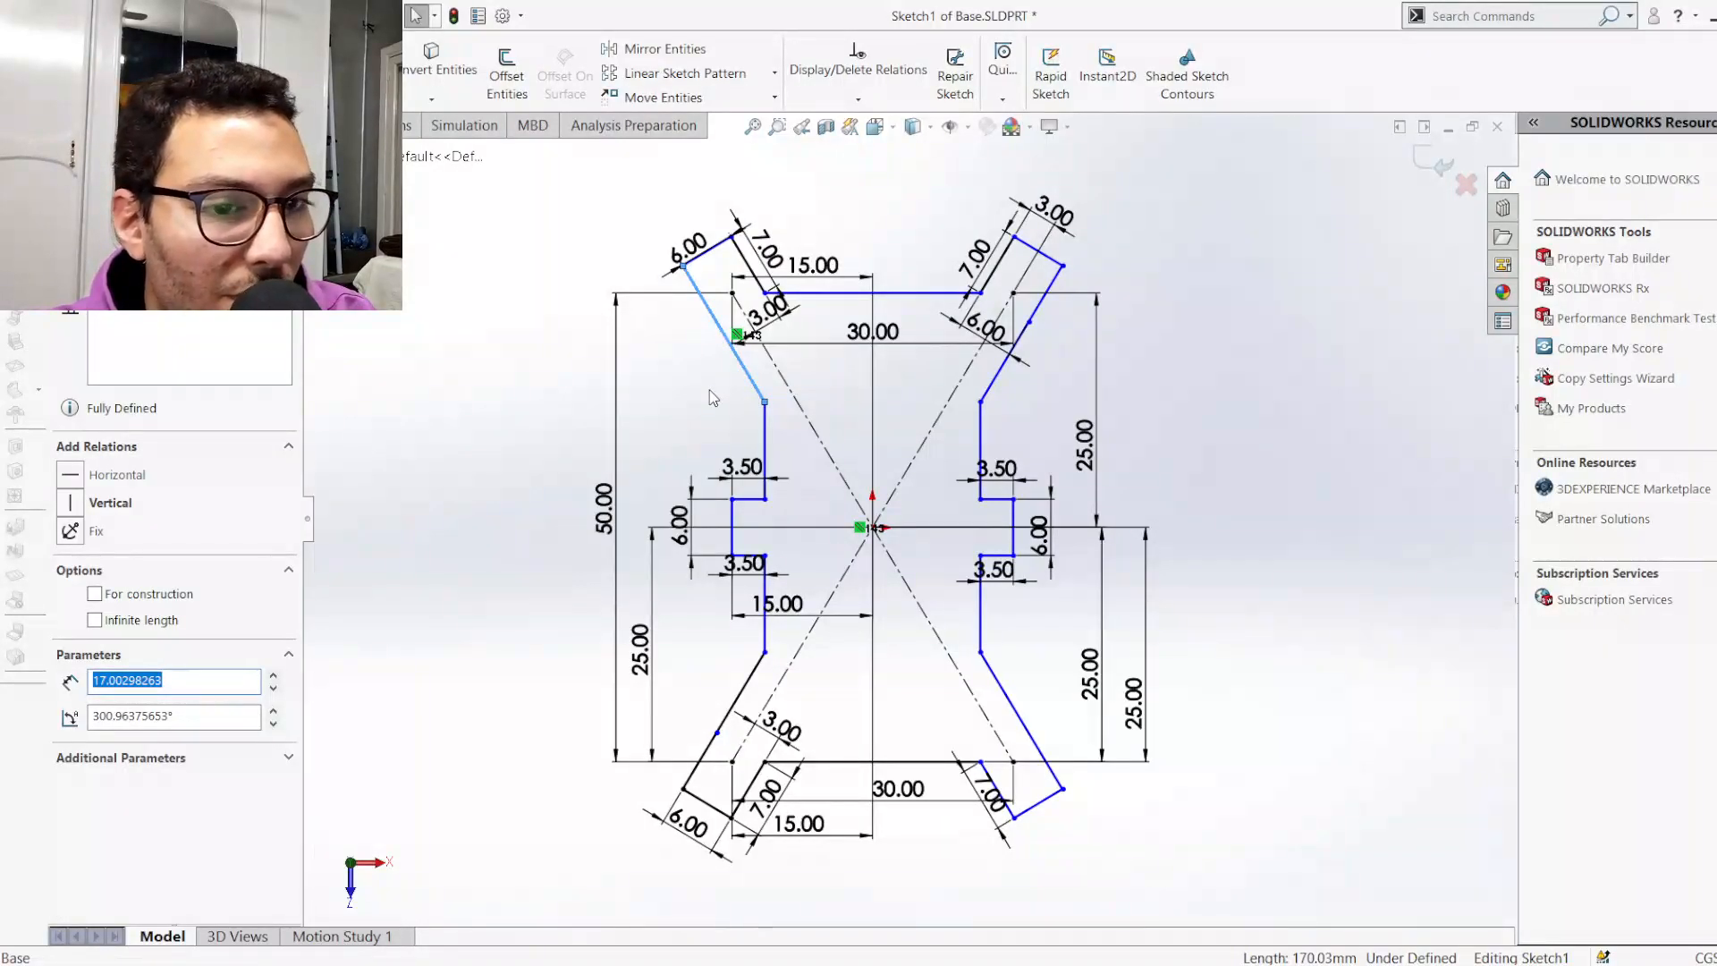
pyautogui.click(694, 416)
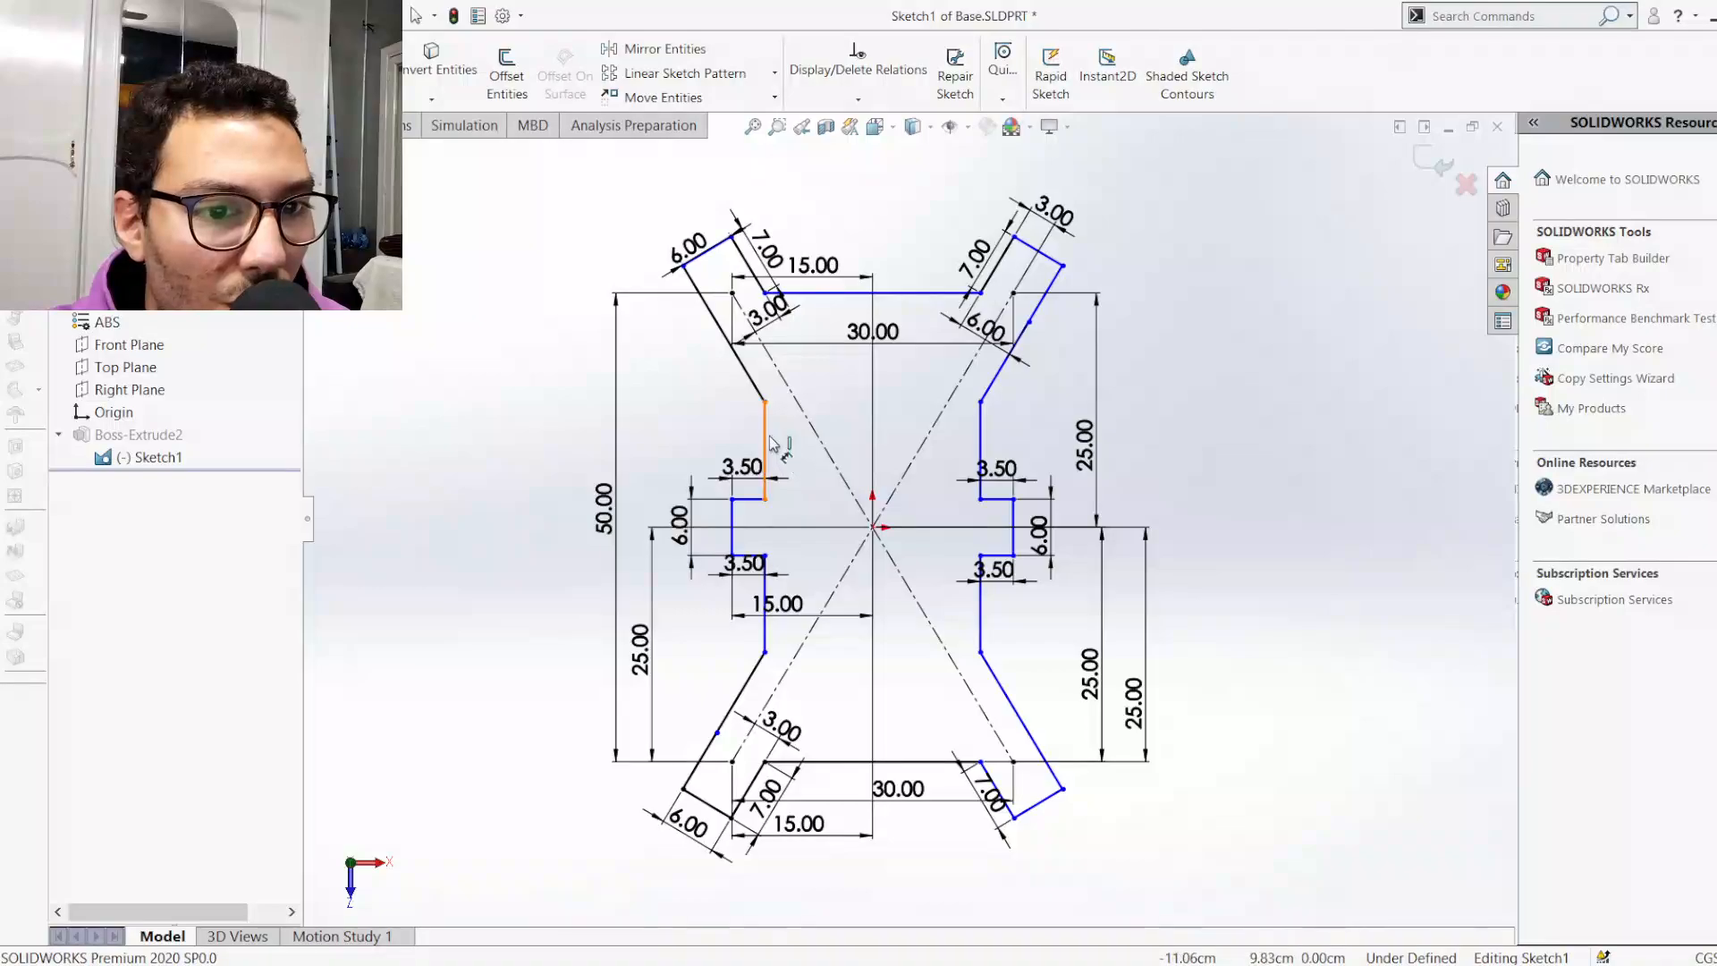
# Dimension the horizontal distances from the origin to the plate's upper-left, upper-right and lower-right vertical edges beside the side tabs
pyautogui.click(875, 528)
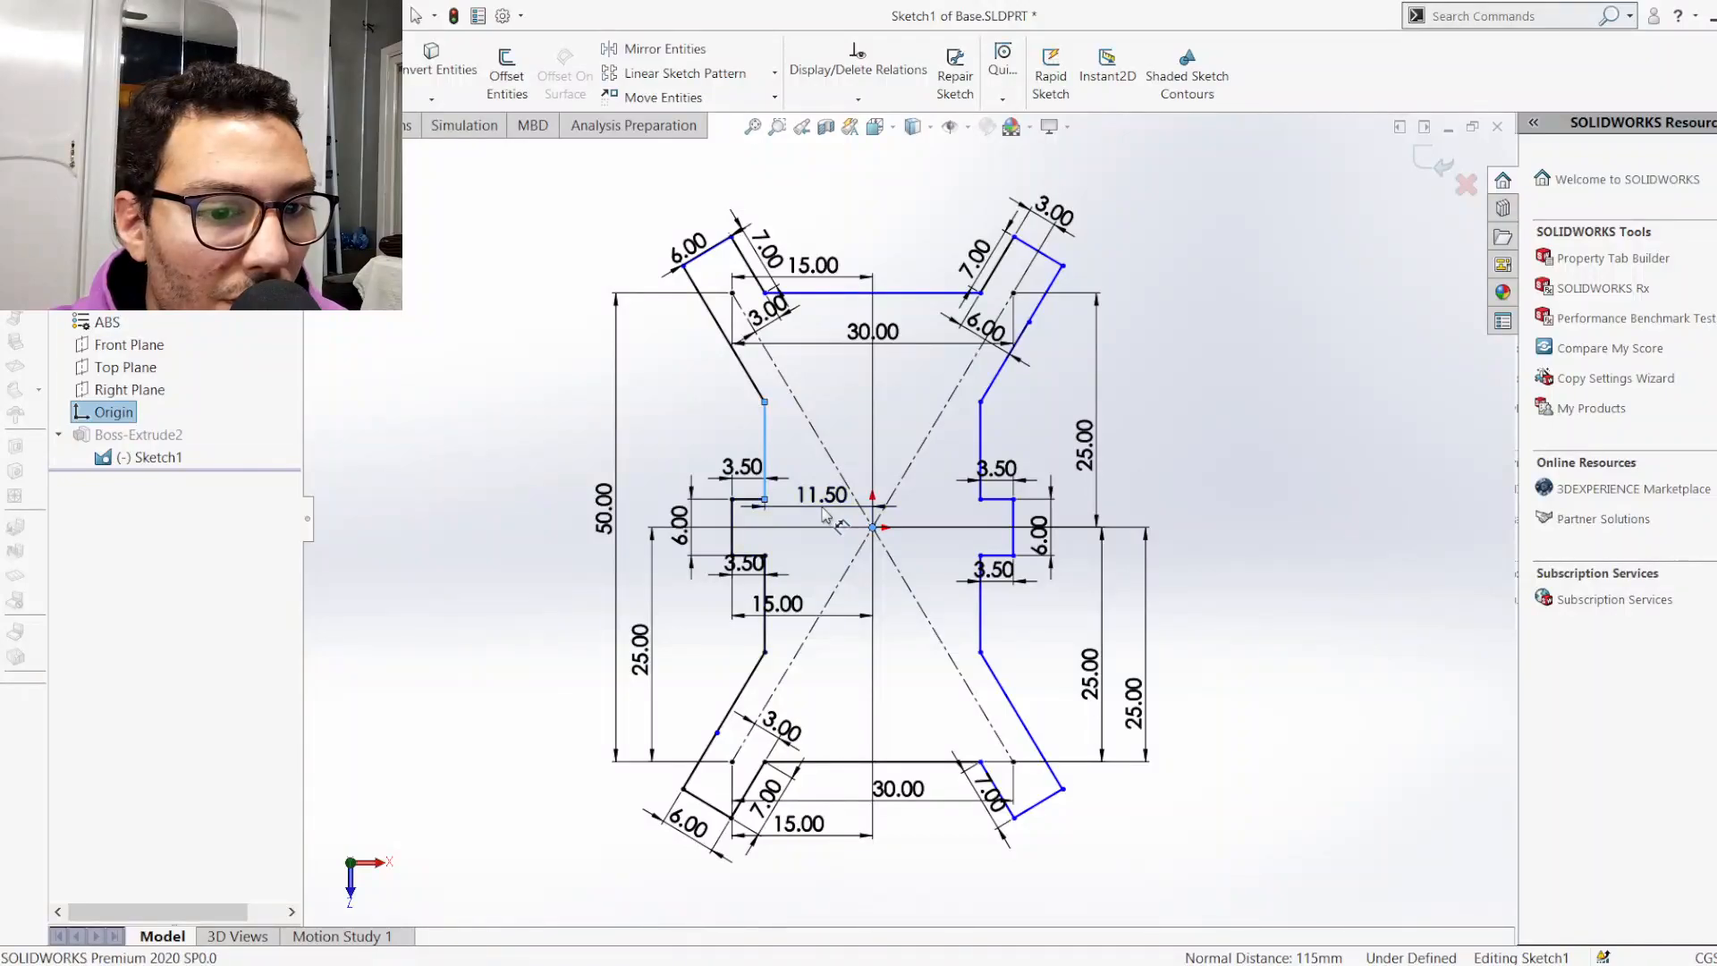
pyautogui.click(824, 510)
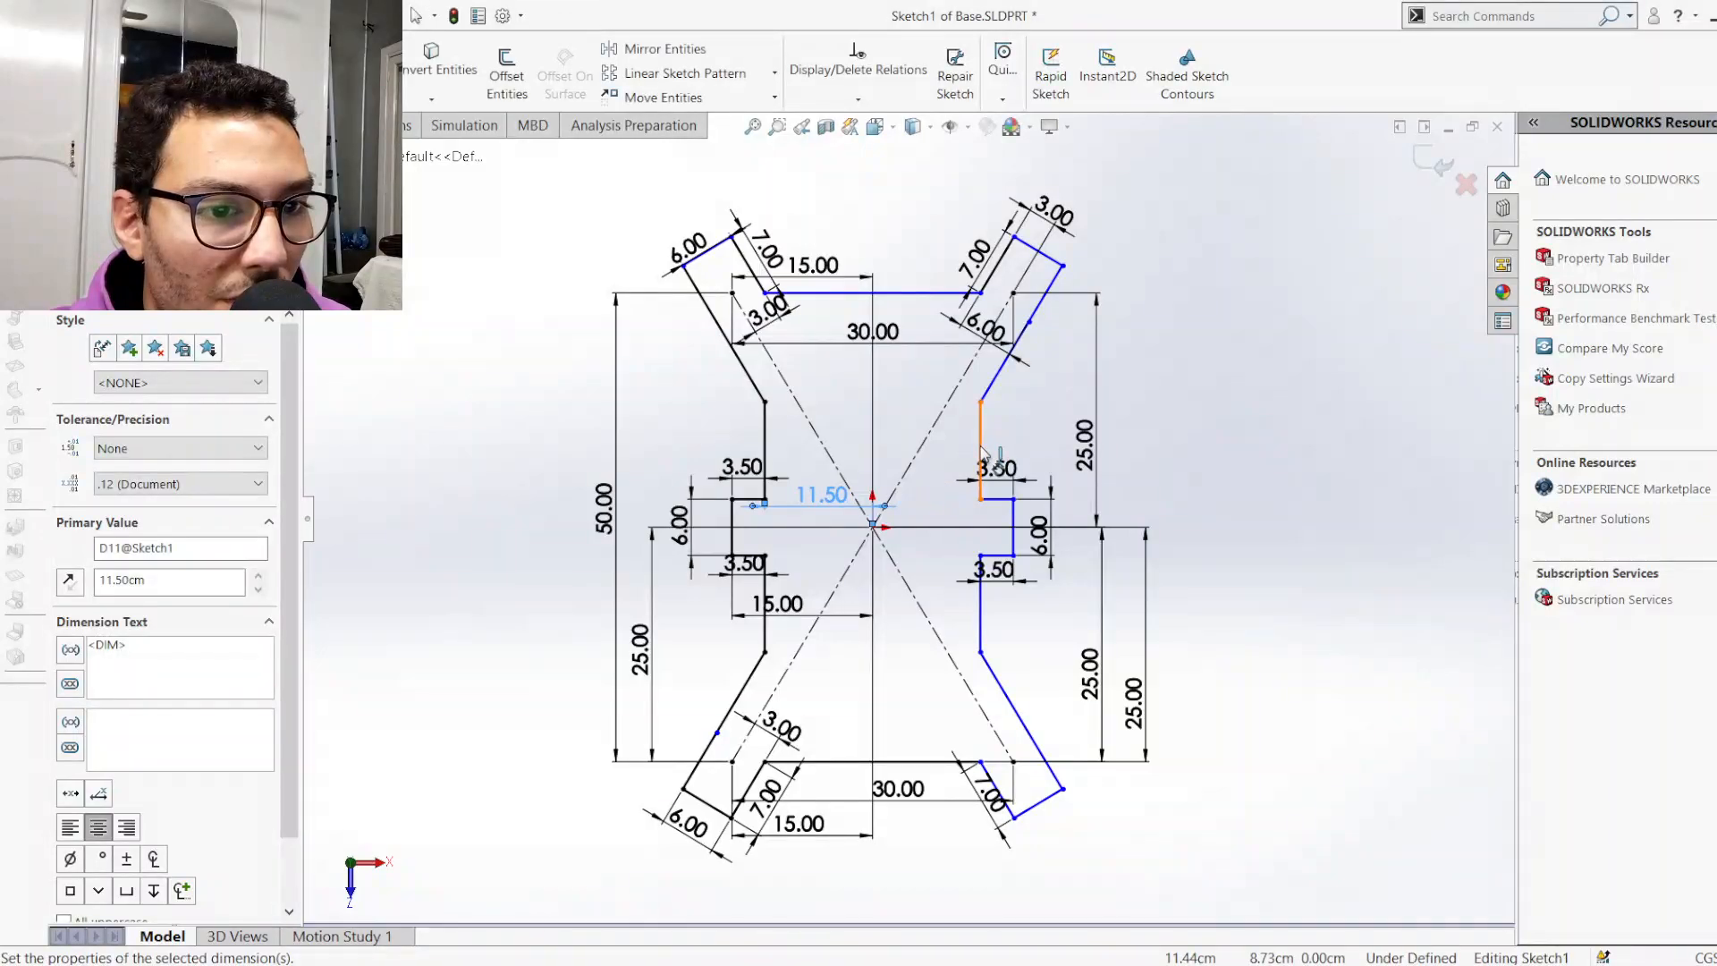
pyautogui.click(874, 527)
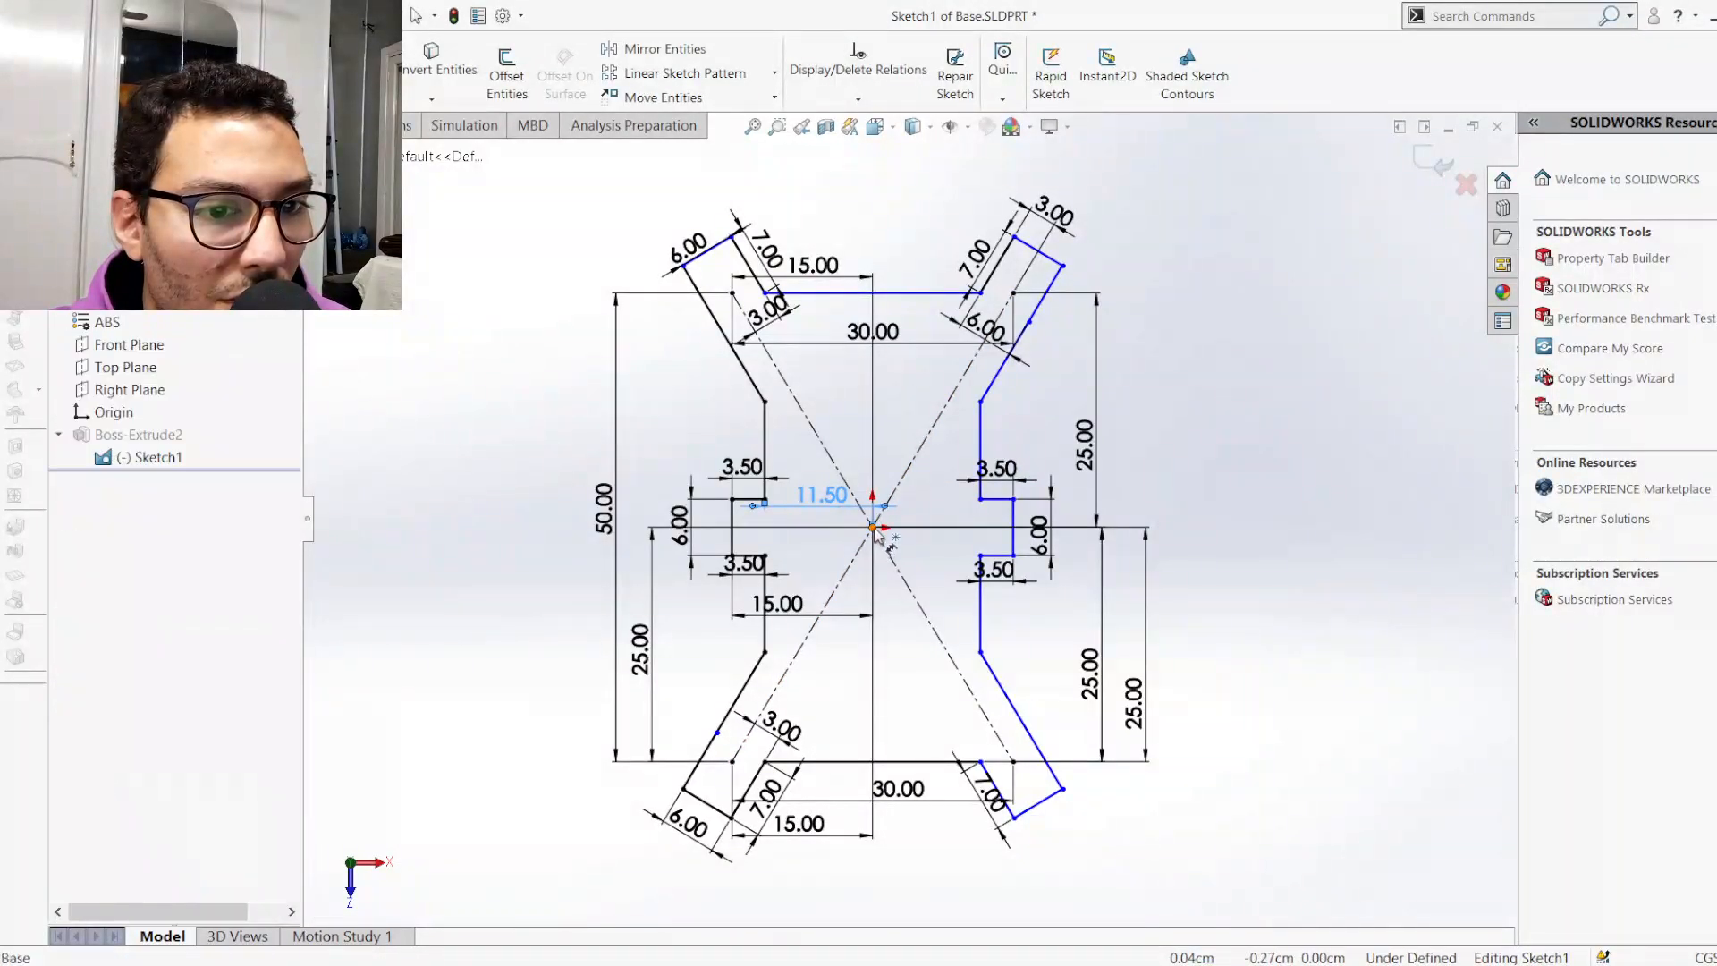
pyautogui.click(981, 458)
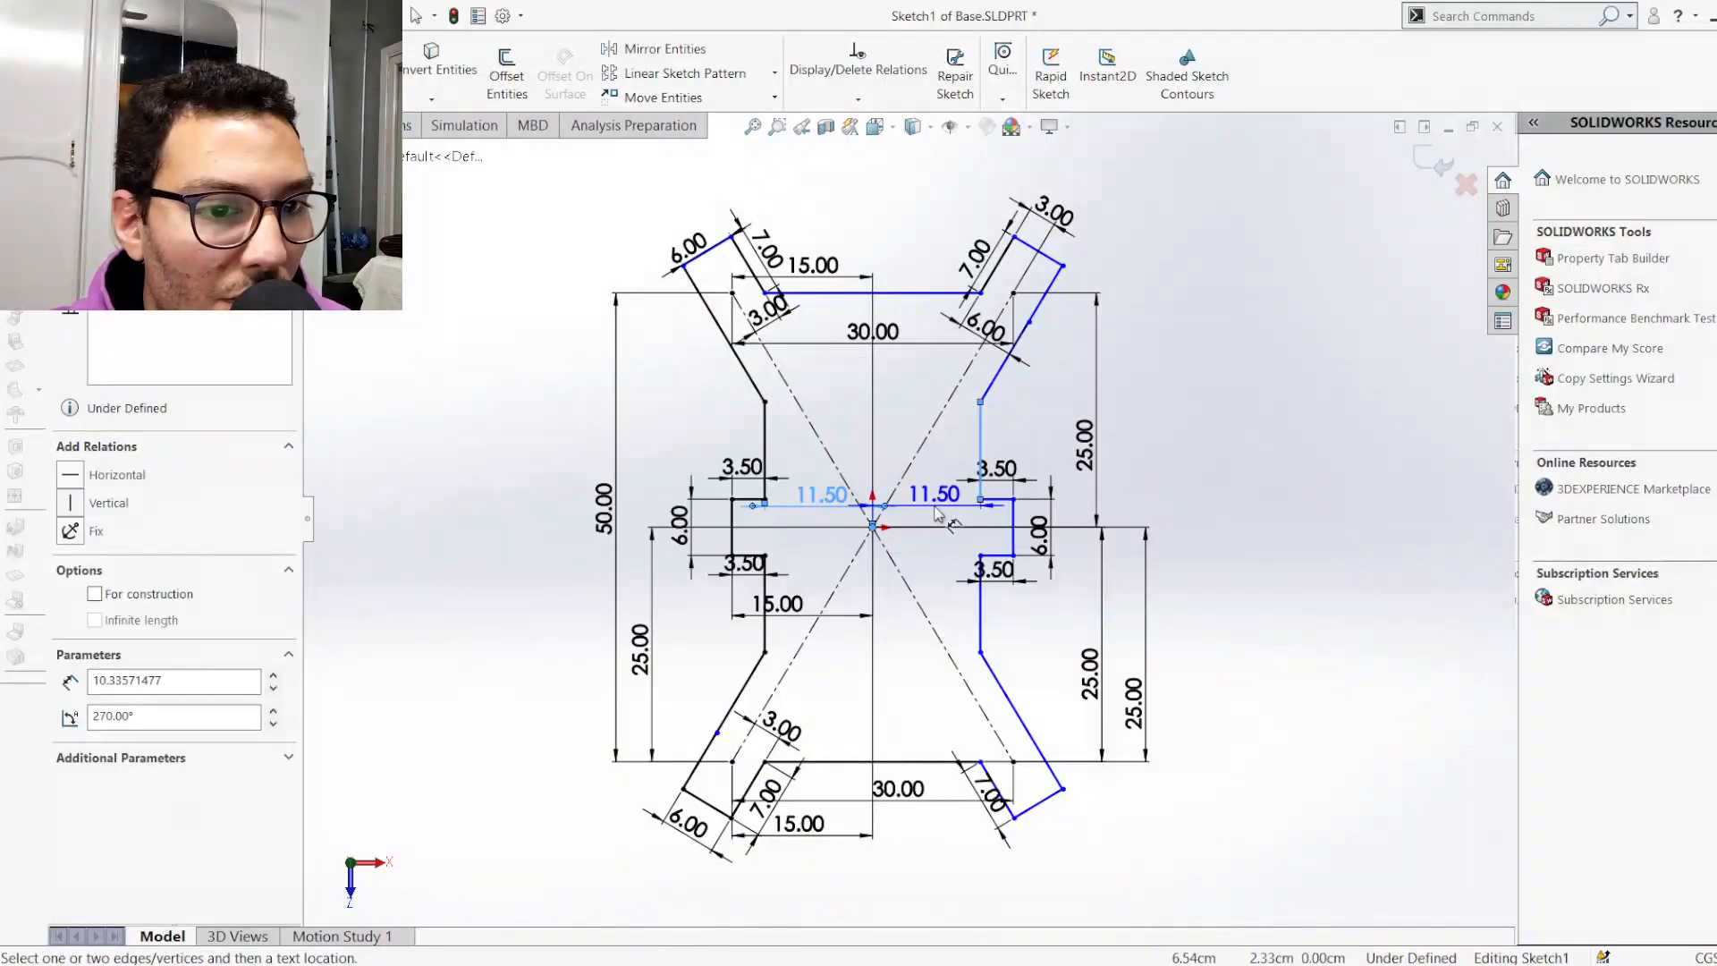
pyautogui.click(935, 512)
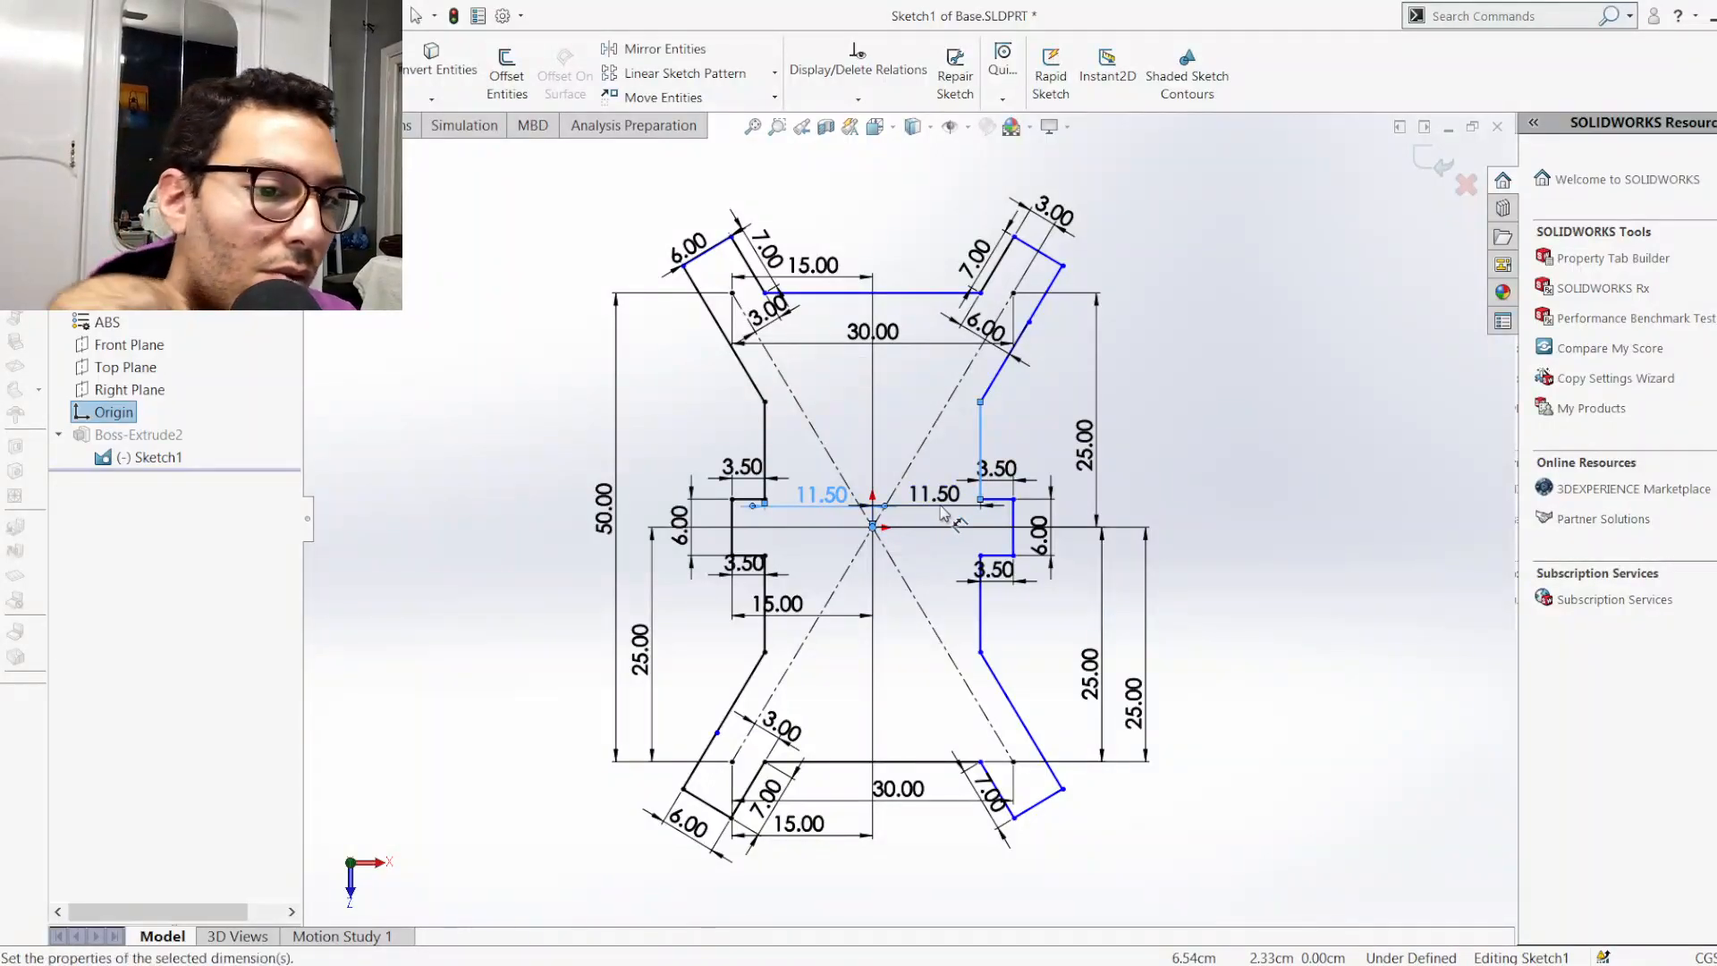
pyautogui.click(939, 503)
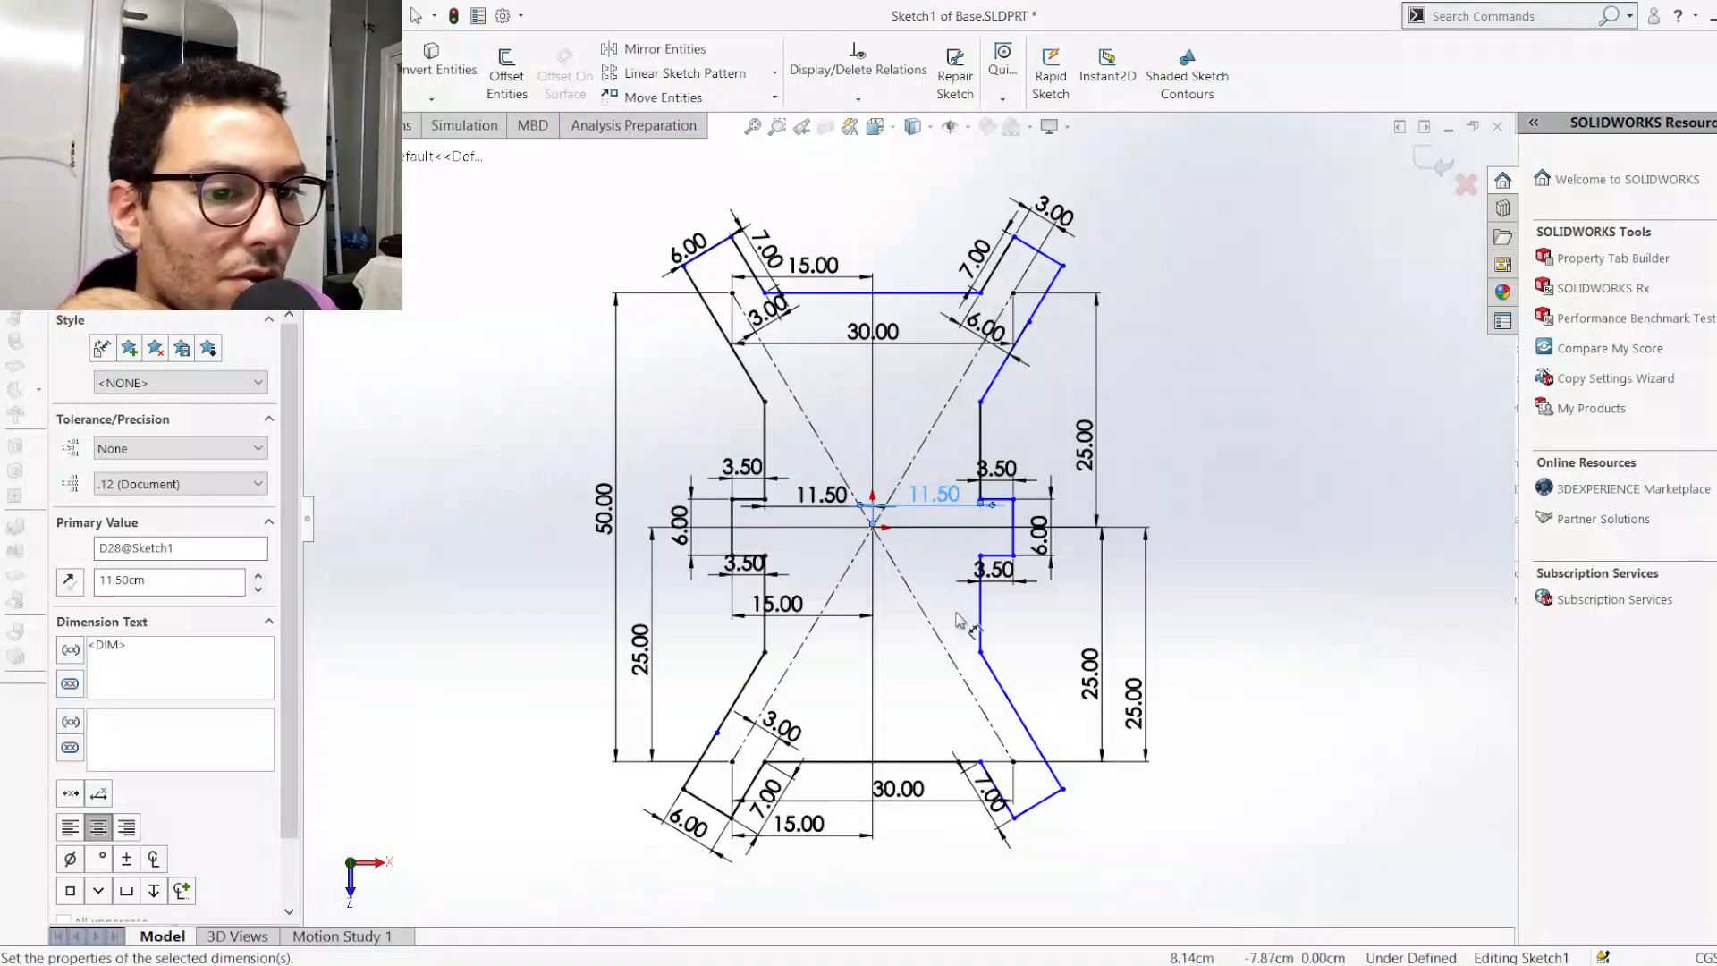
pyautogui.click(892, 579)
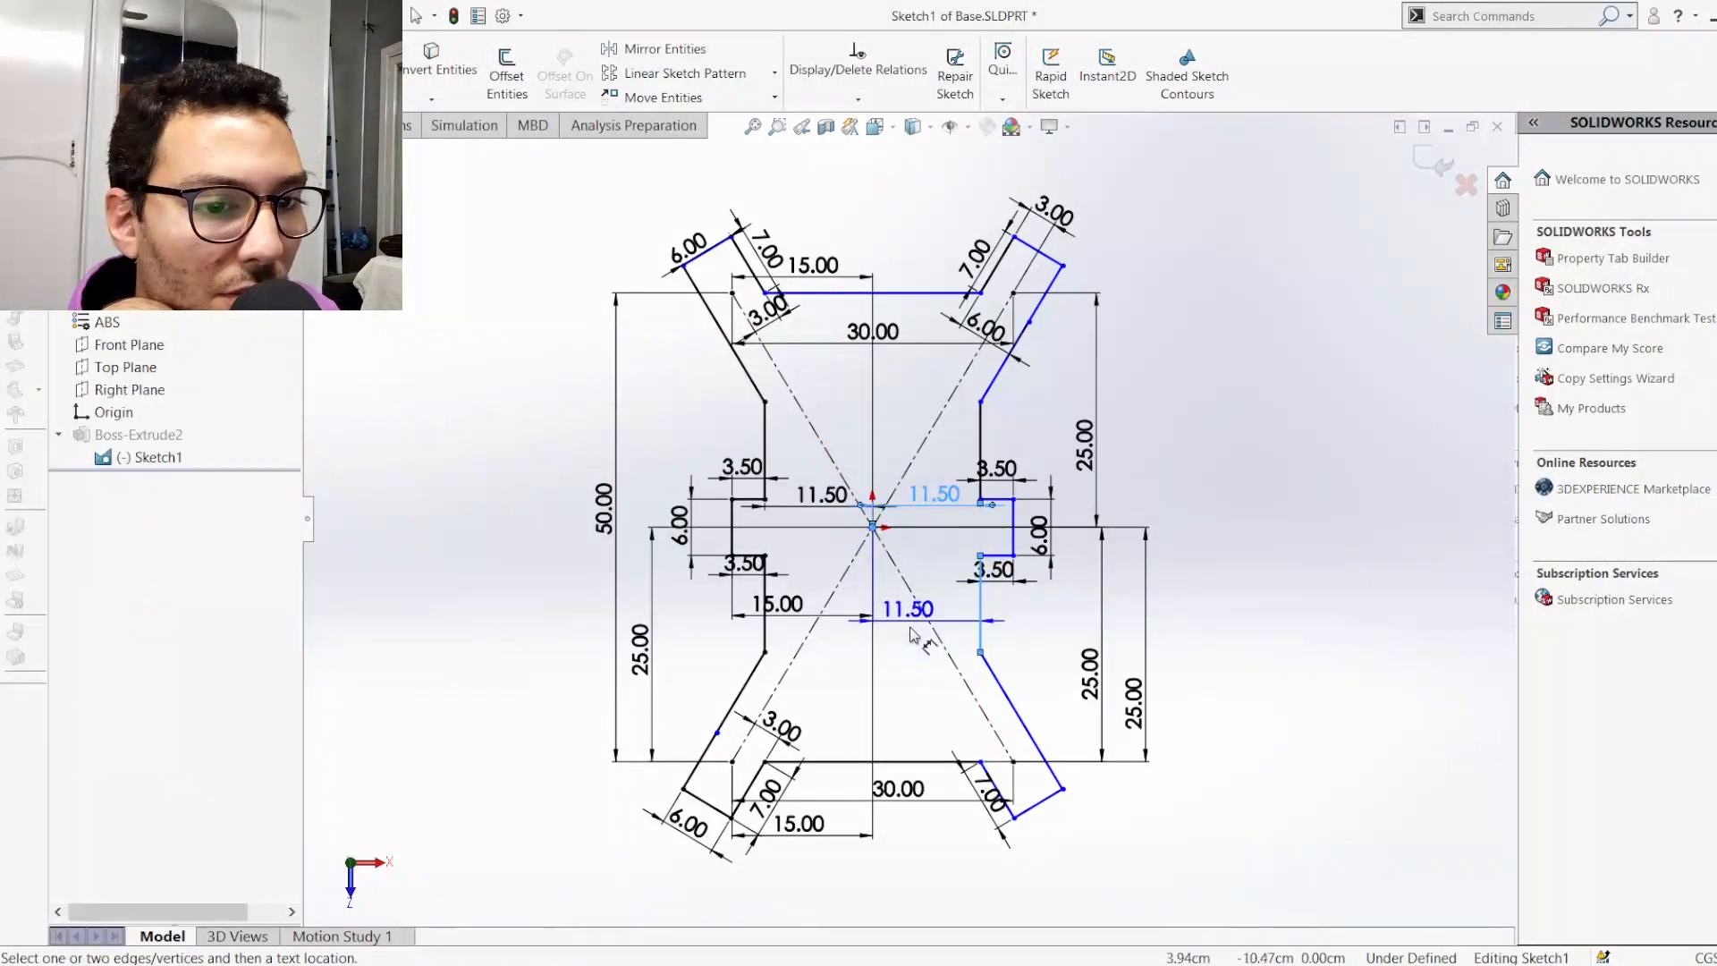
pyautogui.click(919, 651)
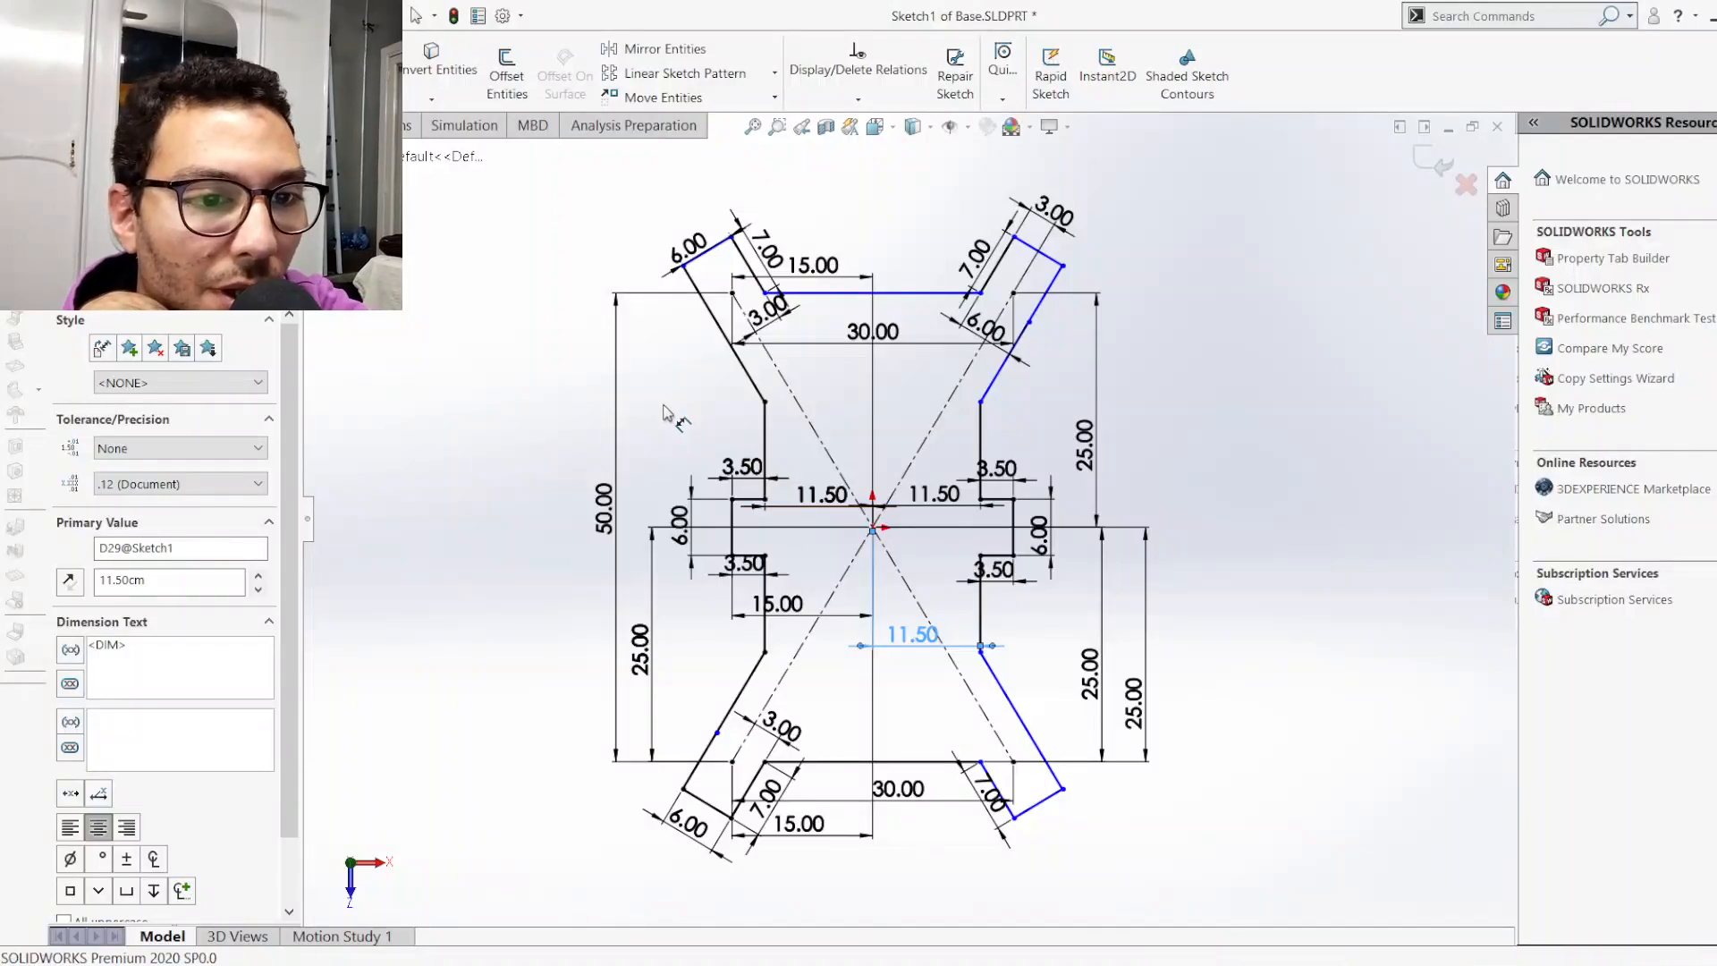
# Delete the four slanted lines that join the corner tabs to the plate's vertical side edges
pyautogui.press('Escape')
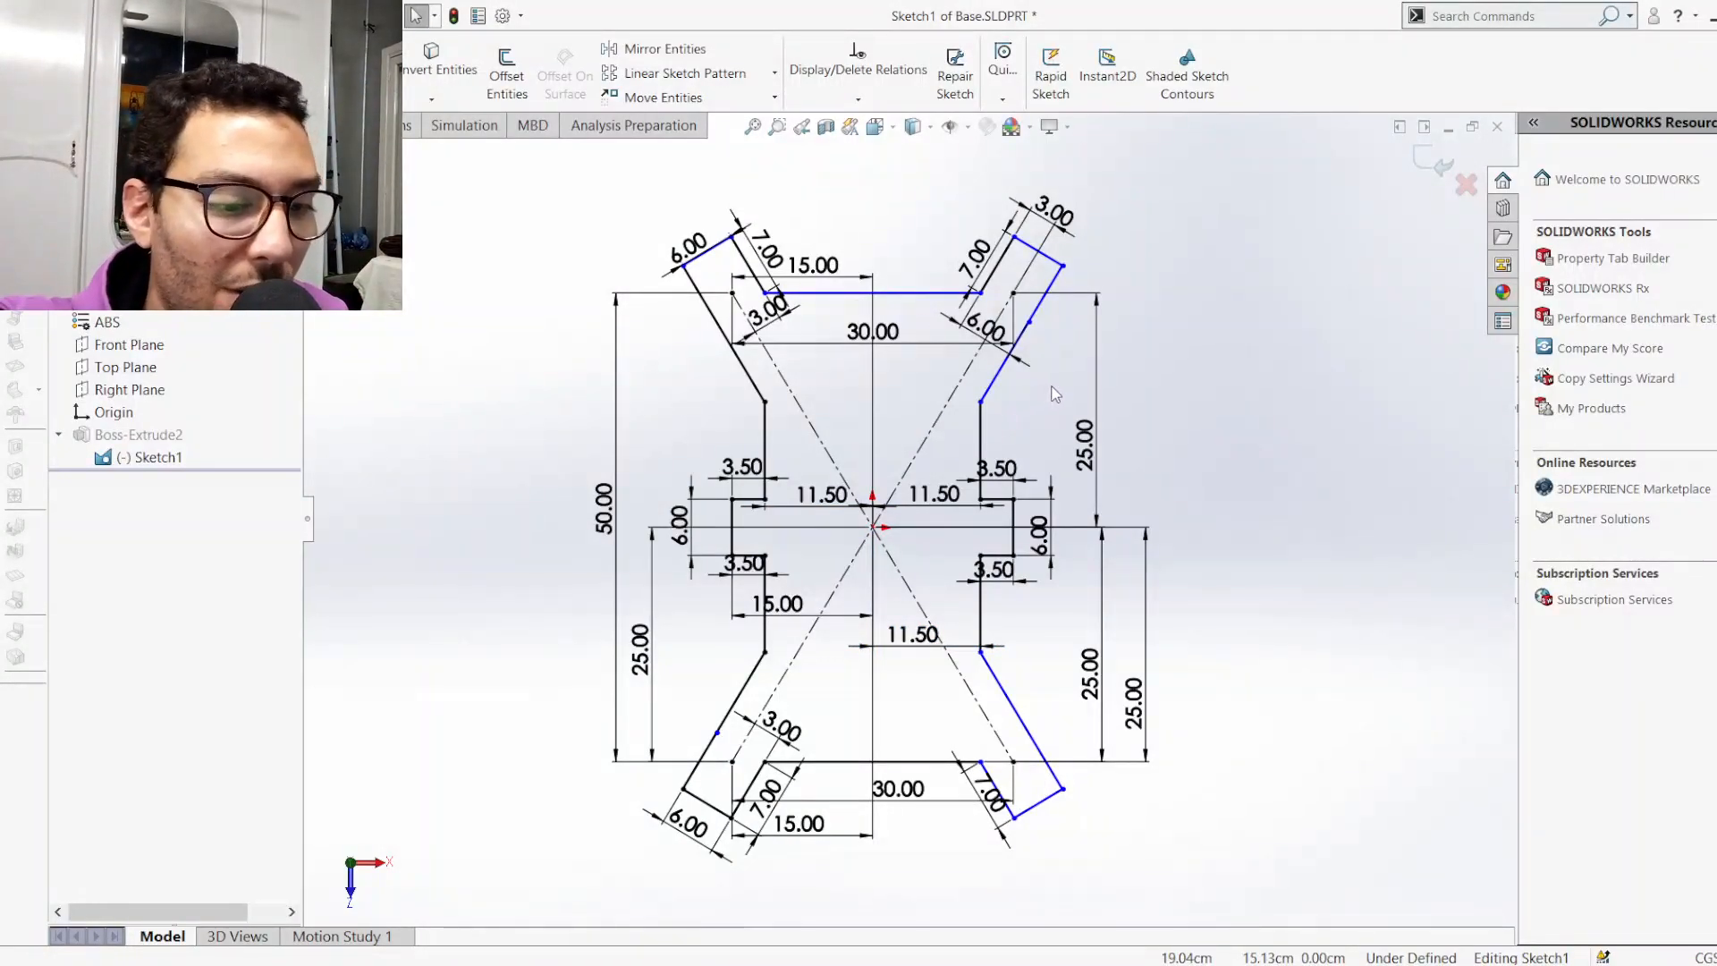
pyautogui.click(1045, 296)
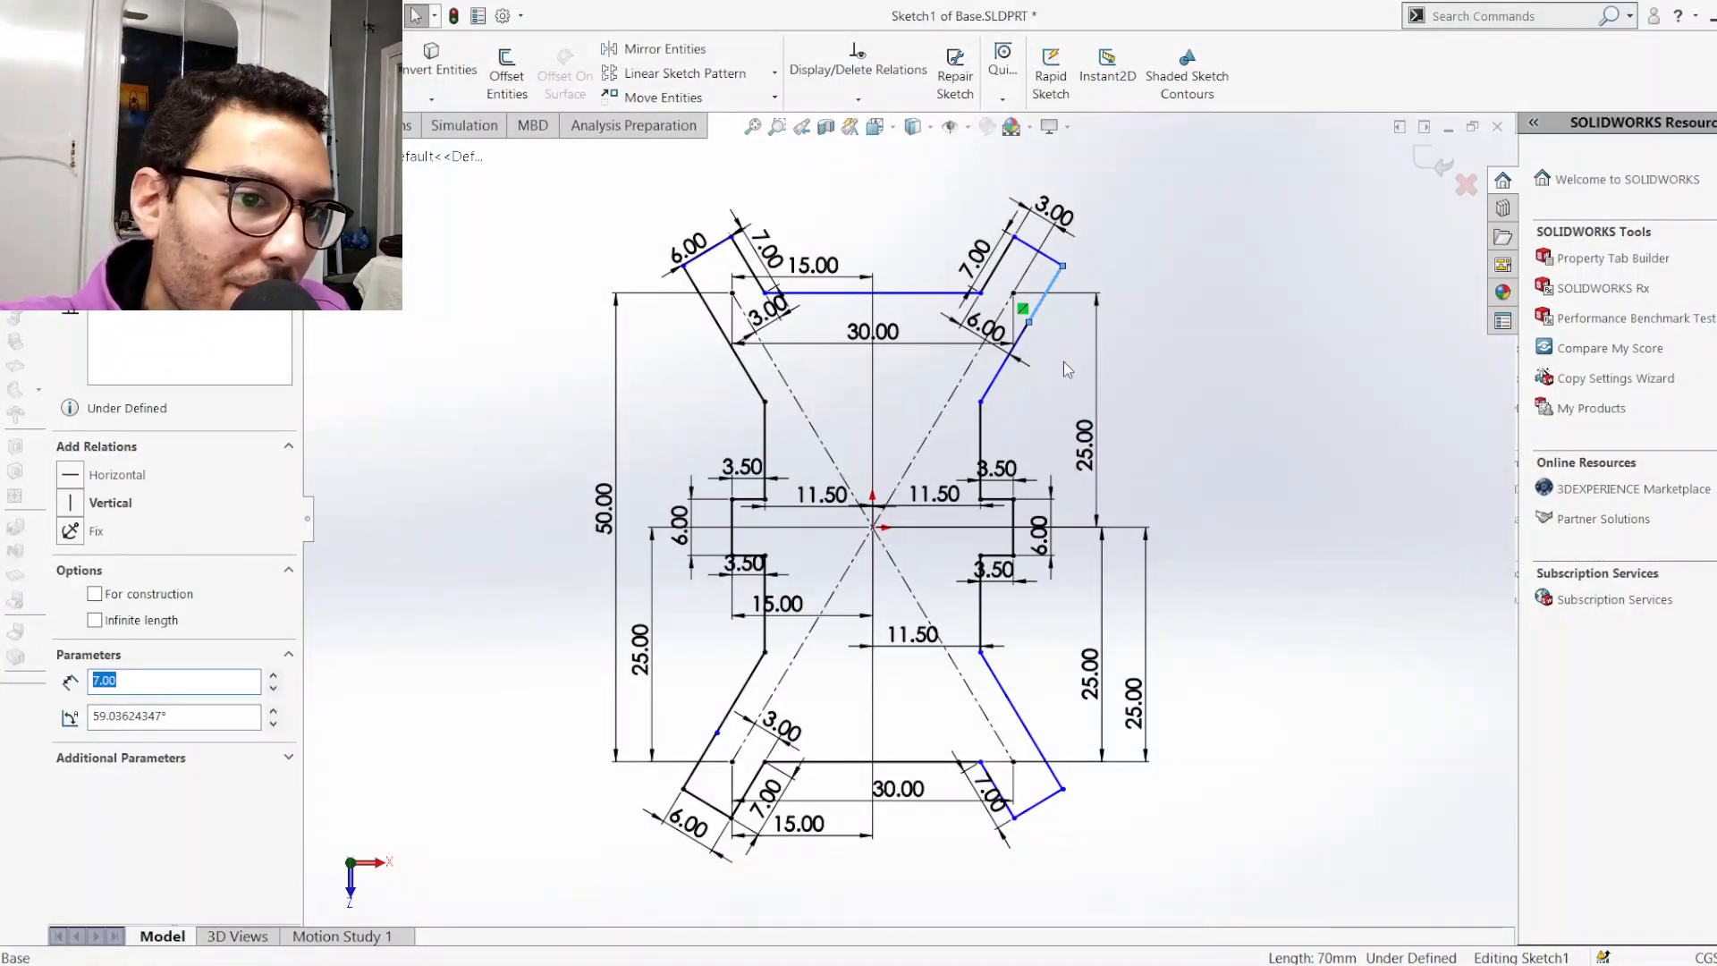
pyautogui.press('Escape')
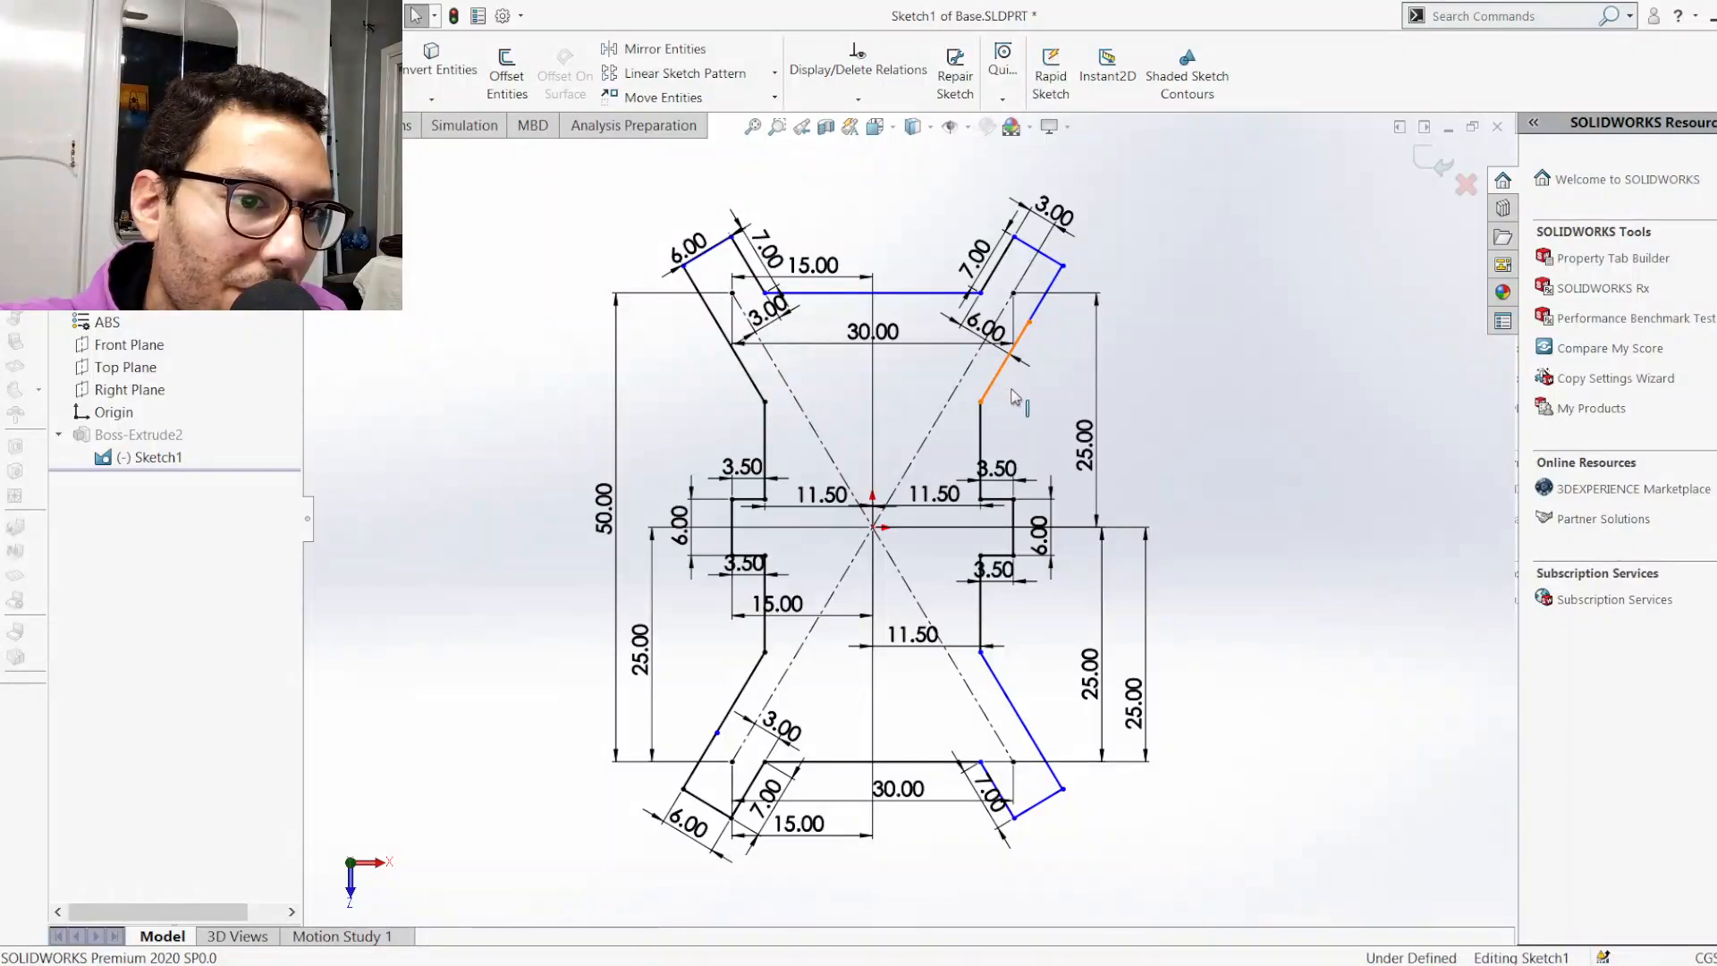
pyautogui.click(997, 375)
pyautogui.press('Delete')
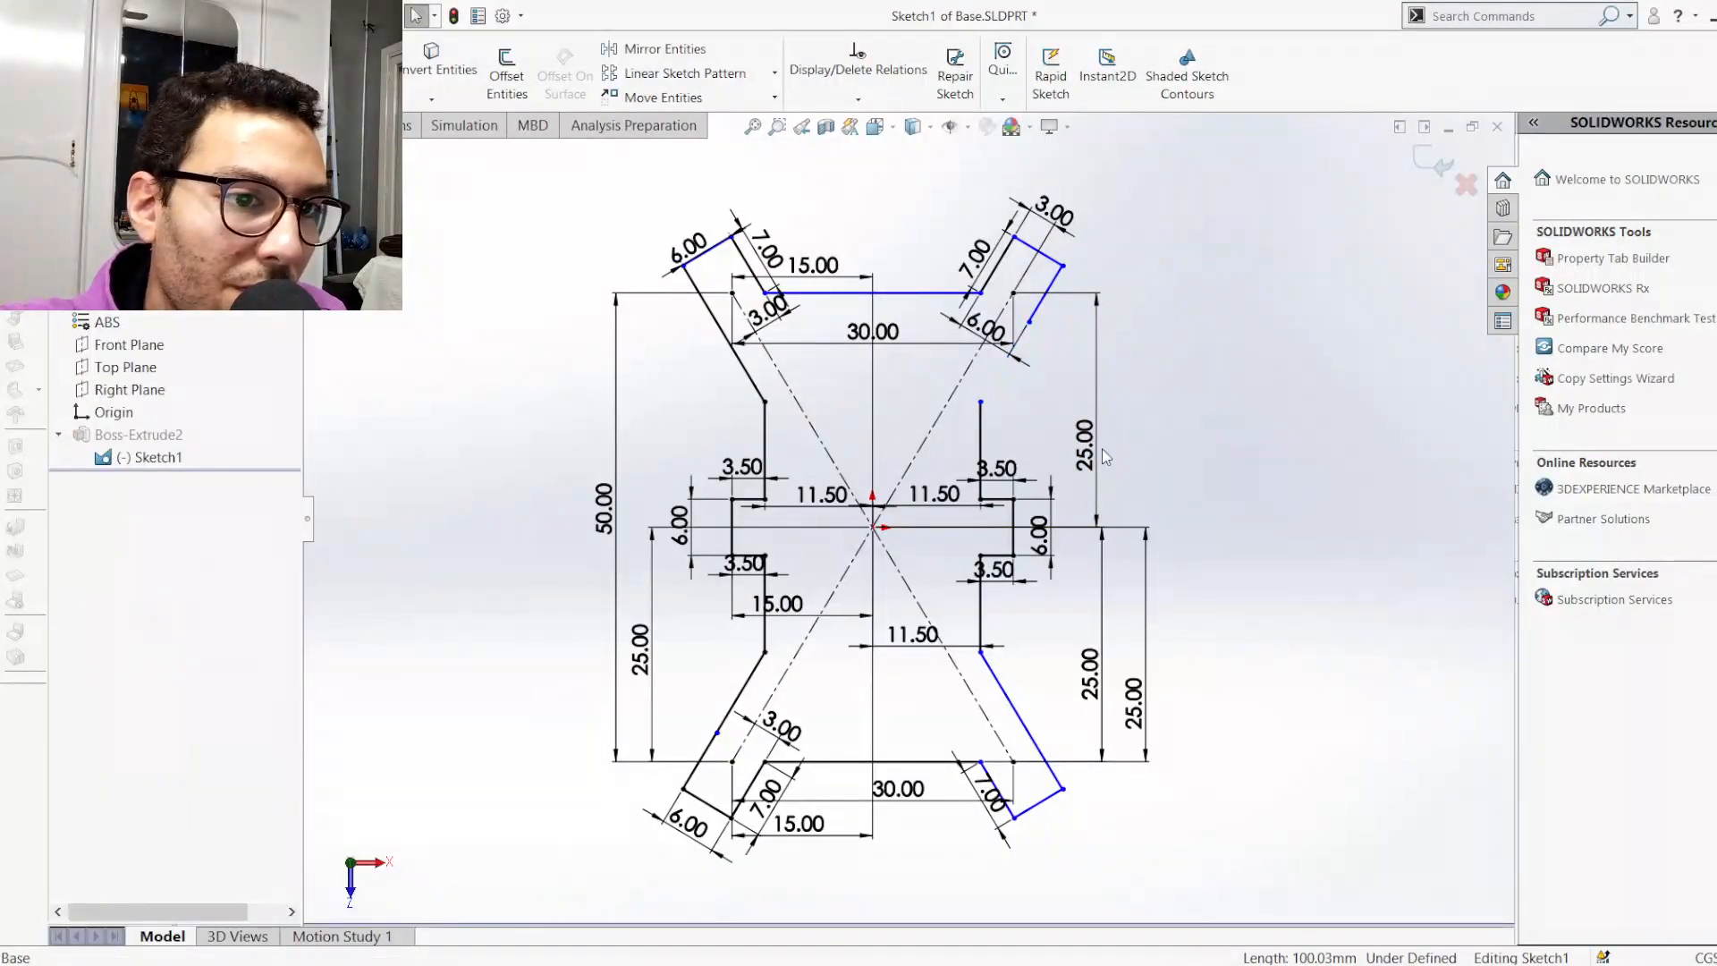
pyautogui.click(748, 391)
pyautogui.press('Delete')
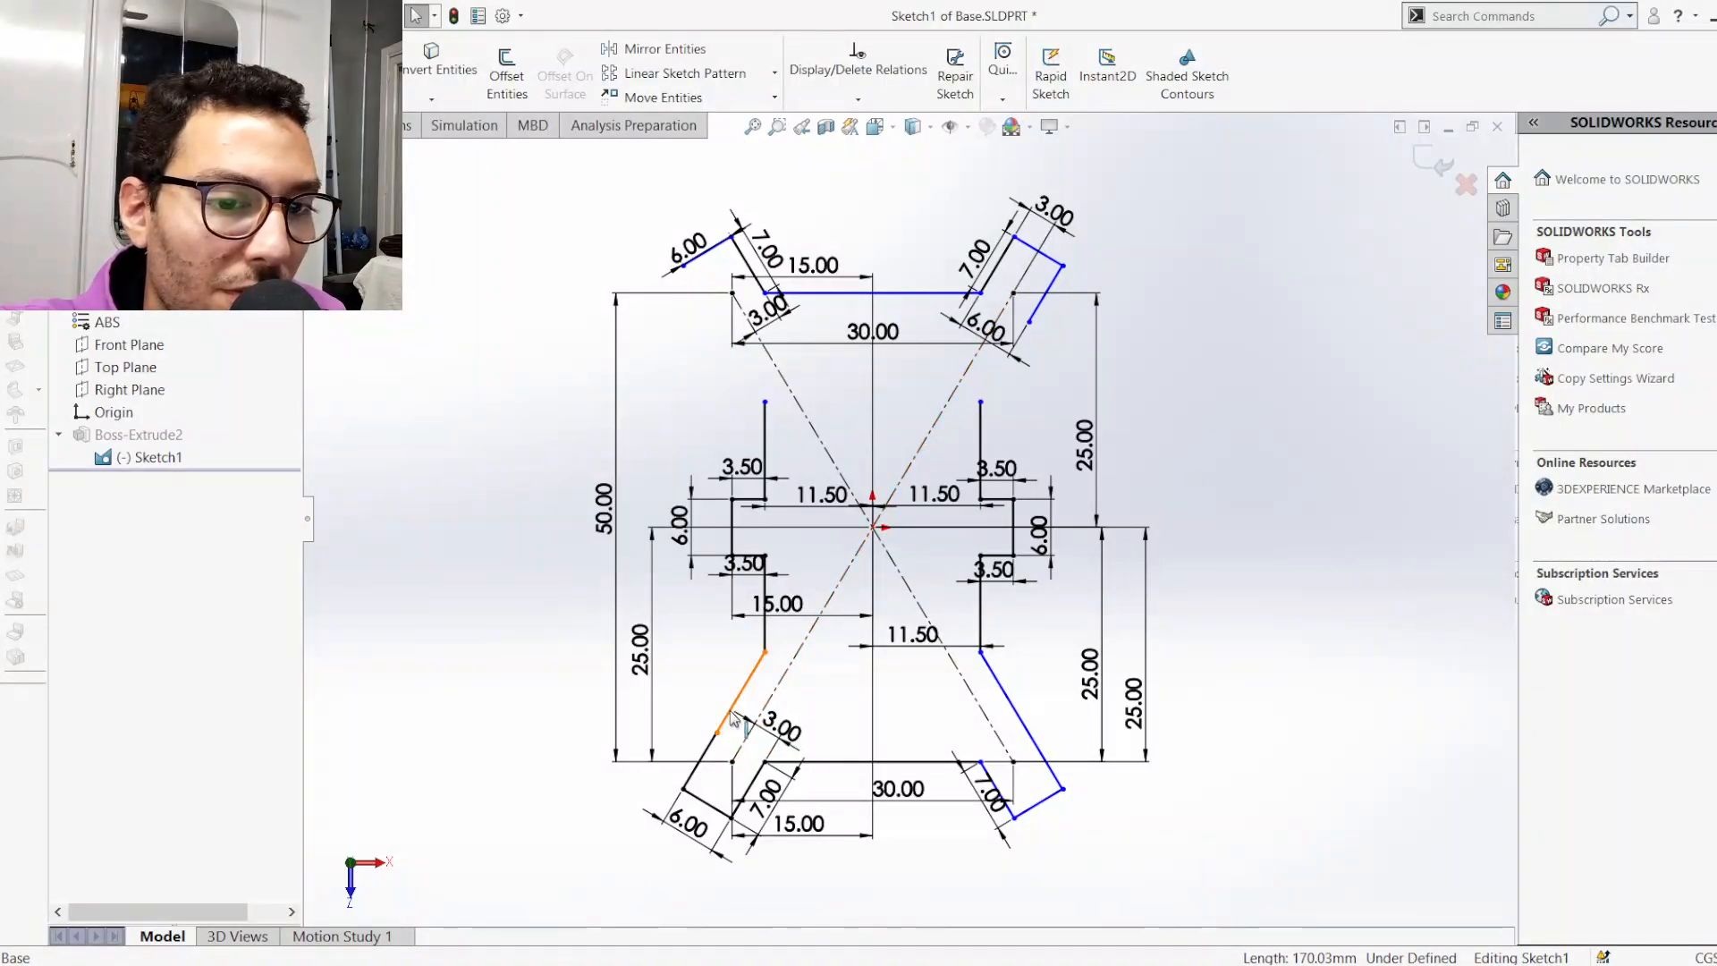
pyautogui.click(726, 723)
pyautogui.press('Delete')
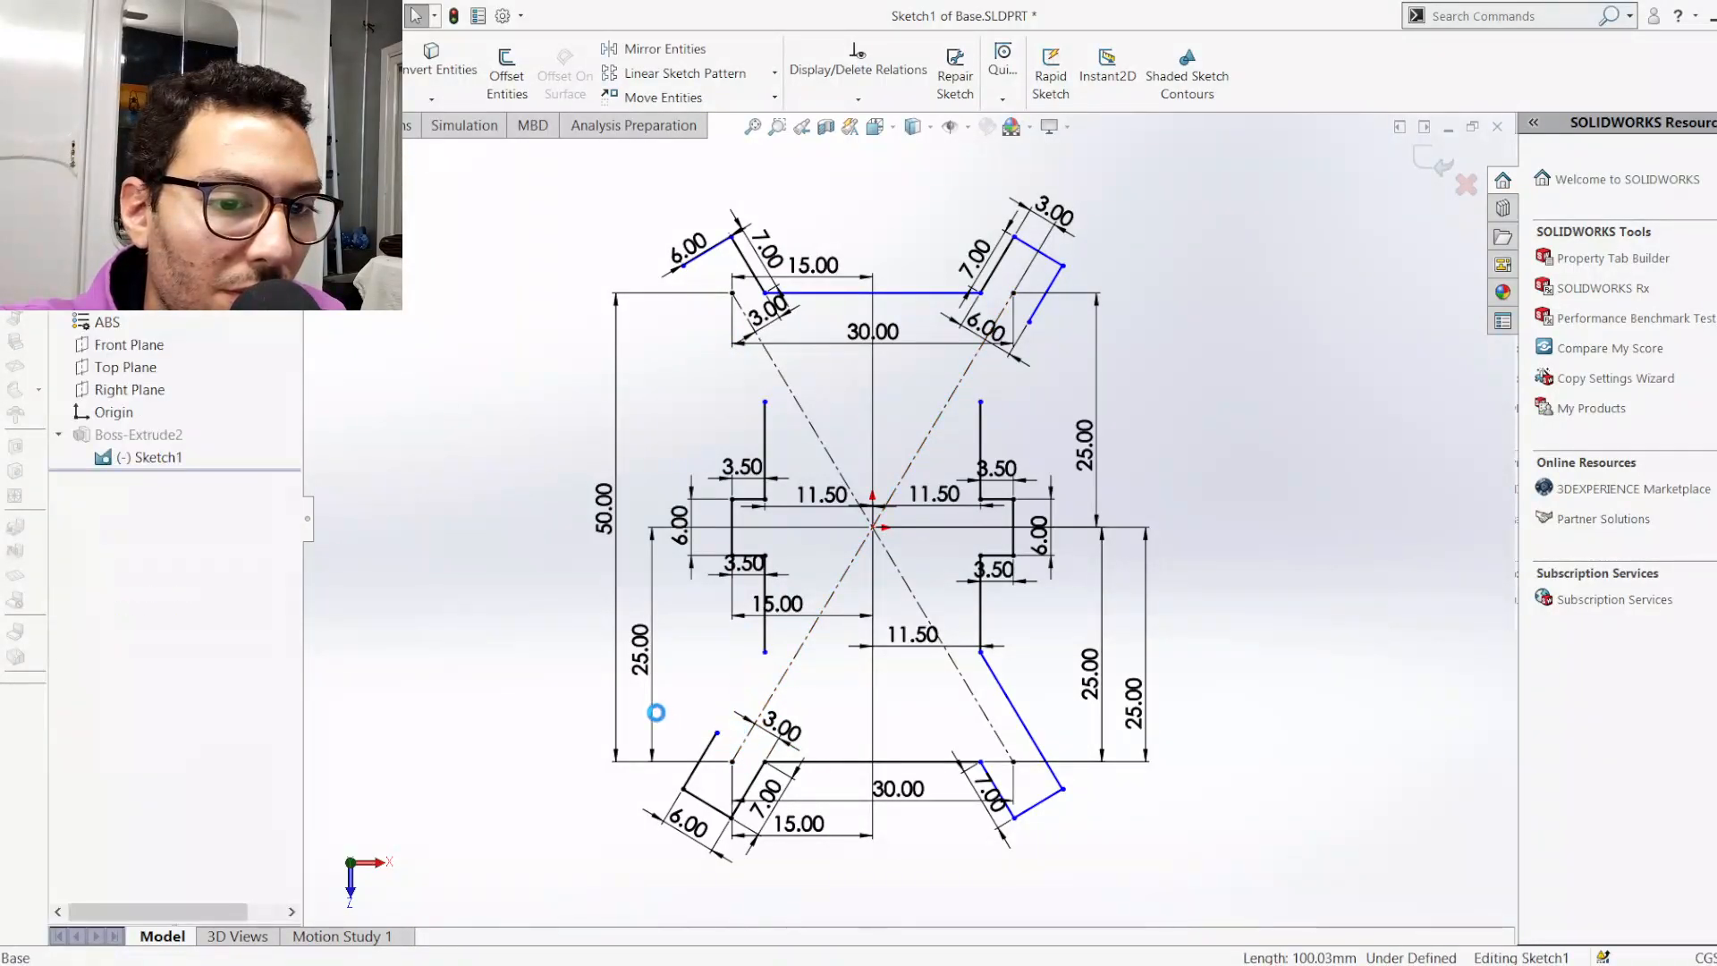
pyautogui.click(1026, 729)
pyautogui.press('Delete')
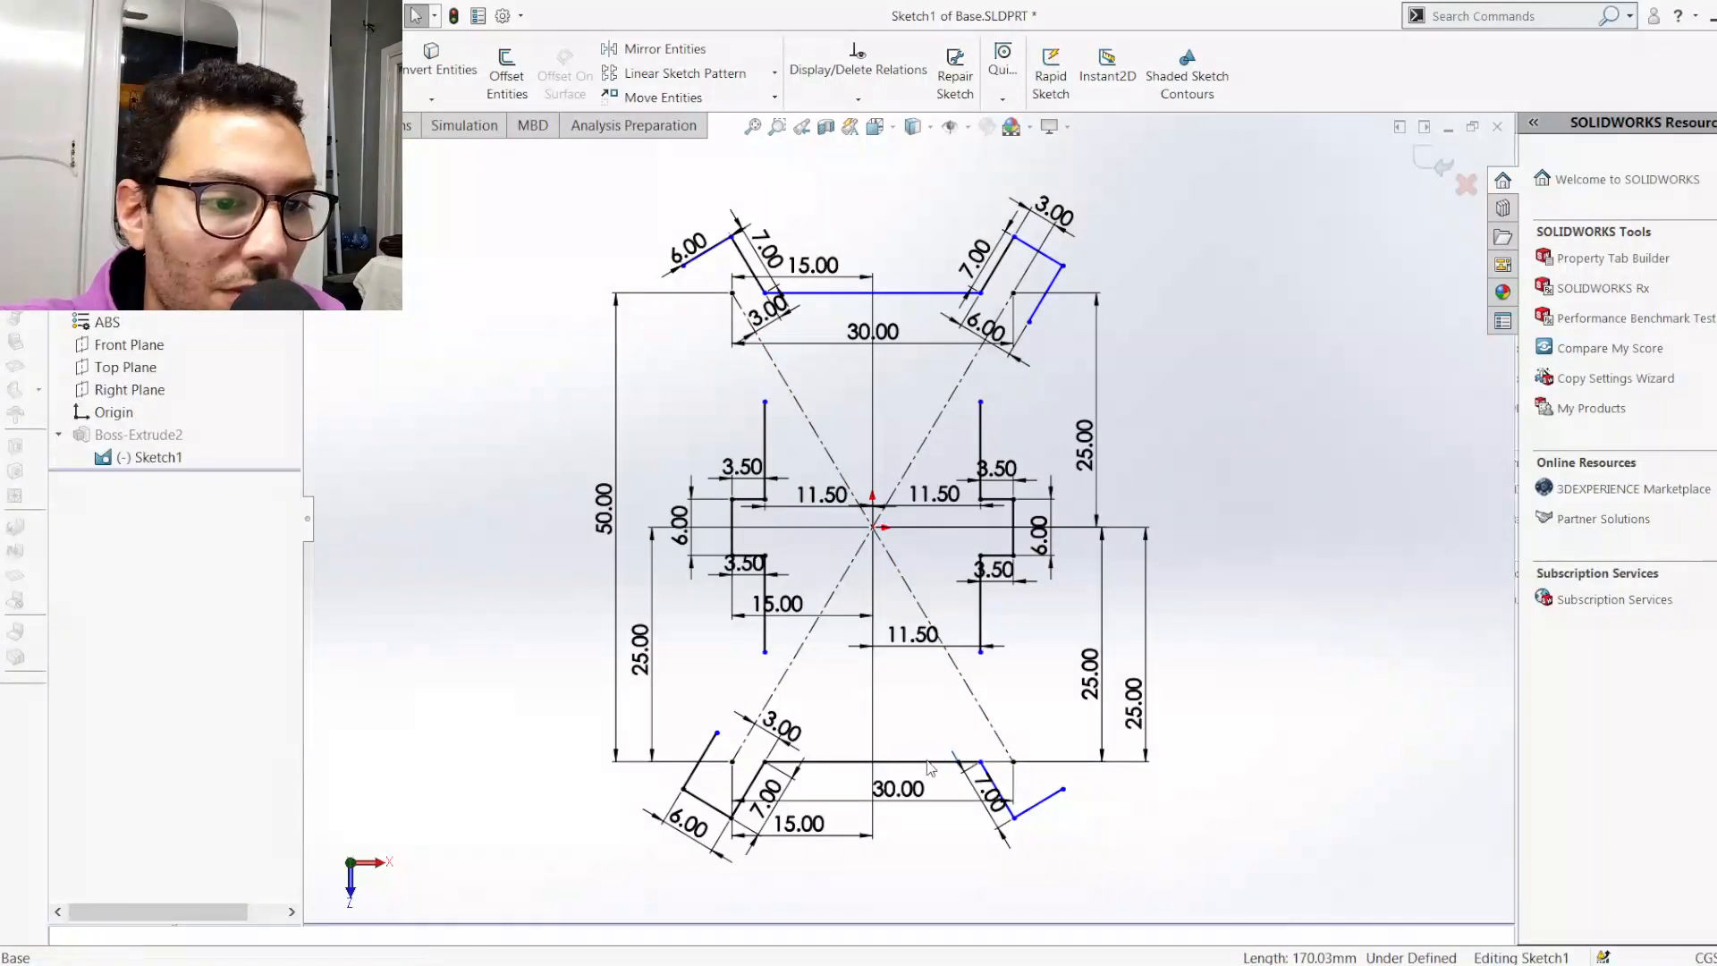
# Set the vertical distance from the origin to the plate's bottom edge to 20 cm
pyautogui.click(1093, 681)
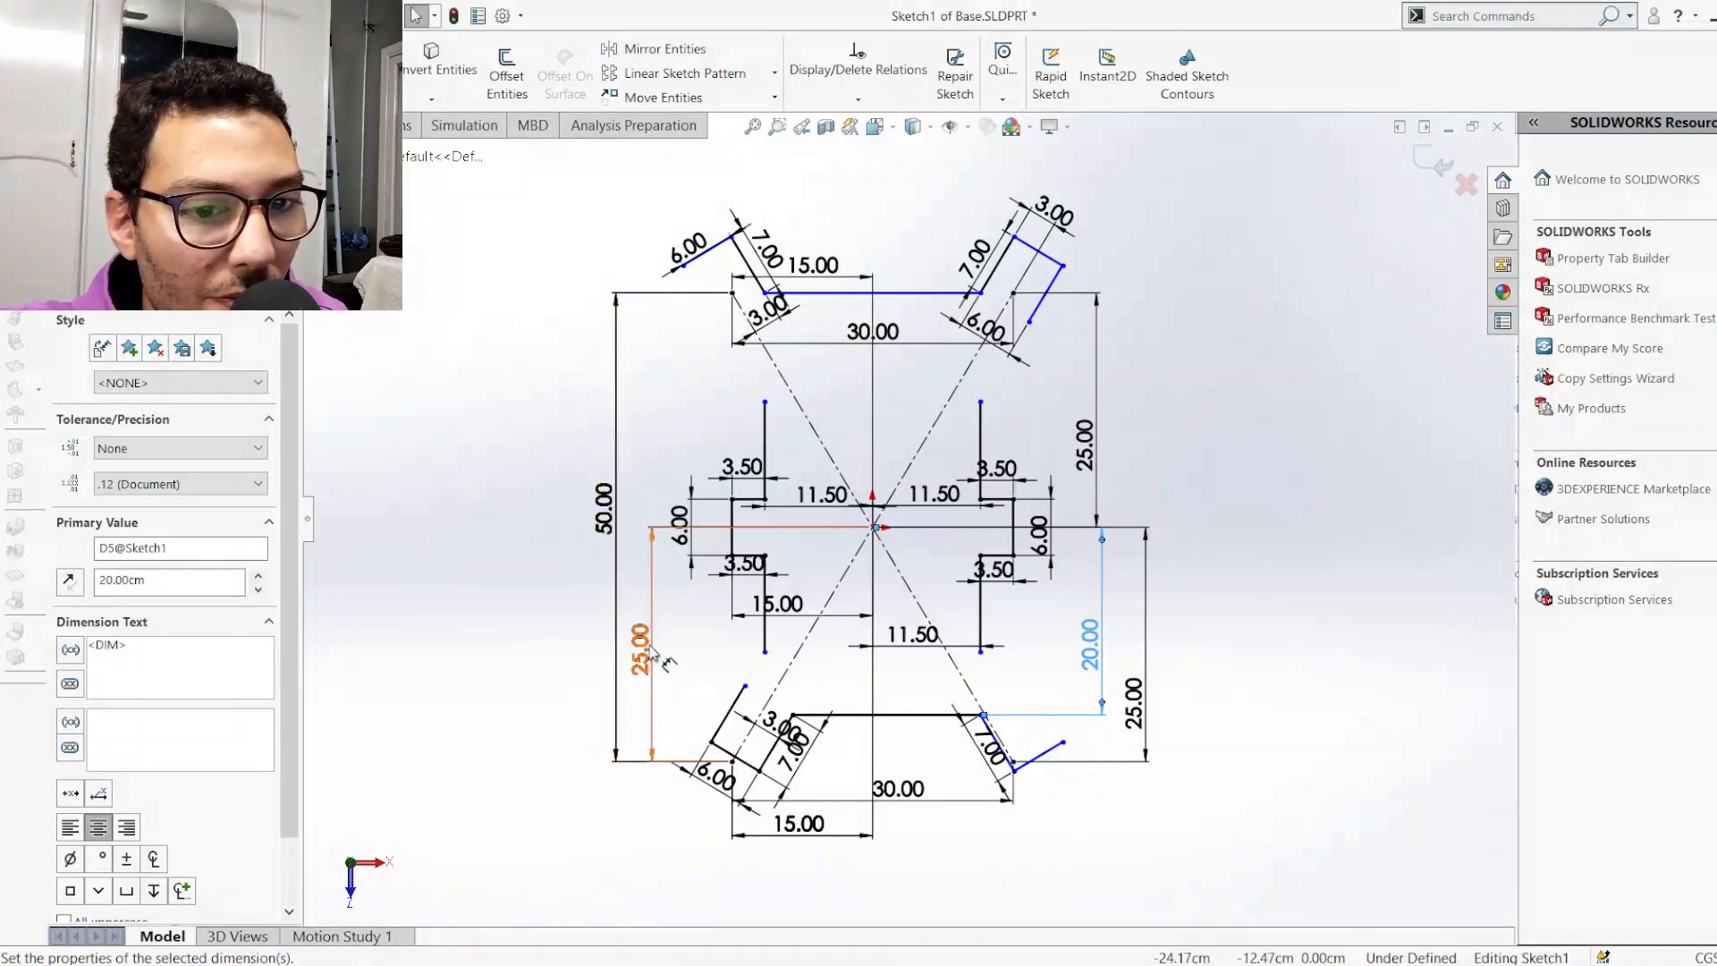
pyautogui.click(701, 666)
# Try setting the vertical dimension between the left endpoints of the diagonal construction lines to 40 cm, and undo the change
pyautogui.click(612, 515)
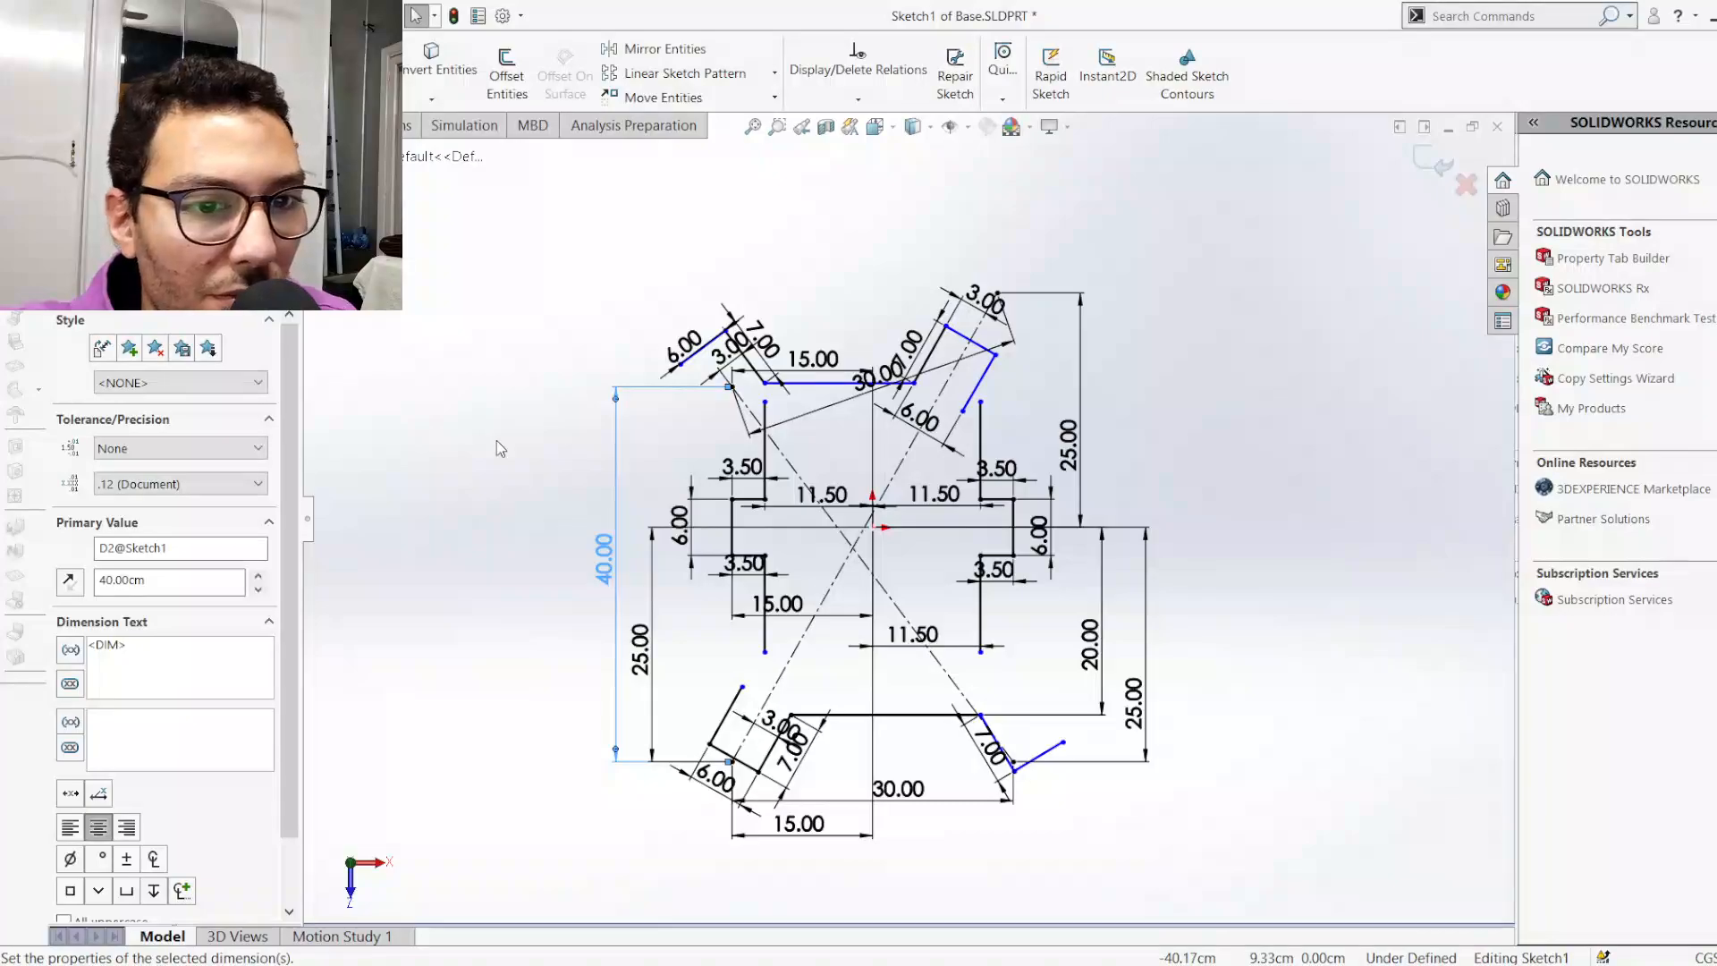
pyautogui.click(452, 626)
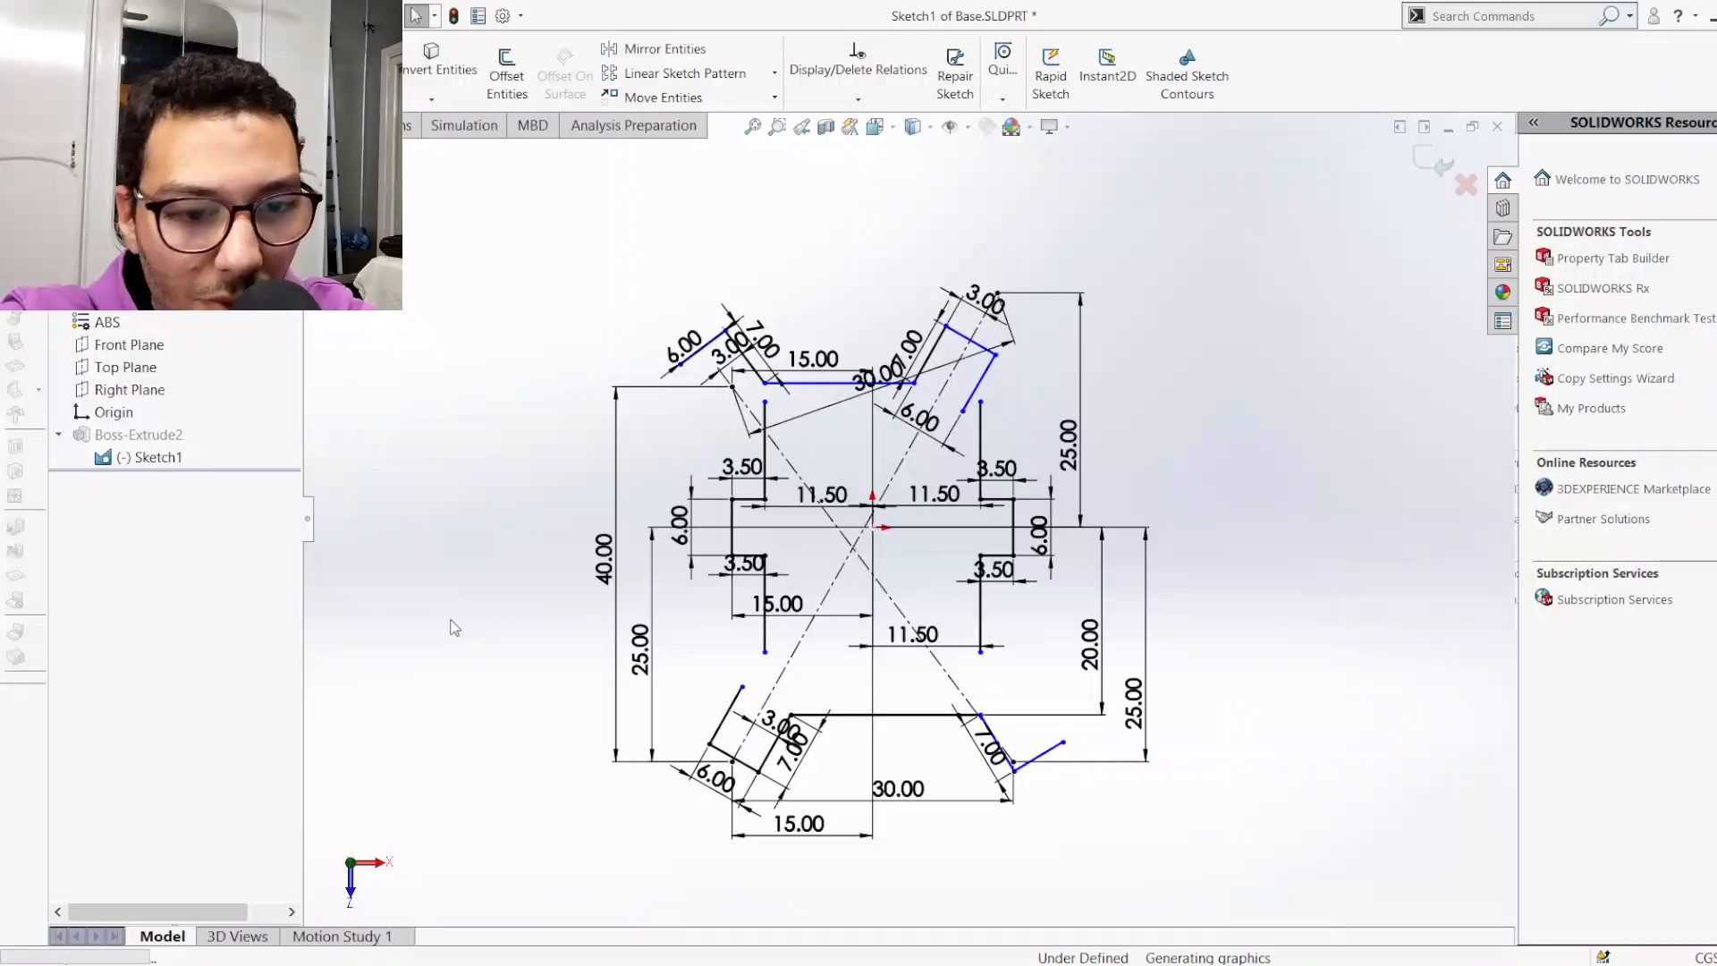
pyautogui.hotkey('ctrl', 'z')
# Delete the 50 cm vertical dimension, and dimension the distance between the plate's top and bottom edges as 40 cm
pyautogui.click(616, 675)
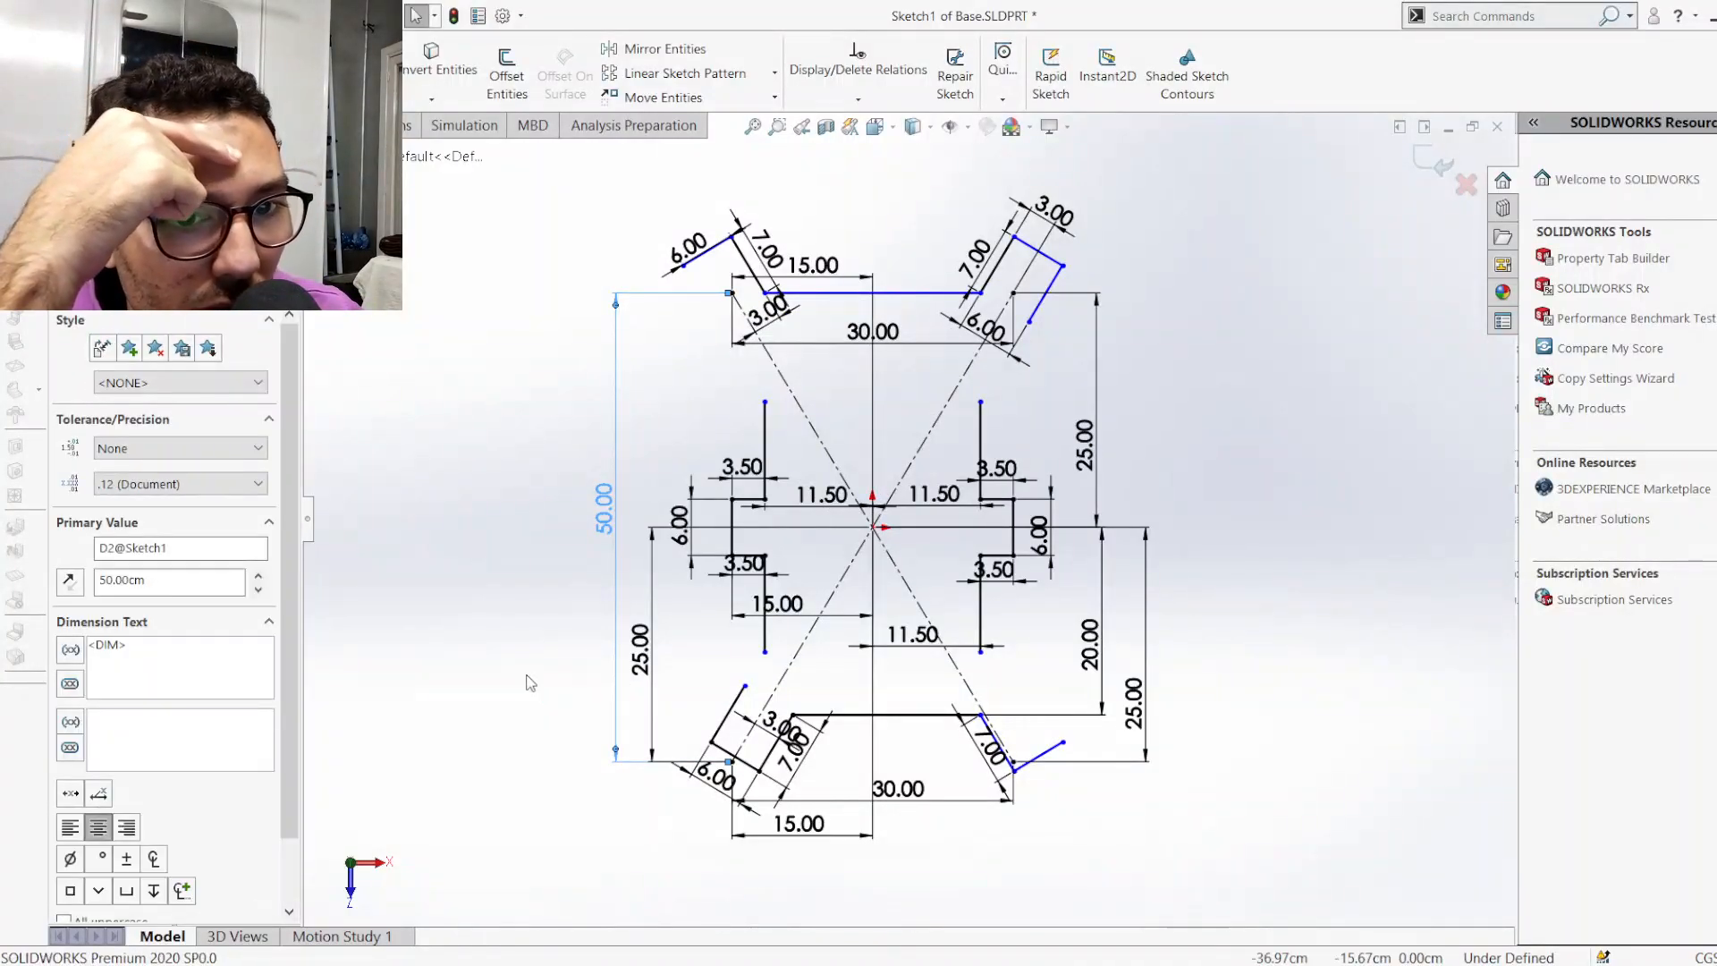
pyautogui.press('Delete')
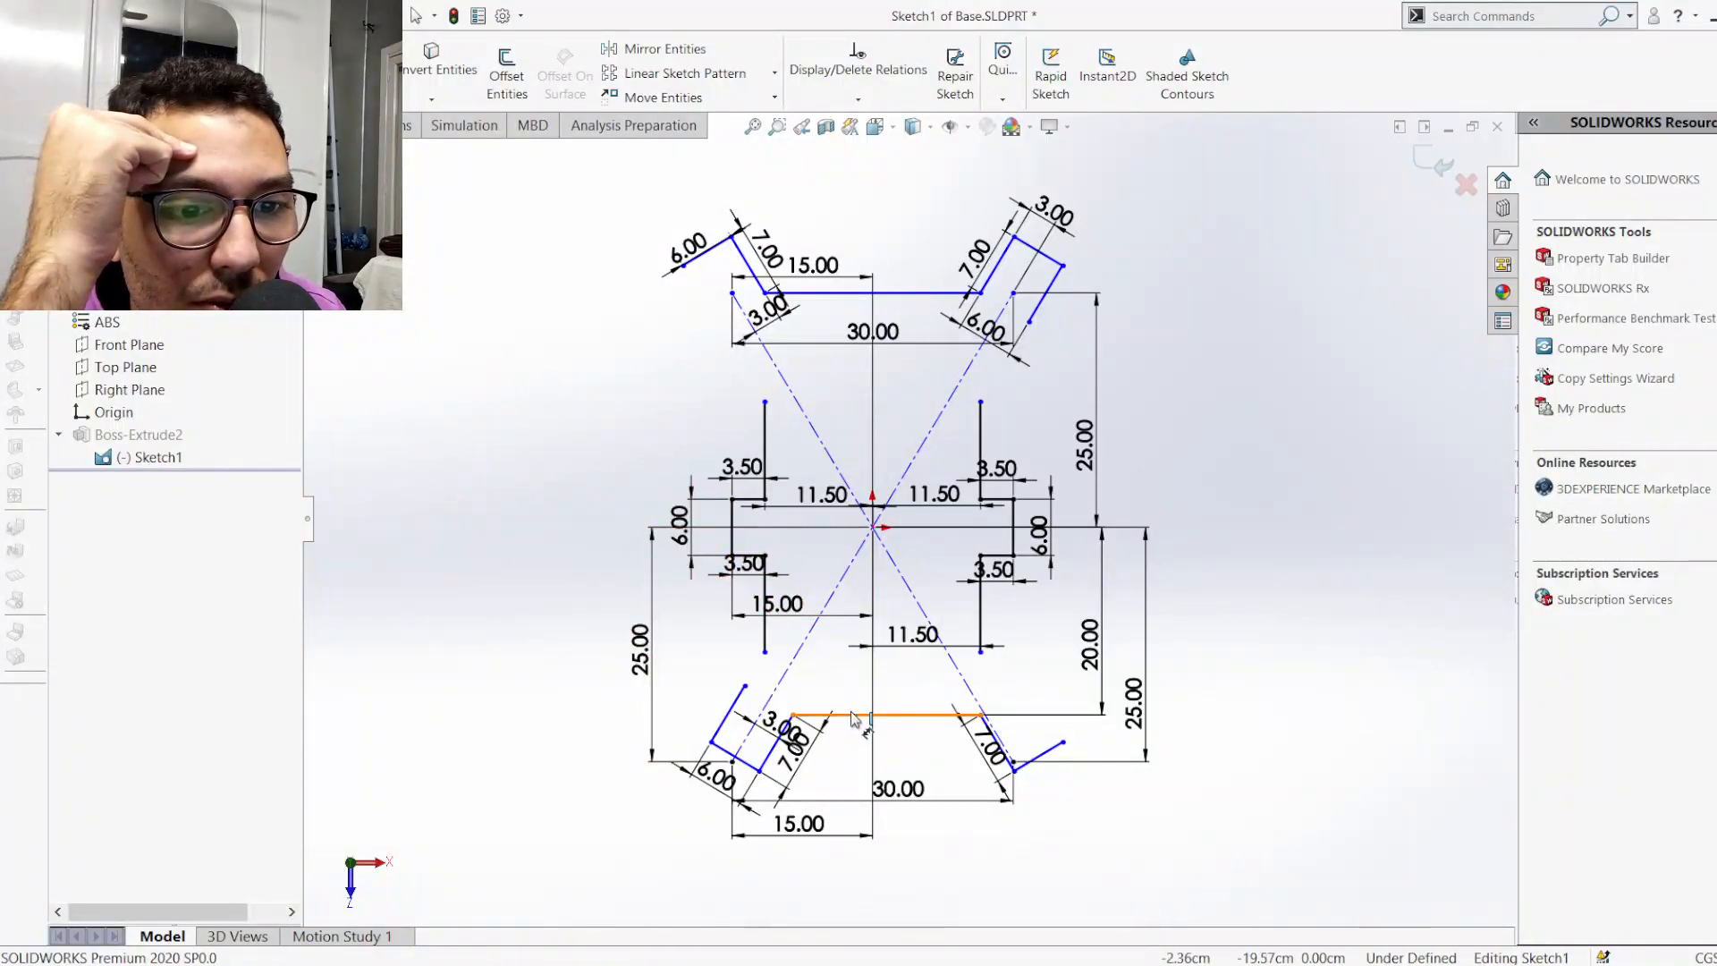
pyautogui.click(832, 293)
pyautogui.click(885, 715)
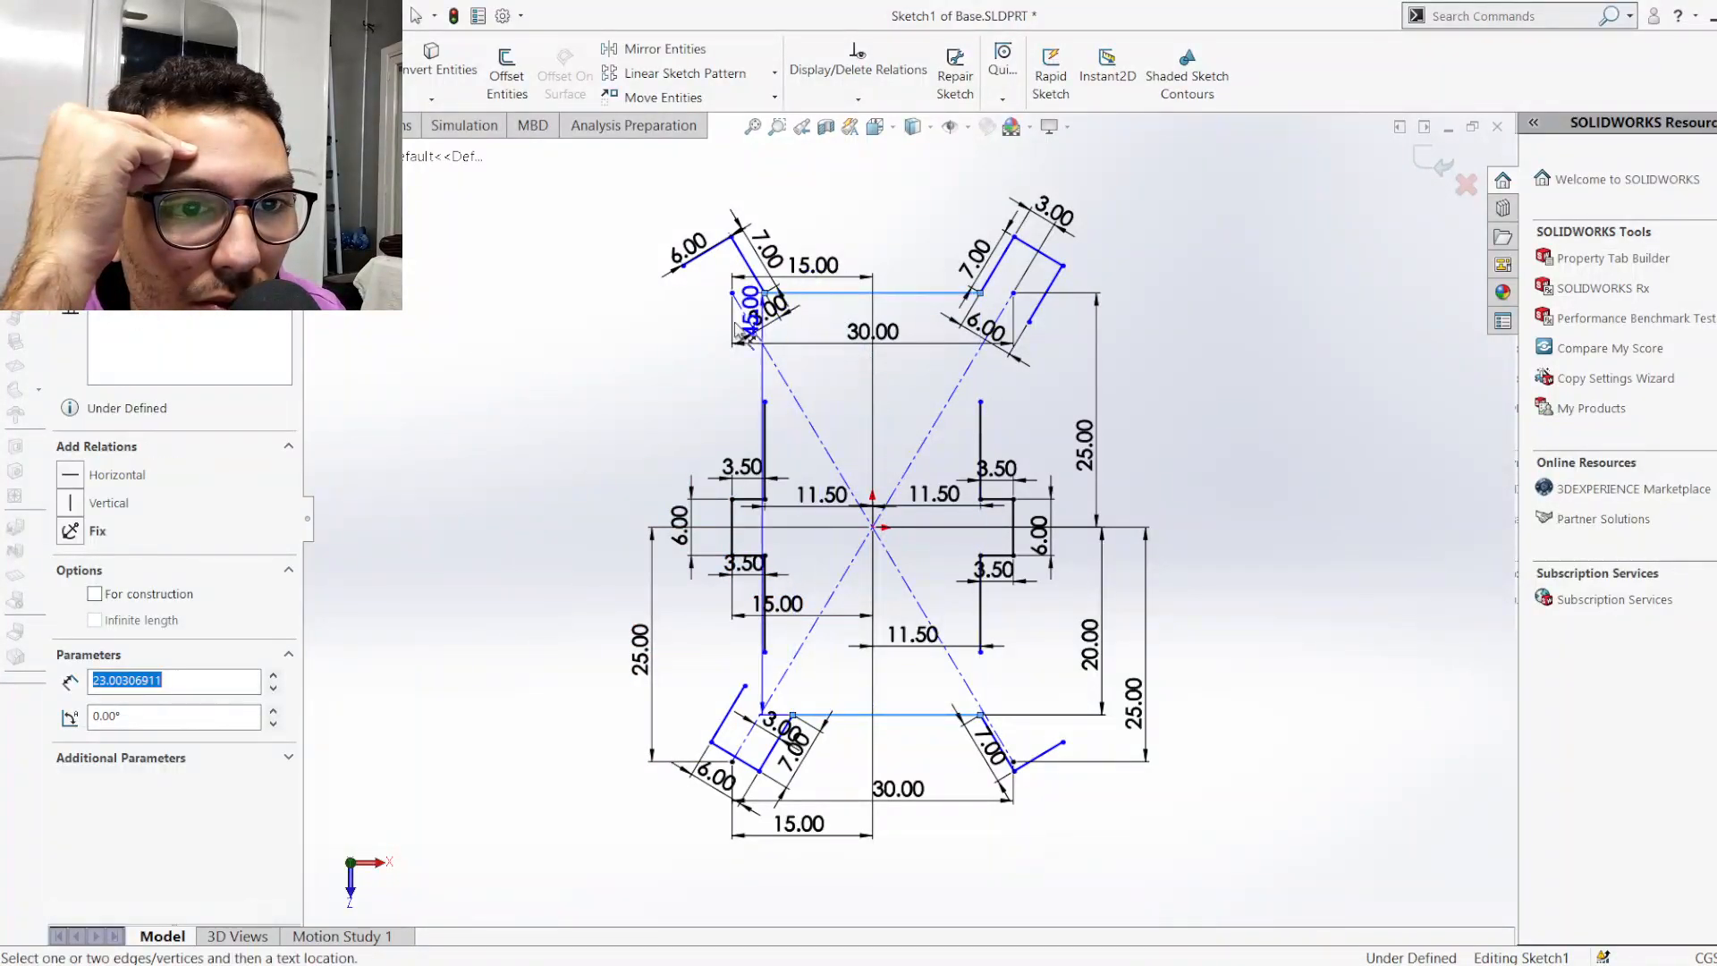
pyautogui.click(581, 508)
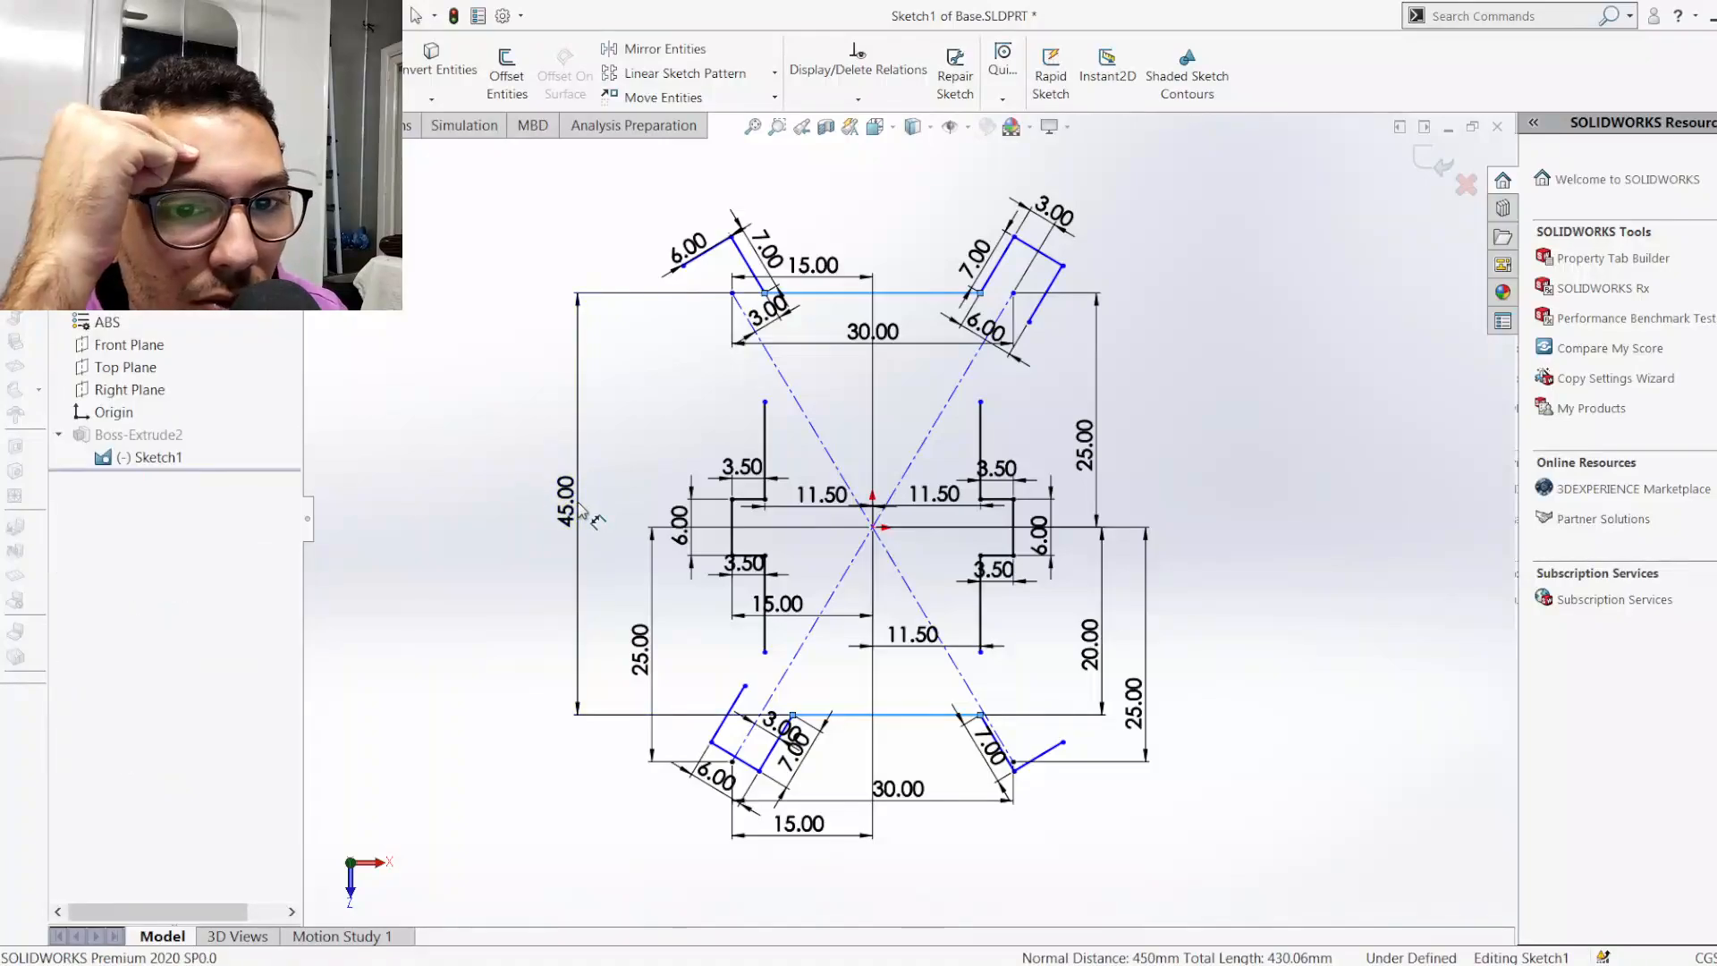
pyautogui.click(579, 505)
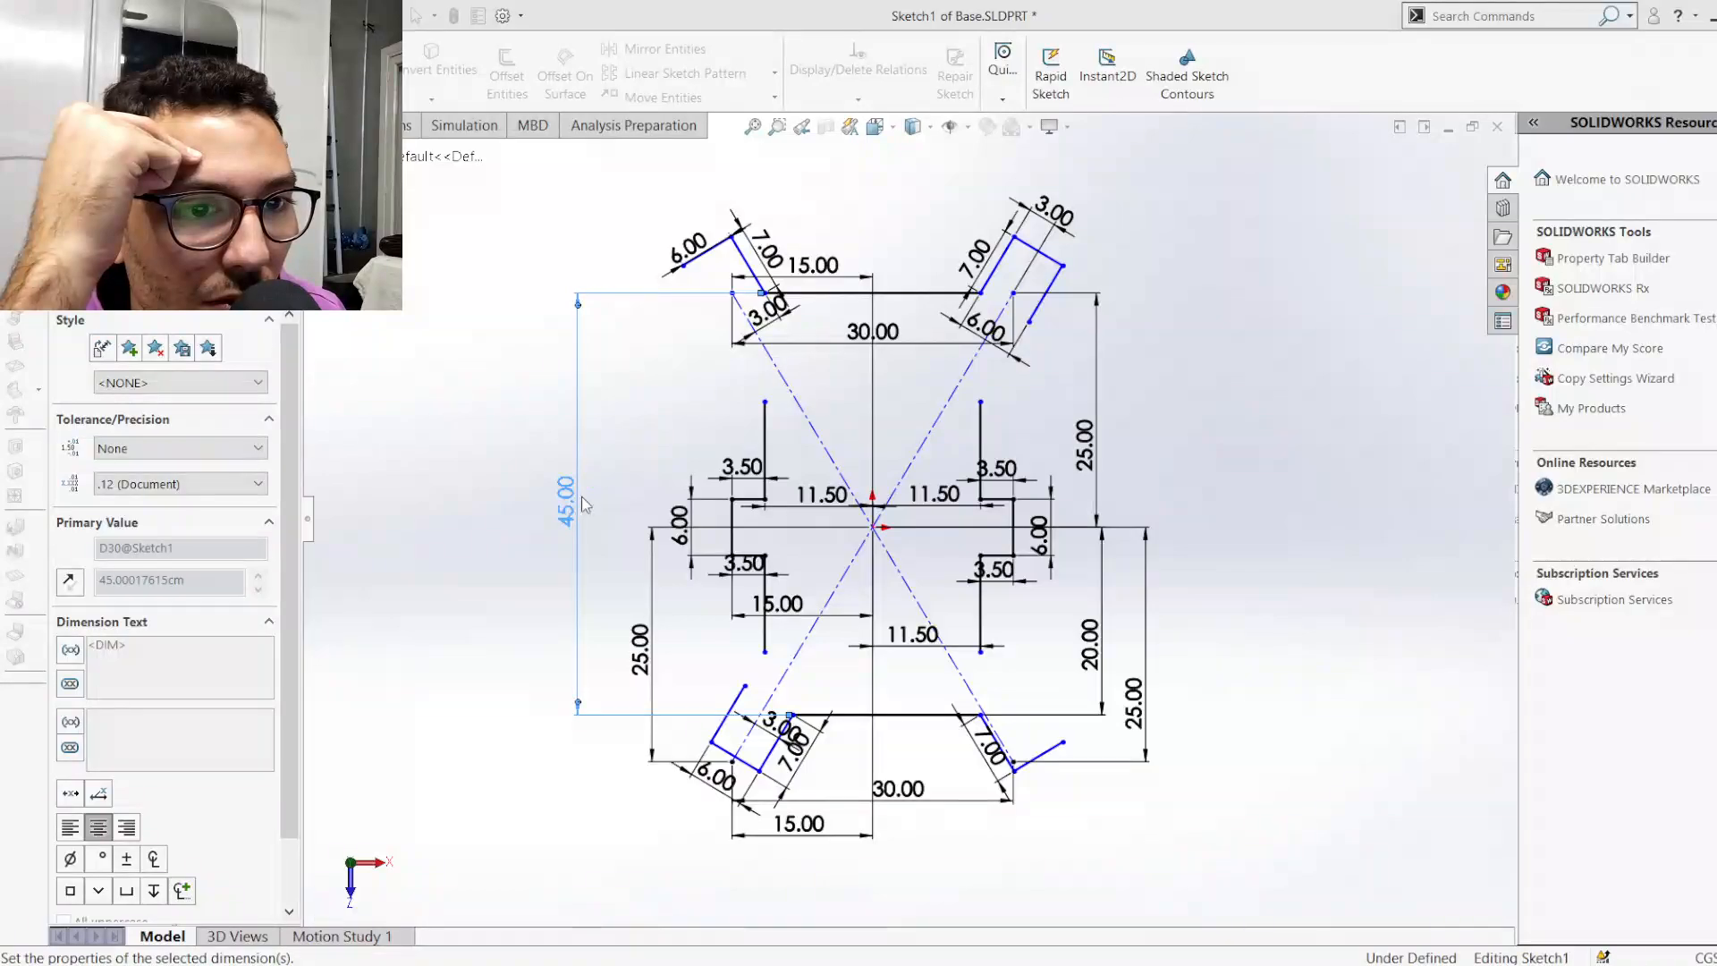
pyautogui.click(1205, 414)
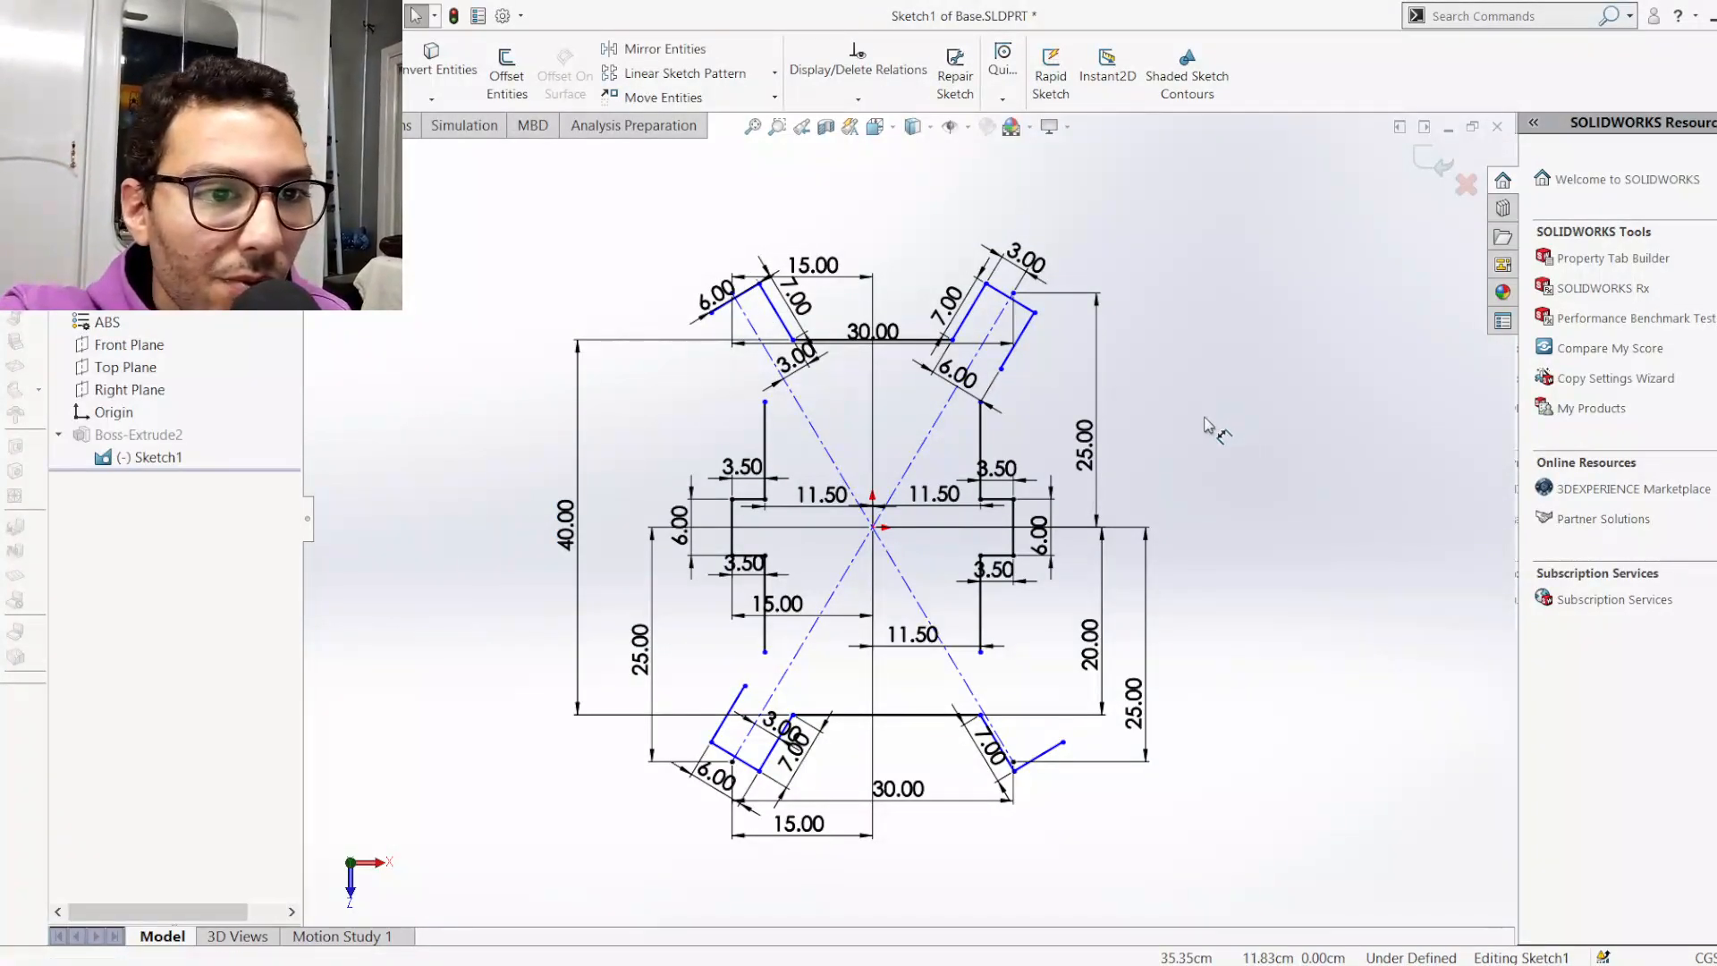
# Dimension the distance from the lower-right tab's inner edge to the diagonal construction line and set it to 3 cm
pyautogui.scroll(-1, 1039, 421)
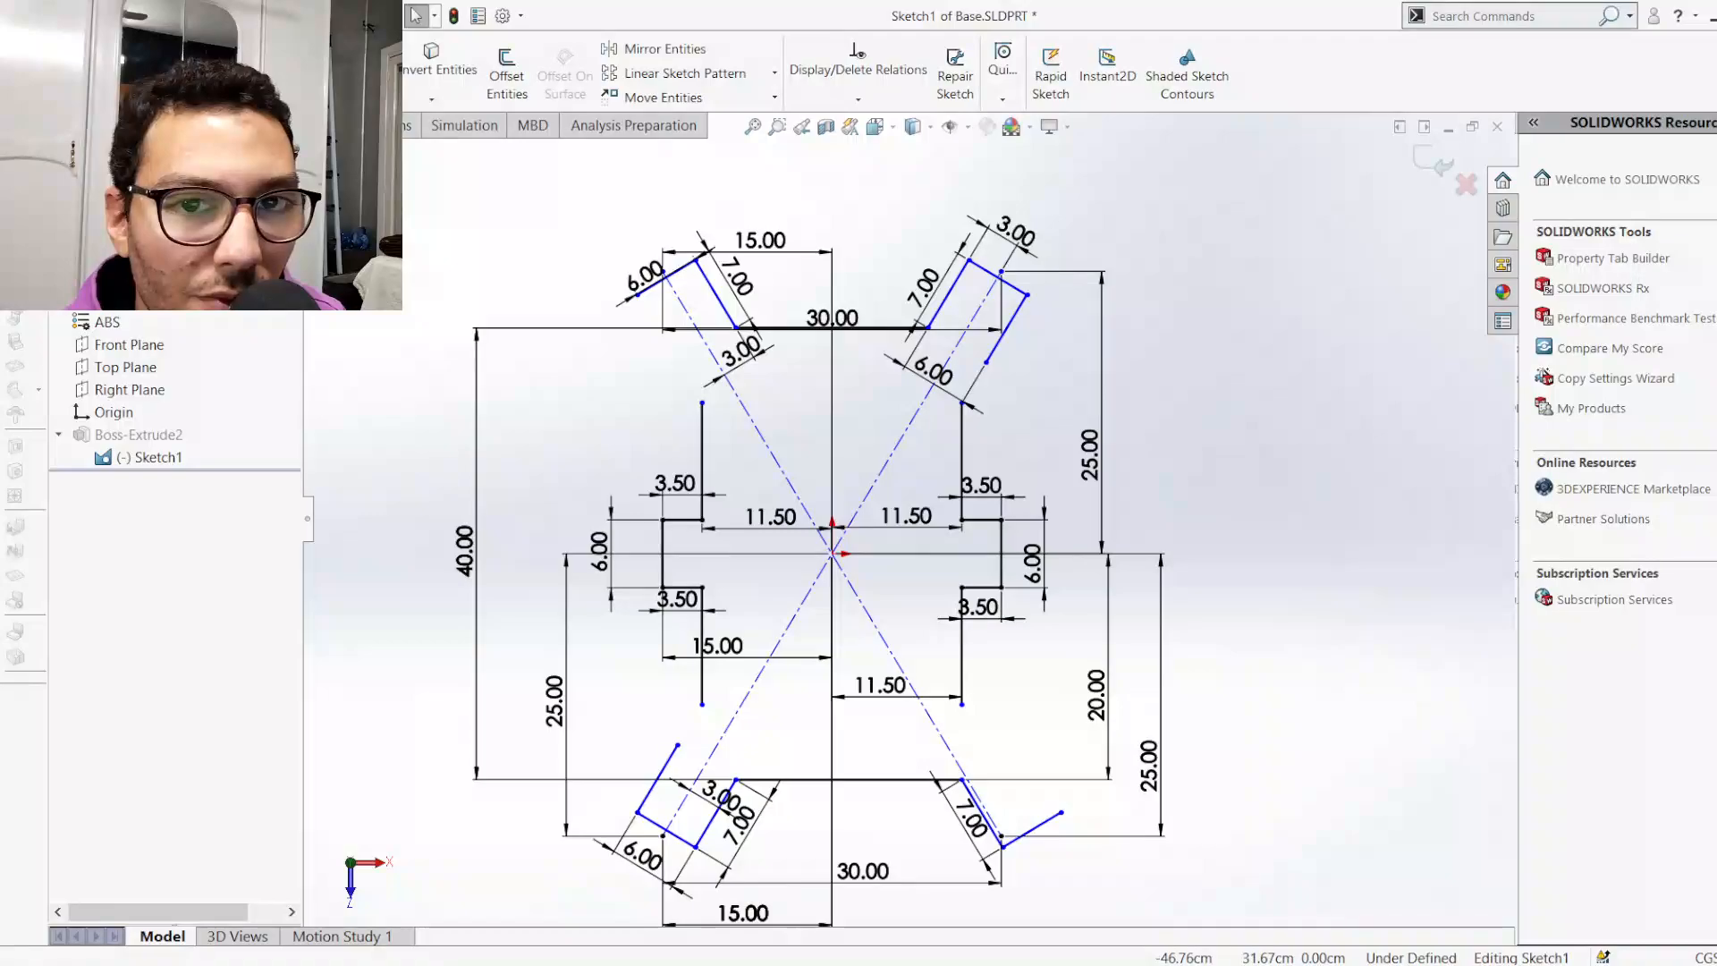
pyautogui.click(999, 825)
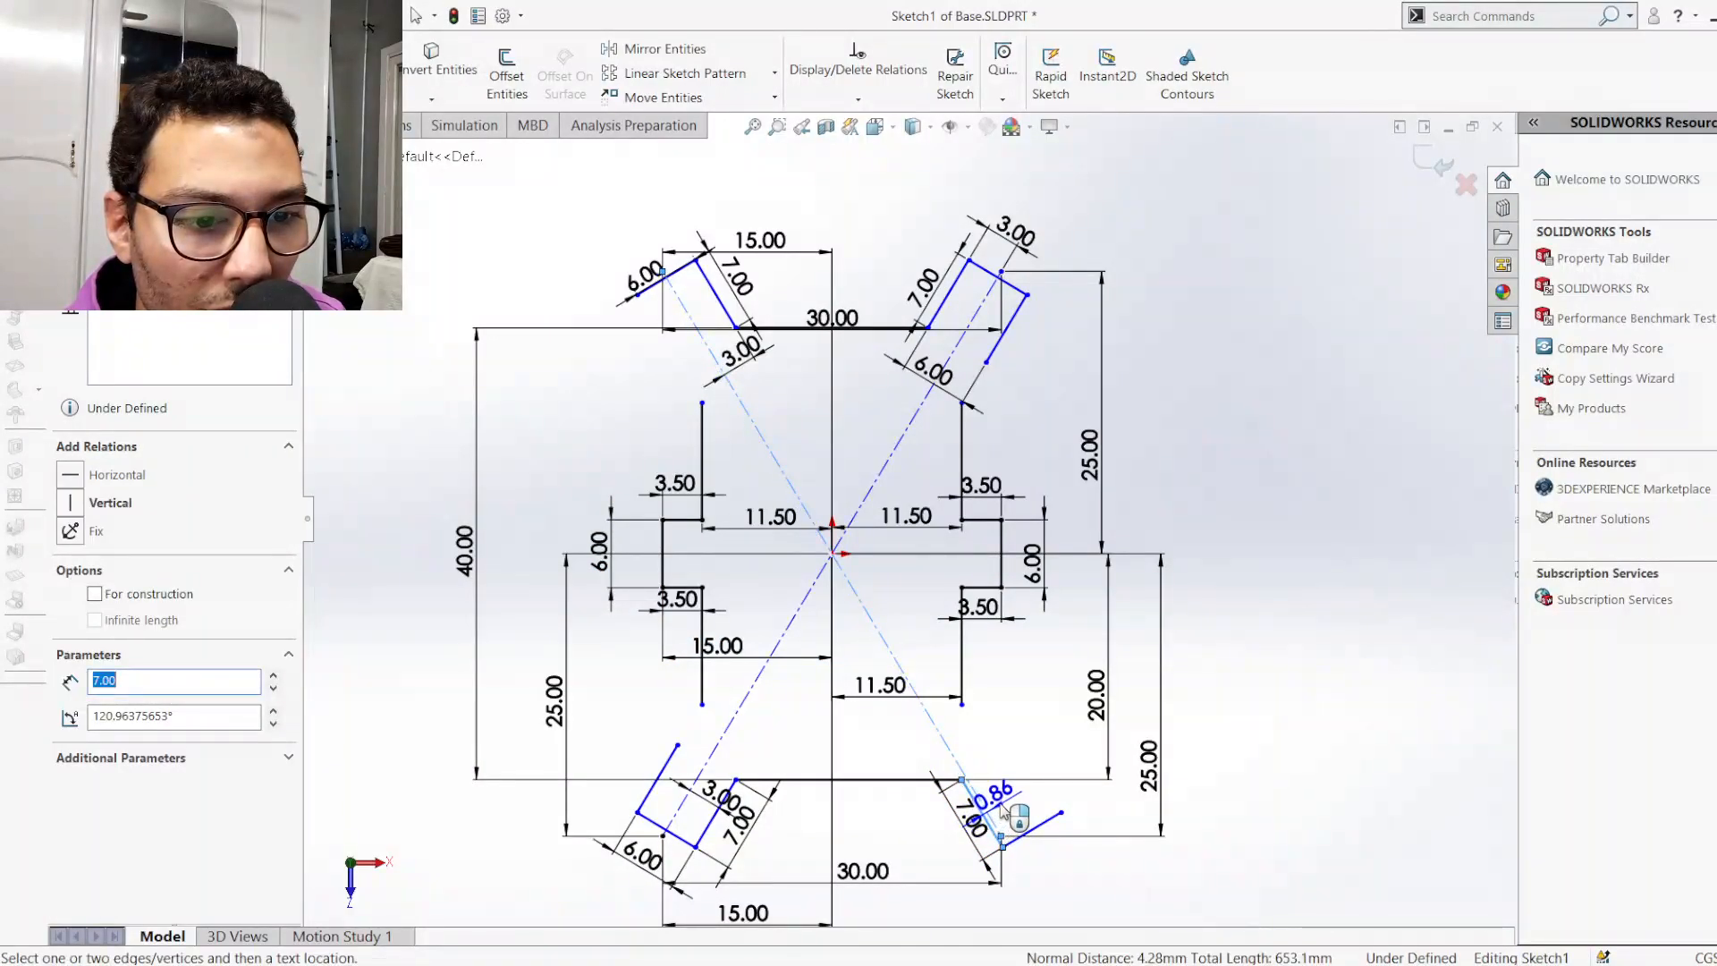
pyautogui.click(1004, 810)
pyautogui.click(1001, 803)
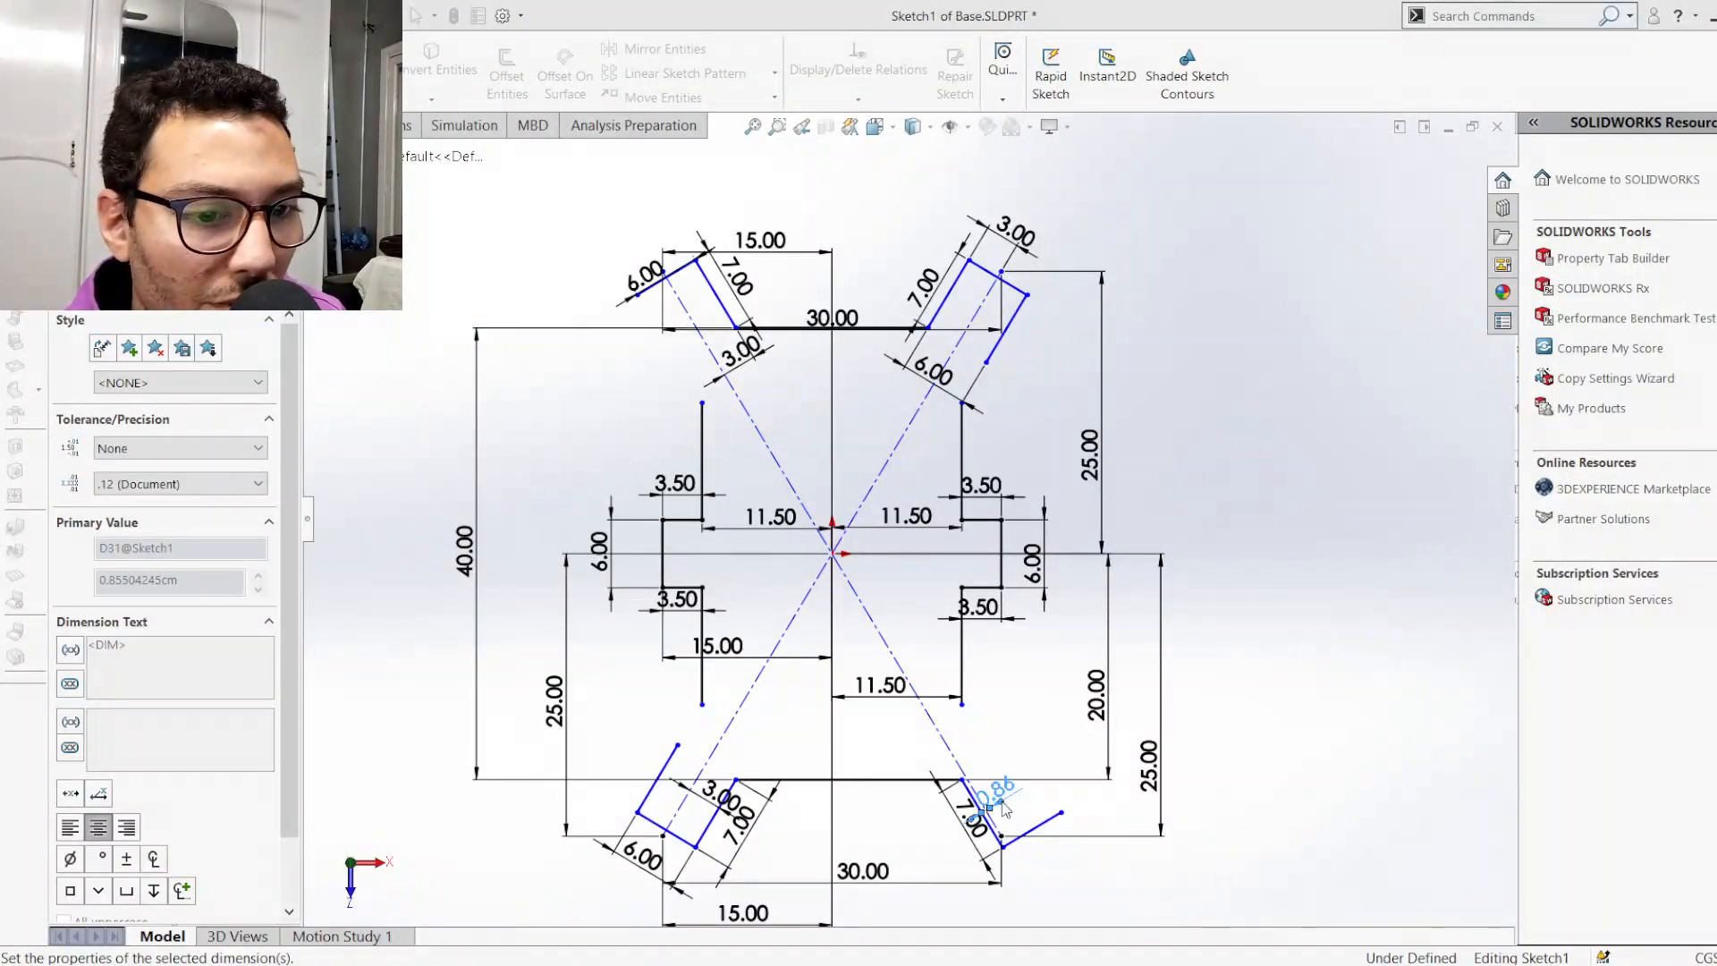
pyautogui.write('3')
pyautogui.press('Return')
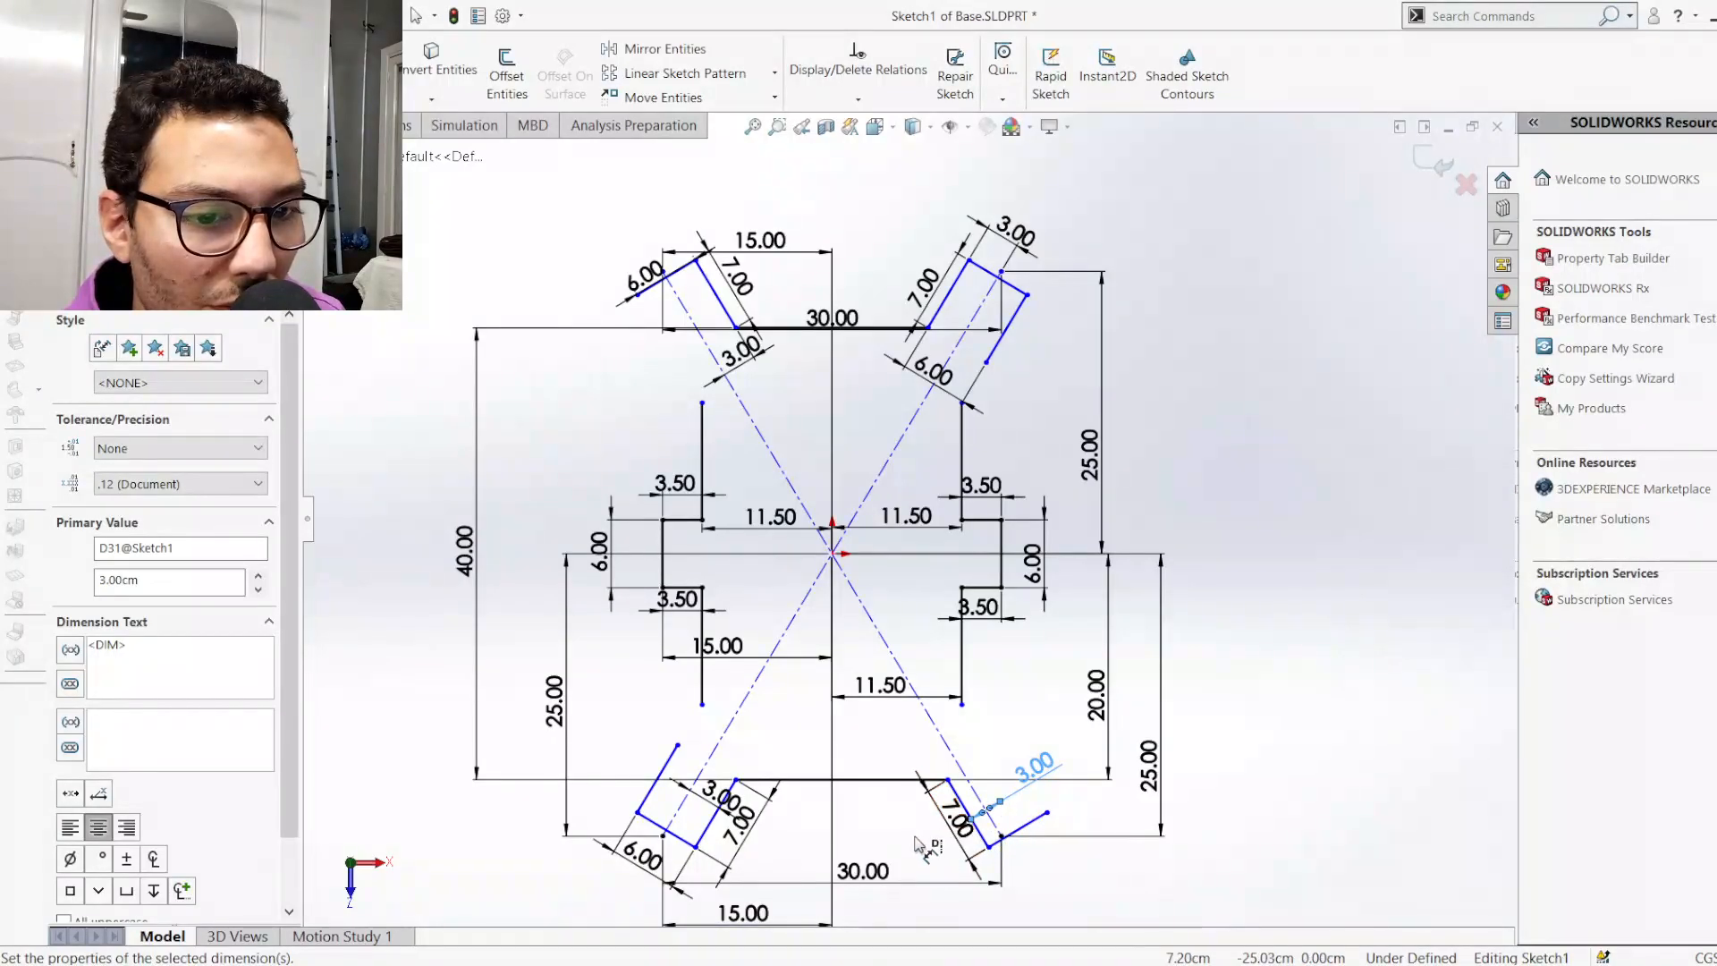
# Reposition the lower-right tab's 3 cm offset dimension and delete it
pyautogui.scroll(-3, 921, 845)
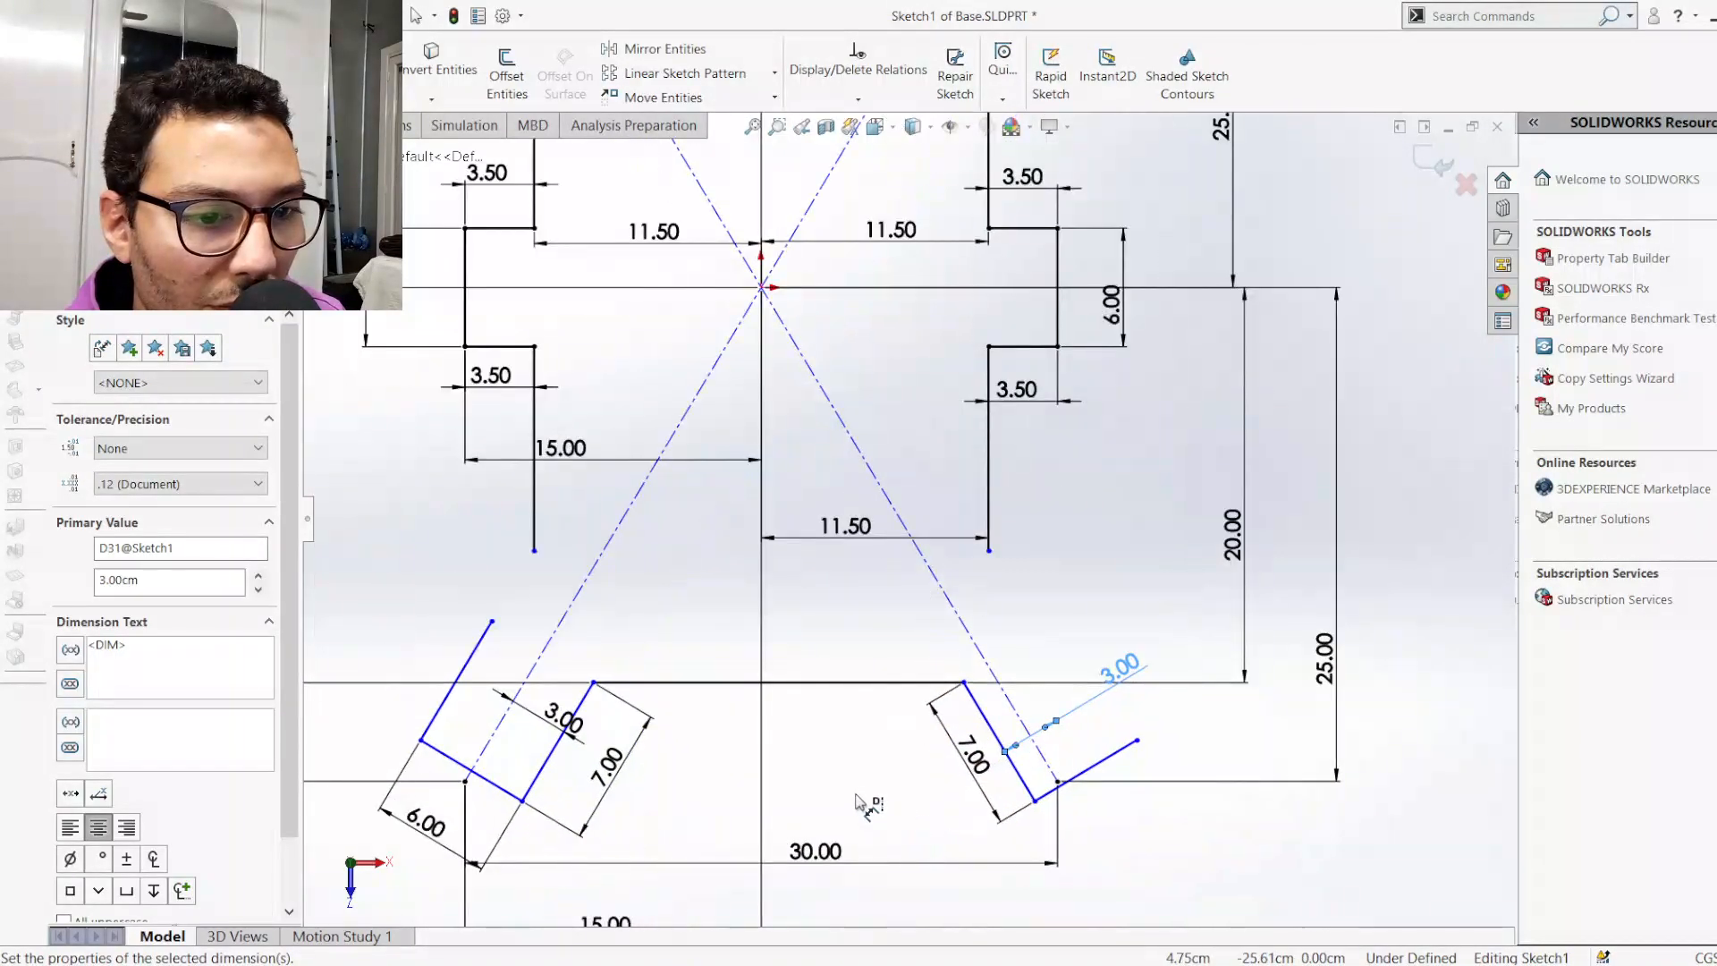
pyautogui.moveTo(1083, 708); pyautogui.dragTo(1042, 726)
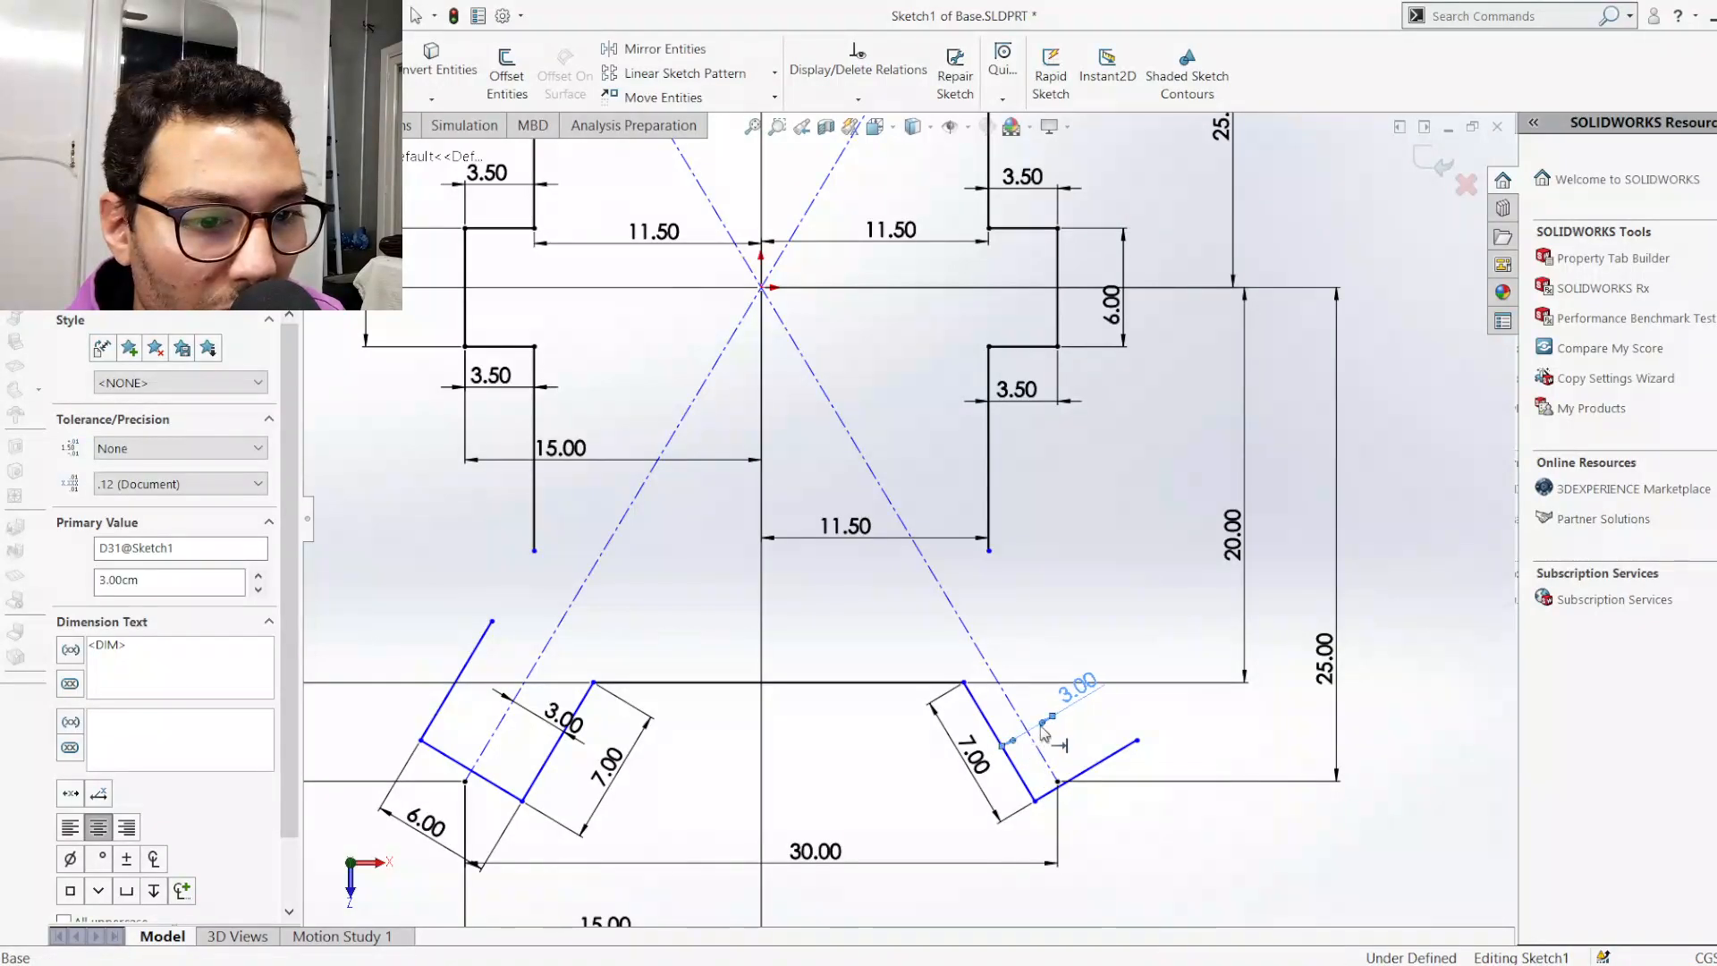
pyautogui.click(1024, 763)
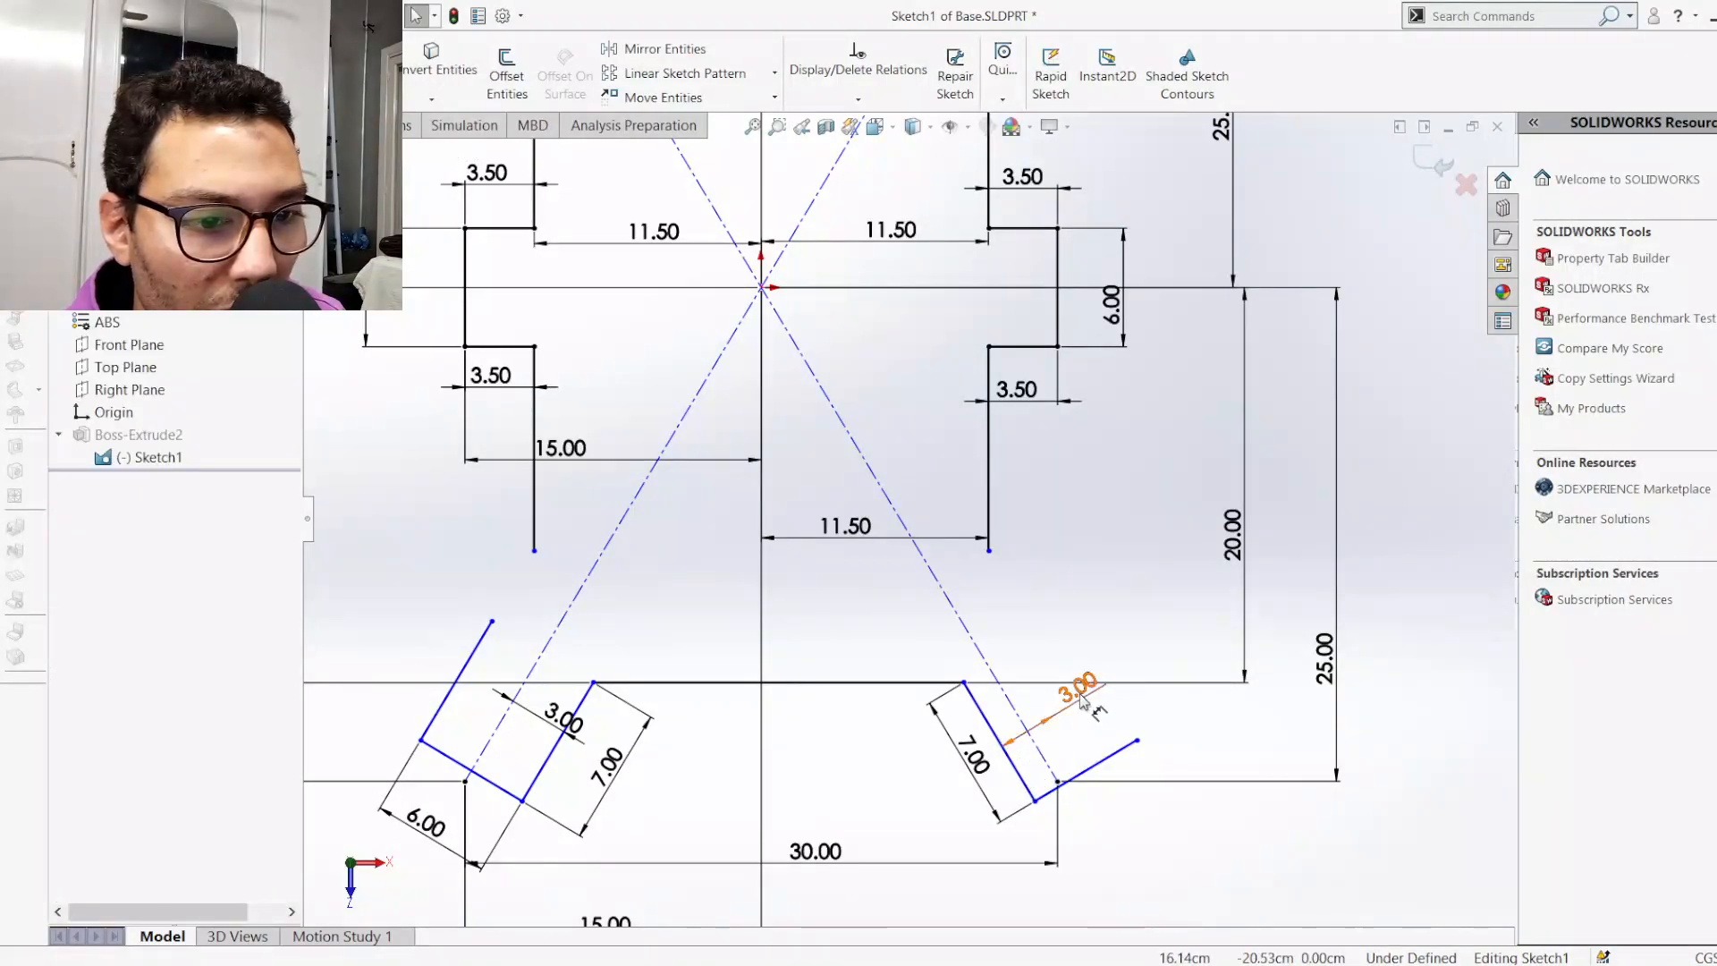
pyautogui.click(1064, 724)
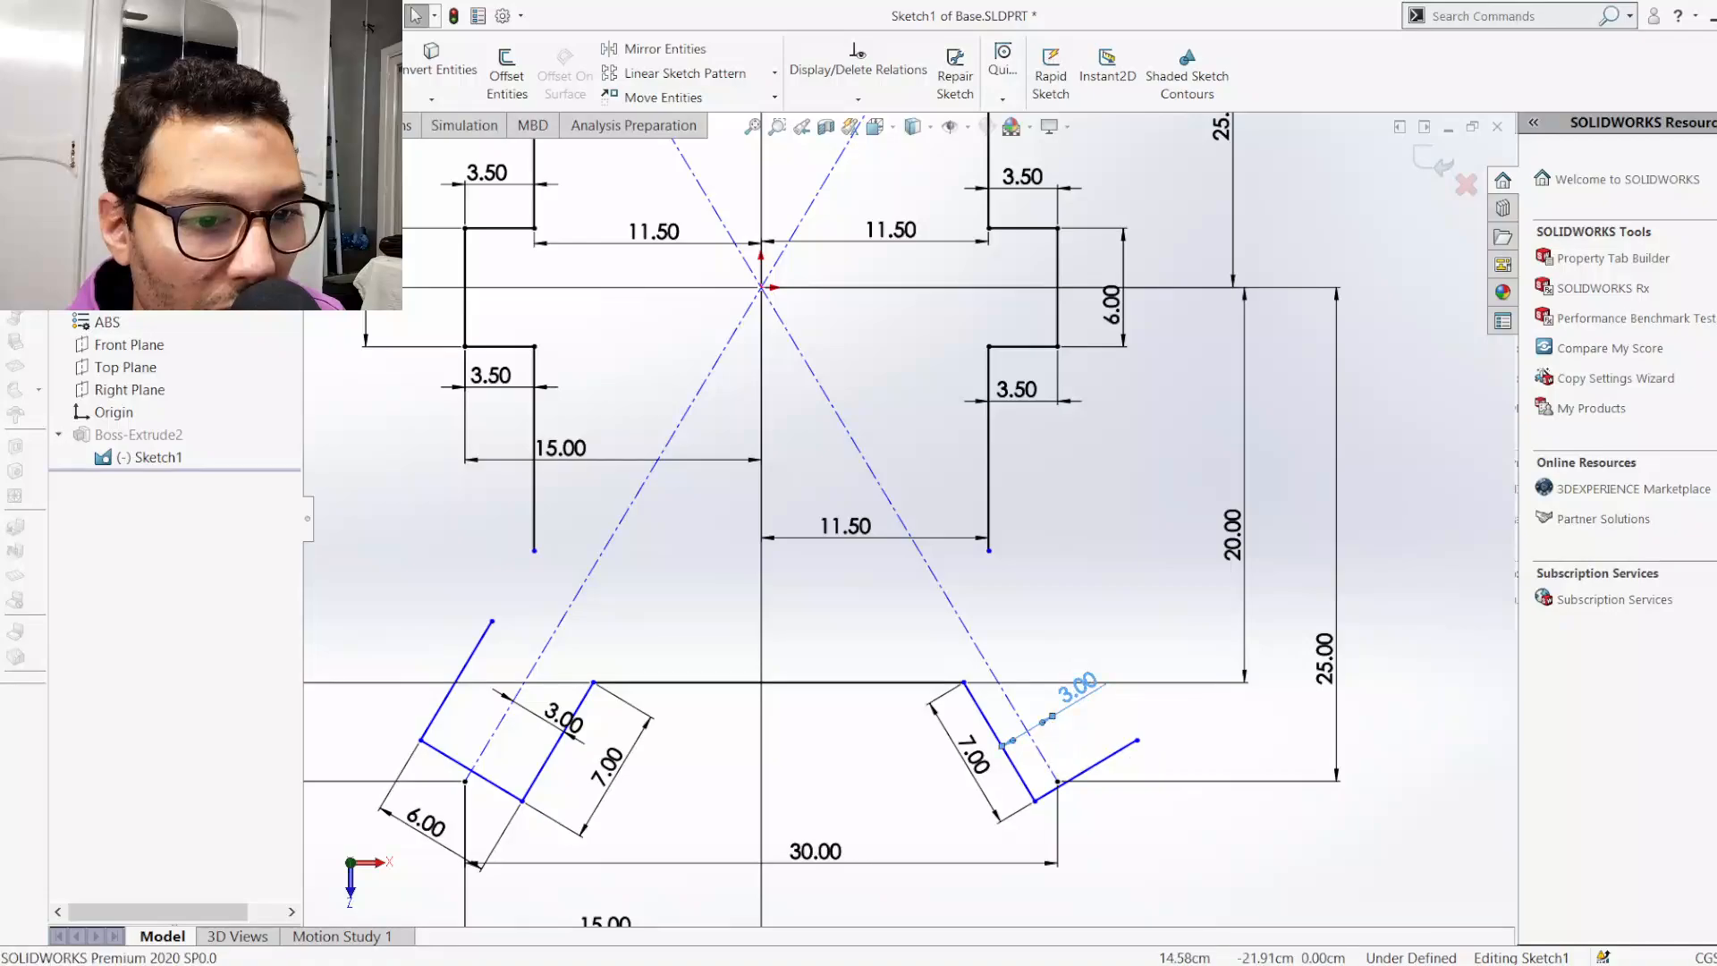
pyautogui.press('Delete')
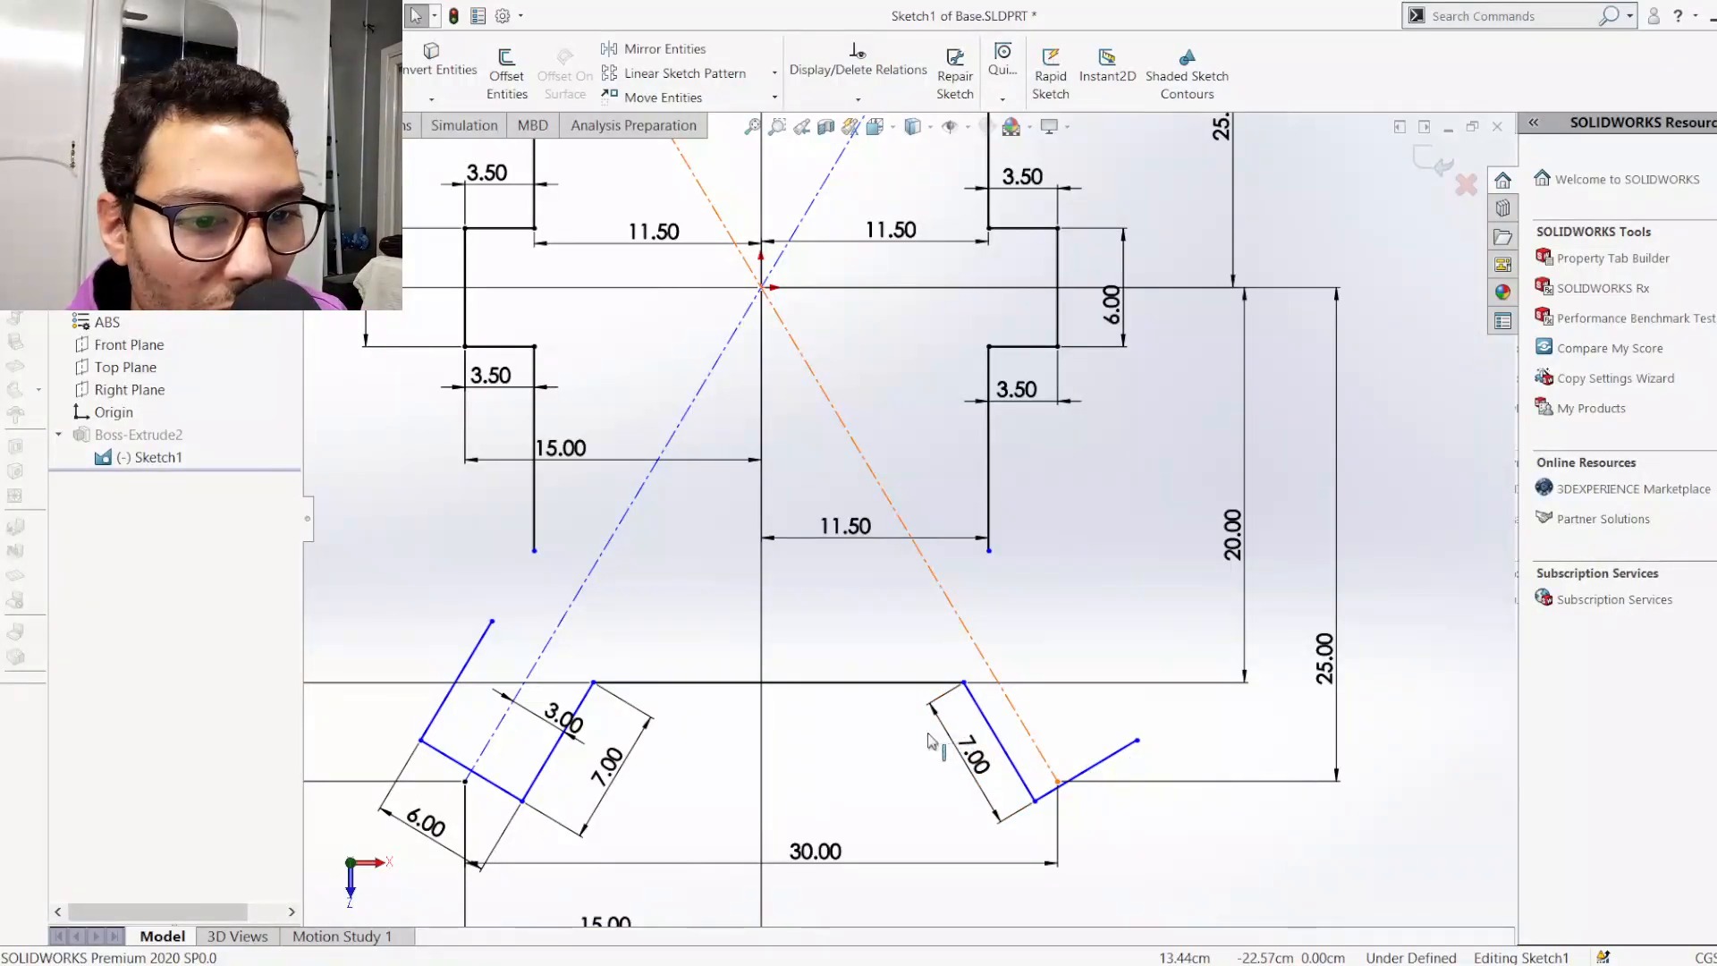
# Dimension the lower-right tab's inner edge against the diagonal construction line again, with a distance of 3 cm
pyautogui.click(871, 742)
pyautogui.click(82, 72)
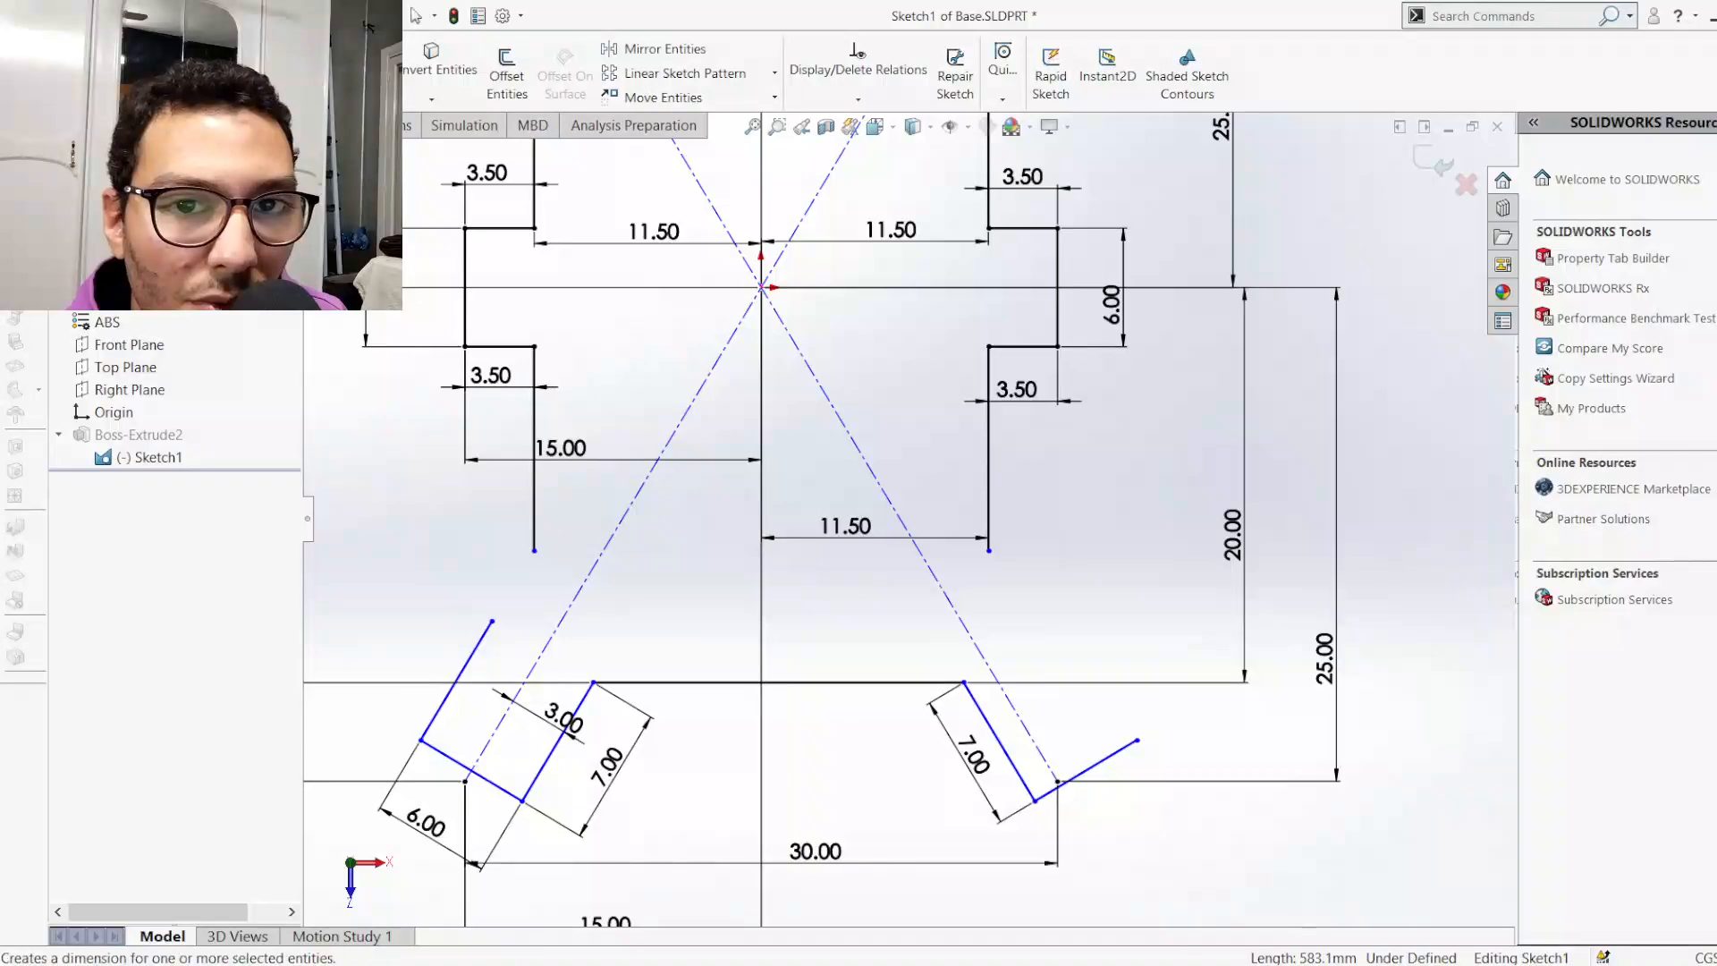
pyautogui.click(1020, 739)
pyautogui.click(1002, 742)
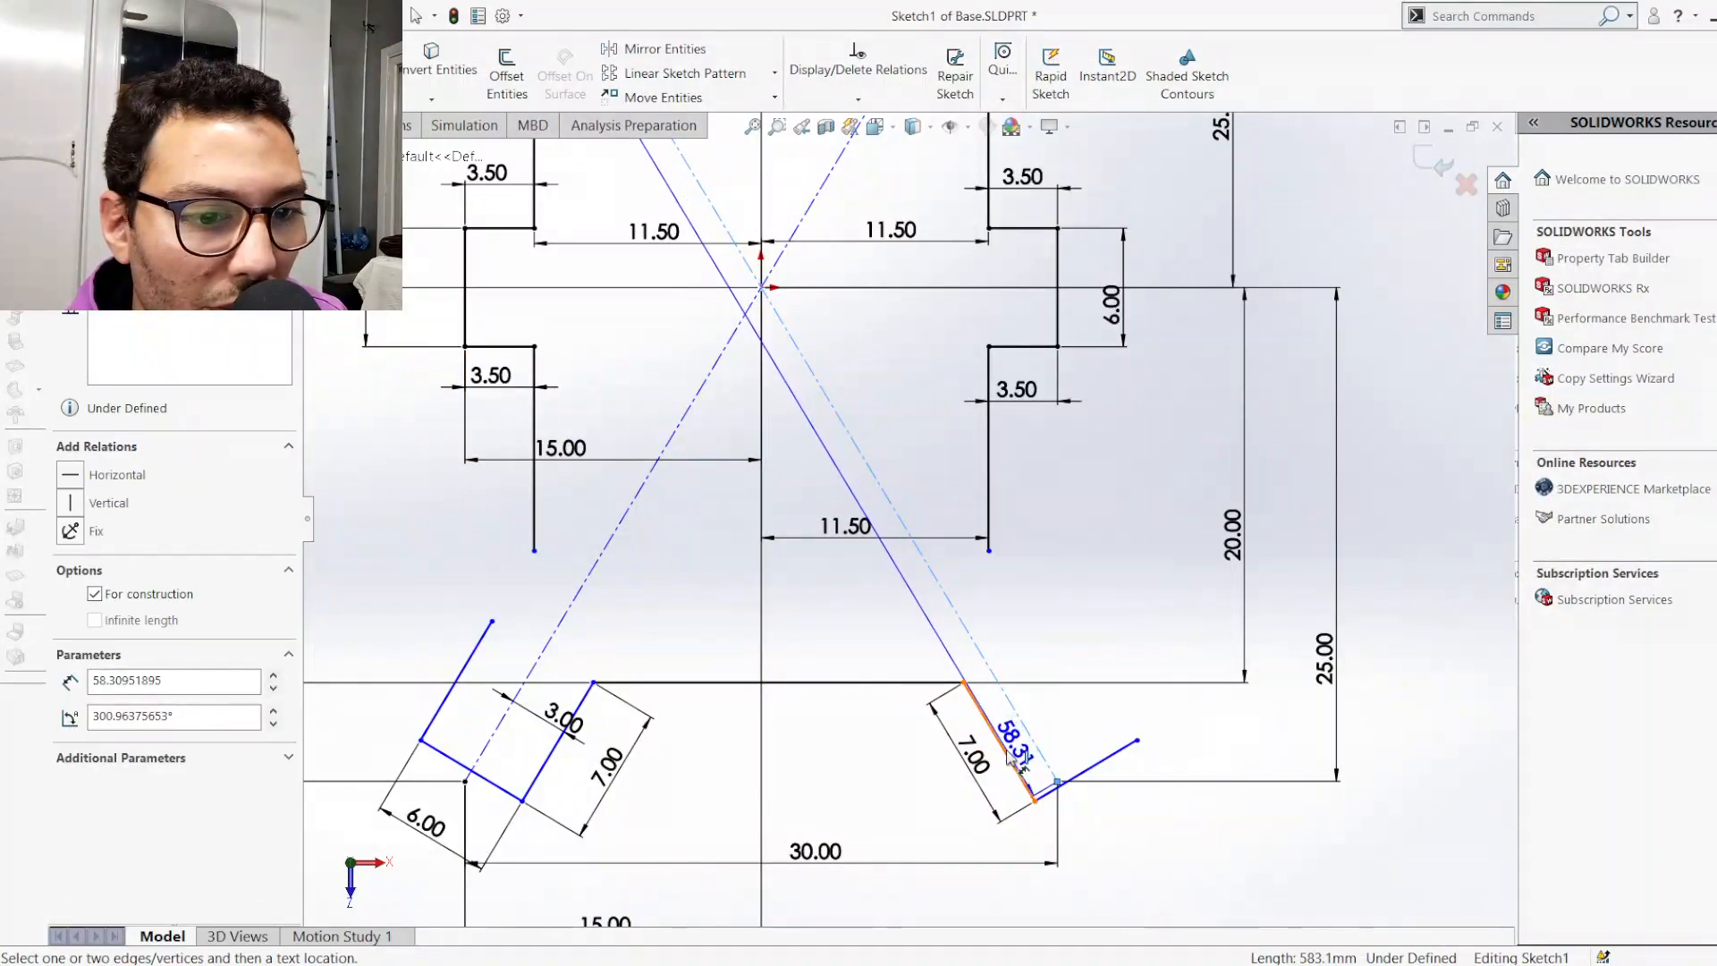
pyautogui.click(1009, 743)
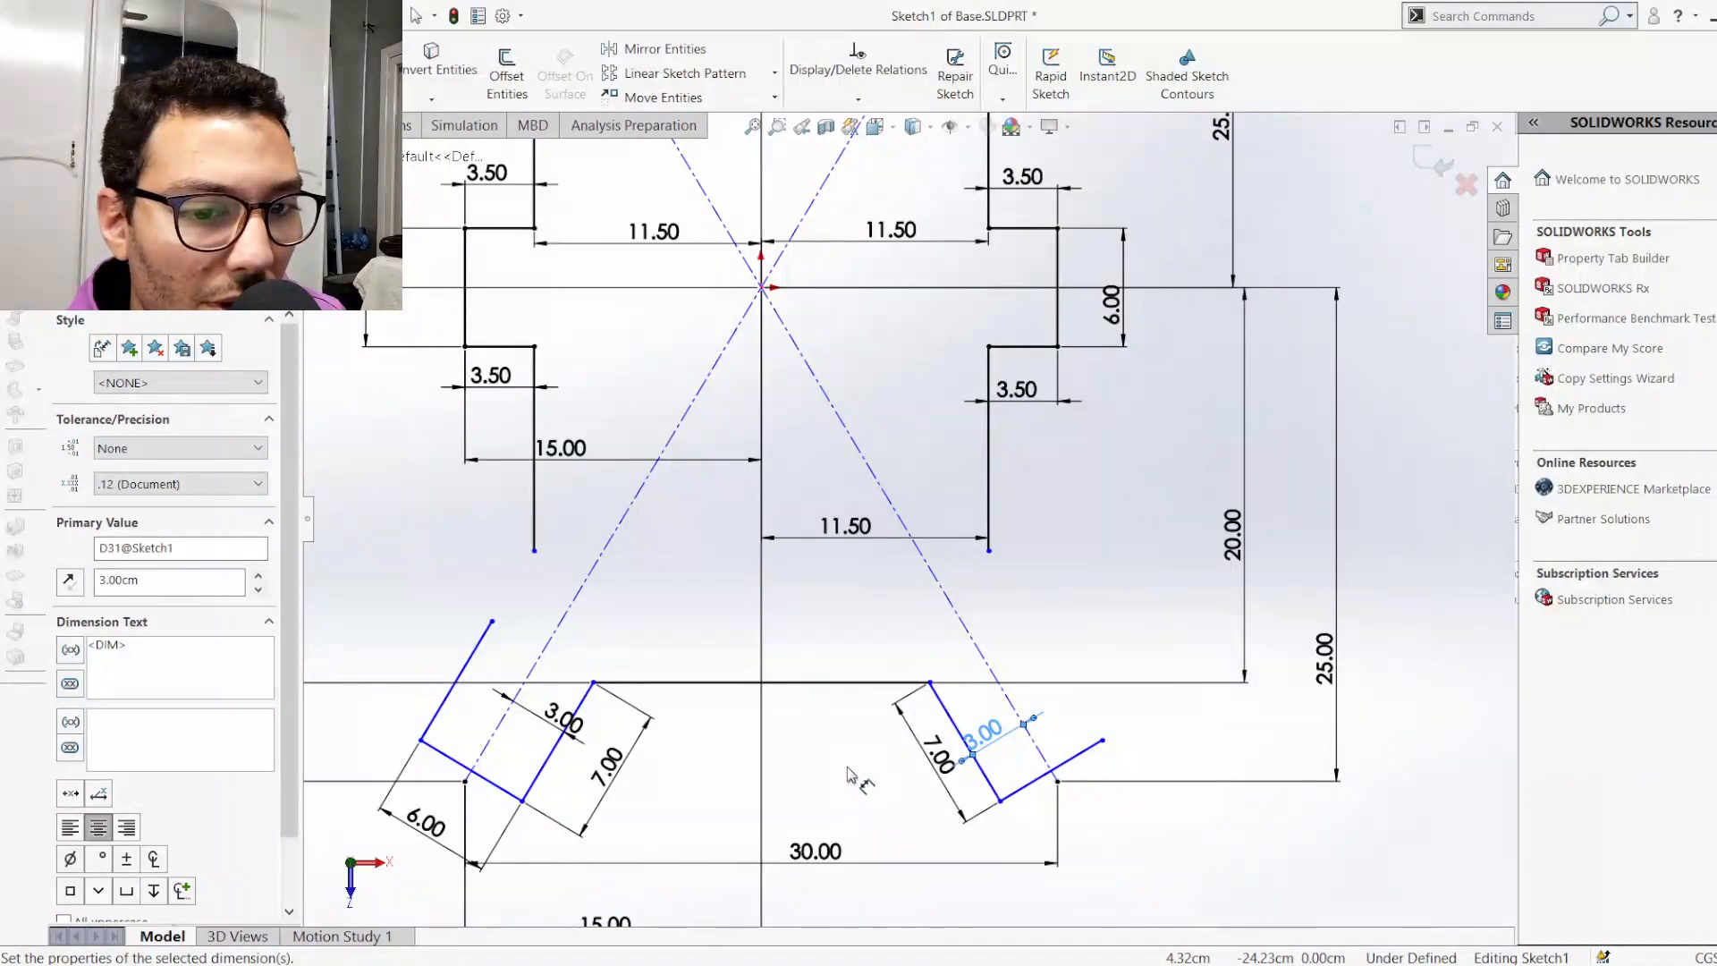
# Dimension the length of the lower-right corner tab's outer end edge
pyautogui.click(1064, 828)
pyautogui.click(1052, 804)
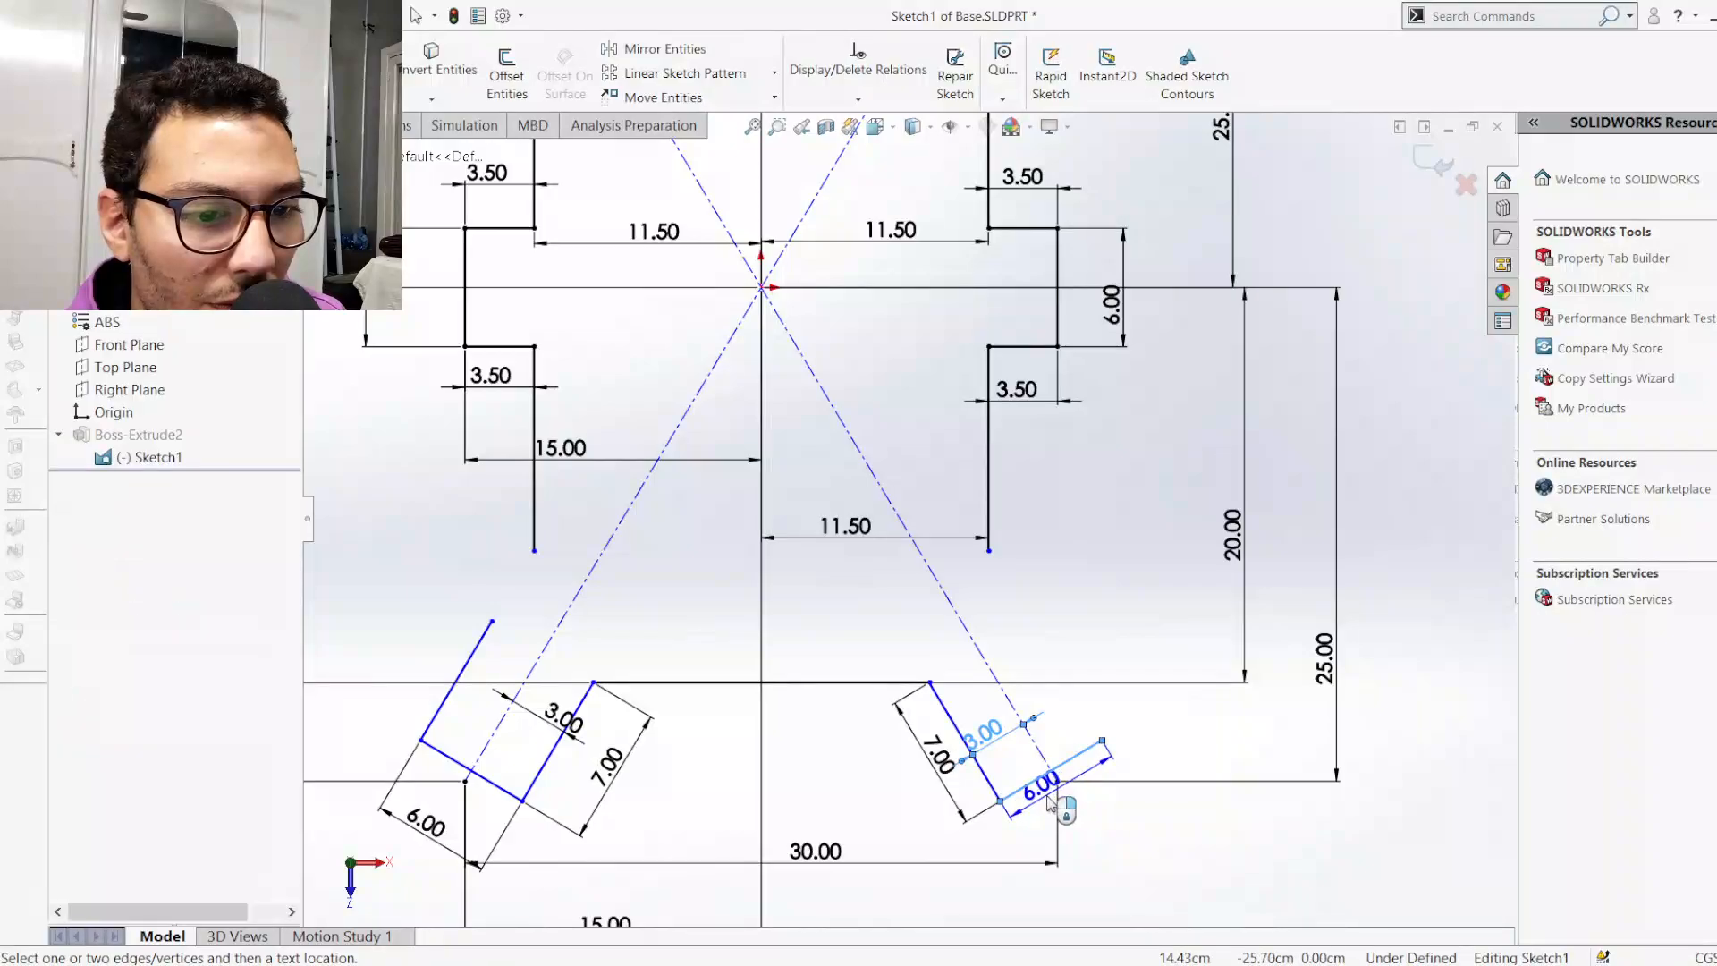
pyautogui.click(1048, 801)
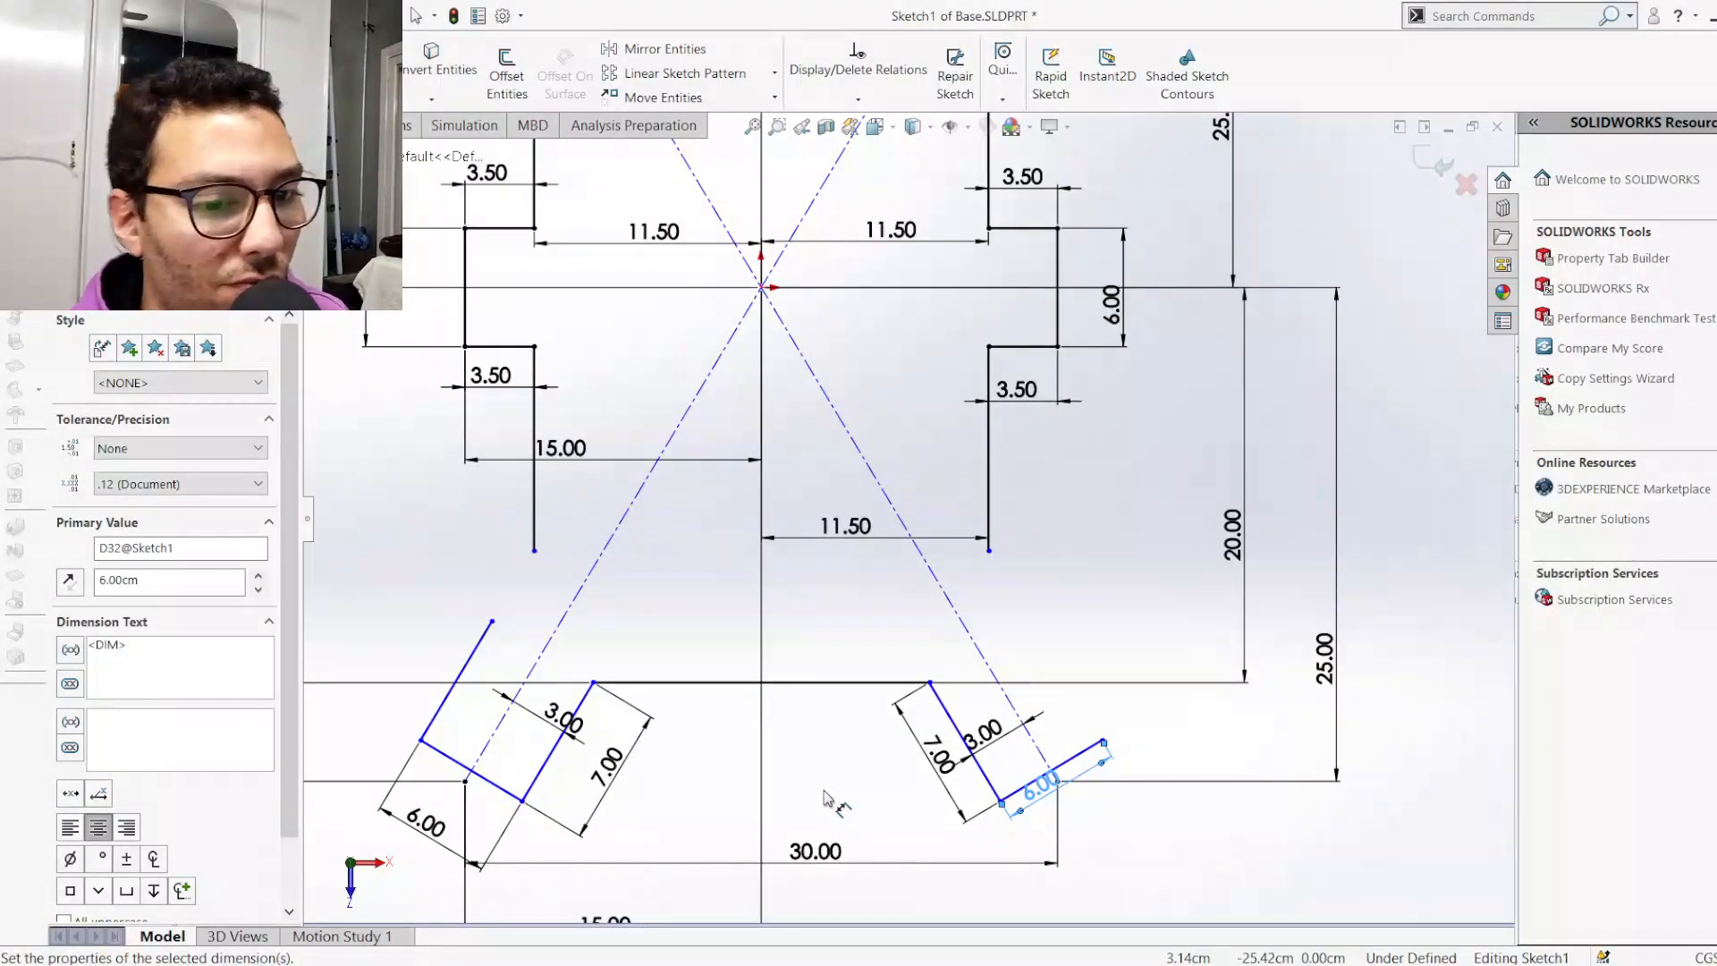
pyautogui.click(823, 798)
# Dimension the upper-right corner tab's outer end edge, and move the tab's existing 6 cm width dimension closer to the tab
pyautogui.scroll(3, 689, 590)
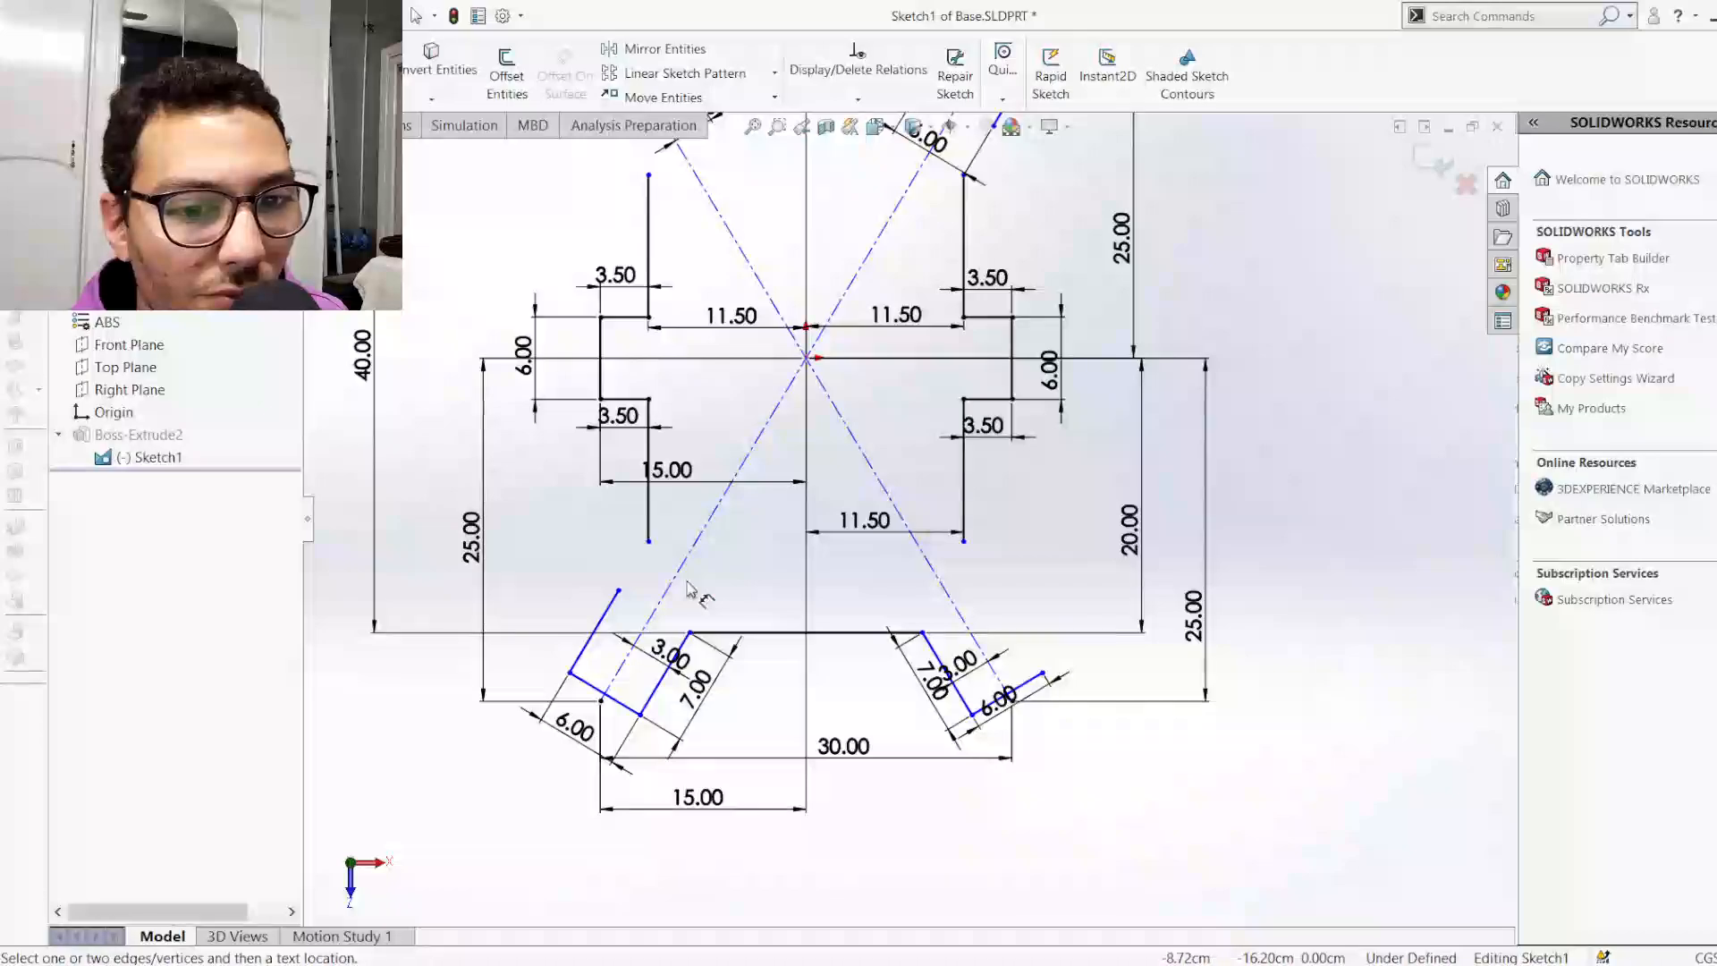
pyautogui.scroll(2, 907, 519)
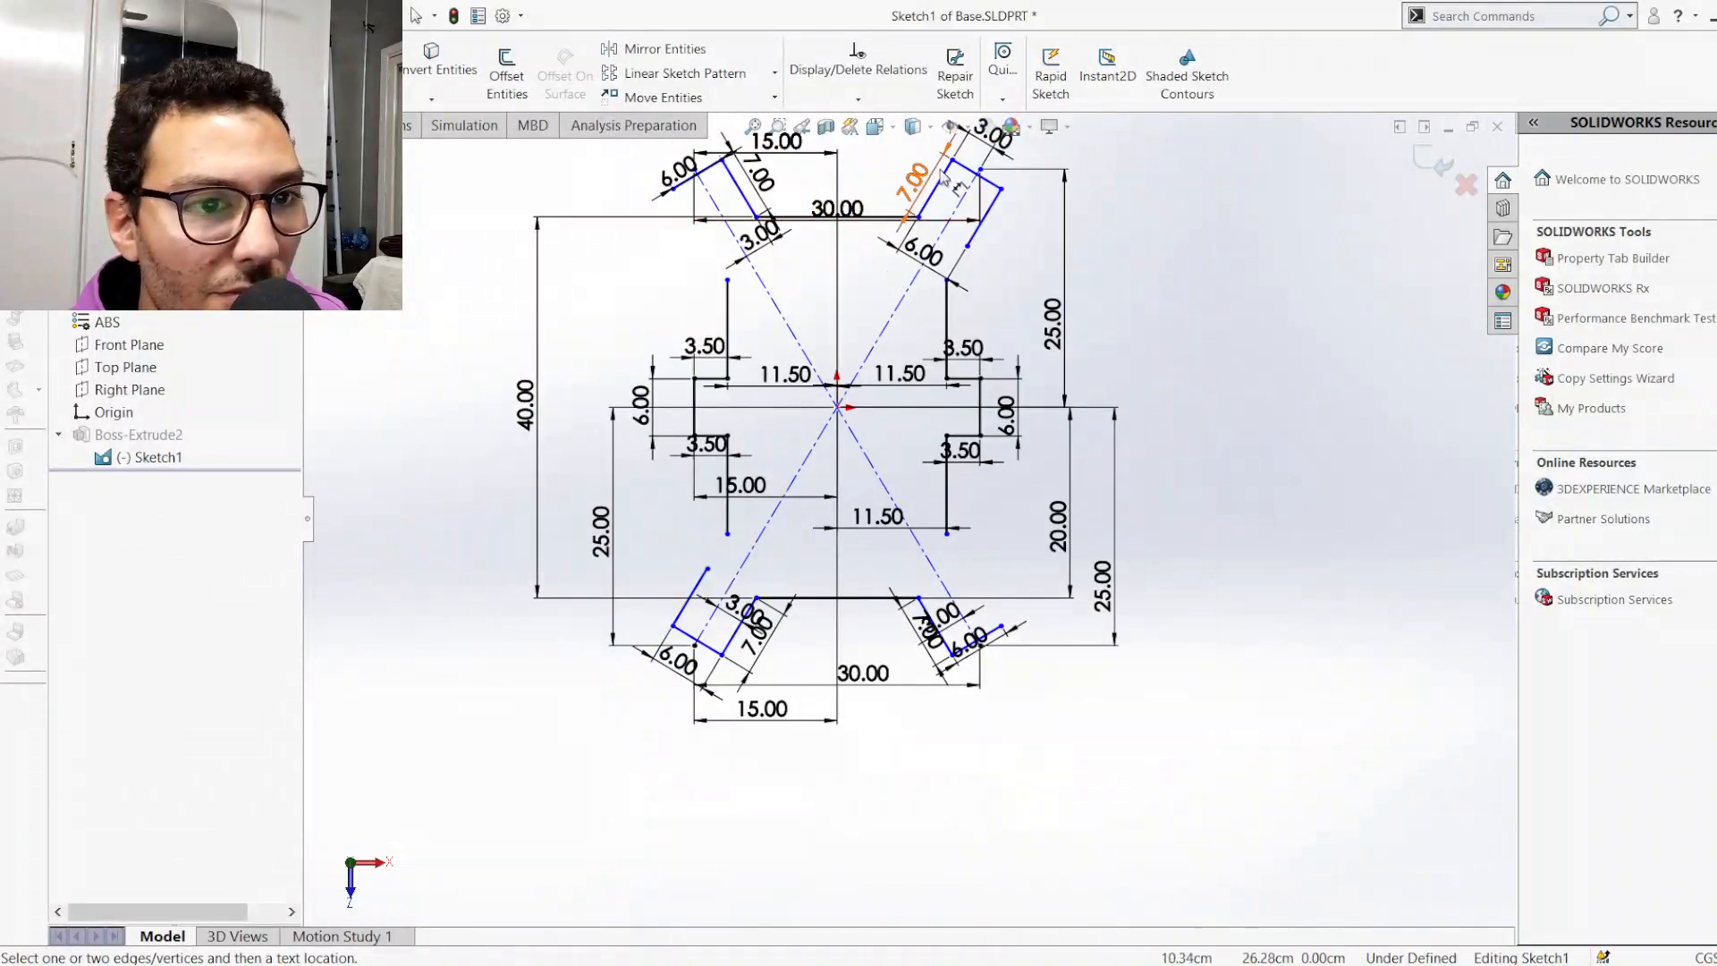
pyautogui.scroll(-2, 944, 183)
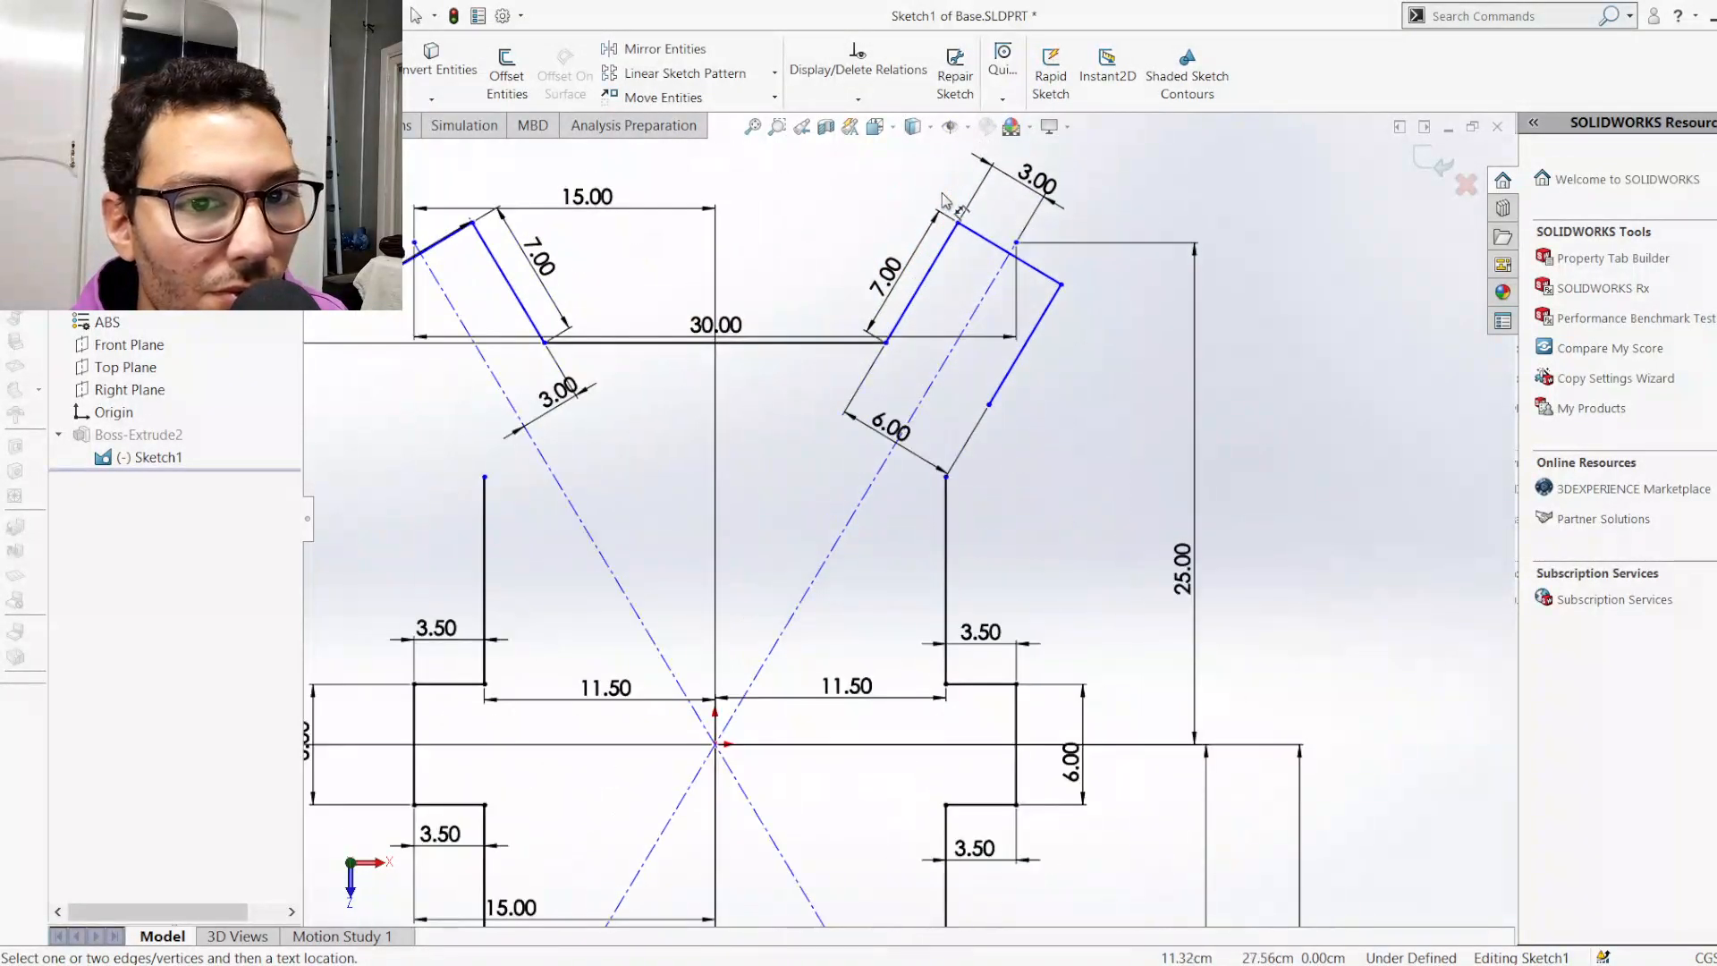
pyautogui.click(999, 248)
pyautogui.click(1009, 235)
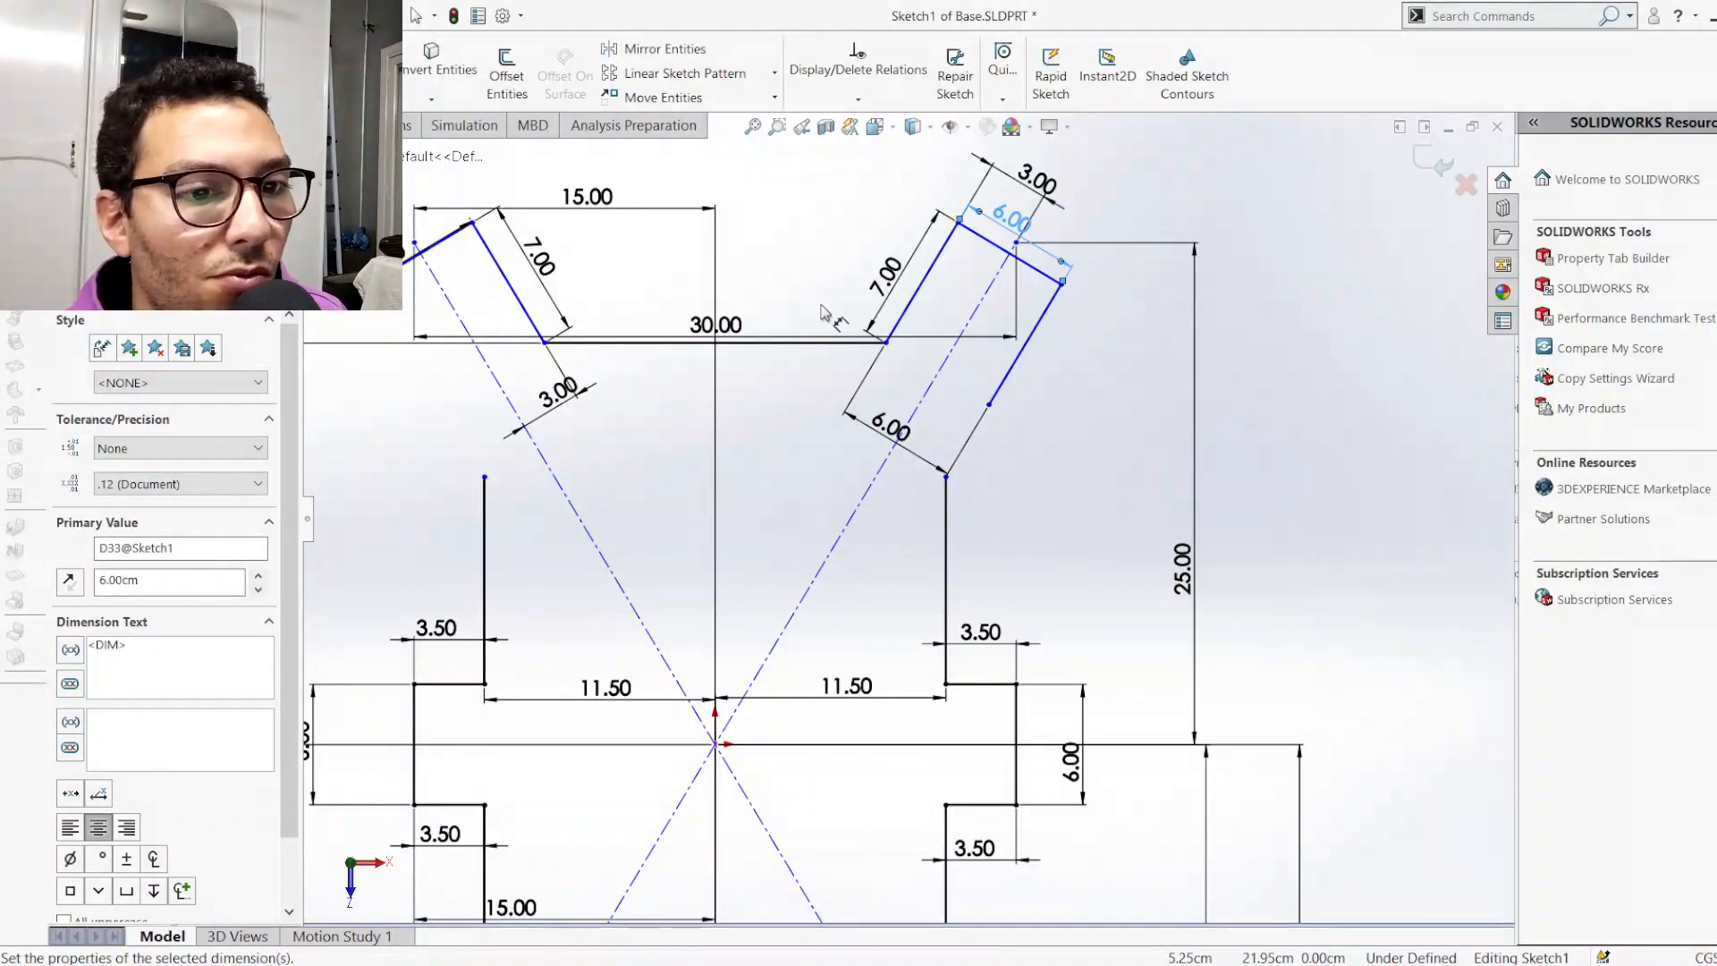
pyautogui.moveTo(907, 443); pyautogui.dragTo(953, 360)
pyautogui.click(925, 421)
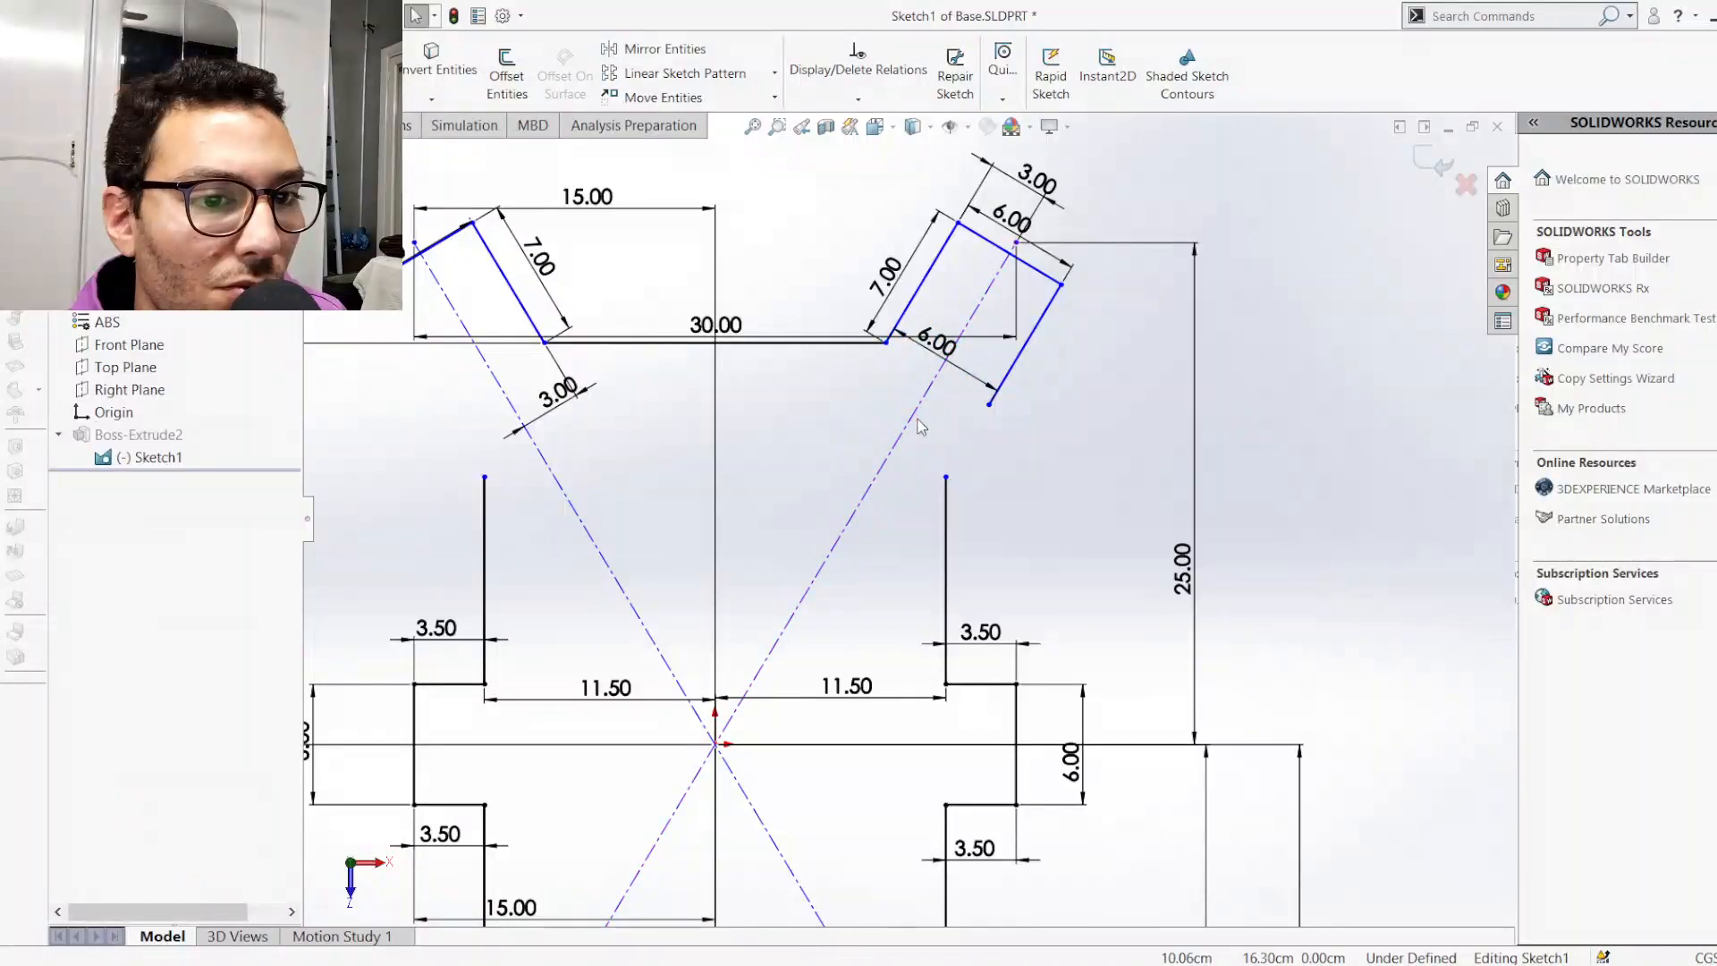
pyautogui.moveTo(990, 406)
pyautogui.mouseDown()
pyautogui.moveTo(953, 444)
pyautogui.moveTo(948, 487)
pyautogui.moveTo(1026, 497)
pyautogui.moveTo(1079, 417)
pyautogui.moveTo(1037, 458)
pyautogui.mouseUp()
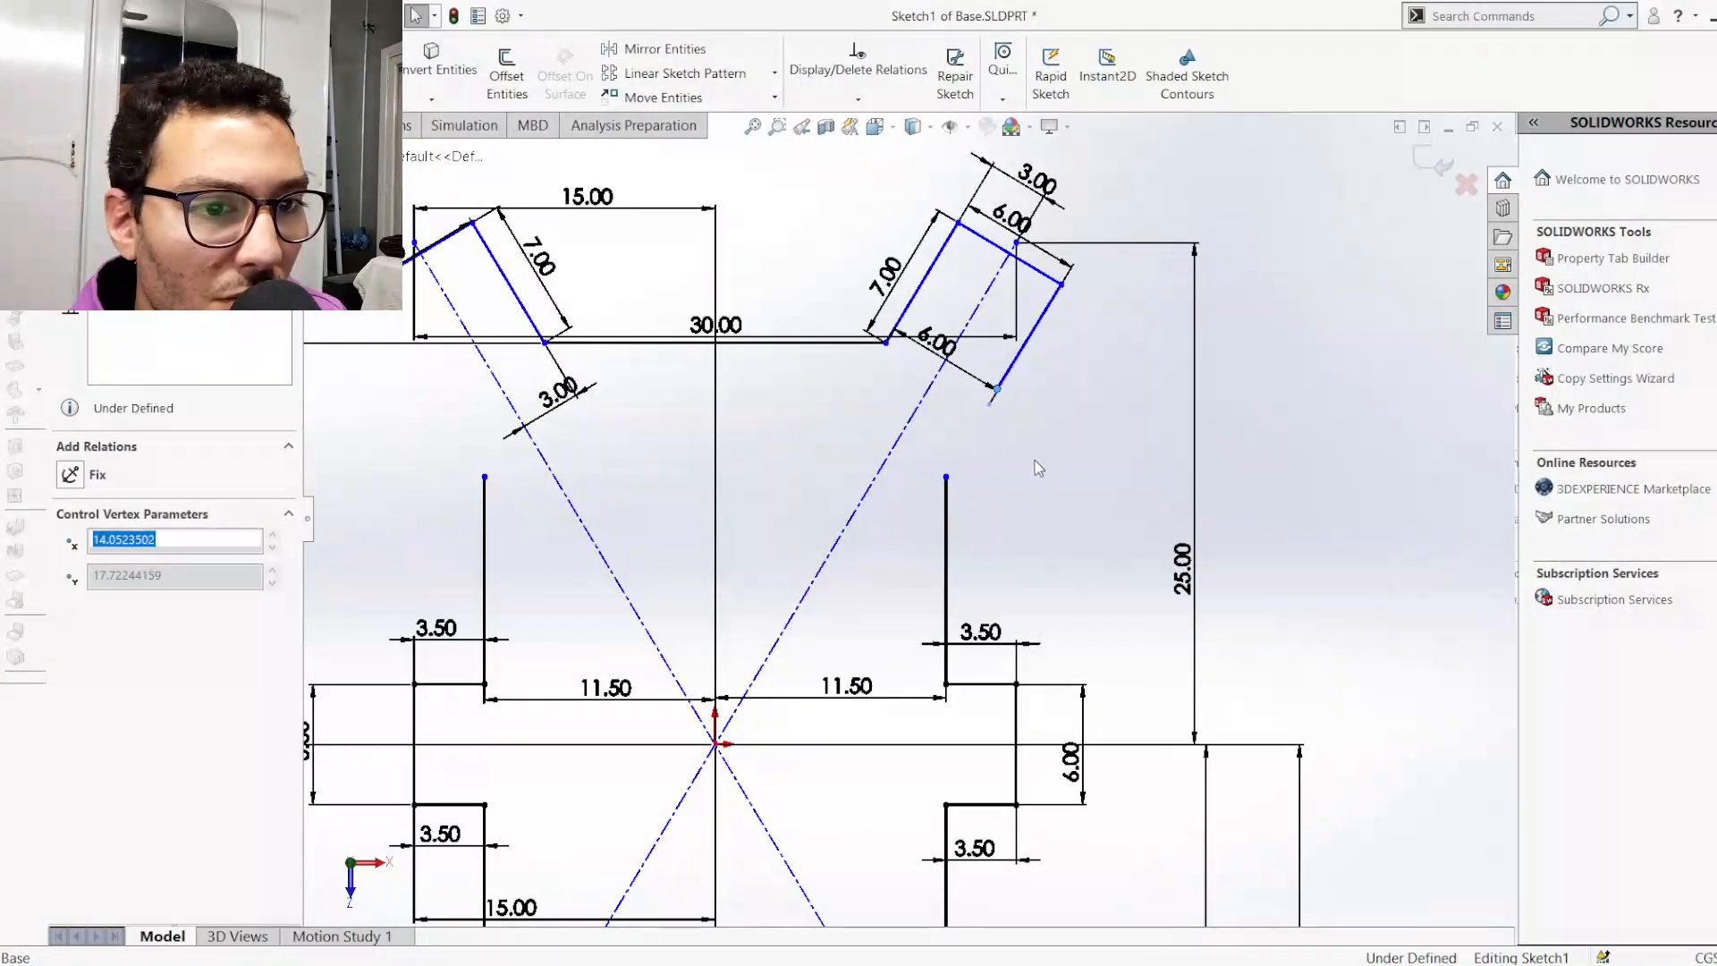
pyautogui.click(1023, 475)
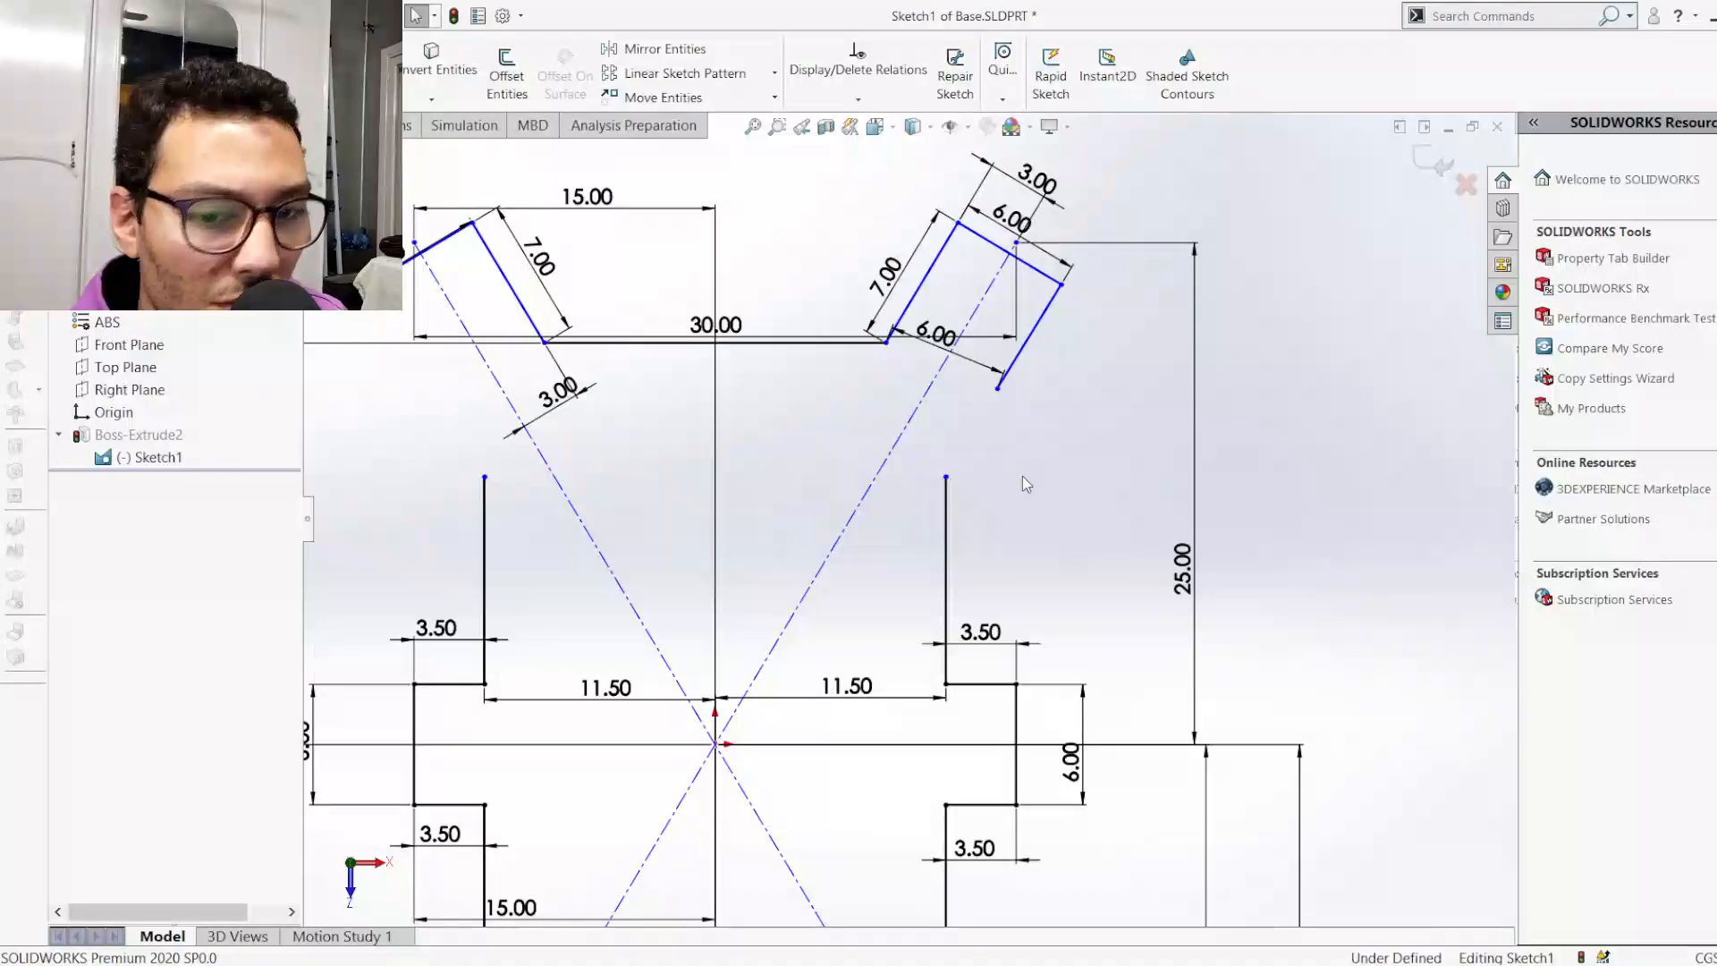
pyautogui.hotkey('ctrl', 'z')
# Delete the outer side line of the upper-right corner tab
pyautogui.click(989, 404)
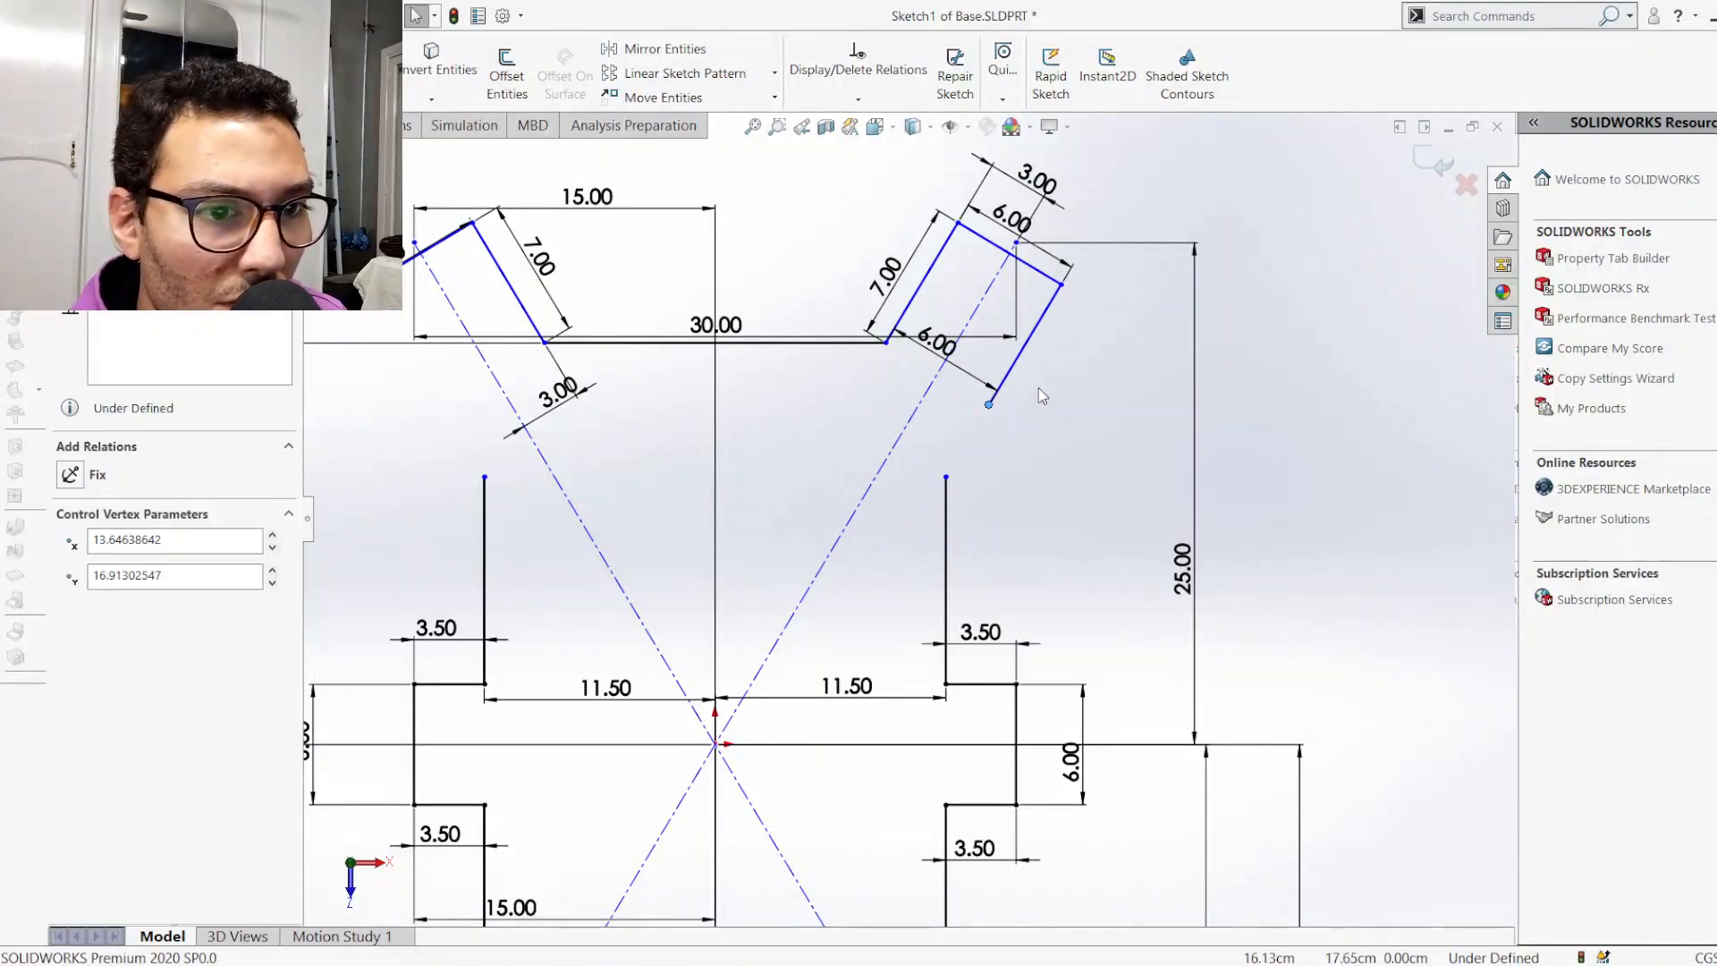
pyautogui.click(1021, 360)
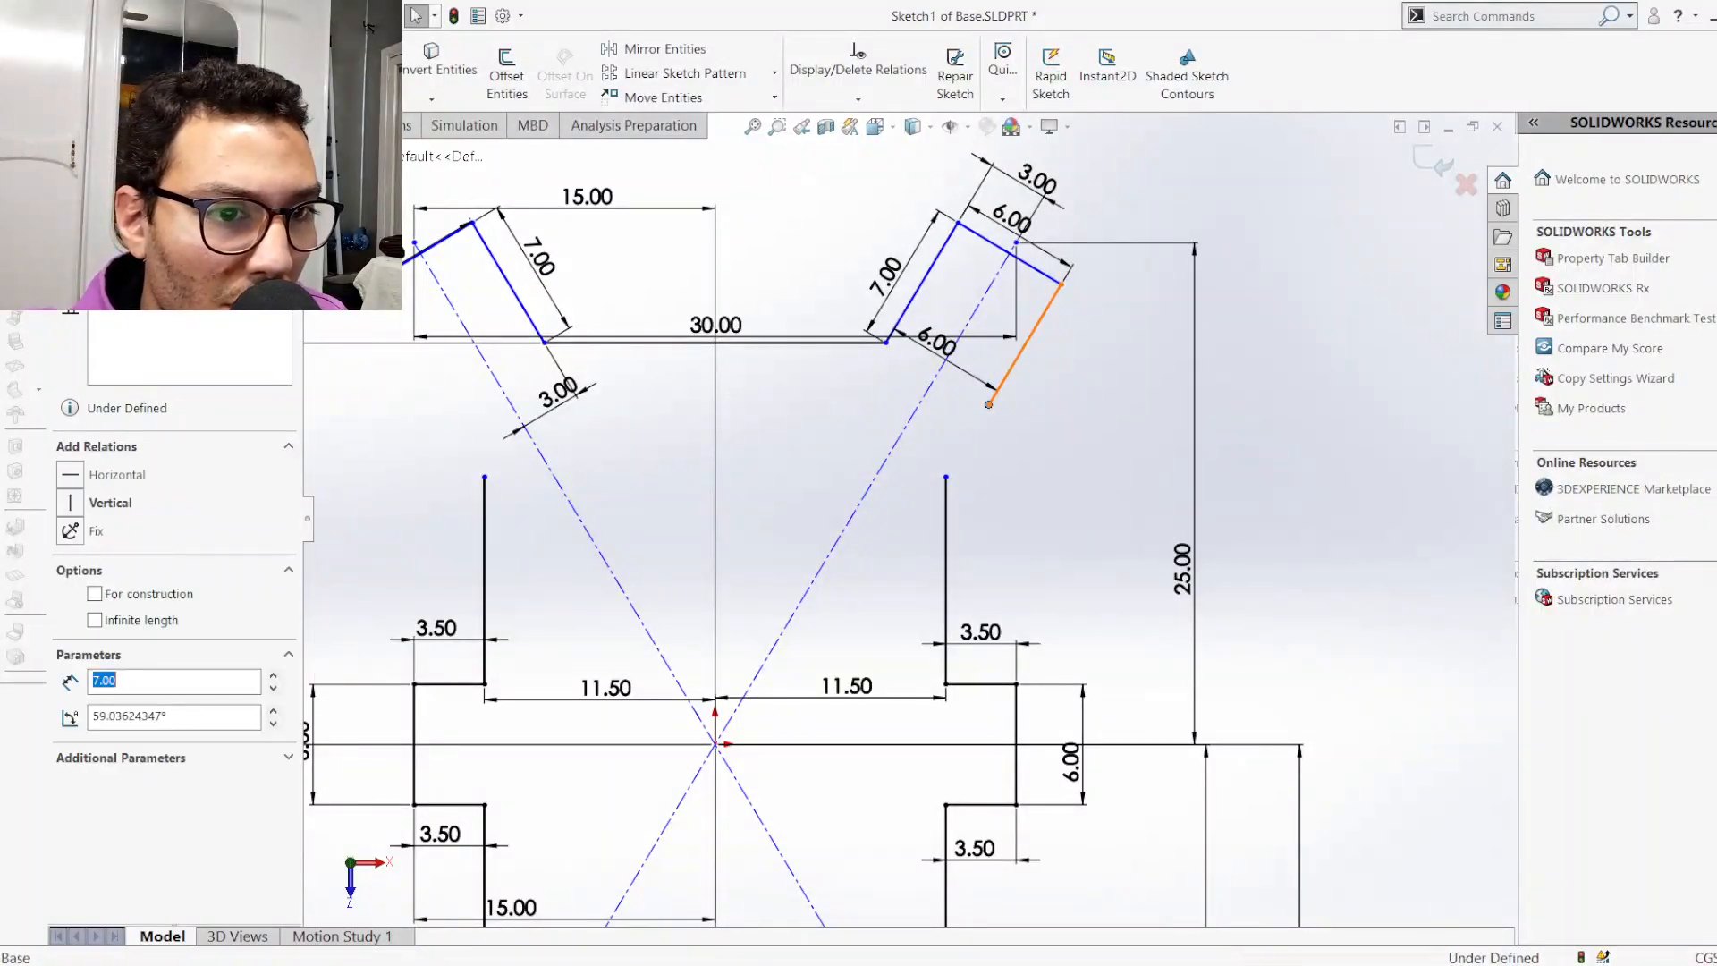
pyautogui.press('Delete')
pyautogui.press('Return')
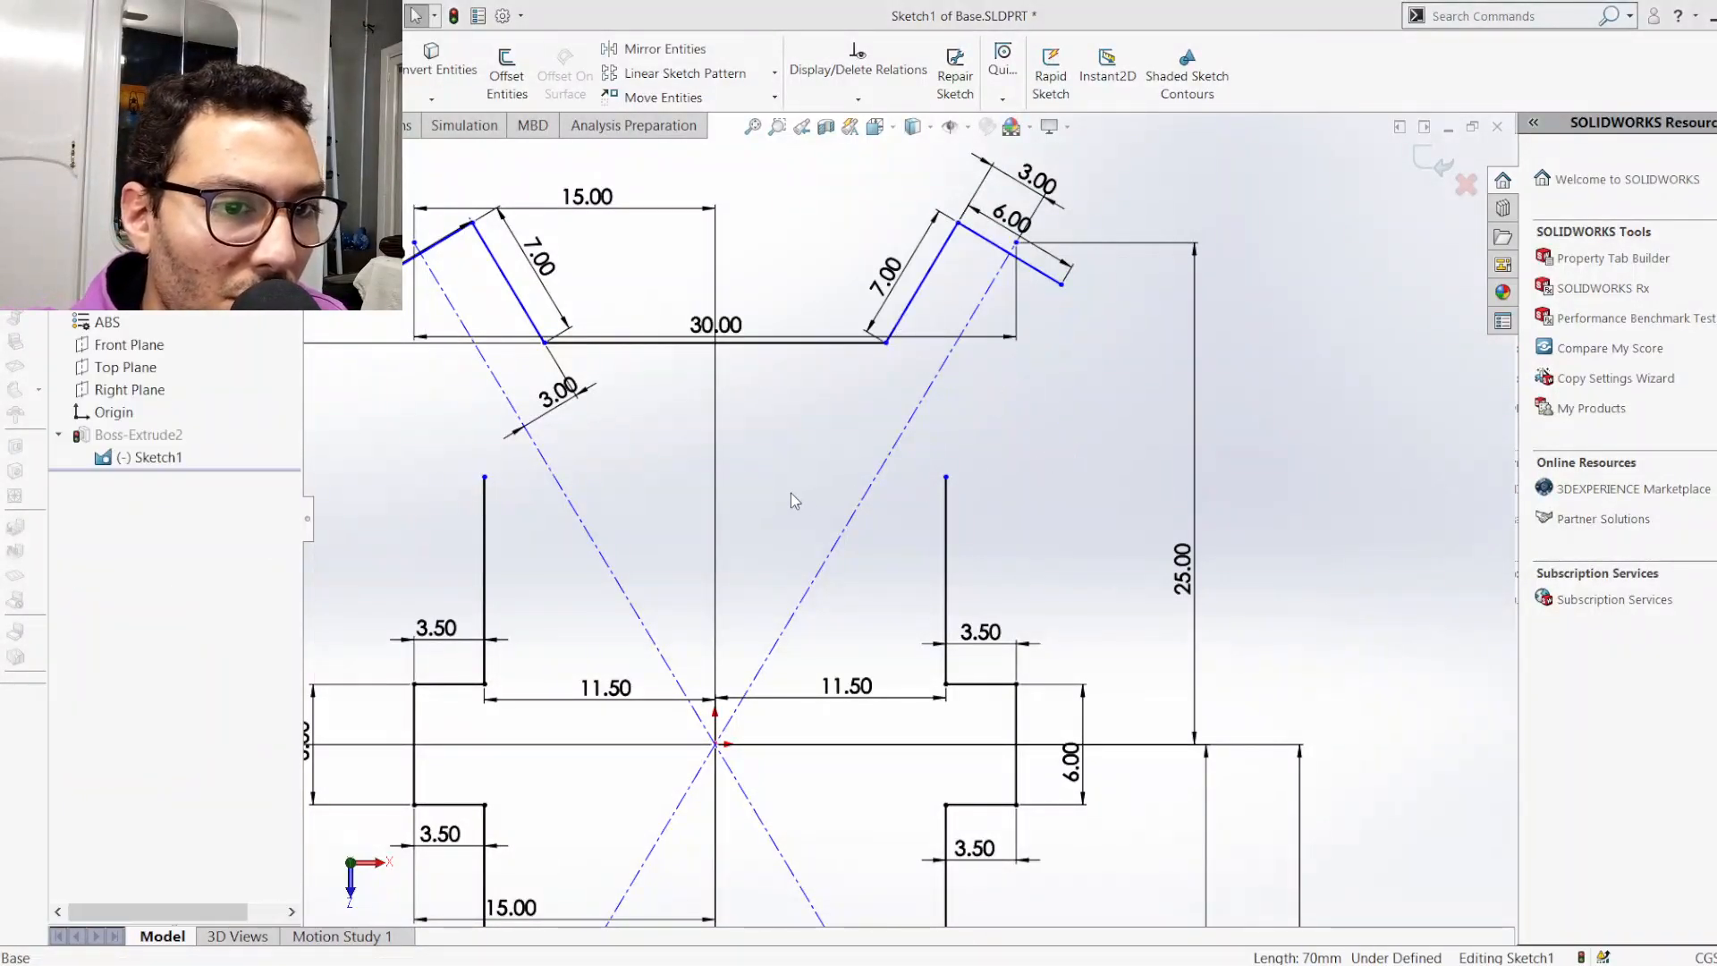
# Delete the outer side line of the lower-left corner tab
pyautogui.scroll(3, 957, 543)
pyautogui.scroll(-1, 912, 563)
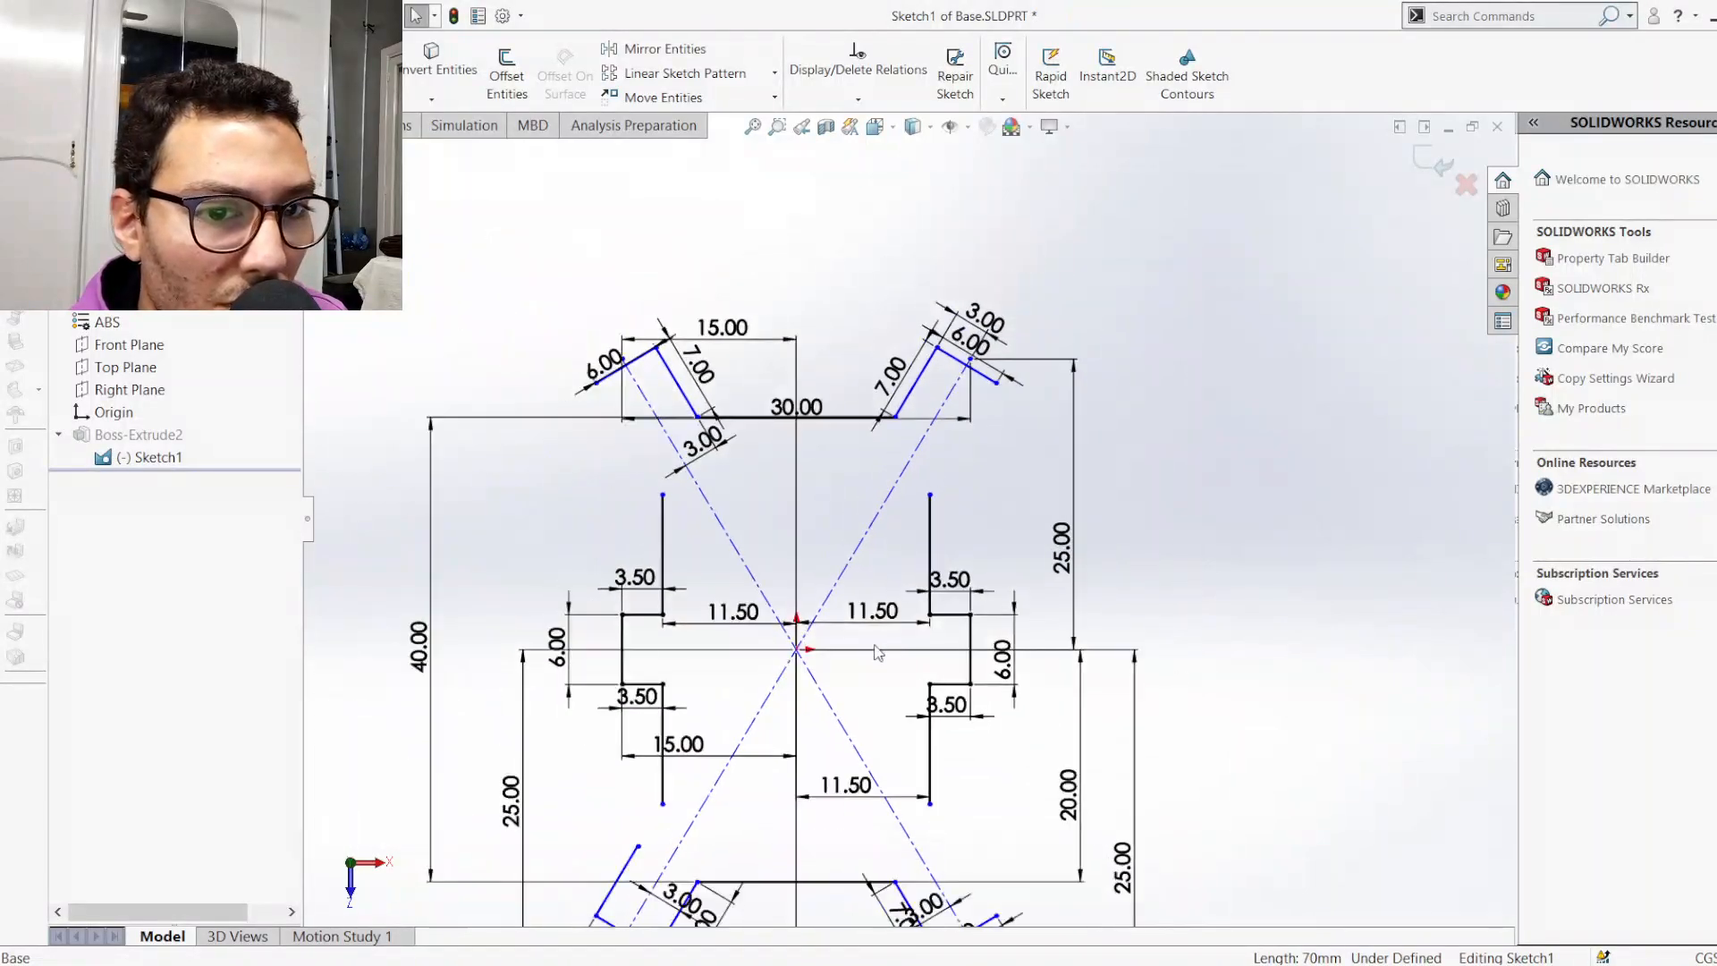
pyautogui.scroll(1, 899, 785)
pyautogui.scroll(-1, 787, 849)
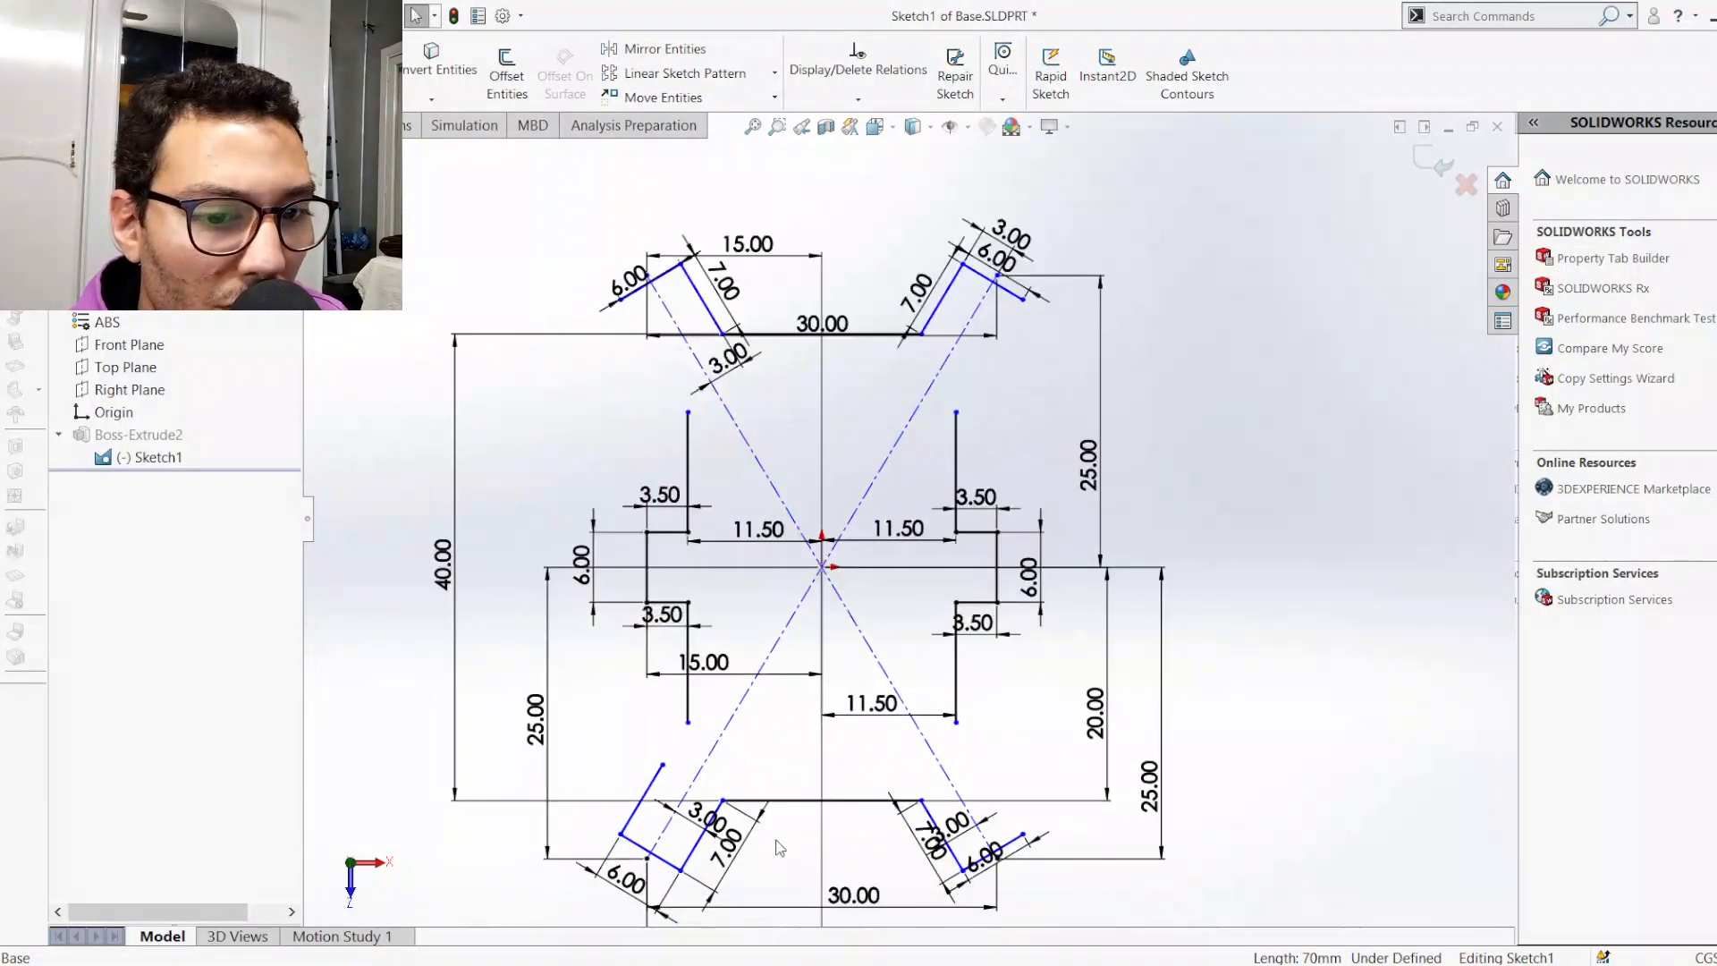
pyautogui.click(632, 825)
pyautogui.press('Delete')
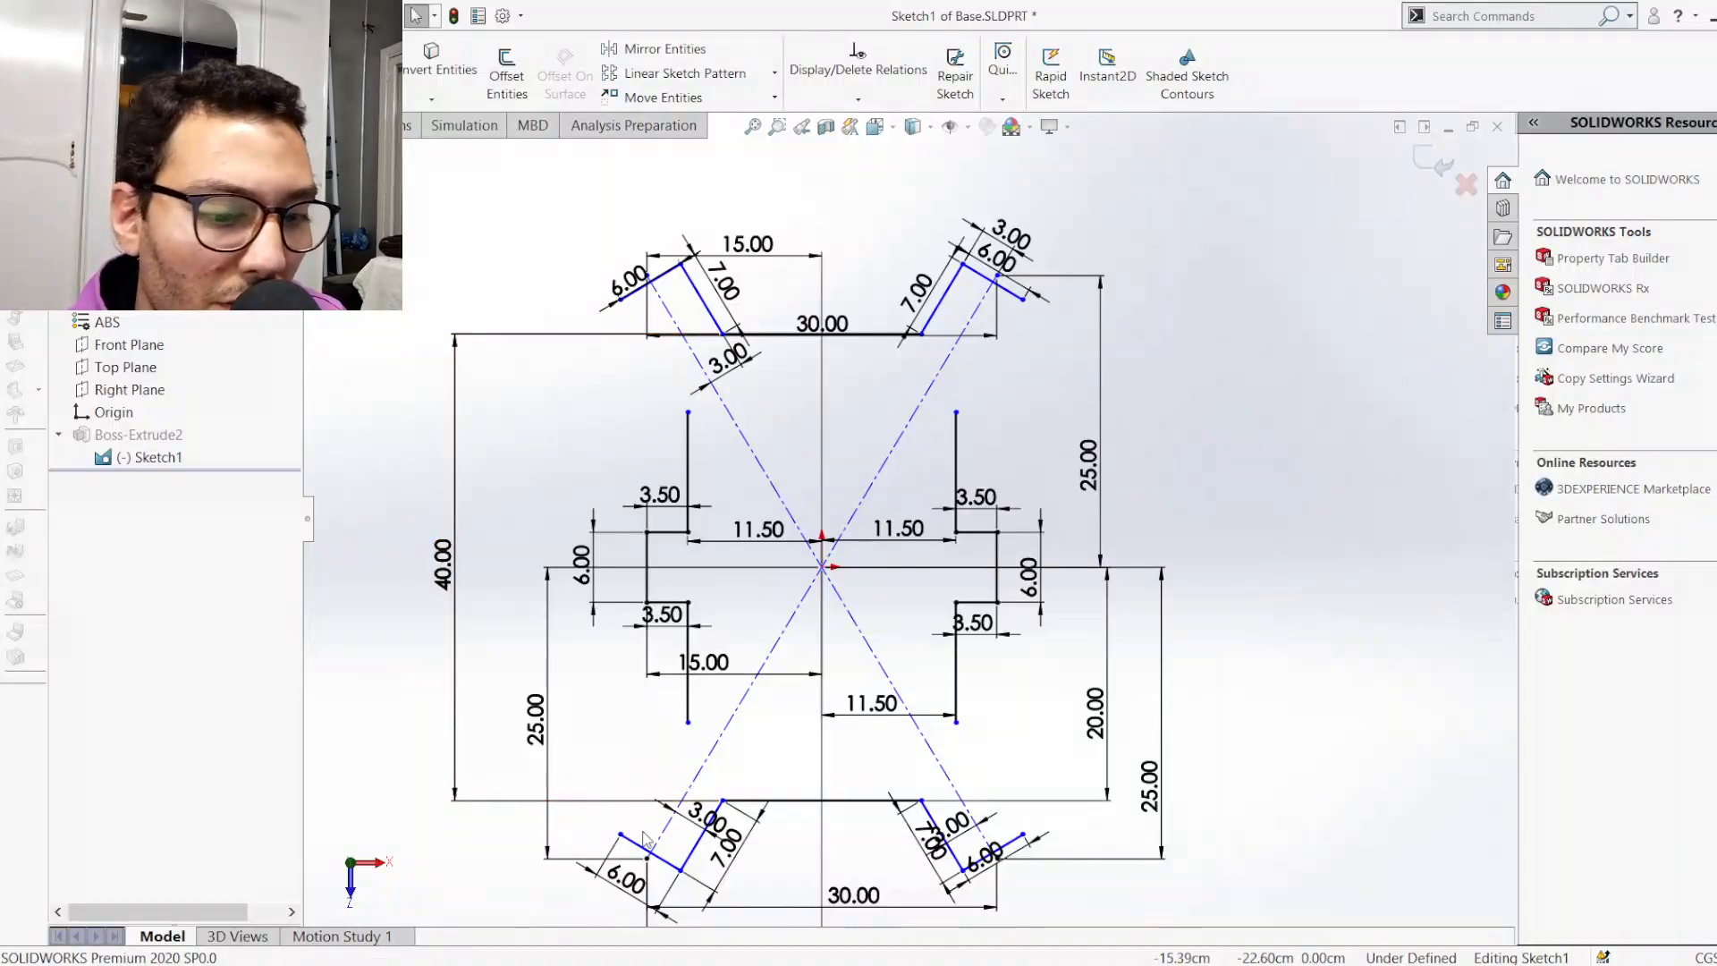
# Draw a line from the lower-left tab's outer corner to the lower end of the left vertical edge
pyautogui.press('l')
pyautogui.click(619, 835)
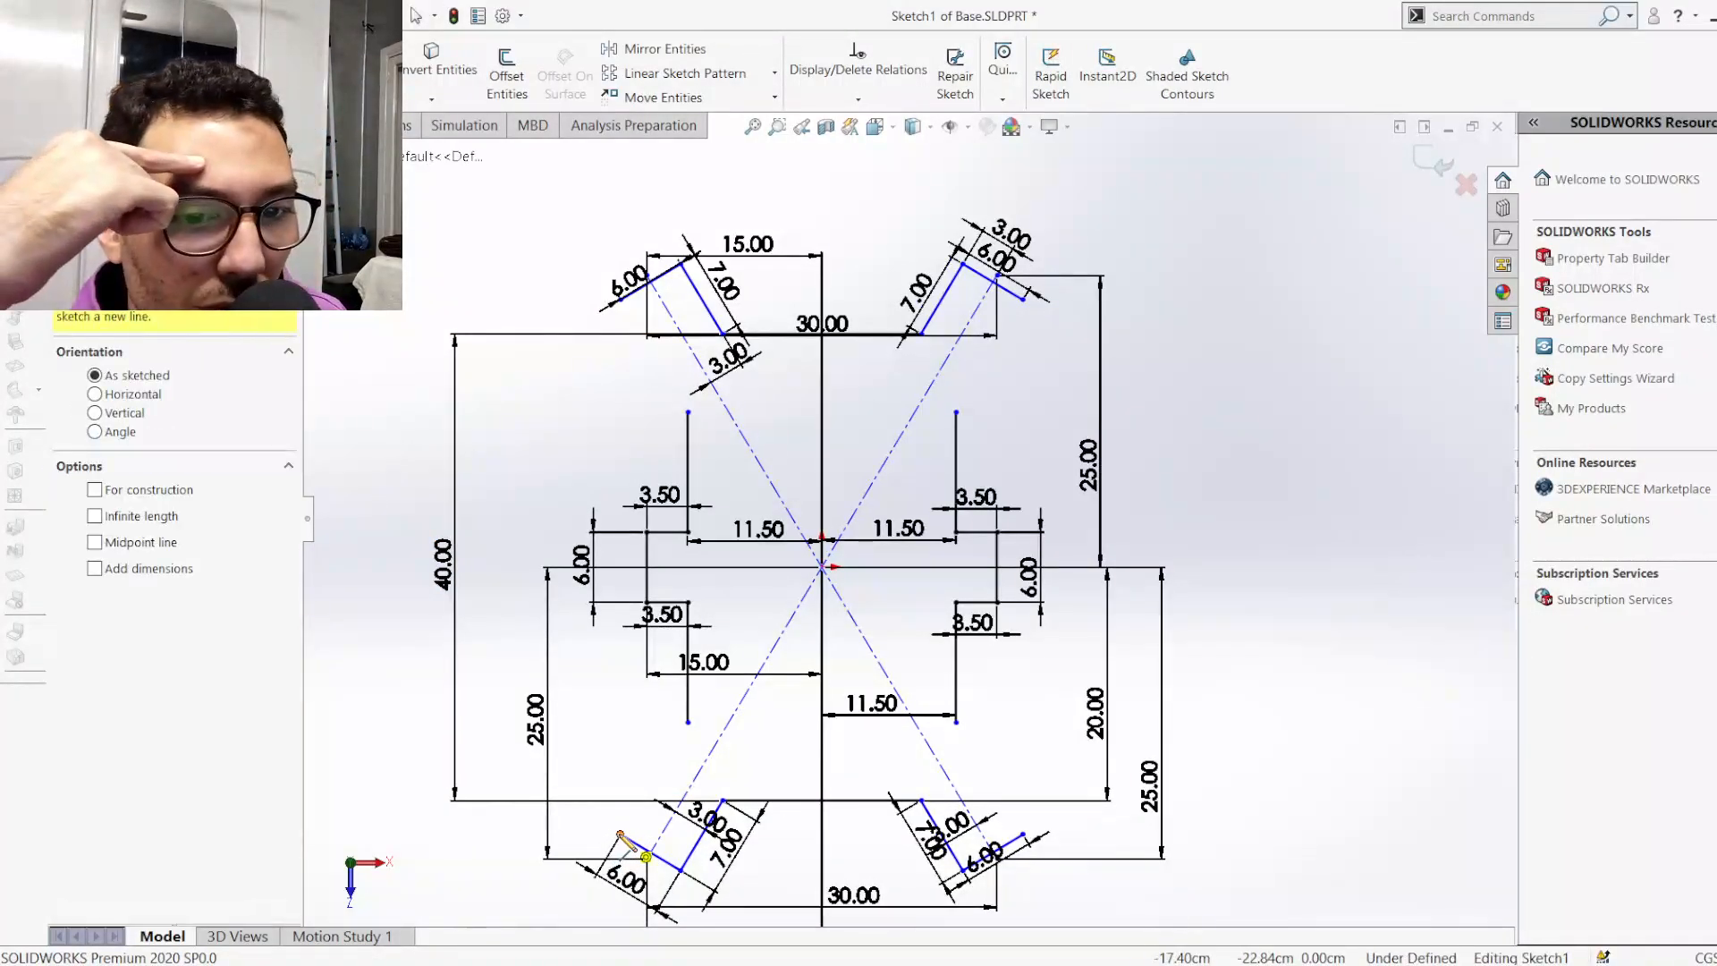
pyautogui.click(645, 856)
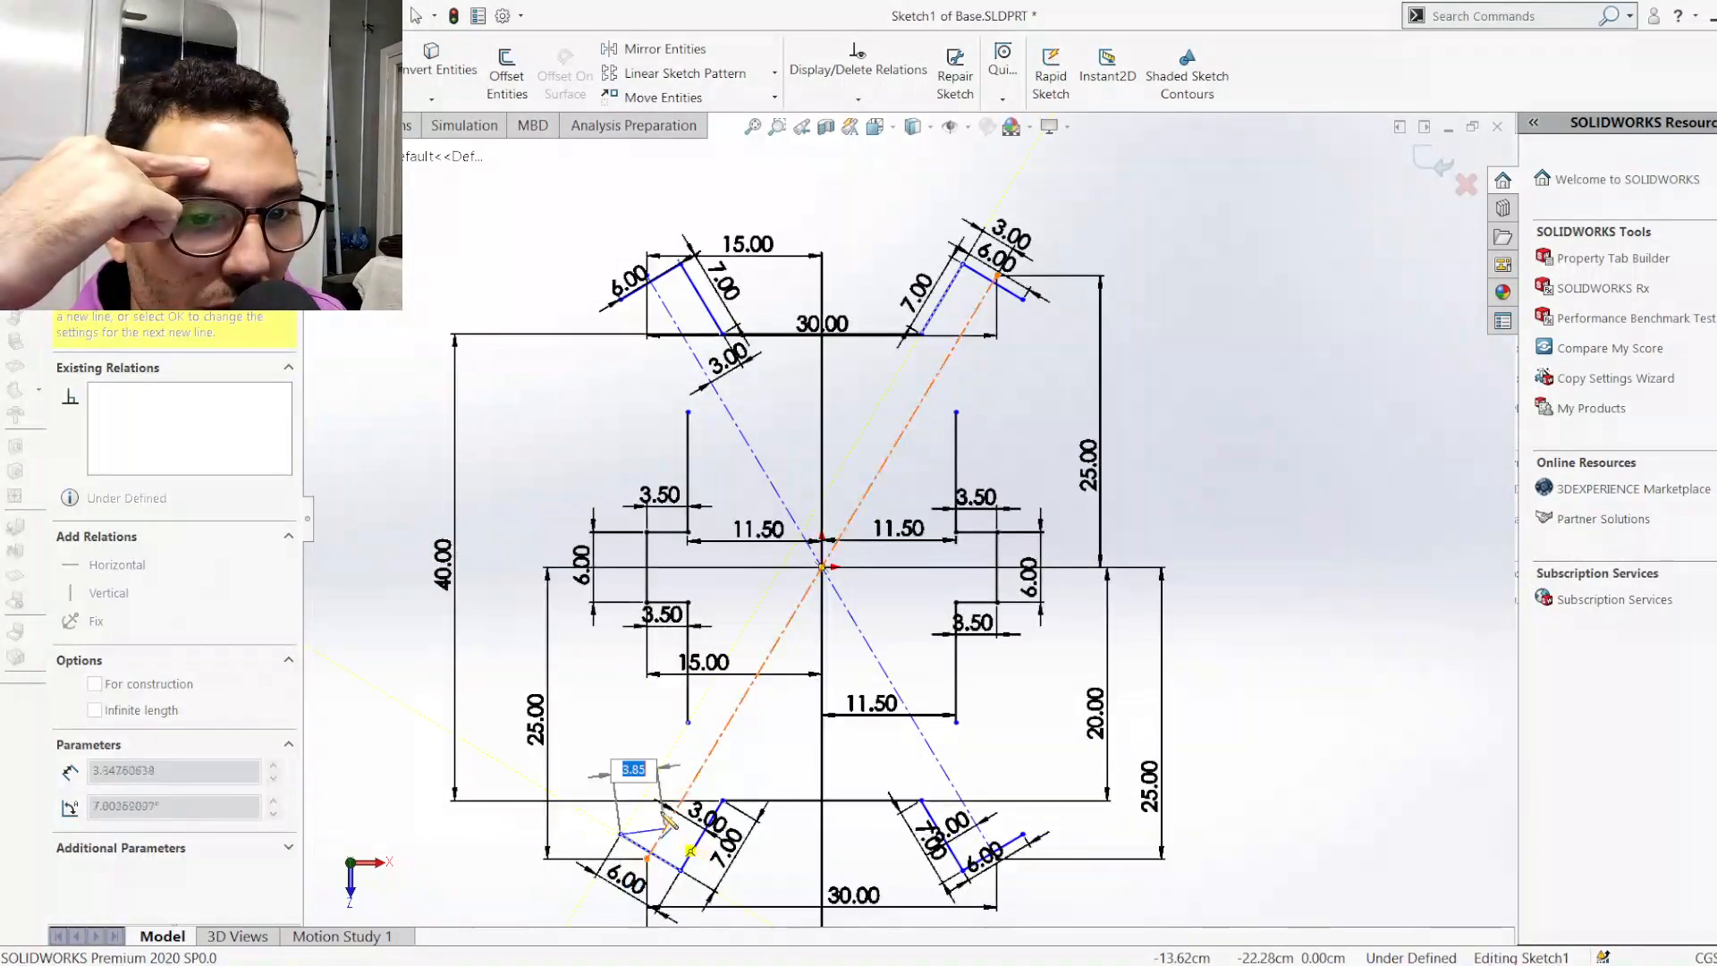
pyautogui.click(688, 722)
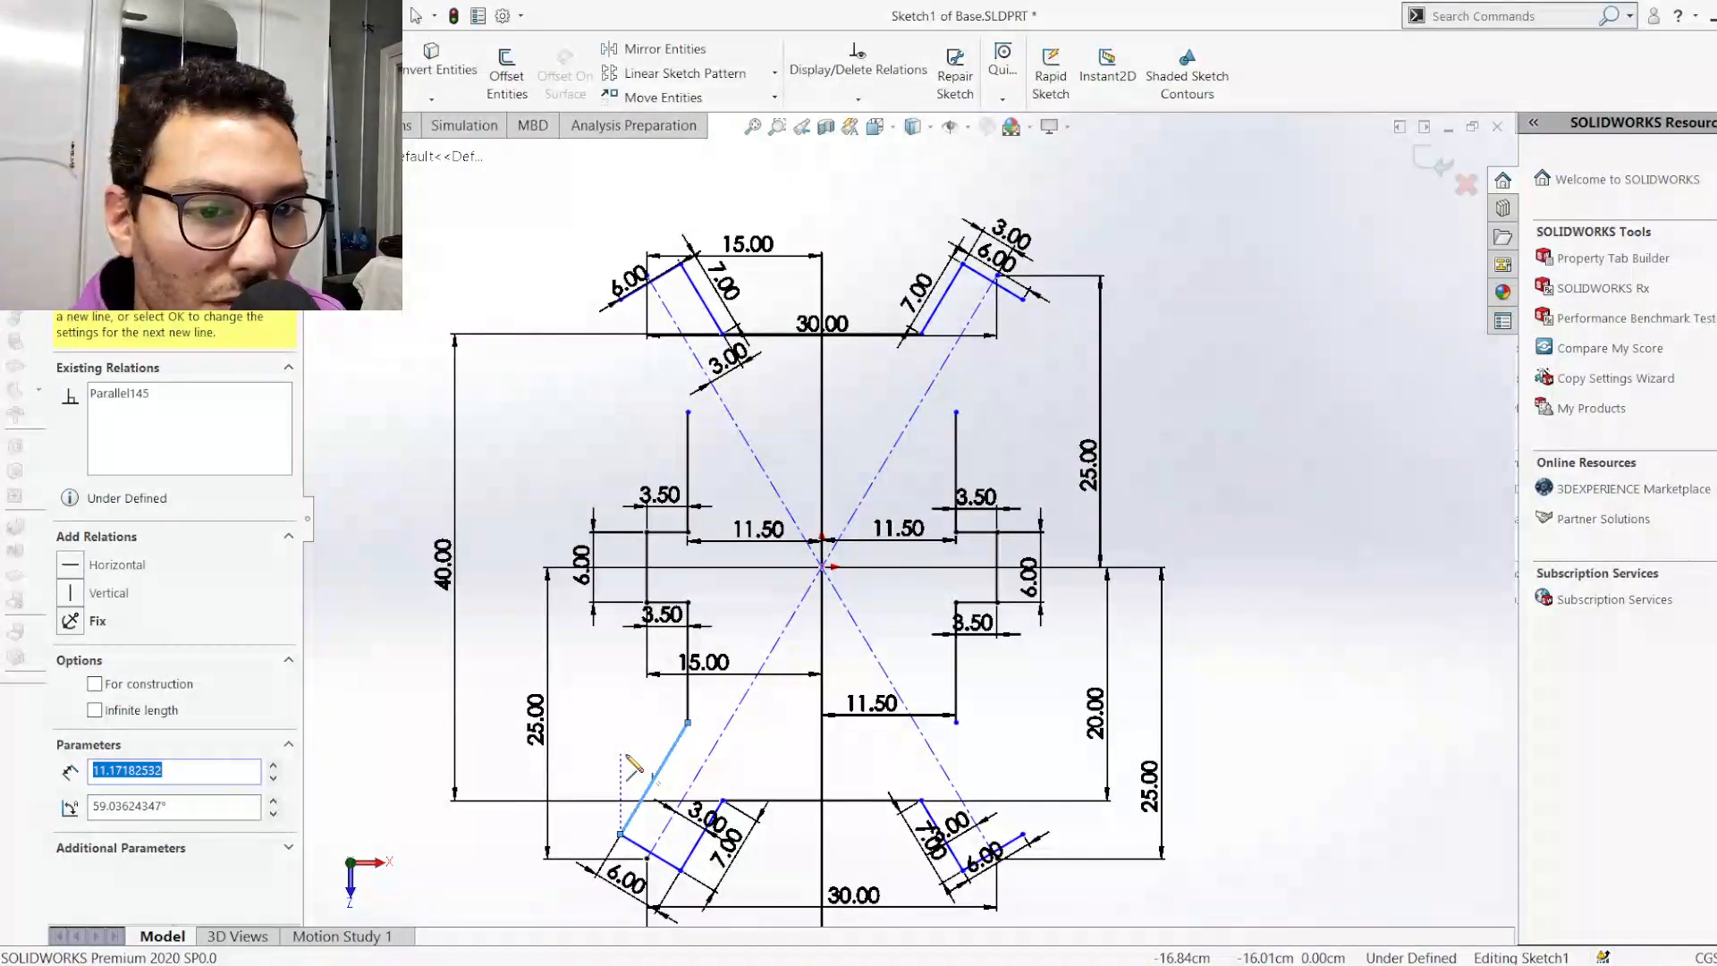
pyautogui.press('Escape')
pyautogui.press('Escape')
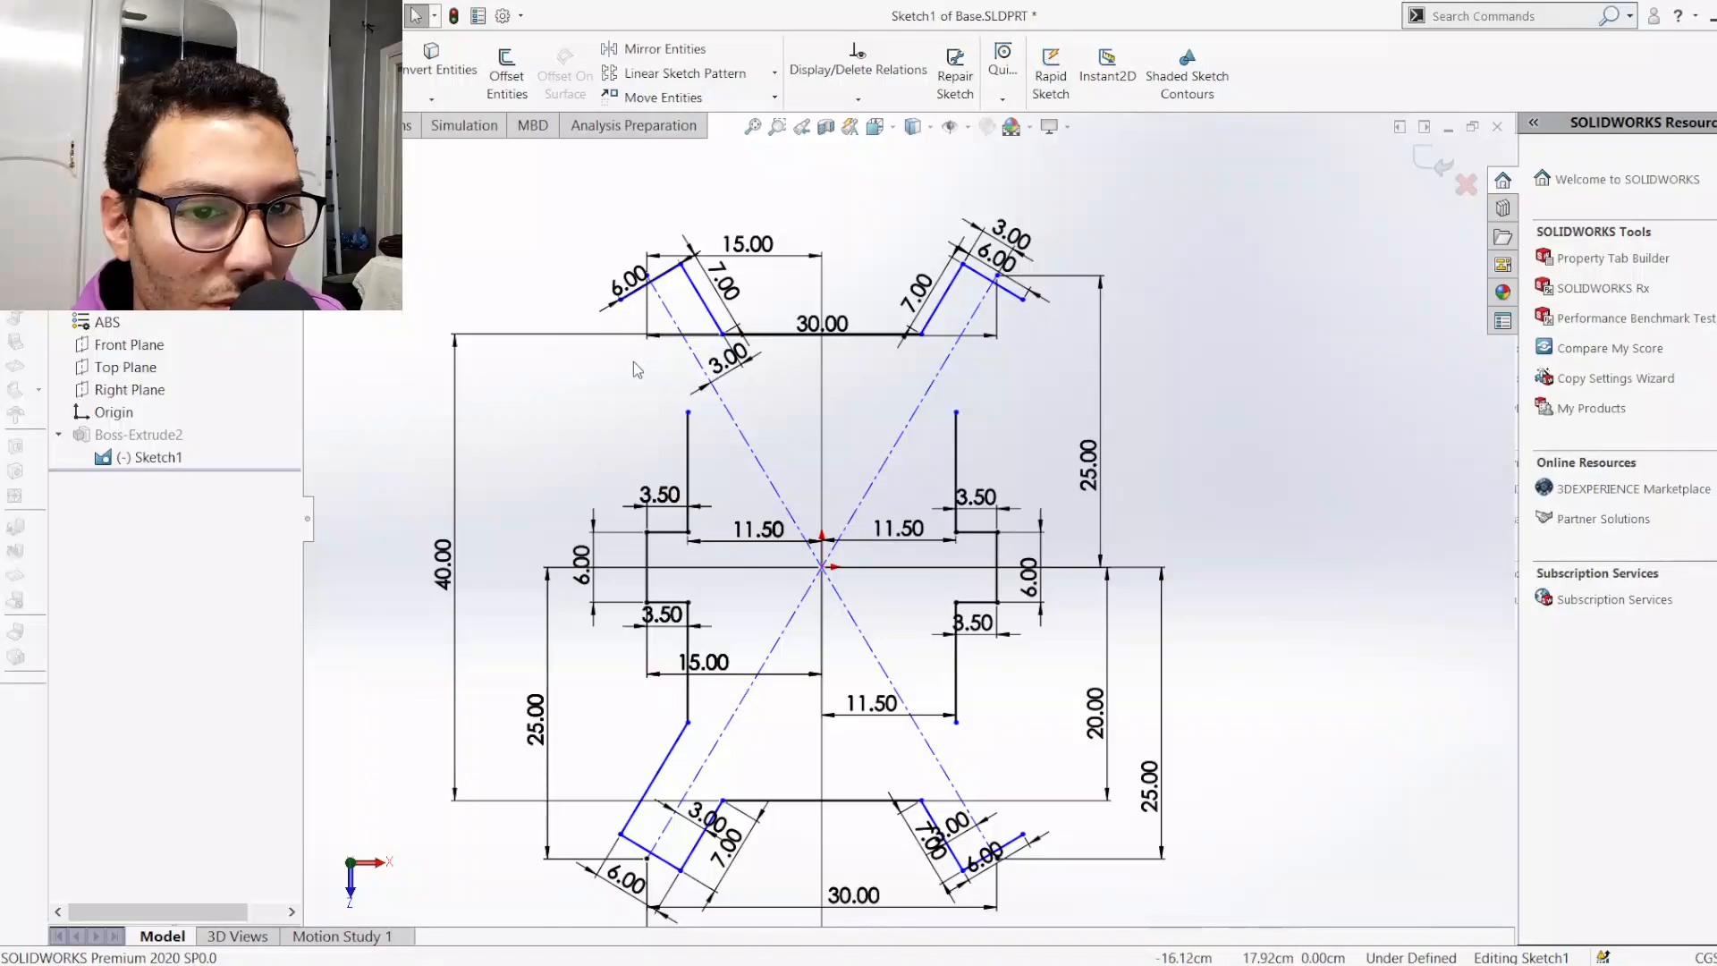
# Draw lines from the outer corners of both upper tabs to the upper ends of the adjacent vertical edges
pyautogui.scroll(-3, 629, 386)
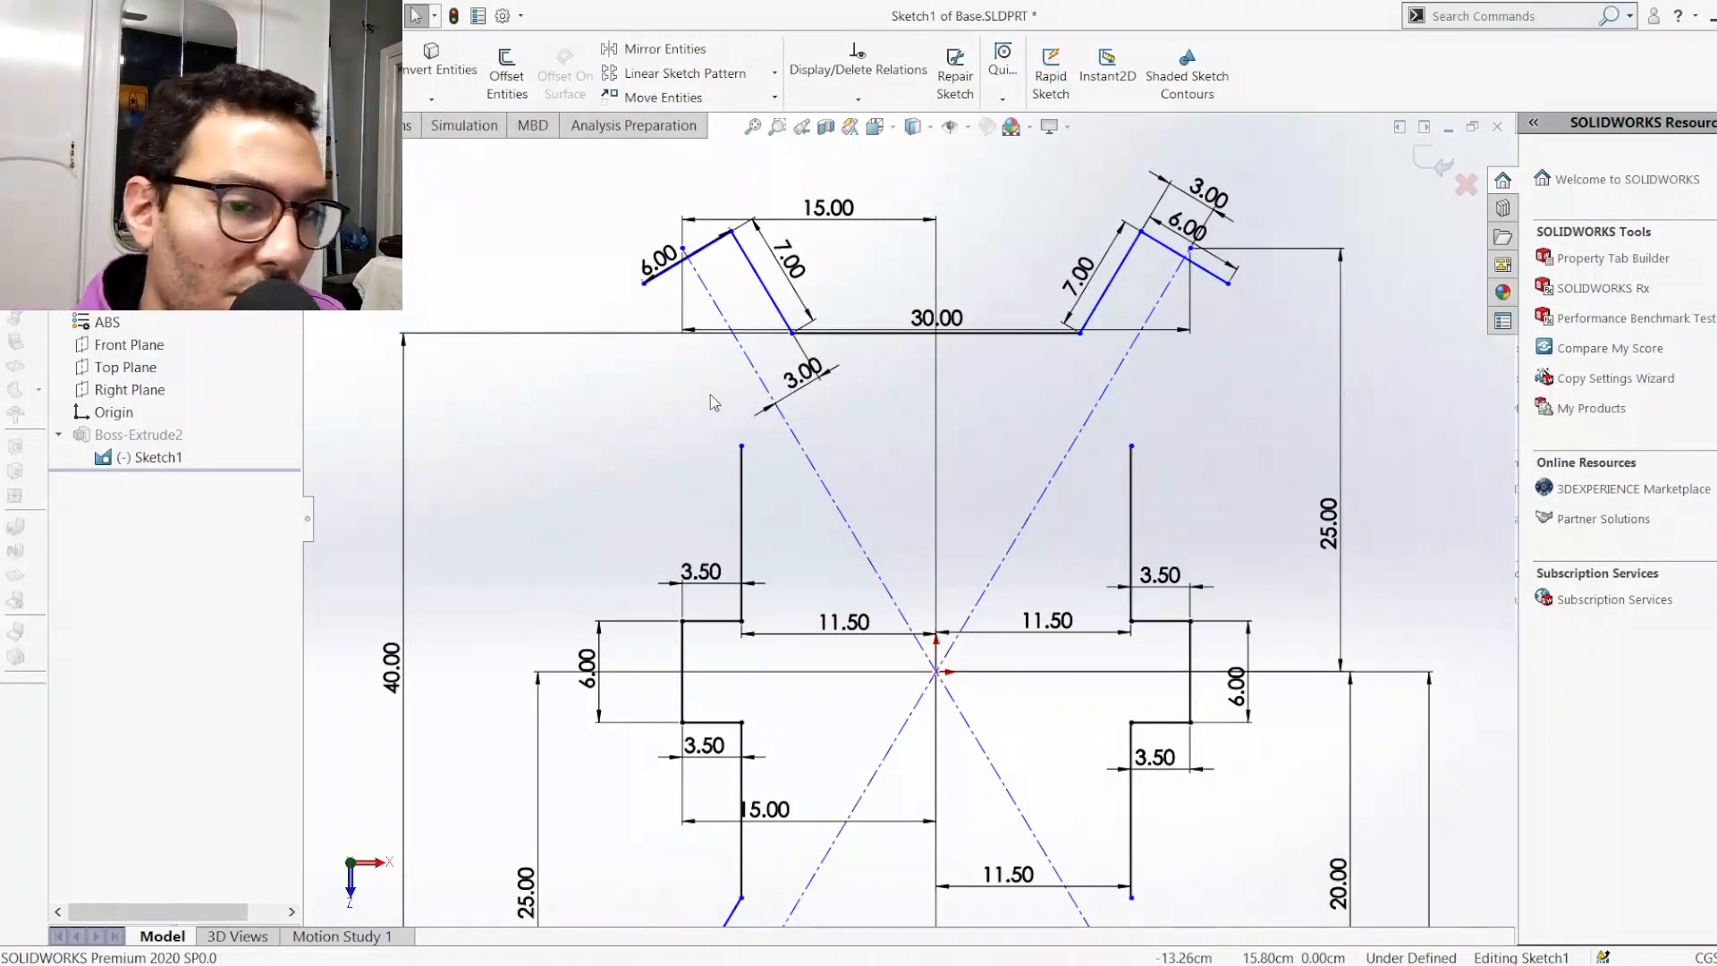
pyautogui.press('l')
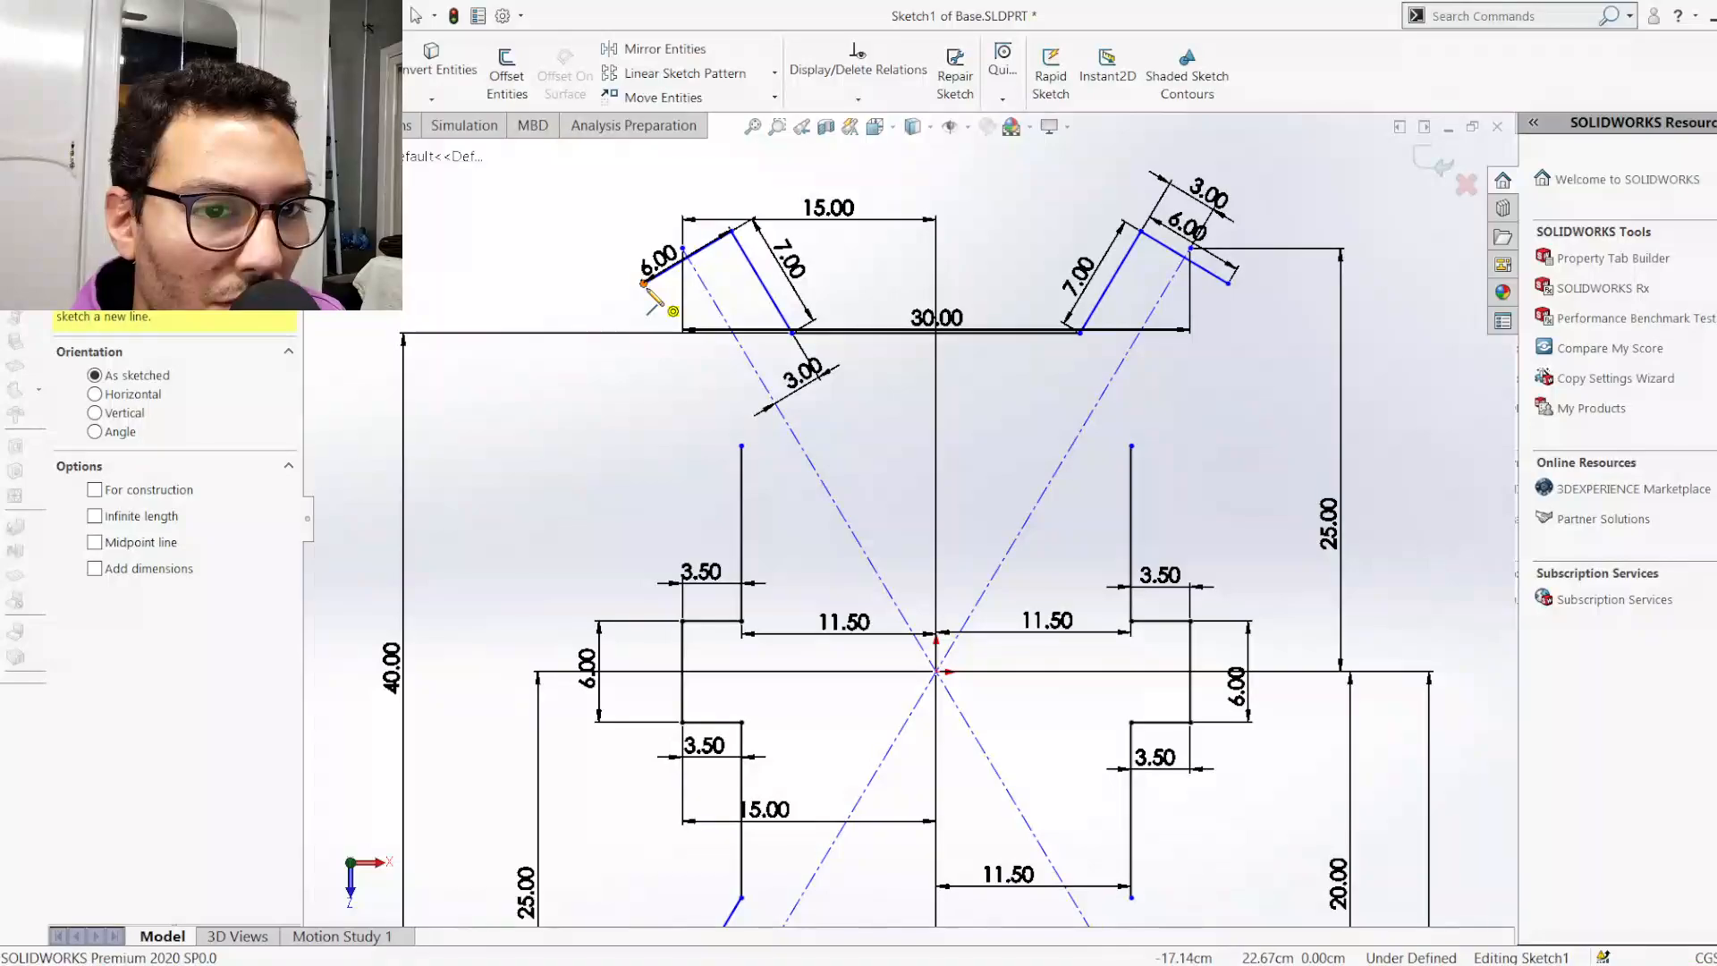
pyautogui.click(644, 284)
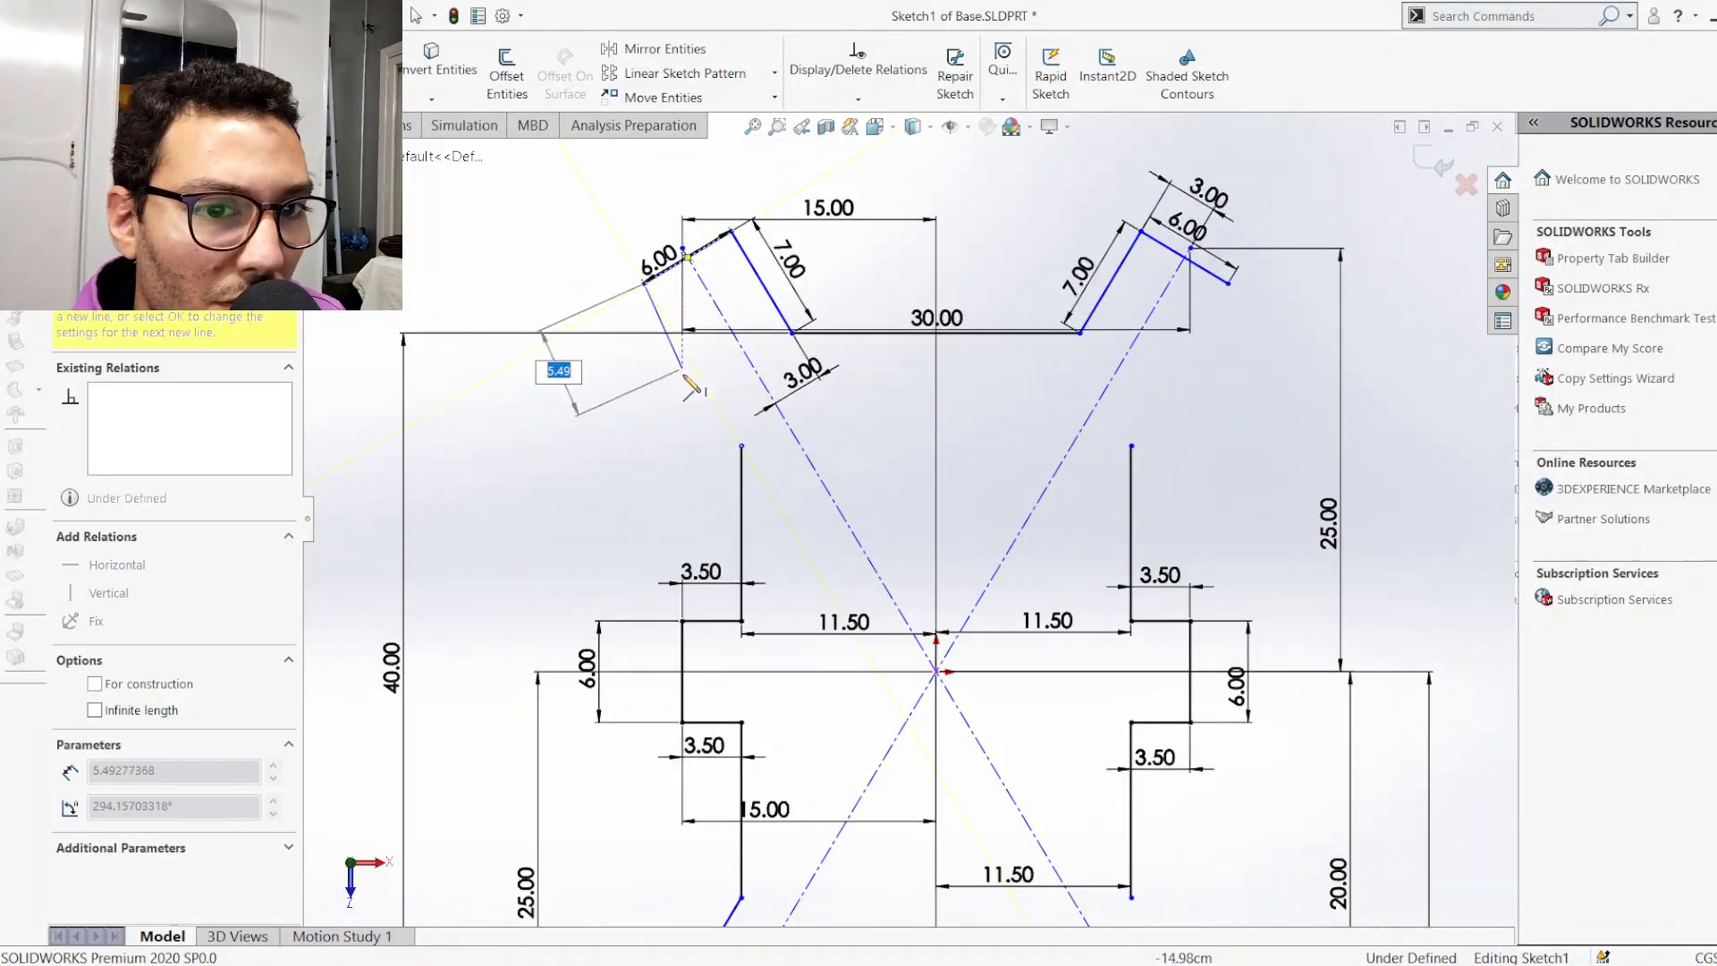
pyautogui.click(741, 445)
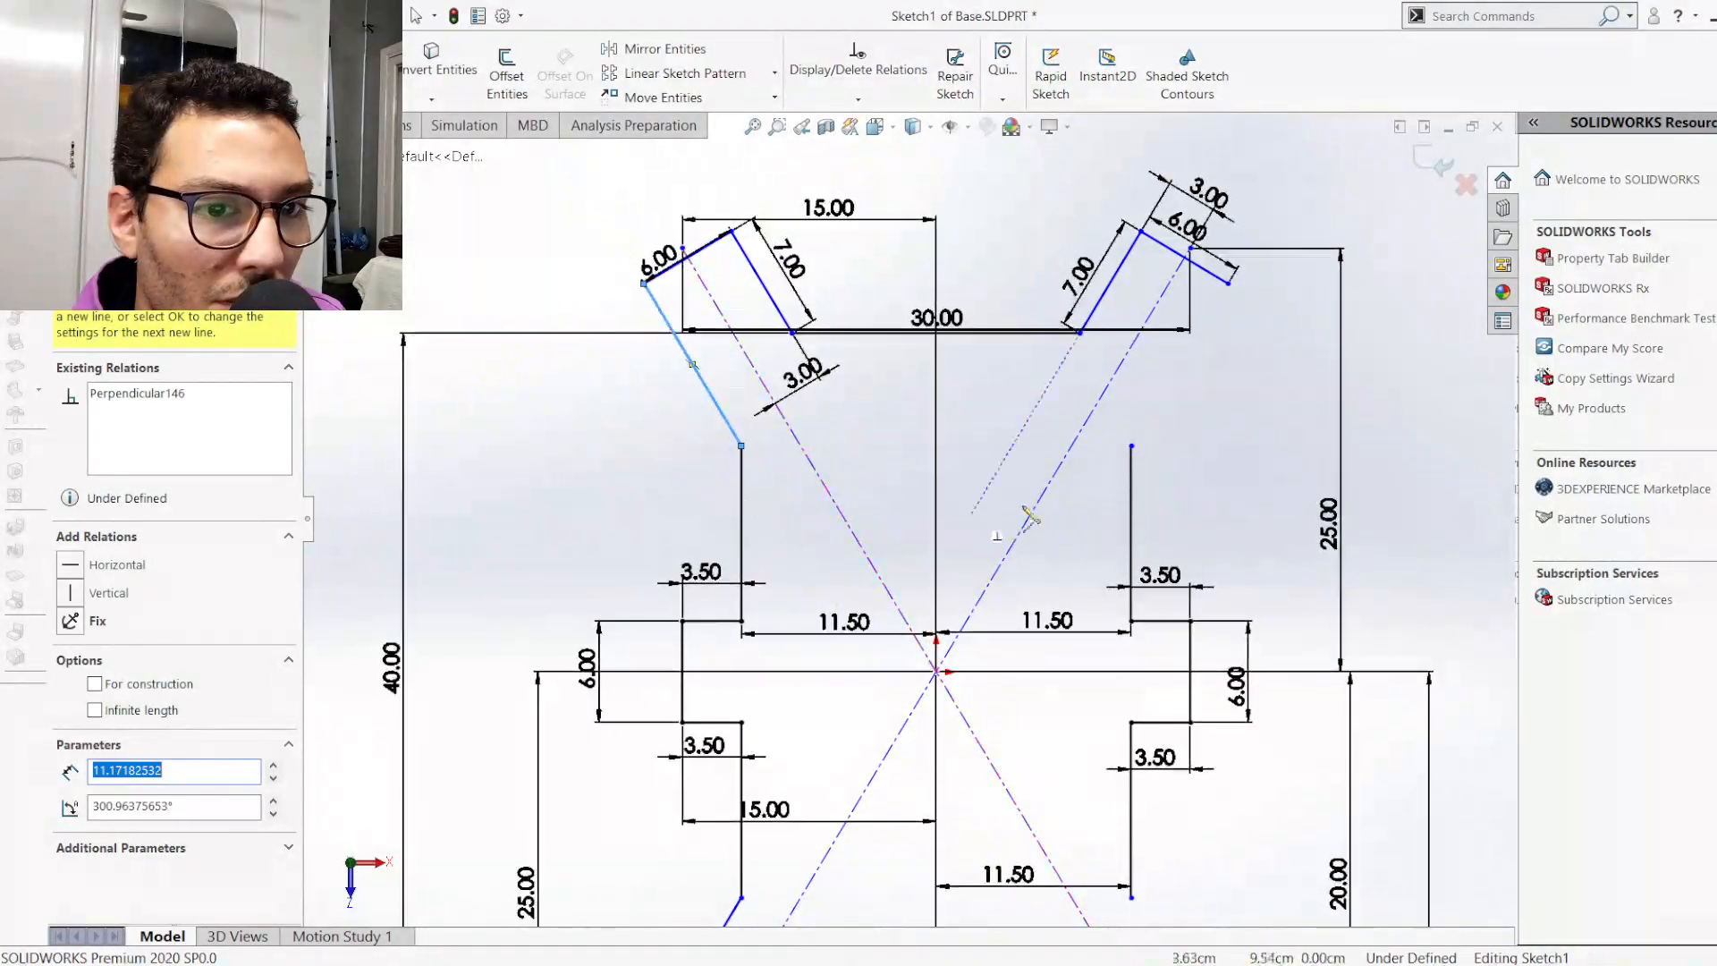
pyautogui.click(1228, 283)
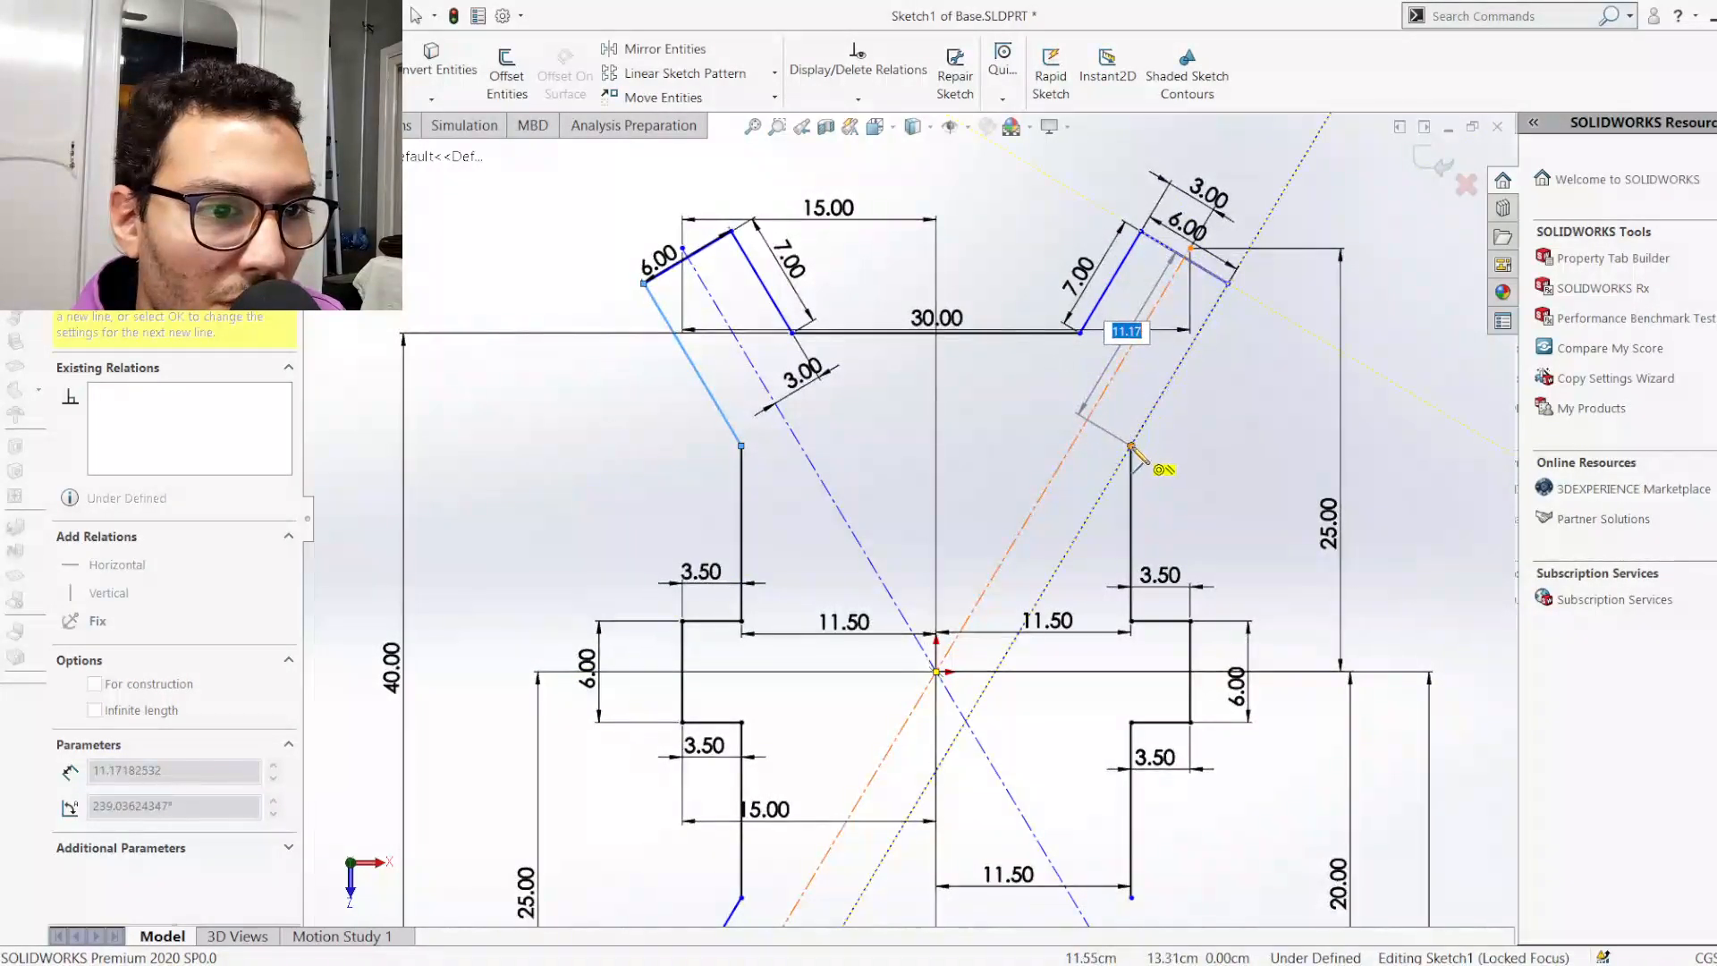
pyautogui.click(1132, 446)
# Draw a line from the lower-right tab's outer corner to the lower end of the right vertical edge
pyautogui.scroll(3, 921, 527)
pyautogui.scroll(1, 1028, 617)
pyautogui.scroll(-3, 1091, 798)
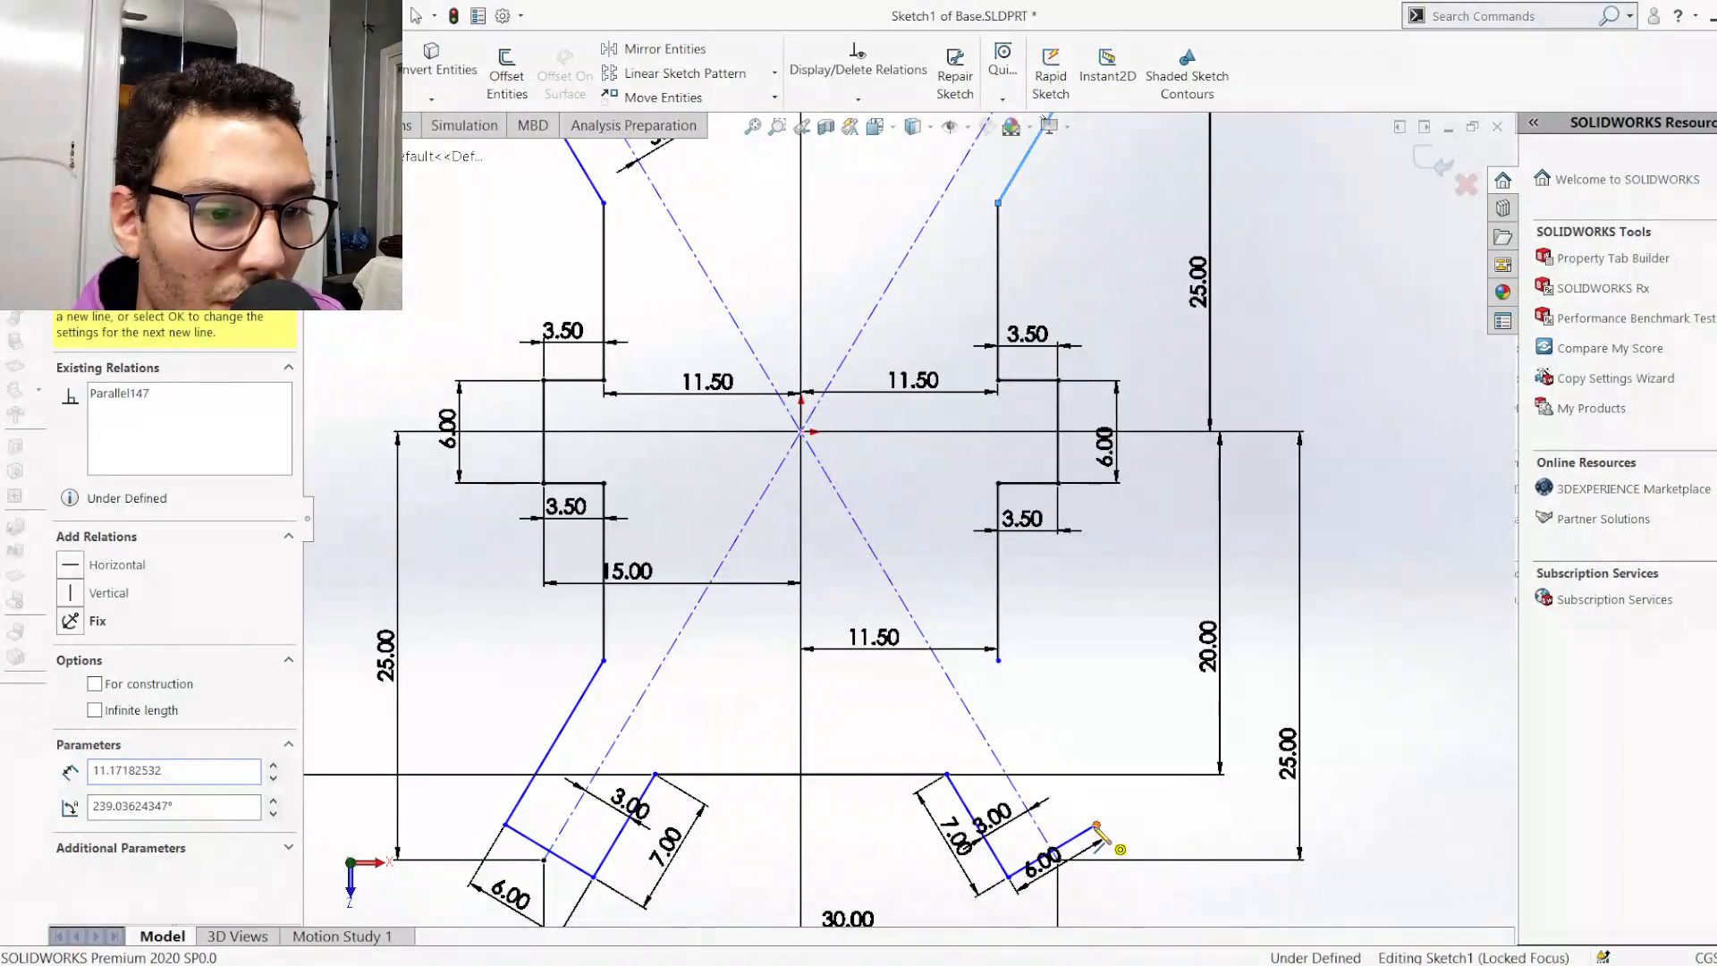
pyautogui.click(1098, 826)
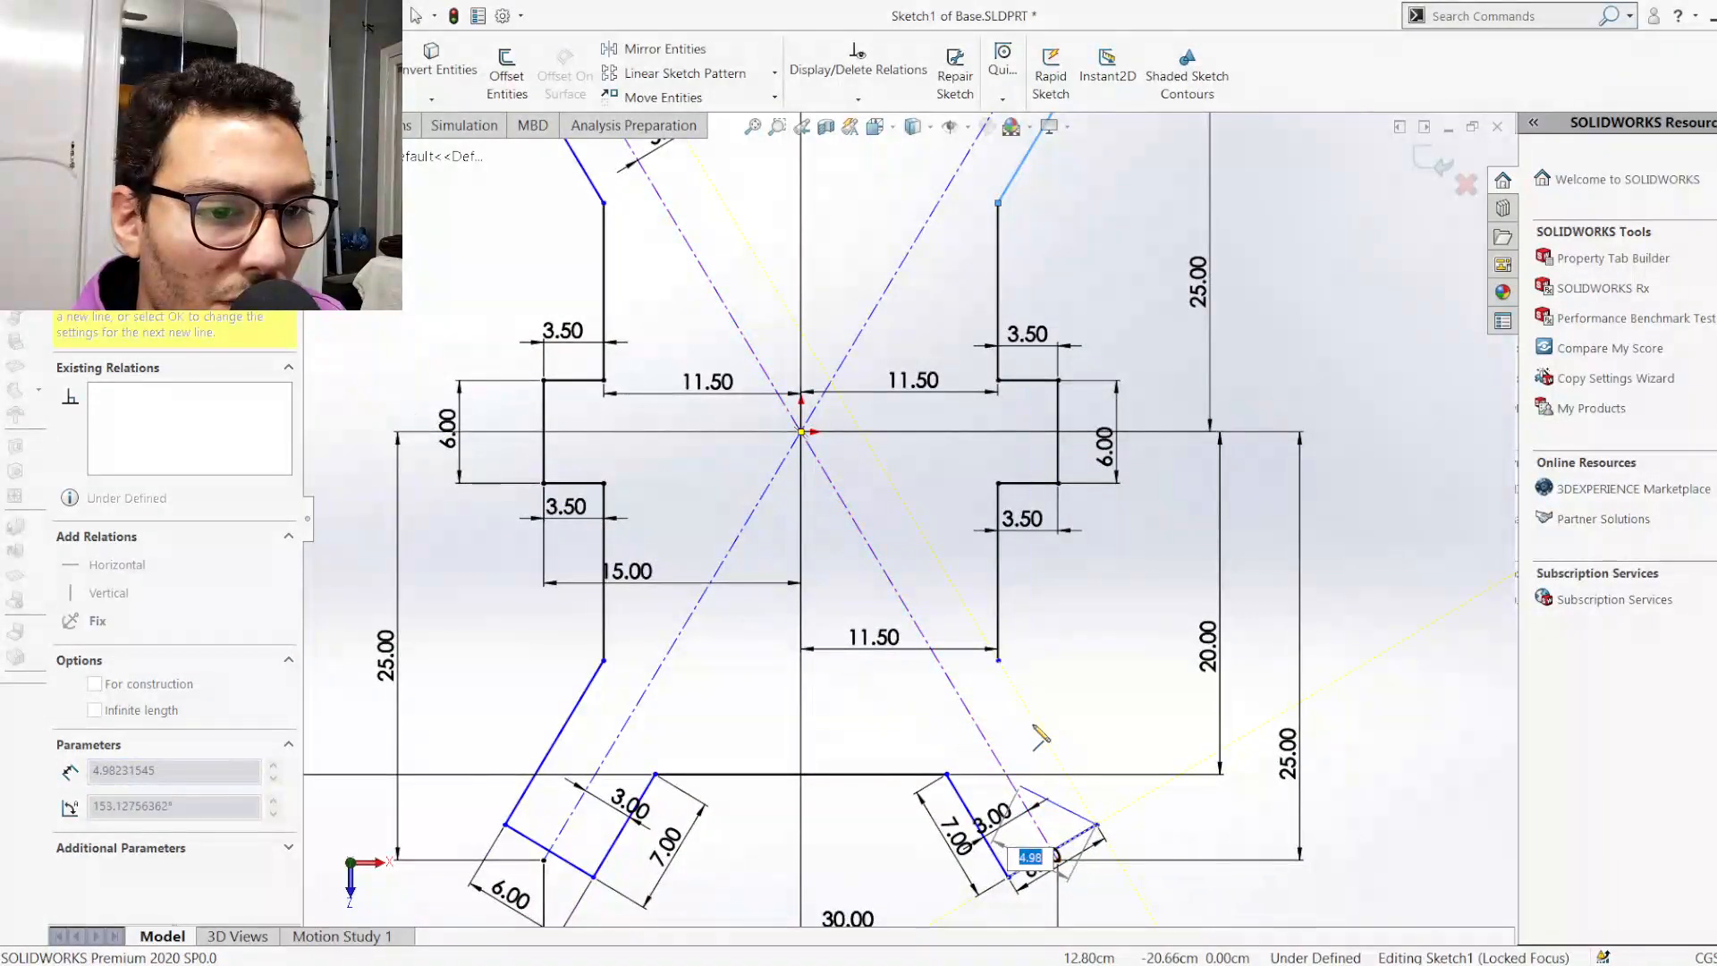
pyautogui.click(999, 661)
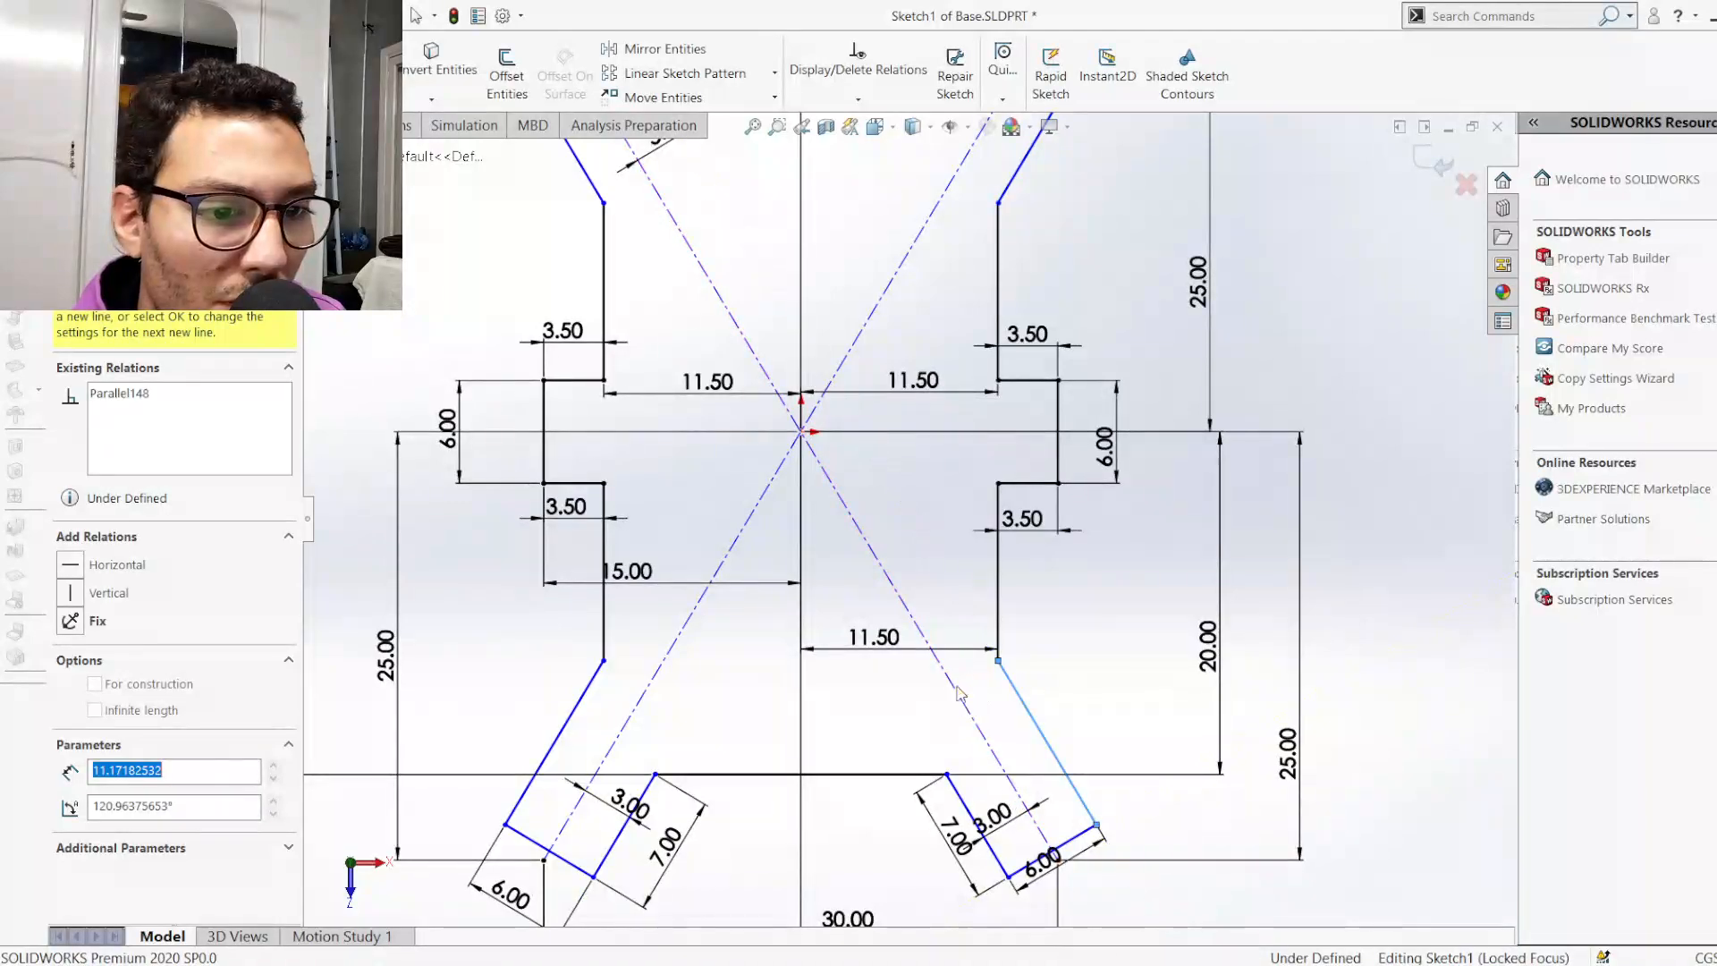
pyautogui.press('Escape')
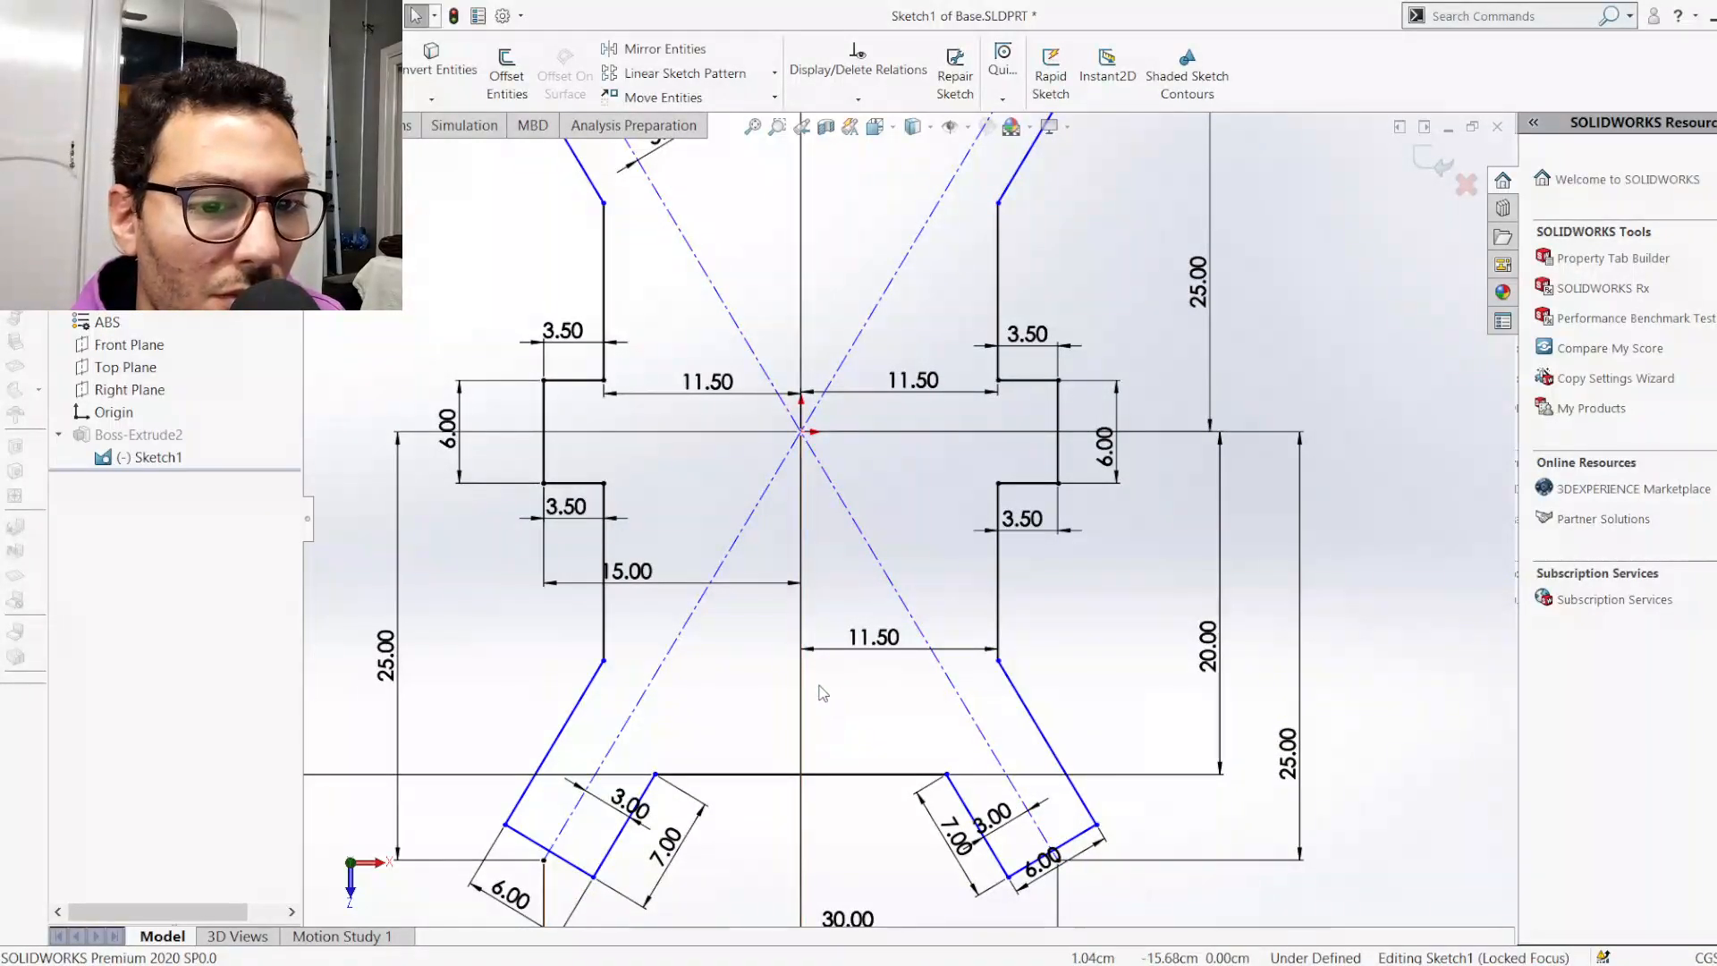
# Exit the sketch to rebuild the base plate with the closed outline, and save the part
pyautogui.press('f')
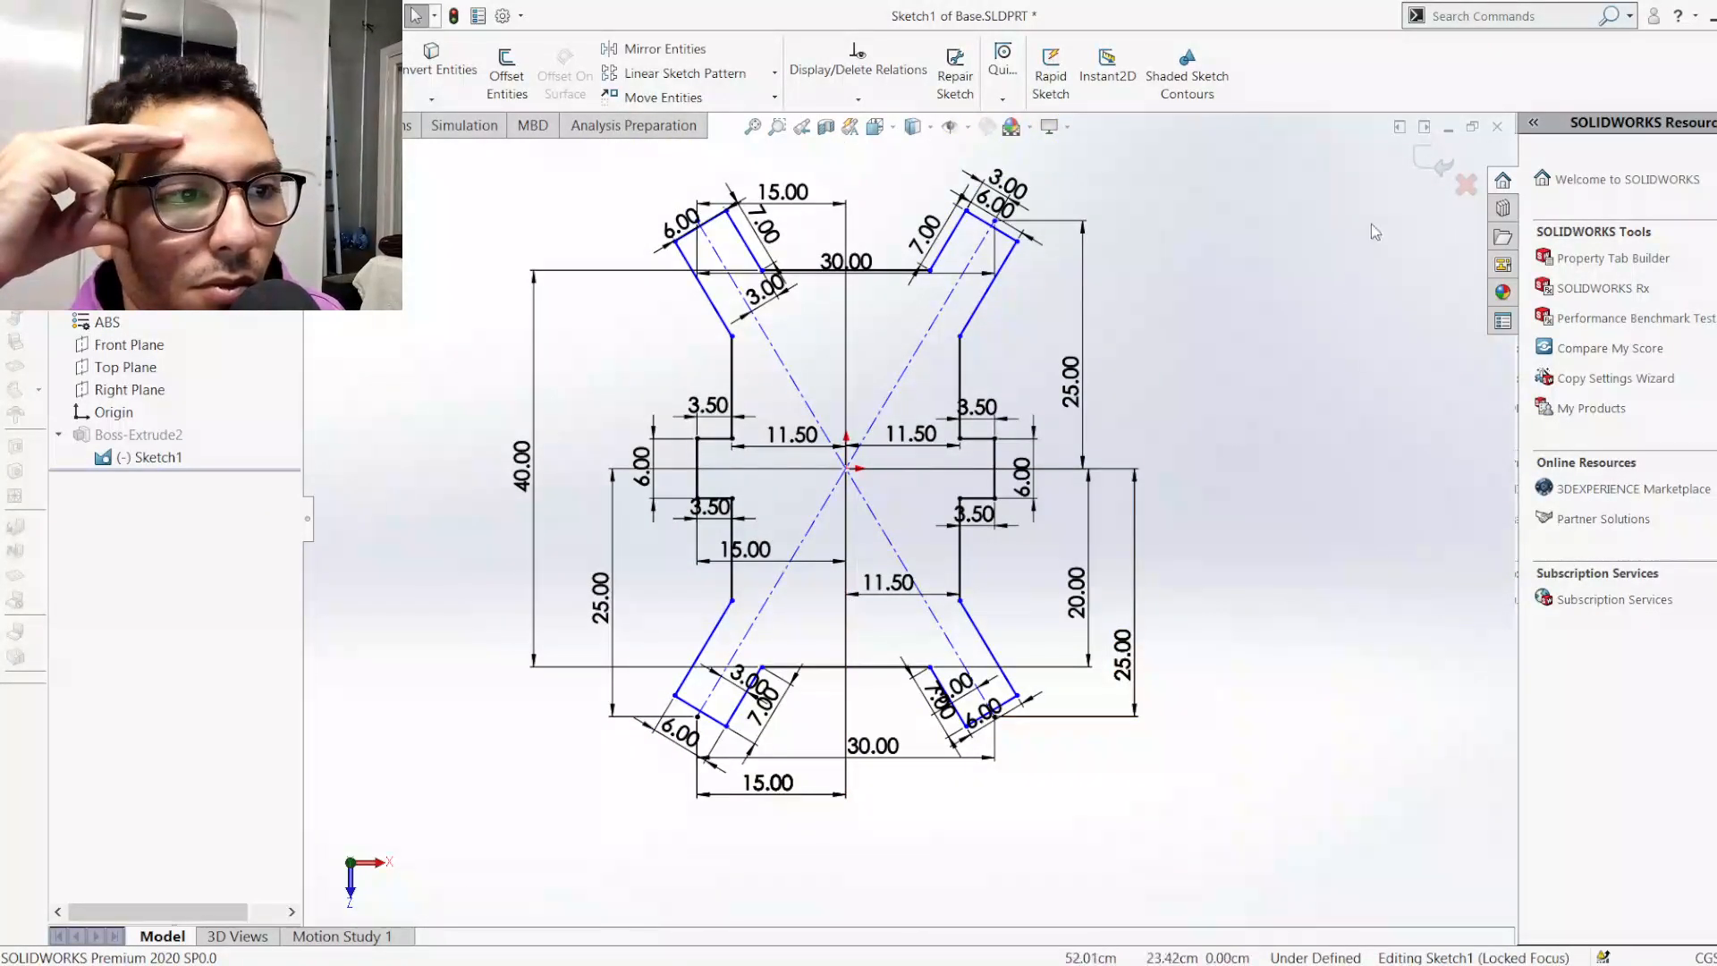
pyautogui.click(1441, 161)
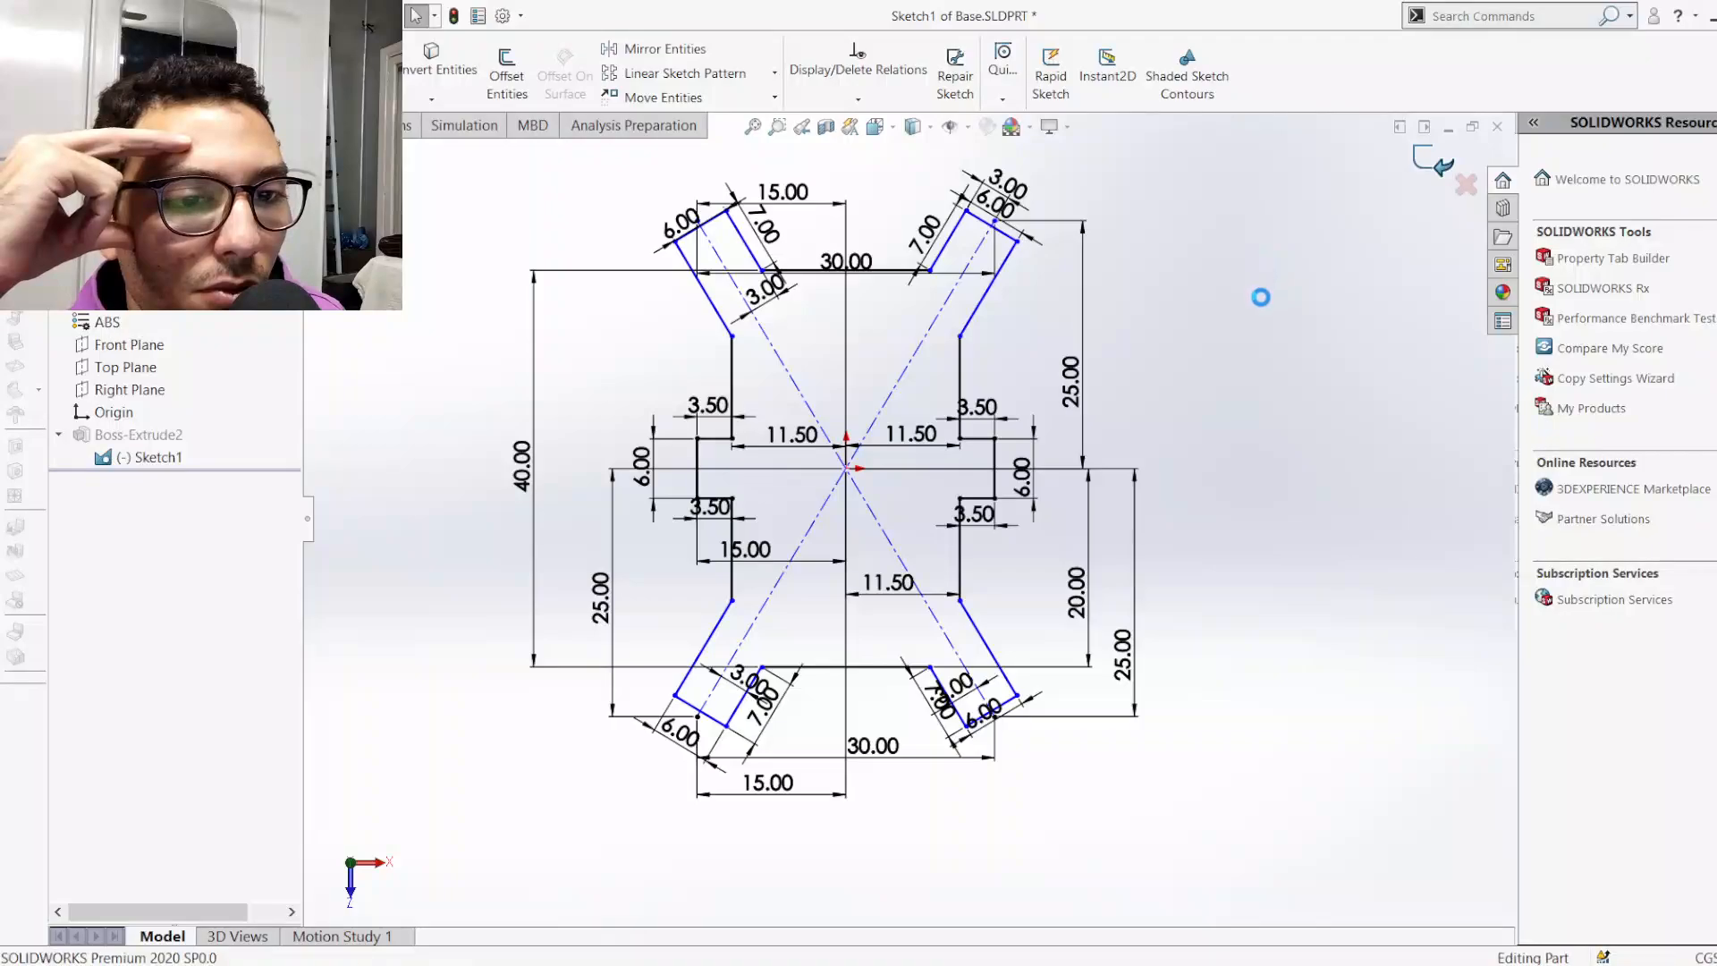
pyautogui.moveTo(1146, 523)
pyautogui.mouseDown(button='middle')
pyautogui.moveTo(1078, 409)
pyautogui.moveTo(1109, 354)
pyautogui.mouseUp(button='middle')
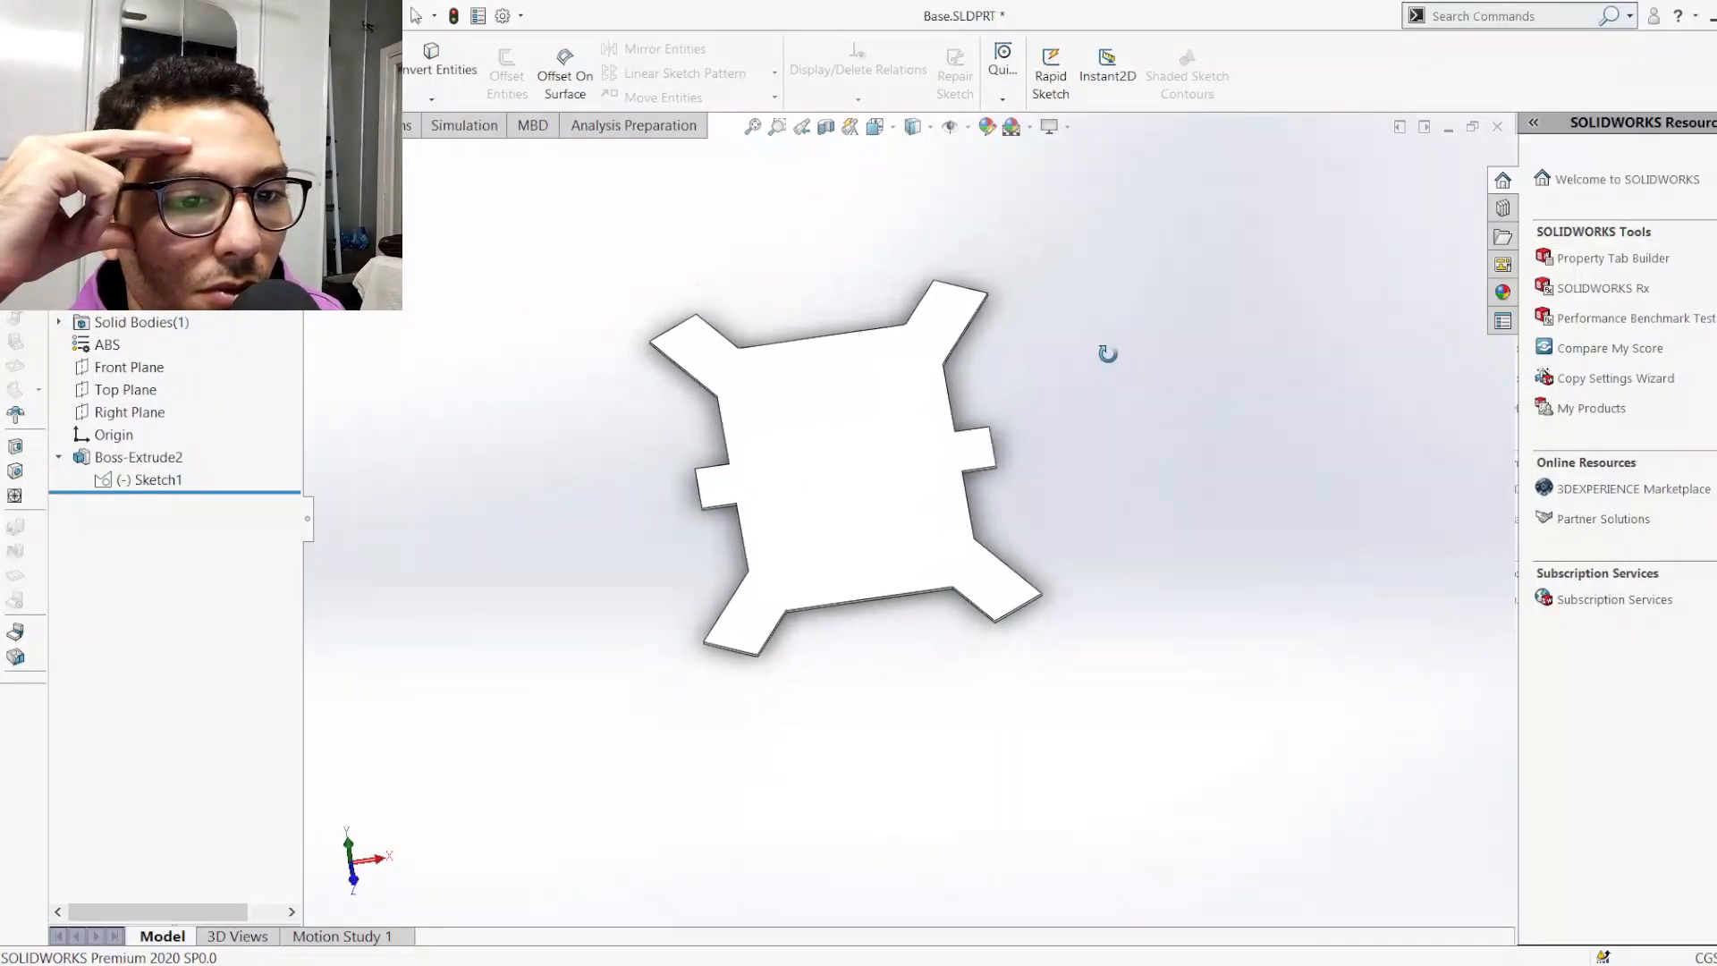
pyautogui.hotkey('ctrl', '7')
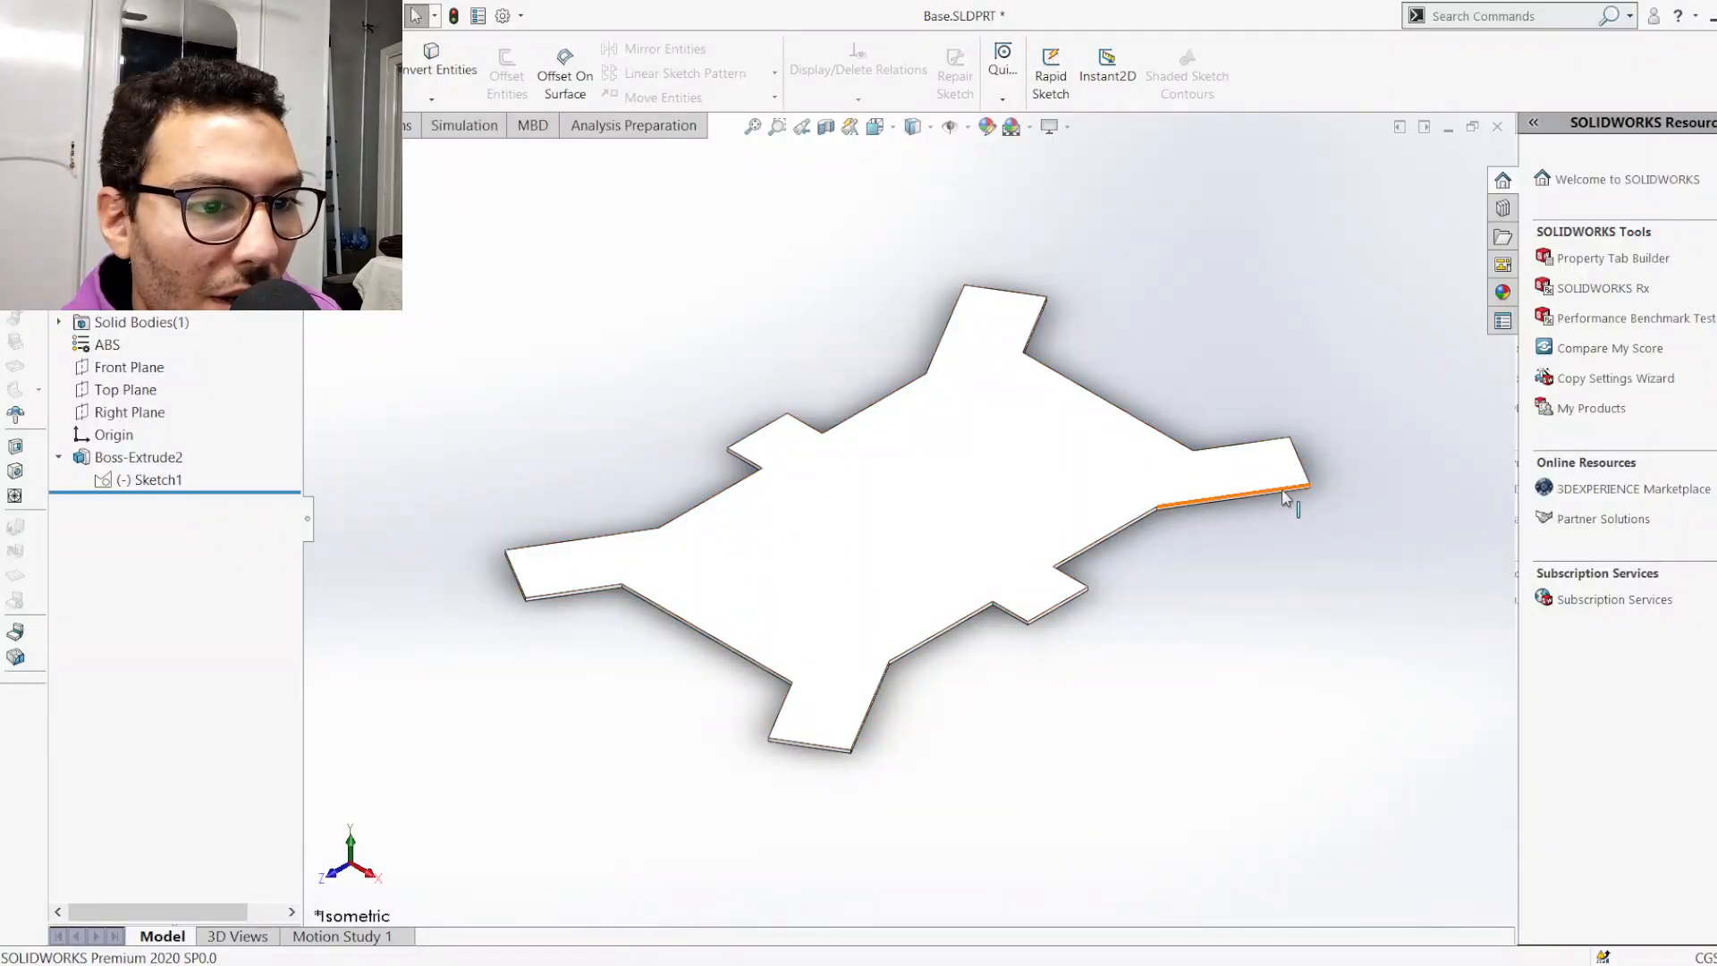
pyautogui.moveTo(1100, 575); pyautogui.dragTo(1137, 792, button='middle')
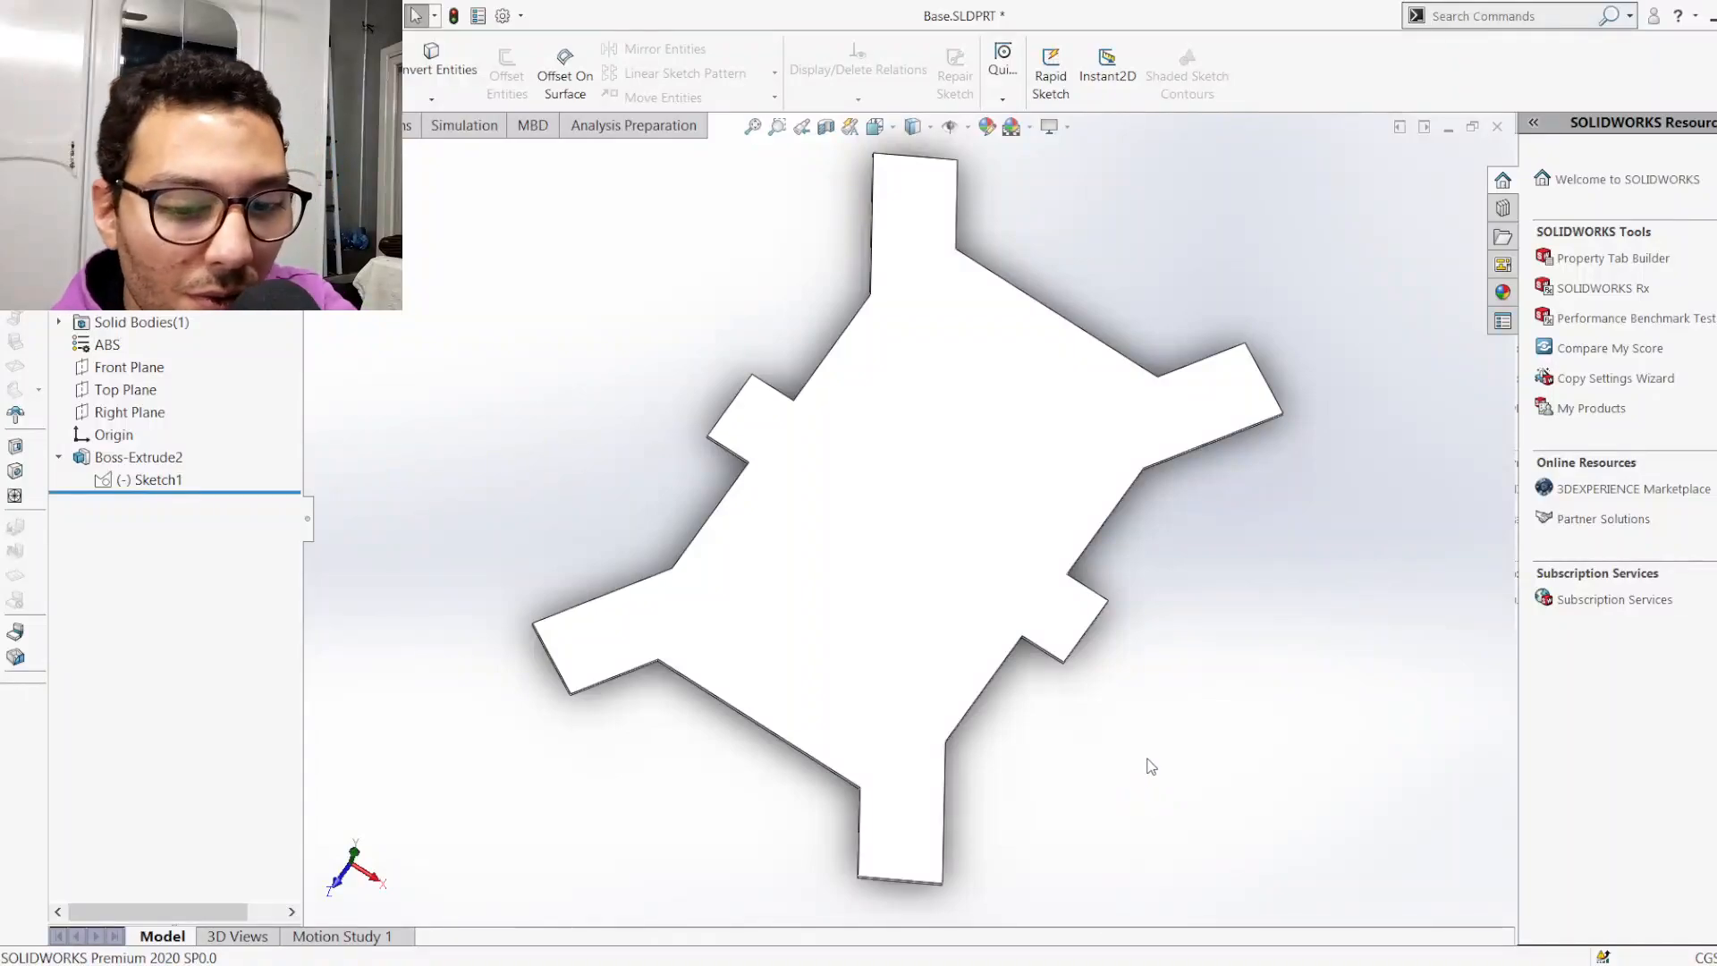
pyautogui.hotkey('ctrl', '6')
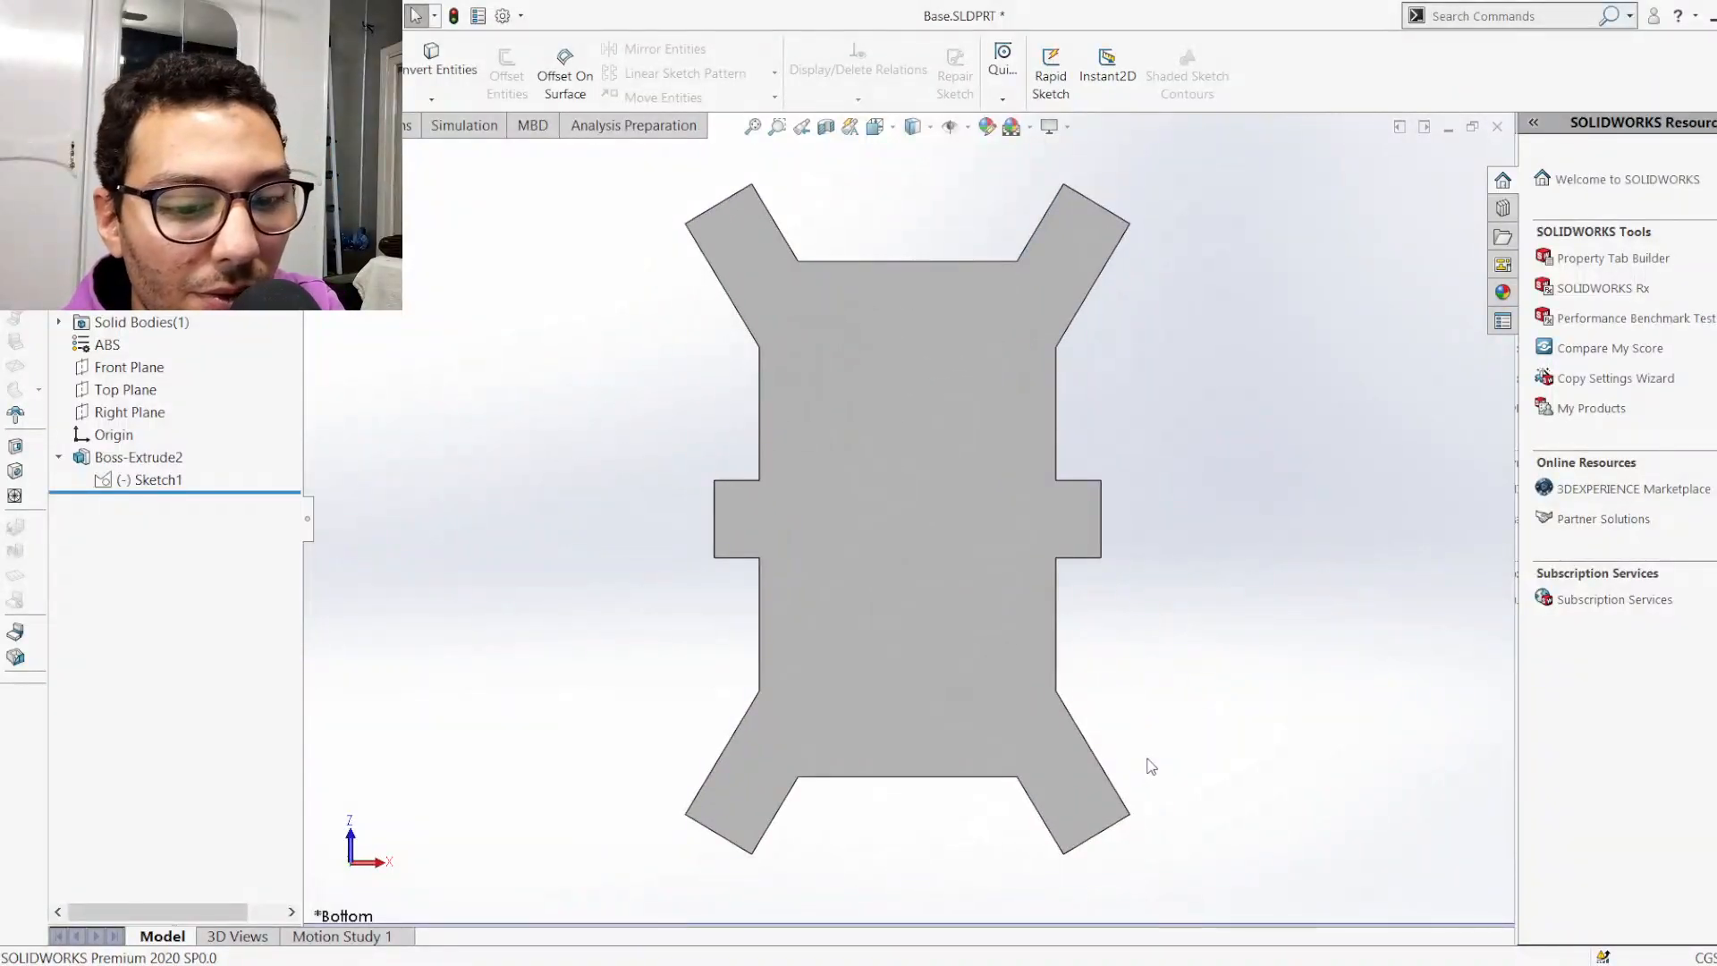
pyautogui.hotkey('ctrl', '8')
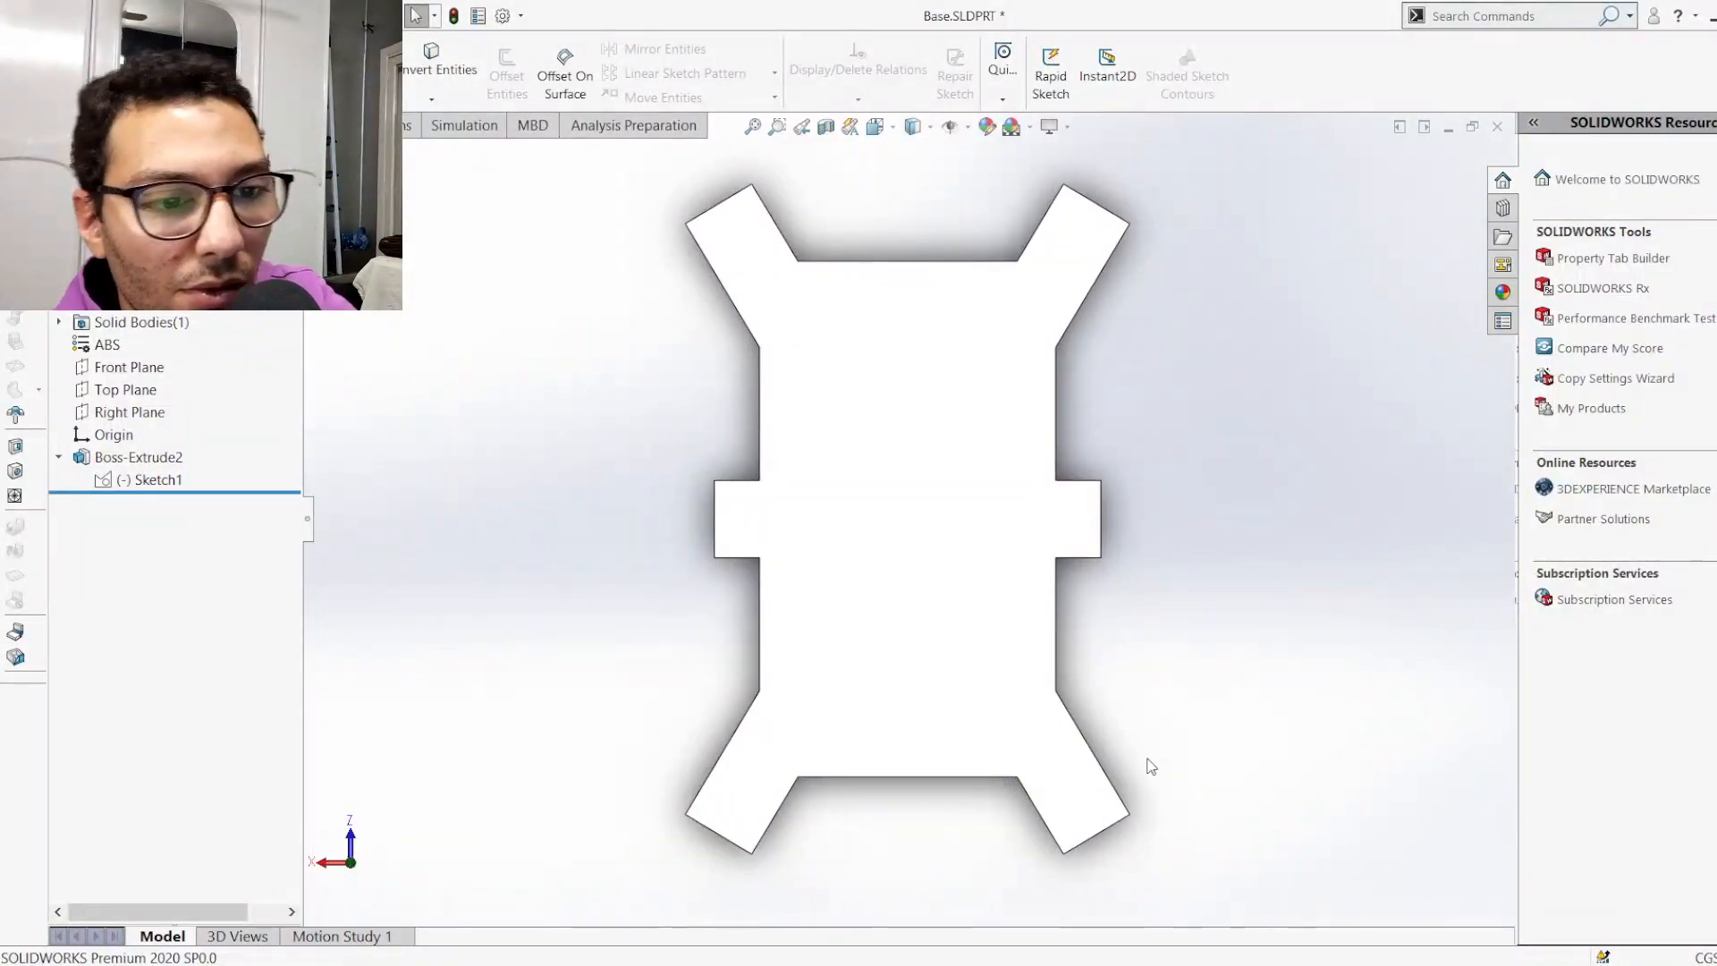
pyautogui.hotkey('ctrl', '7')
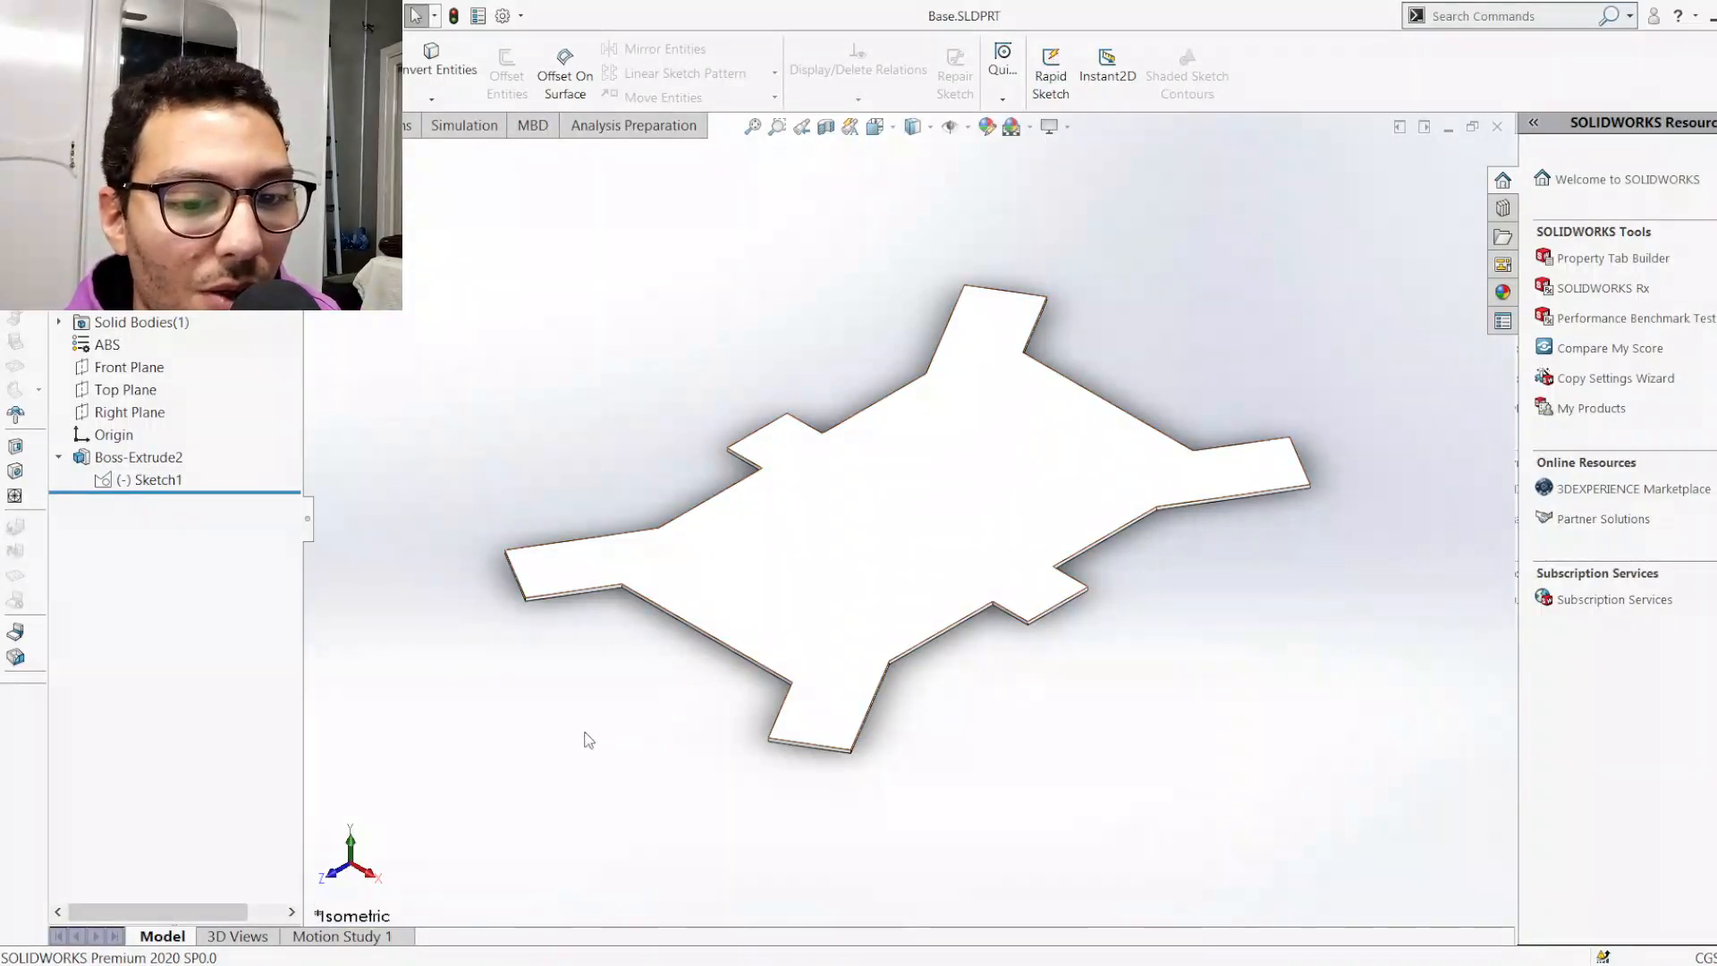
# Close the base part and examine the servo bracket and C bracket joint in the leg simulation assembly
pyautogui.click(1499, 129)
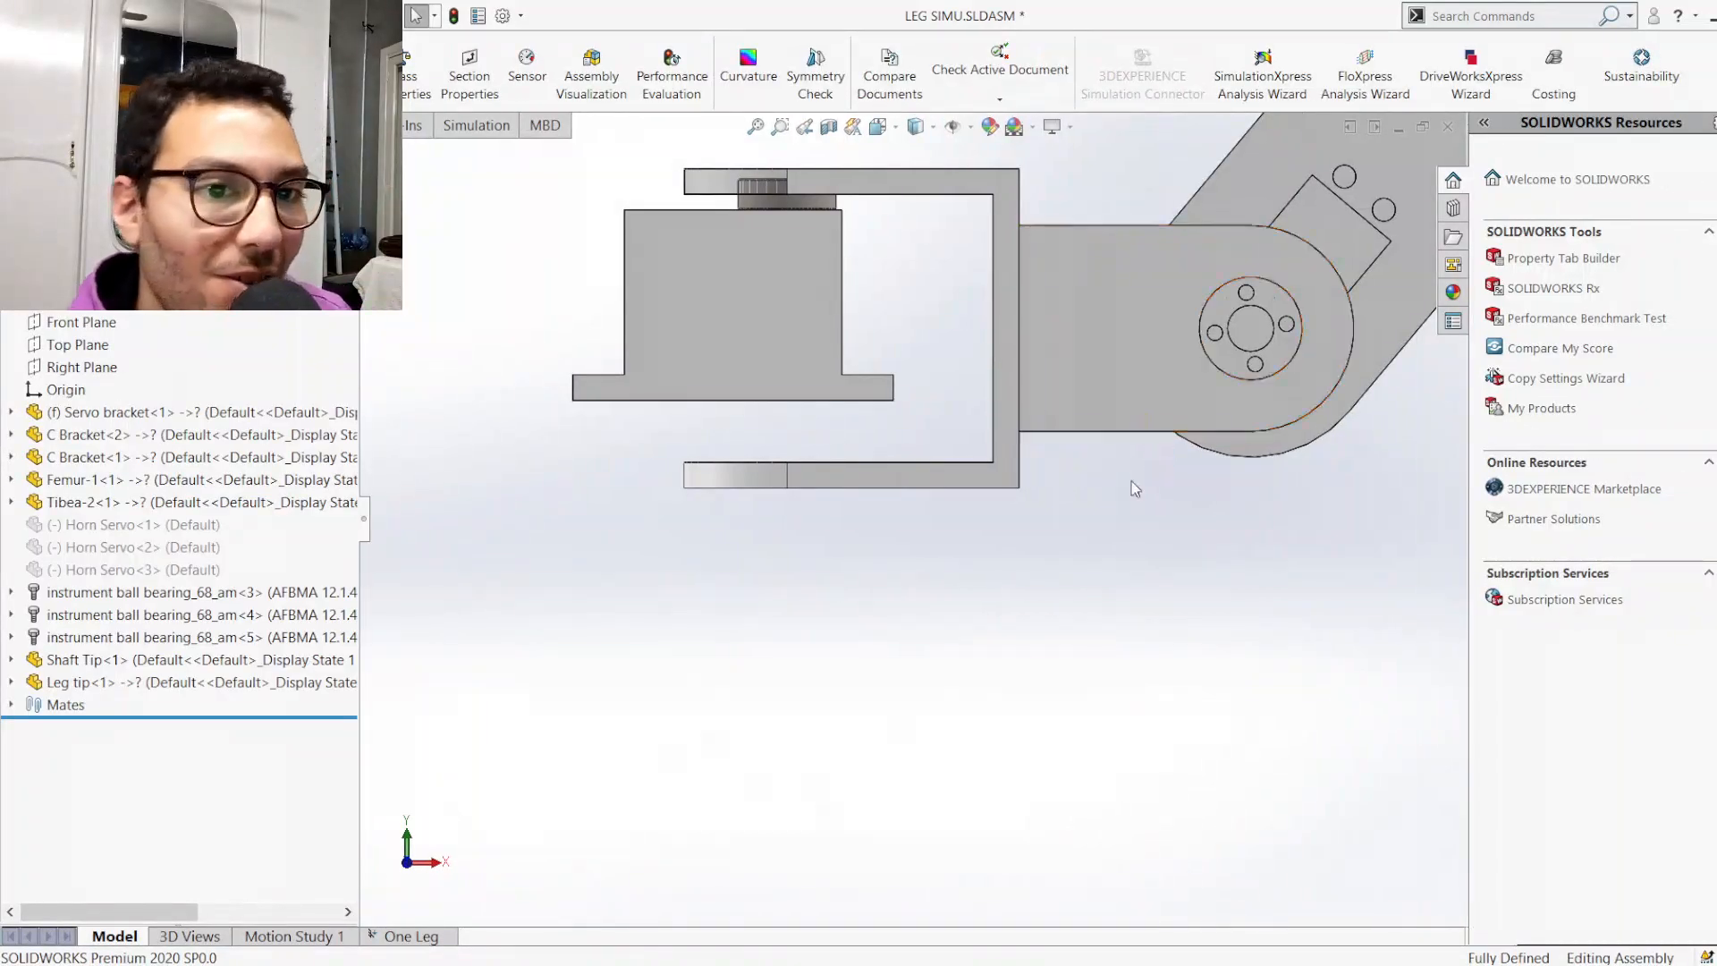
pyautogui.scroll(-5, 866, 304)
pyautogui.moveTo(854, 231); pyautogui.dragTo(921, 266, button='middle')
pyautogui.scroll(3, 862, 415)
pyautogui.scroll(3, 859, 420)
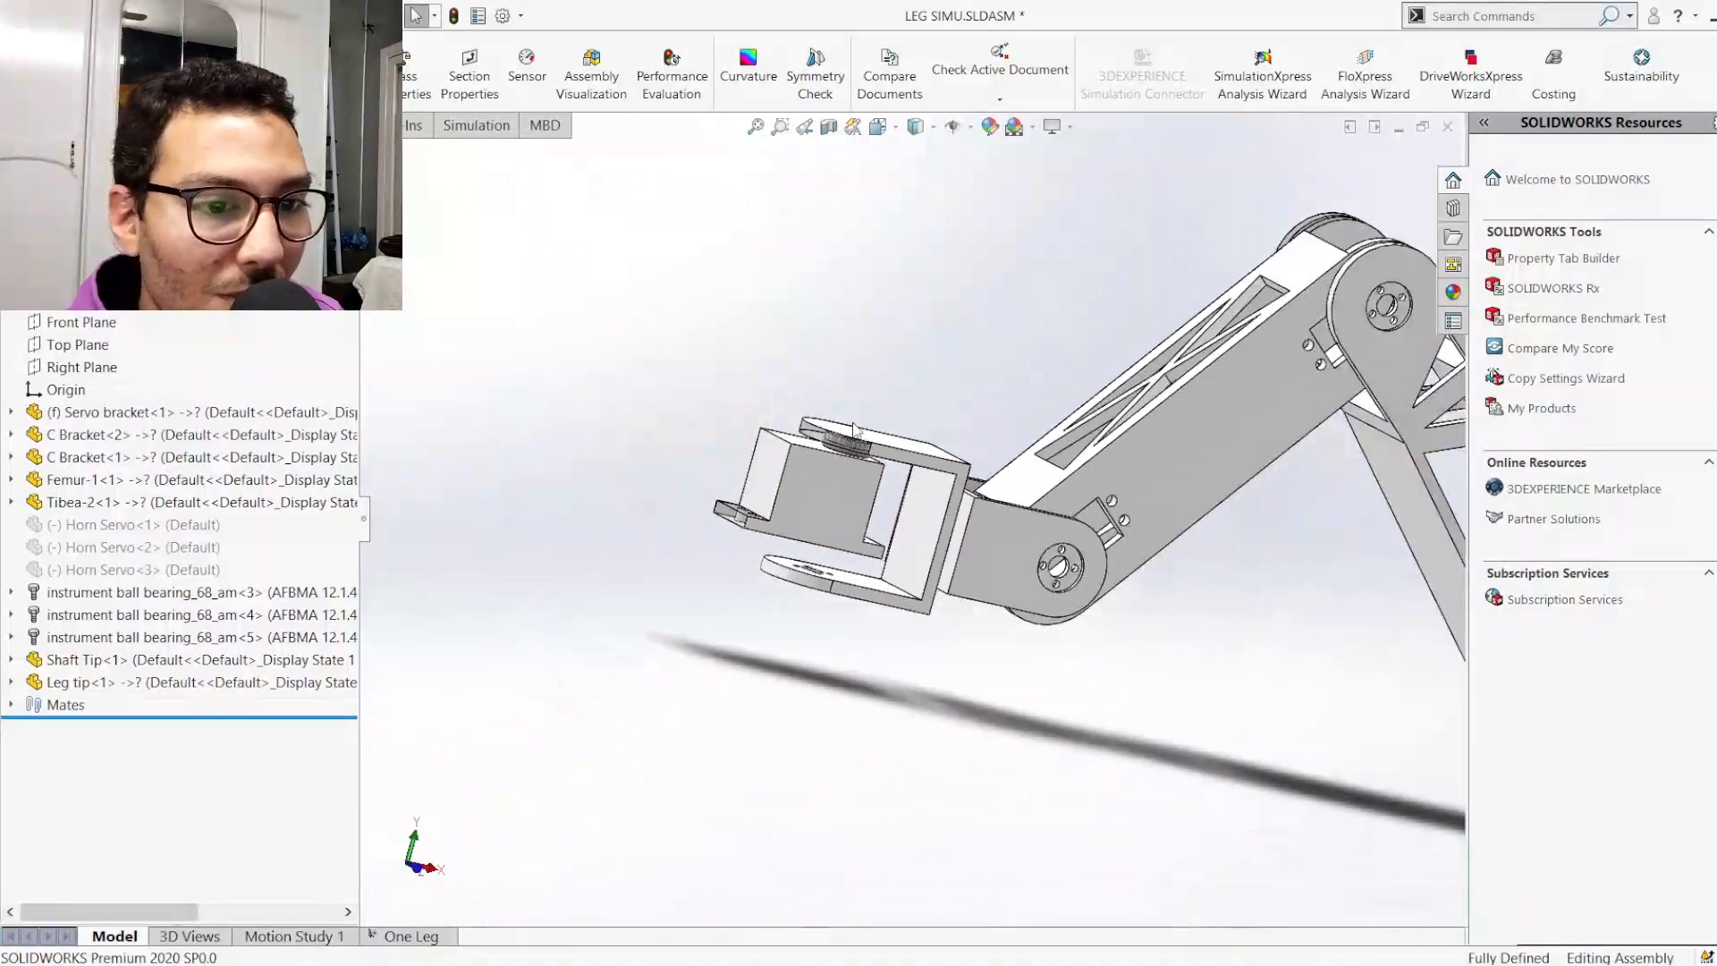
pyautogui.moveTo(889, 511); pyautogui.dragTo(906, 659, button='middle')
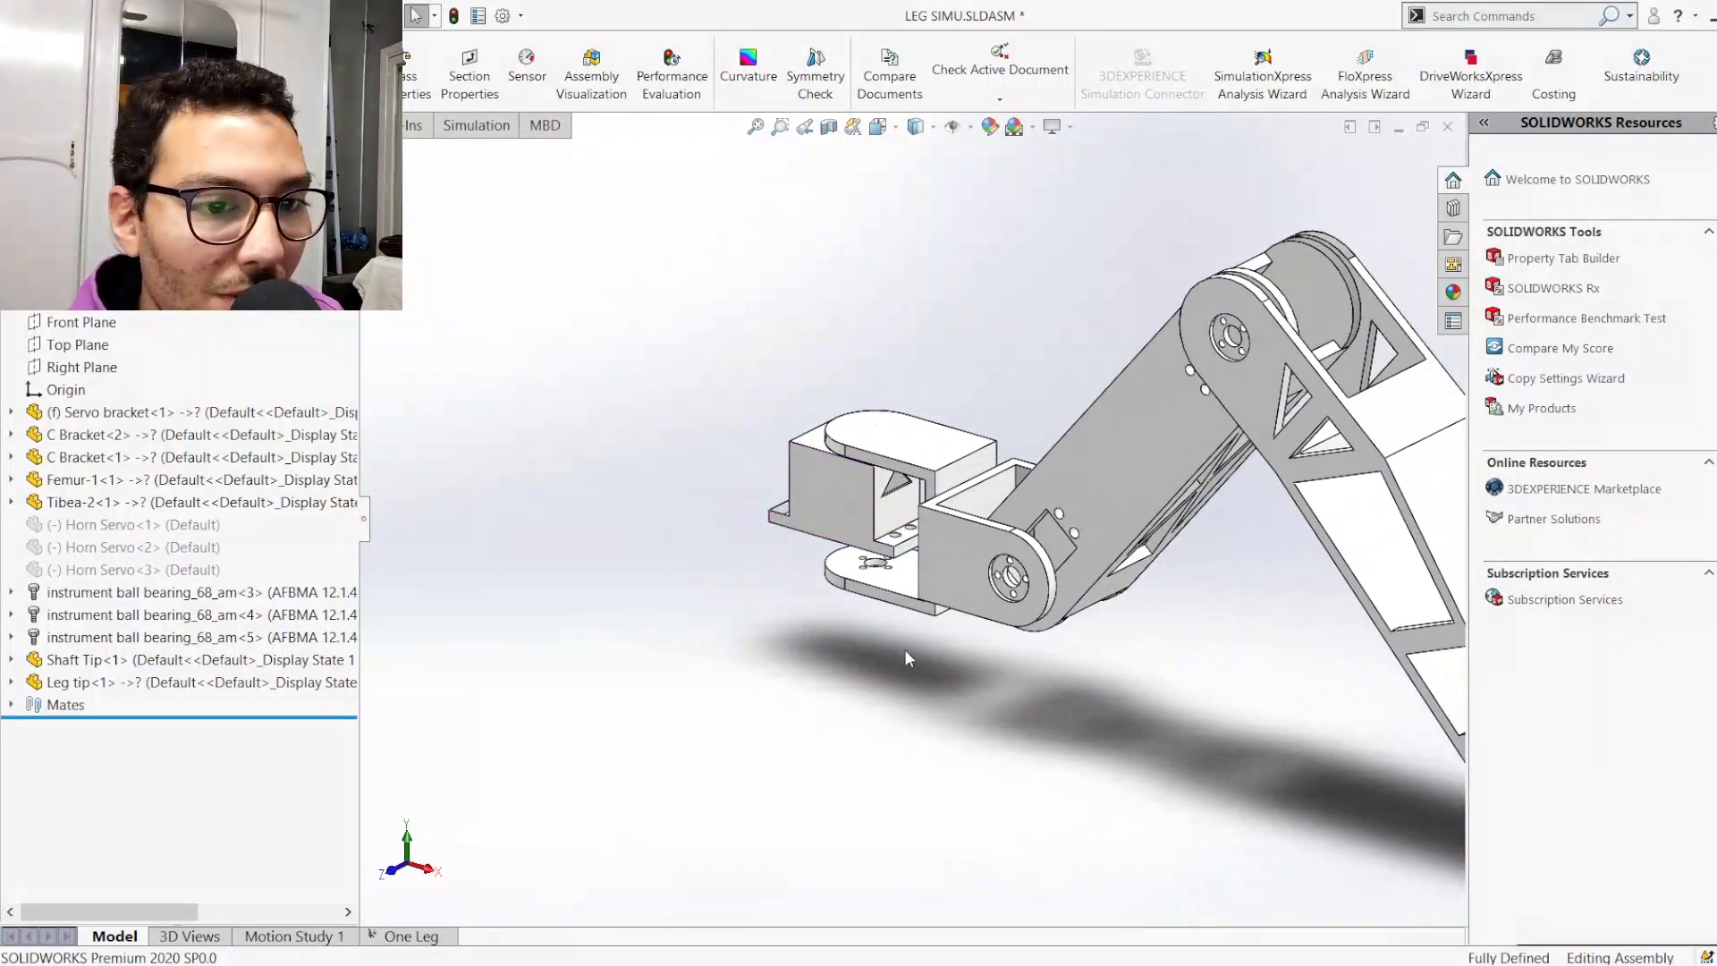
pyautogui.hotkey('ctrl', '7')
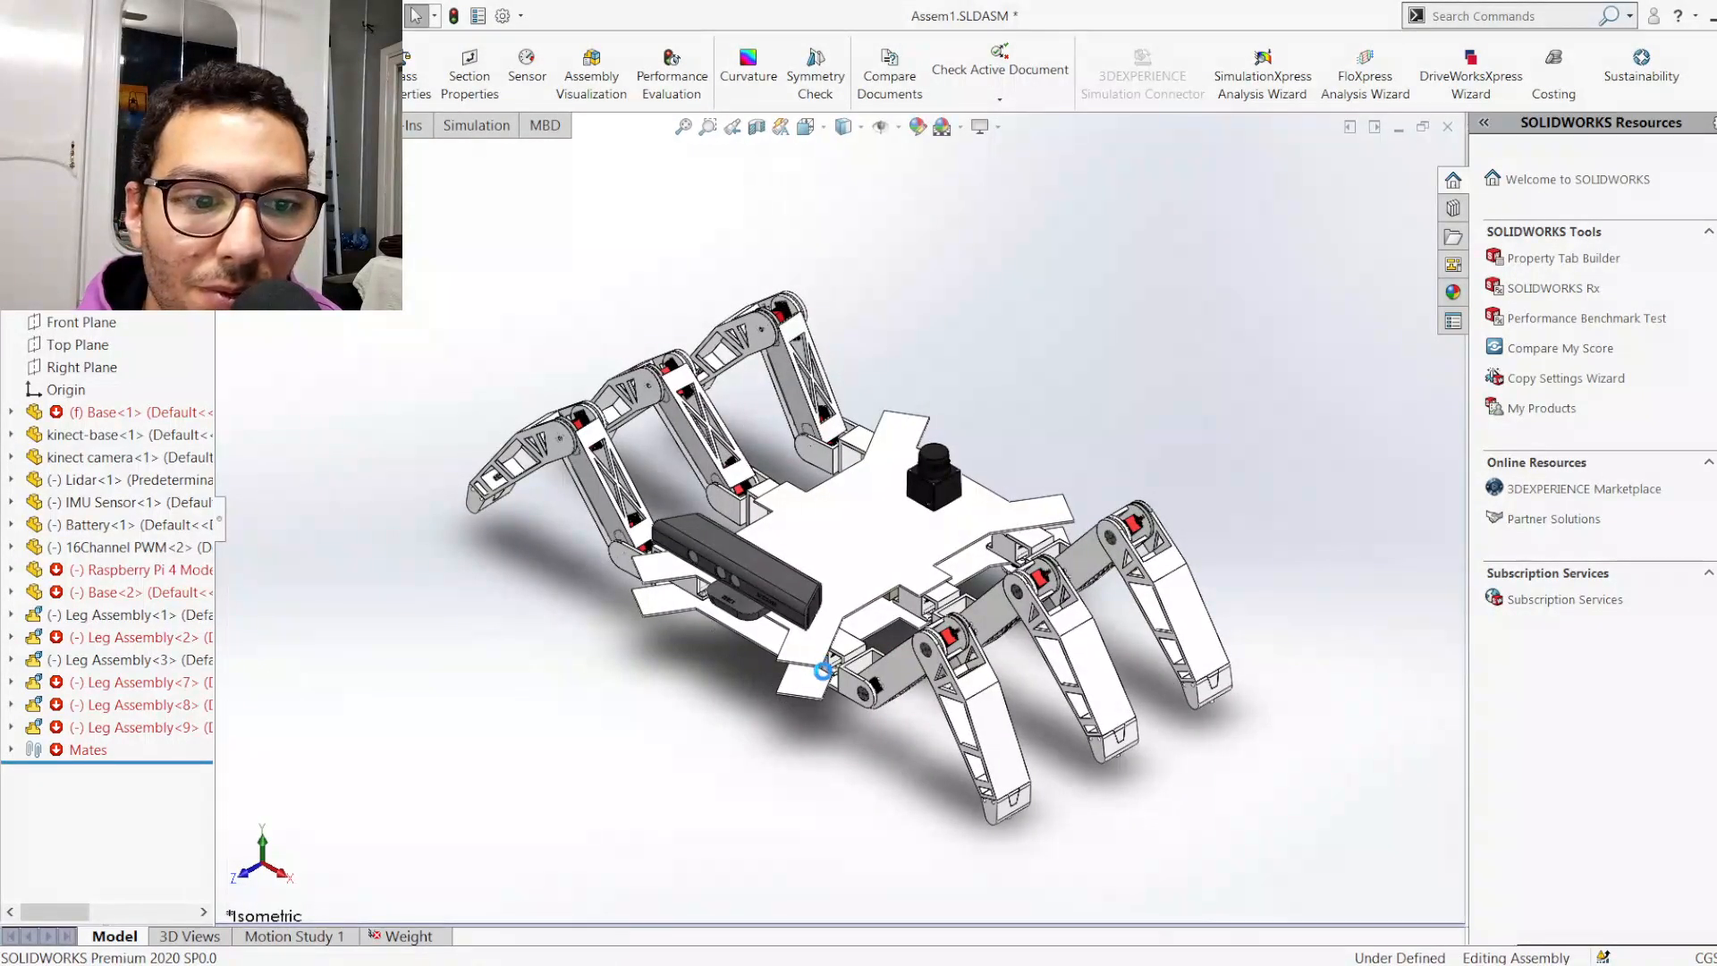
# Hide the upper base plate in the full hexapod assembly to expose the electronics mounted on the lower plate
pyautogui.scroll(-3, 827, 662)
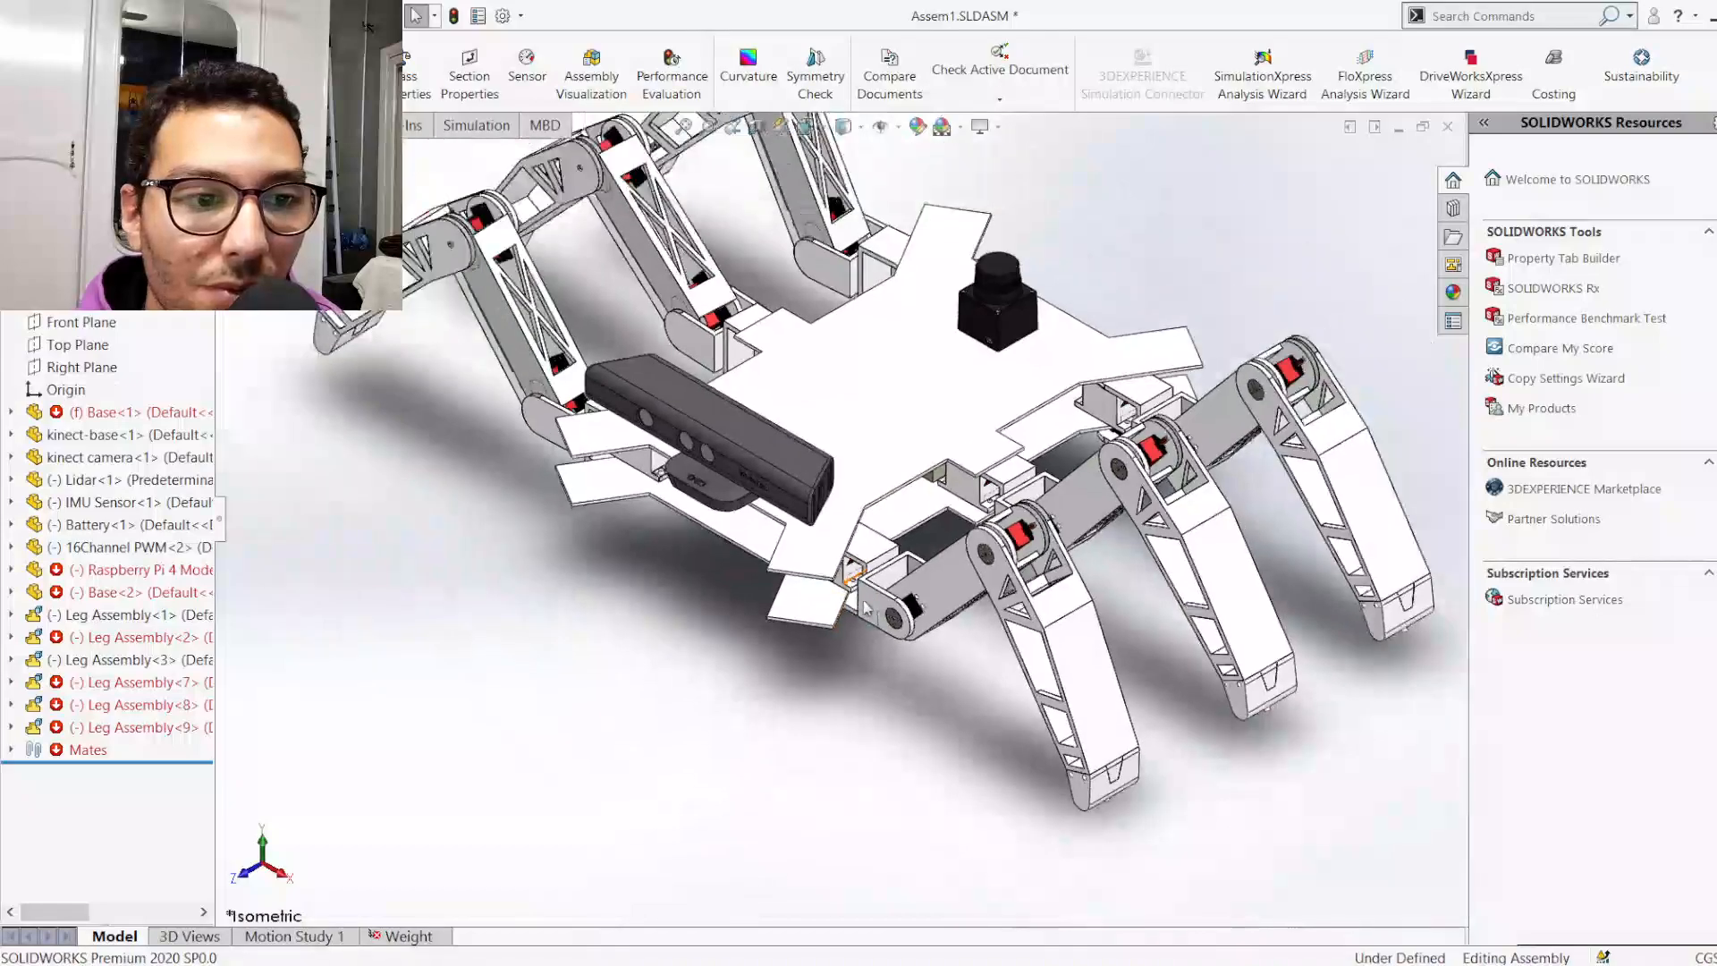
pyautogui.scroll(-3, 723, 602)
pyautogui.moveTo(689, 581)
pyautogui.mouseDown(button='middle')
pyautogui.moveTo(739, 536)
pyautogui.moveTo(778, 443)
pyautogui.moveTo(721, 538)
pyautogui.moveTo(721, 577)
pyautogui.mouseUp(button='middle')
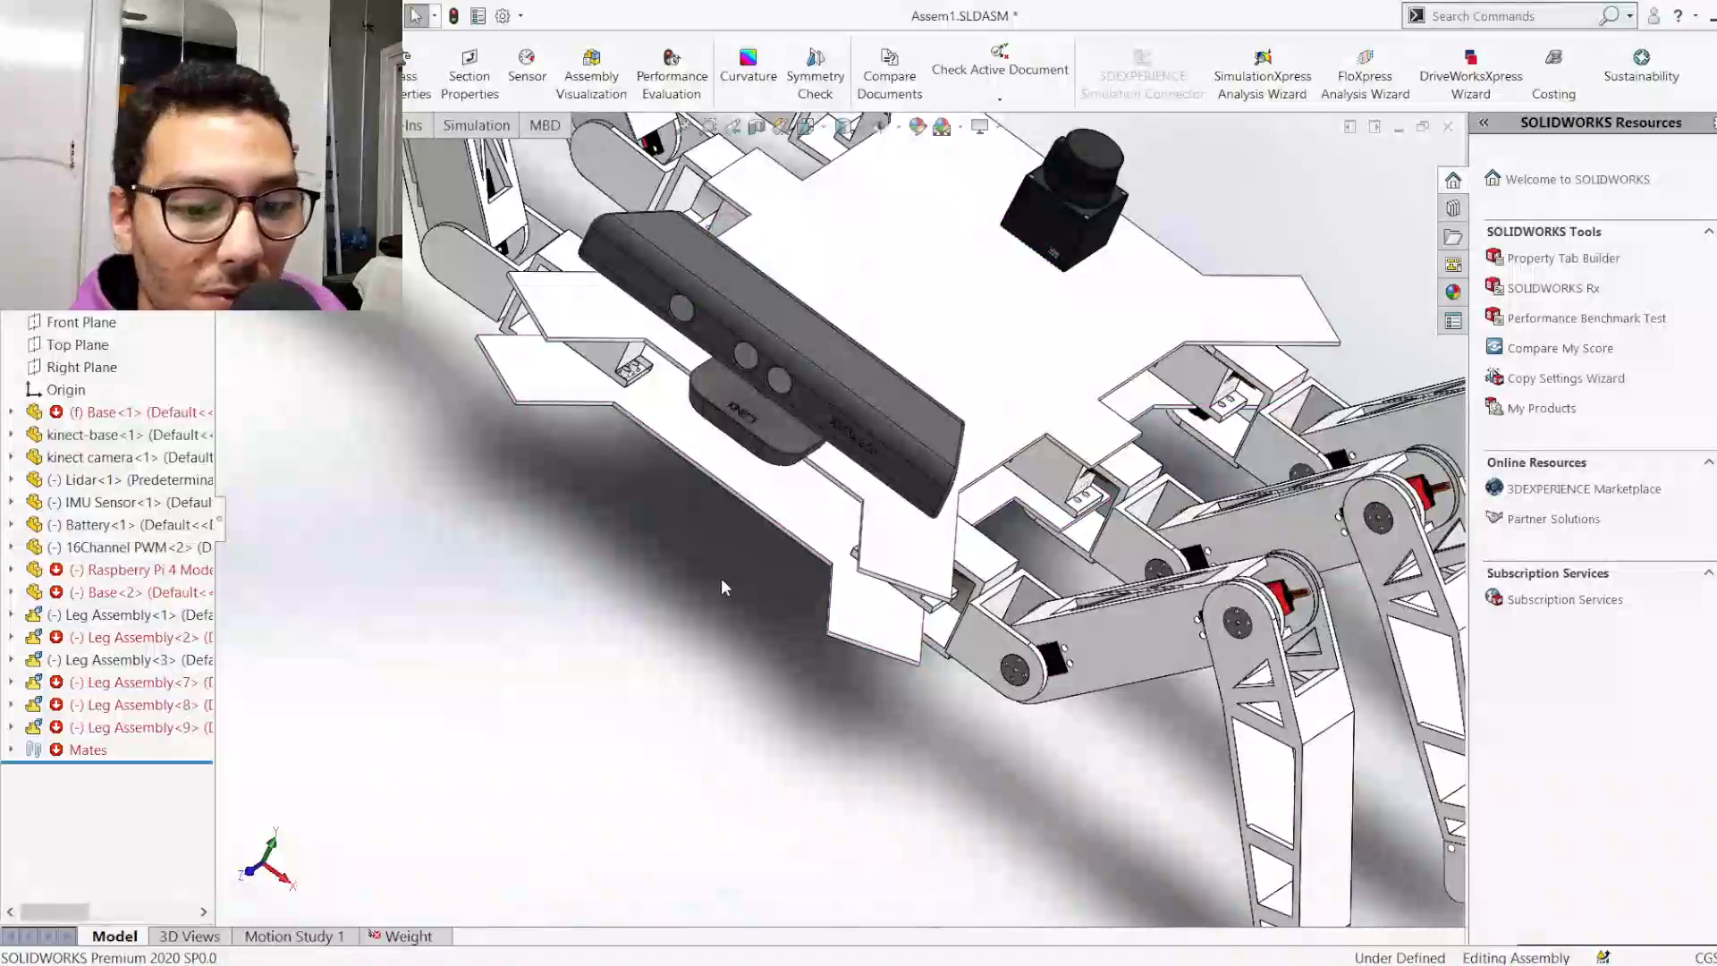
pyautogui.hotkey('ctrl', '7')
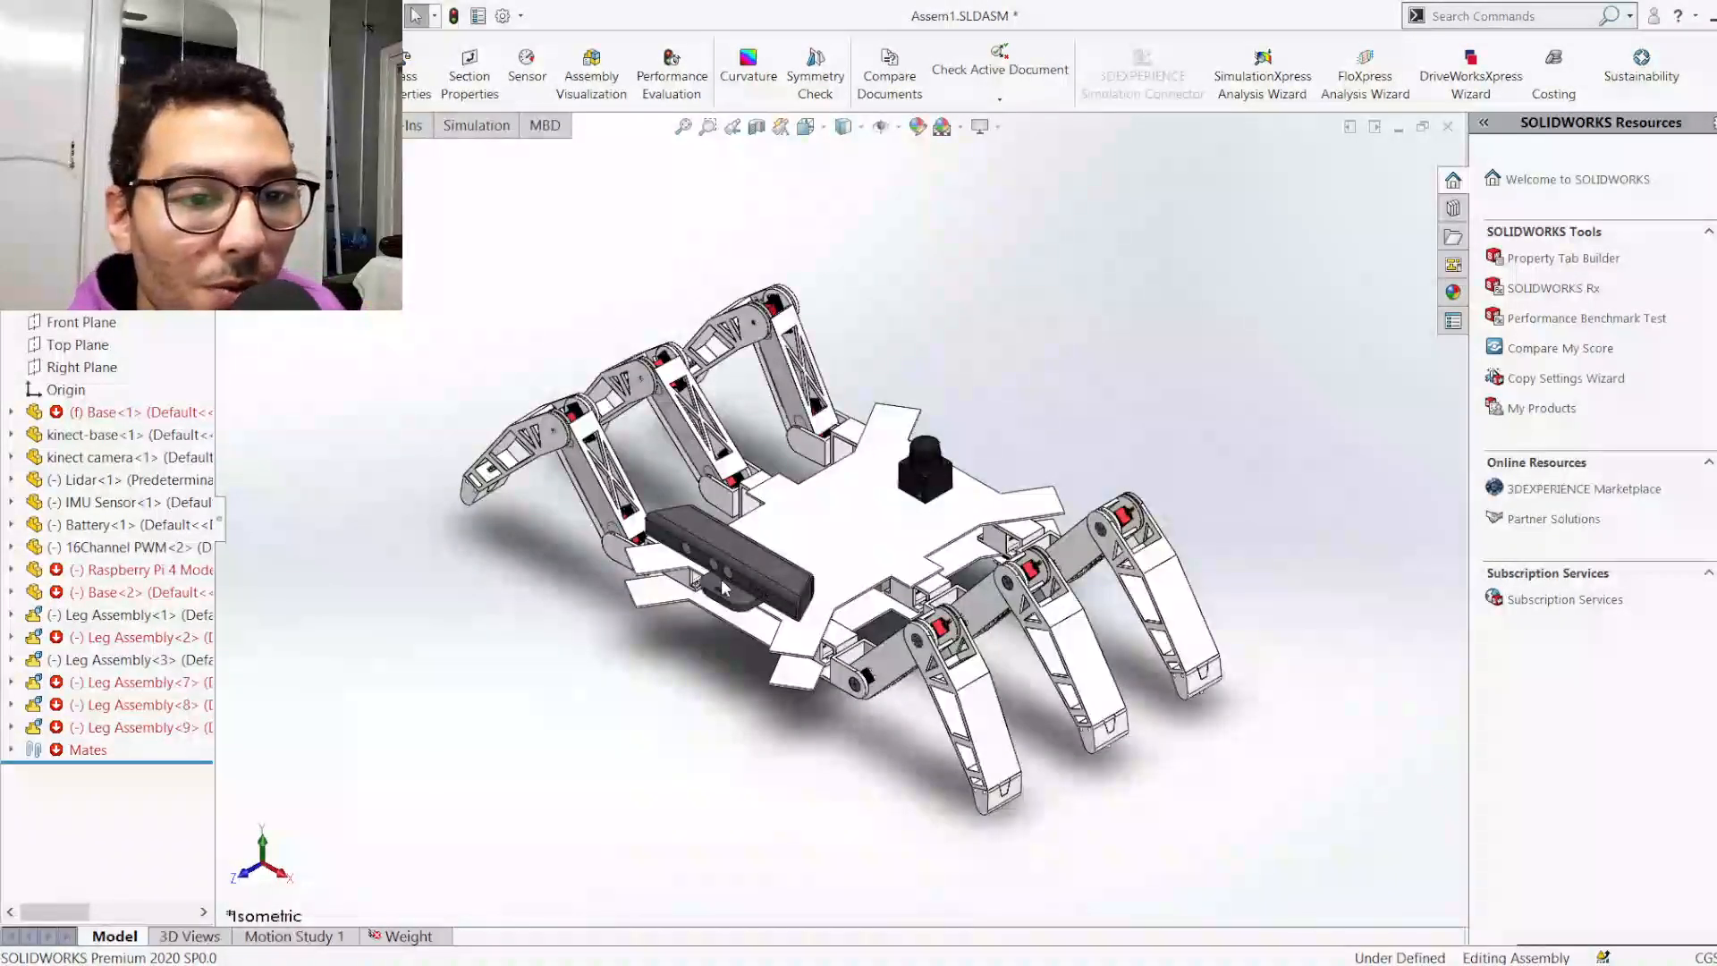
pyautogui.scroll(-5, 843, 527)
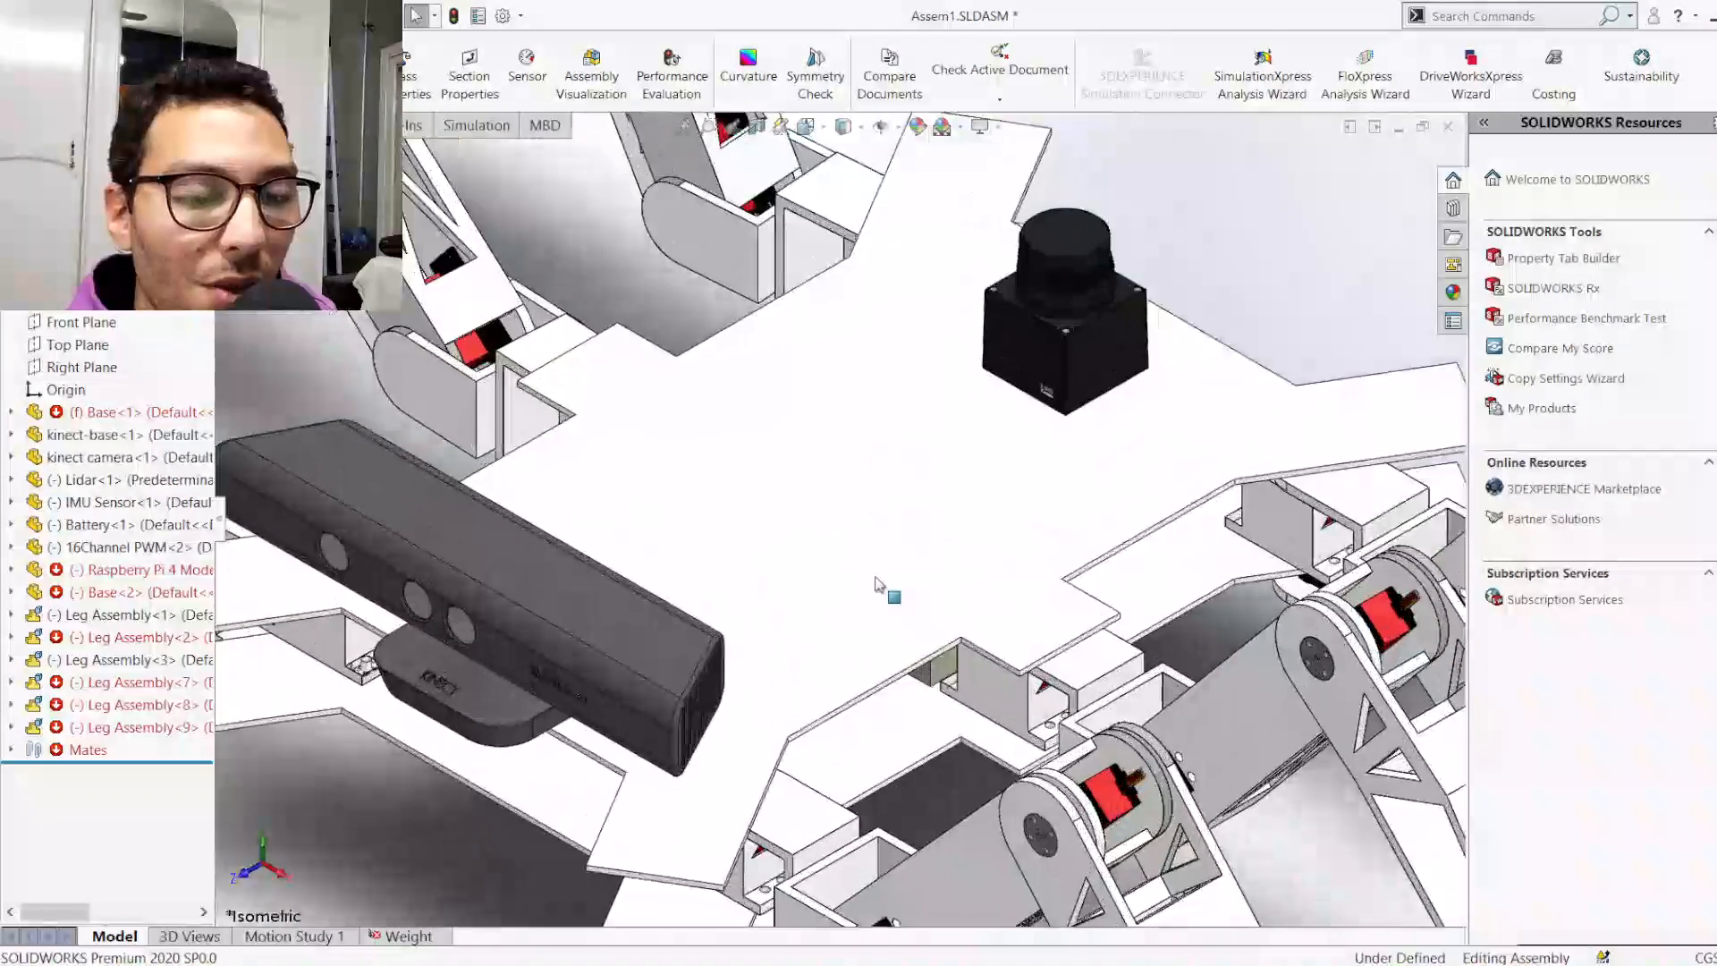
pyautogui.scroll(5, 876, 583)
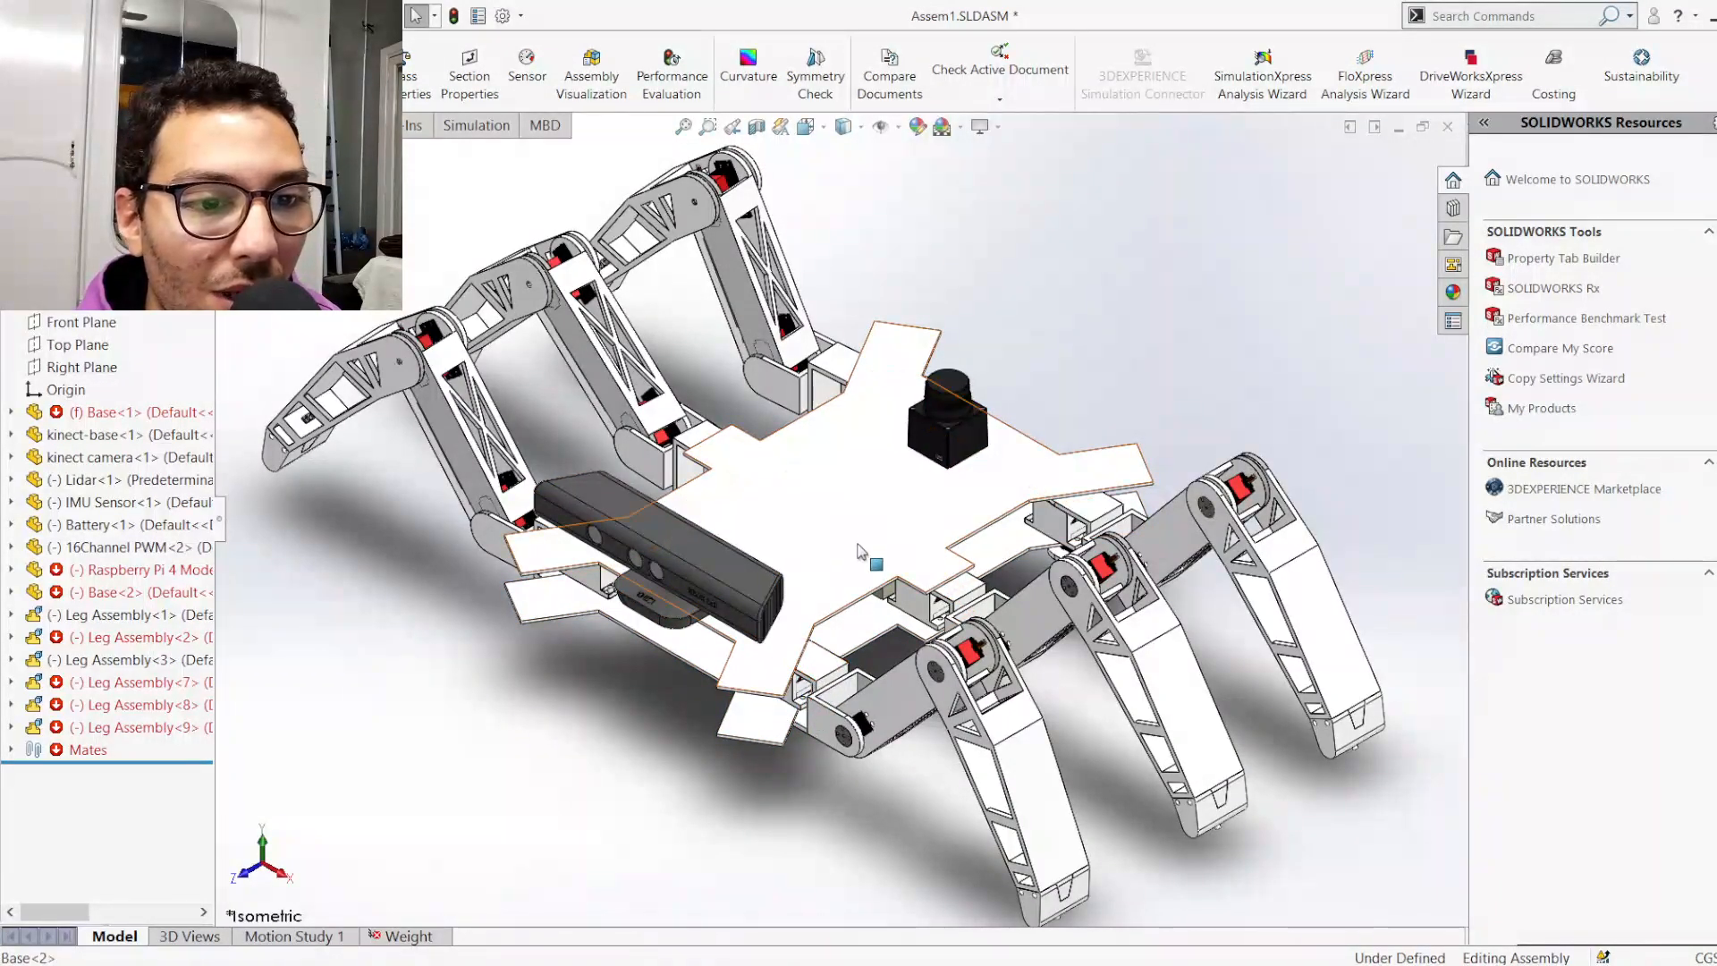
pyautogui.click(877, 524)
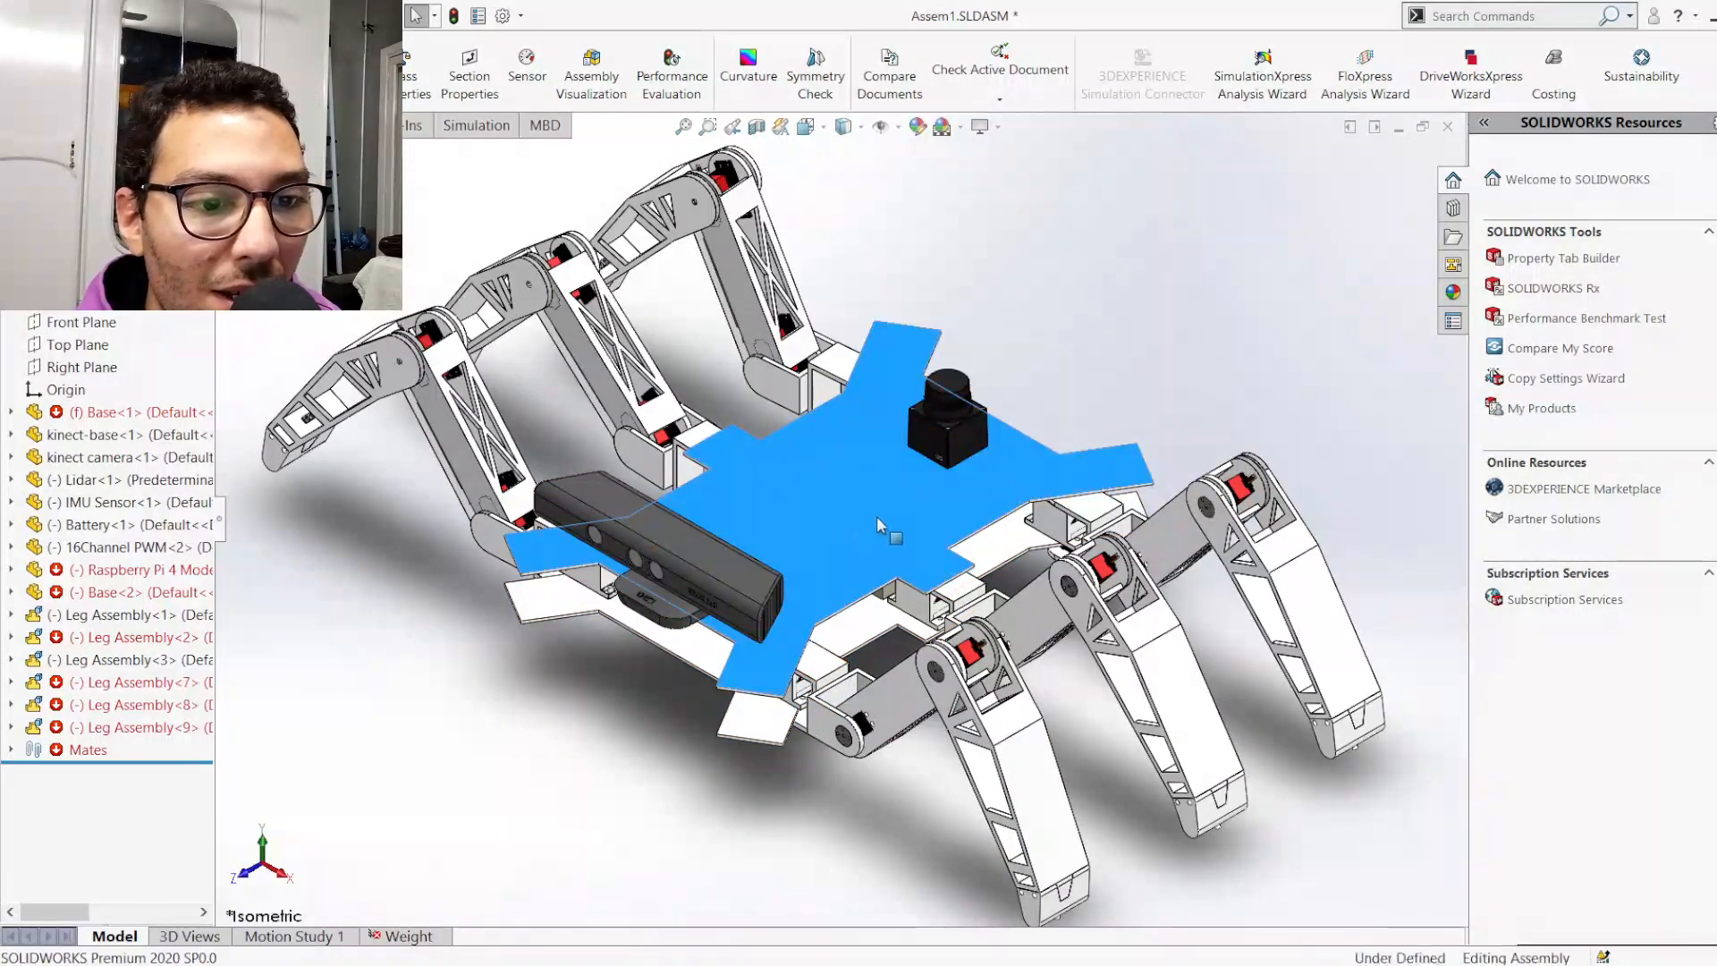
pyautogui.click(995, 289)
pyautogui.moveTo(914, 499); pyautogui.dragTo(889, 587, button='middle')
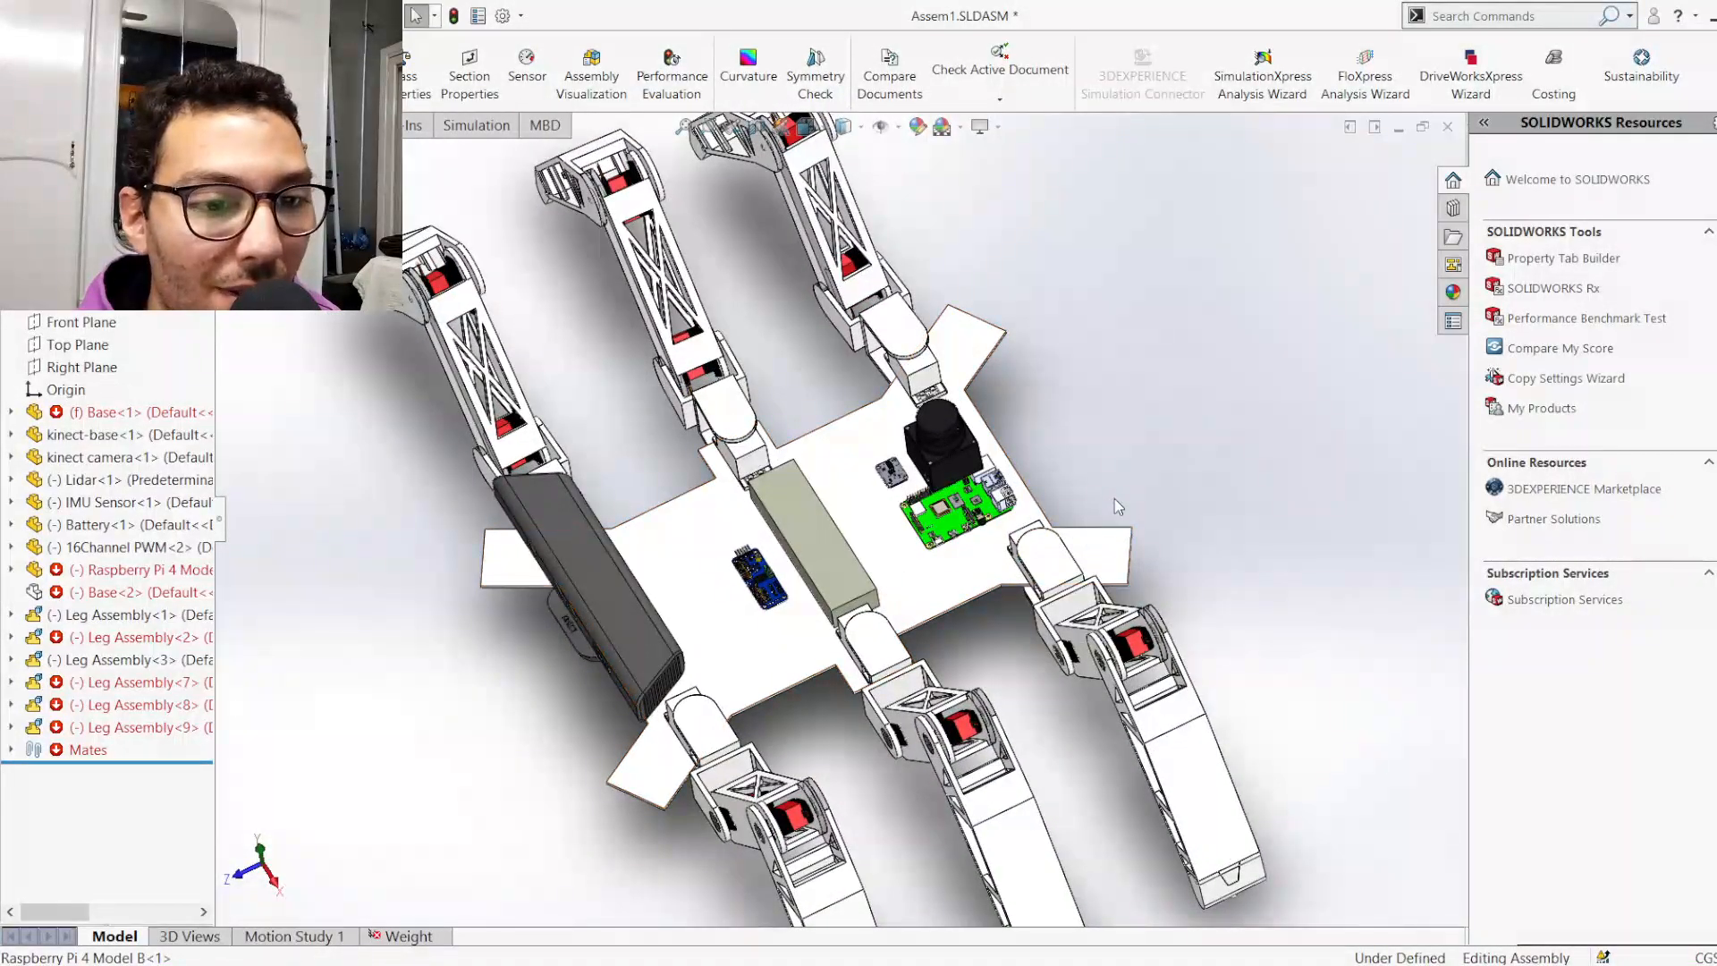